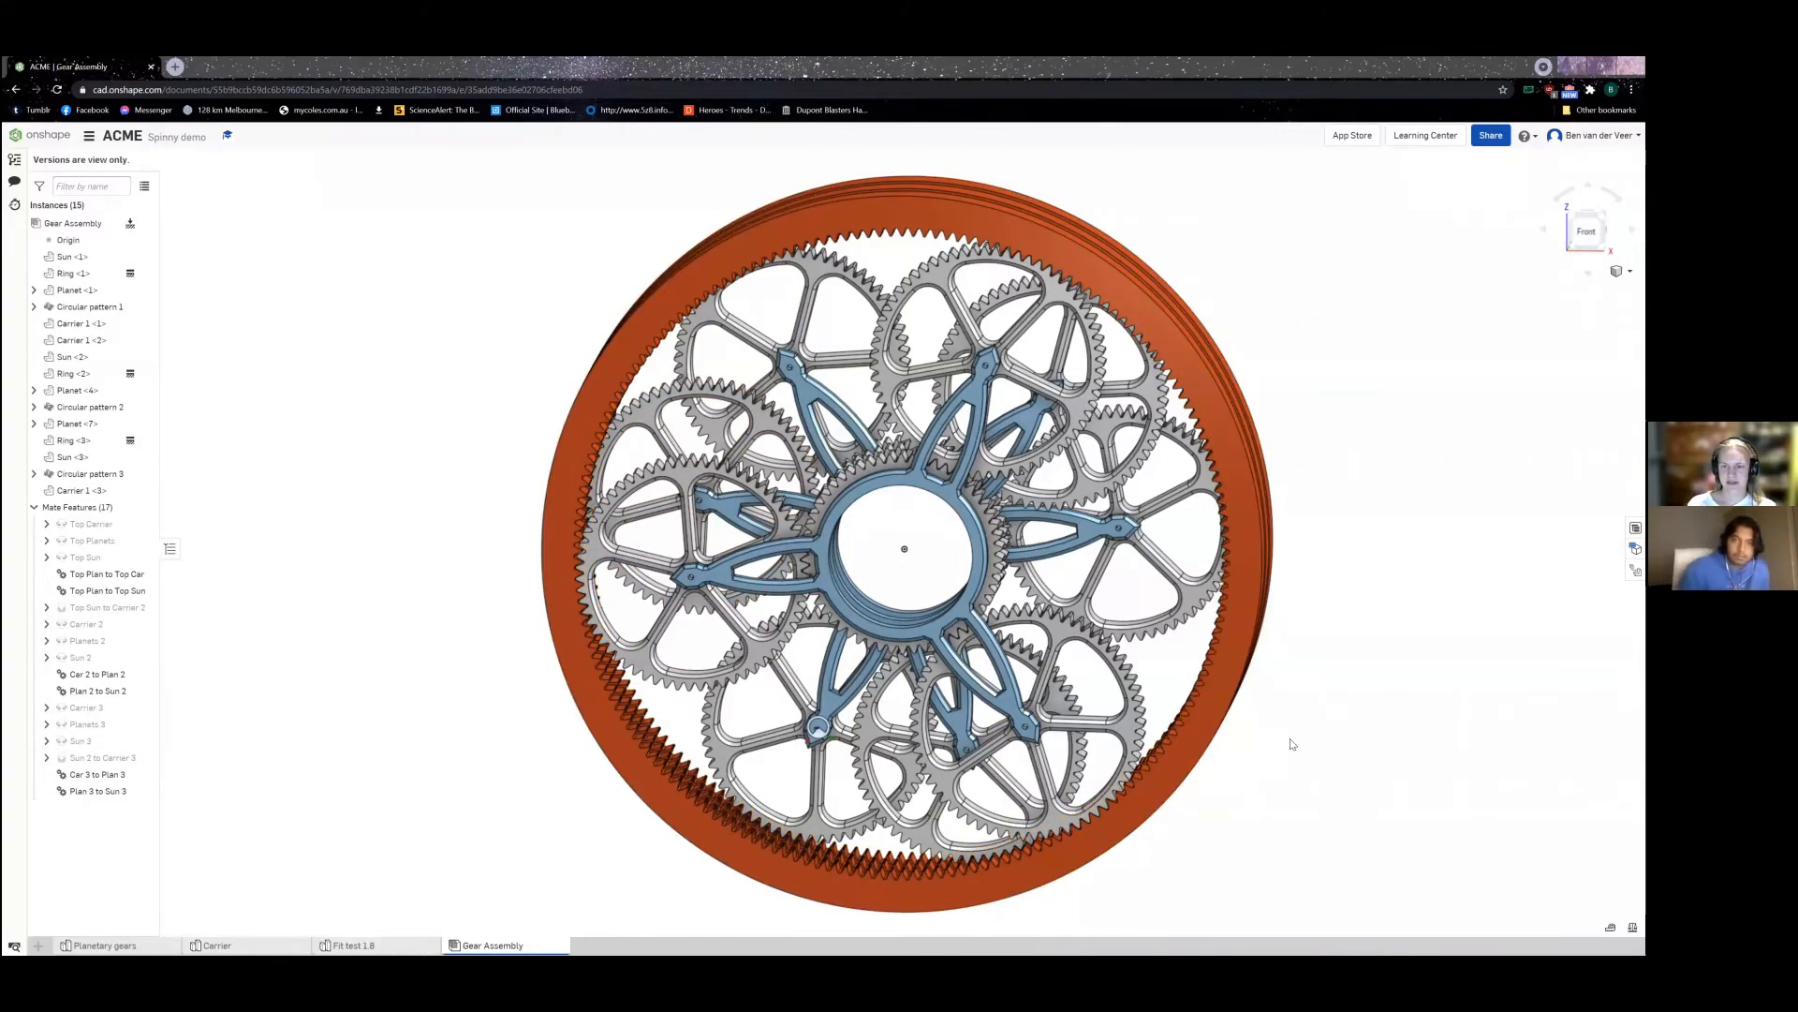
Step: Open the Planetary gears part studio and examine the sun, planet and ring gears up close
right_click_drag(1305, 747, 1027, 421)
key("shift+1")
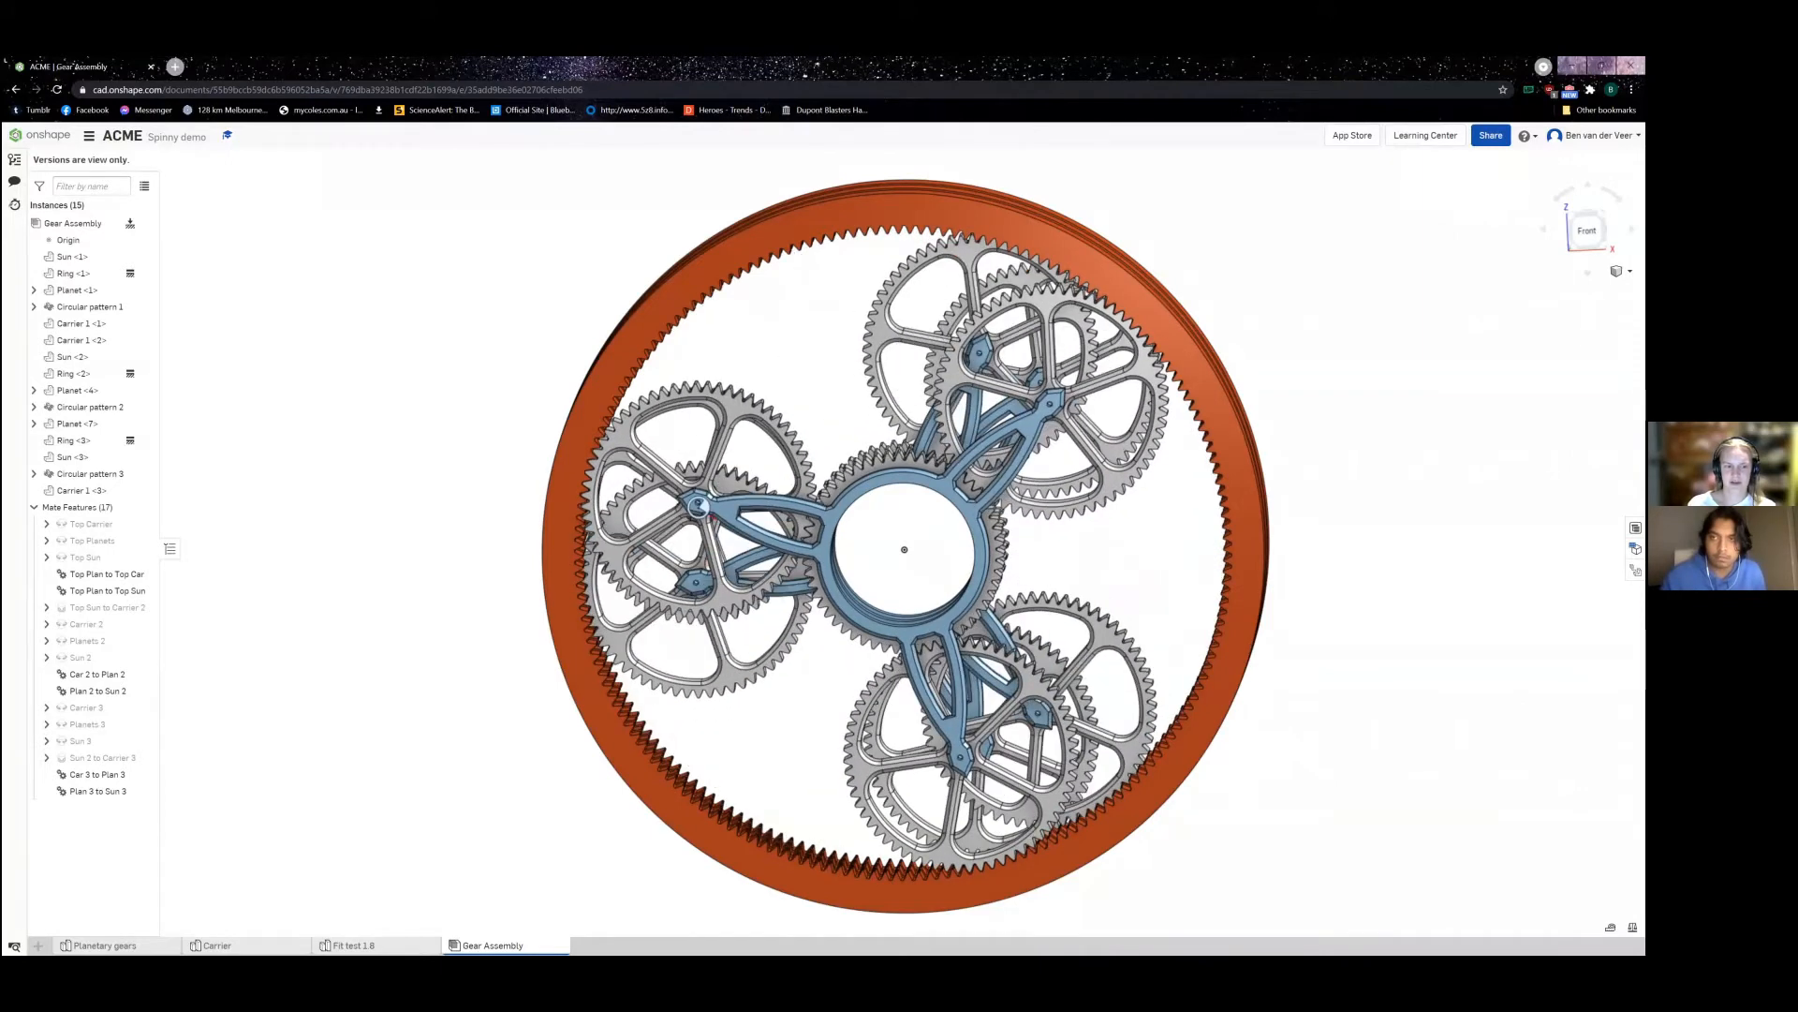
left_click(105, 945)
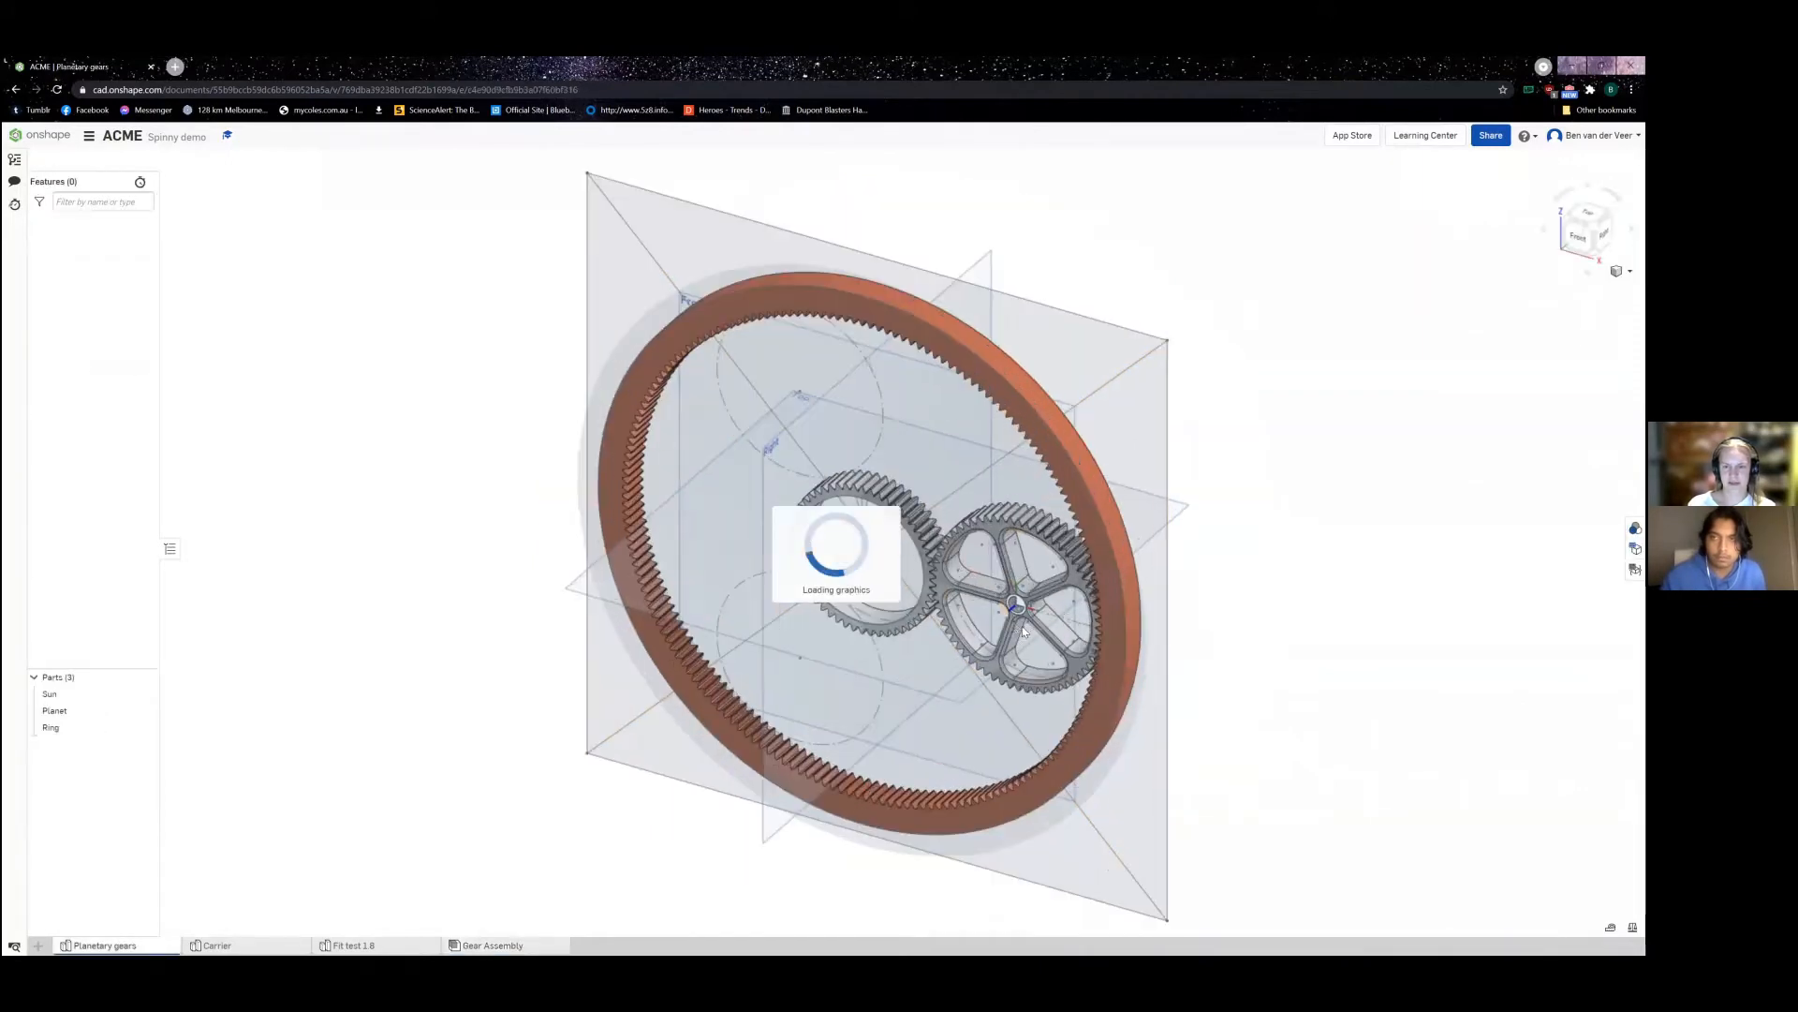
scroll(1023, 633, "up", 5)
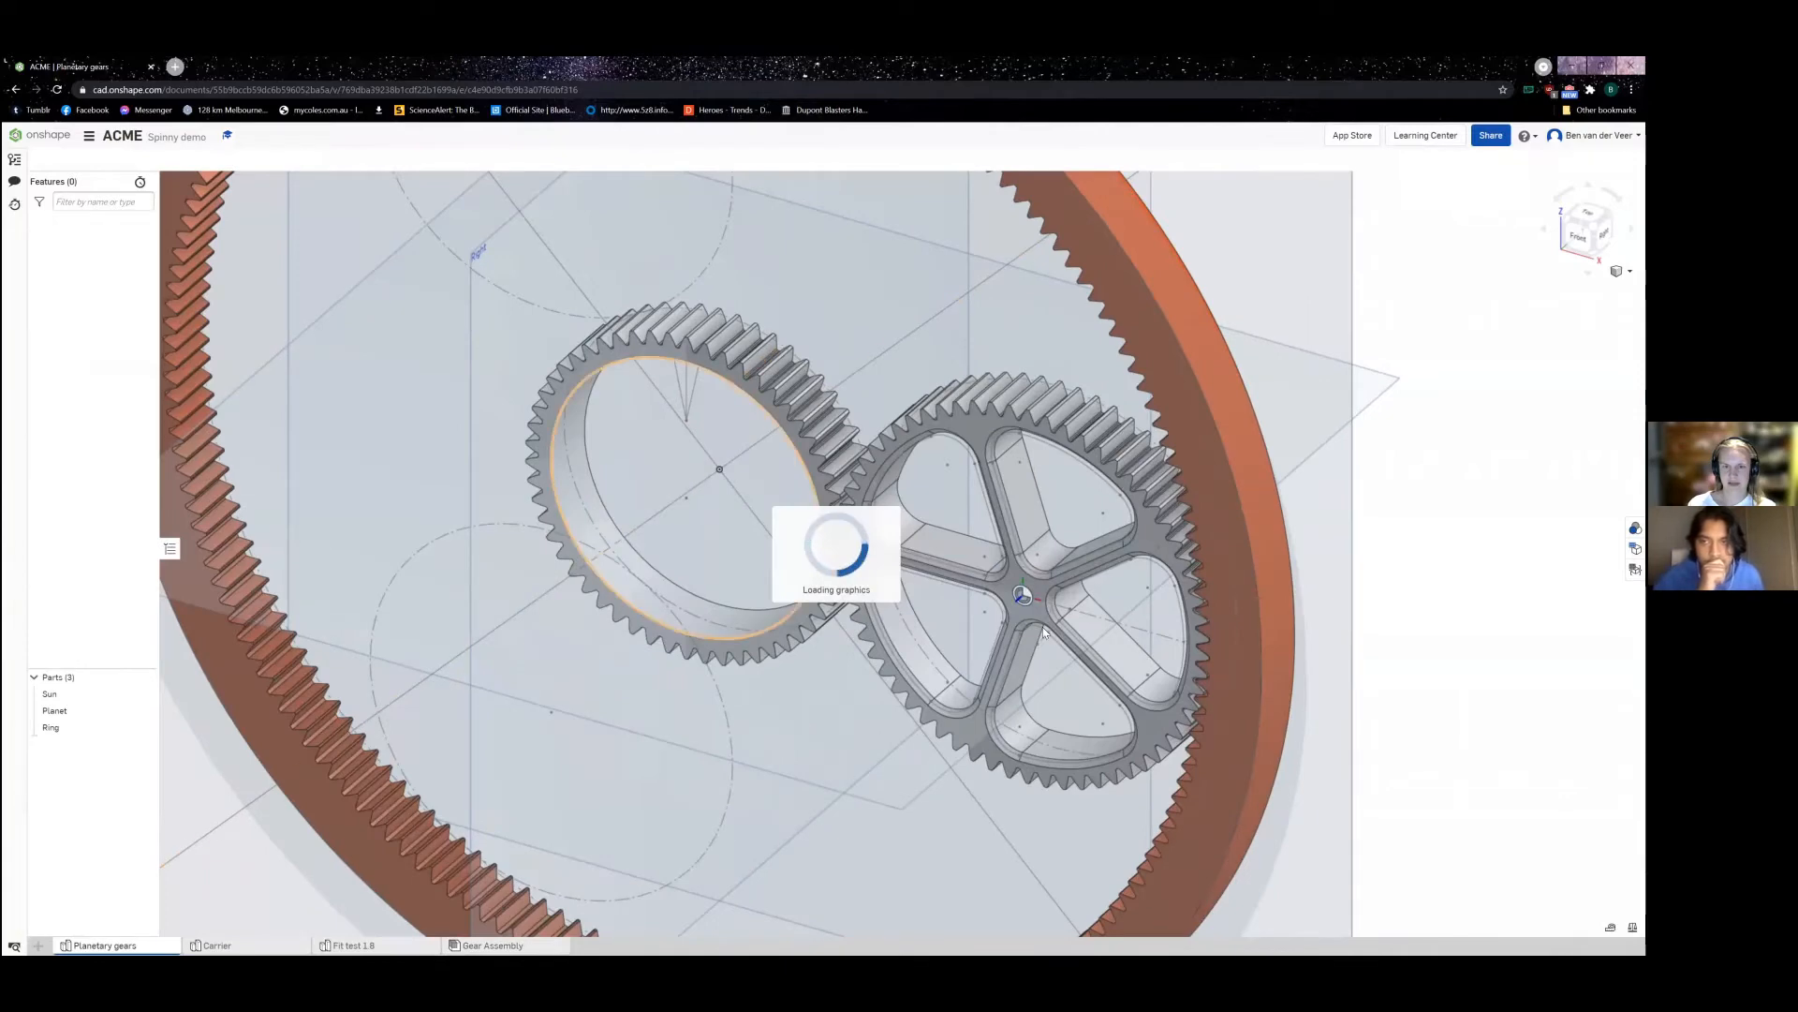
scroll(959, 574, "up", 3)
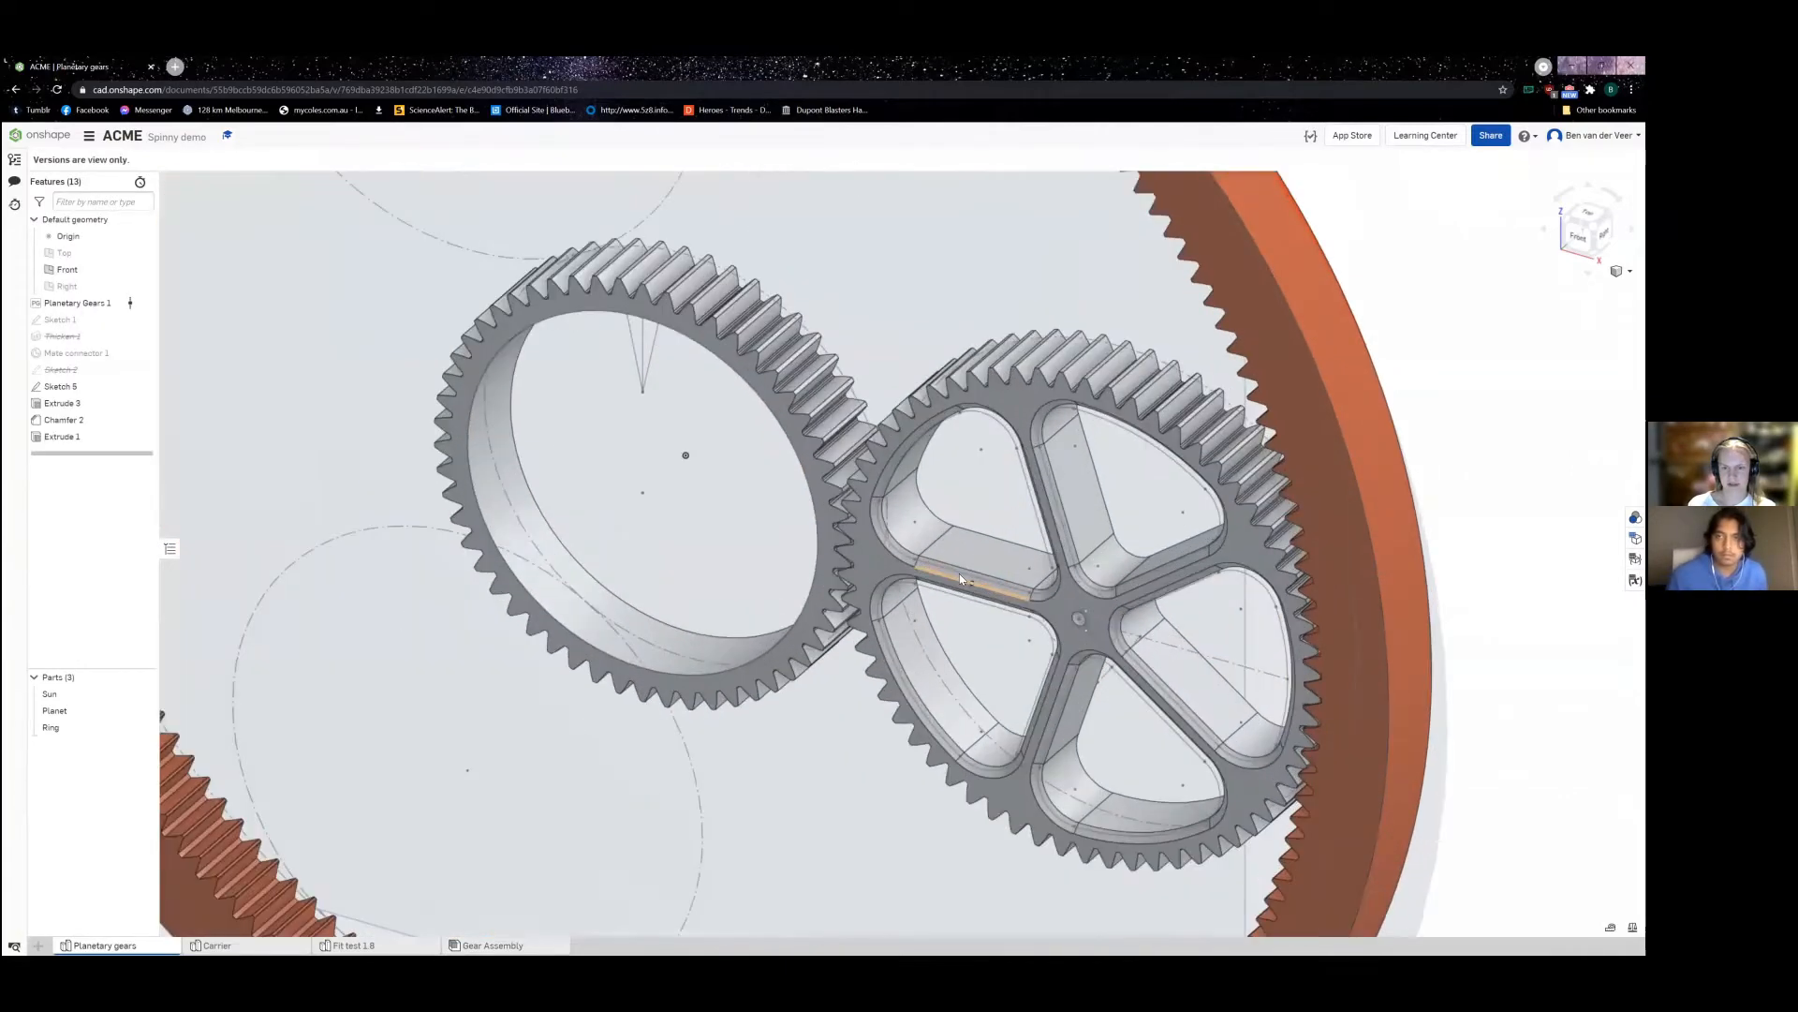
scroll(959, 573, "up", 2)
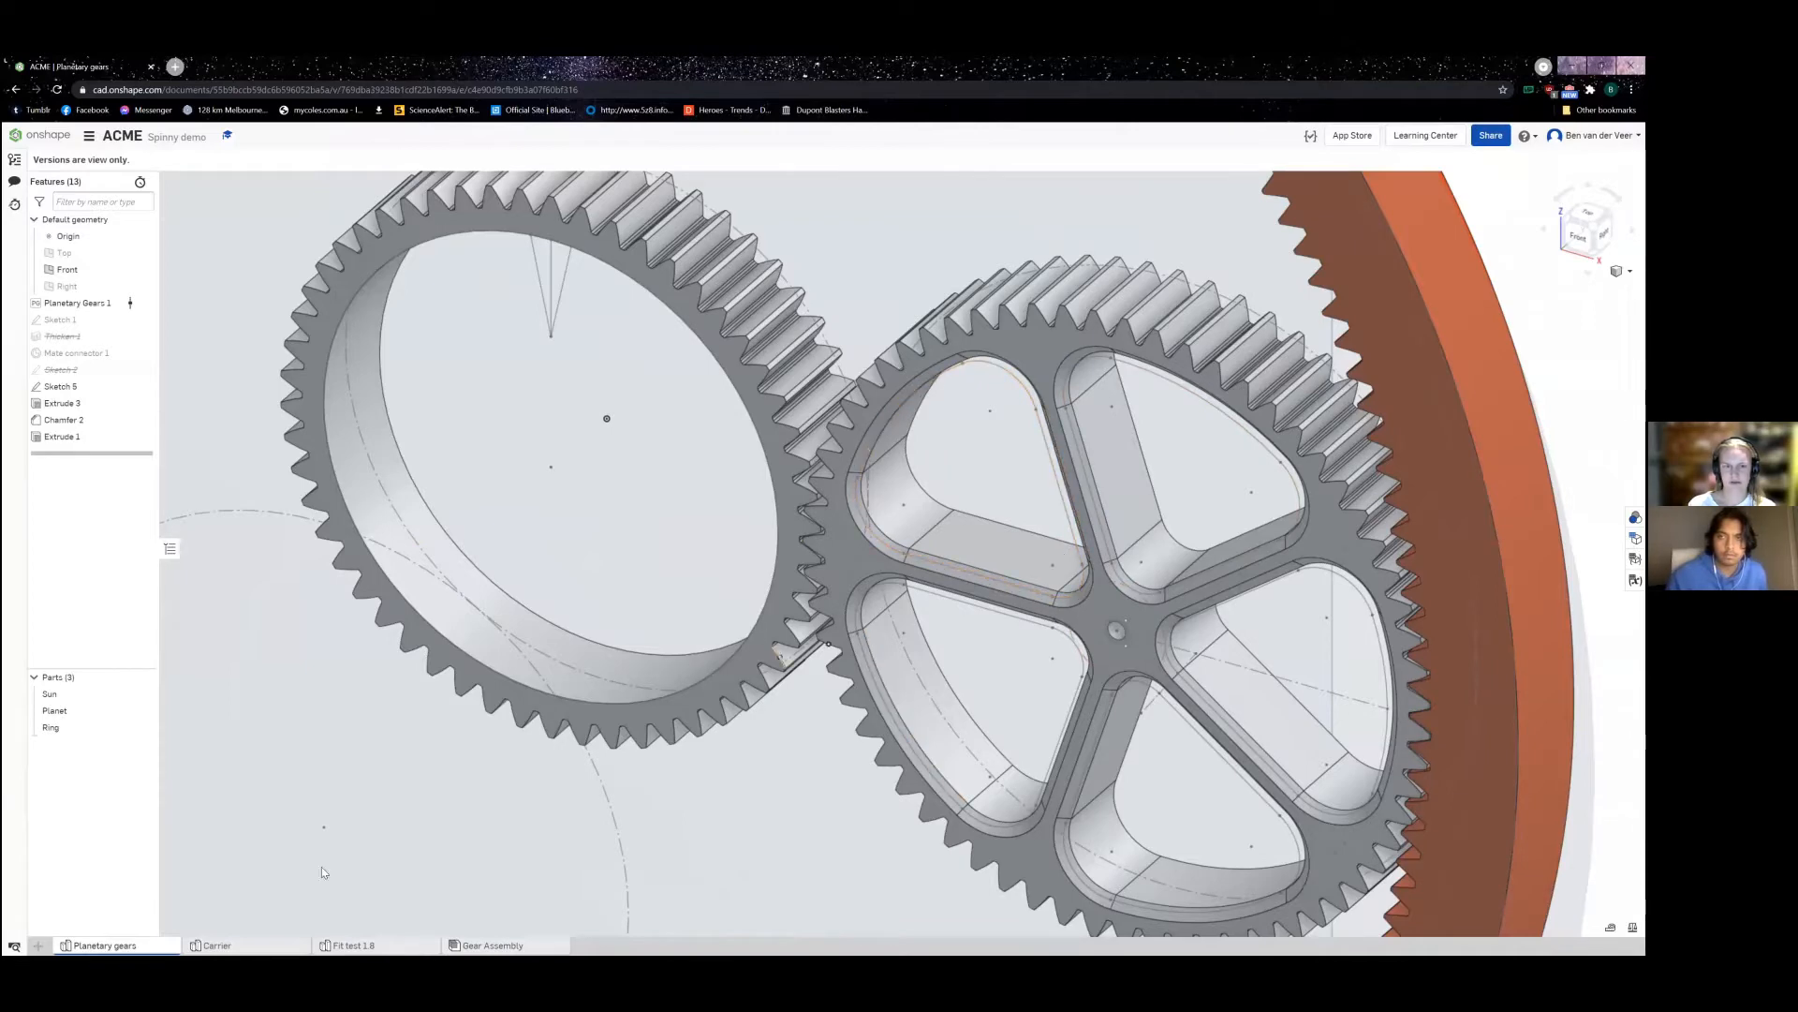
scroll(323, 872, "down", 5)
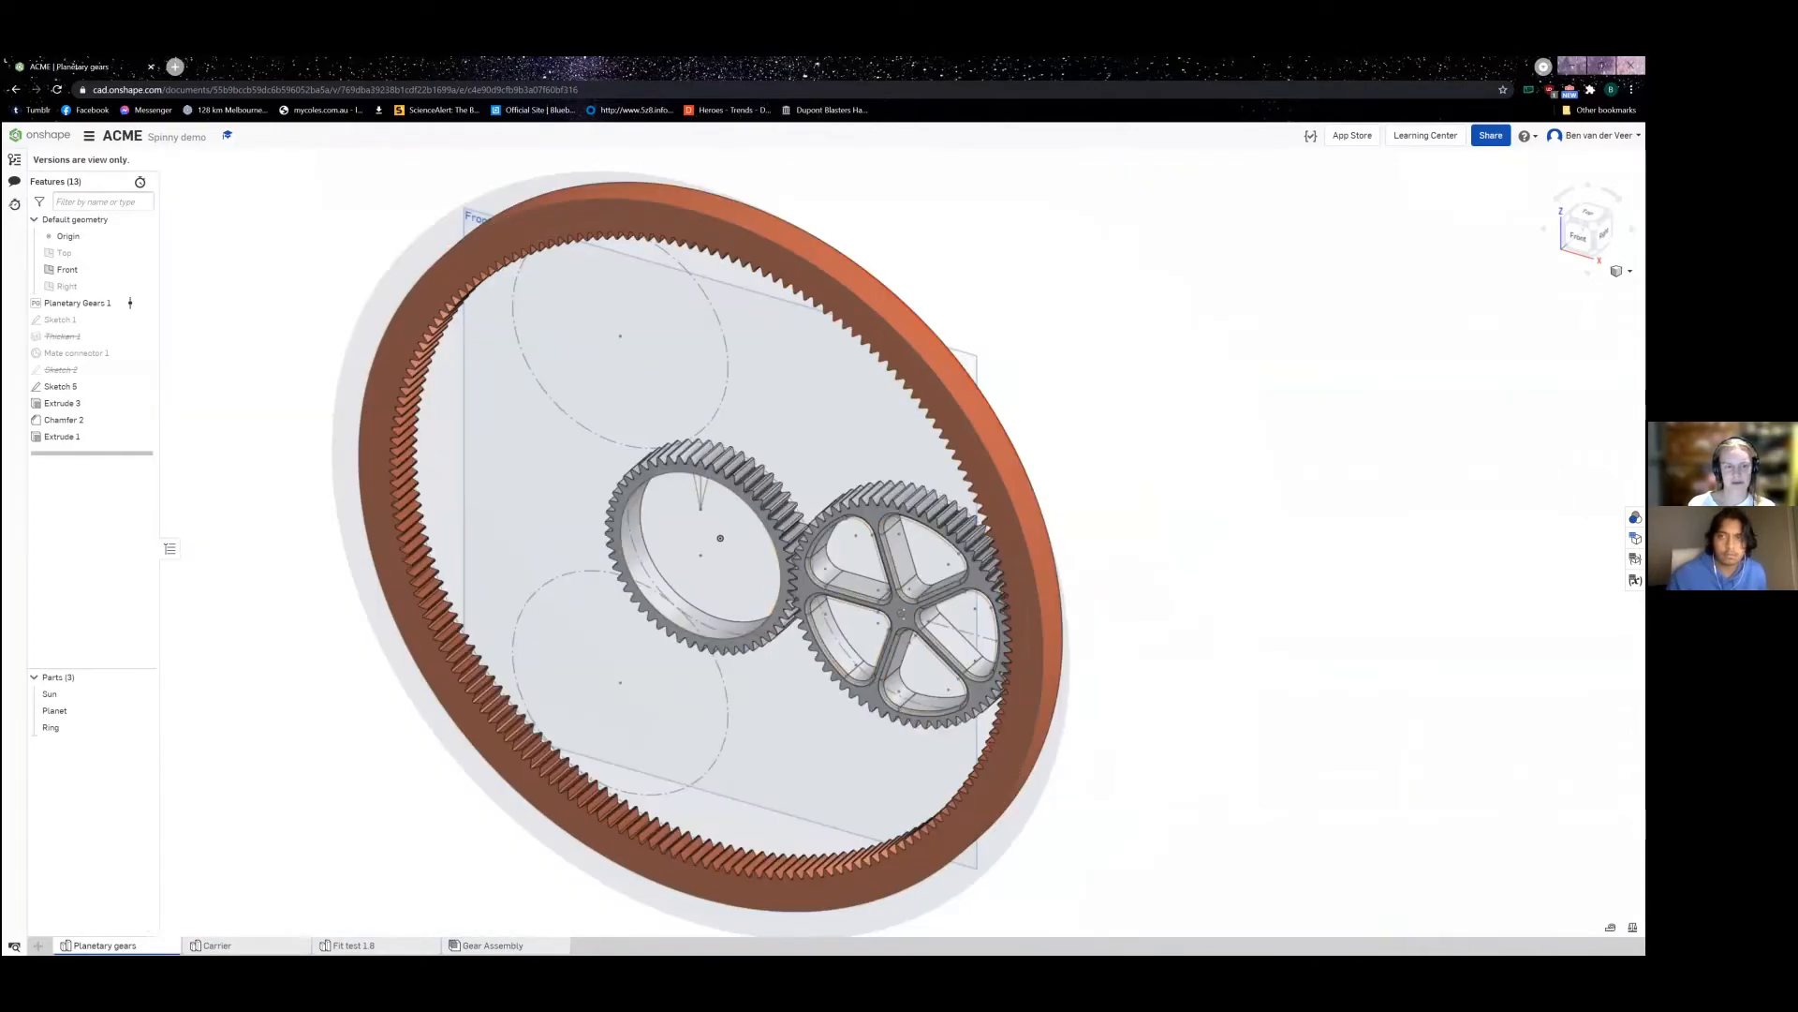
Step: Open the Carrier part studio and inspect the three-armed carrier part
left_click(217, 945)
scroll(886, 590, "up", 3)
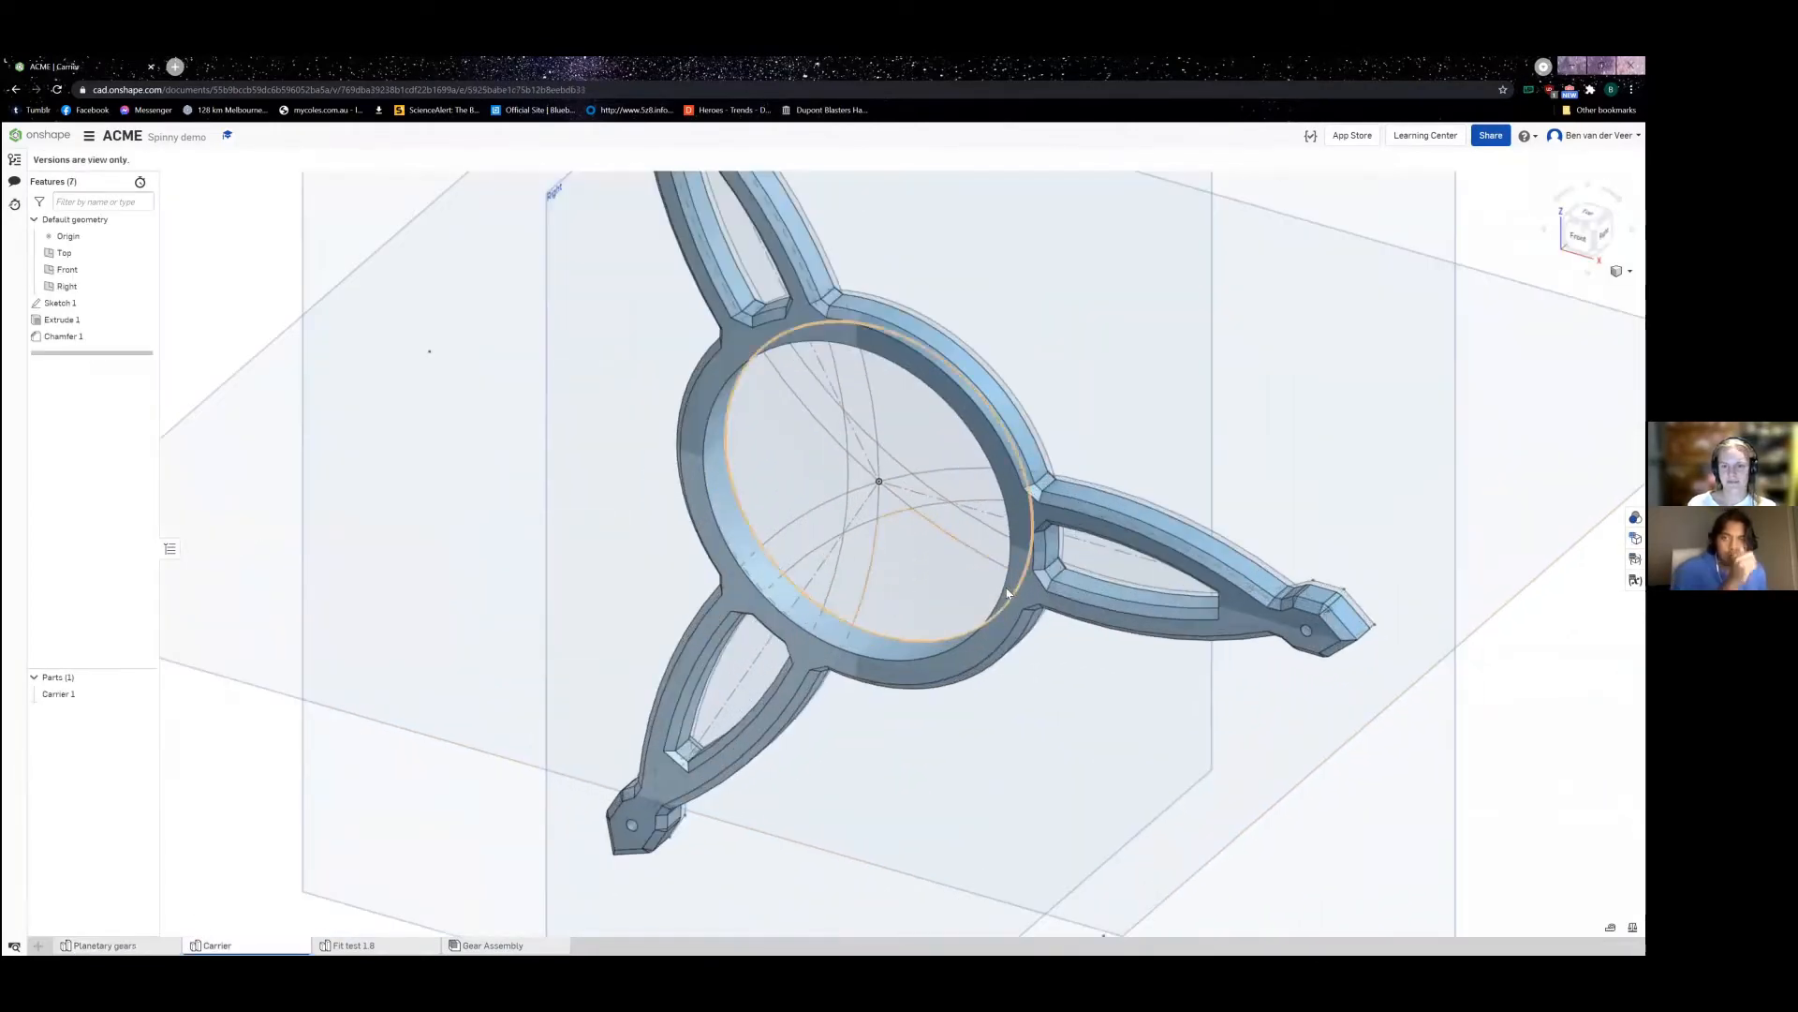
scroll(961, 532, "down", 2)
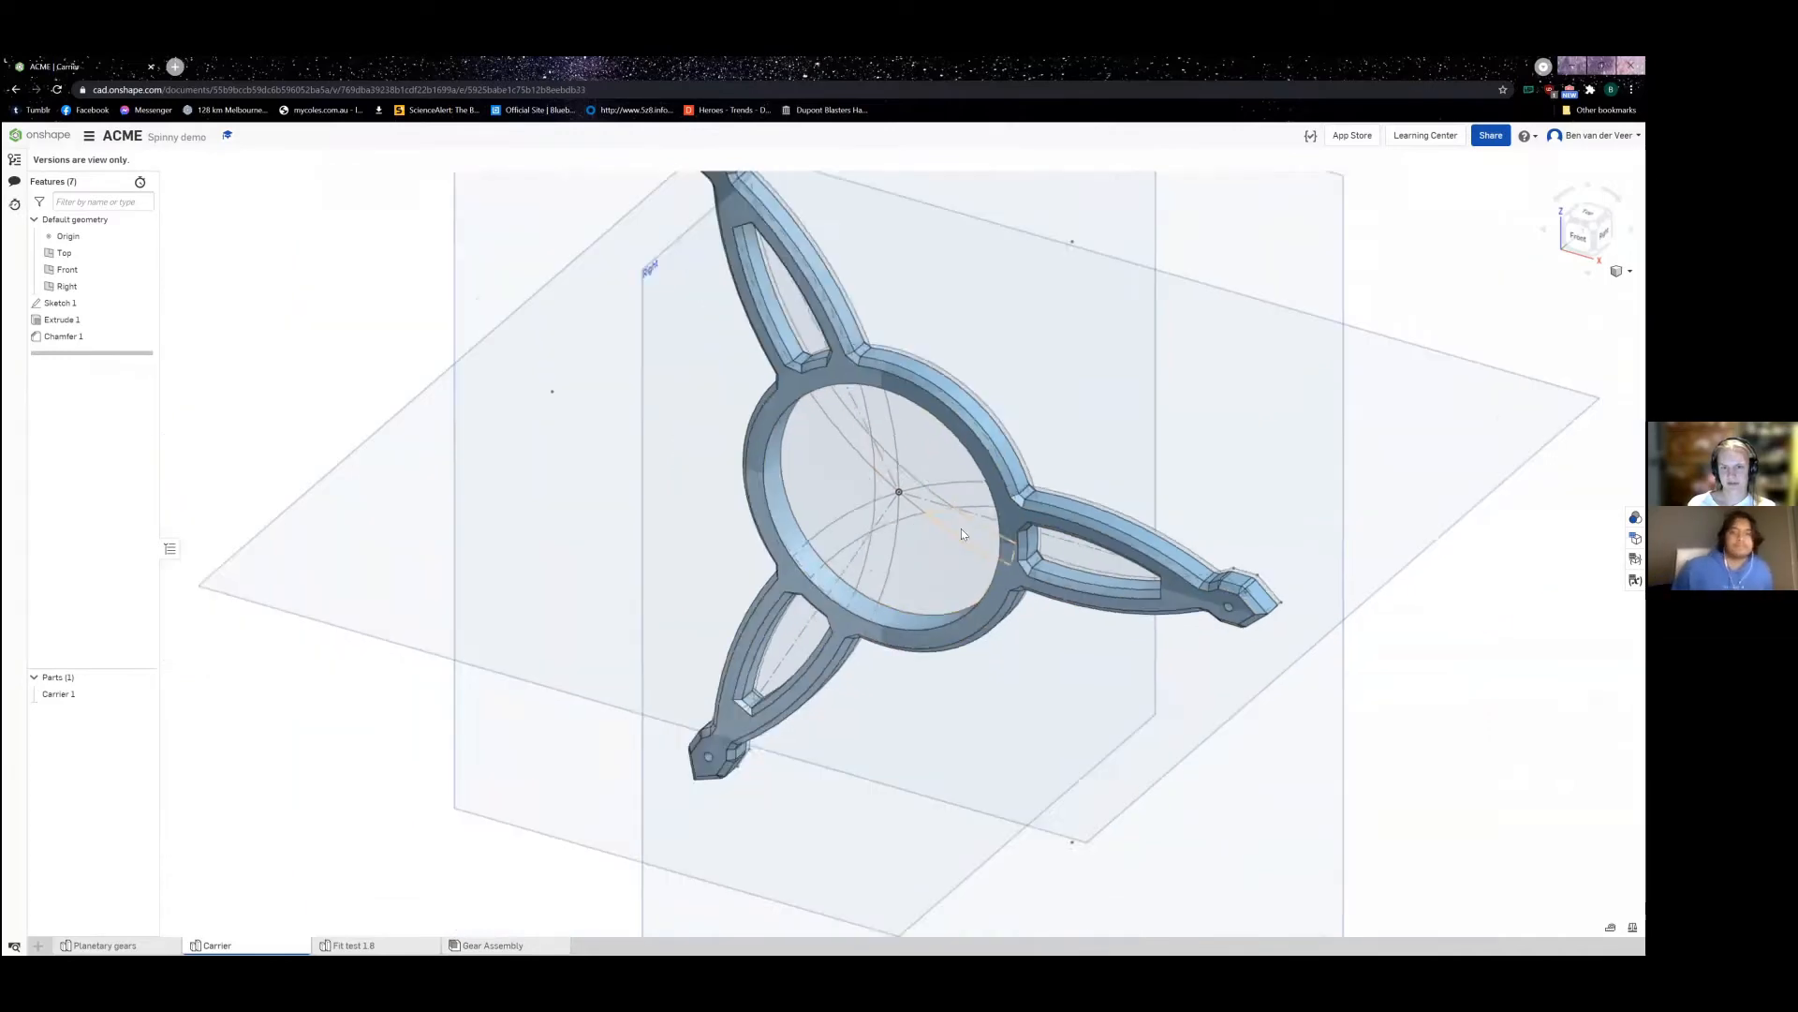
scroll(961, 532, "down", 2)
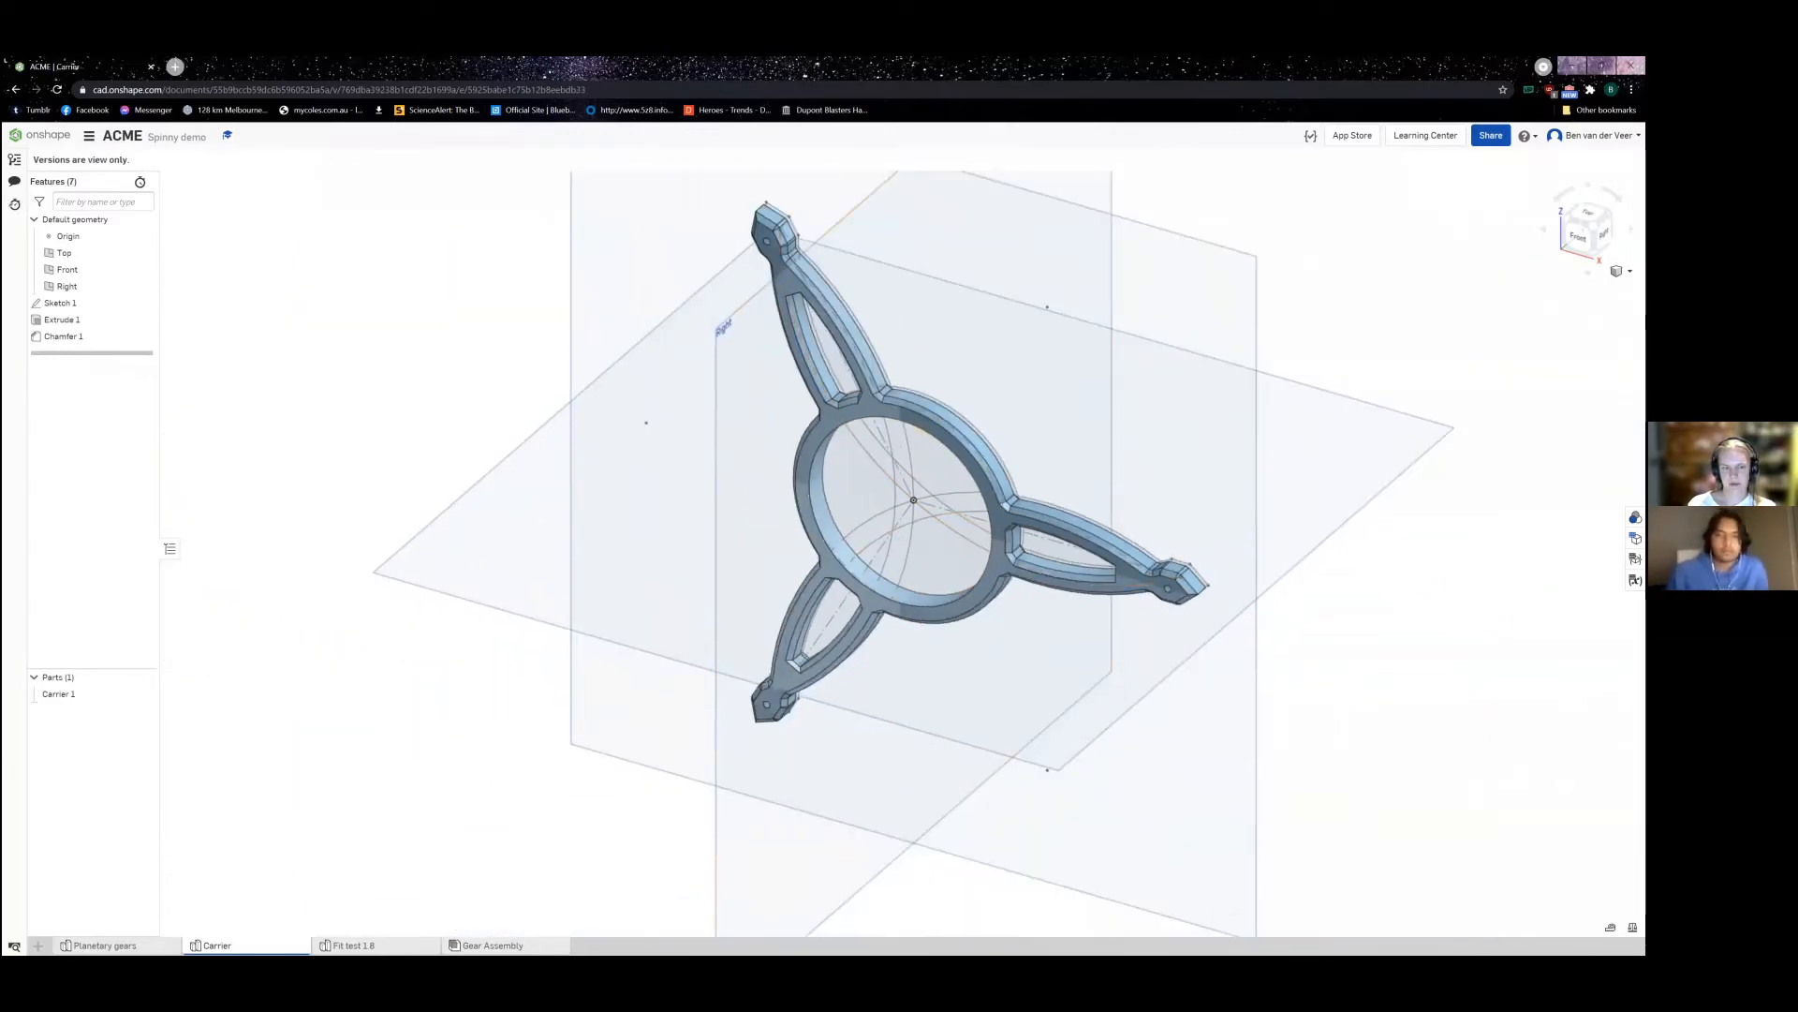
Step: Return to the Gear Assembly and view the parts joined by the Top Carrier mate from an angle
left_click(491, 945)
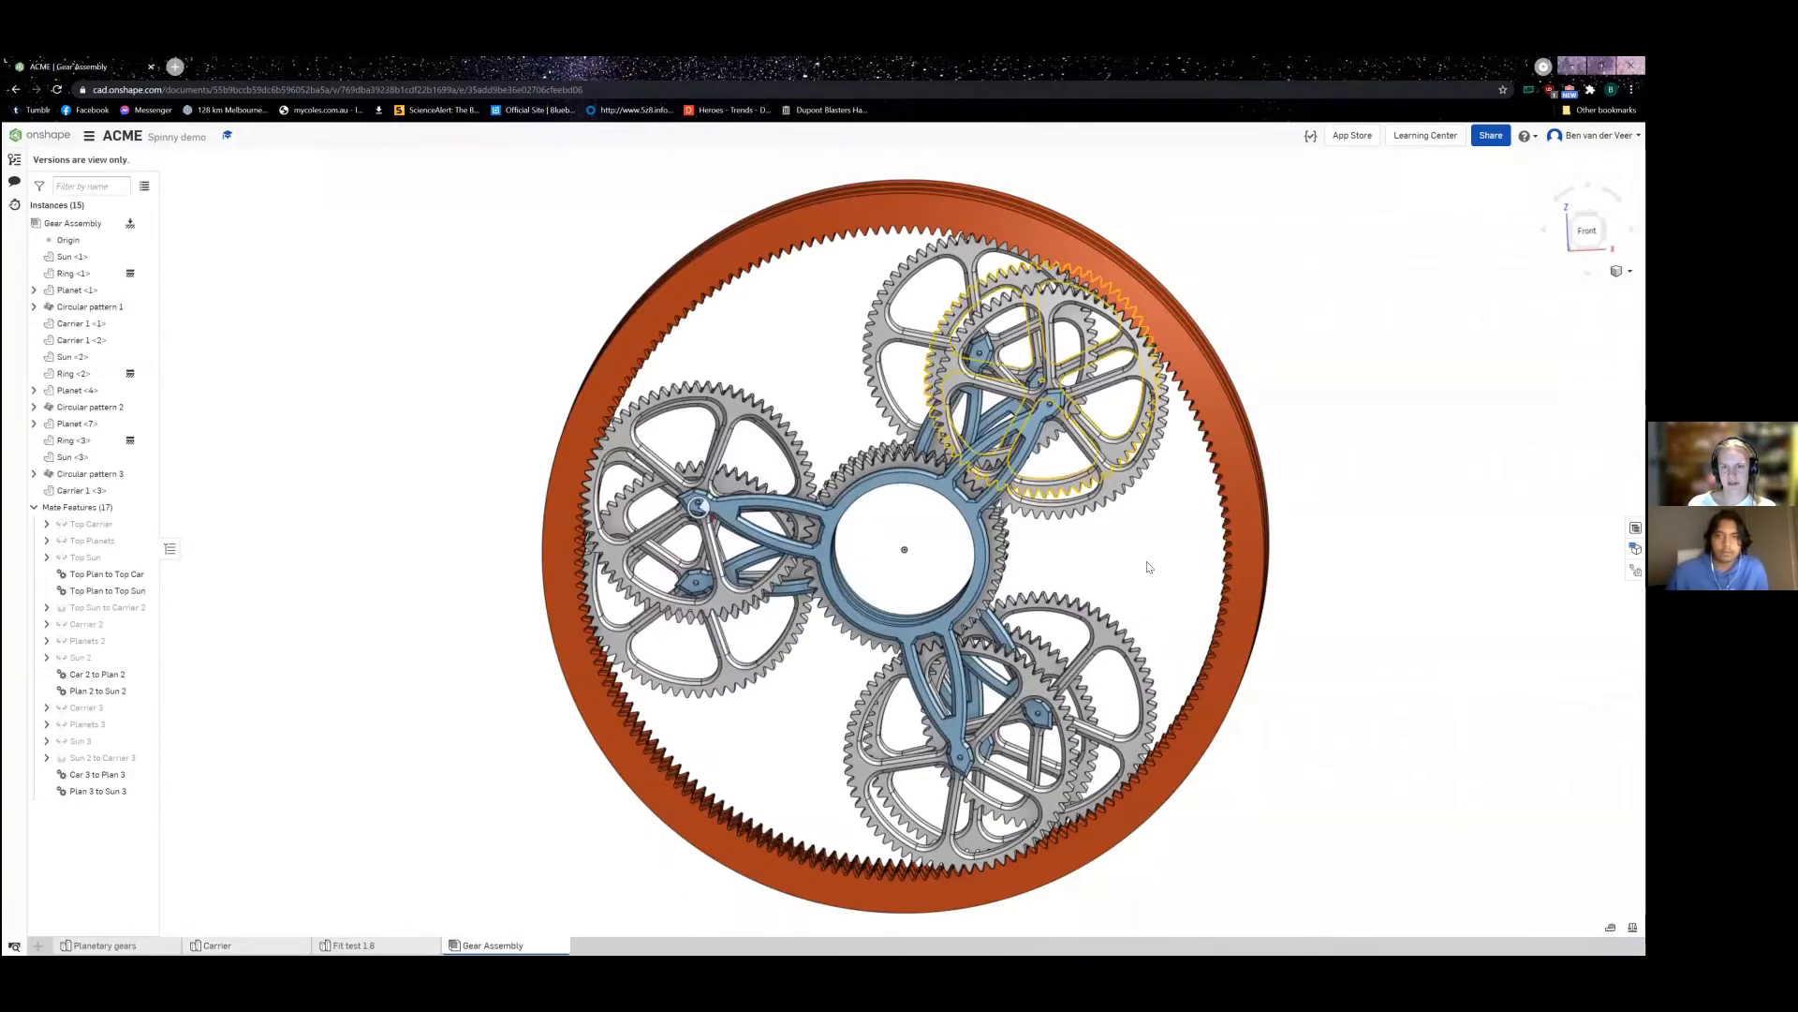
key("Right")
key("Up")
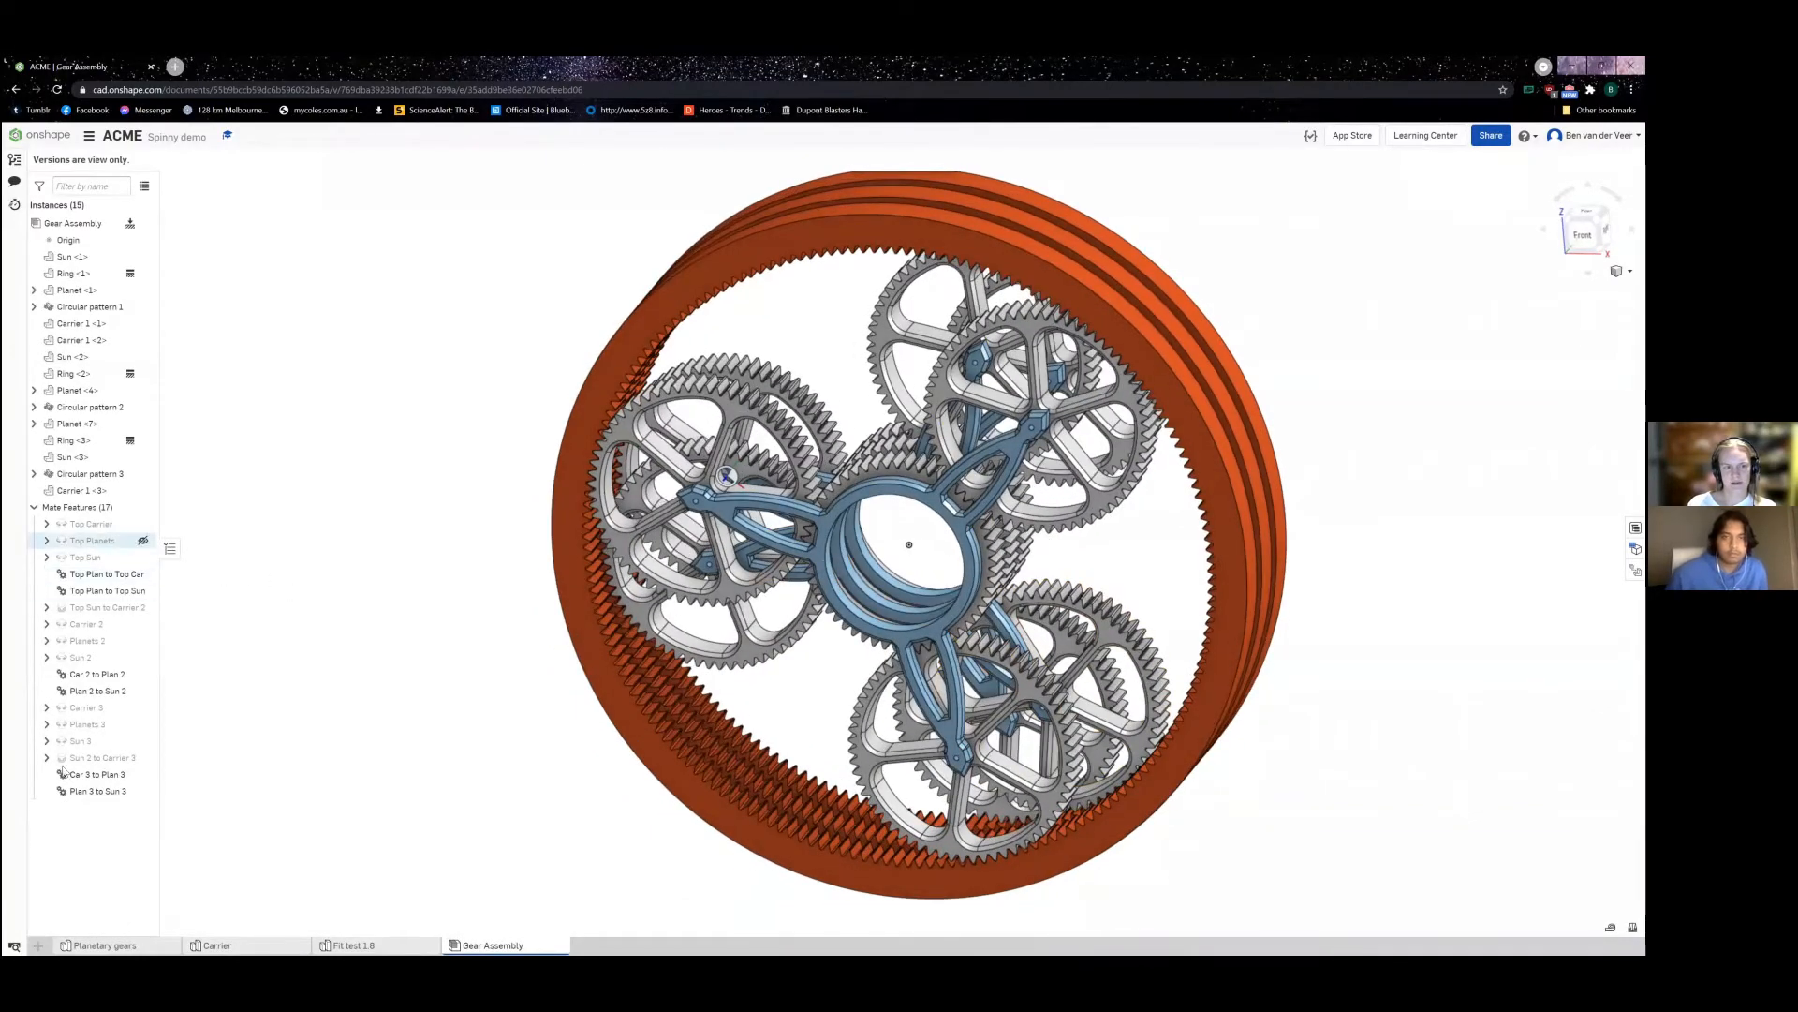
left_click(92, 524)
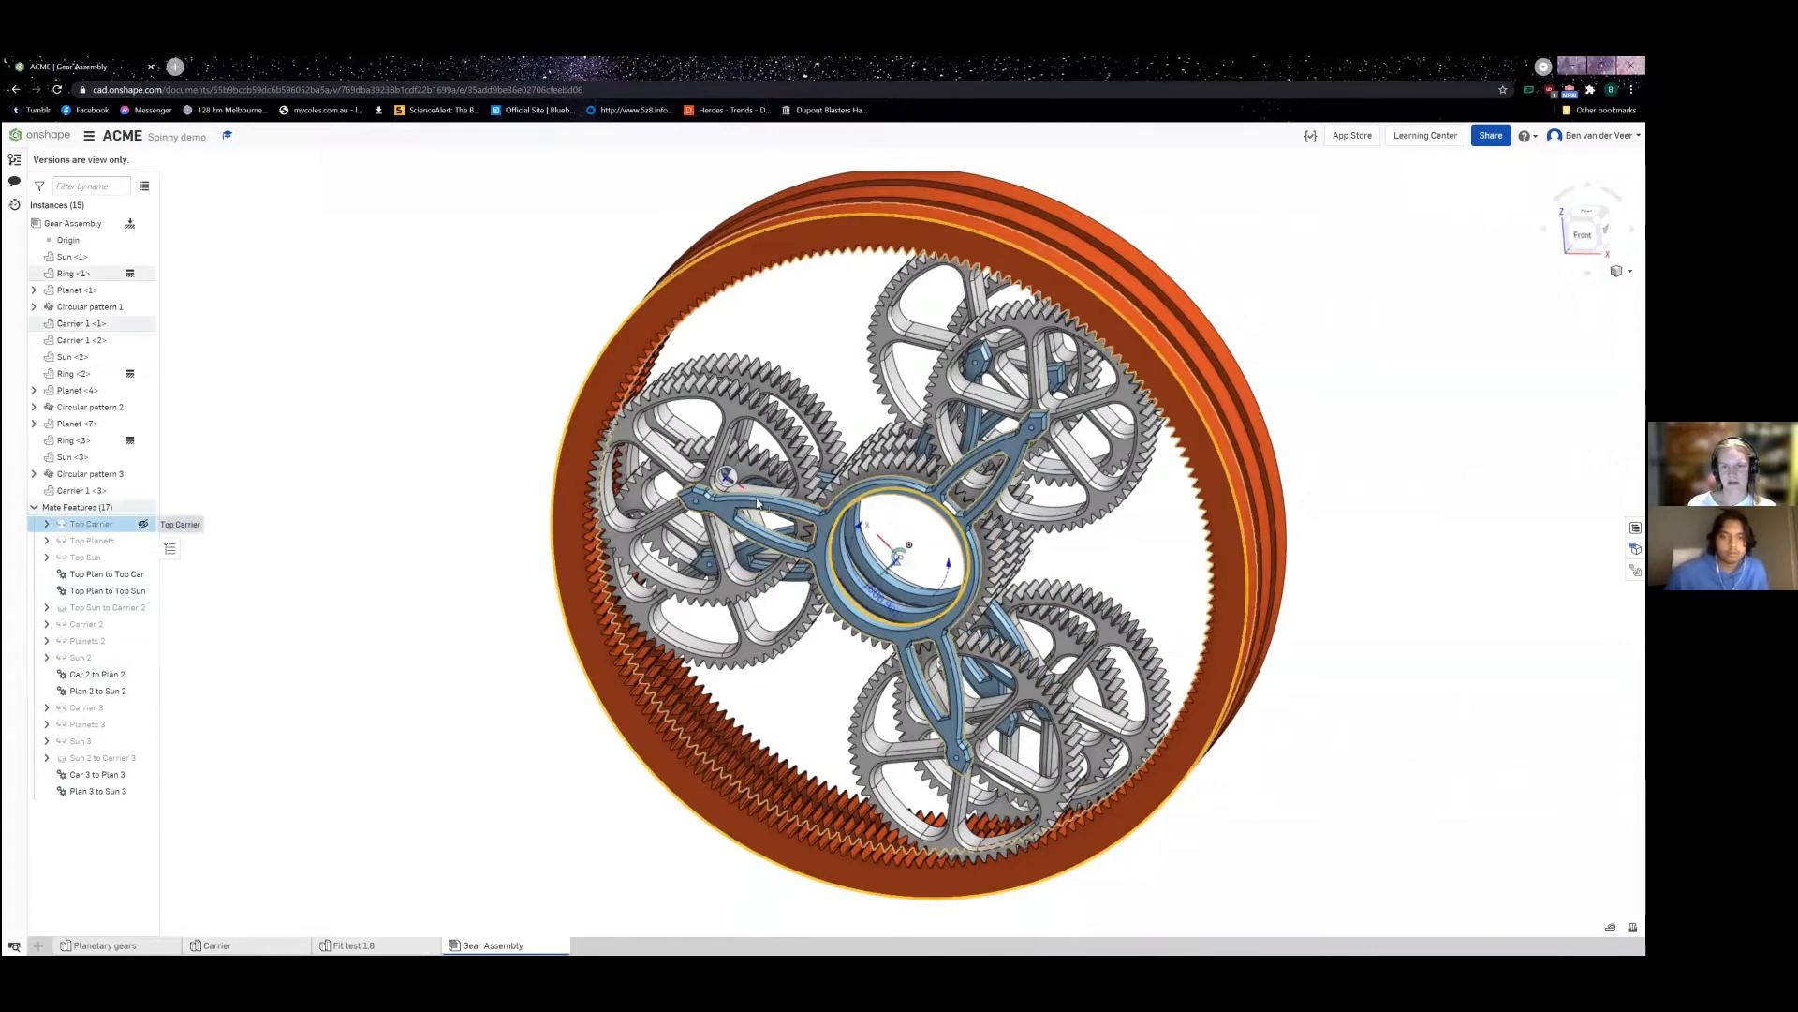
left_click(351, 521)
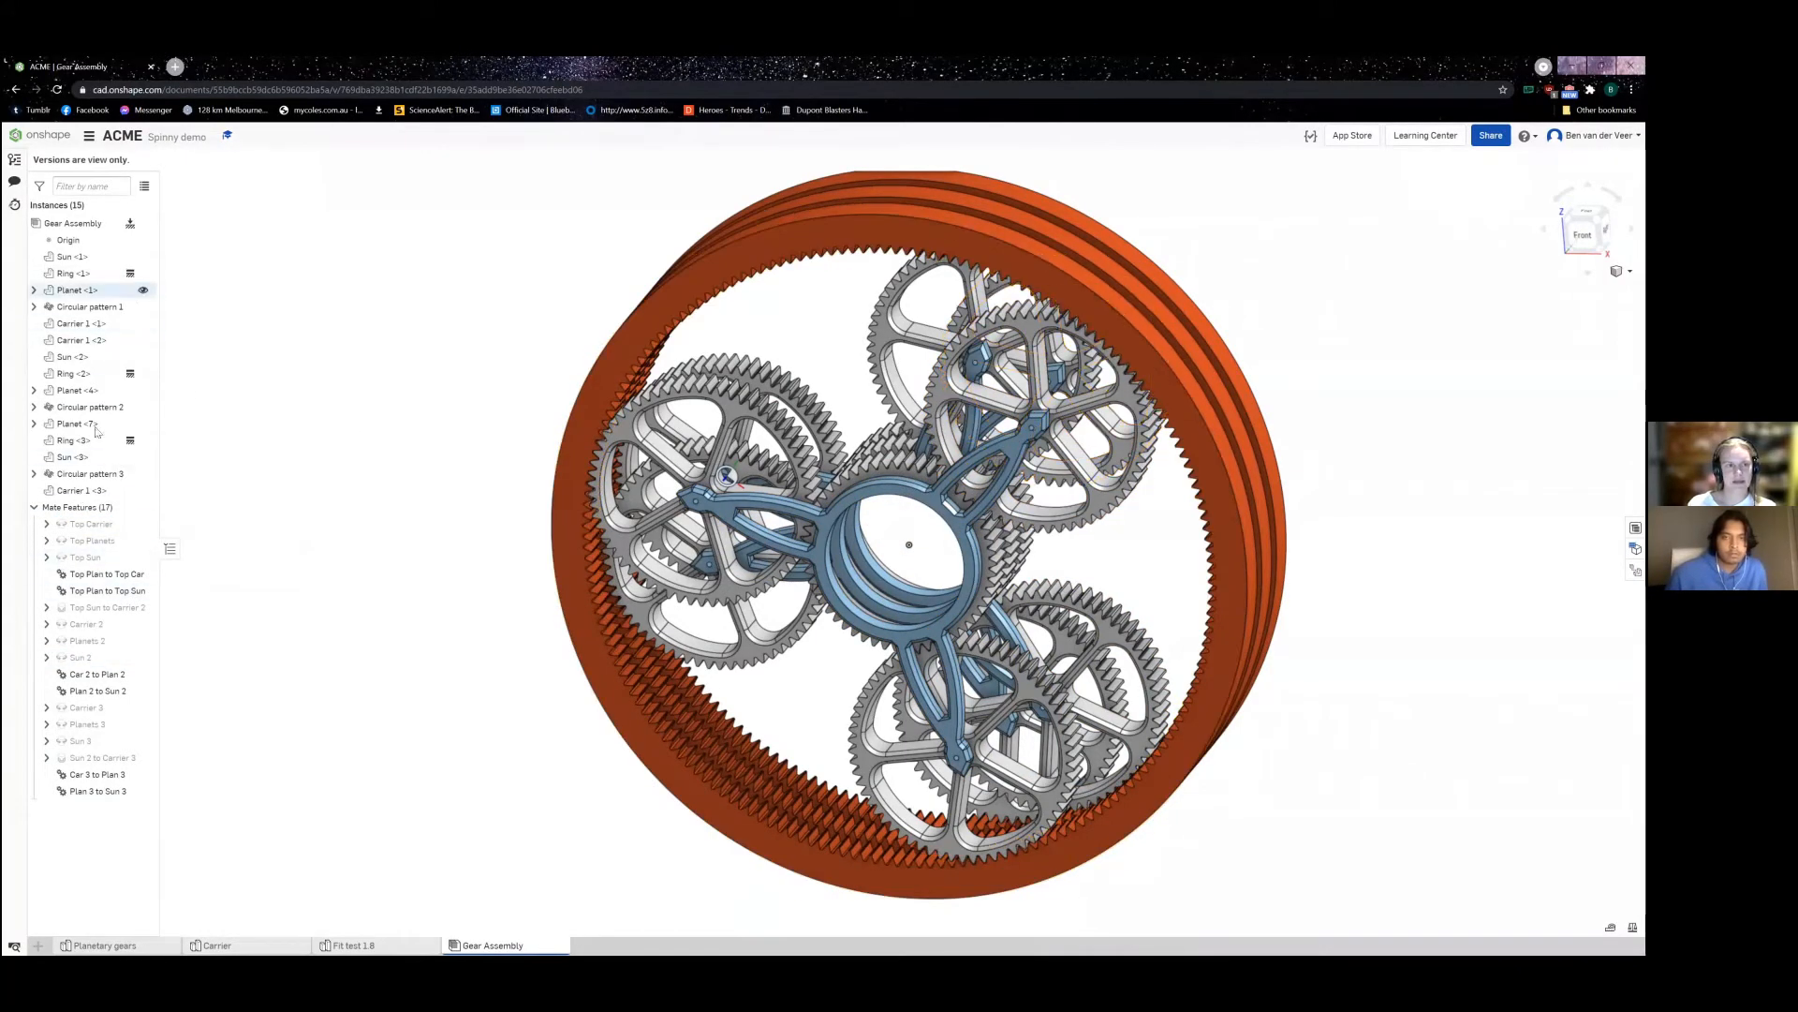
Step: Try to animate the Top Carrier mate with Loop playback and 2500 steps
right_click(94, 525)
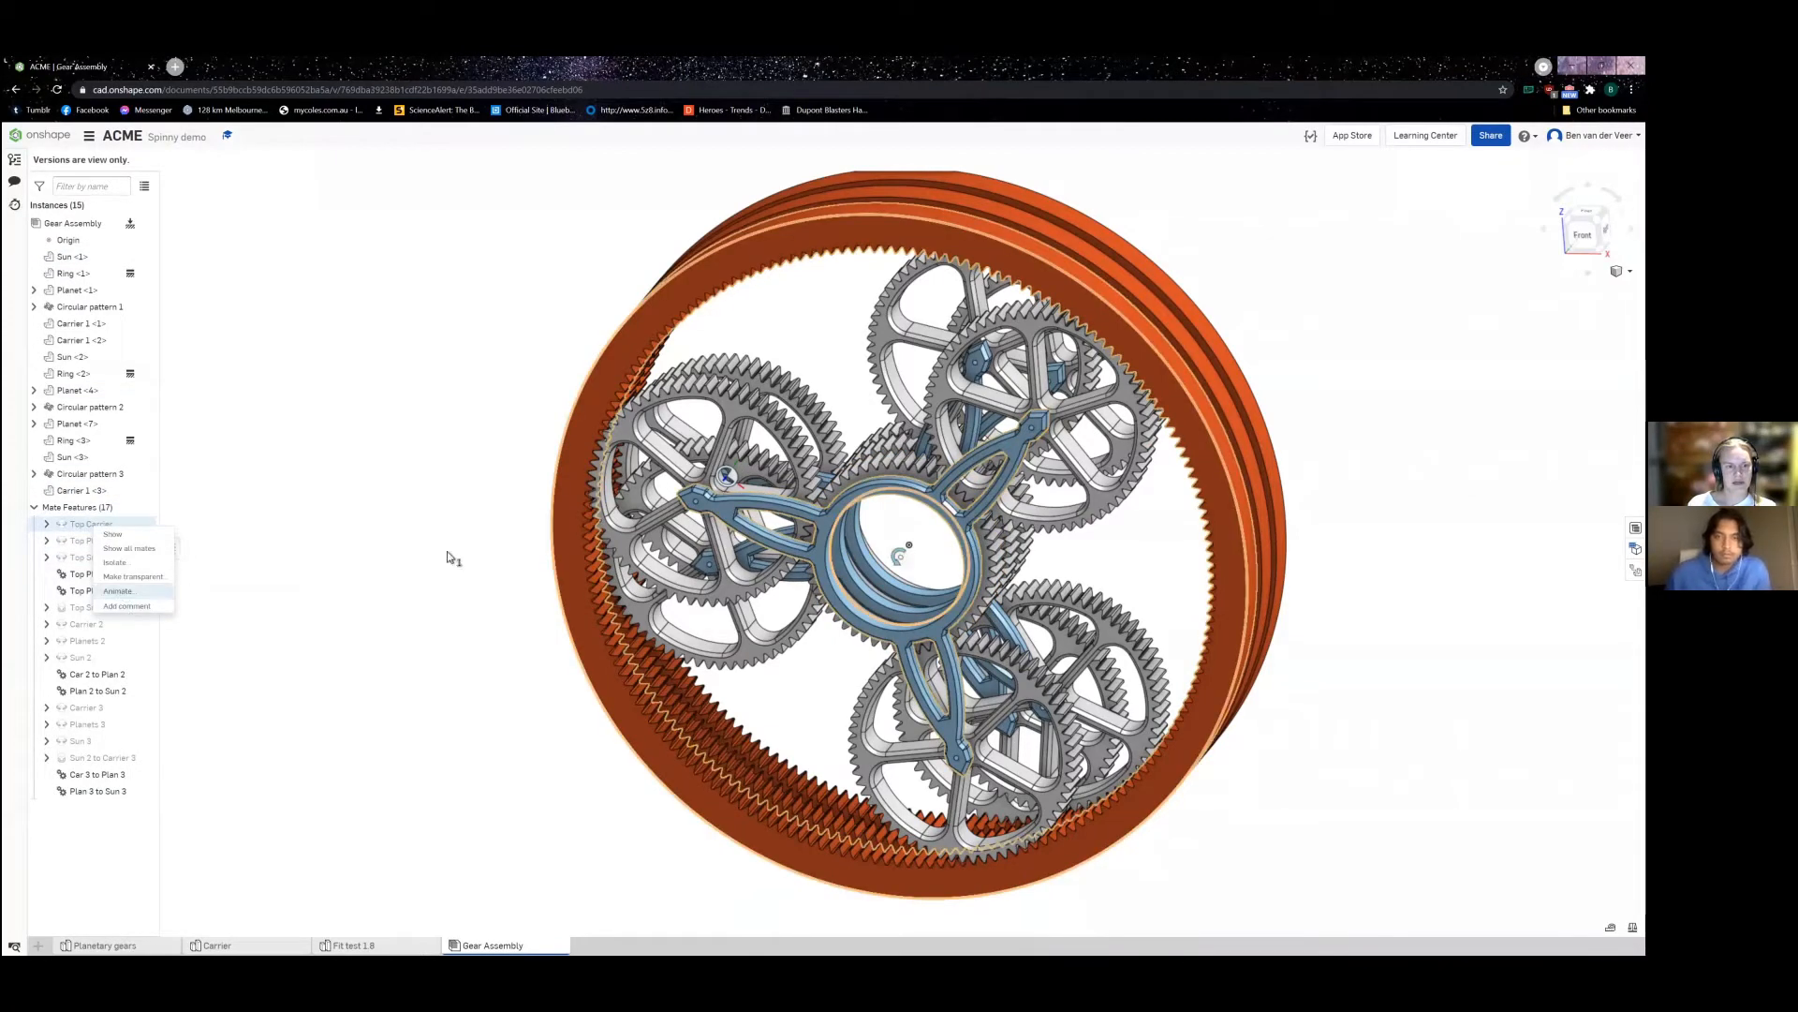
left_click(118, 590)
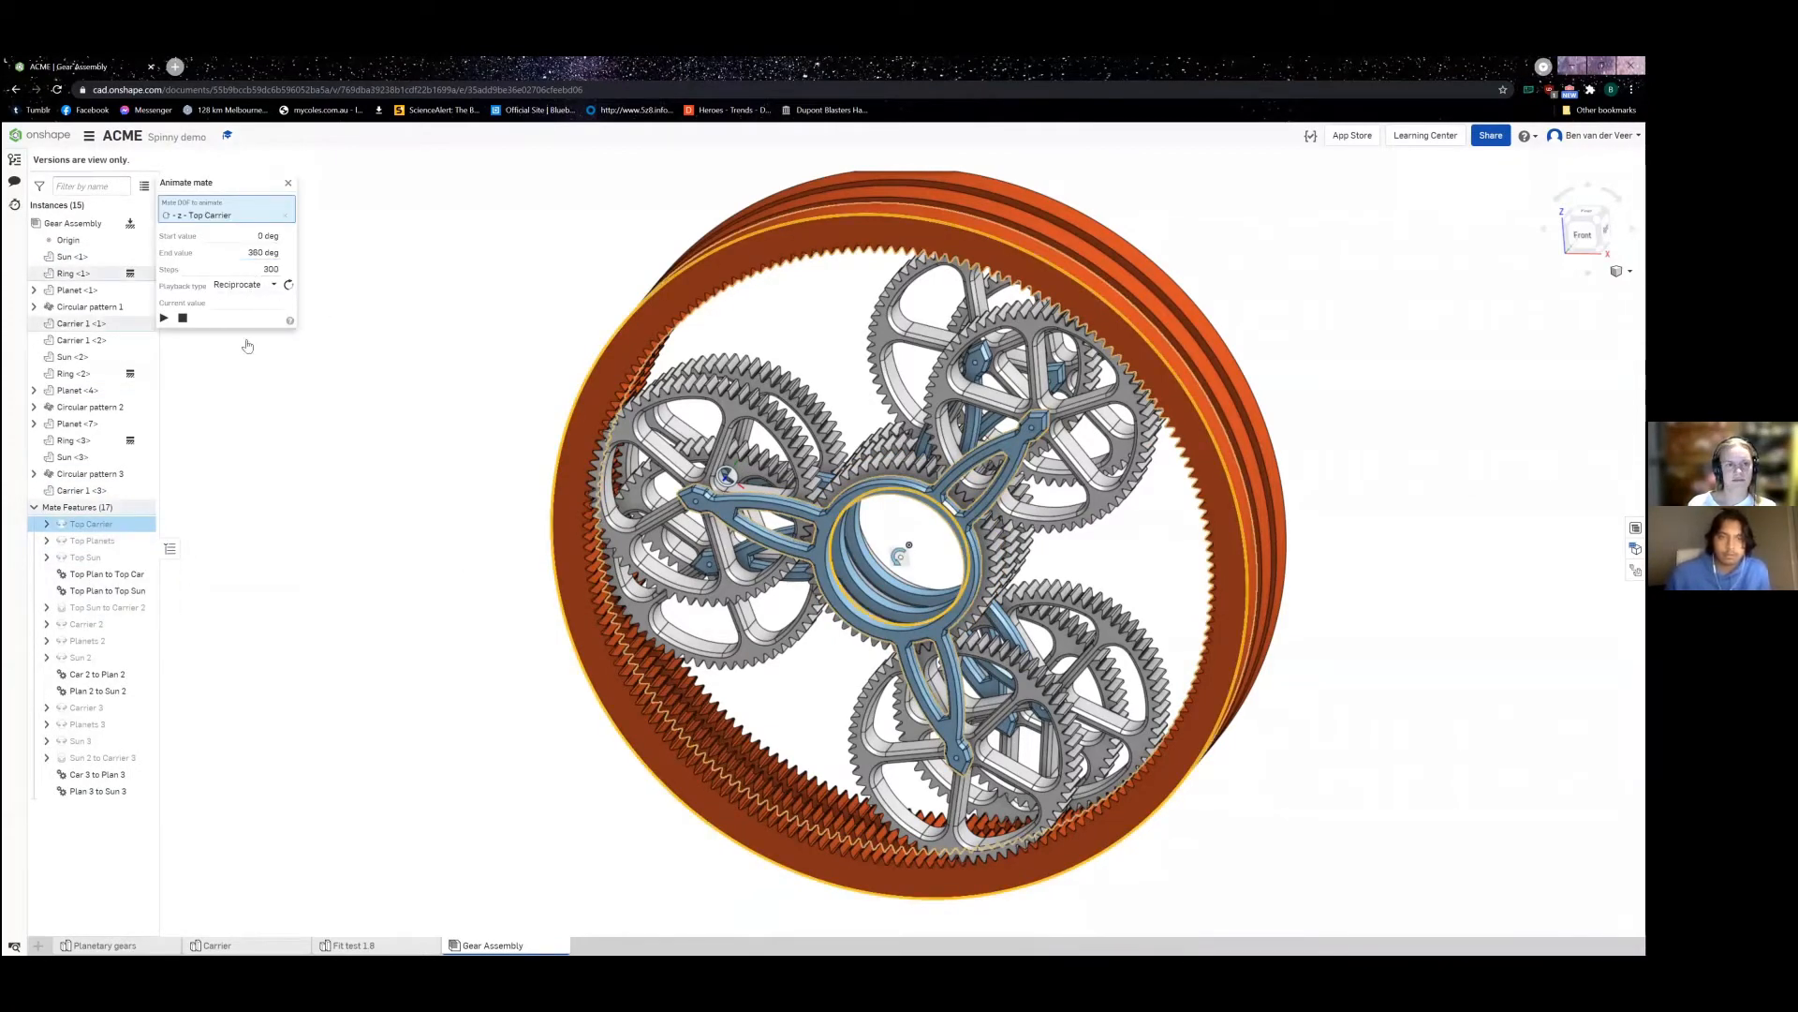
left_click(245, 284)
left_click(230, 302)
double_click(255, 269)
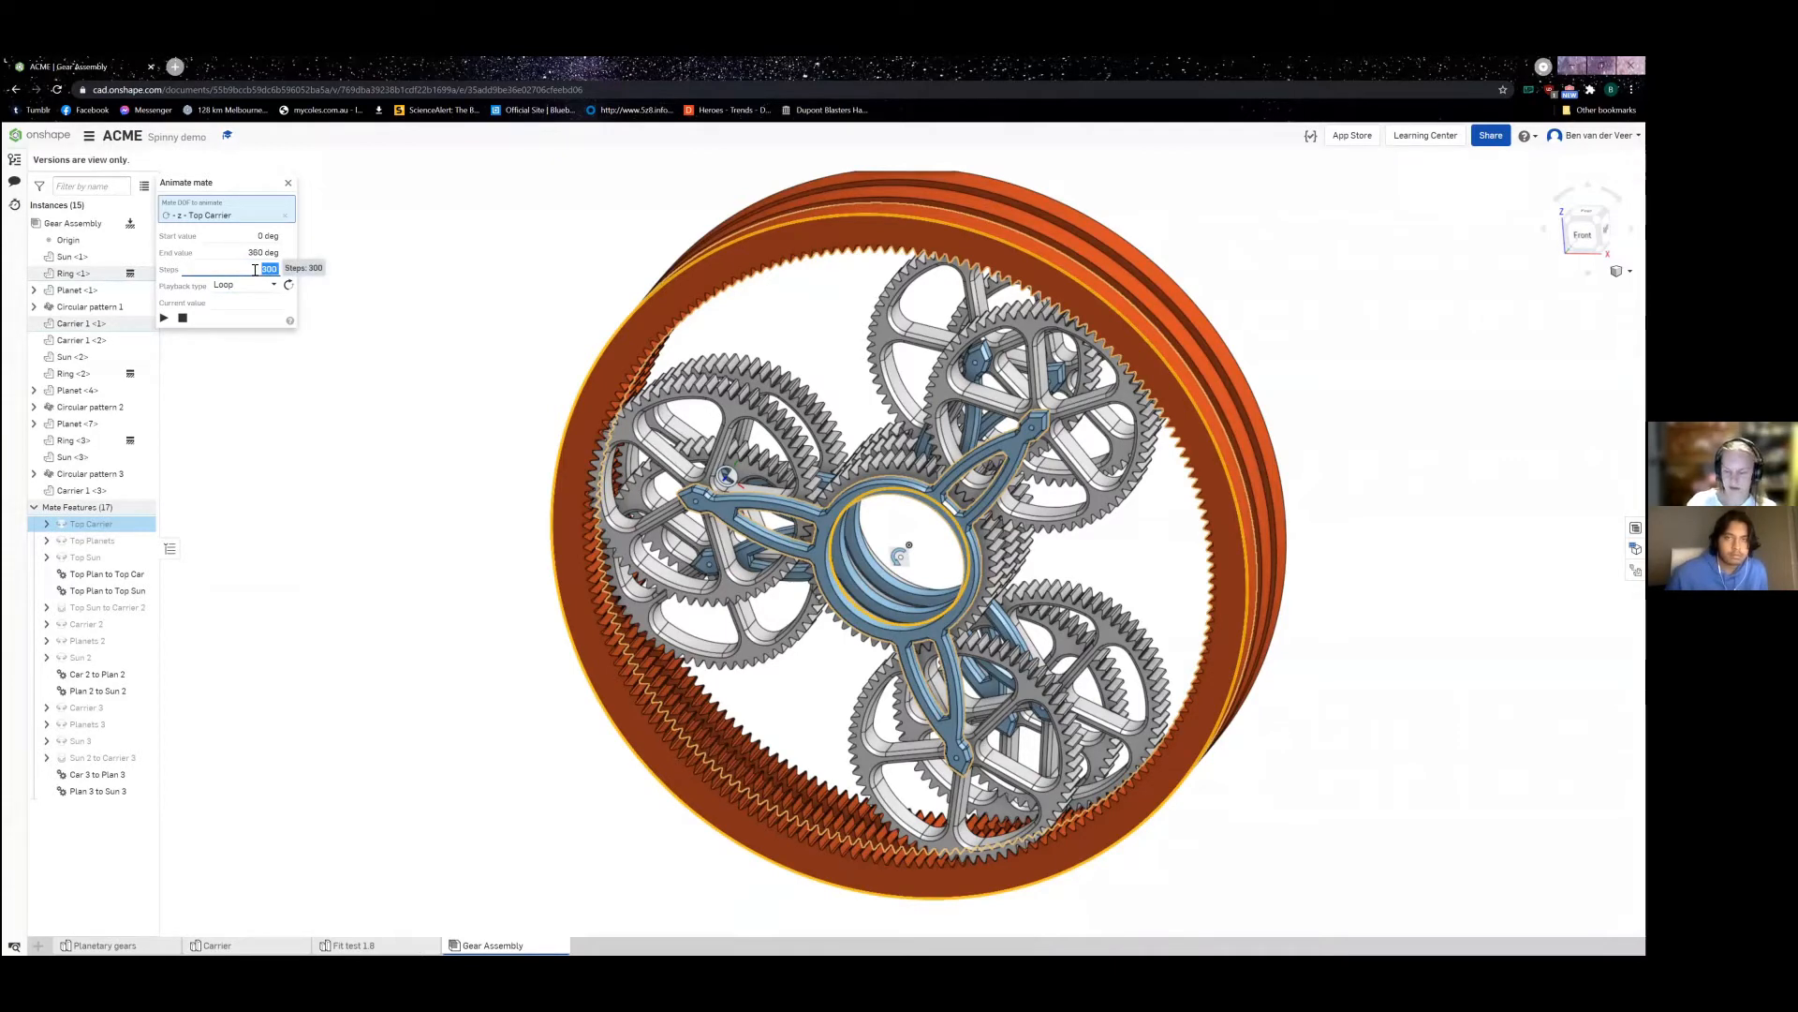
type("2500")
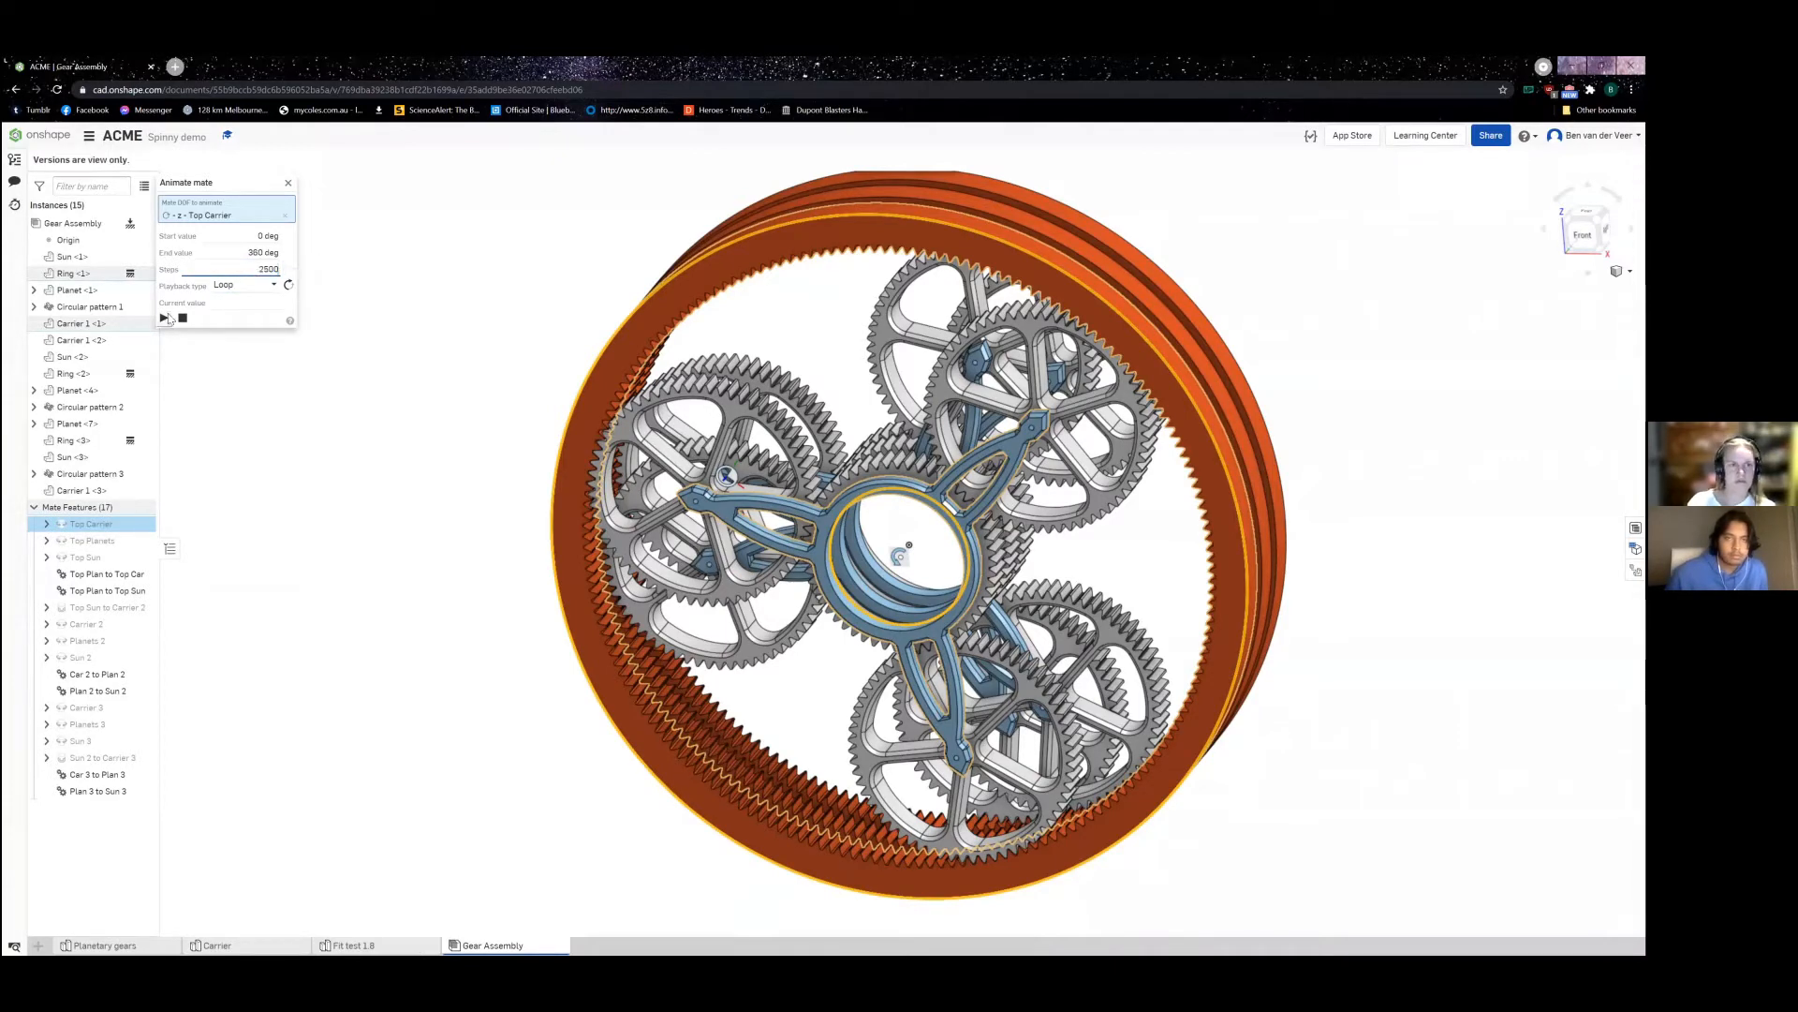
left_click(164, 318)
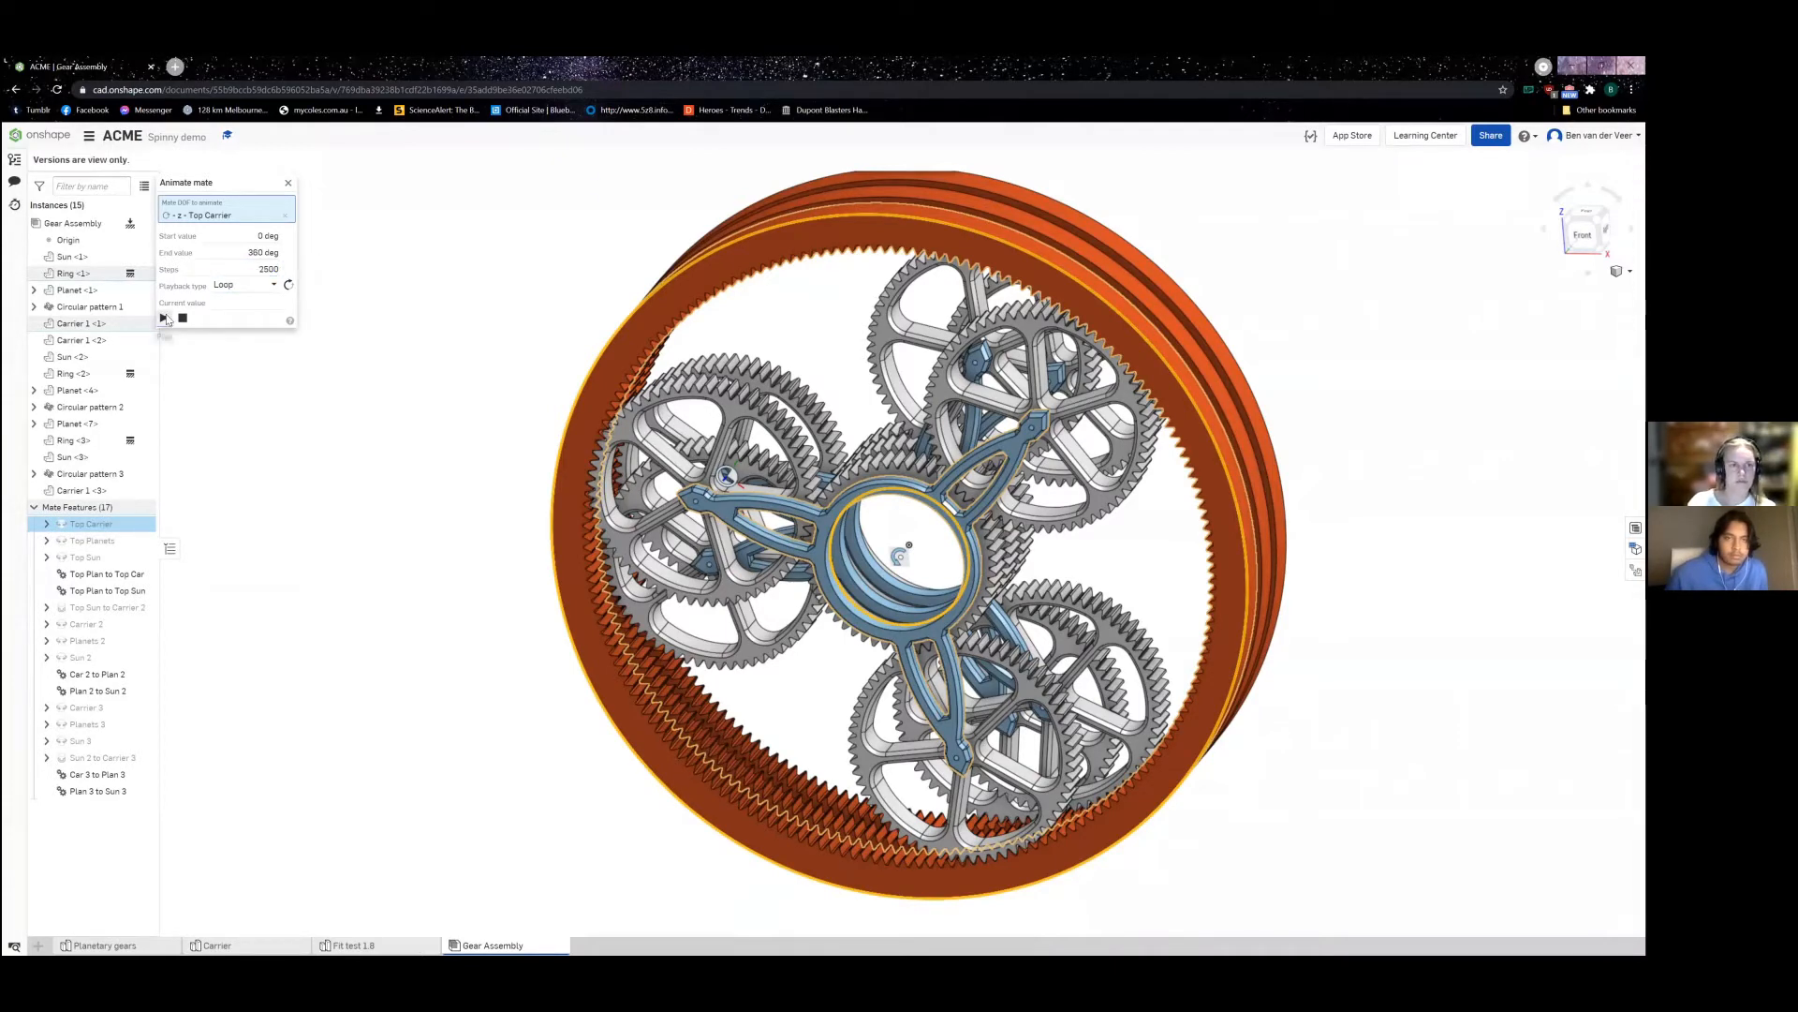
Step: Try the Top Carrier animation with 1500 steps, switching the playback type to Reciprocate
left_click(265, 270)
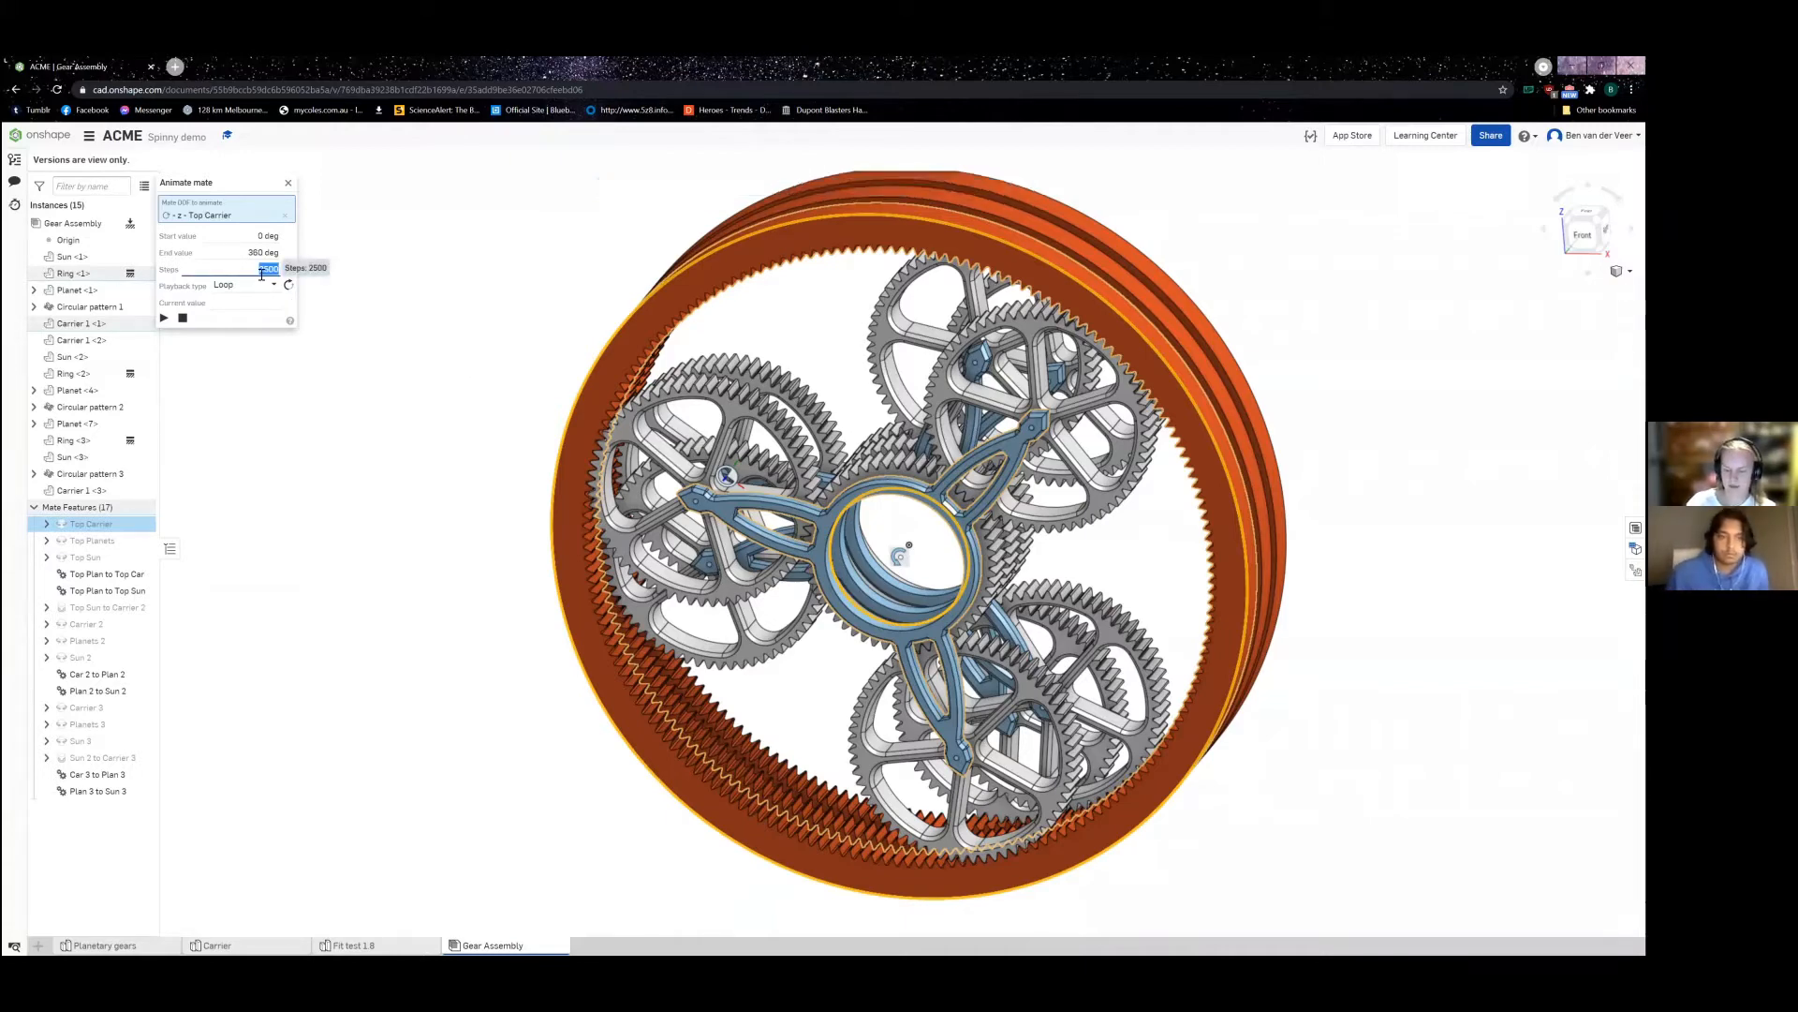
left_click(262, 272)
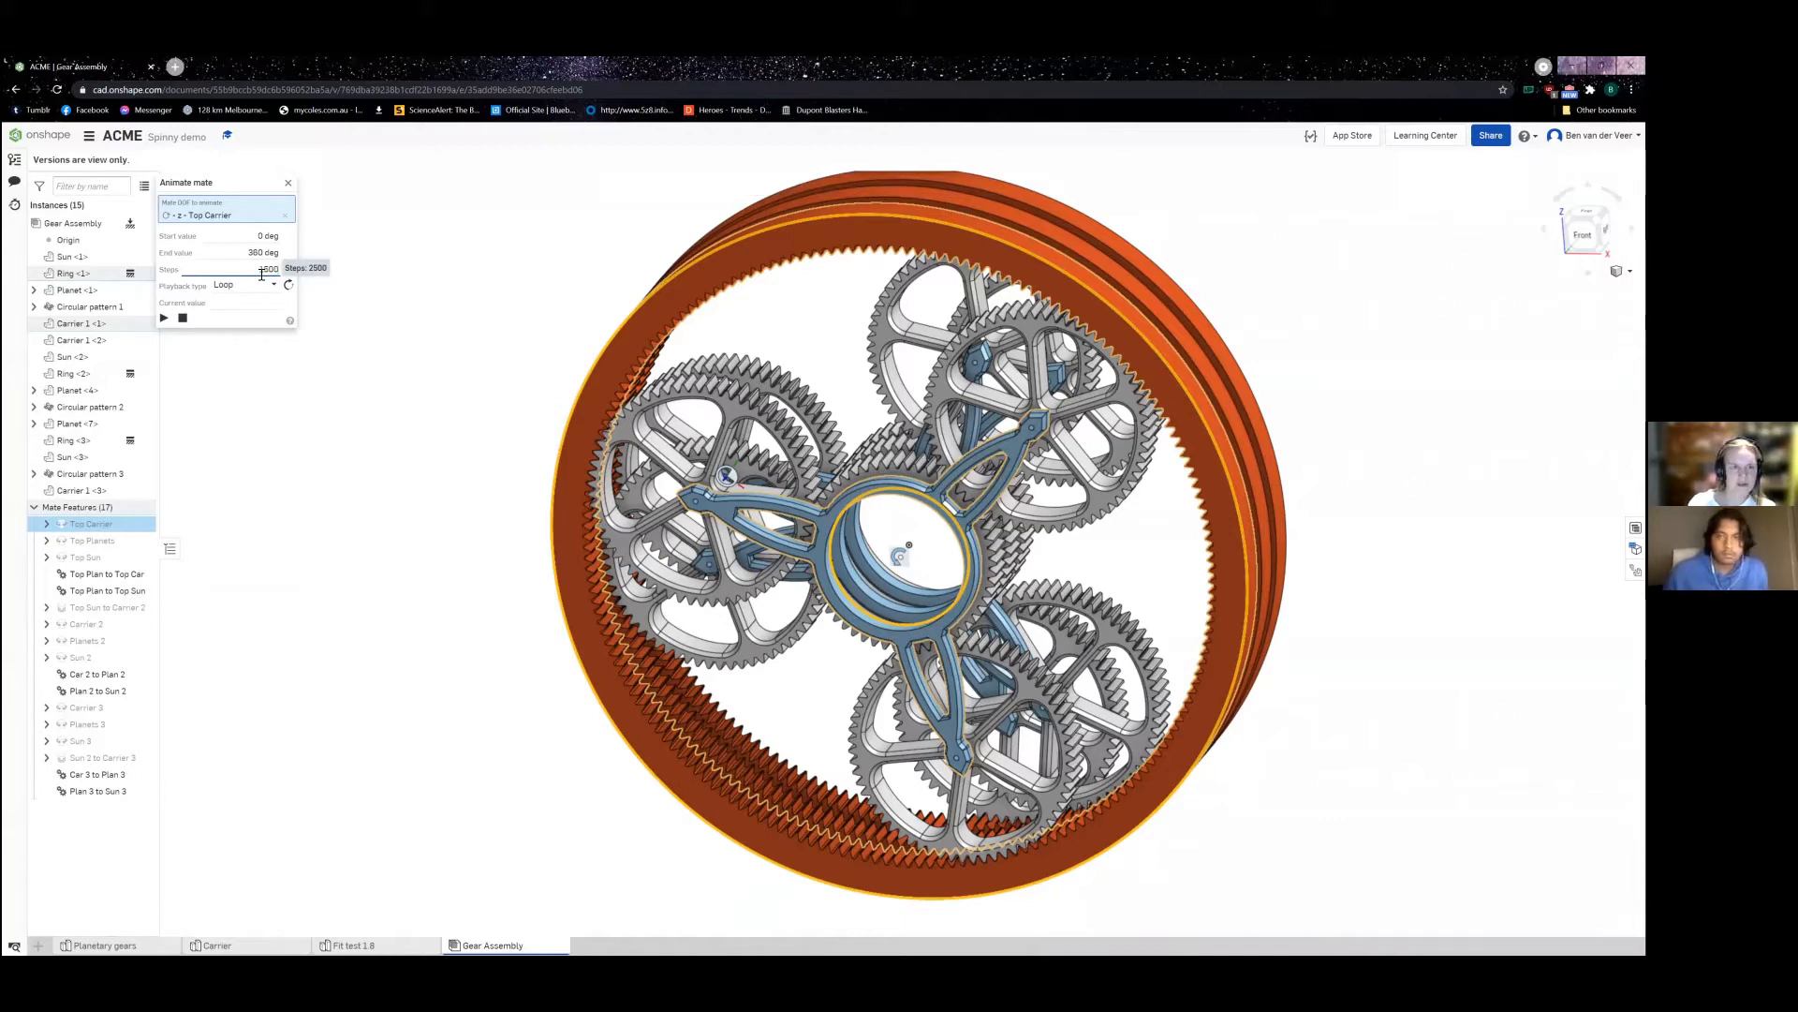
key("BackSpace")
type("1")
key("Return")
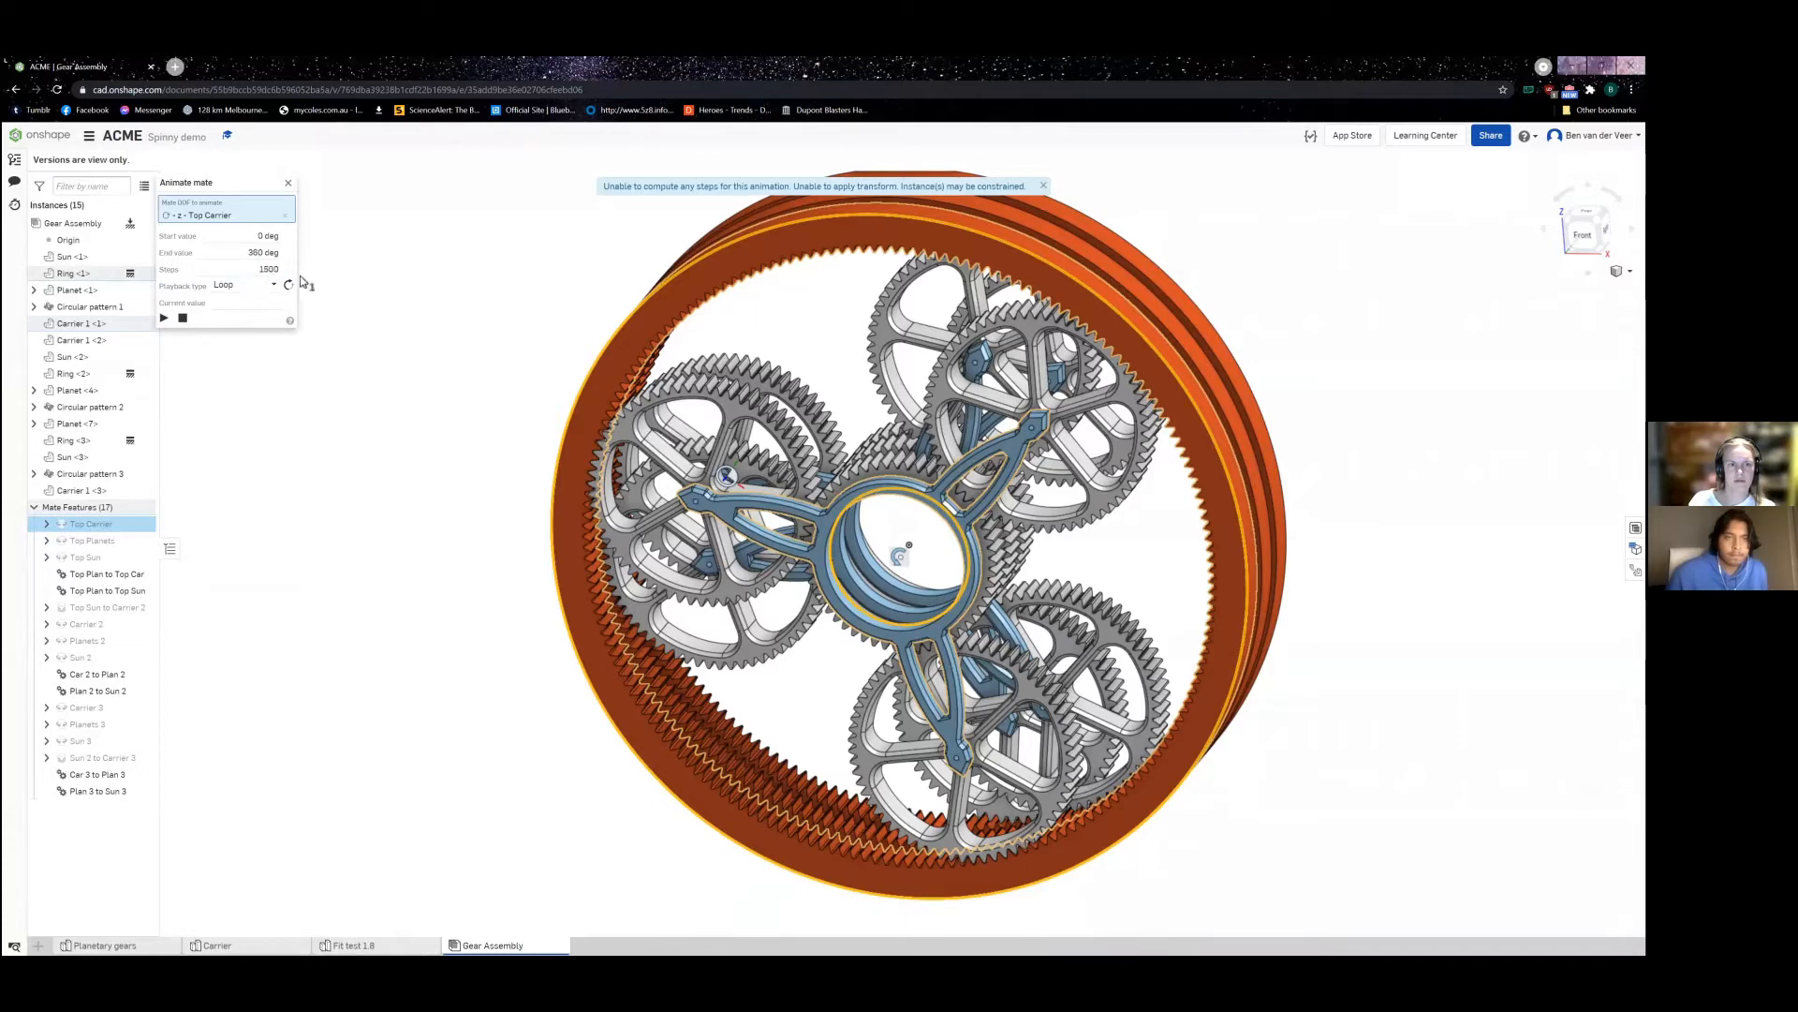
left_click(245, 284)
left_click(261, 320)
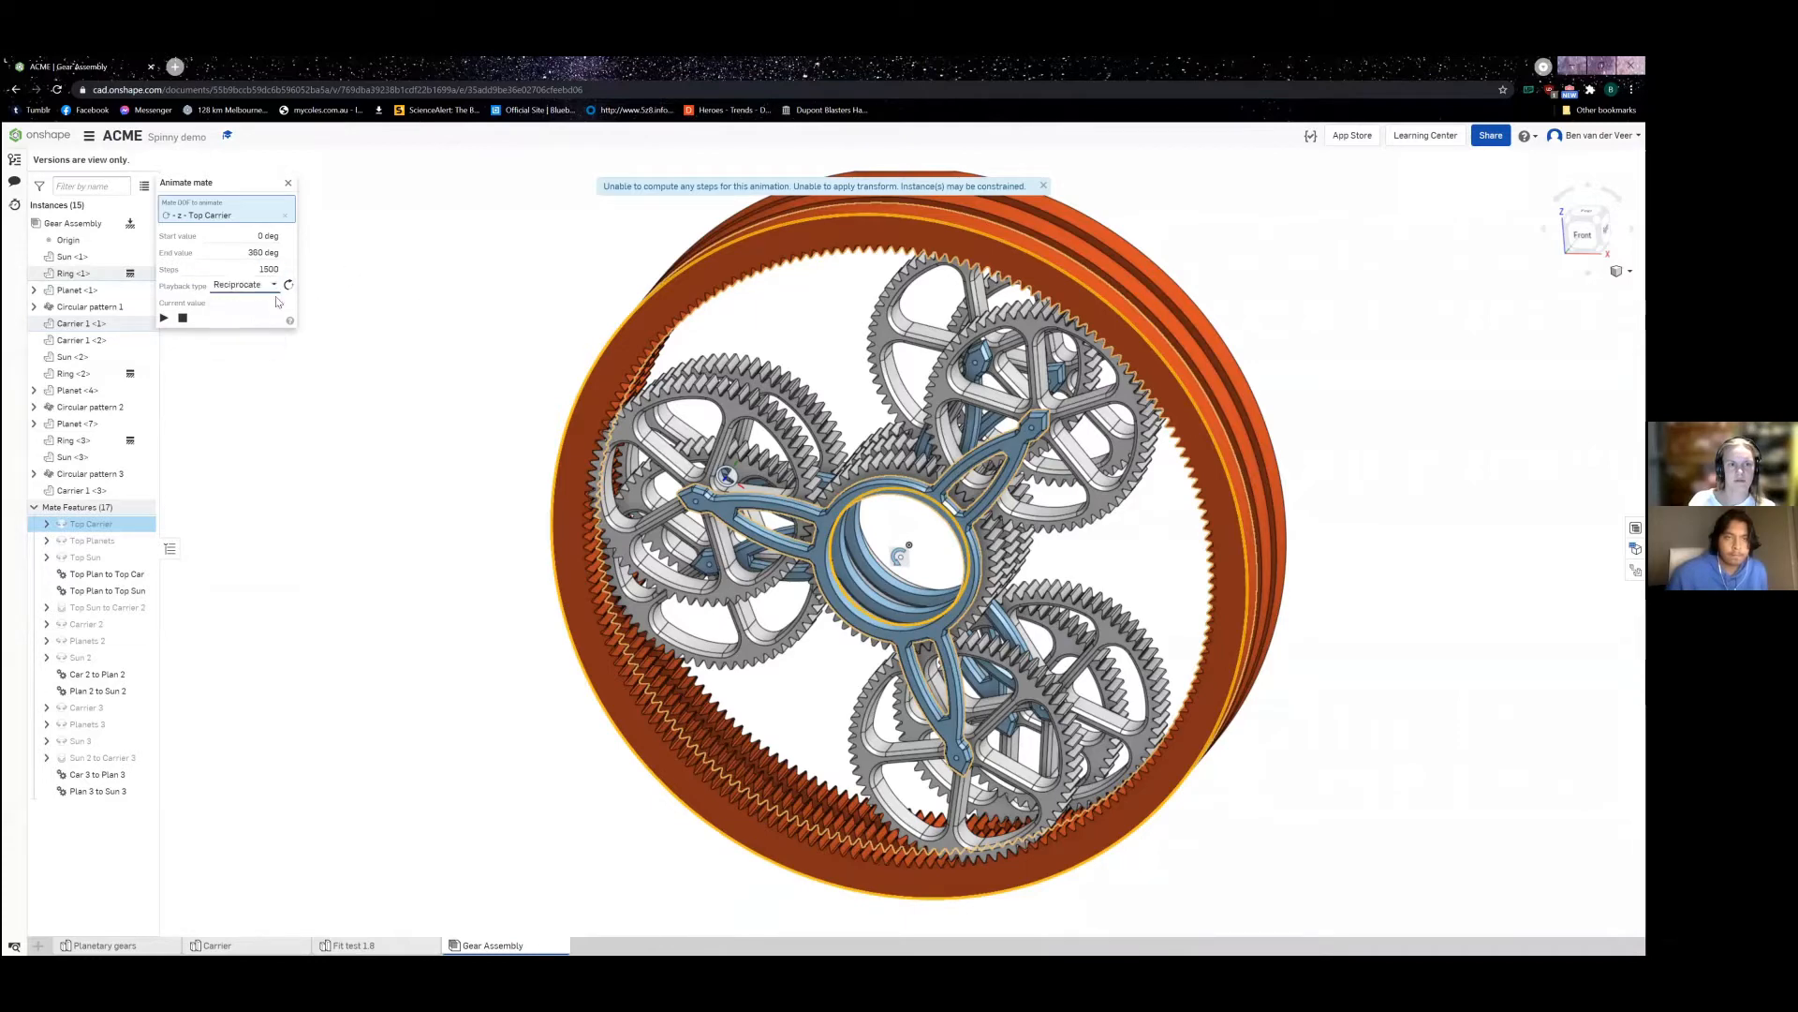
left_click(164, 317)
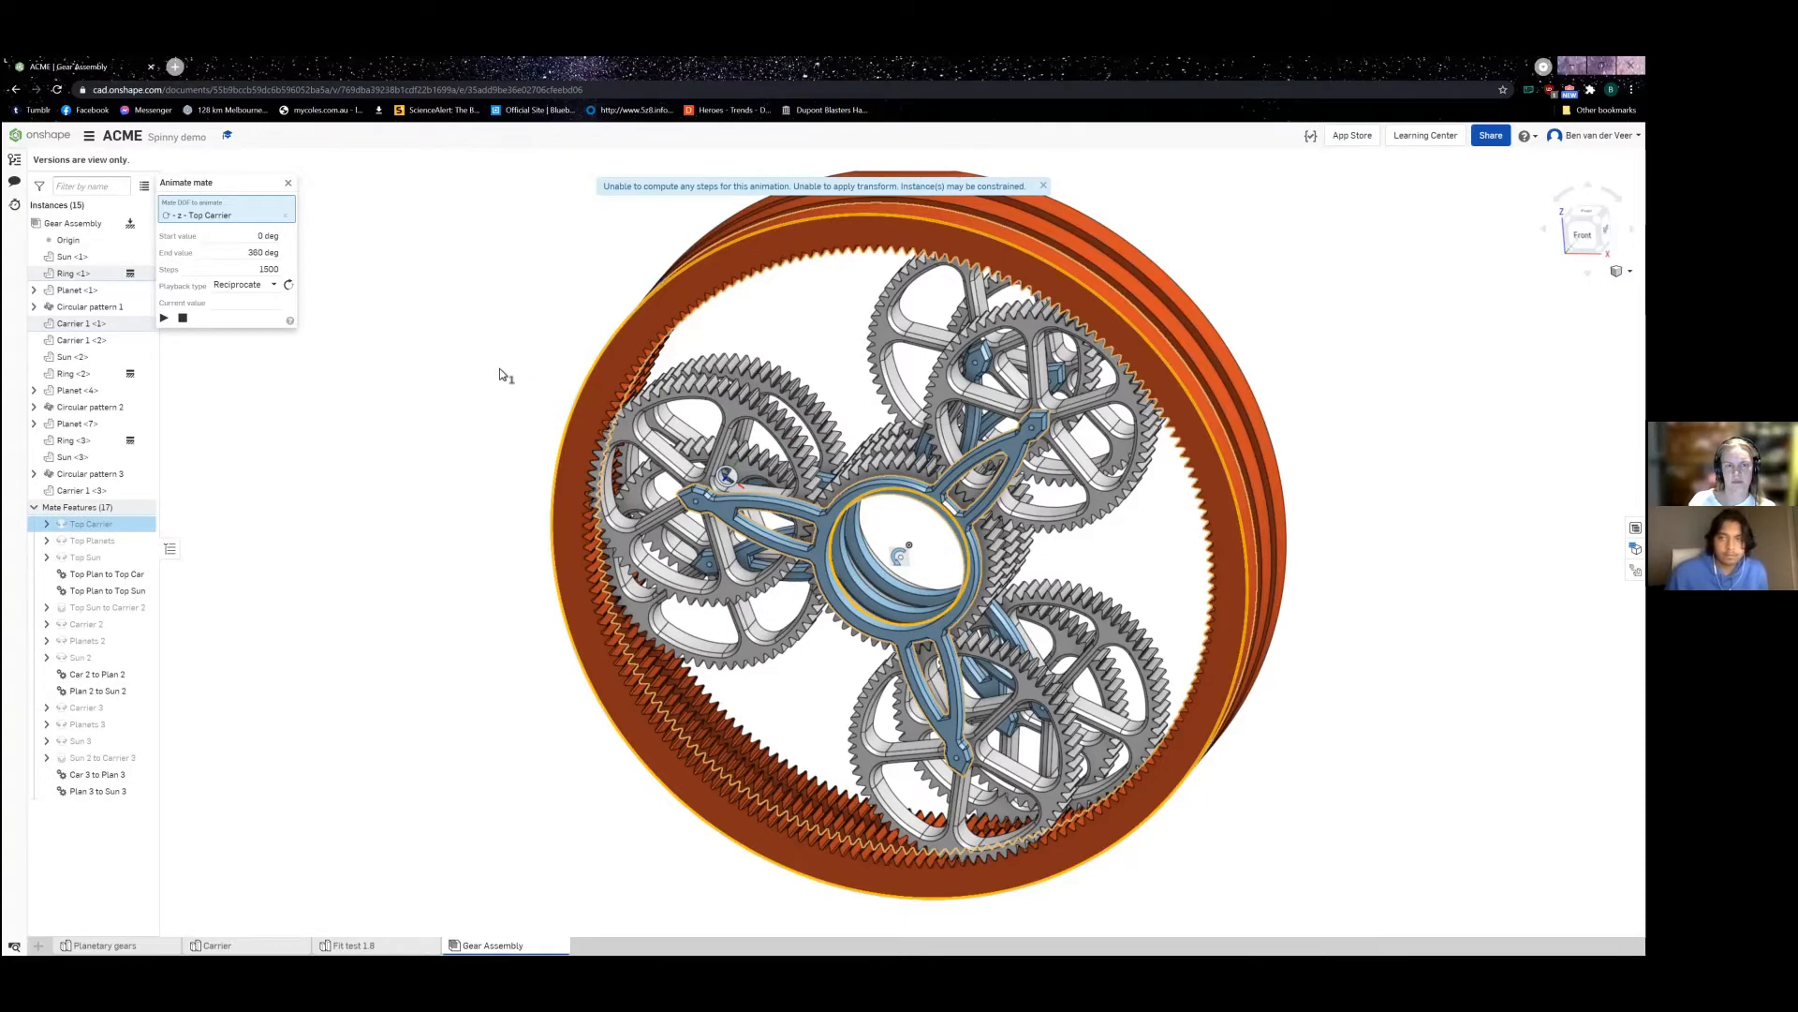
Step: Try the Top Carrier animation with 300 steps, dismiss the notification and close the mate animation
right_click(437, 354)
left_click(252, 270)
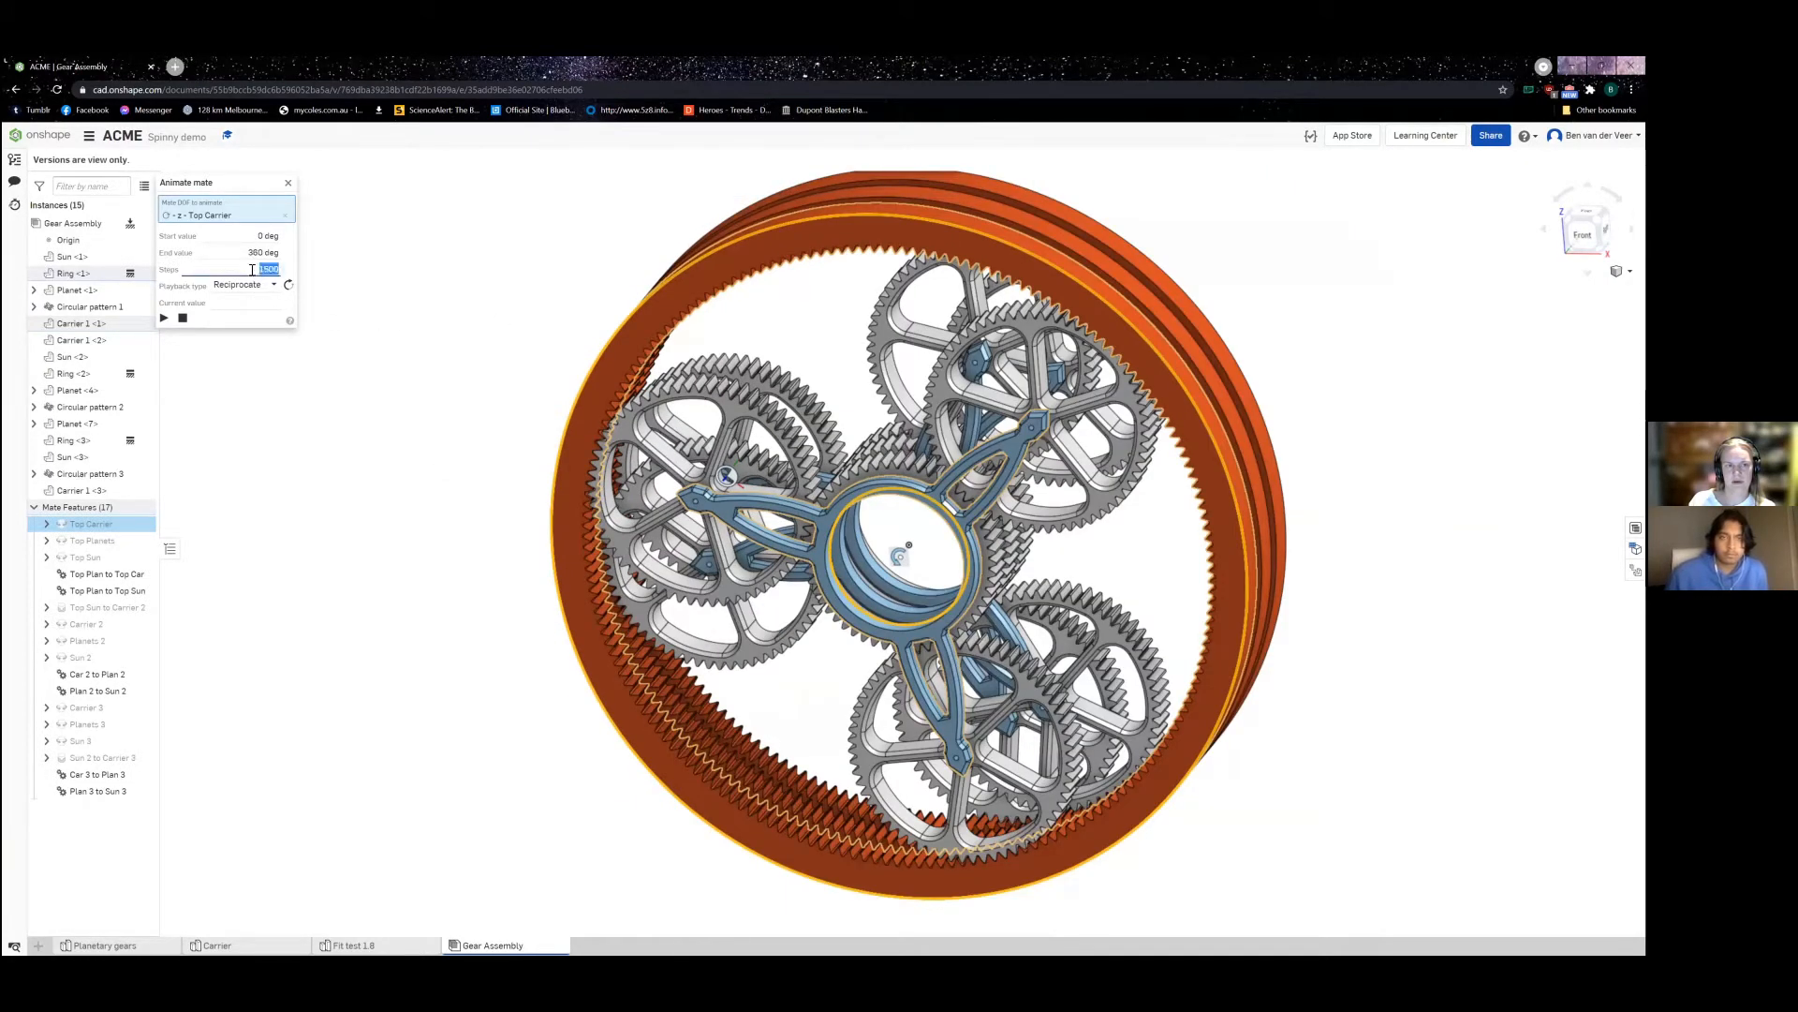
type("300")
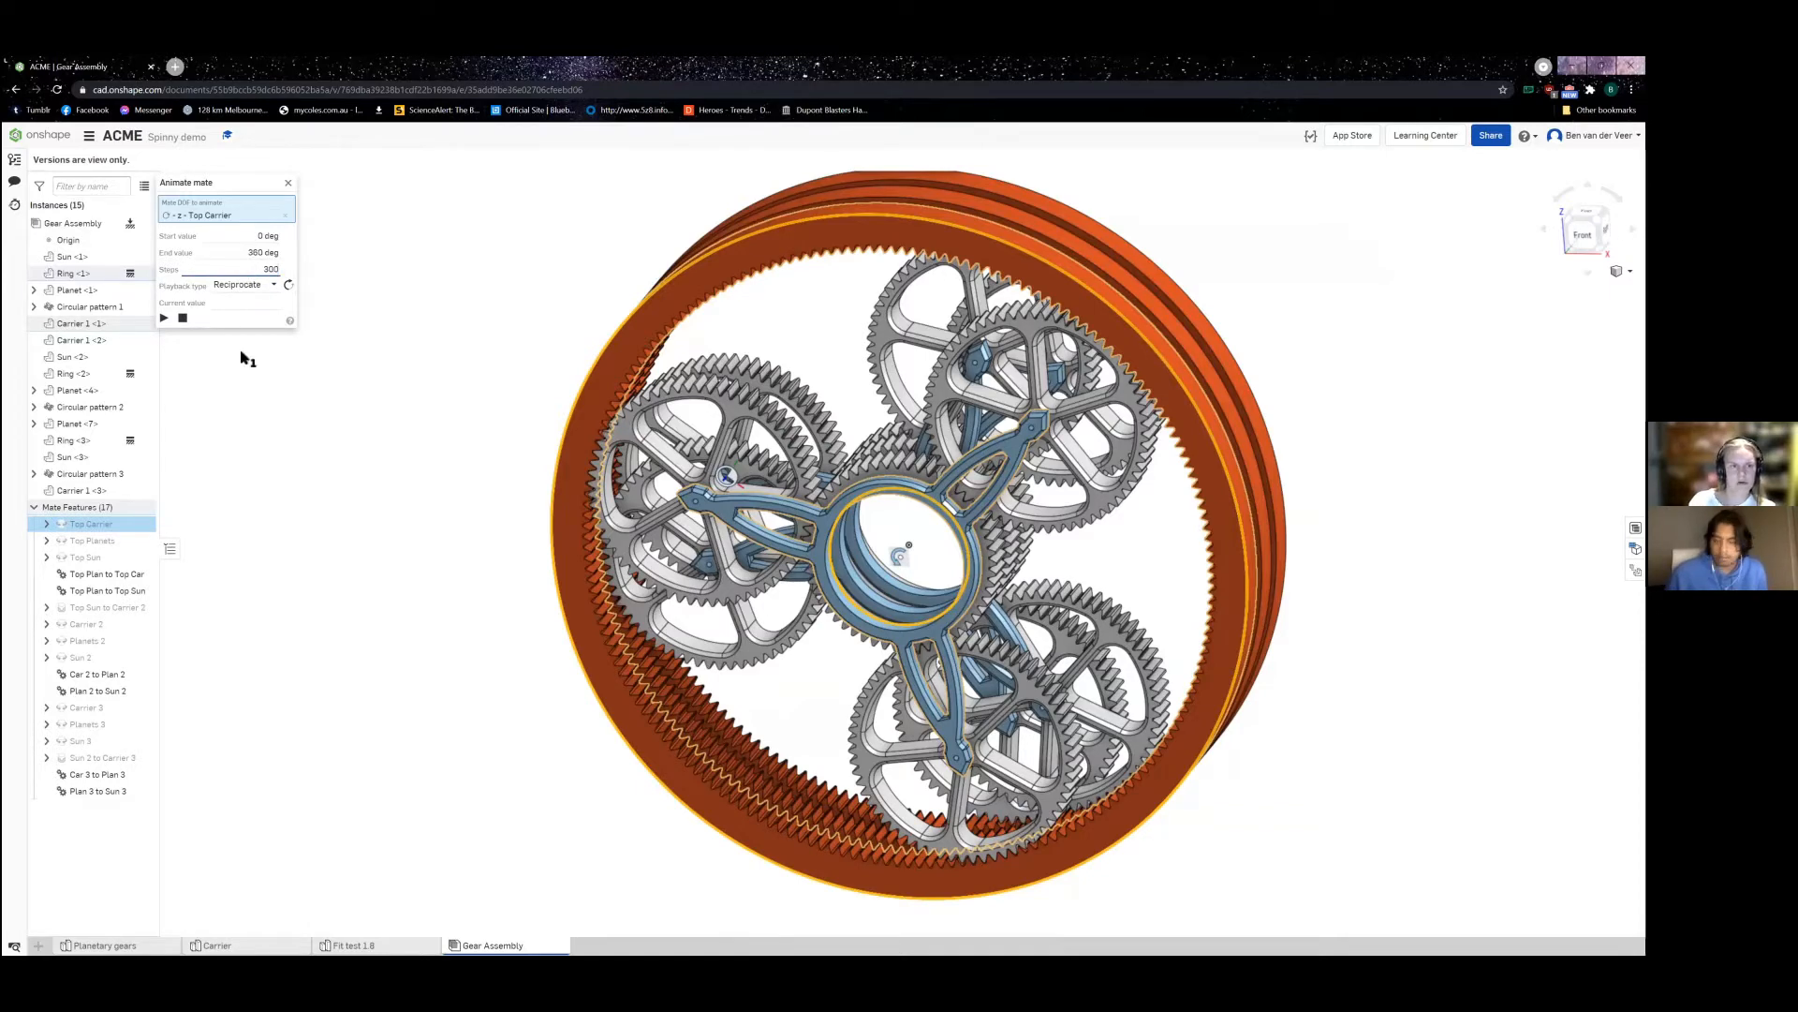
left_click(163, 317)
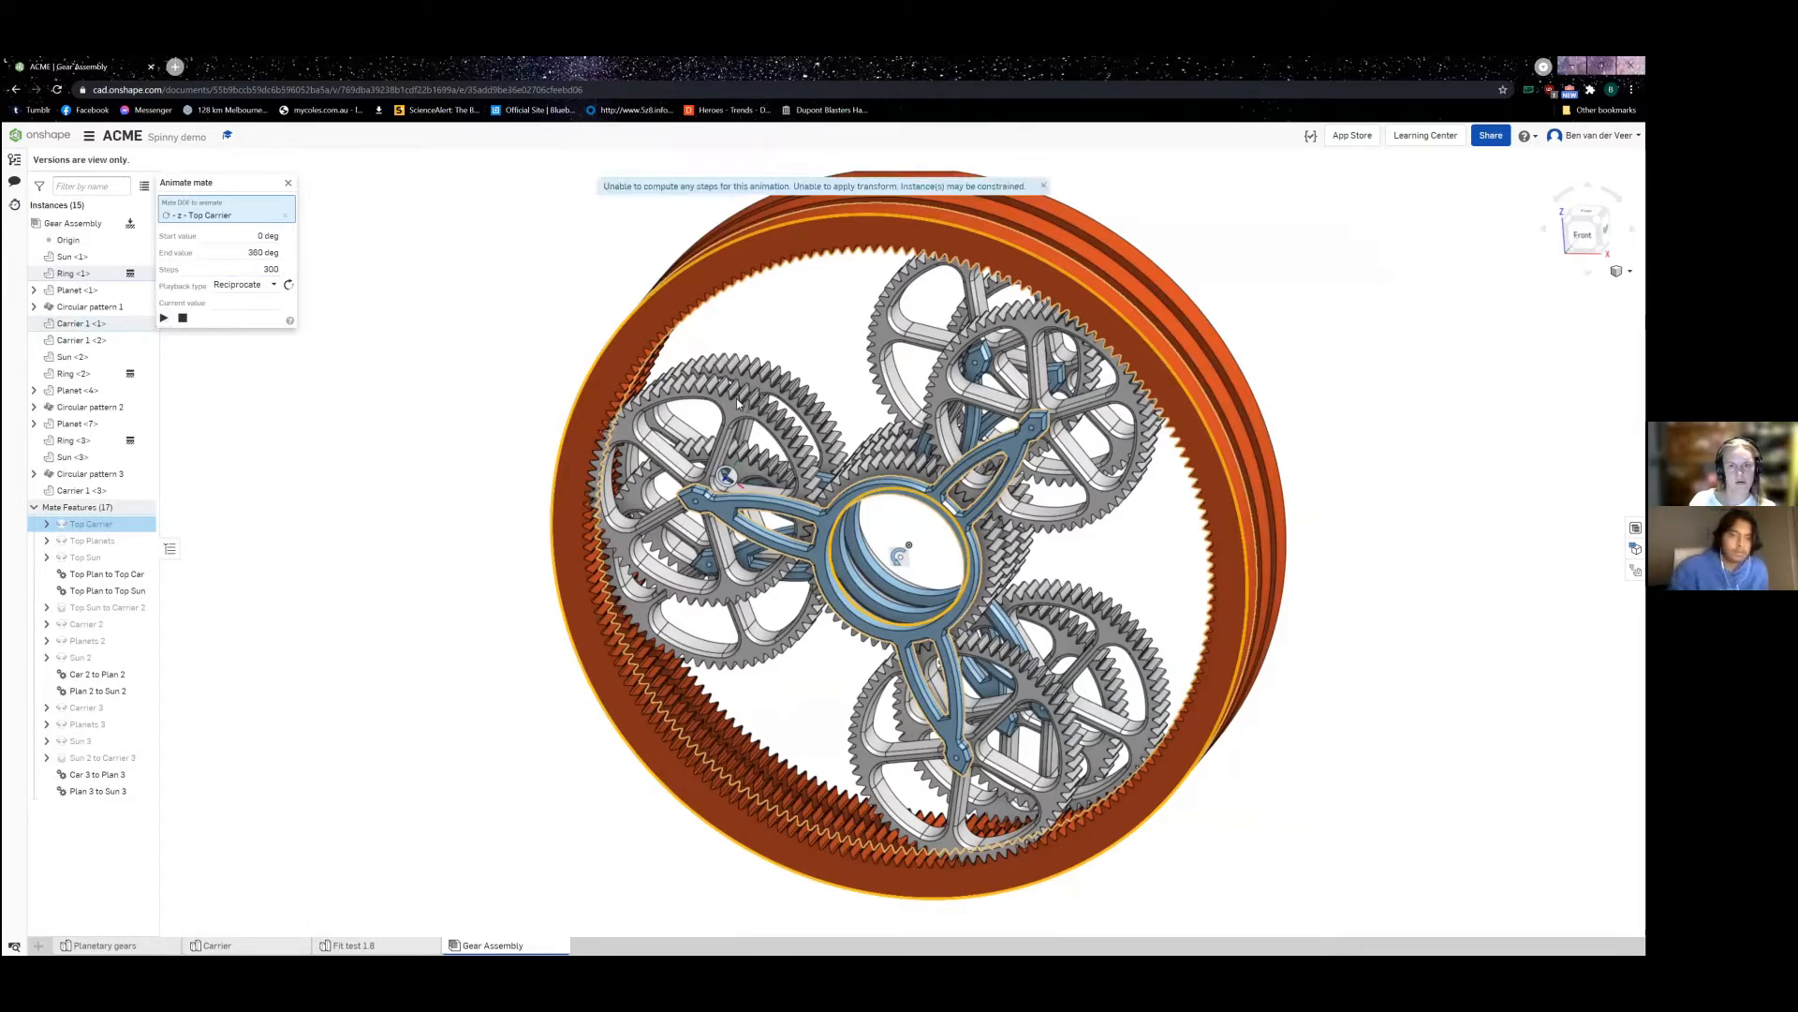
right_click(386, 266)
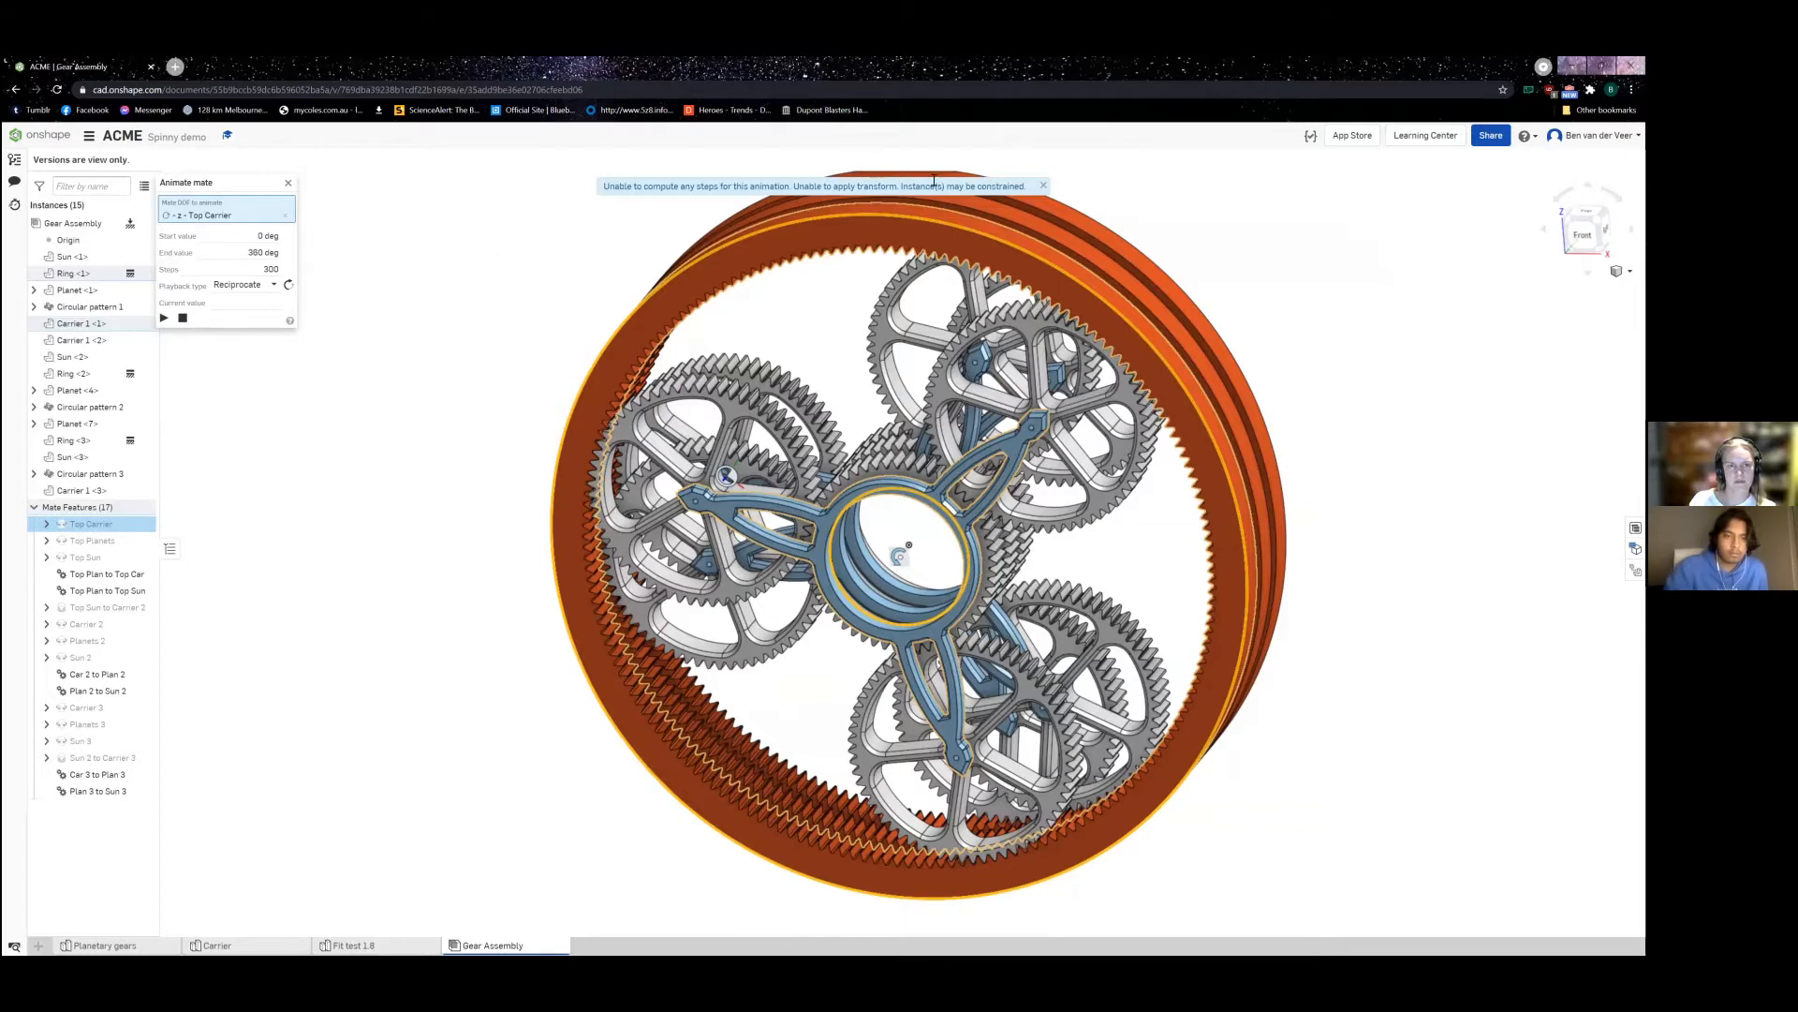
left_click(1044, 185)
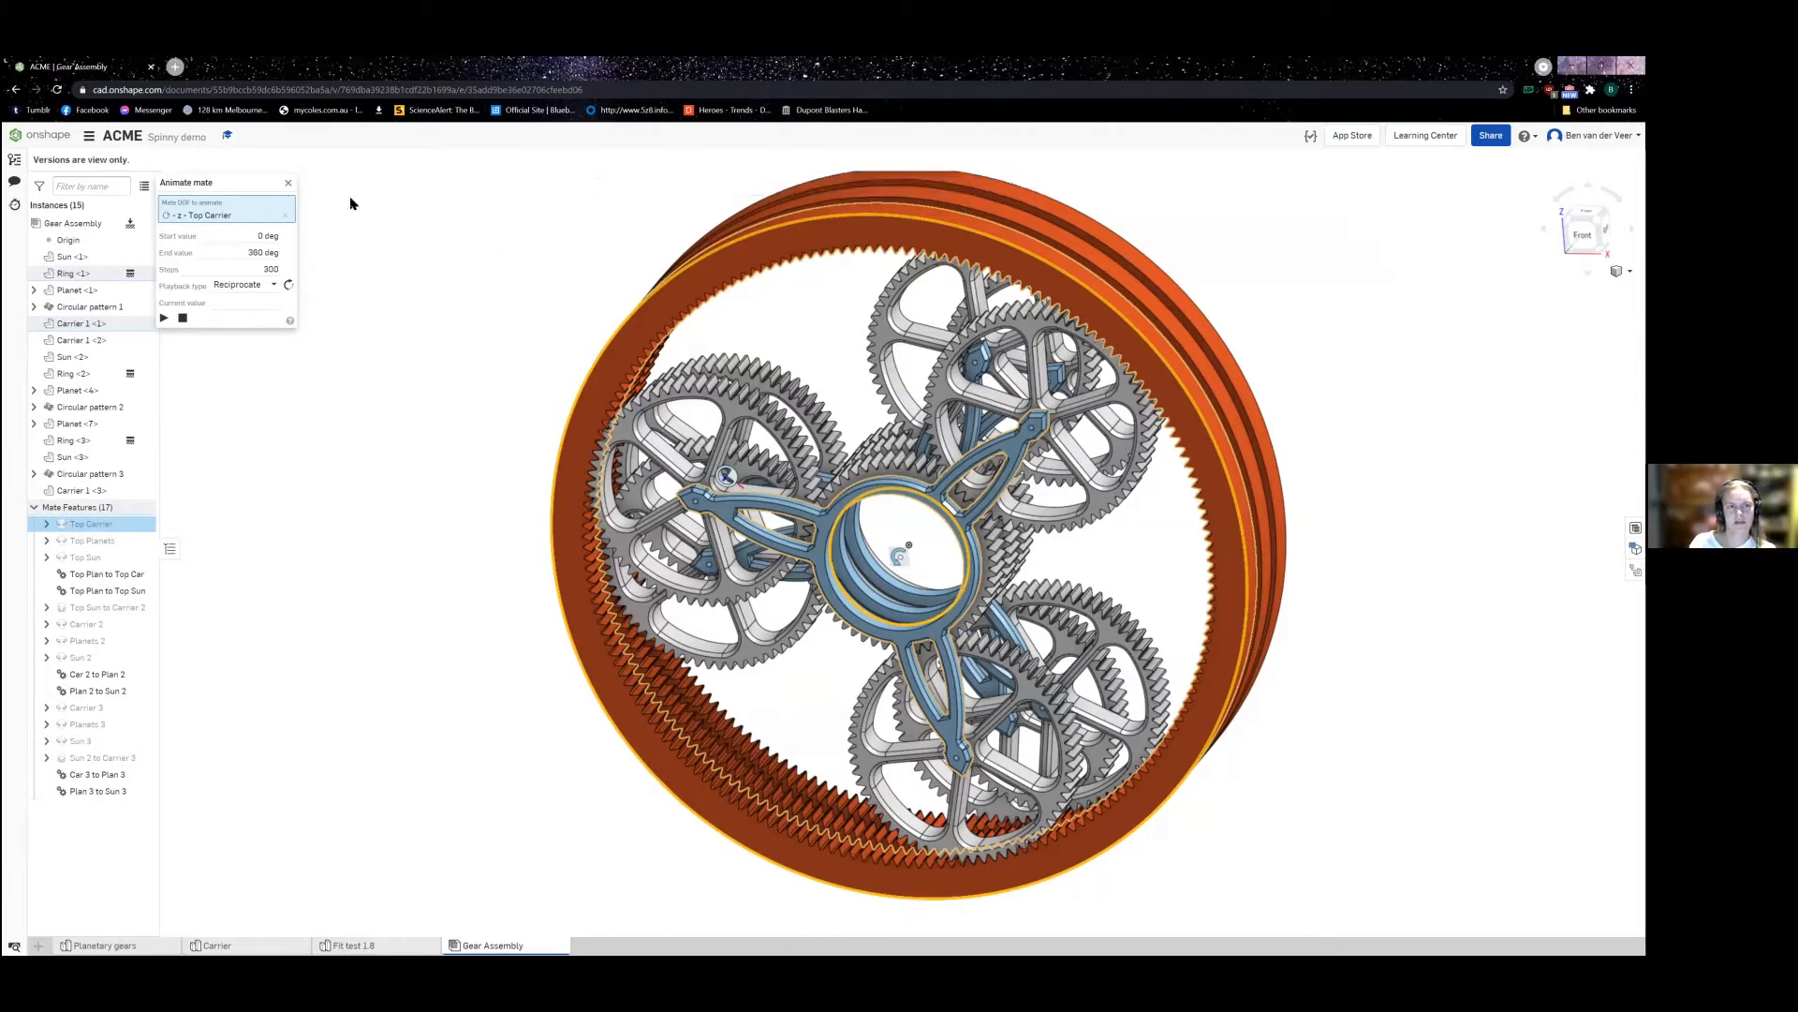
left_click(289, 183)
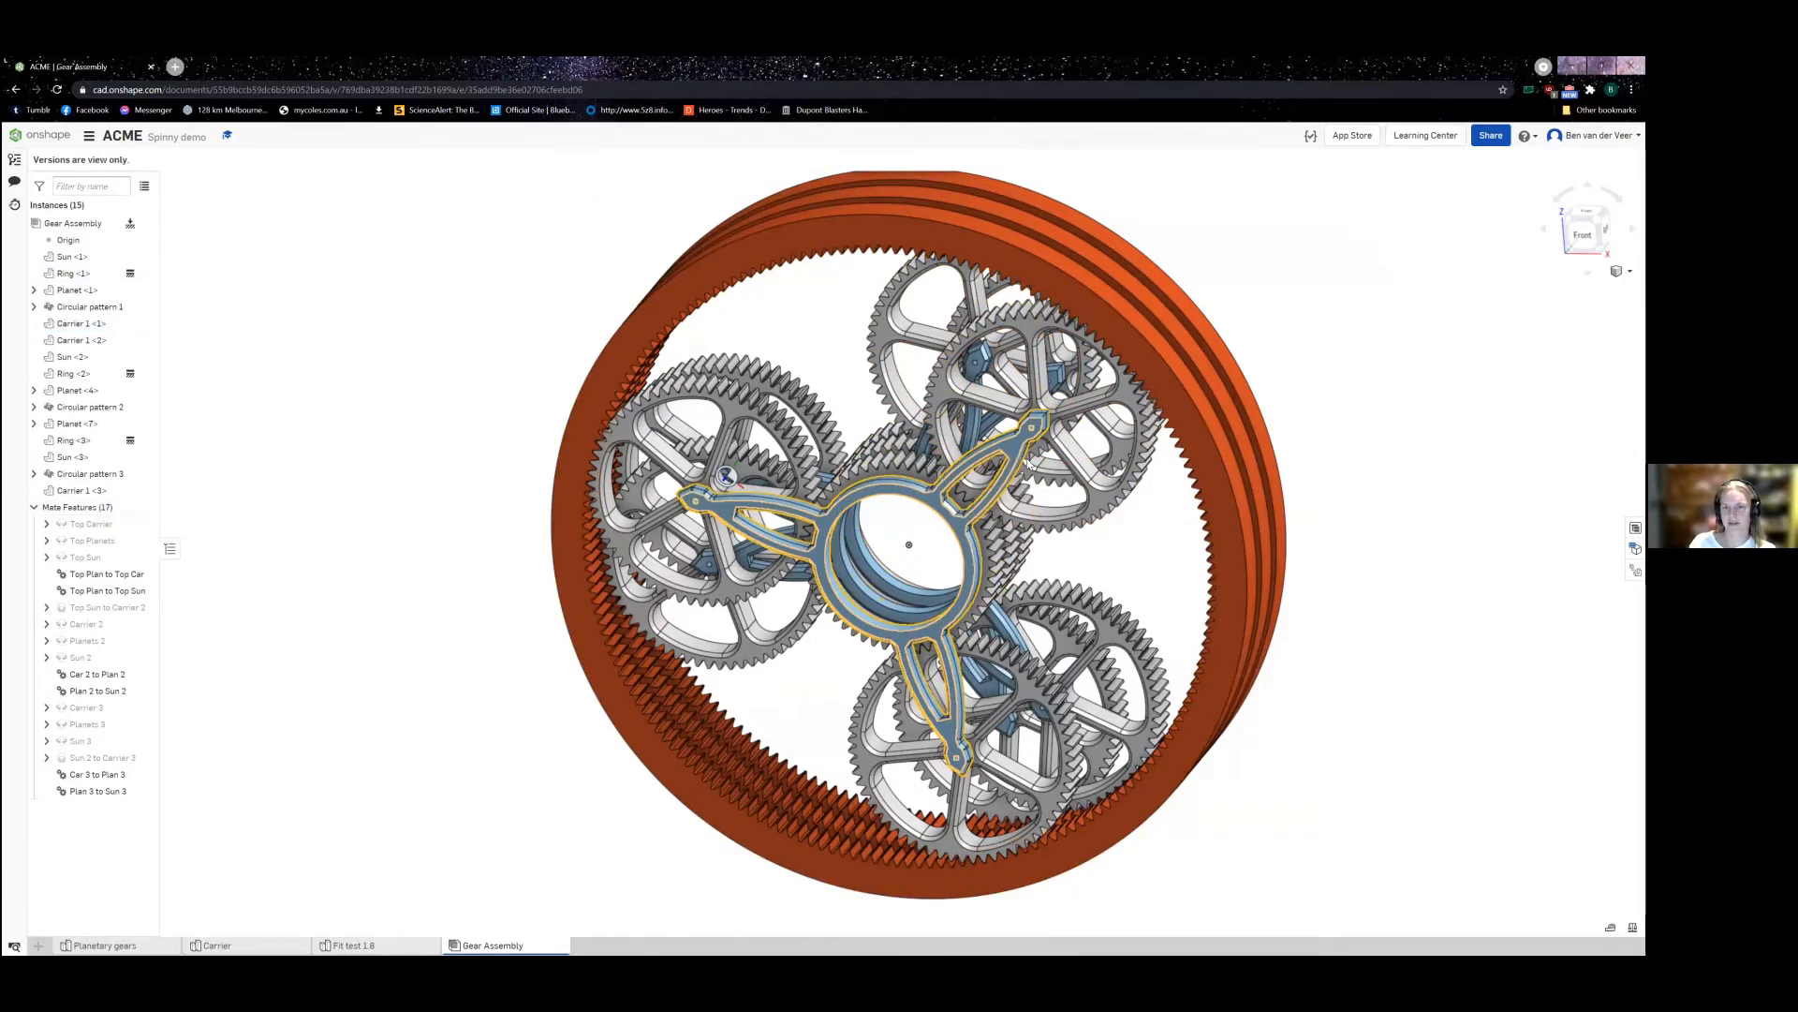
Step: Rotate the front carrier by hand to turn the planetary gear train
left_click_drag(1028, 460, 821, 705)
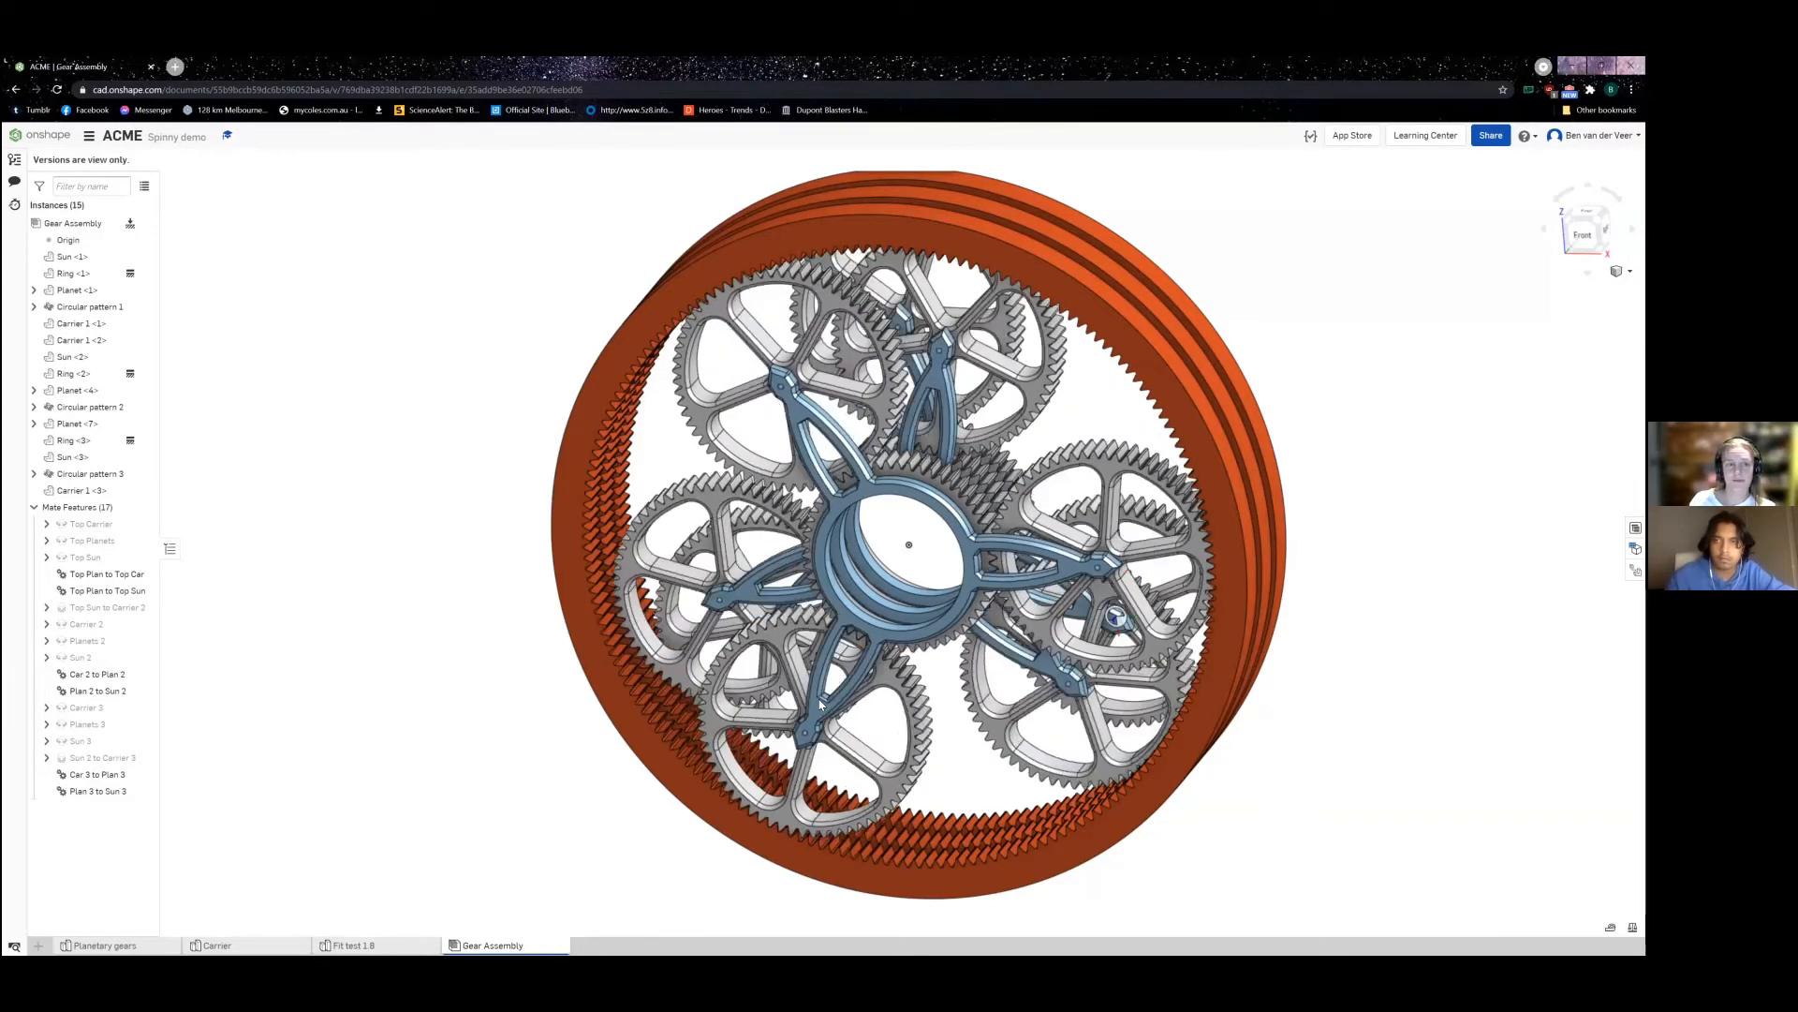
Step: Go back to the documents list and create a new document named Rocket
left_click(34, 137)
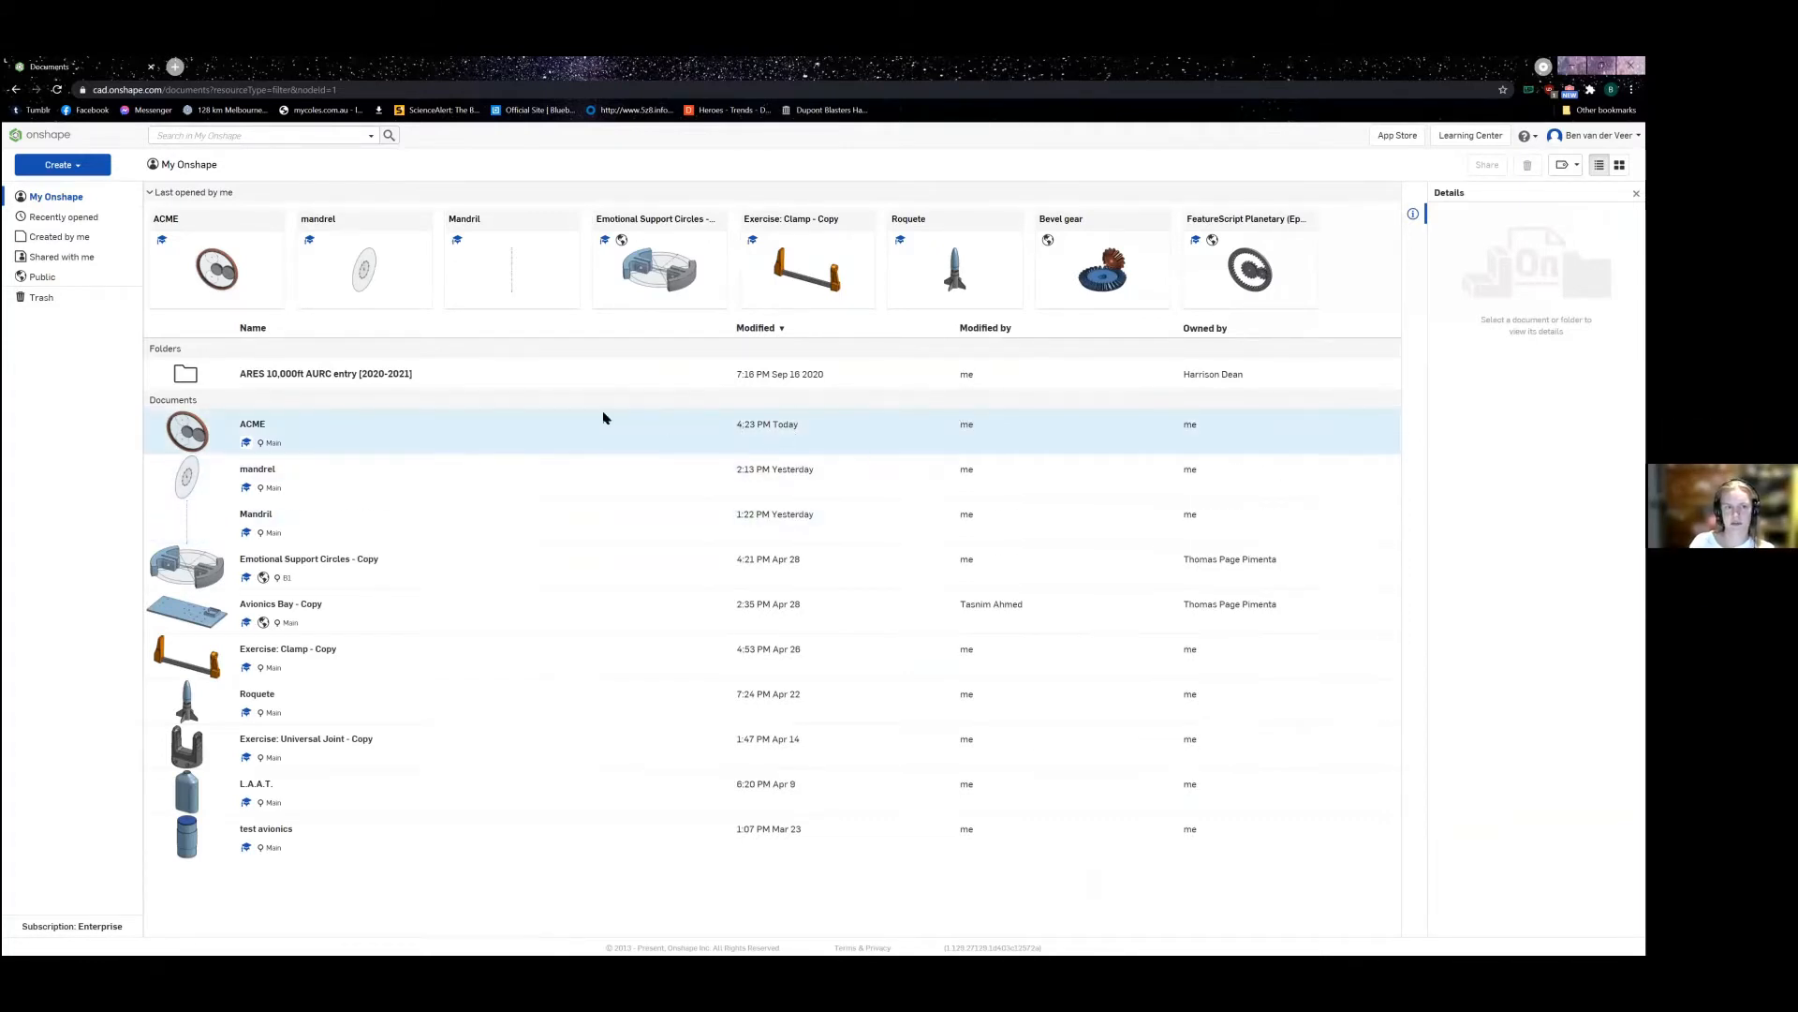
left_click(60, 165)
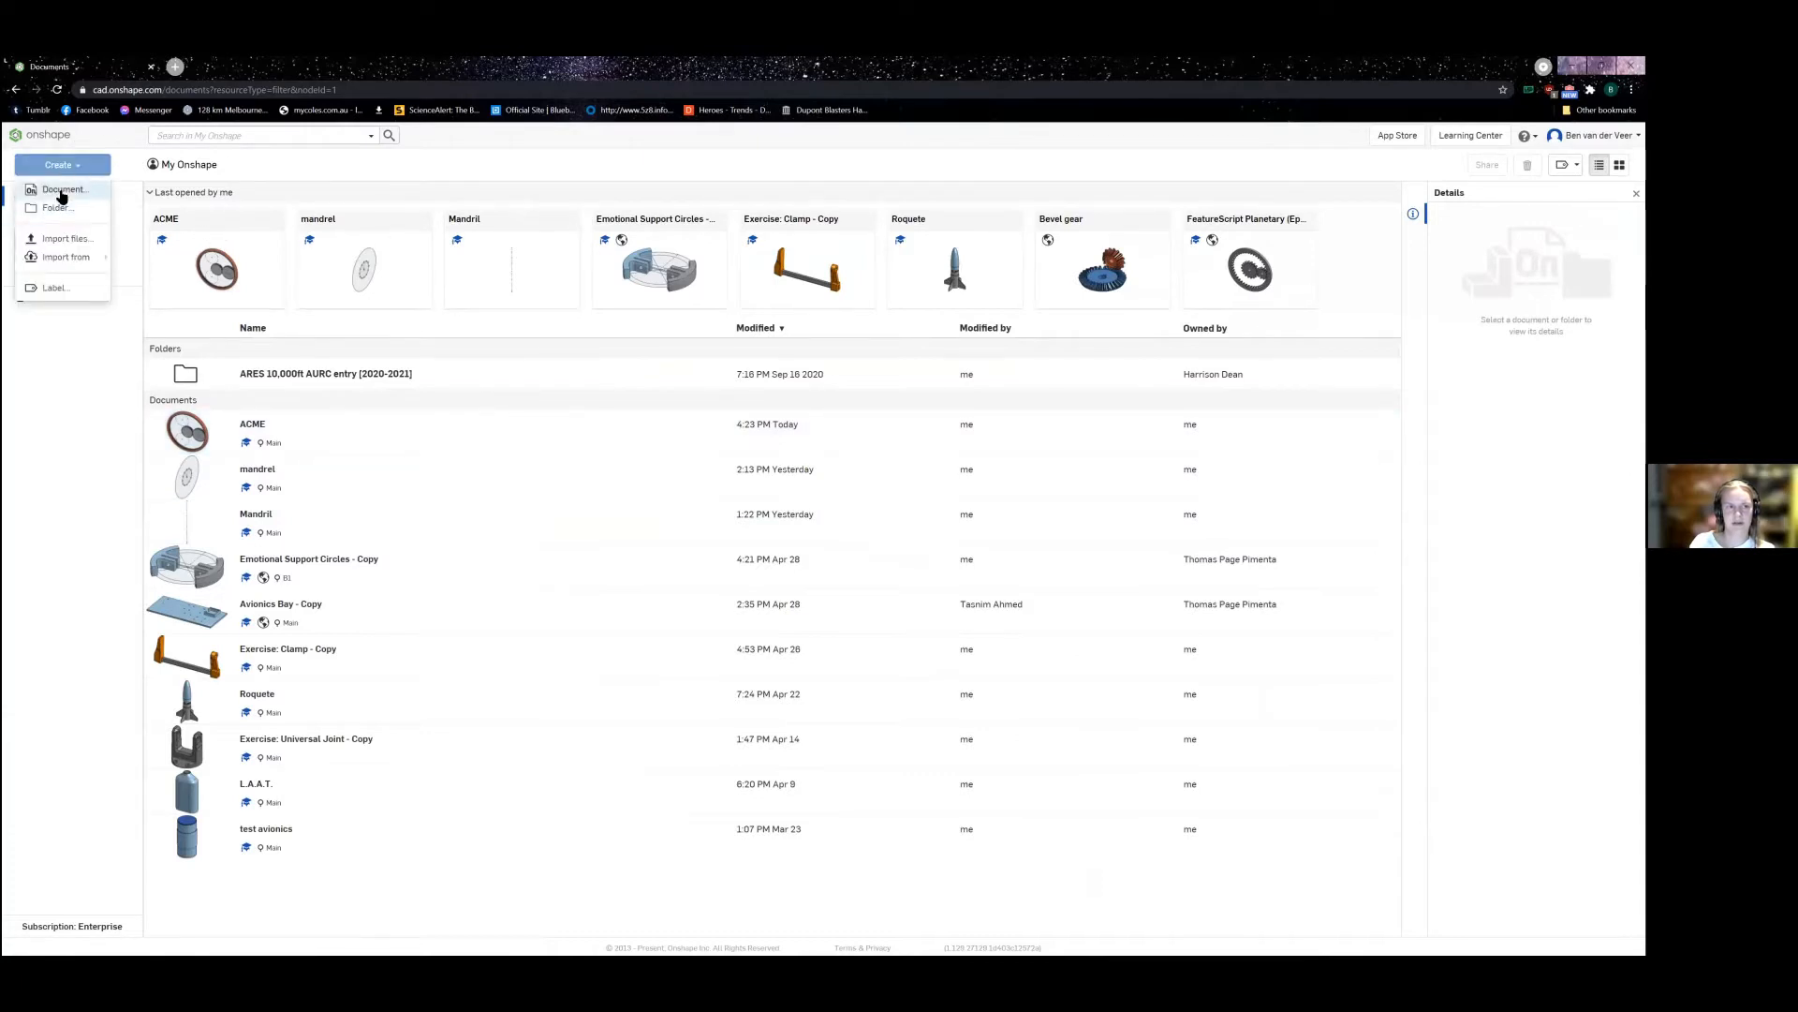
key("Return")
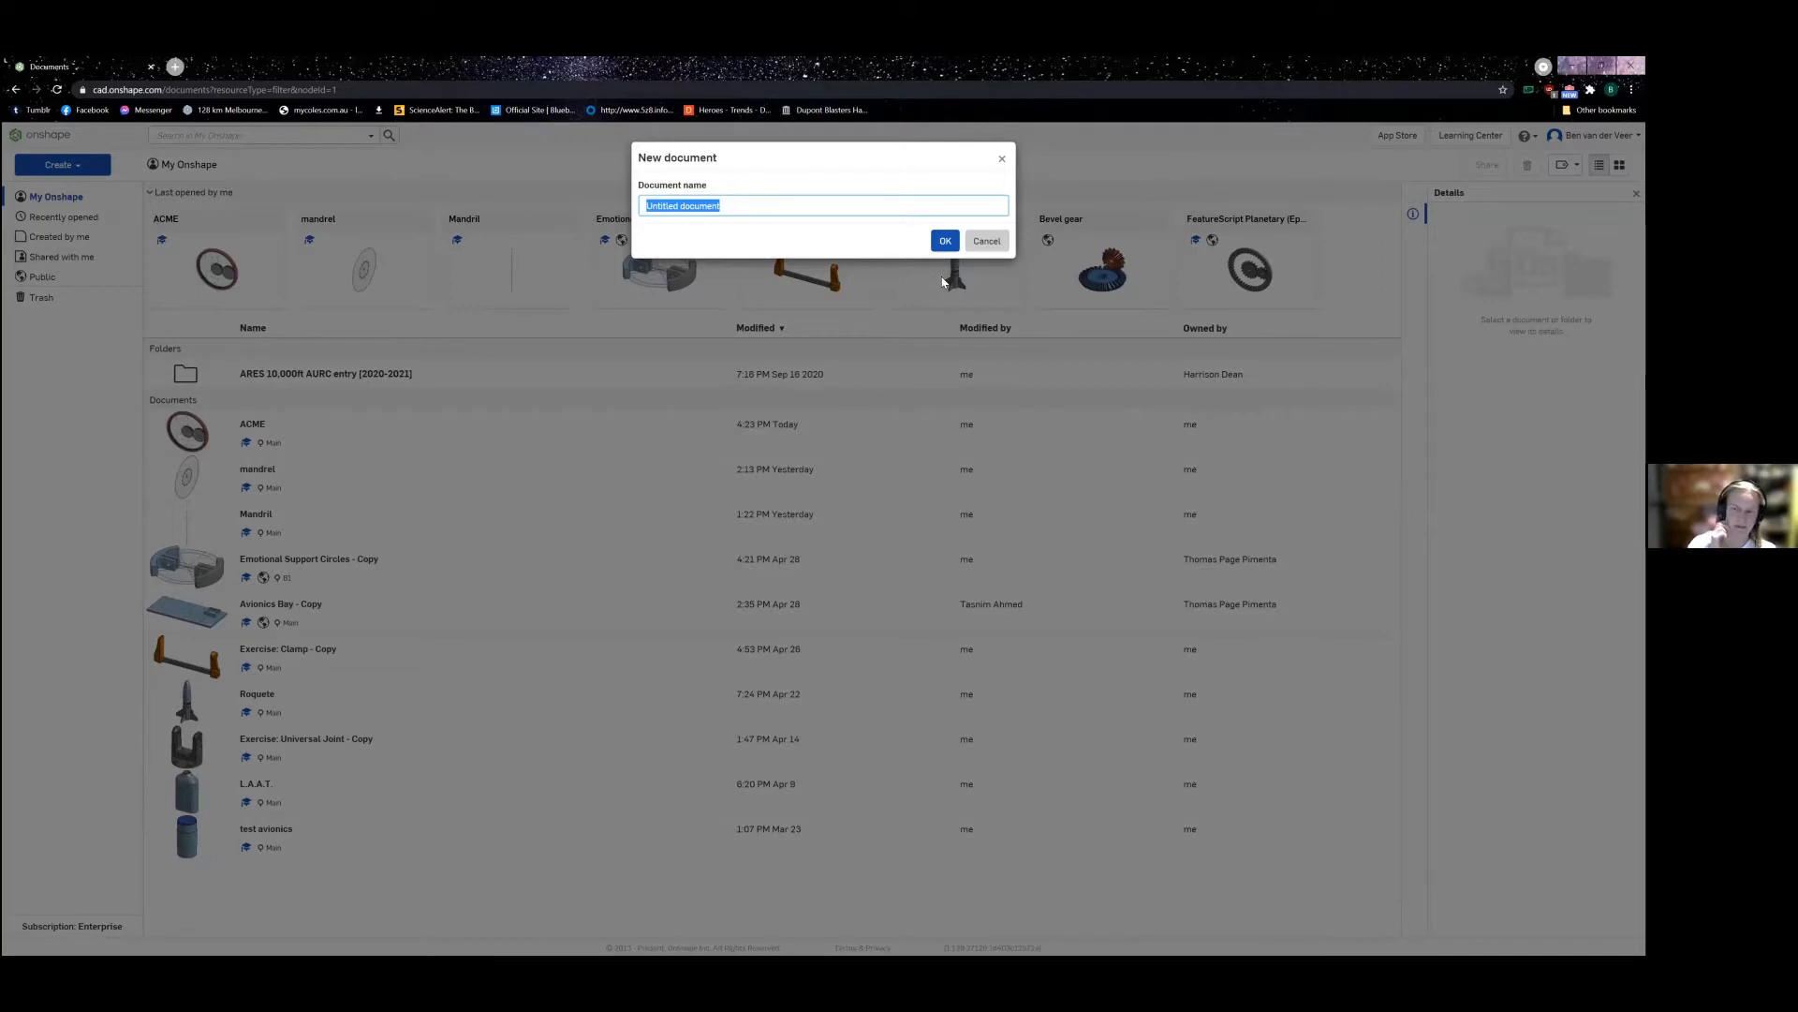
type("Rocket")
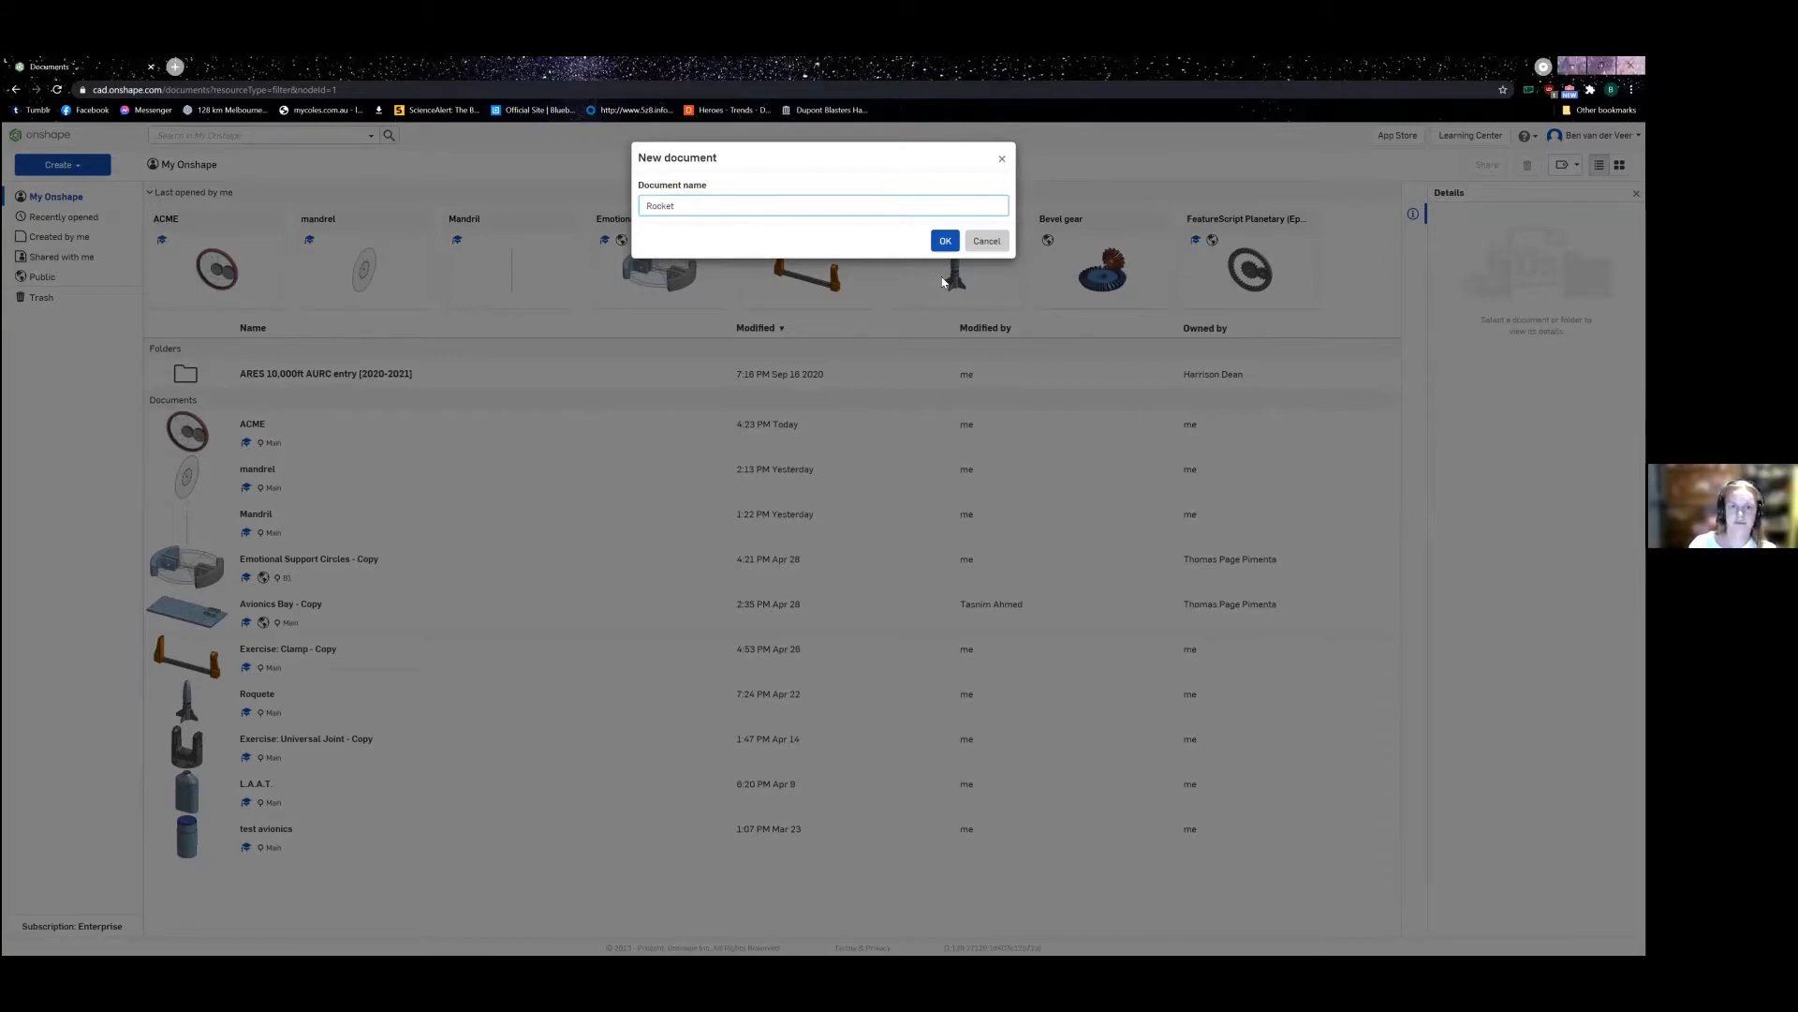
key("Return")
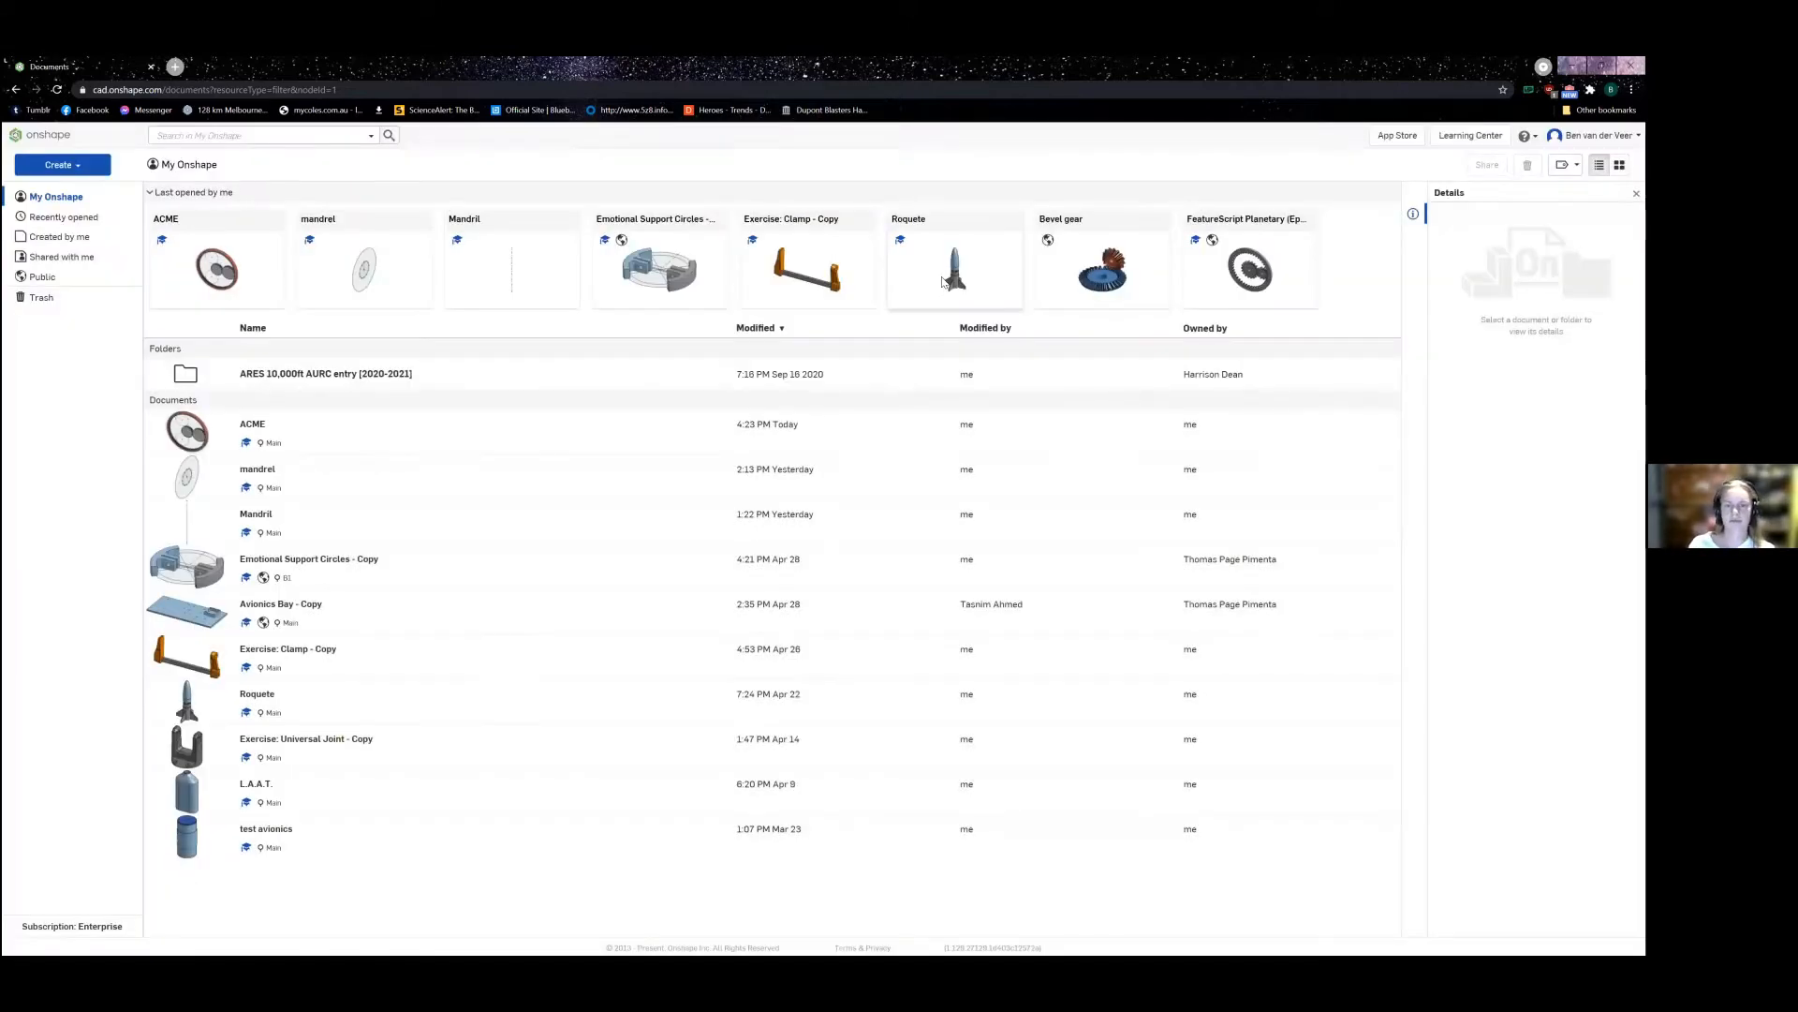
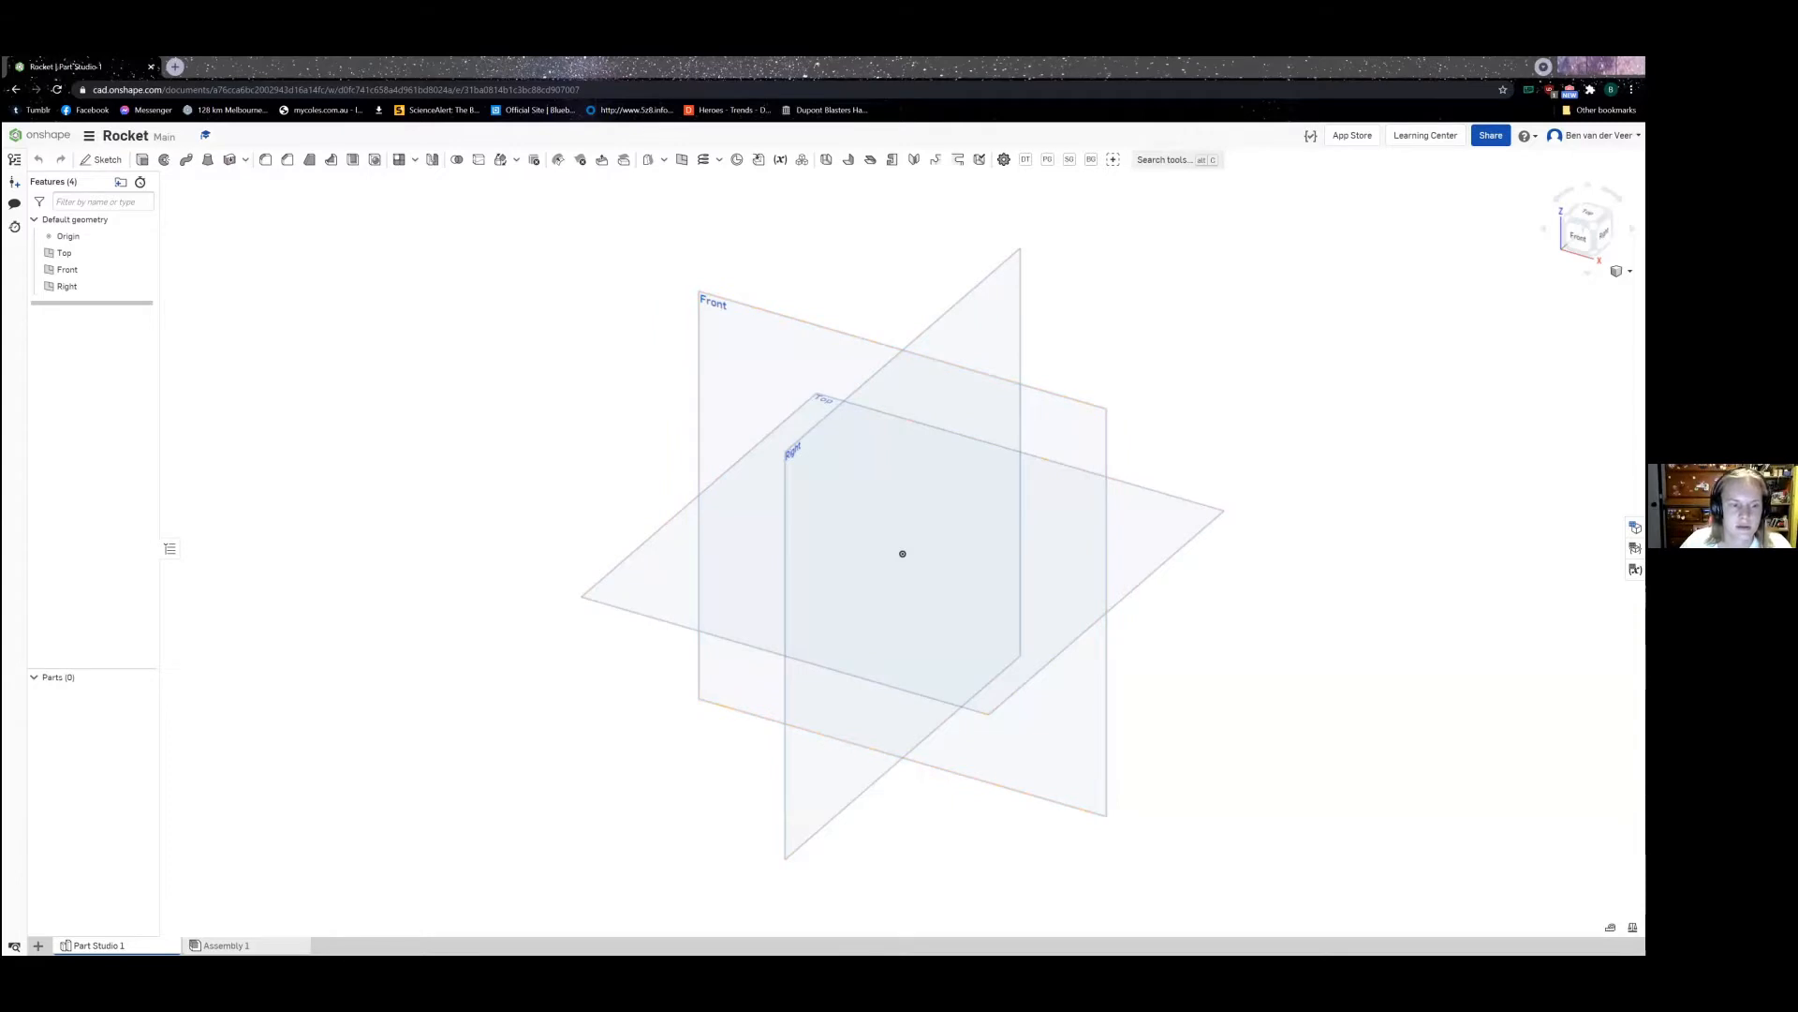
key("alt+Tab")
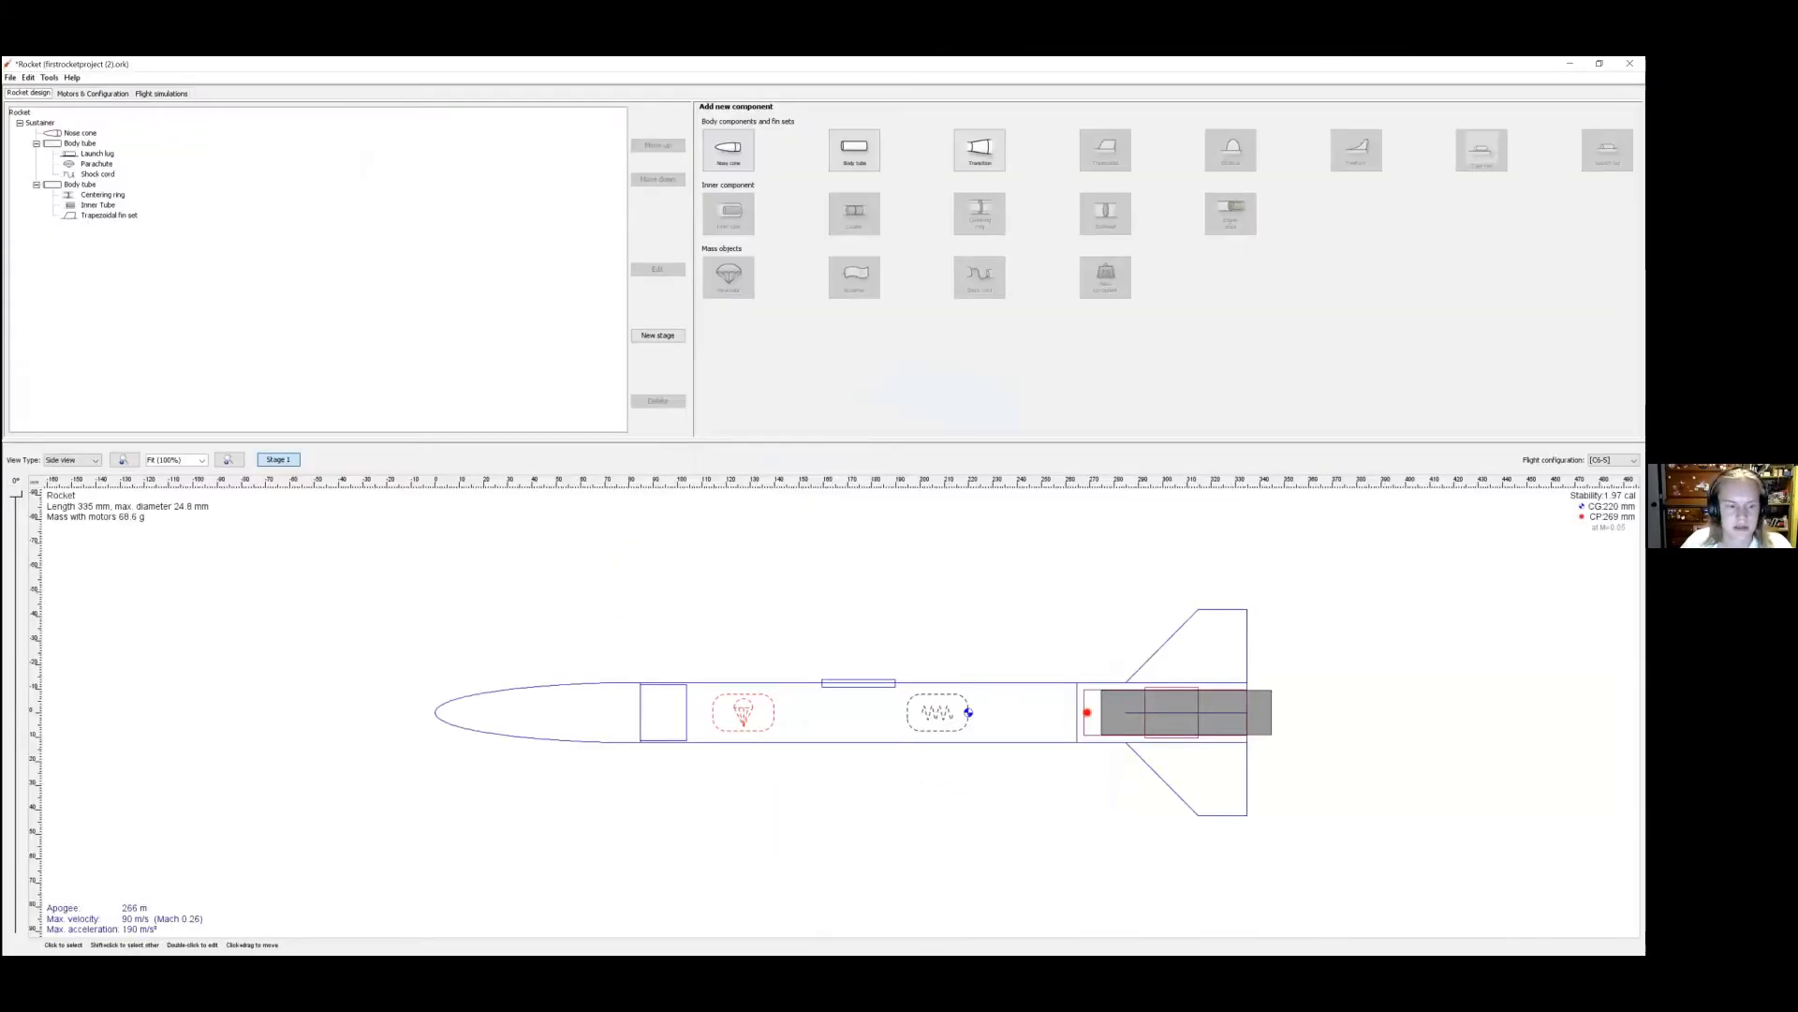
key("alt+Tab")
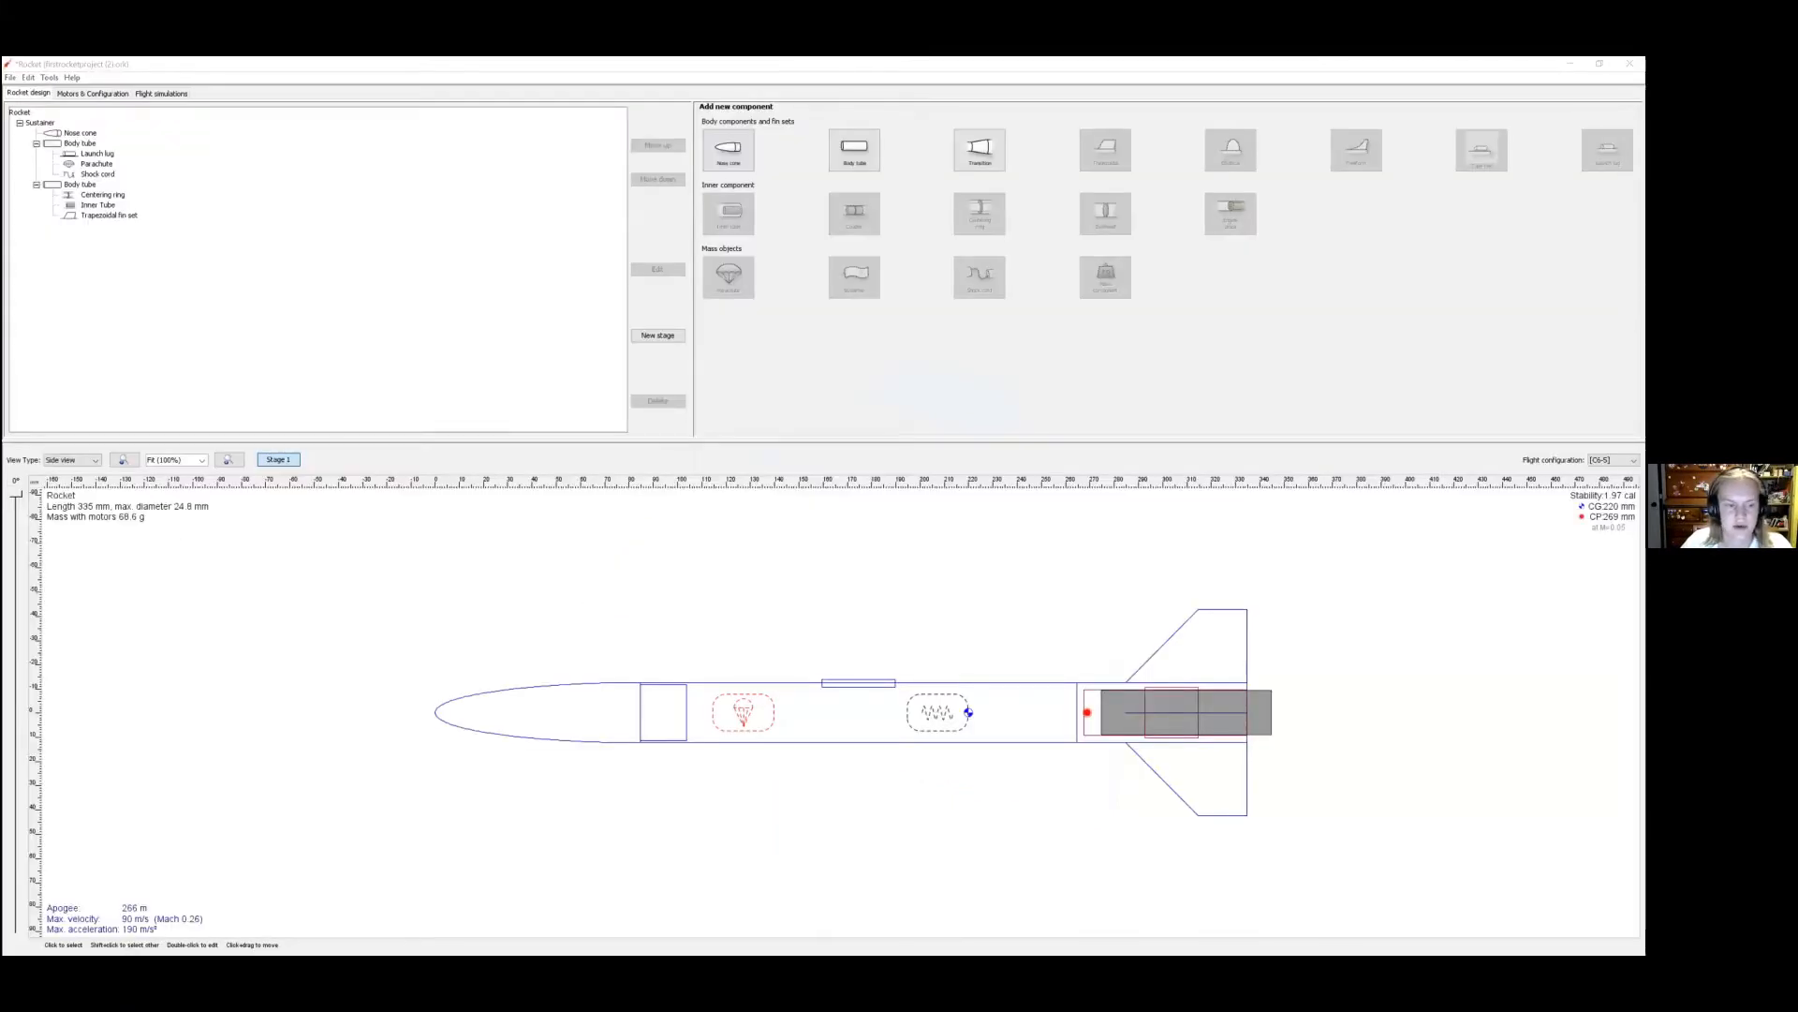
key("alt+Tab")
key("alt+Tab")
key("alt+Tab")
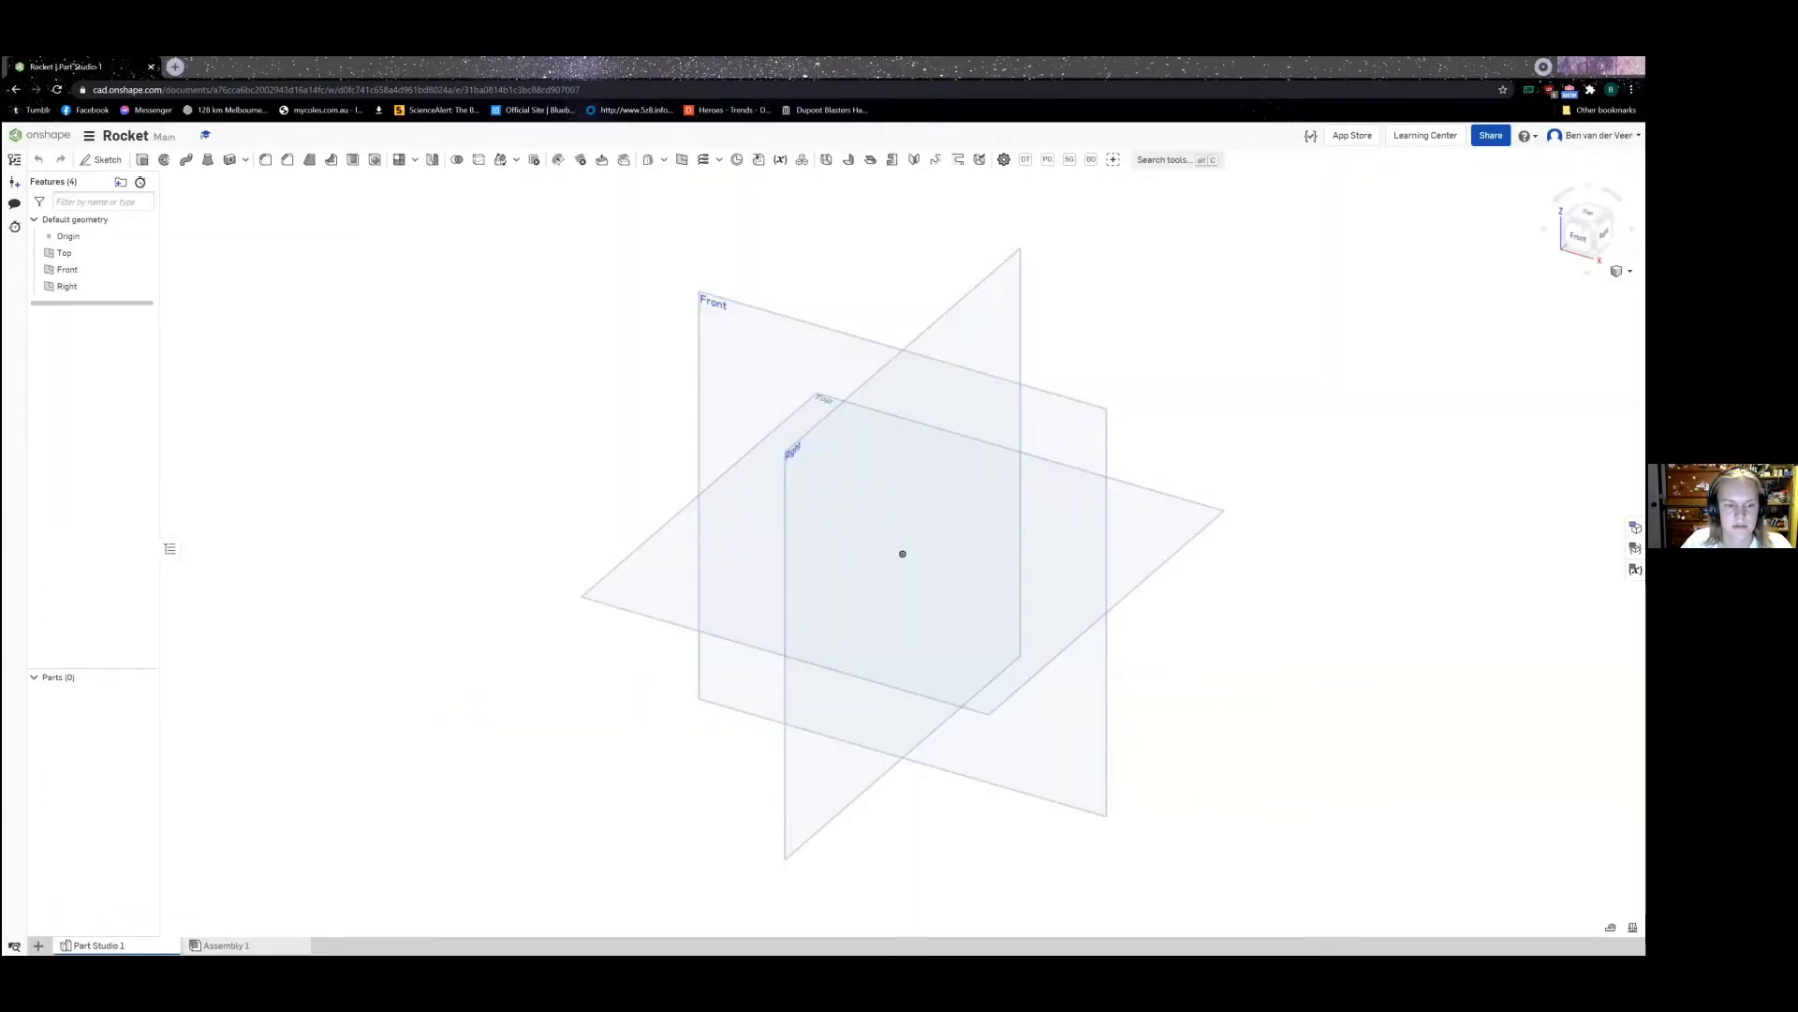
key("alt+Tab")
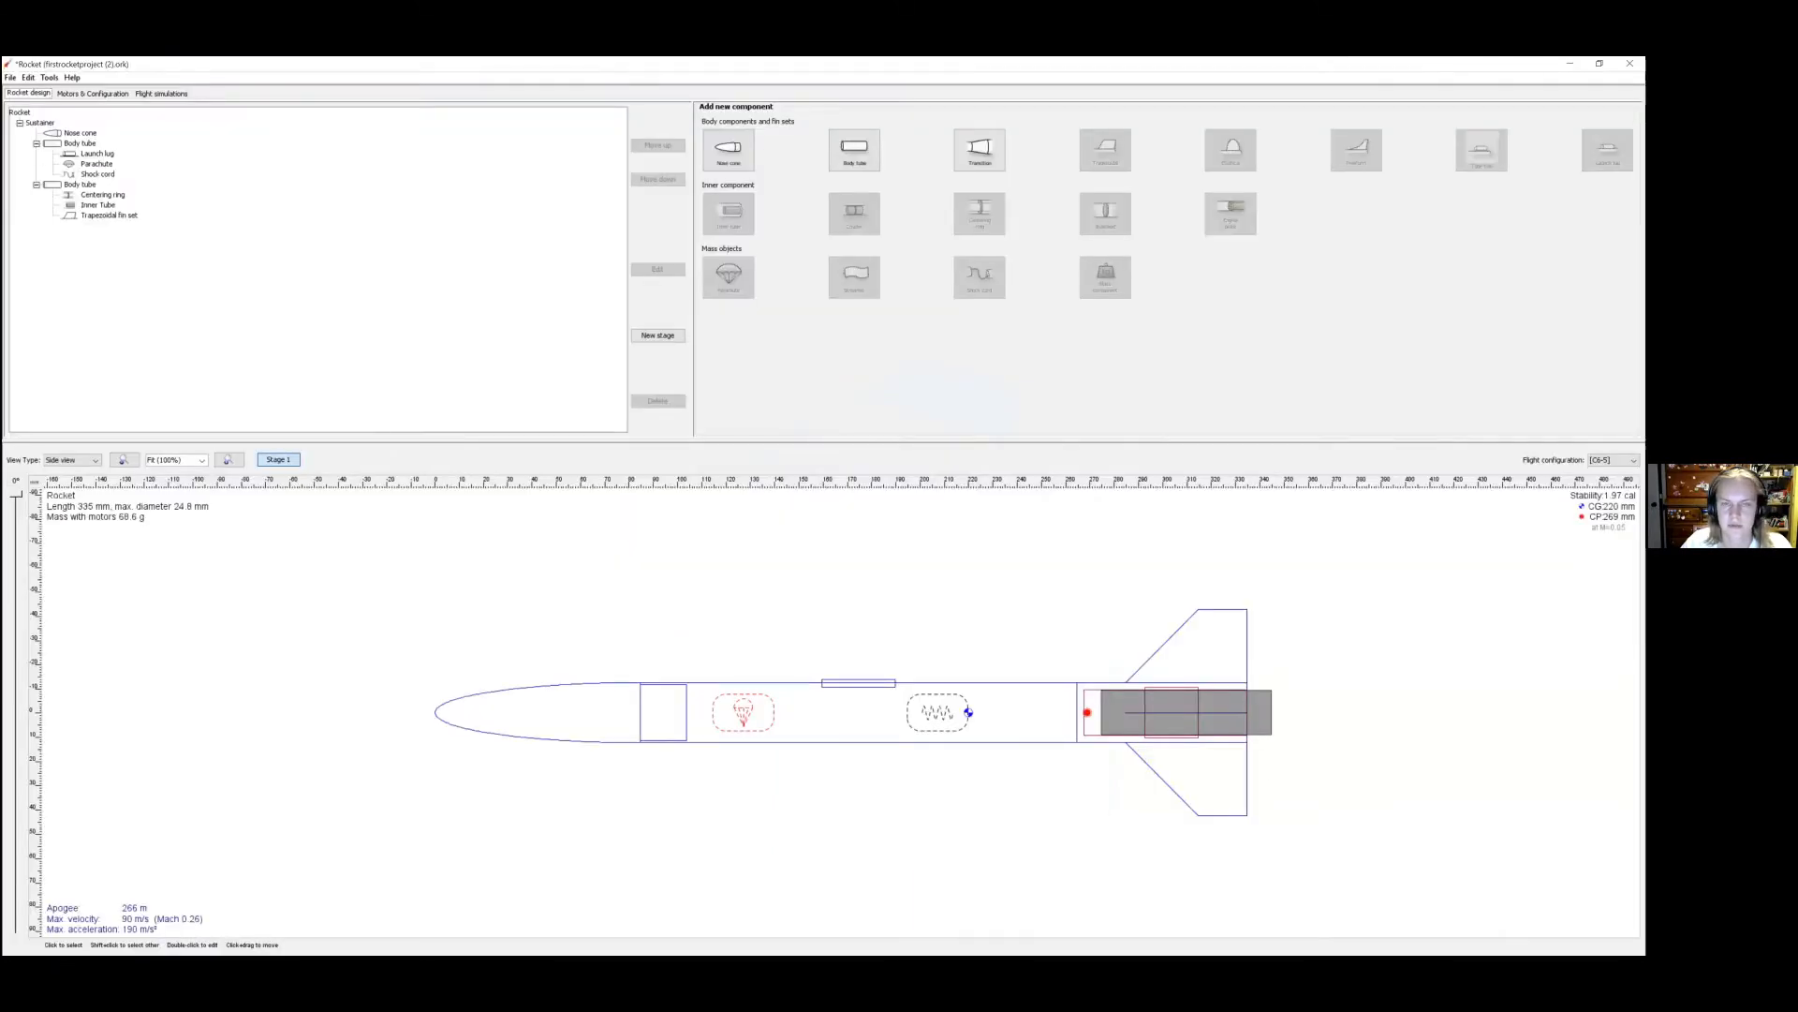
key("alt+Tab")
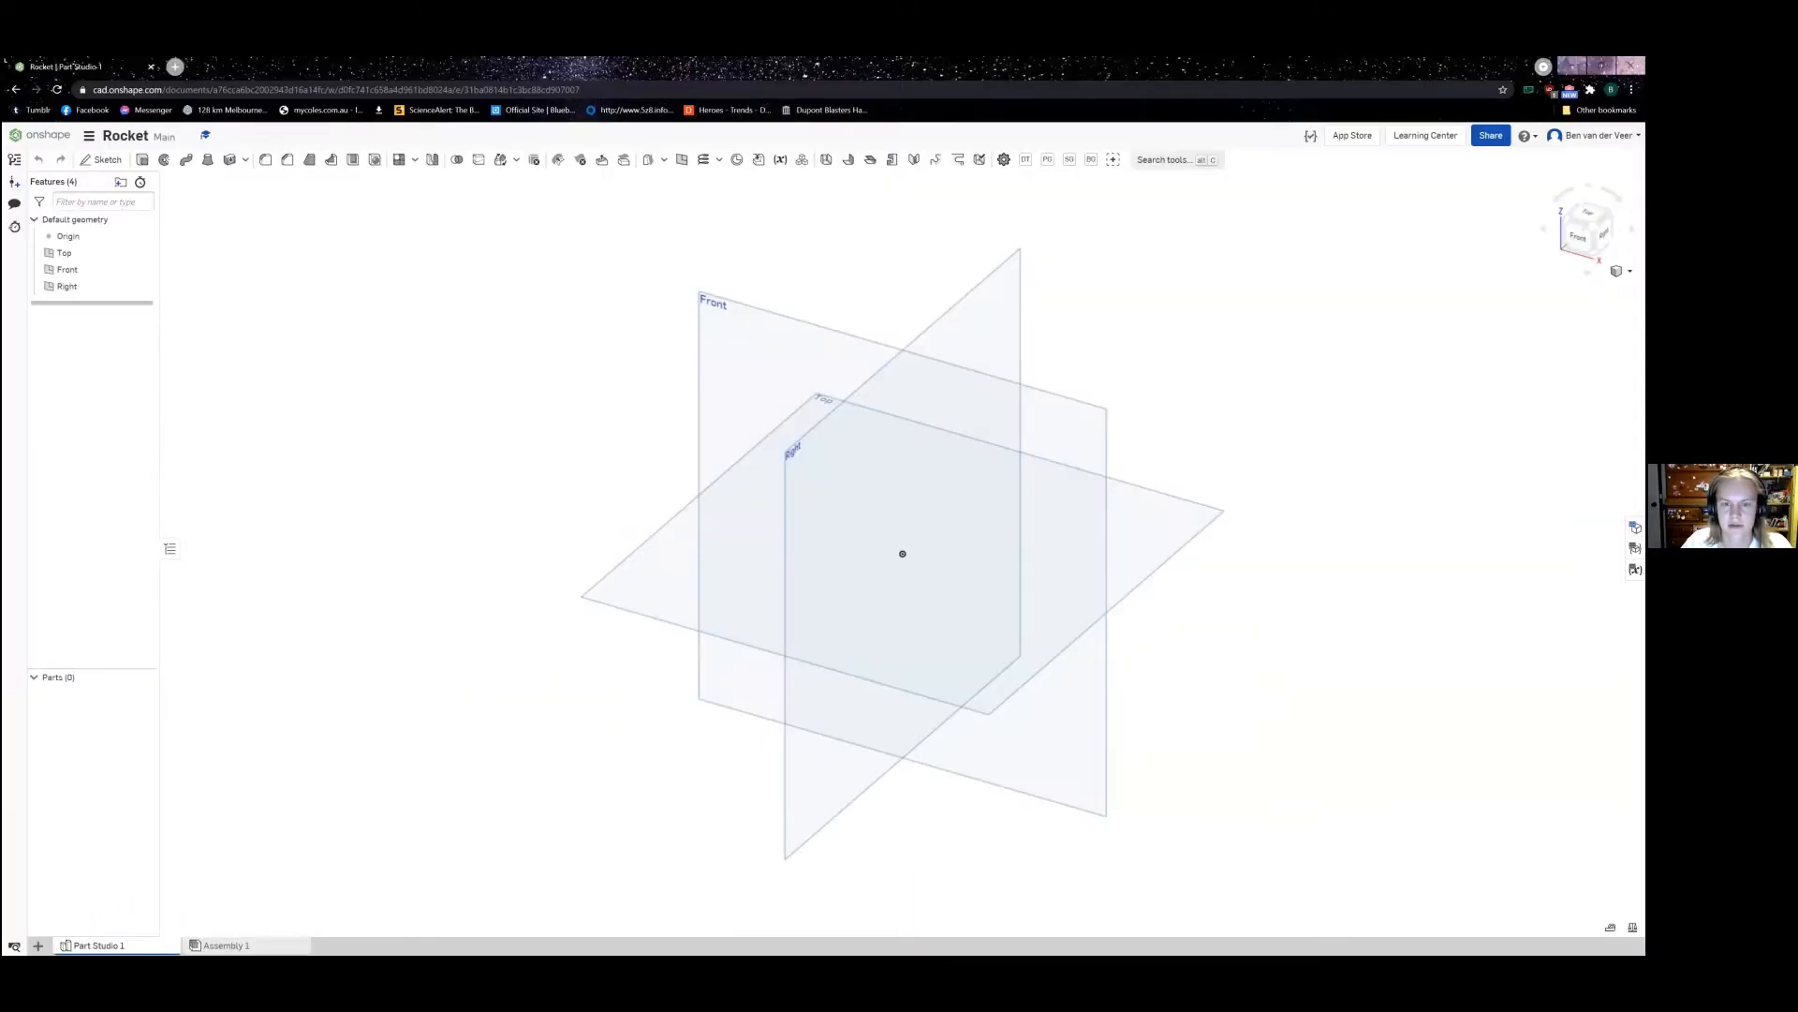
Step: Switch to OpenRocket, examine the trapezoidal fin set's configuration, close it and select the nose cone
key("alt+Tab")
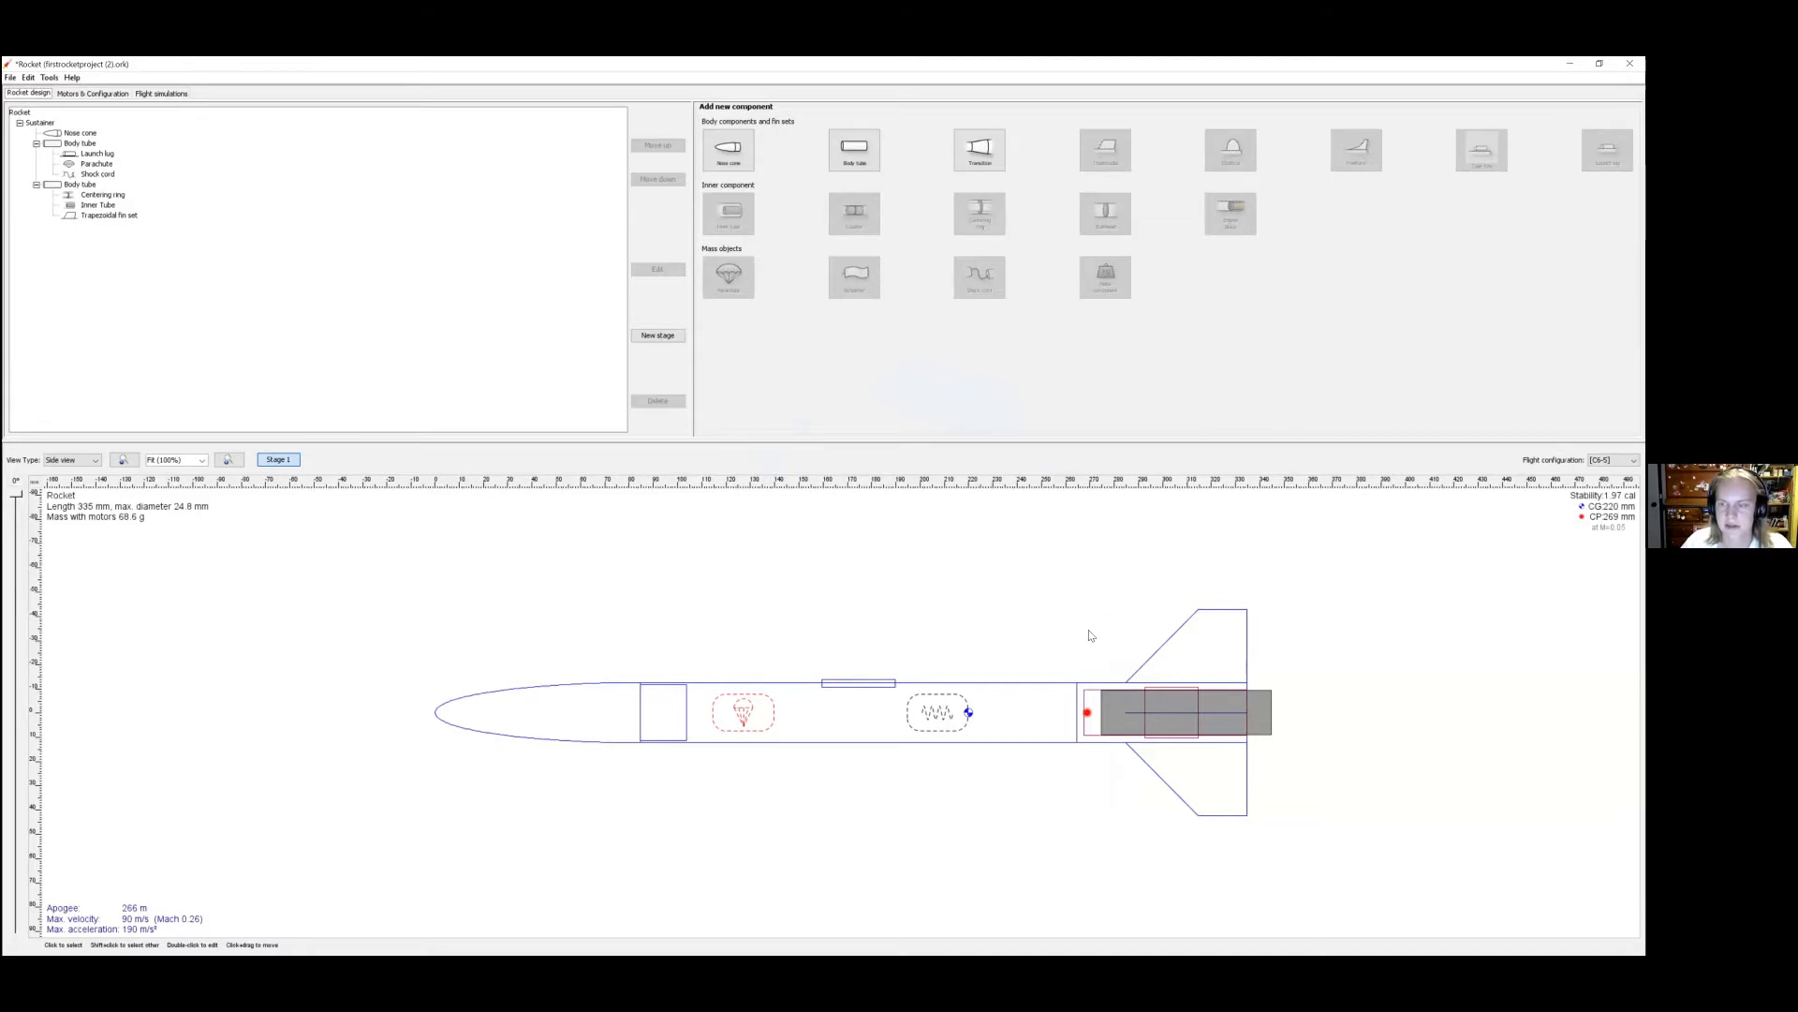
left_click(1208, 663)
double_click(1215, 667)
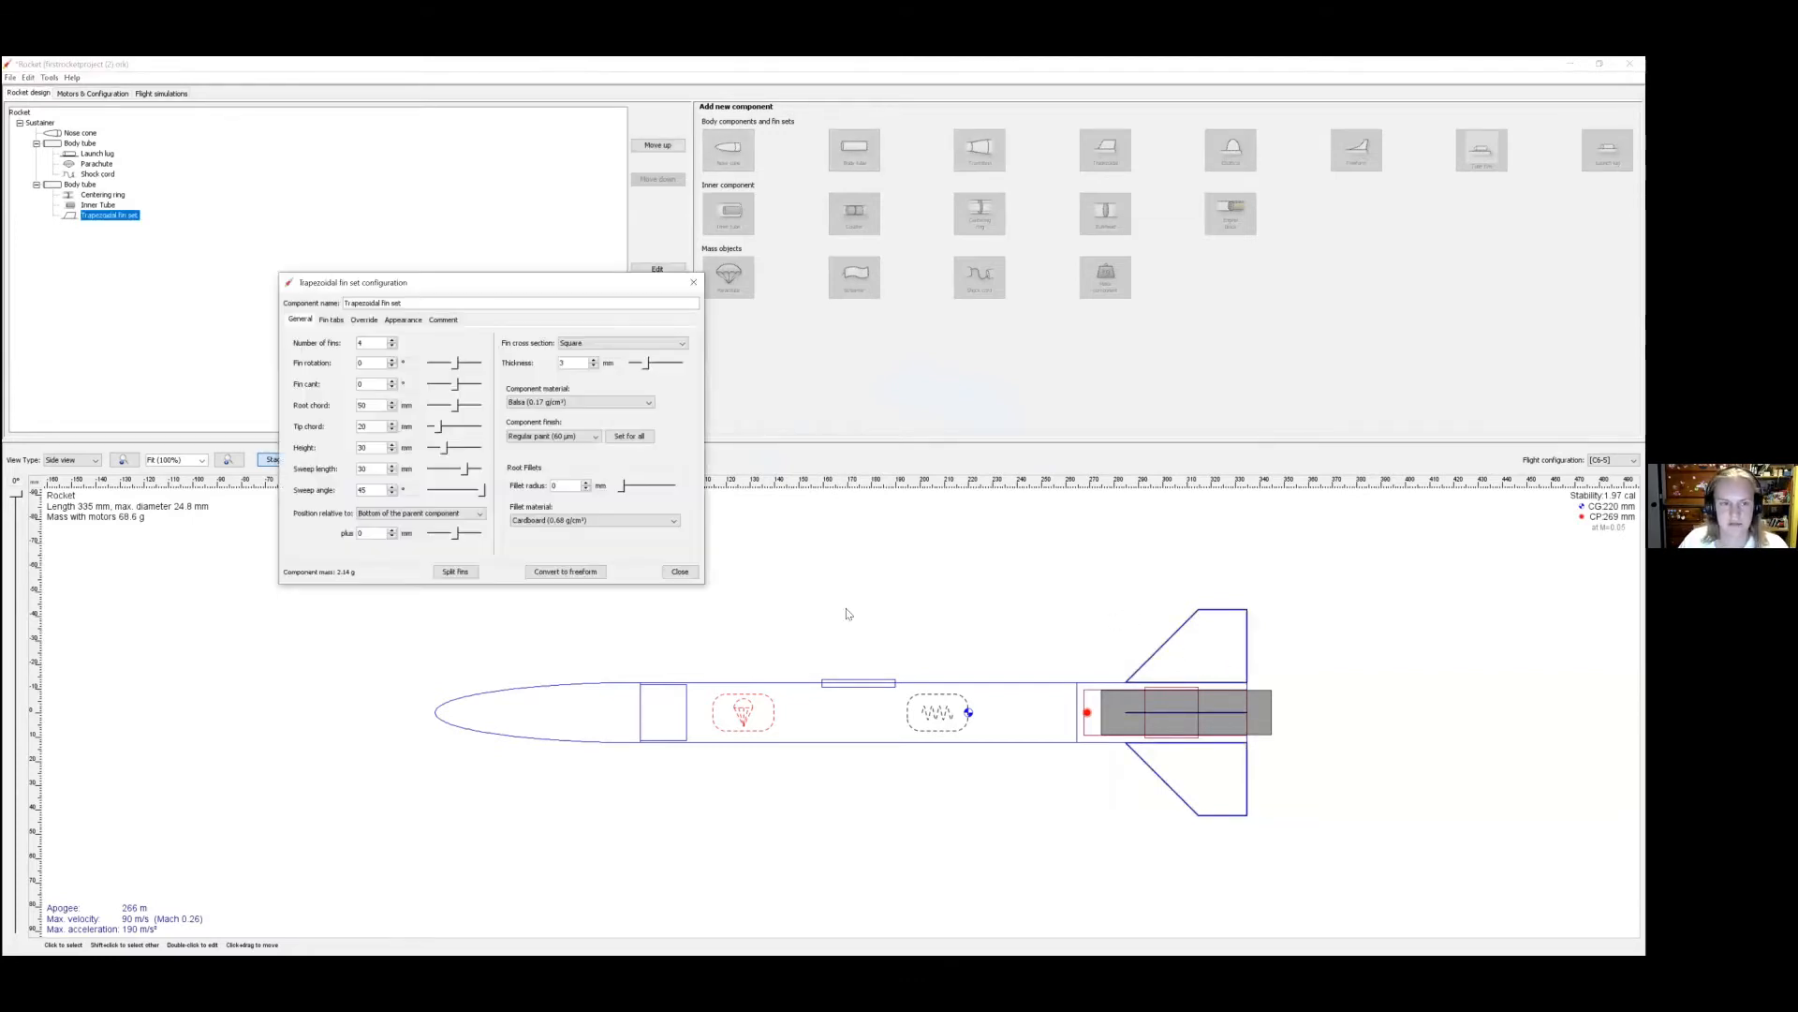
left_click(678, 571)
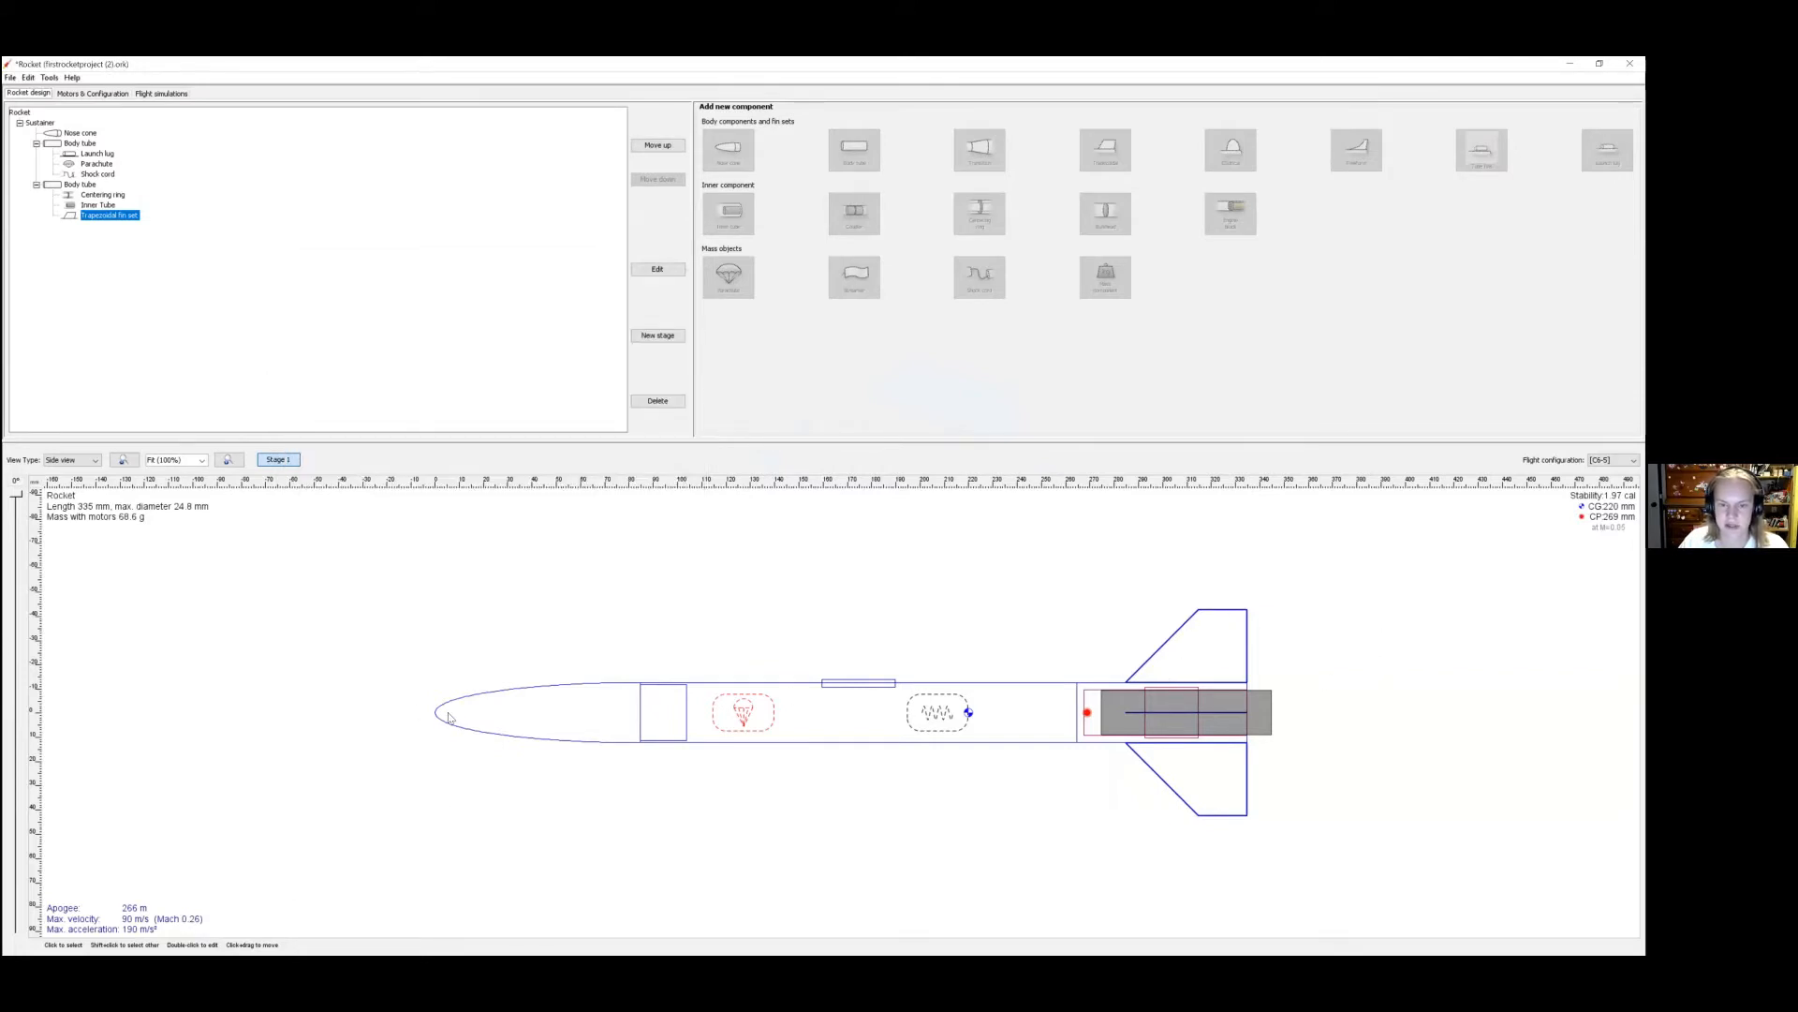
left_click(518, 711)
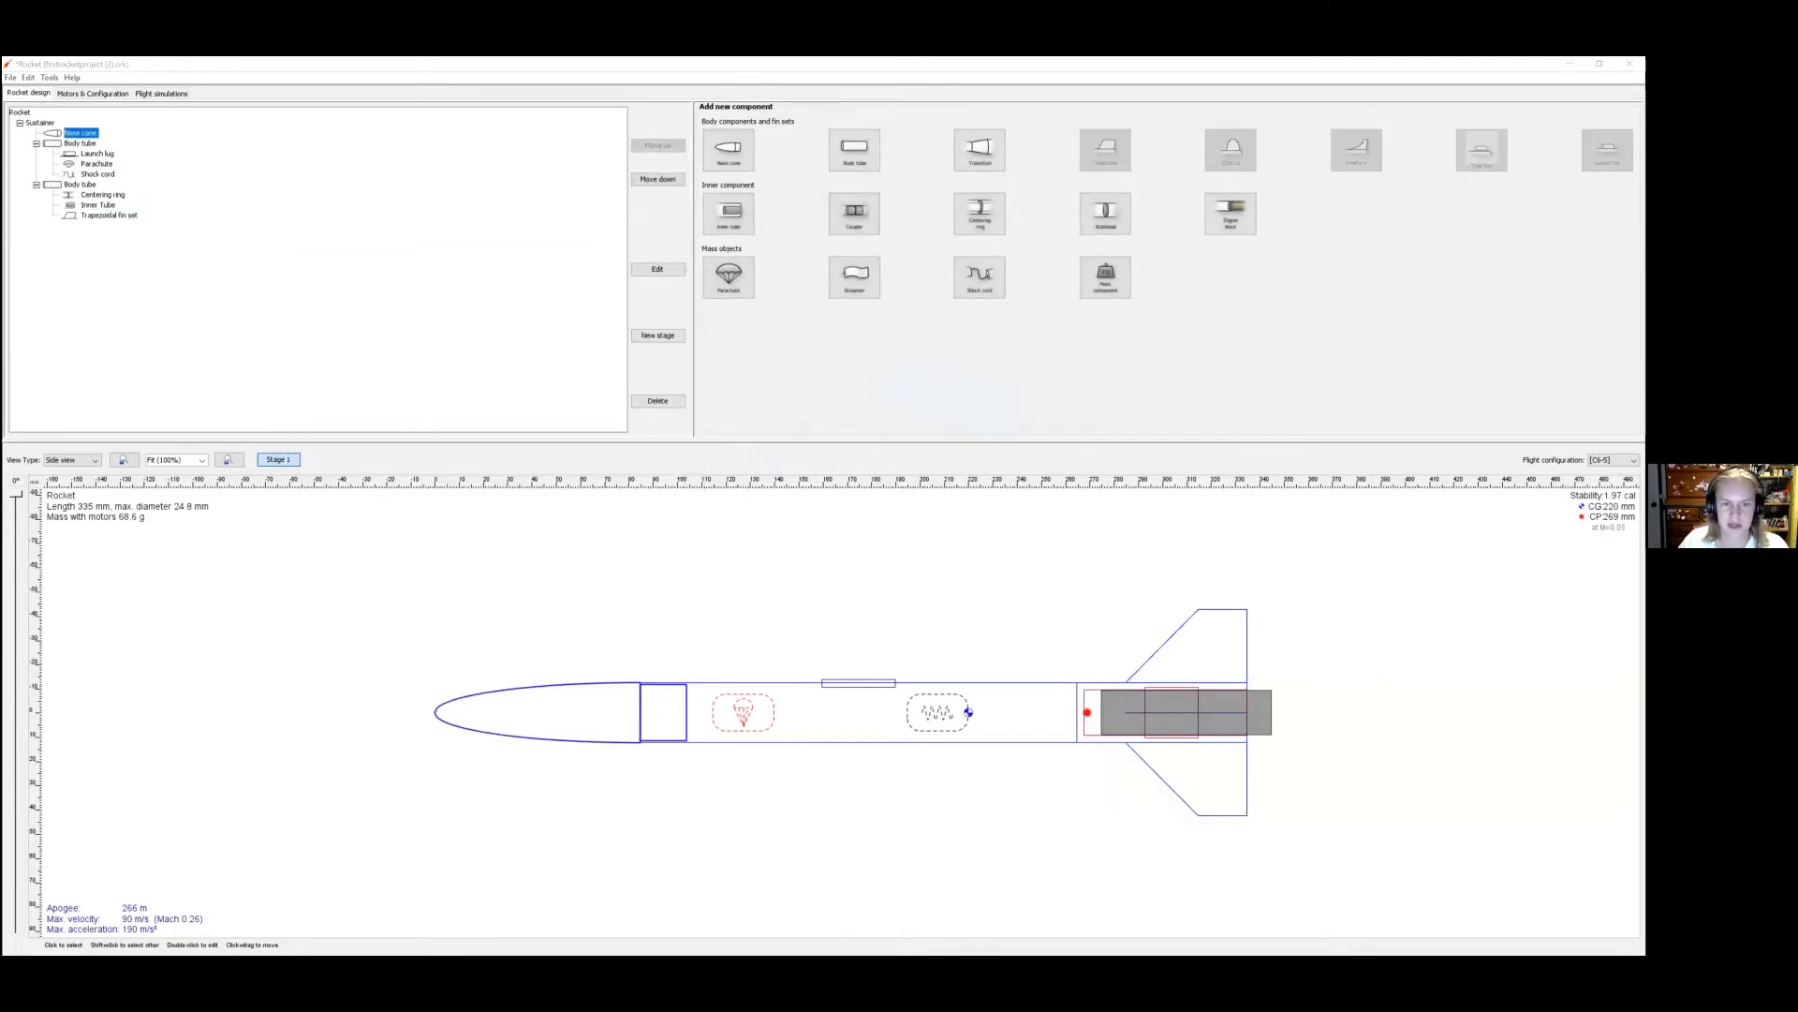
Step: Return to the Rocket part studio in Onshape and start a sketch on the Front plane, viewed straight on
key("alt+Tab")
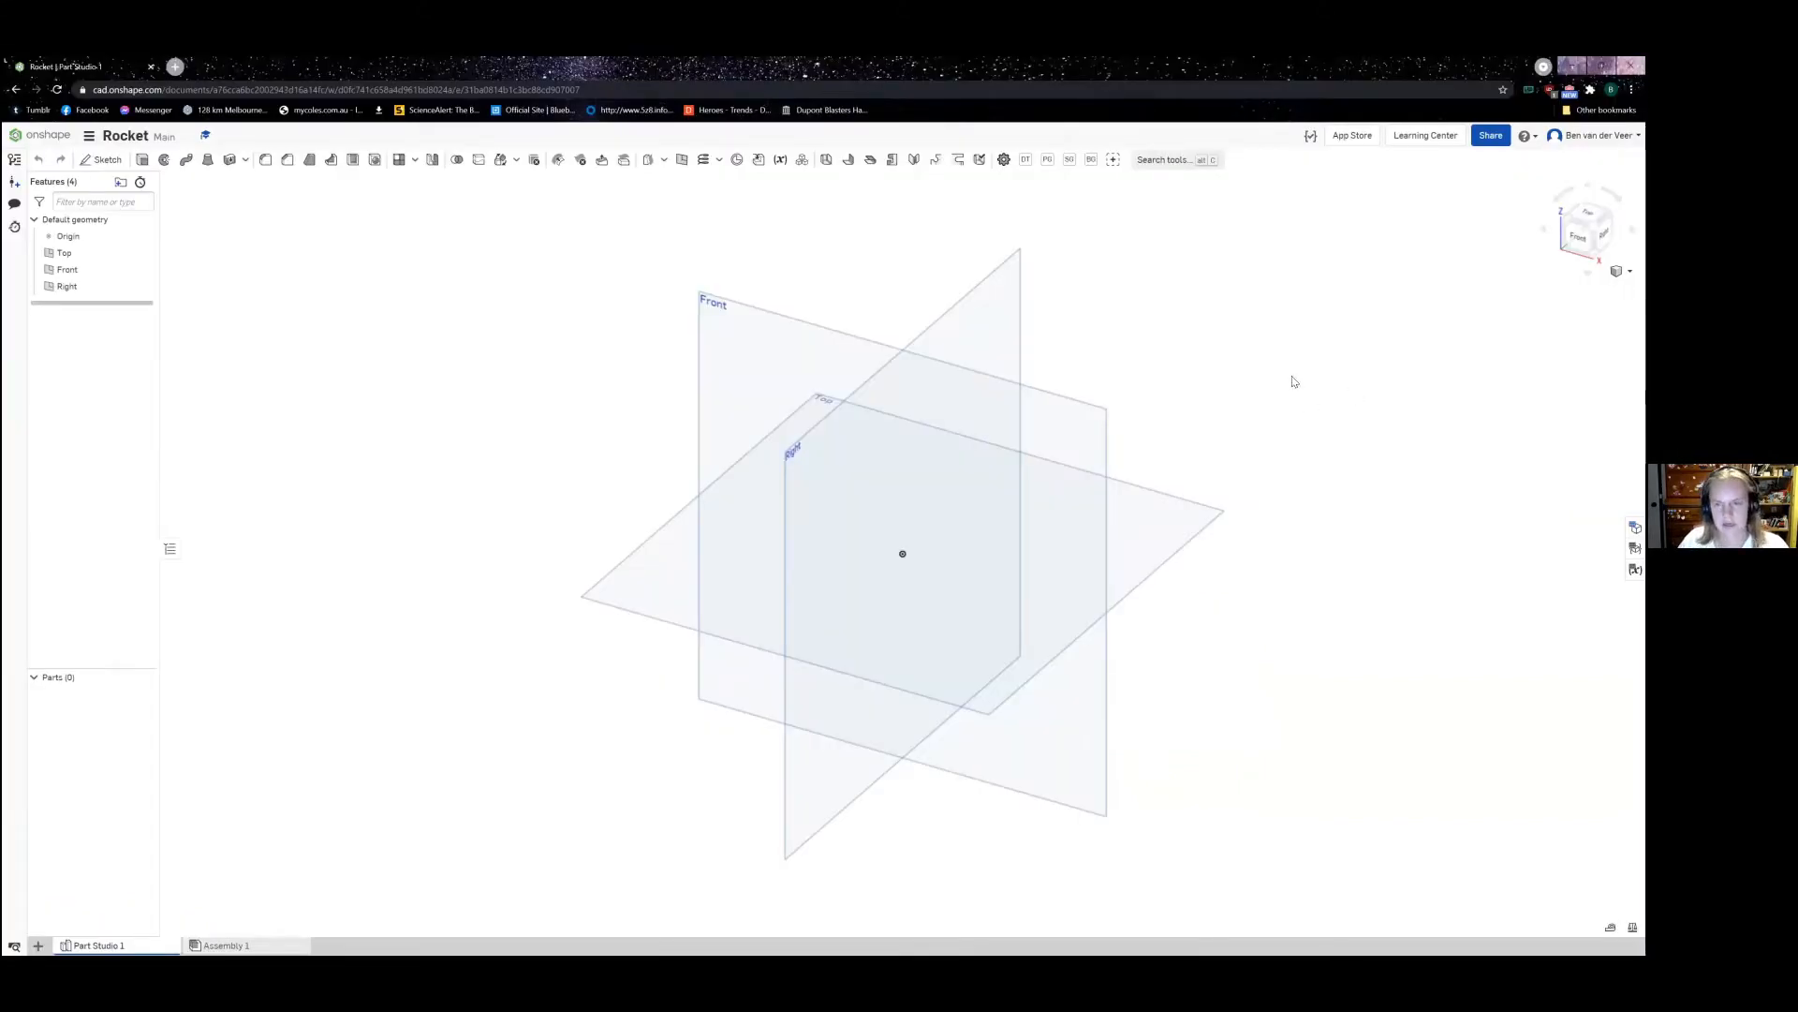
right_click_drag(1256, 385, 1401, 305)
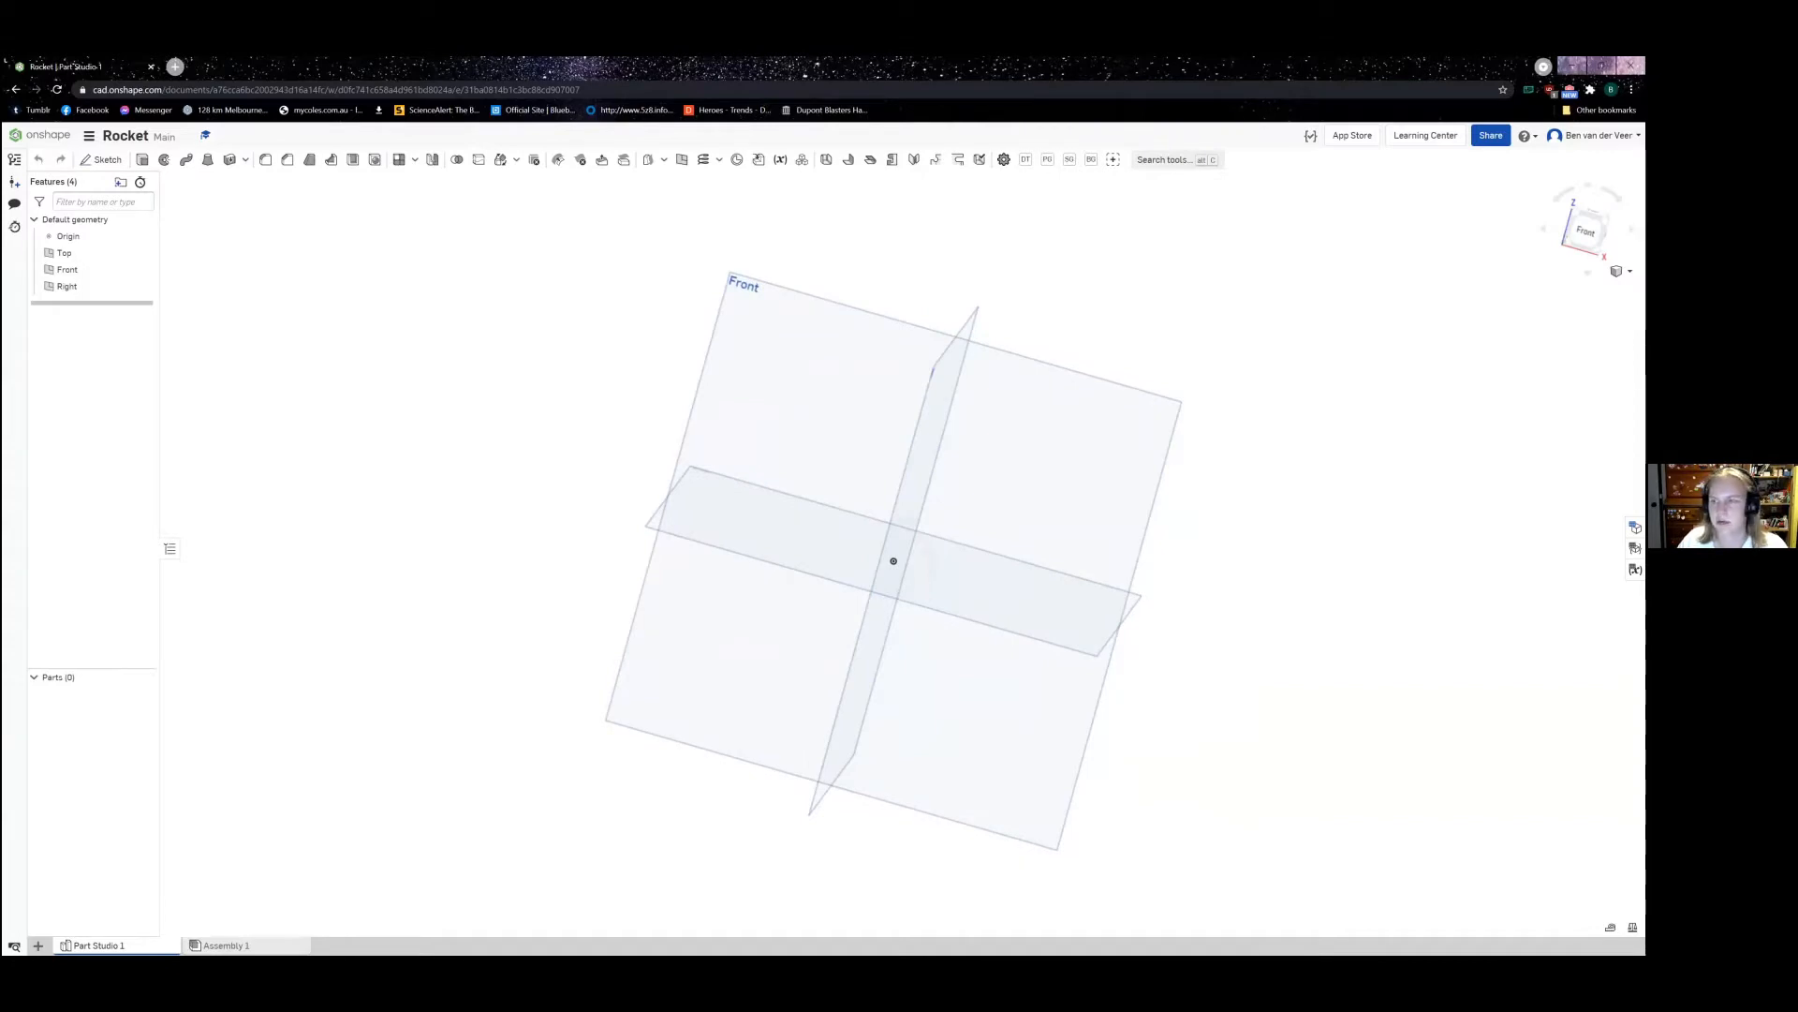
key("shift+1")
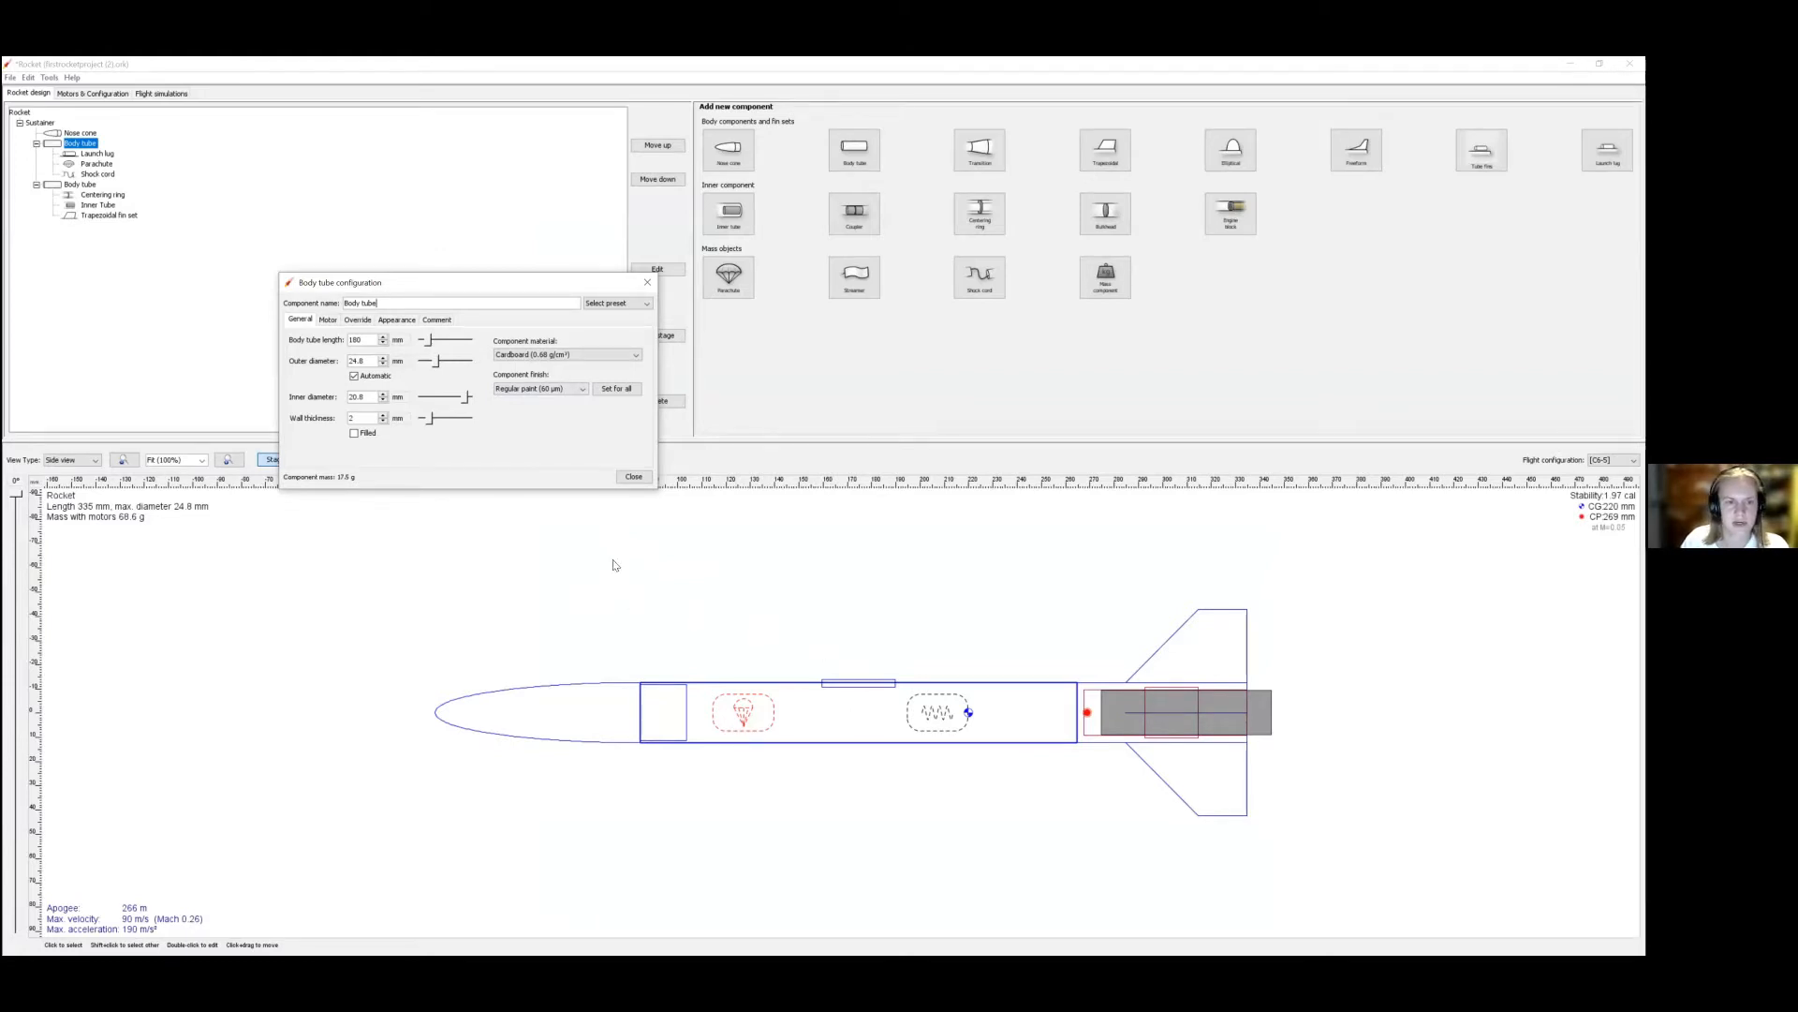
key("alt+Tab")
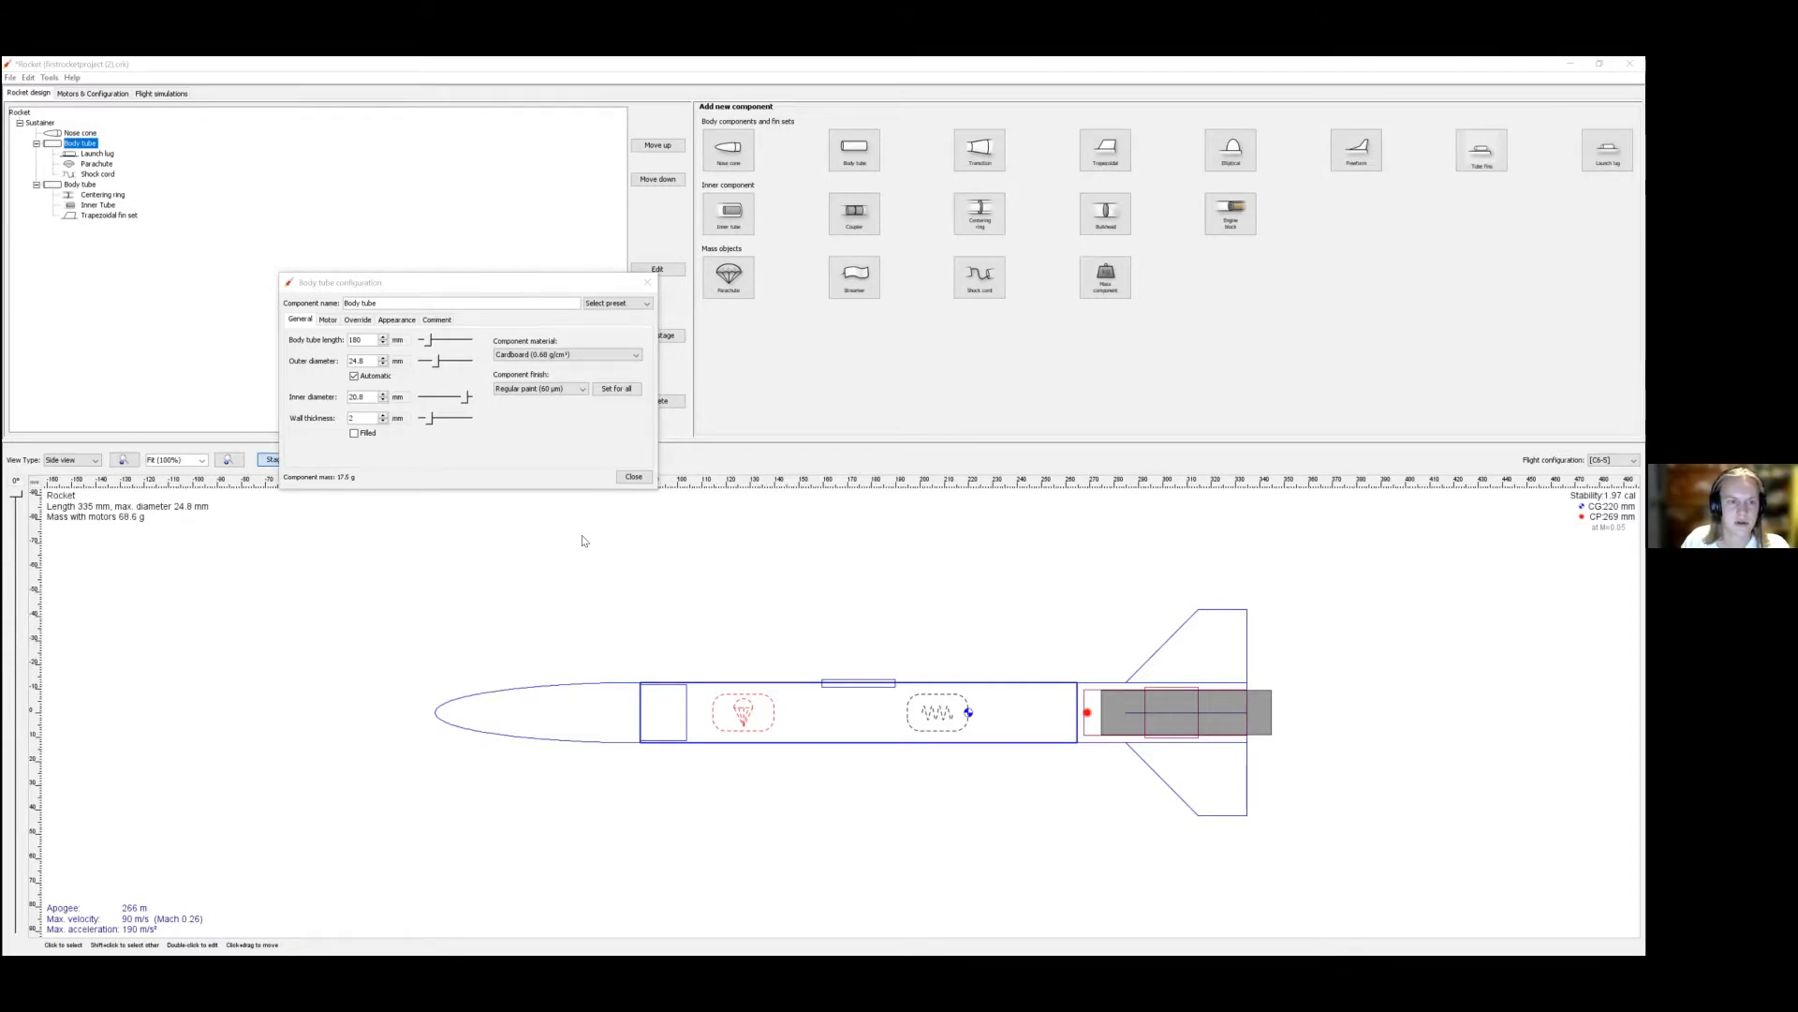
key("alt+Tab")
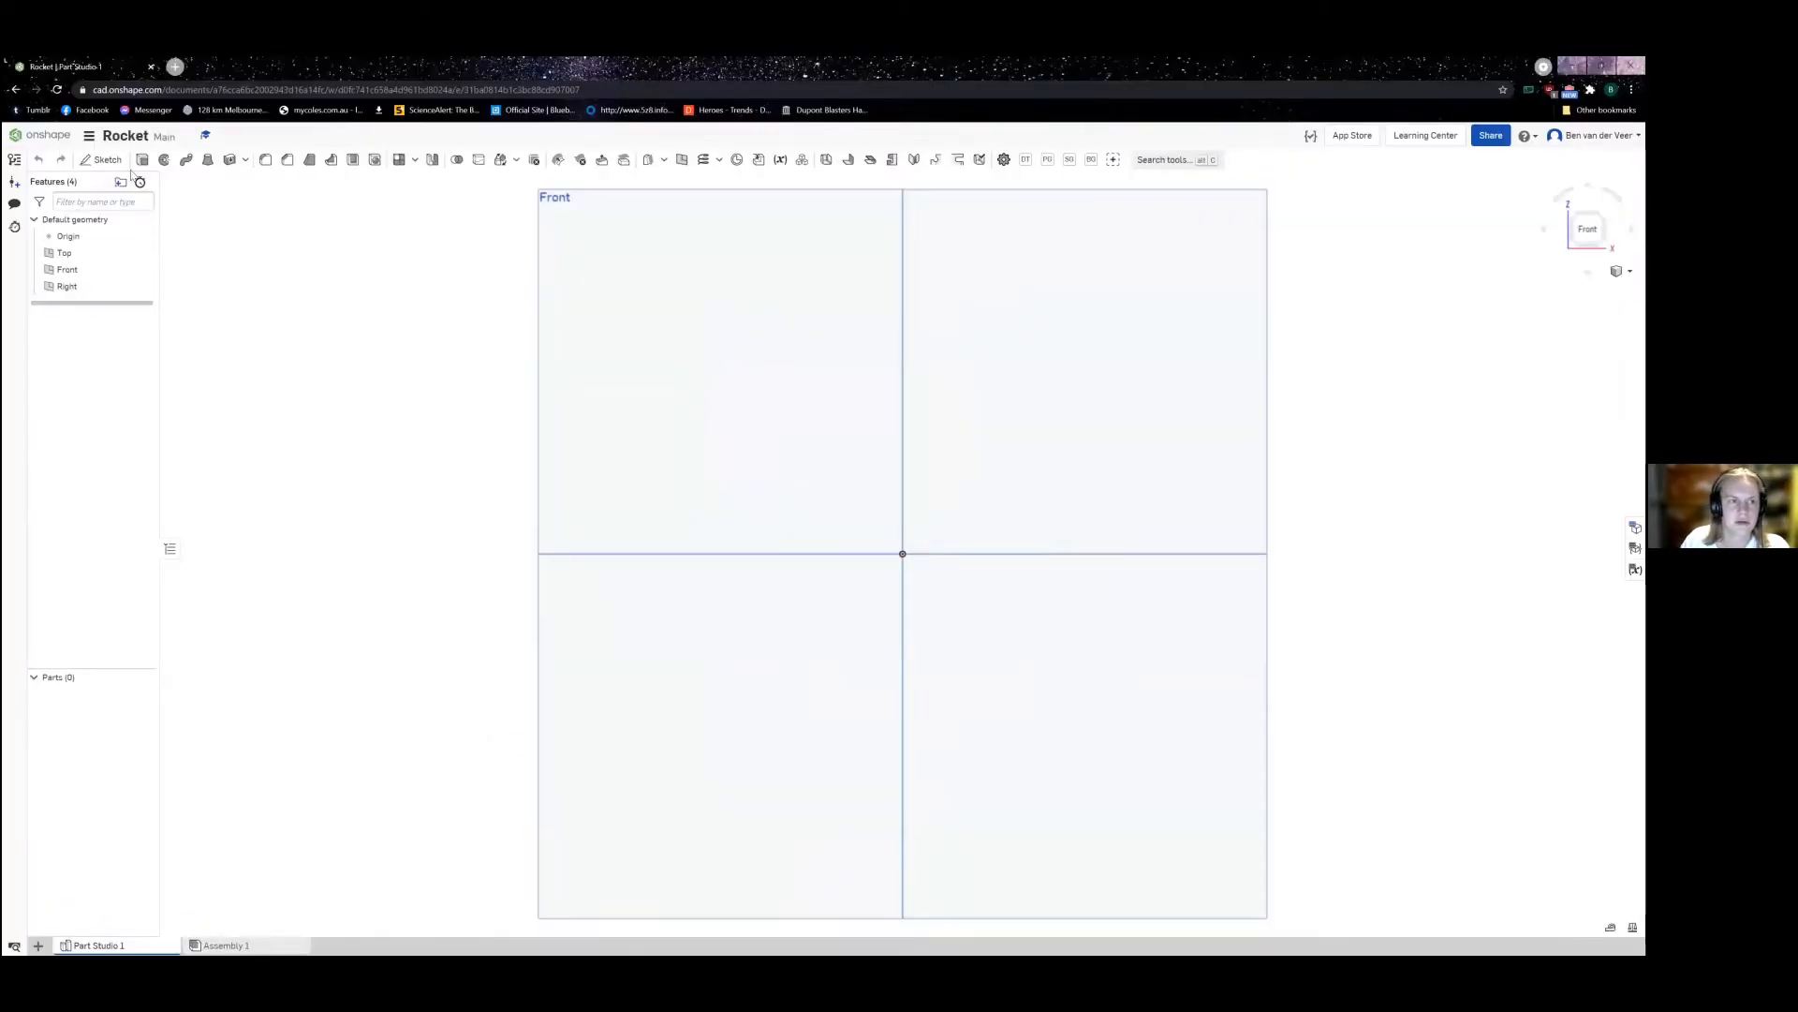
left_click(101, 159)
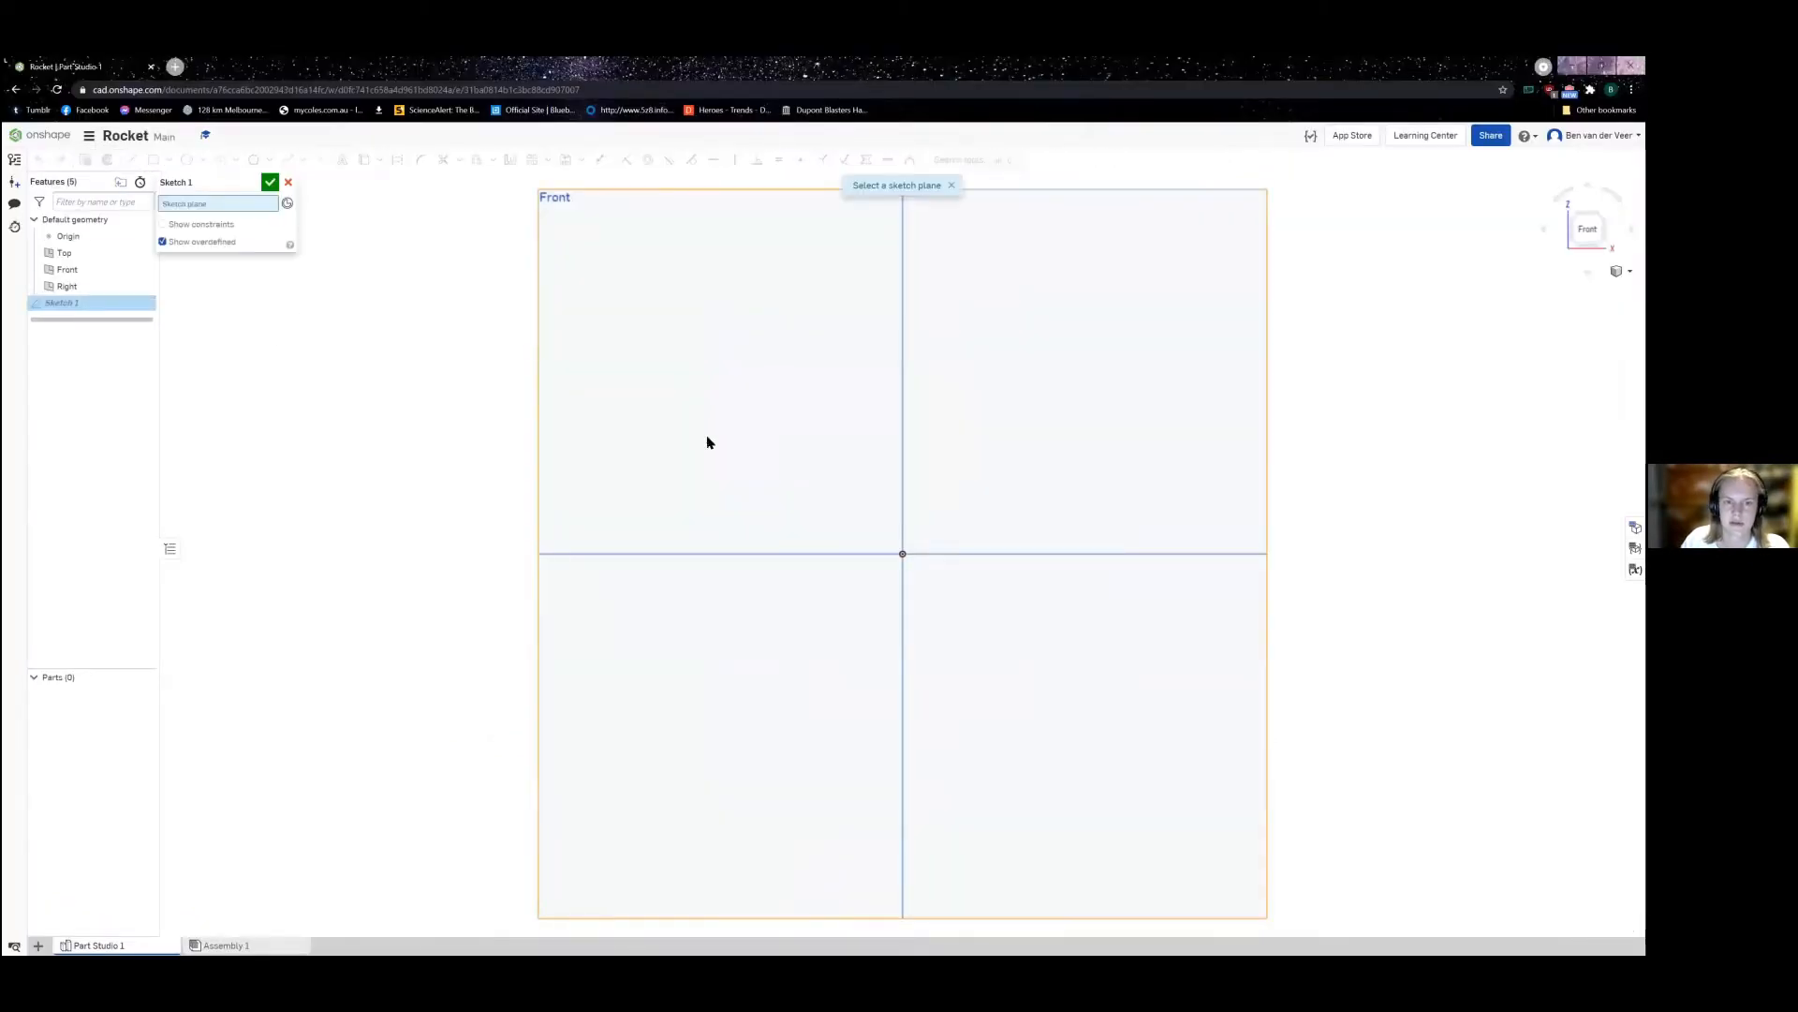
left_click(707, 442)
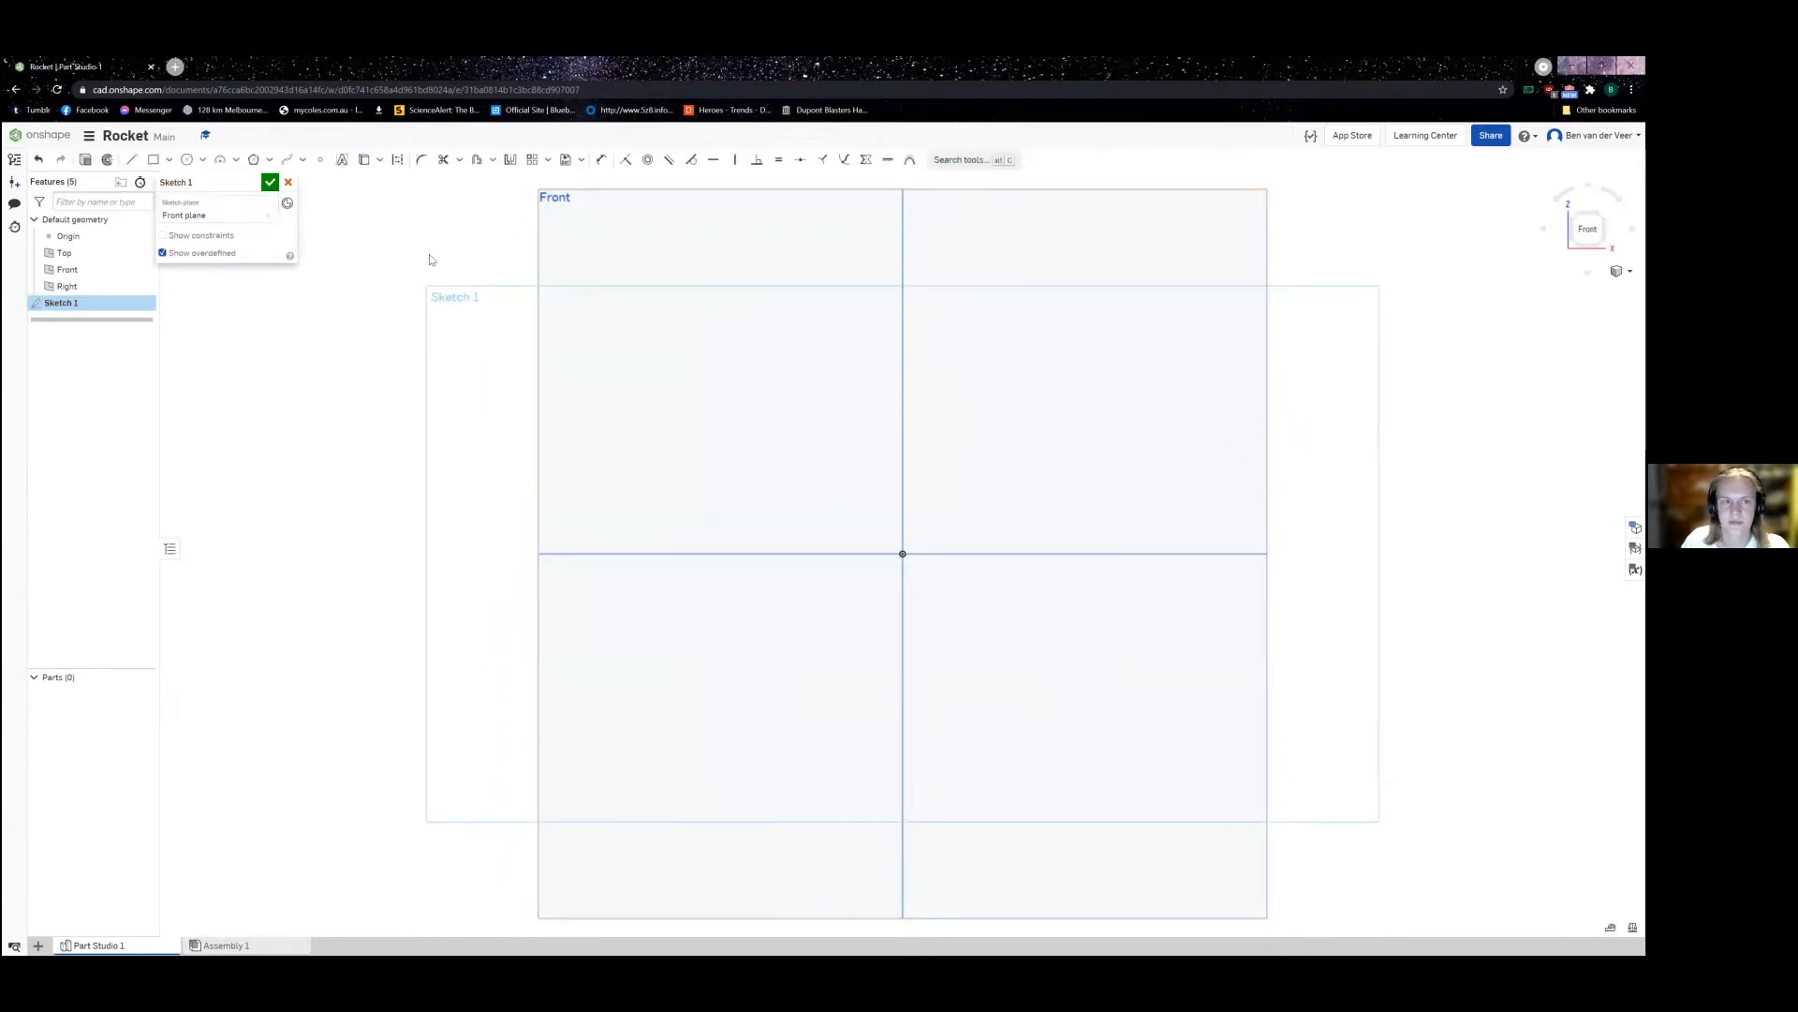
Step: Try sketching a vertical line about 90 mm long to the right of the origin, and undo it
left_click(131, 159)
left_click(985, 365)
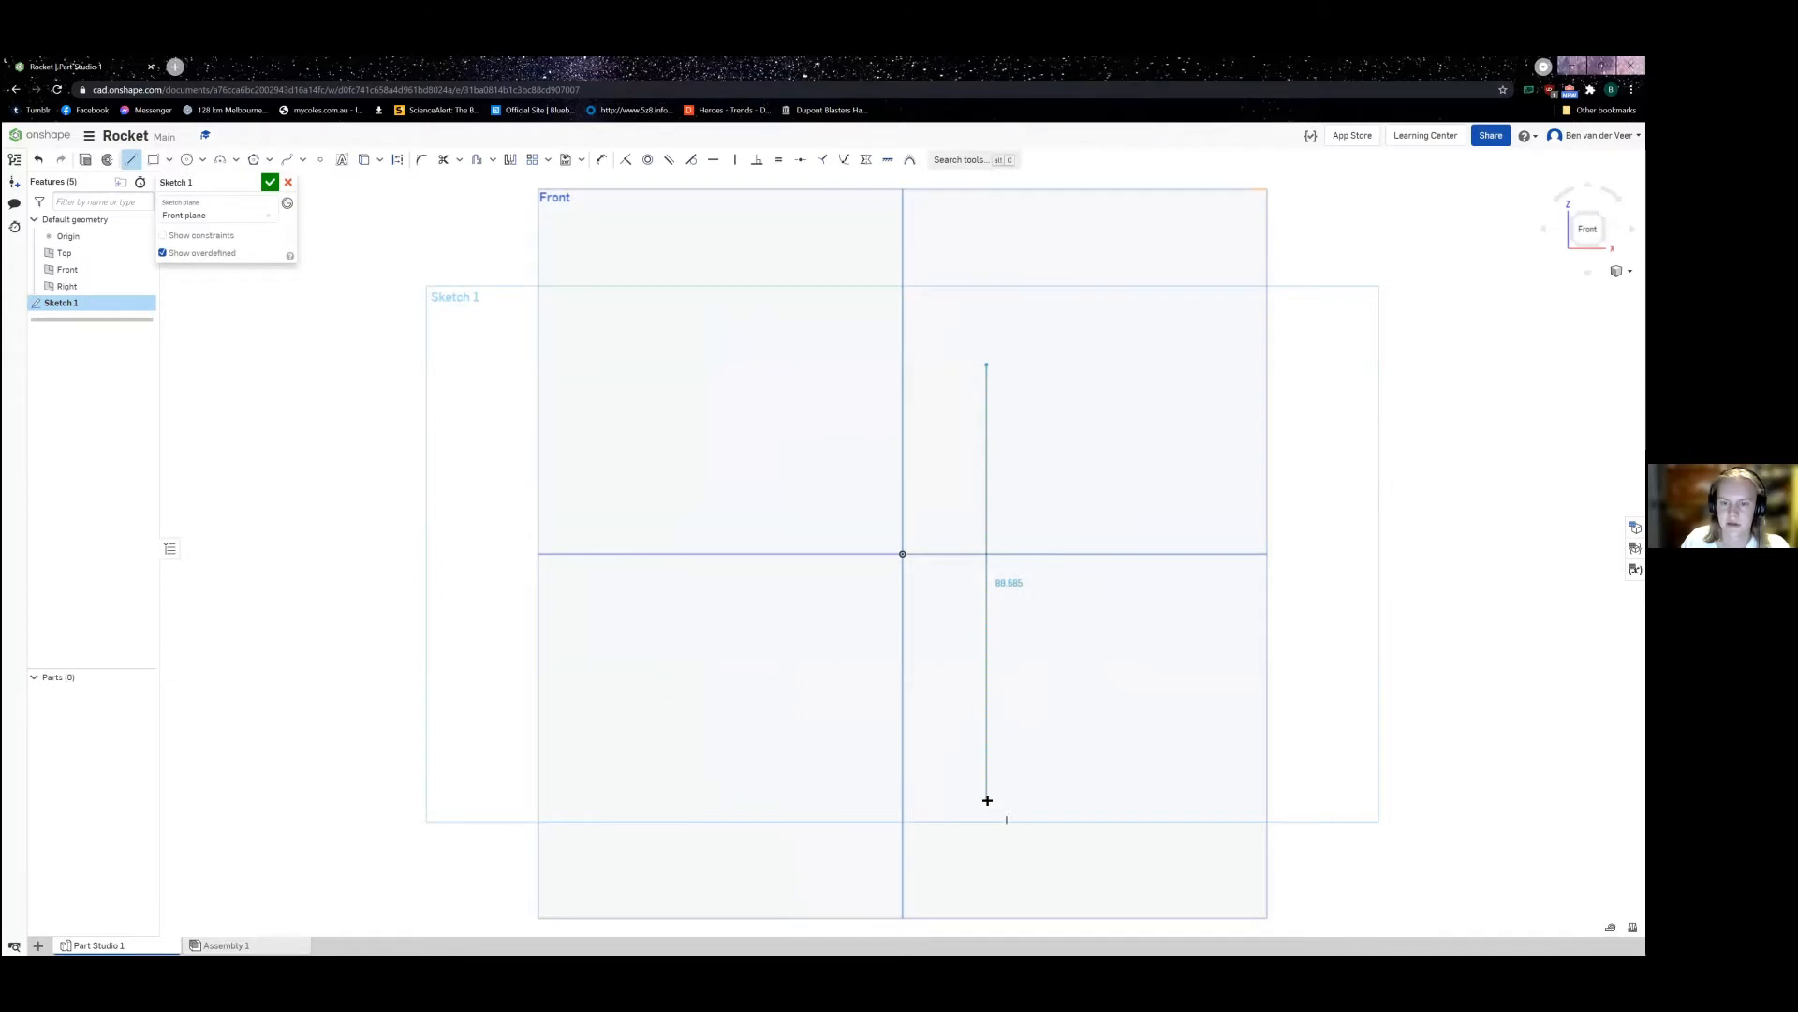
left_click(988, 800)
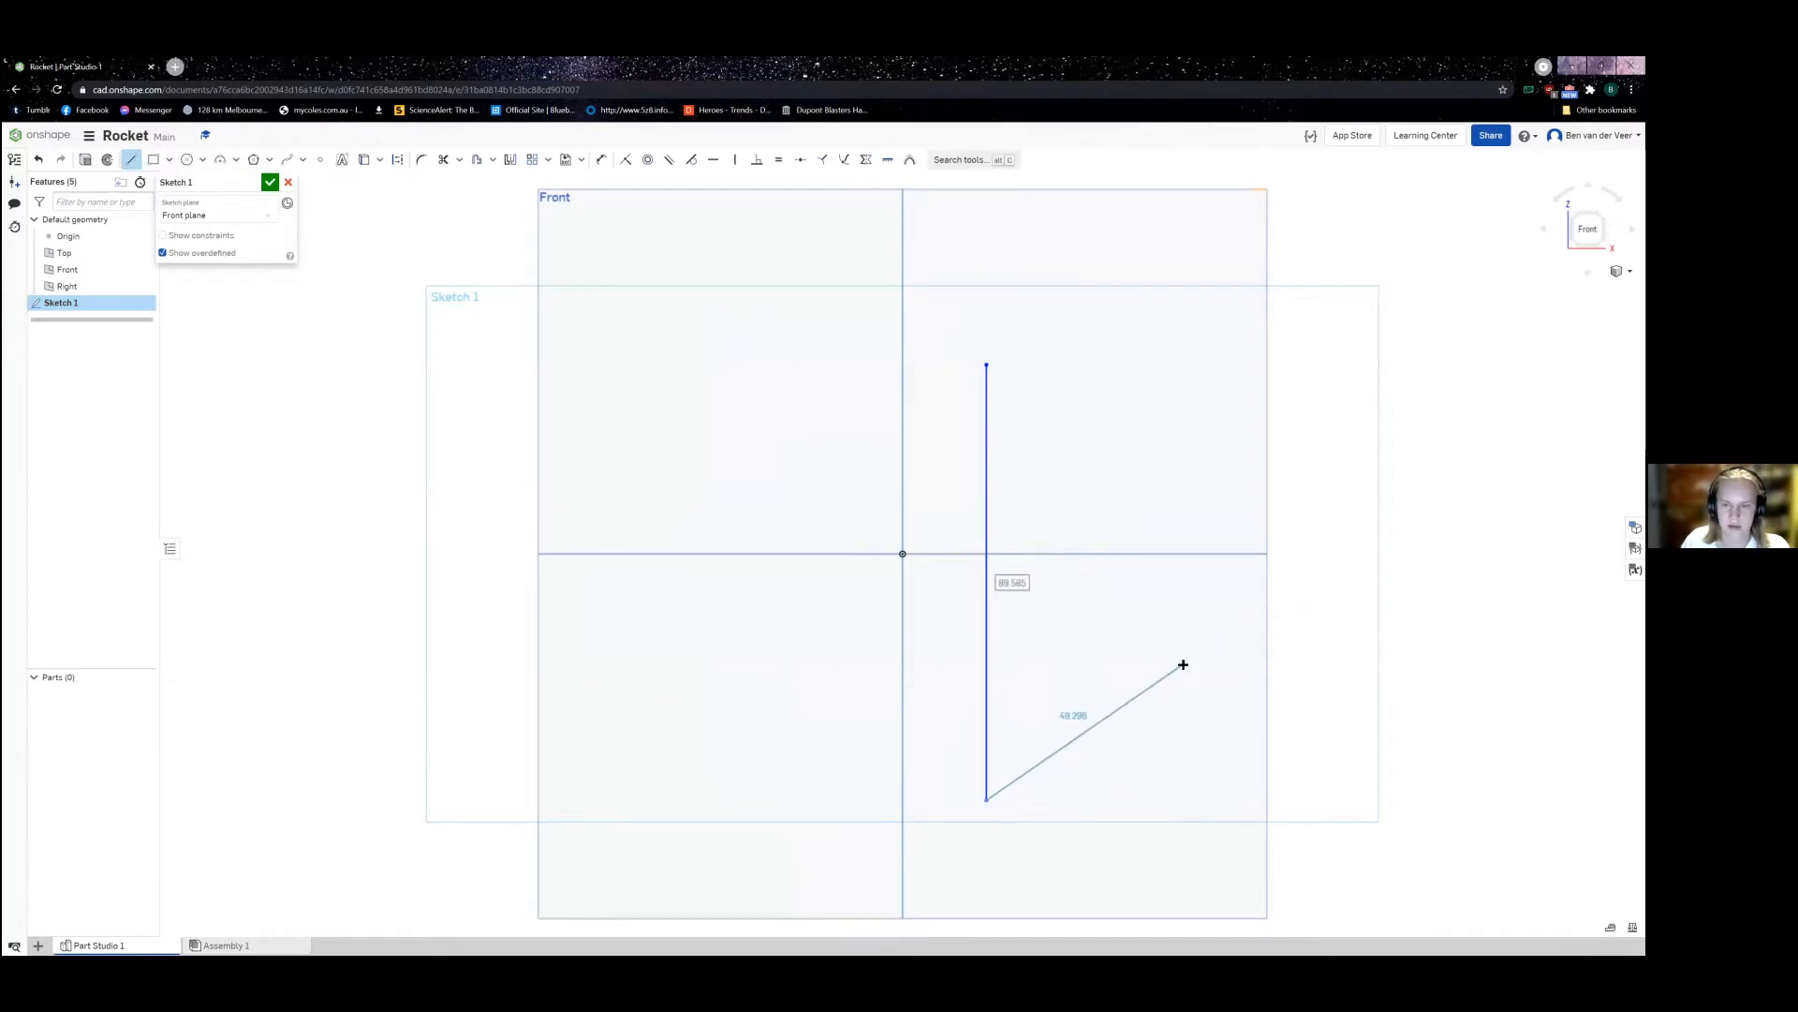
key("Escape")
key("Escape")
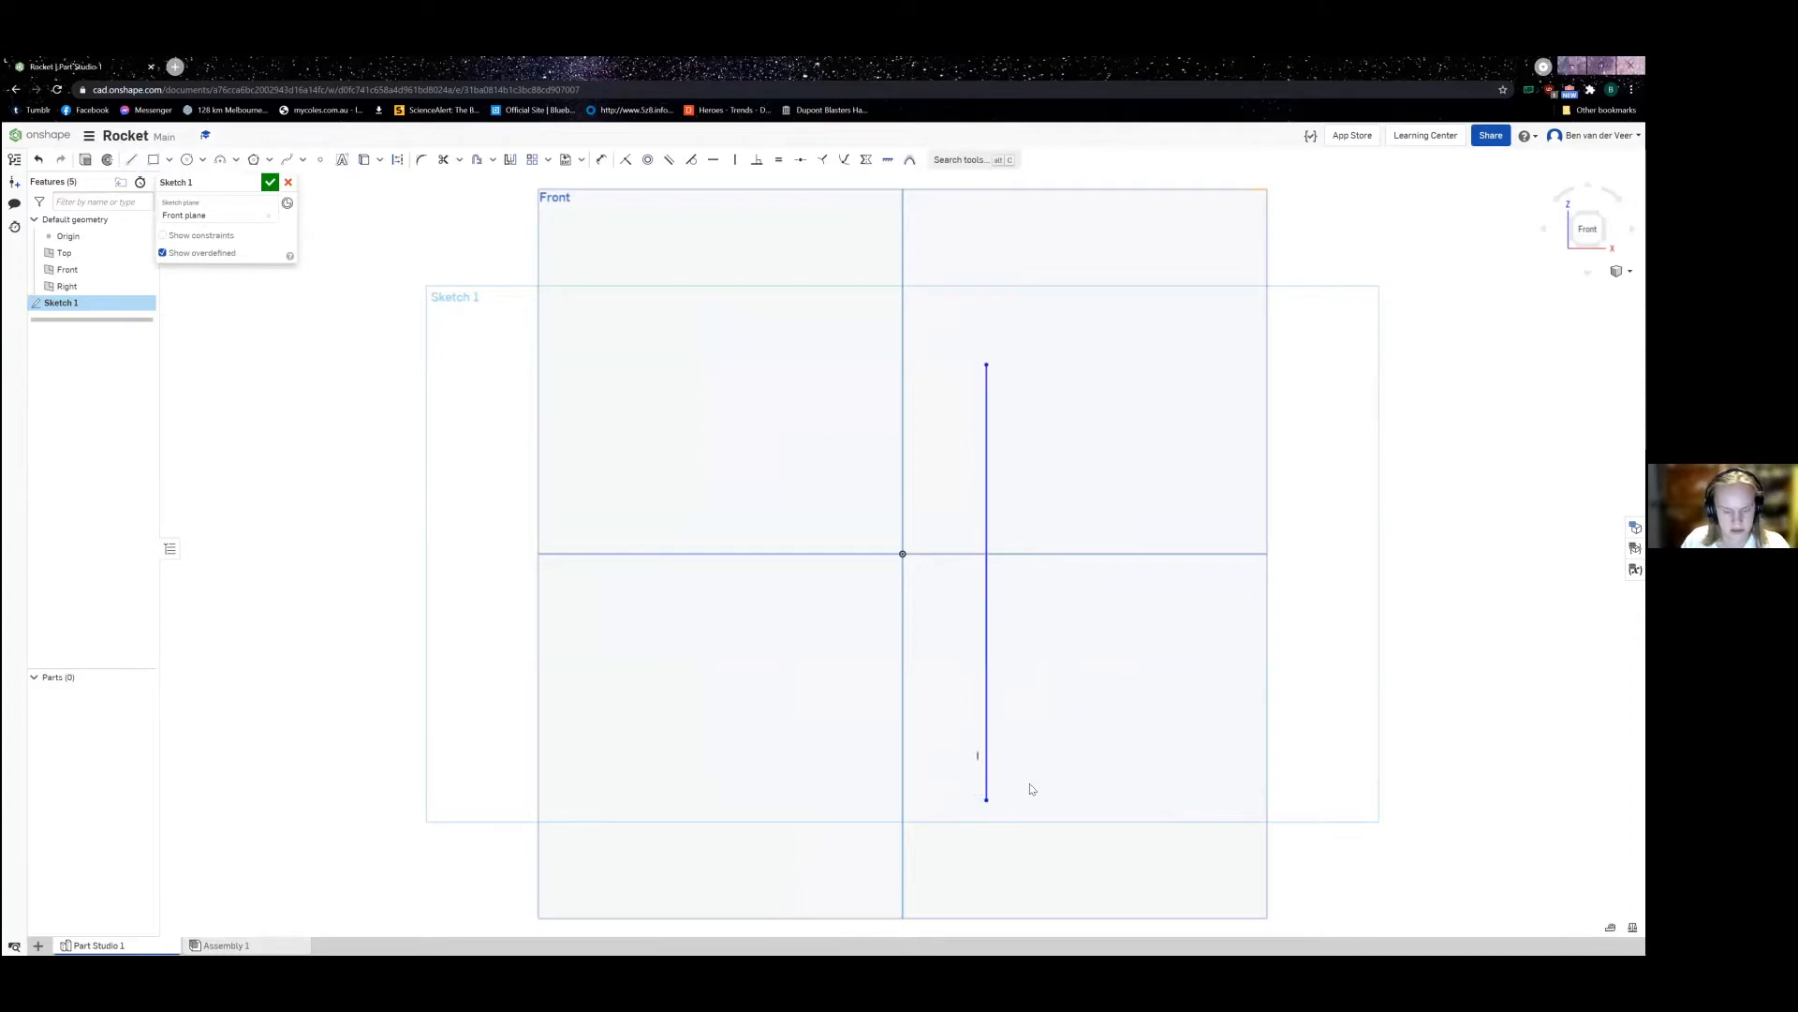
key("ctrl+z")
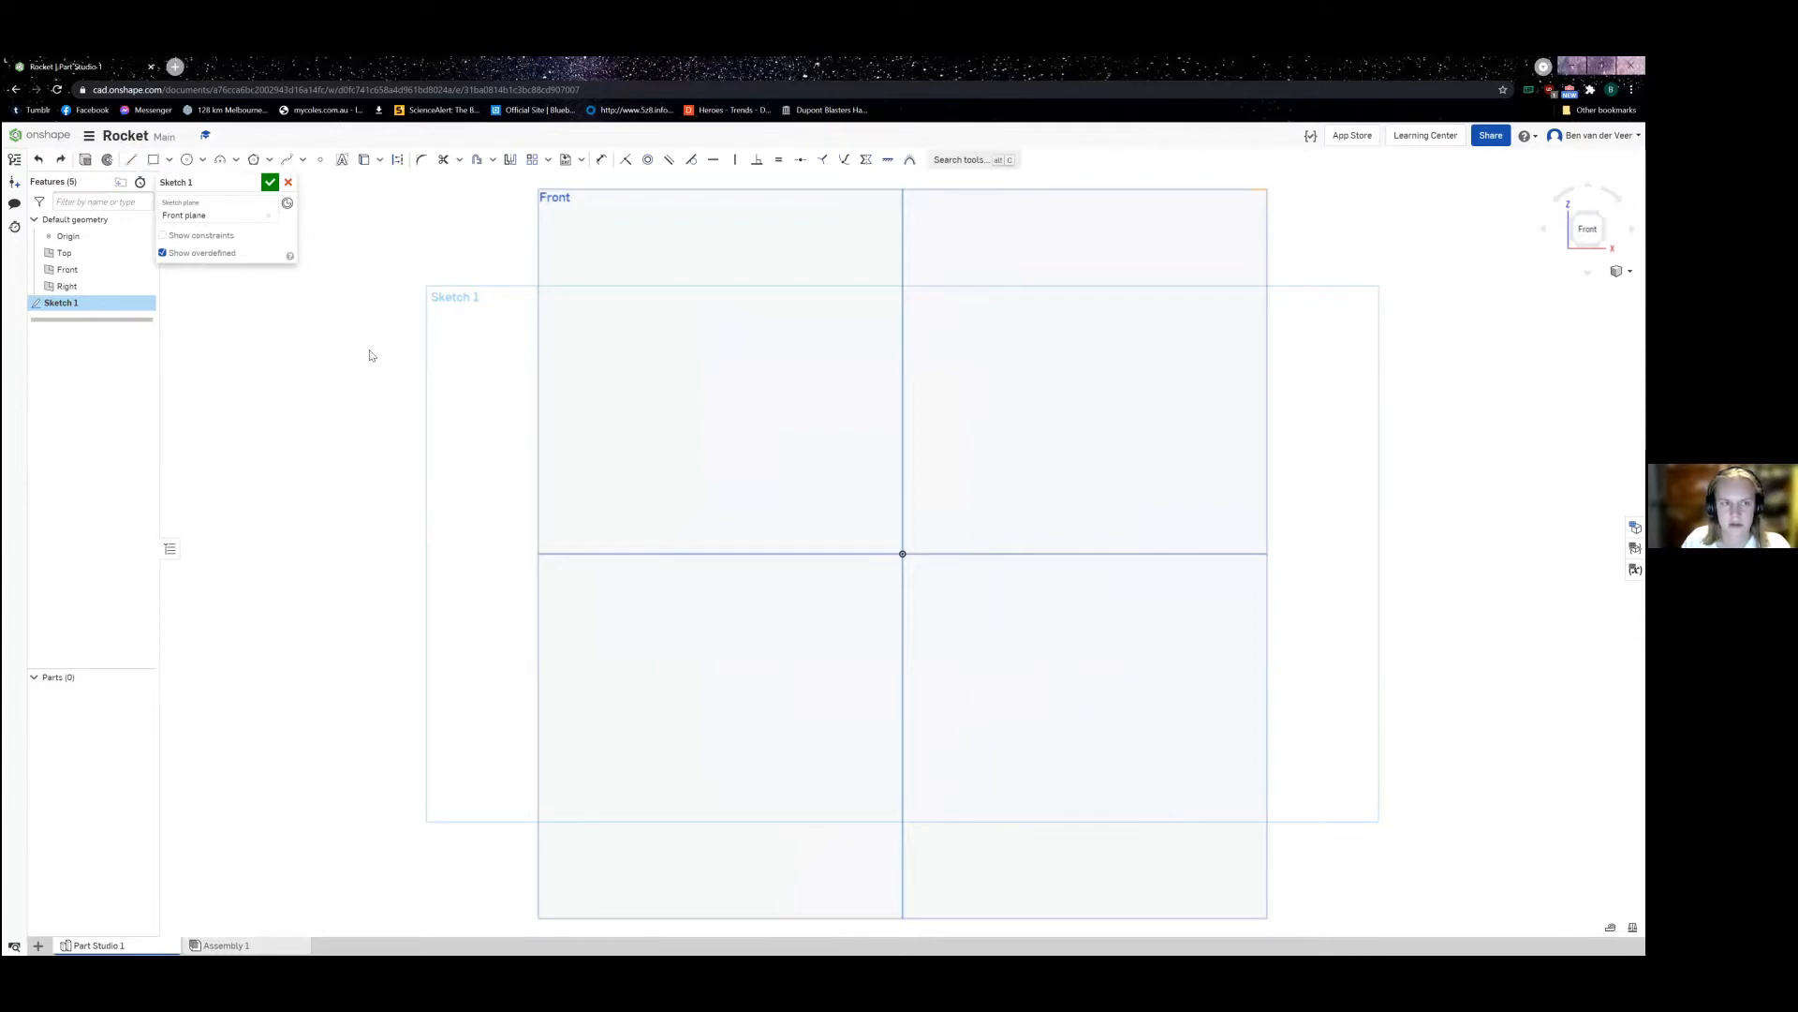
Step: Sketch a narrow upright rectangle to the right of the origin, 180 mm tall and 2 mm wide, matching OpenRocket's body tube length and wall thickness
left_click(153, 159)
left_click(980, 343)
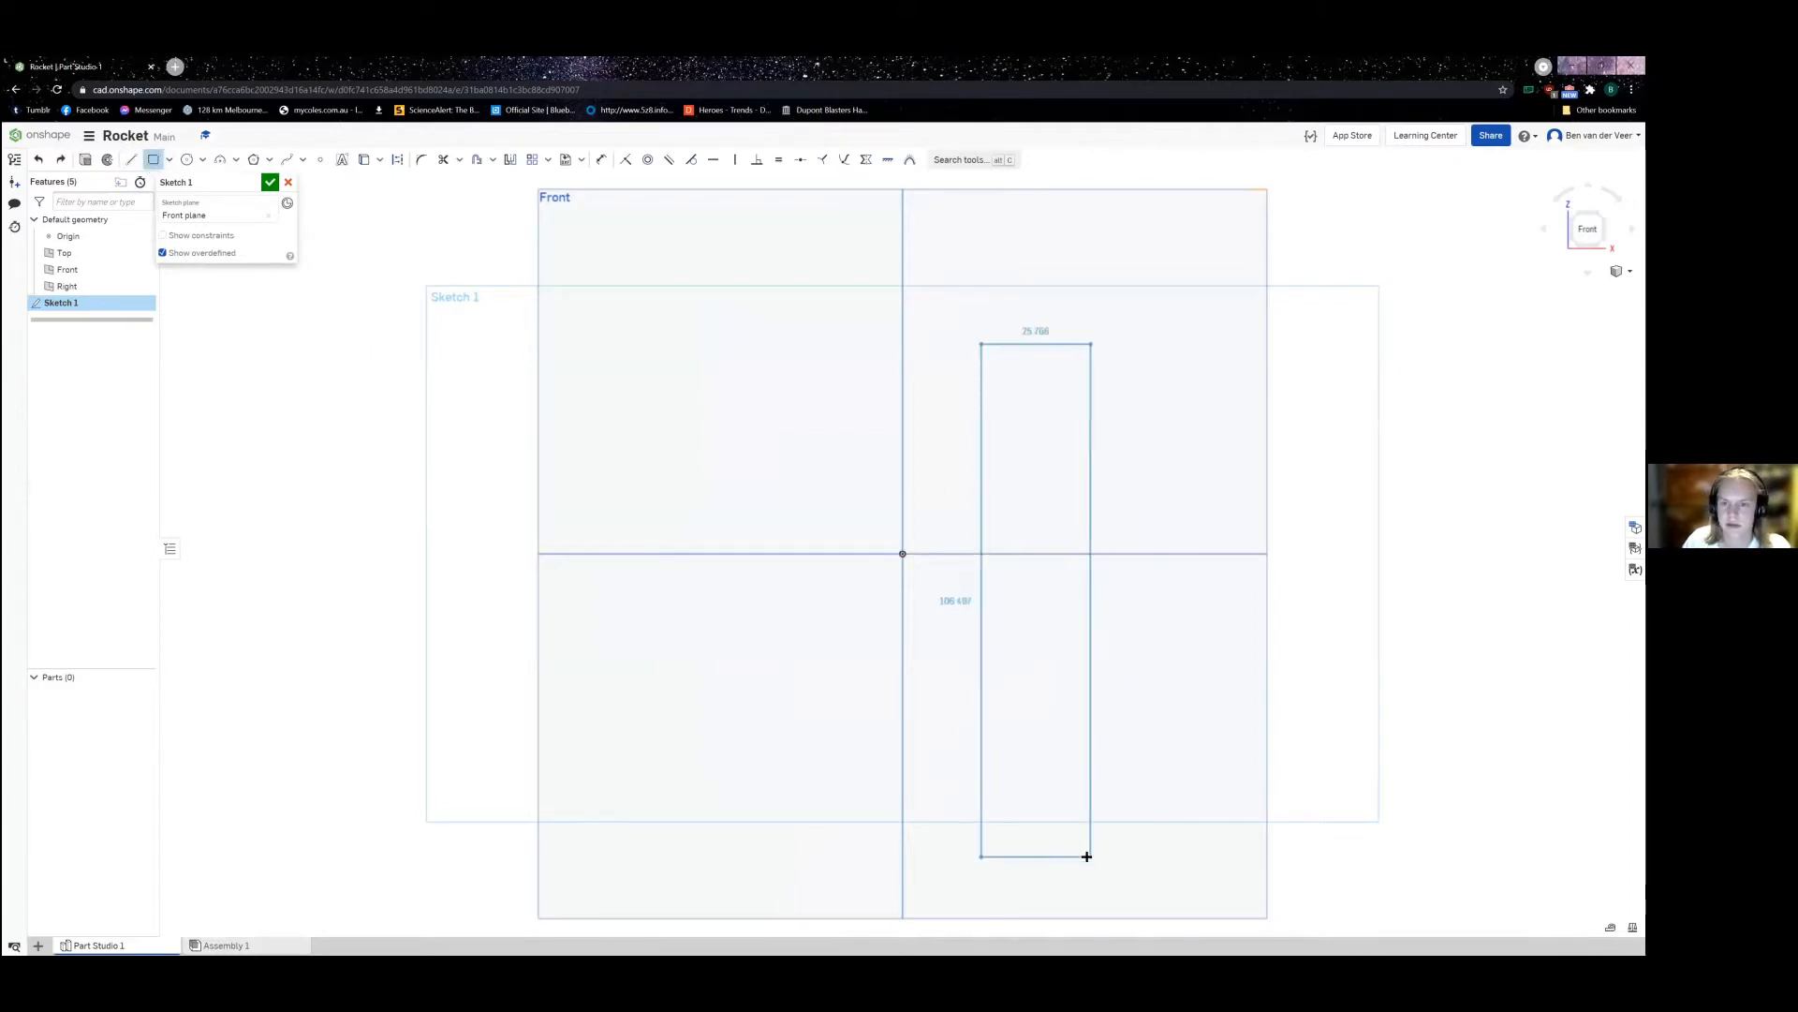
left_click(996, 803)
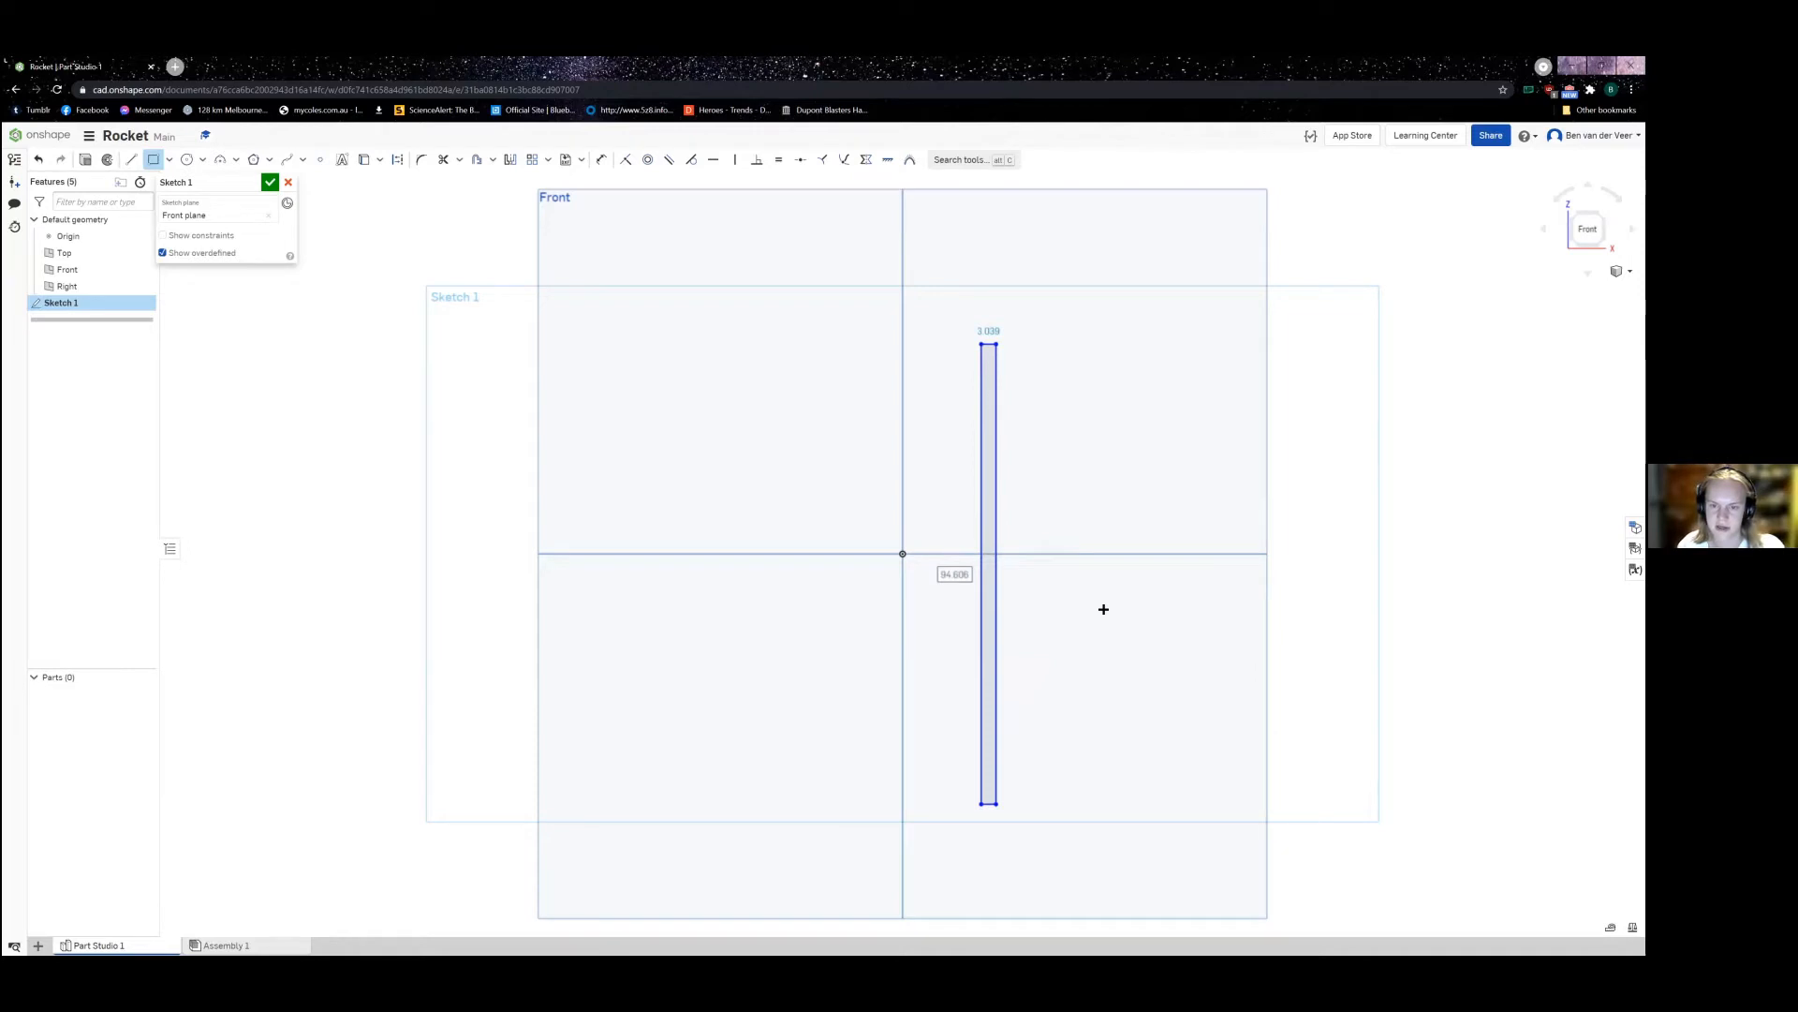
type("180")
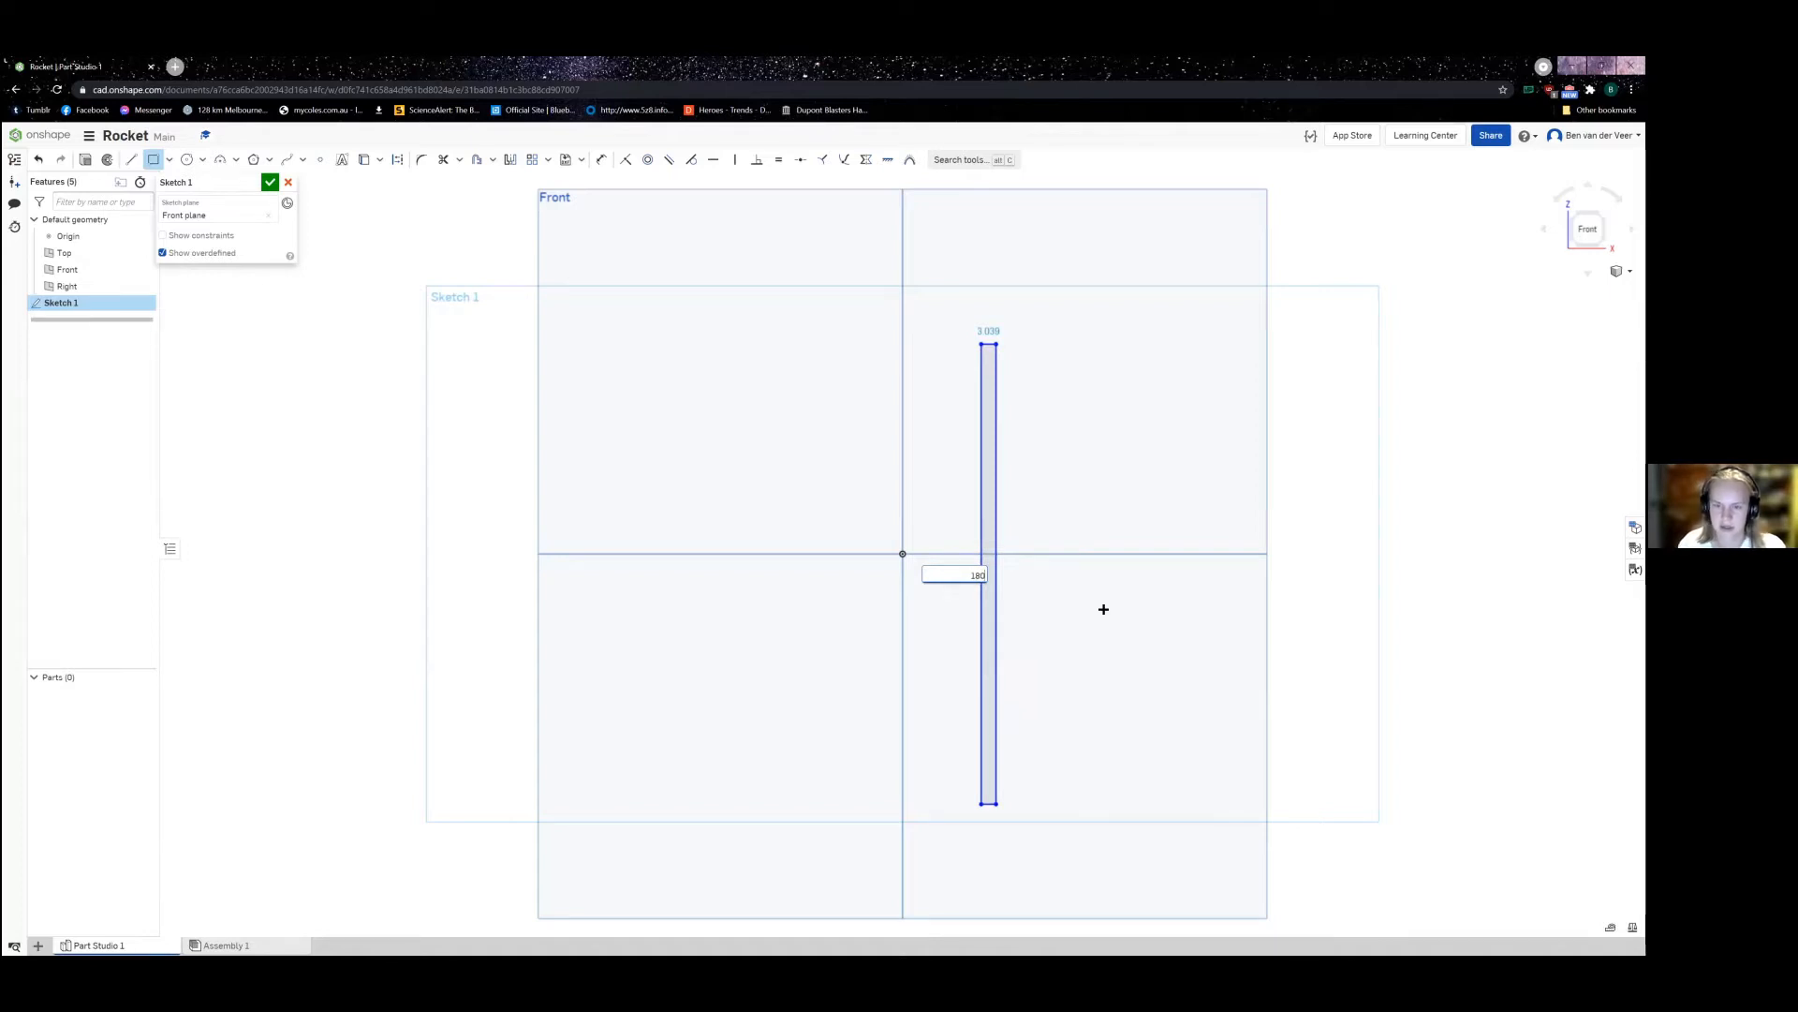
key("alt+Tab")
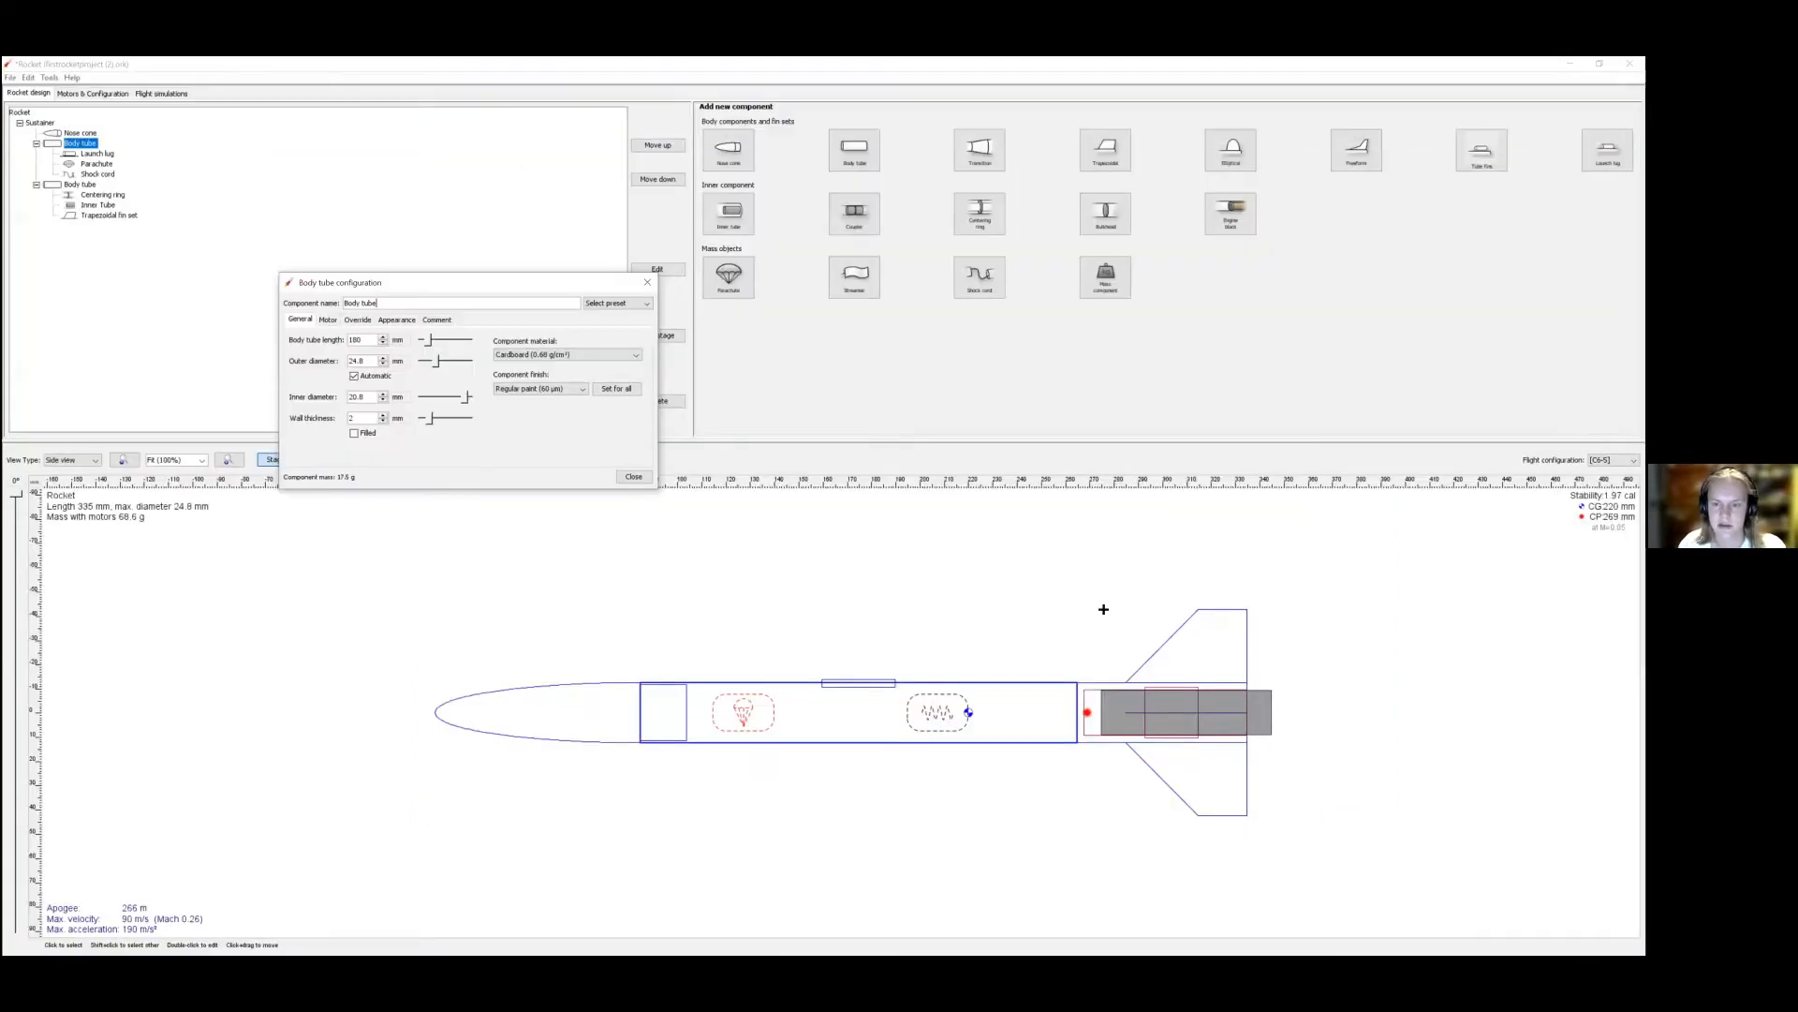
key("alt+Tab")
scroll(1040, 465, "down", 5)
scroll(1073, 362, "up", 5)
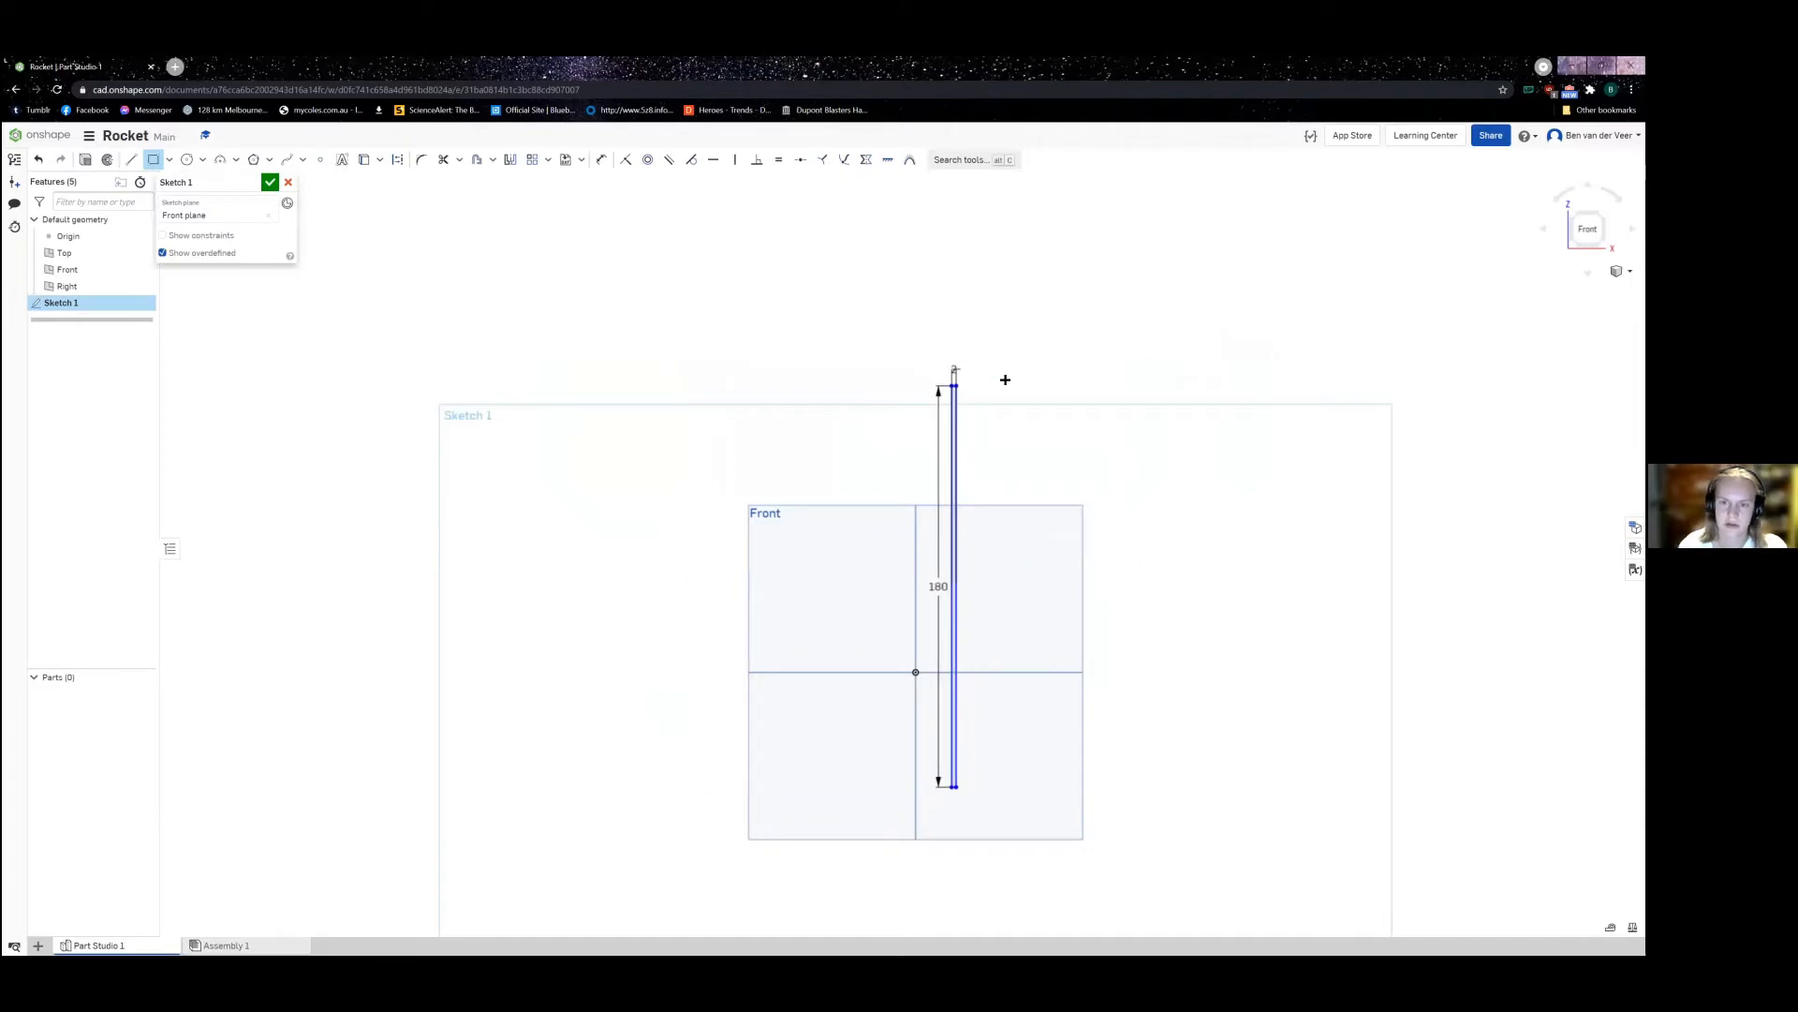
Step: Add a horizontal dimension between the origin and the rectangle's outer long edge
scroll(946, 609, "up", 3)
key("u")
scroll(944, 710, "up", 3)
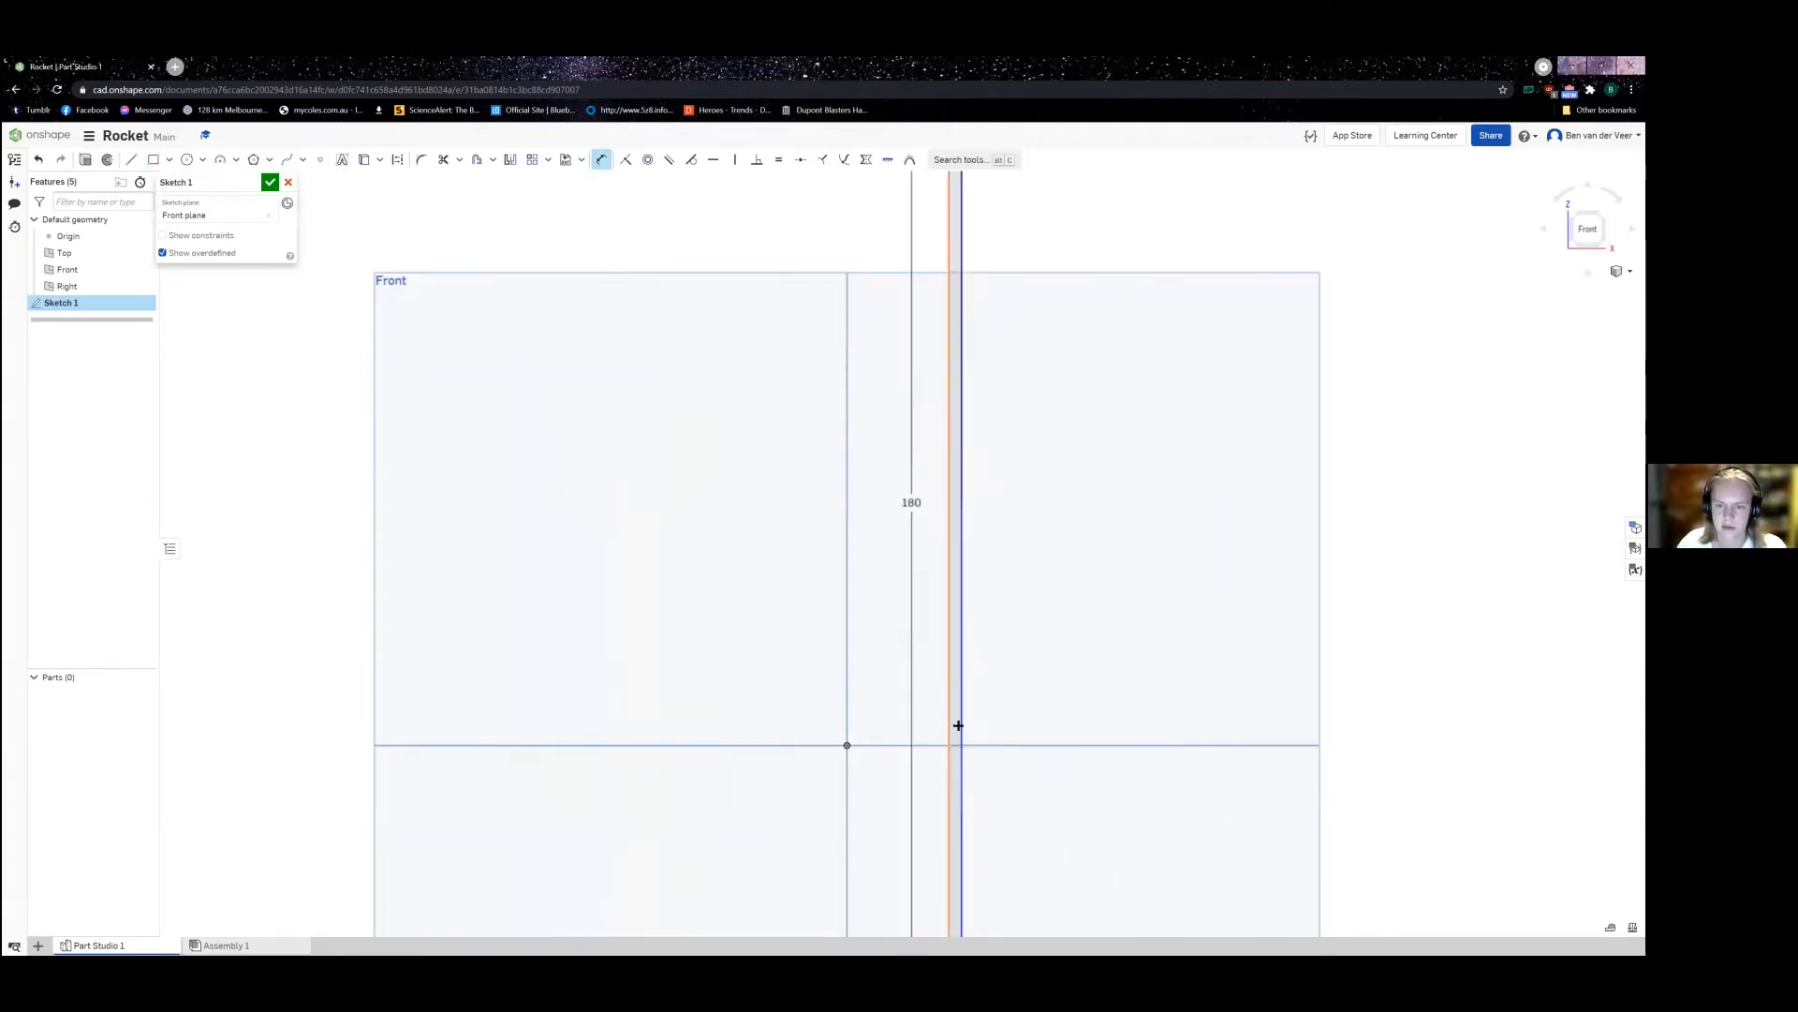
left_click(963, 740)
left_click(847, 744)
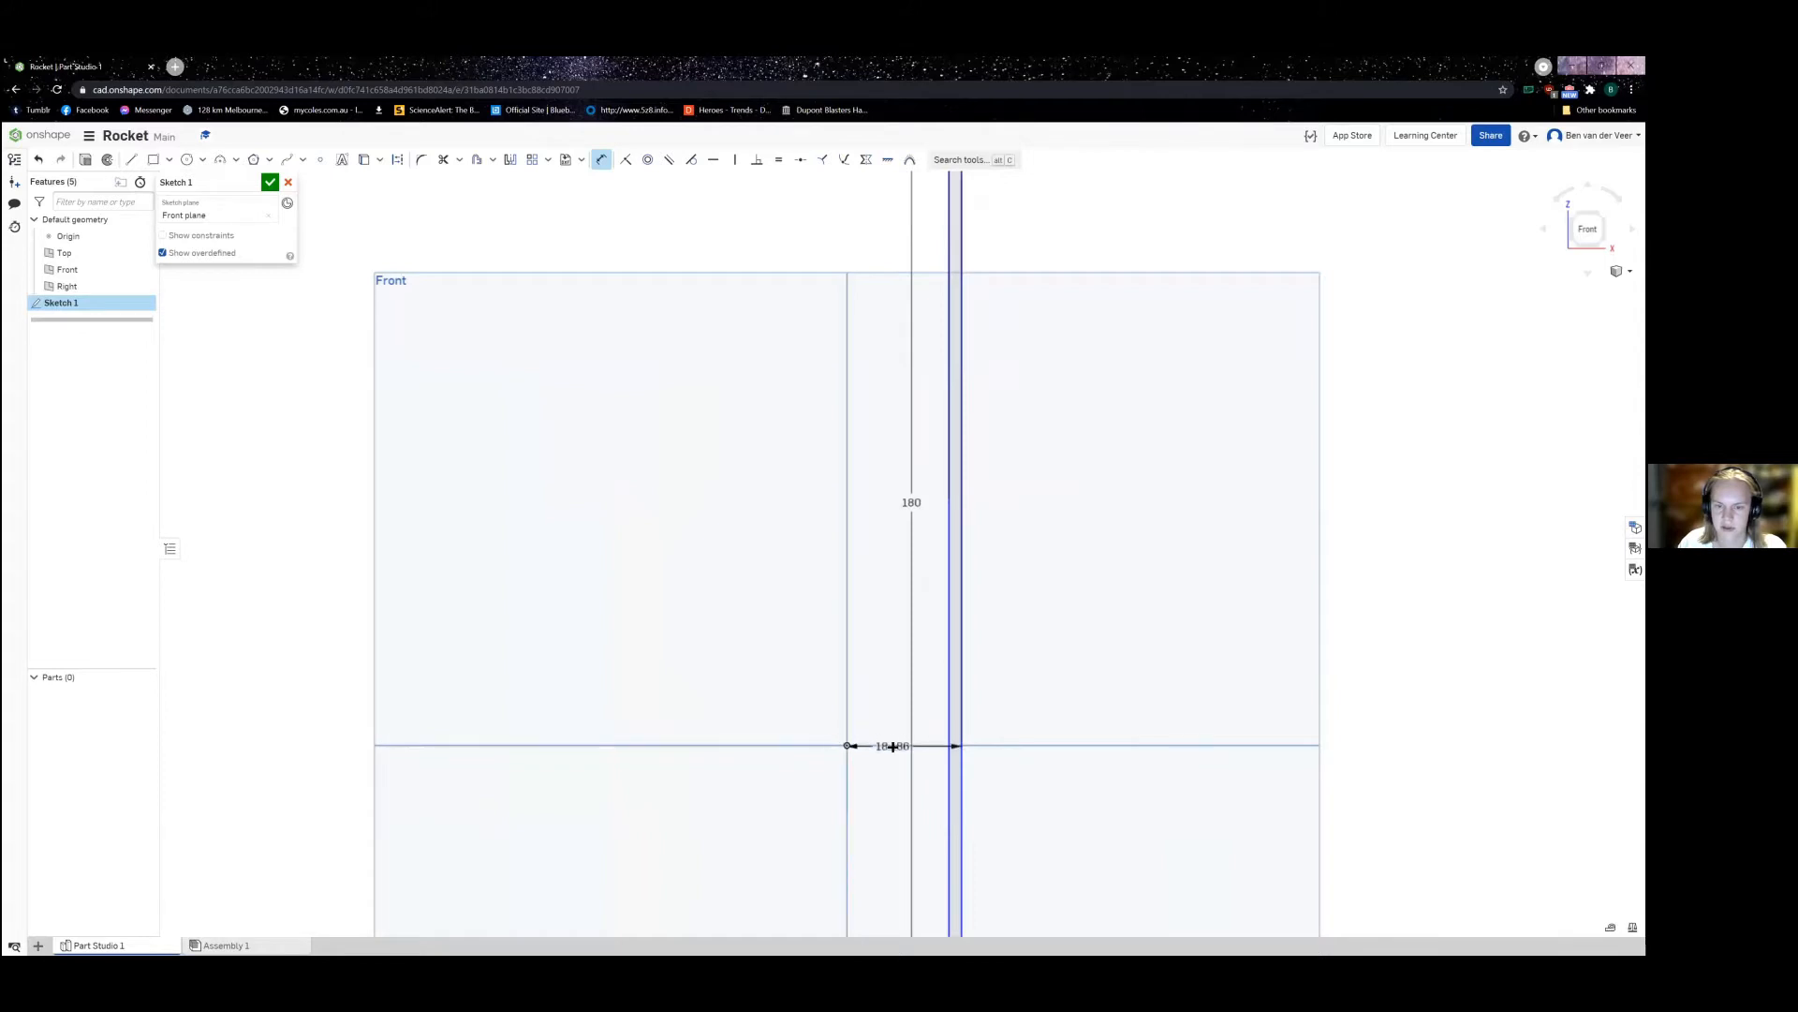
left_click(892, 756)
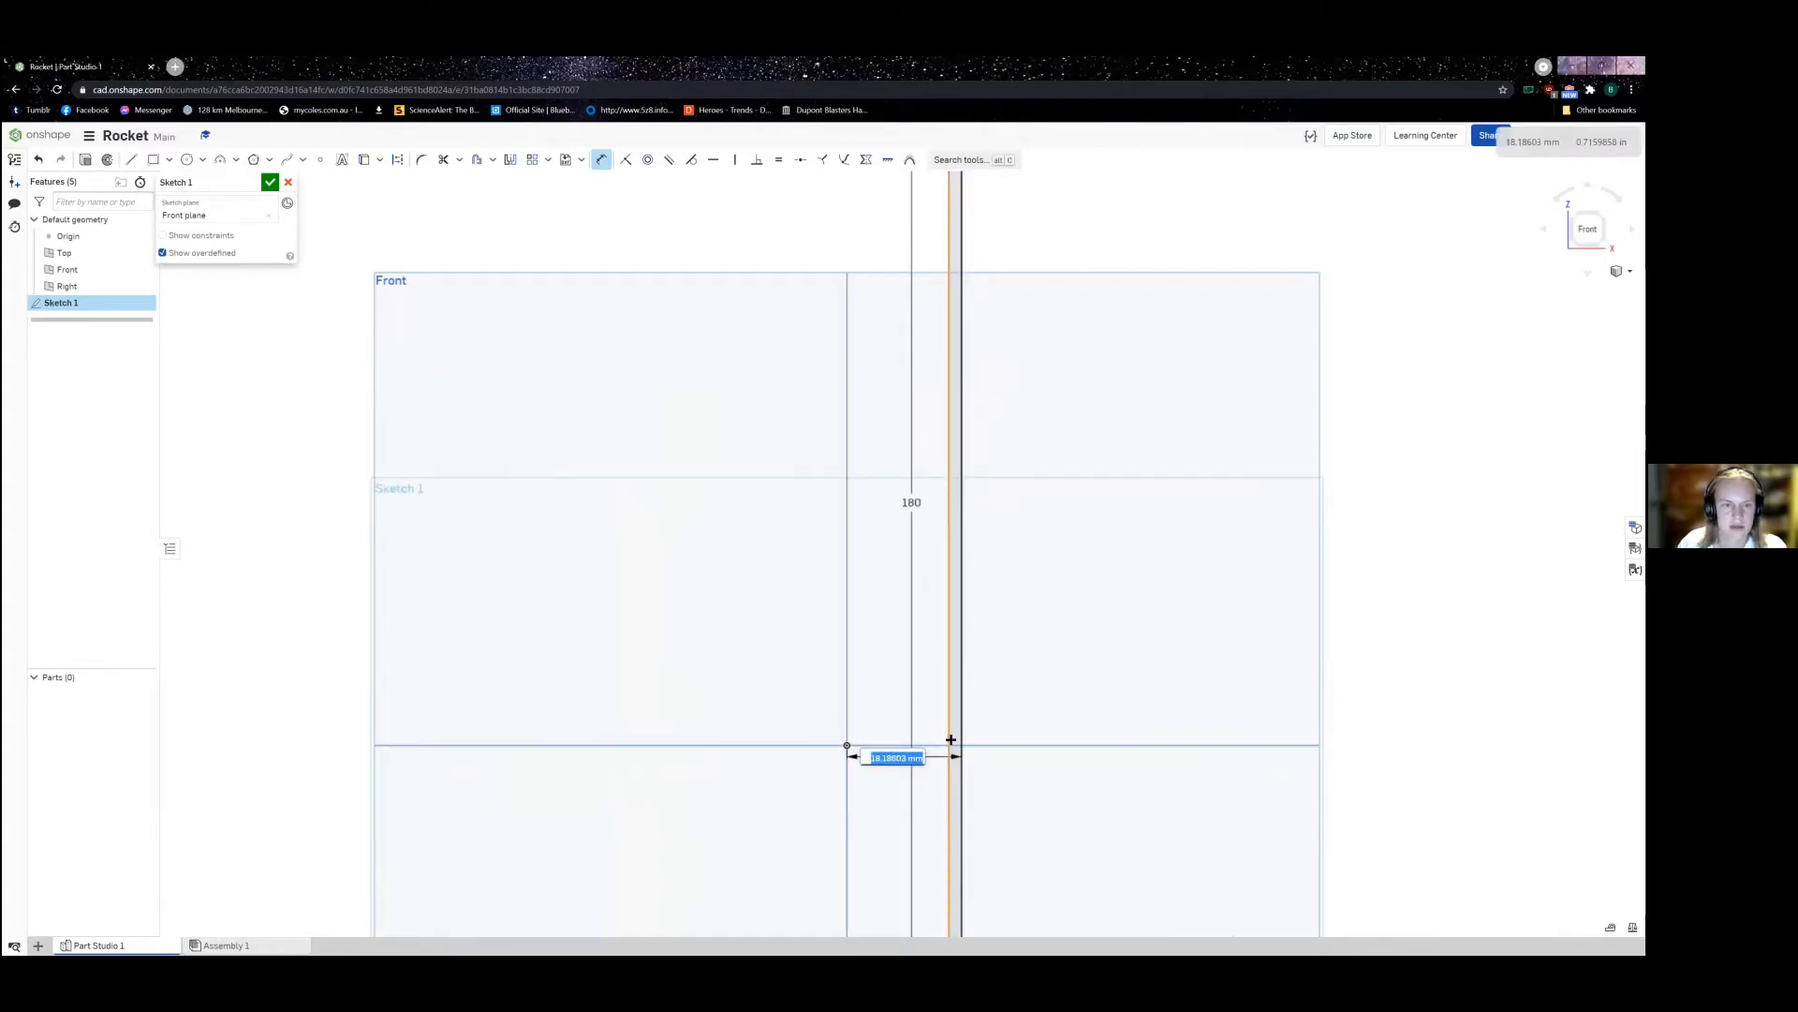
Step: Check the body tube's outer diameter in OpenRocket and set Onshape's origin-to-outer-edge dimension to half of it, 24.8/2 mm
key("alt+Tab")
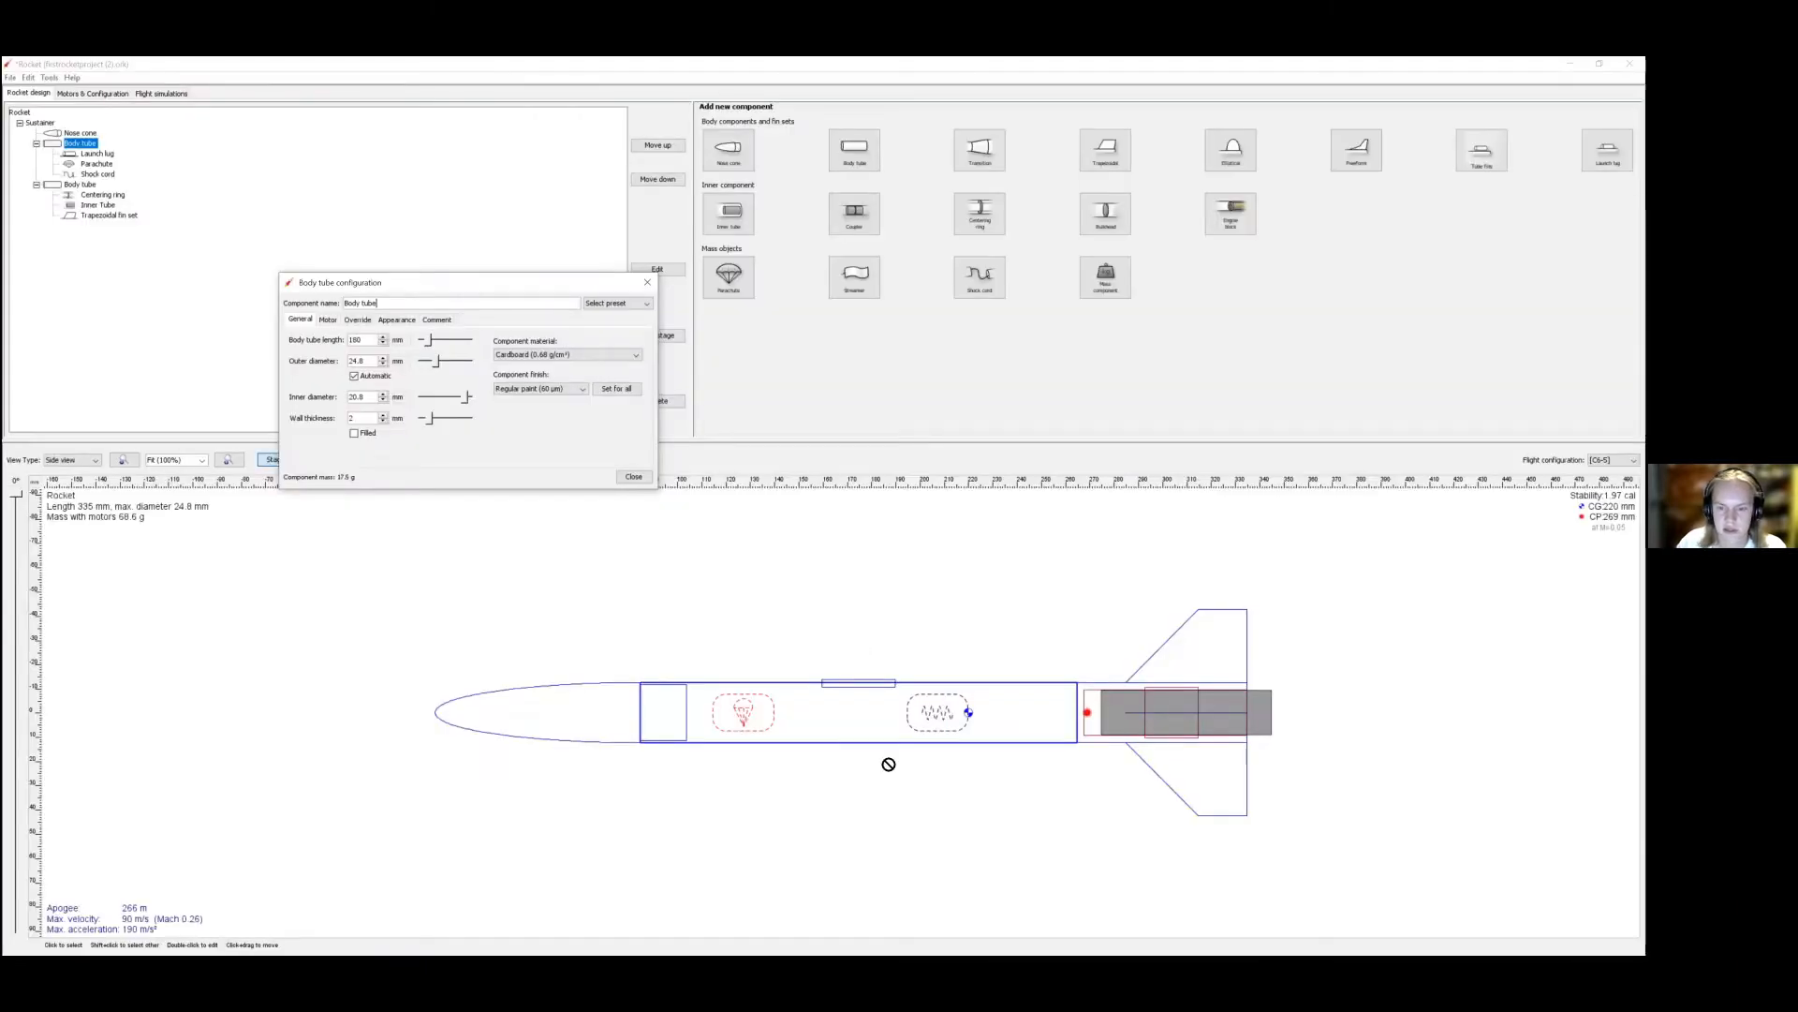
key("alt+Tab")
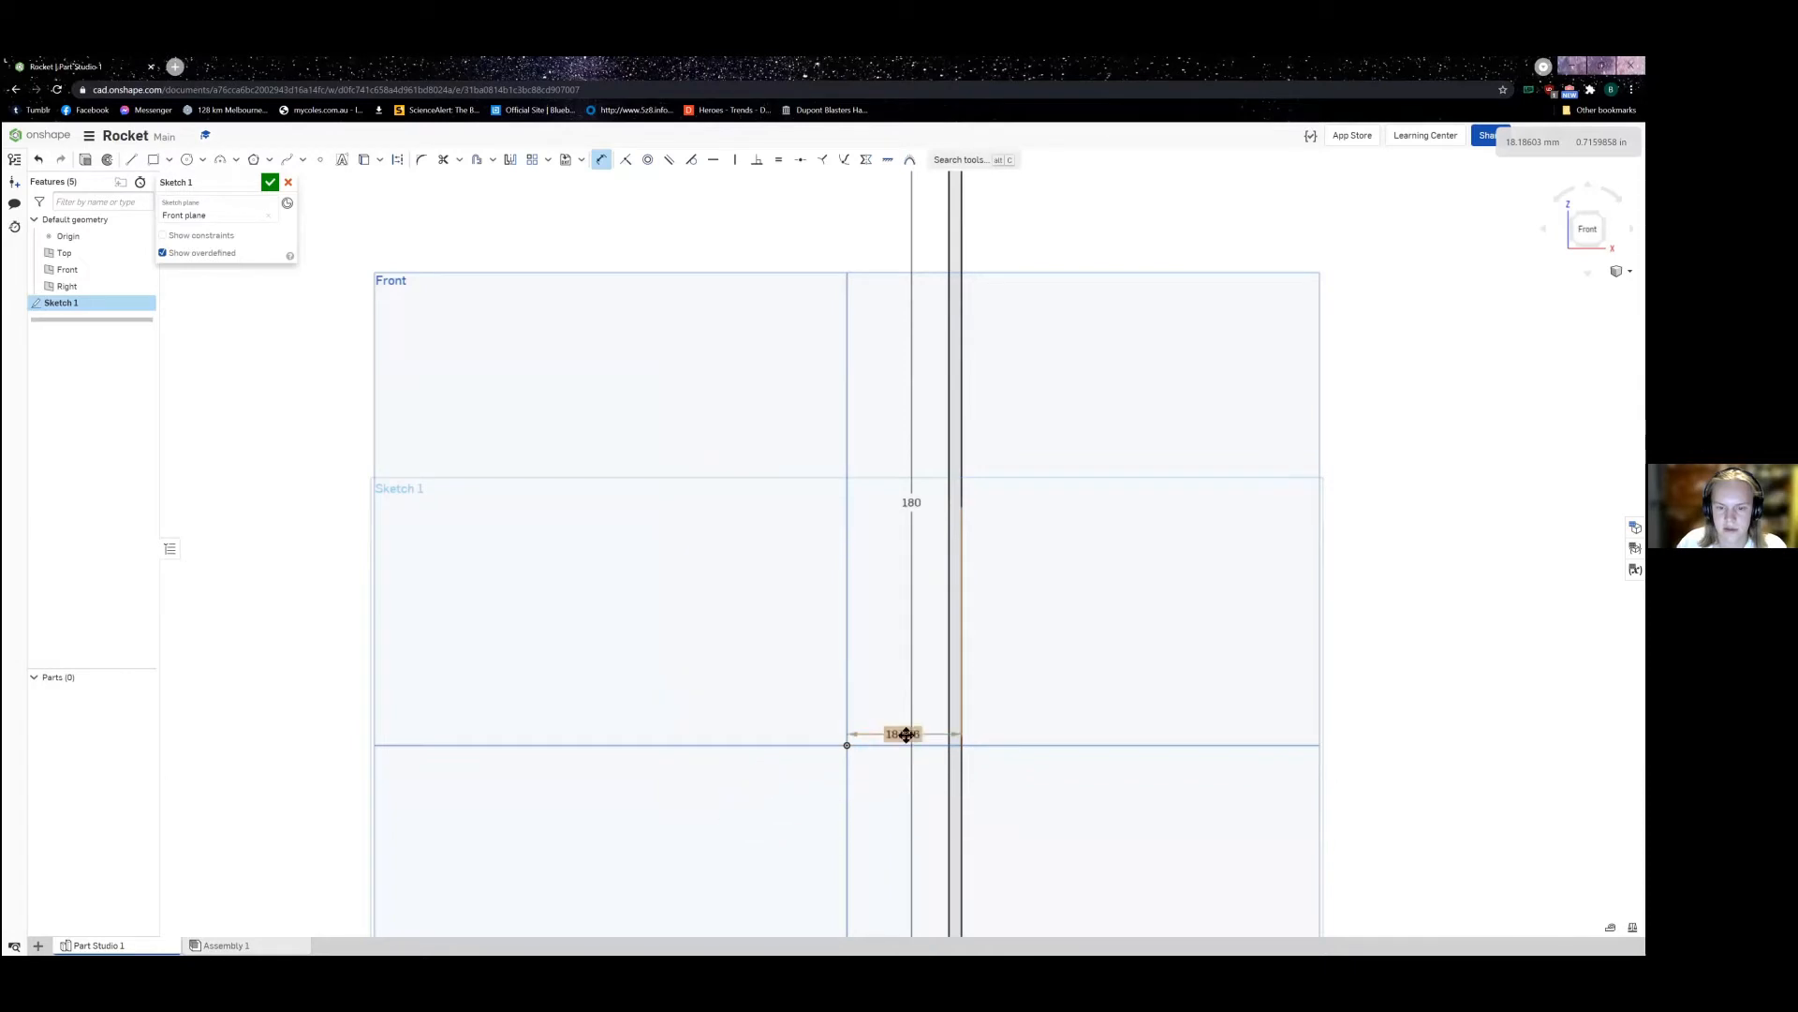
left_click(894, 755)
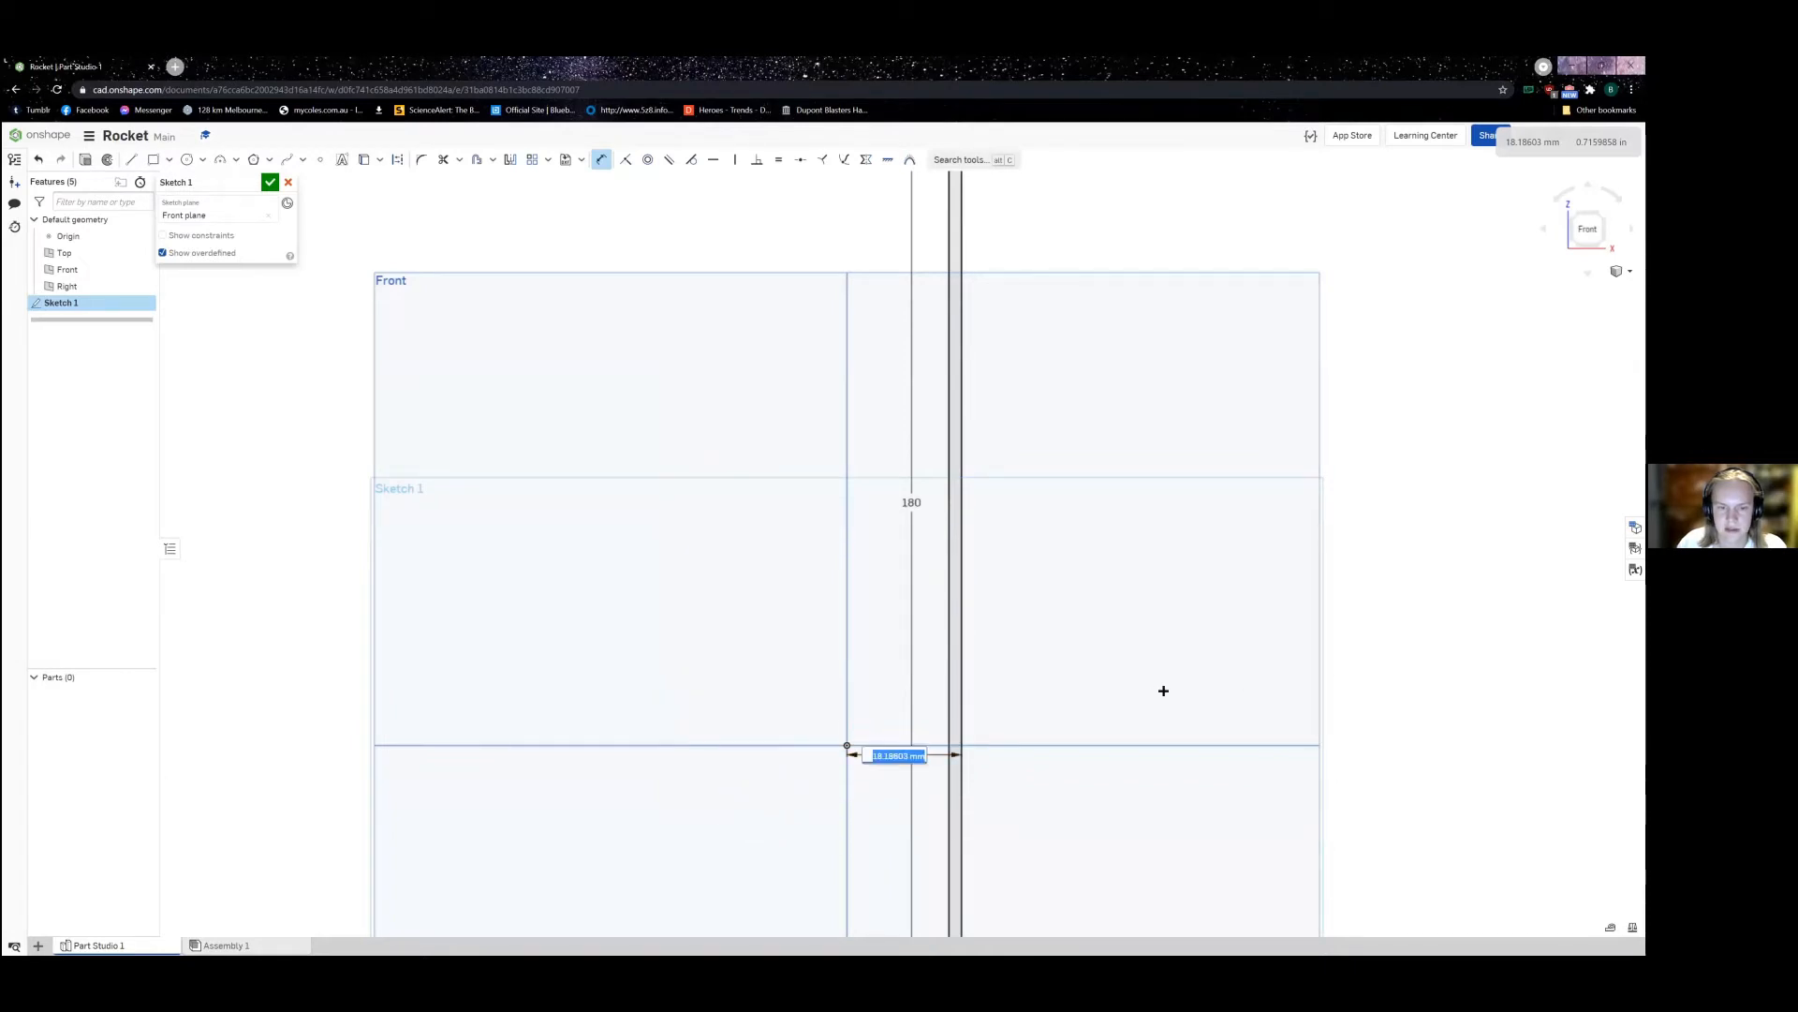
key("alt+Tab")
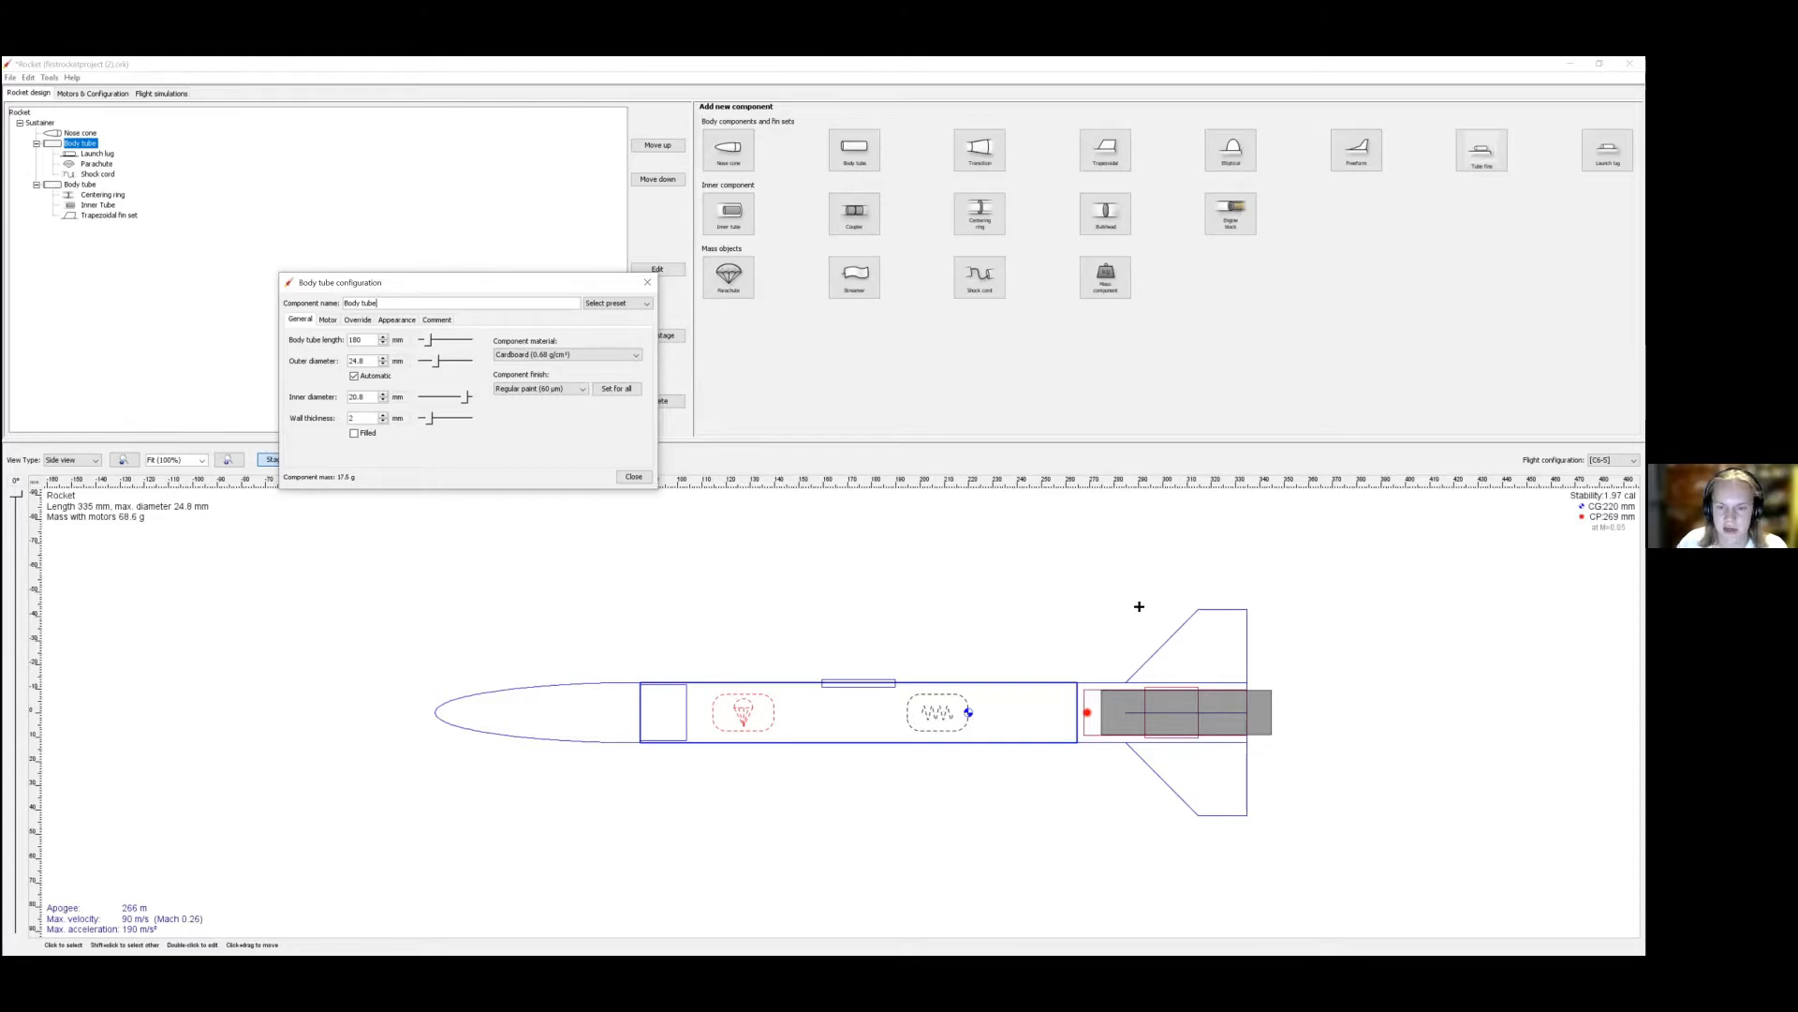
key("alt+Tab")
type("24")
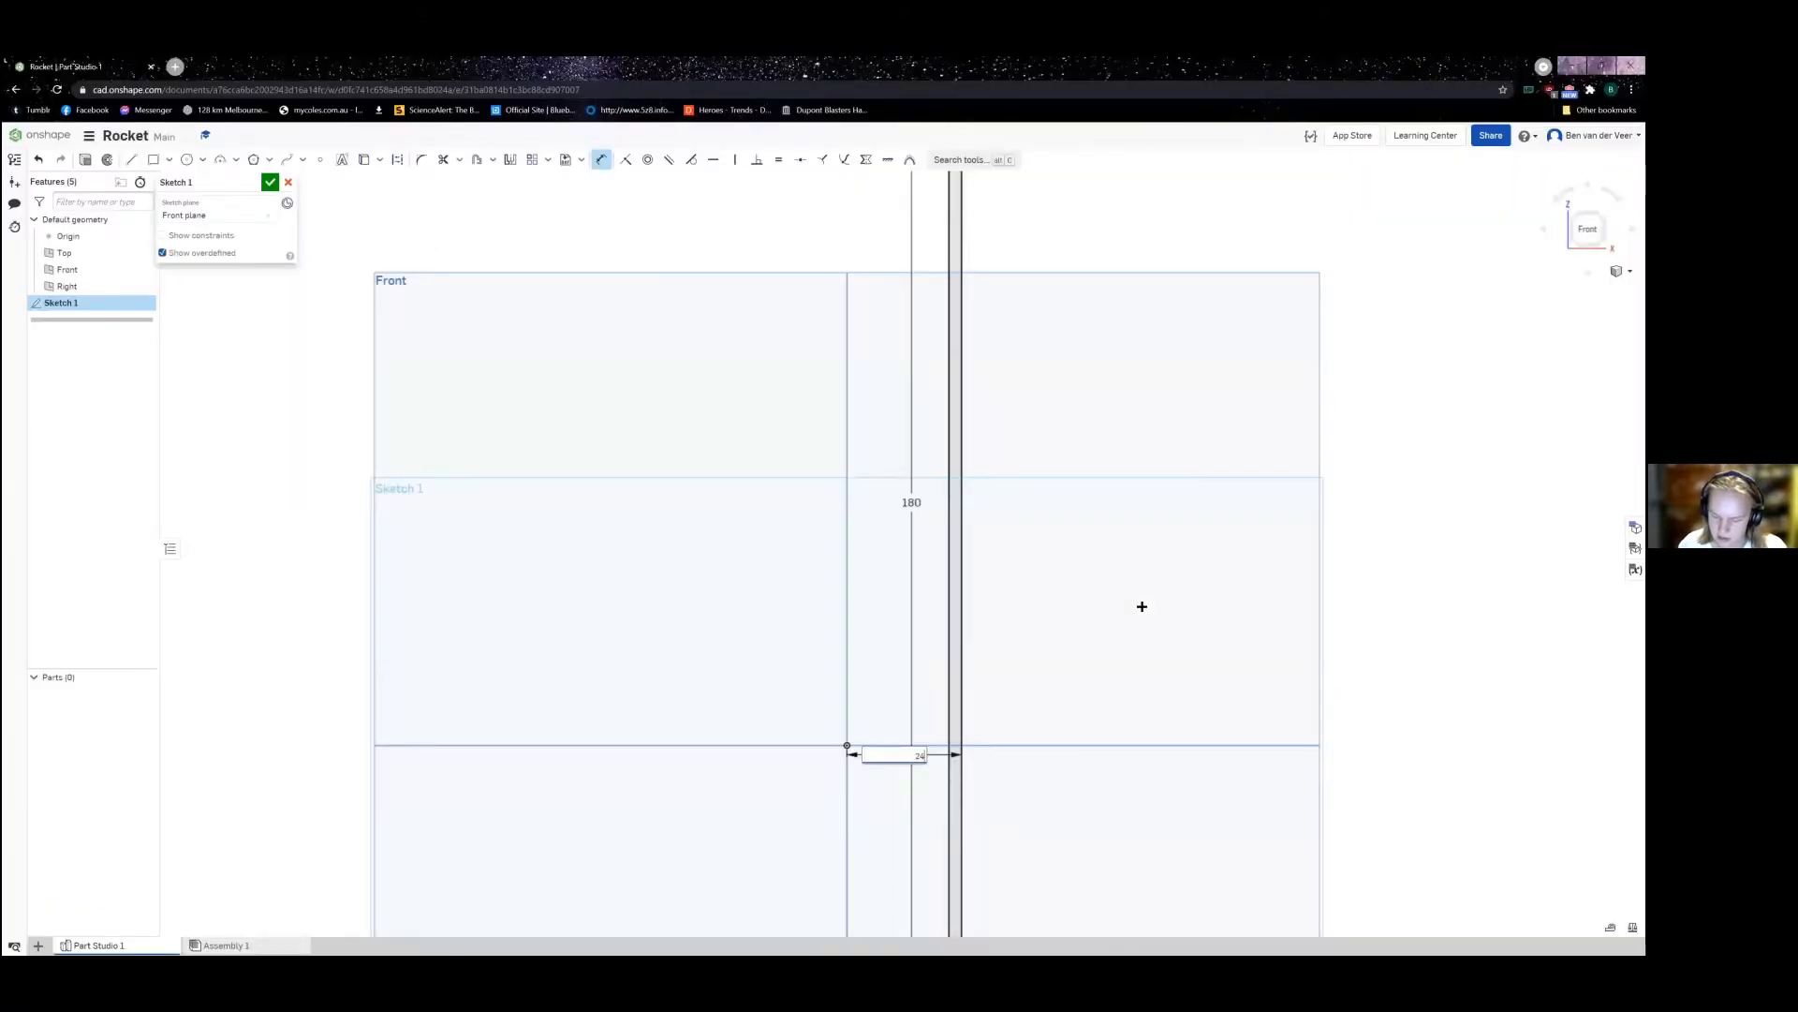
type(".8/")
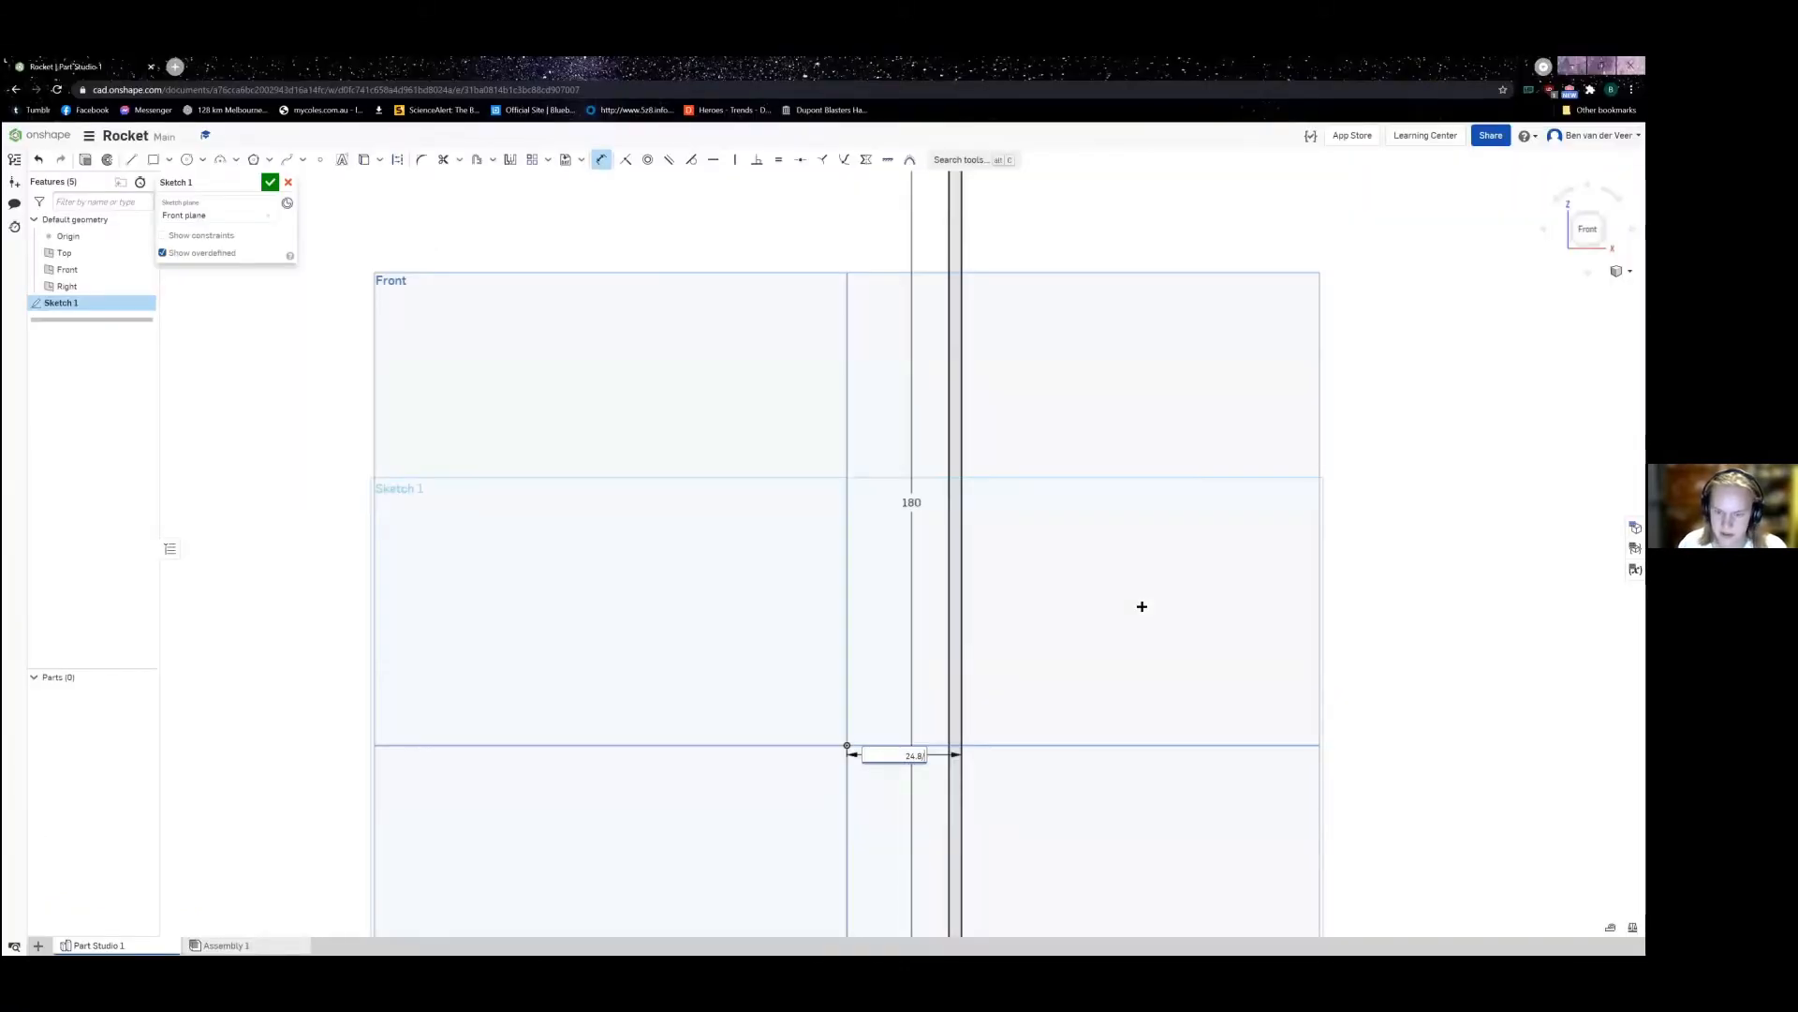
type("2")
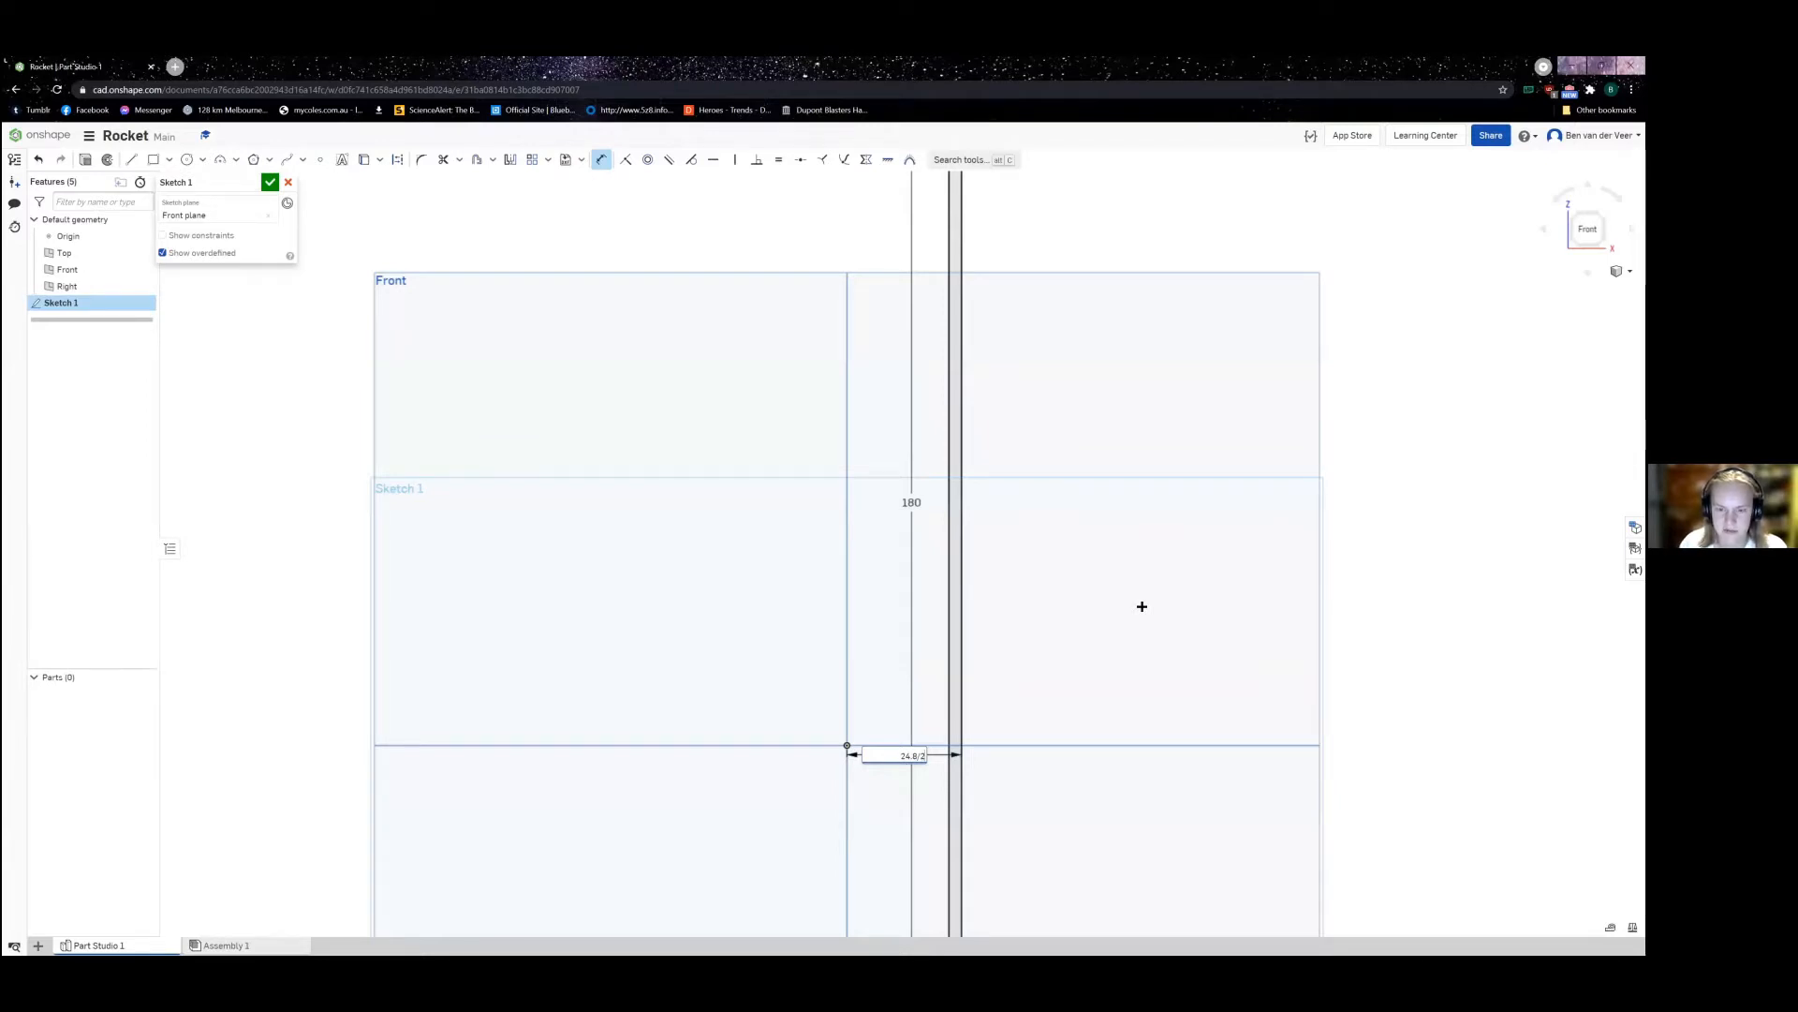
key("Return")
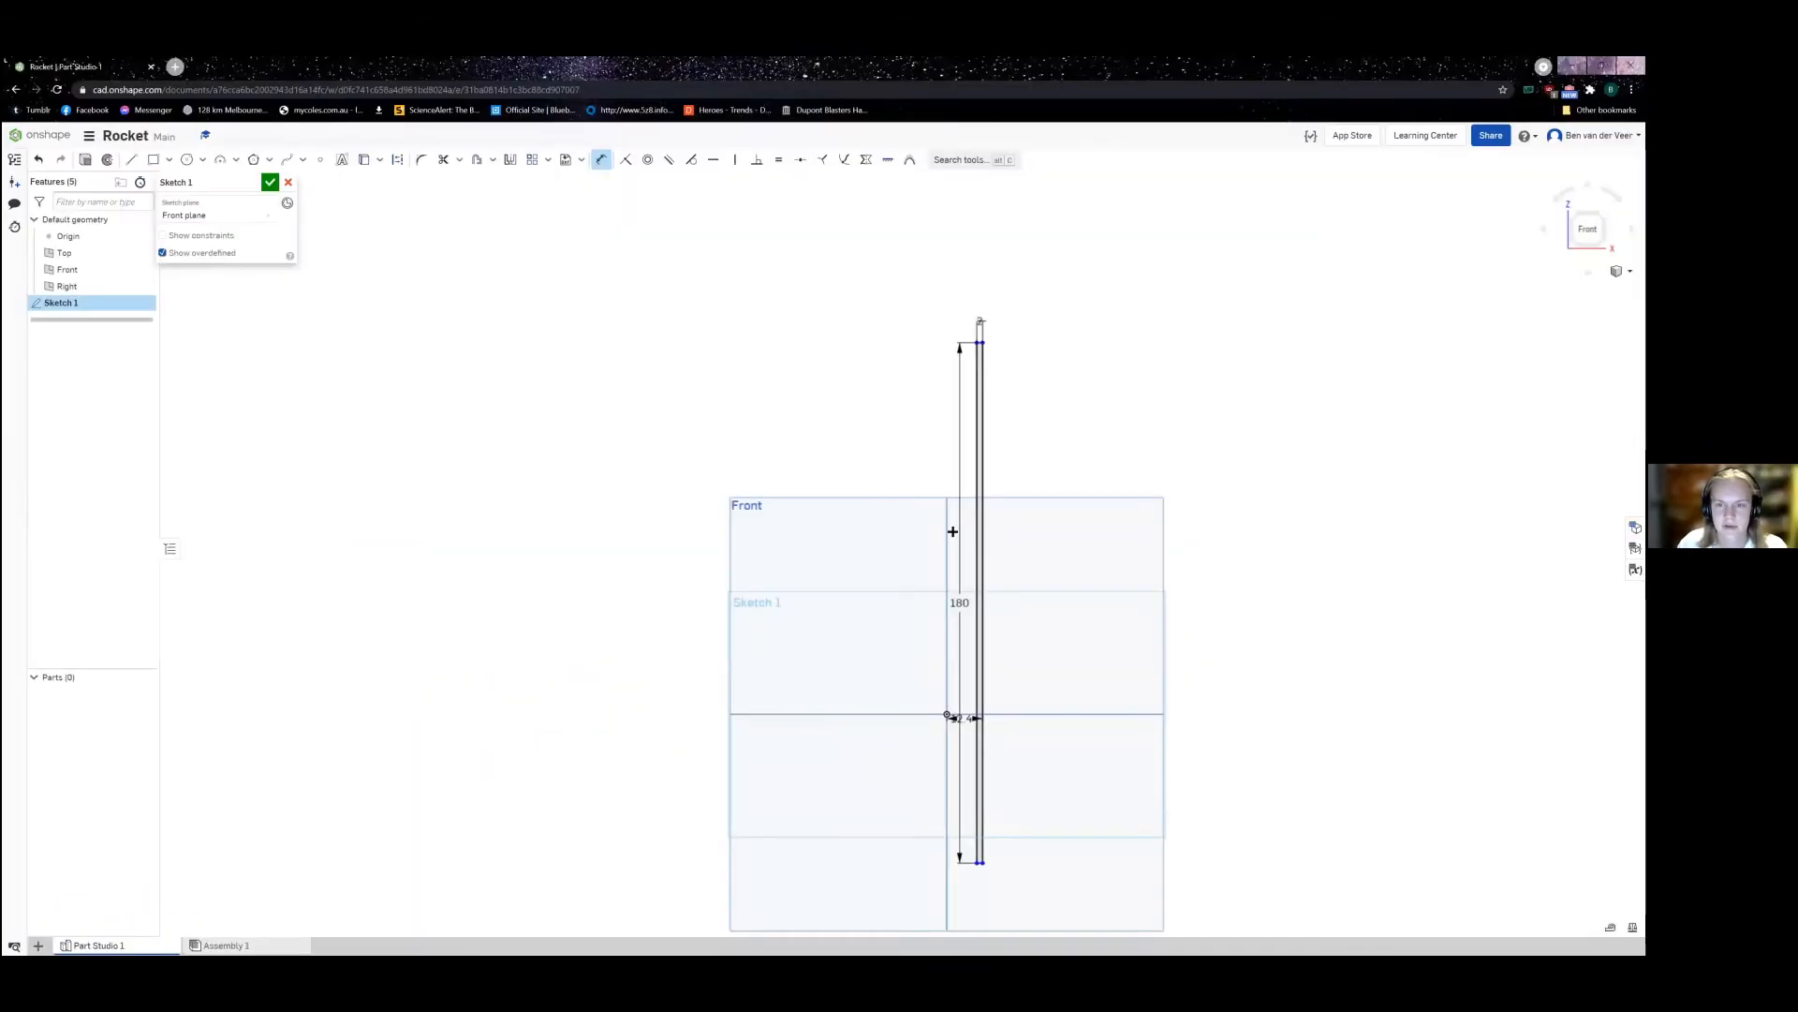
scroll(1034, 612, "down", 2)
scroll(1040, 691, "up", 4)
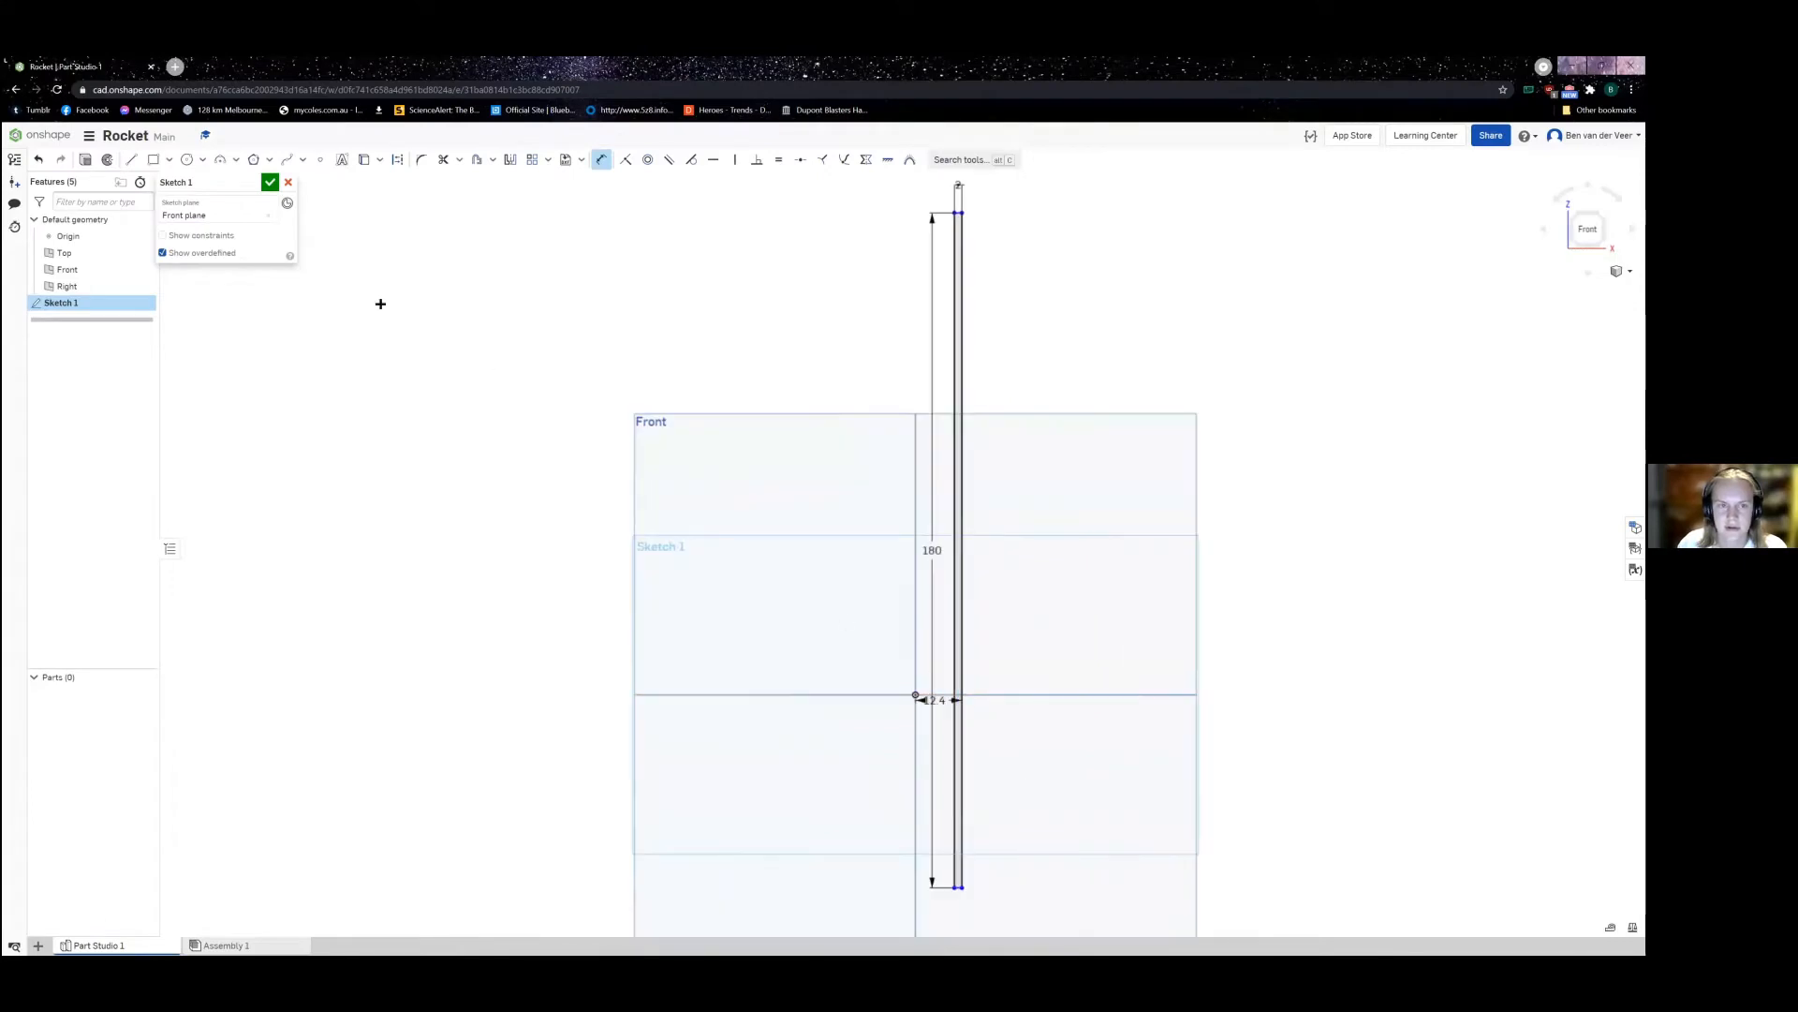
Step: Sketch a horizontal construction line about 42 mm long from the origin across the narrow rectangle
left_click(862, 160)
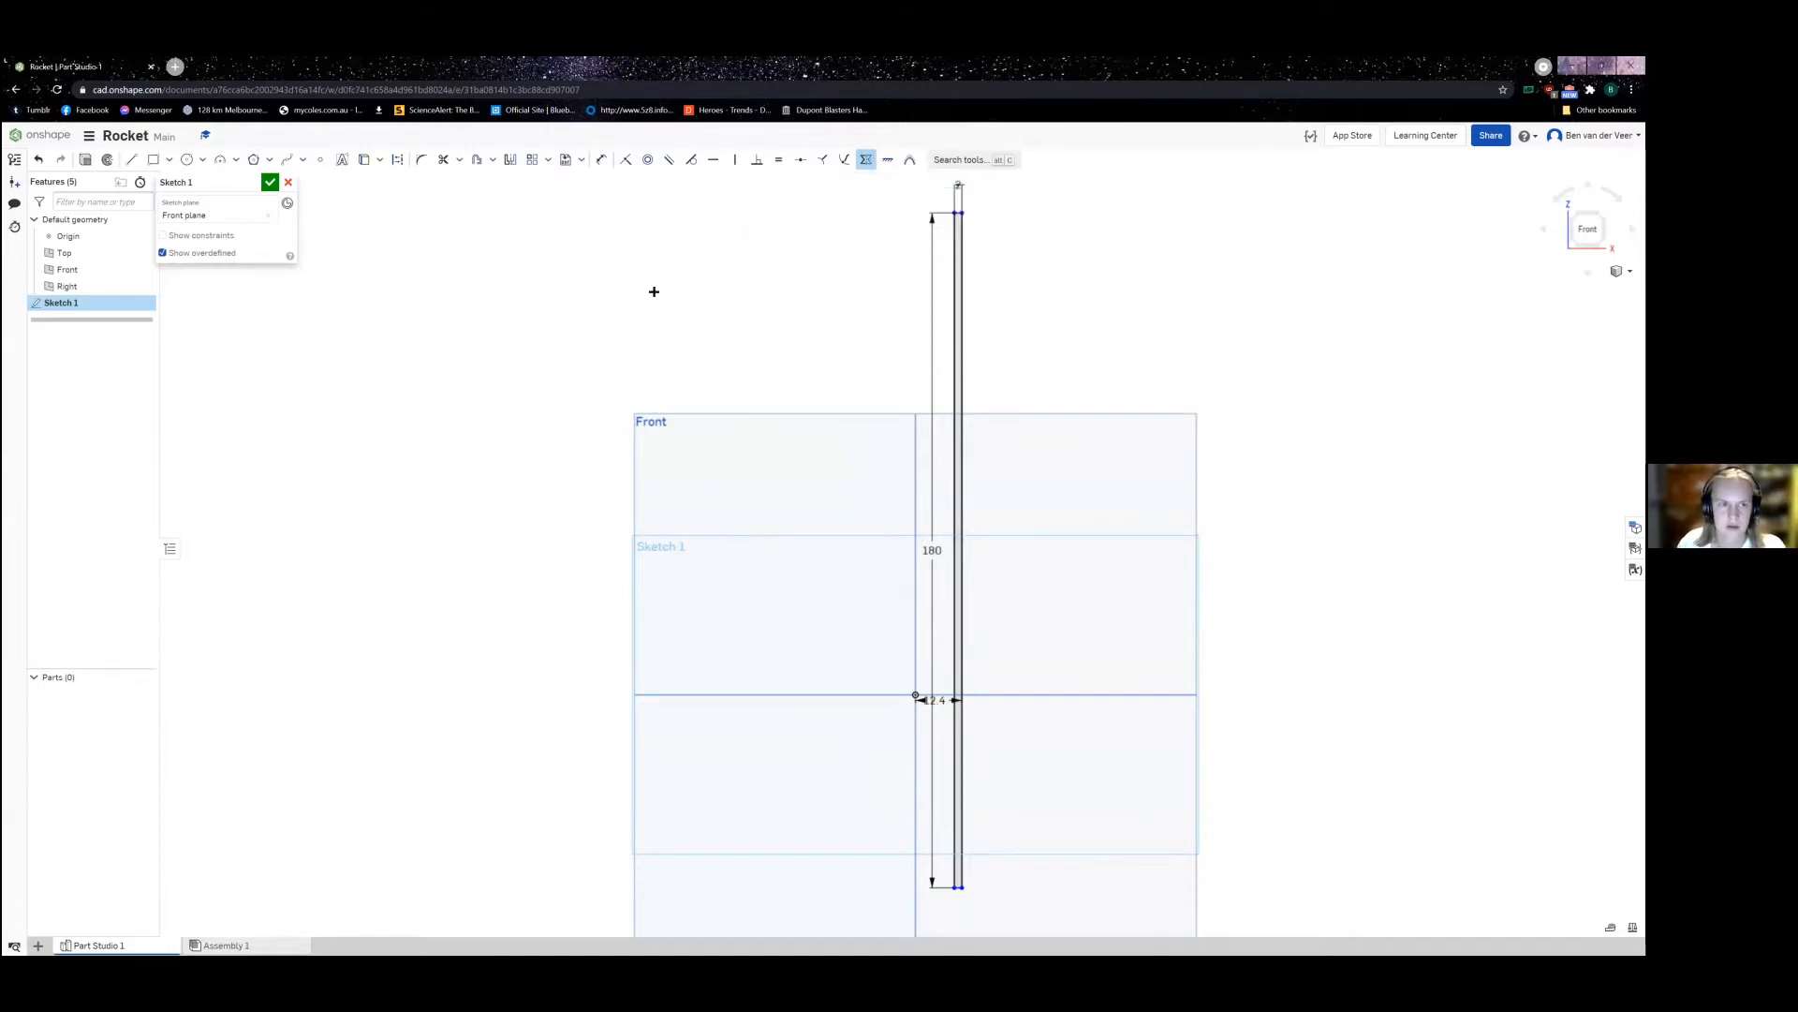
key("Escape")
left_click(131, 159)
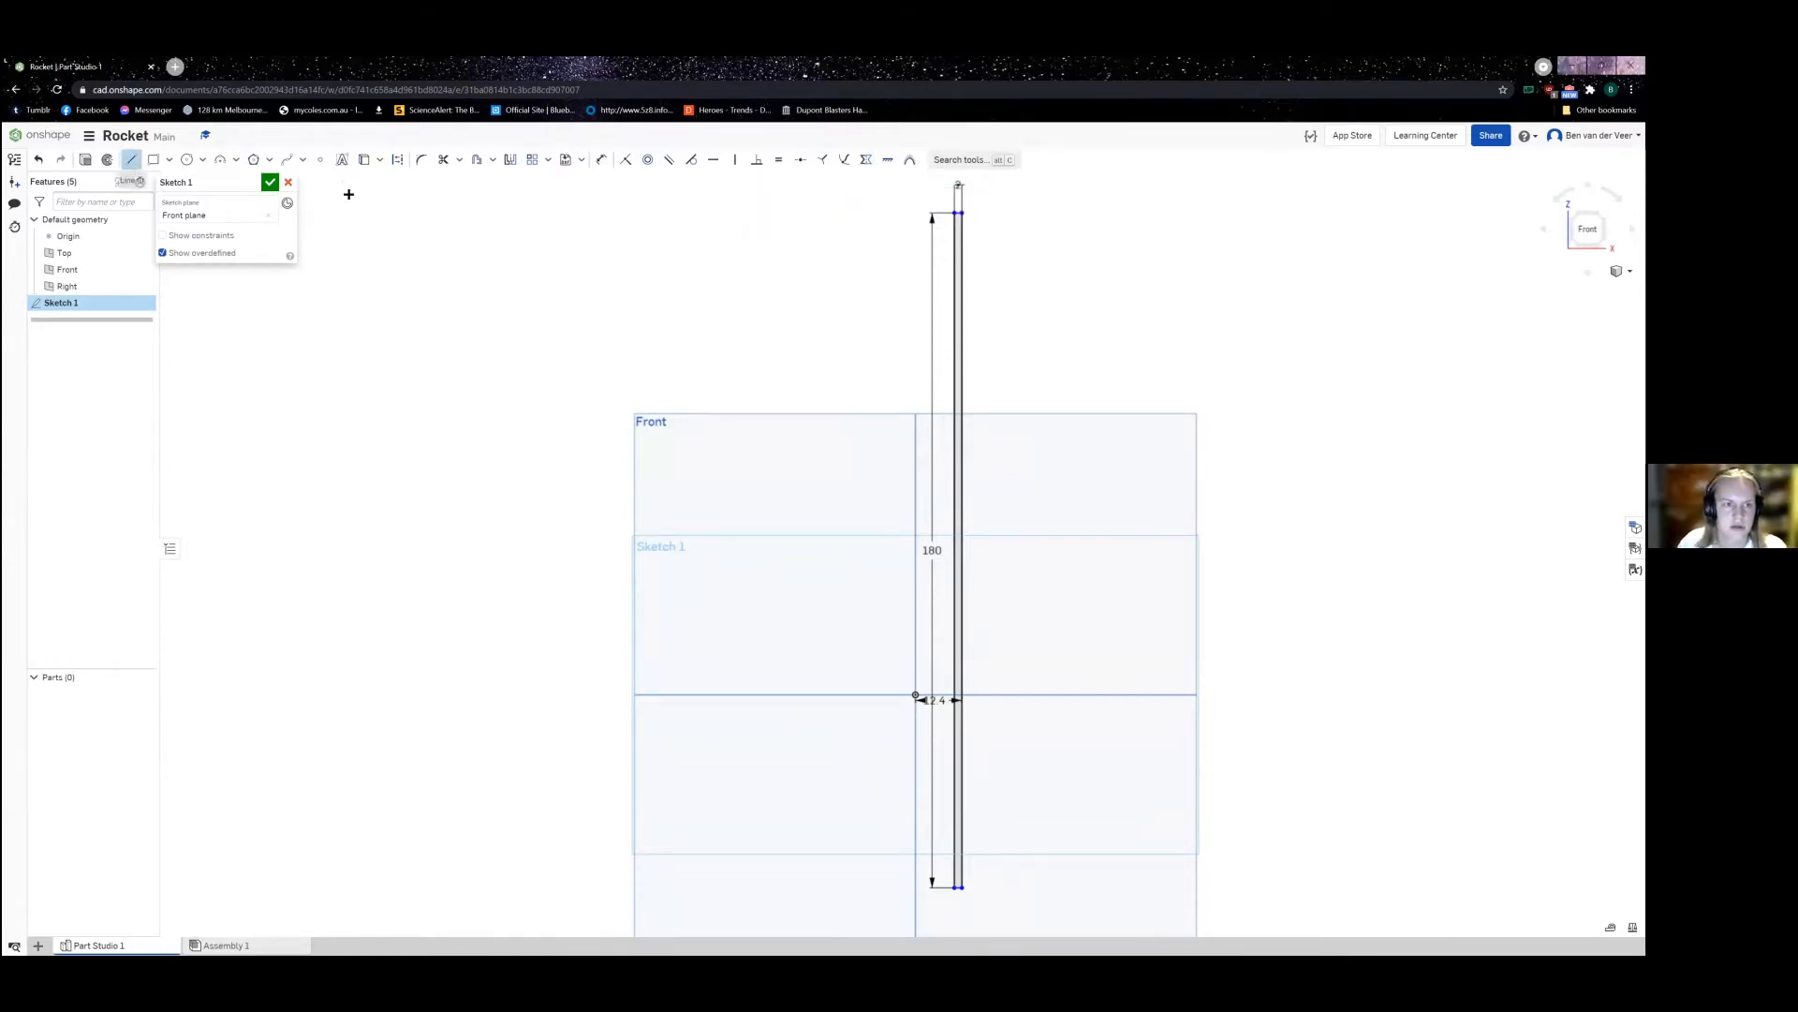
left_click(397, 160)
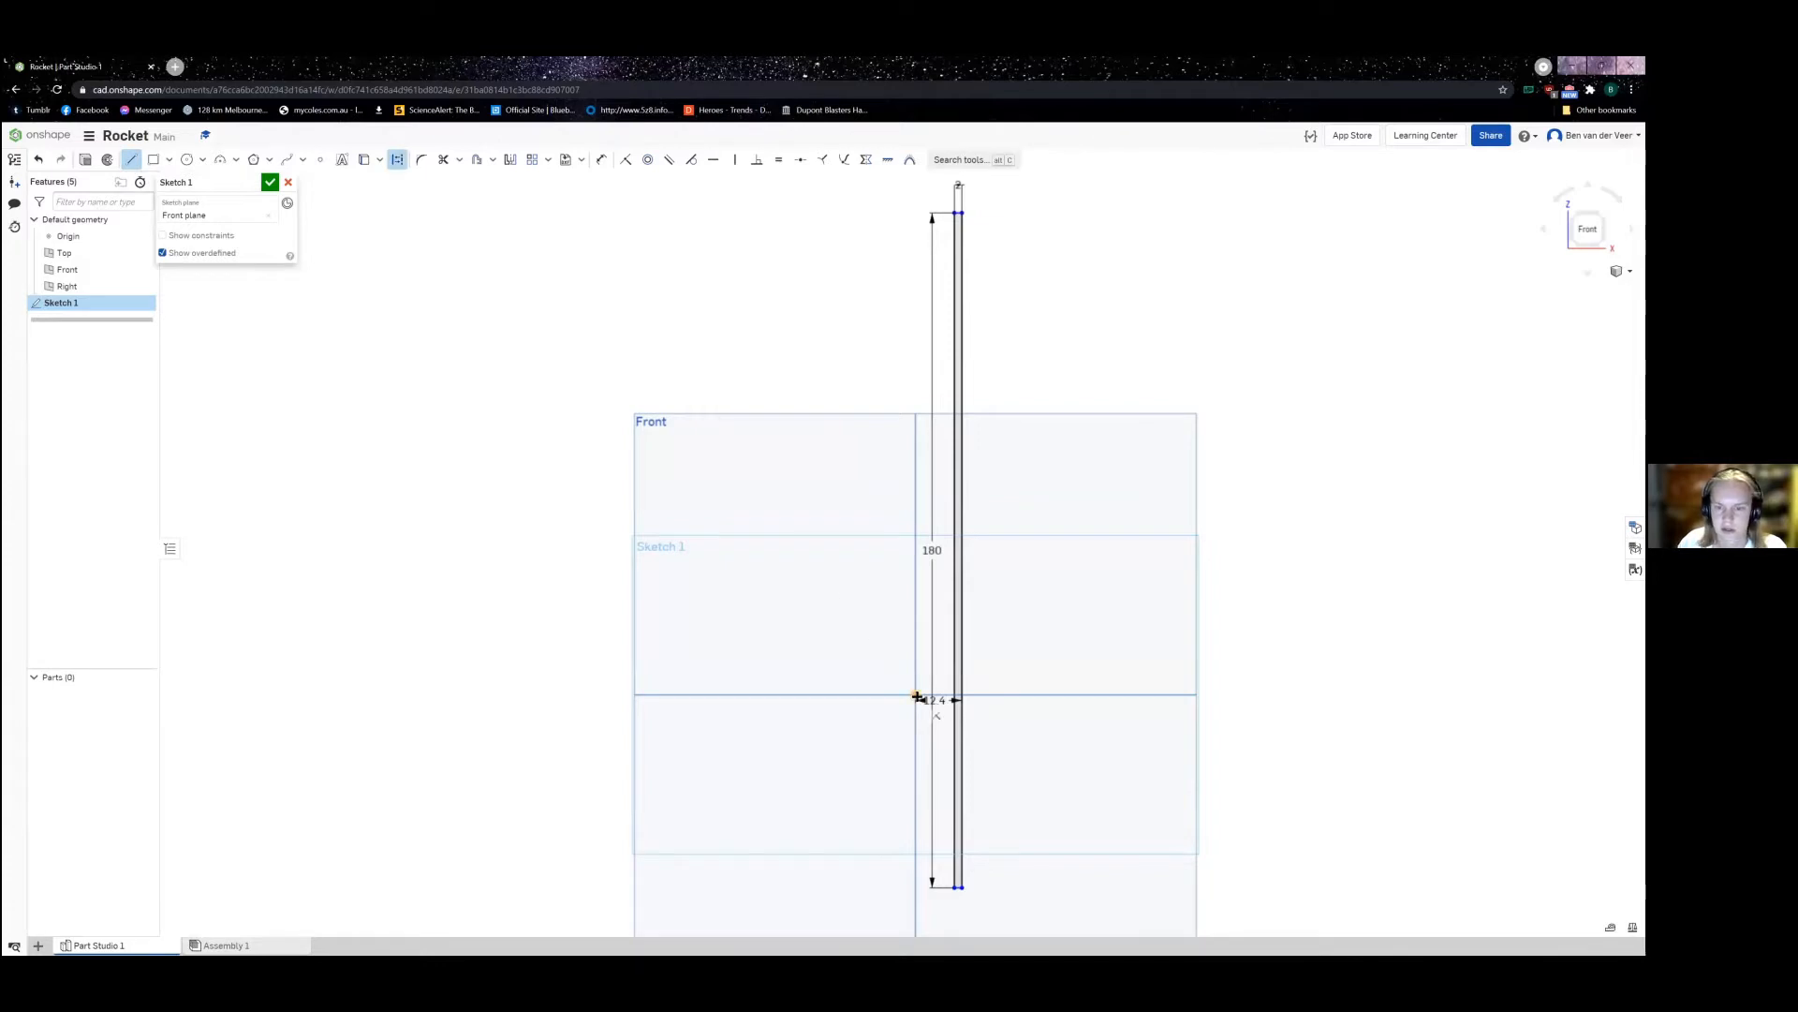
left_click(1073, 694)
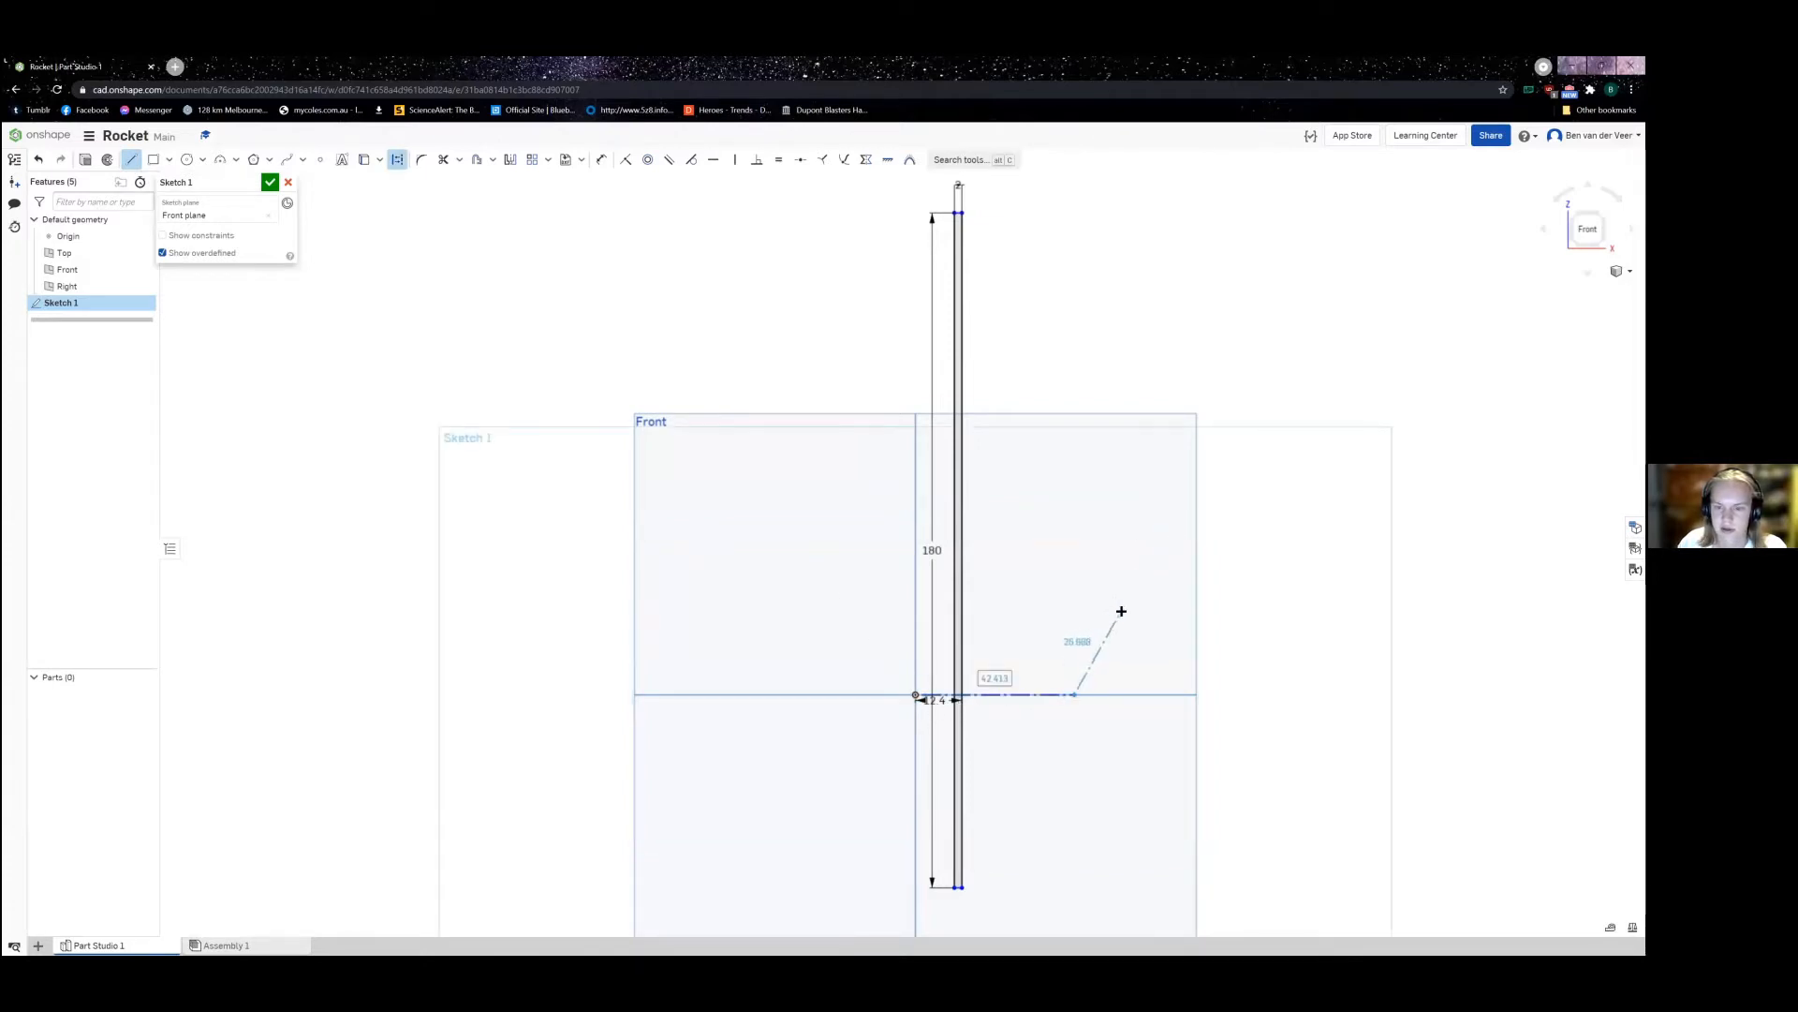
key("Escape")
Step: Make the rectangle's upper and lower ends symmetric about the horizontal construction line and finish the sketch
left_click(866, 159)
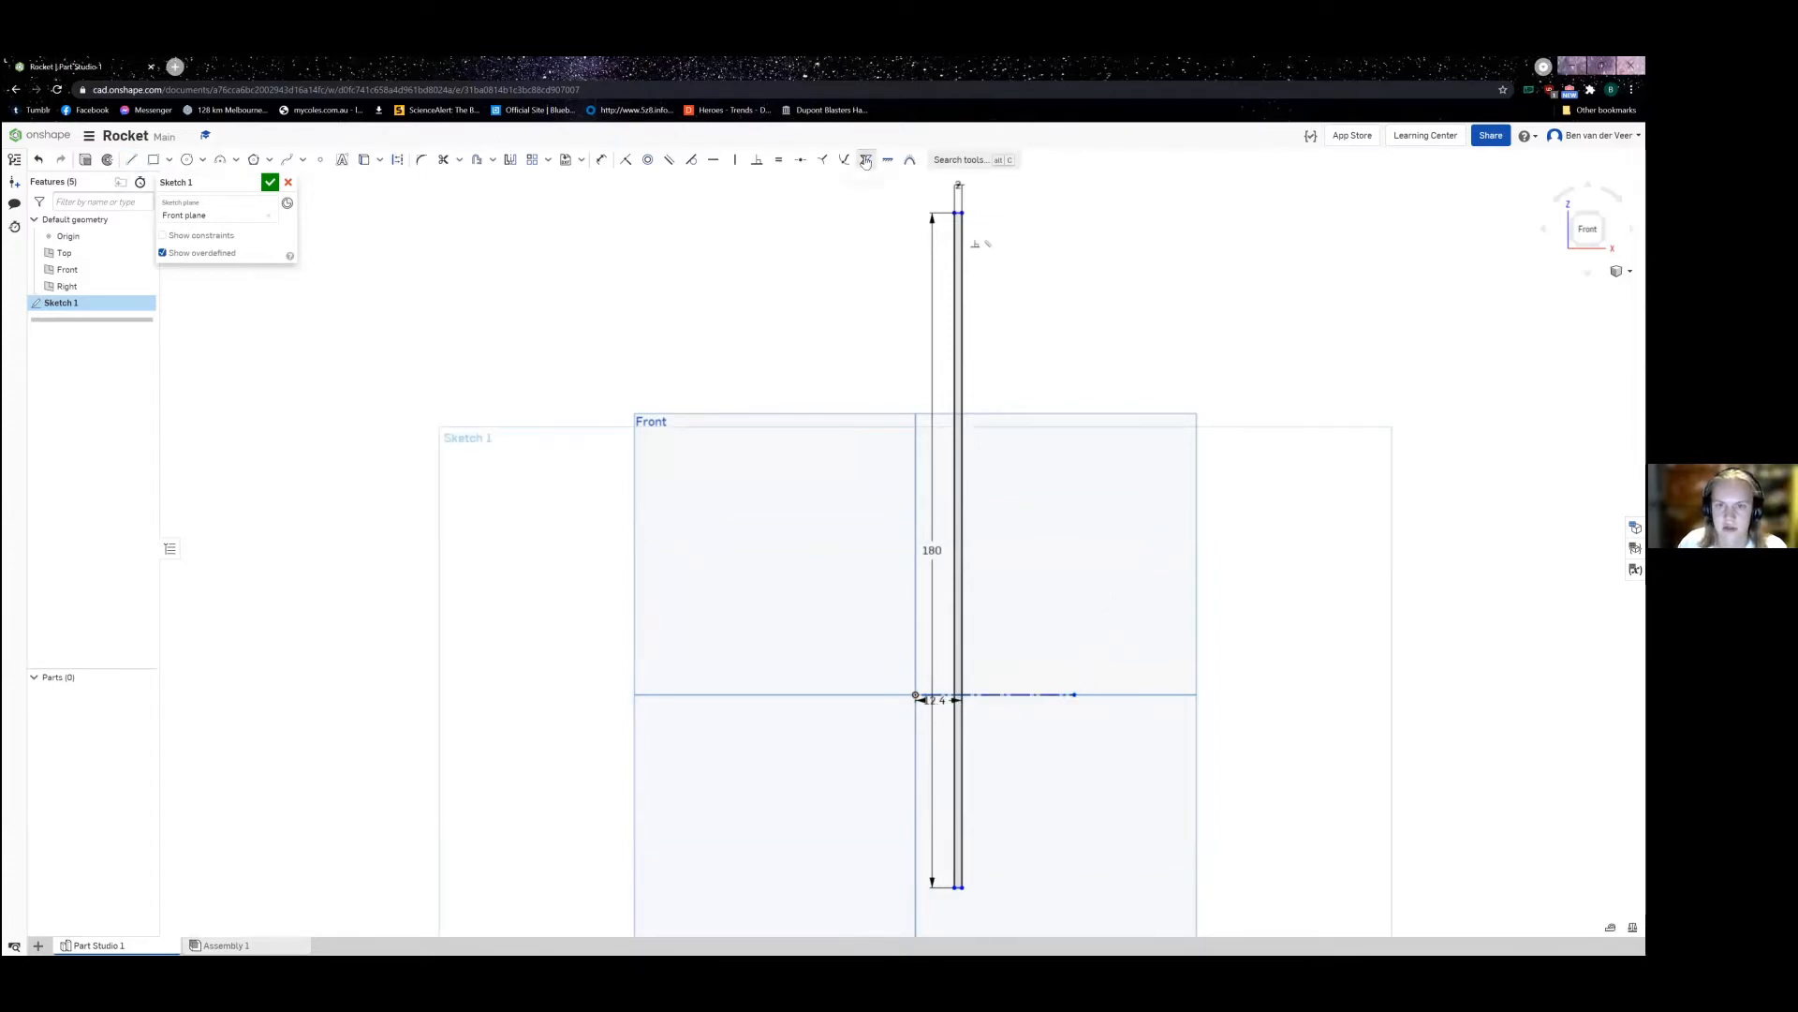
left_click(1024, 694)
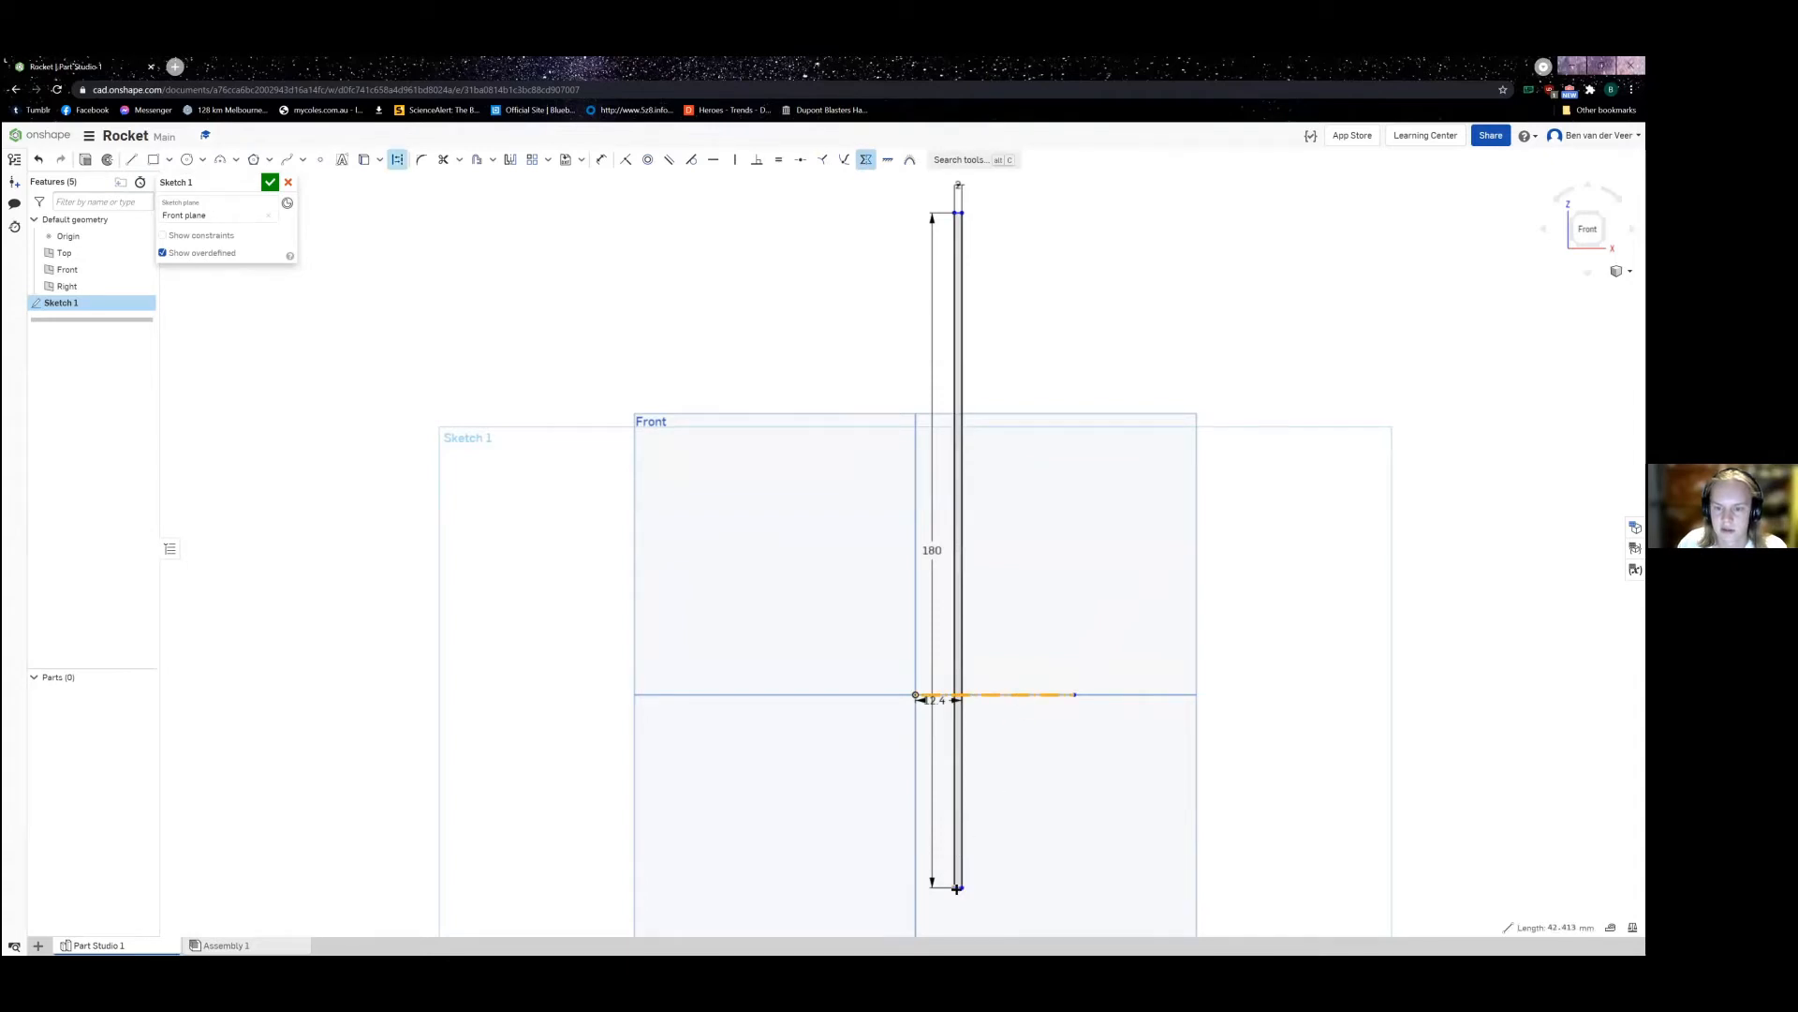
scroll(957, 886, "up", 3)
scroll(959, 855, "down", 5)
scroll(1012, 478, "up", 3)
scroll(1020, 506, "up", 3)
scroll(1122, 637, "down", 5)
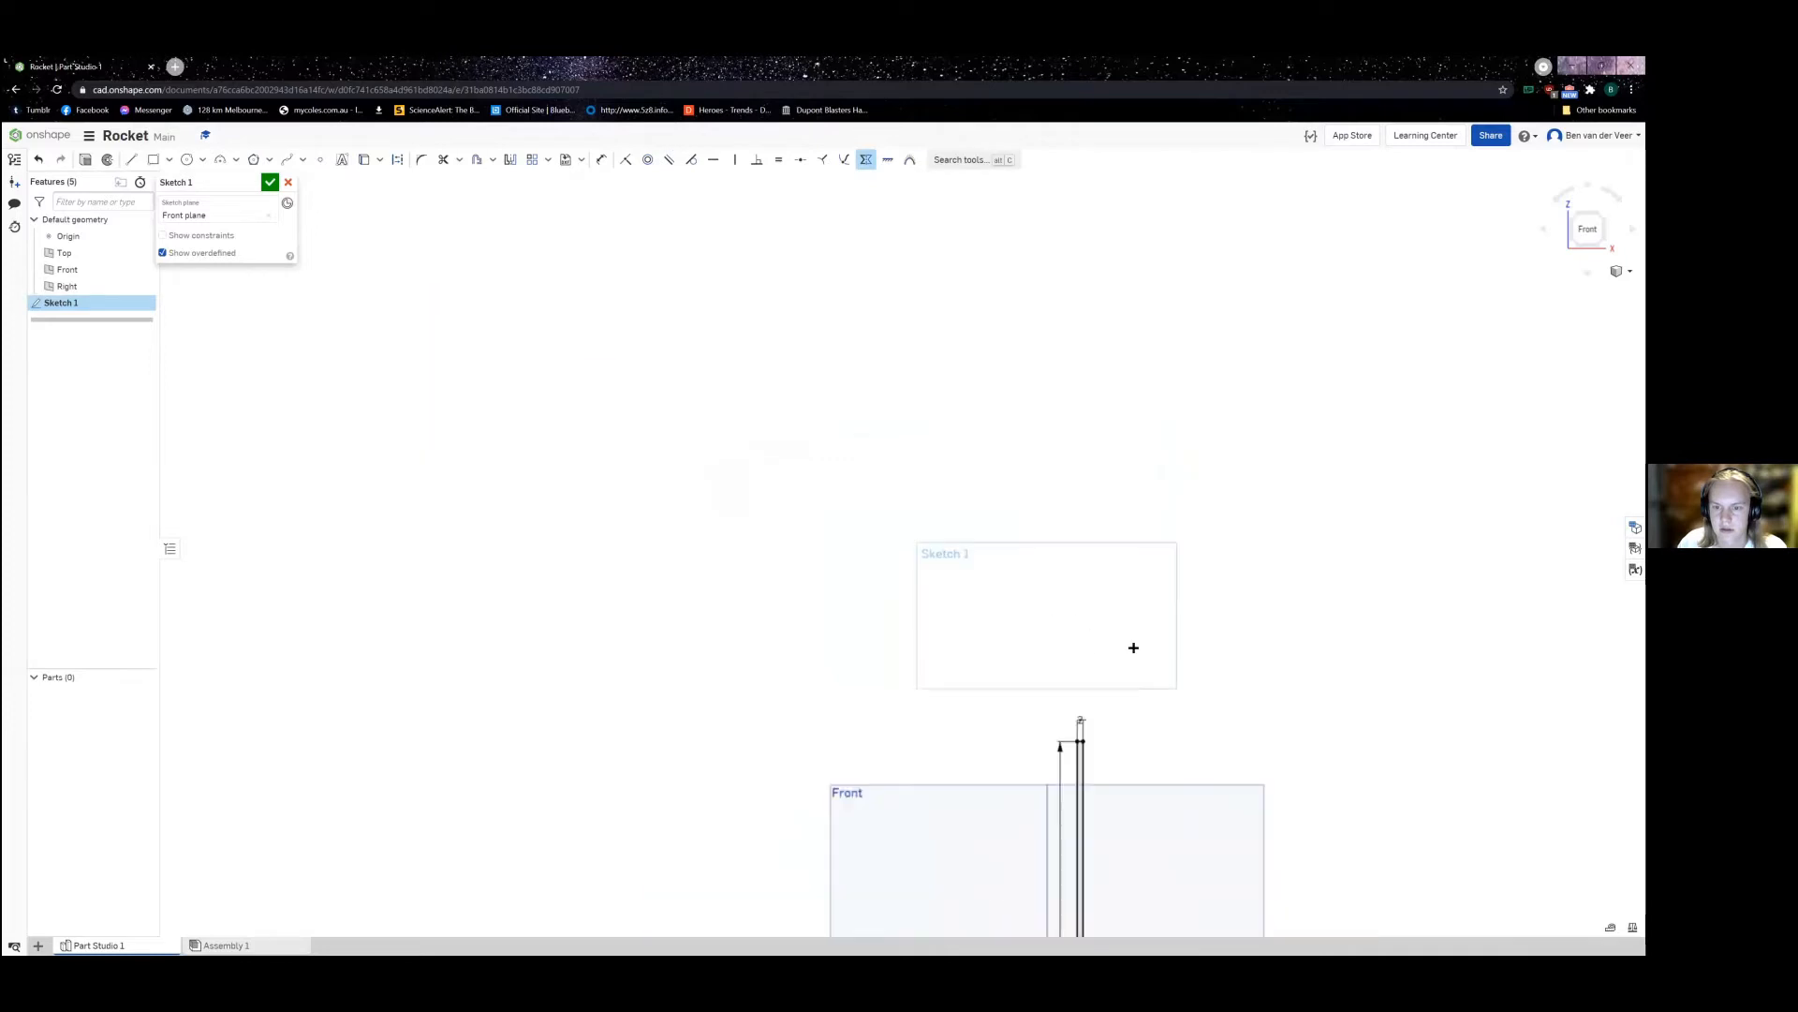
middle_click_drag(1130, 653, 1059, 384)
scroll(1024, 683, "up", 3)
scroll(1094, 703, "down", 3)
middle_click_drag(1096, 704, 1082, 515)
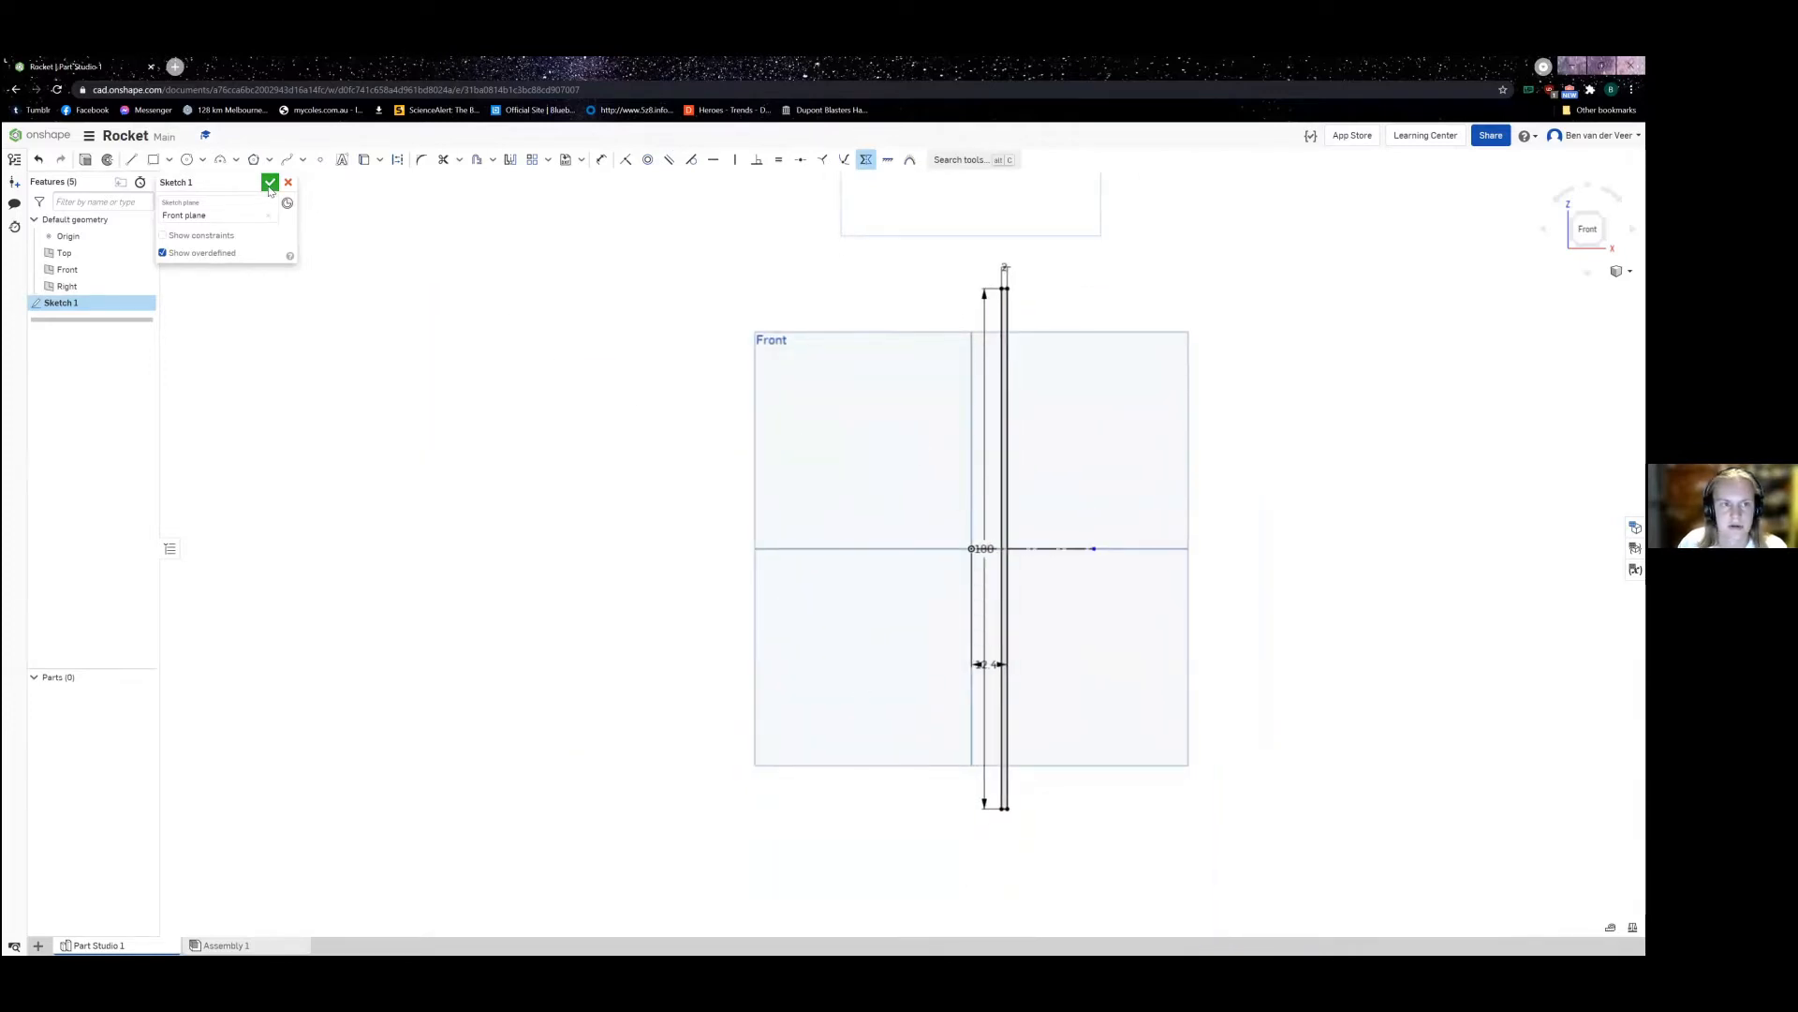
left_click(270, 183)
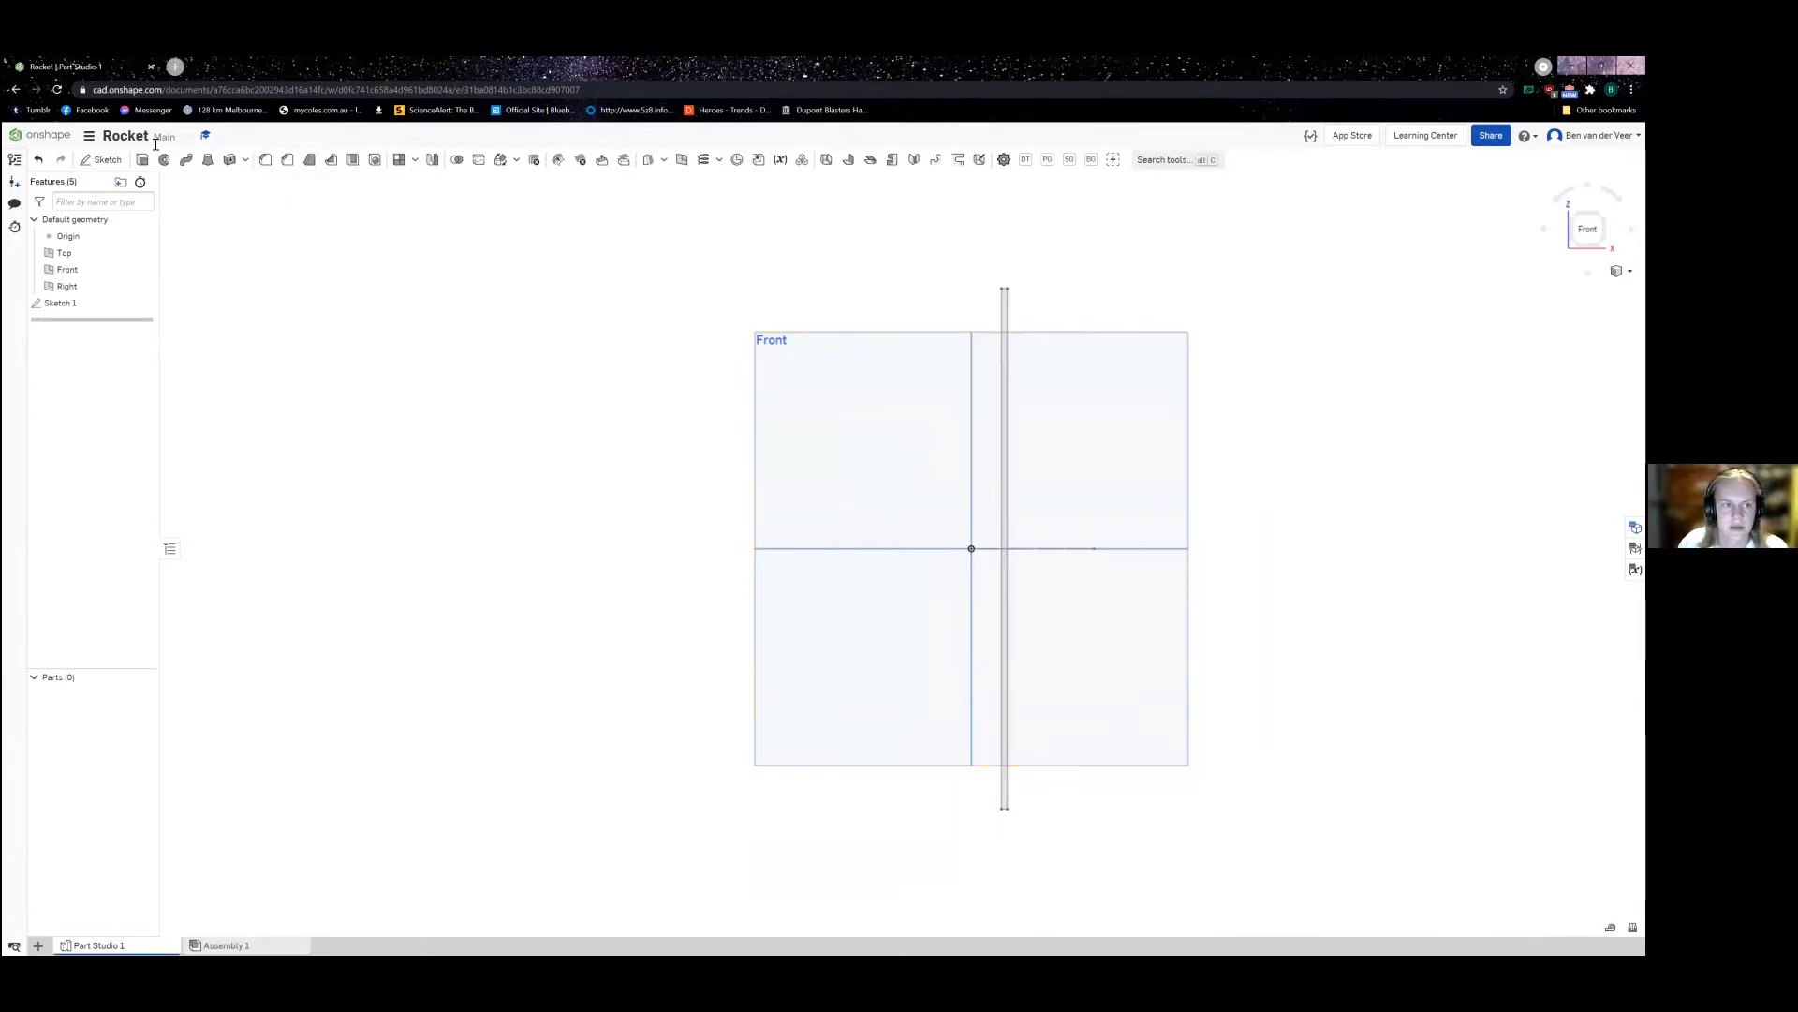
Step: Reopen the tube sketch and draw a vertical construction line about 220 mm long upward from the origin
double_click(85, 303)
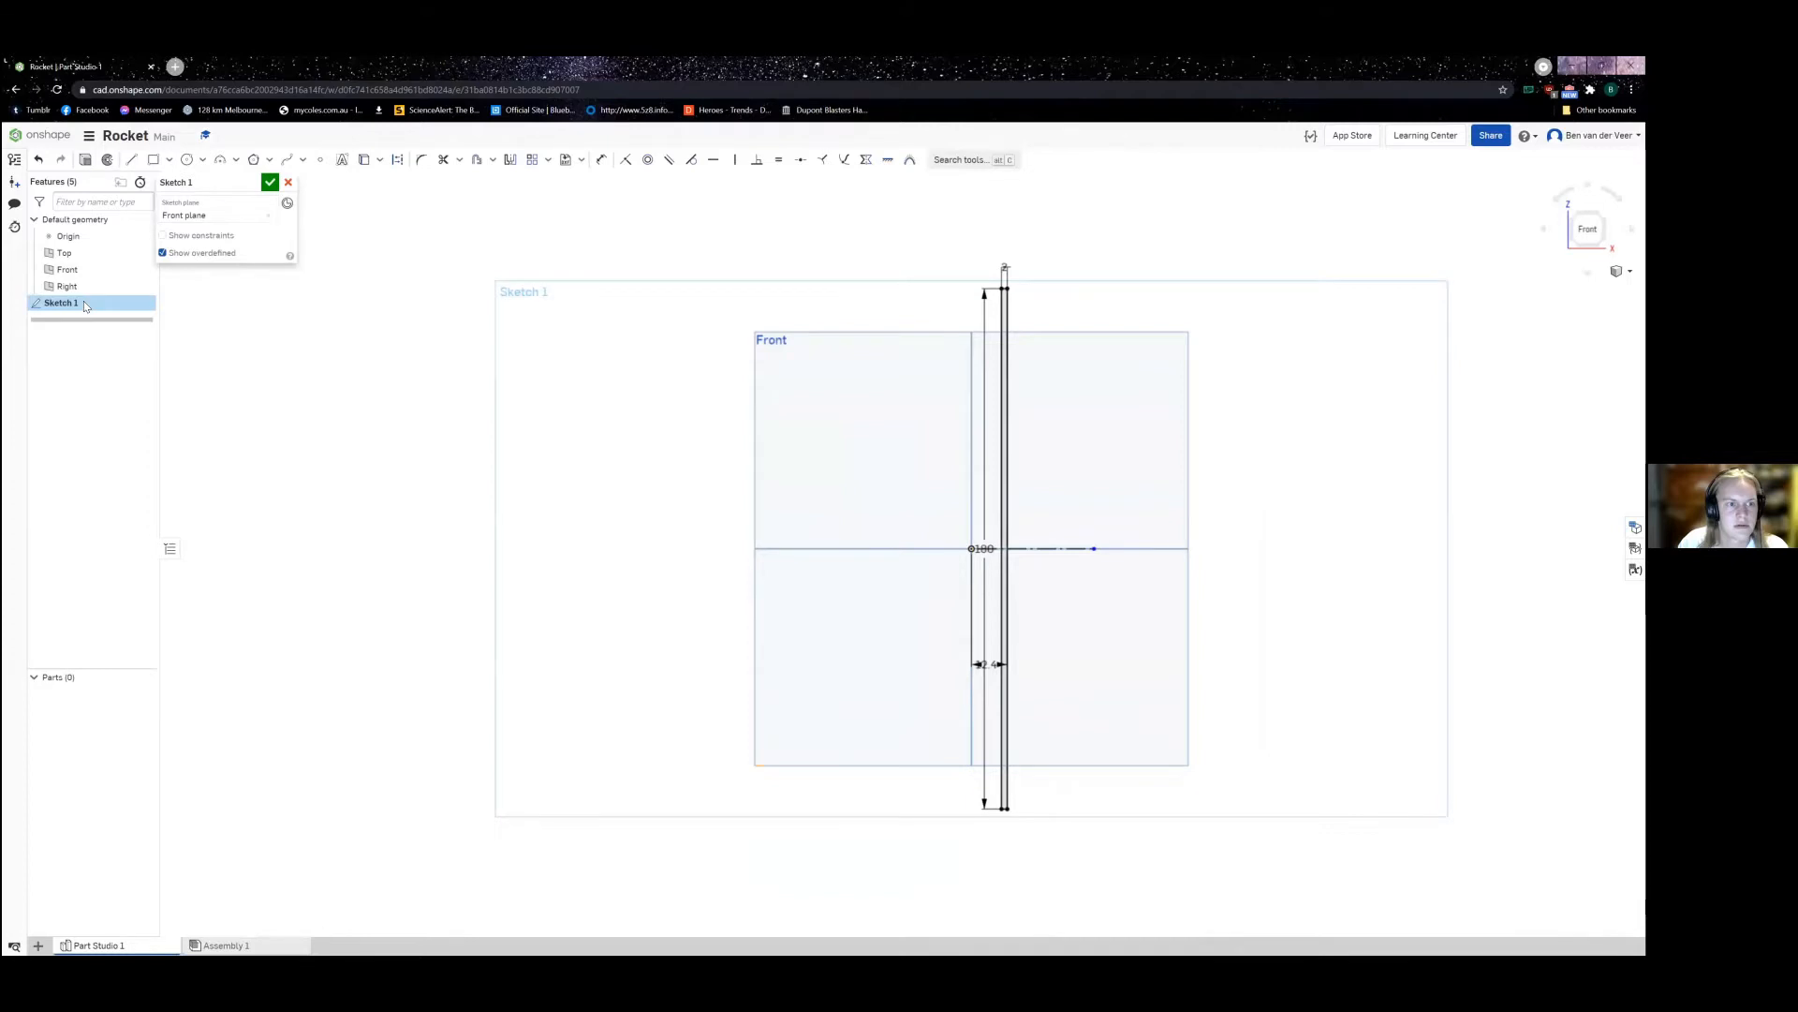
key("l")
key("q")
left_click(972, 548)
scroll(995, 240, "down", 5)
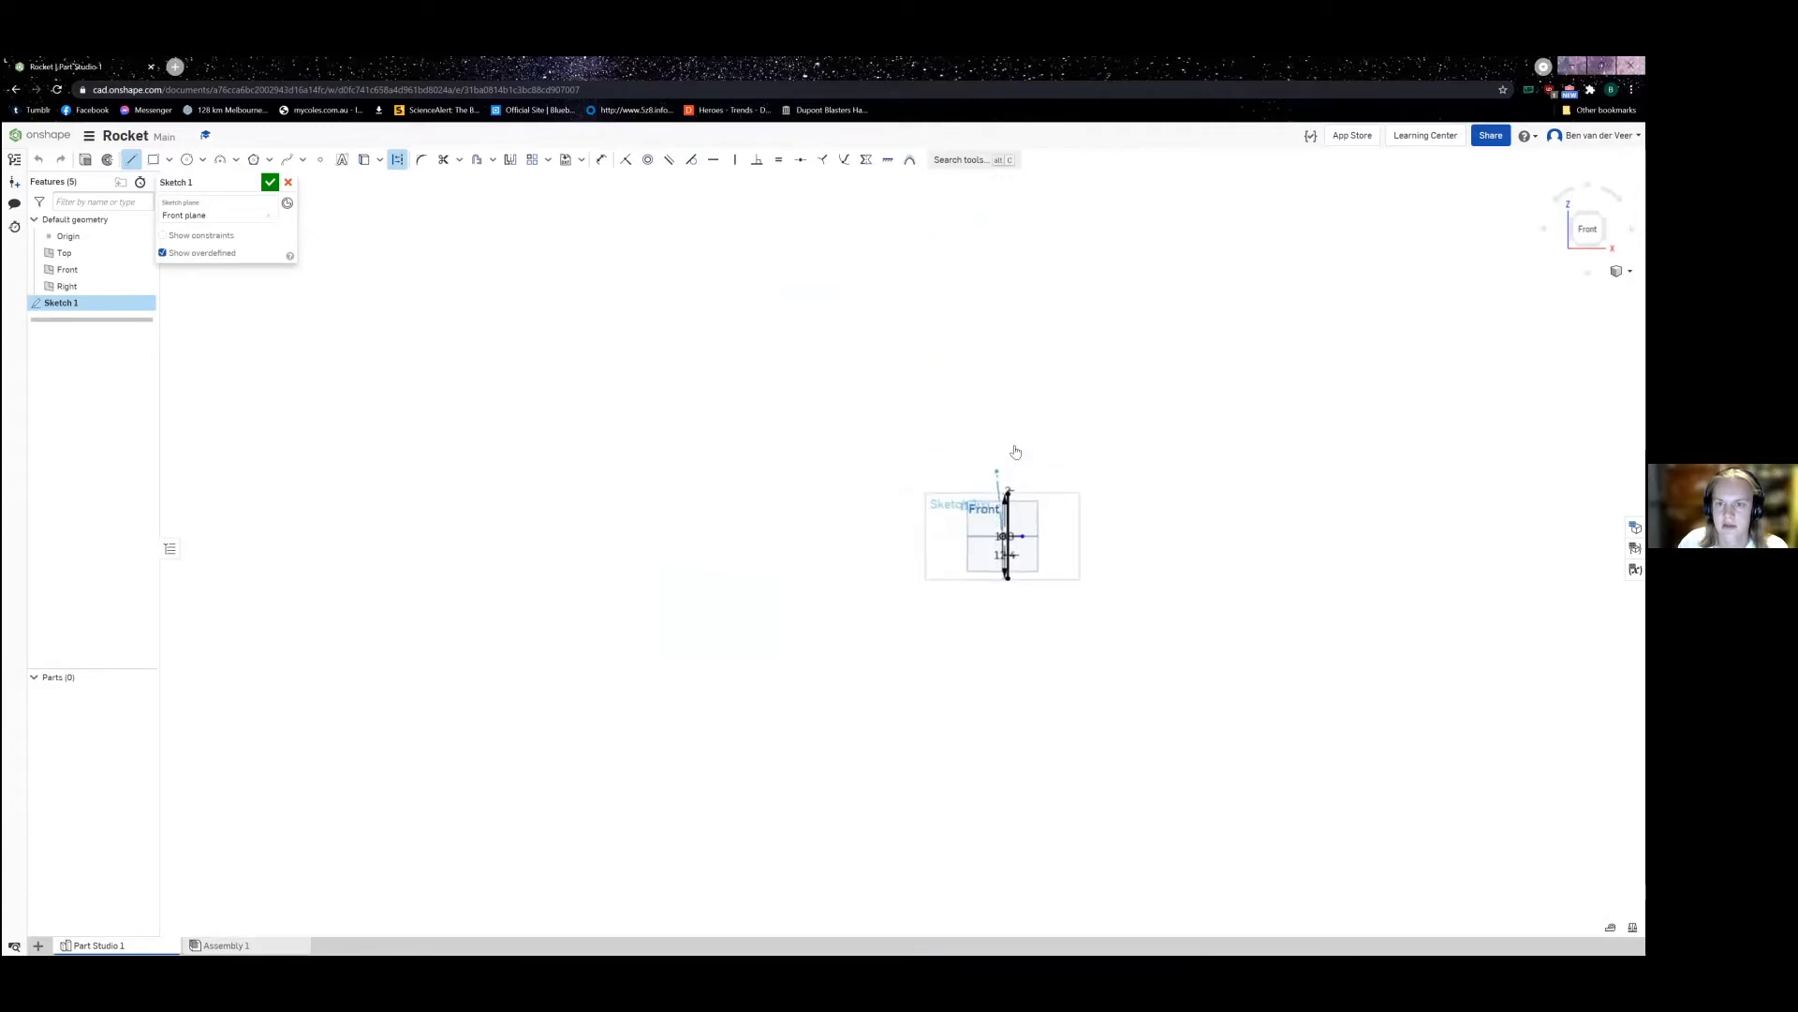
scroll(991, 450, "up", 4)
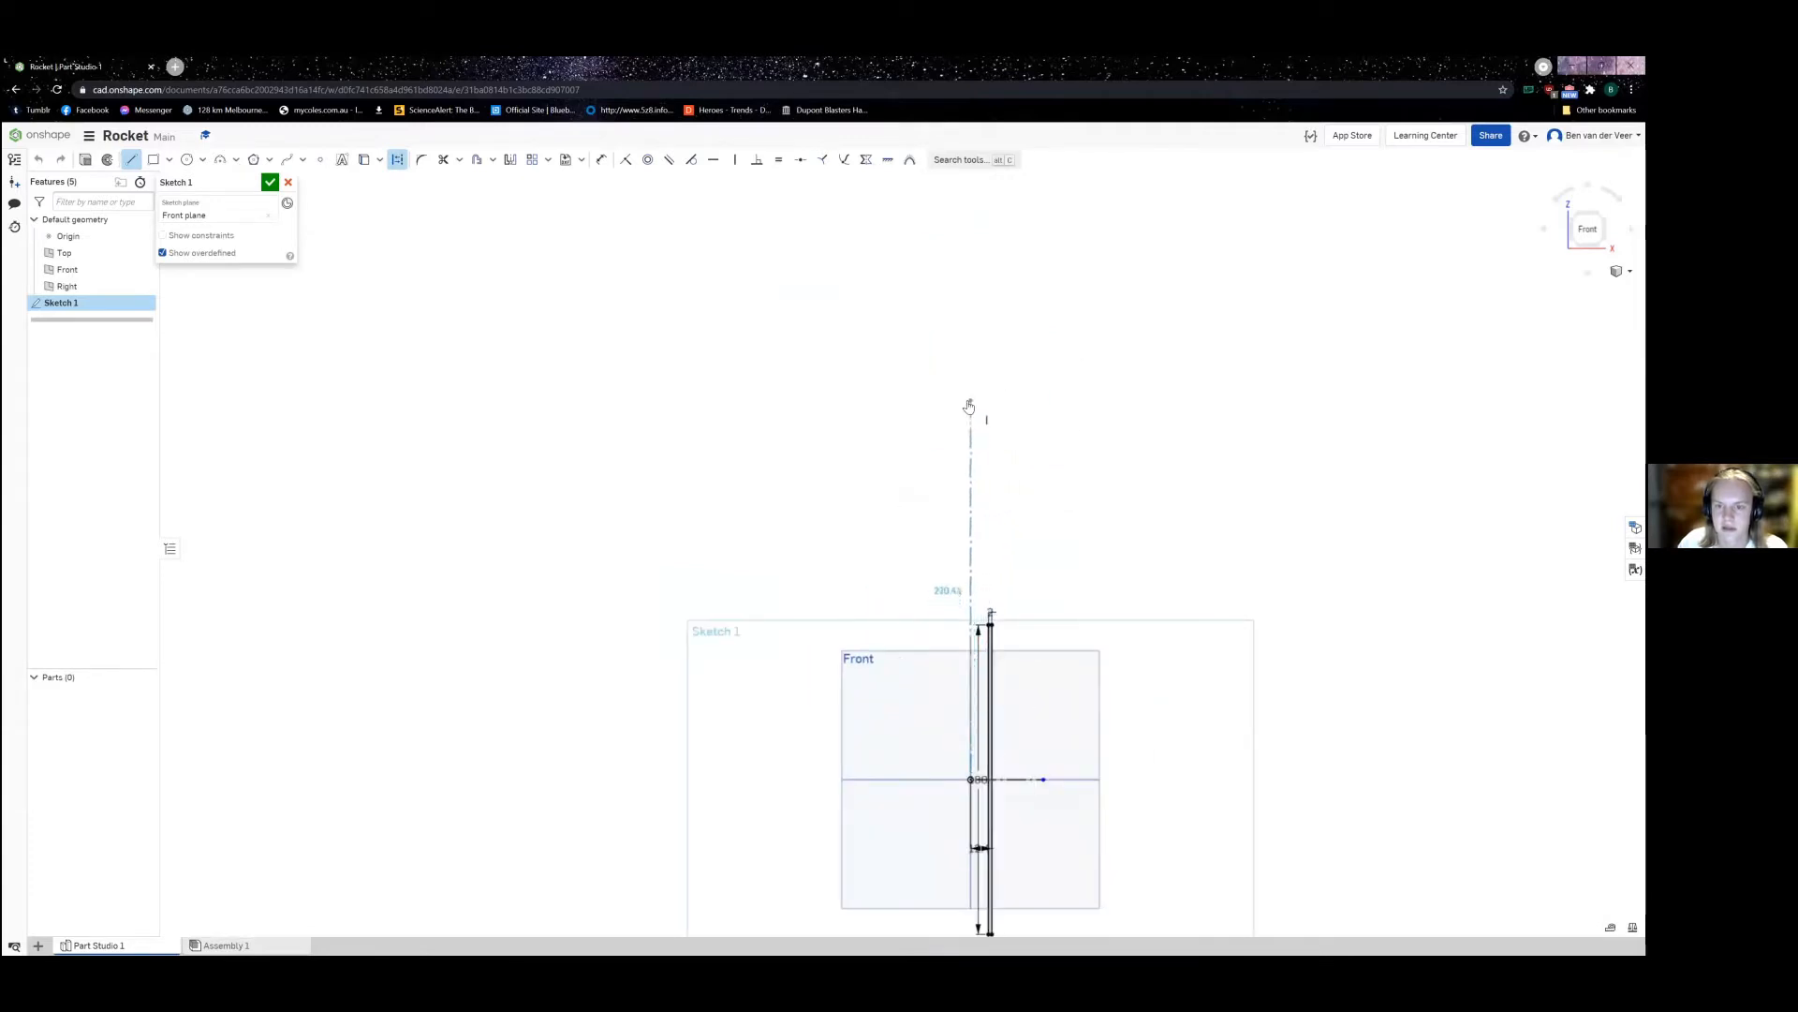
left_click(972, 401)
key("Escape")
scroll(824, 412, "up", 3)
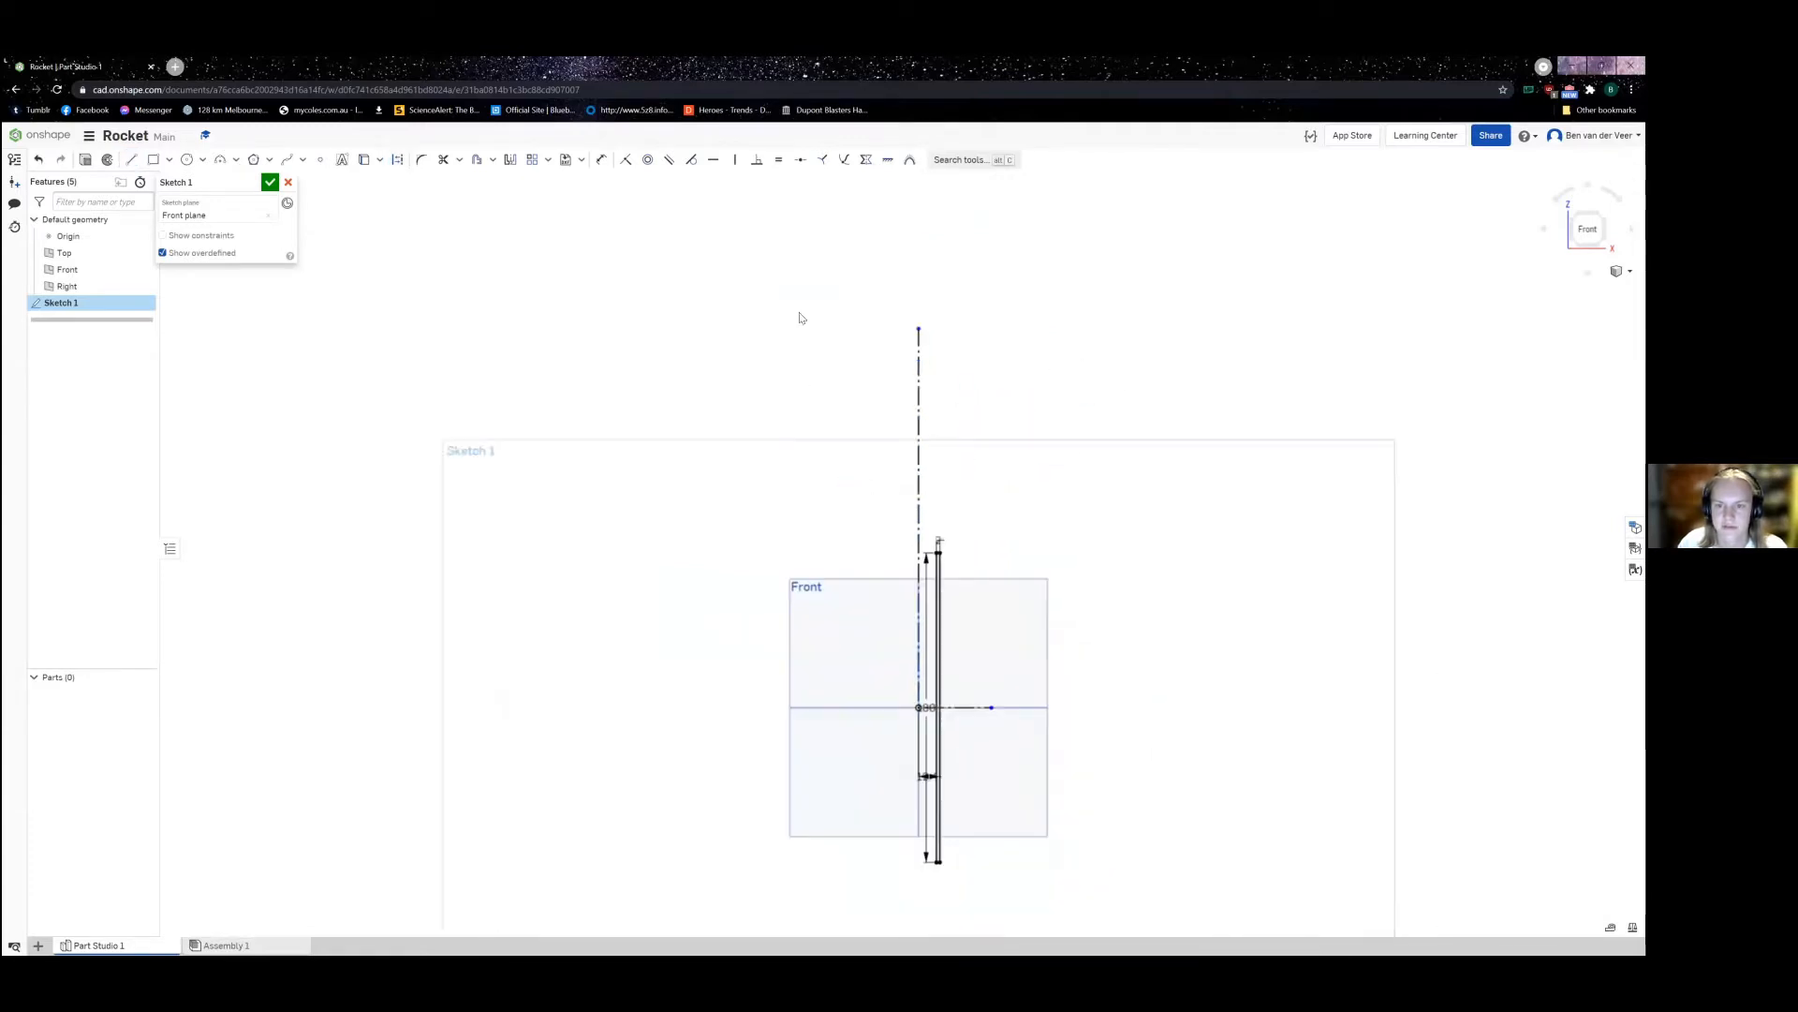
Step: Revolve the rectangle as a new solid through a full turn around the vertical construction line to form the body tube
left_click(108, 159)
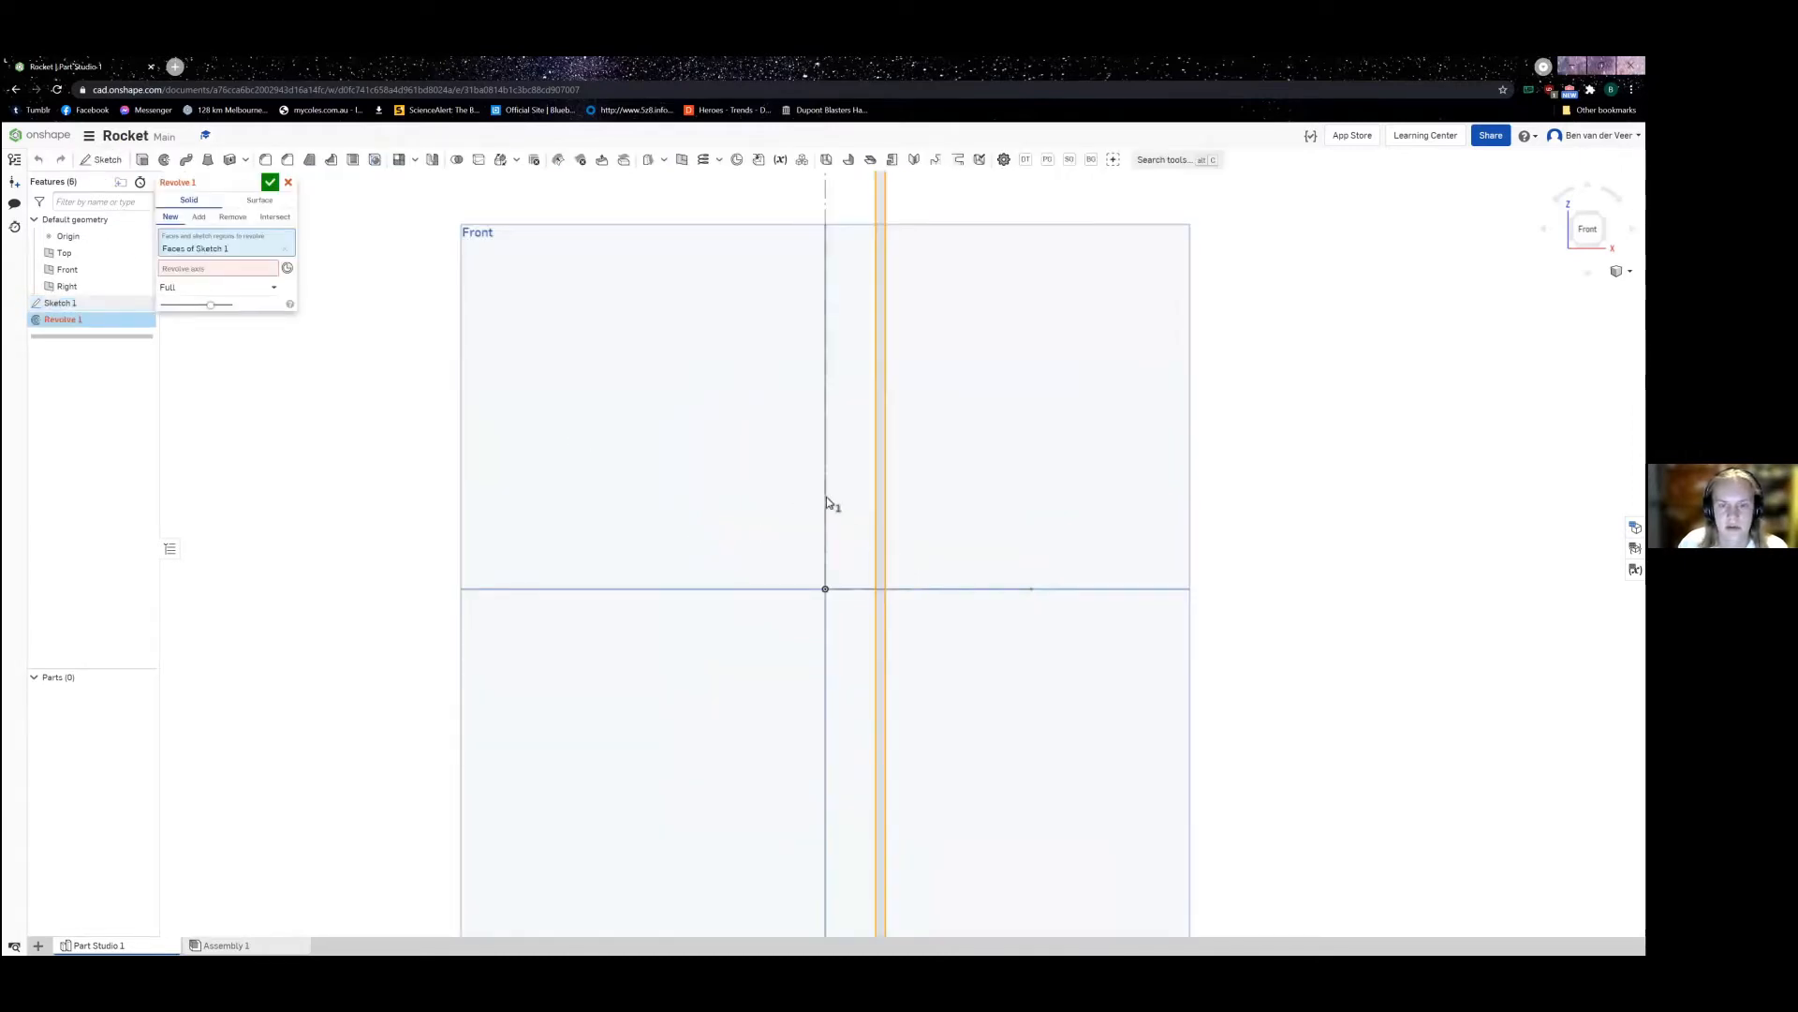
left_click(220, 269)
left_click(827, 454)
scroll(952, 453, "down", 4)
right_click_drag(948, 461, 1049, 524)
left_click(270, 181)
key("shift+1")
key("f")
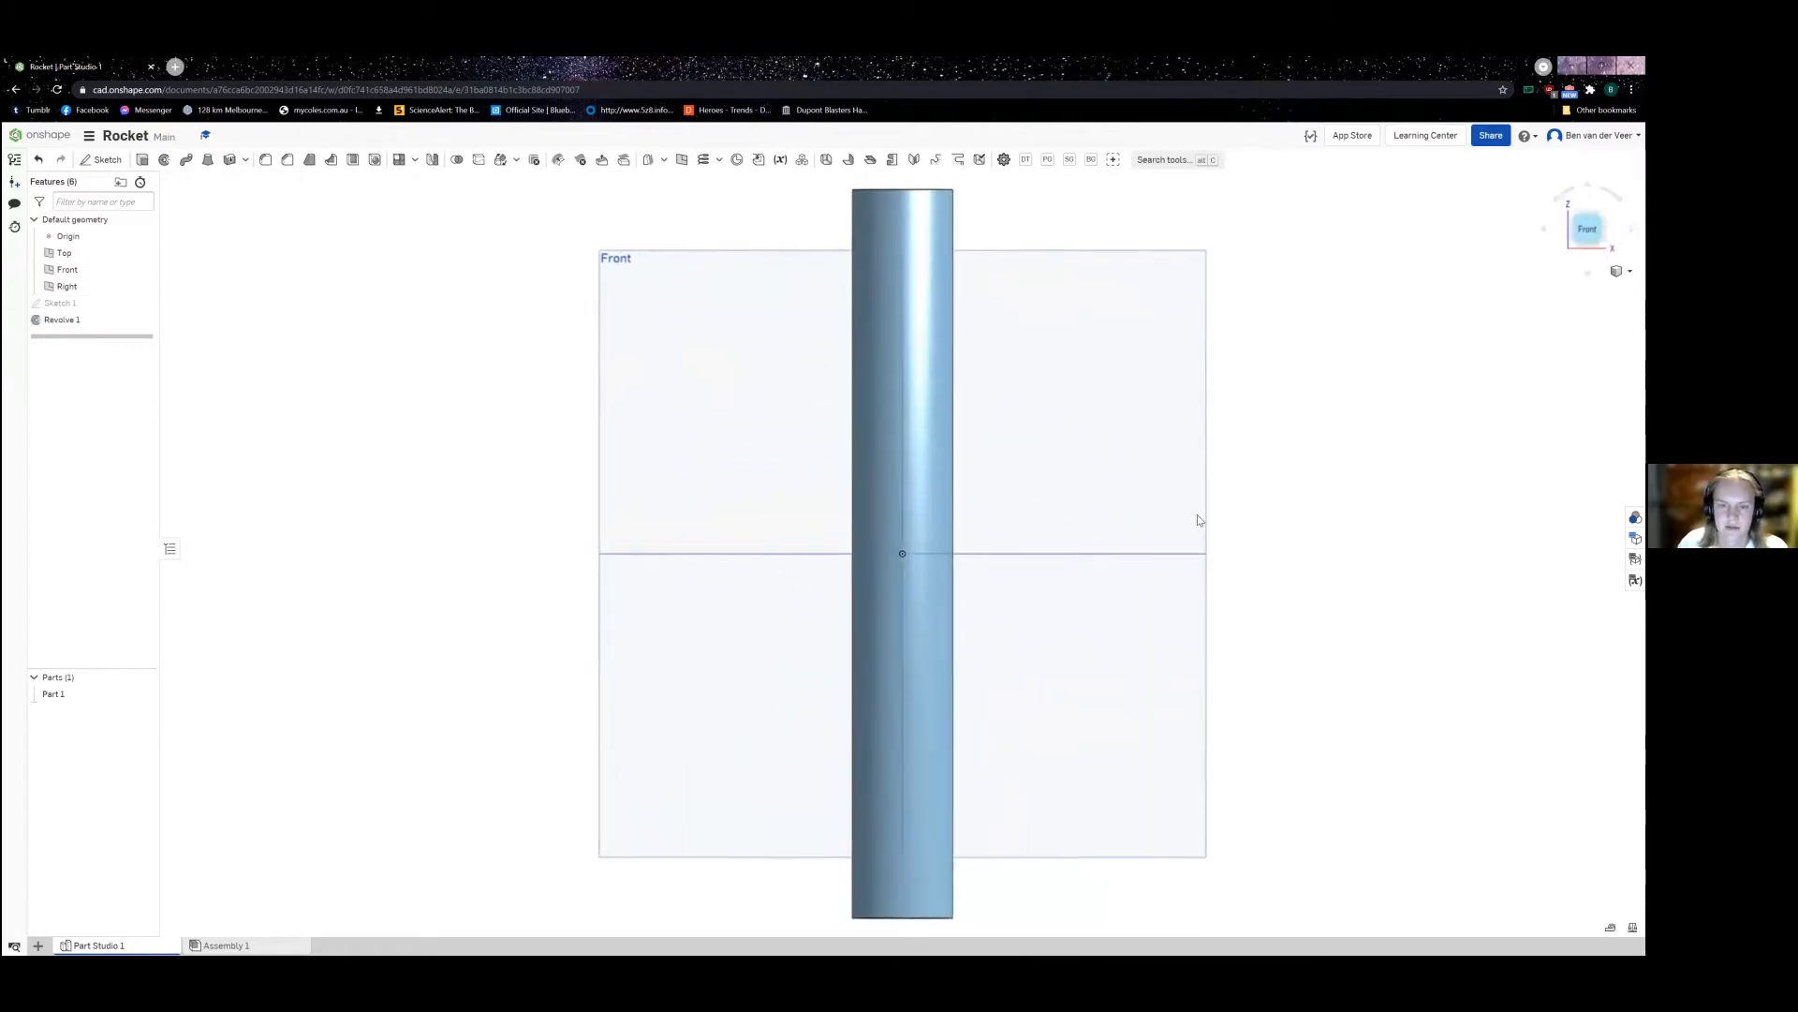
Step: View the body tube straight on from the front and start a new sketch
scroll(1124, 441, "down", 4)
right_click_drag(1111, 430, 1199, 430)
key("shift+1")
middle_click_drag(1075, 424, 1024, 507)
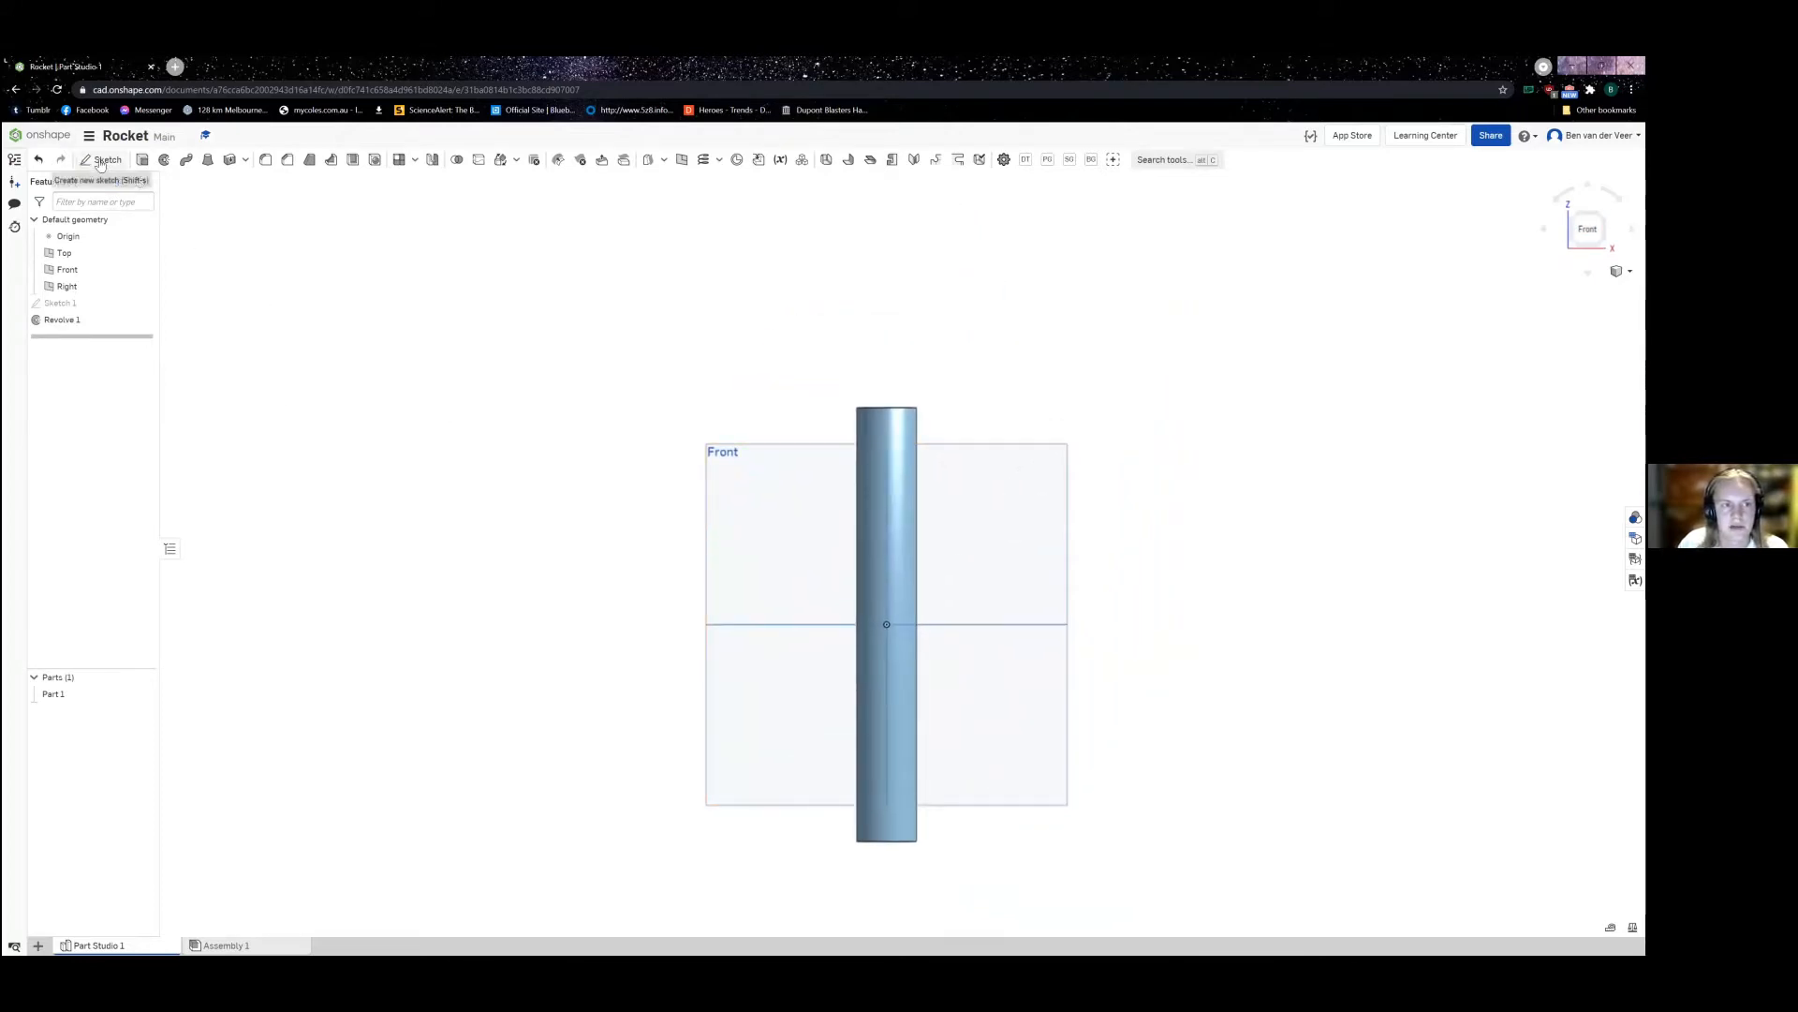
left_click(100, 161)
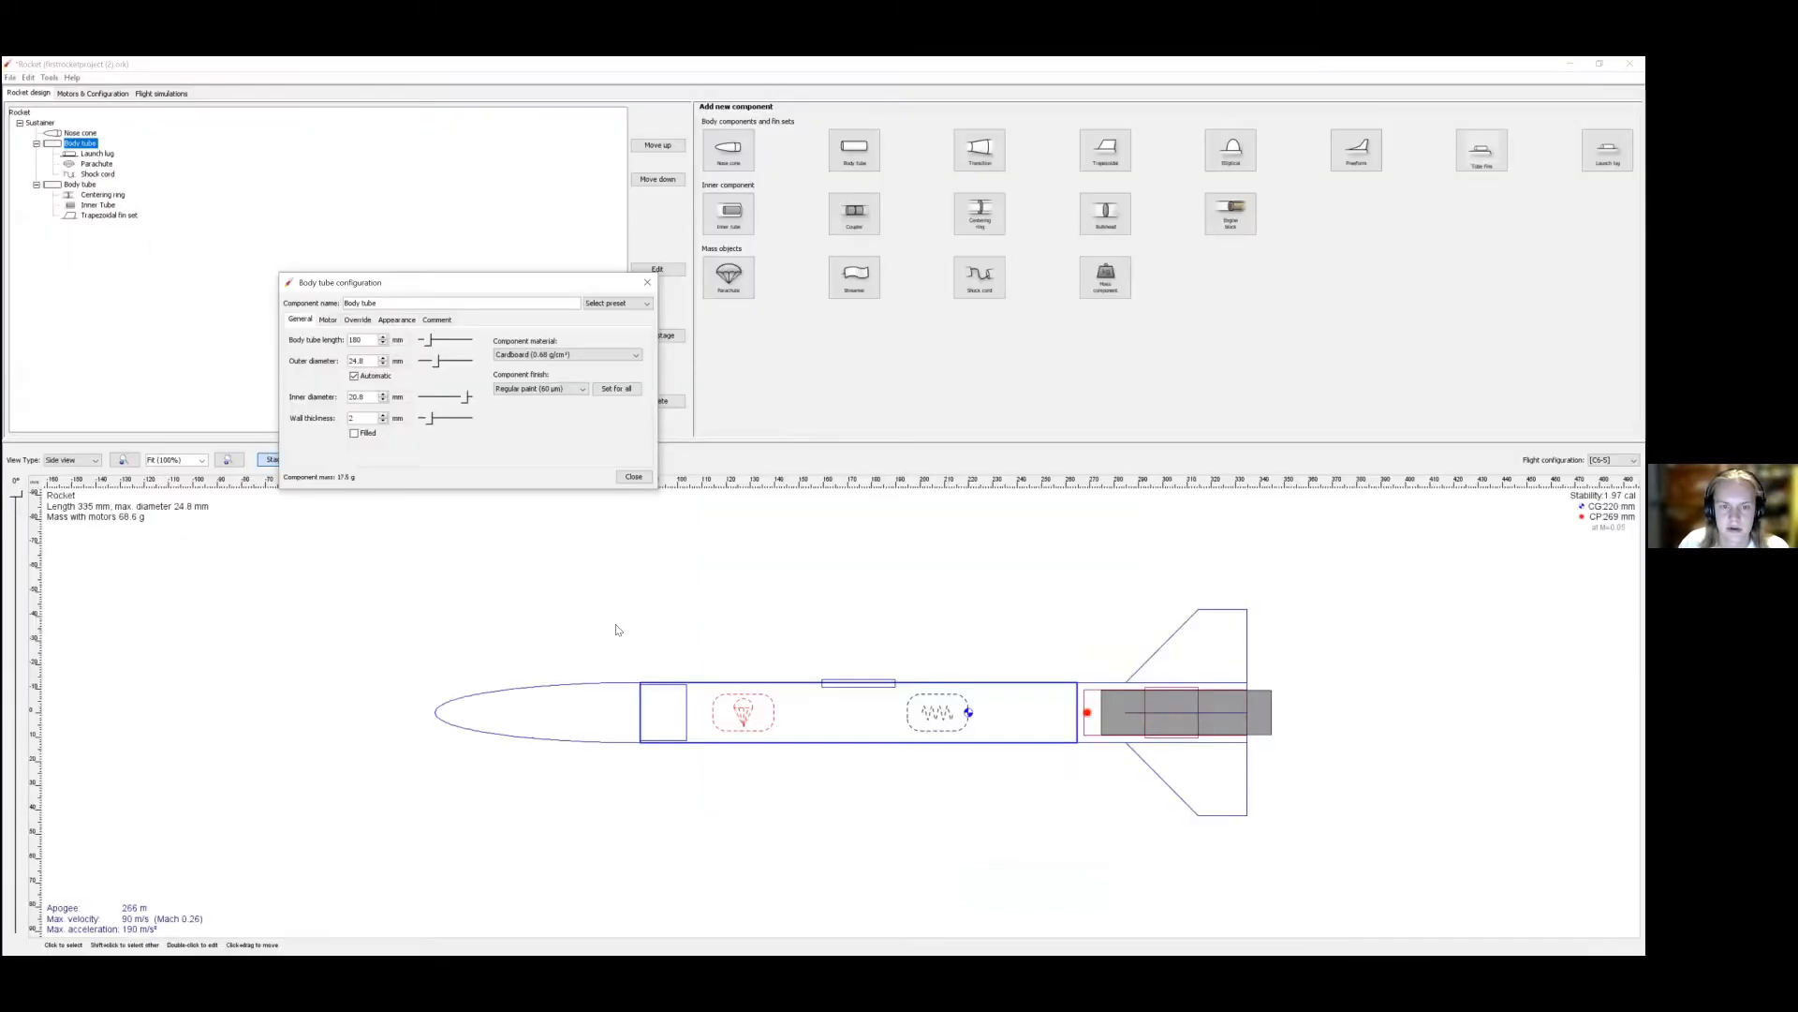
Step: Switch to OpenRocket, set the nose cone's length to 85 mm and reduce its wall thickness
key("Escape")
left_click(565, 715)
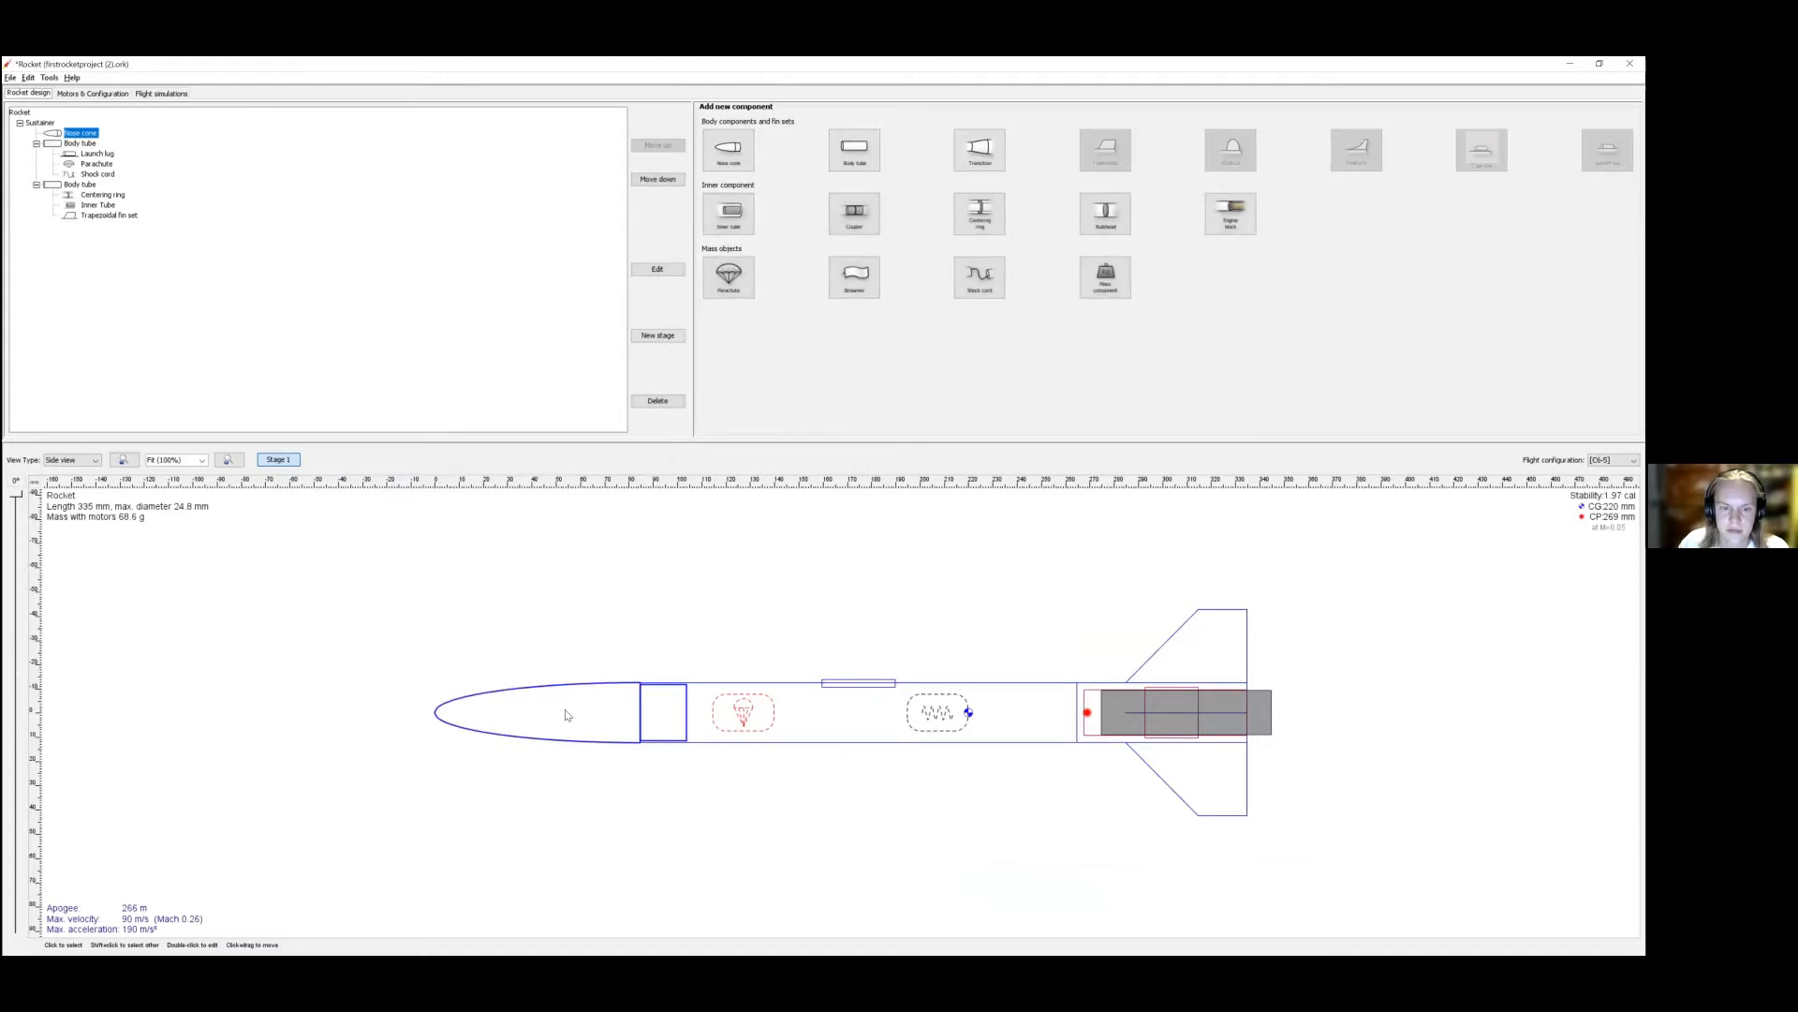
double_click(565, 715)
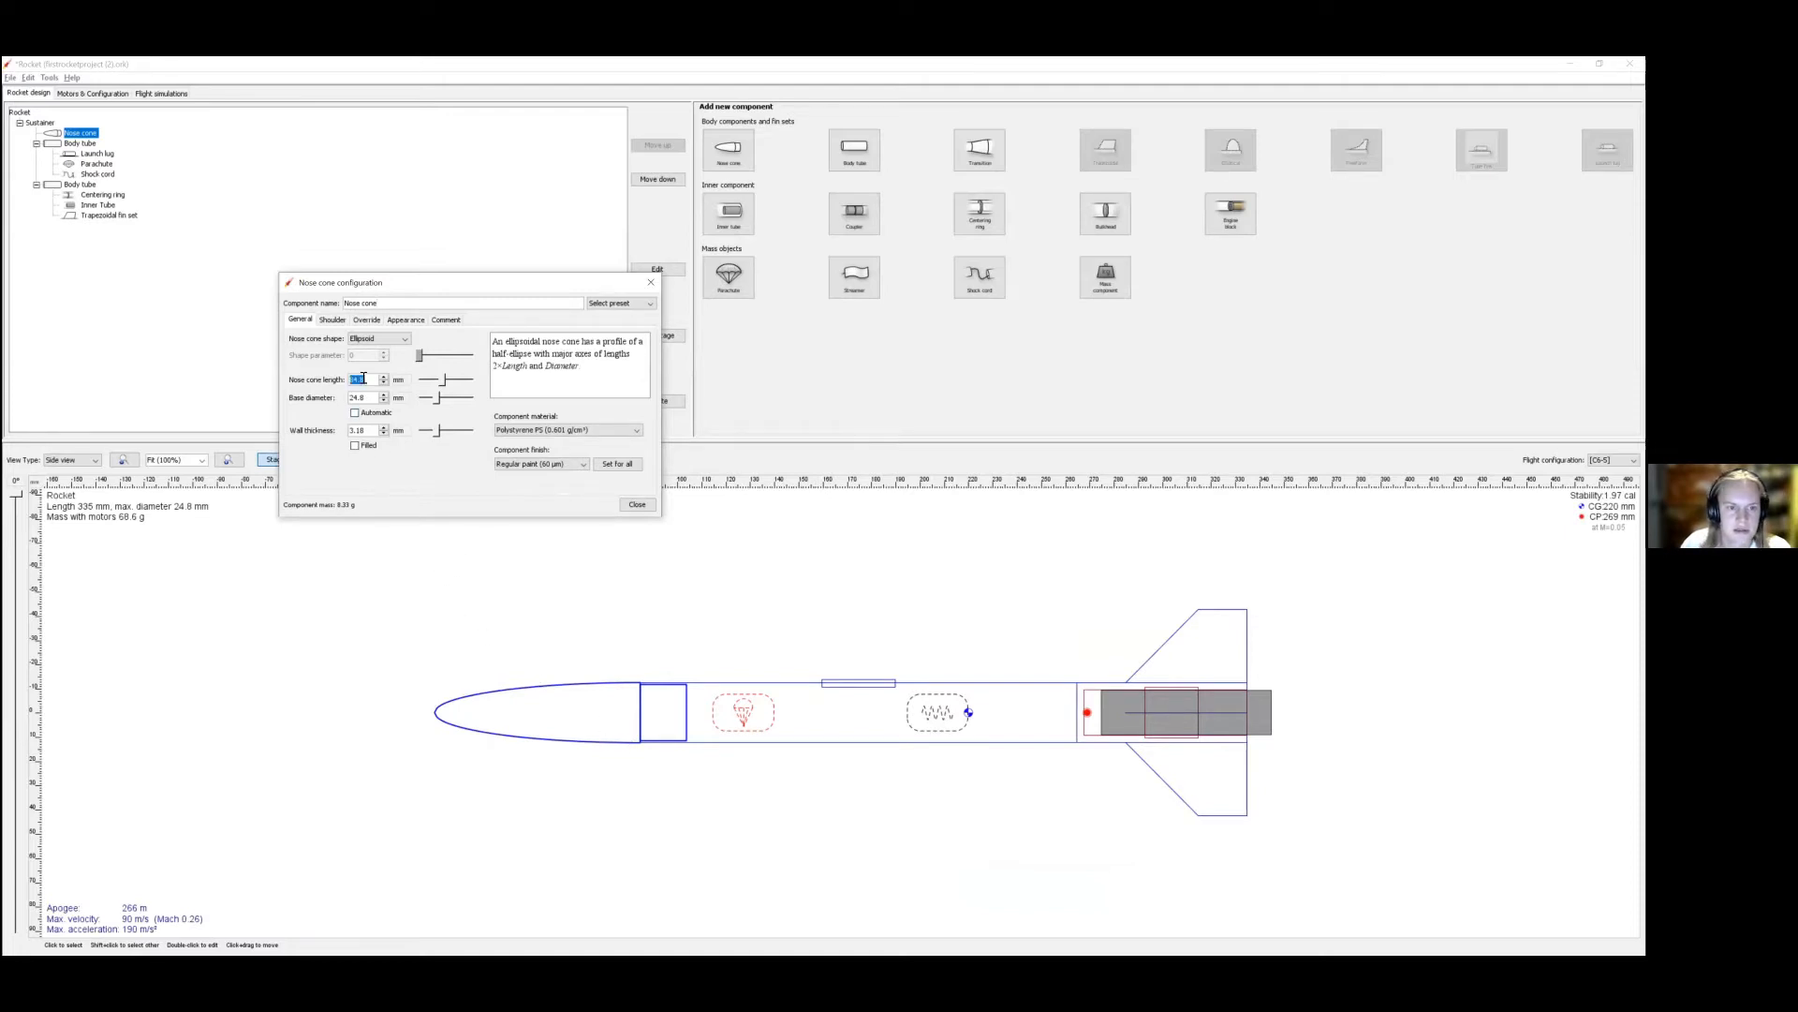
type("85")
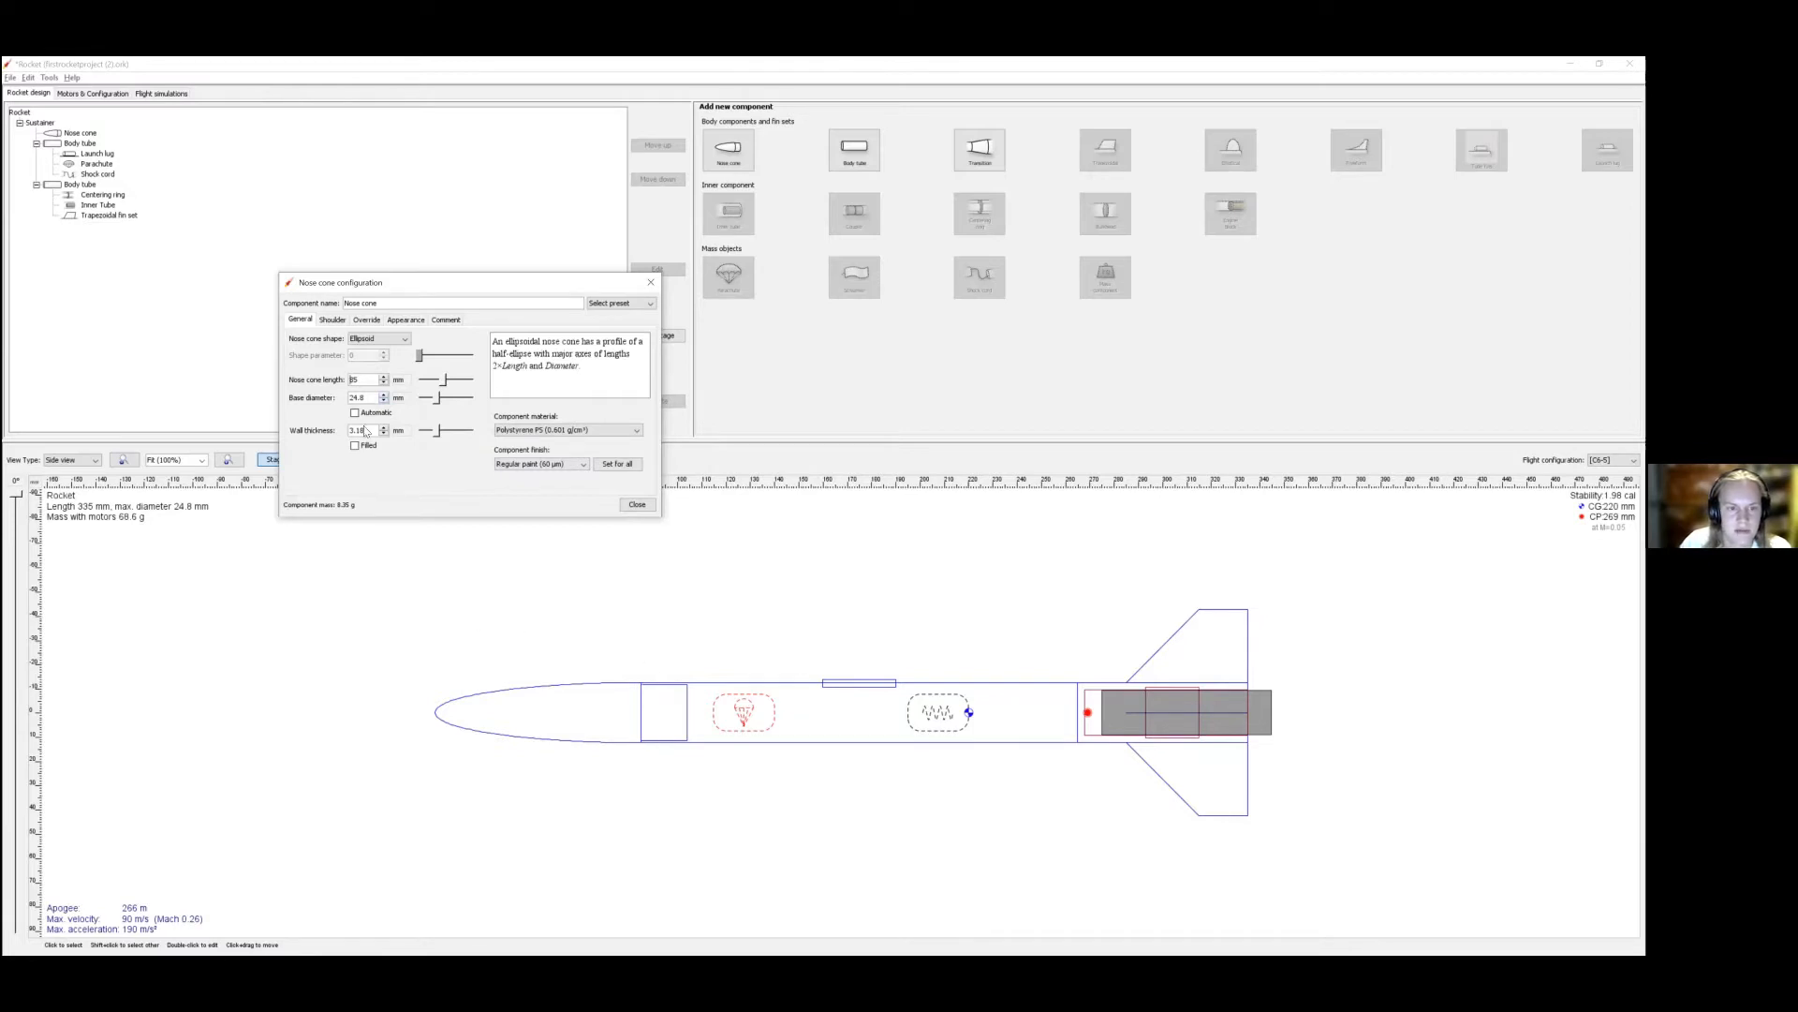
type("1")
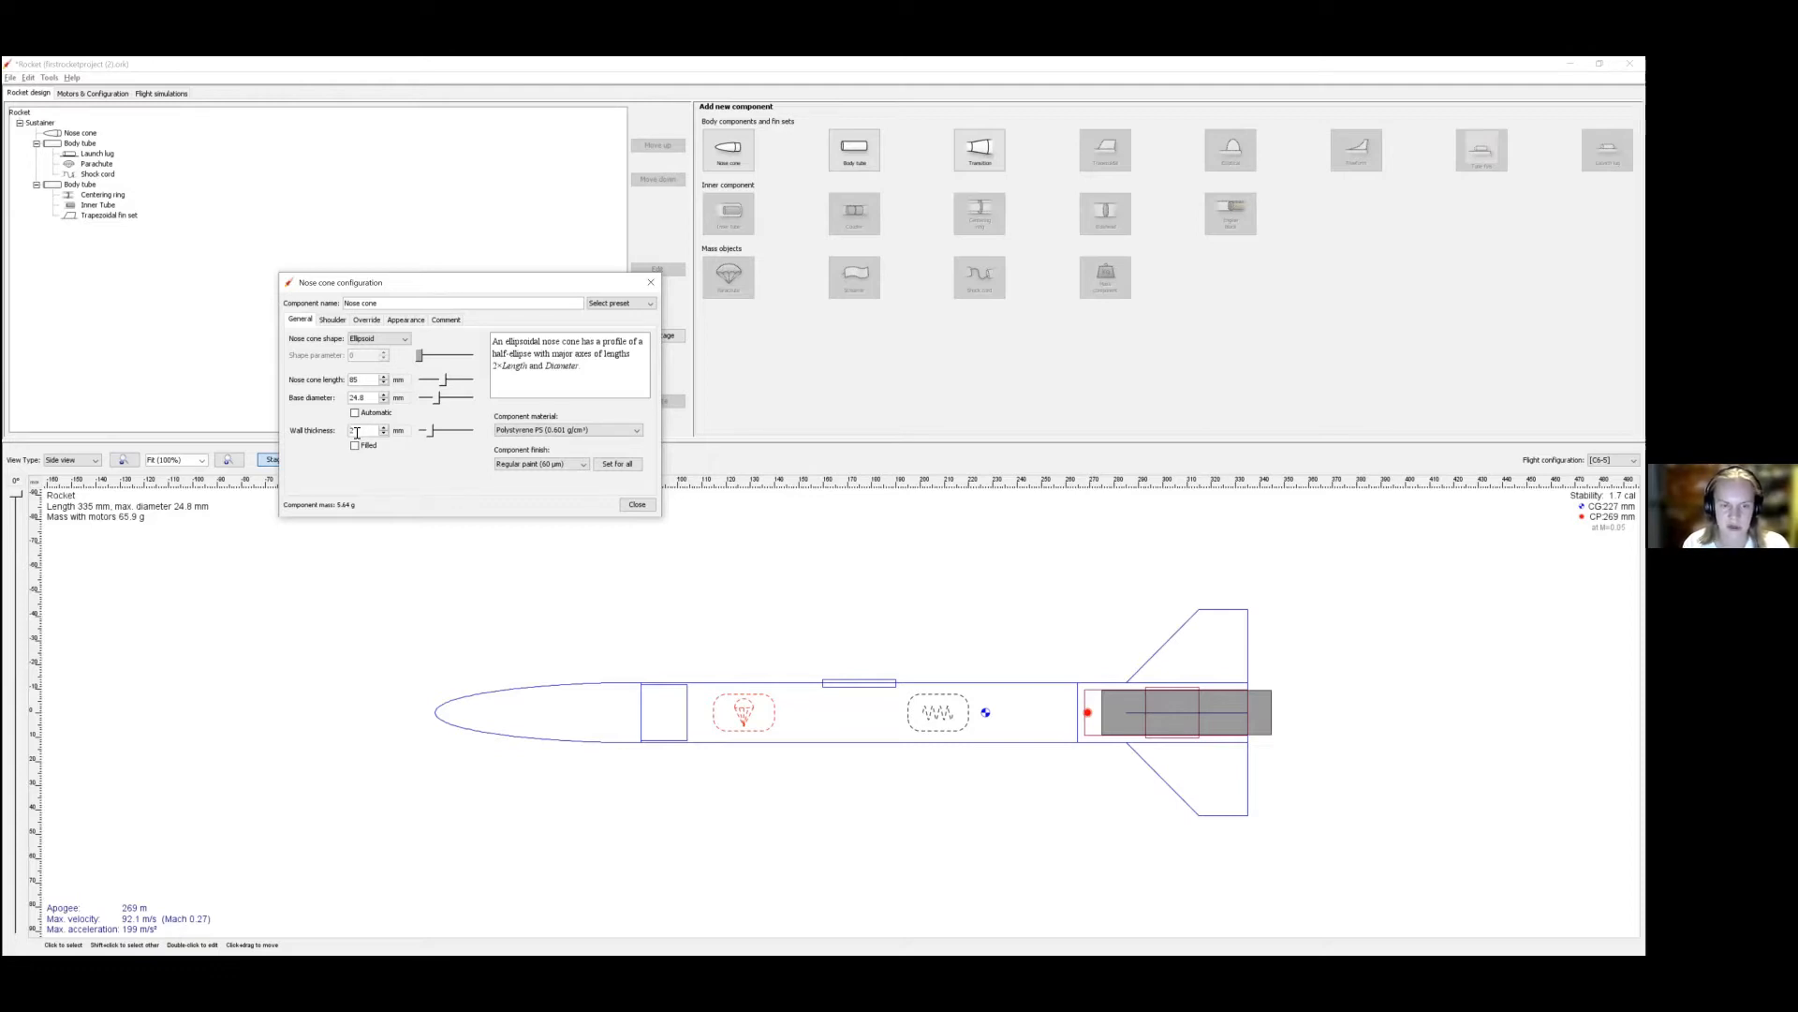
left_click(637, 505)
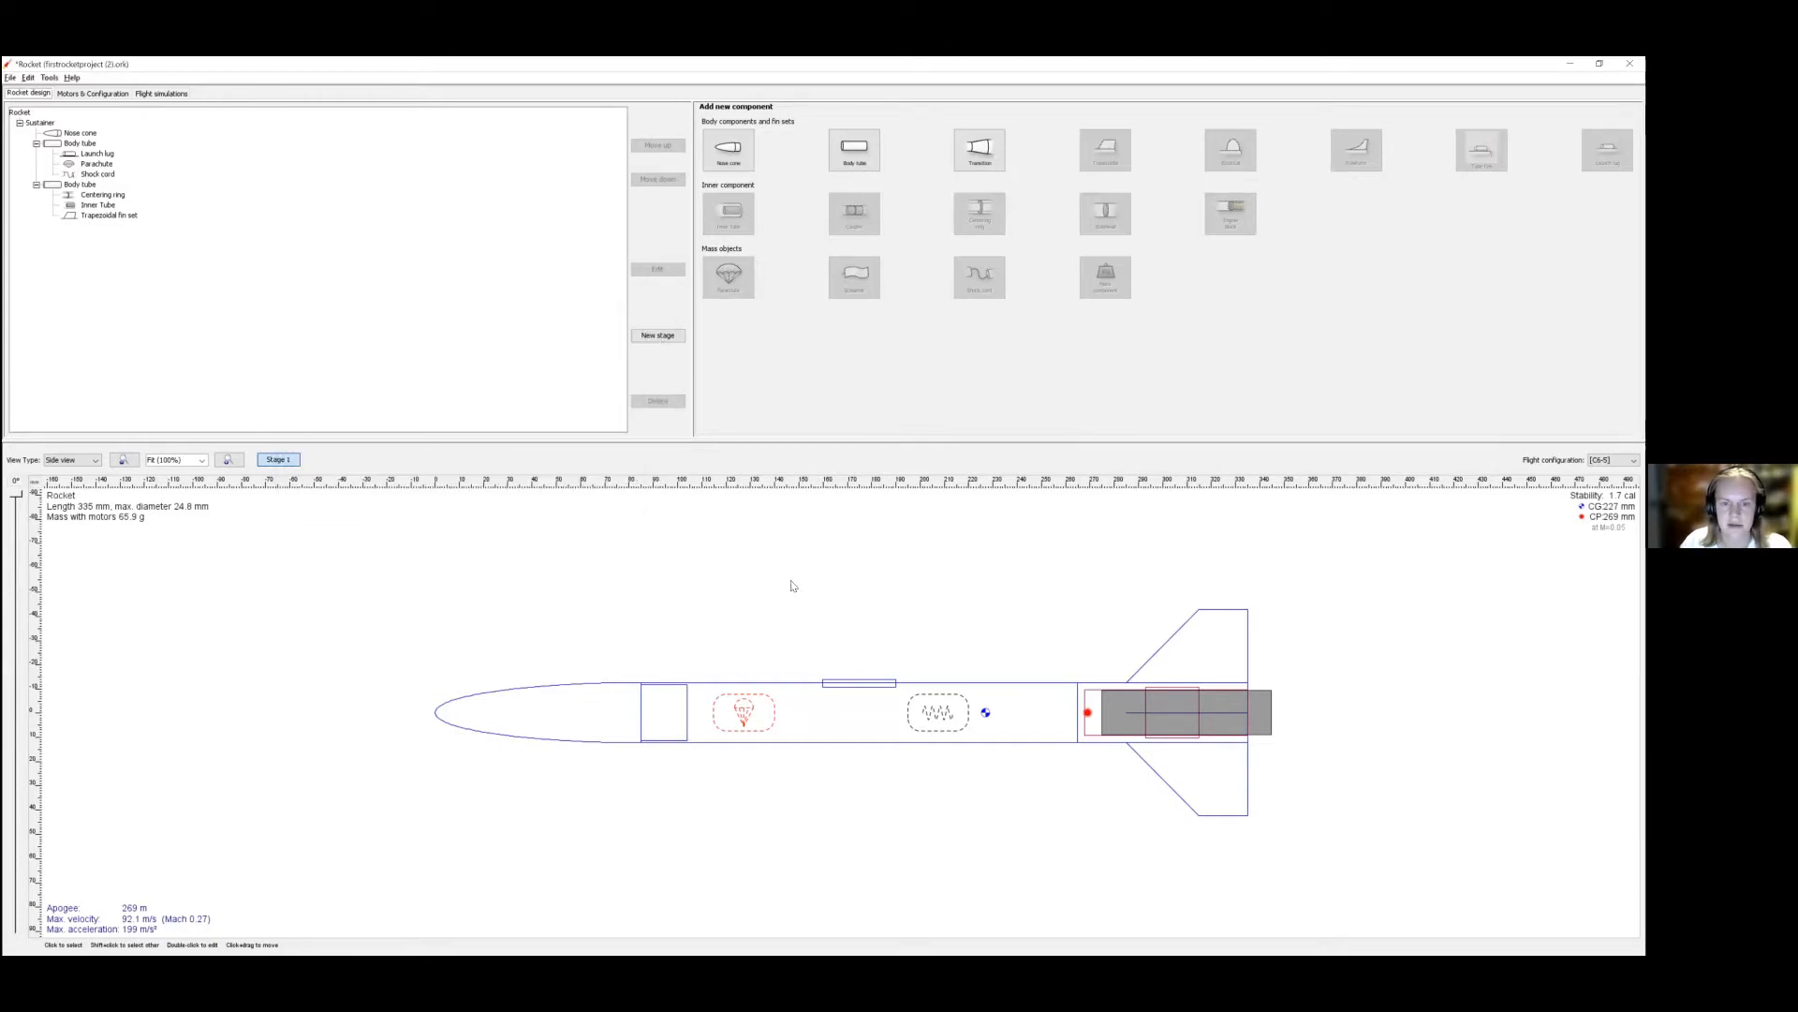
Step: Return to Onshape and place the new sketch on the Front plane at the tube's upper end
key("alt+Tab")
middle_click_drag(482, 462, 442, 543)
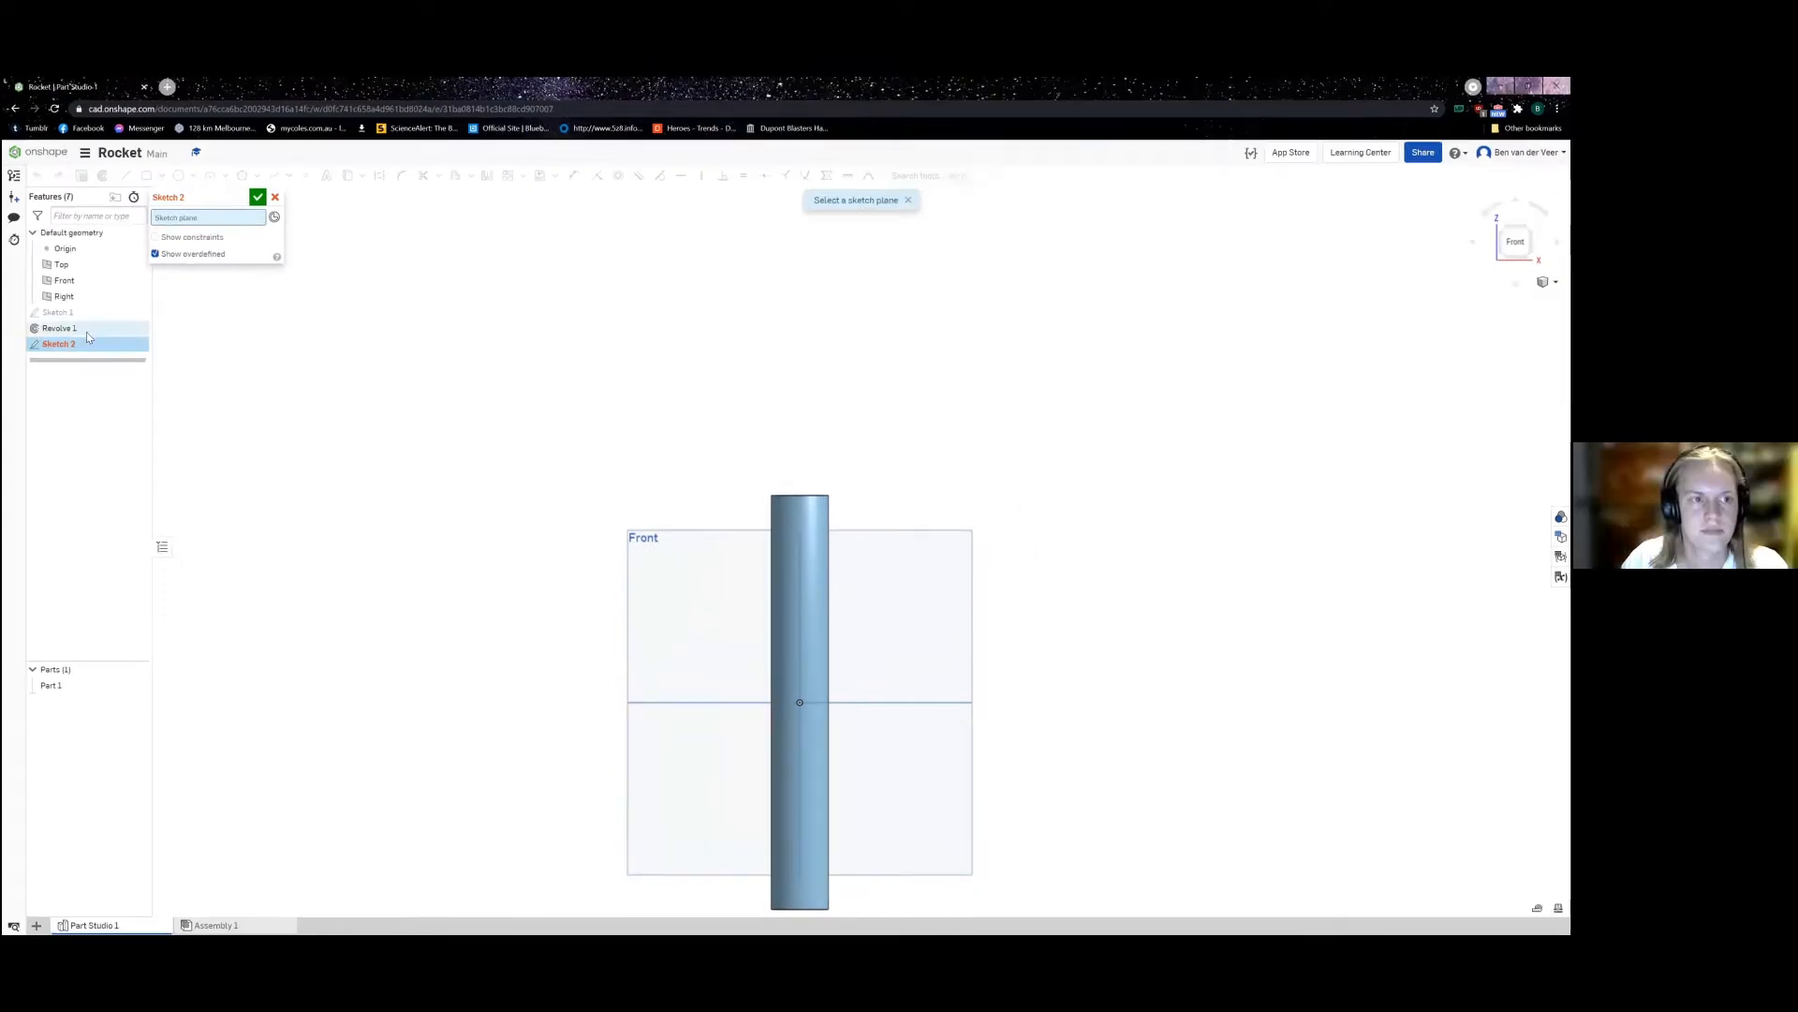
left_click(891, 594)
scroll(879, 482, "up", 3)
scroll(670, 471, "up", 2)
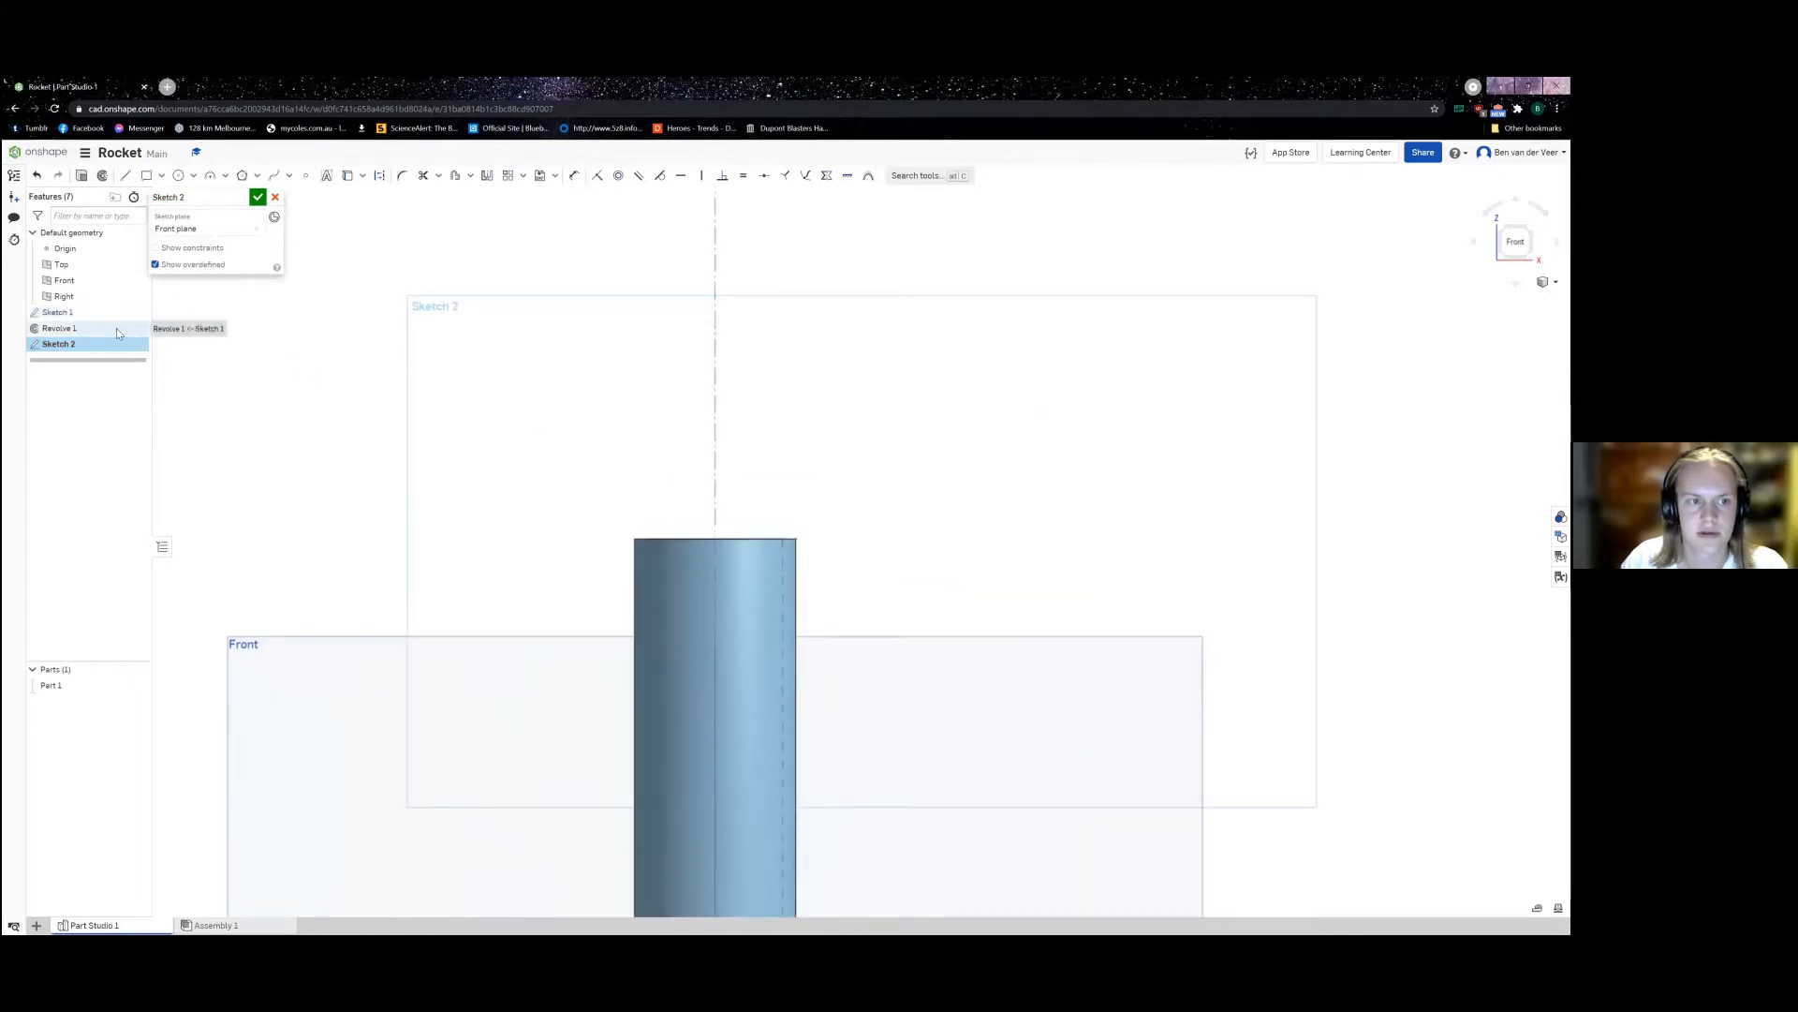
Step: Suppress the body tube's revolve feature to expose the underlying tube profile at its upper end
right_click(117, 327)
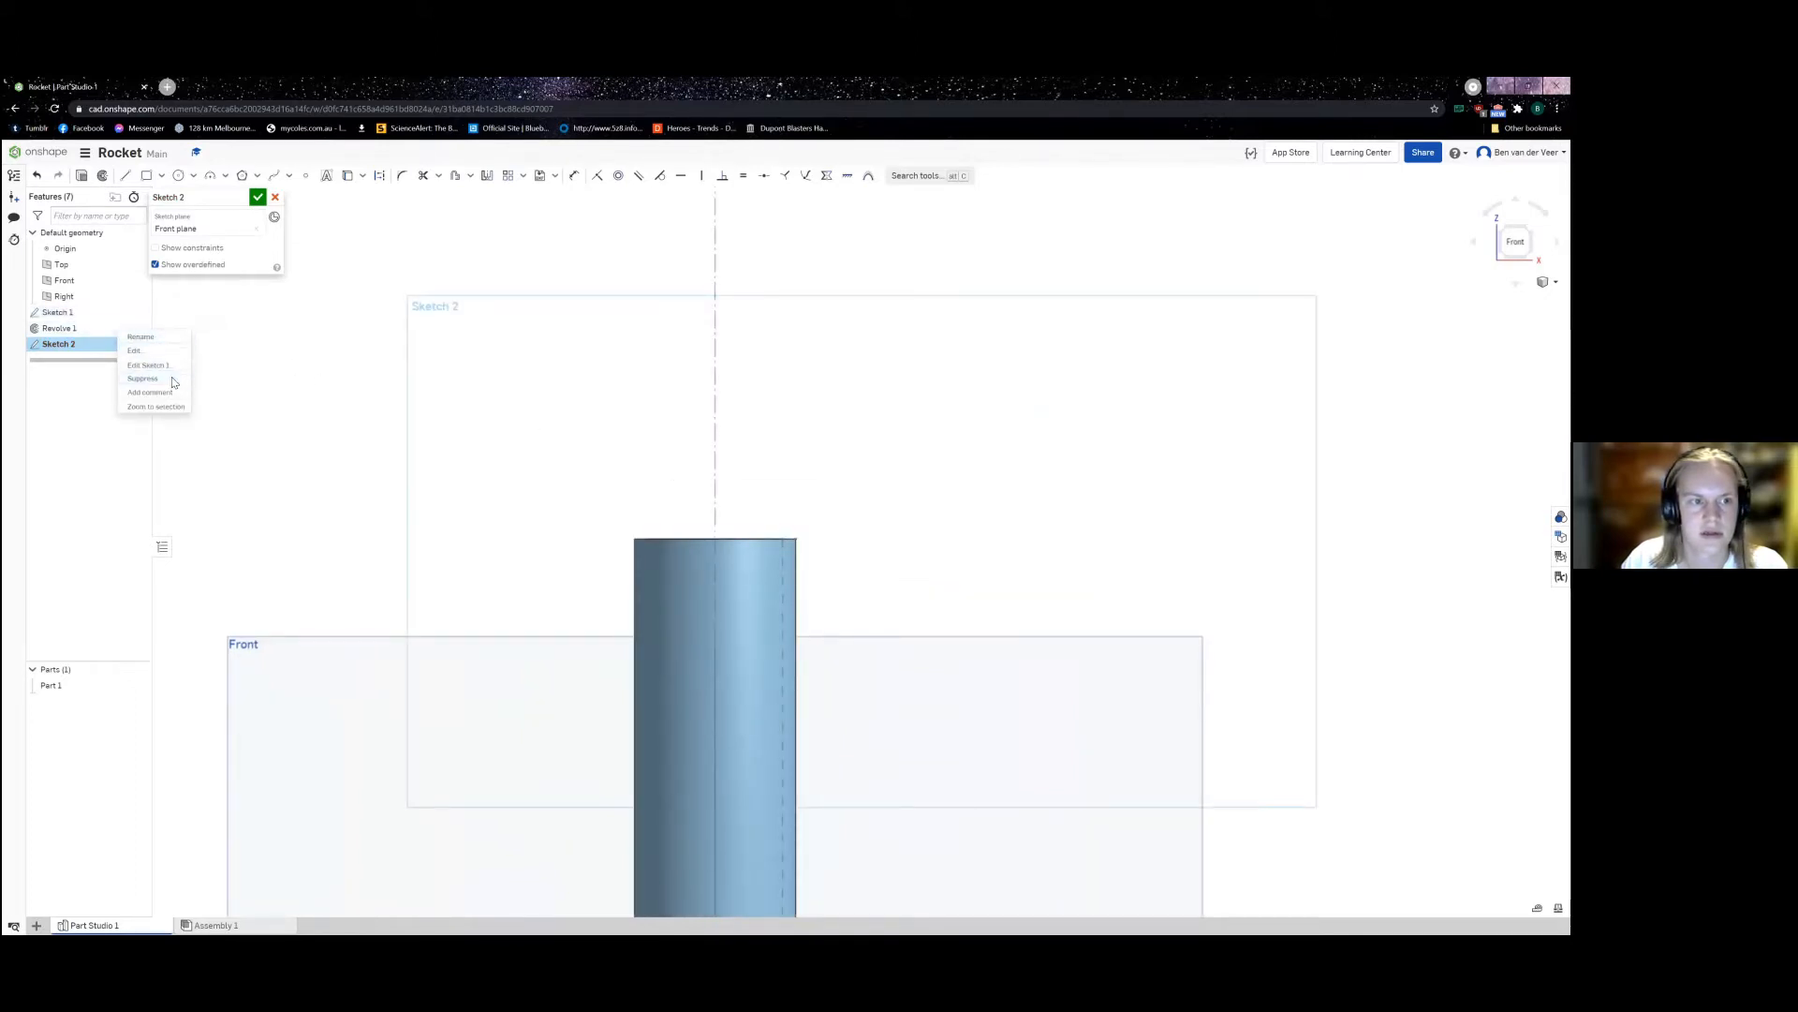
left_click(143, 378)
scroll(727, 537, "up", 2)
scroll(773, 543, "down", 4)
middle_click_drag(773, 543, 778, 599)
scroll(787, 562, "up", 3)
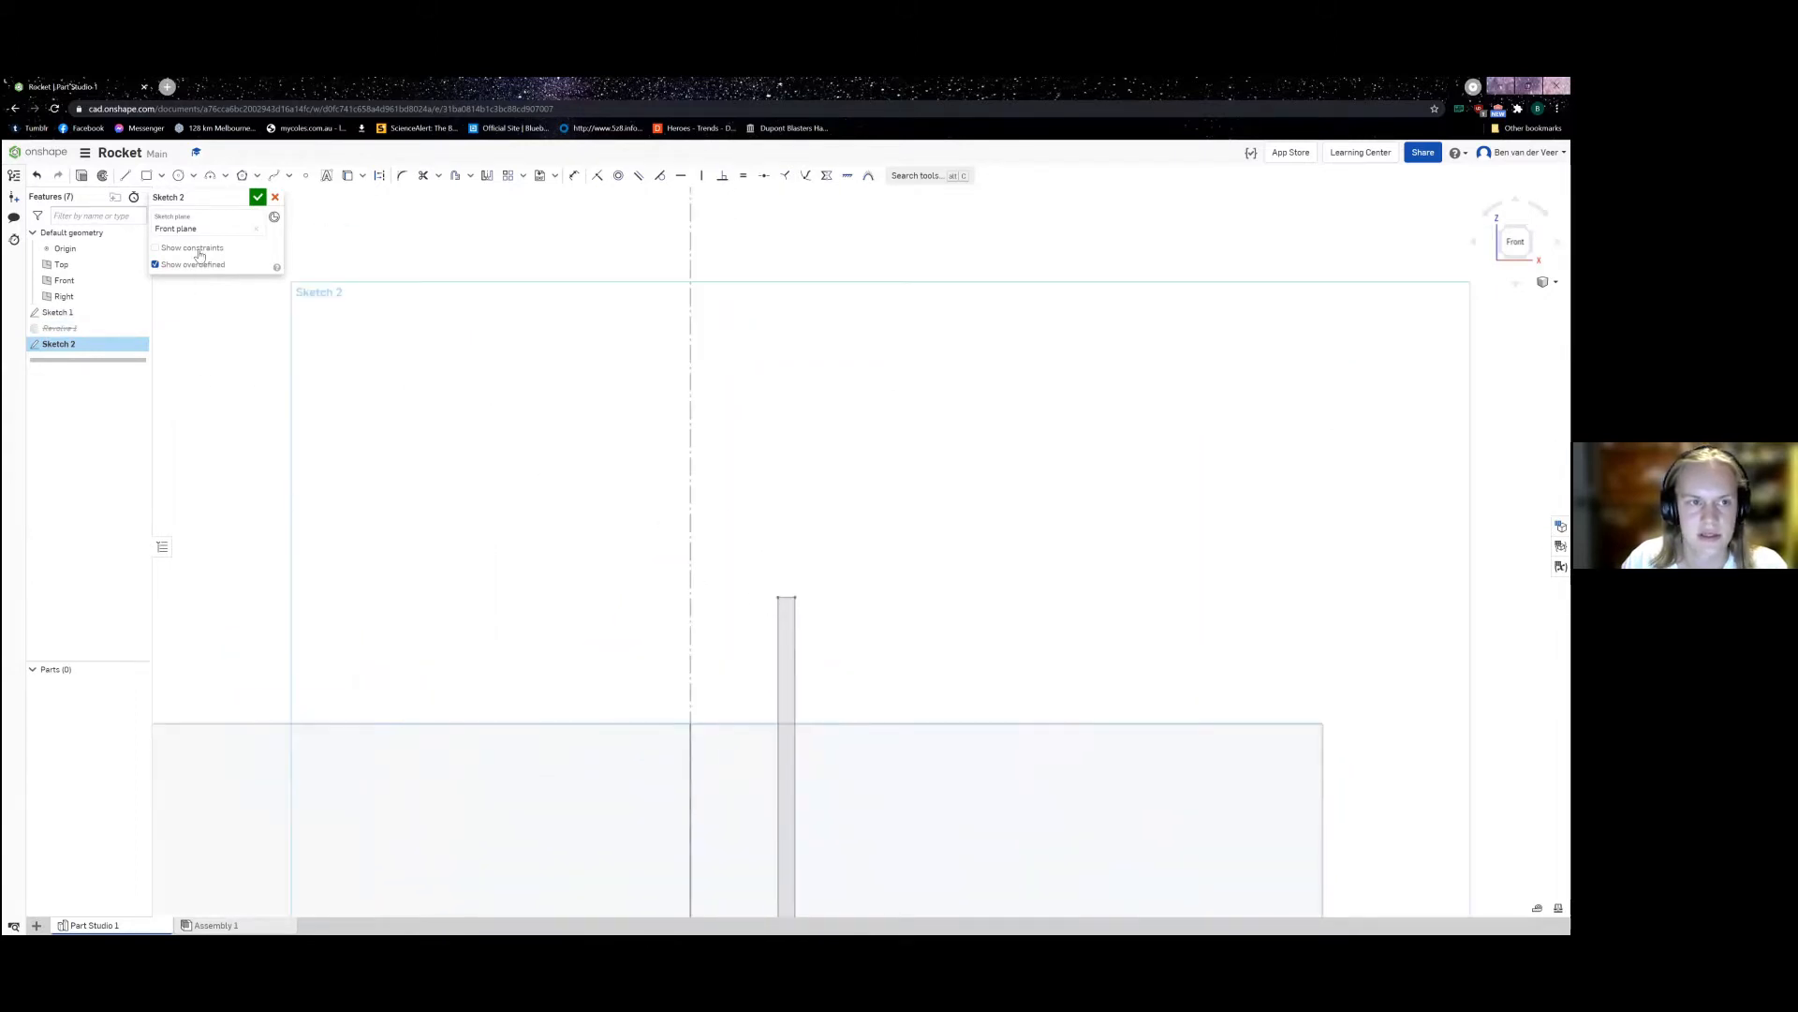
Step: Draw a vertical construction line along the body tube's centre axis, extending well above the tube's upper end
left_click(125, 175)
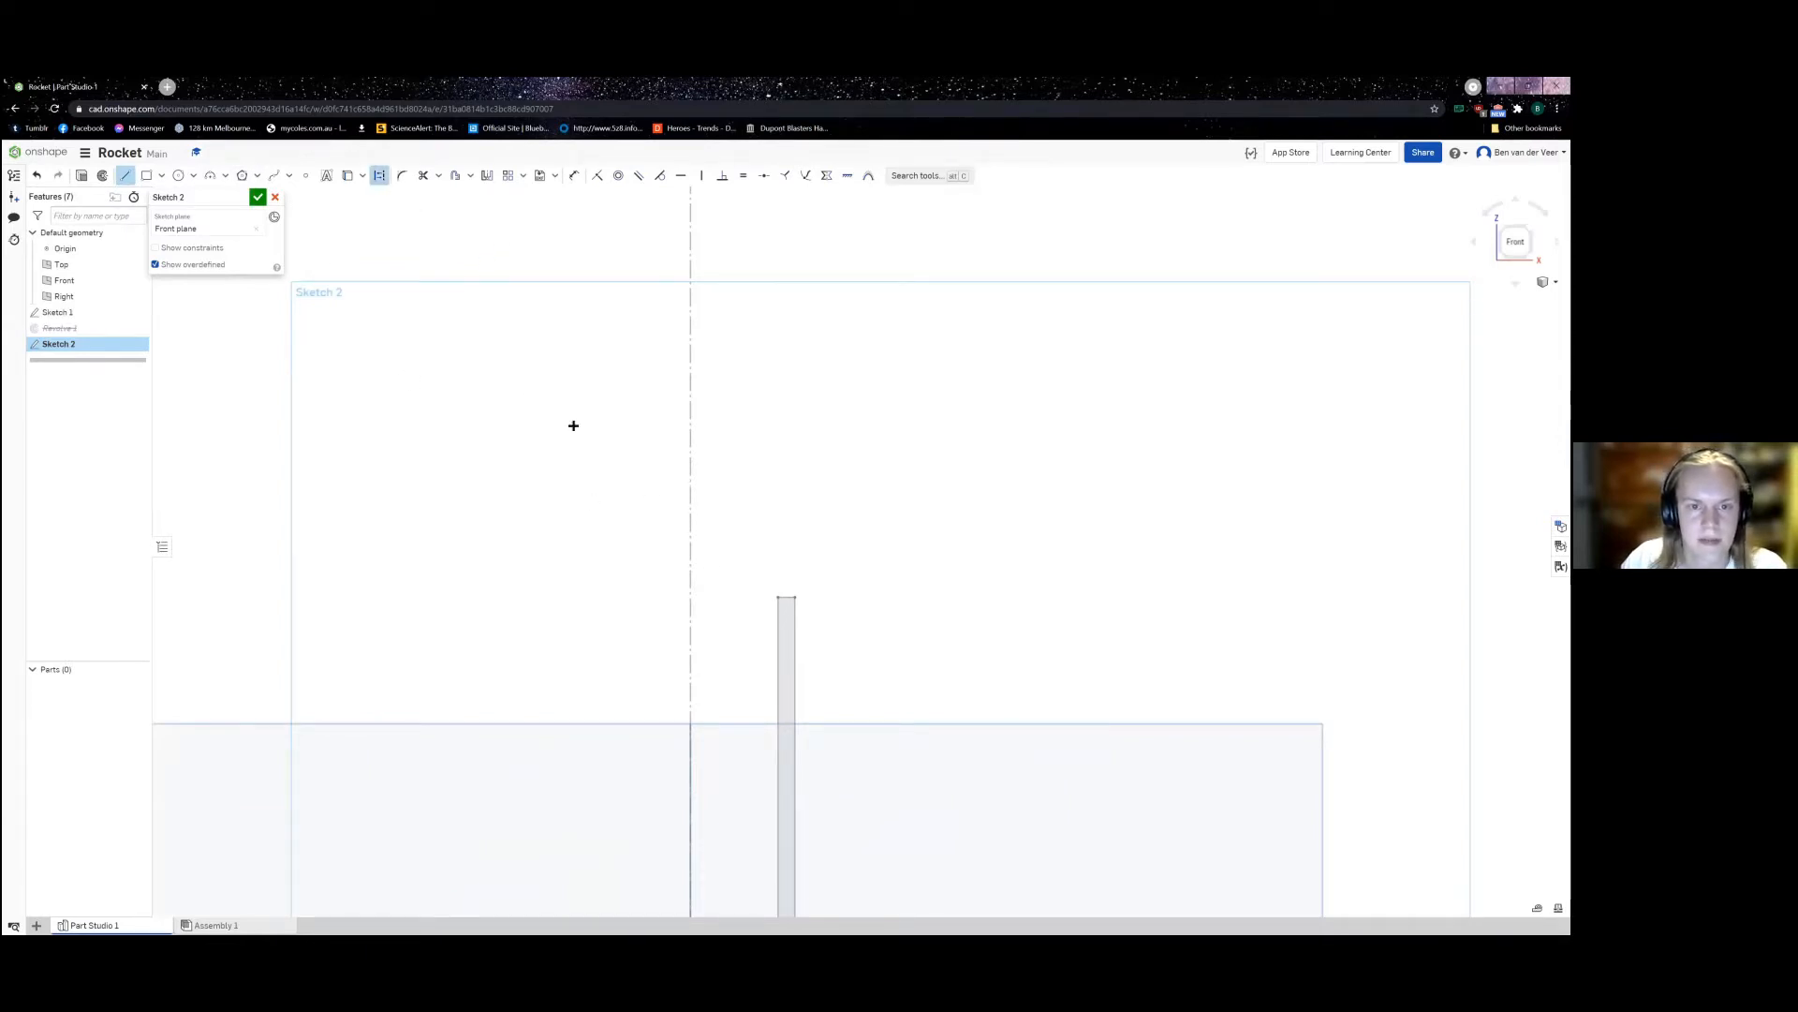
left_click(690, 759)
scroll(671, 739, "up", 5)
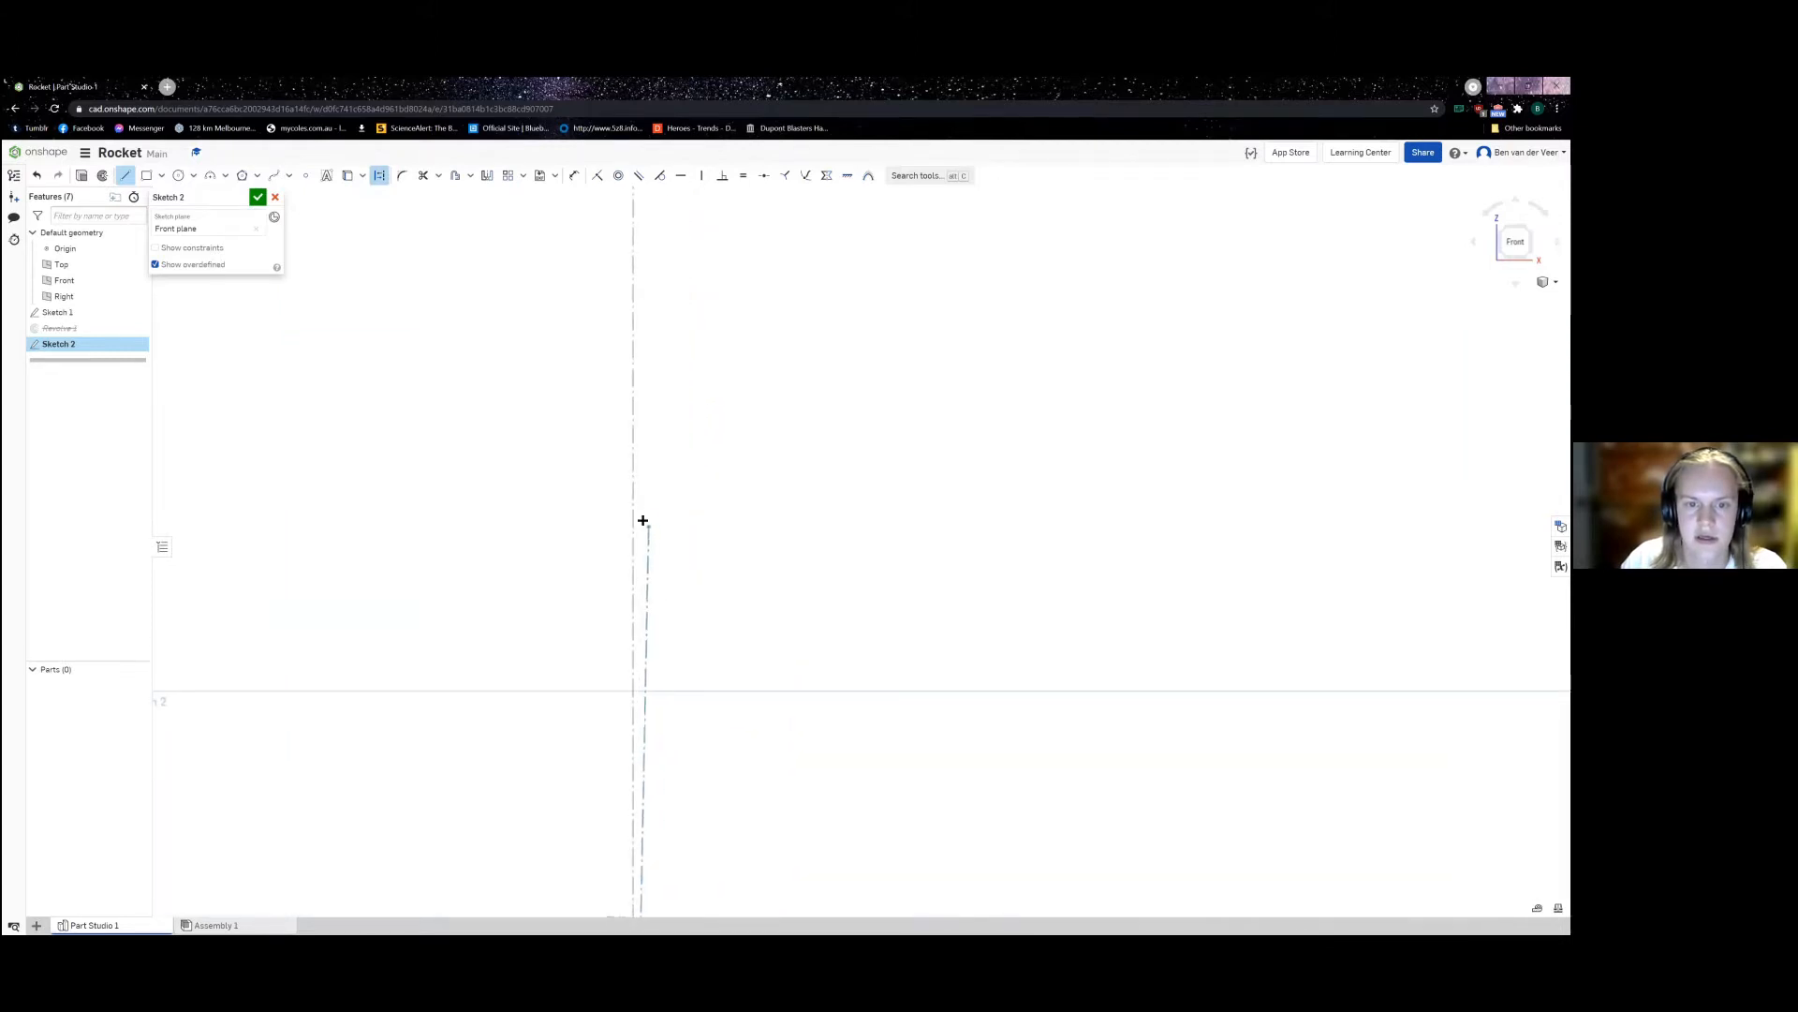
left_click(633, 490)
middle_click_drag(804, 716, 779, 468)
key("Escape")
middle_click_drag(740, 638, 821, 553)
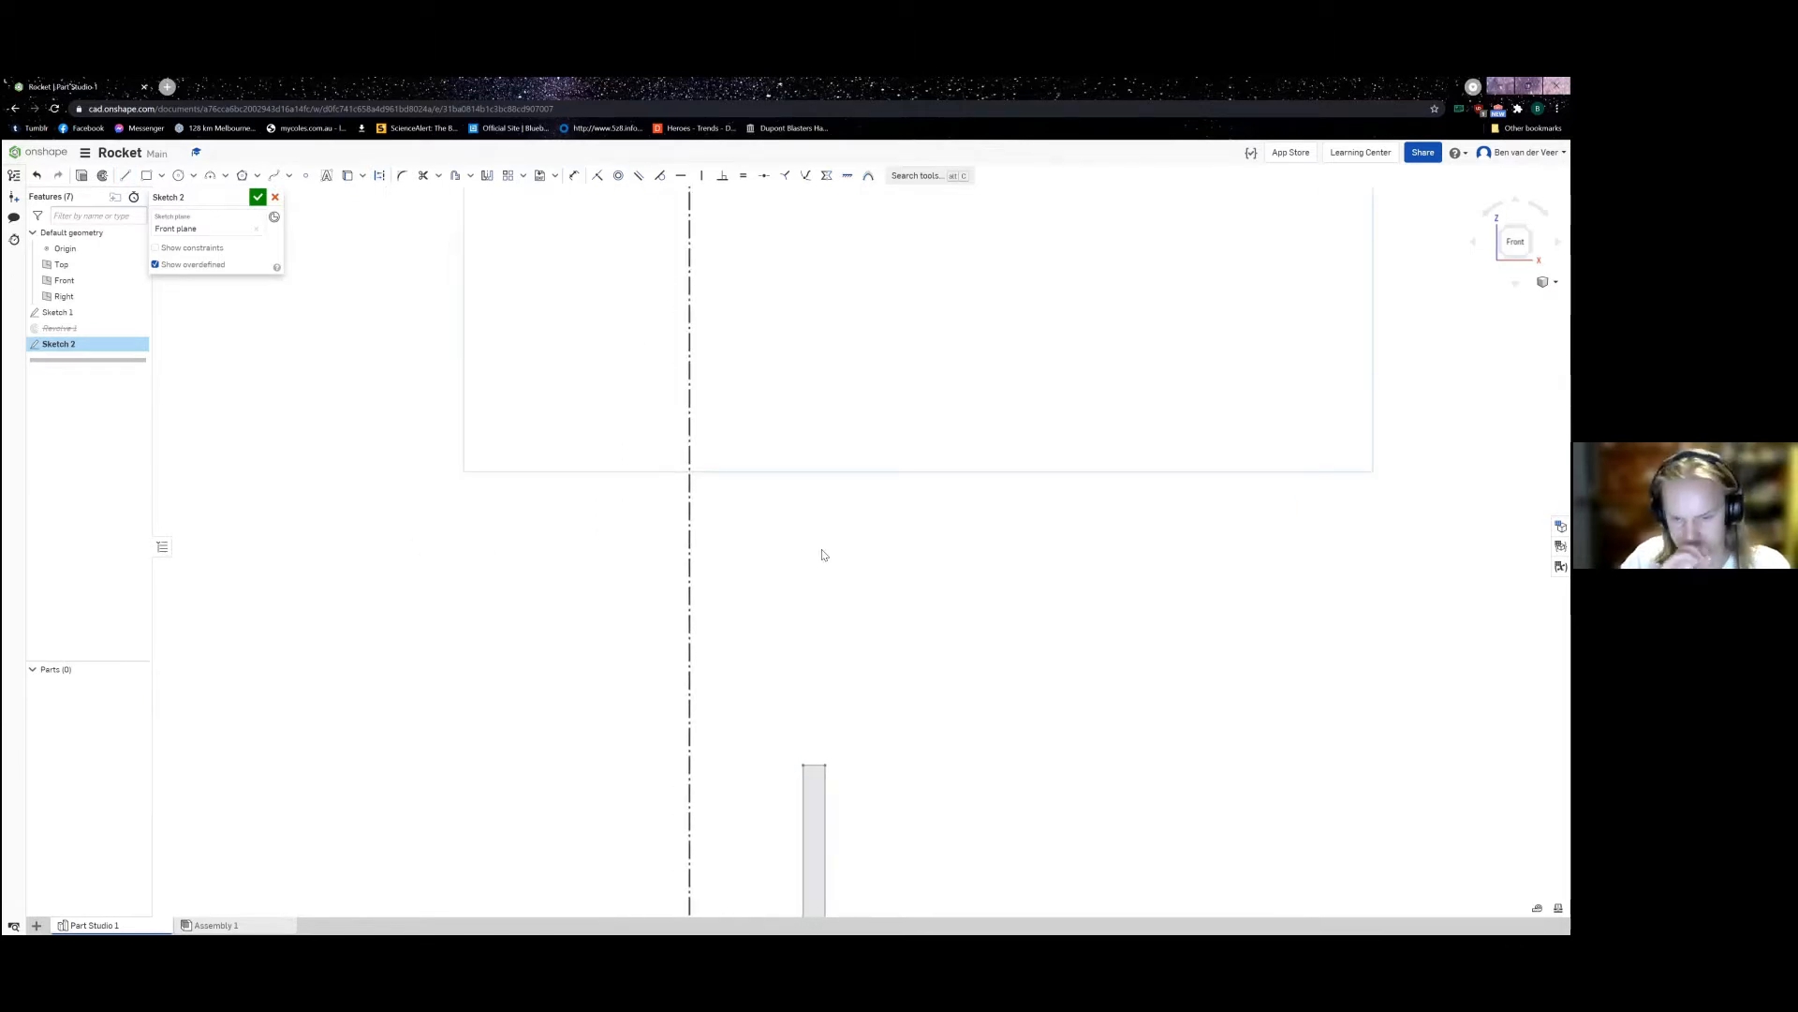
key("l")
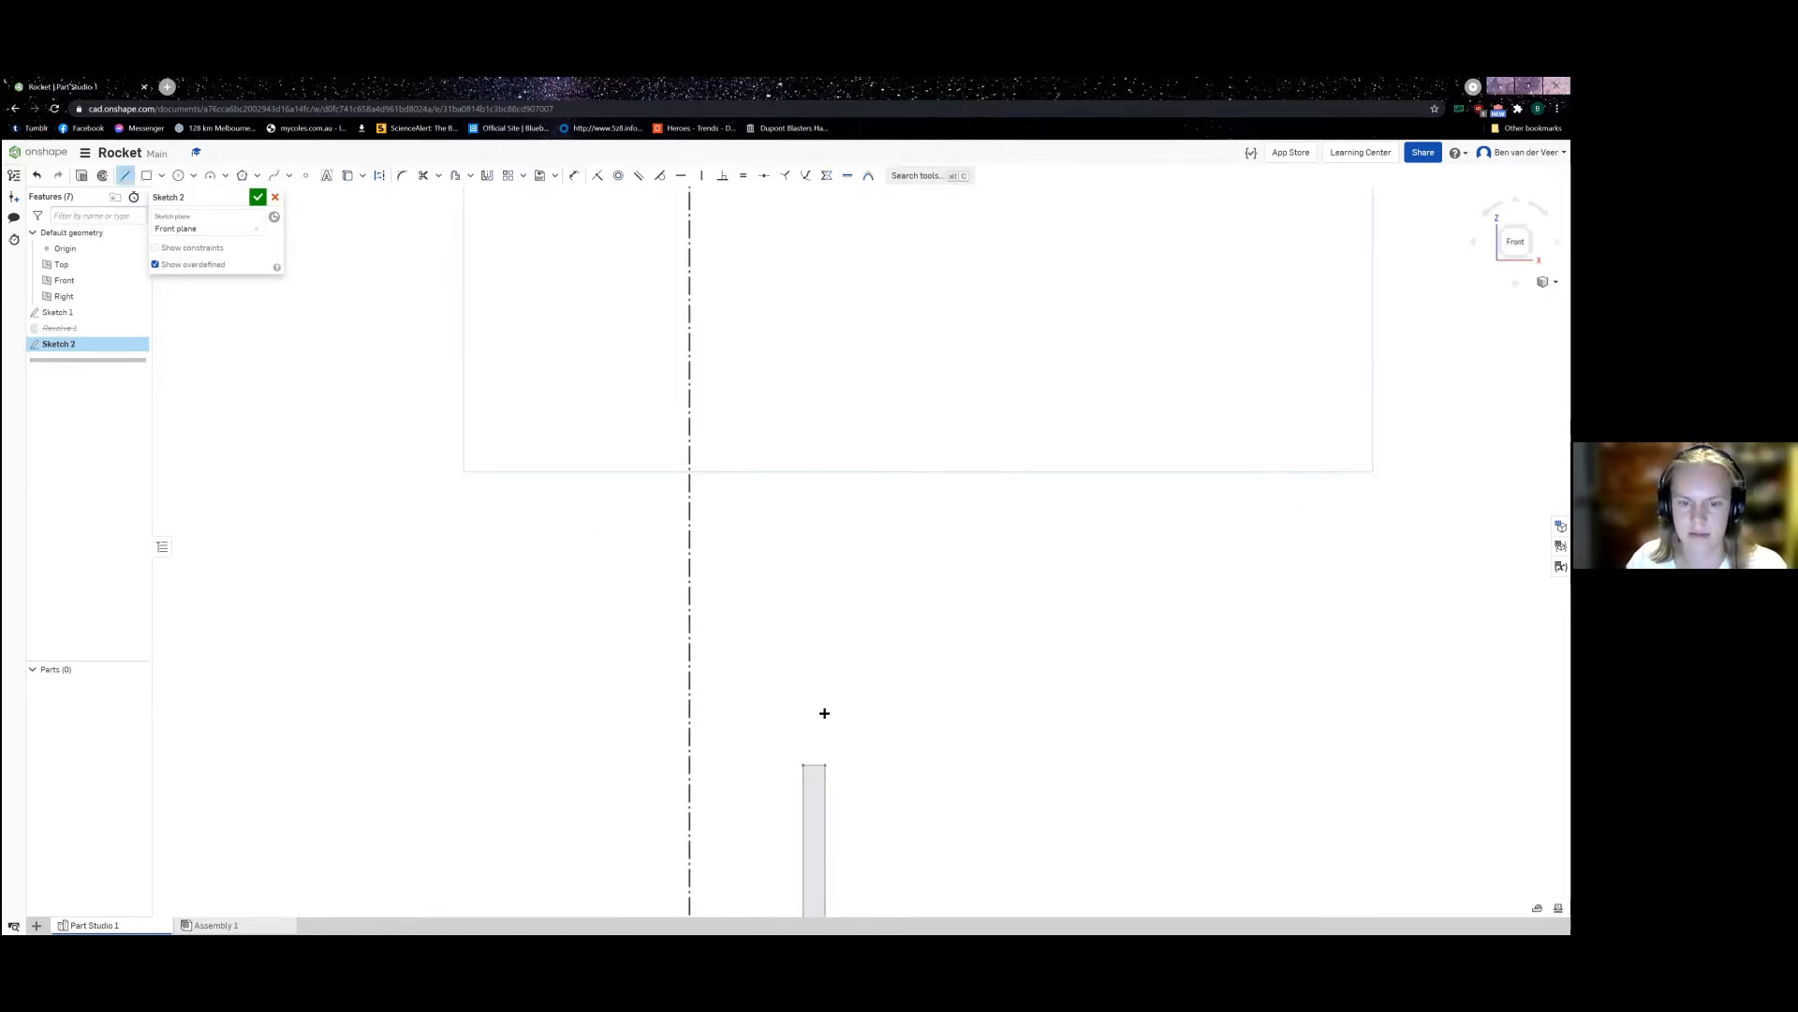
left_click(690, 757)
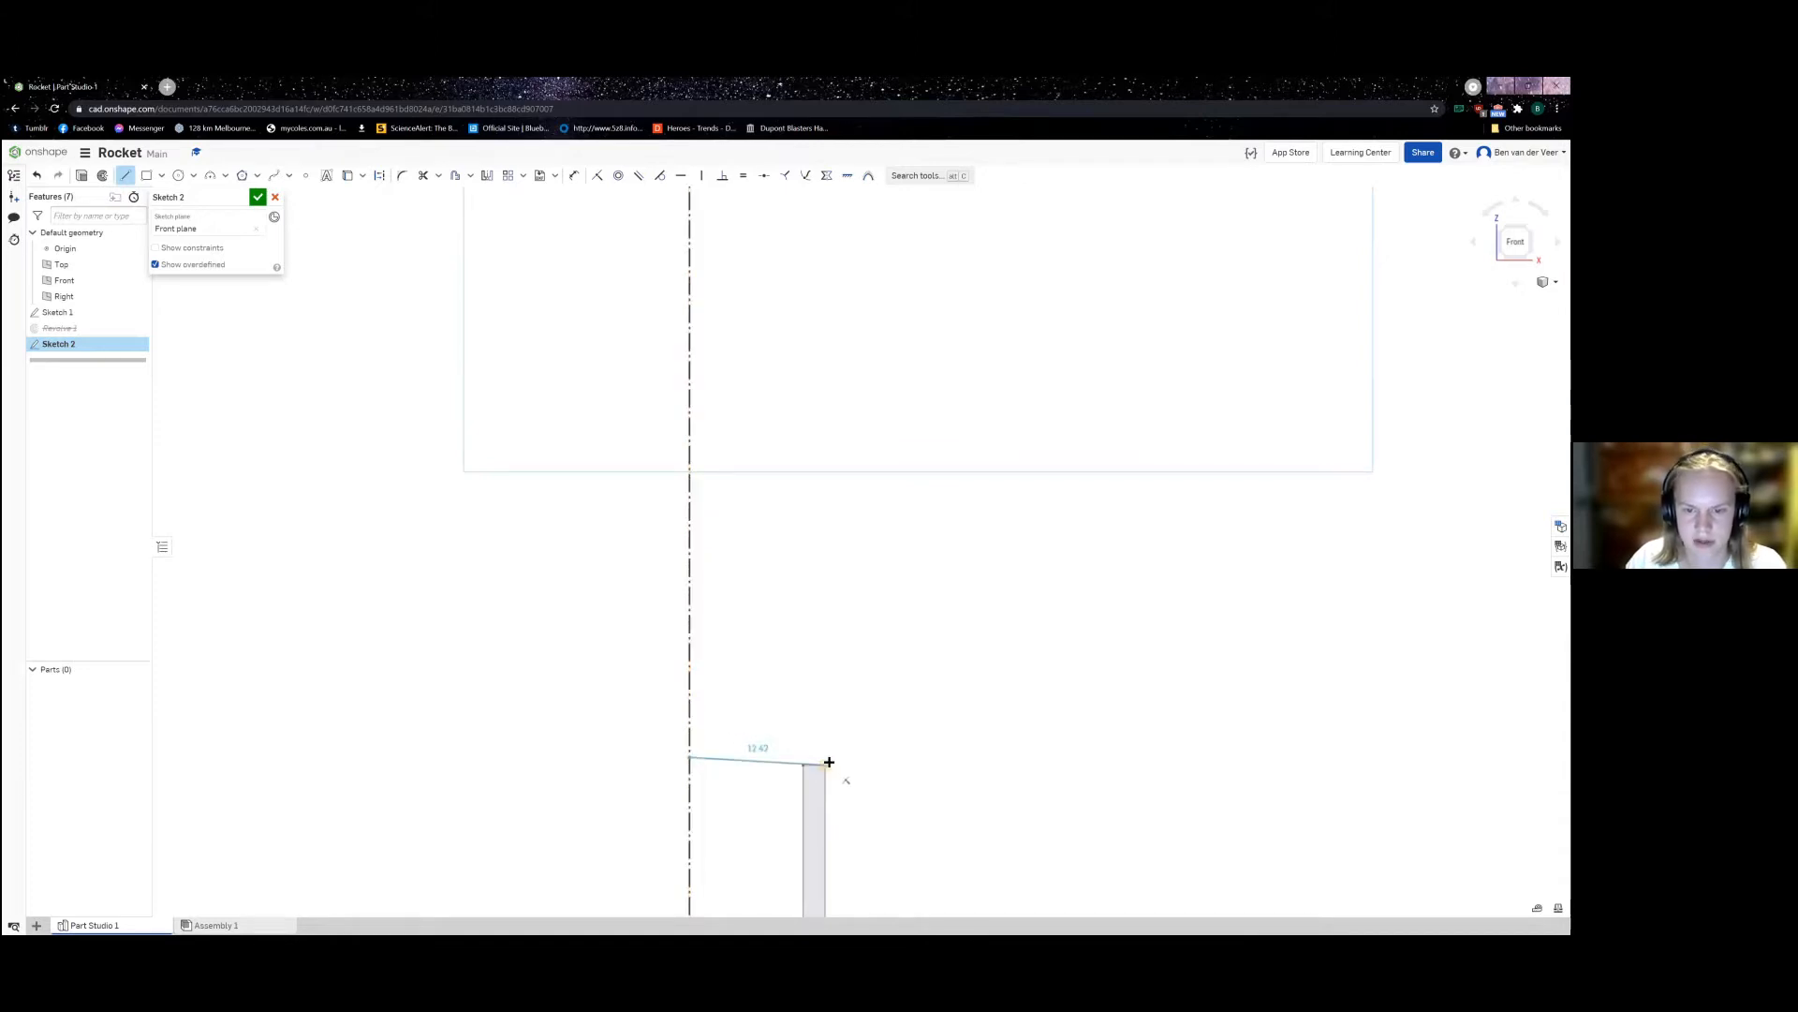
key("Escape")
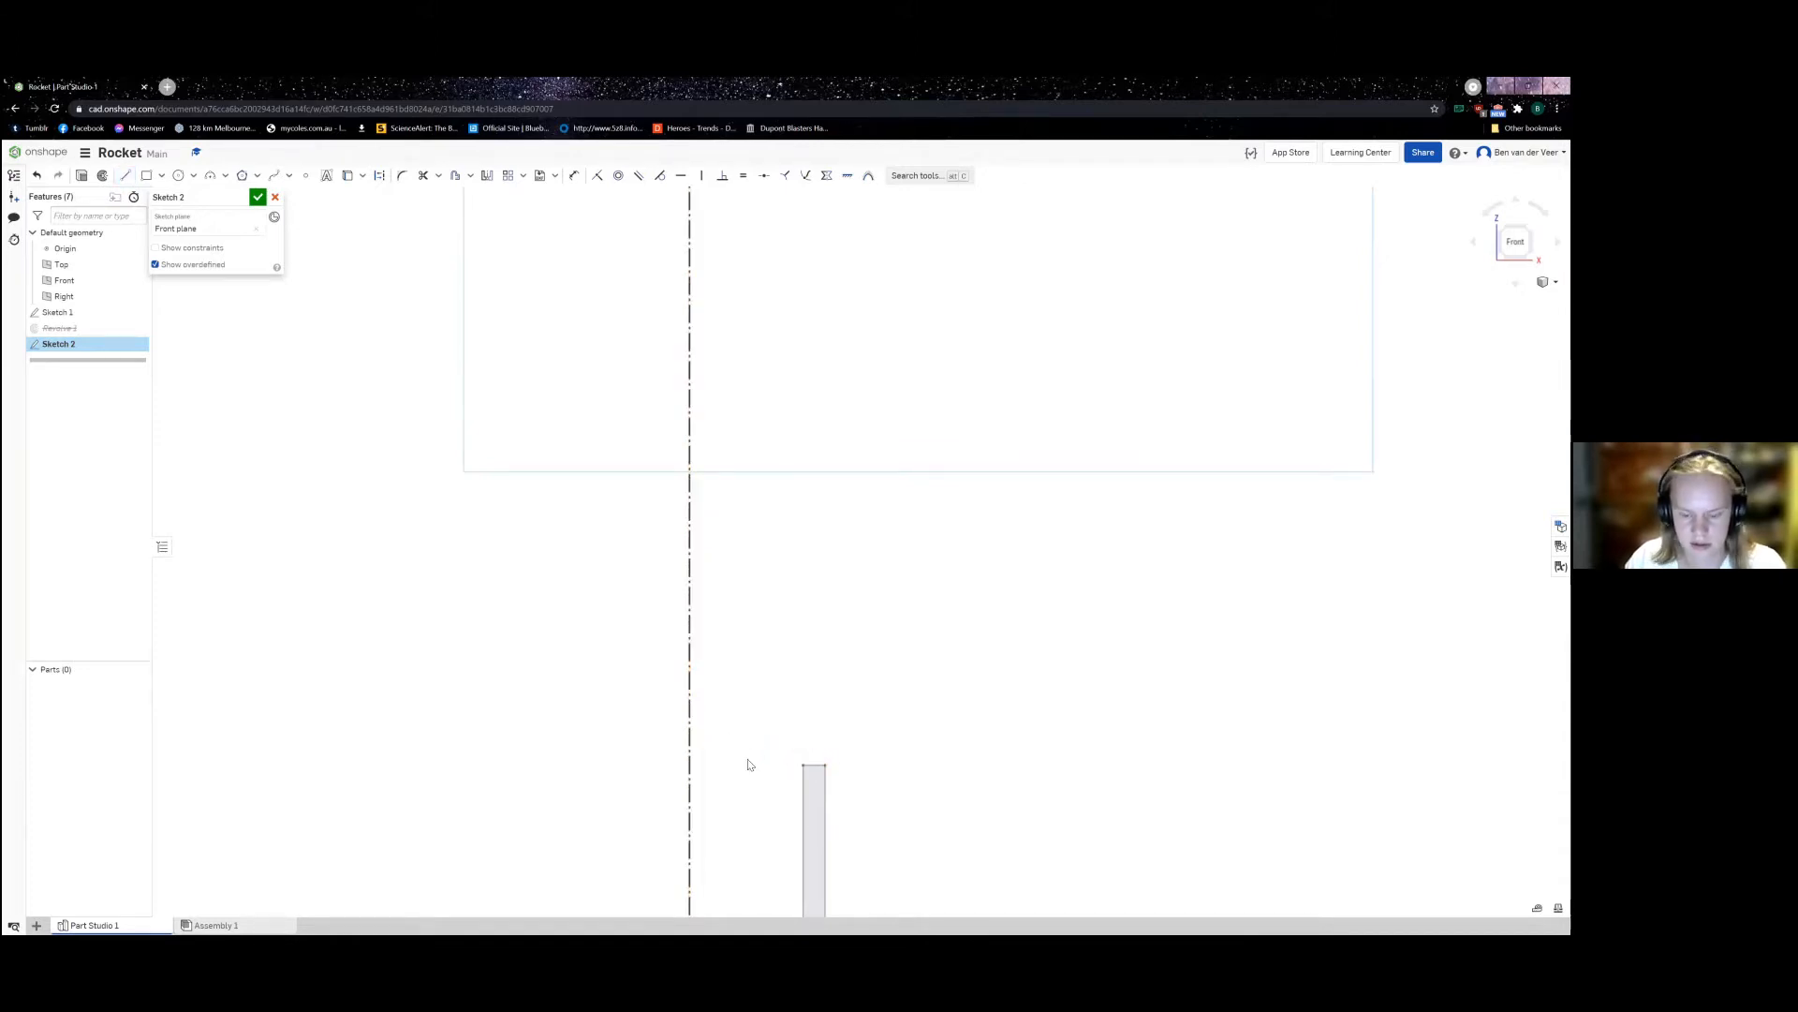
Step: Draw a horizontal line from the tube's outer upper corner to the vertical construction line
key("l")
left_click(828, 765)
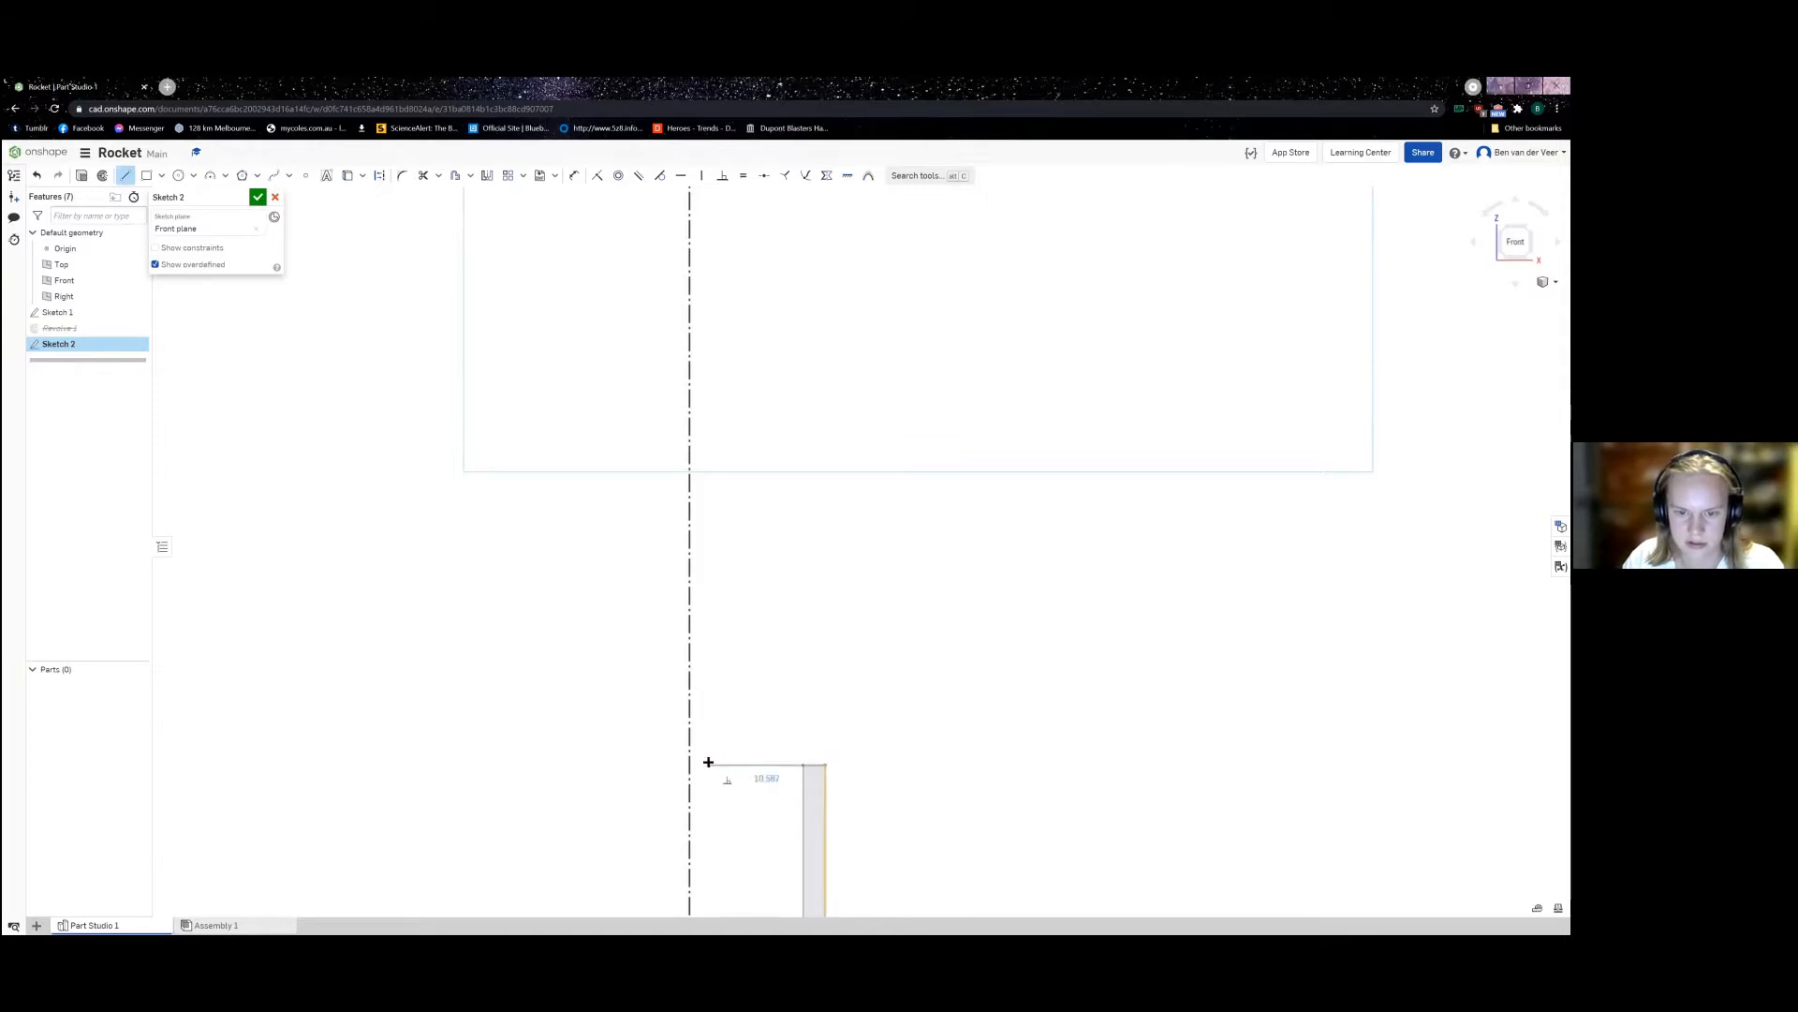
left_click(690, 765)
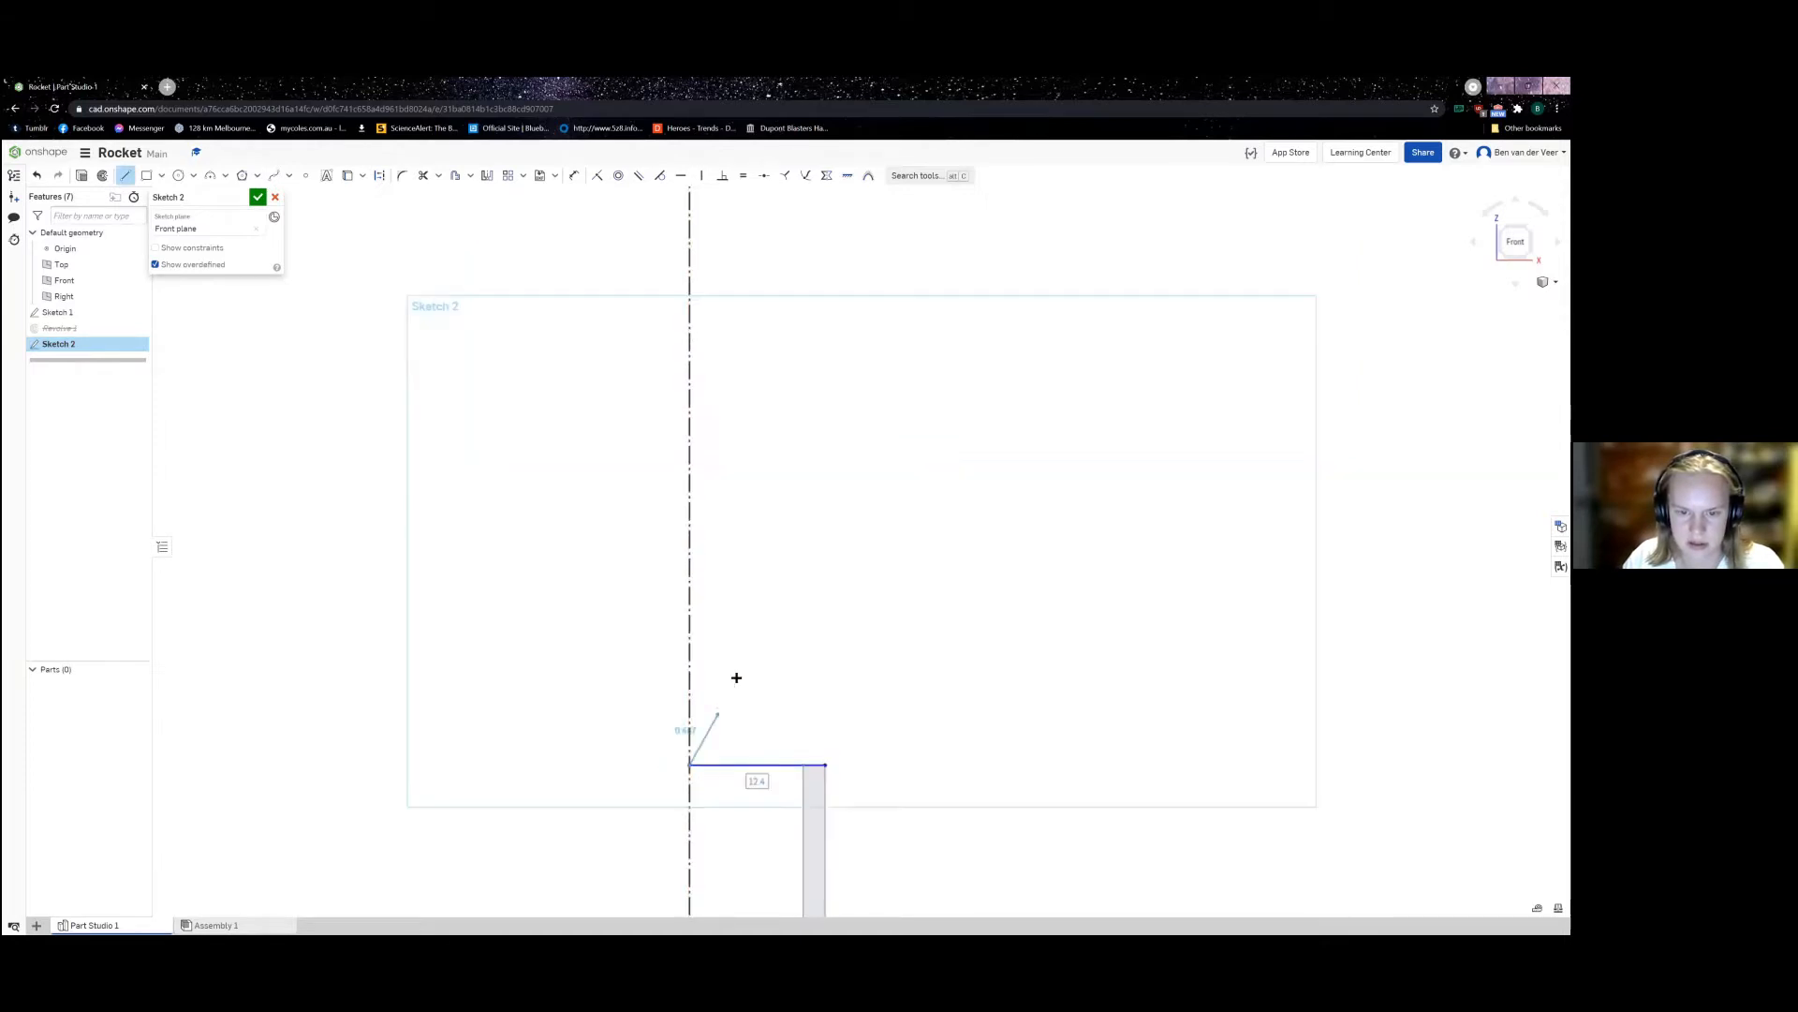
key("Escape")
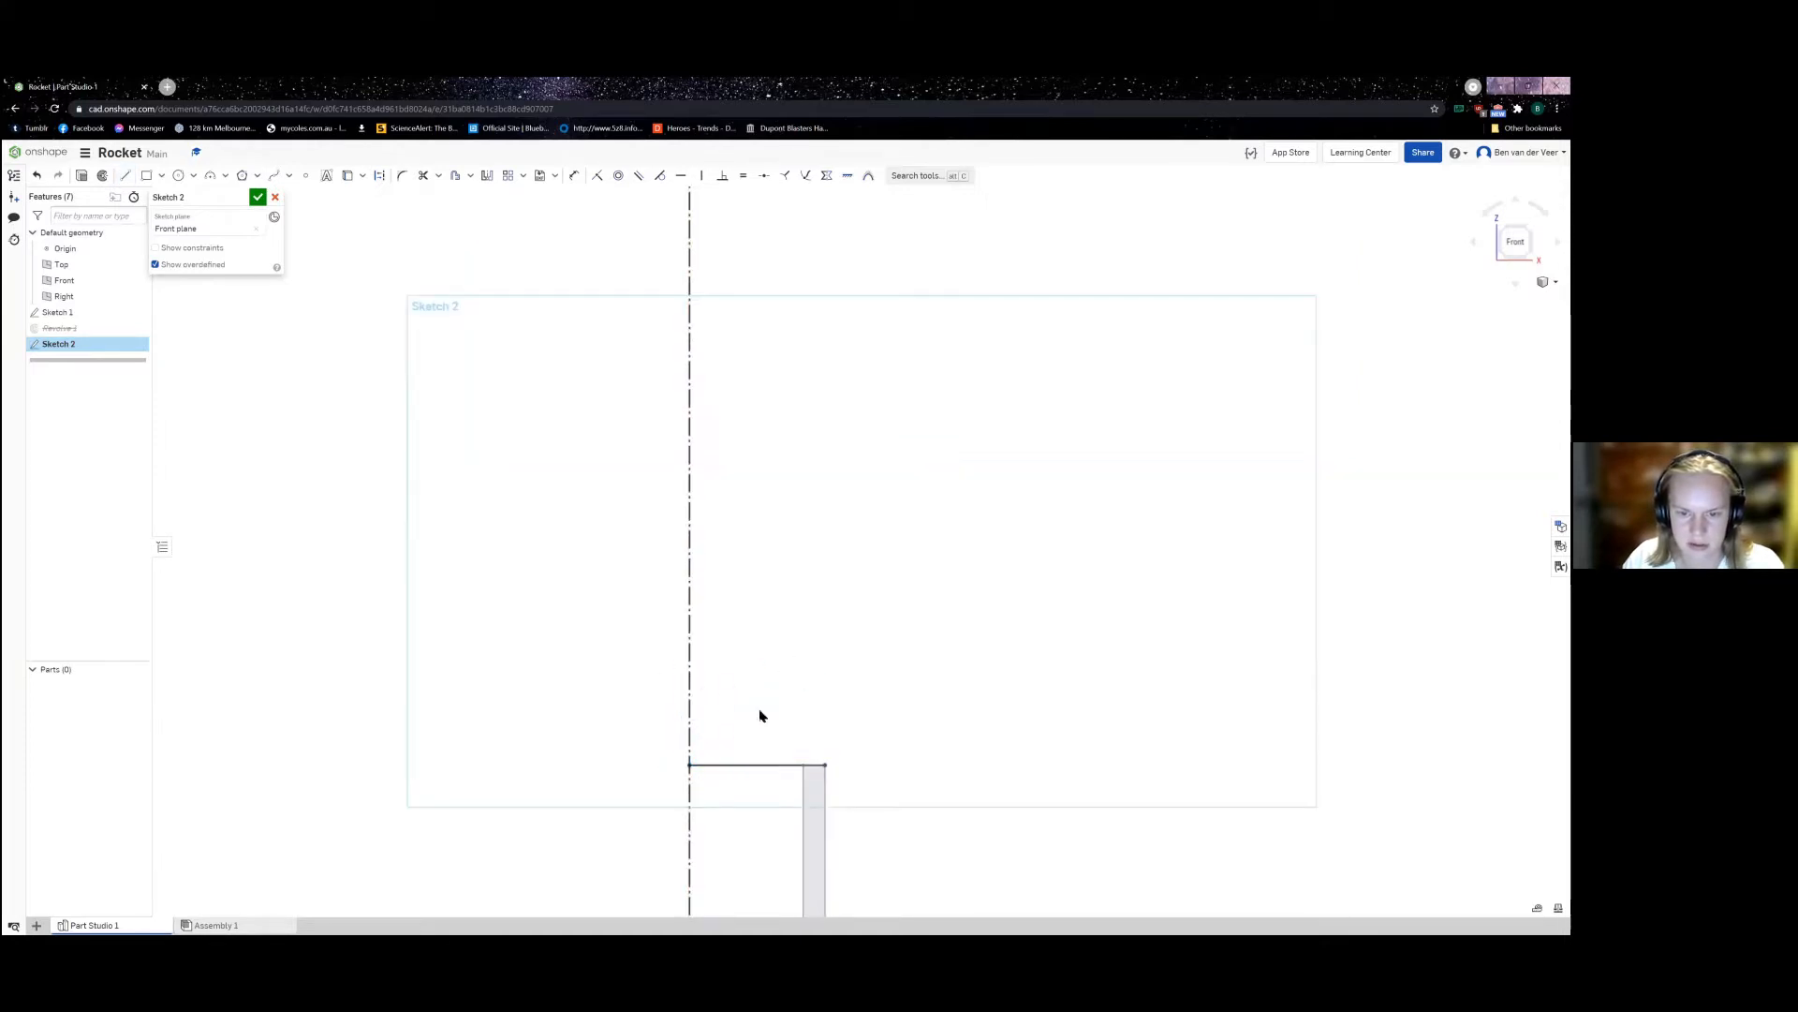
Step: Sketch an upright ellipse centred where the horizontal line meets the axis, about 82 mm tall overall and passing through the tube's outer upper corner
middle_click_drag(767, 723, 703, 731)
left_click(193, 175)
left_click(221, 239)
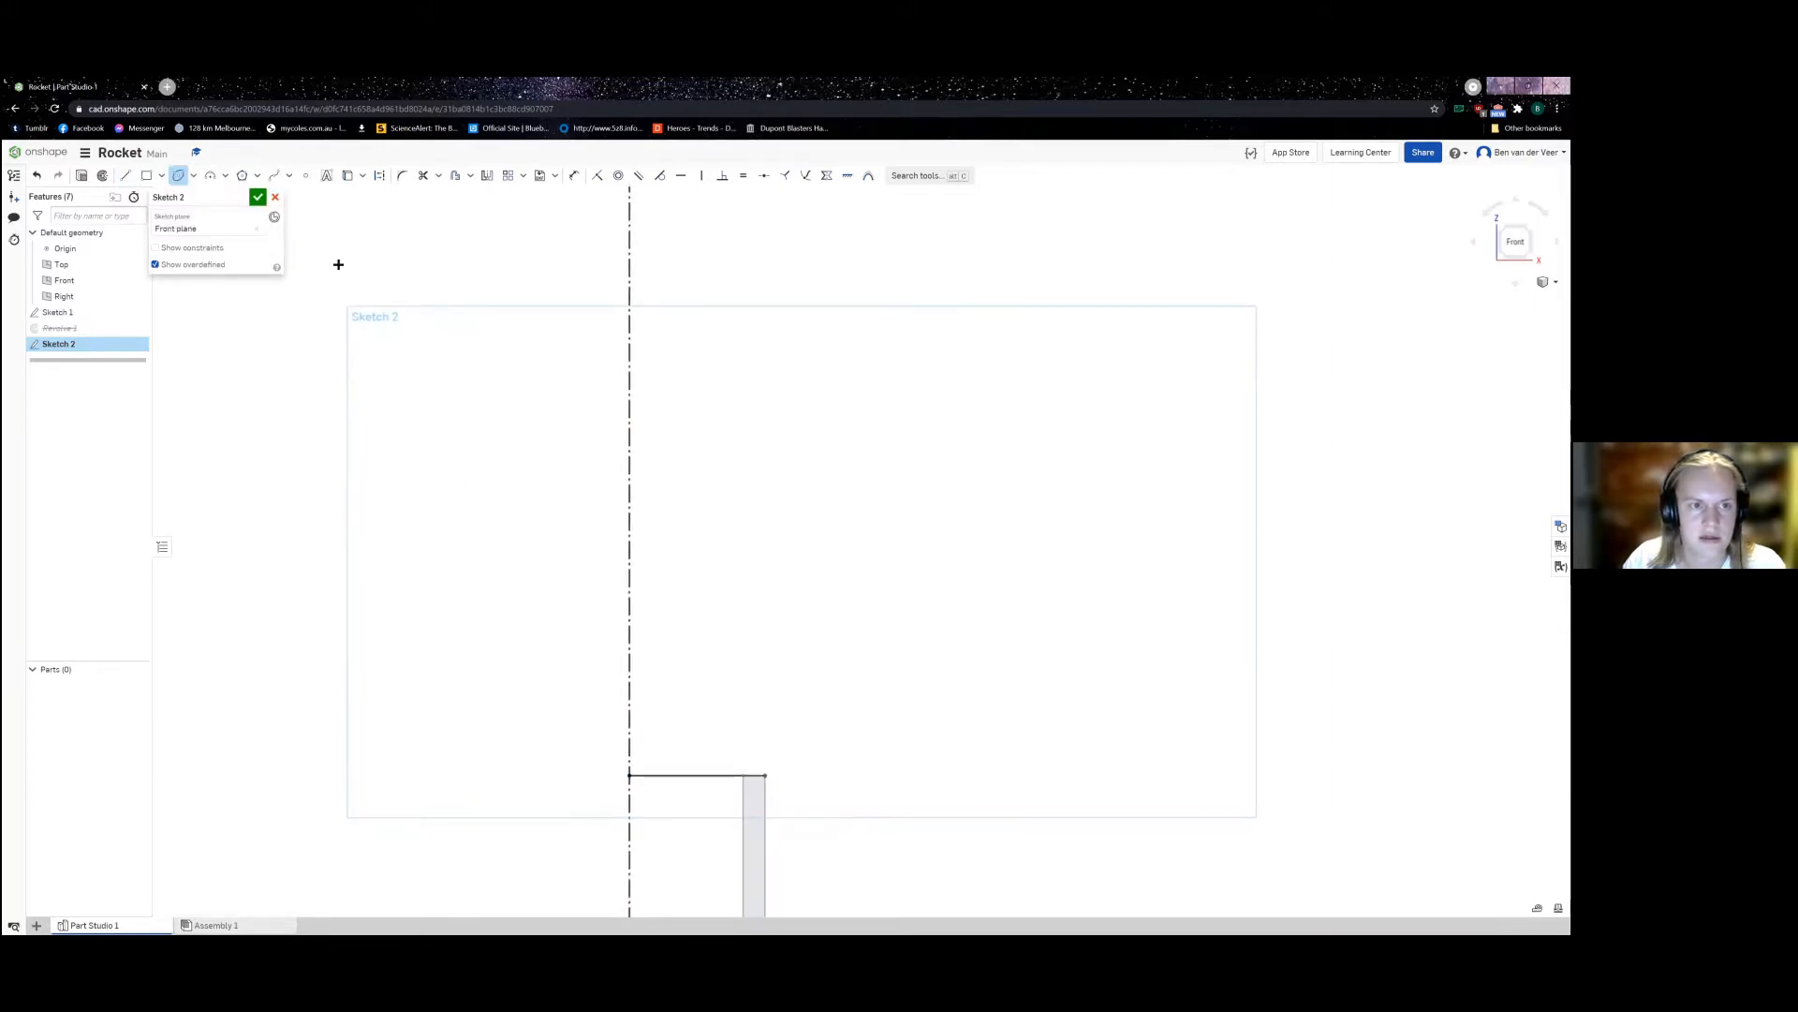
left_click(630, 776)
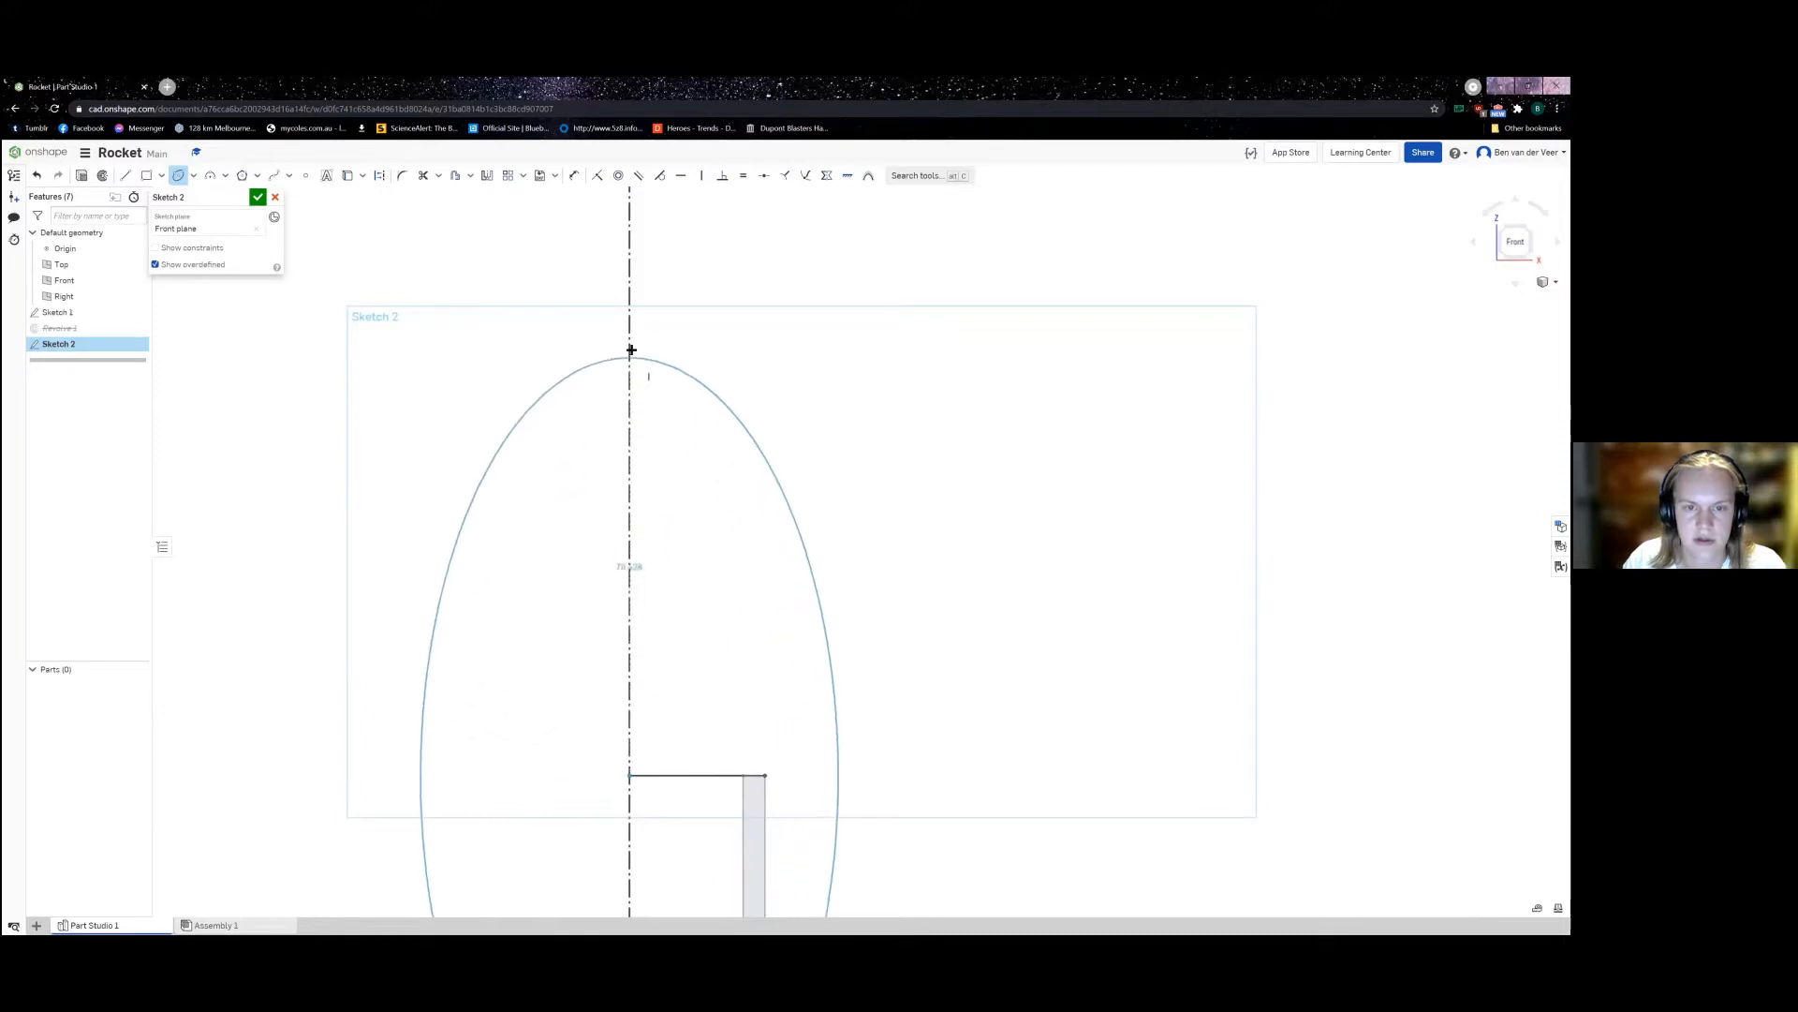
left_click(628, 321)
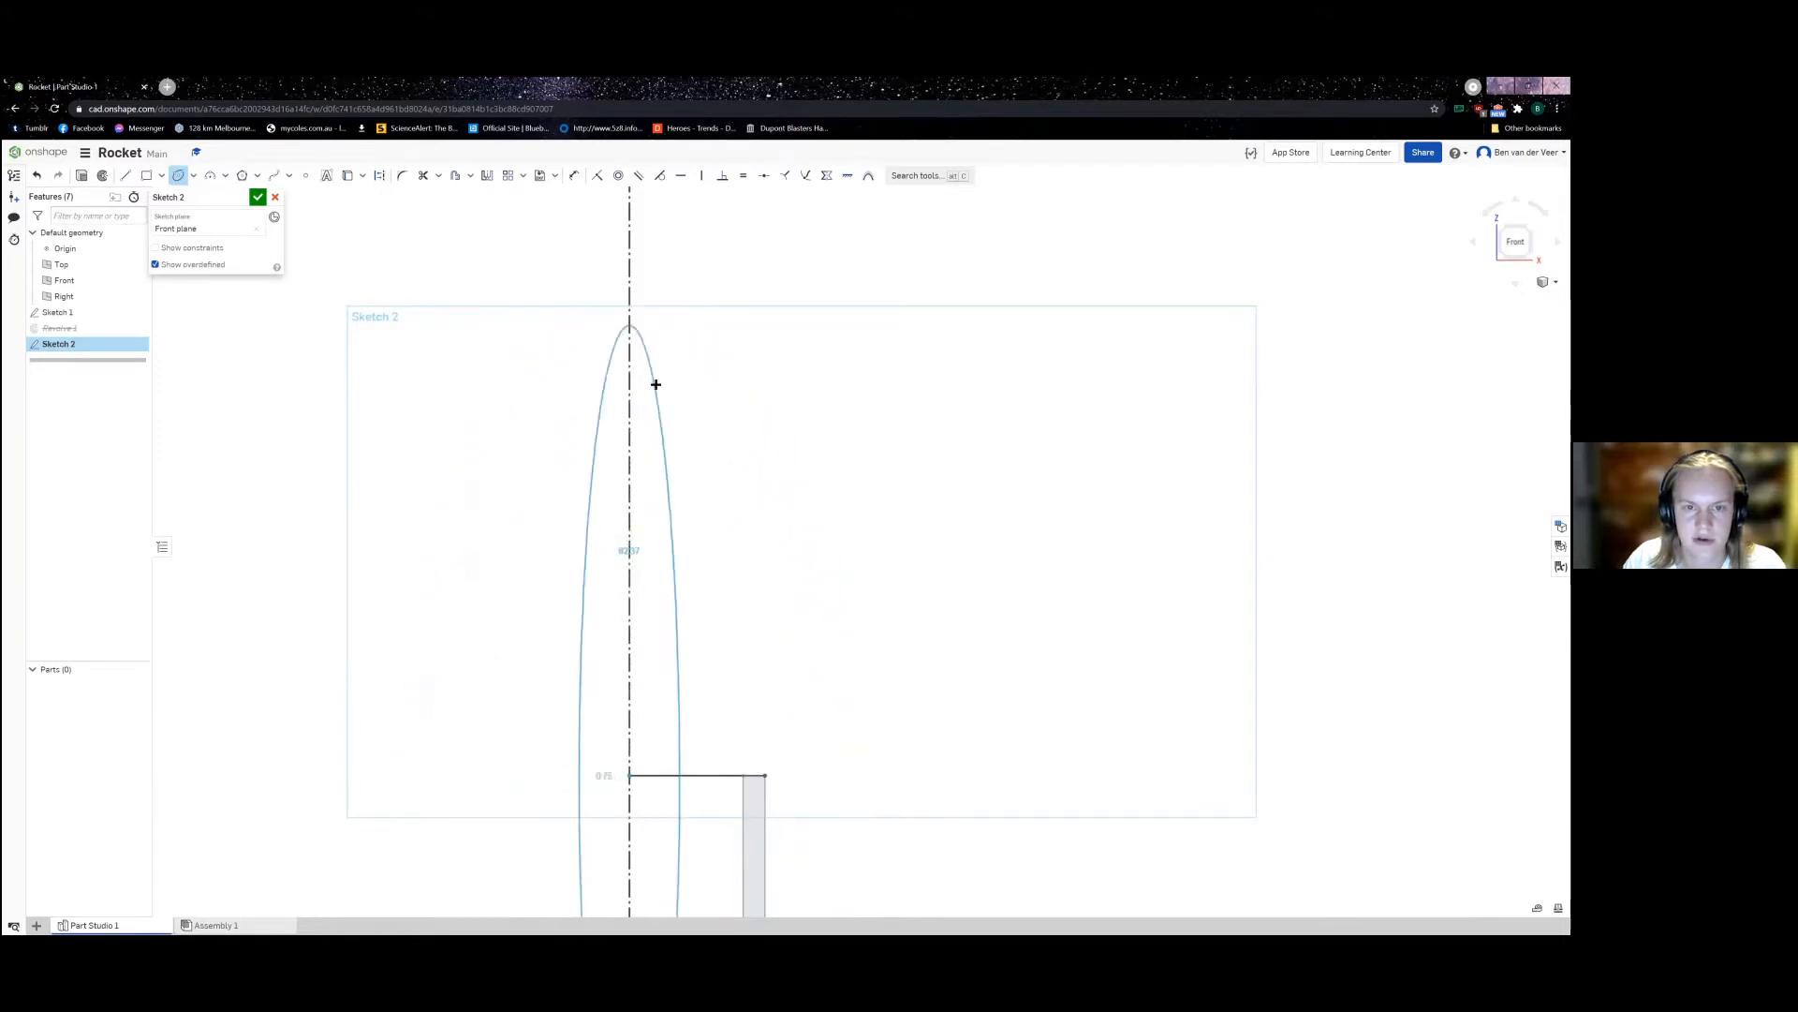
left_click(766, 776)
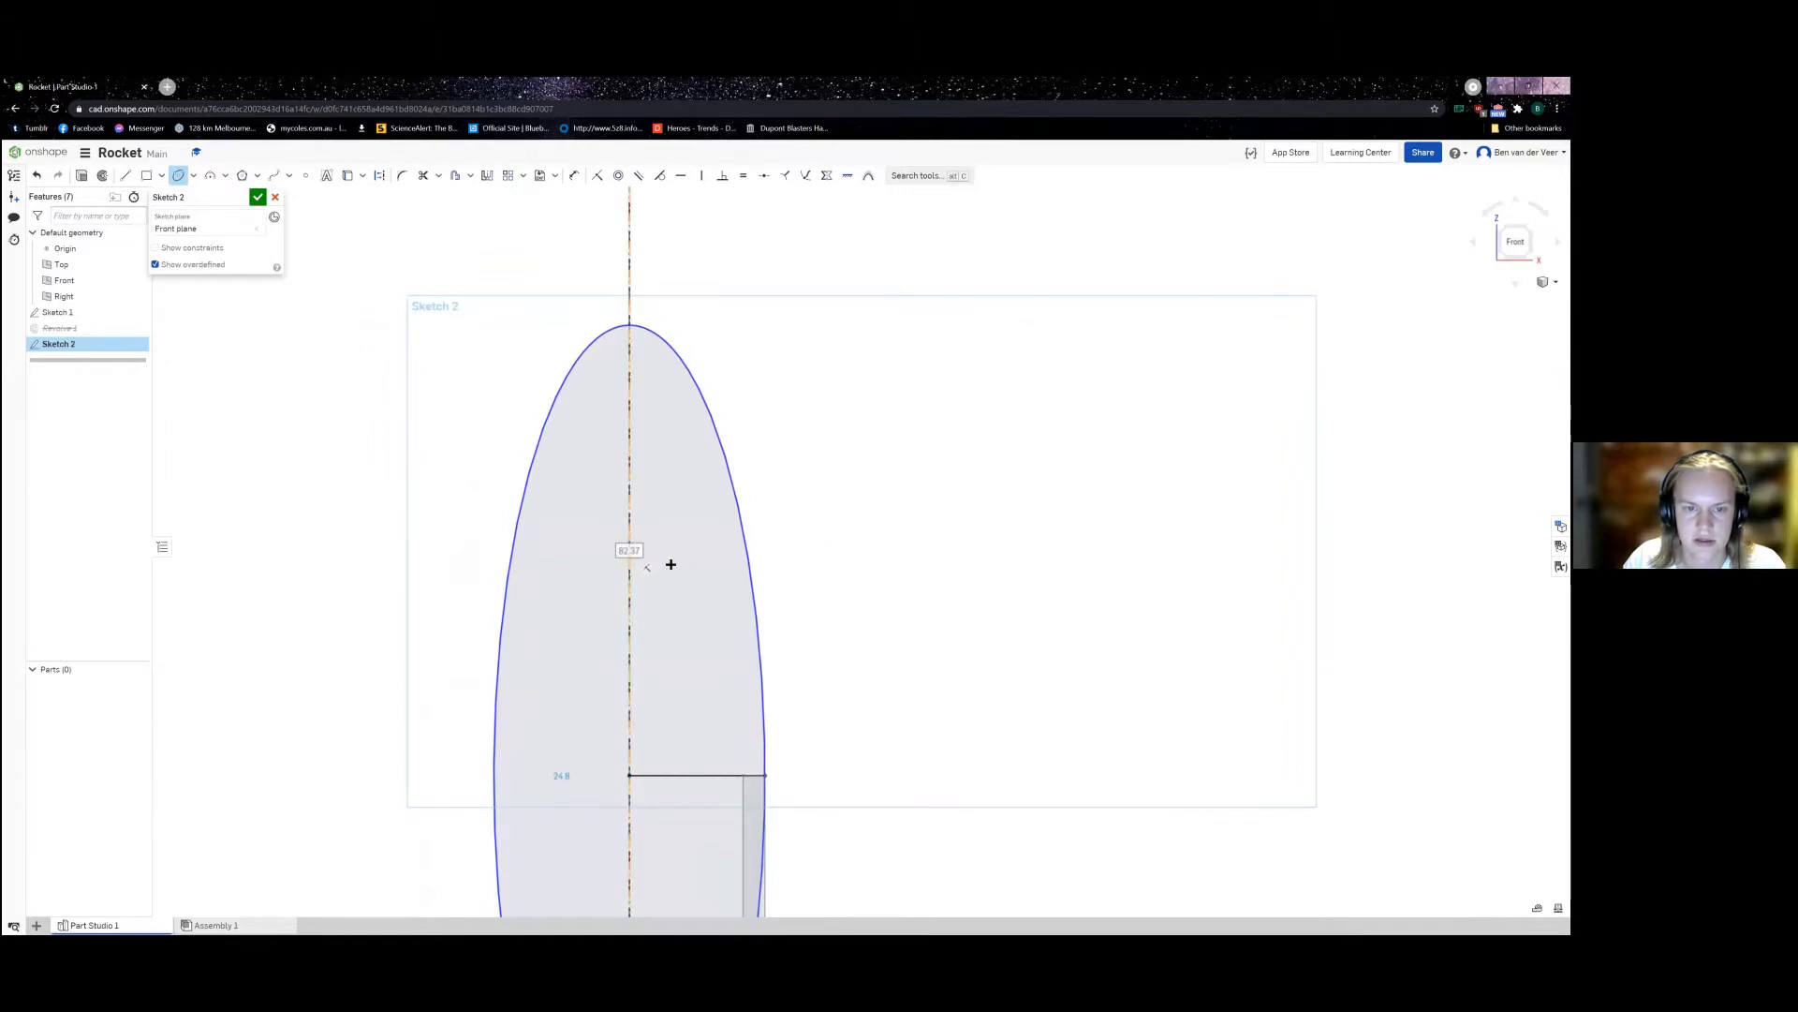
scroll(653, 563, "down", 2)
middle_click_drag(693, 577, 659, 528)
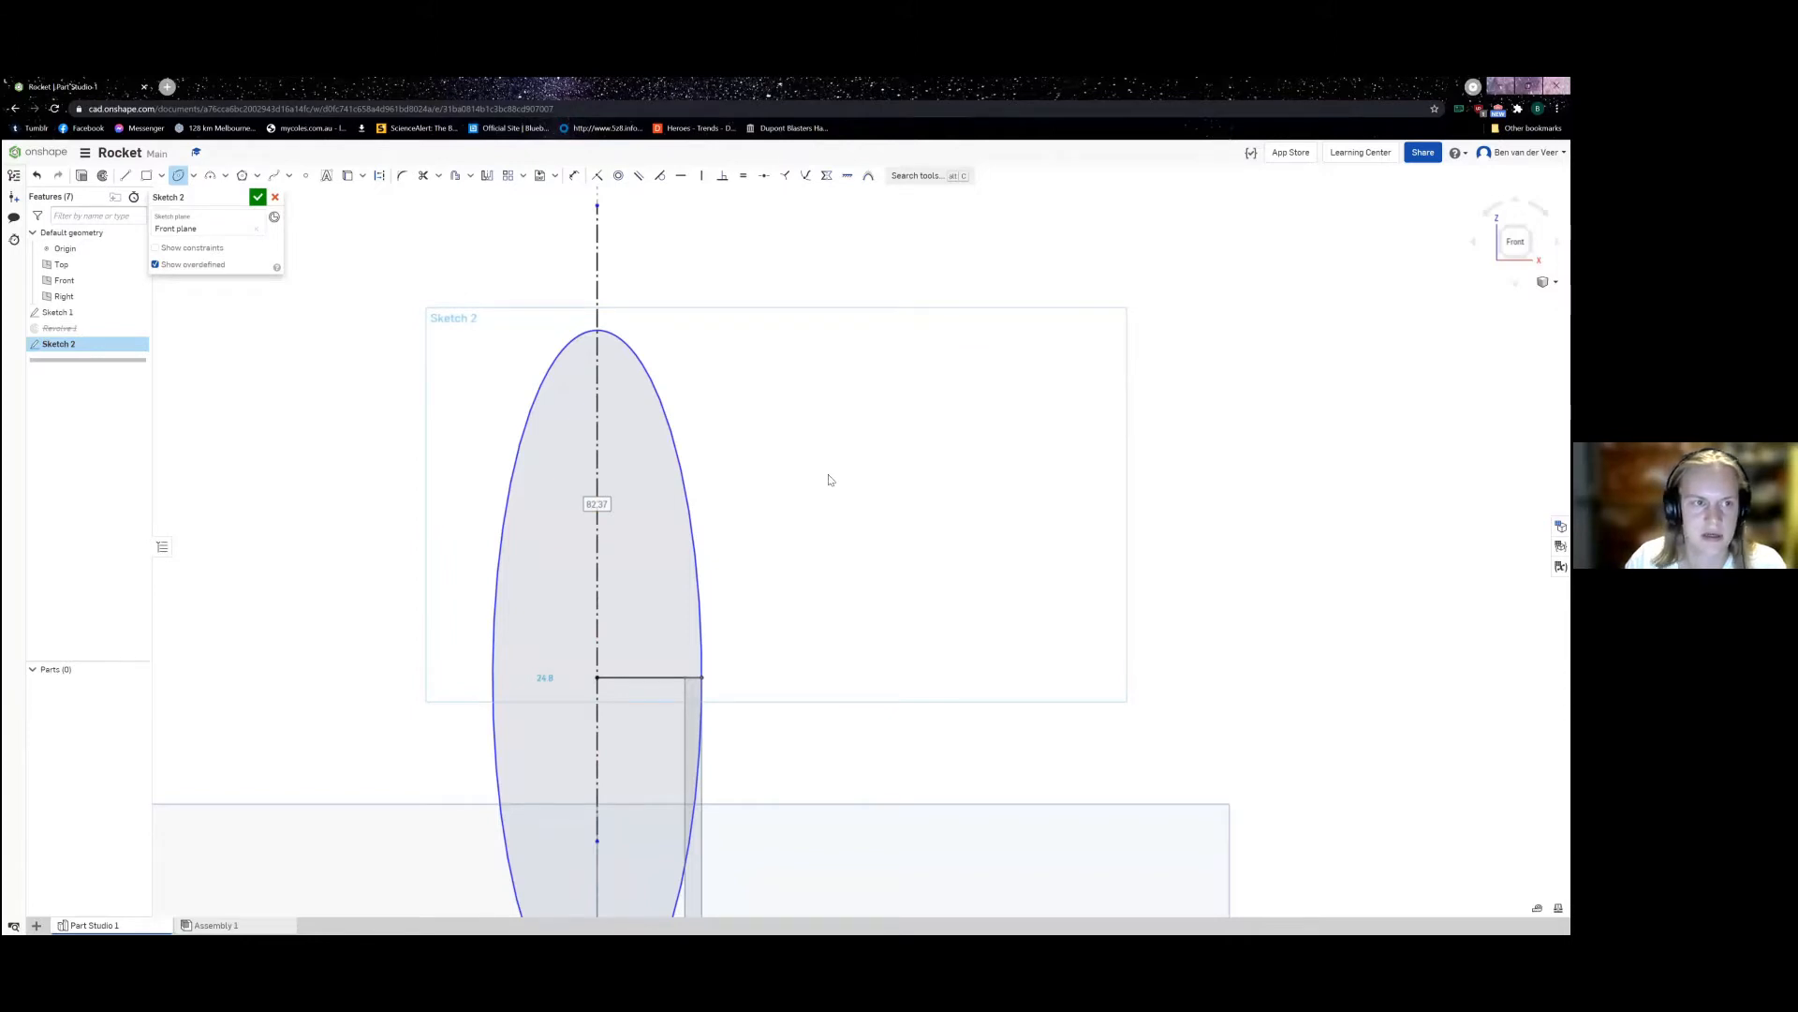
Step: Check the nose cone's length in OpenRocket, return to Onshape and set the ellipse's major axis to 85 mm
key("alt+Tab")
double_click(539, 707)
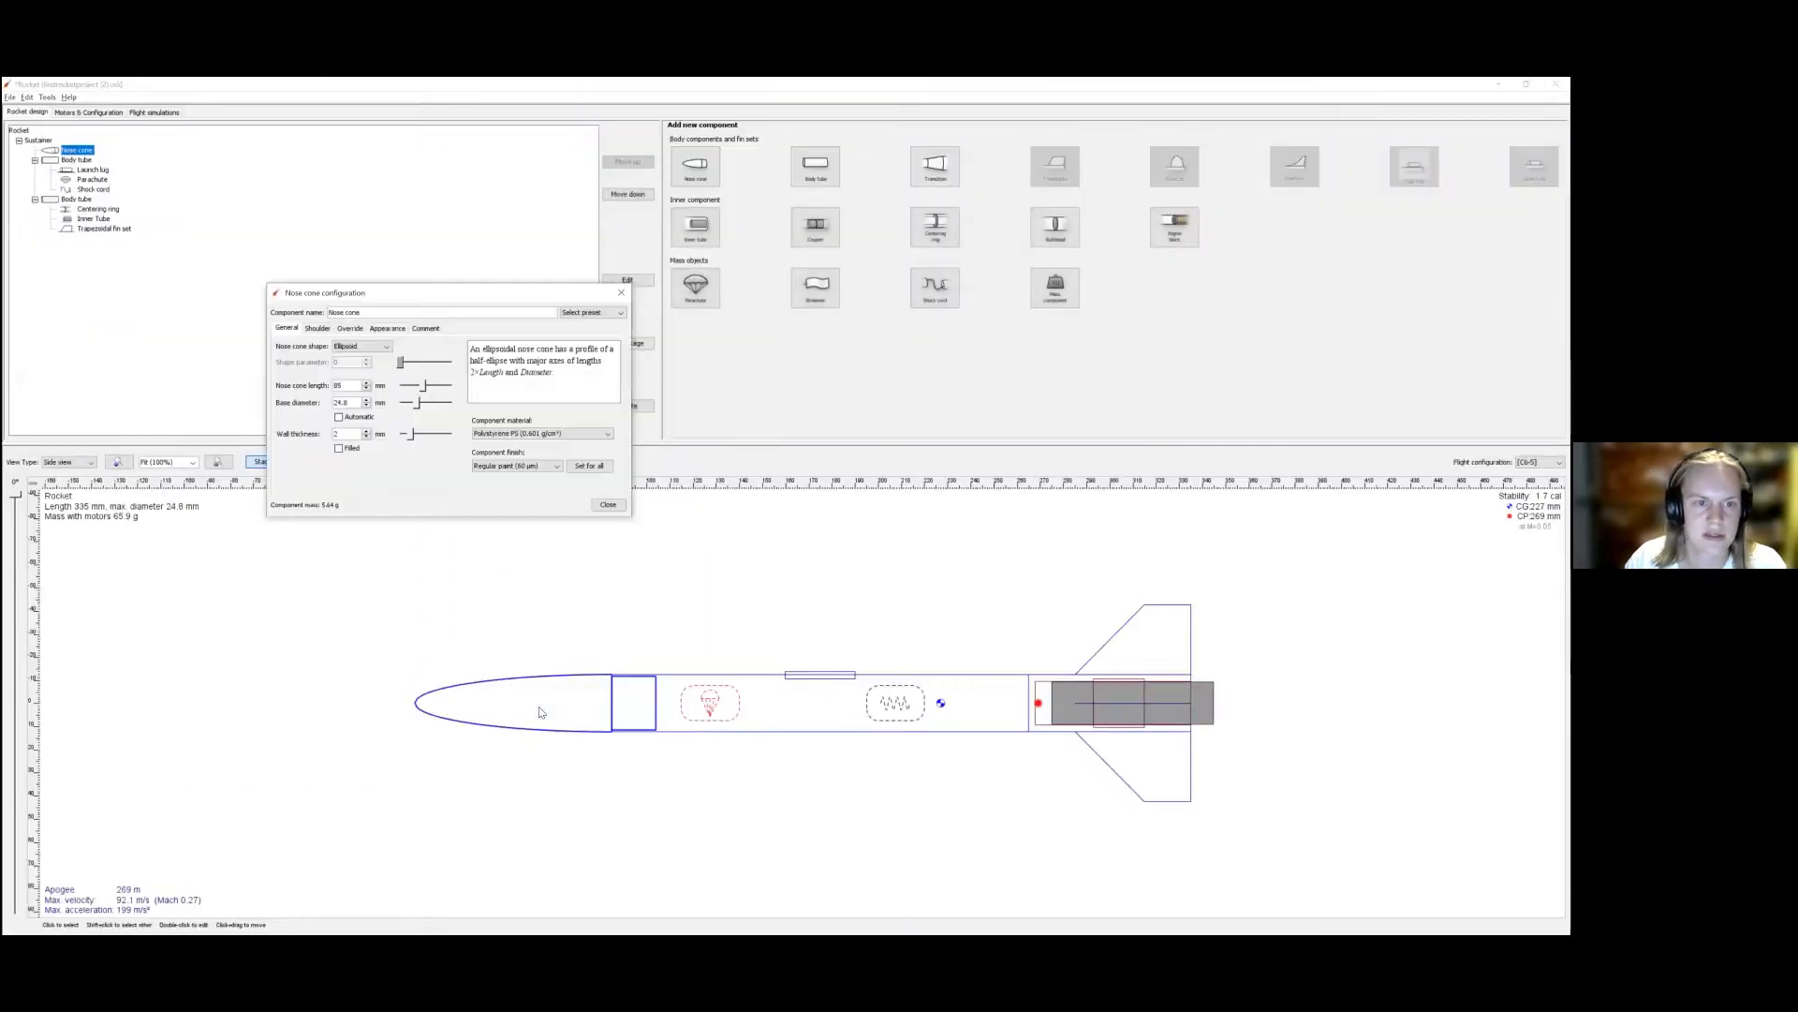
key("alt+Tab")
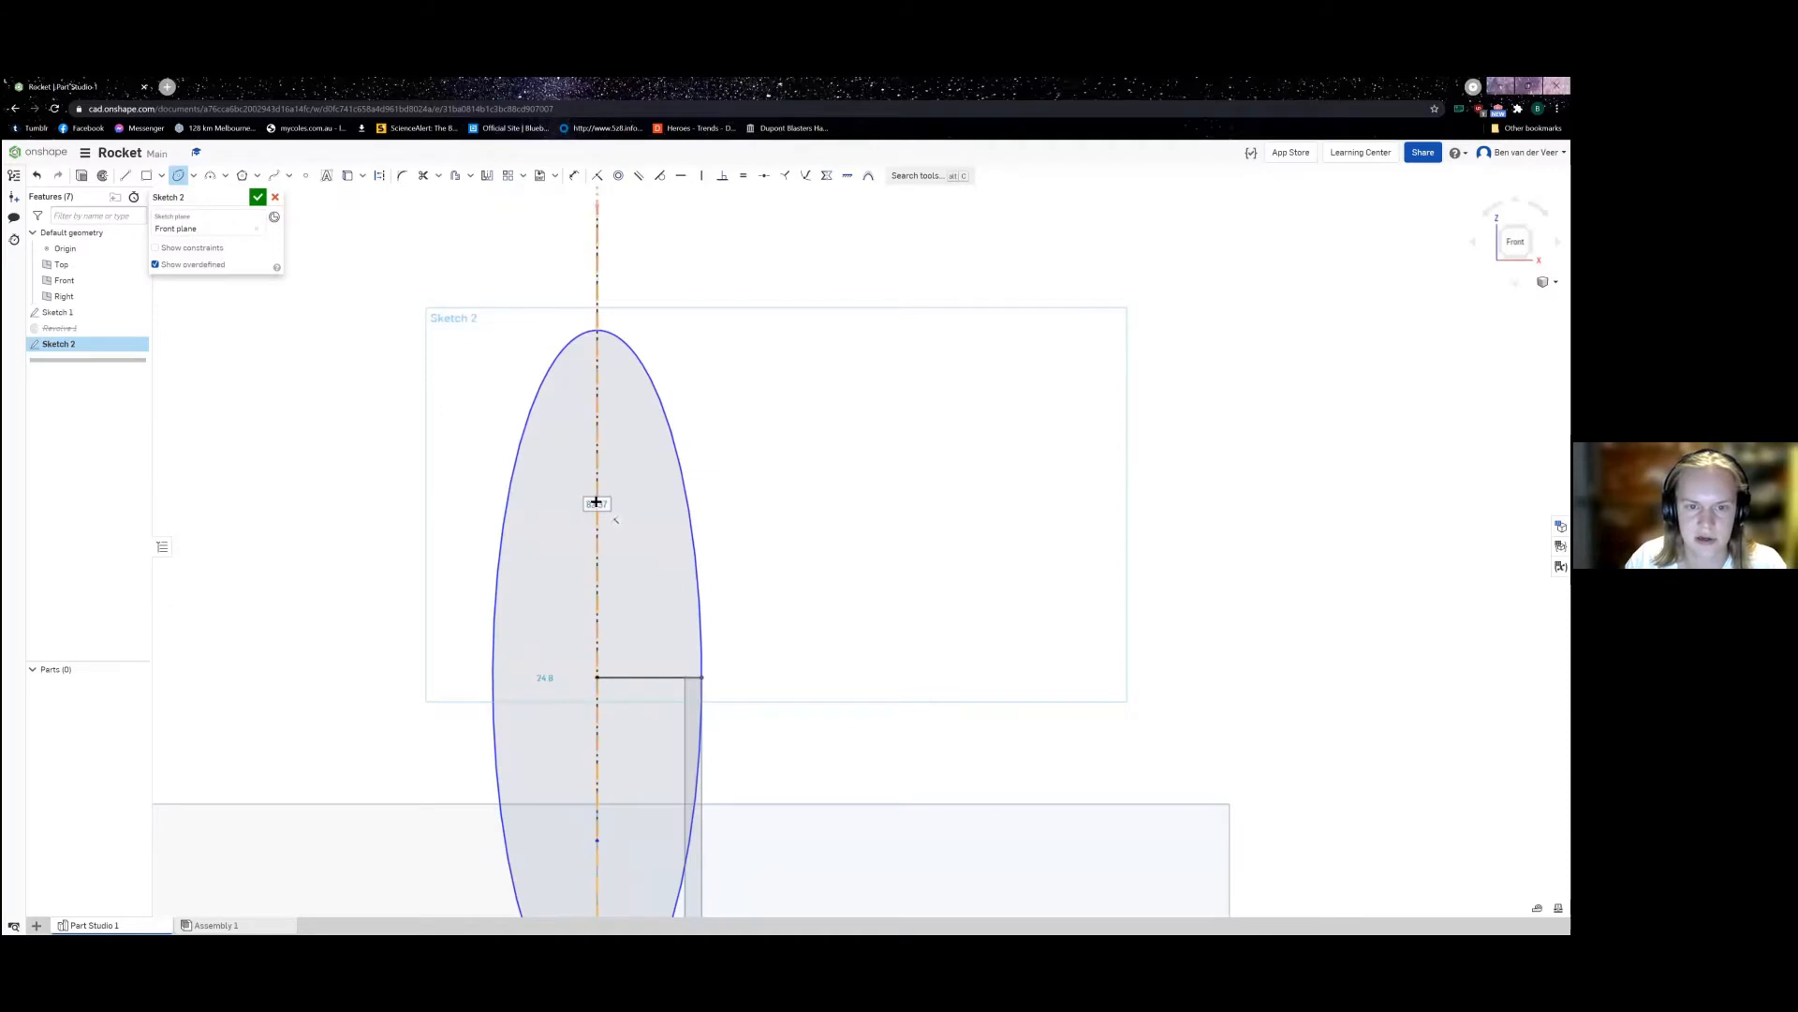
left_click(598, 503)
key("Return")
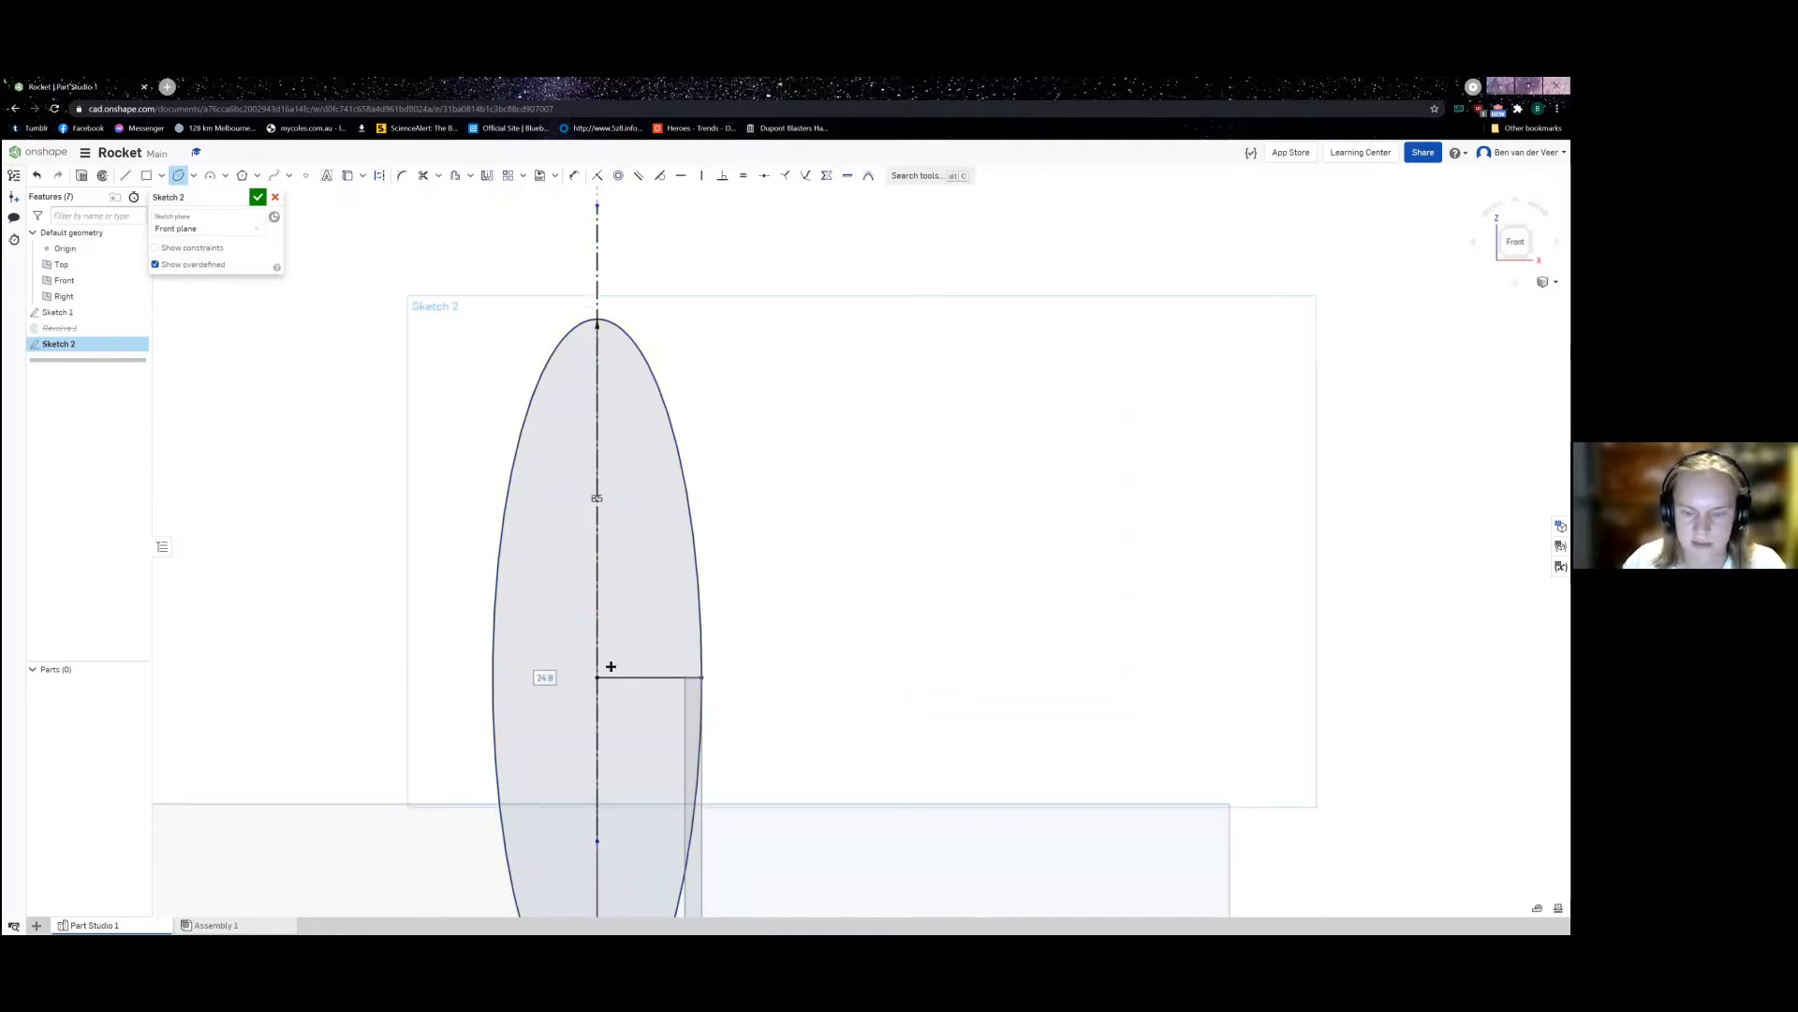
Step: Try to set the ellipse's minor axis to 24.8 mm and remove that dimension again
left_click(611, 666)
type("24")
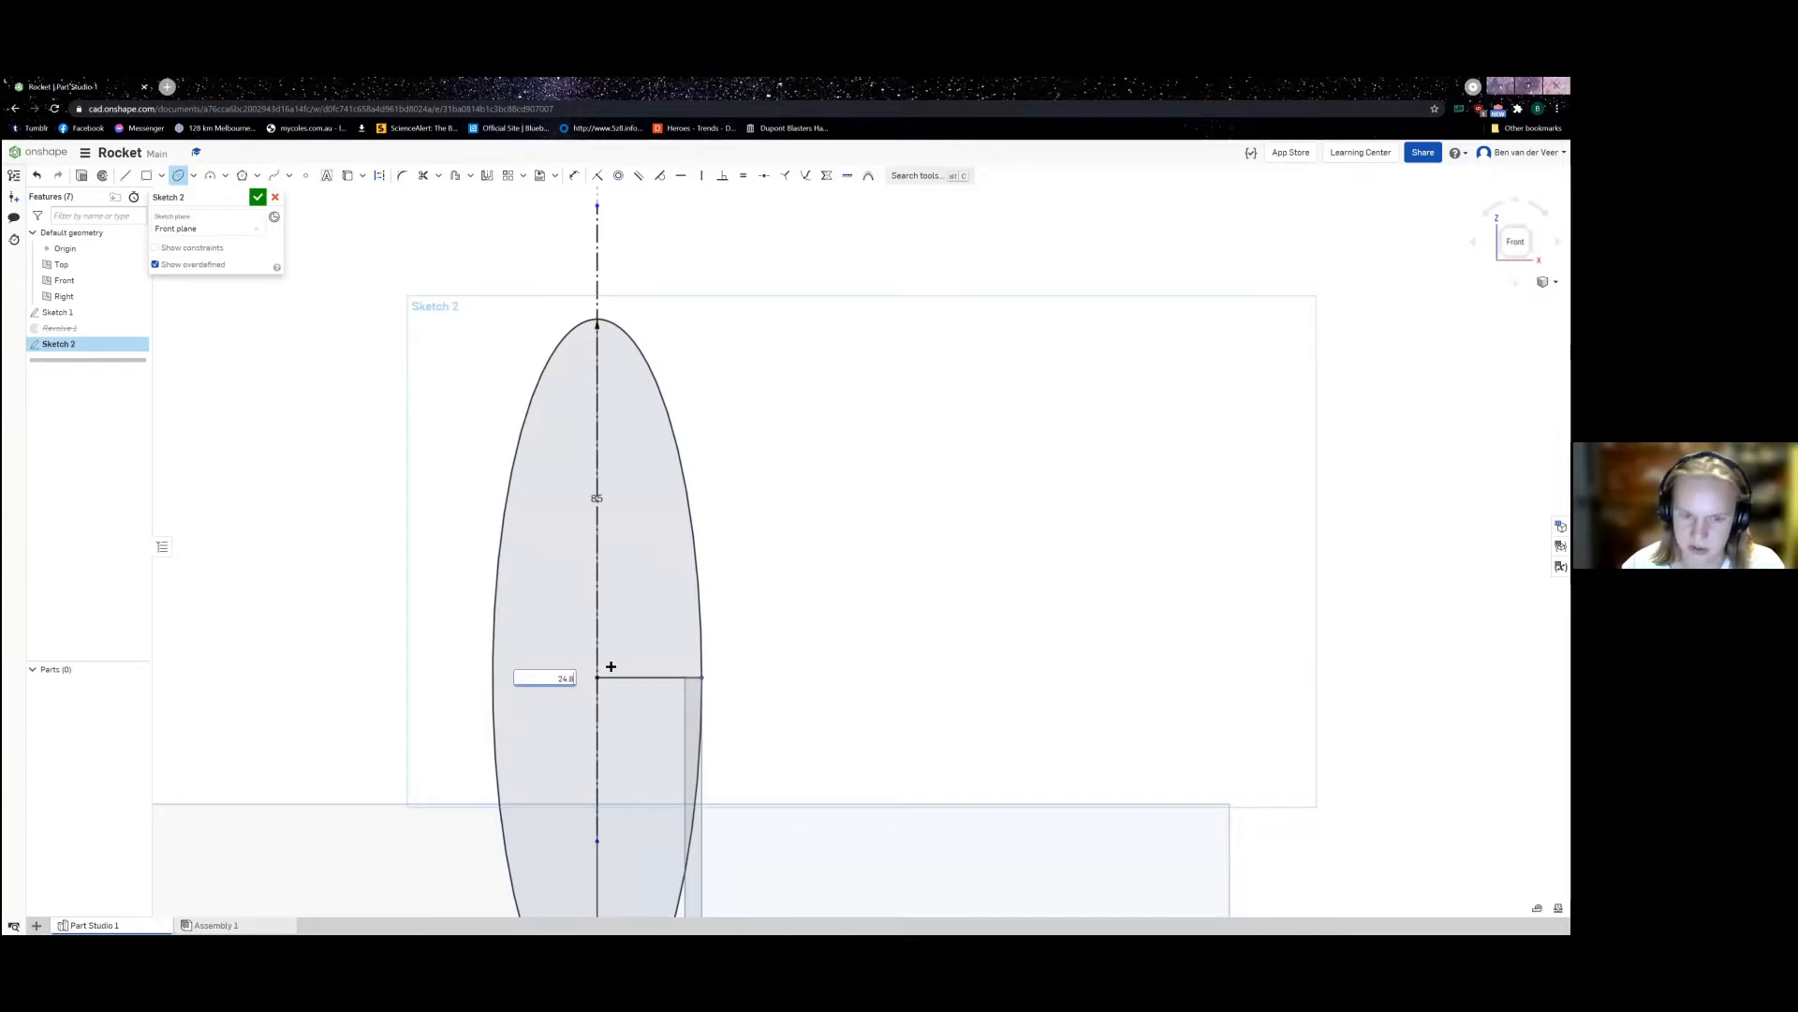
key("Return")
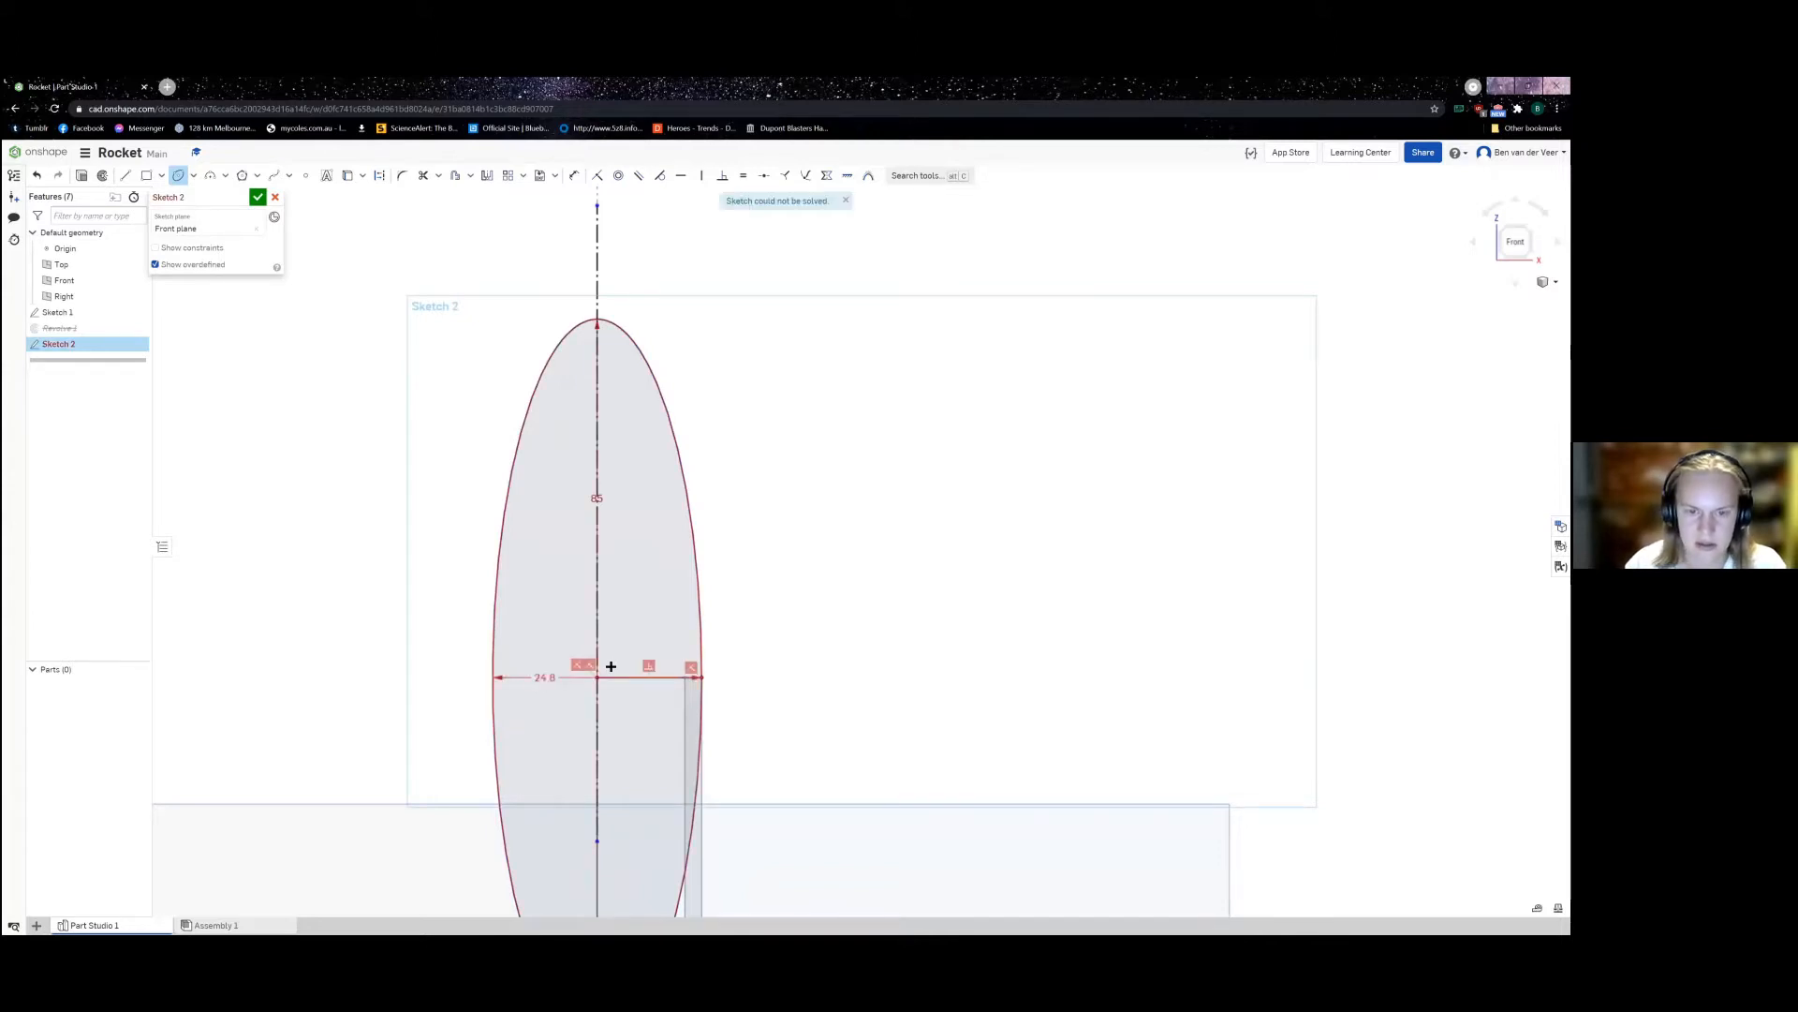
key("Delete")
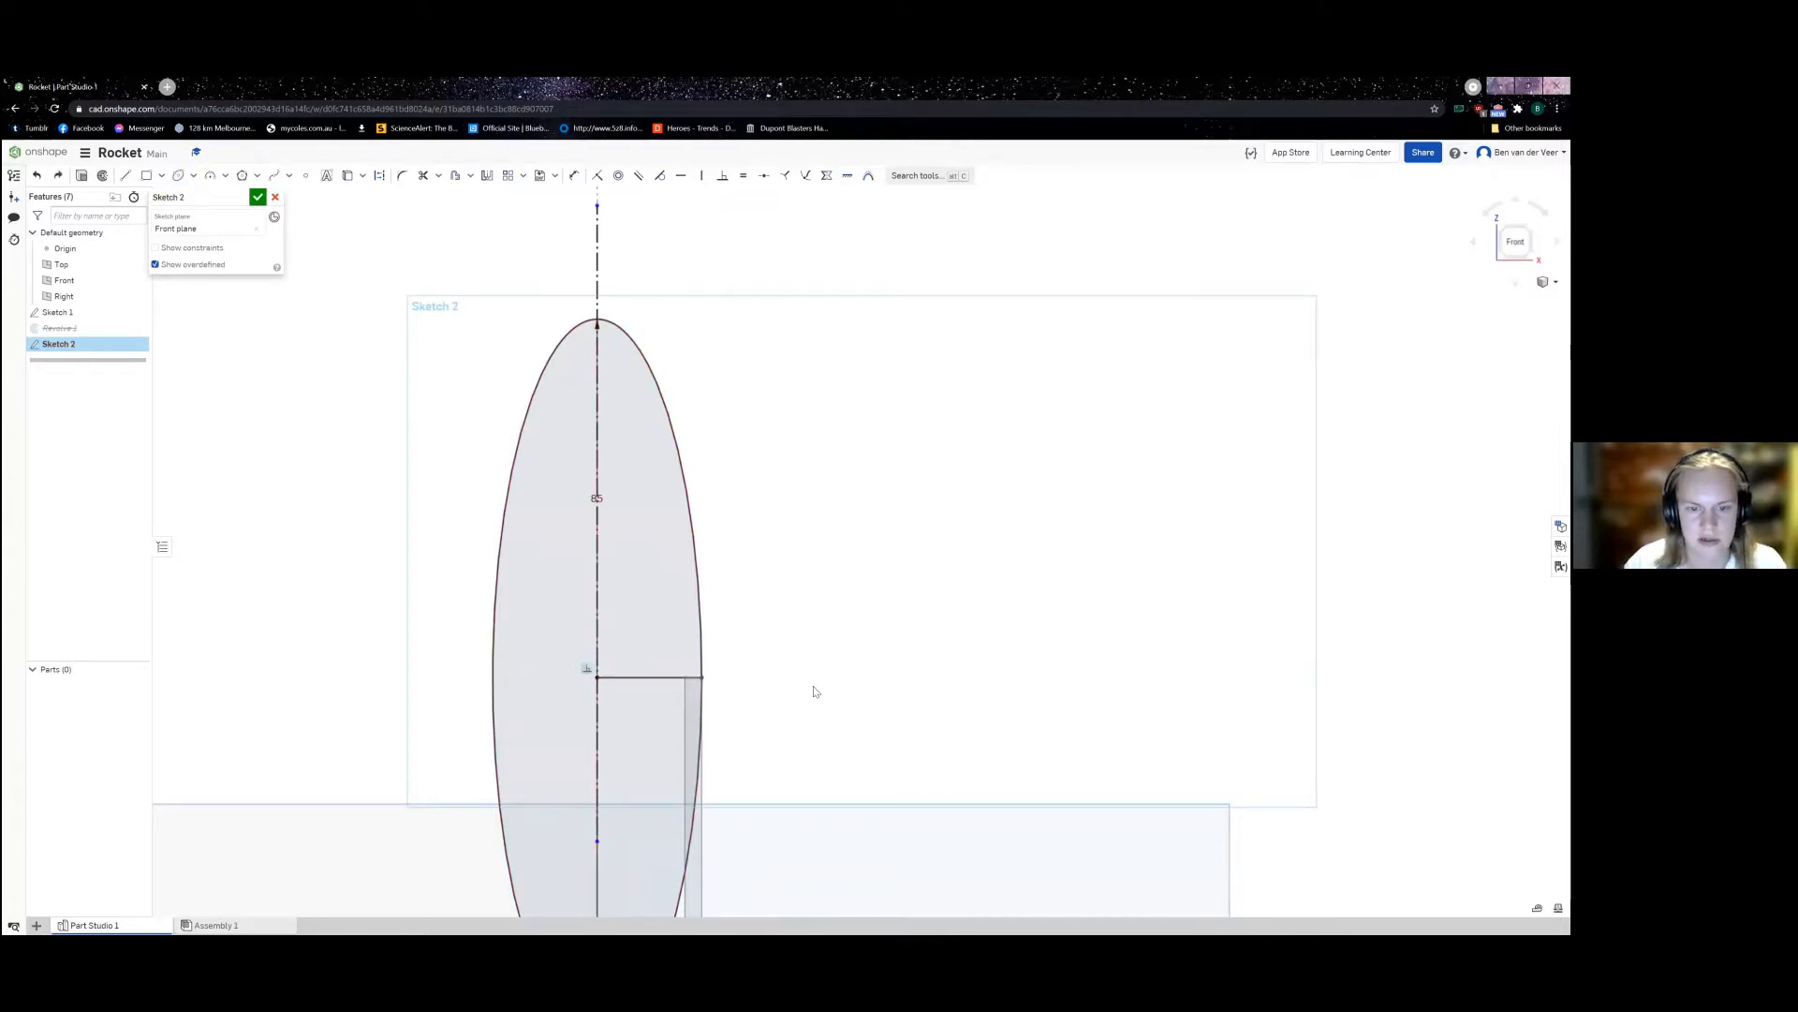
Step: Convert the horizontal line between the ellipse's centre and the tube's outer corner to construction geometry
middle_click_drag(812, 686, 850, 572)
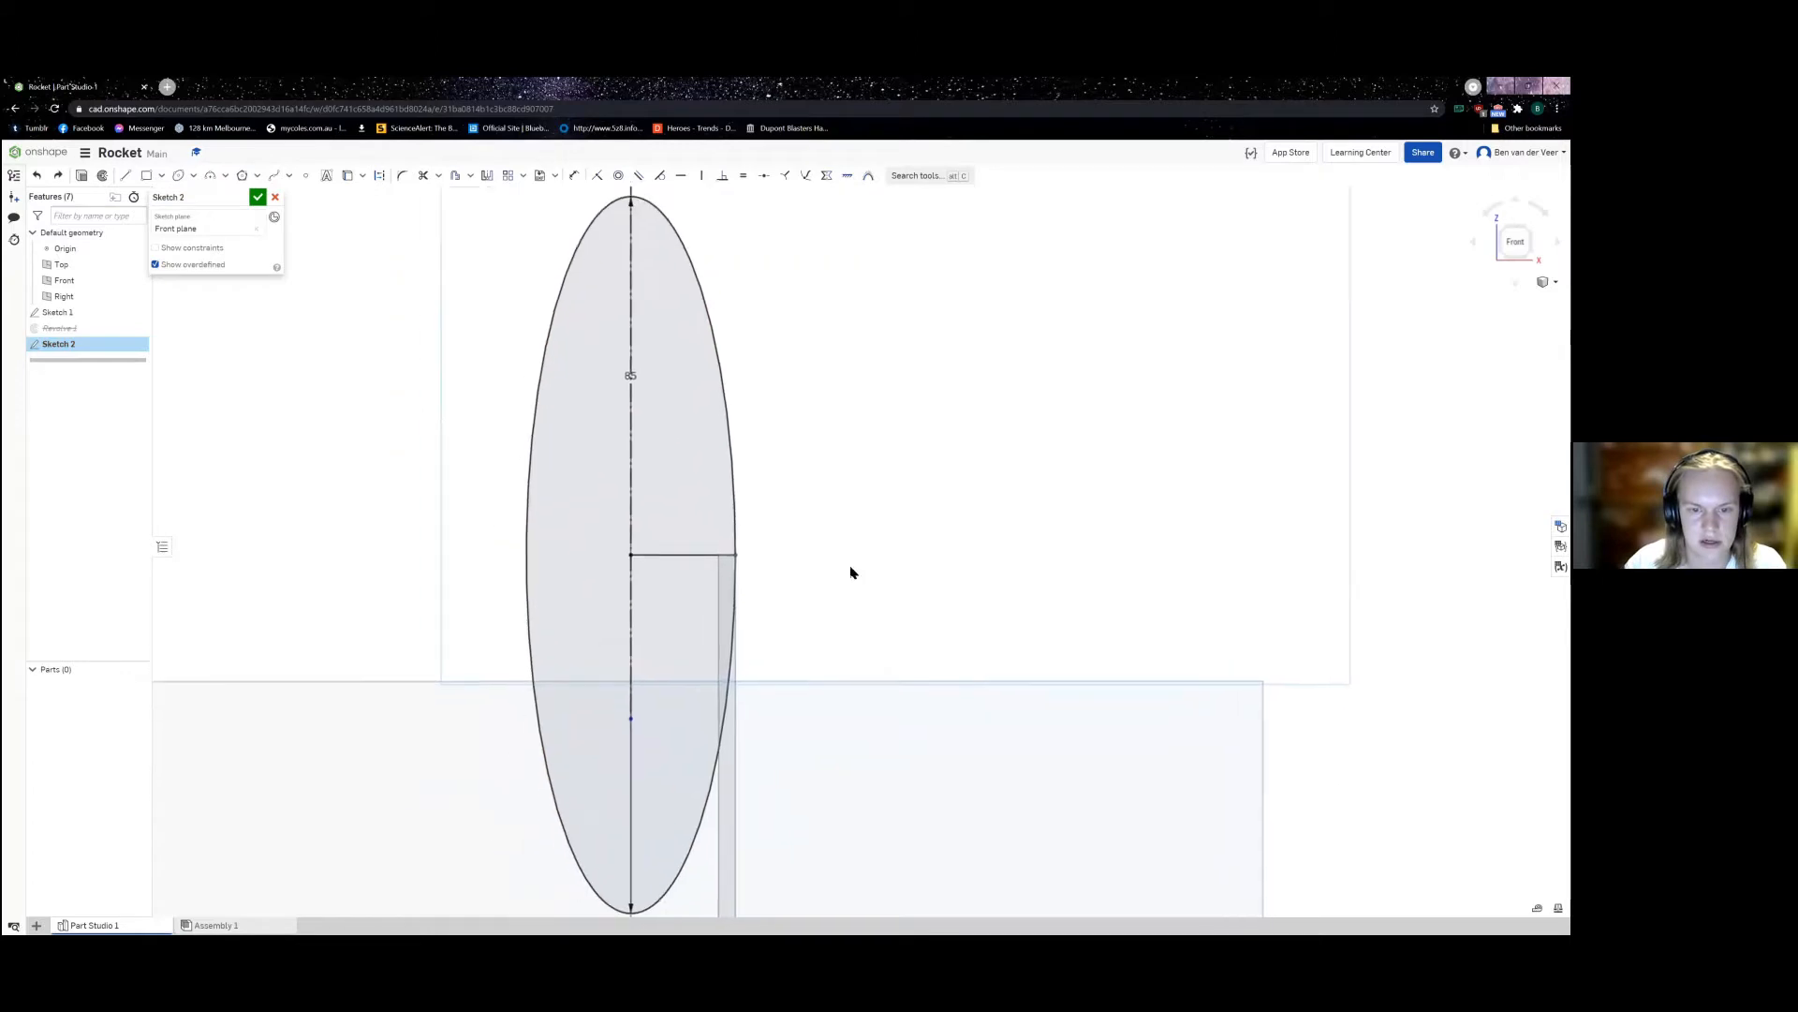
left_click(669, 558)
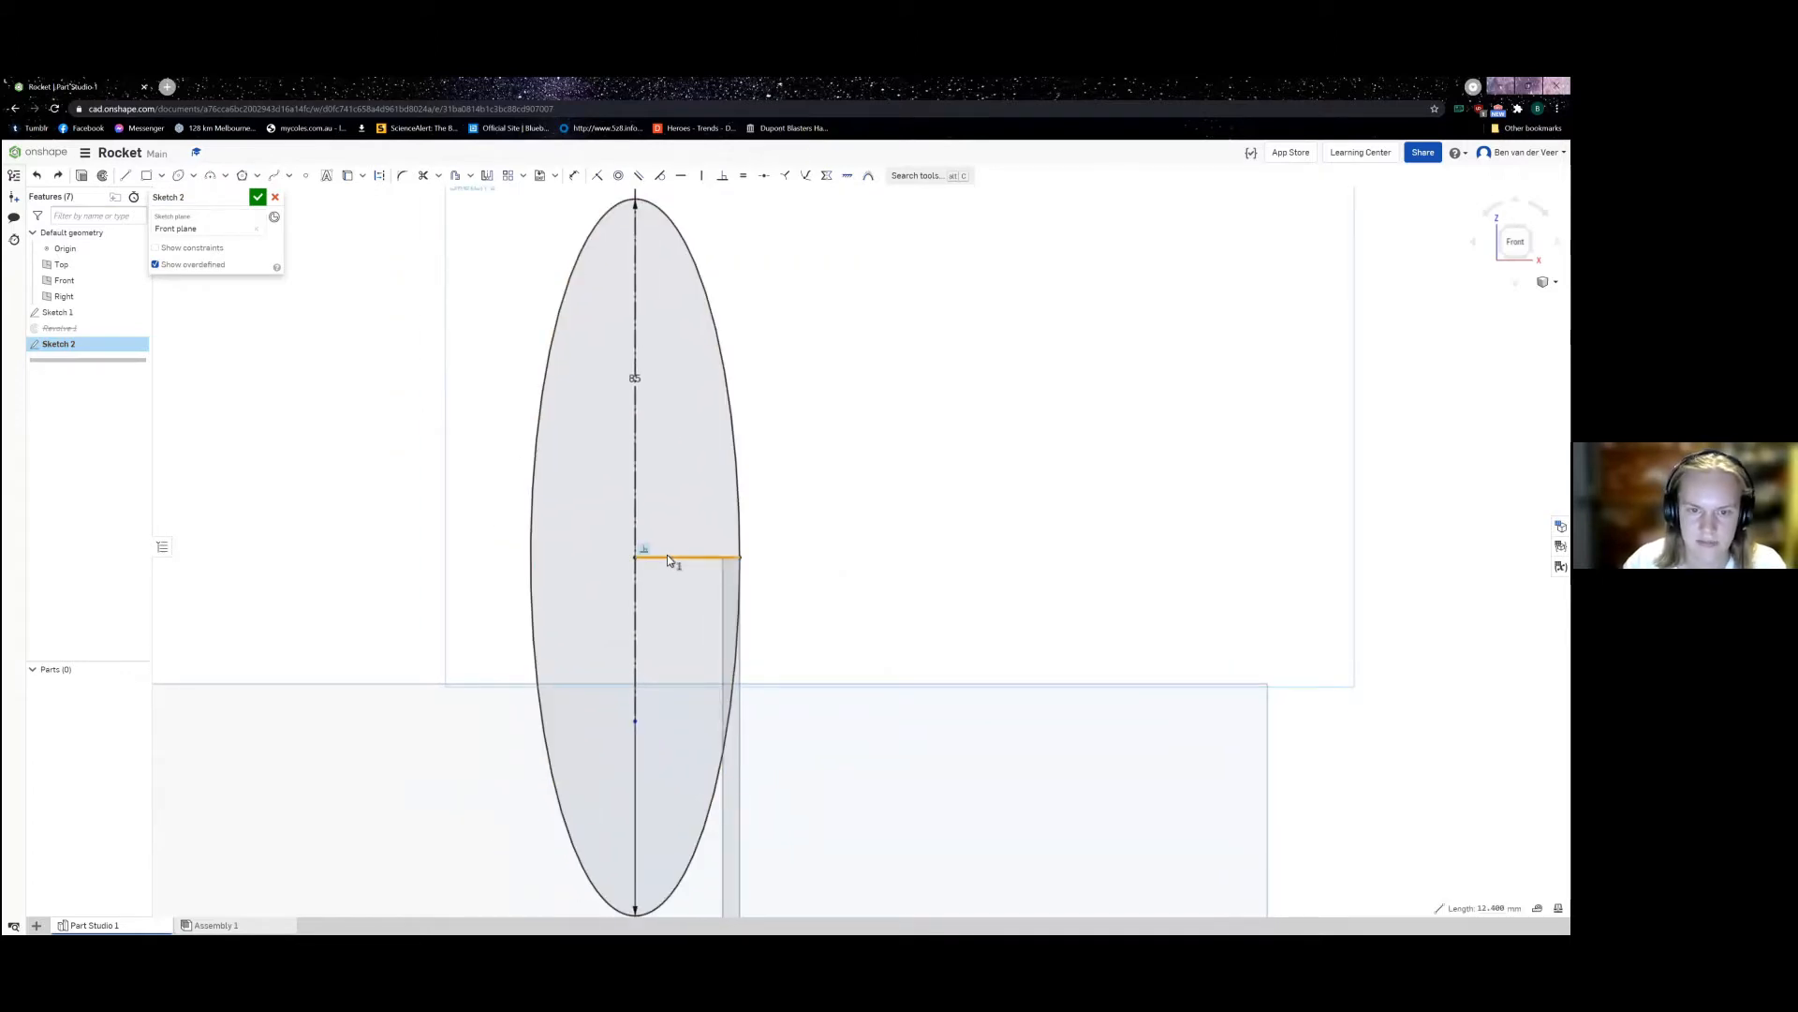
left_click(380, 177)
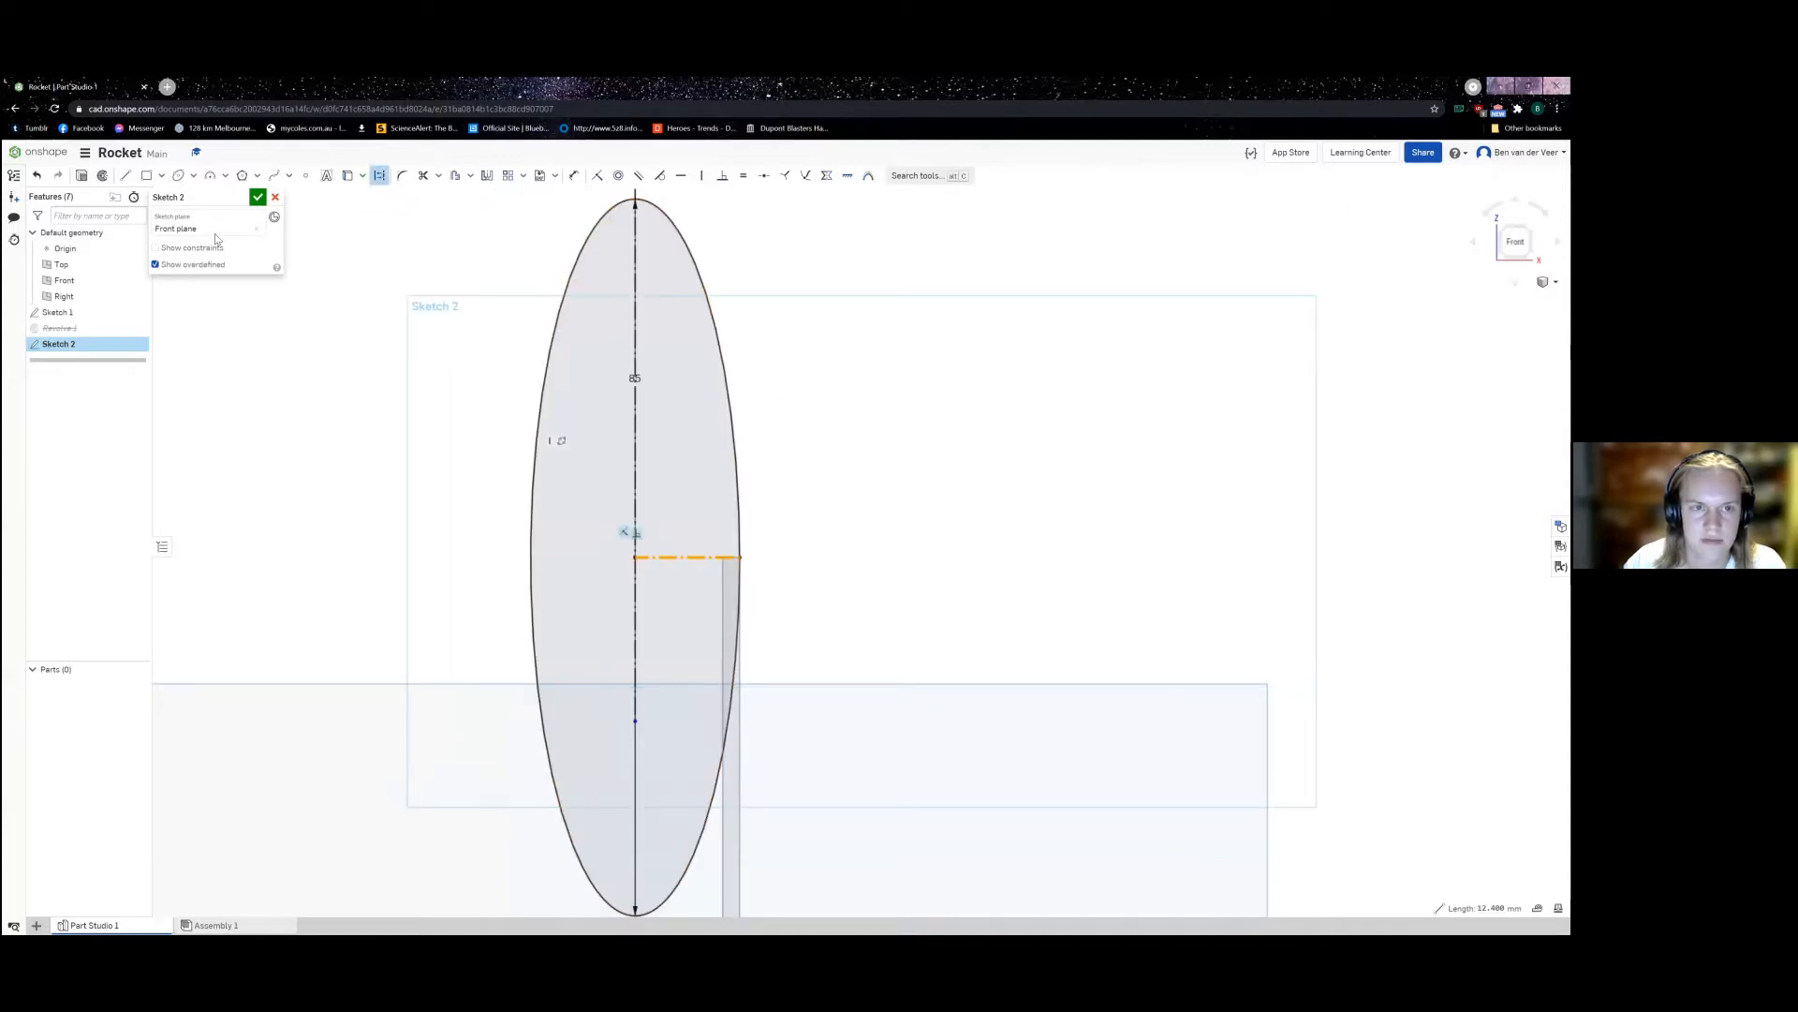
left_click(126, 175)
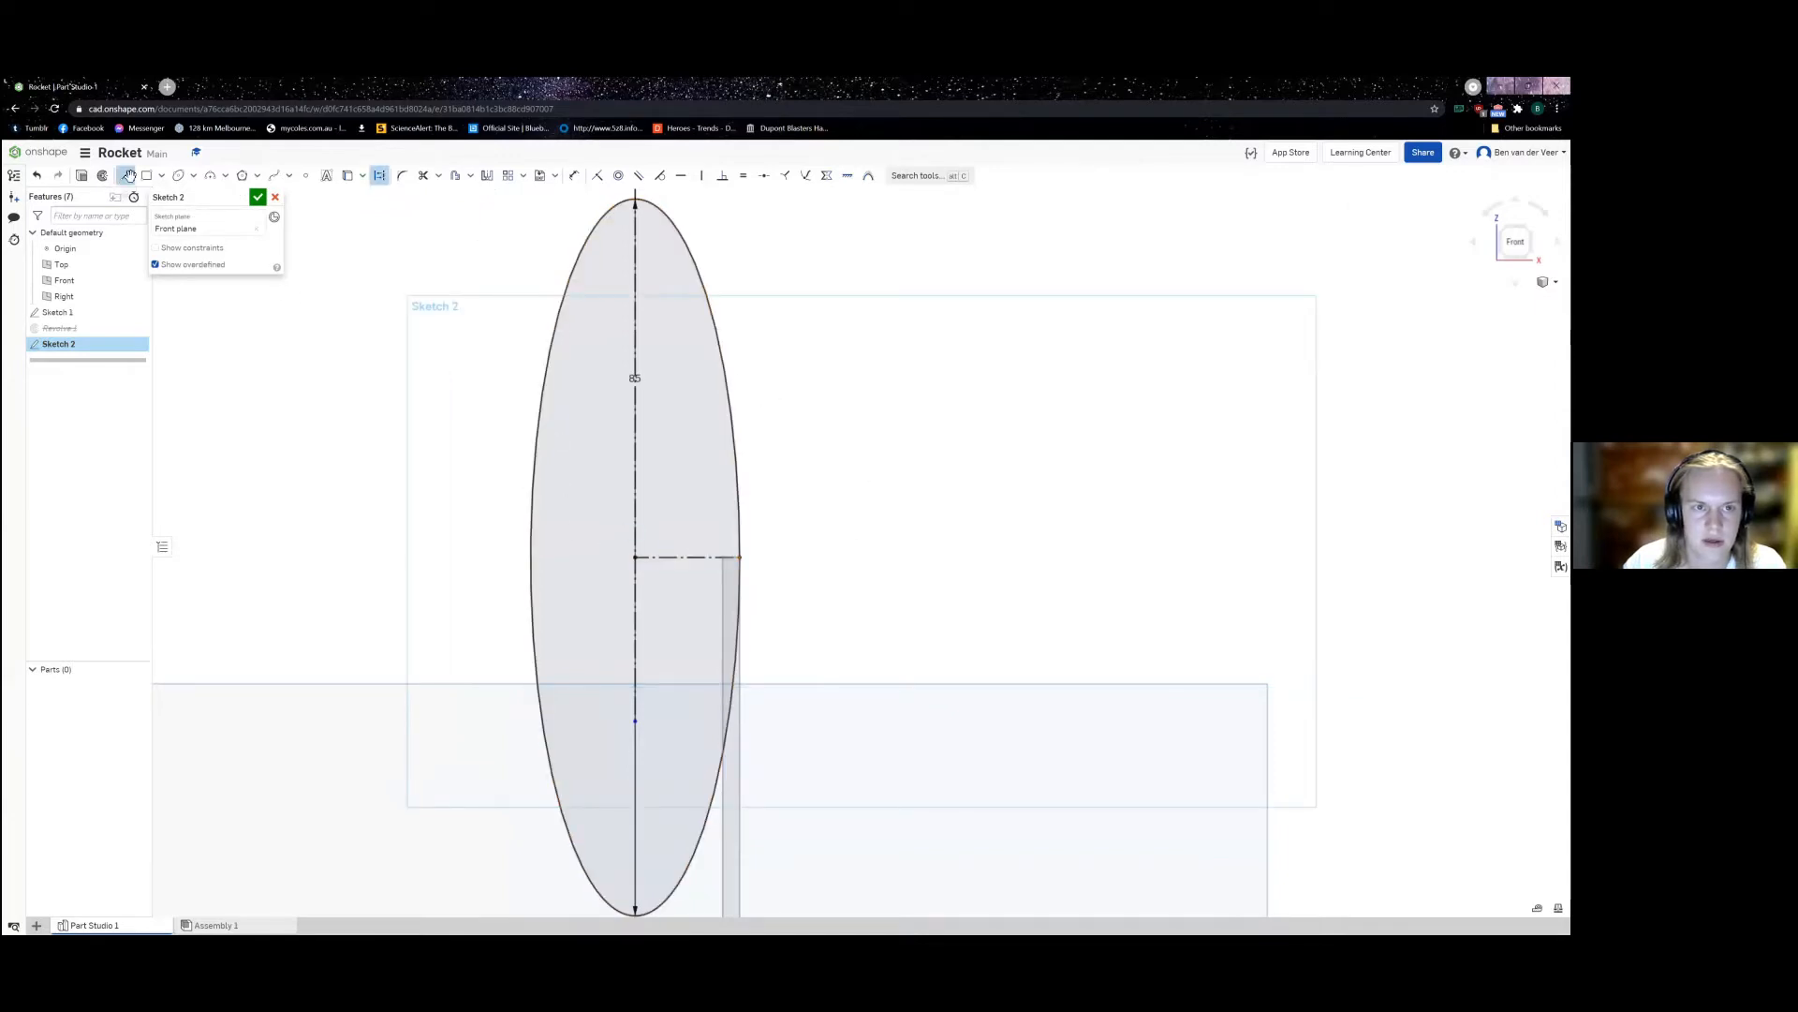
key("Escape")
Step: Draw a horizontal construction line from the ellipse's centre to the side of the ellipse opposite the tube profile
left_click(656, 558)
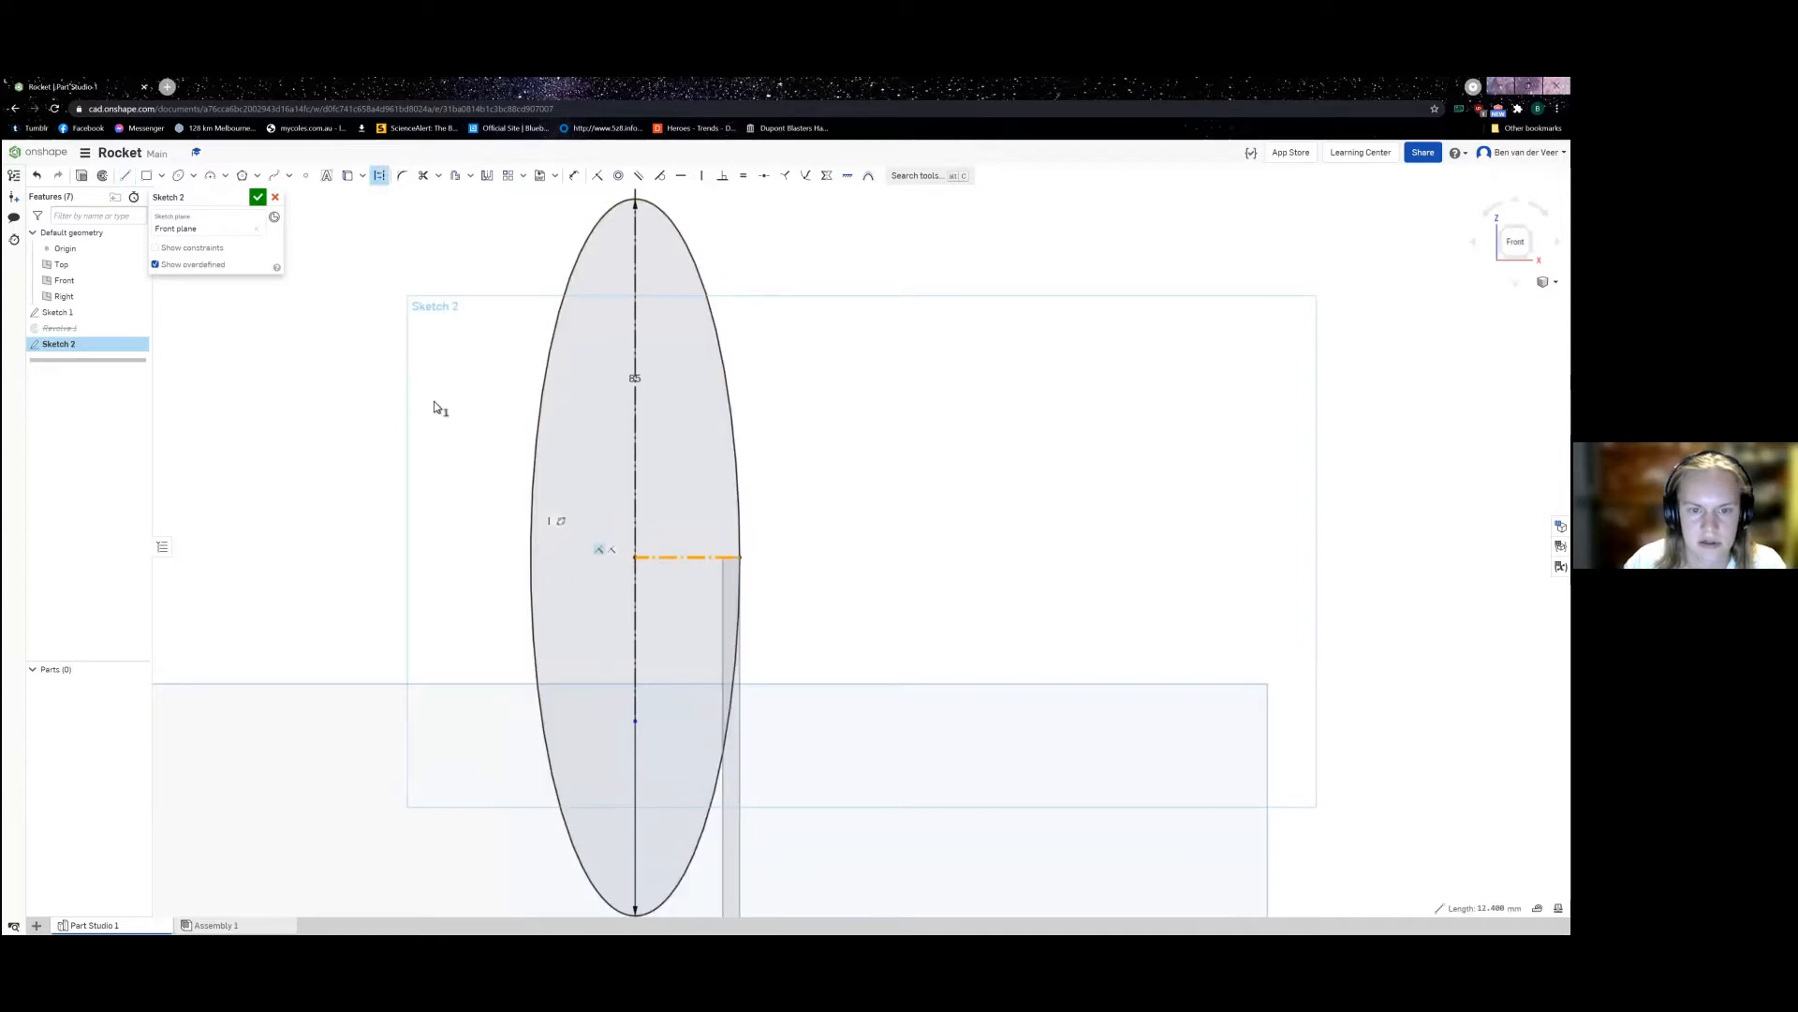
left_click(125, 175)
left_click(635, 557)
left_click(528, 557)
key("Escape")
Step: Trim the ellipse's lower half and upper left quarter, keeping only the upper arc on the tube profile's side
middle_click_drag(846, 565, 870, 522)
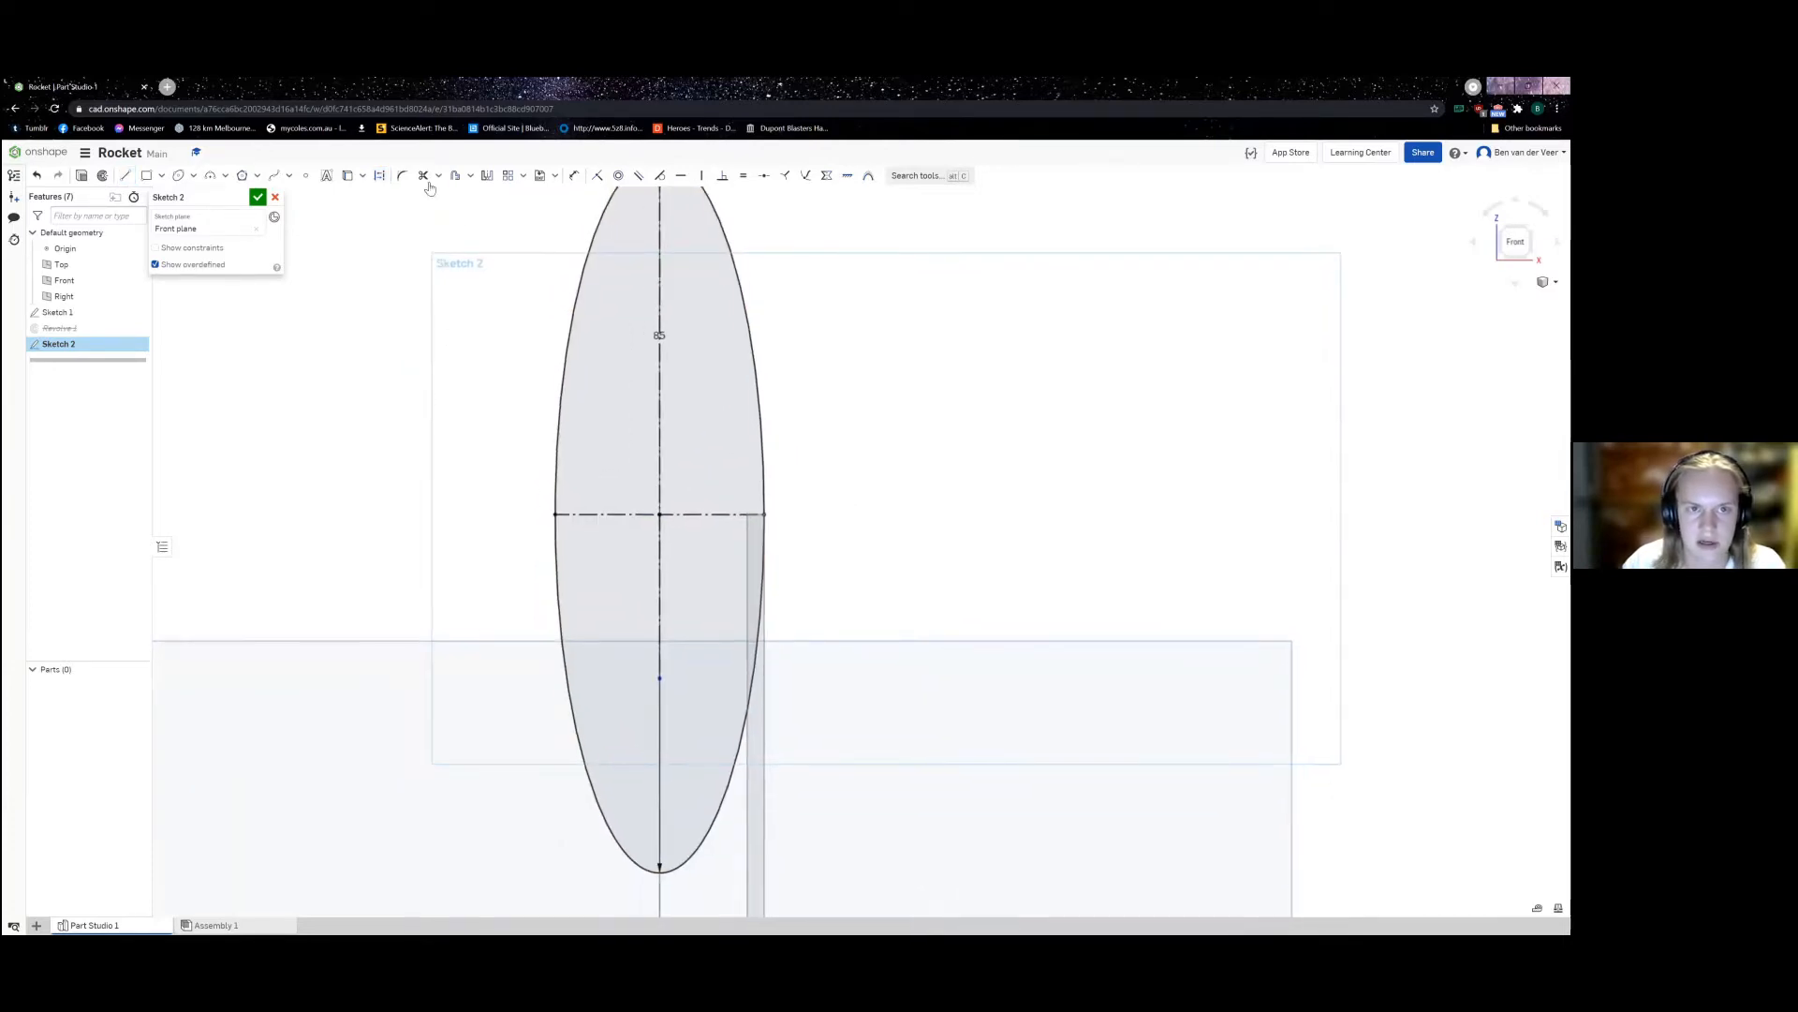
left_click(567, 675)
middle_click_drag(918, 537, 911, 623)
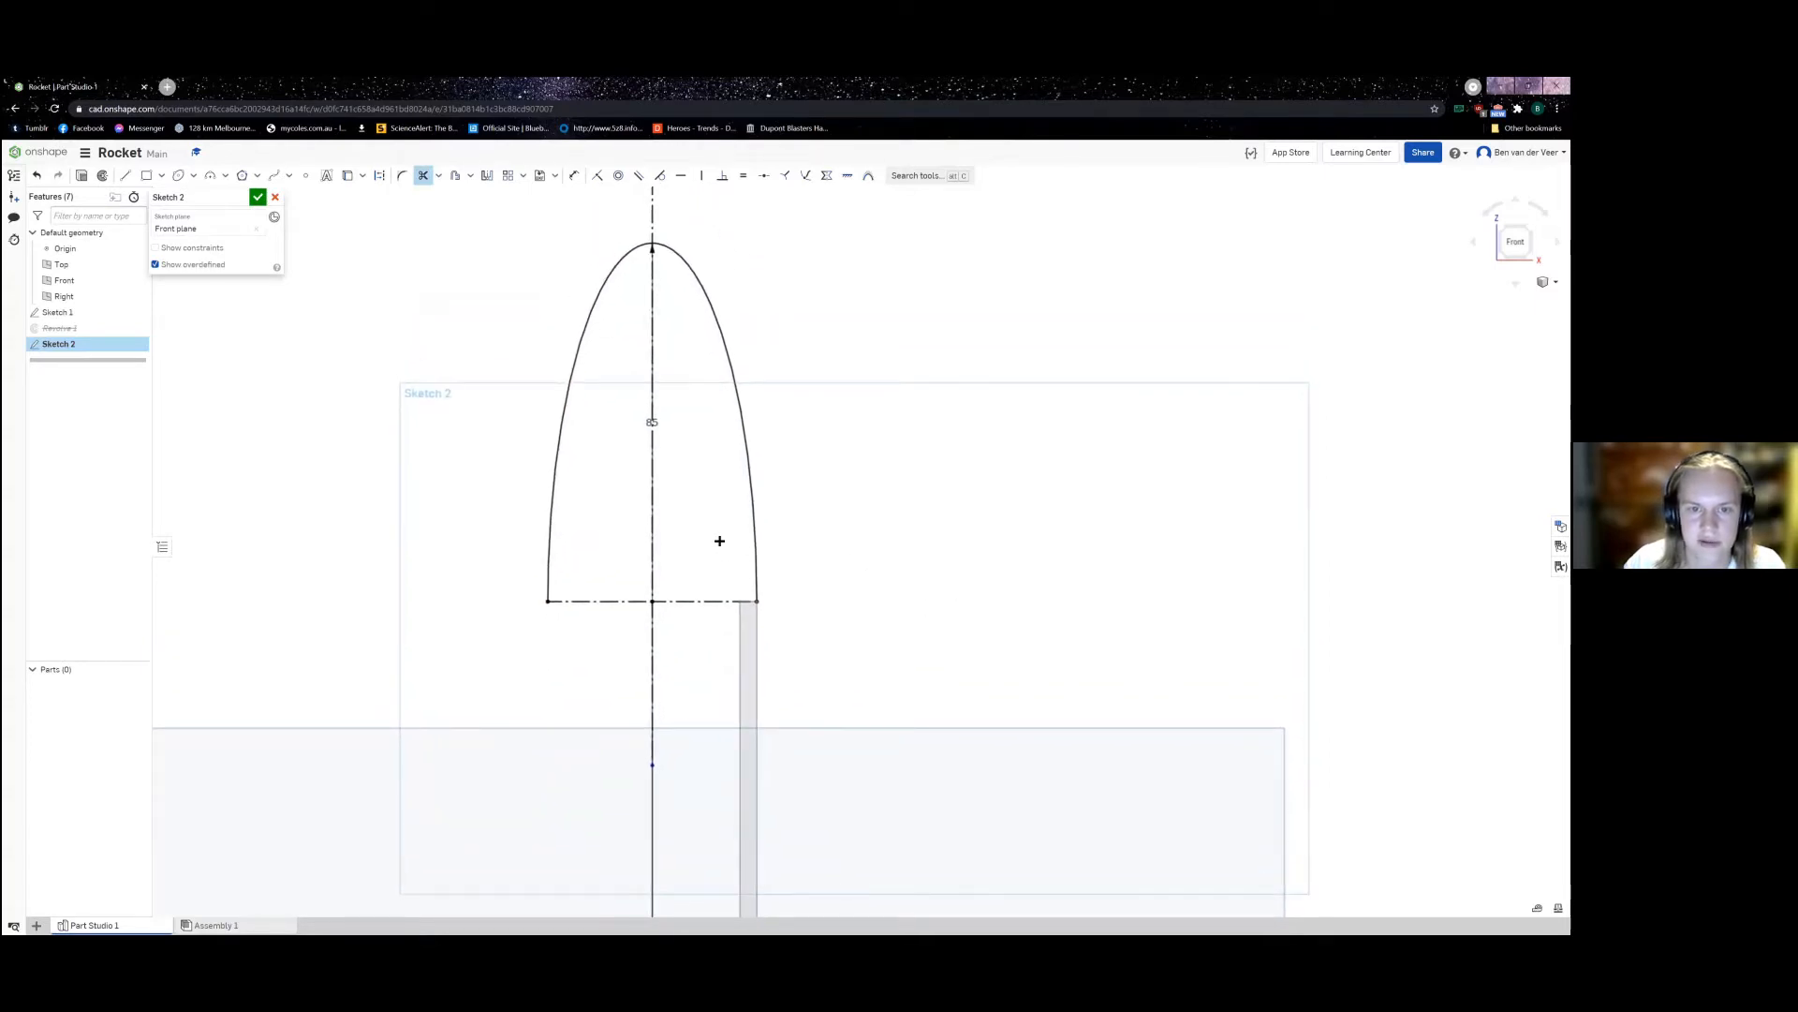
left_click(552, 483)
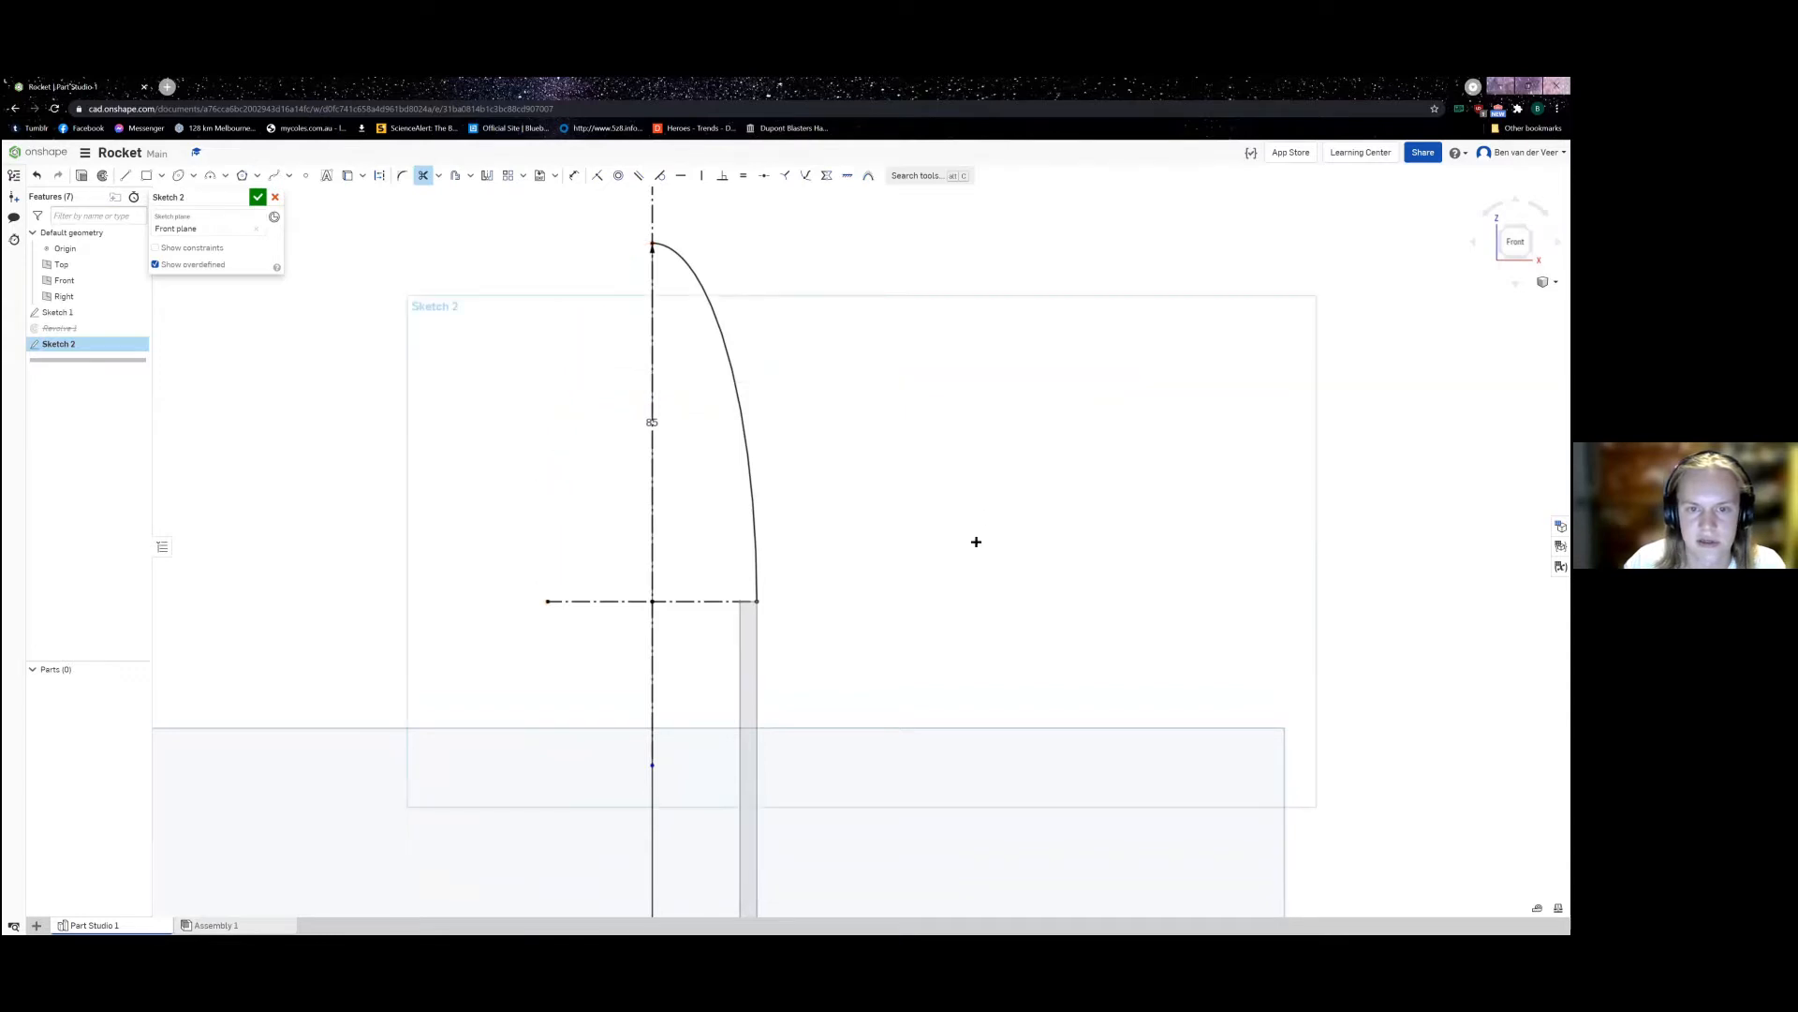
mouse_move(827, 474)
middle_mouse_down()
mouse_move(767, 521)
mouse_move(727, 509)
middle_mouse_up()
left_click(126, 175)
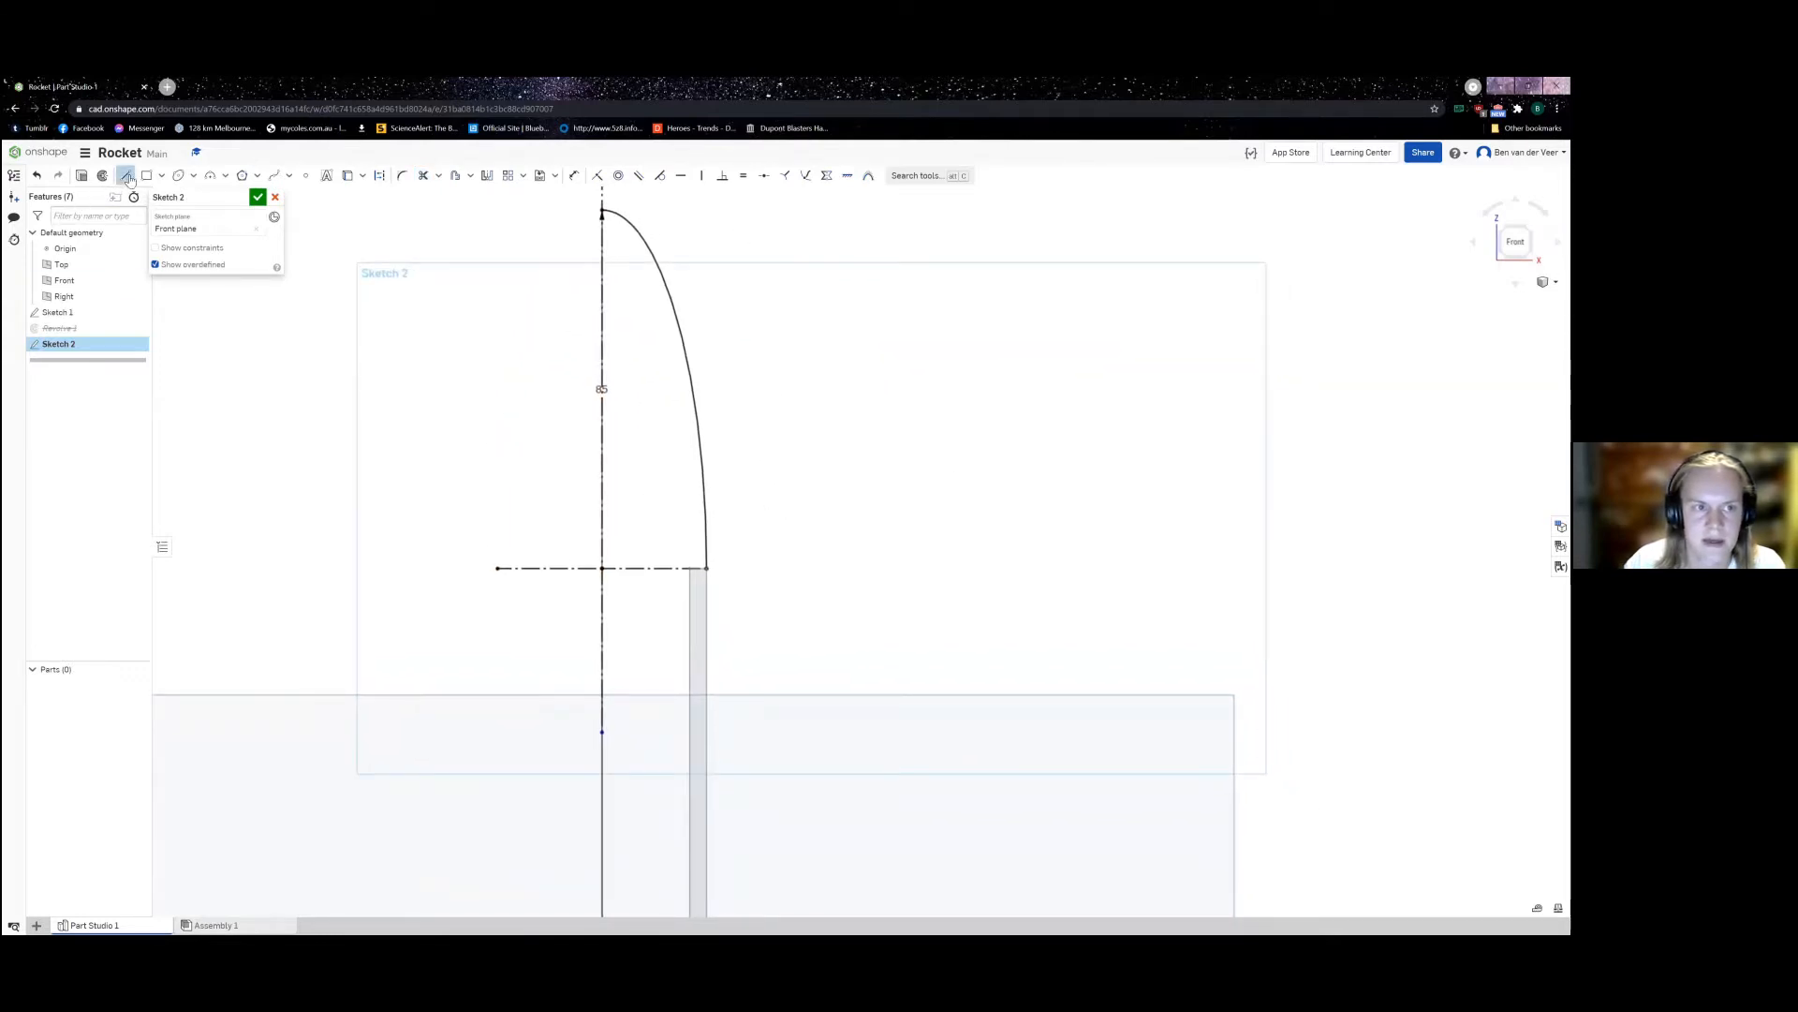
scroll(698, 553, "up", 5)
scroll(655, 655, "up", 3)
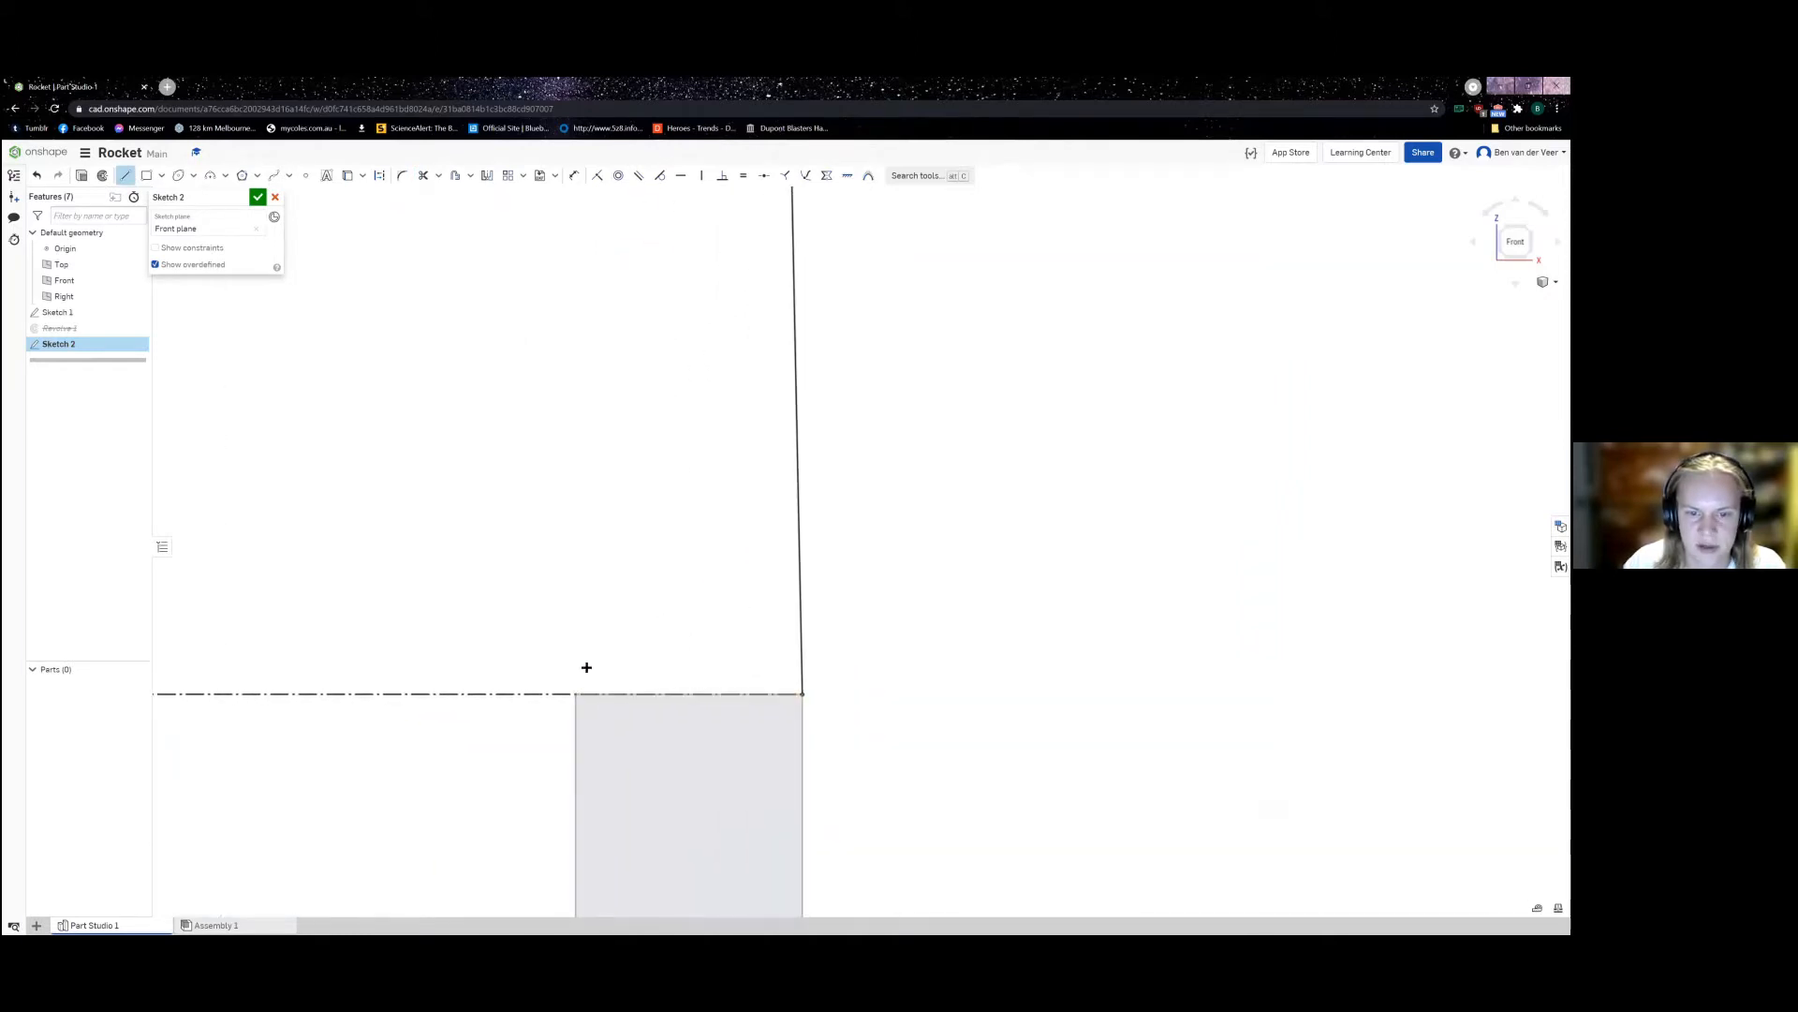
scroll(587, 664, "down", 2)
scroll(675, 648, "down", 7)
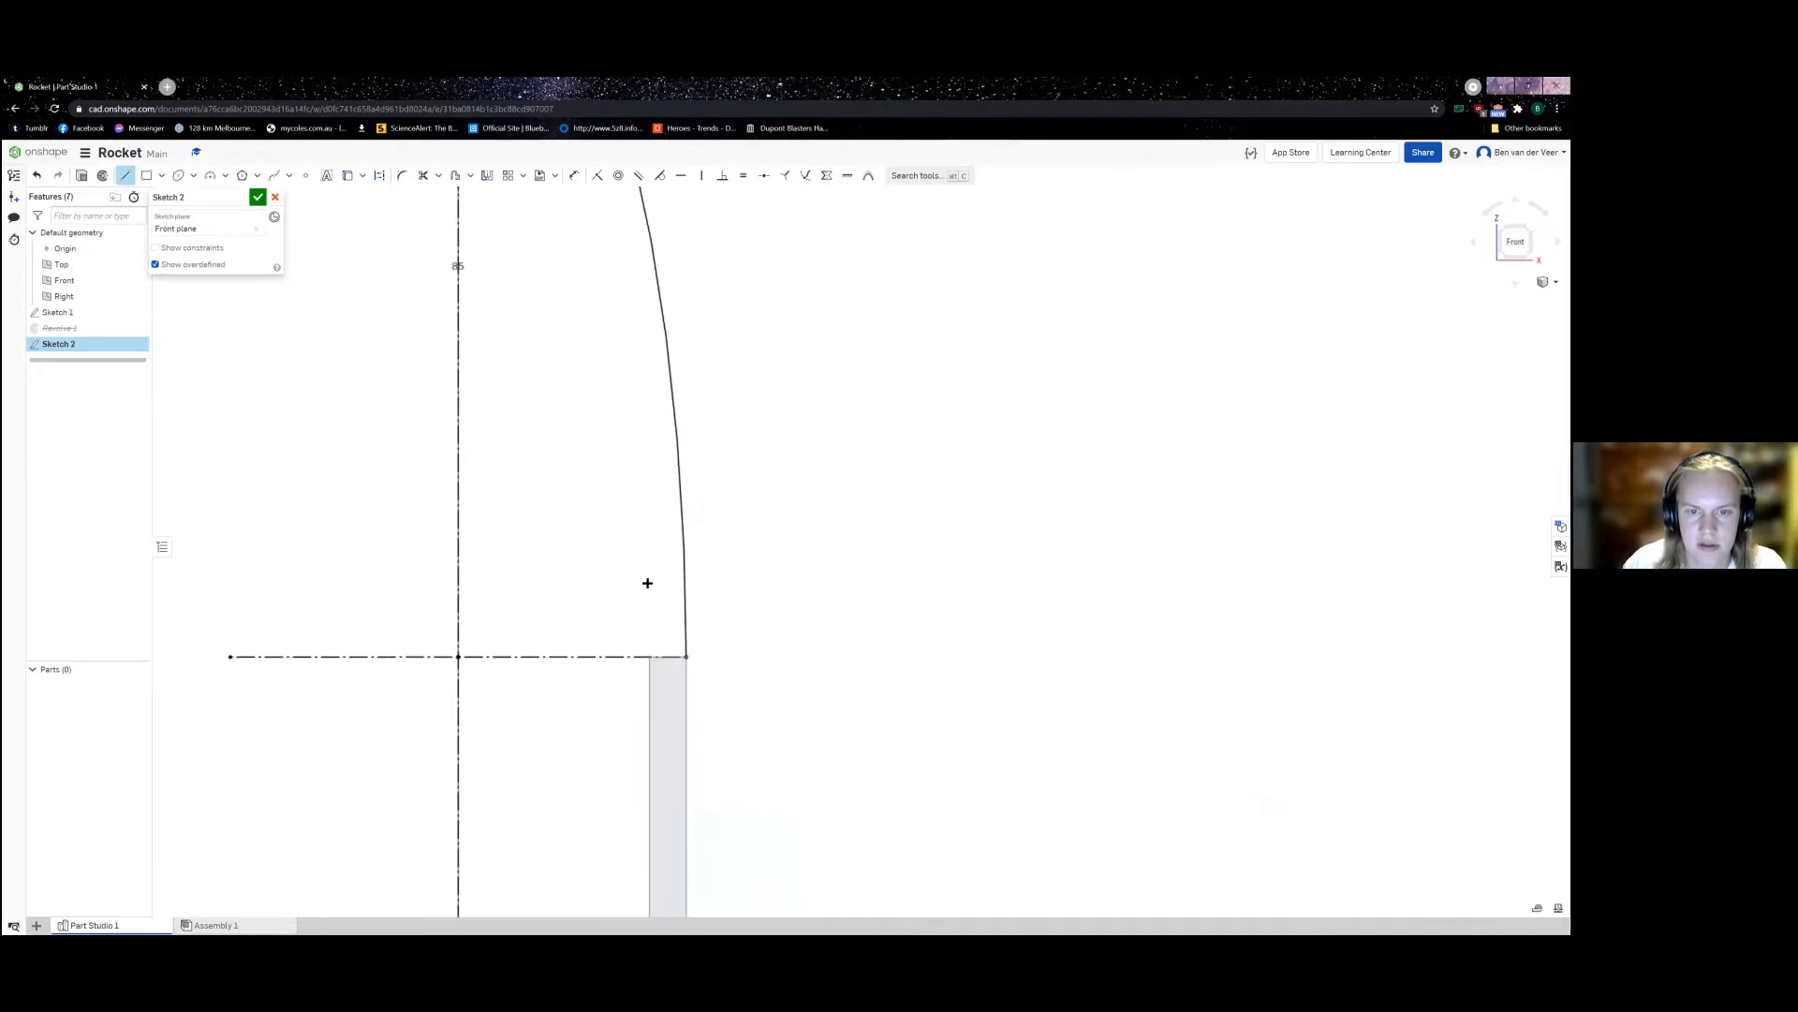
scroll(641, 582, "up", 2)
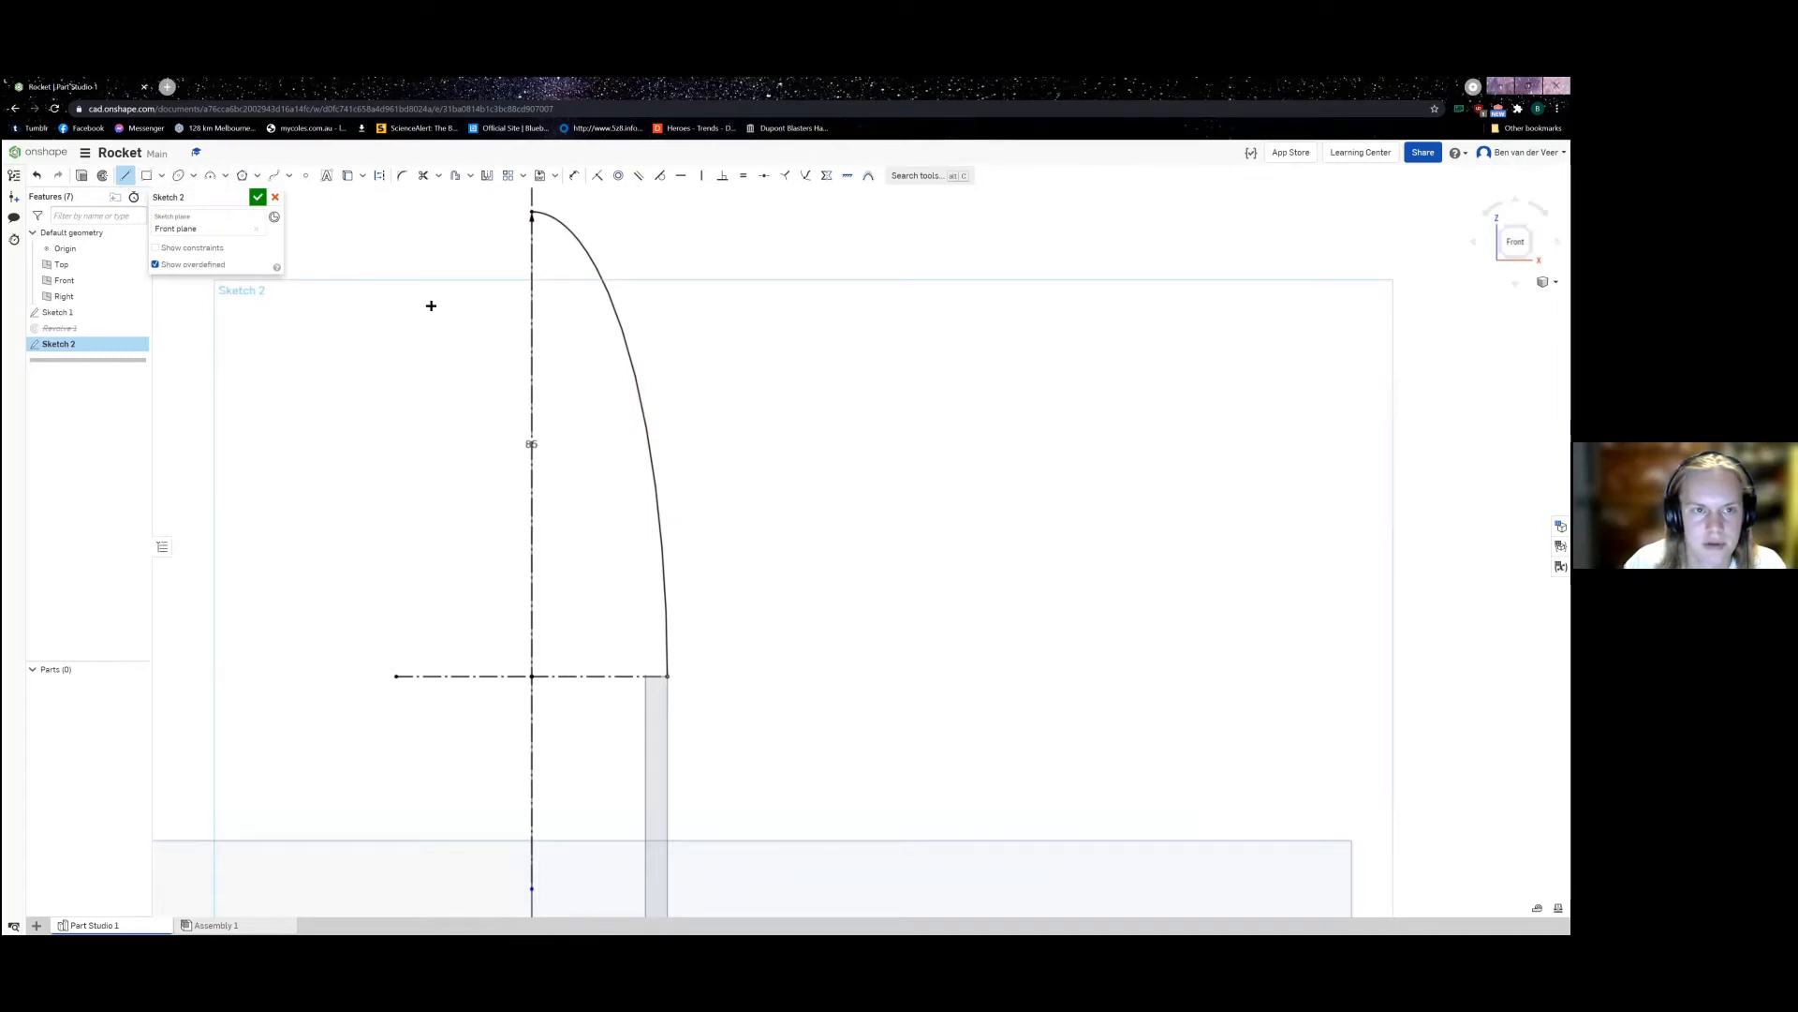
scroll(577, 674, "up", 4)
scroll(824, 683, "up", 3)
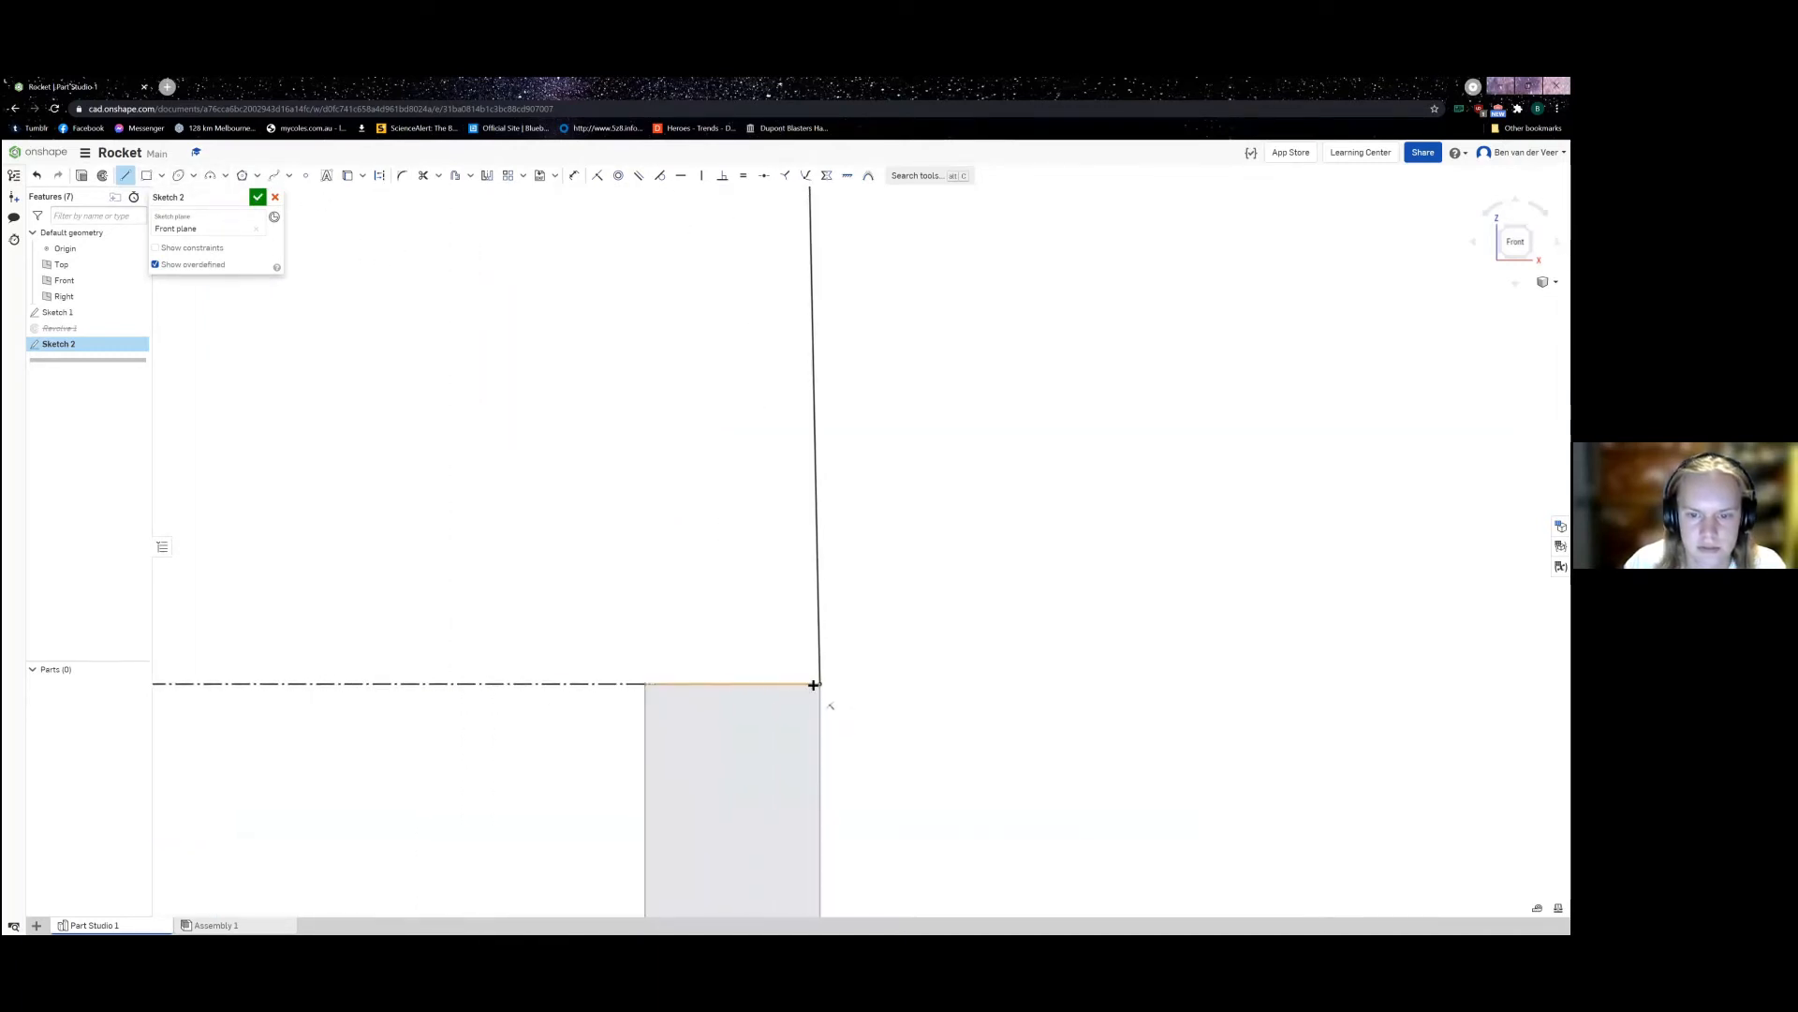
left_click(816, 683)
key("Escape")
Step: Draw a diagonal line about 2.9 mm long from the tube profile's inner top corner up to the nose cone arc
left_click(126, 175)
left_click(819, 683)
left_click(645, 683)
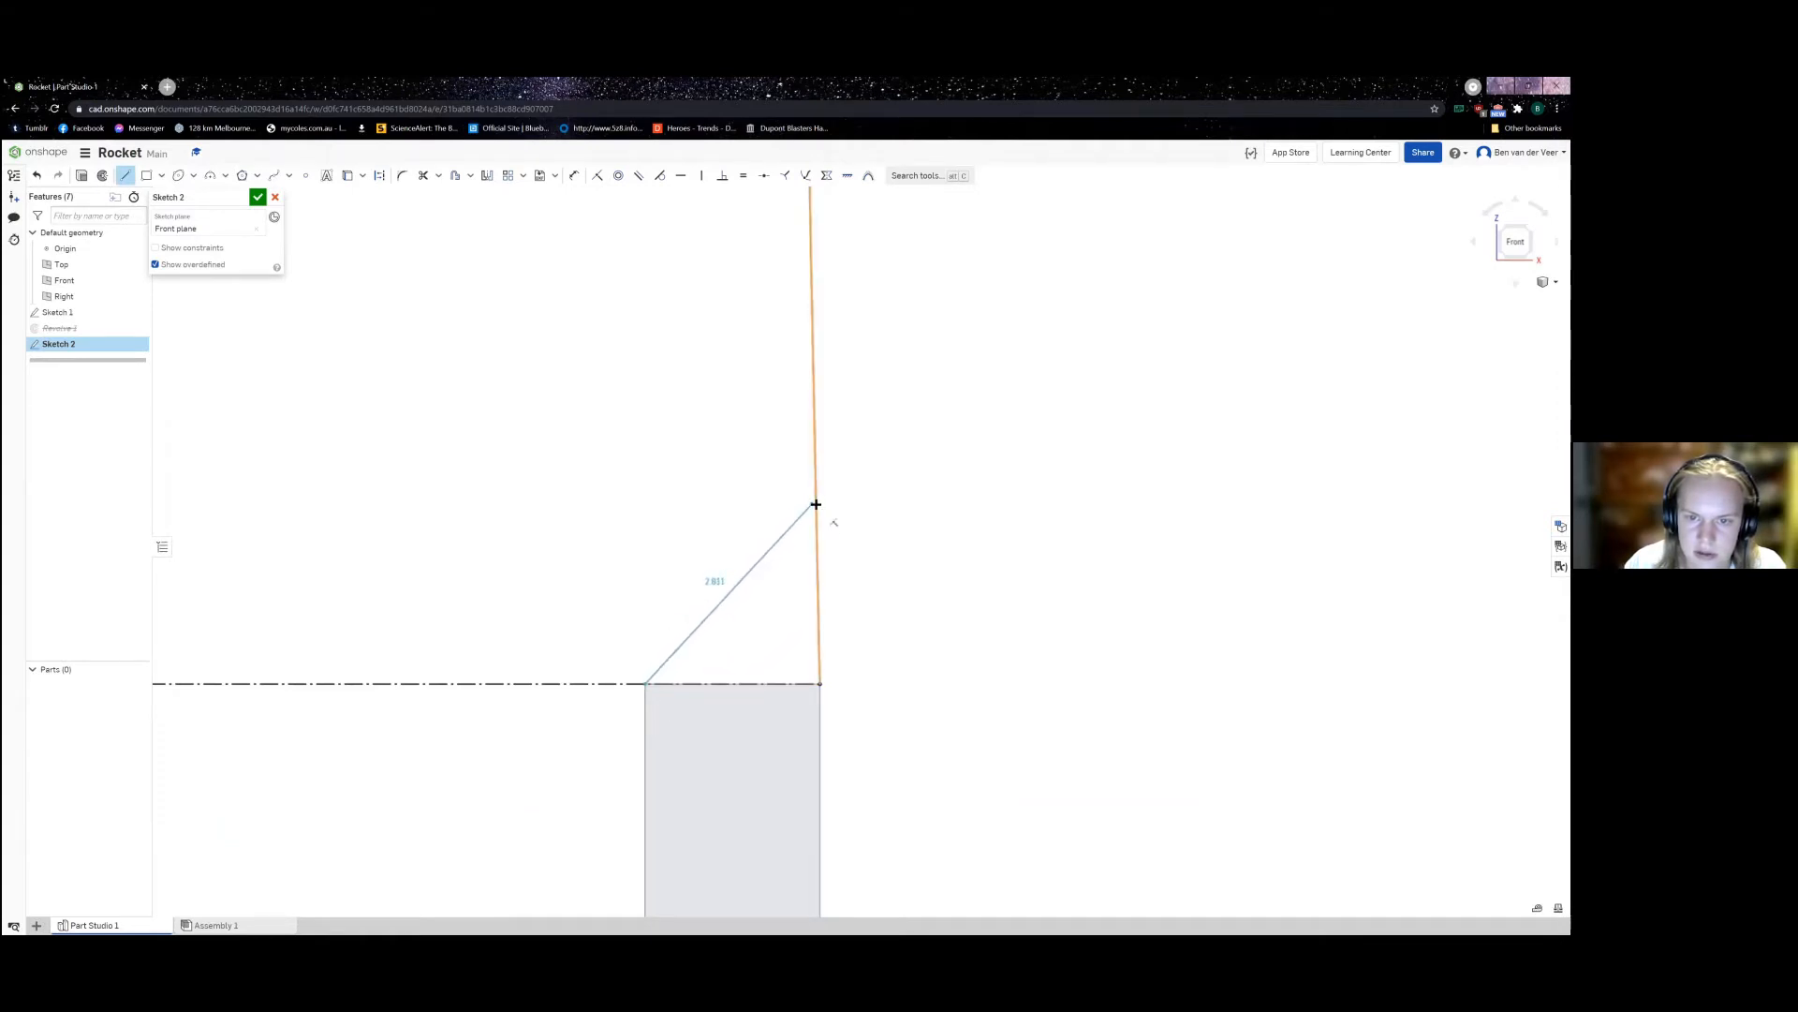
scroll(817, 503, "up", 3)
scroll(819, 532, "up", 2)
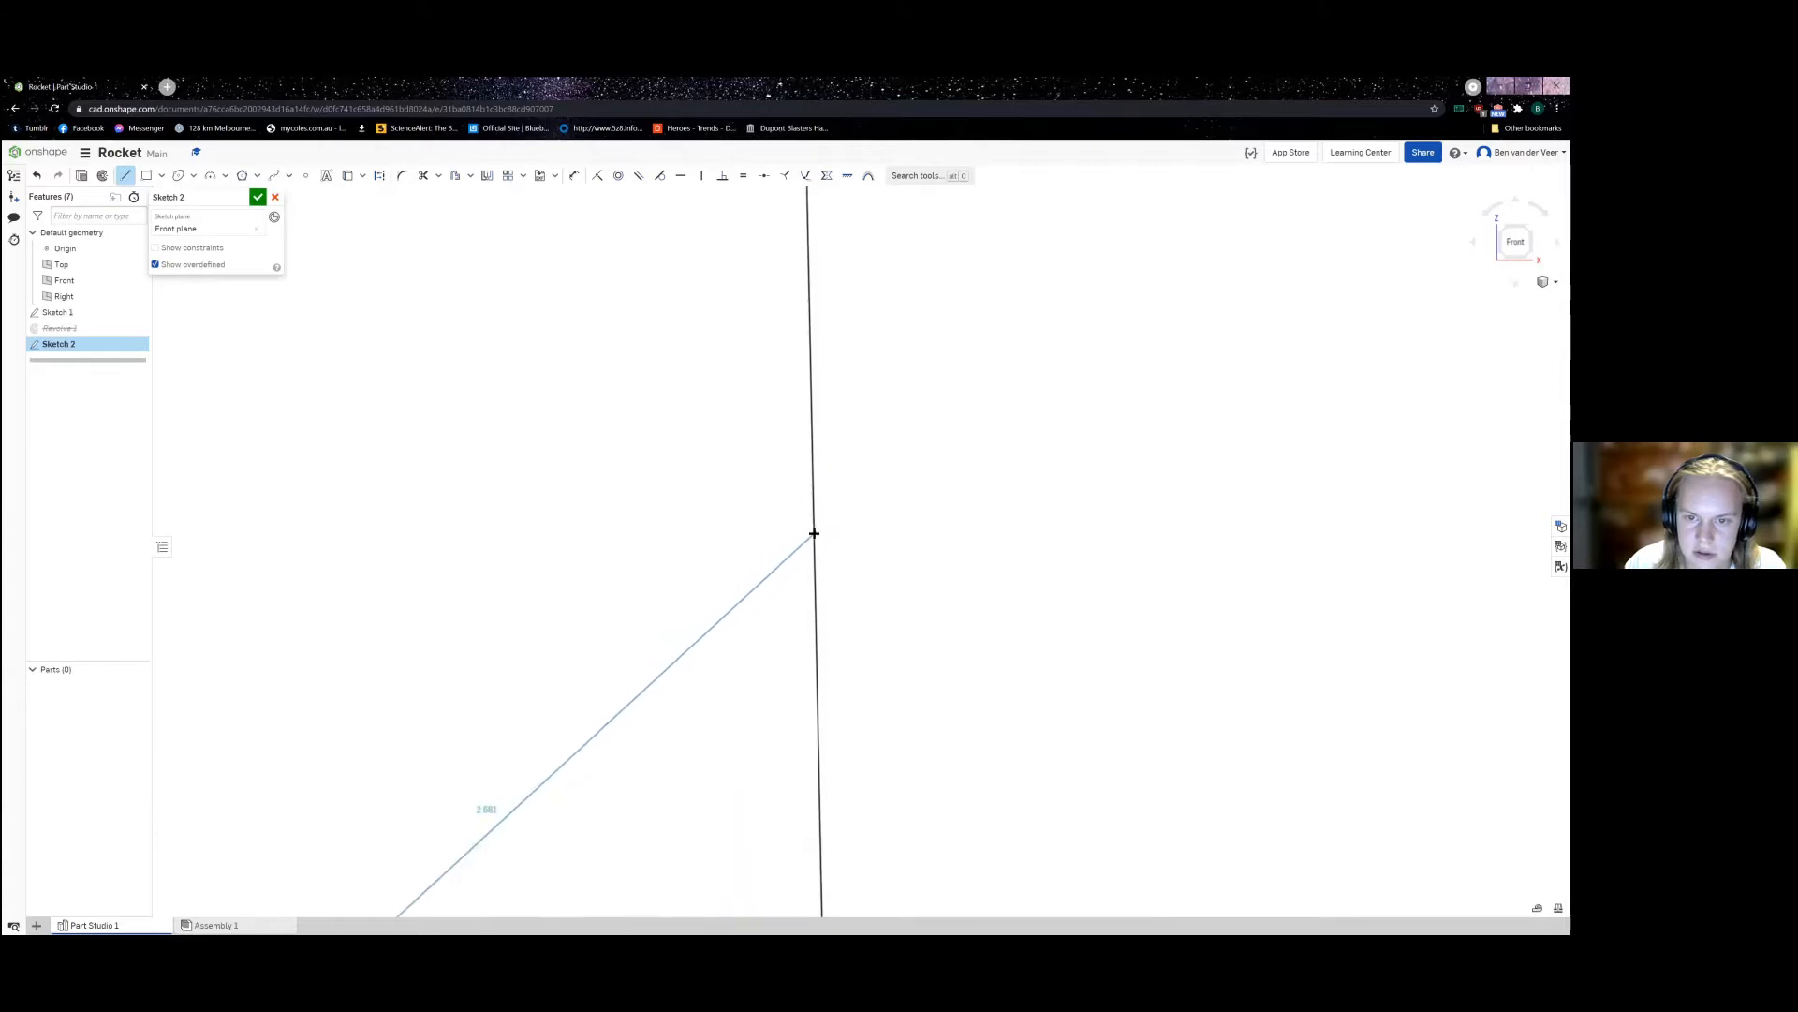
scroll(816, 487, "down", 1)
scroll(814, 468, "down", 2)
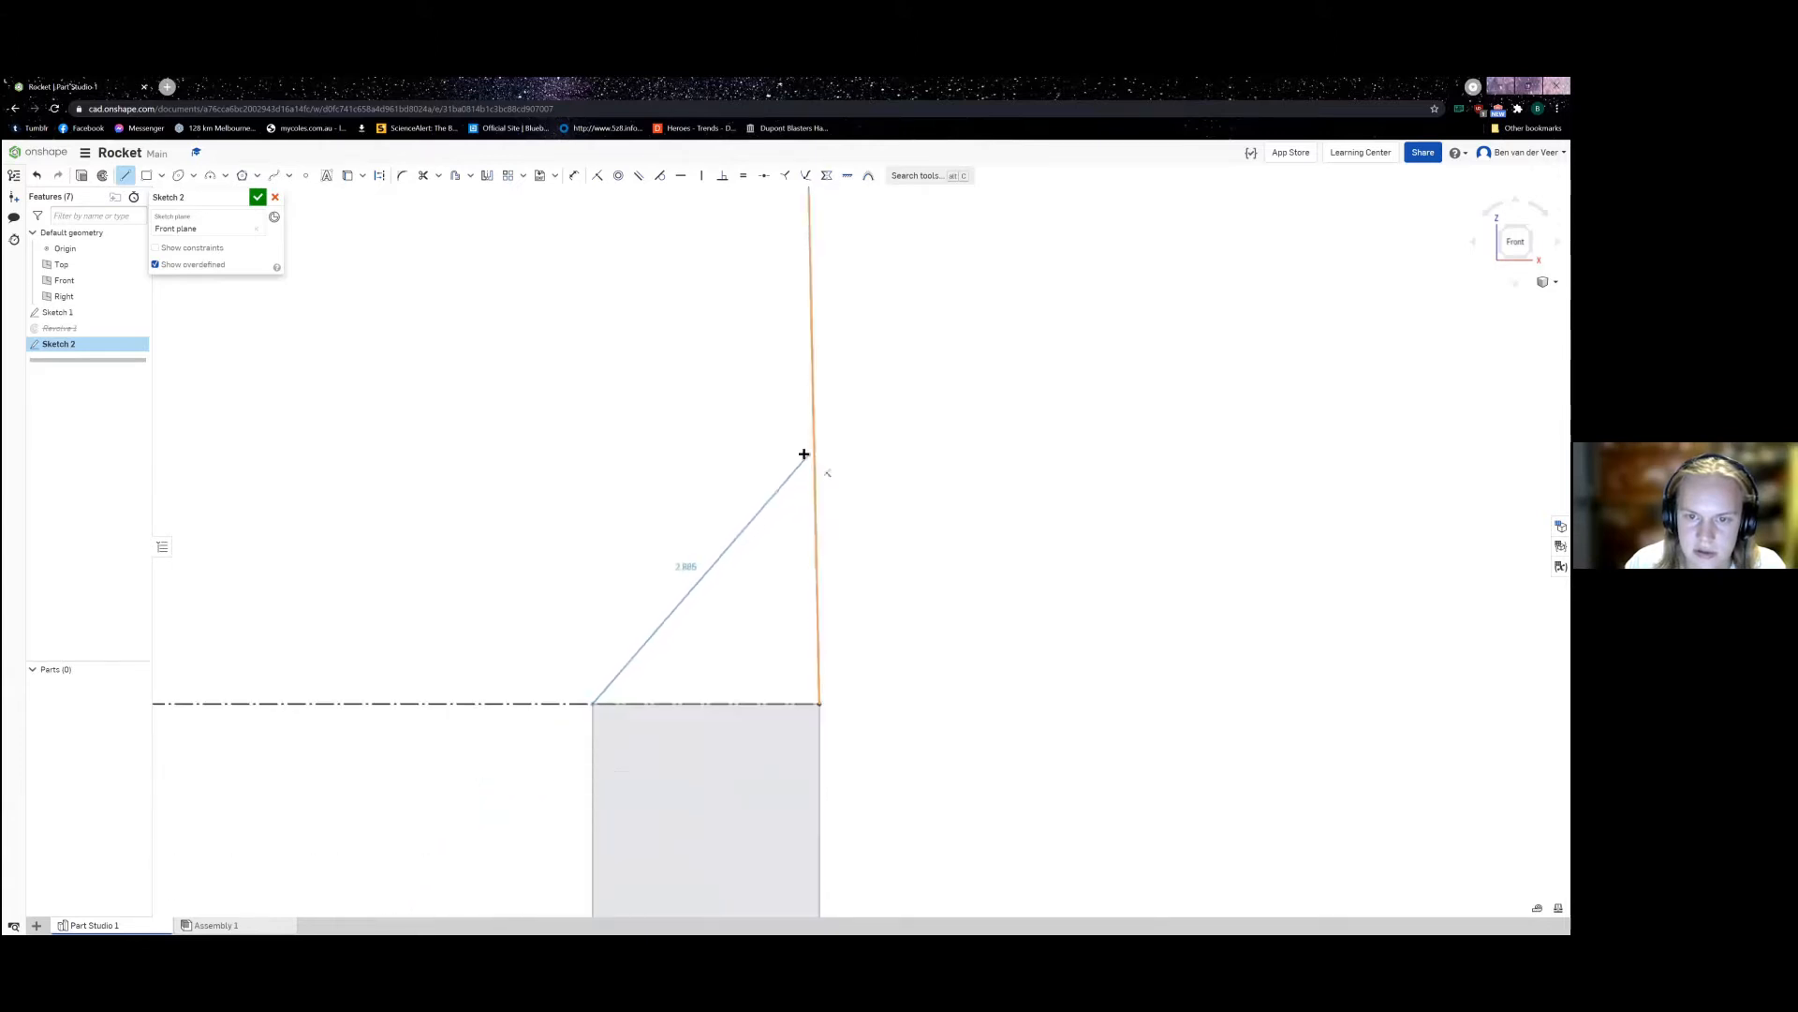
left_click(811, 457)
key("Escape")
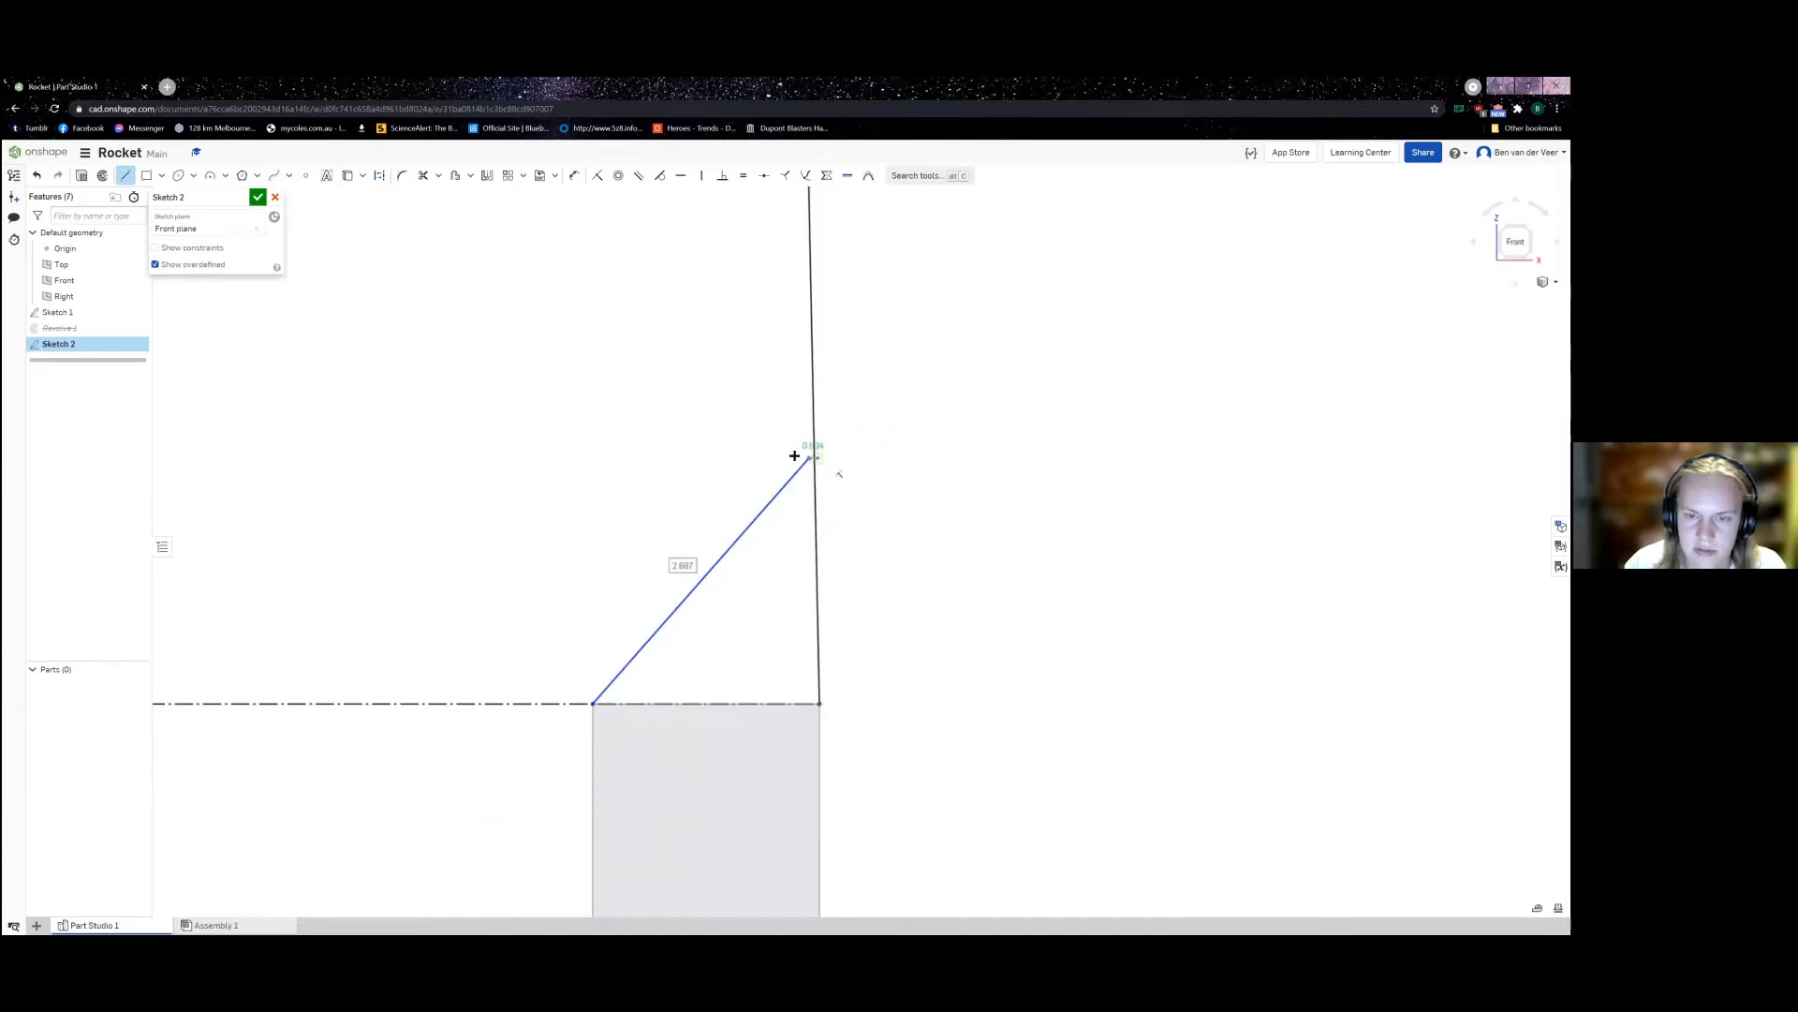
Step: Examine closely how the diagonal line's upper end meets the nose cone arc
scroll(862, 518, "up", 2)
scroll(848, 513, "down", 2)
scroll(848, 508, "down", 4)
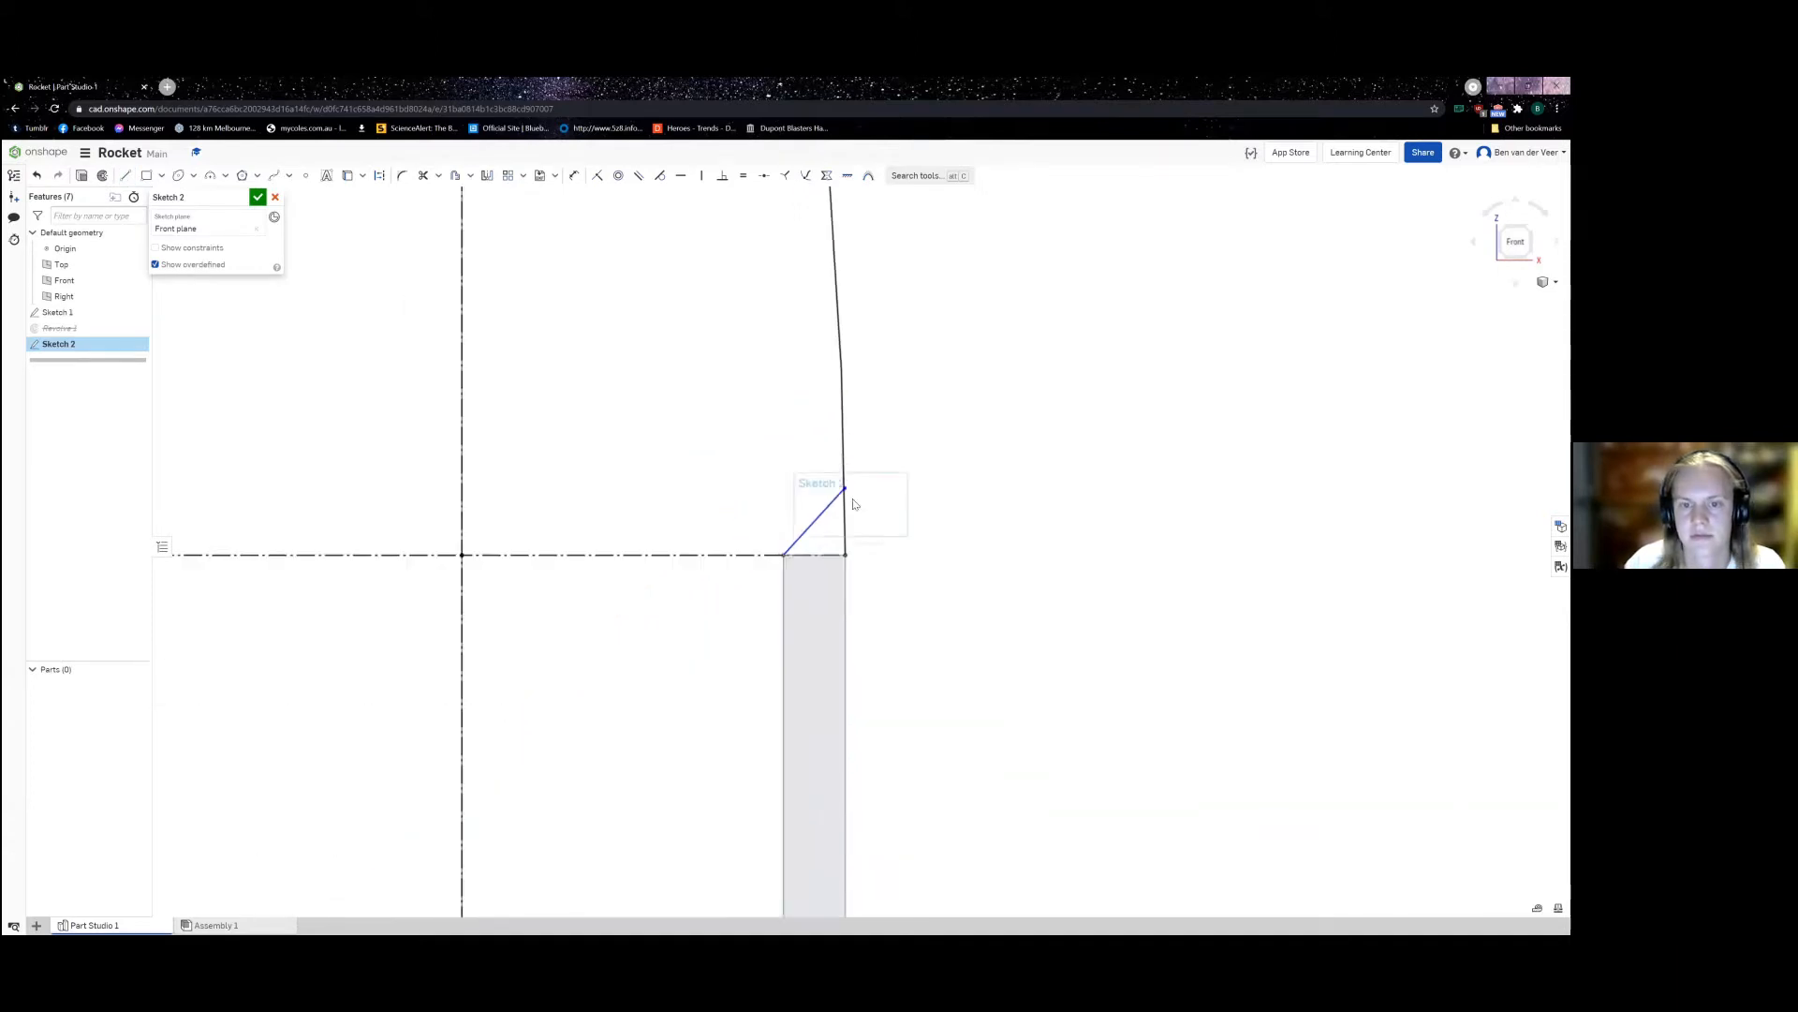
scroll(778, 547, "up", 6)
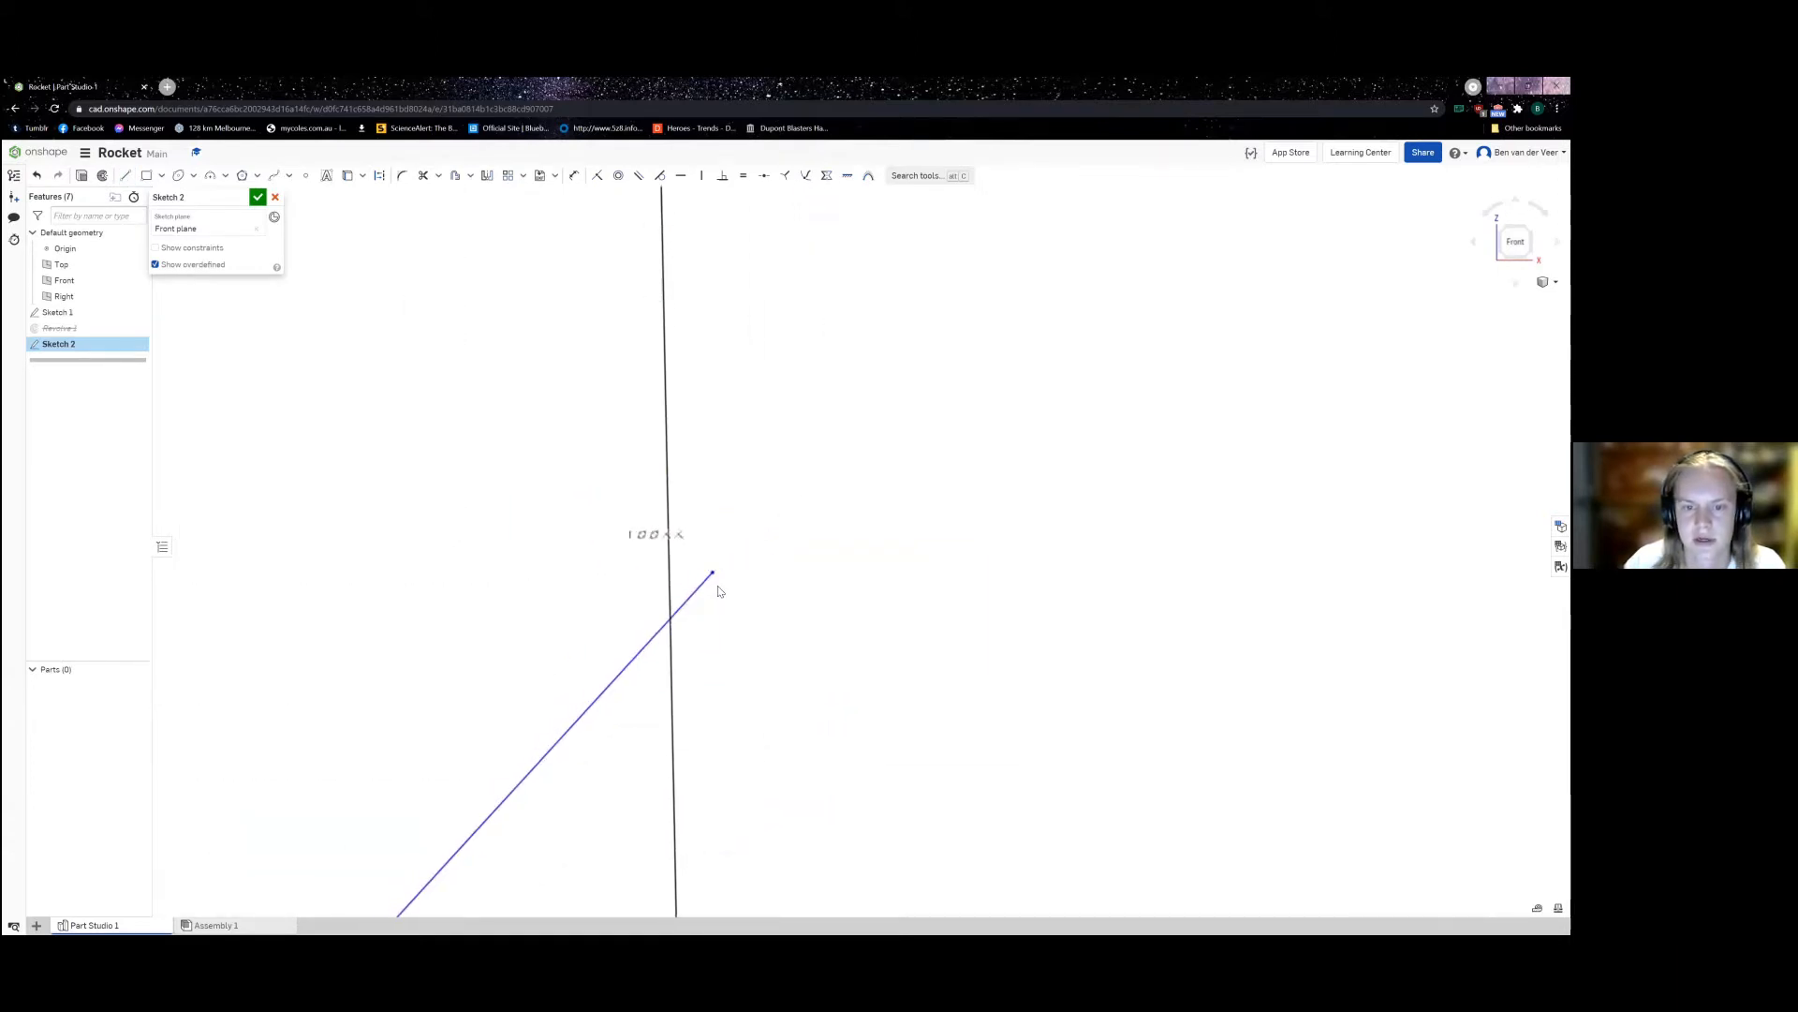
scroll(714, 590, "down", 5)
scroll(764, 591, "down", 5)
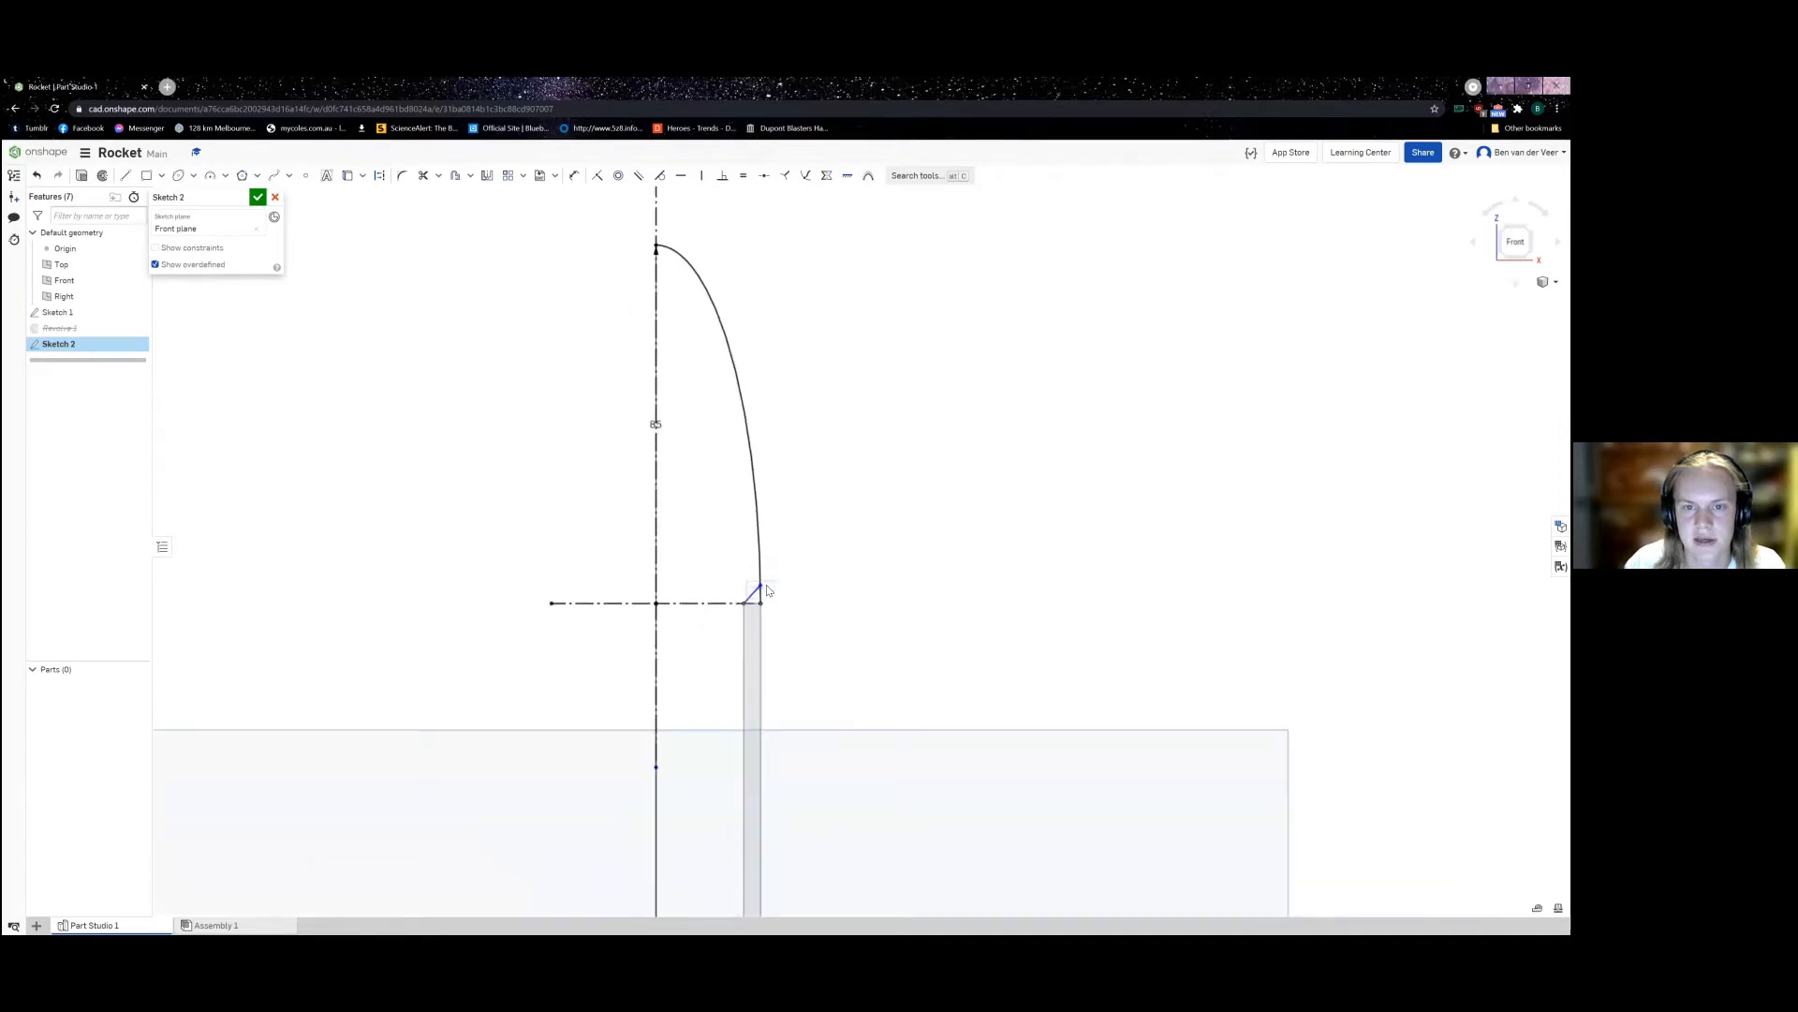
scroll(778, 568, "up", 5)
scroll(736, 639, "up", 6)
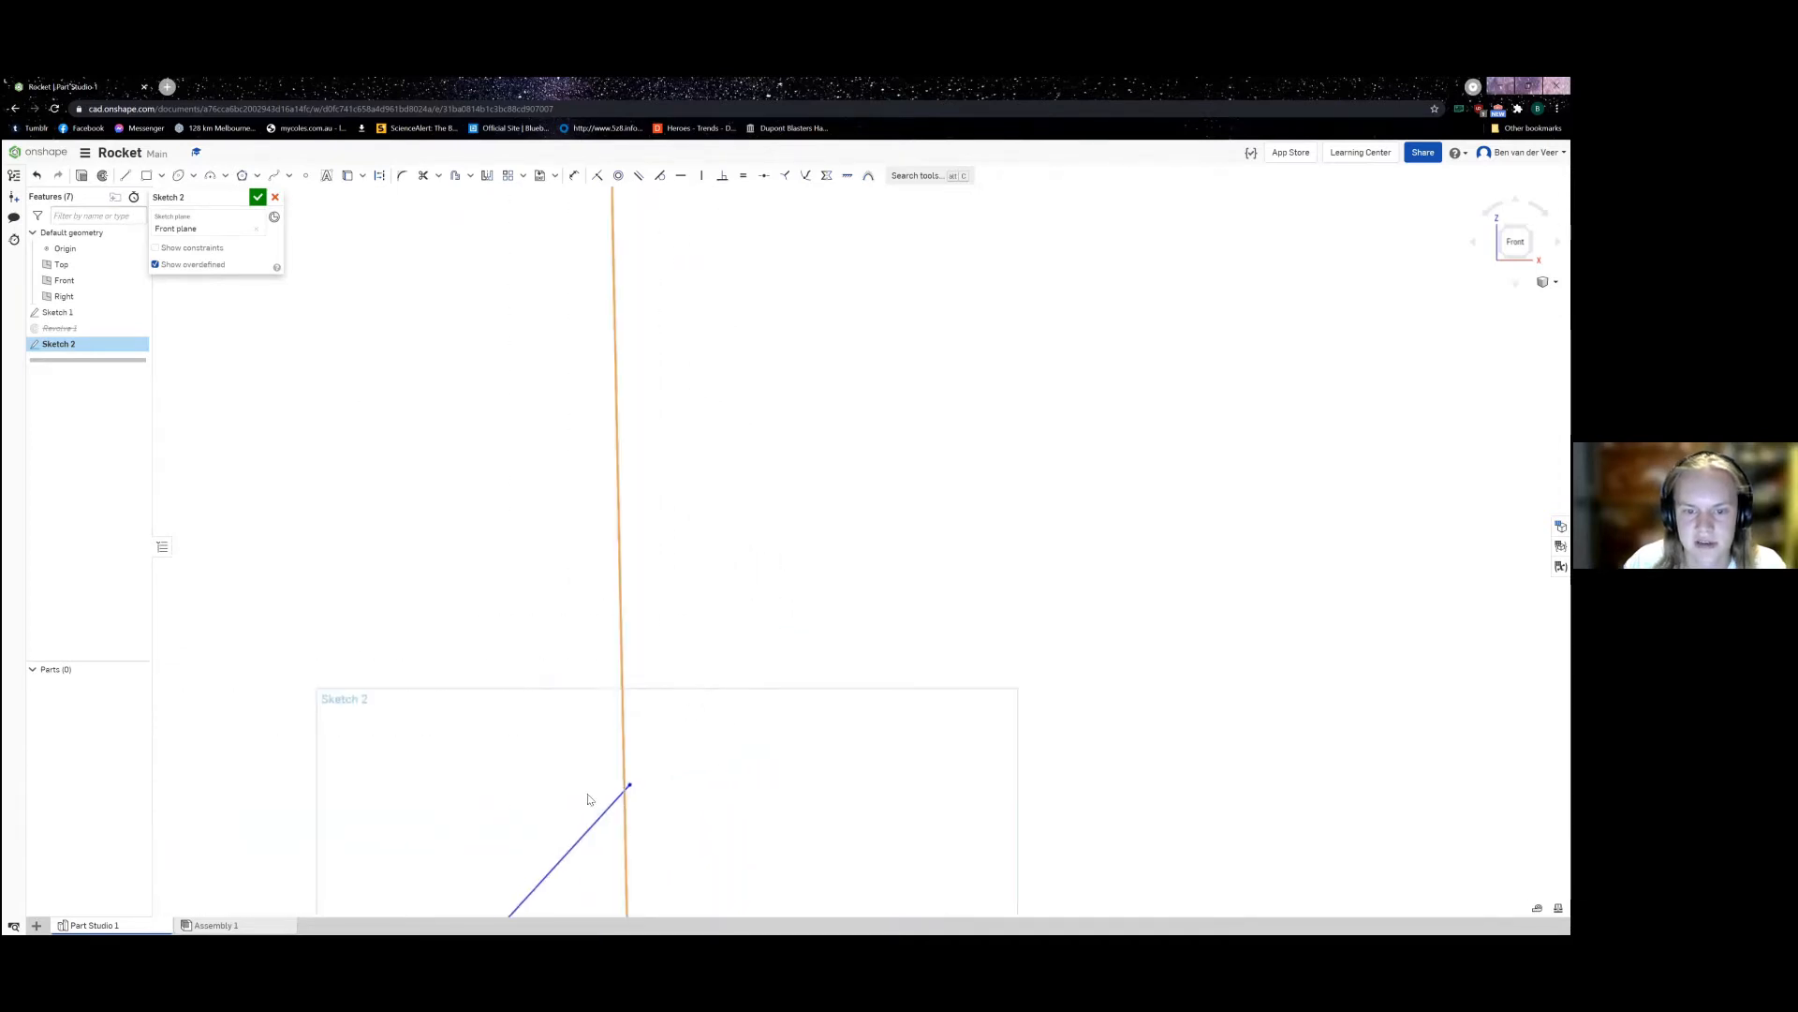
scroll(528, 631, "down", 5)
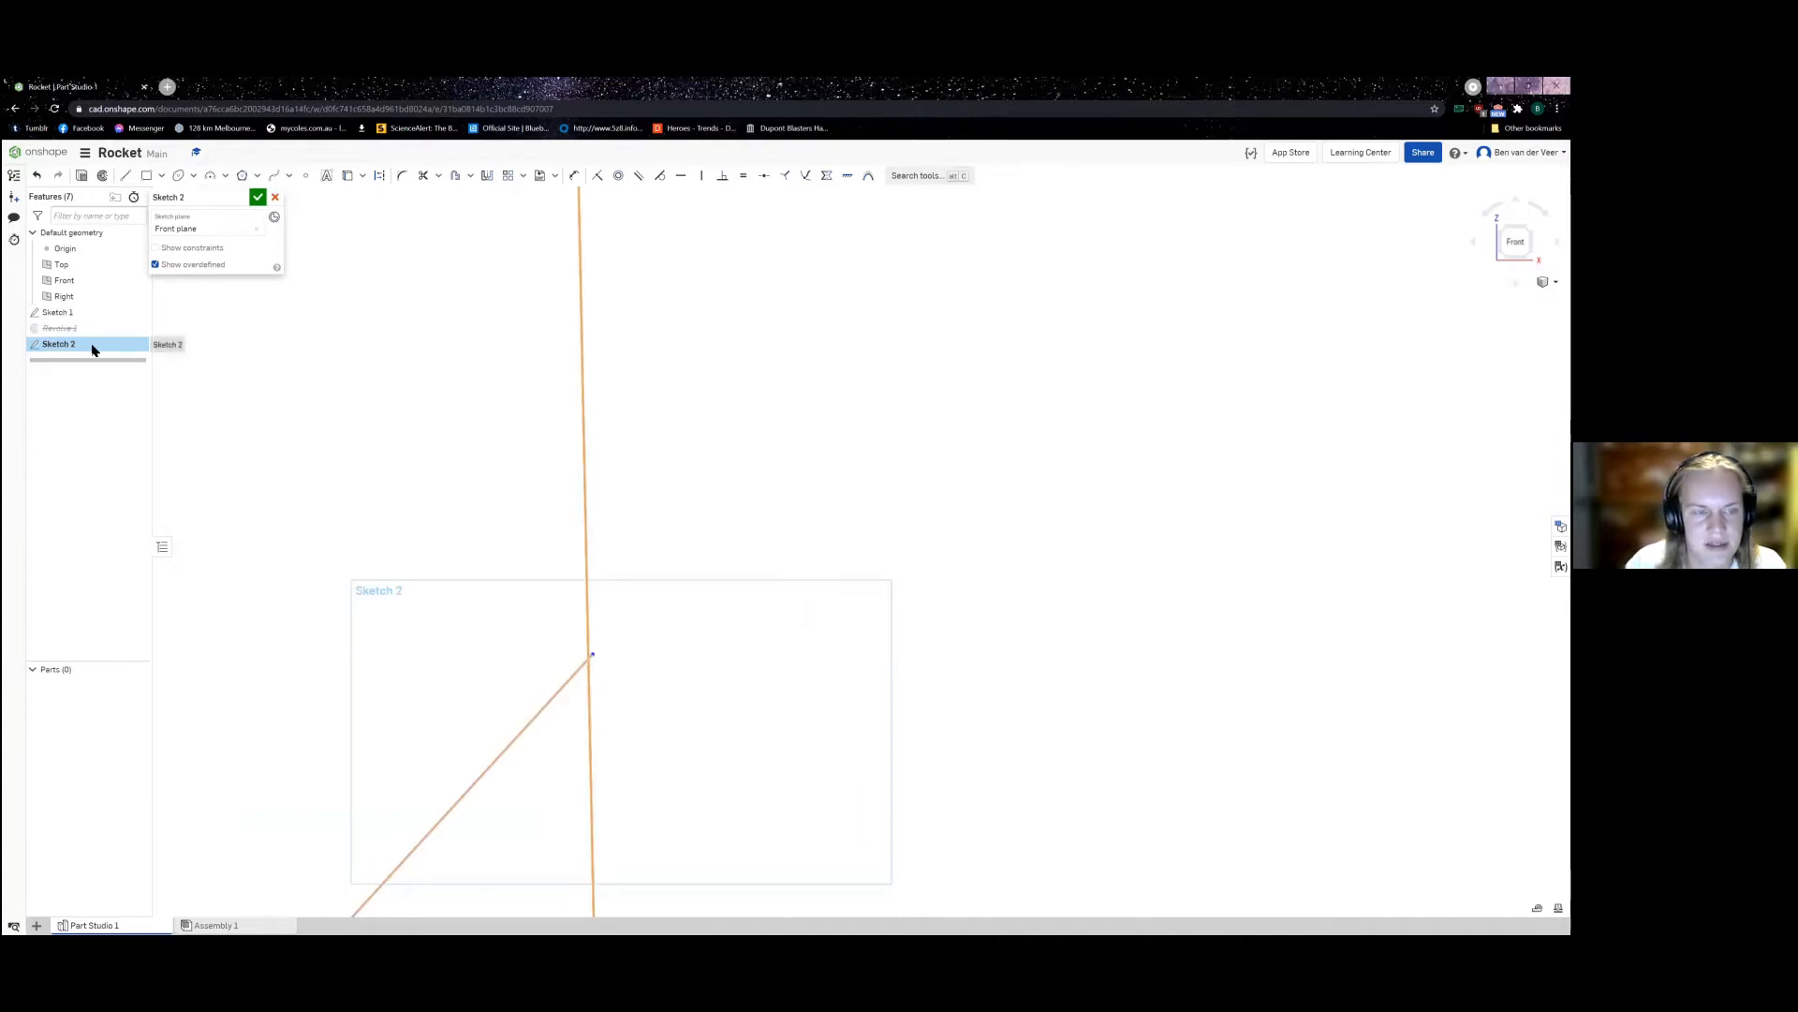
scroll(449, 525, "down", 5)
scroll(562, 562, "up", 3)
scroll(549, 488, "down", 2)
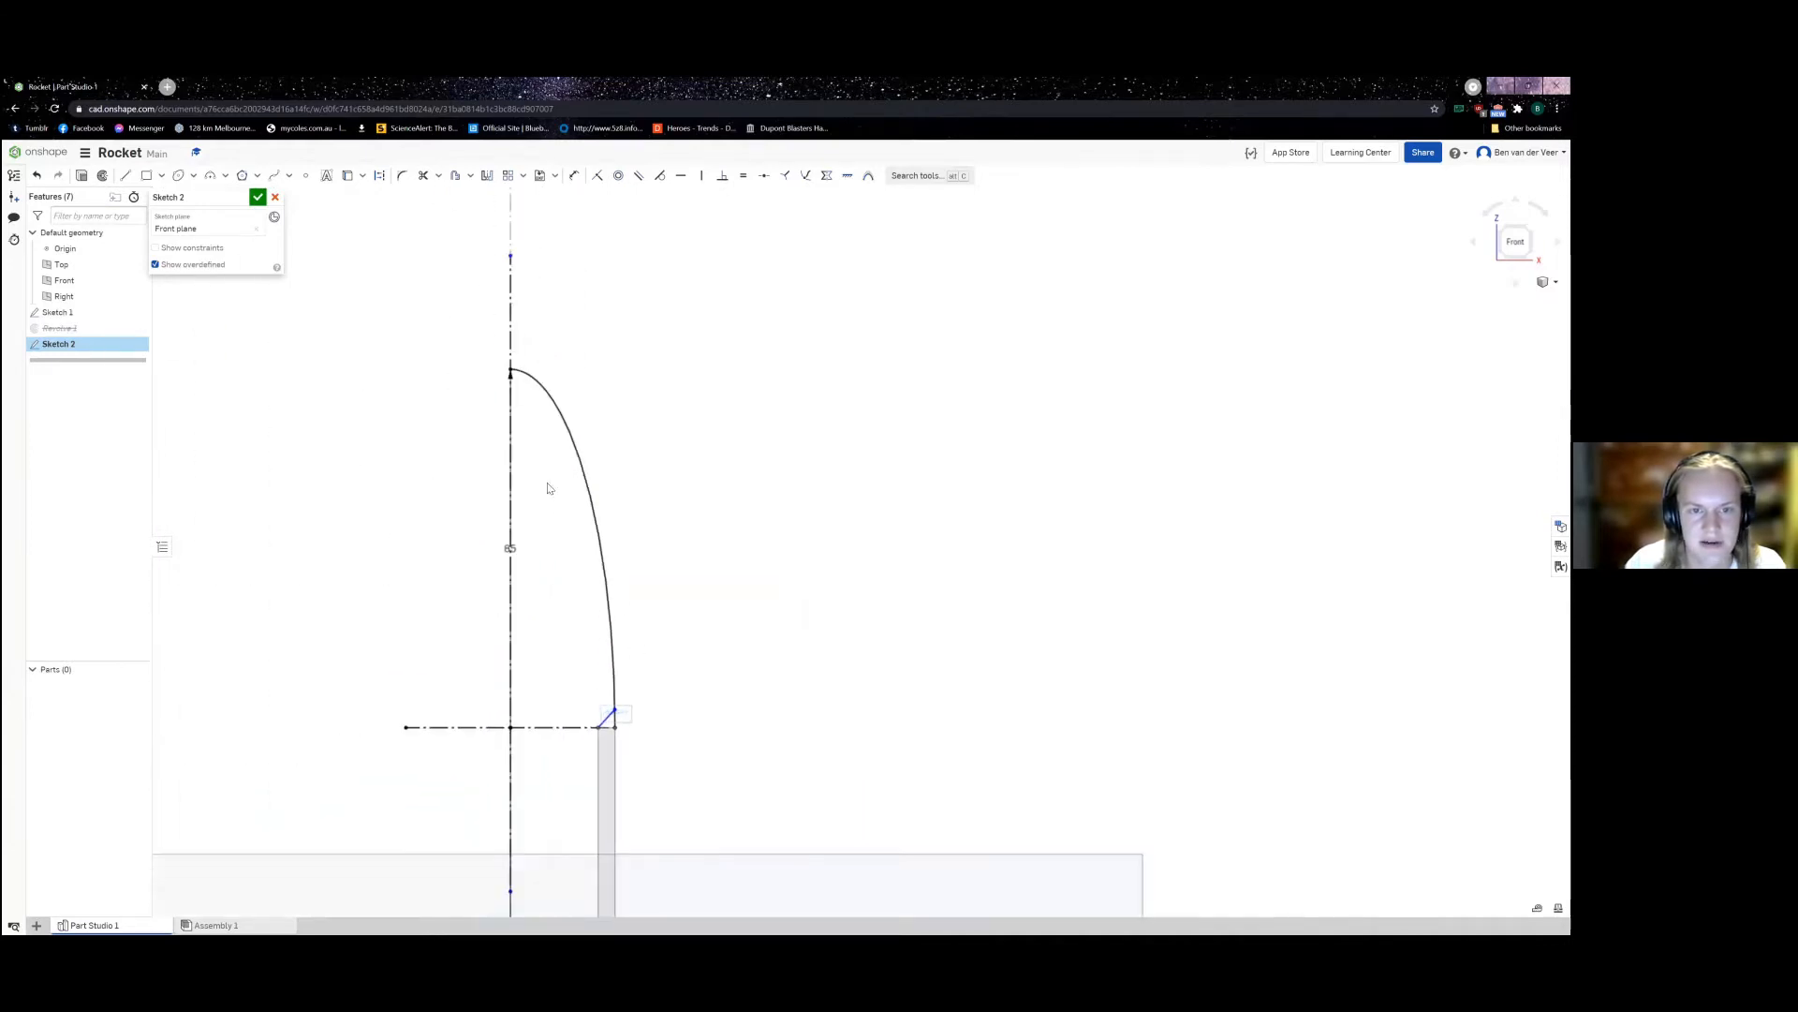
scroll(650, 730, "up", 5)
scroll(618, 720, "up", 4)
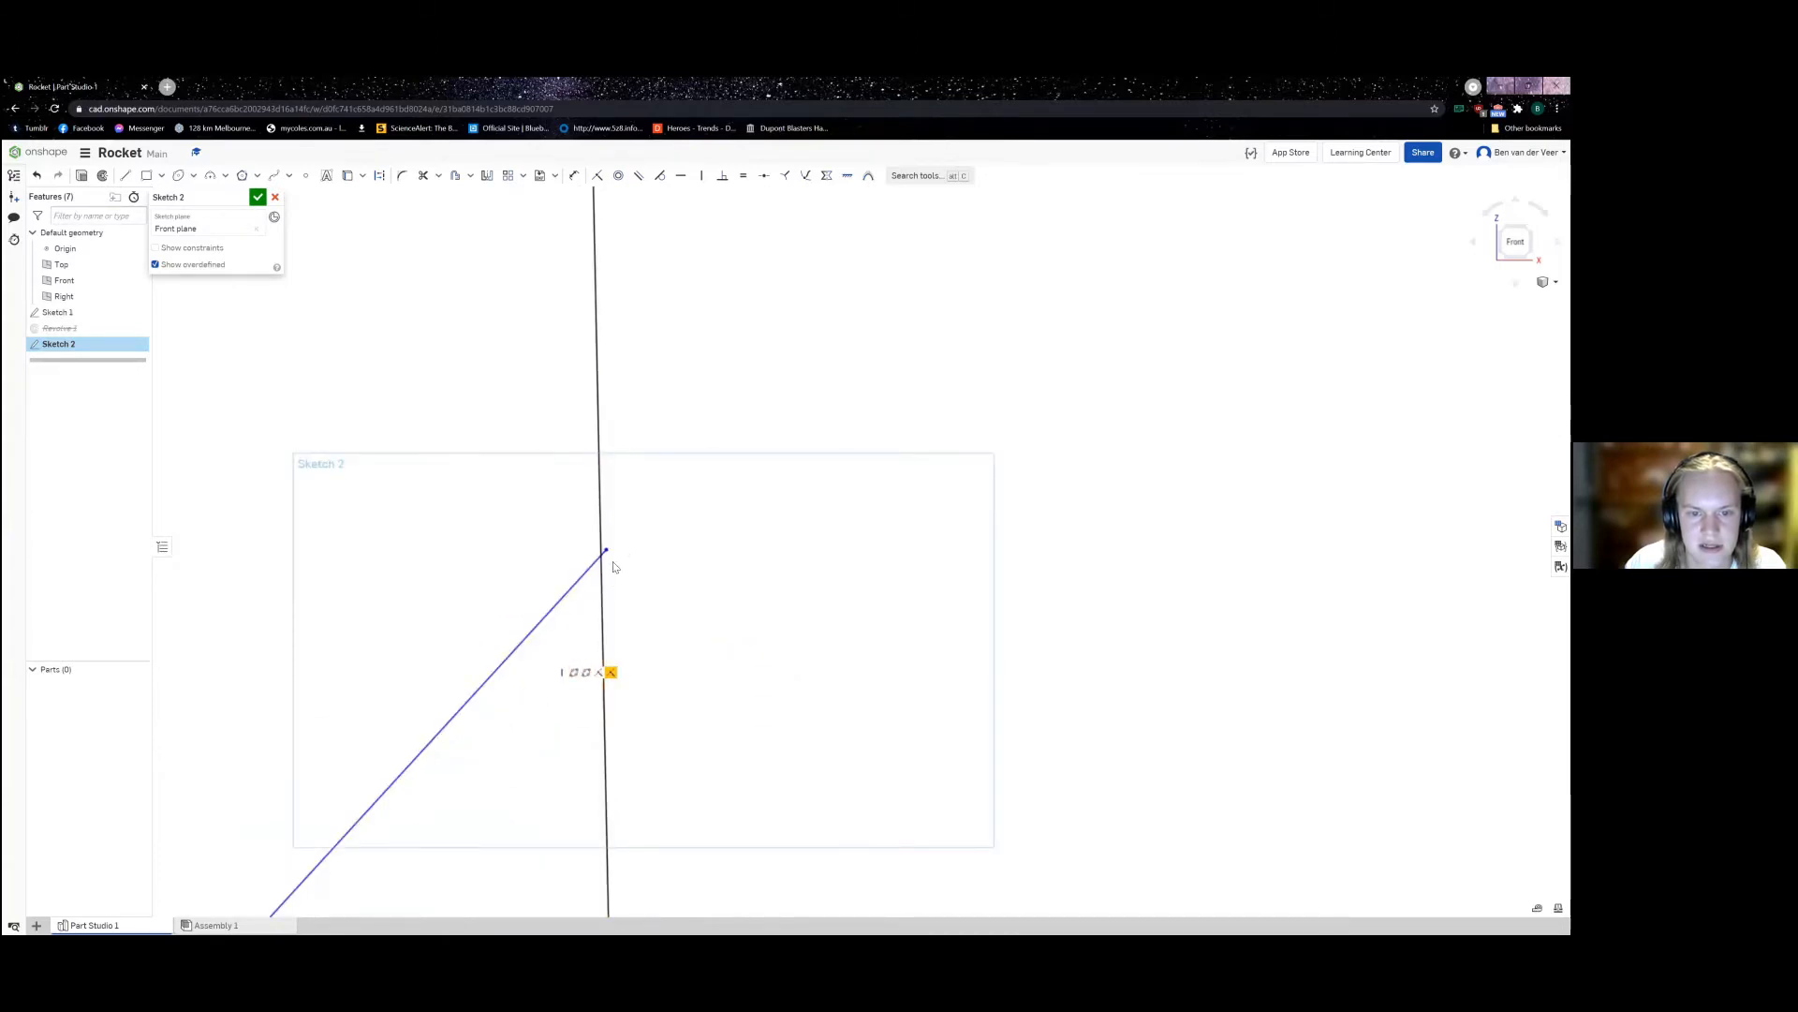
scroll(614, 567, "up", 3)
scroll(605, 553, "down", 4)
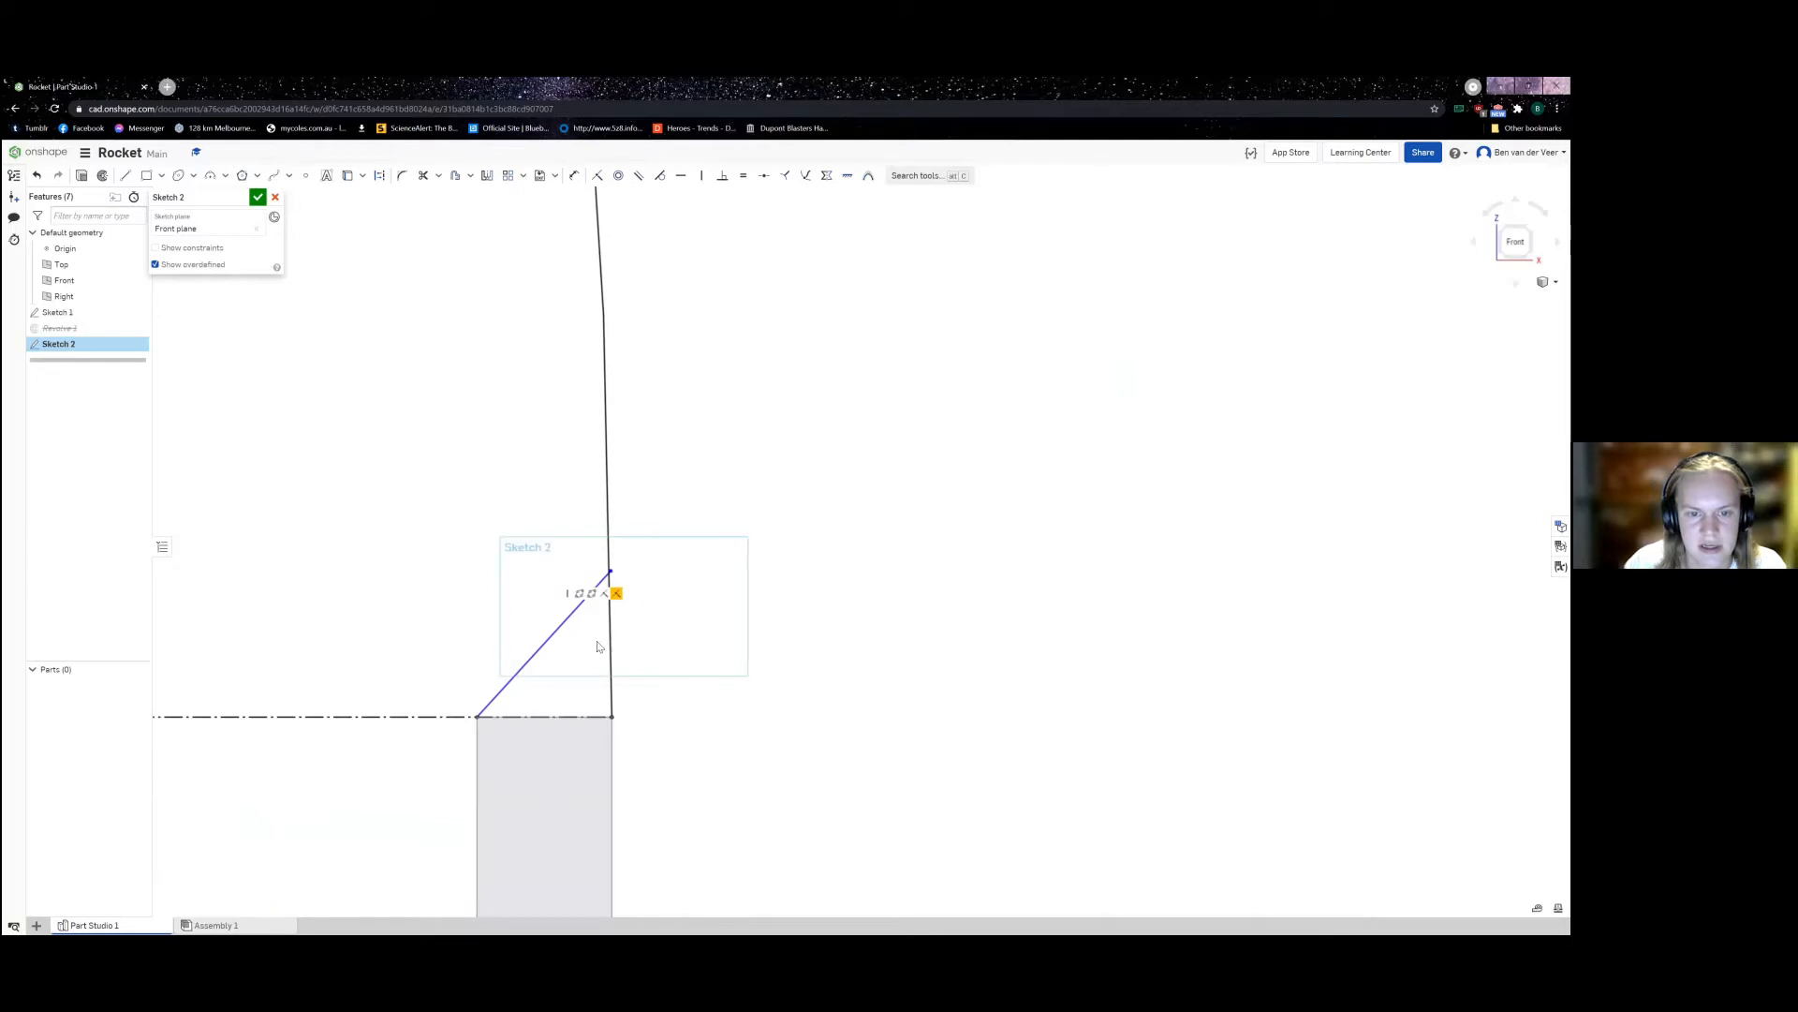
Step: Delete the diagonal line between the tube's inner corner and the nose cone arc, and close the sketch
left_click(548, 653)
key("Delete")
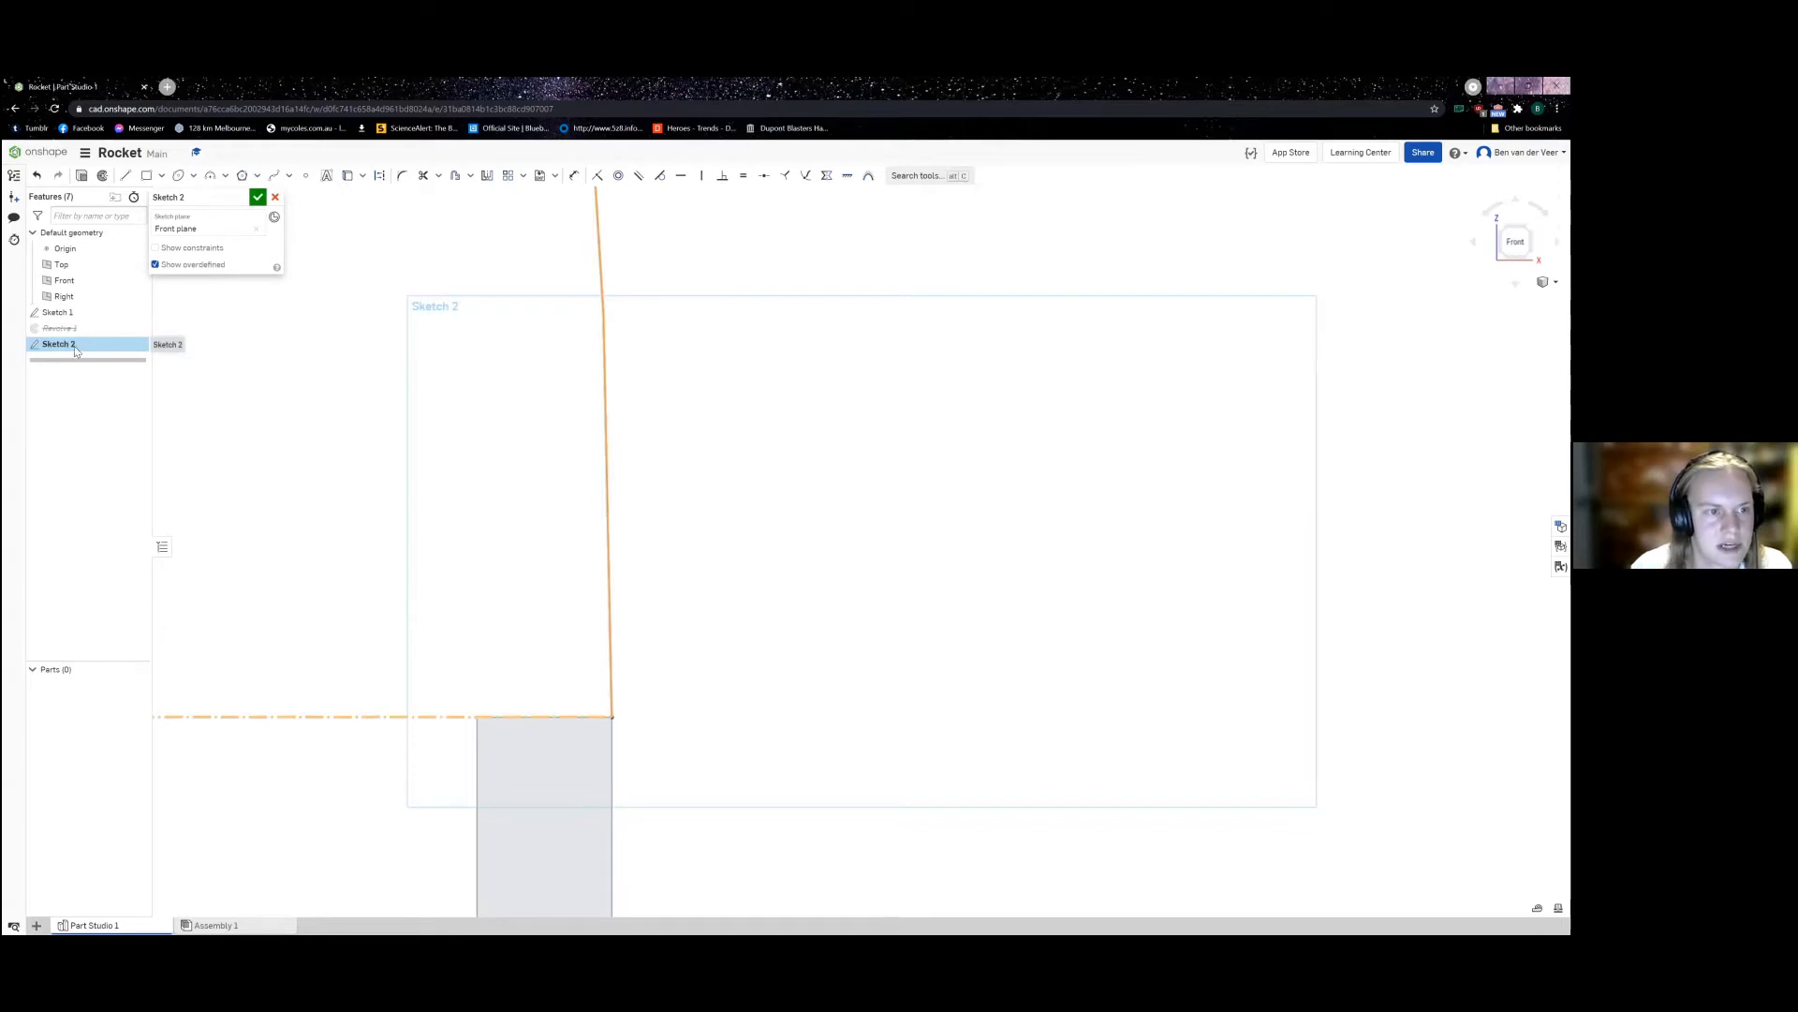
key("Return")
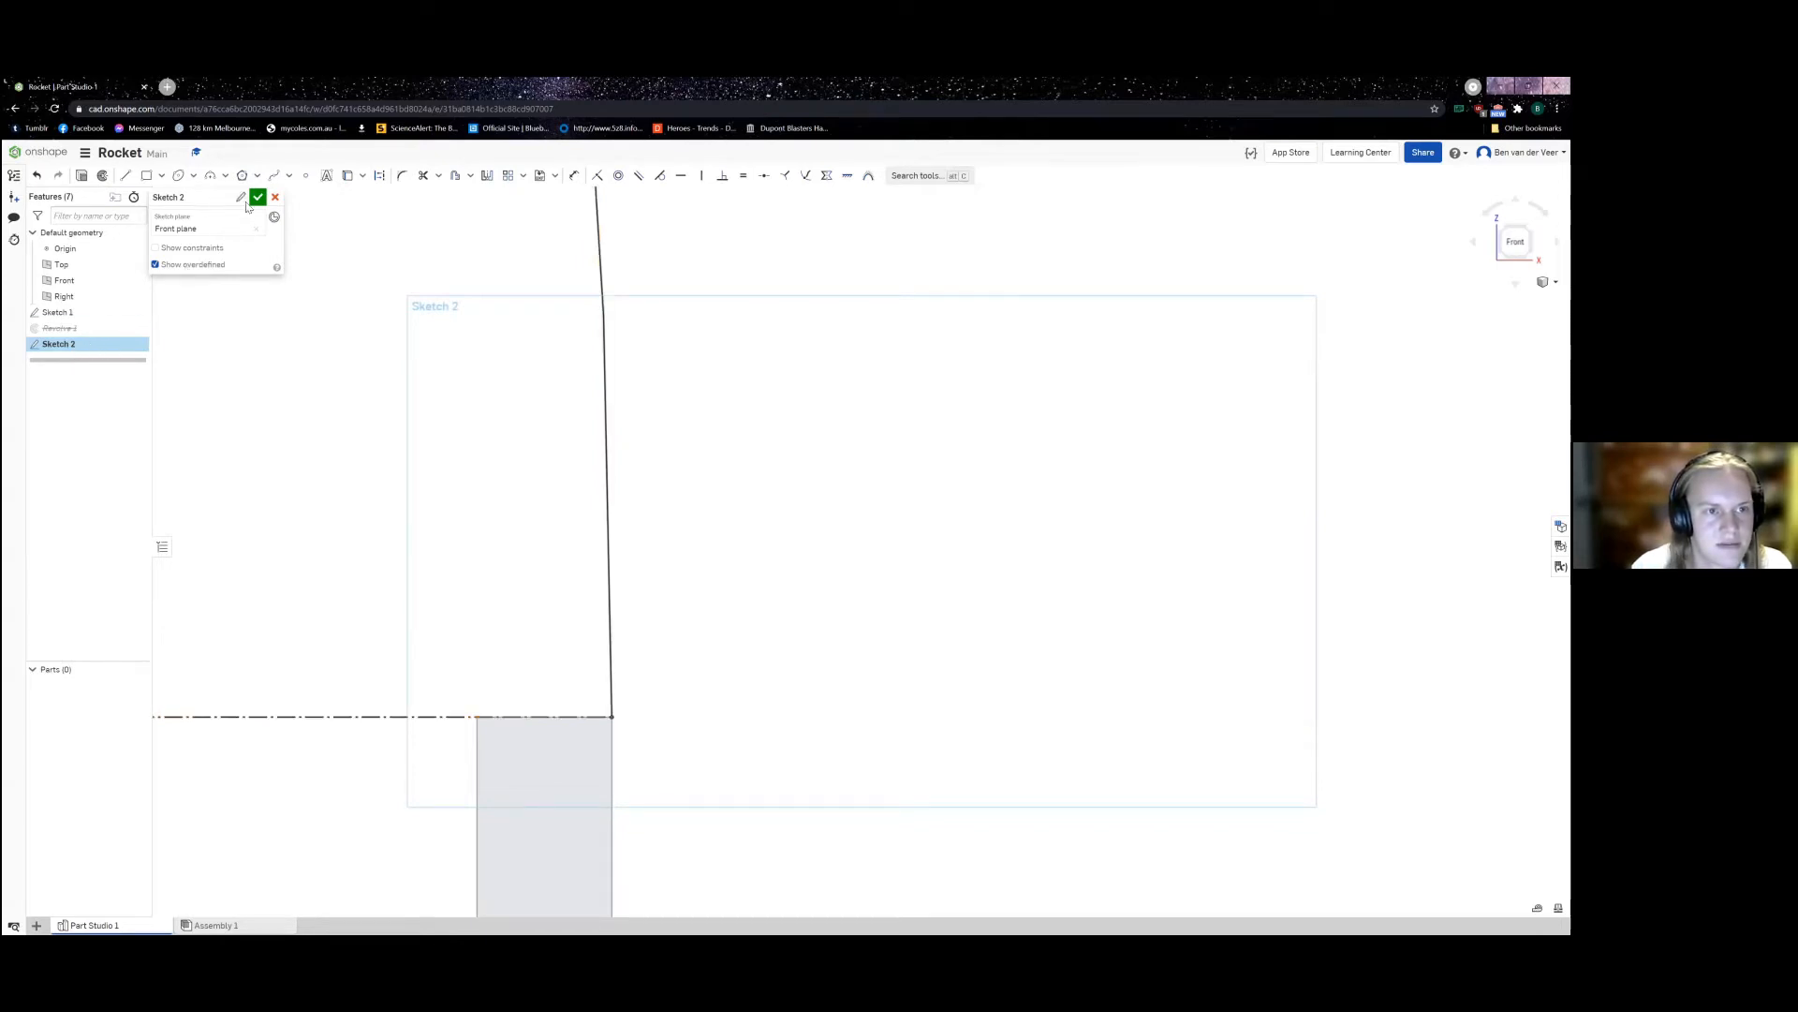
Step: Reopen Sketch 2 for editing
right_click(72, 349)
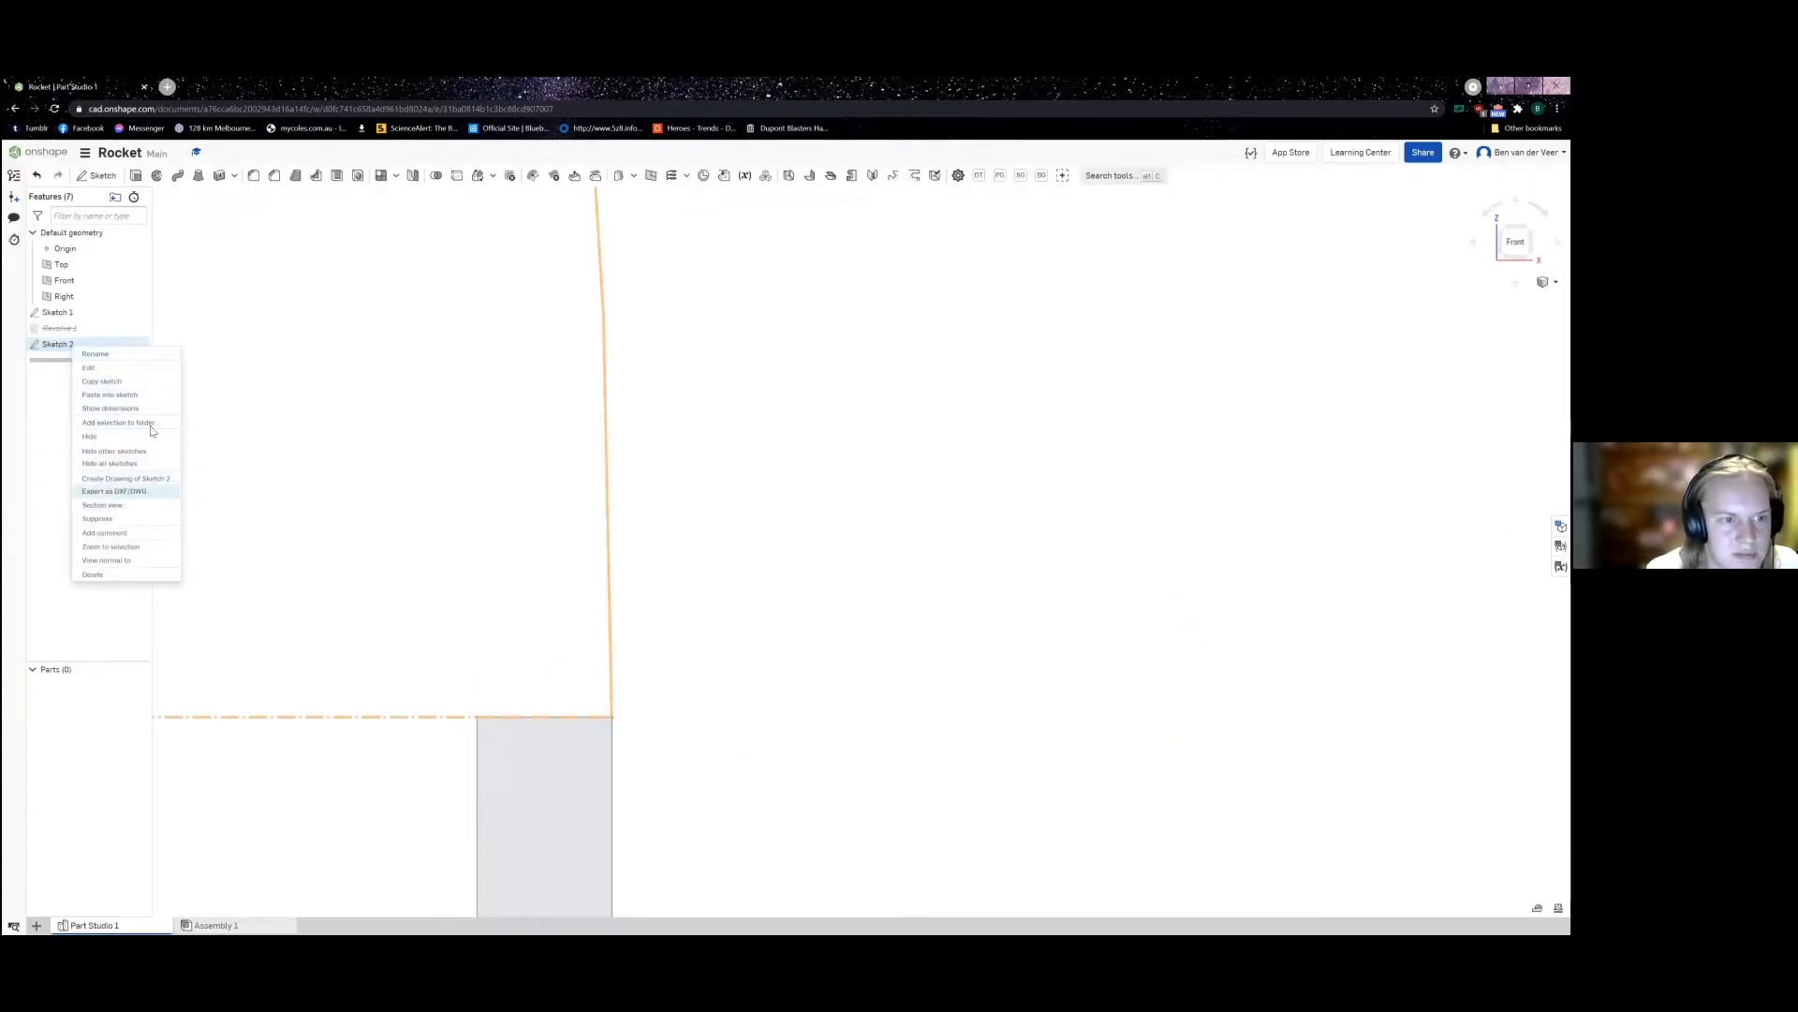
left_click(86, 330)
right_click(80, 332)
right_click(66, 350)
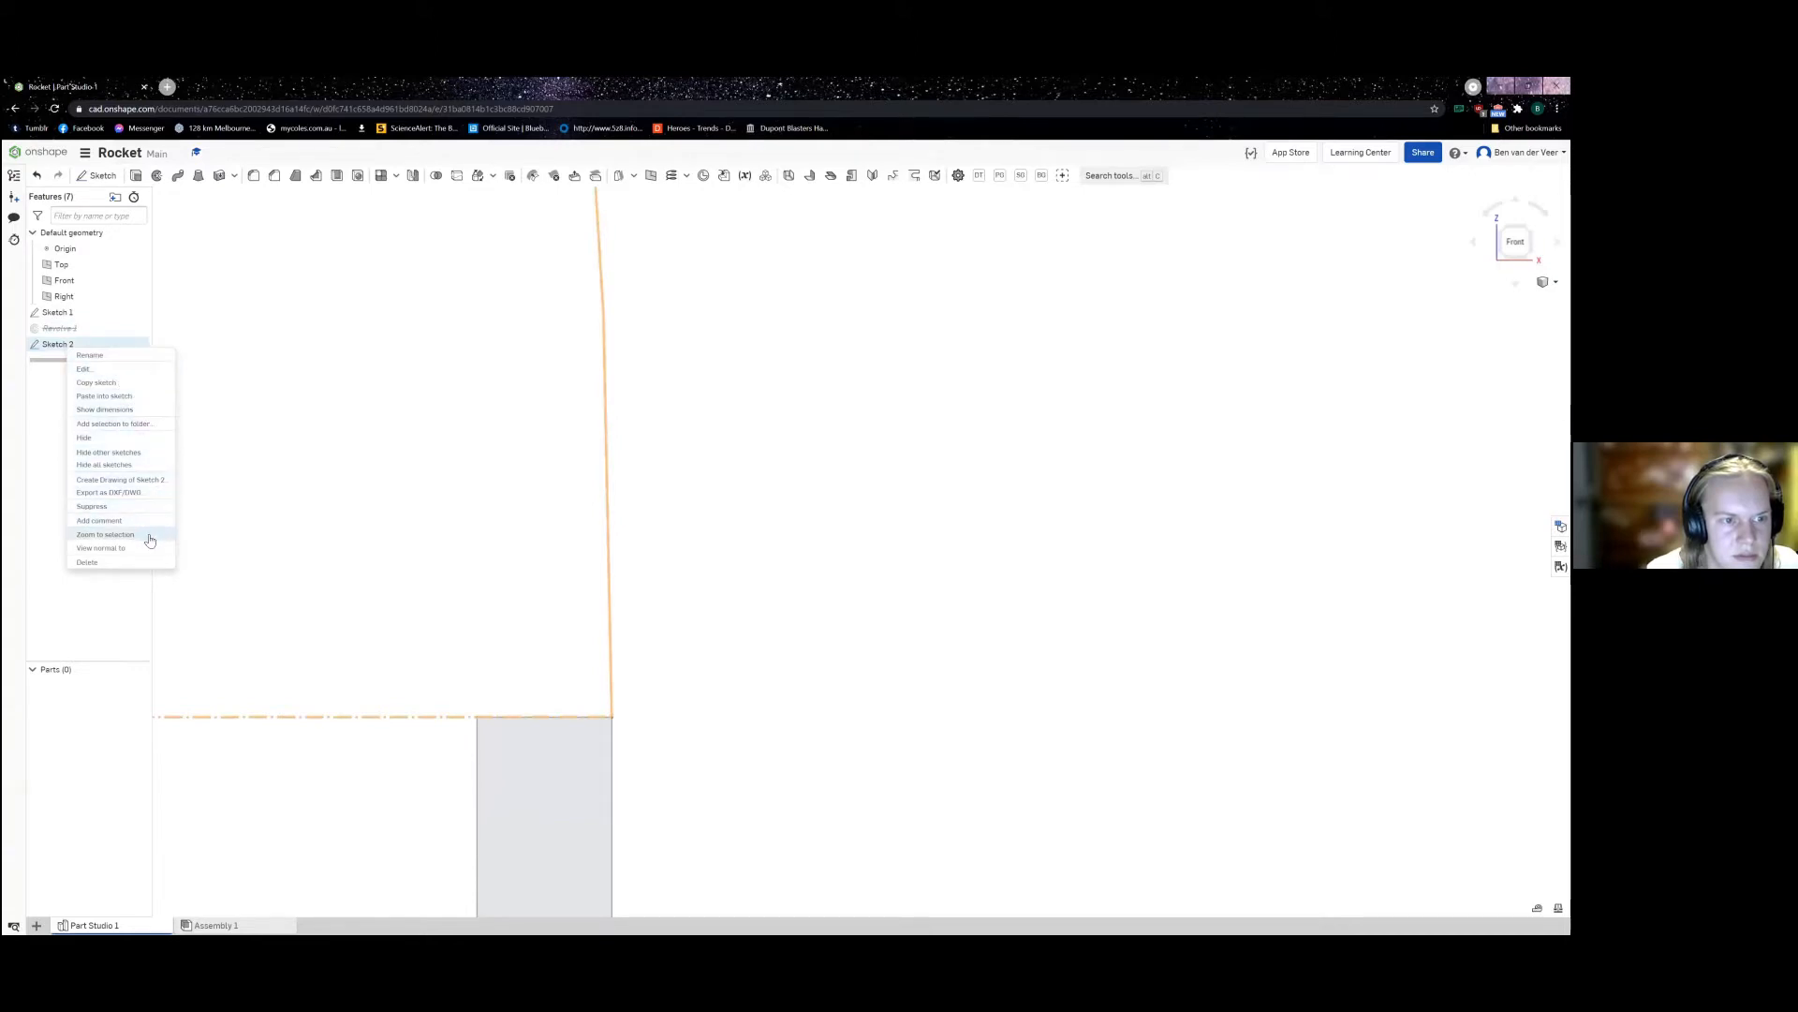
left_click(83, 370)
Step: Draw a diagonal line about 2.7 mm long from the nose cone arc down to the tube profile's inner top corner
scroll(412, 487, "down", 5)
scroll(453, 464, "up", 4)
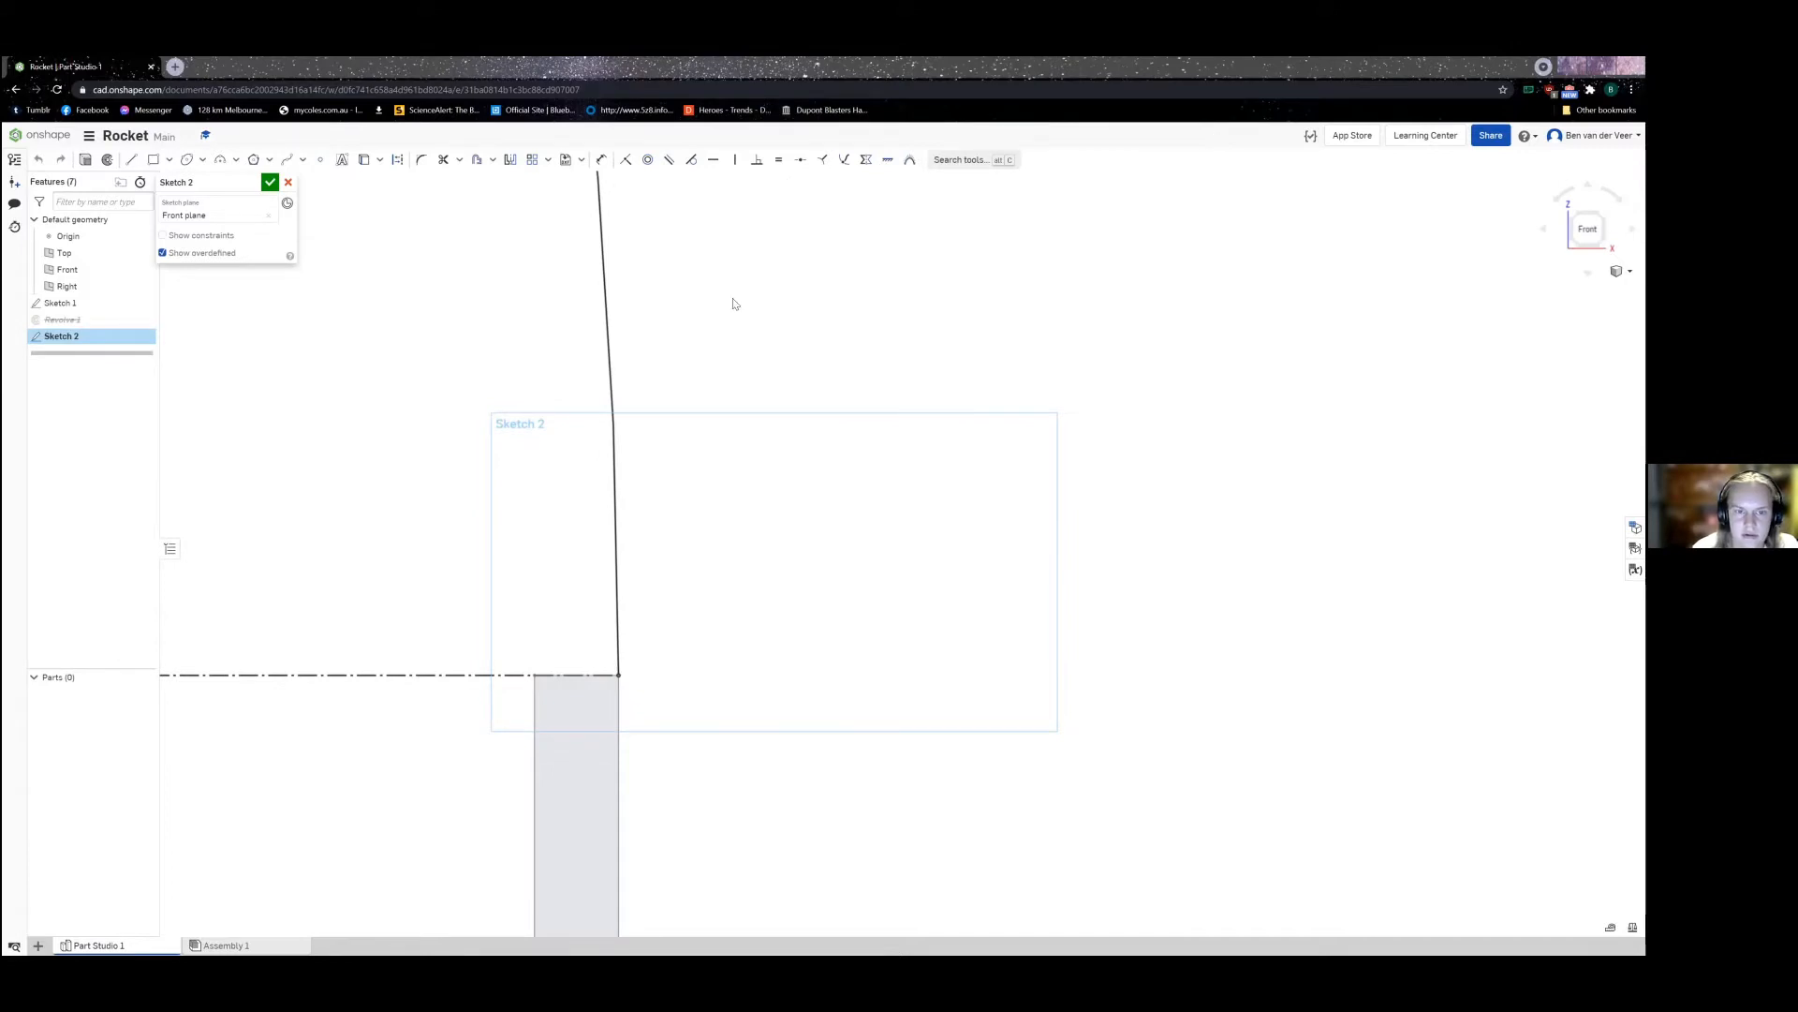
scroll(576, 658, "up", 2)
key("l")
scroll(539, 659, "up", 2)
left_click(686, 522)
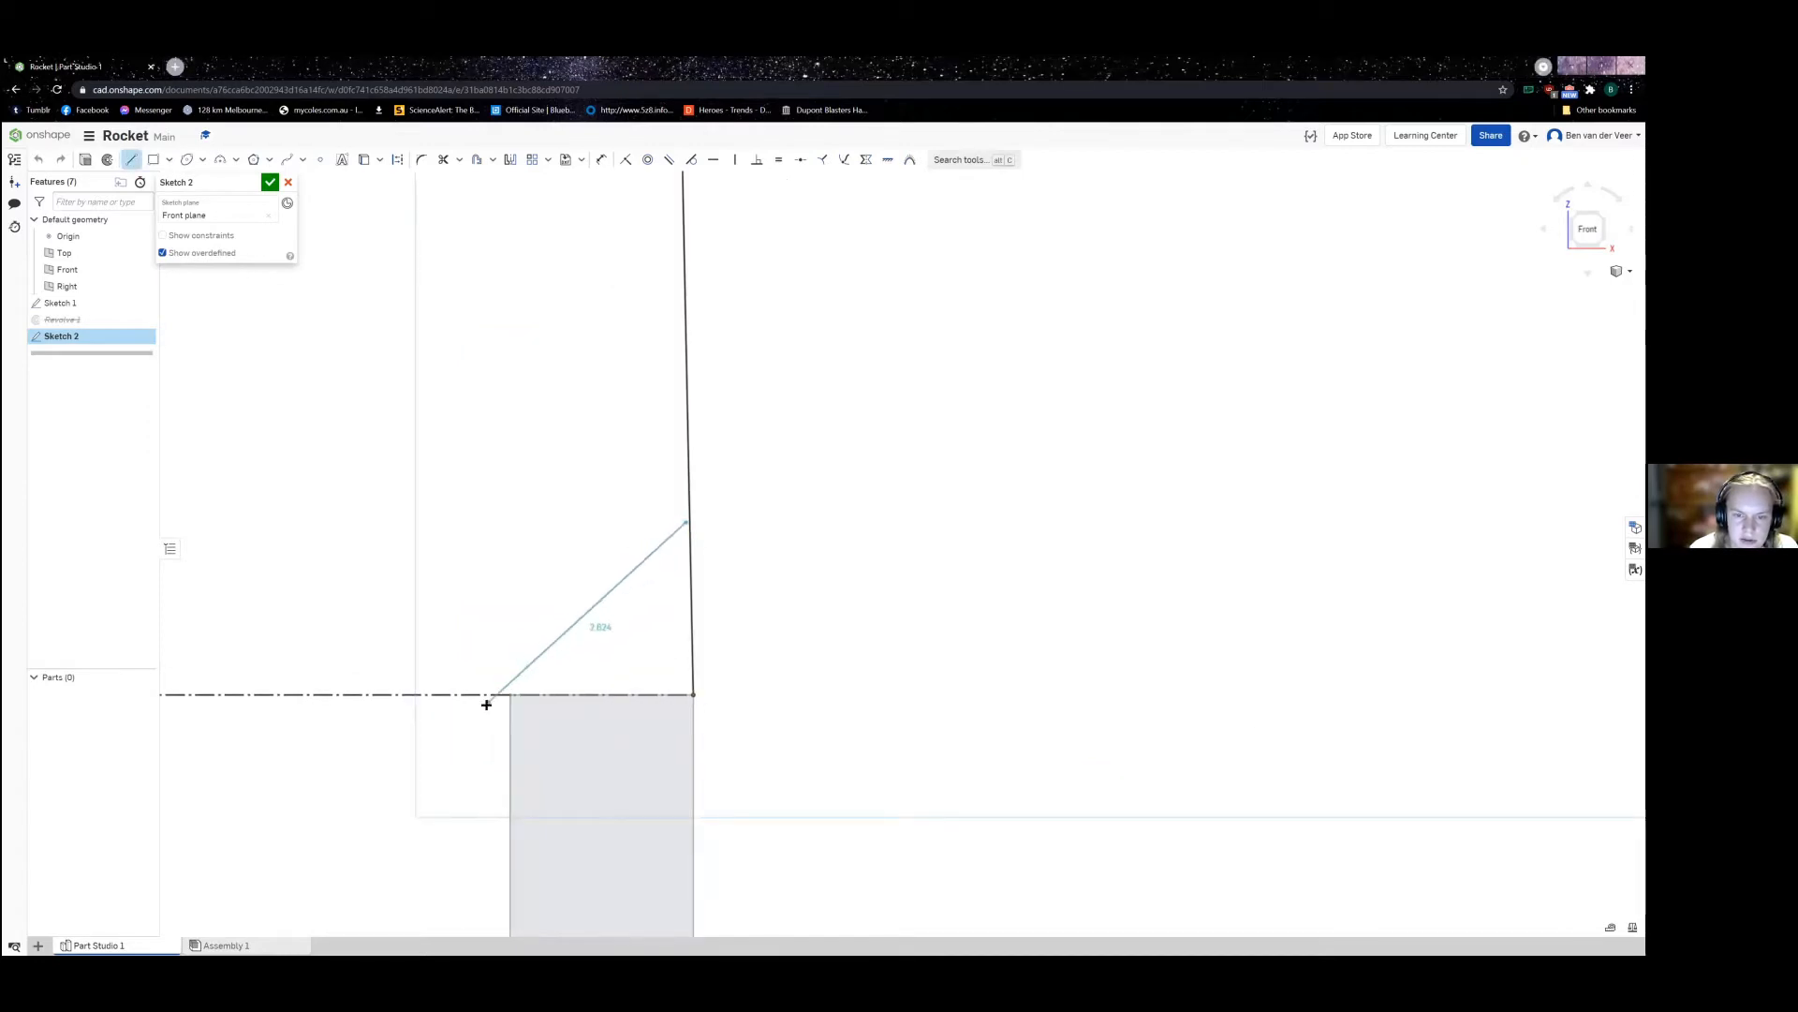
left_click(509, 694)
mouse_move(365, 711)
middle_mouse_down()
mouse_move(518, 619)
mouse_move(324, 678)
middle_mouse_up()
scroll(319, 670, "down", 2)
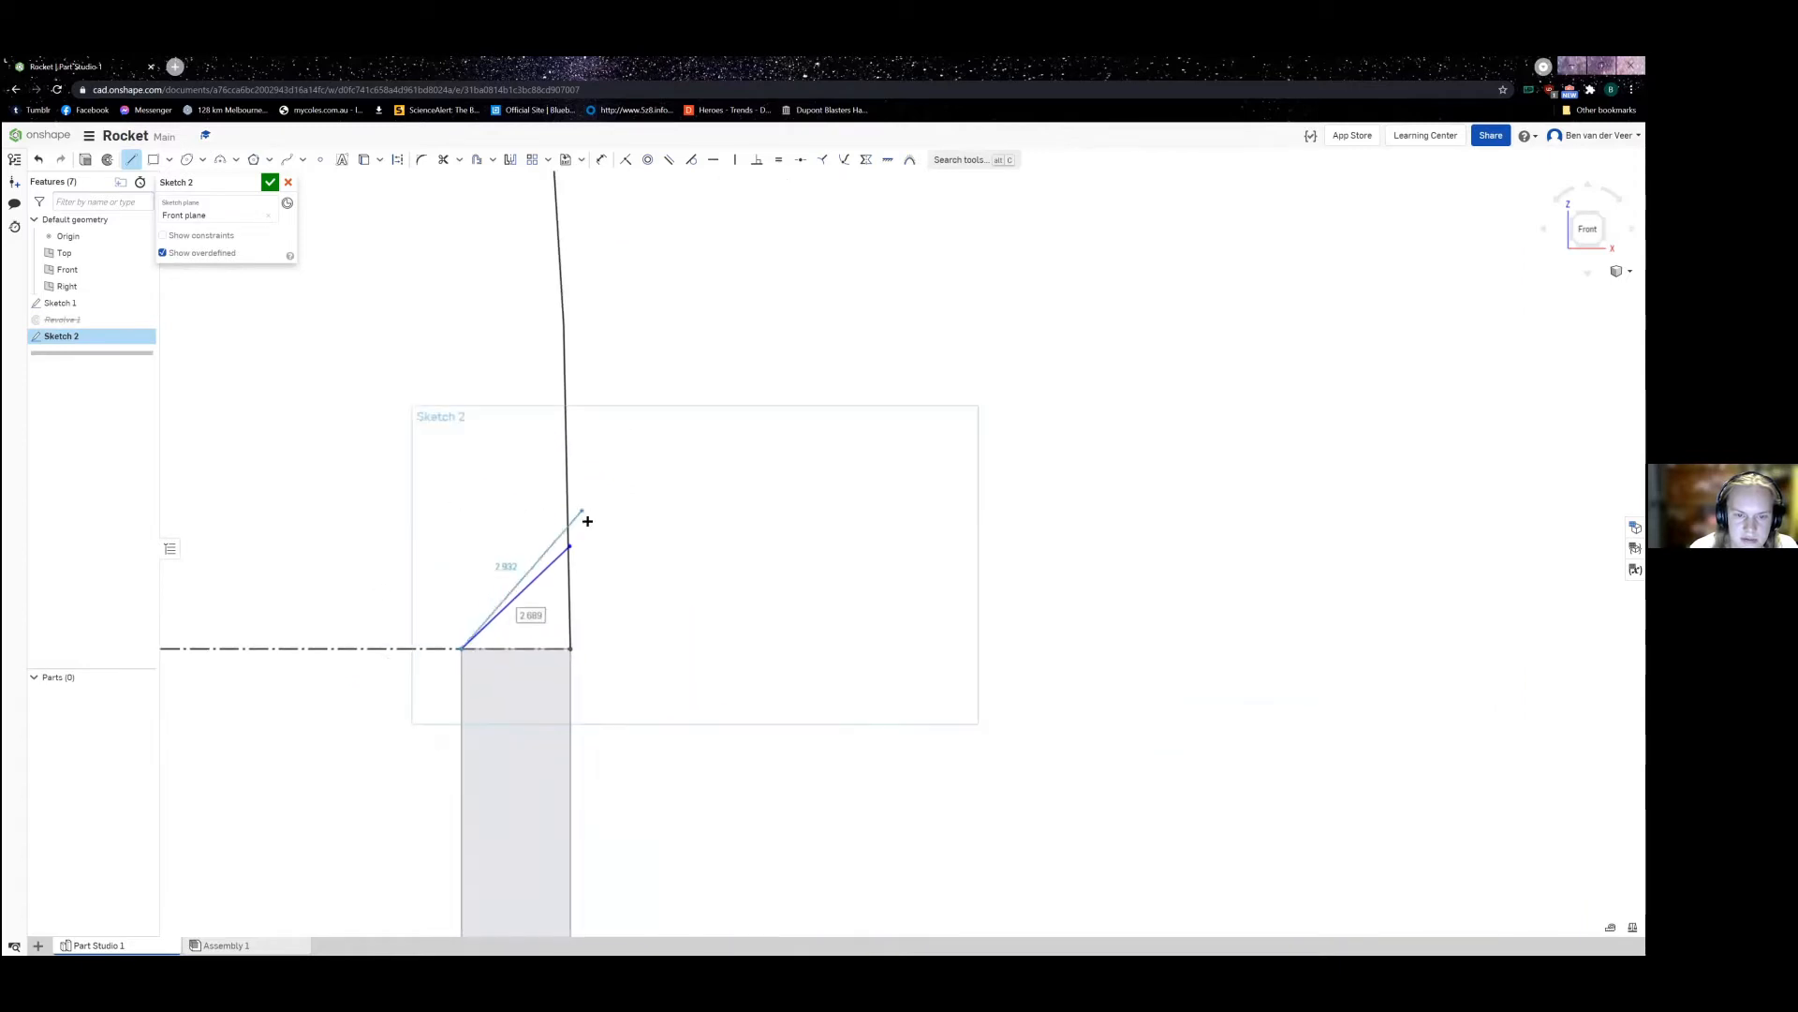
Step: End the line chain and delete the redrawn diagonal line at the tube's top
scroll(546, 622, "up", 3)
left_click(525, 625)
key("Escape")
scroll(526, 614, "down", 3)
left_click(495, 663)
key("Delete")
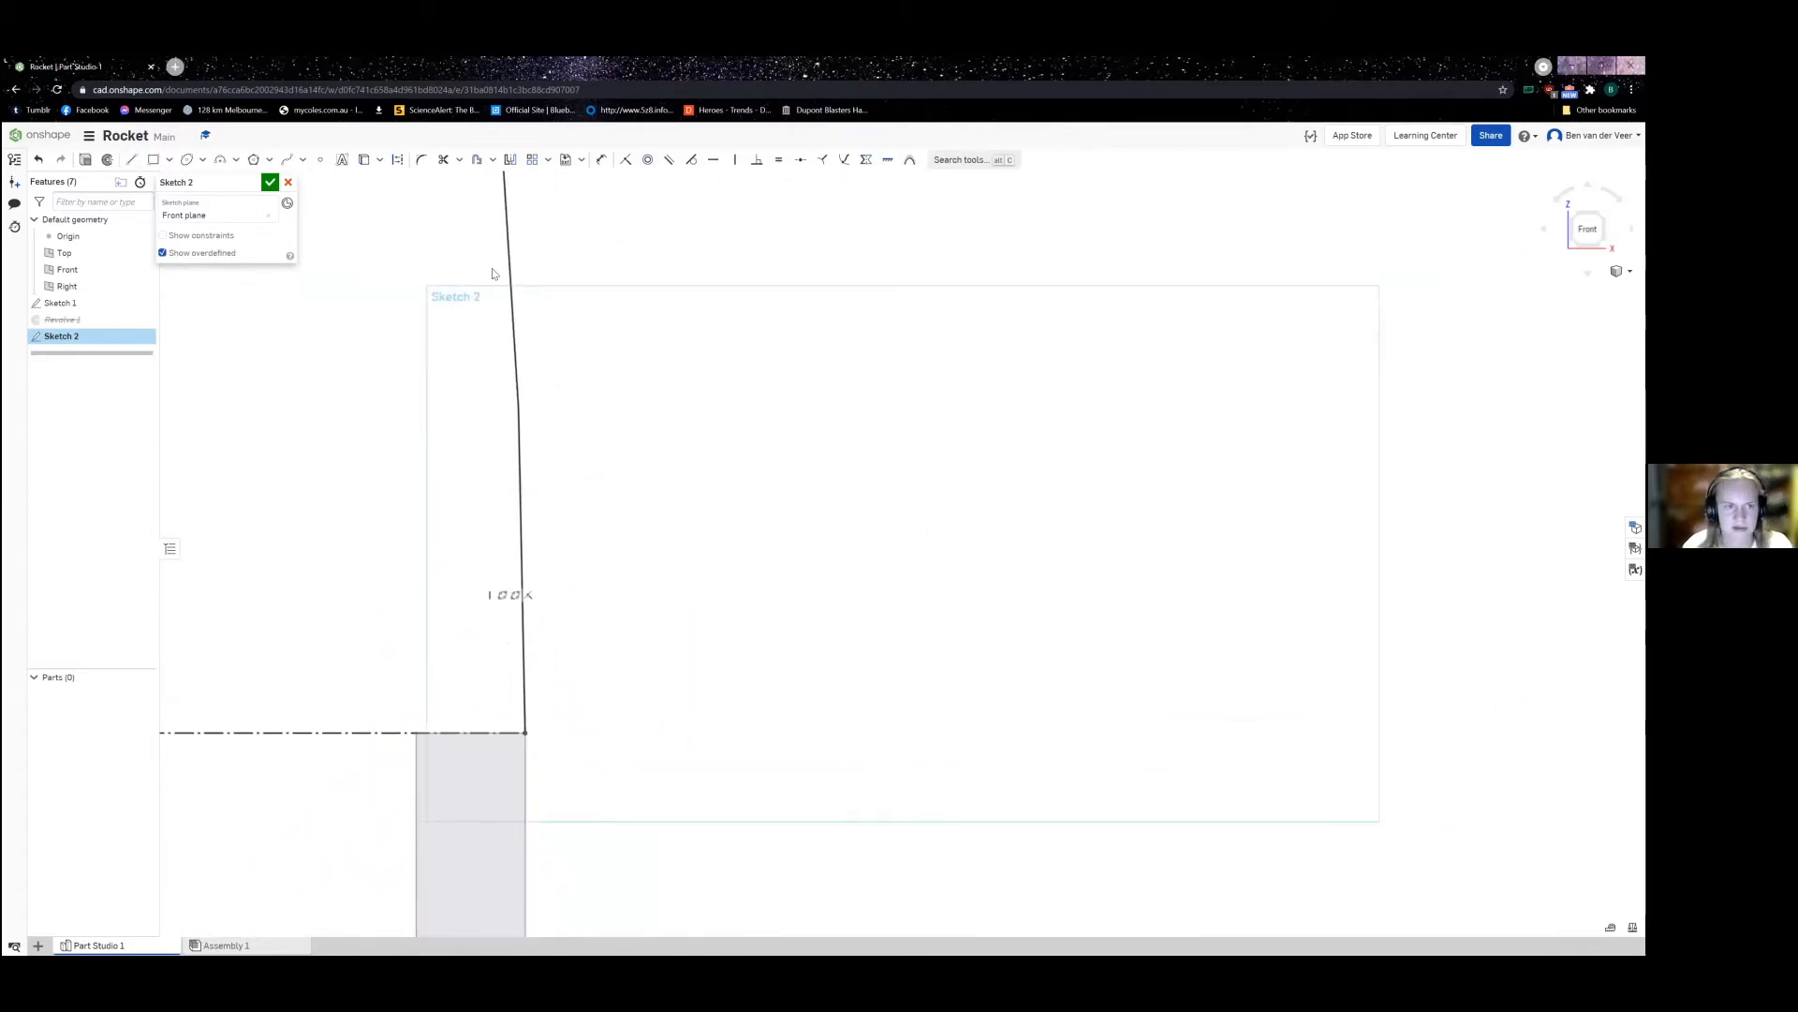
Step: Draw a 2 mm horizontal line across the tube wall's top edge, from its outer corner to its inner corner
key("l")
left_click(525, 732)
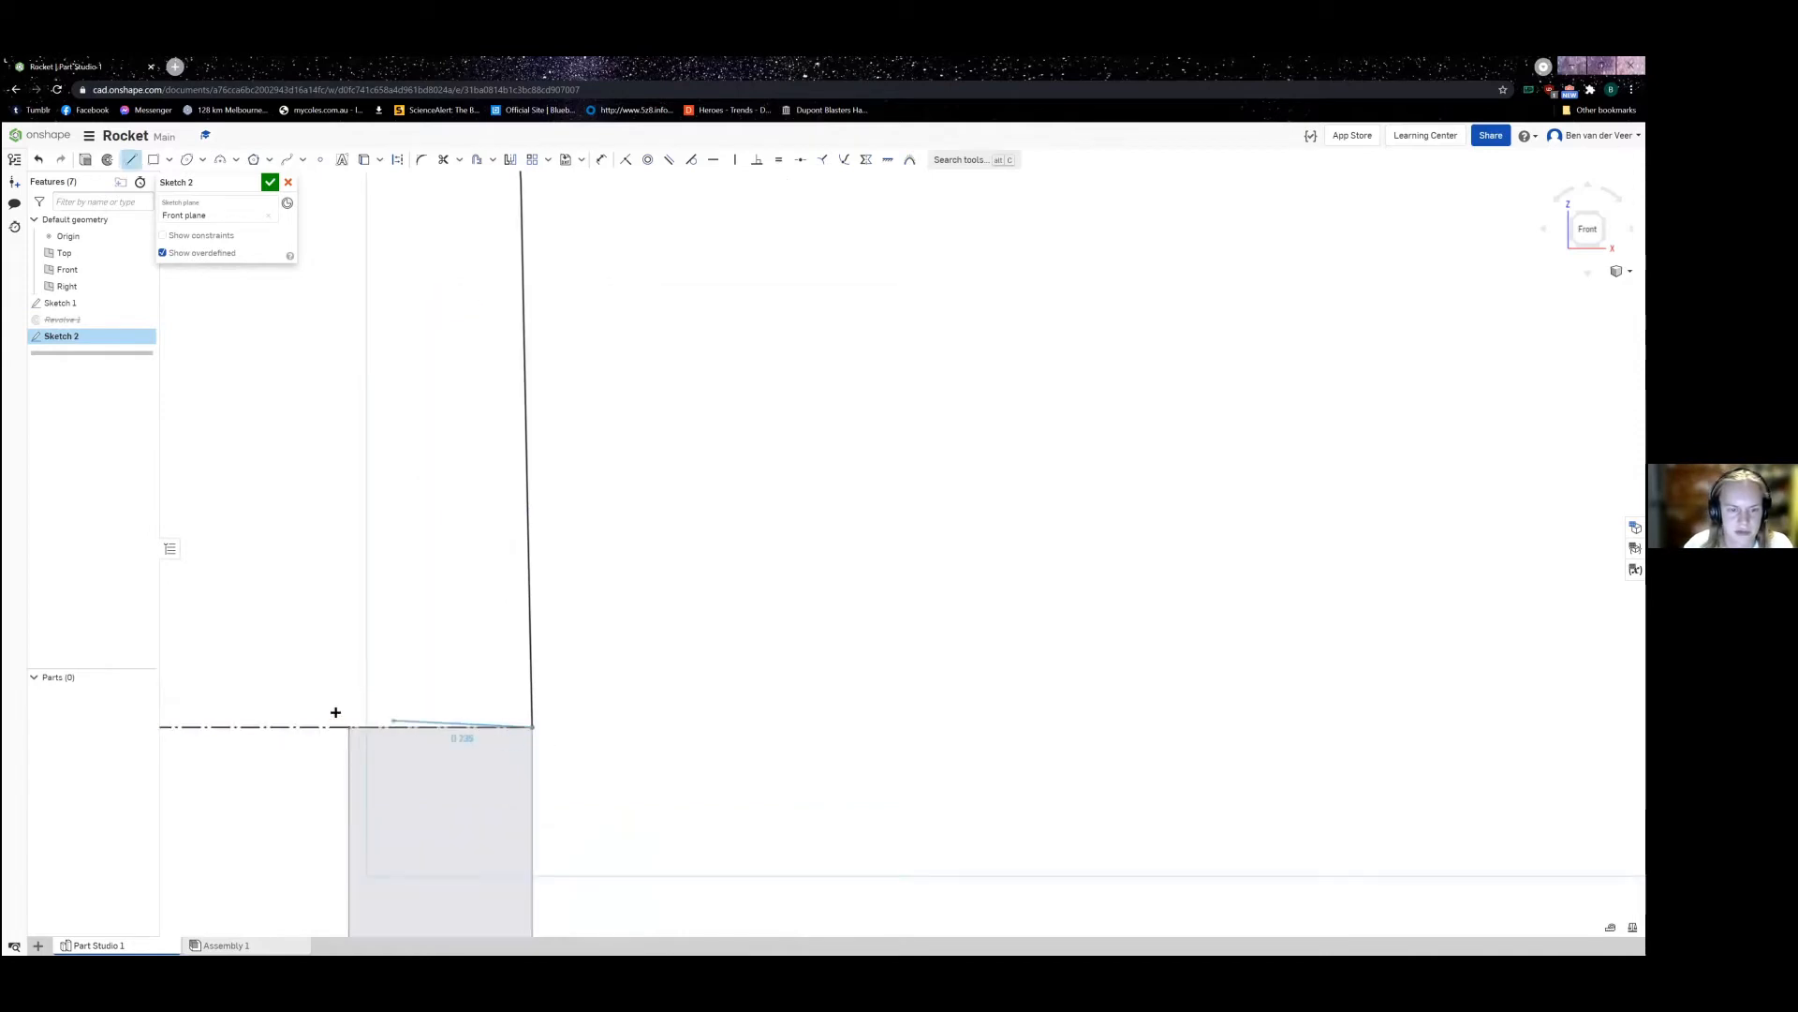
left_click(348, 727)
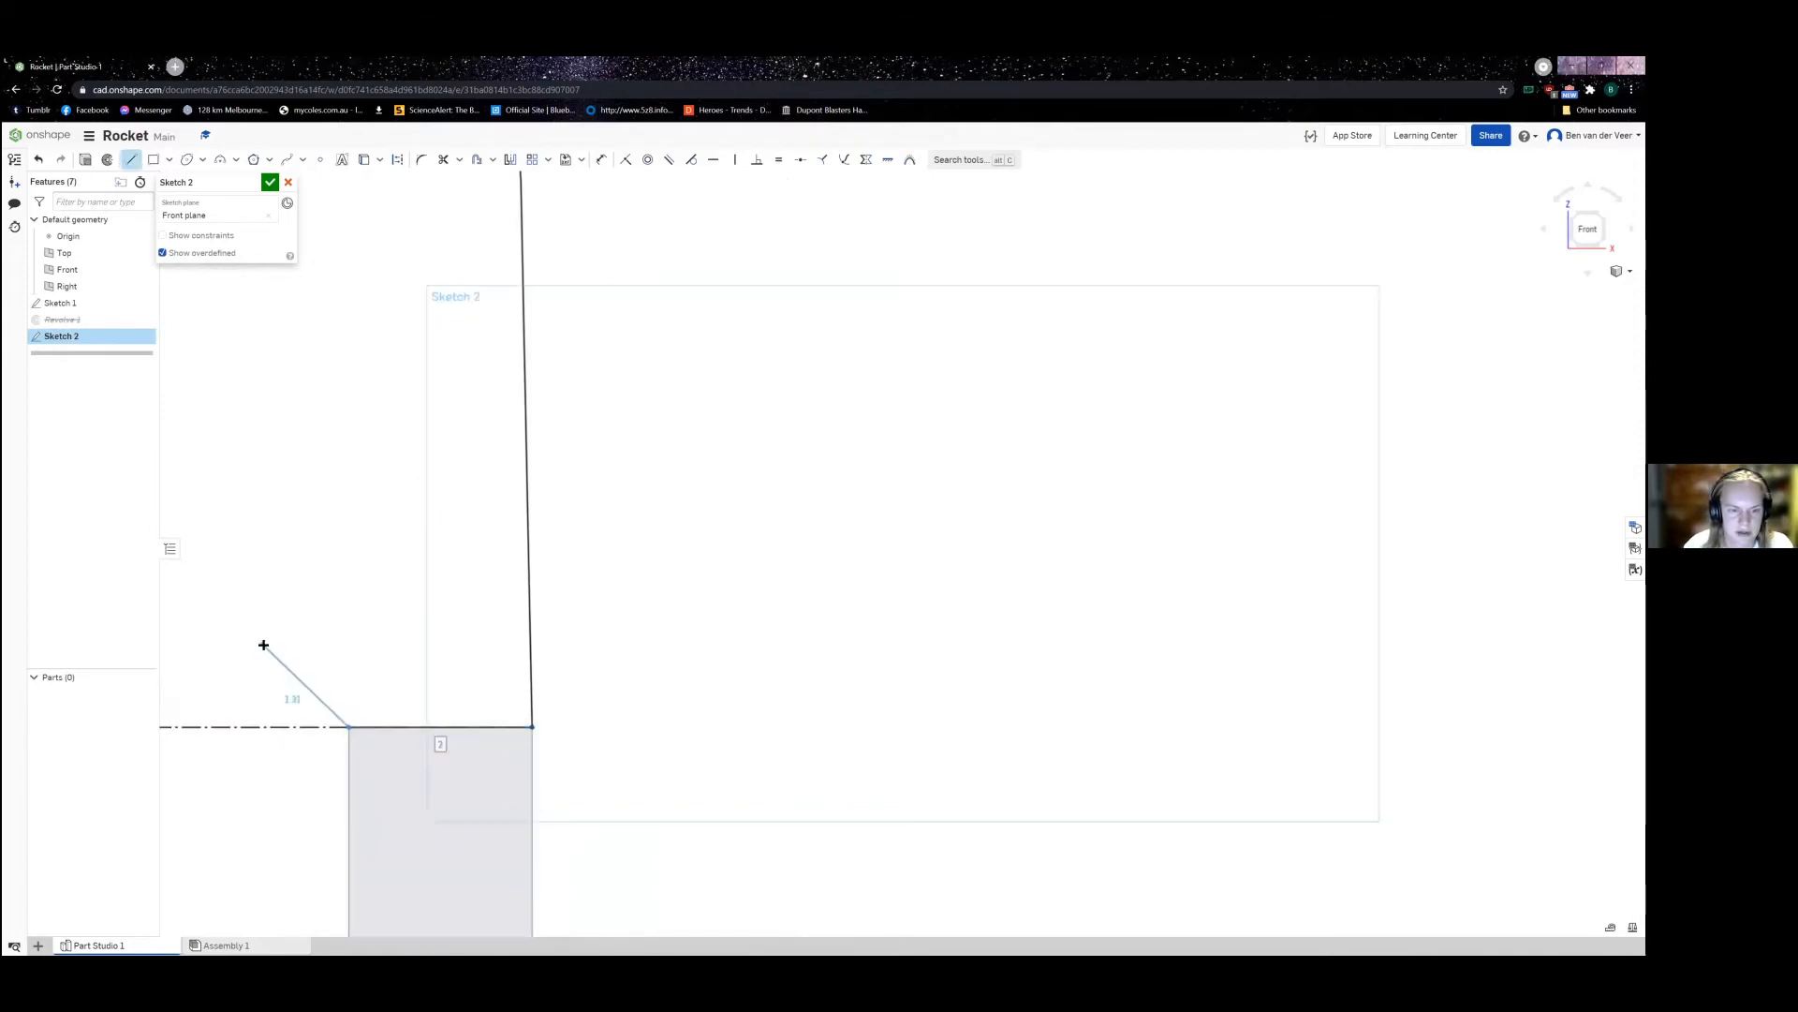
Step: Continue with a slightly inward-slanting line about 11 mm long, running down inside the tube from its inner top corner, and close the sketch
middle_click_drag(260, 642, 481, 602)
scroll(482, 603, "down", 3)
scroll(455, 819, "down", 3)
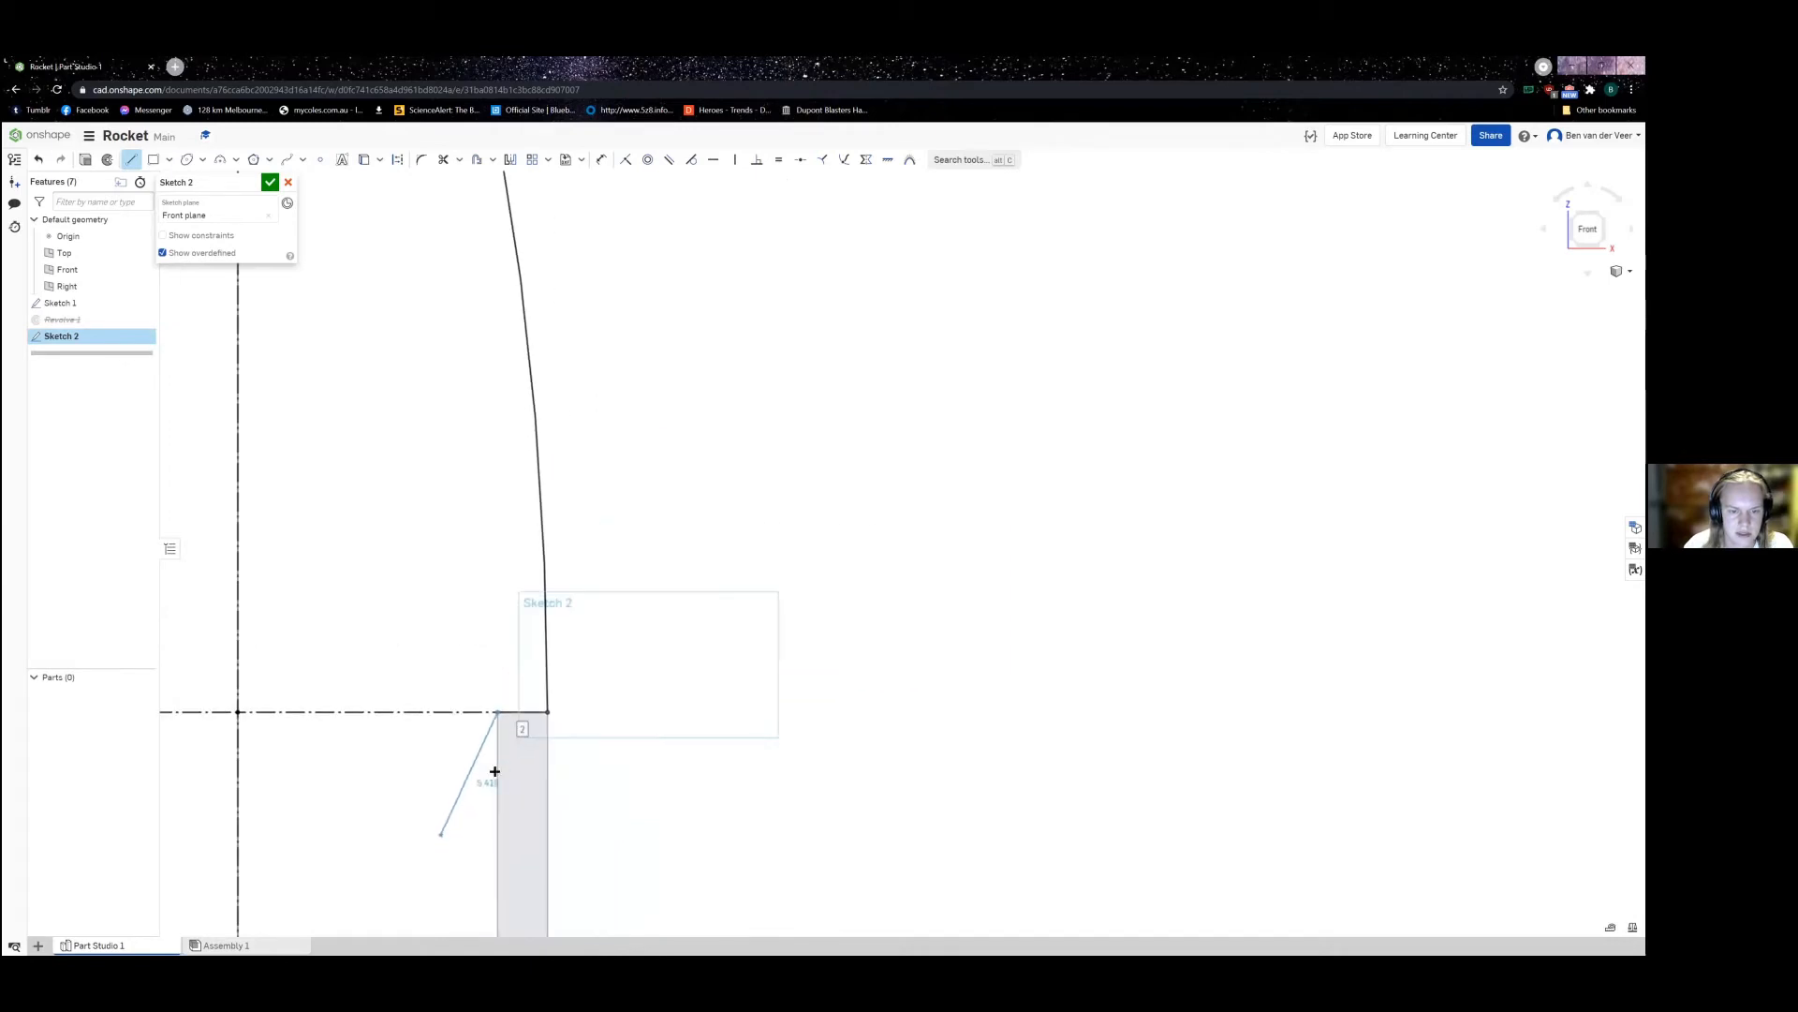
middle_click_drag(441, 834, 530, 683)
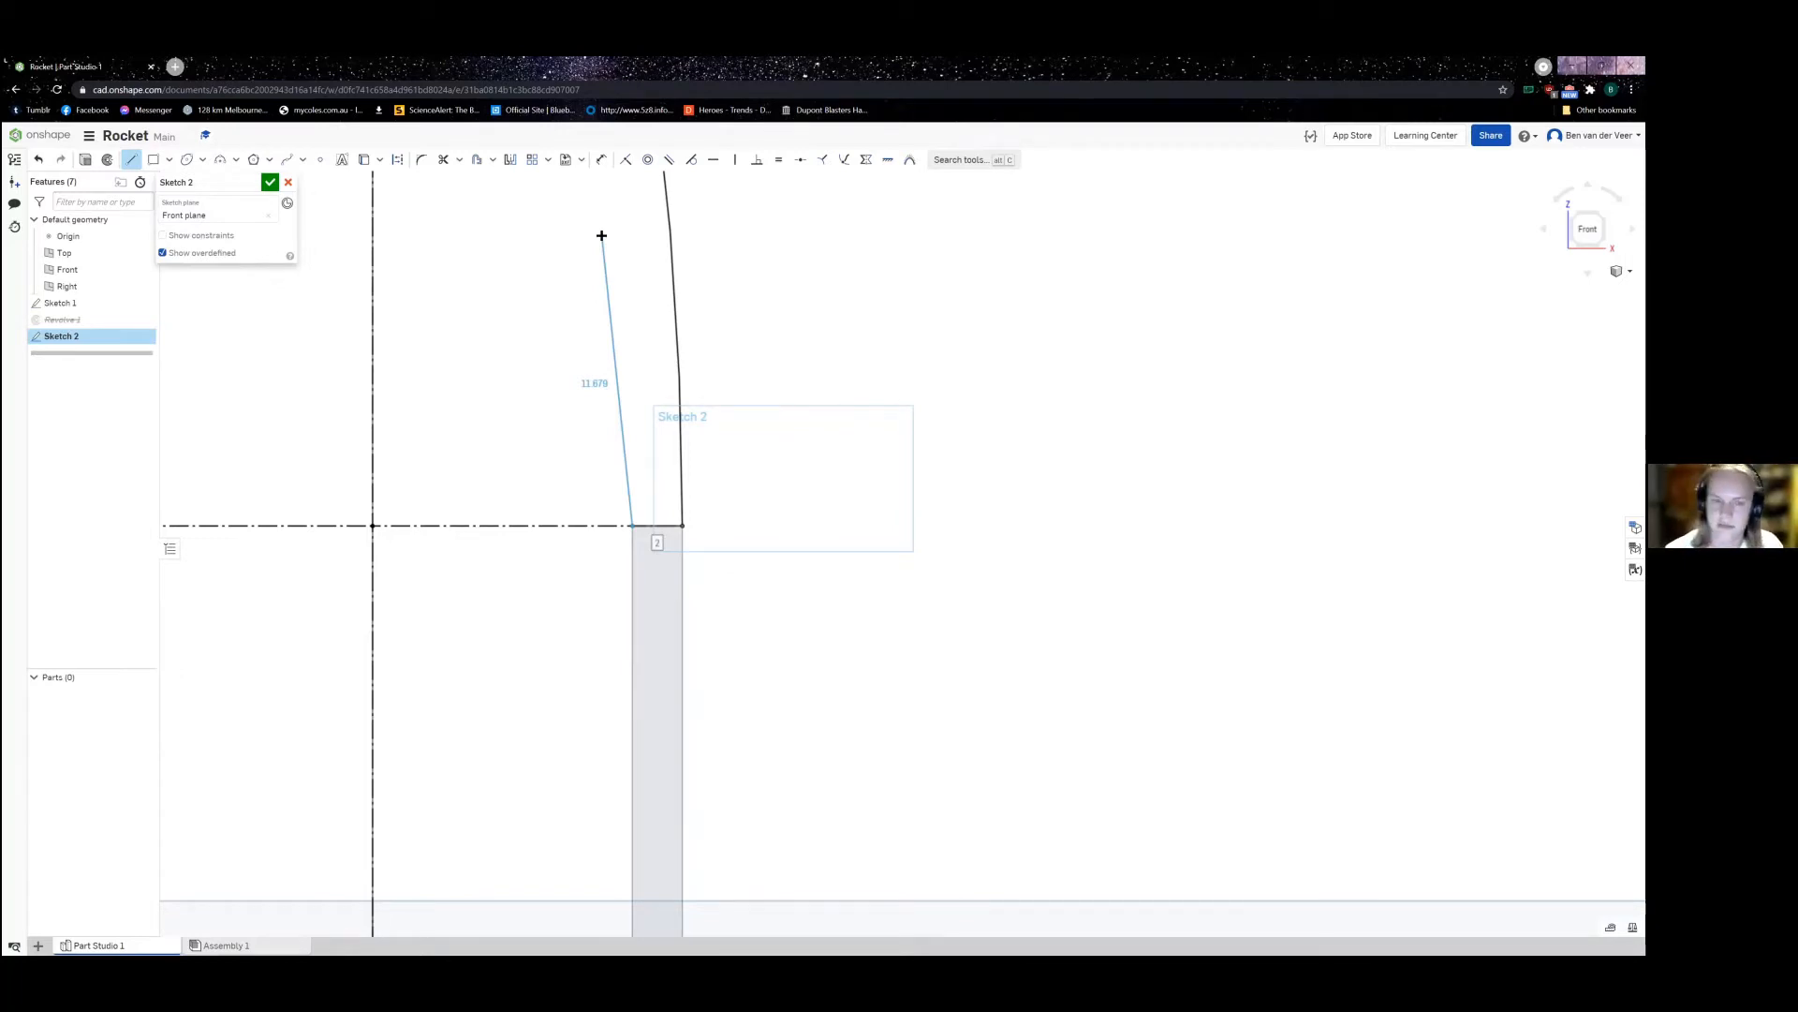
mouse_move(570, 690)
middle_mouse_down()
mouse_move(497, 683)
mouse_move(518, 702)
middle_mouse_up()
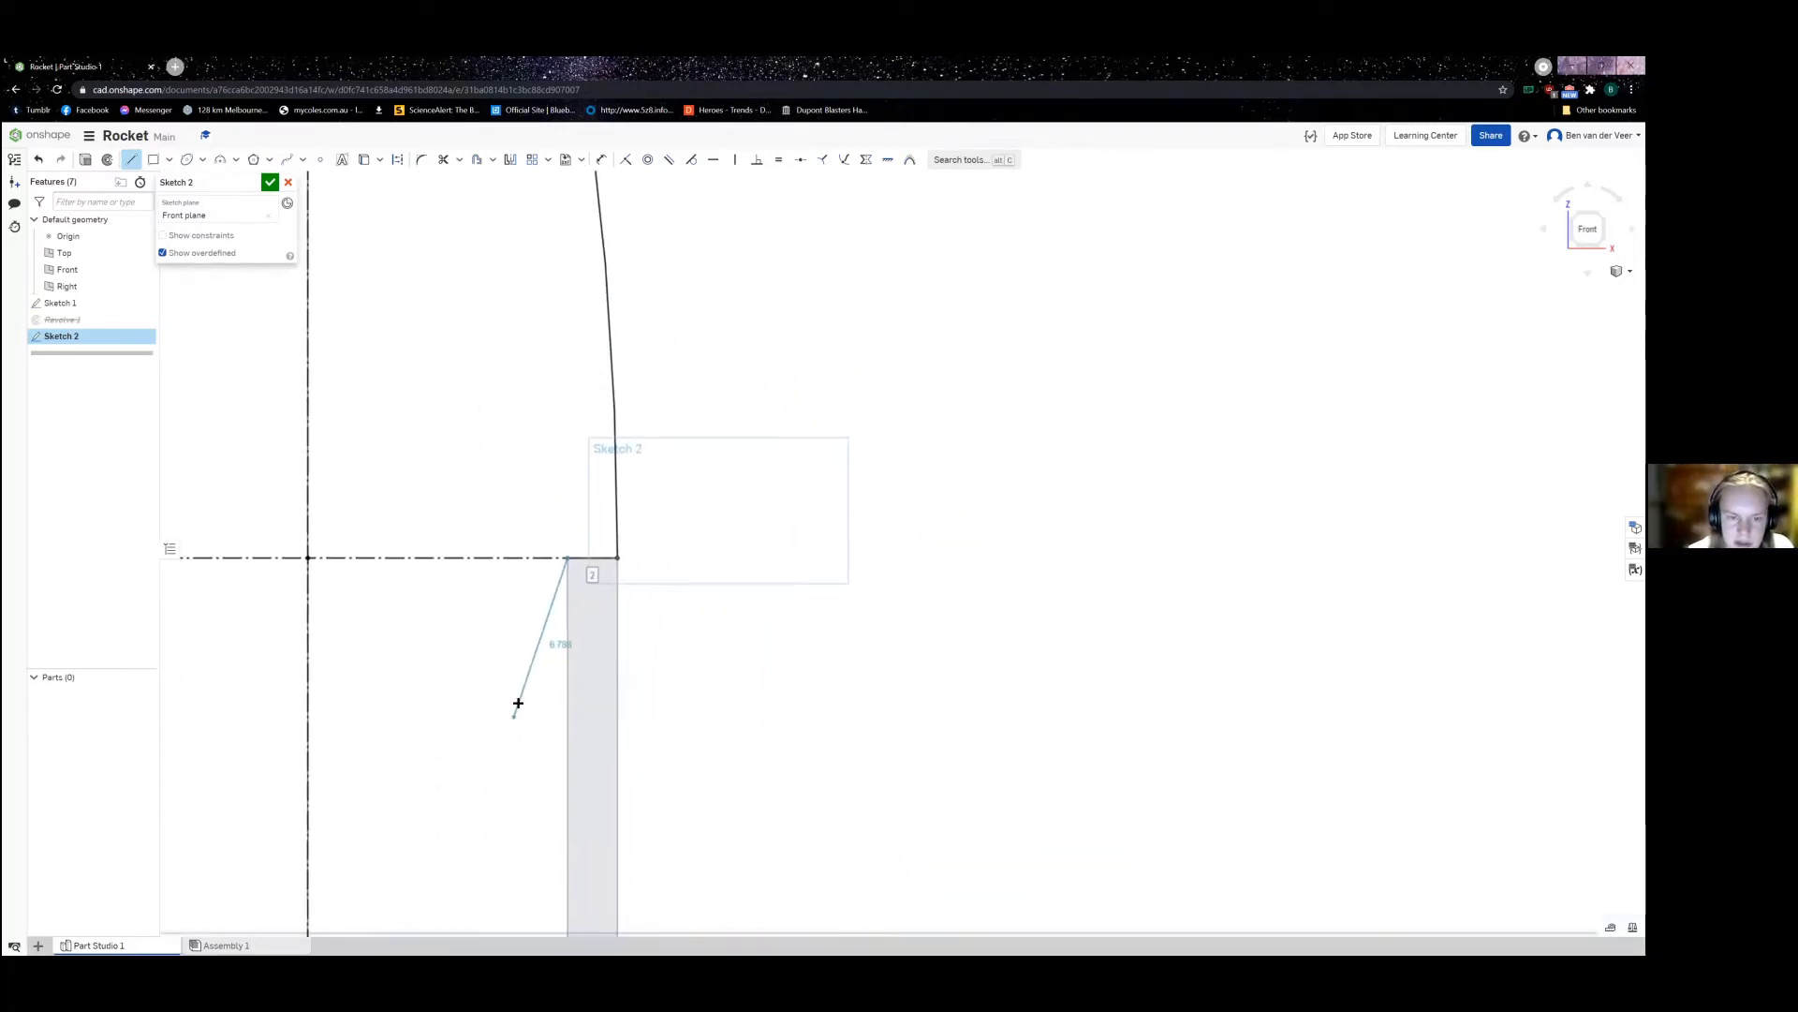
middle_click_drag(542, 787, 562, 759)
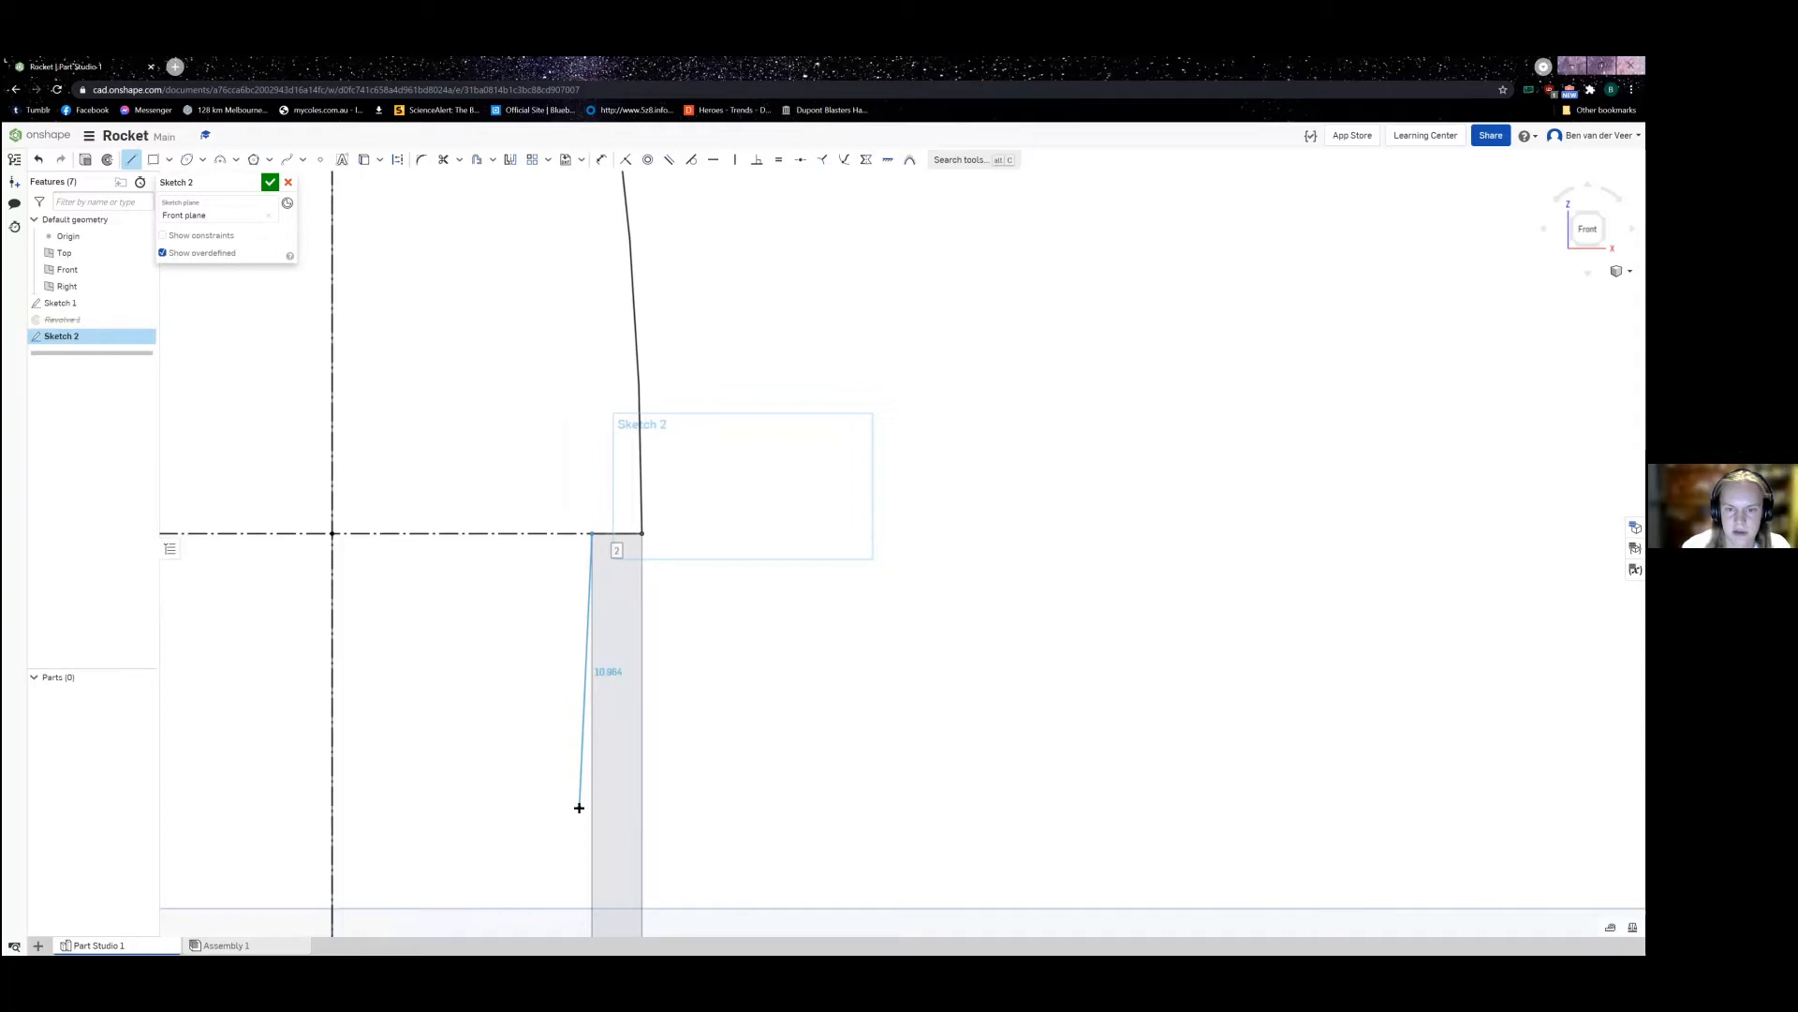
left_click(579, 806)
key("Escape")
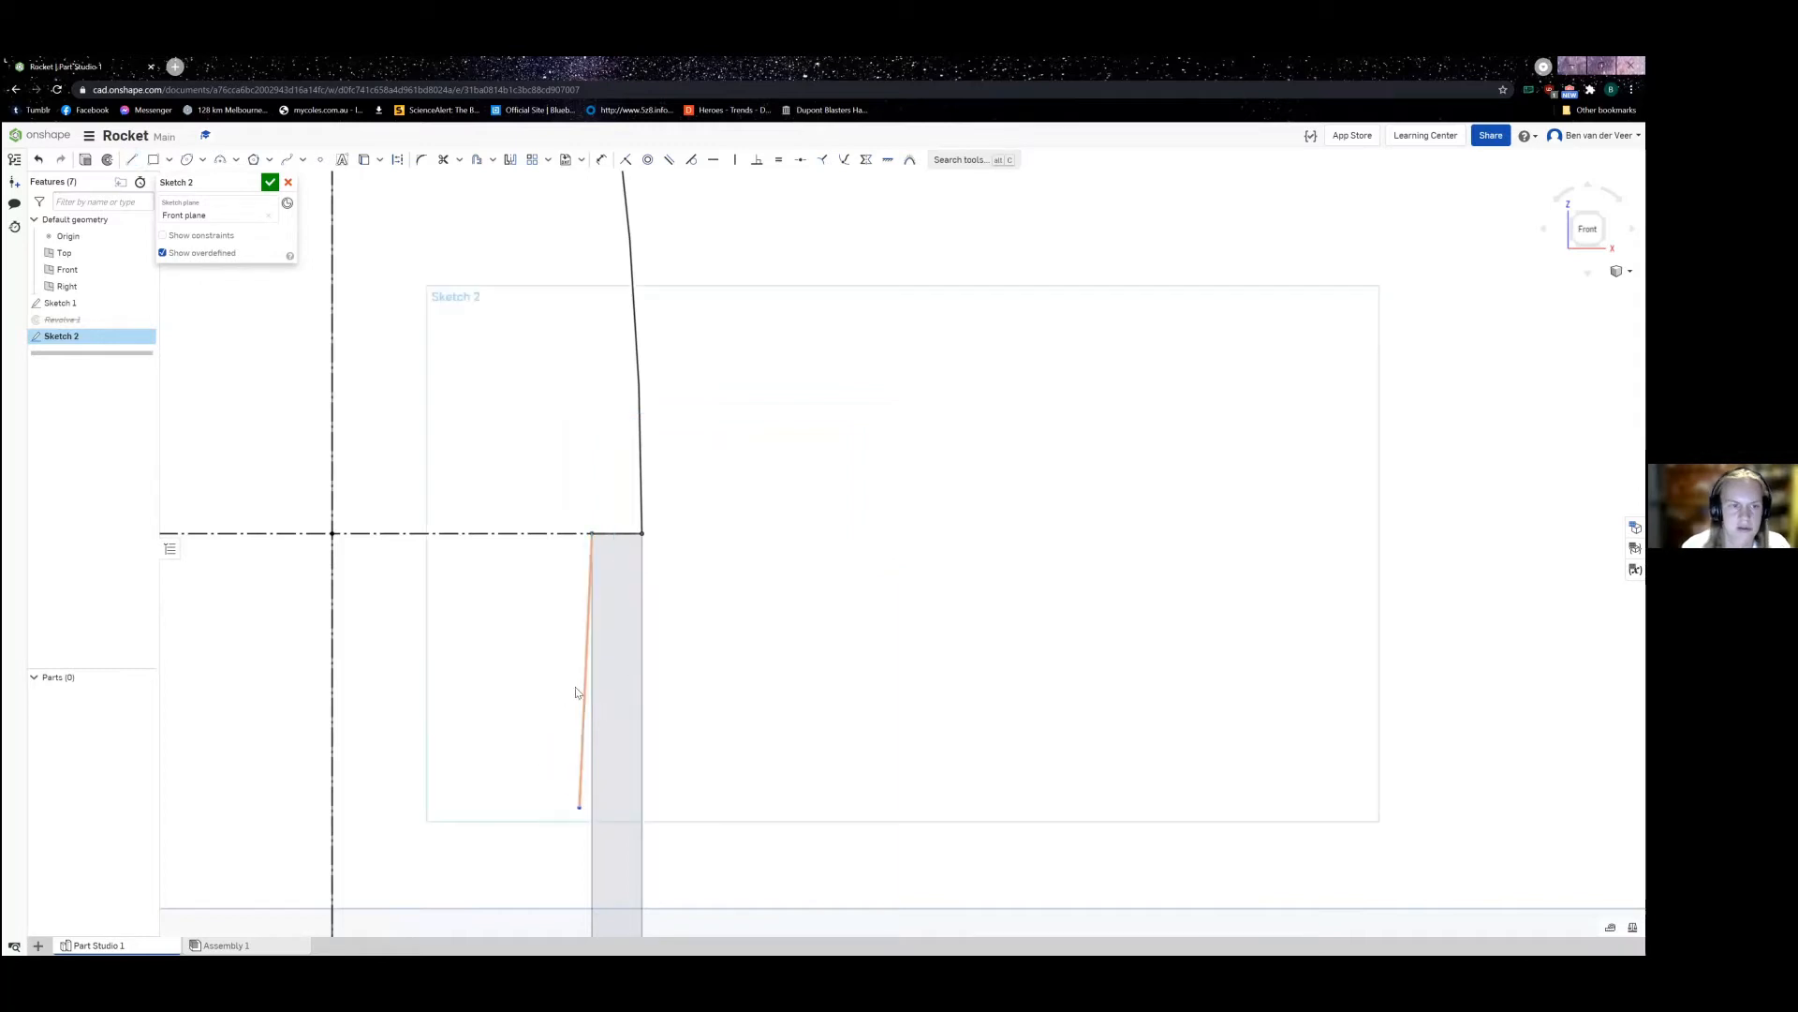
key("Return")
right_click(73, 344)
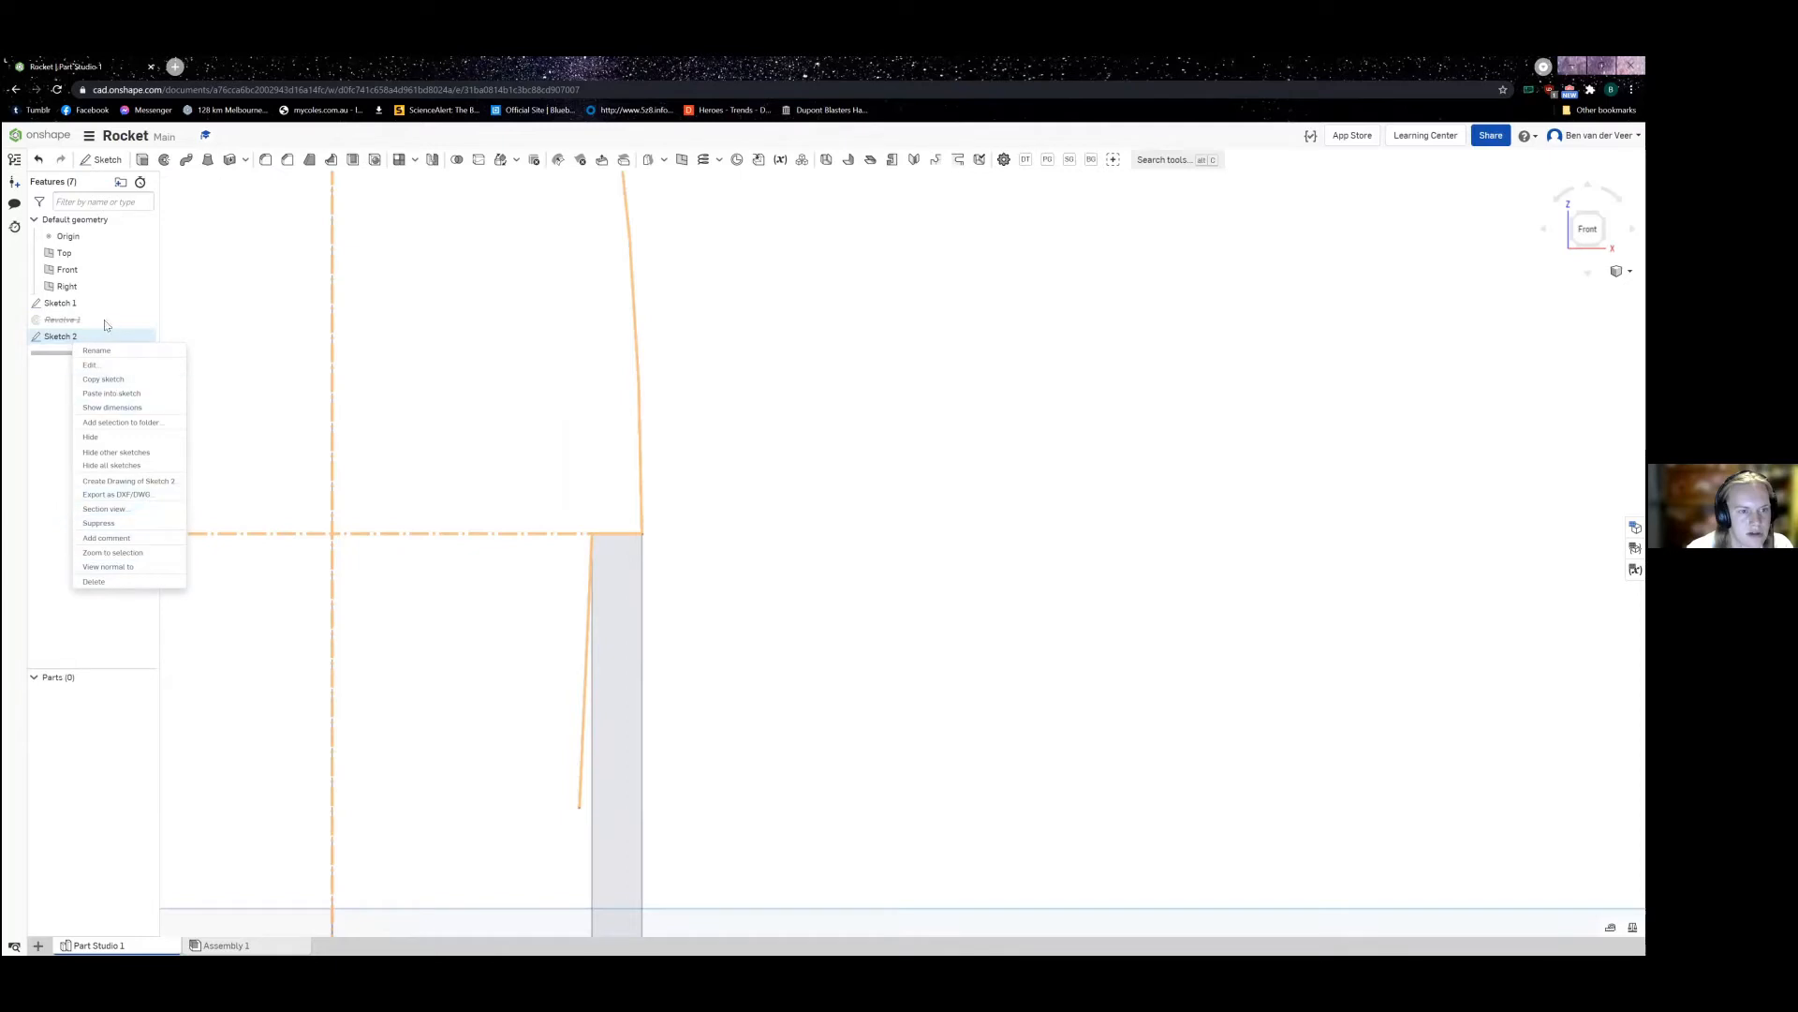
left_click(184, 397)
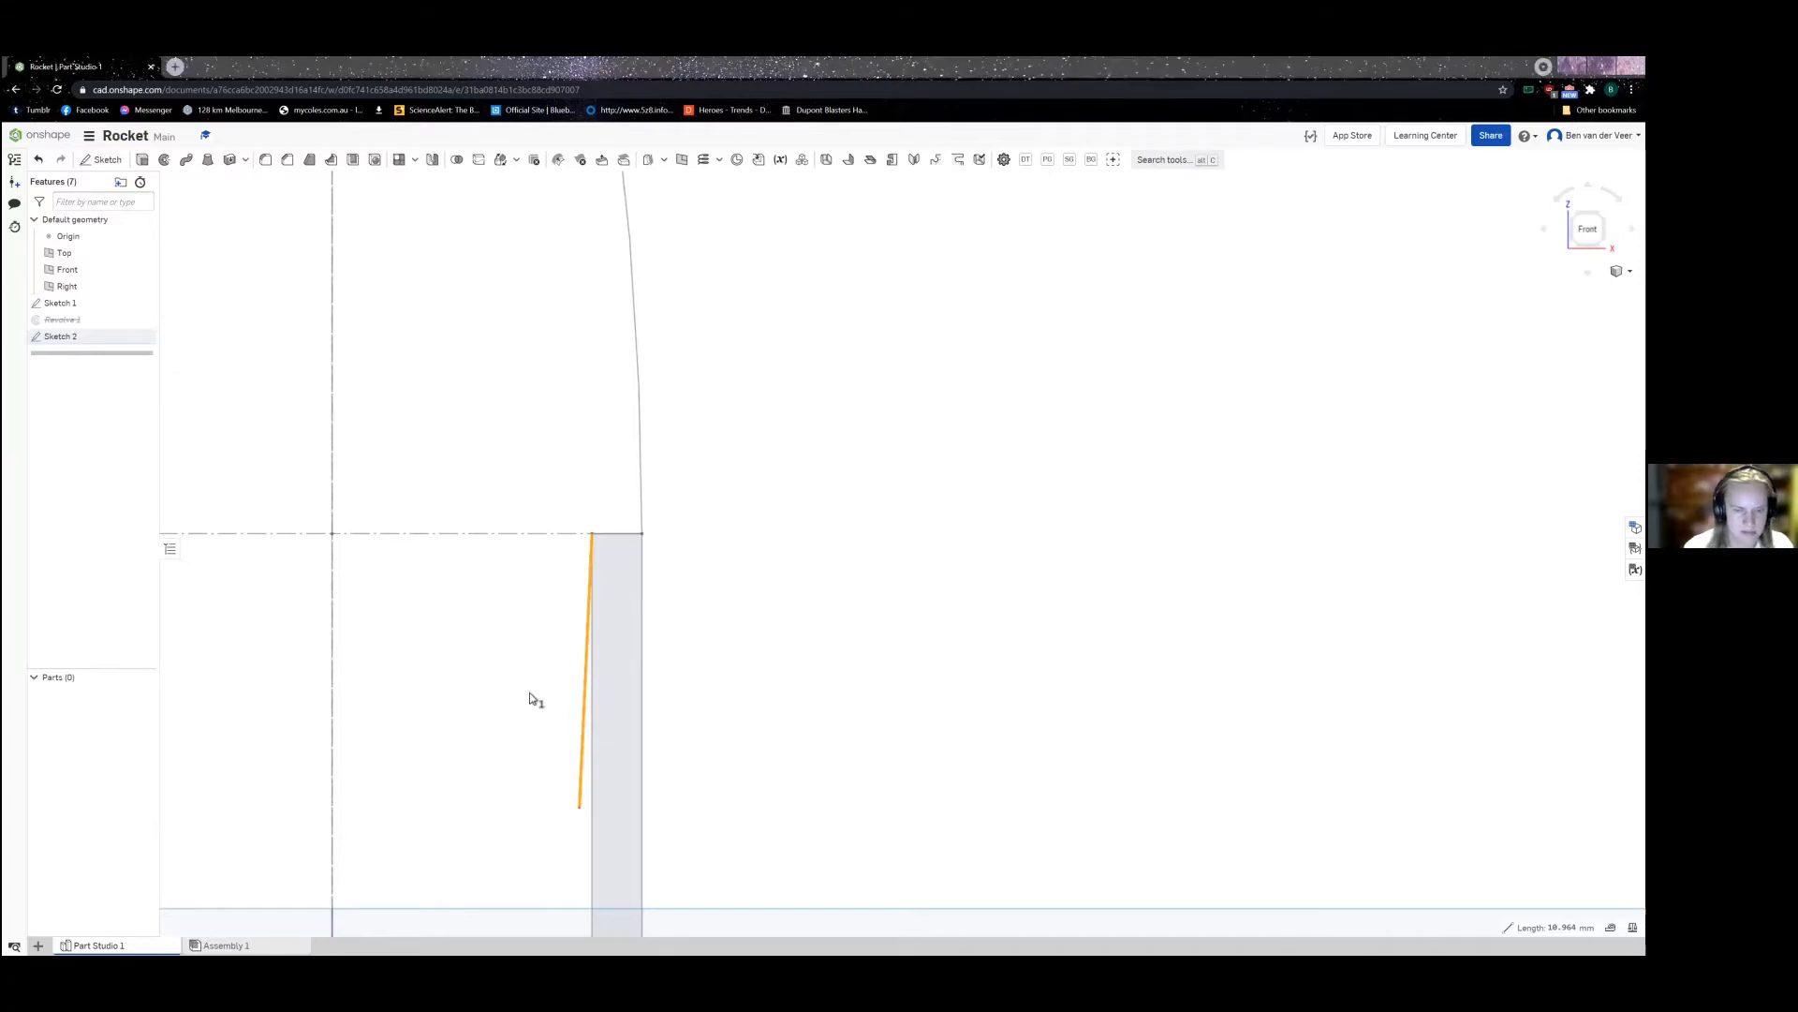
left_click(590, 633)
middle_click_drag(474, 478, 553, 442)
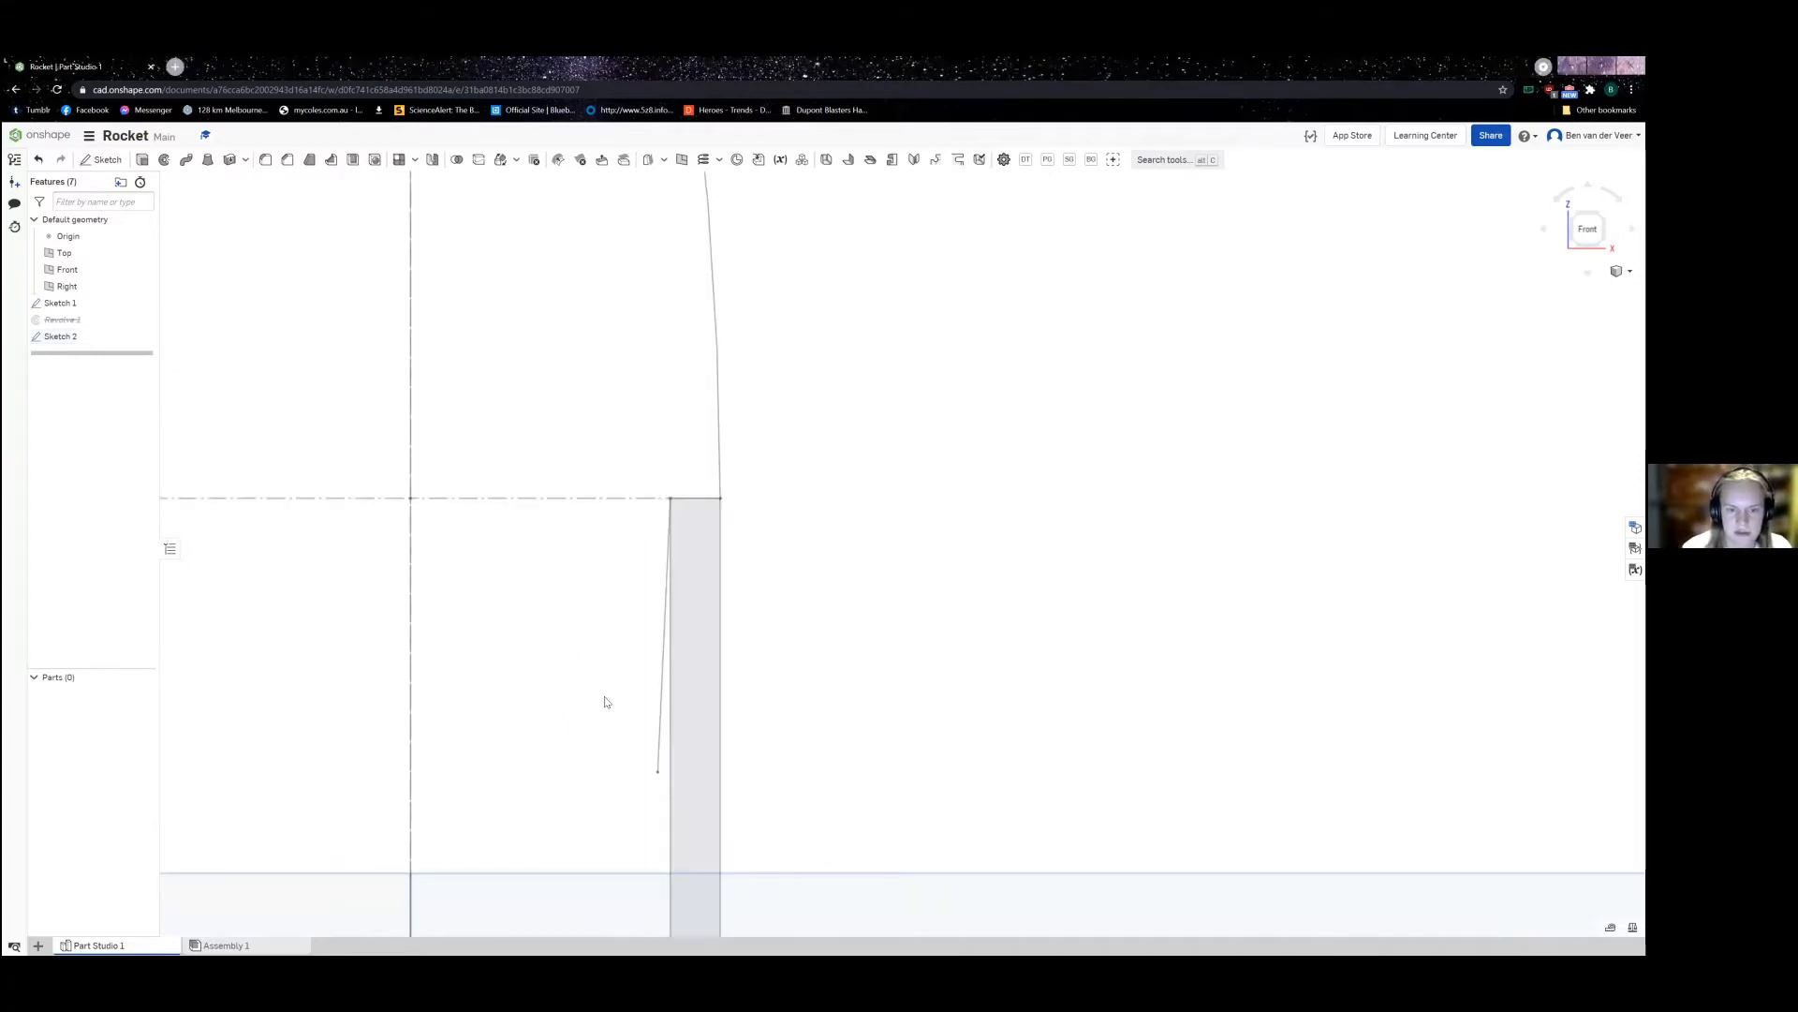
Step: Reopen the nose cone sketch and dimension the gap between the slanted line's lower end and the tube's inner wall as 0.5 mm
middle_click_drag(653, 677, 629, 676)
scroll(635, 777, "up", 3)
scroll(641, 754, "down", 2)
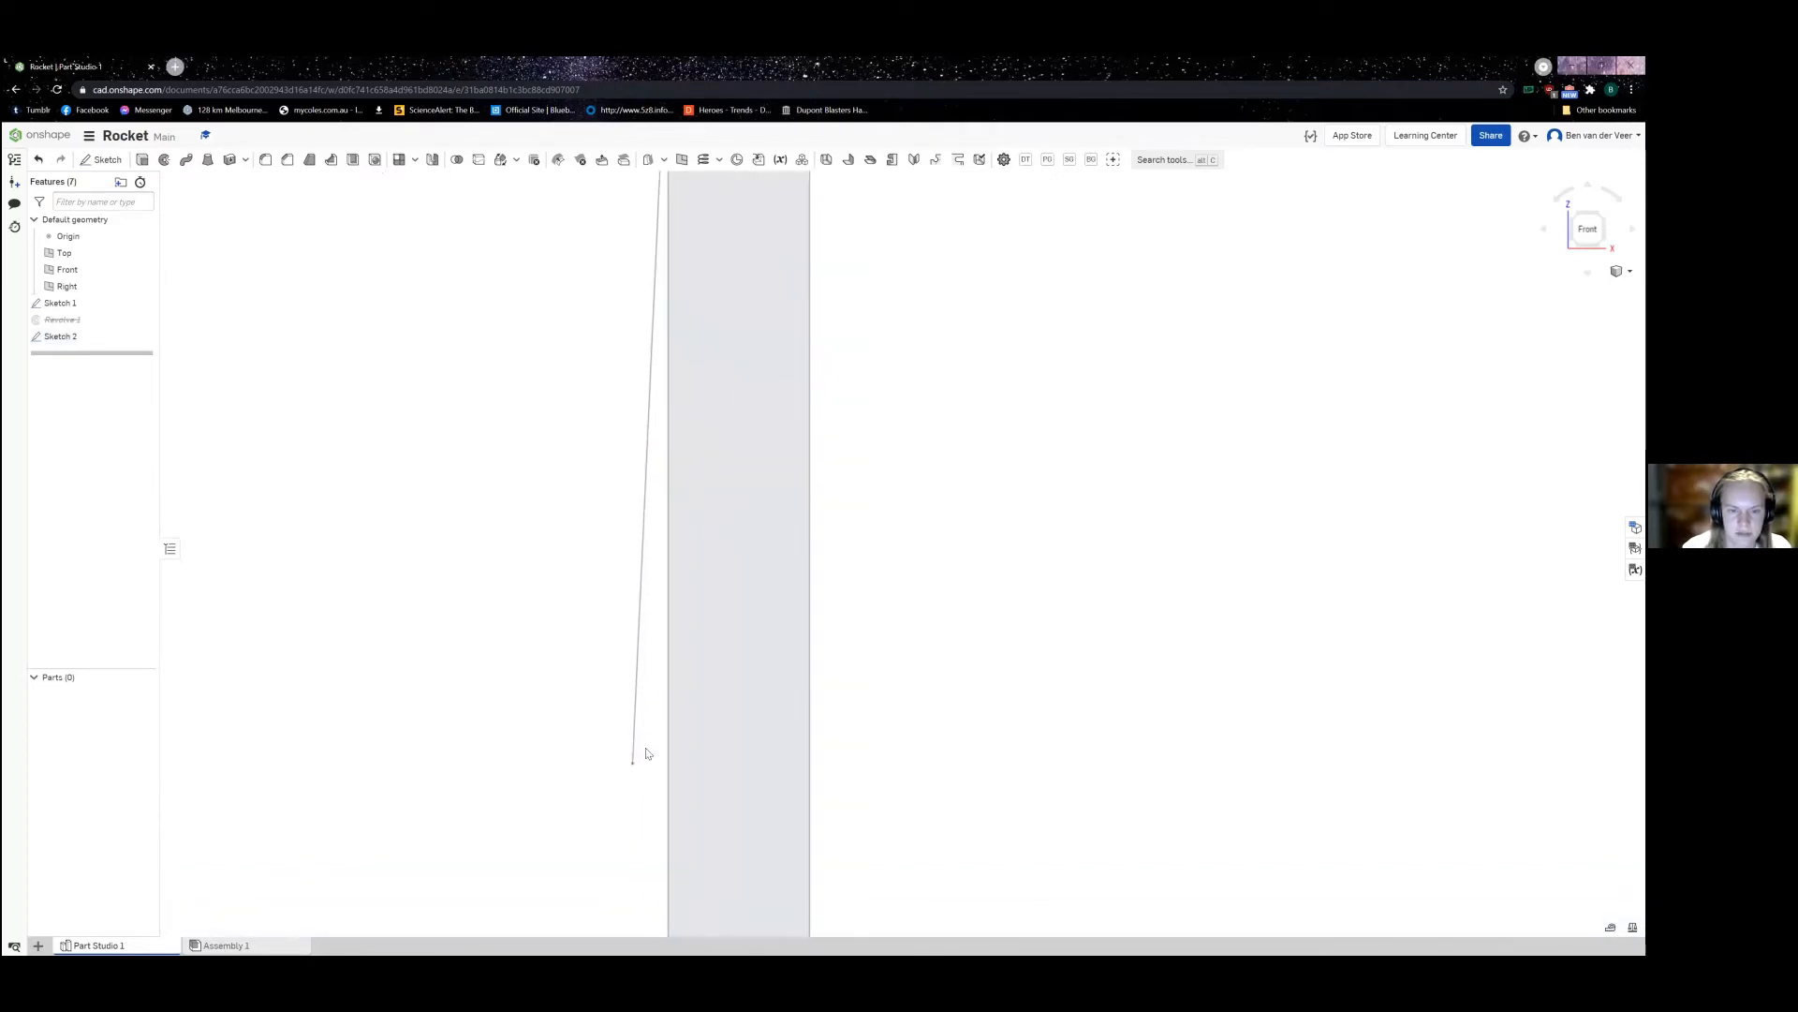
middle_click_drag(564, 709, 525, 711)
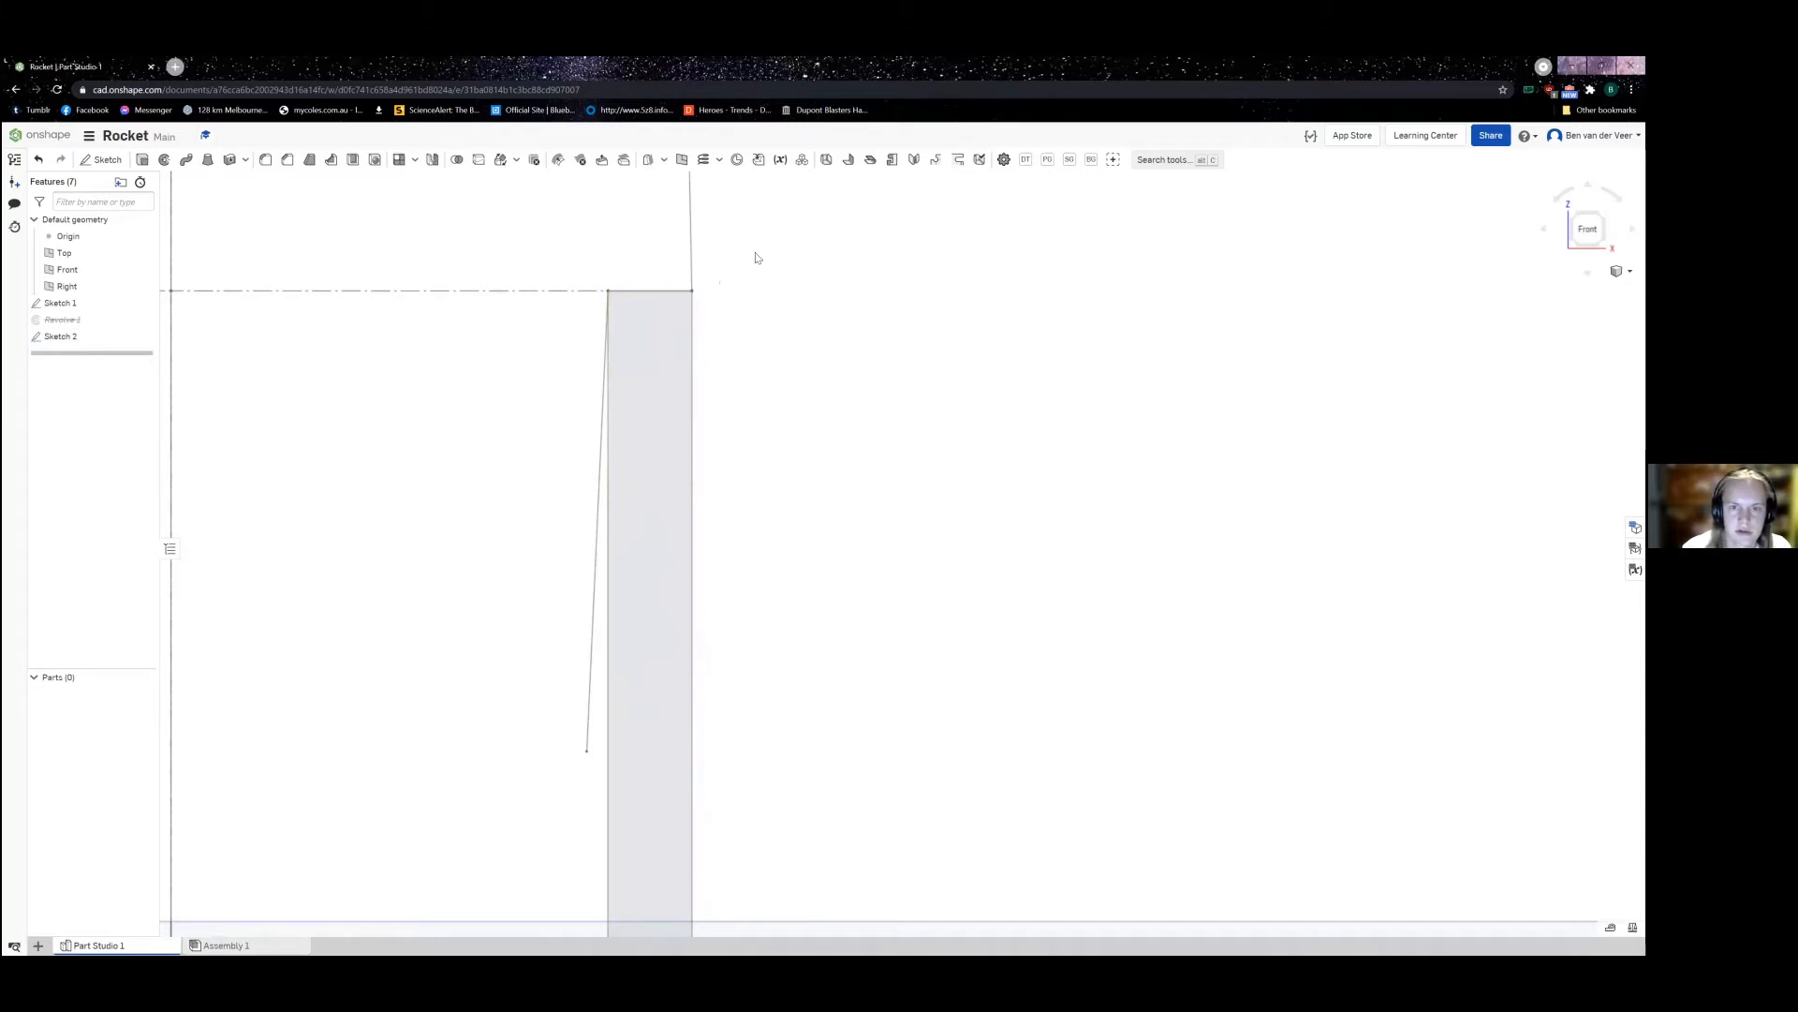
double_click(83, 337)
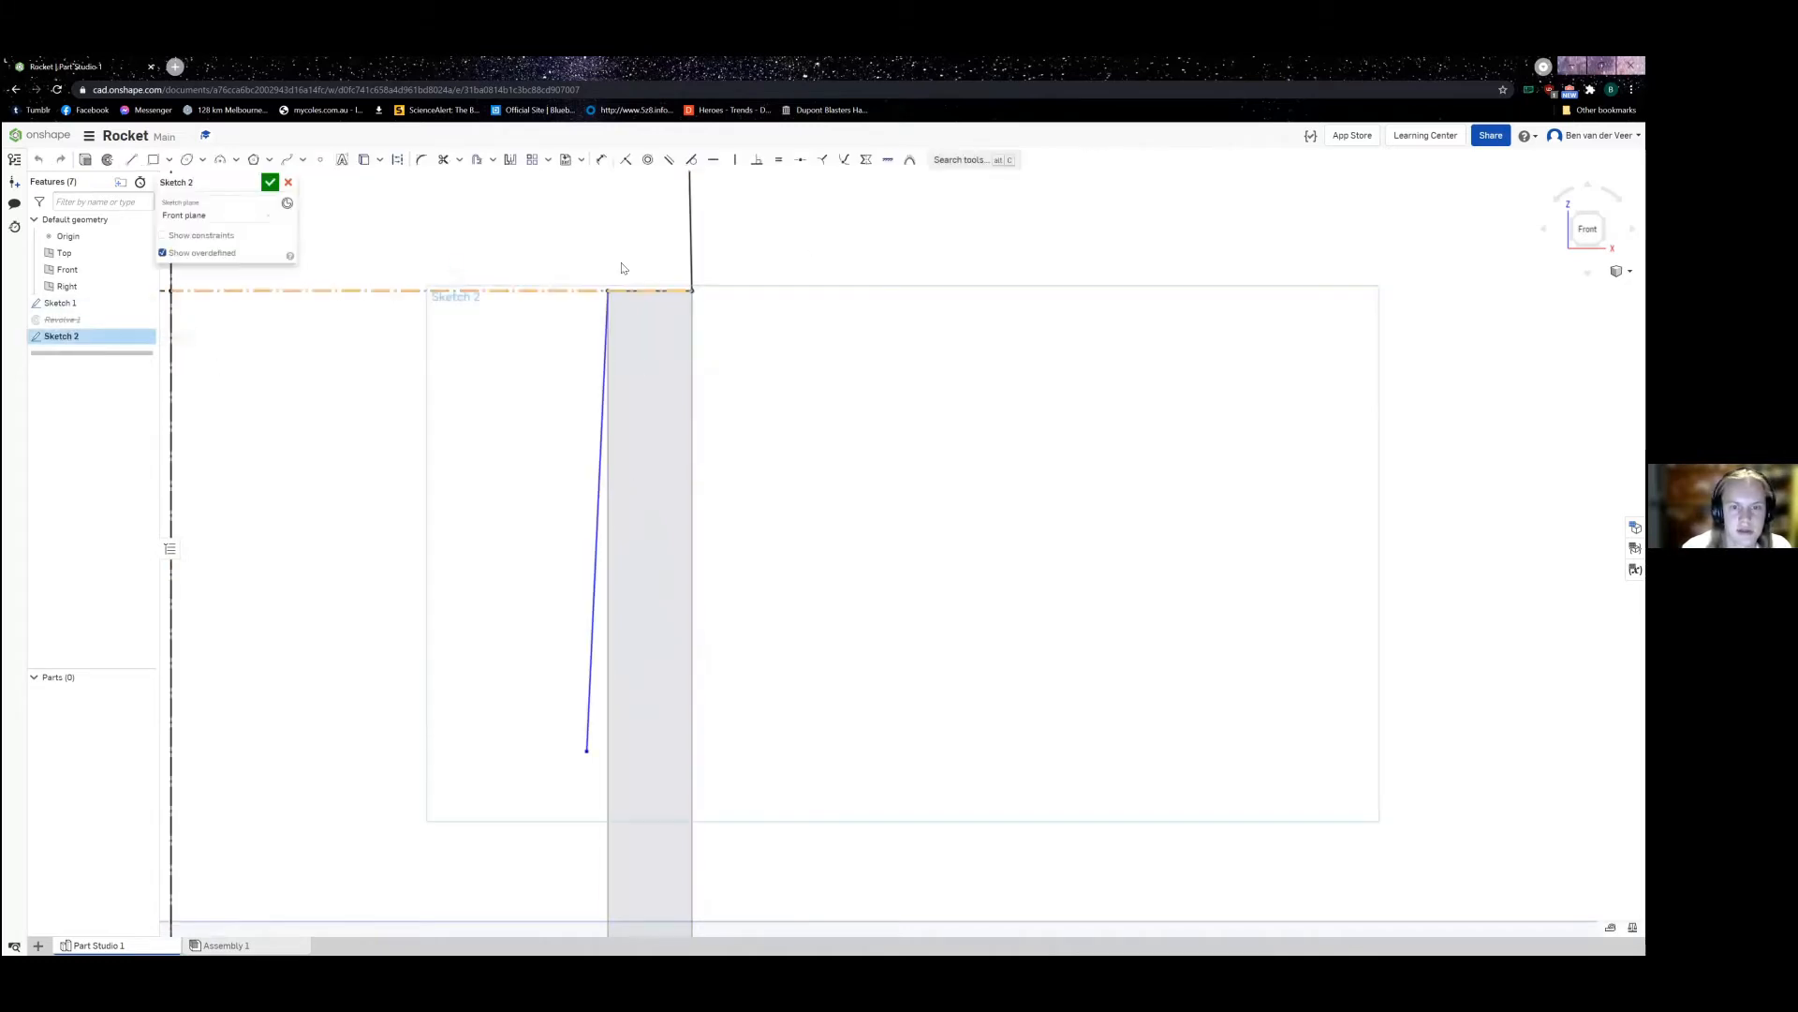
left_click(602, 160)
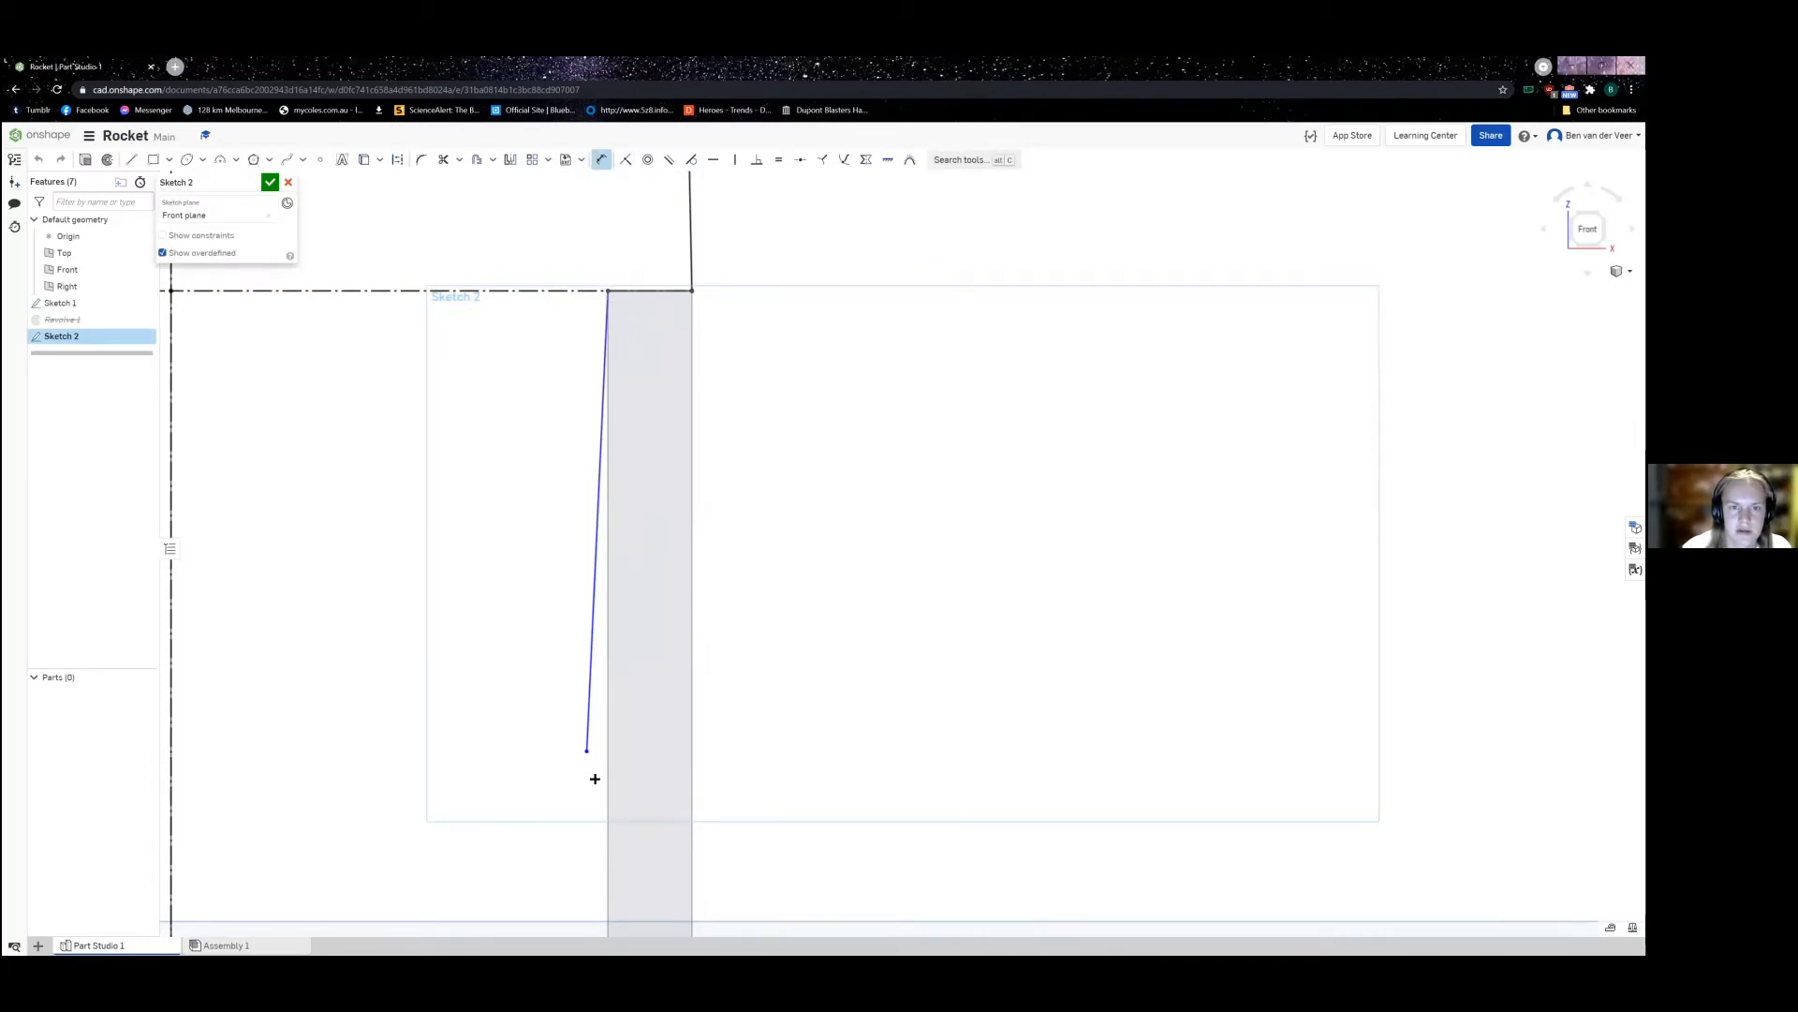
left_click(596, 808)
type("0.5")
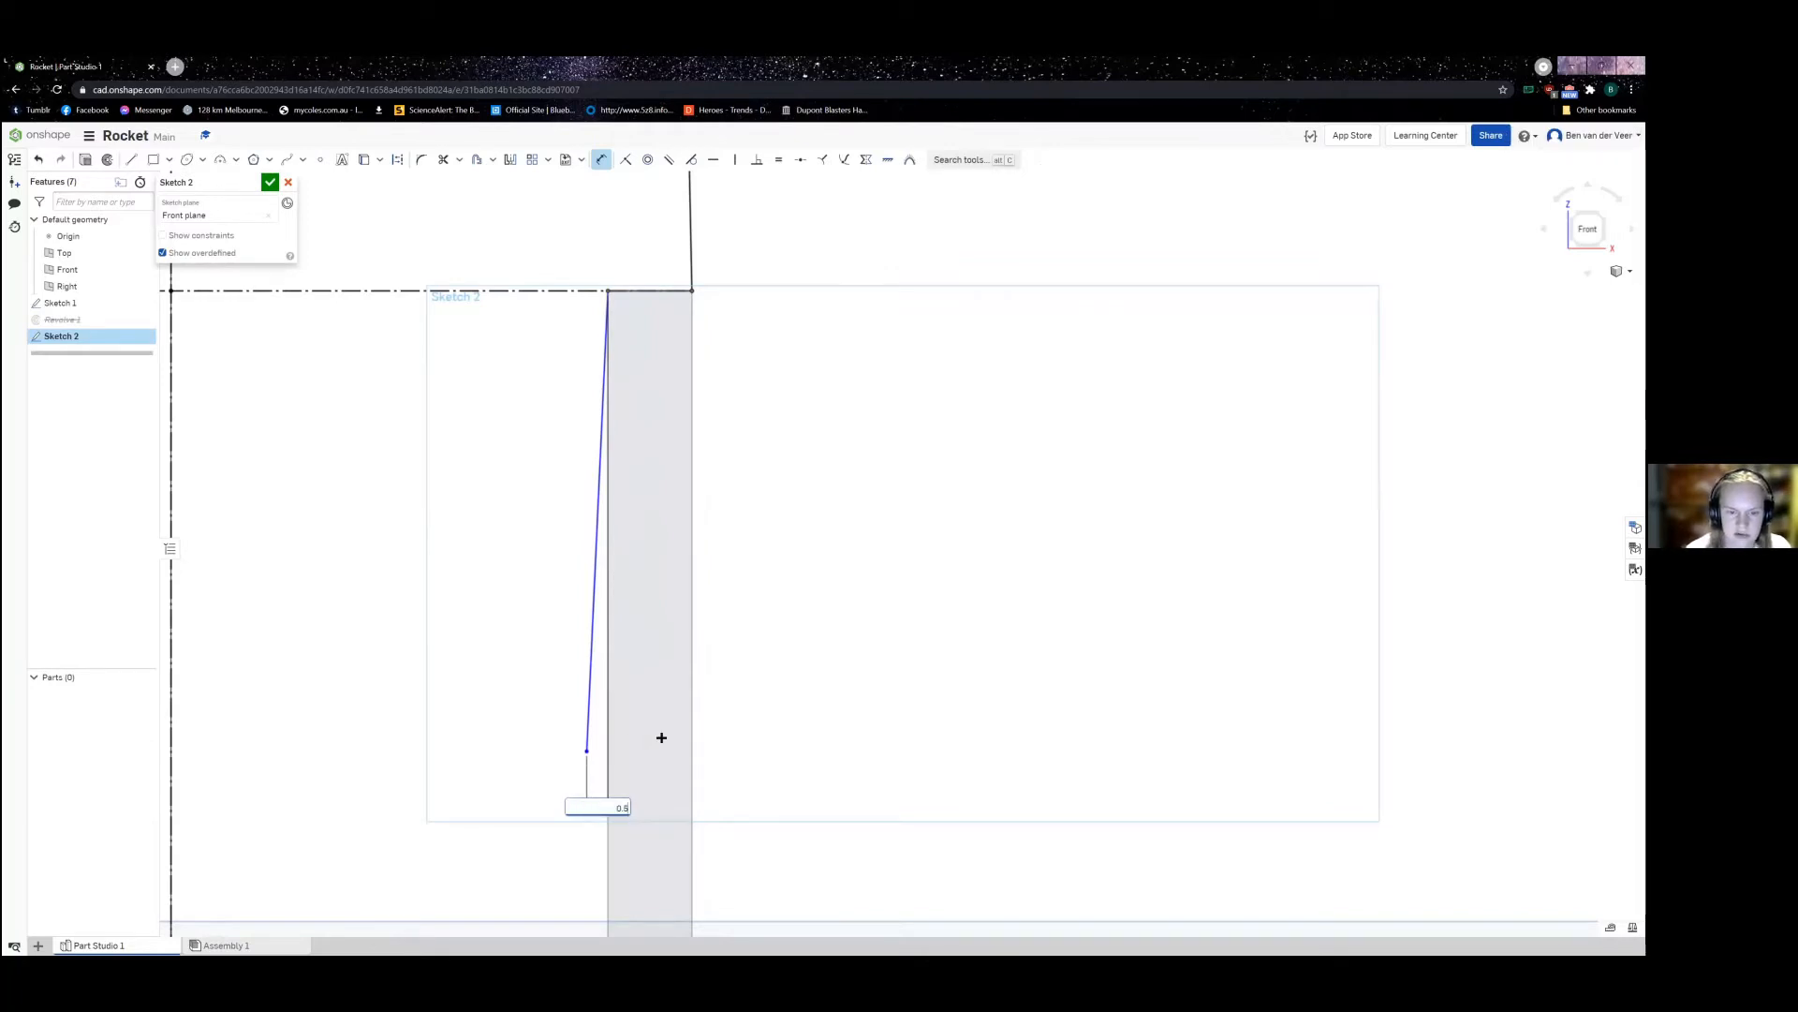
key("Return")
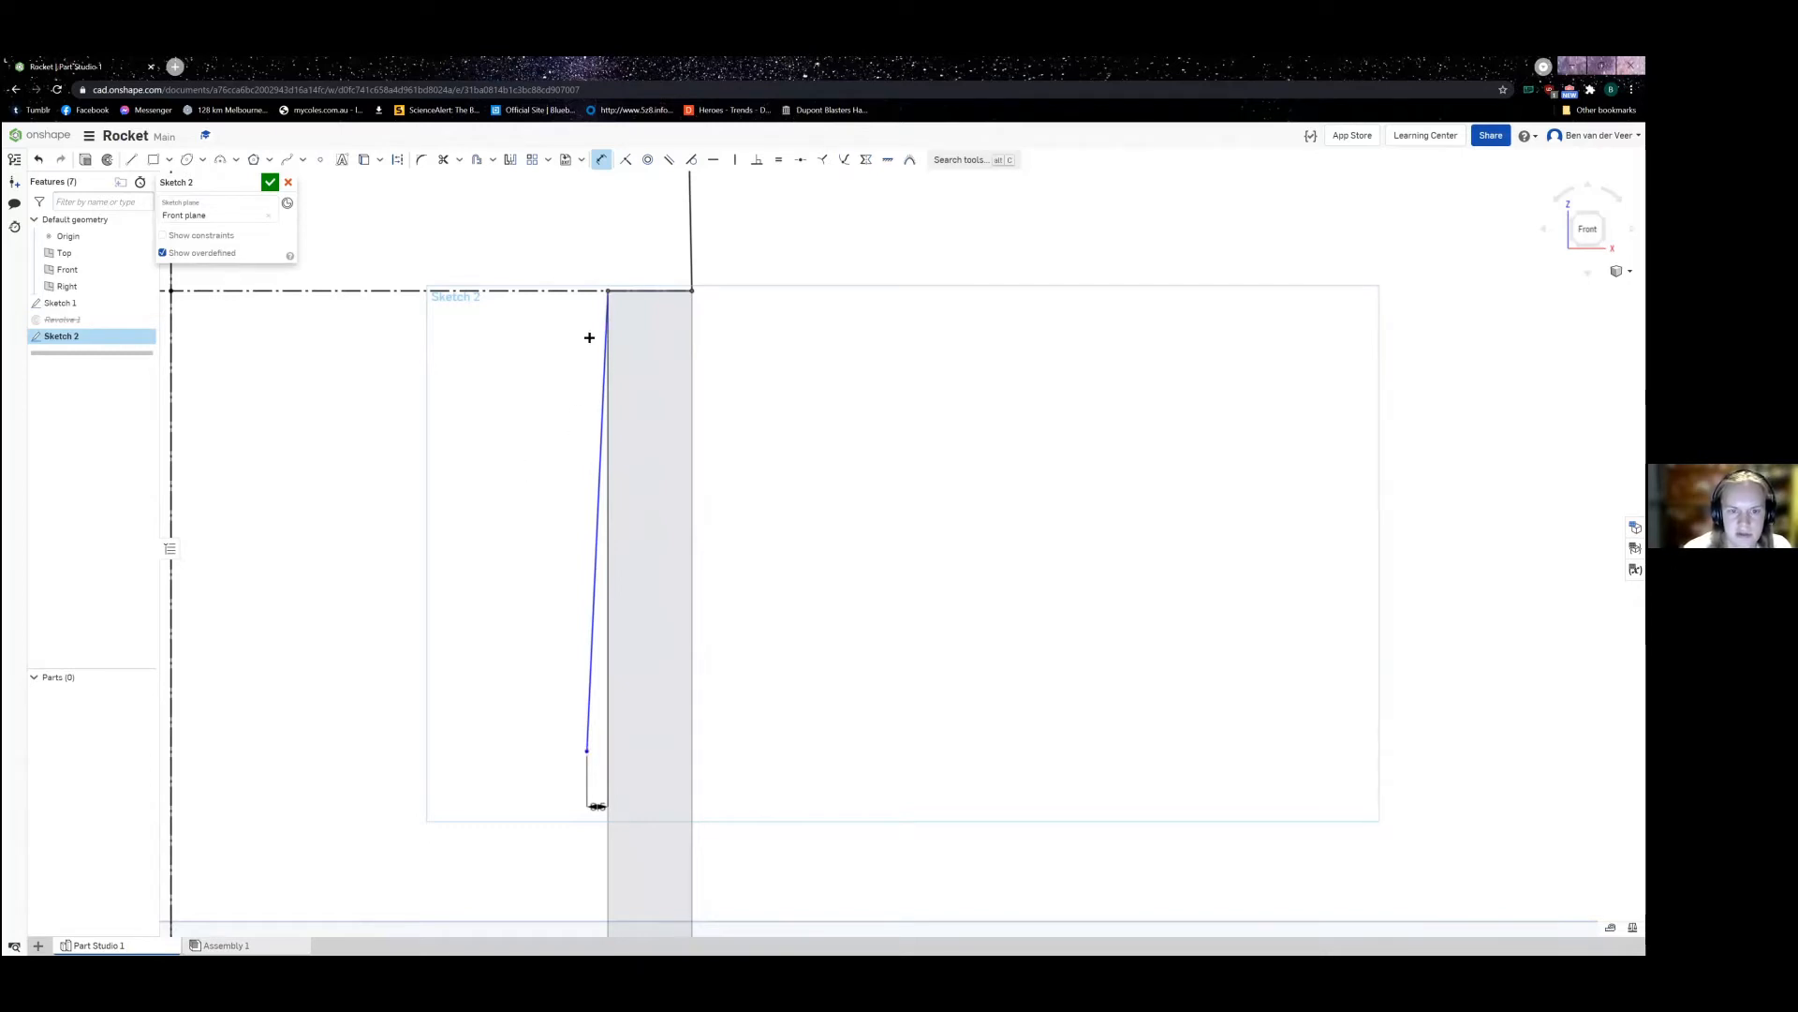
Step: Dimension the slanted shoulder line's vertical height below the tube's top edge as 10 mm
left_click(608, 290)
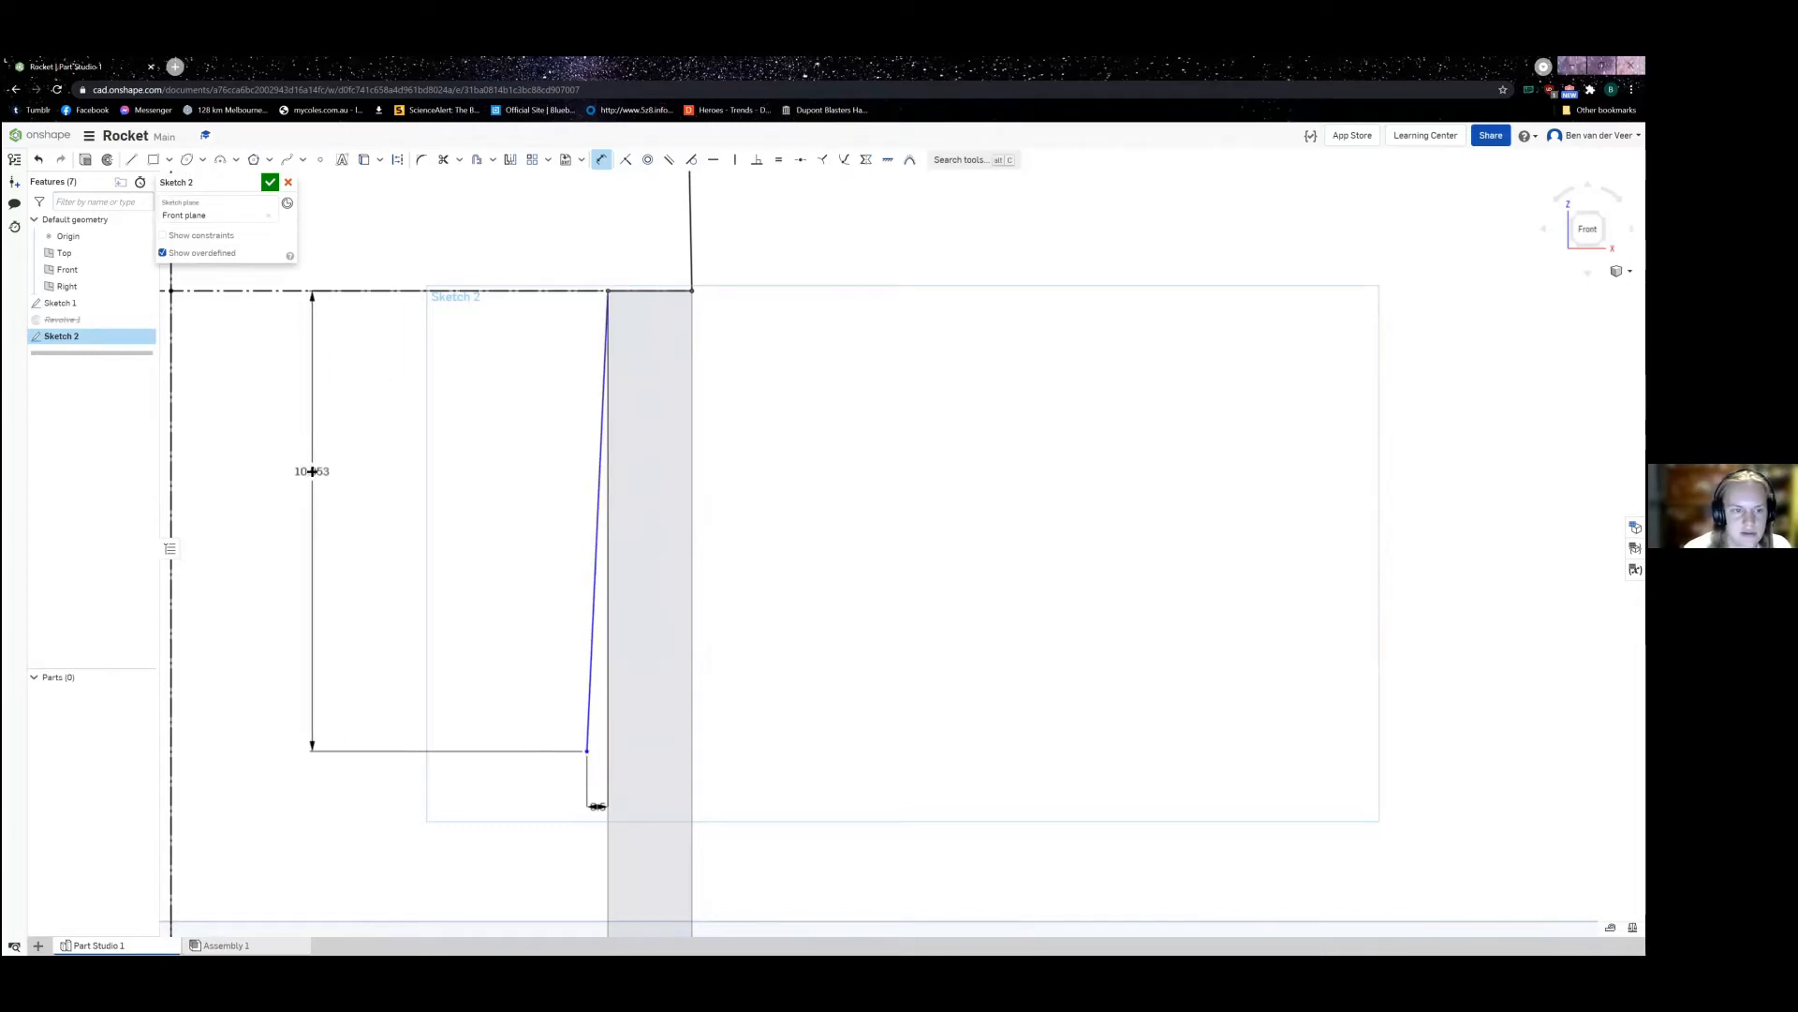
left_click(305, 487)
scroll(389, 443, "down", 3)
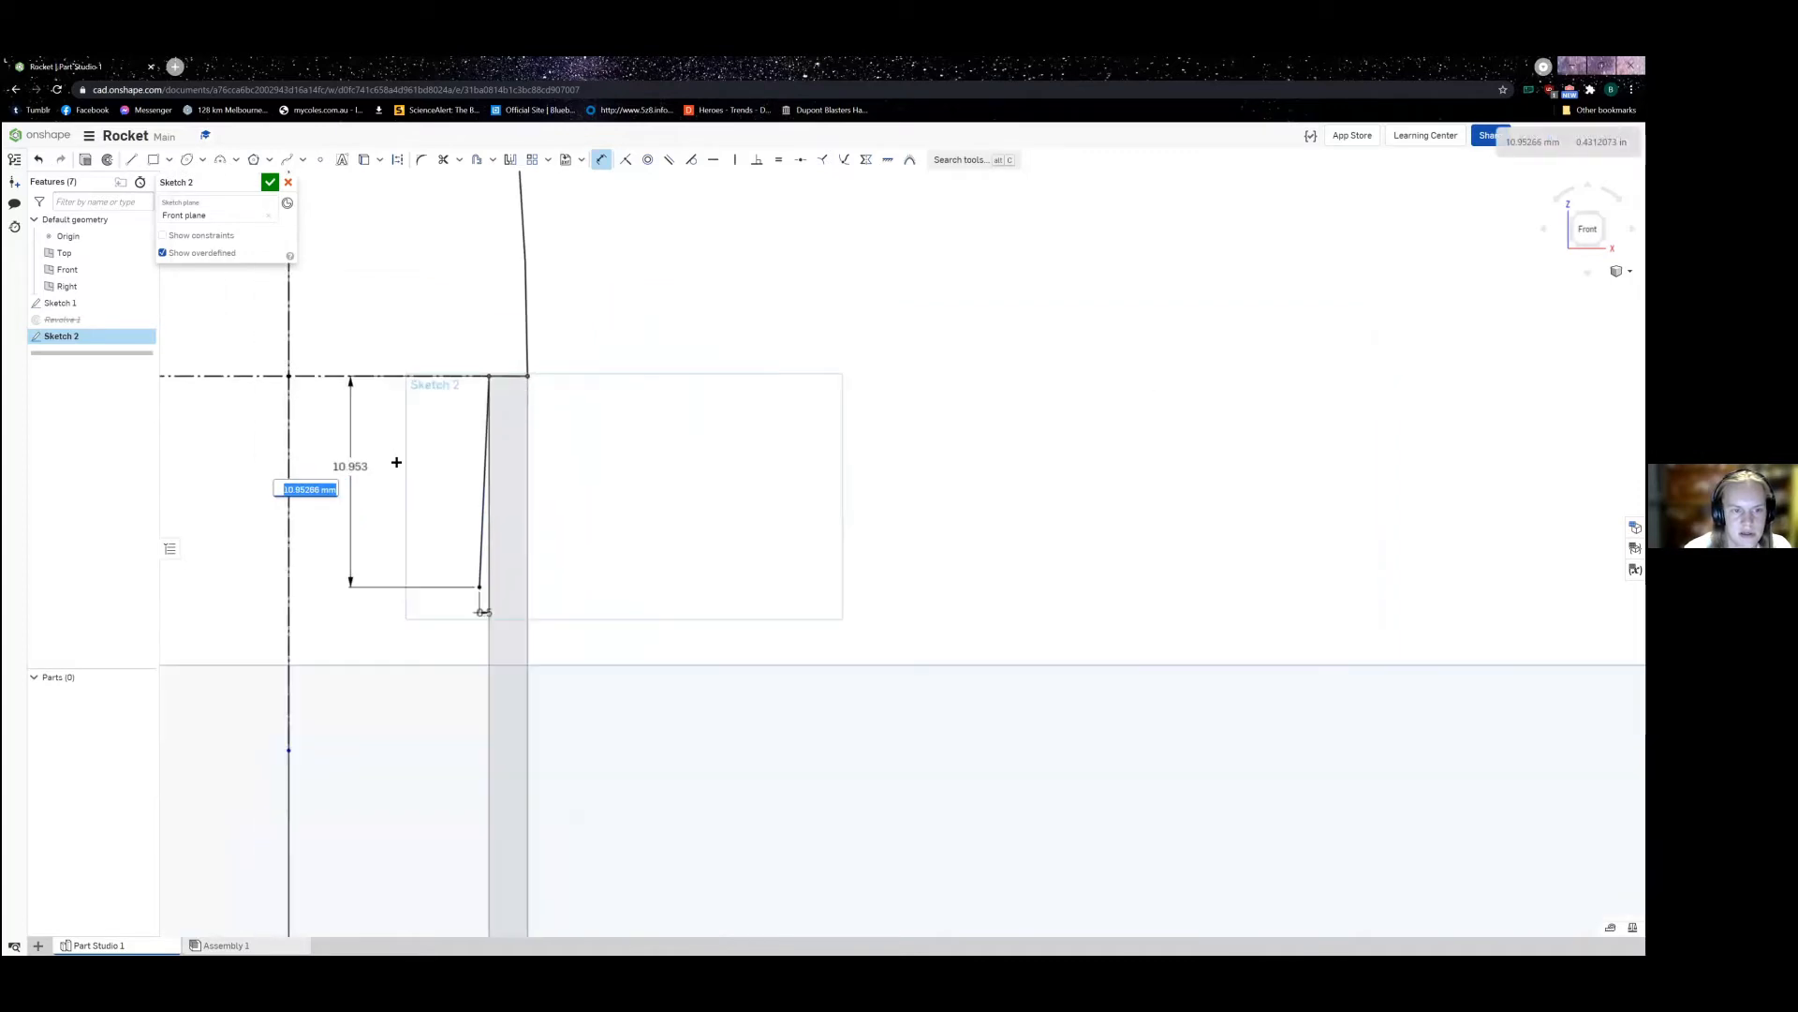
middle_click_drag(394, 466, 461, 477)
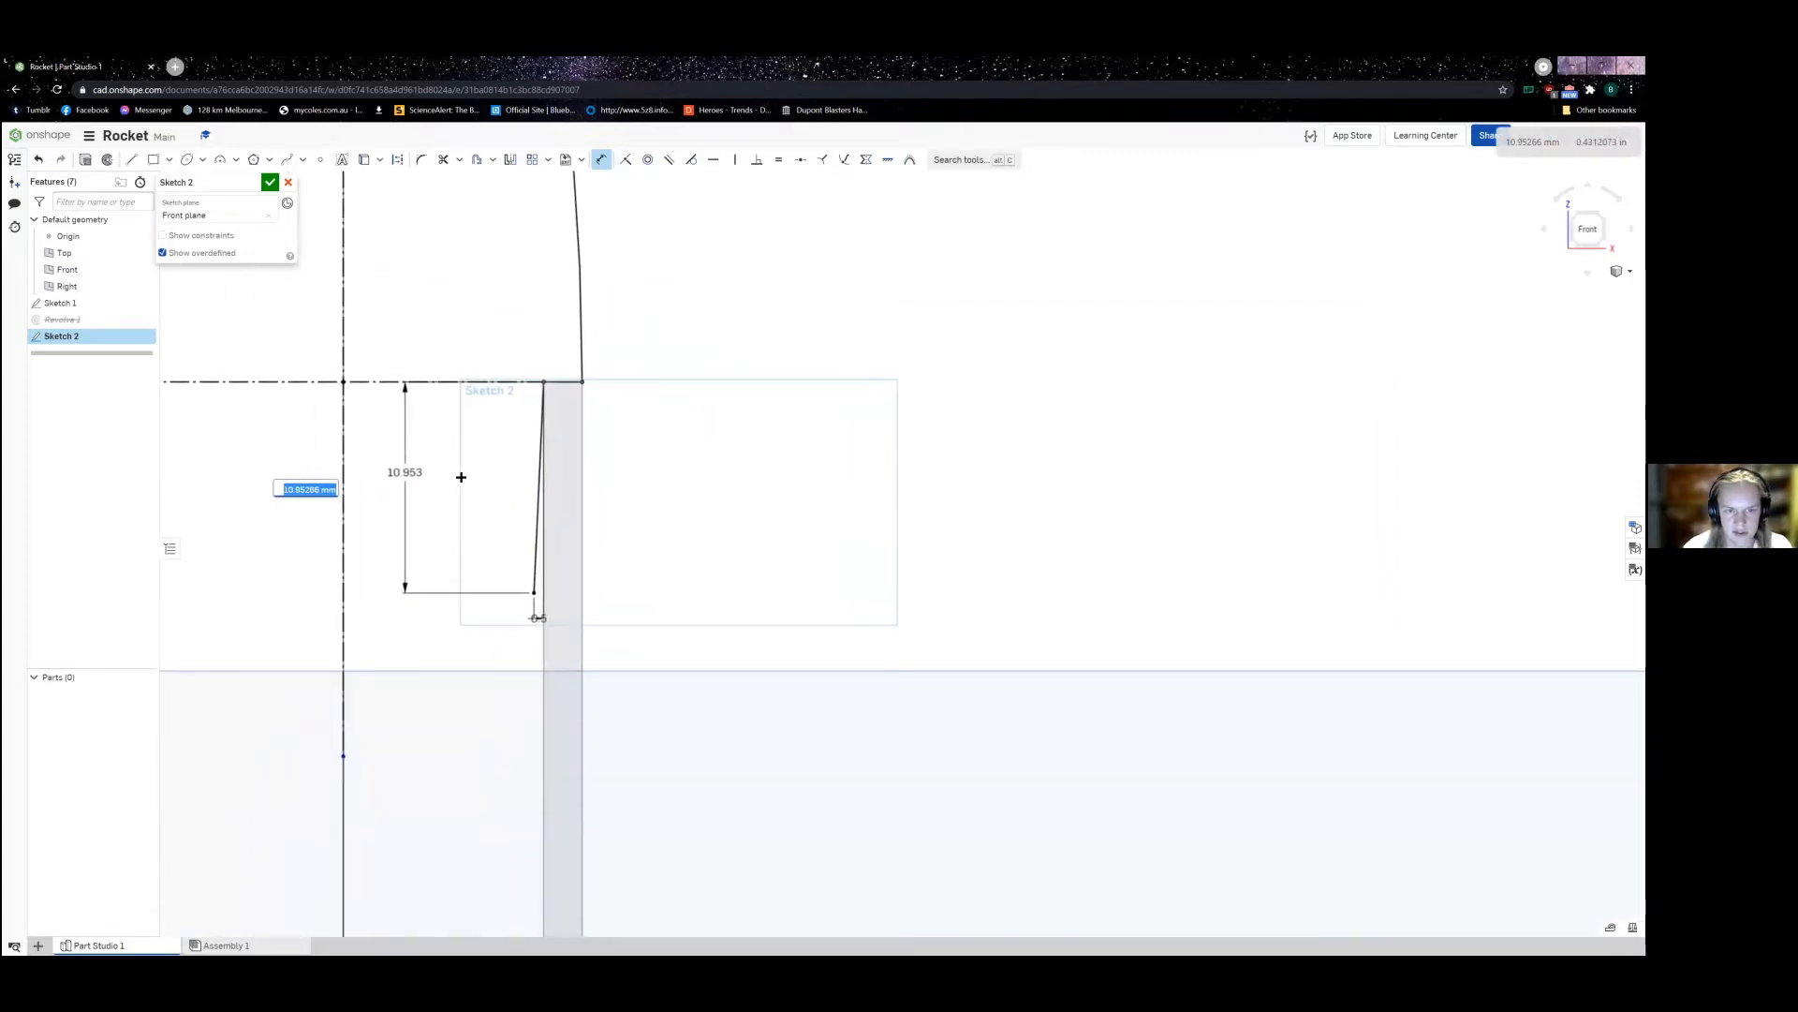
type("10")
key("Return")
Step: Draw a horizontal line about 1 mm long, running inward from the slanted shoulder line's lower end
scroll(454, 569, "up", 6)
mouse_move(574, 569)
middle_mouse_down()
mouse_move(410, 541)
mouse_move(434, 639)
middle_mouse_up()
scroll(422, 691, "down", 3)
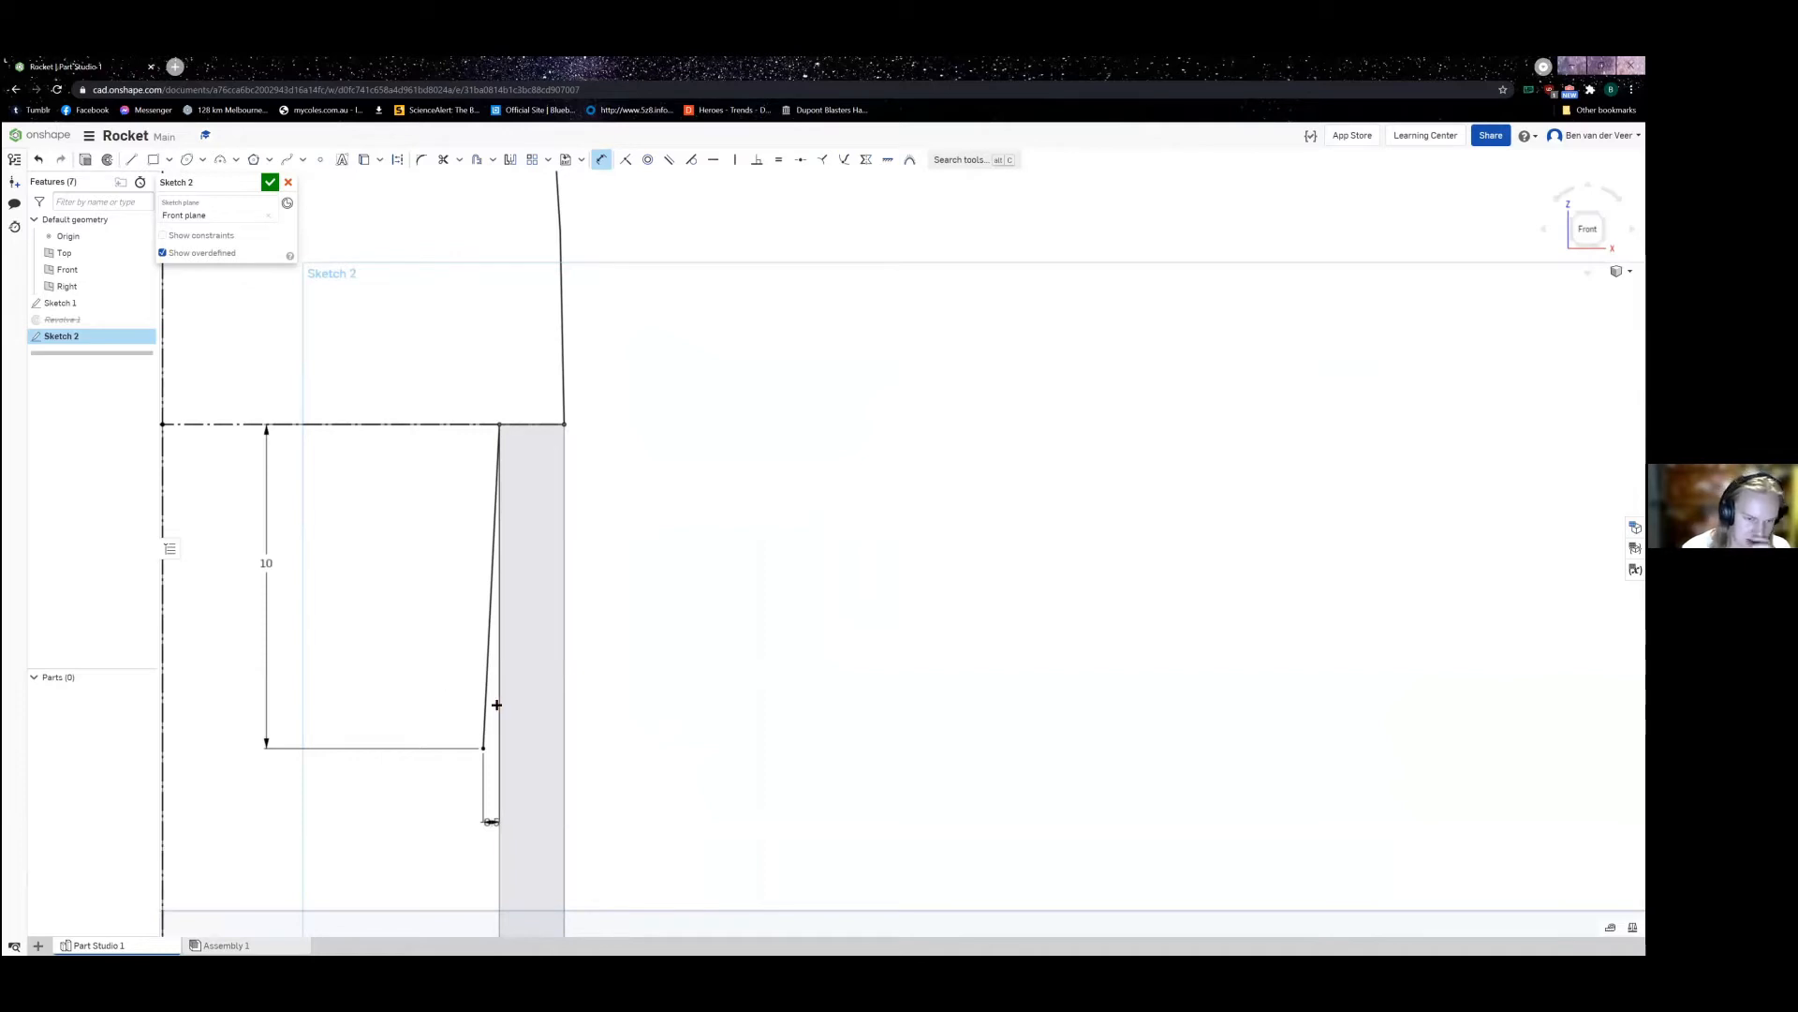
middle_click_drag(421, 622, 489, 635)
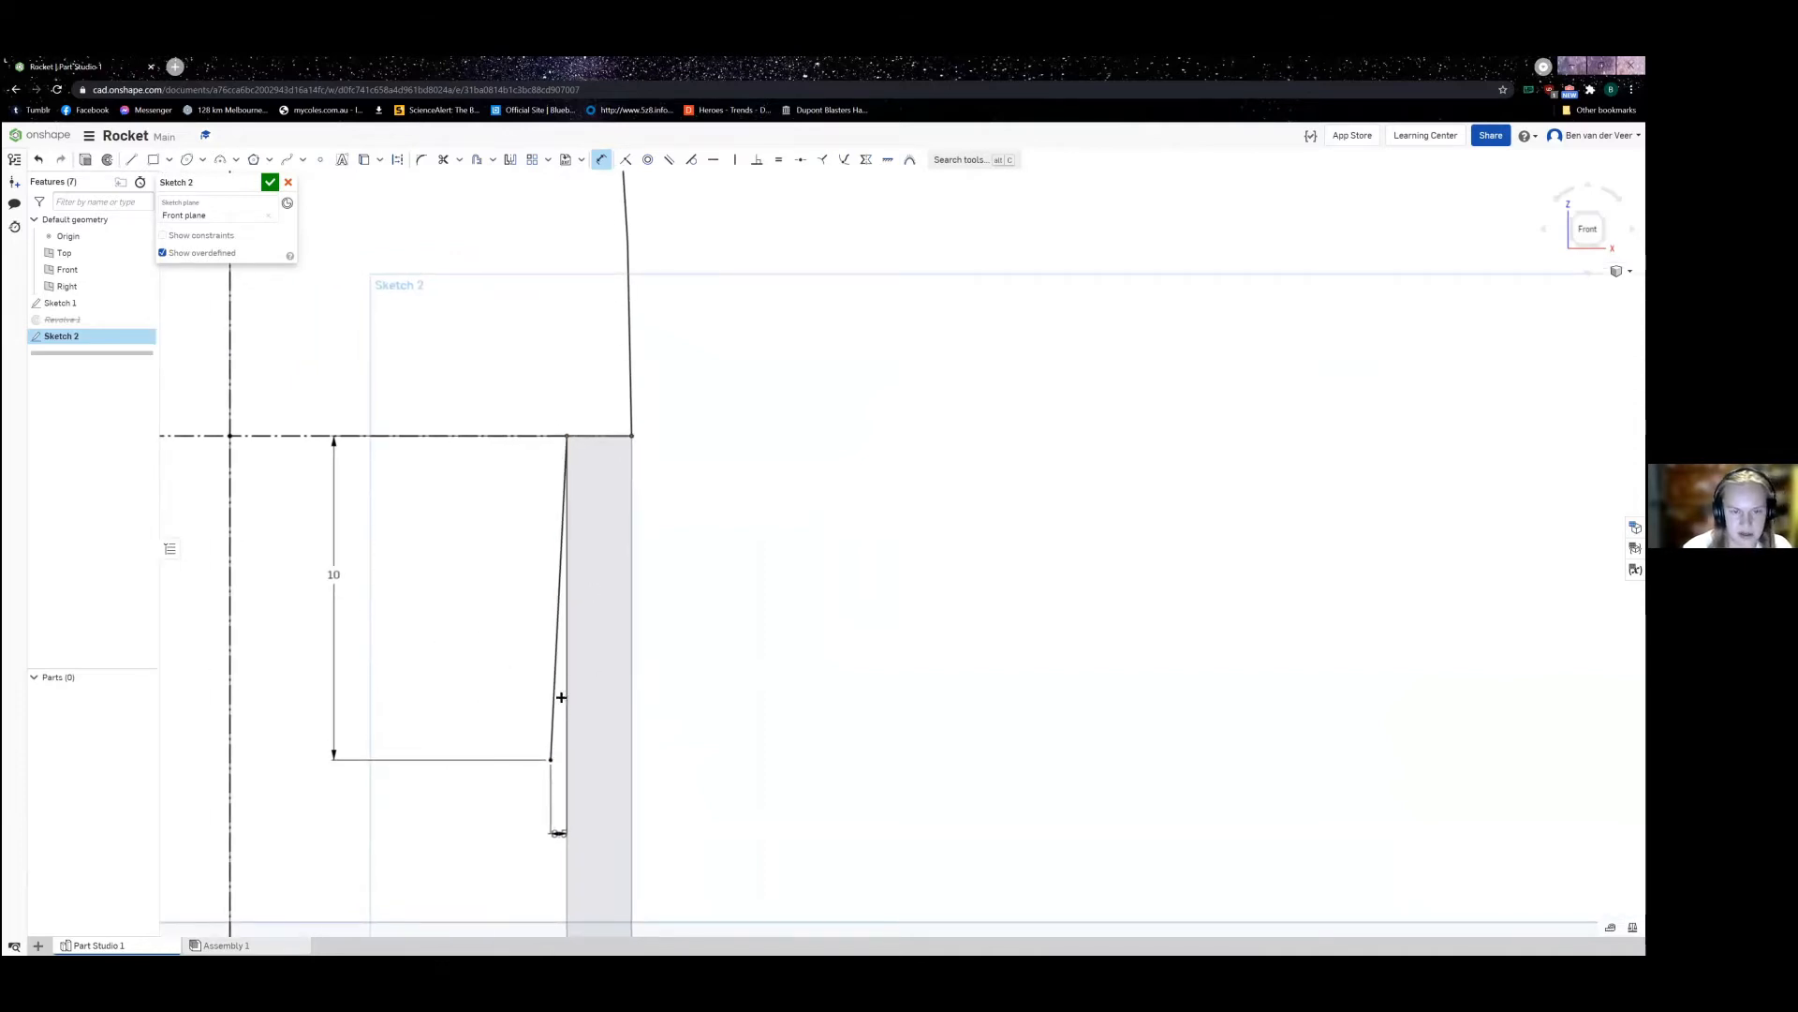
mouse_move(522, 704)
middle_mouse_down()
mouse_move(441, 630)
mouse_move(462, 634)
middle_mouse_up()
scroll(478, 666, "up", 3)
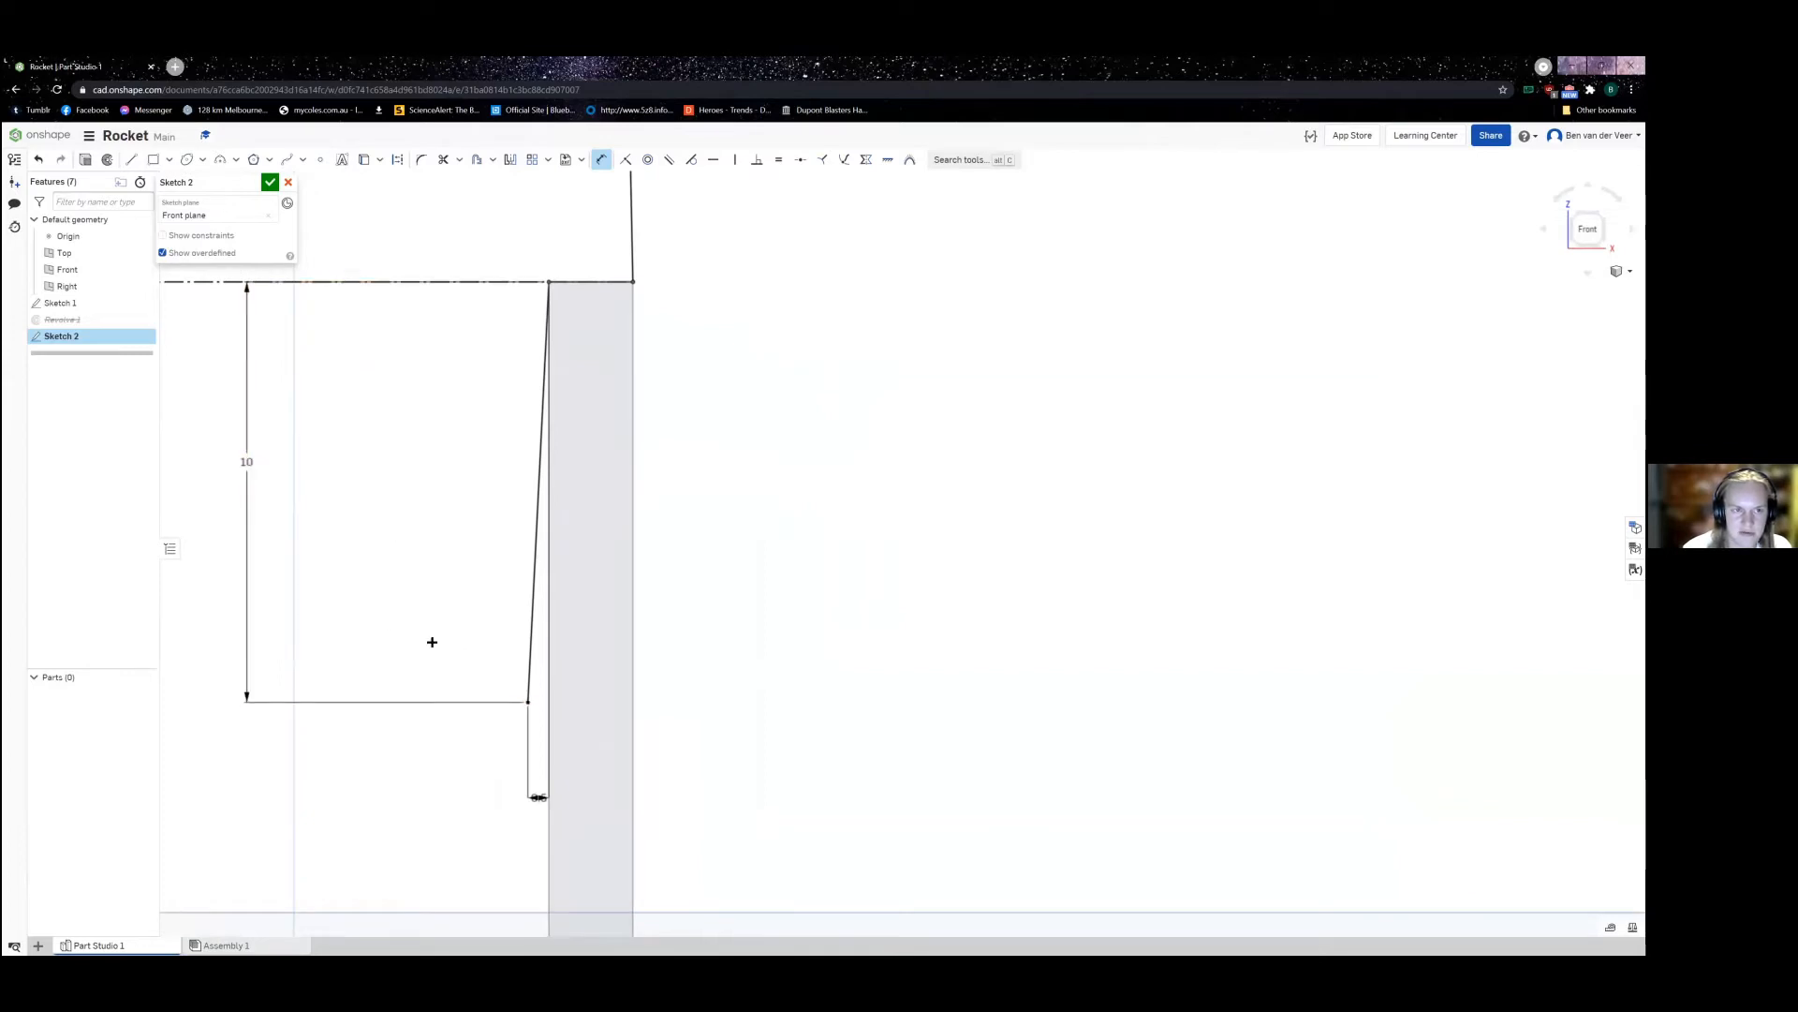
left_click(599, 158)
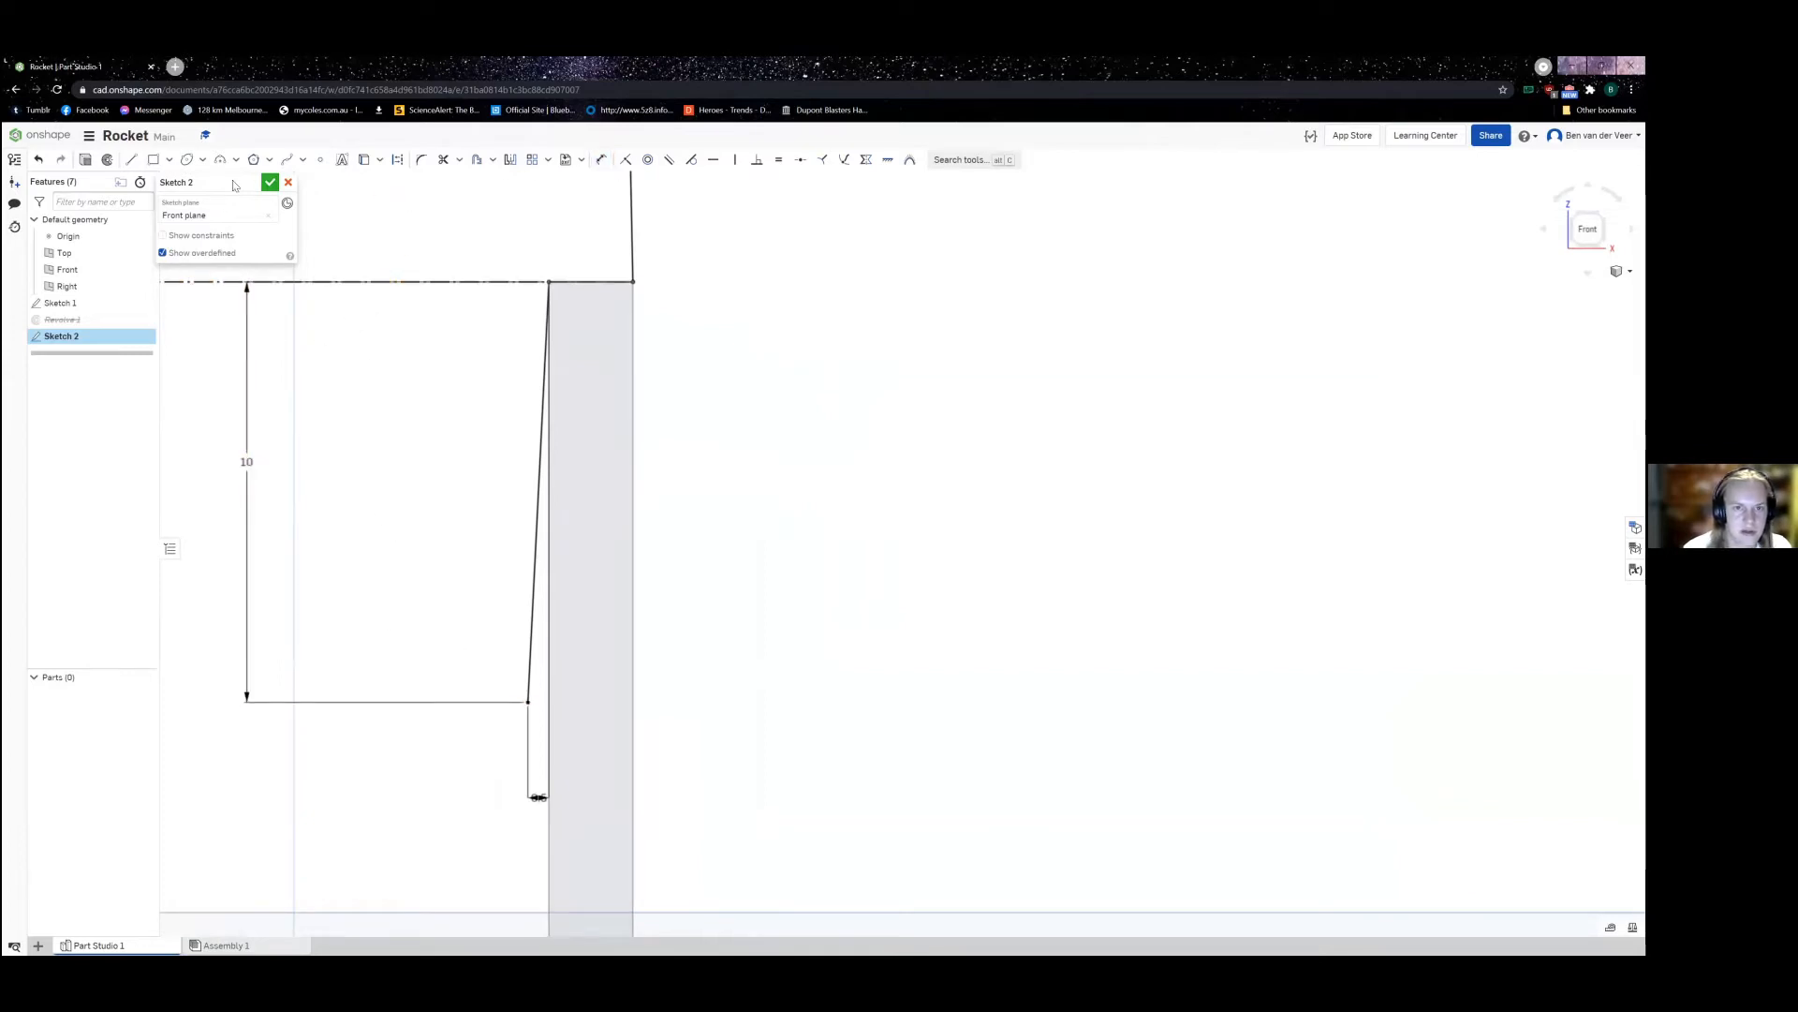
left_click(131, 159)
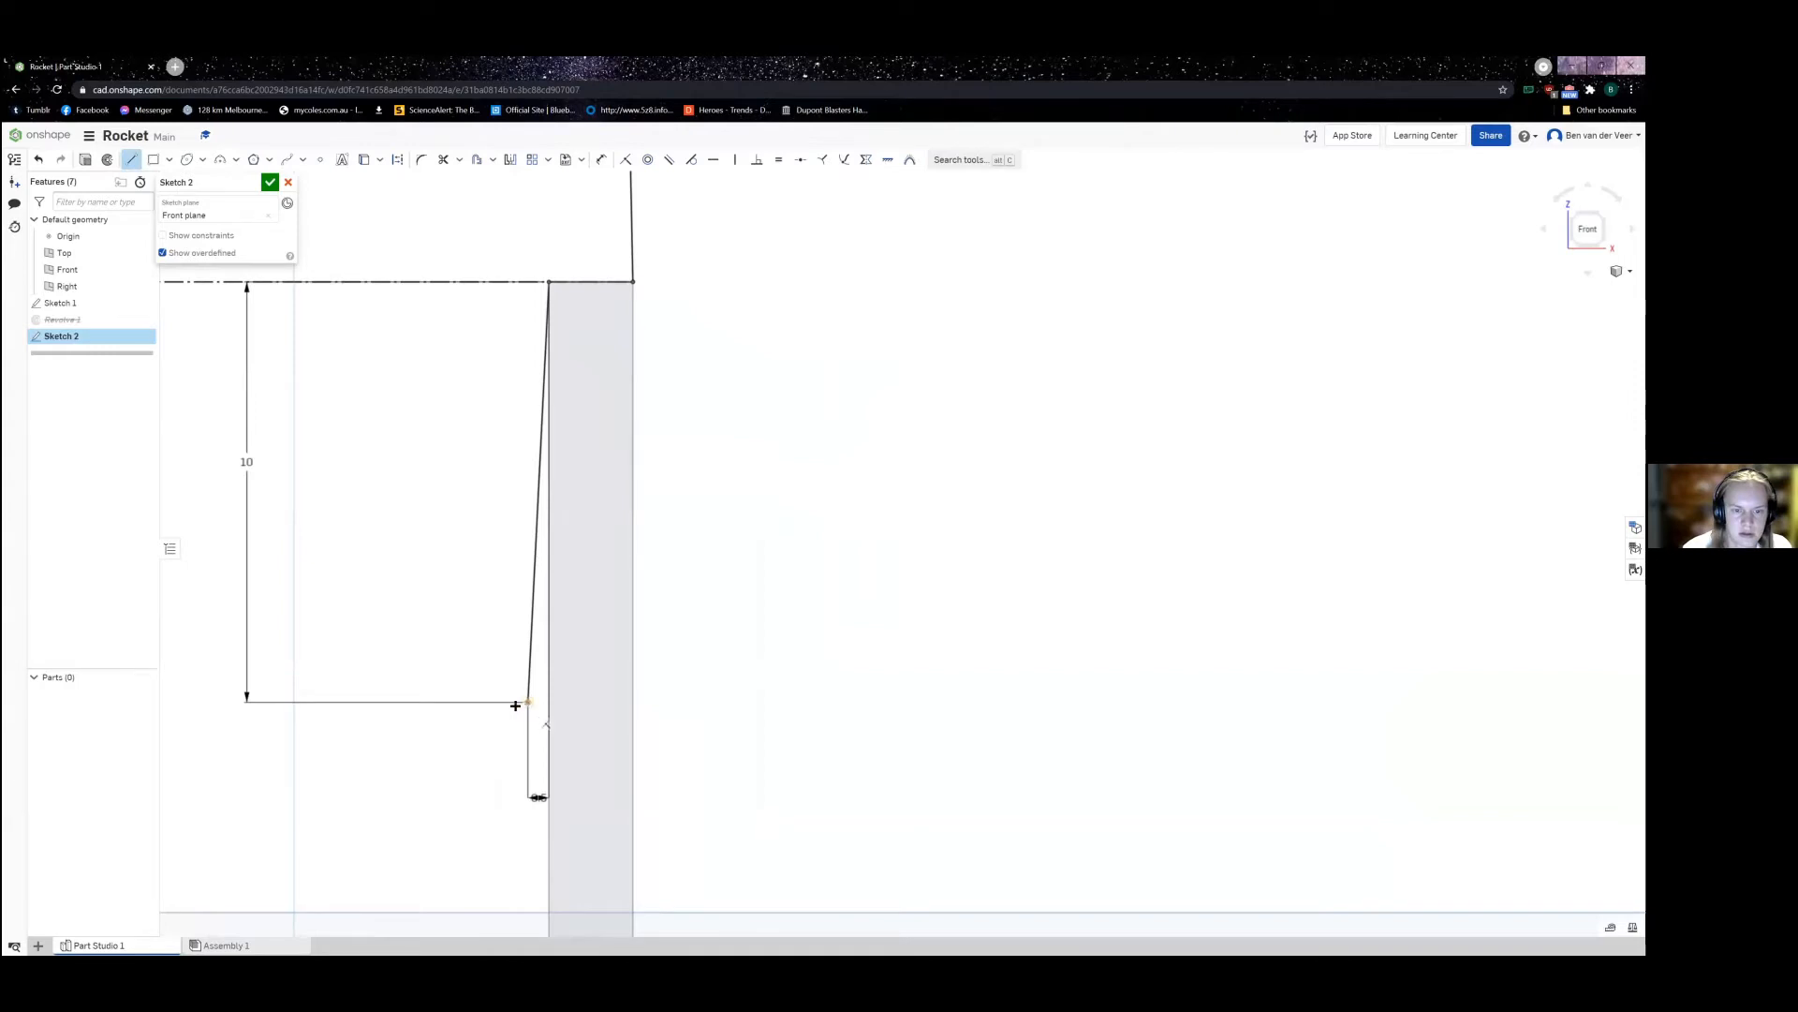
left_click(485, 700)
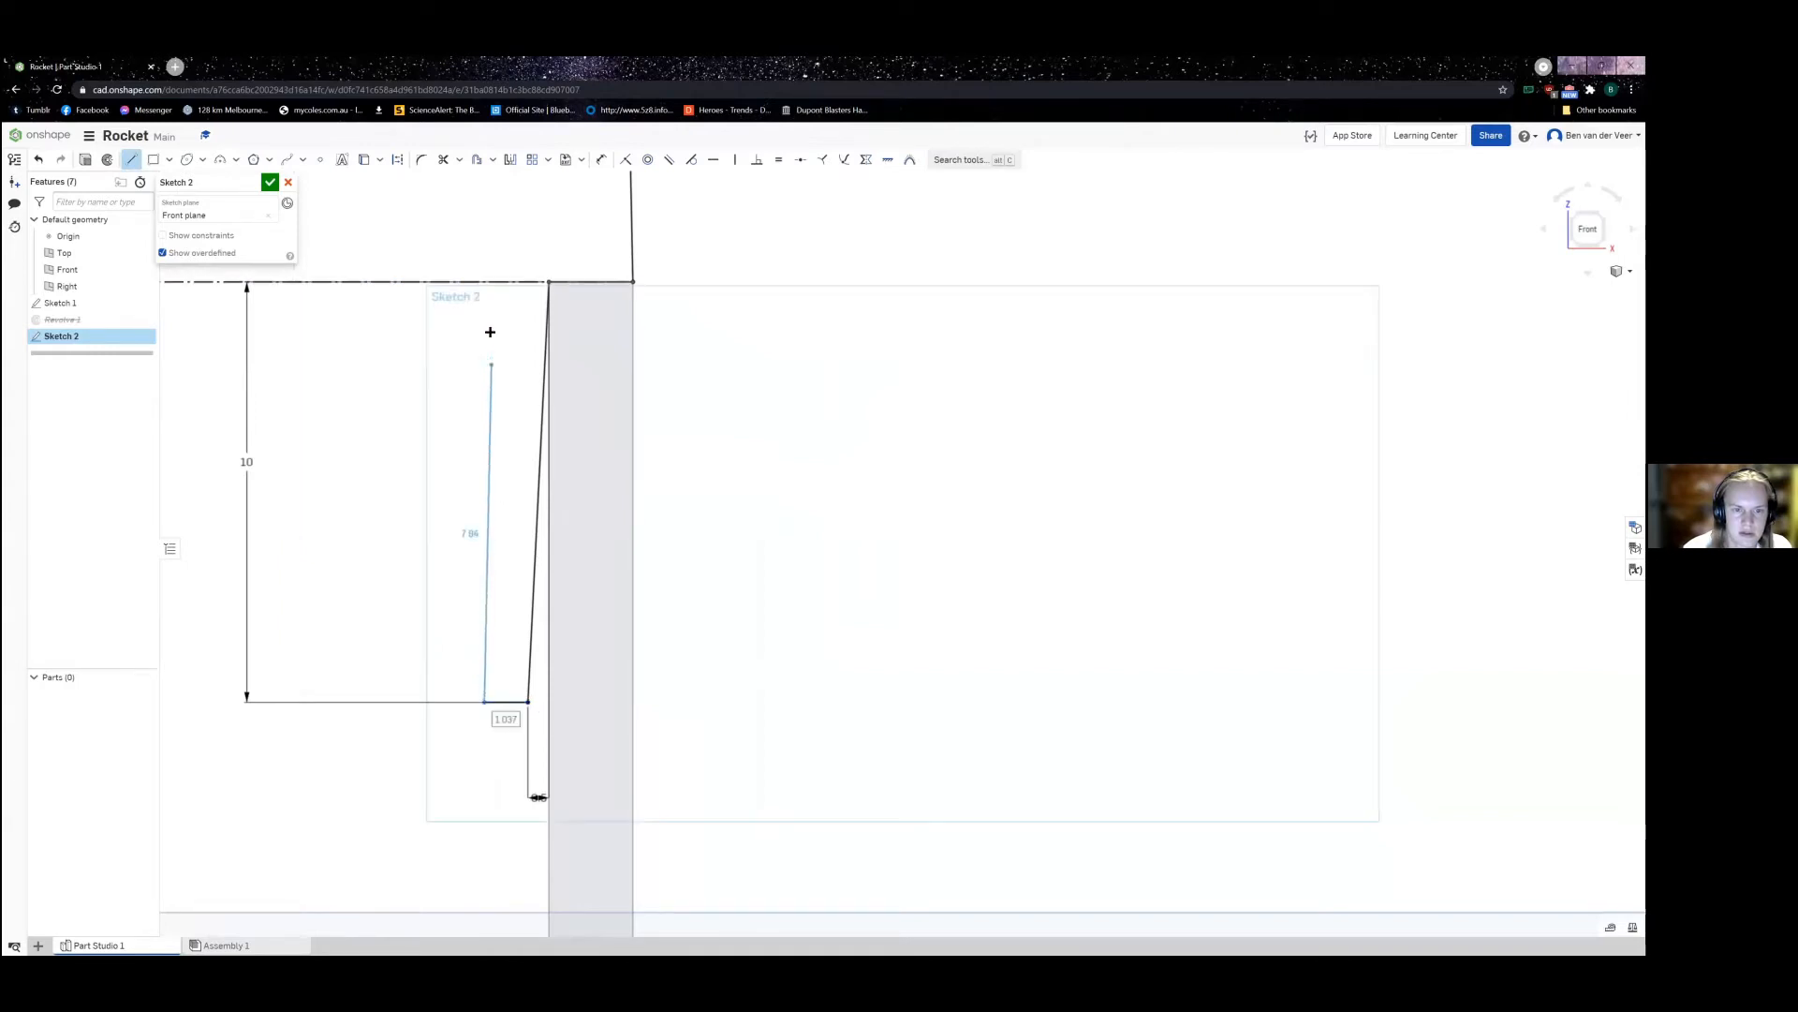
Step: Continue with a vertical line about 11.5 mm upward and a diagonal about 4.8 mm long ending on the nose cone arc, and close the sketch
left_click(484, 218)
middle_click_drag(485, 217, 486, 642)
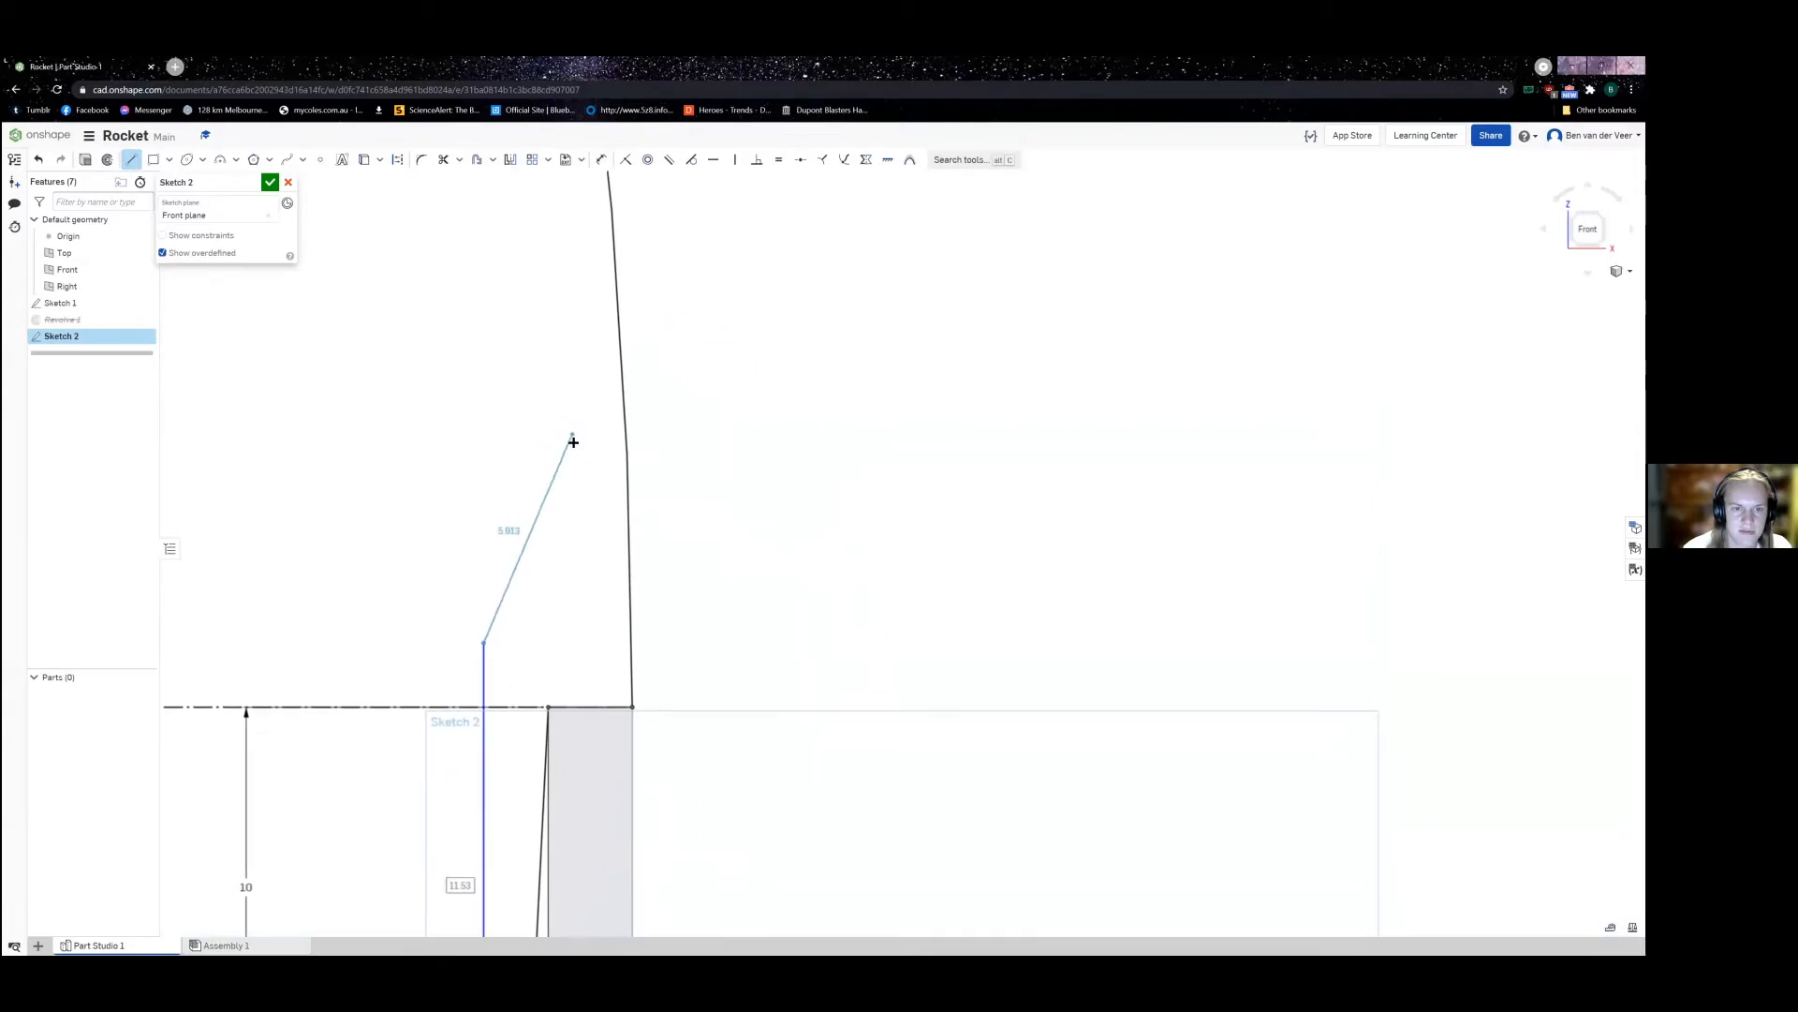
left_click(587, 546)
key("Escape")
middle_click_drag(552, 685, 558, 454)
scroll(528, 655, "down", 3)
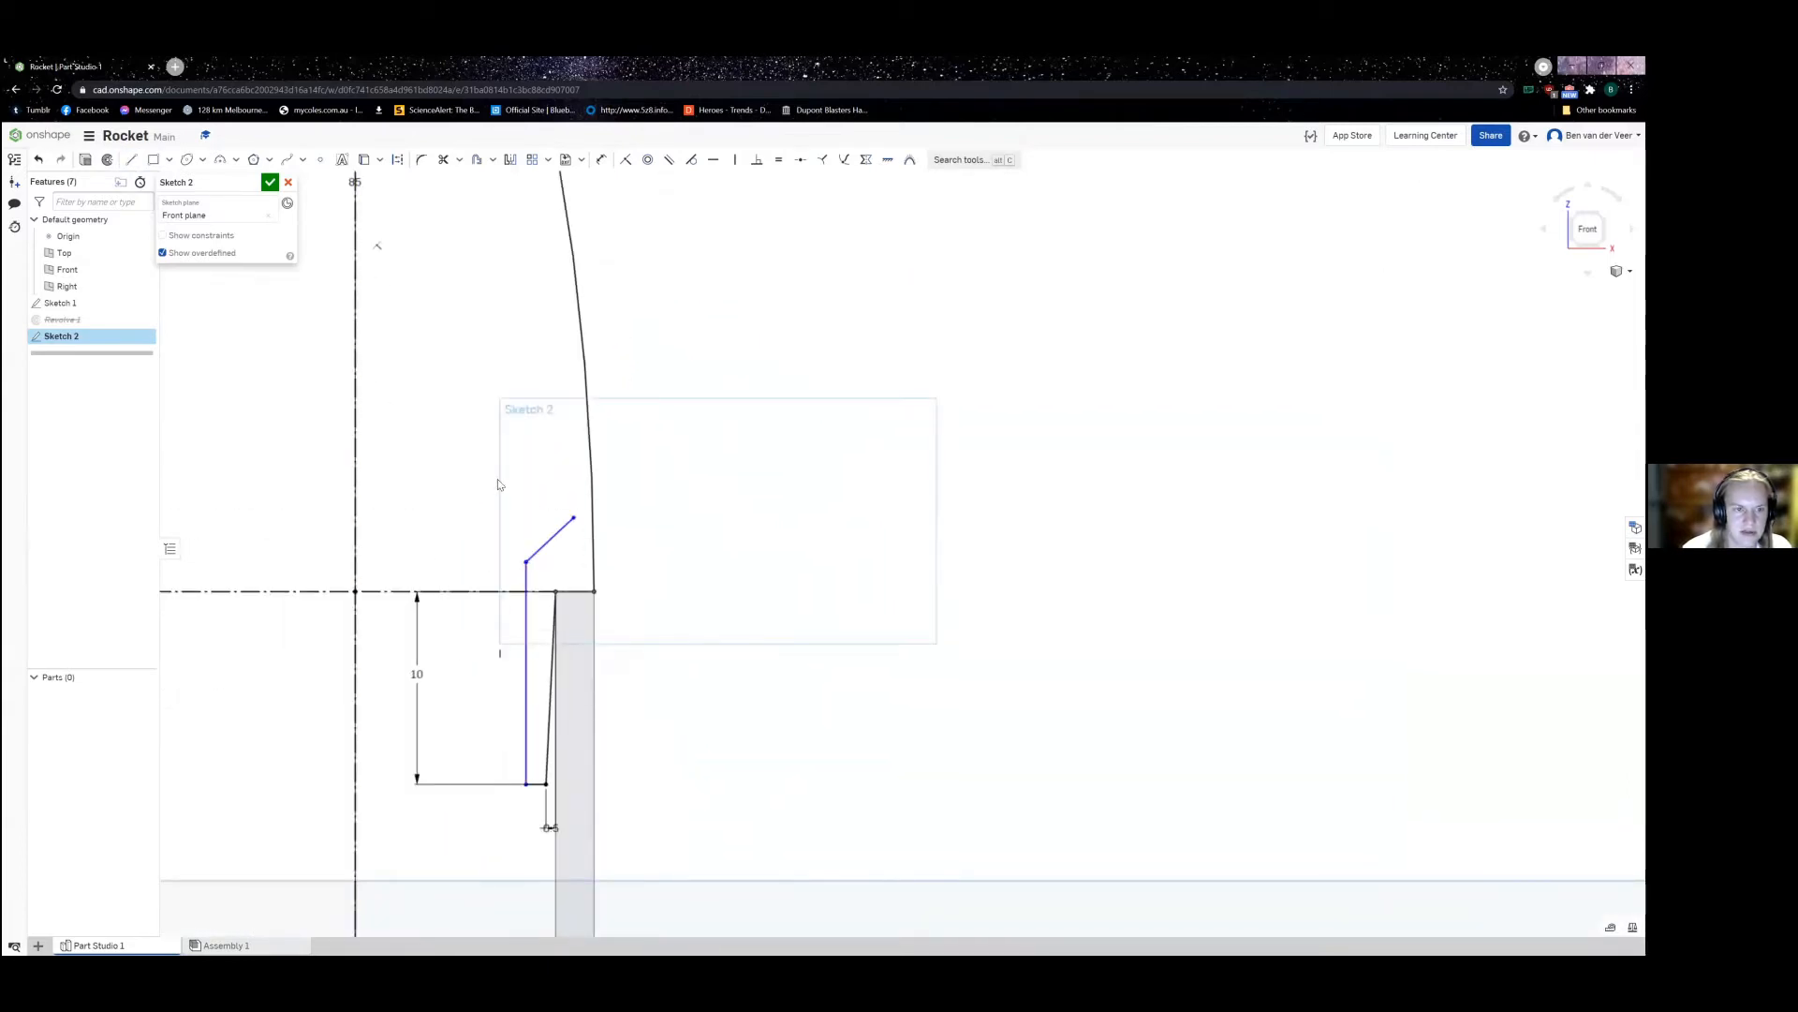
left_click_drag(574, 518, 593, 503)
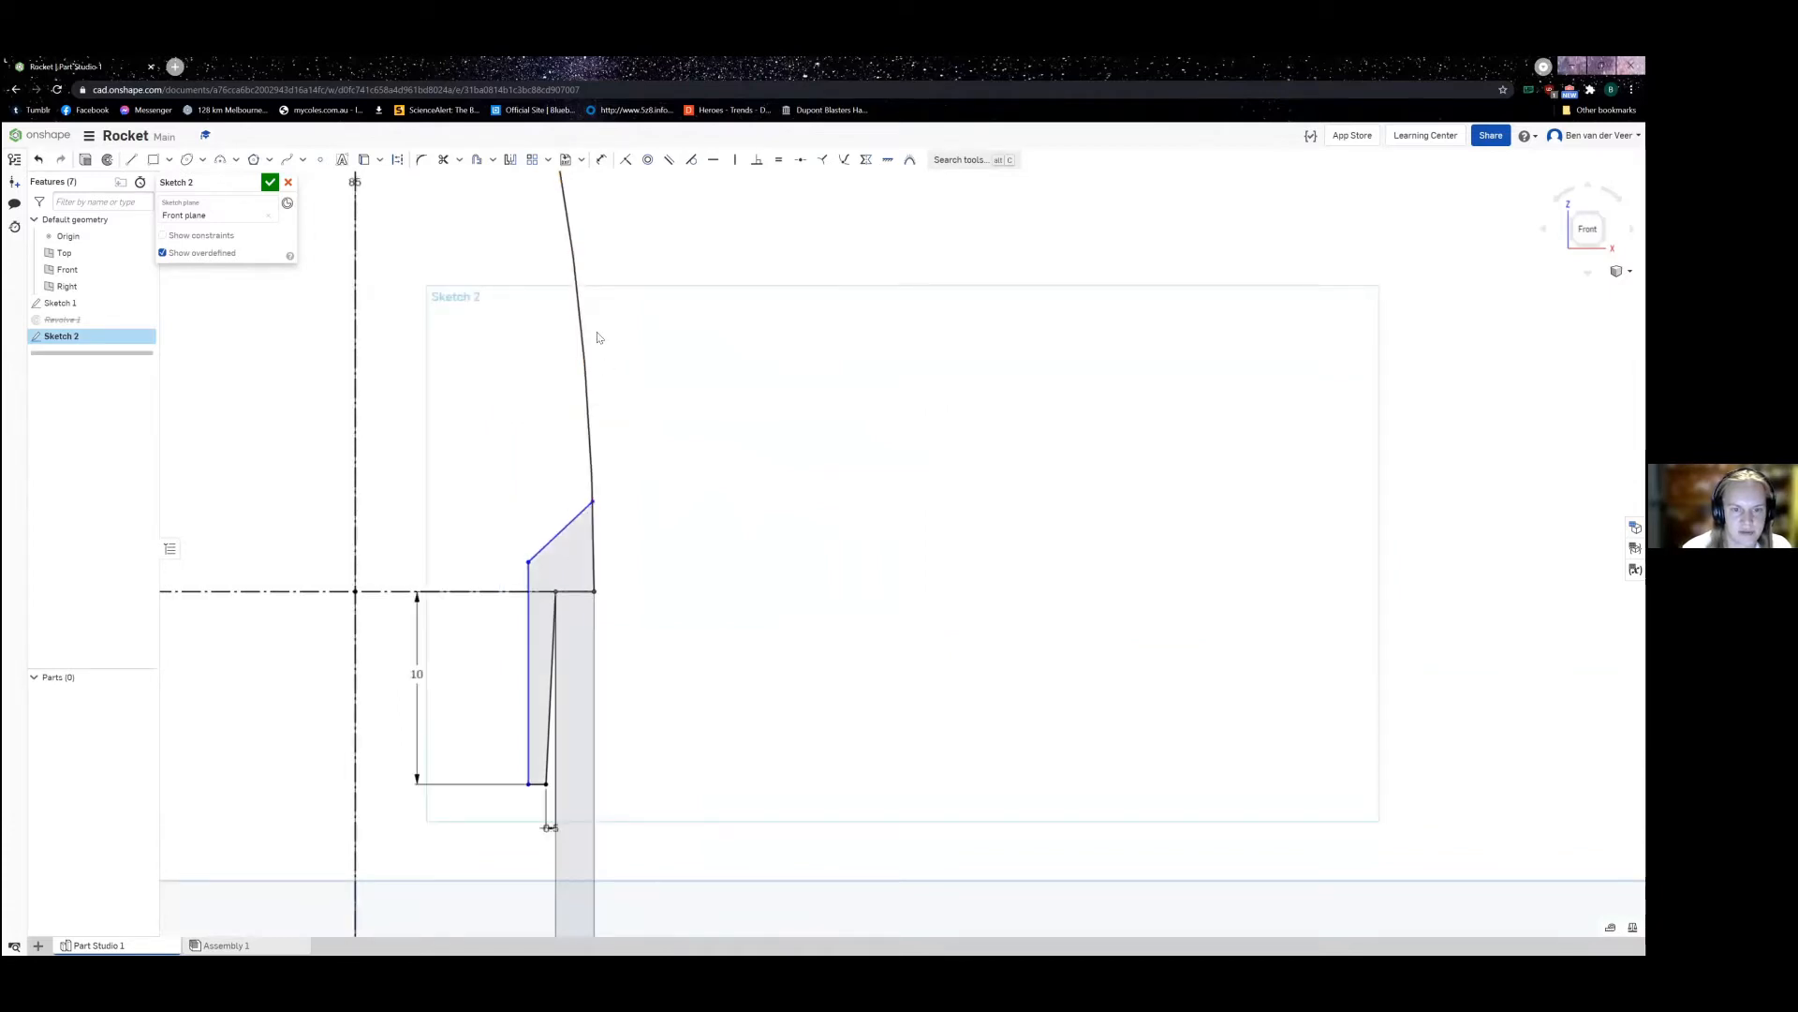
left_click(269, 183)
Step: Reopen the nose cone sketch and dimension the shoulder's short bottom line as 1.2 mm
scroll(526, 662, "up", 2)
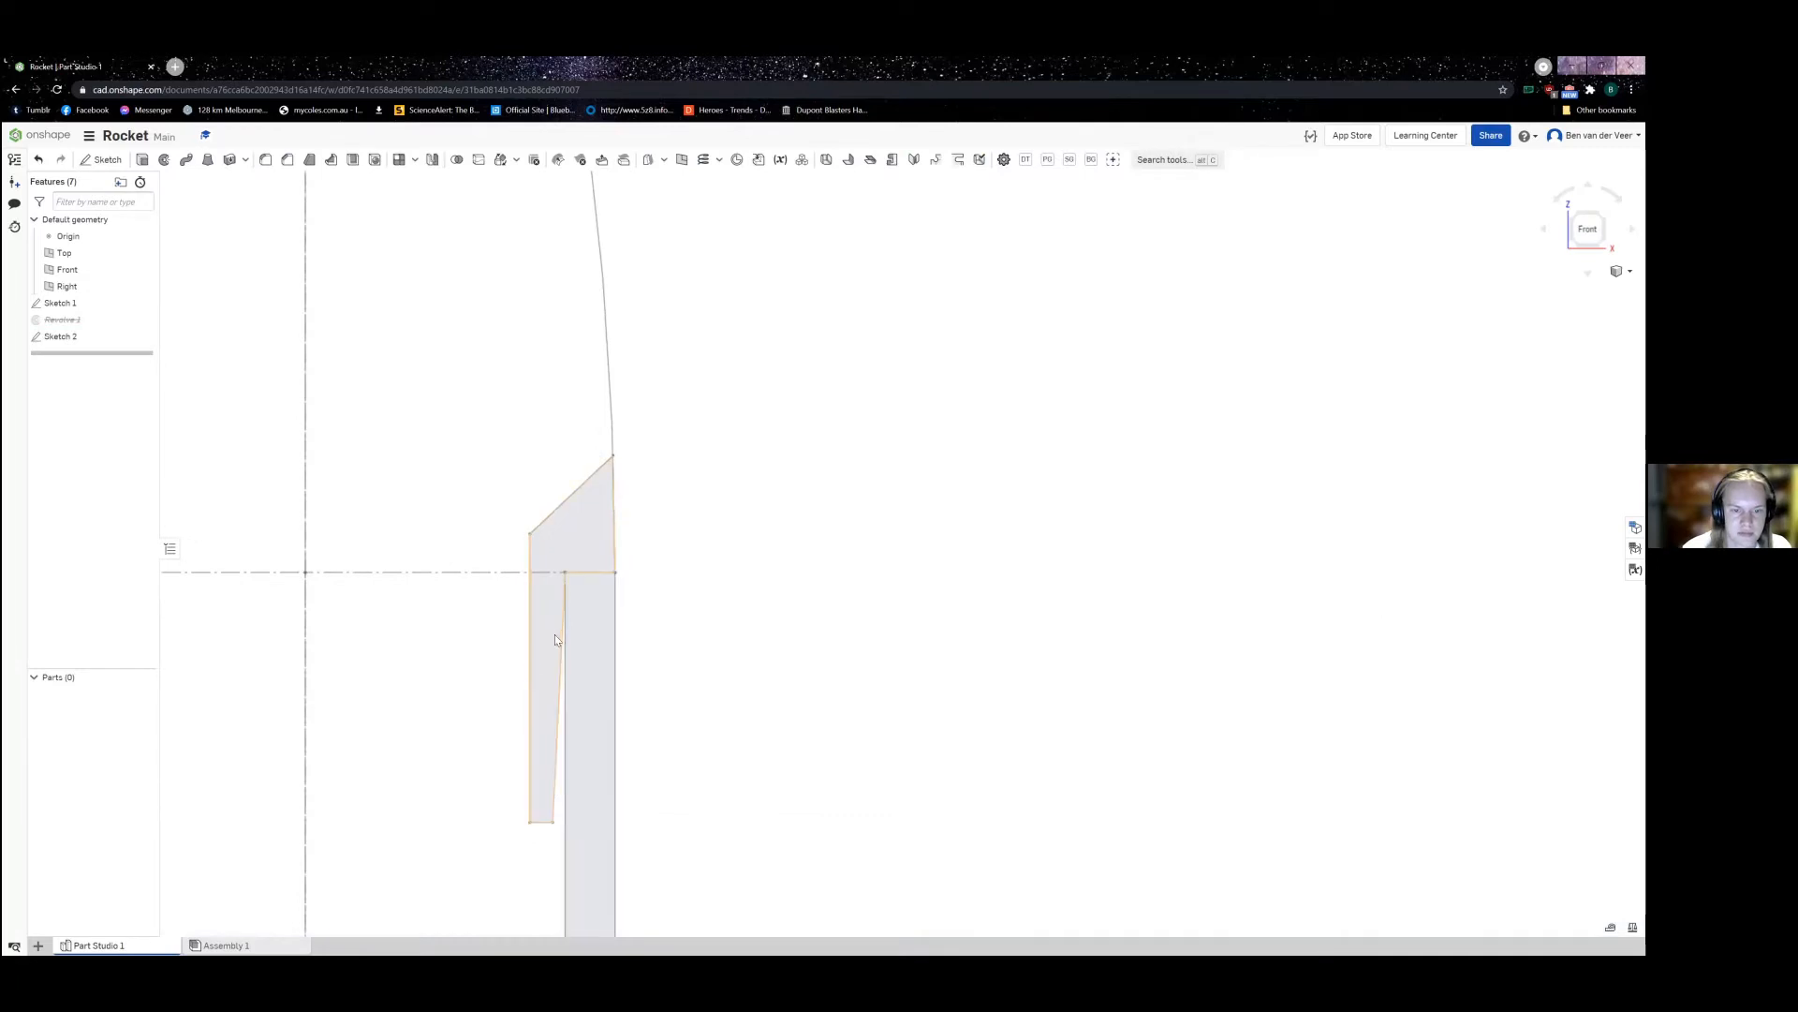
scroll(534, 656, "up", 4)
middle_click_drag(514, 714, 490, 555)
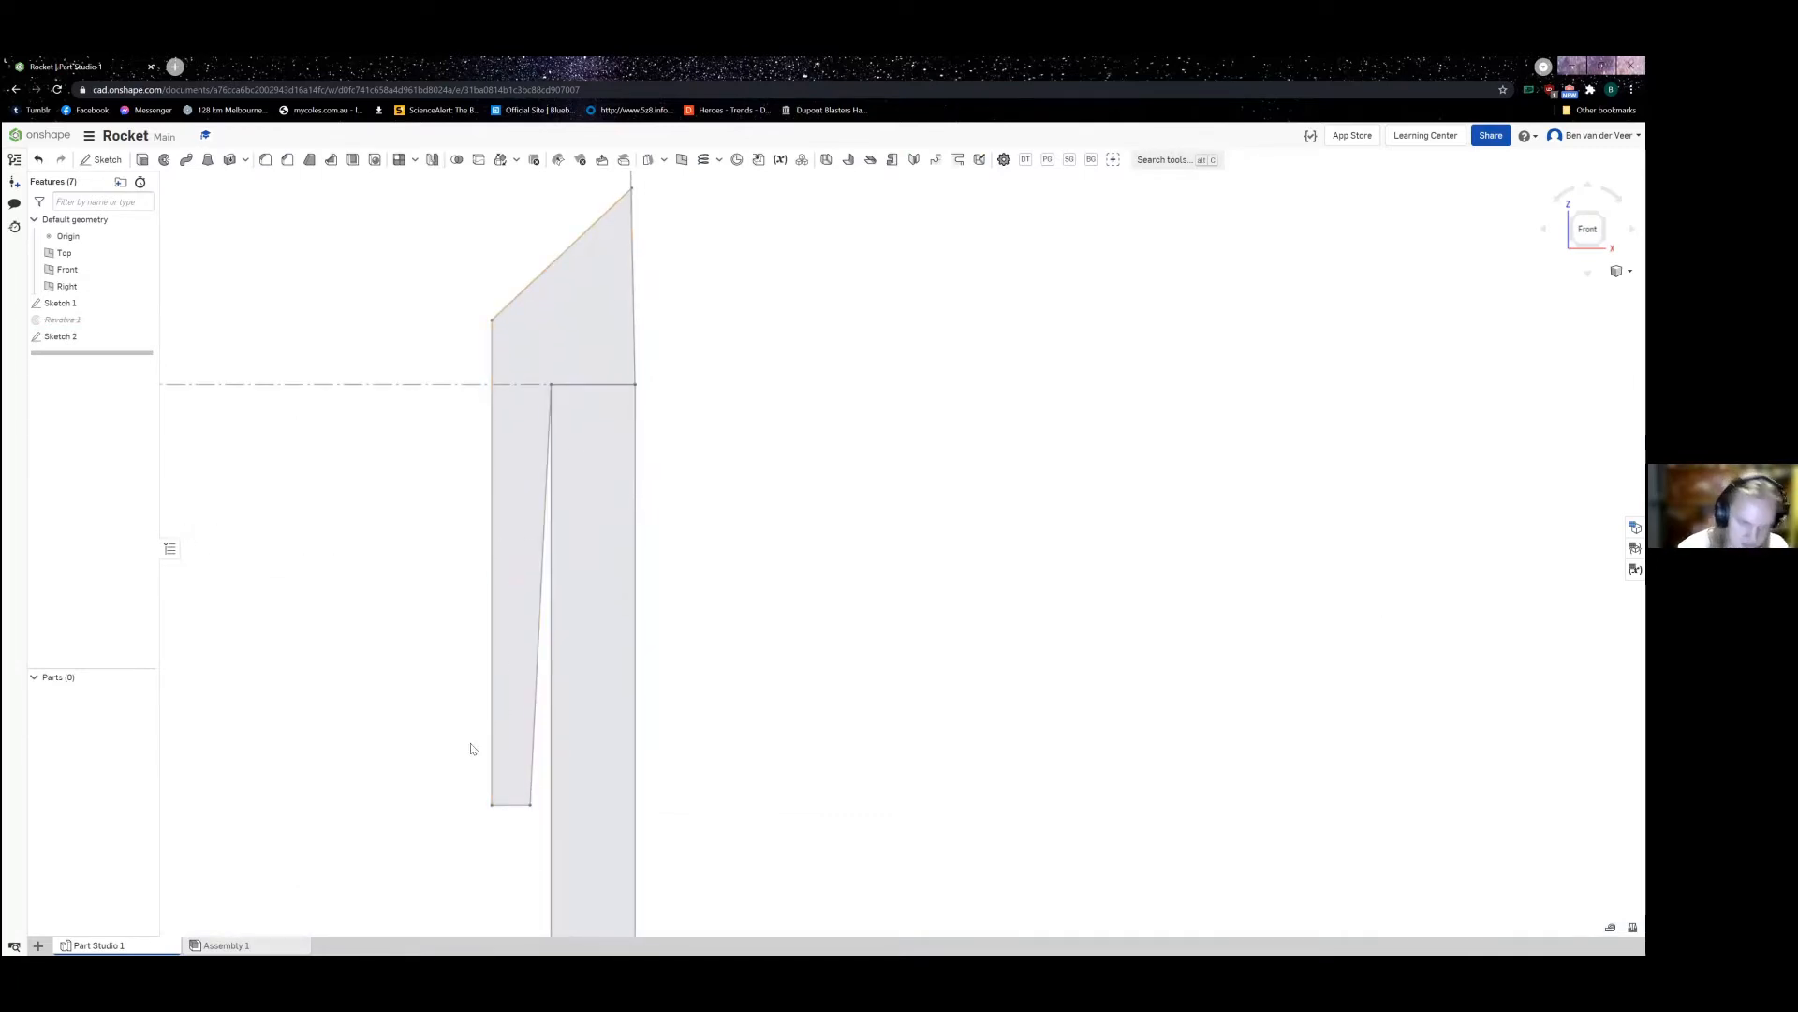
left_click(503, 806)
double_click(62, 336)
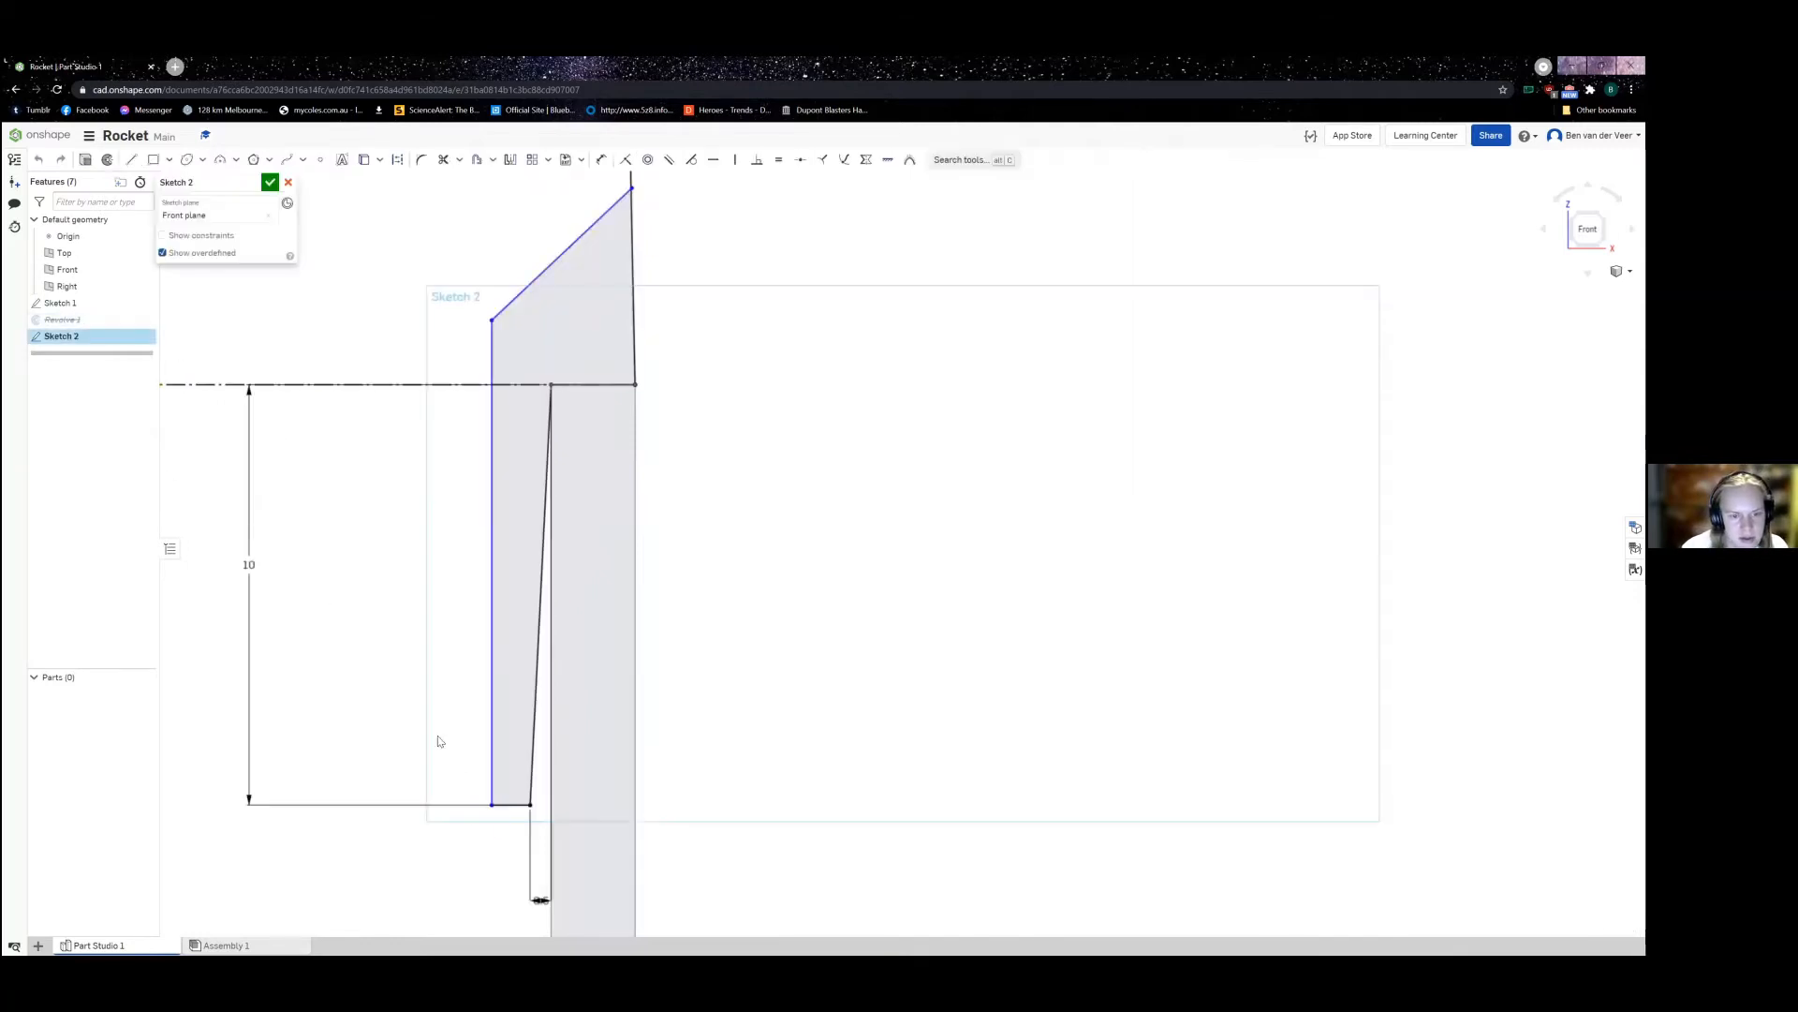
key("d")
left_click(522, 778)
left_click(522, 808)
type("2")
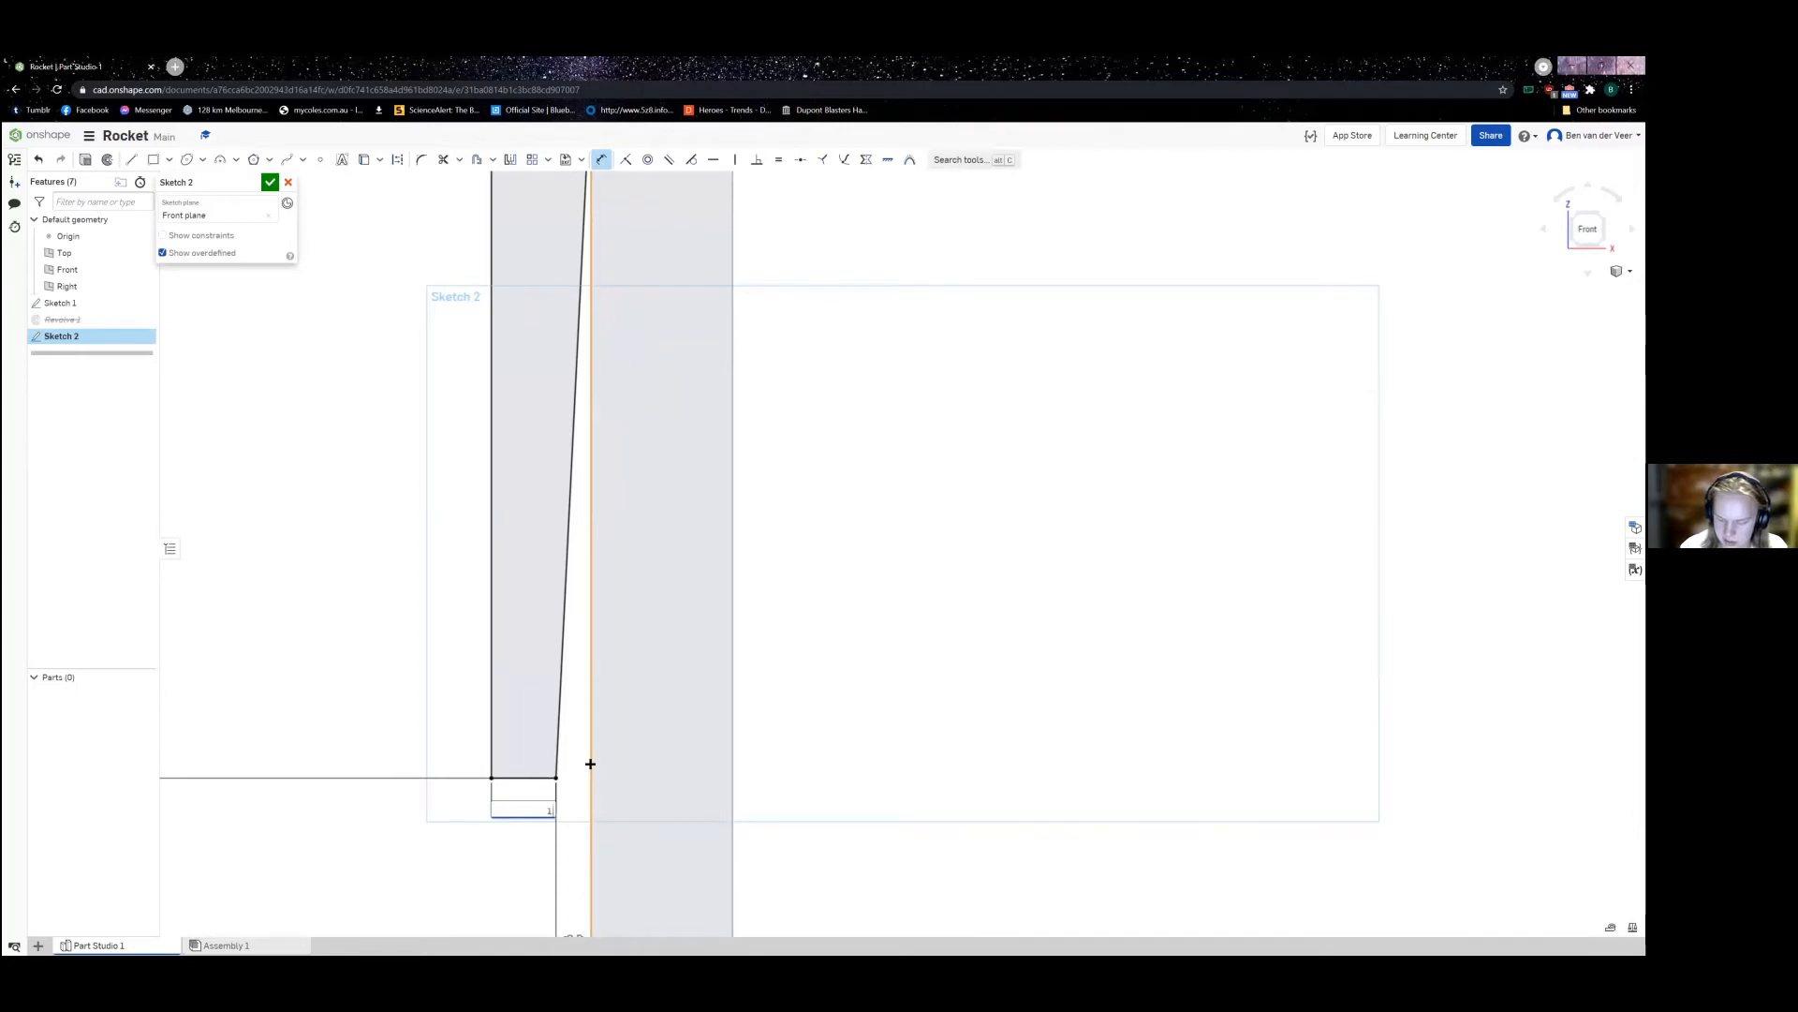
key("Return")
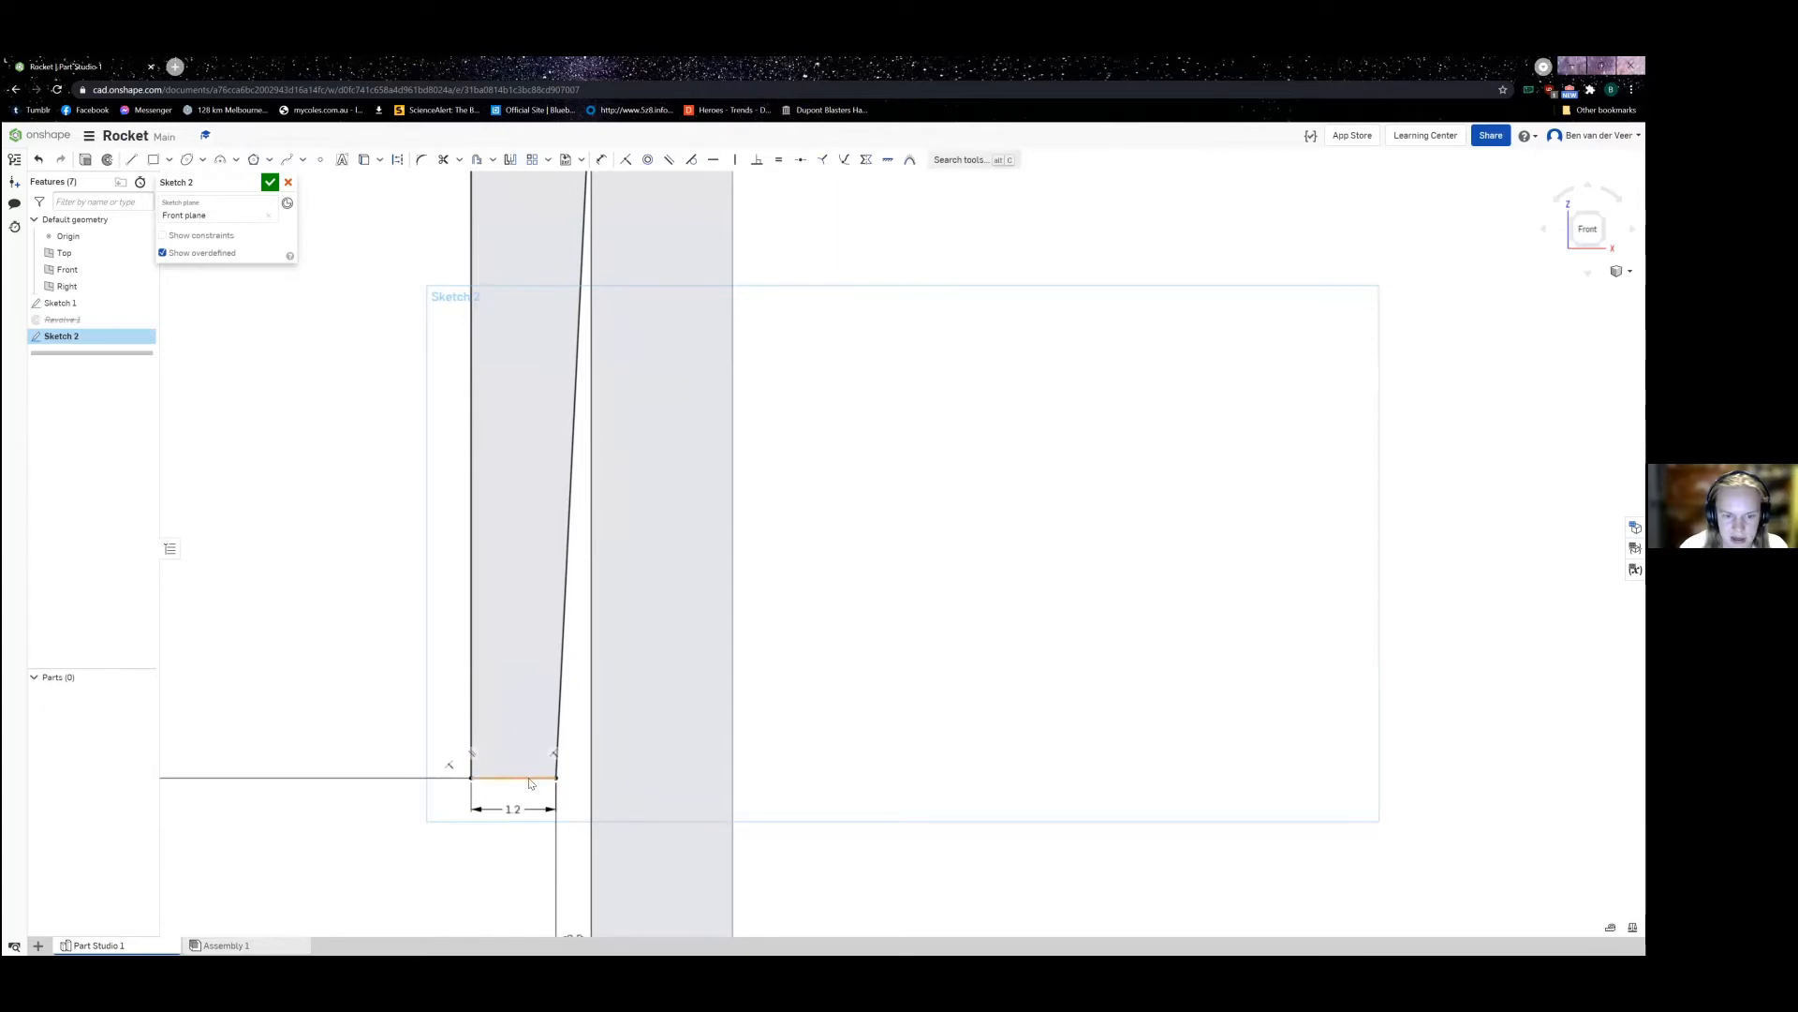
Step: Delete the shoulder's inner vertical line and the diagonal line joining it to the nose cone arc
scroll(501, 759, "up", 3)
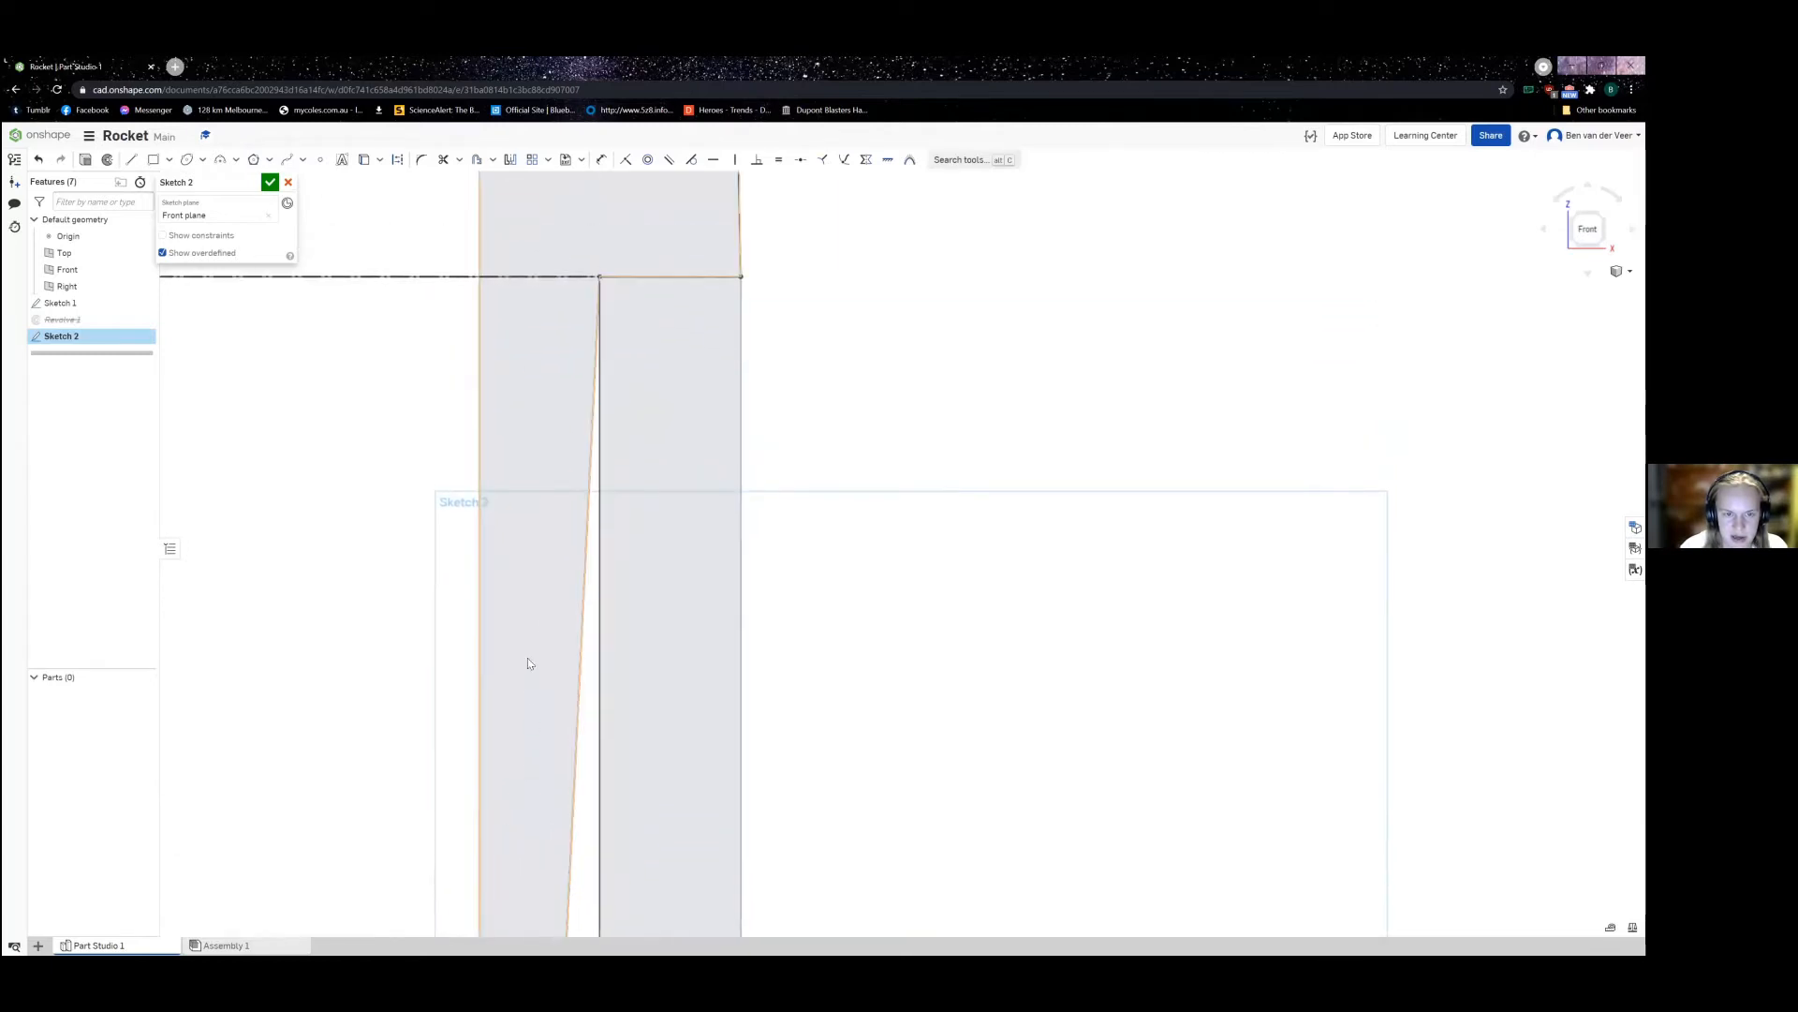
scroll(539, 765, "down", 2)
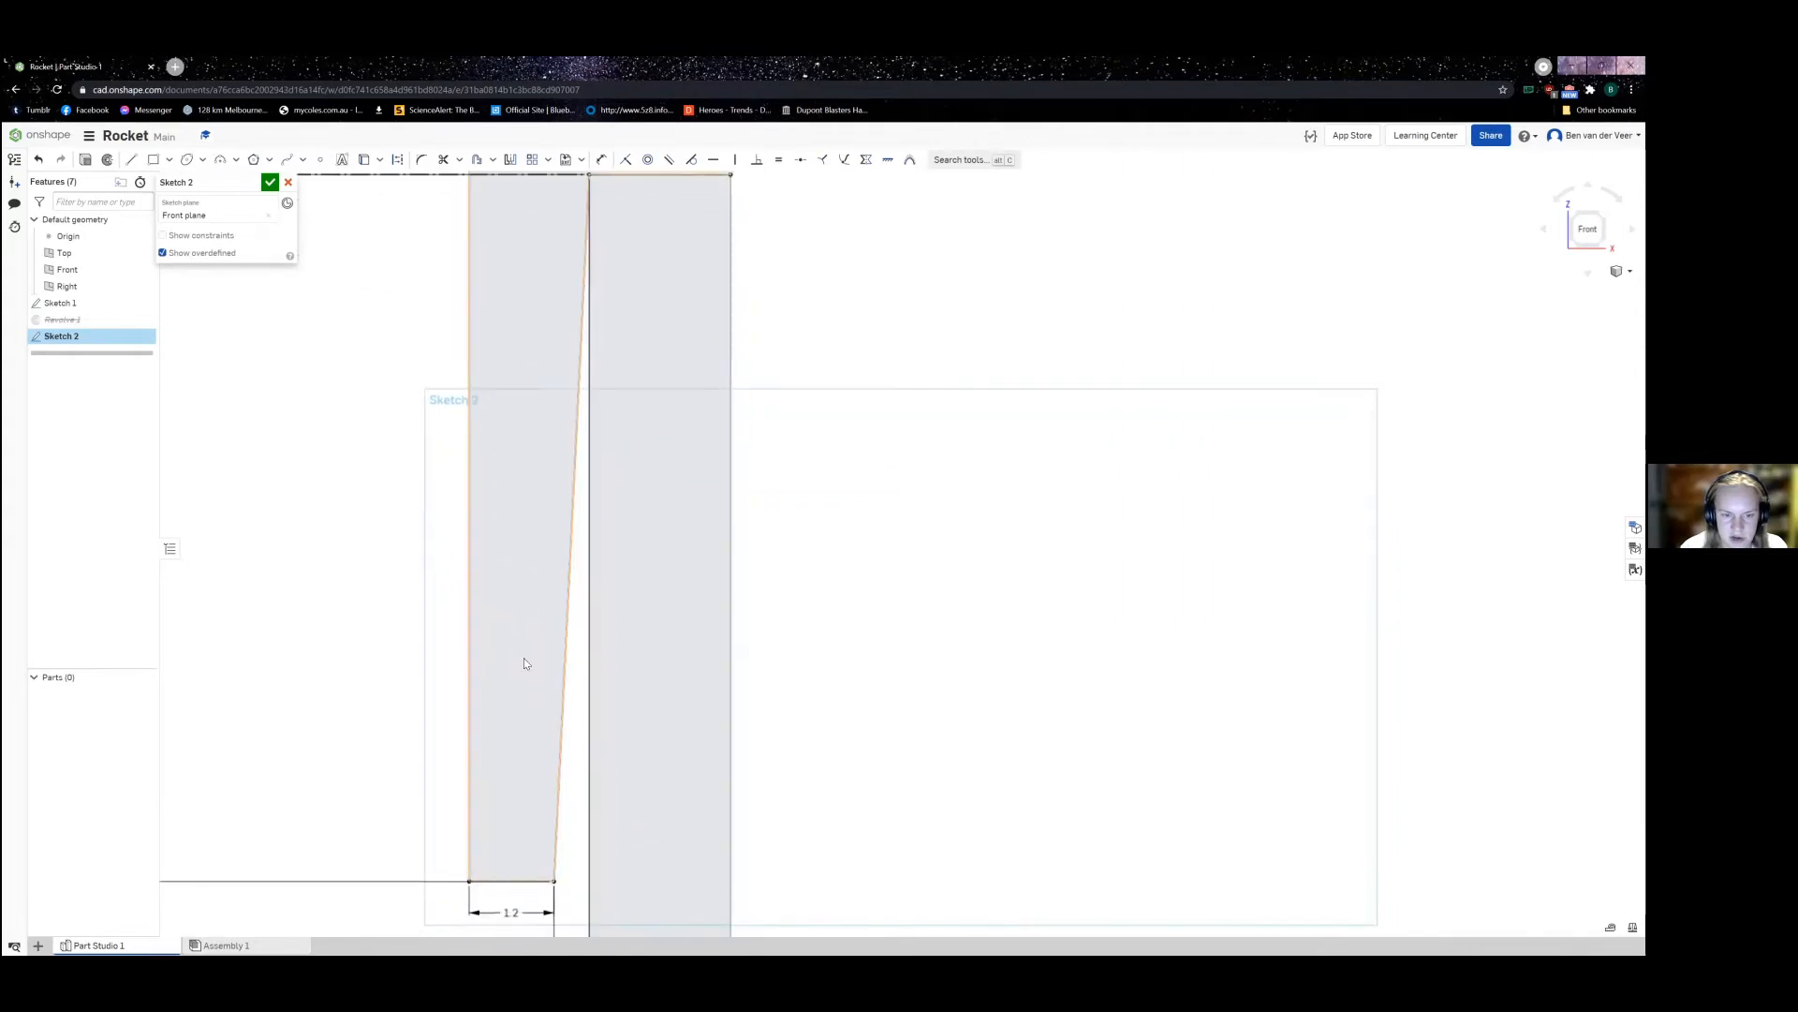
left_click(468, 617)
scroll(539, 590, "down", 3)
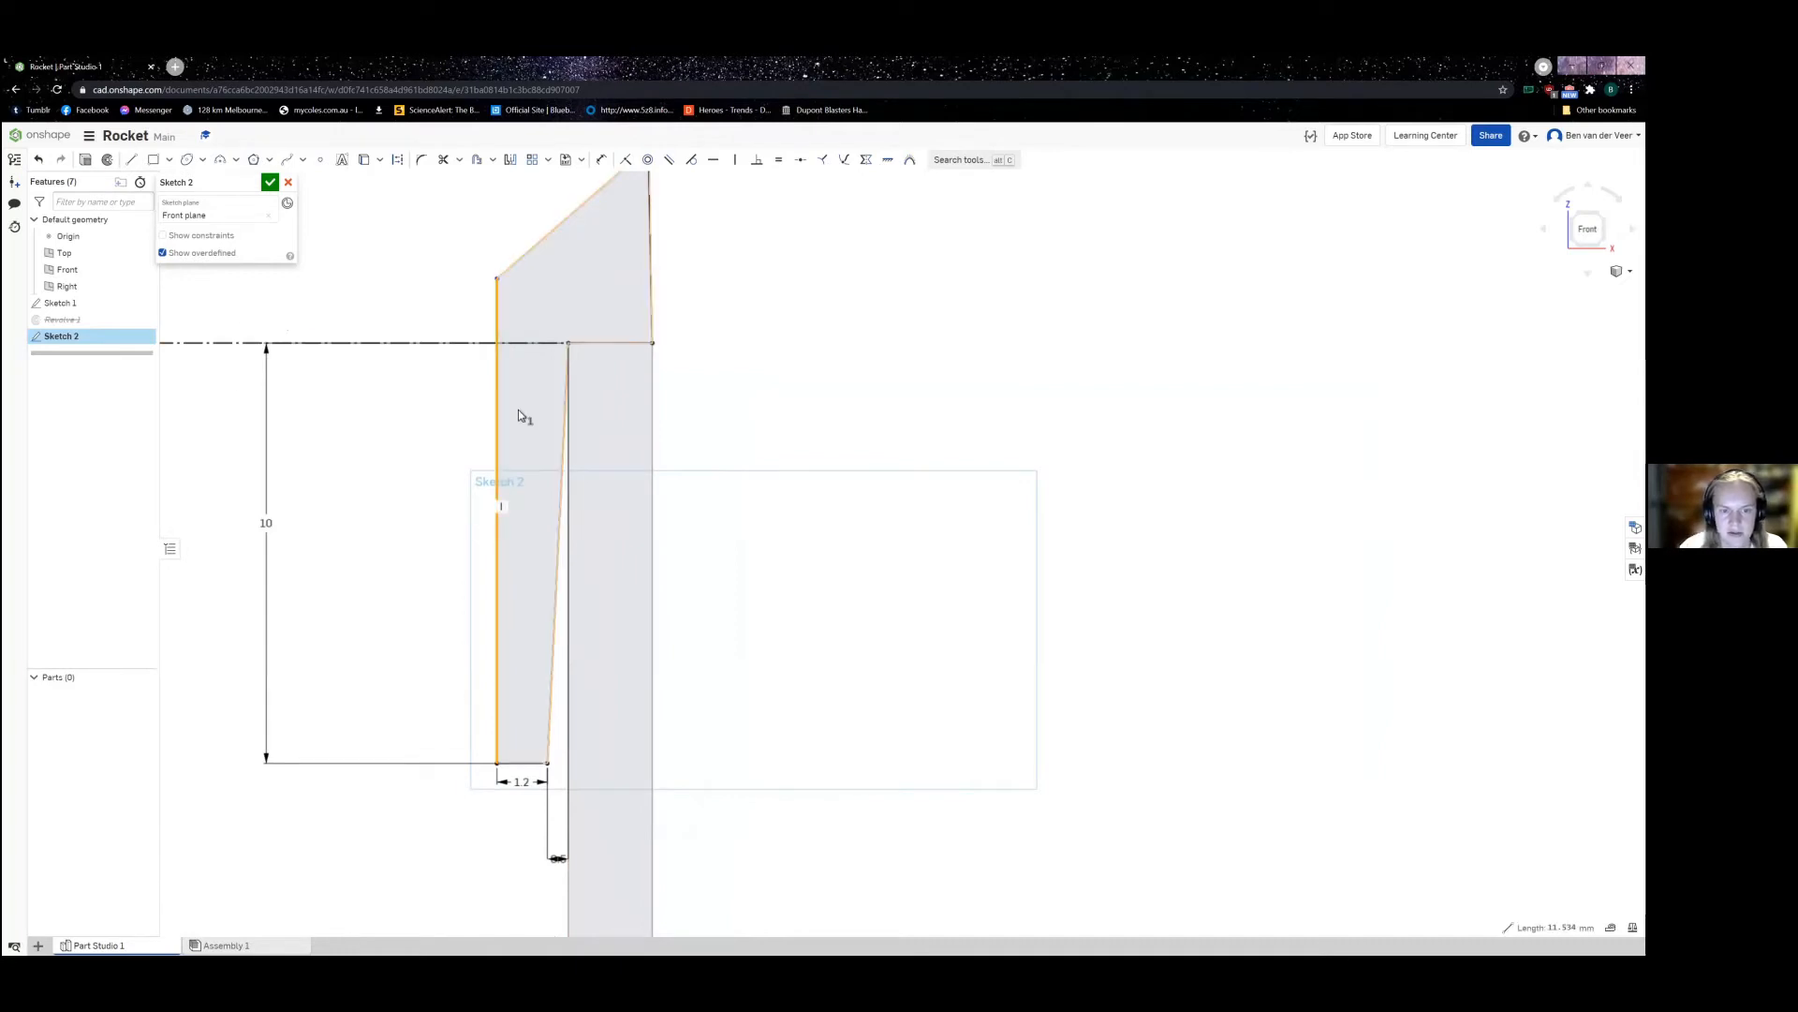
left_click(498, 505)
key("Delete")
middle_click_drag(528, 260, 520, 405)
left_click(539, 379)
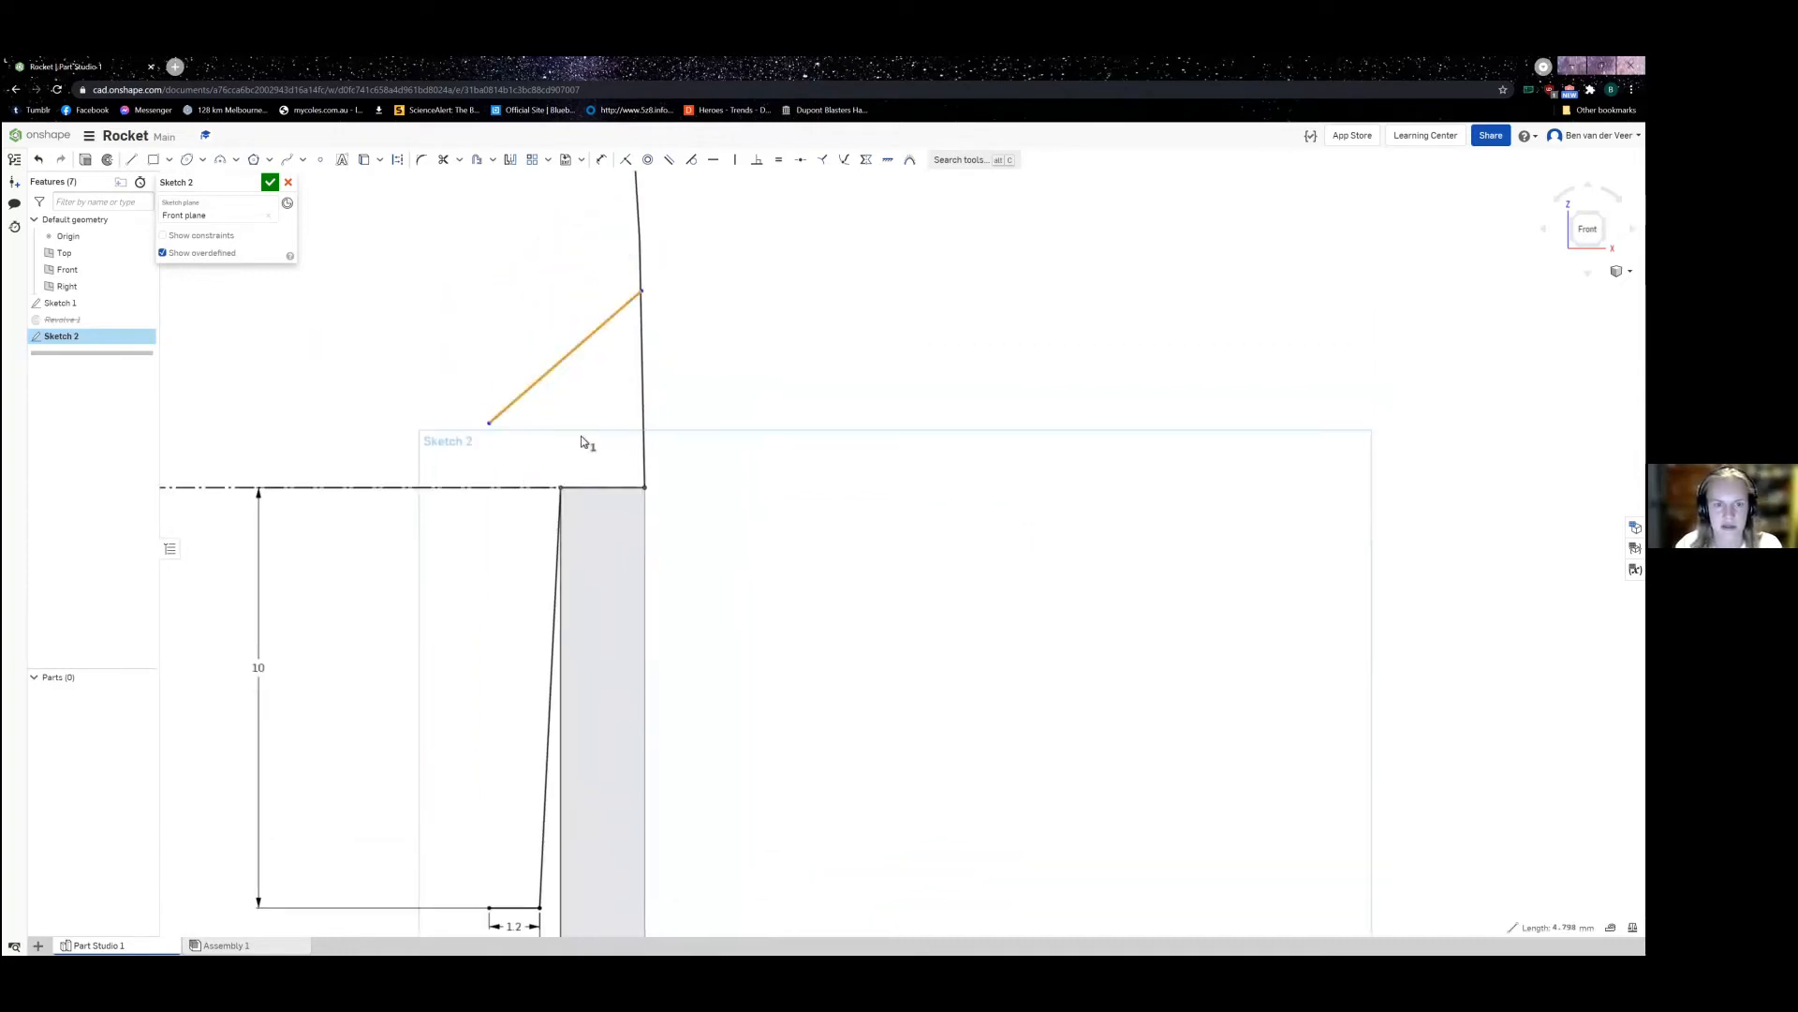
key("Delete")
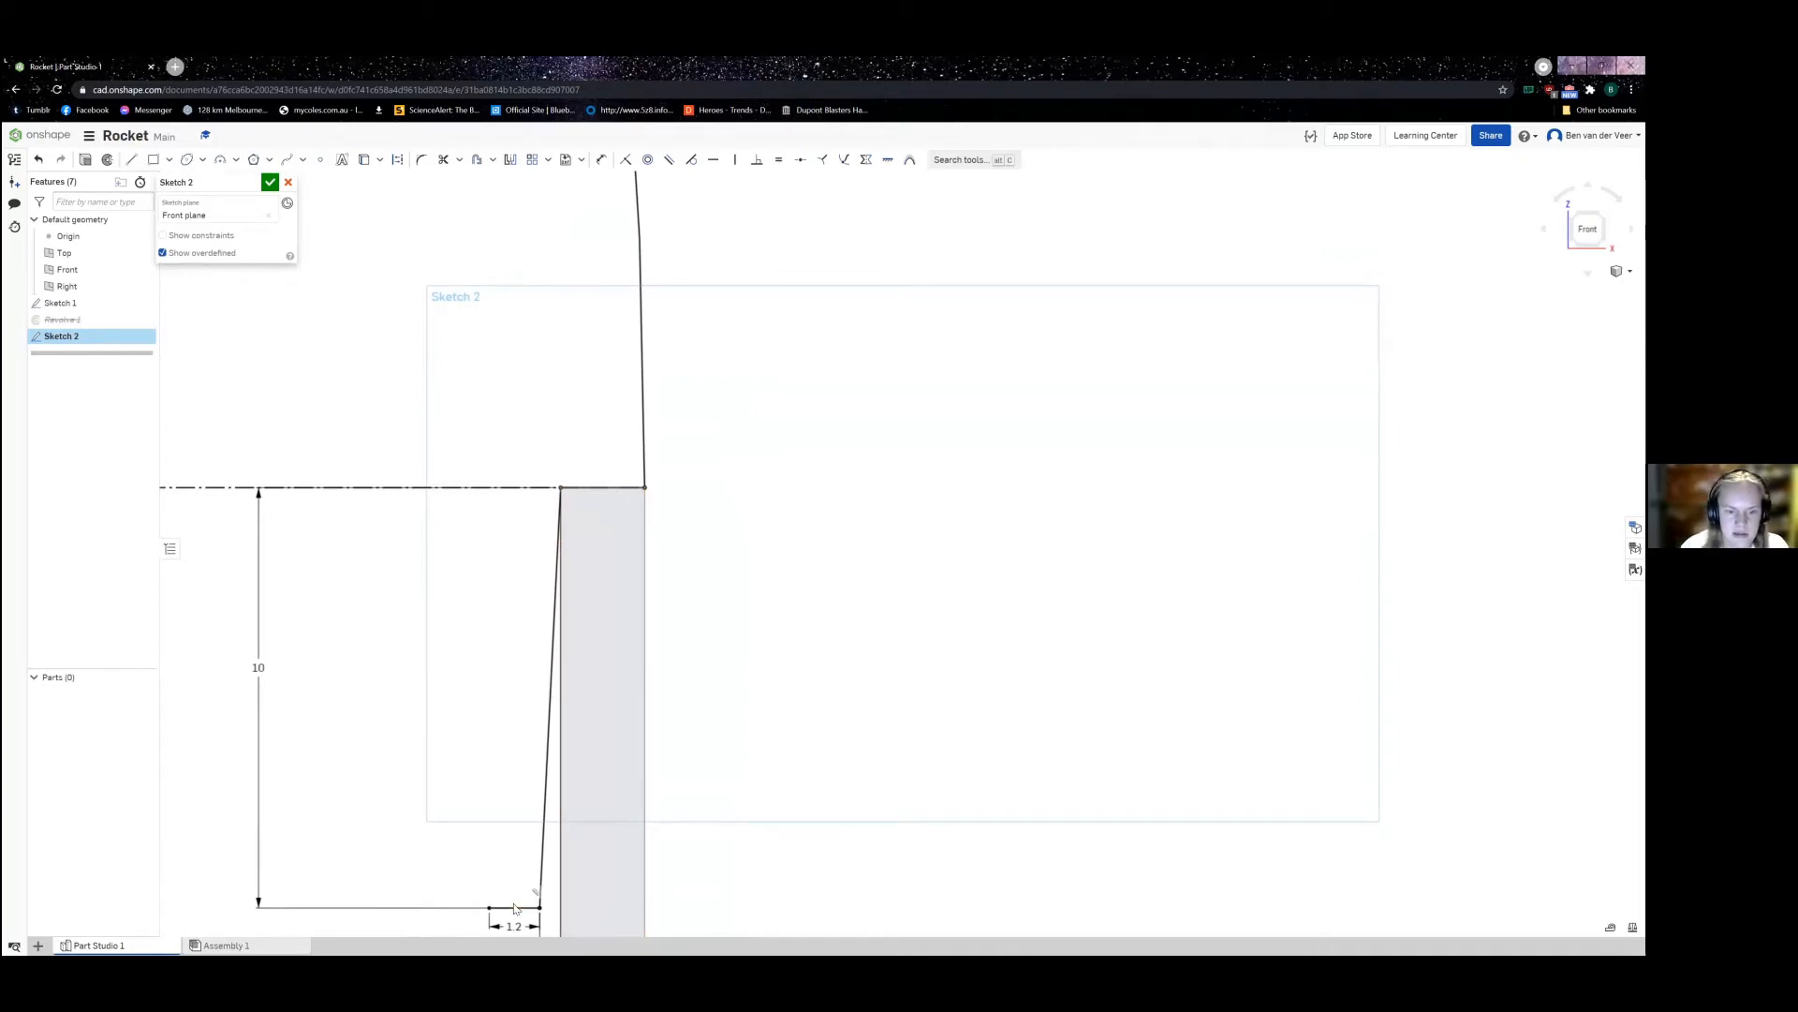
Step: Offset the slanted shoulder line 1.2 mm inward to form the shoulder's inner wall
left_click(477, 161)
left_click(547, 709)
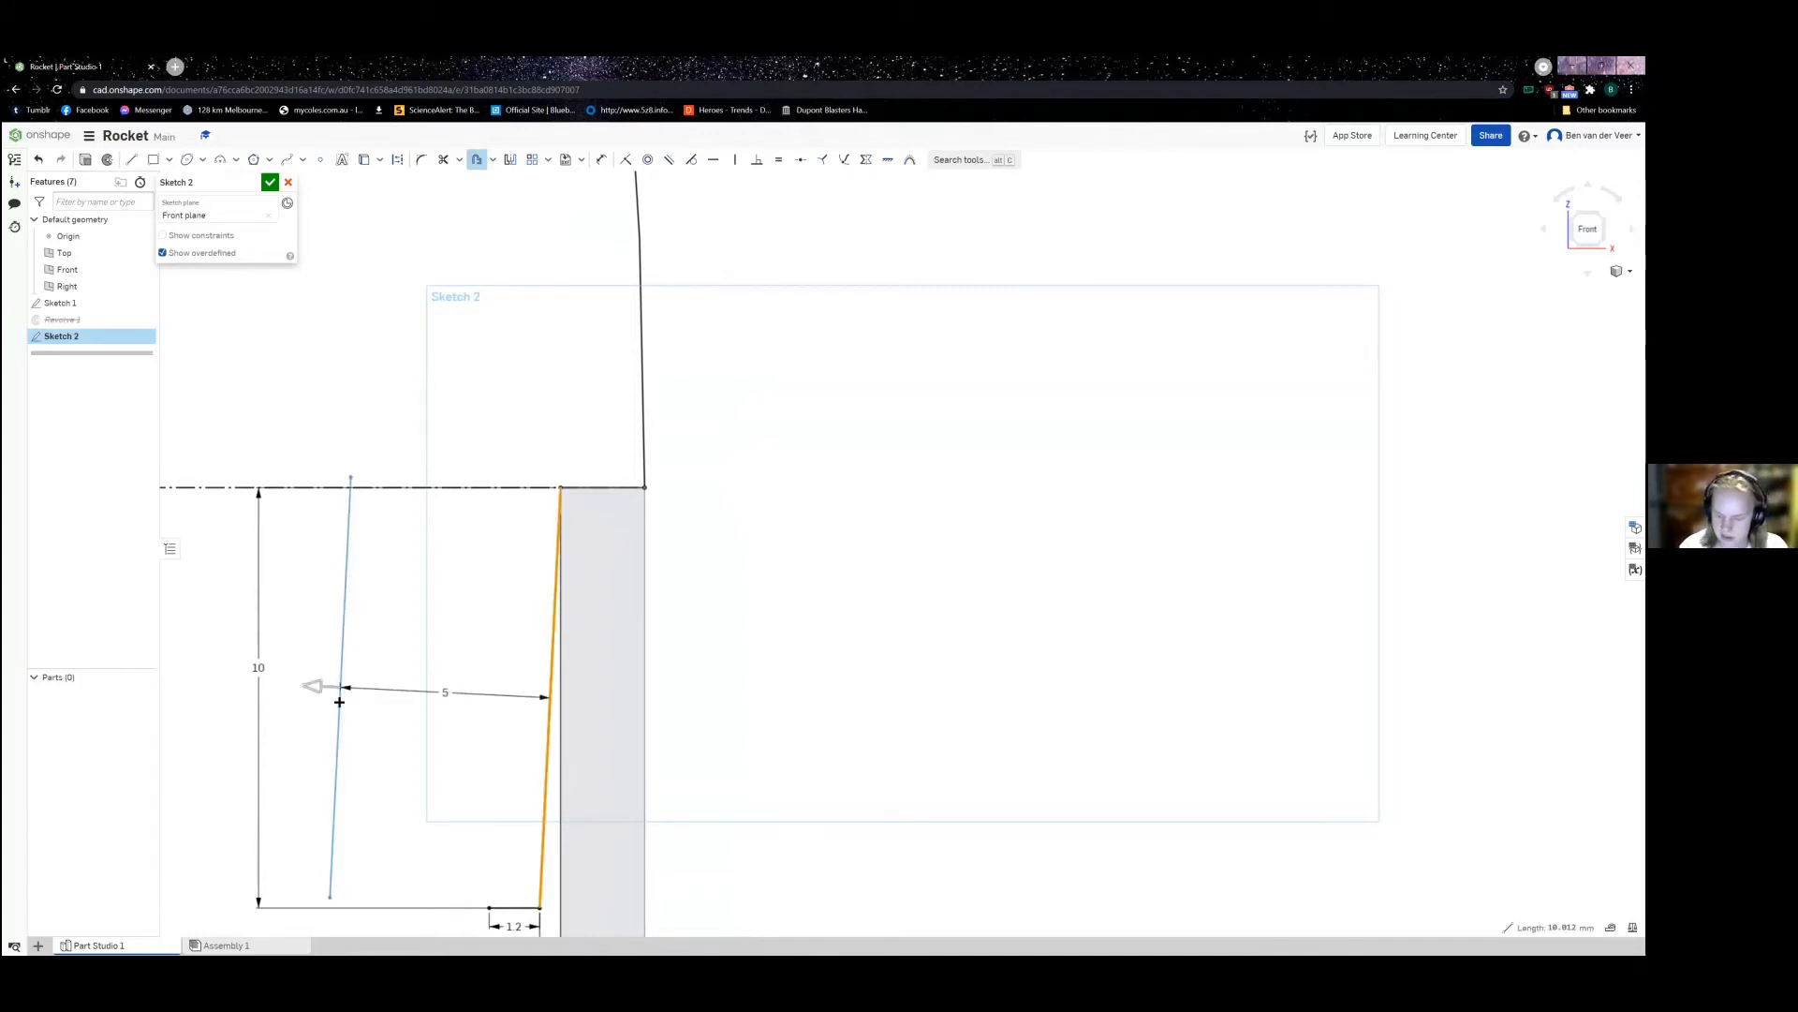
left_click(339, 702)
type("1.2")
key("Return")
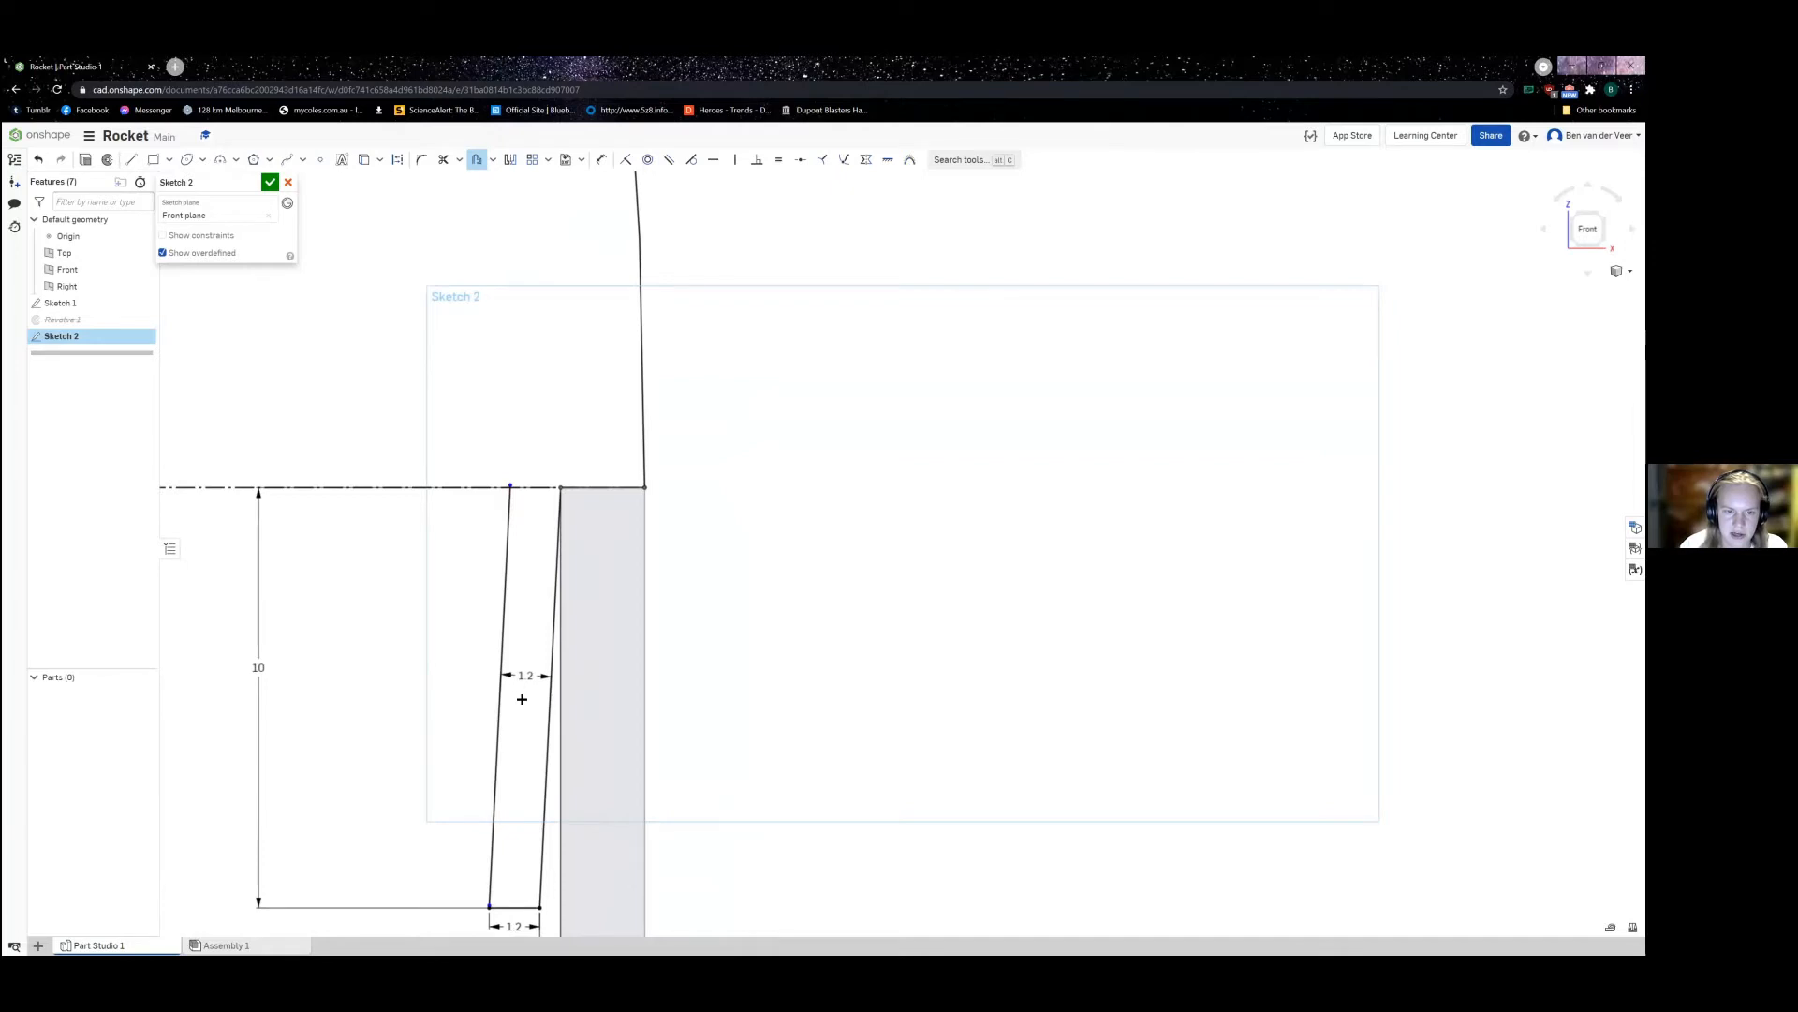
Step: Offset the nose cone's outer arc 1.2 mm inward to form its inner wall
scroll(558, 422, "down", 5)
left_click(588, 573)
left_click_drag(630, 285, 494, 319)
left_click(550, 334)
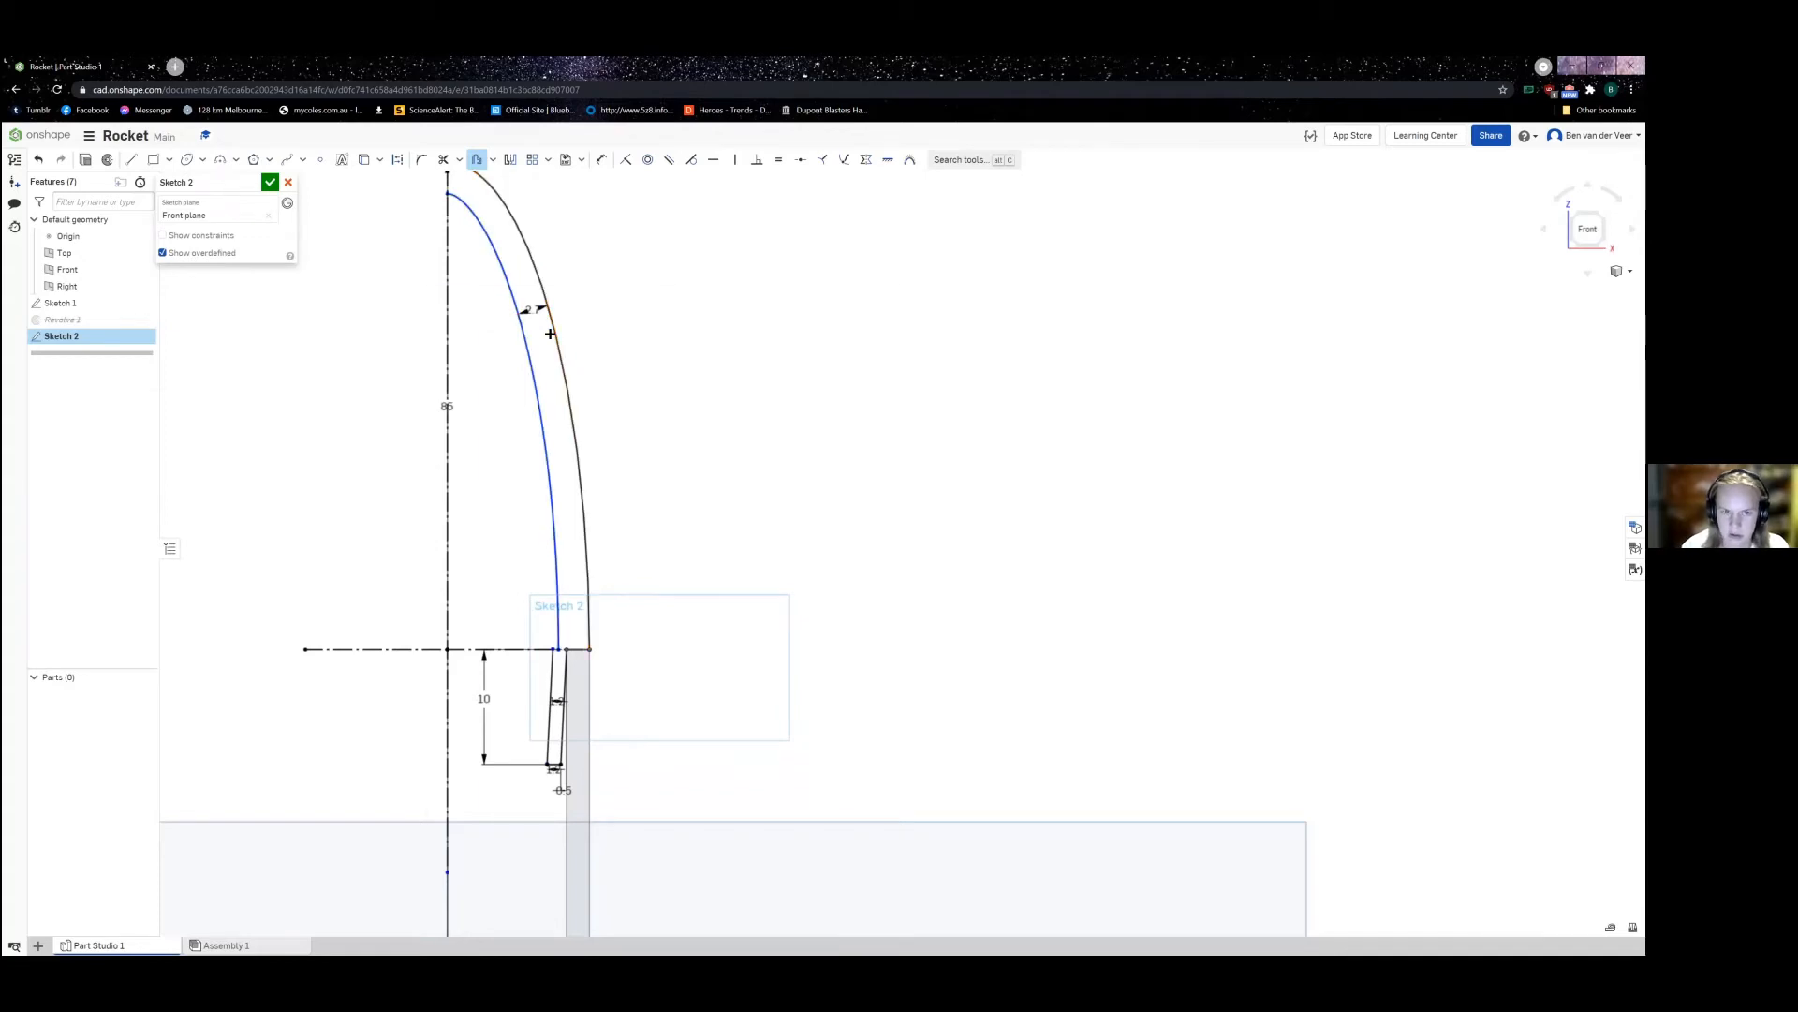
type("1")
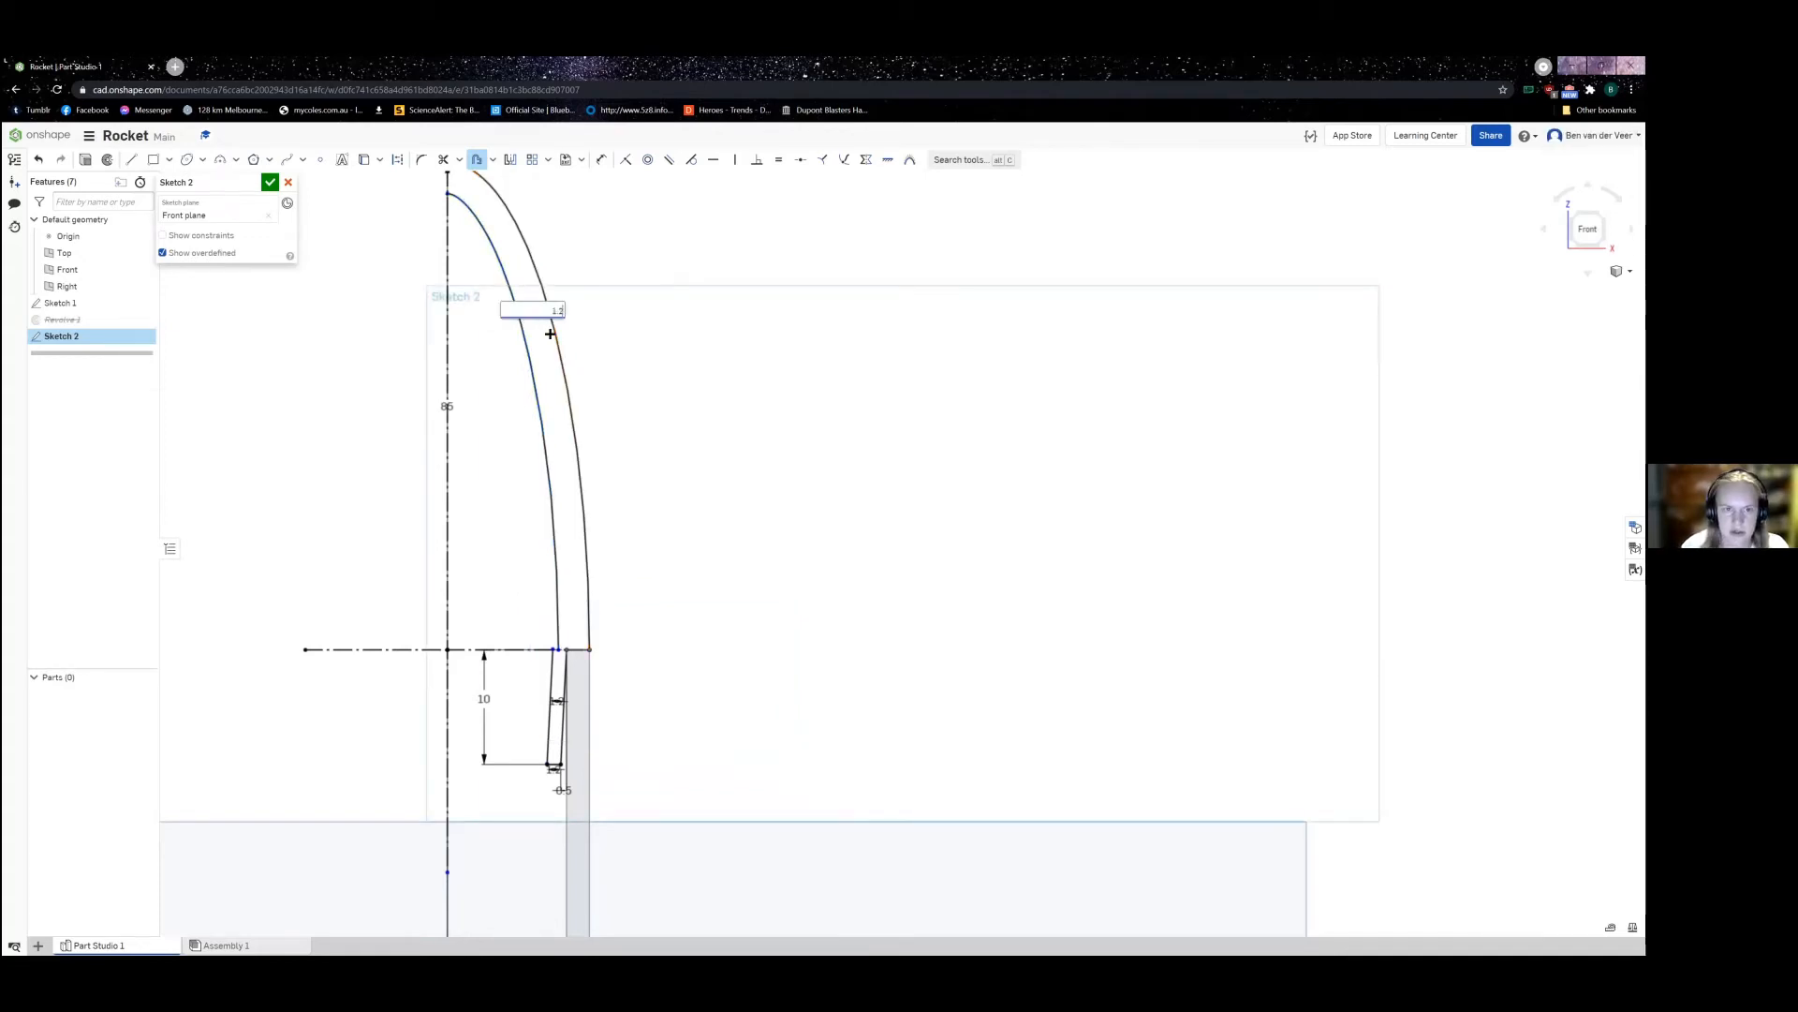
type(".2")
key("Return")
Step: Inspect the nose cone's double-walled profile from its tip down to the shoulder inside the tube
middle_click_drag(550, 246, 565, 440)
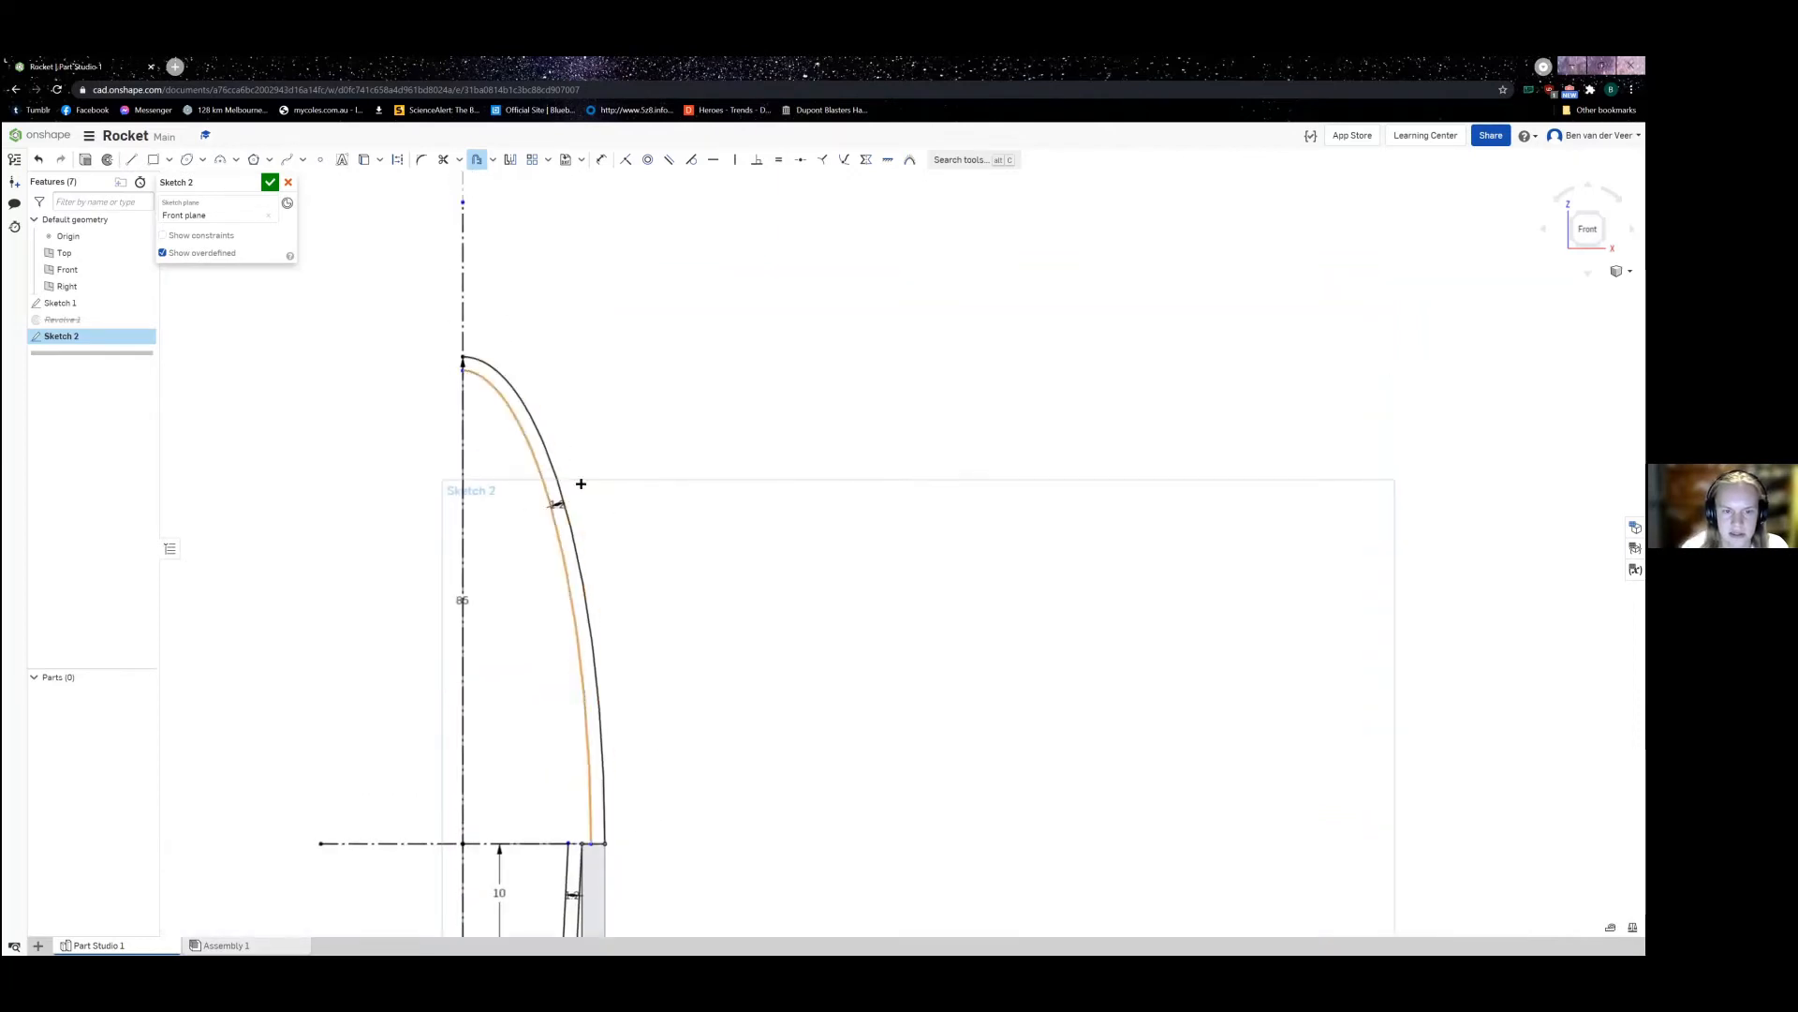
scroll(573, 500, "up", 4)
scroll(562, 446, "down", 5)
scroll(575, 643, "up", 3)
mouse_move(502, 341)
middle_mouse_down()
mouse_move(626, 526)
mouse_move(534, 381)
mouse_move(524, 235)
middle_mouse_up()
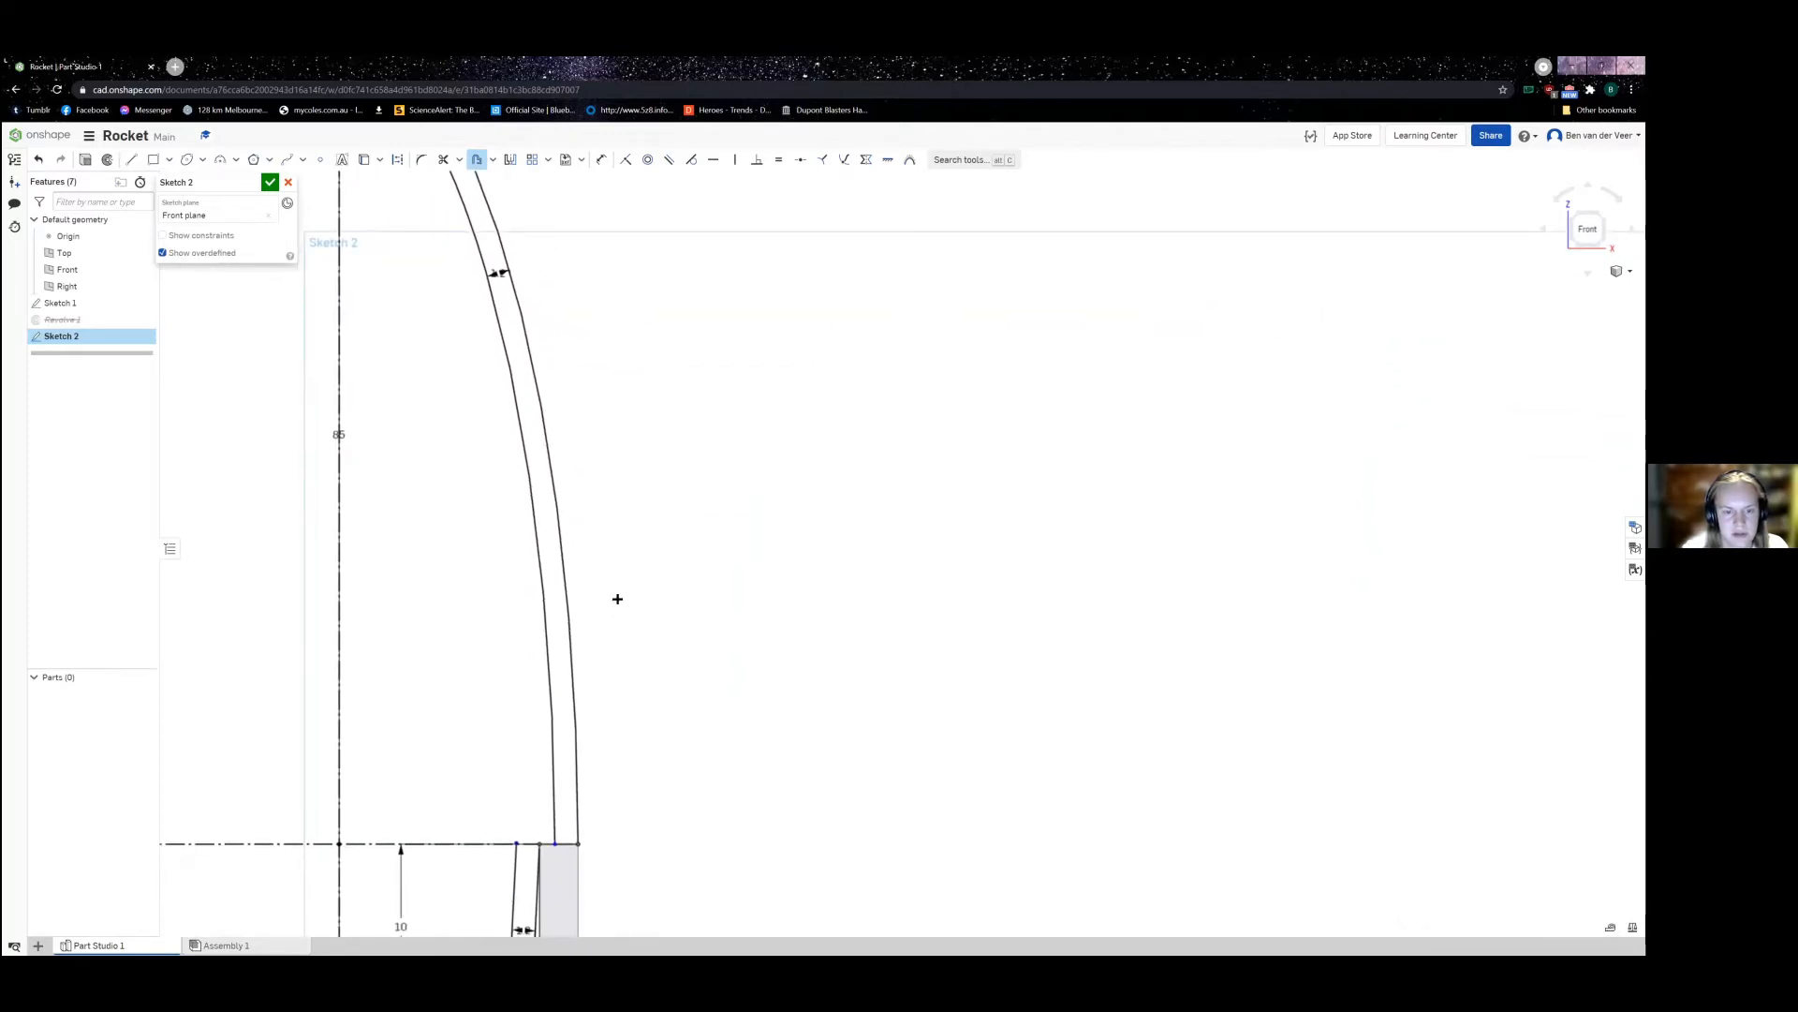
middle_click_drag(617, 601, 606, 414)
scroll(581, 550, "down", 3)
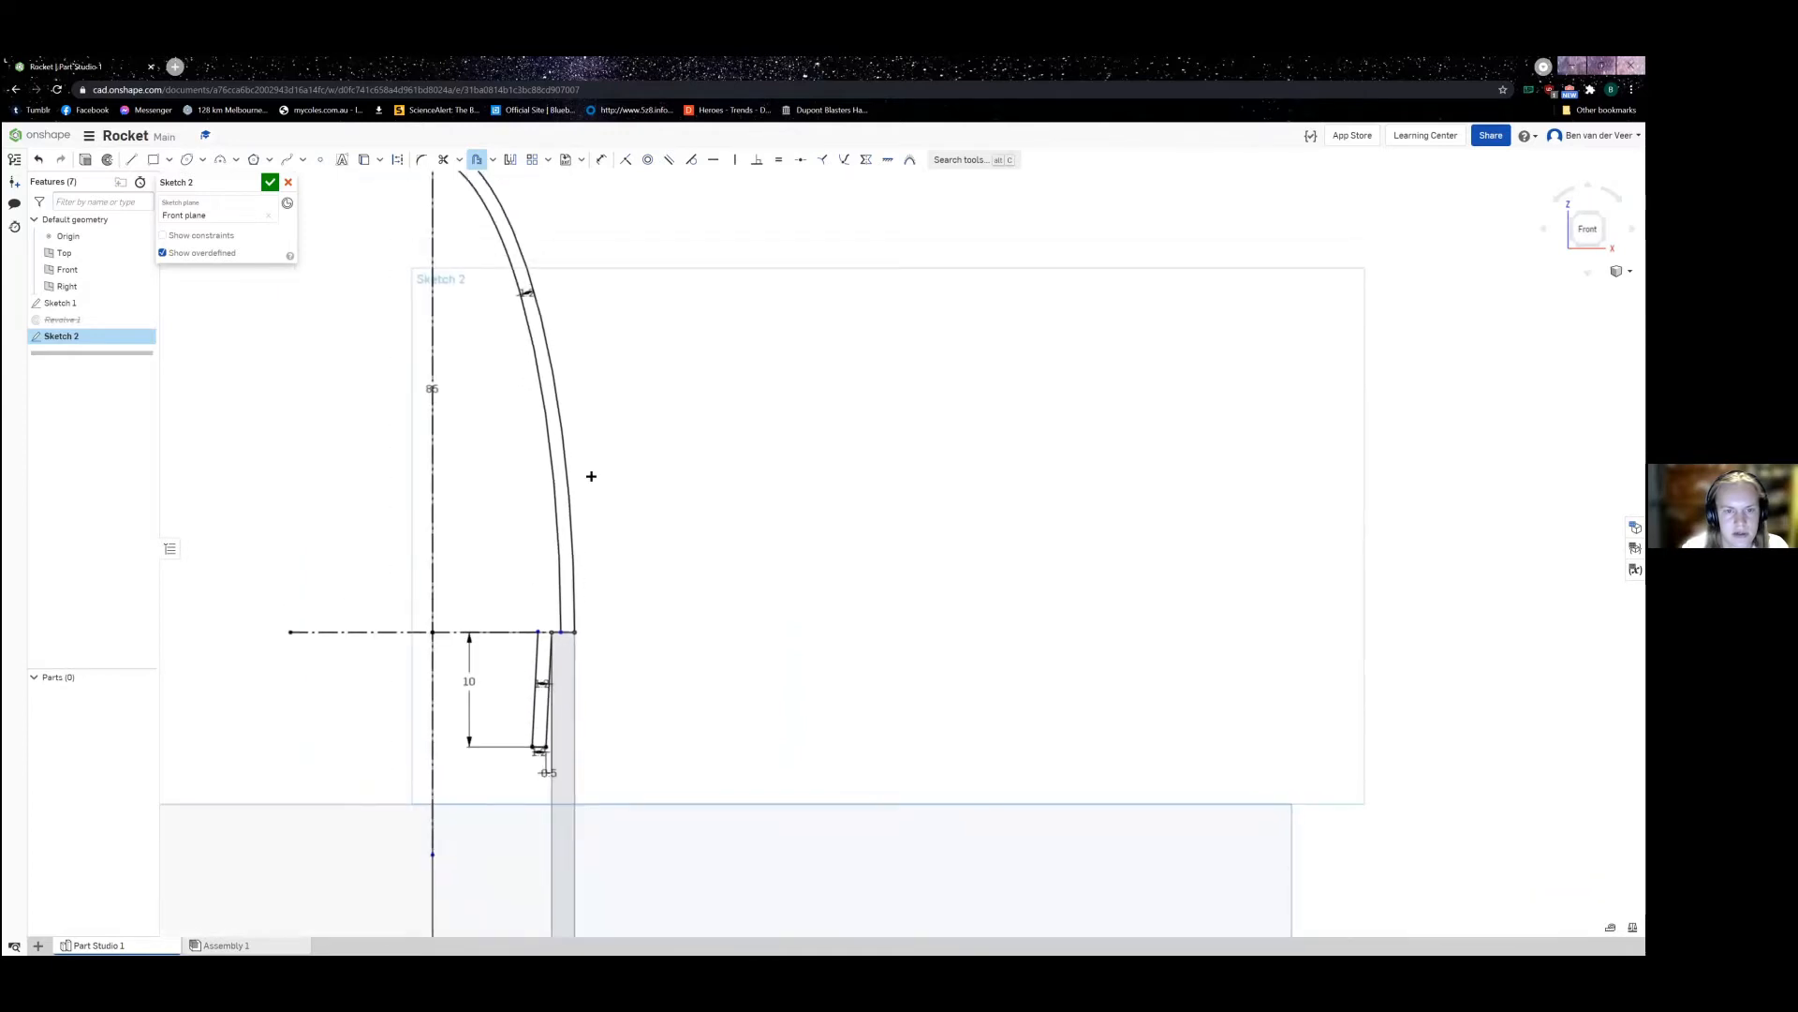
Step: Draw a slanted line from the upper end of the shoulder's inner wall to the nose cone's inner arc
middle_click_drag(591, 475, 610, 632)
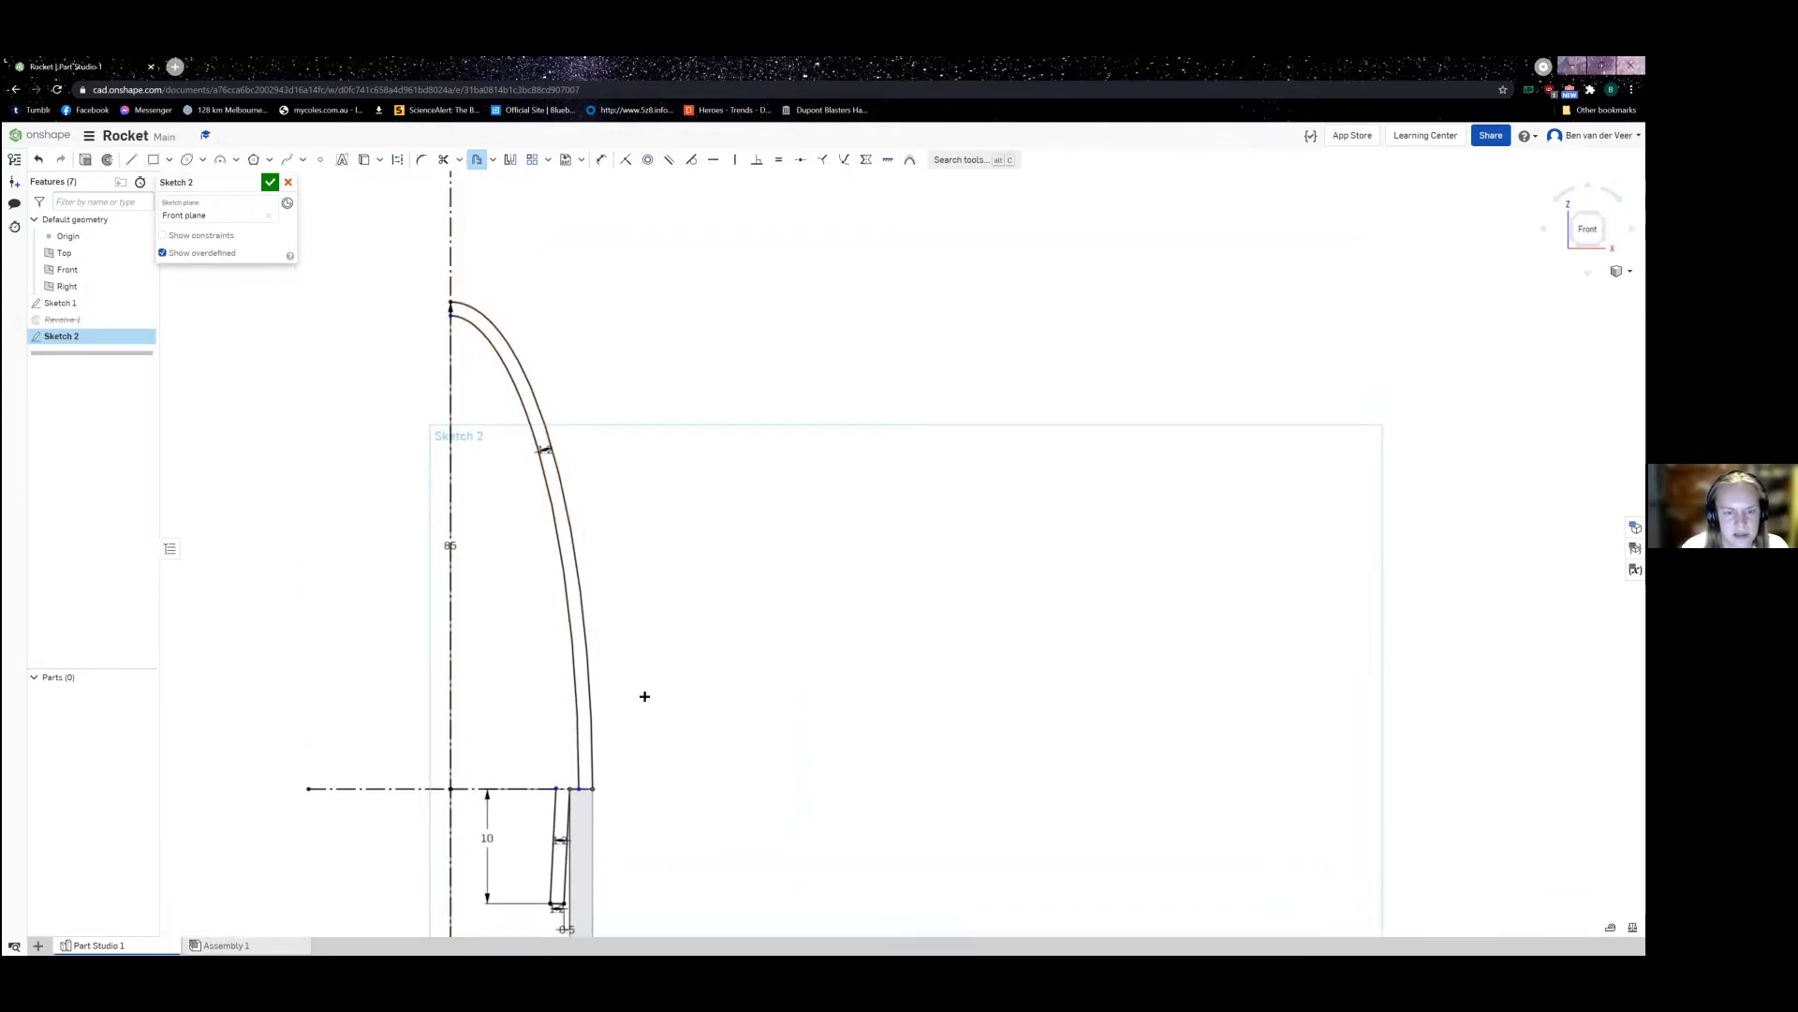
middle_click_drag(644, 696, 627, 537)
scroll(559, 627, "up", 5)
key("l")
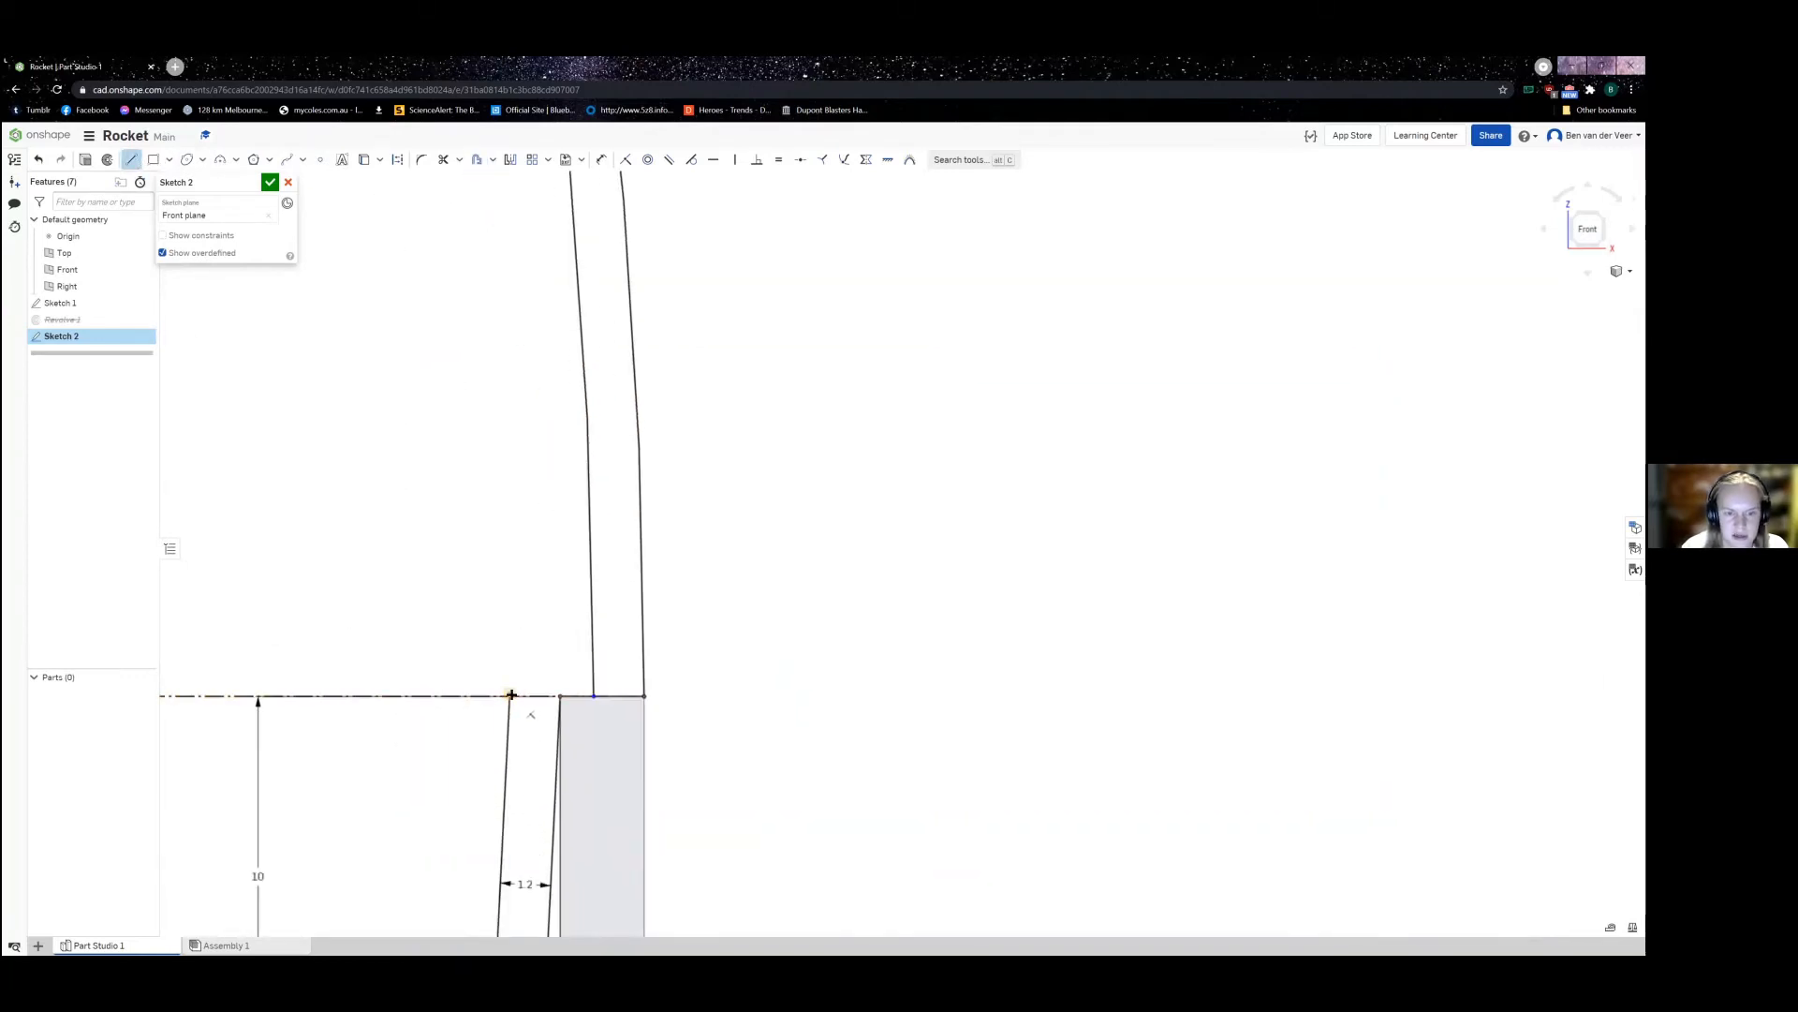
scroll(509, 695, "up", 6)
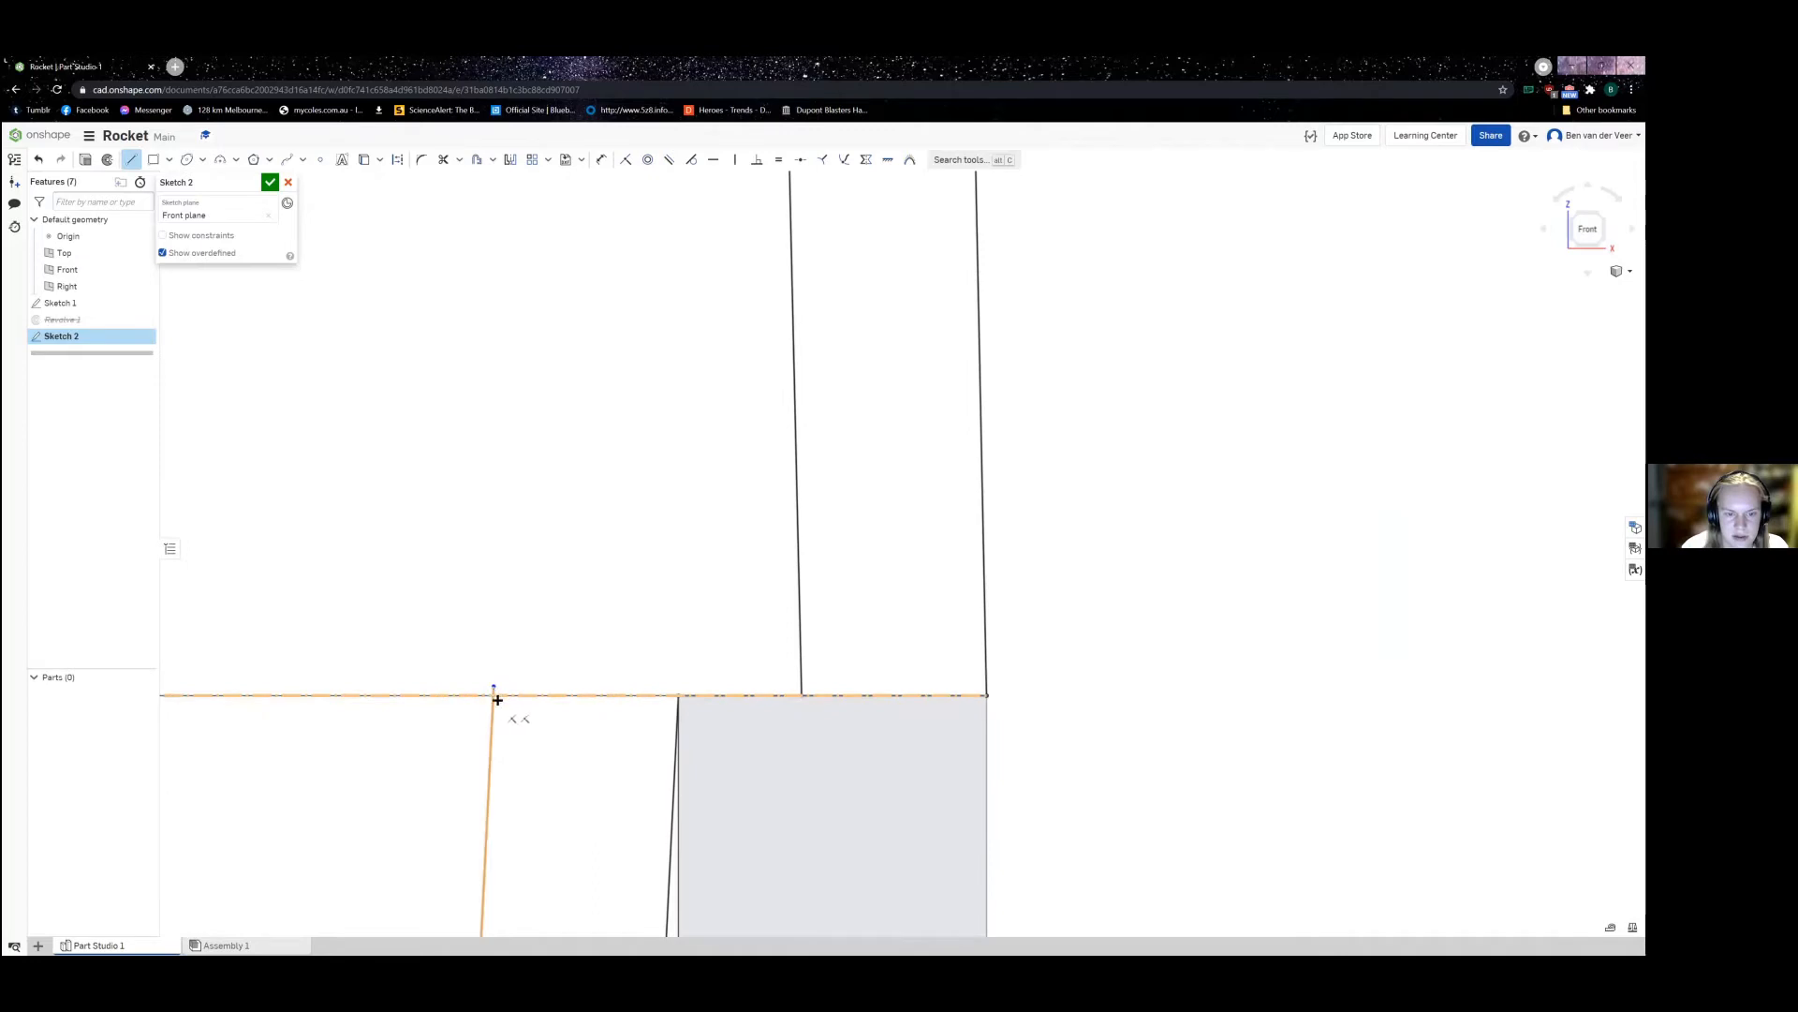
scroll(497, 694, "up", 3)
left_click(481, 648)
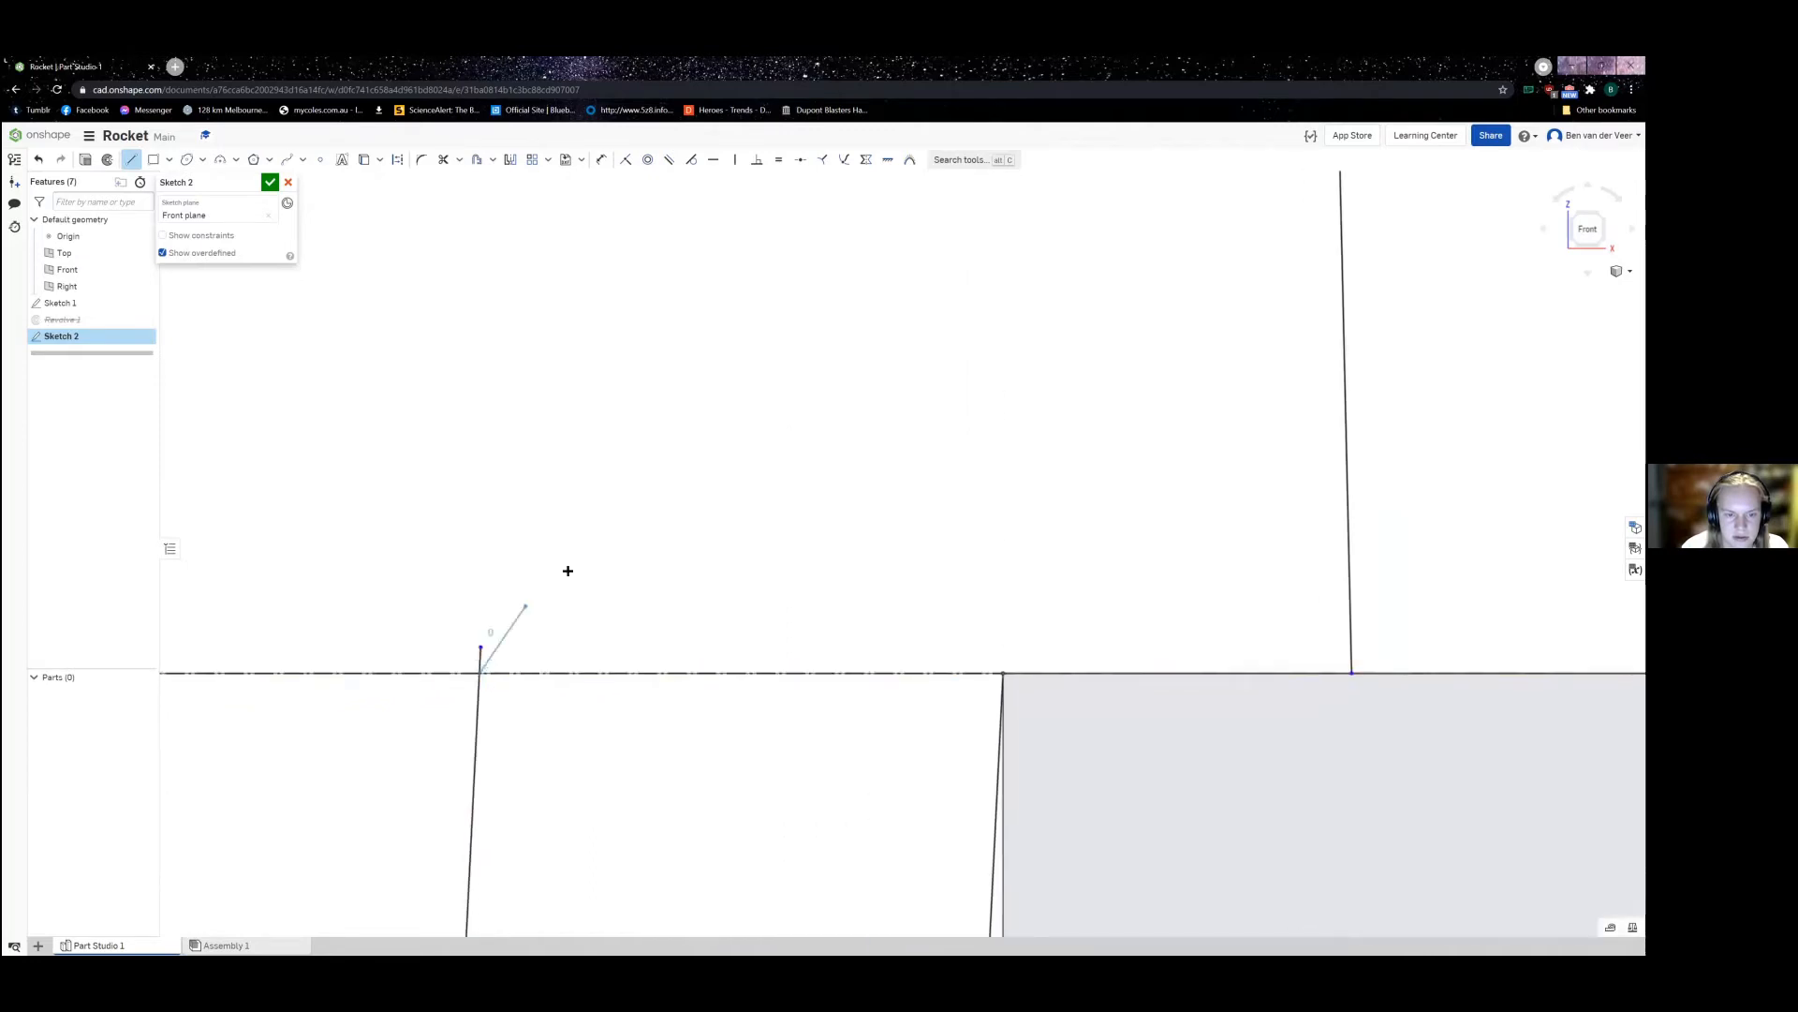
scroll(441, 614, "down", 3)
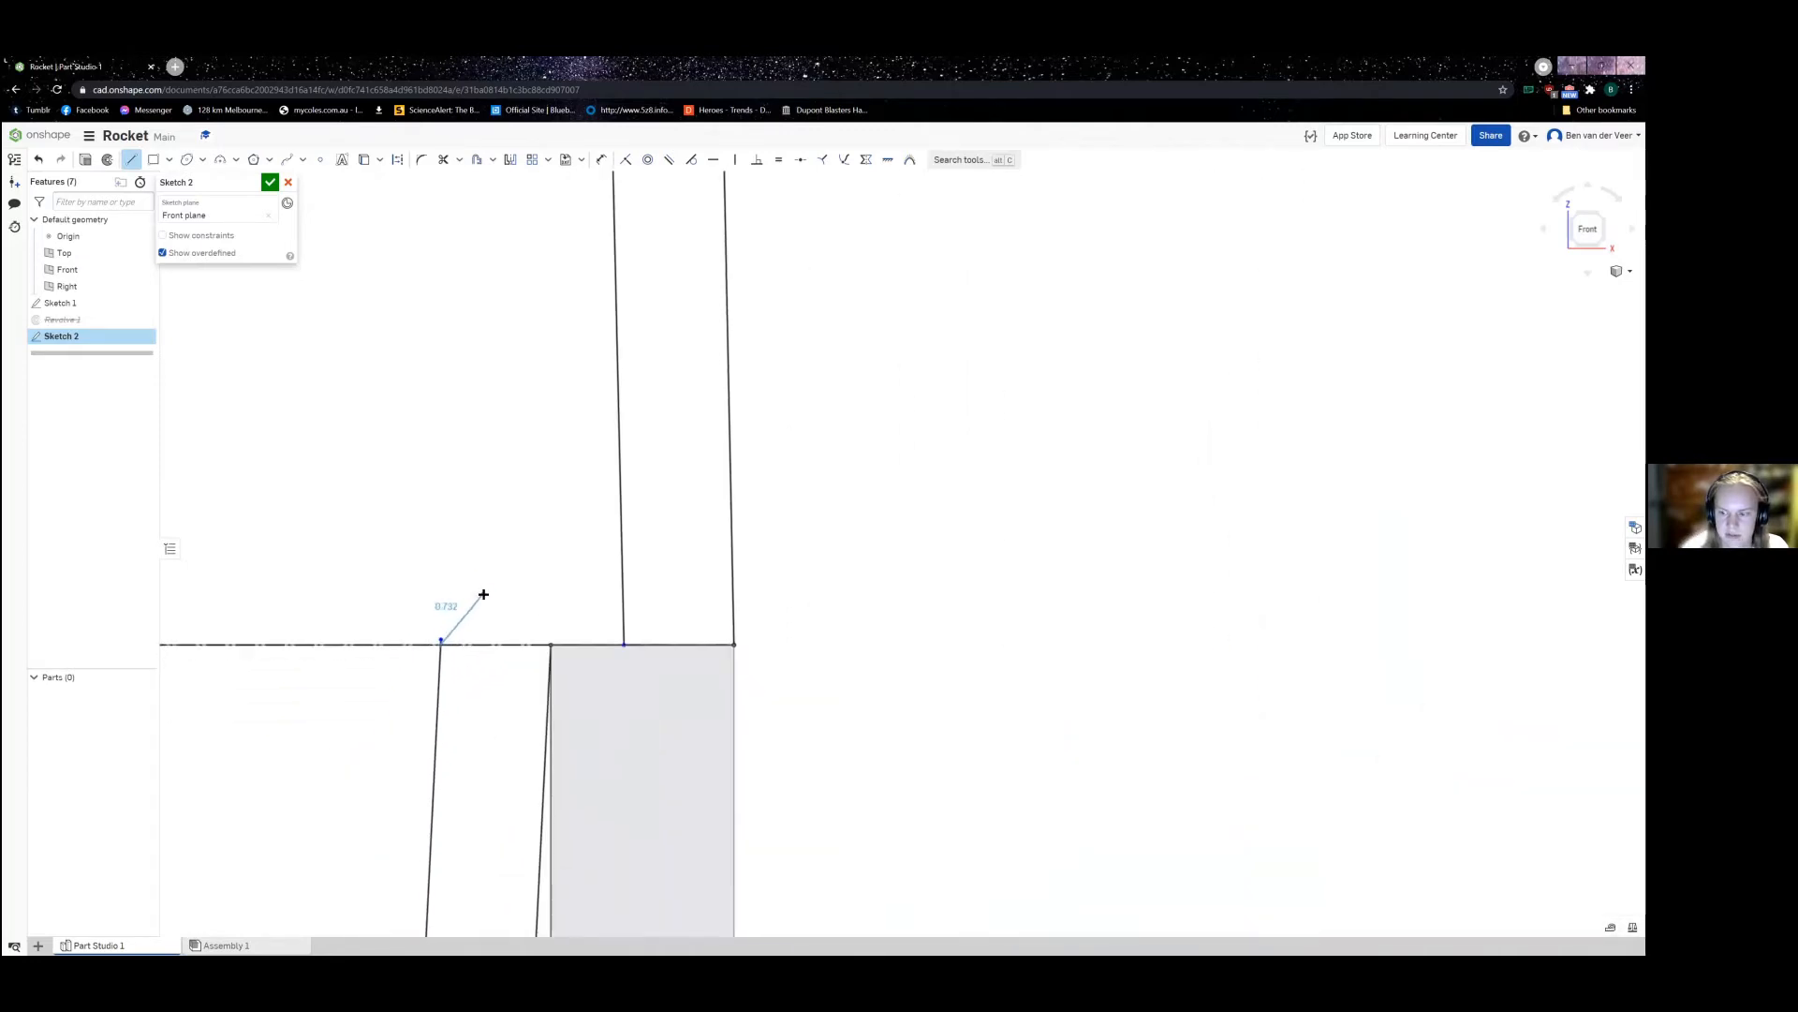
scroll(480, 595, "down", 2)
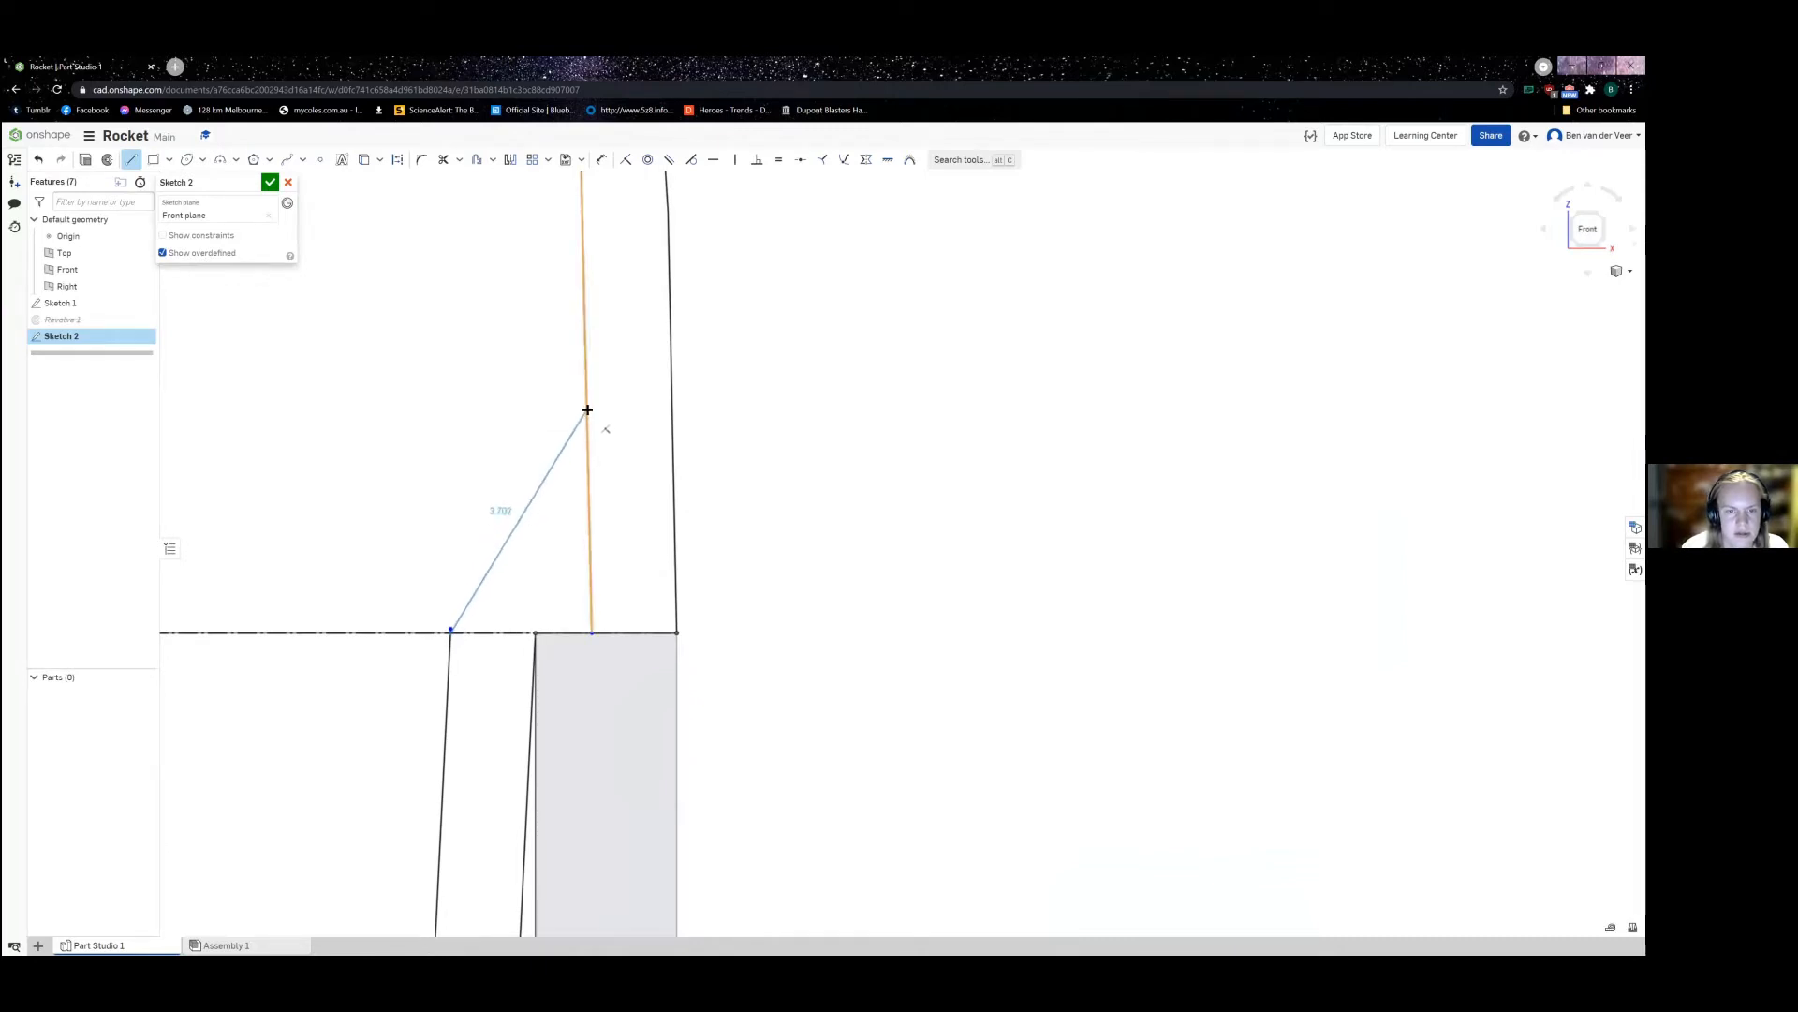
left_click(588, 482)
key("Escape")
Step: Draw a second slanted line from the upper end of the shoulder's outer wall to the nose cone's outer arc
key("l")
left_click(535, 633)
left_click(676, 495)
scroll(629, 459, "up", 4)
middle_click_drag(632, 465, 494, 490)
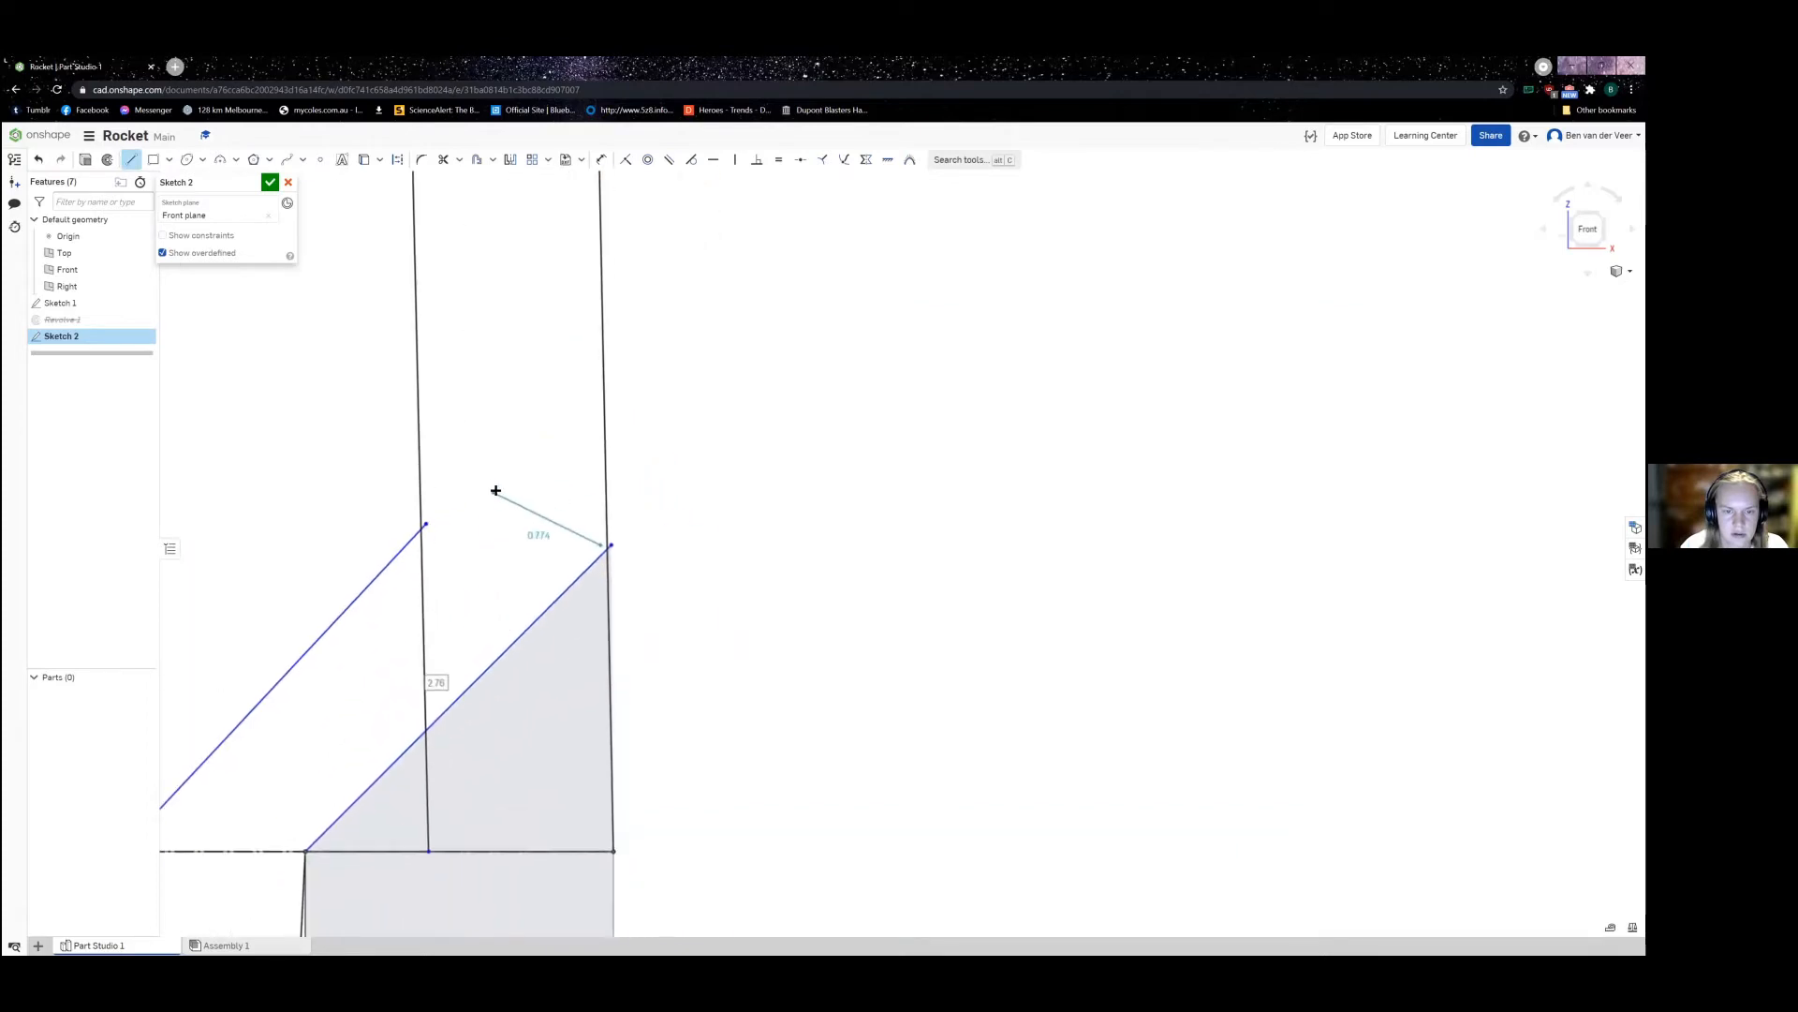
key("Escape")
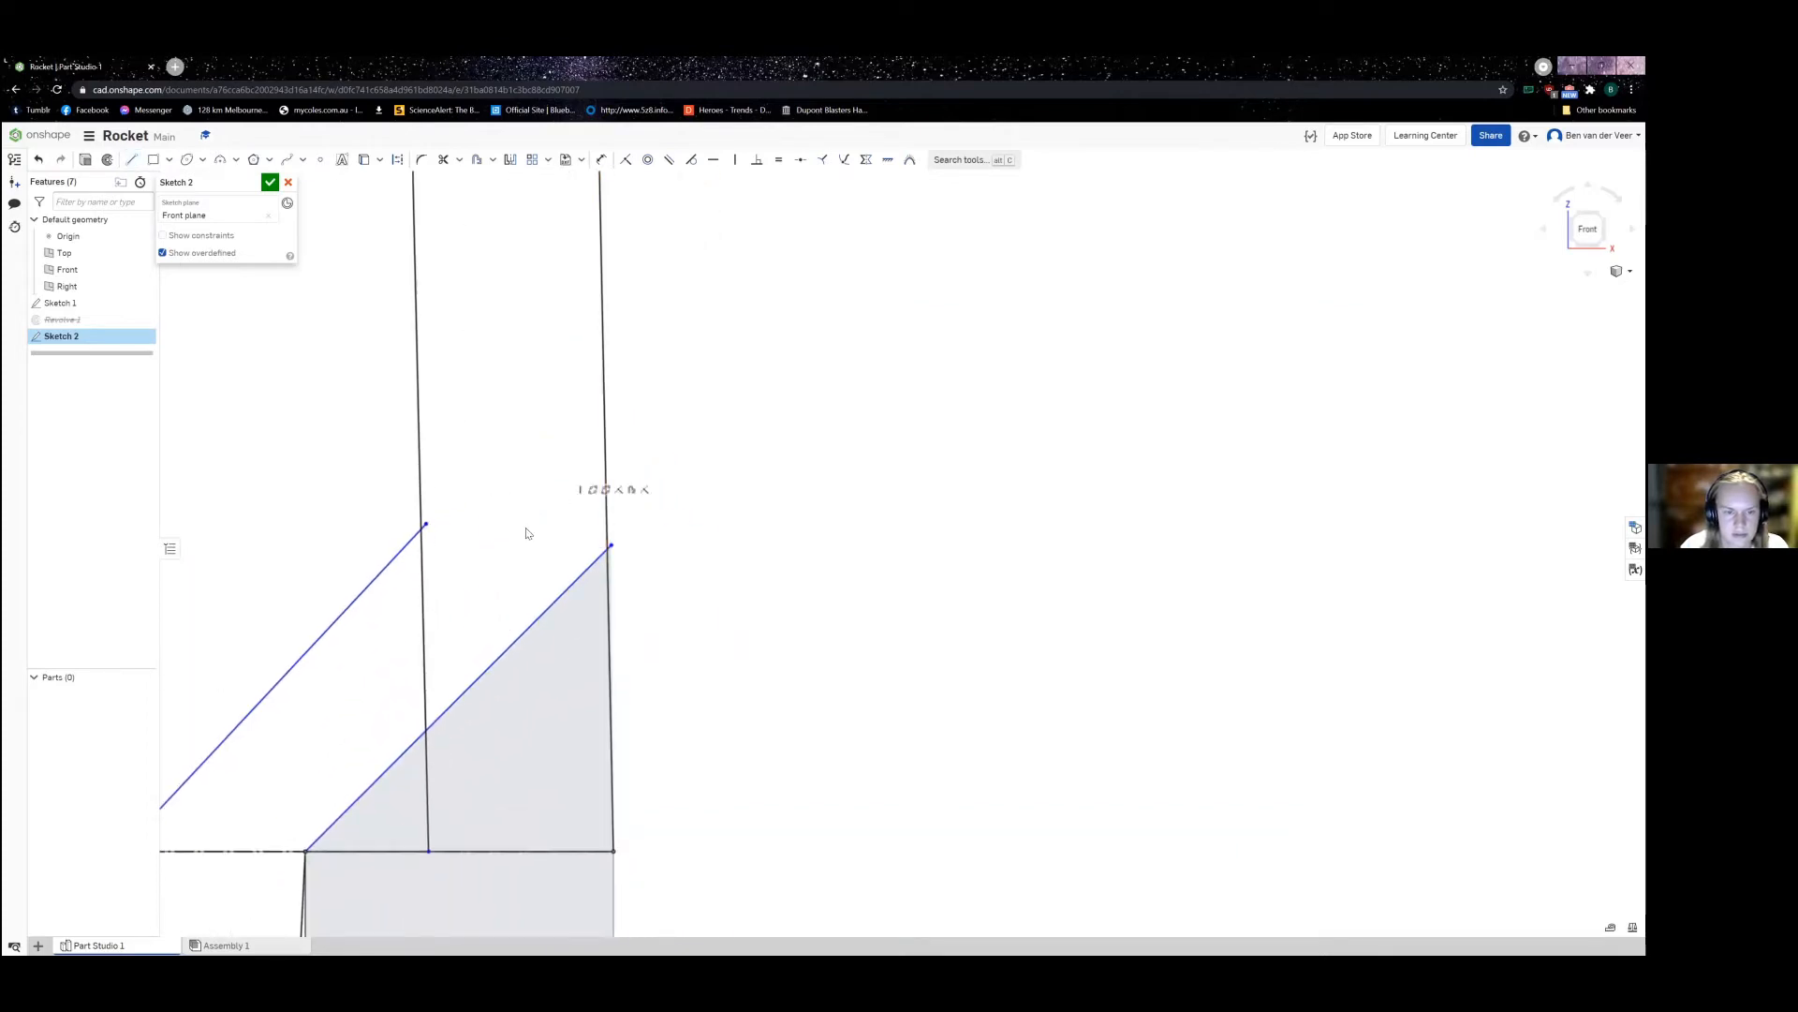
Step: Trim the nose cone's outer and inner arcs below their junctions with the two slanted connecting lines
key("m")
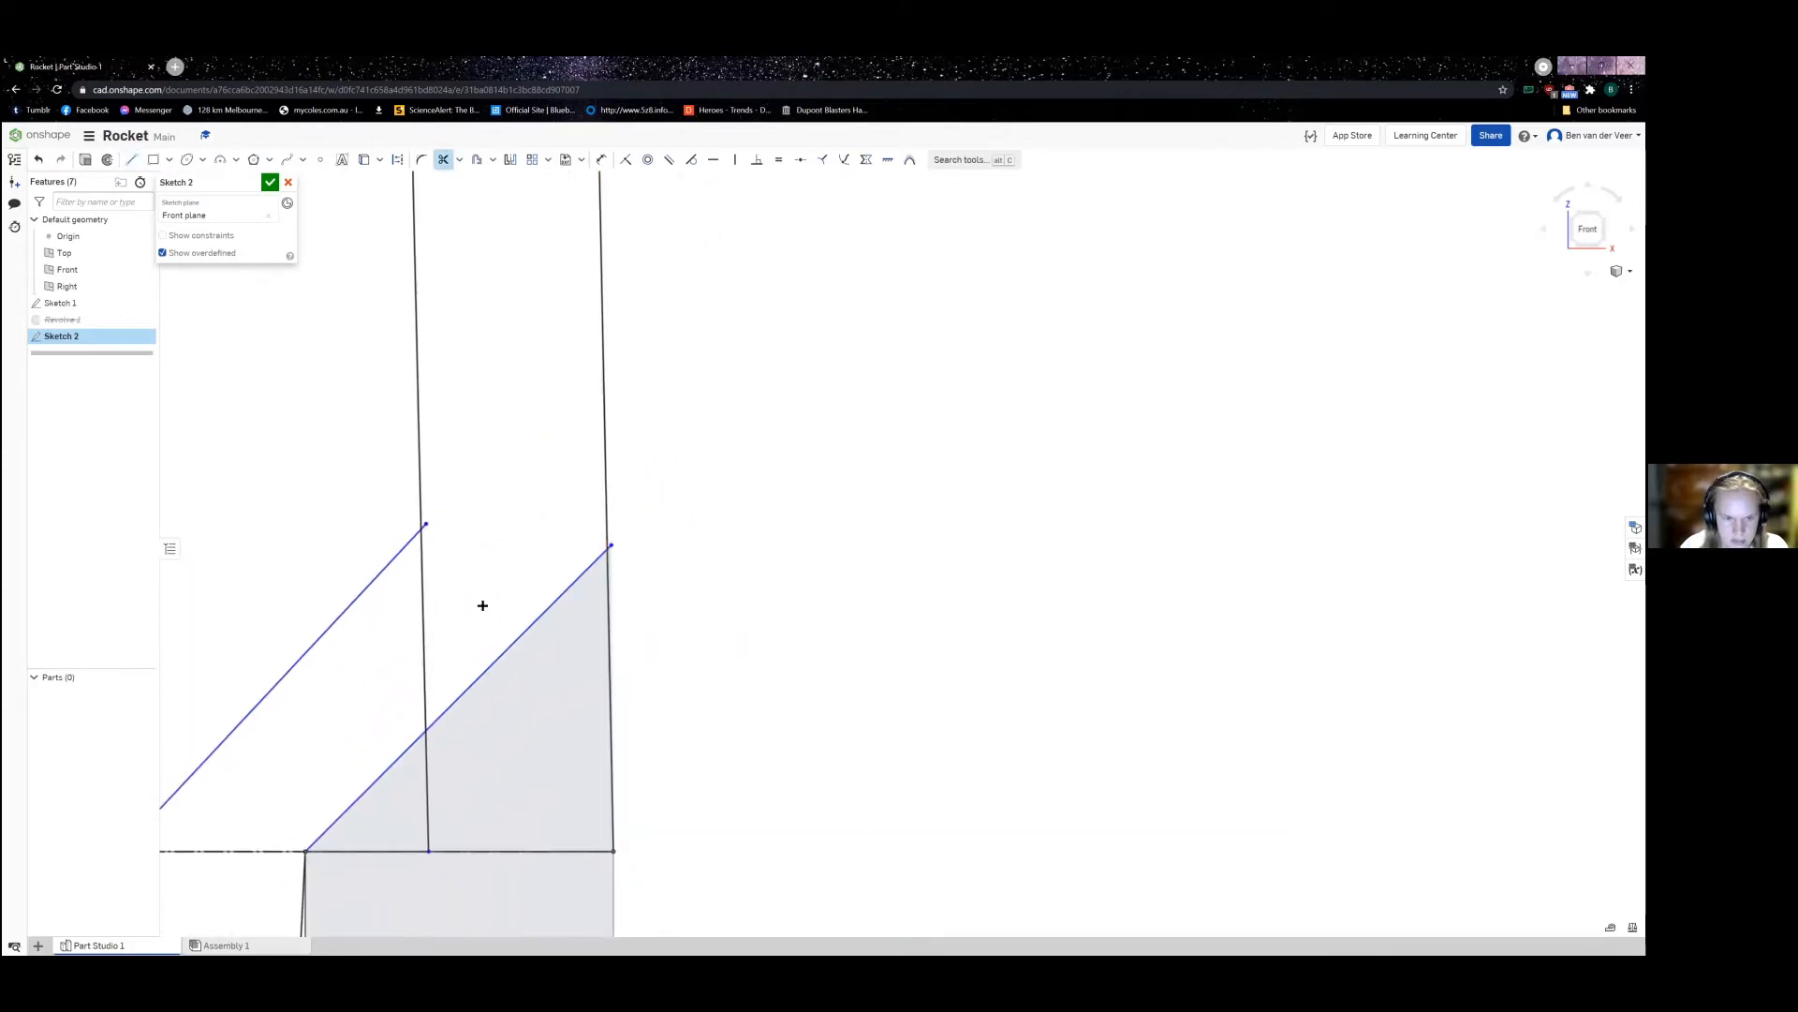
left_click(619, 645)
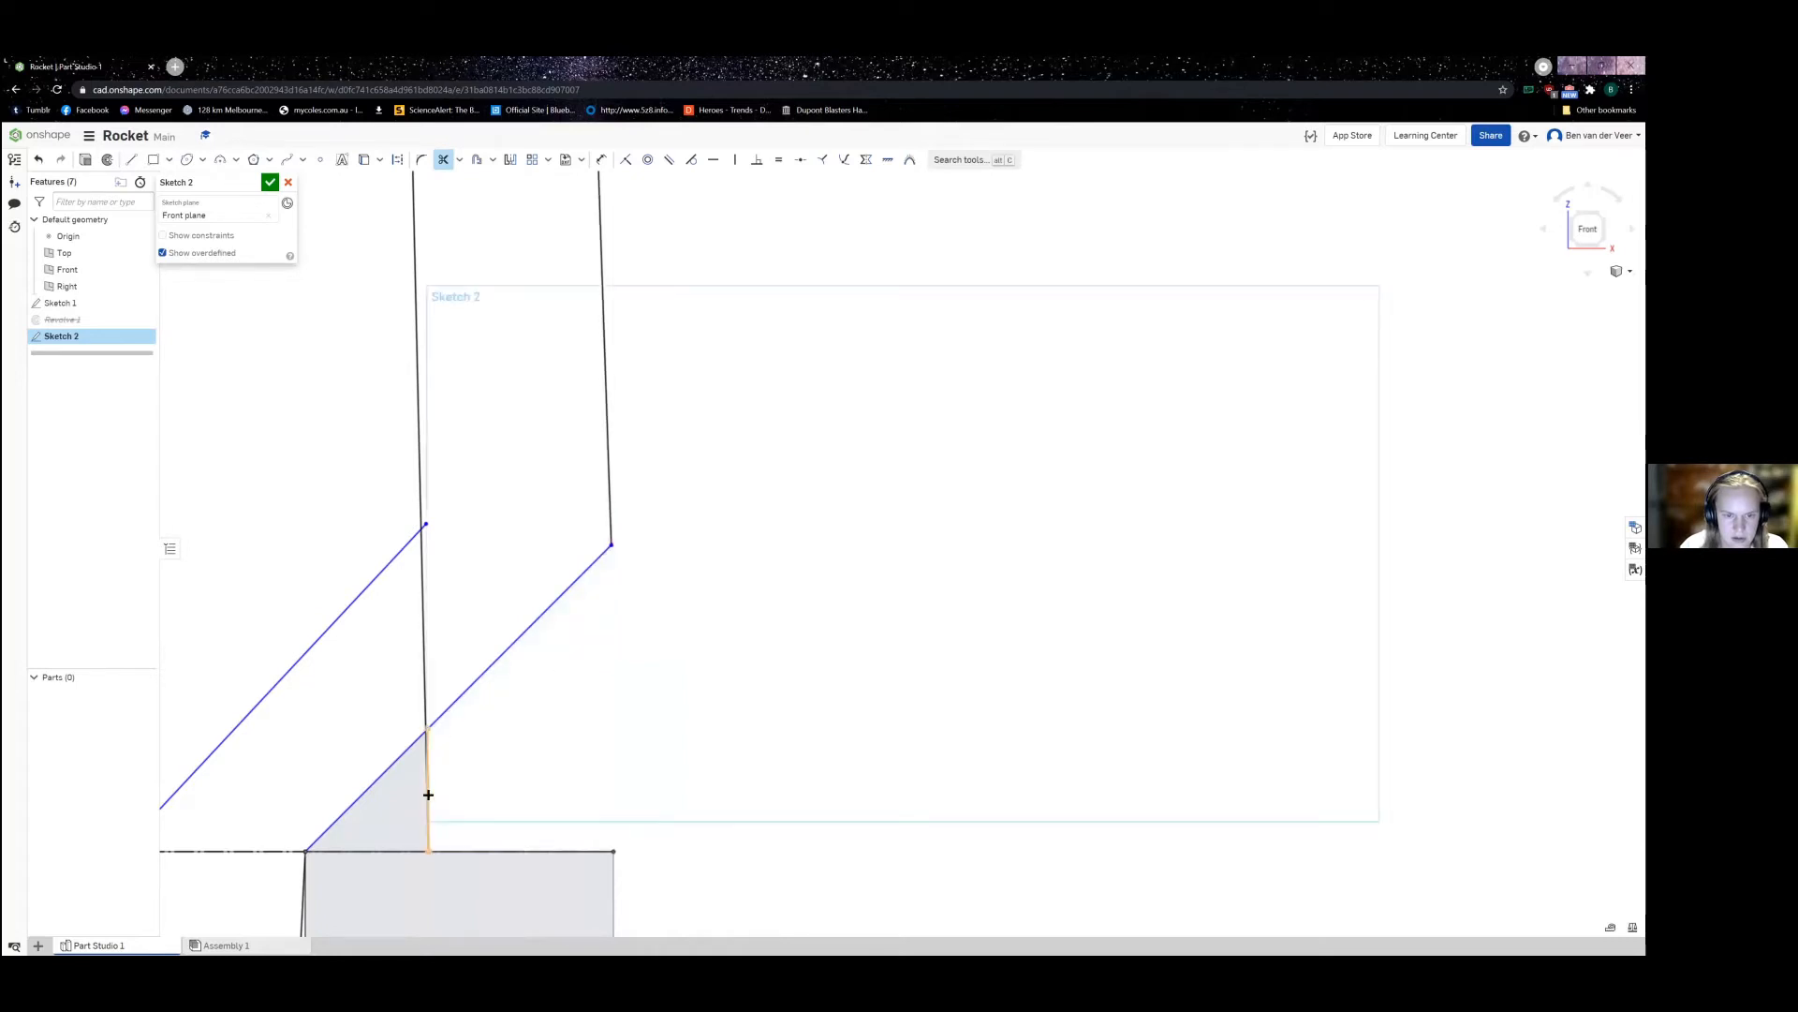
left_click(427, 792)
left_click(425, 642)
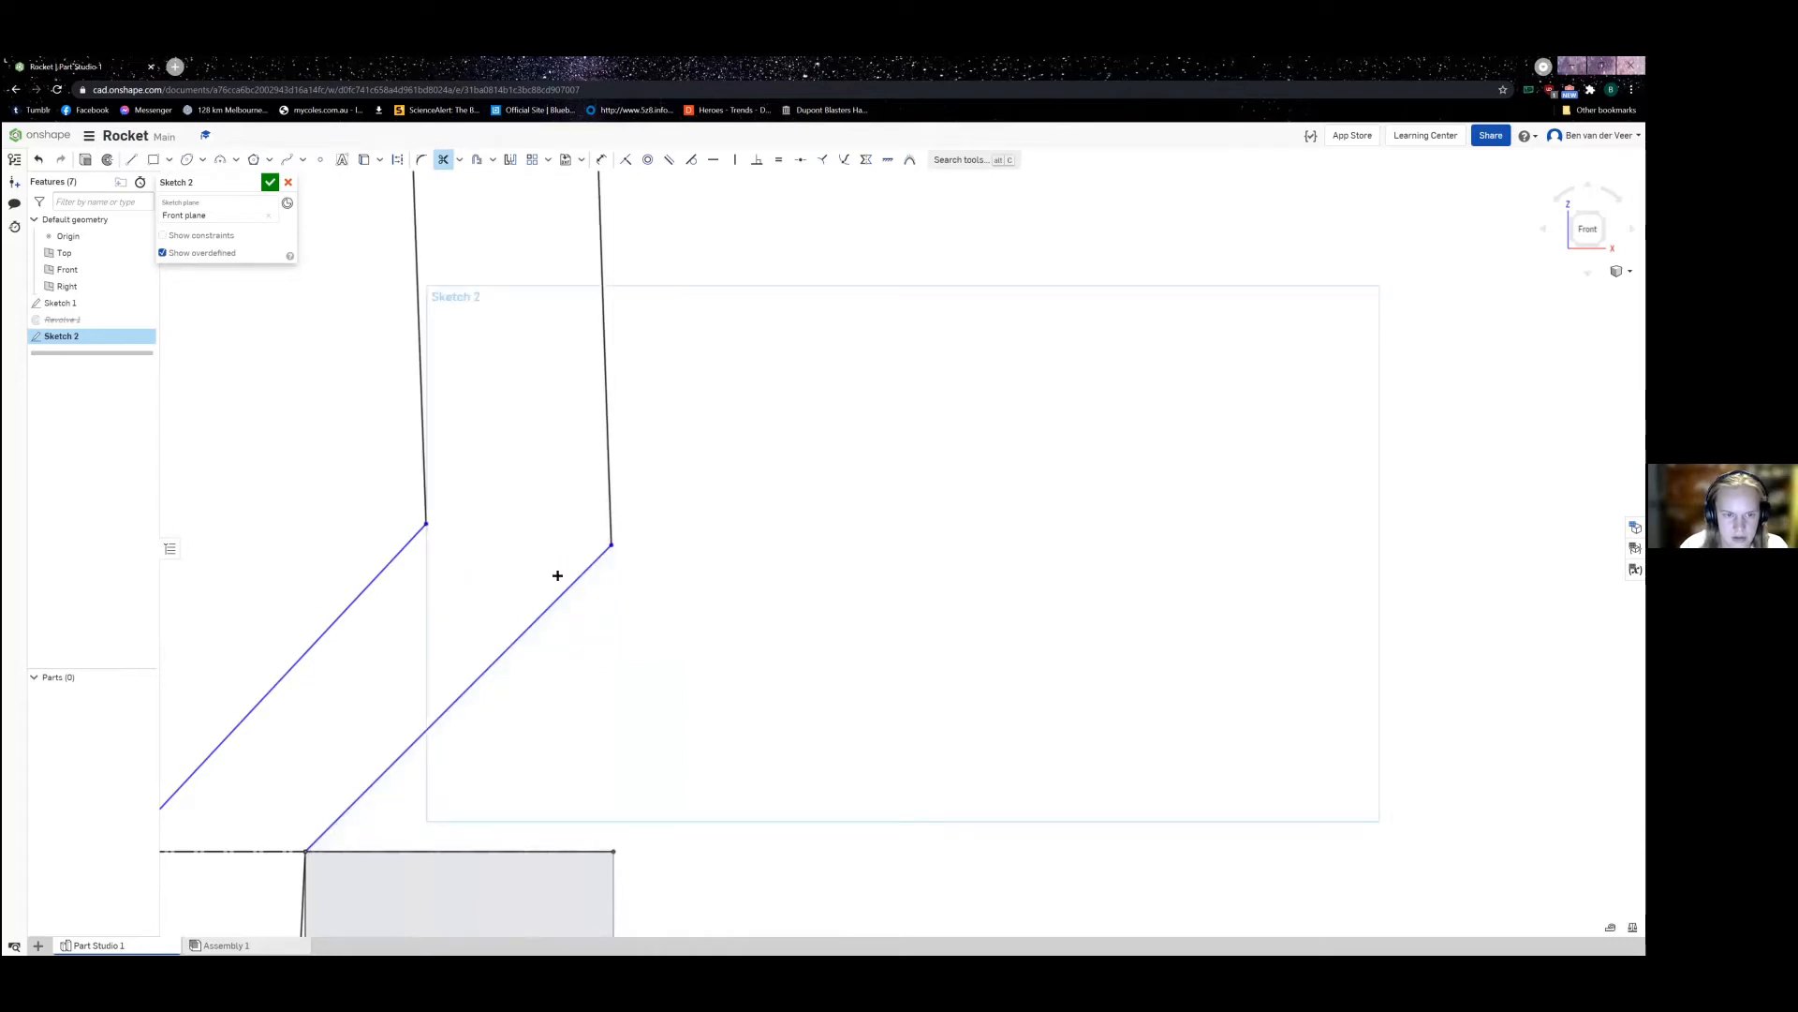
Step: Trim the short stub of the shoulder's inner wall that protrudes above the horizontal construction line
scroll(497, 622, "down", 5)
scroll(562, 594, "up", 2)
key("u")
scroll(390, 634, "up", 5)
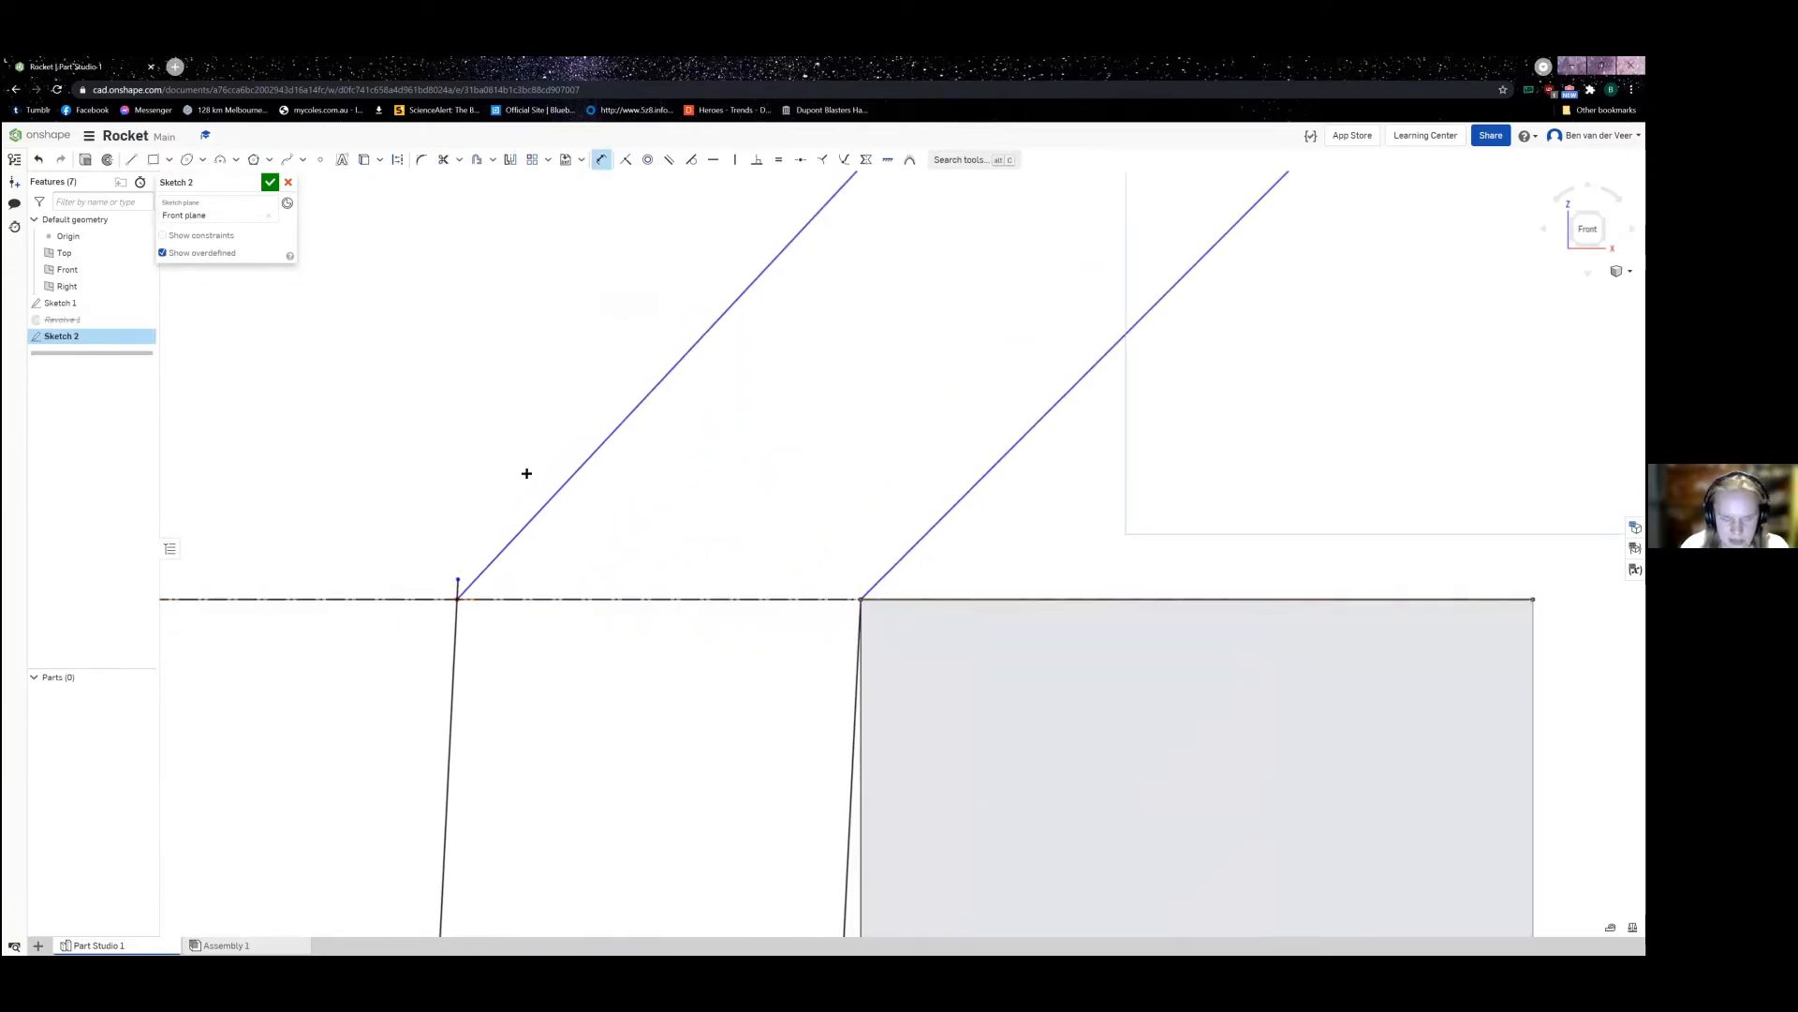
key("m")
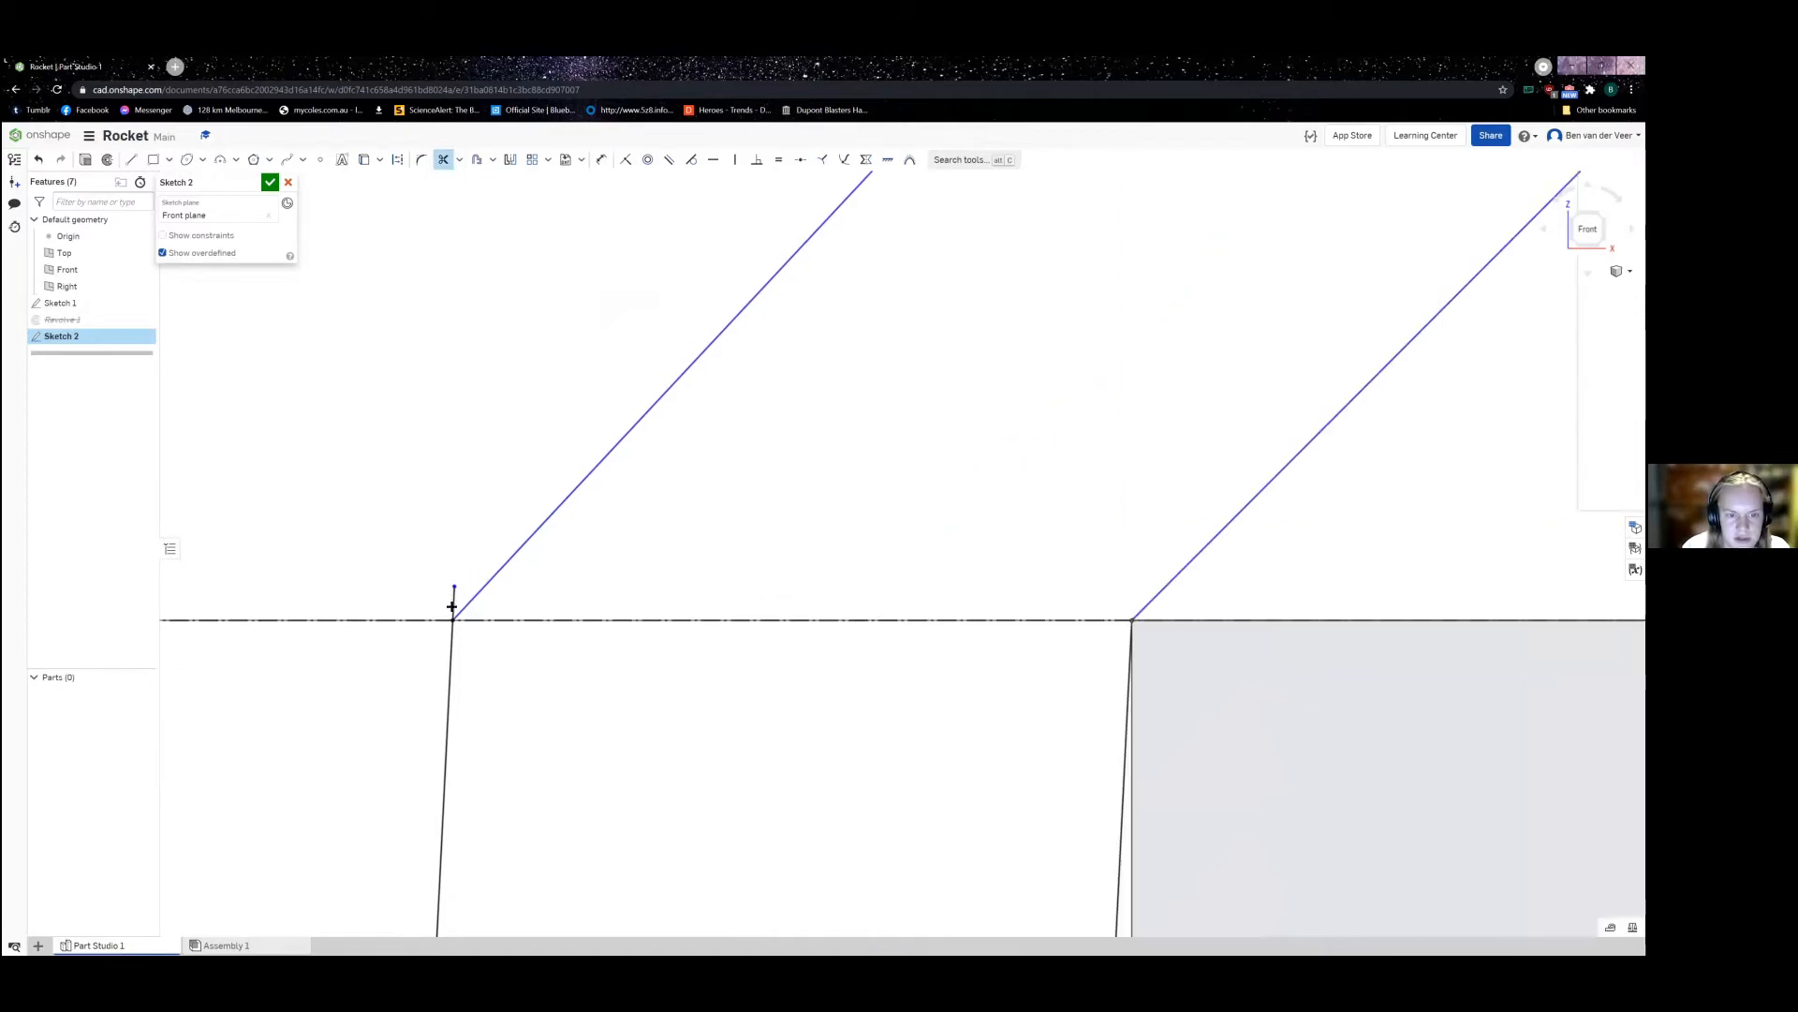
scroll(458, 548, "down", 5)
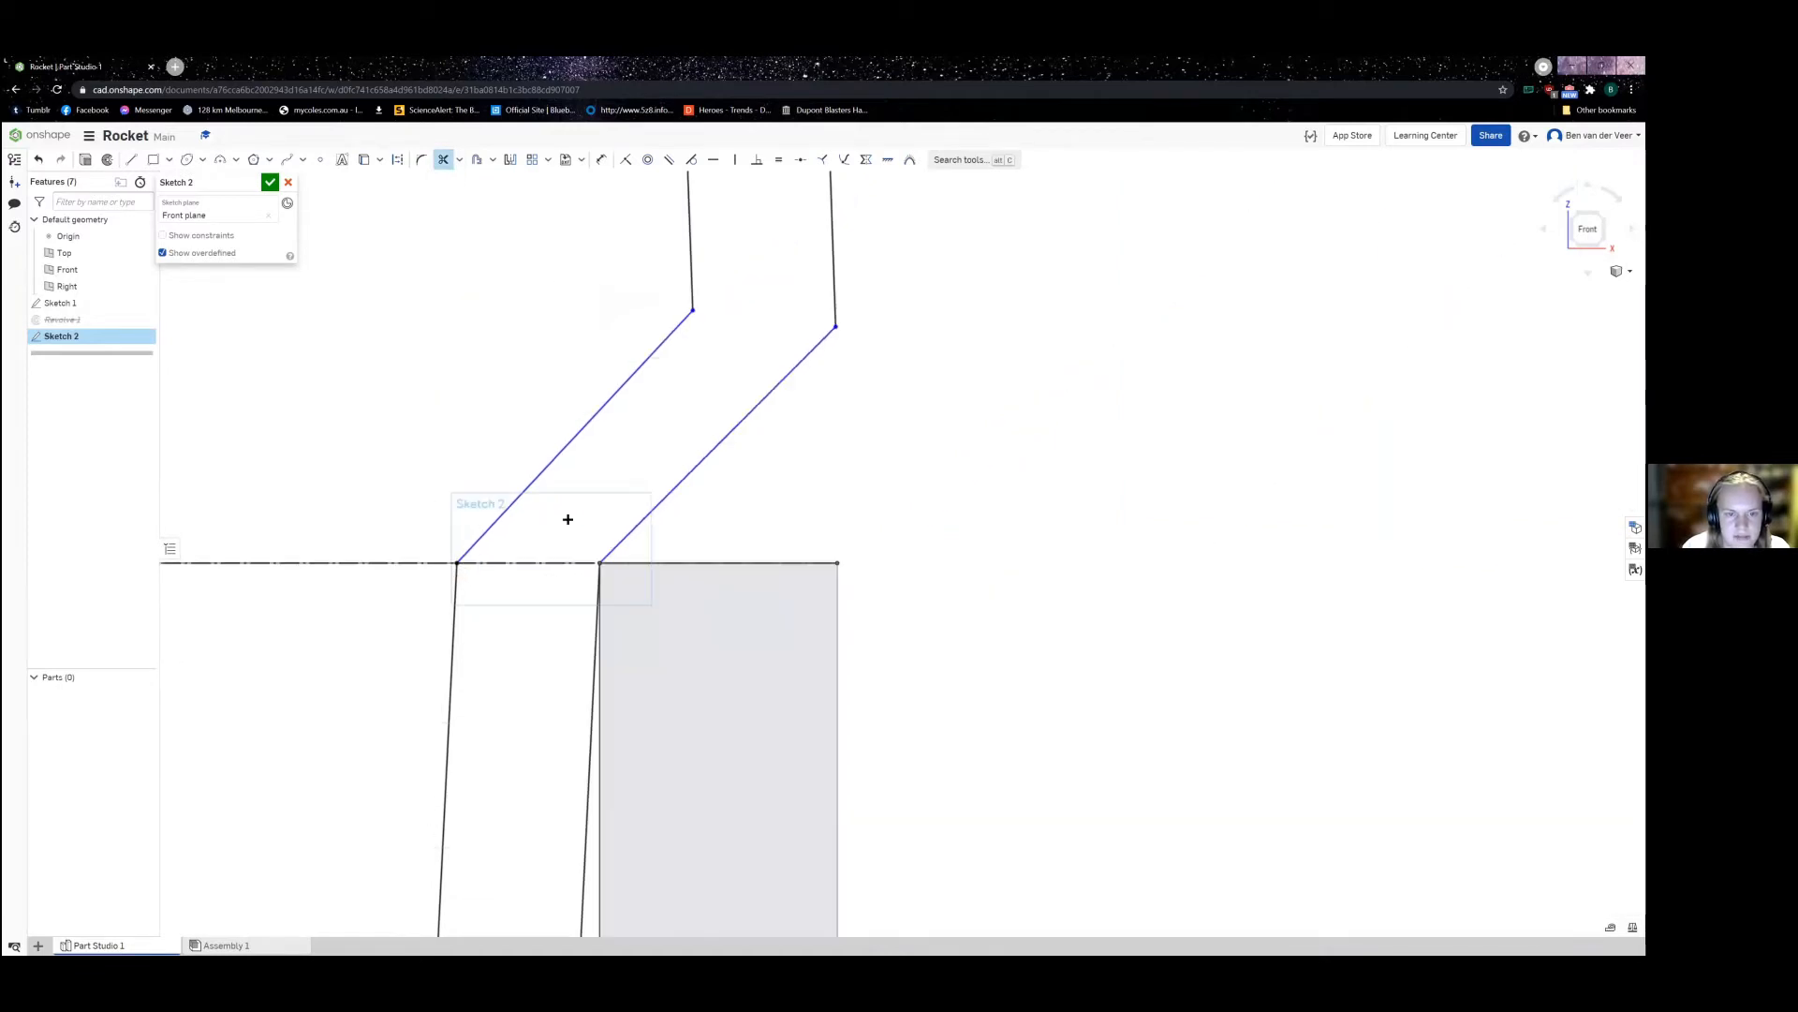
Step: Try to apply a coincident constraint at the upper ends of the shoulder's inner and outer walls
middle_click_drag(607, 486, 398, 594)
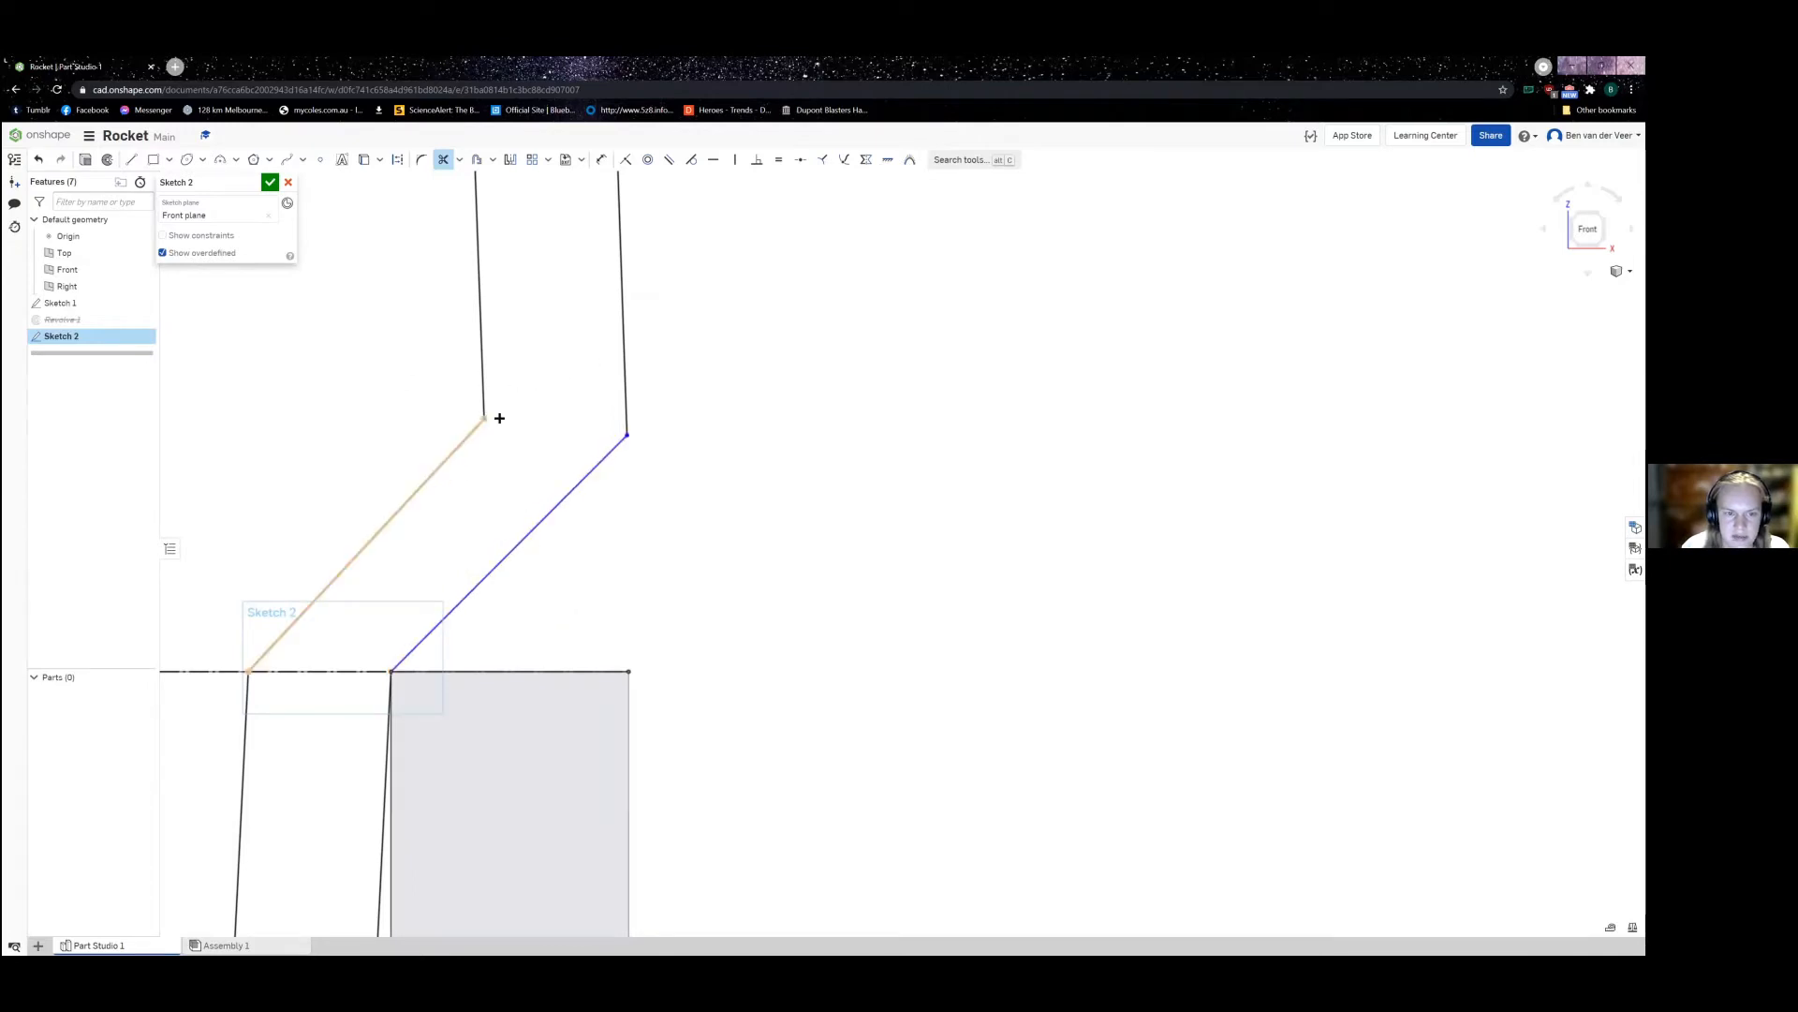
mouse_move(390, 656)
middle_mouse_down()
mouse_move(462, 418)
mouse_move(459, 570)
middle_mouse_up()
scroll(462, 418, "down", 5)
scroll(421, 401, "up", 4)
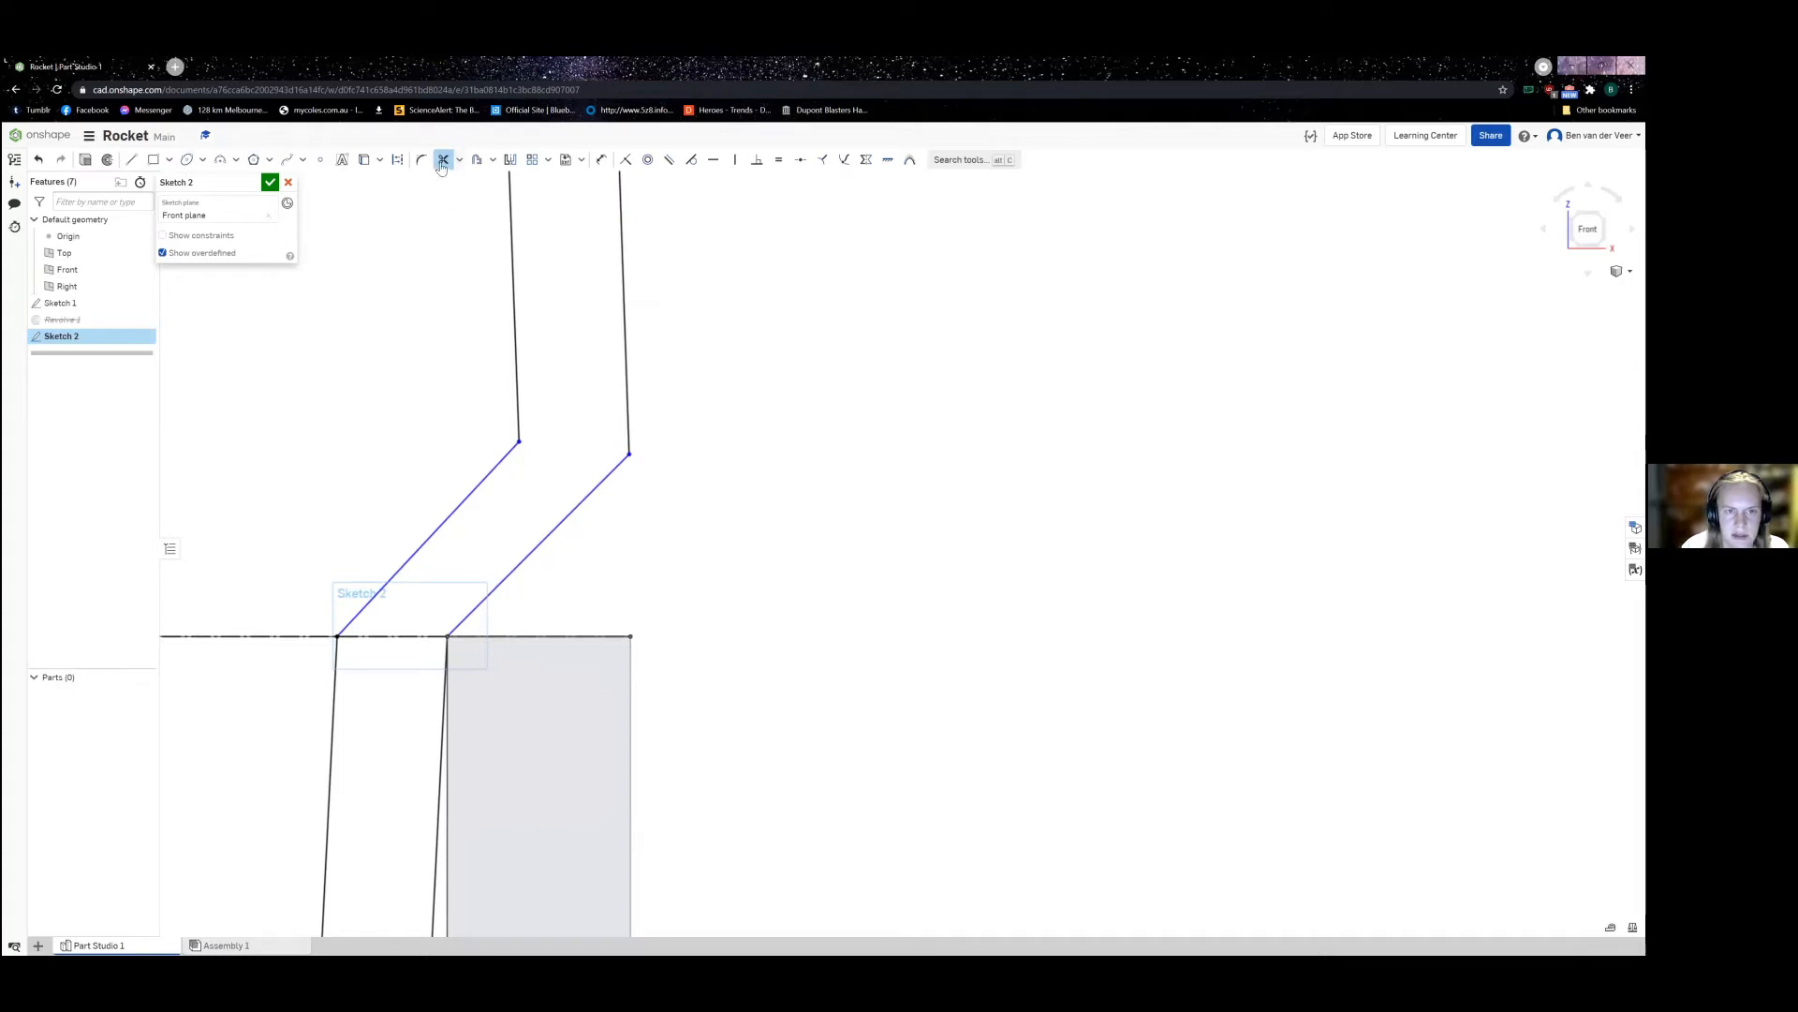
left_click(626, 159)
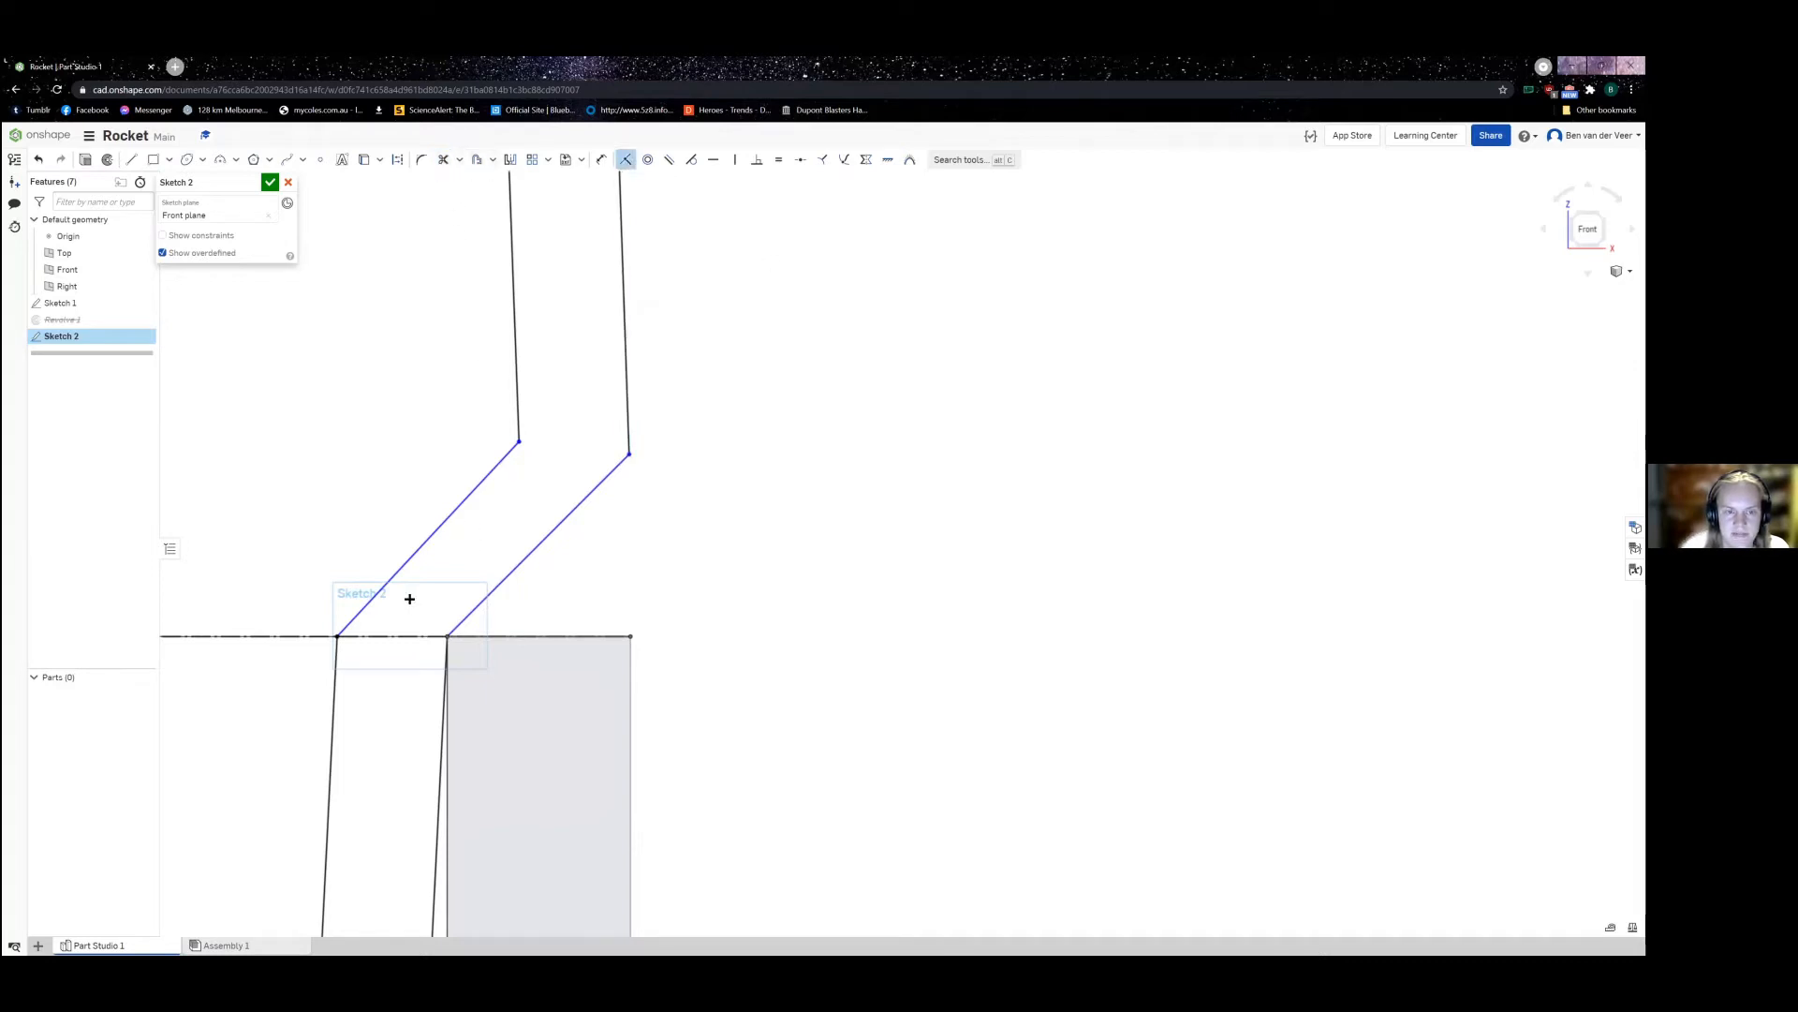
left_click(336, 638)
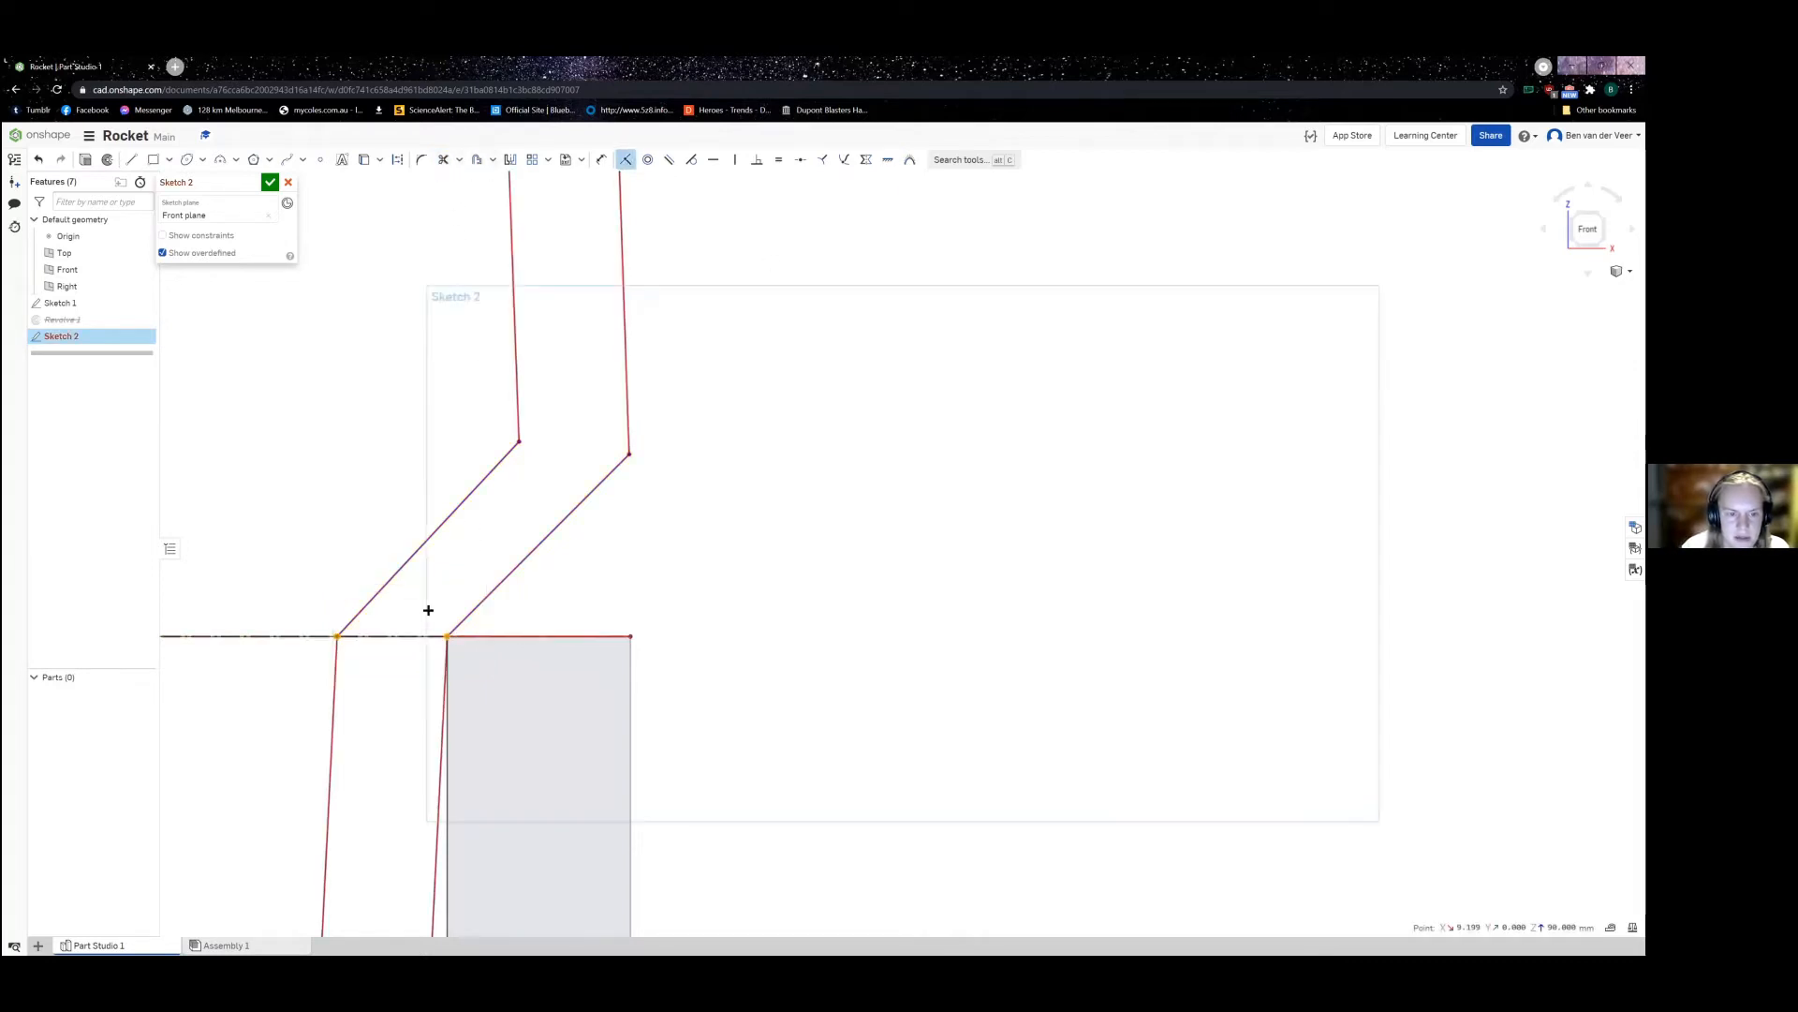
scroll(384, 470, "down", 3)
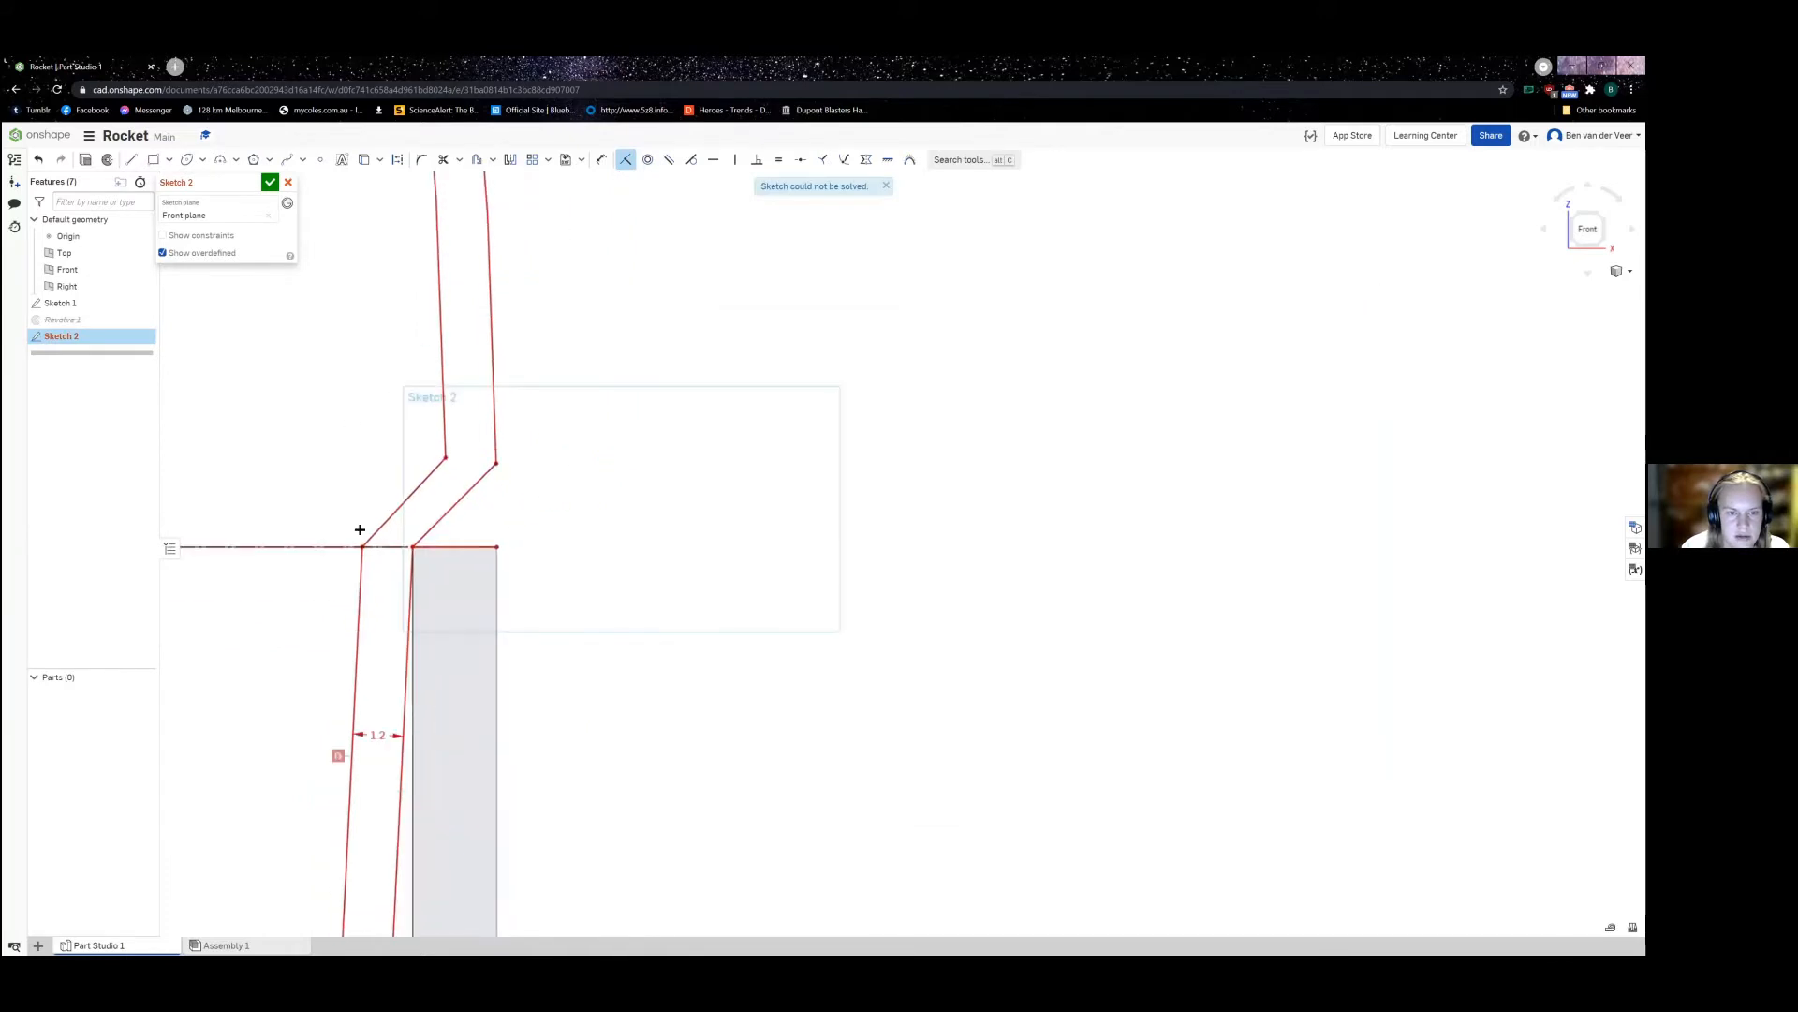
key("Escape")
Step: Dimension the distance between the upper ends of the shoulder's inner and outer walls as 1.2 mm
left_click(601, 159)
scroll(404, 514, "up", 5)
left_click(293, 583)
left_click(438, 584)
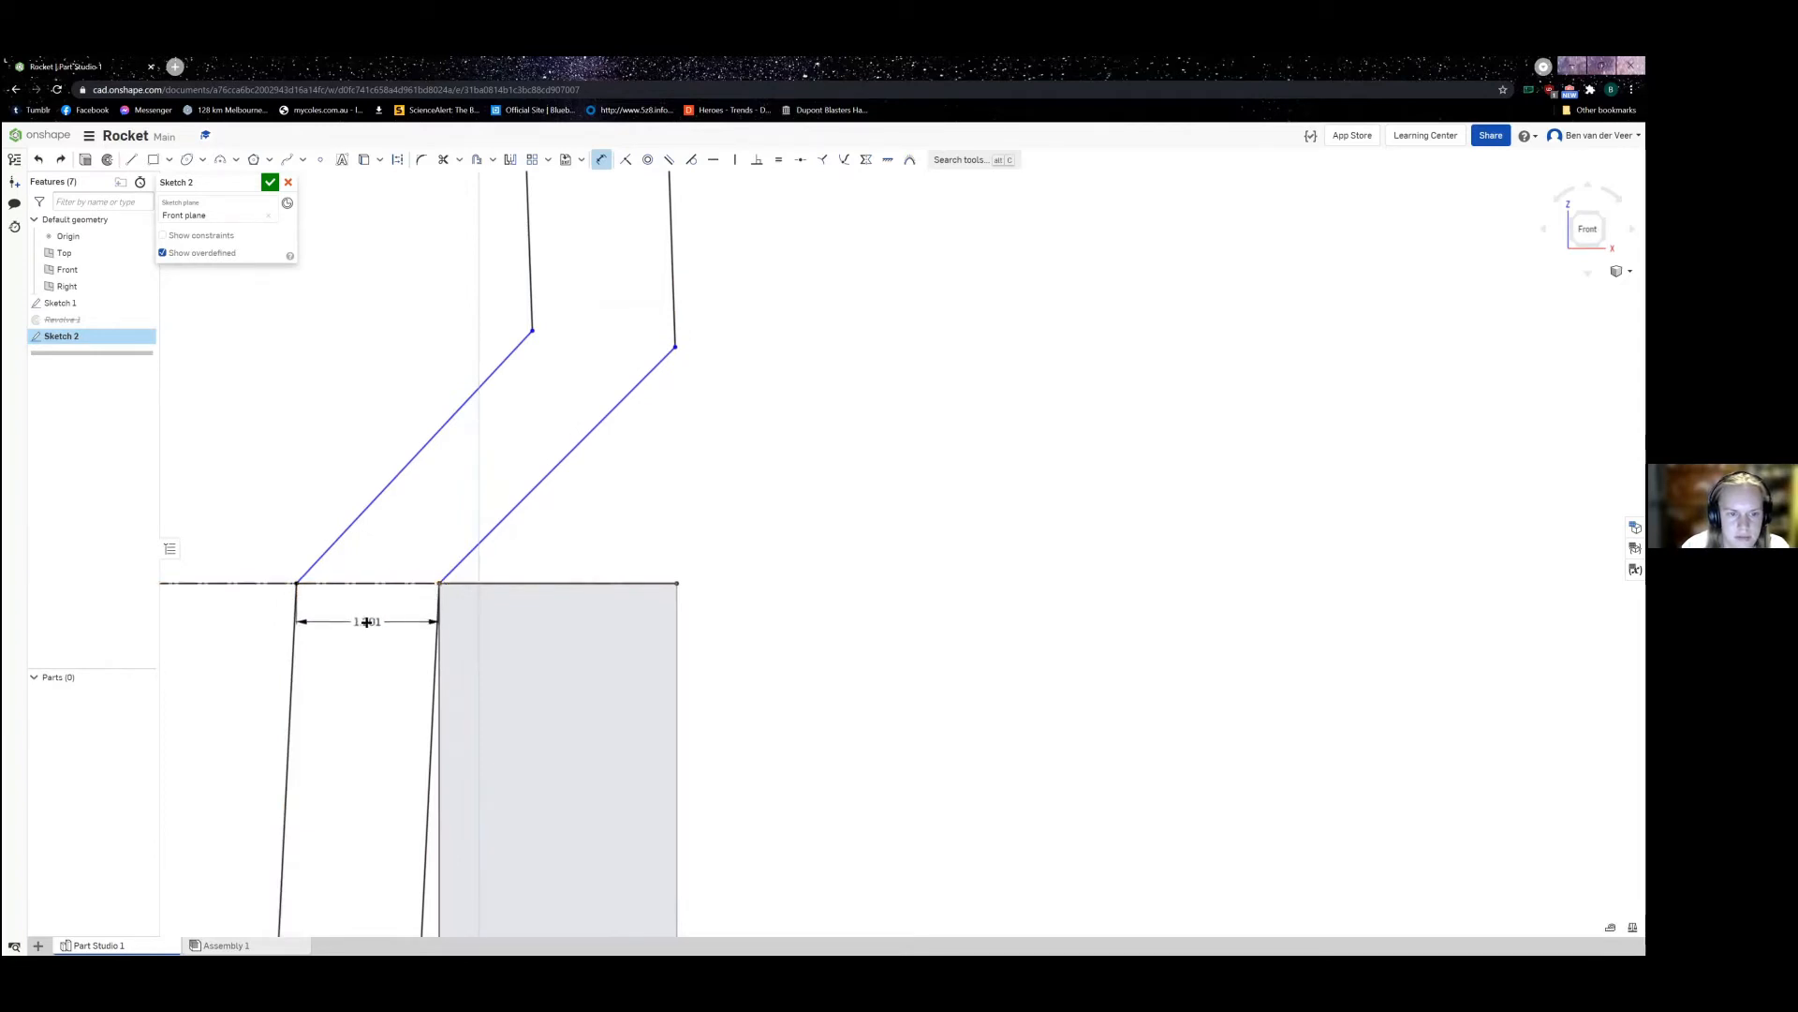
left_click(382, 568)
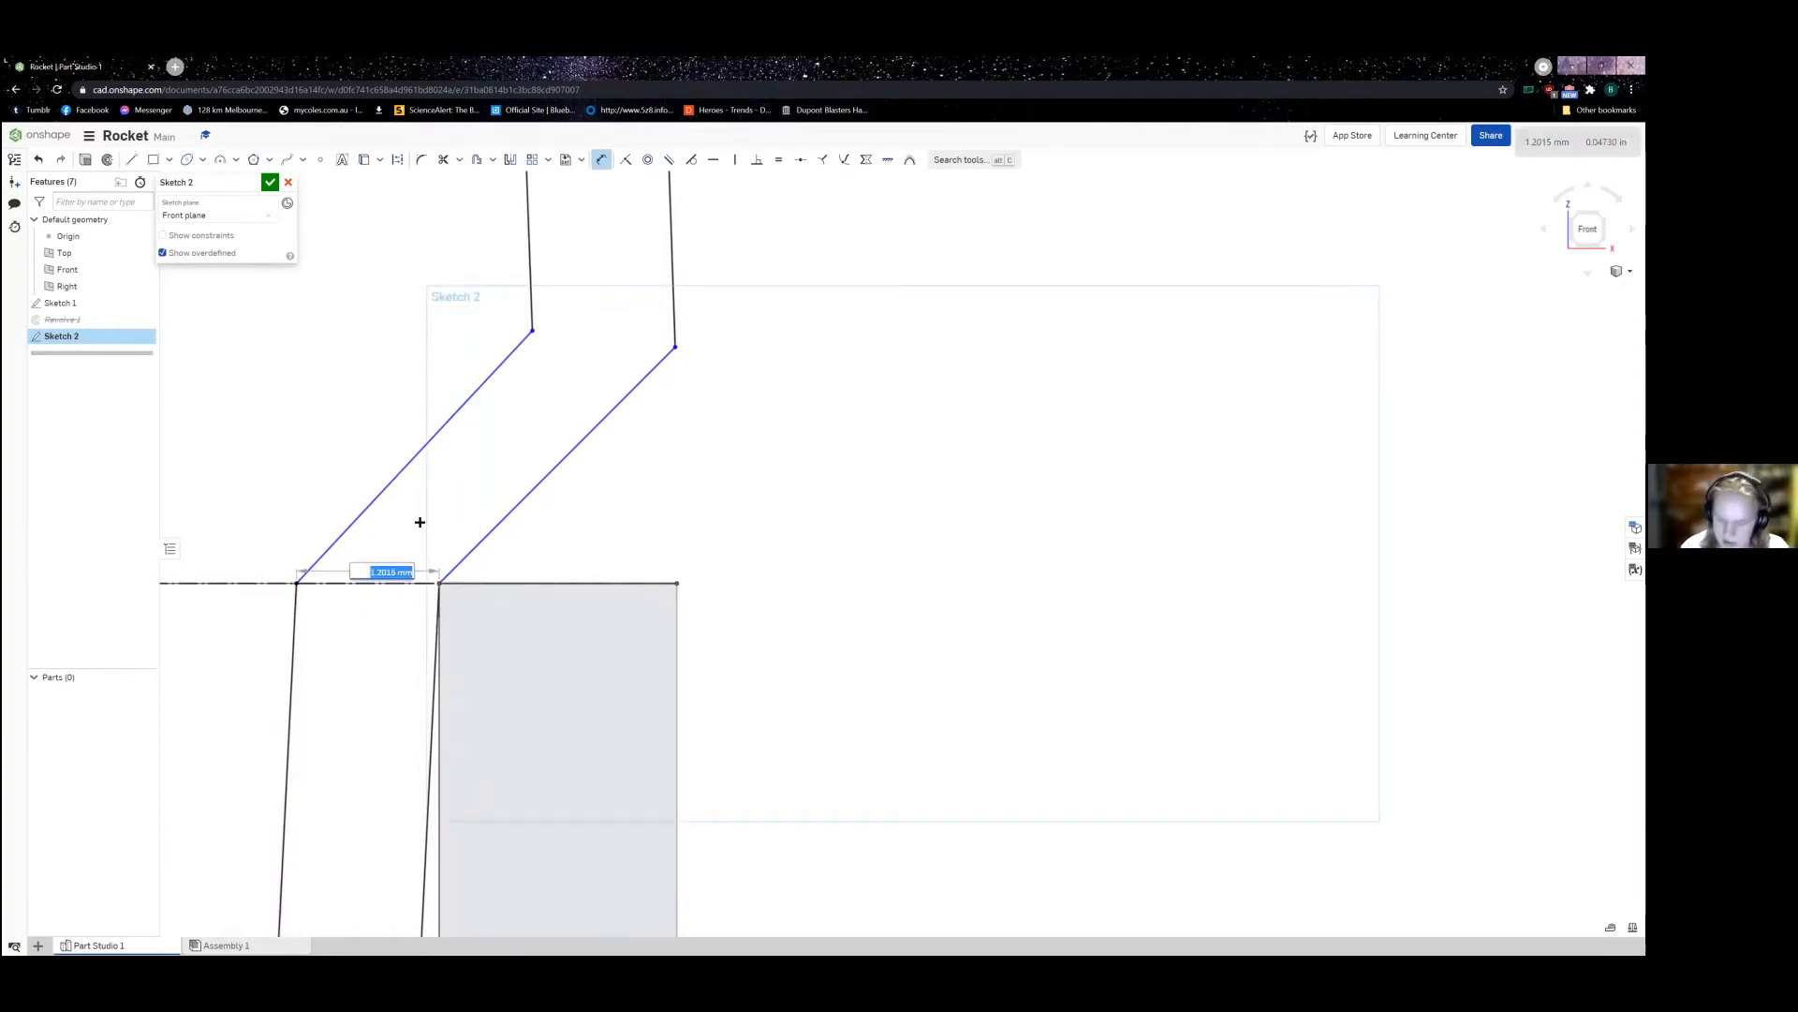
type("1.2")
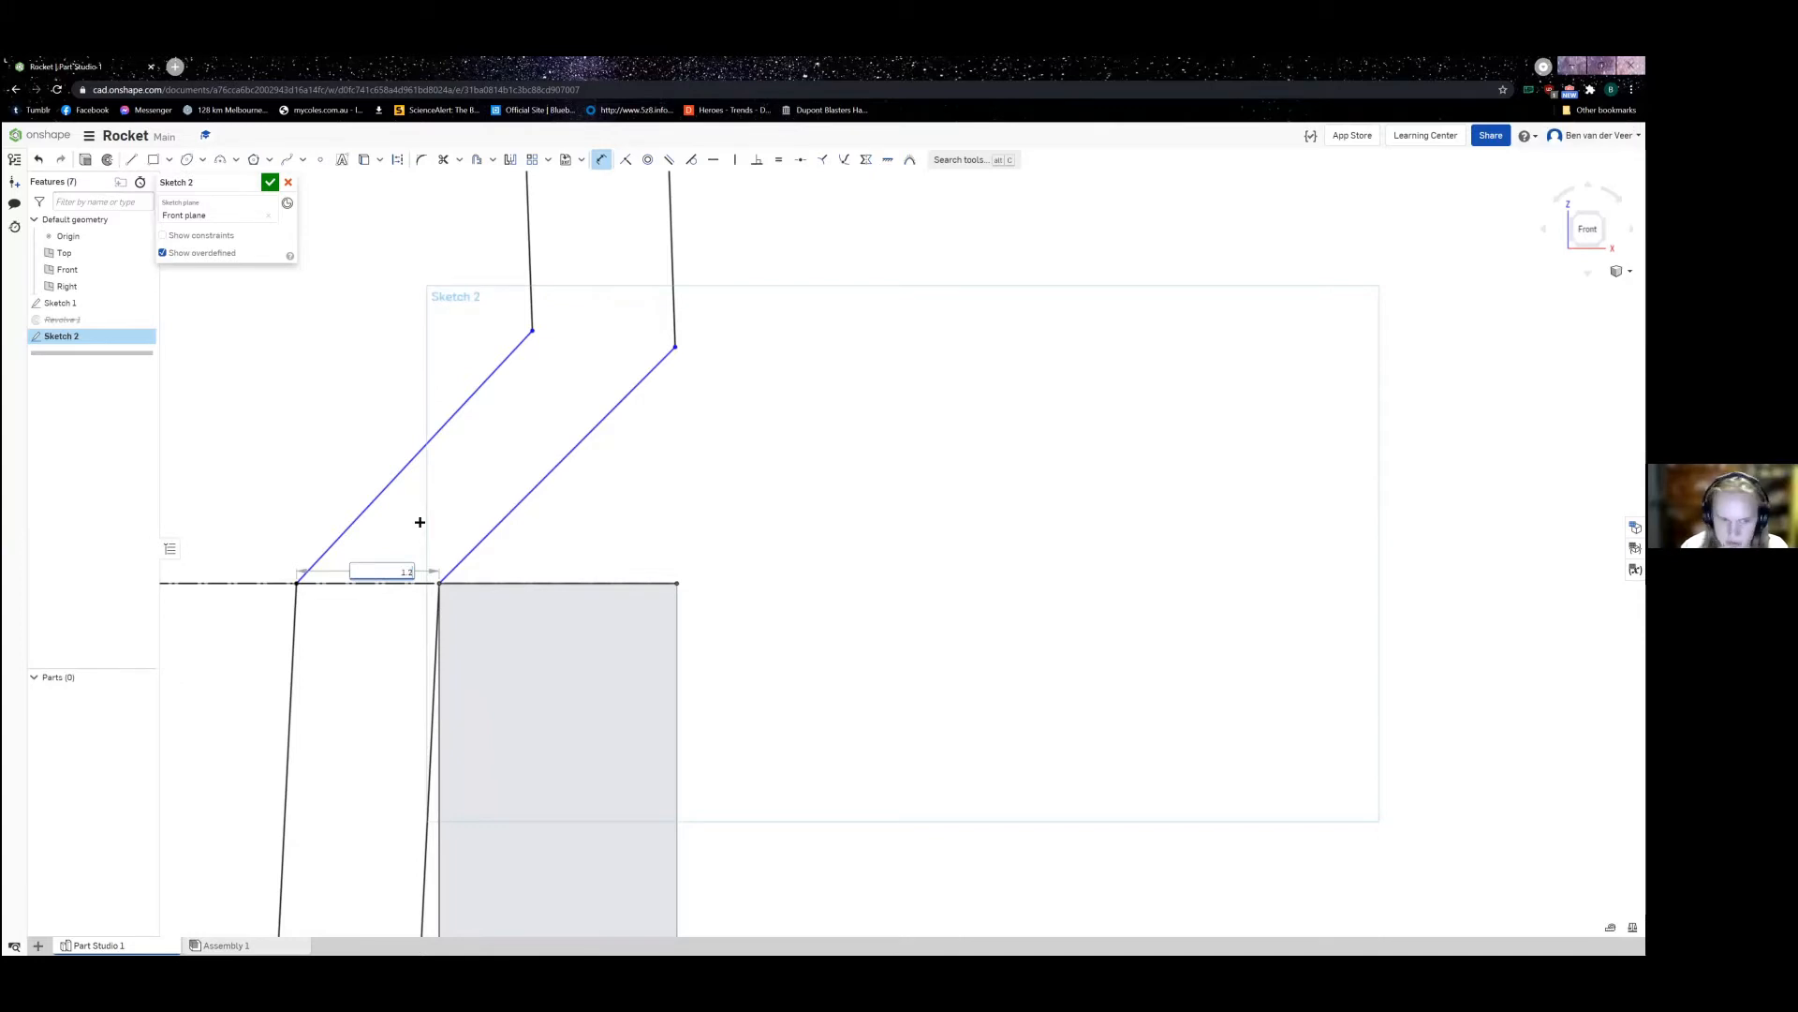
key("Return")
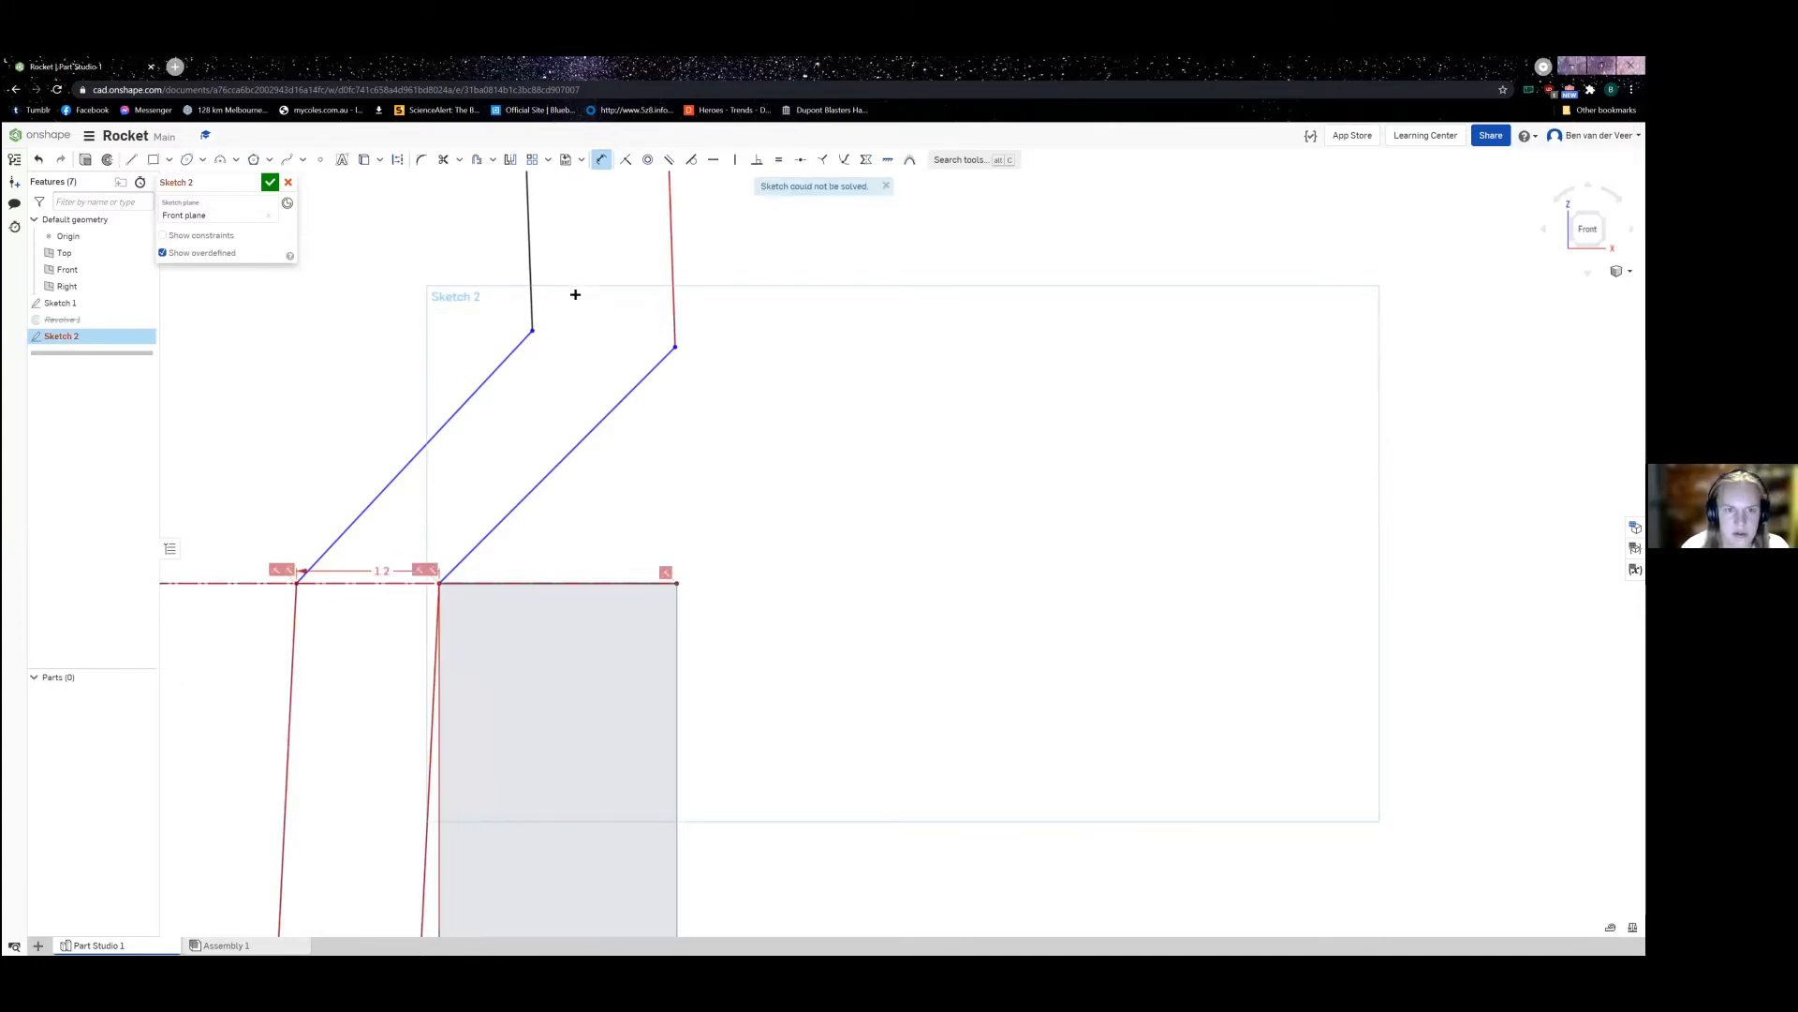
Step: Dimension the horizontal distance between the upper ends of the two slanted connecting lines as 1.2 mm
left_click(676, 348)
left_click(618, 319)
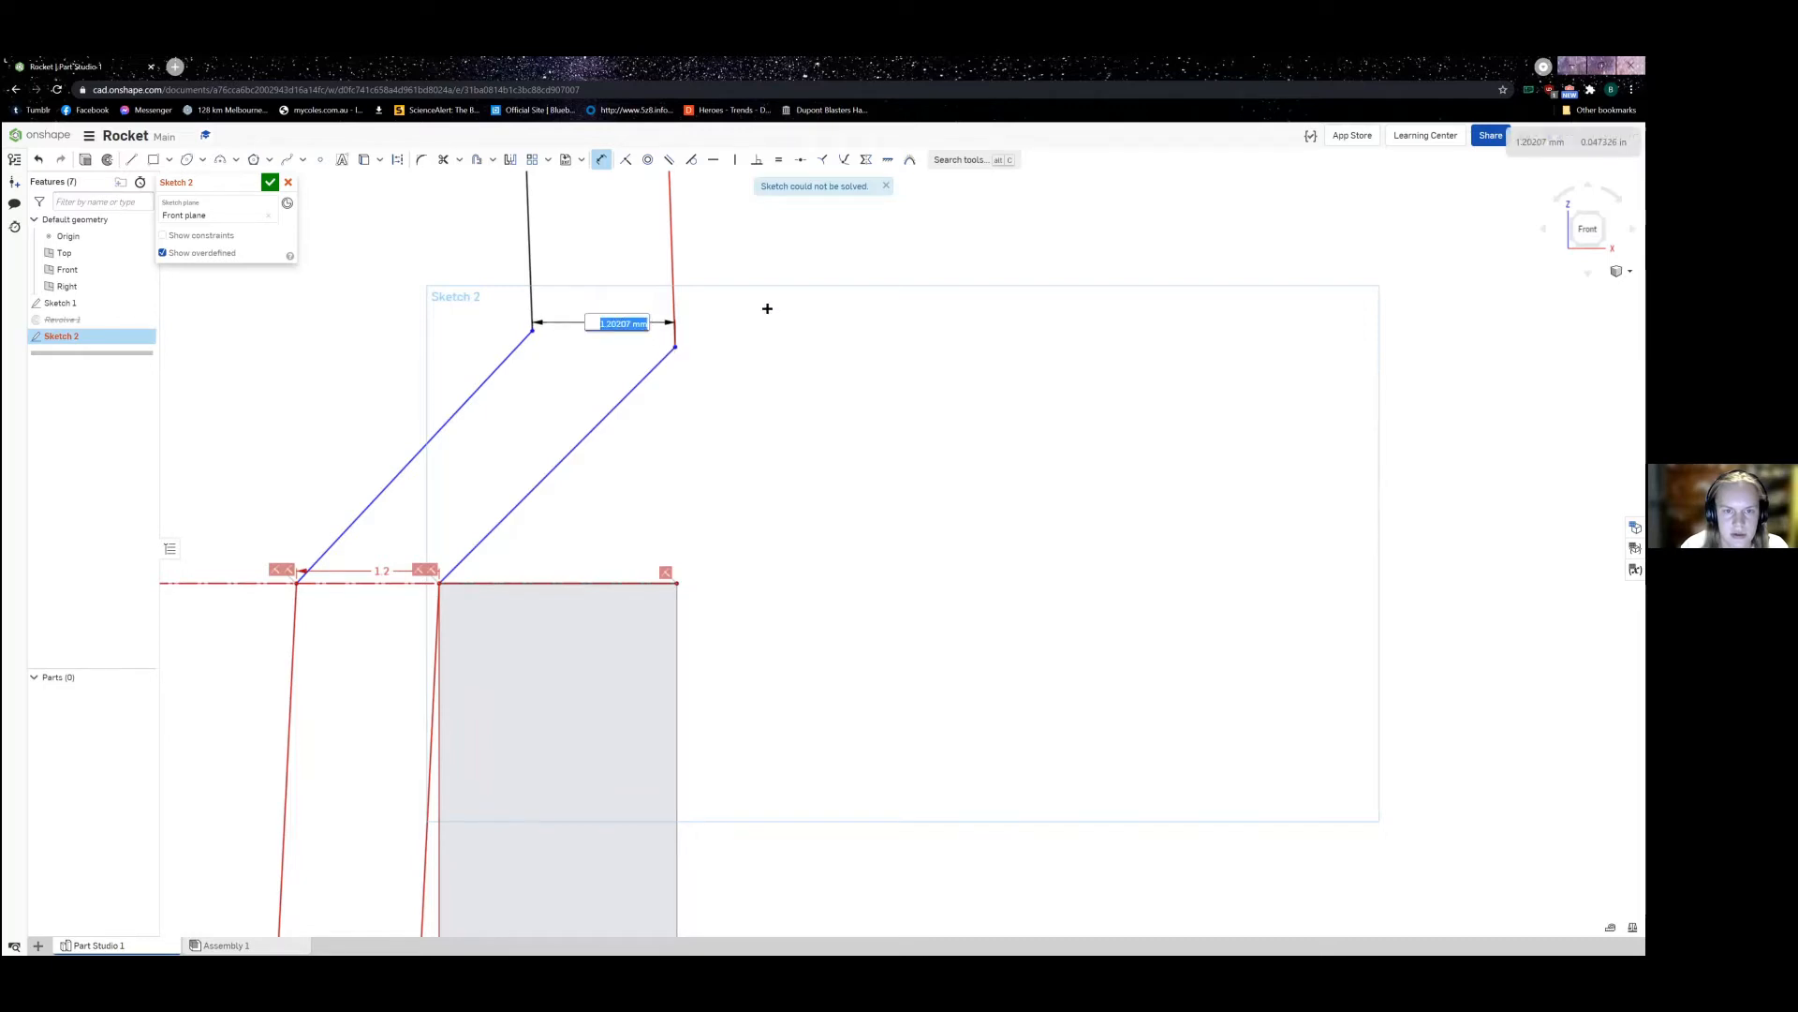
type("1.2")
key("Return")
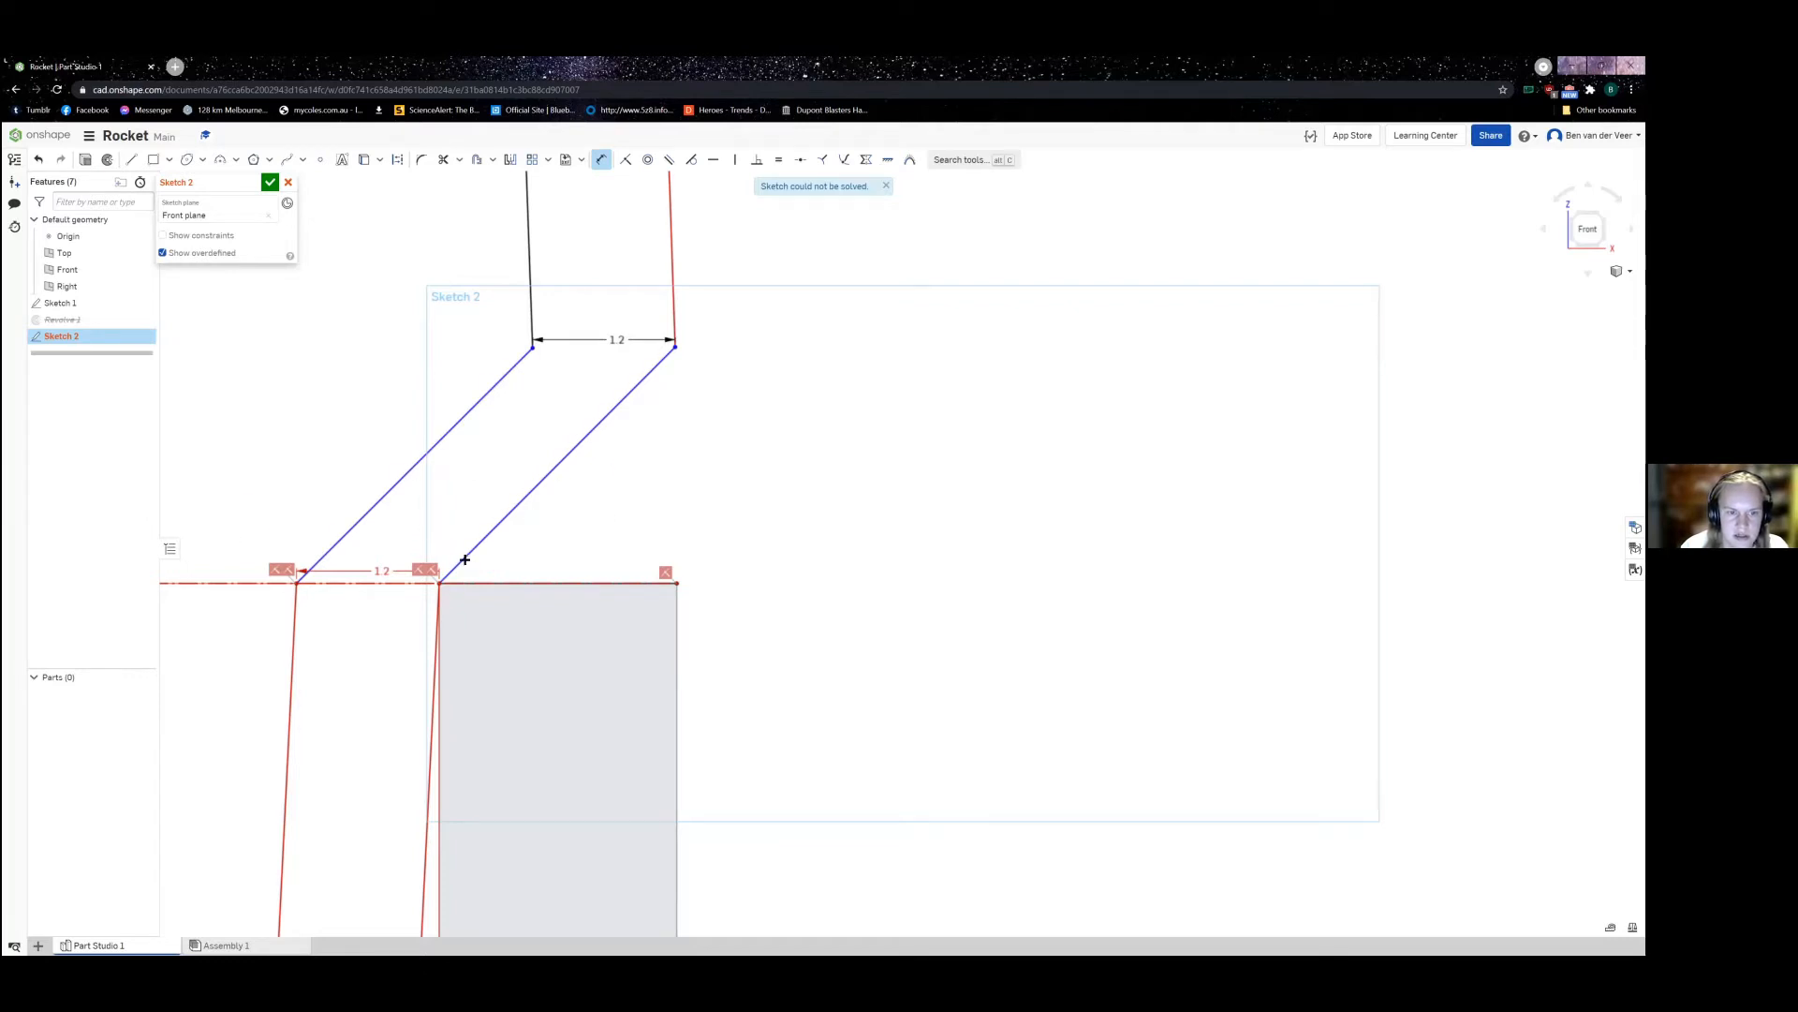
left_click(507, 512)
left_click(384, 492)
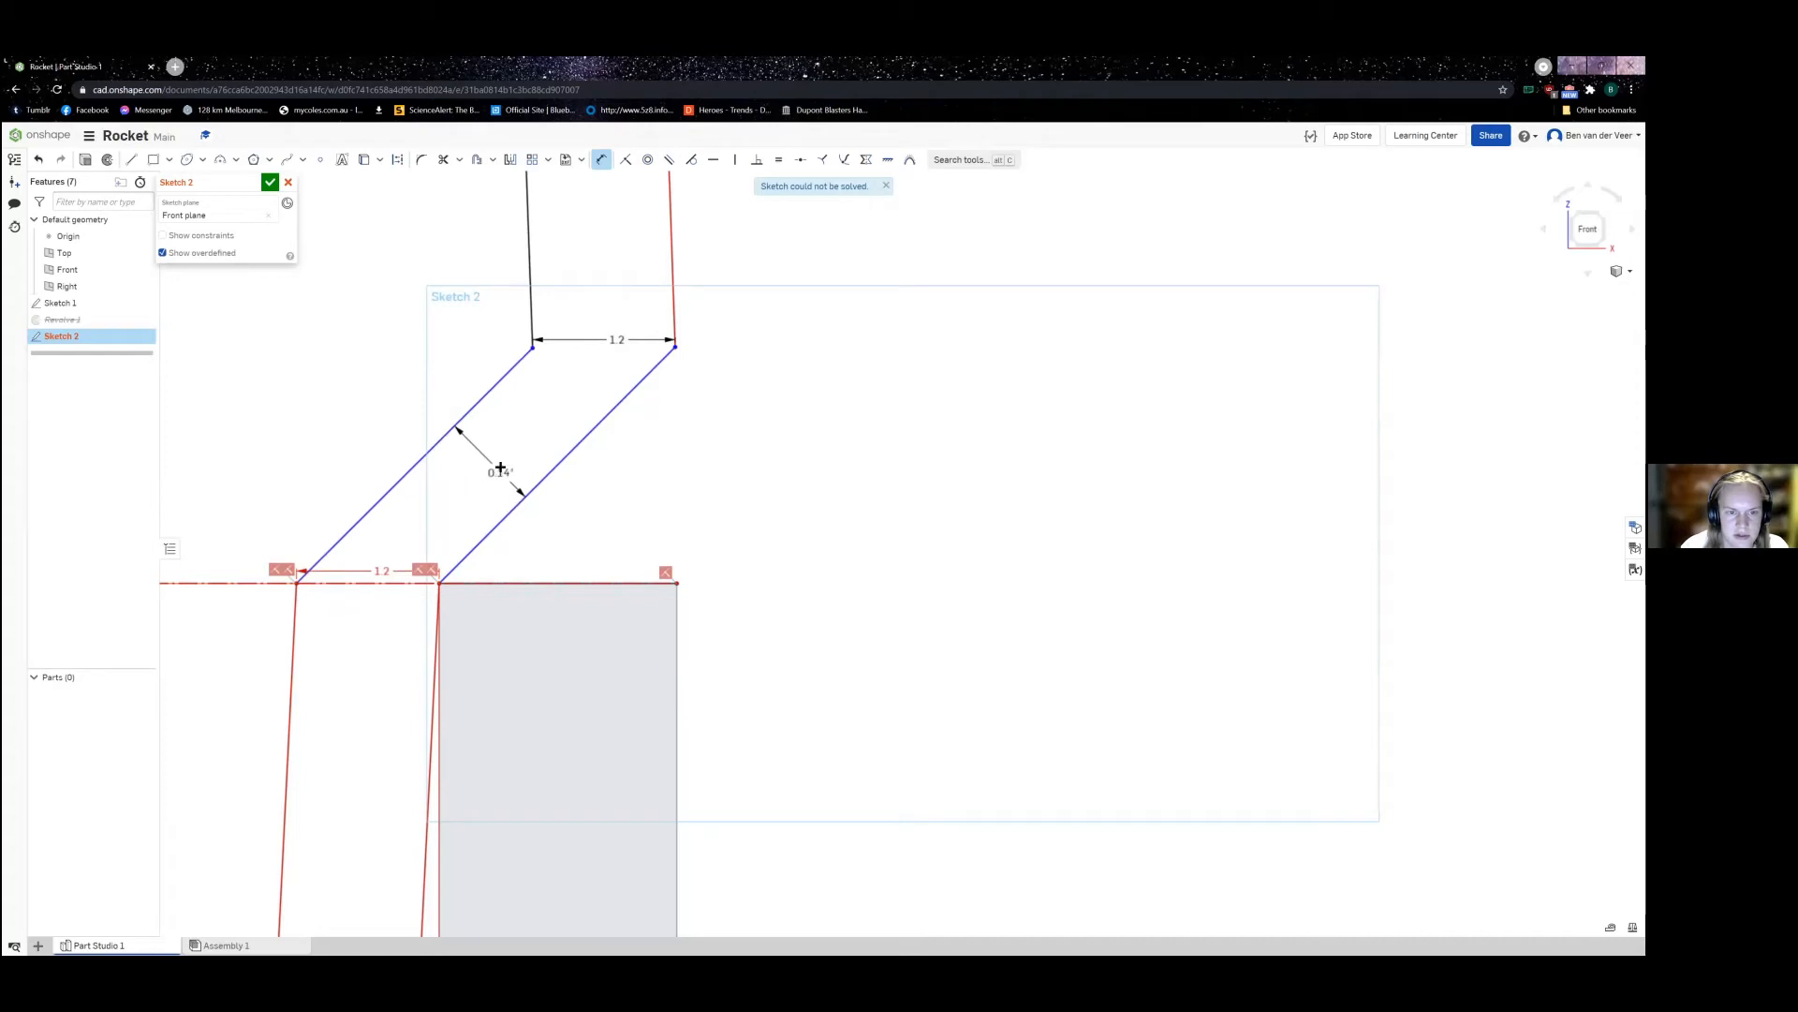
key("Escape")
Step: Try deleting the 1.2 mm offset dimension between the shoulder's walls, check the inner wall's lower corner, and undo the change
scroll(468, 543, "down", 5)
scroll(450, 590, "up", 2)
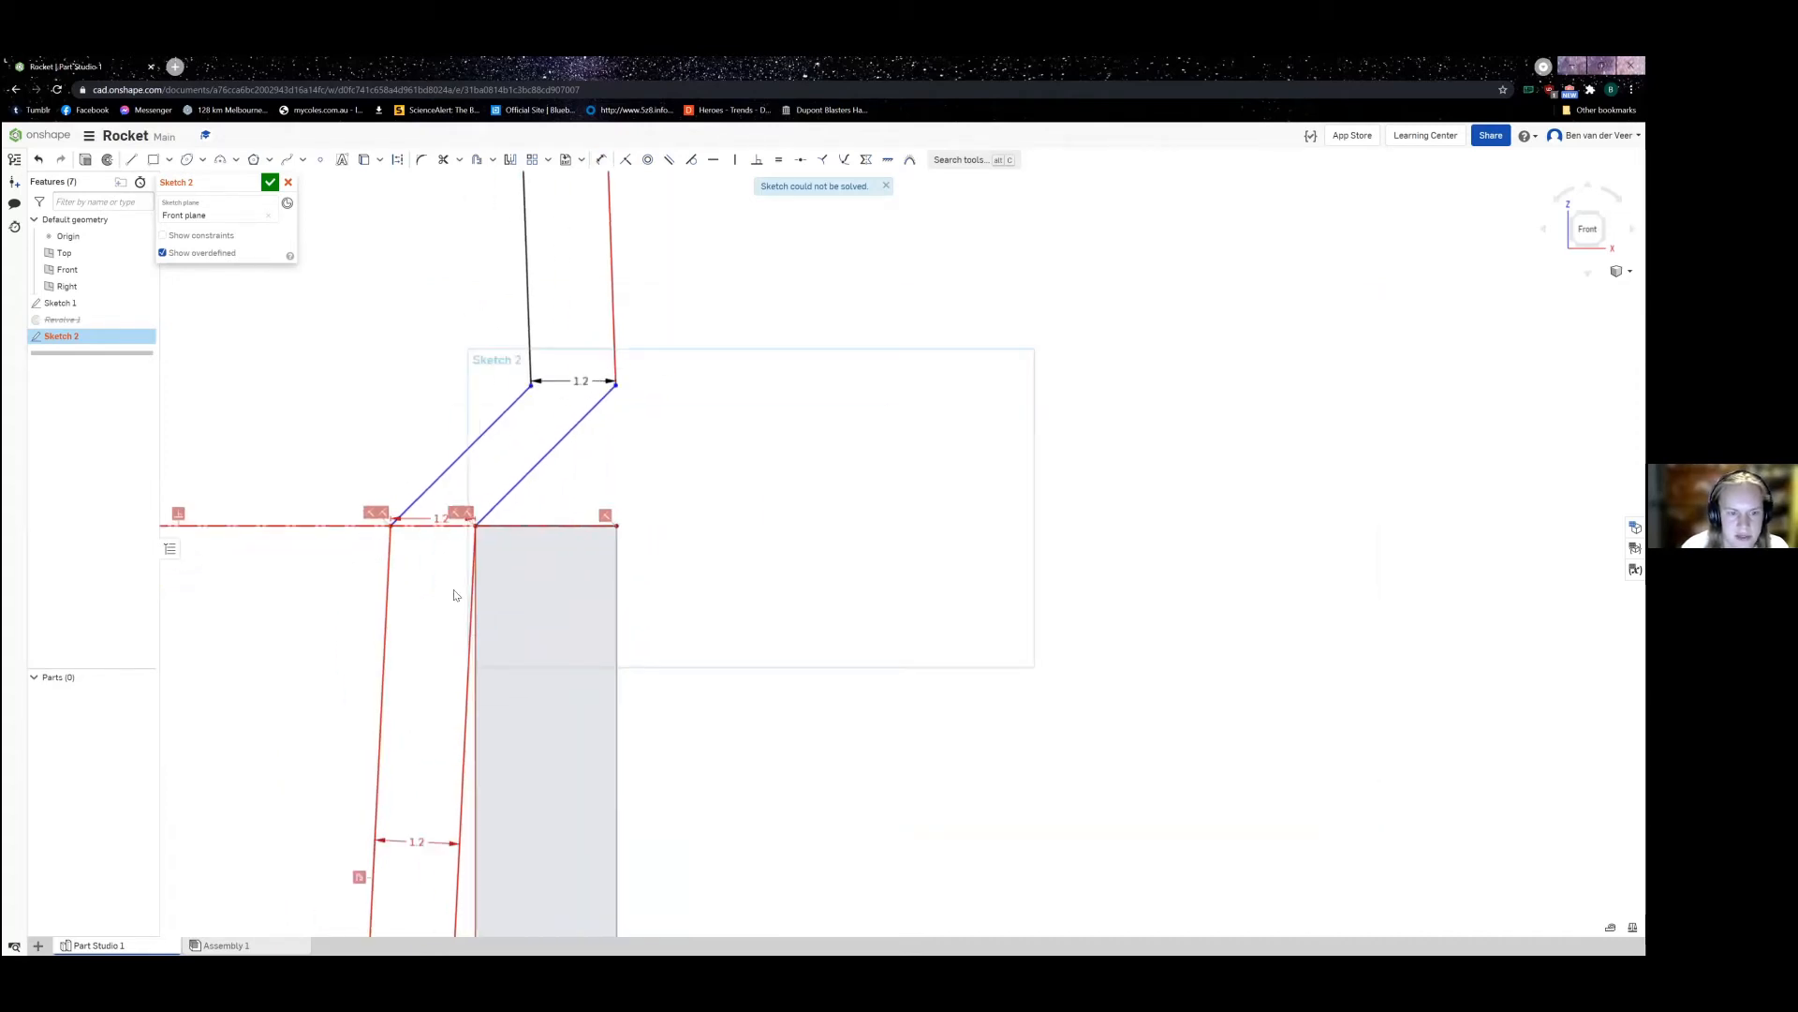
left_click(434, 838)
key("Delete")
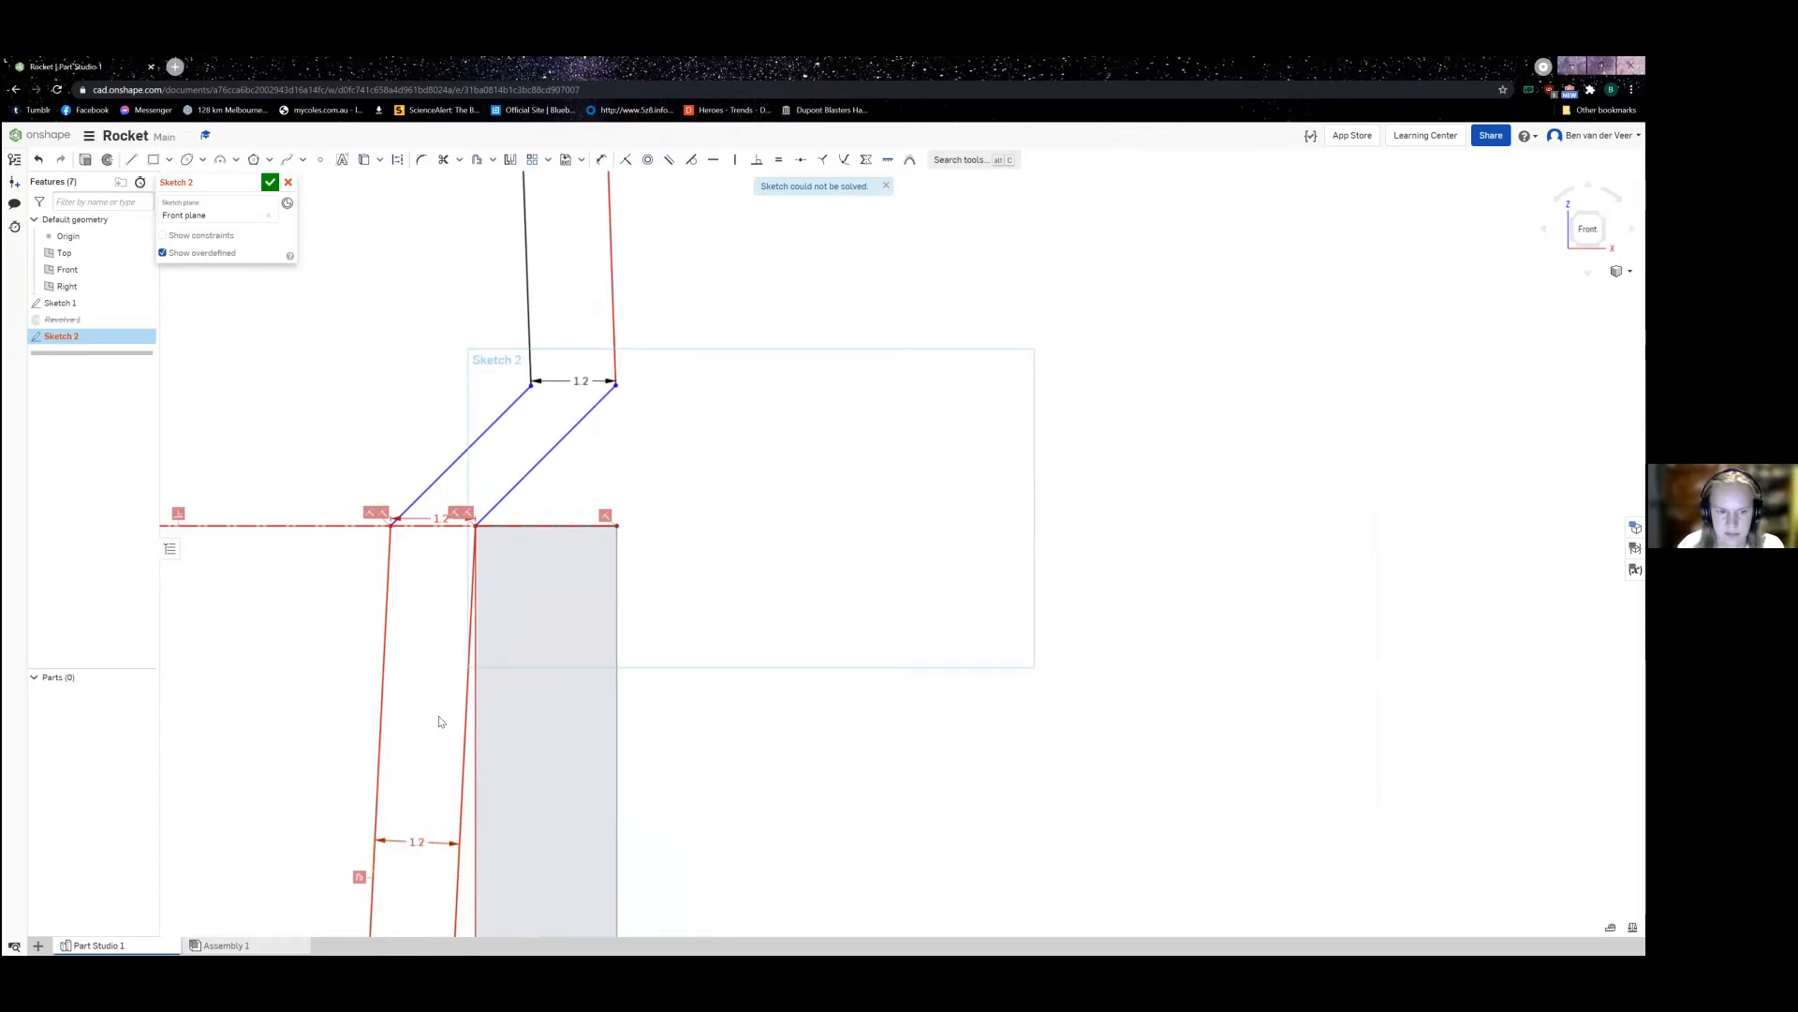
mouse_move(409, 647)
middle_mouse_down()
mouse_move(402, 509)
mouse_move(424, 417)
middle_mouse_up()
scroll(424, 417, "down", 4)
scroll(405, 685, "up", 3)
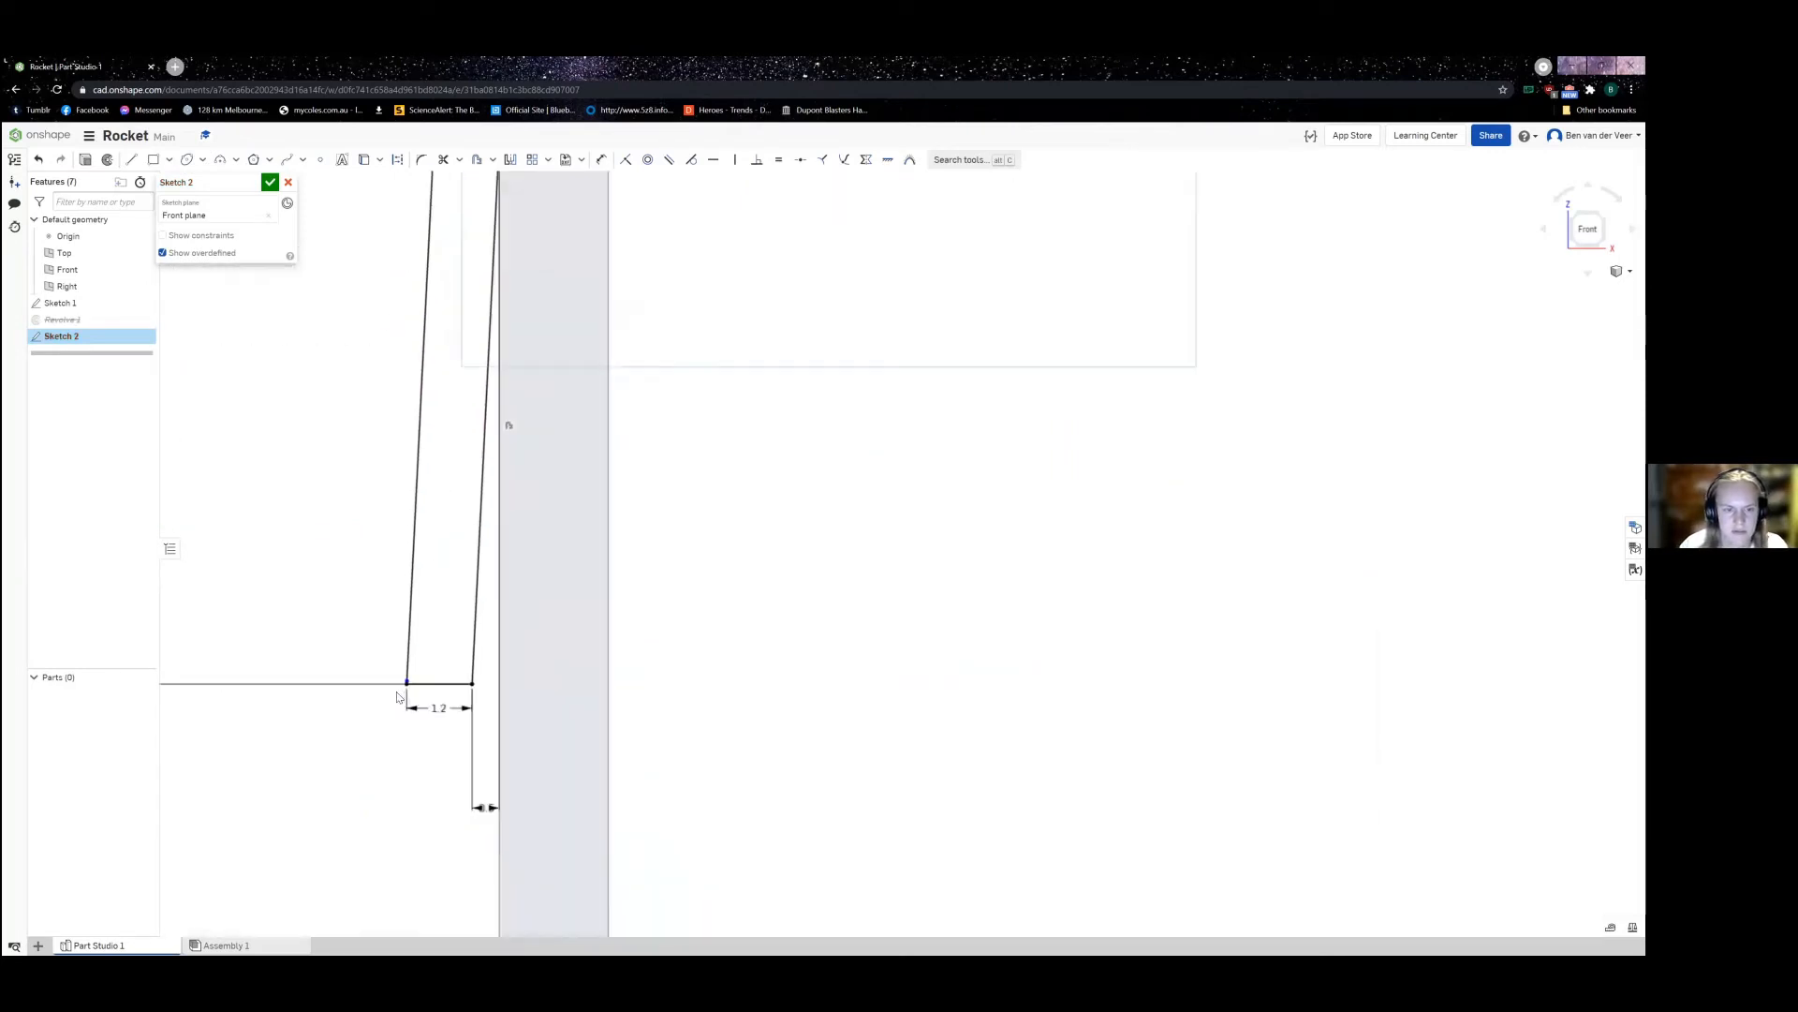
scroll(412, 683, "up", 5)
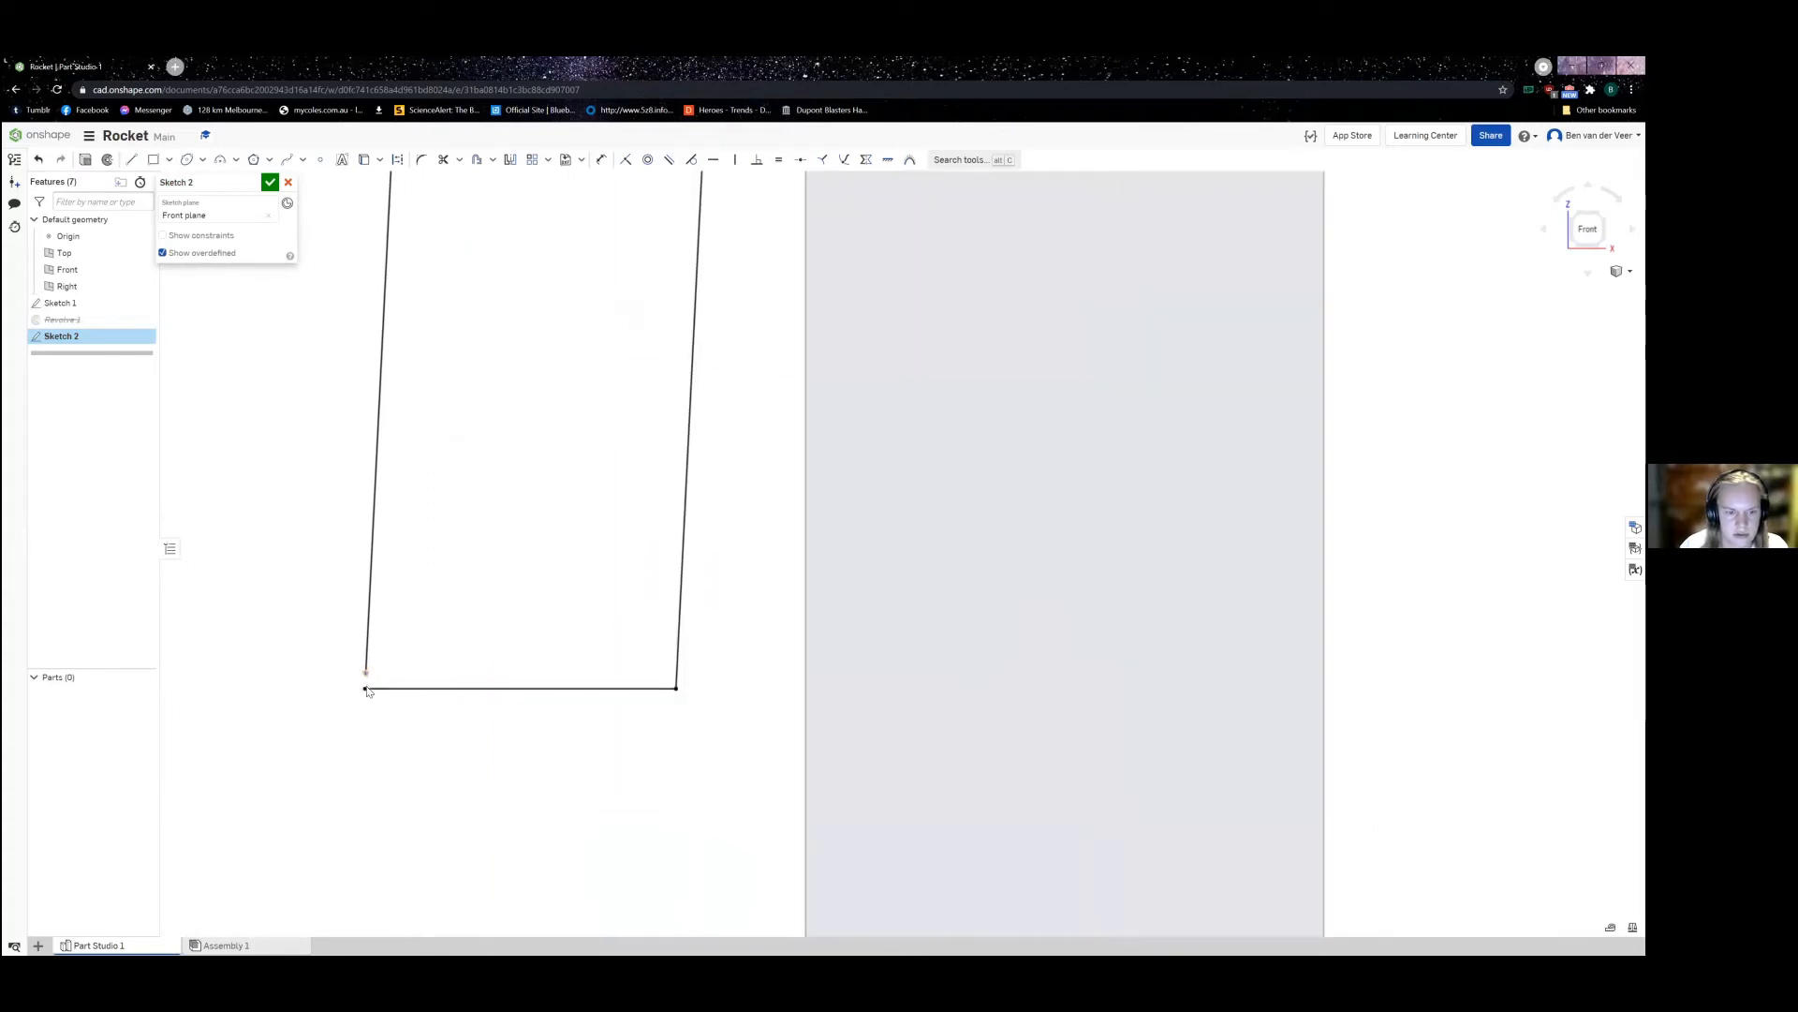
key("ctrl+z")
Step: Delete the conflicting constraint attached to the middle of the shoulder's inner wall, and check the shoulder profile
scroll(498, 441, "down", 5)
middle_click_drag(518, 334, 501, 459)
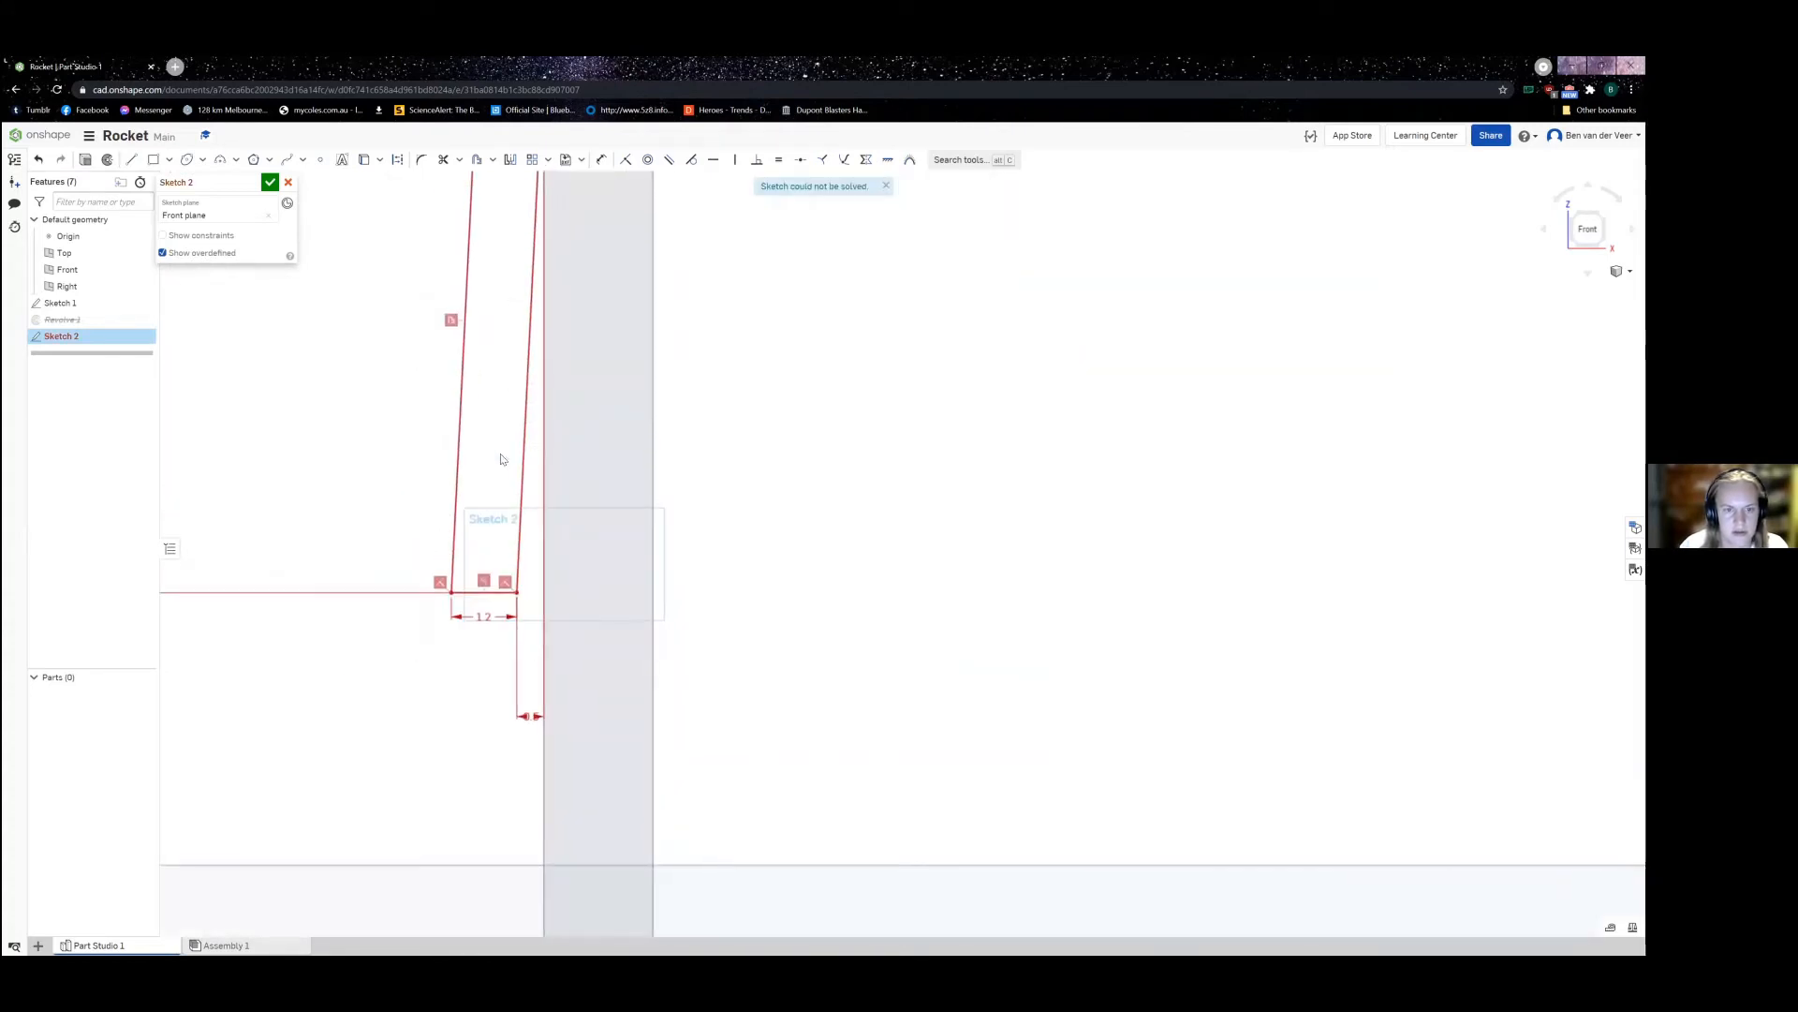
middle_click_drag(544, 546, 448, 714)
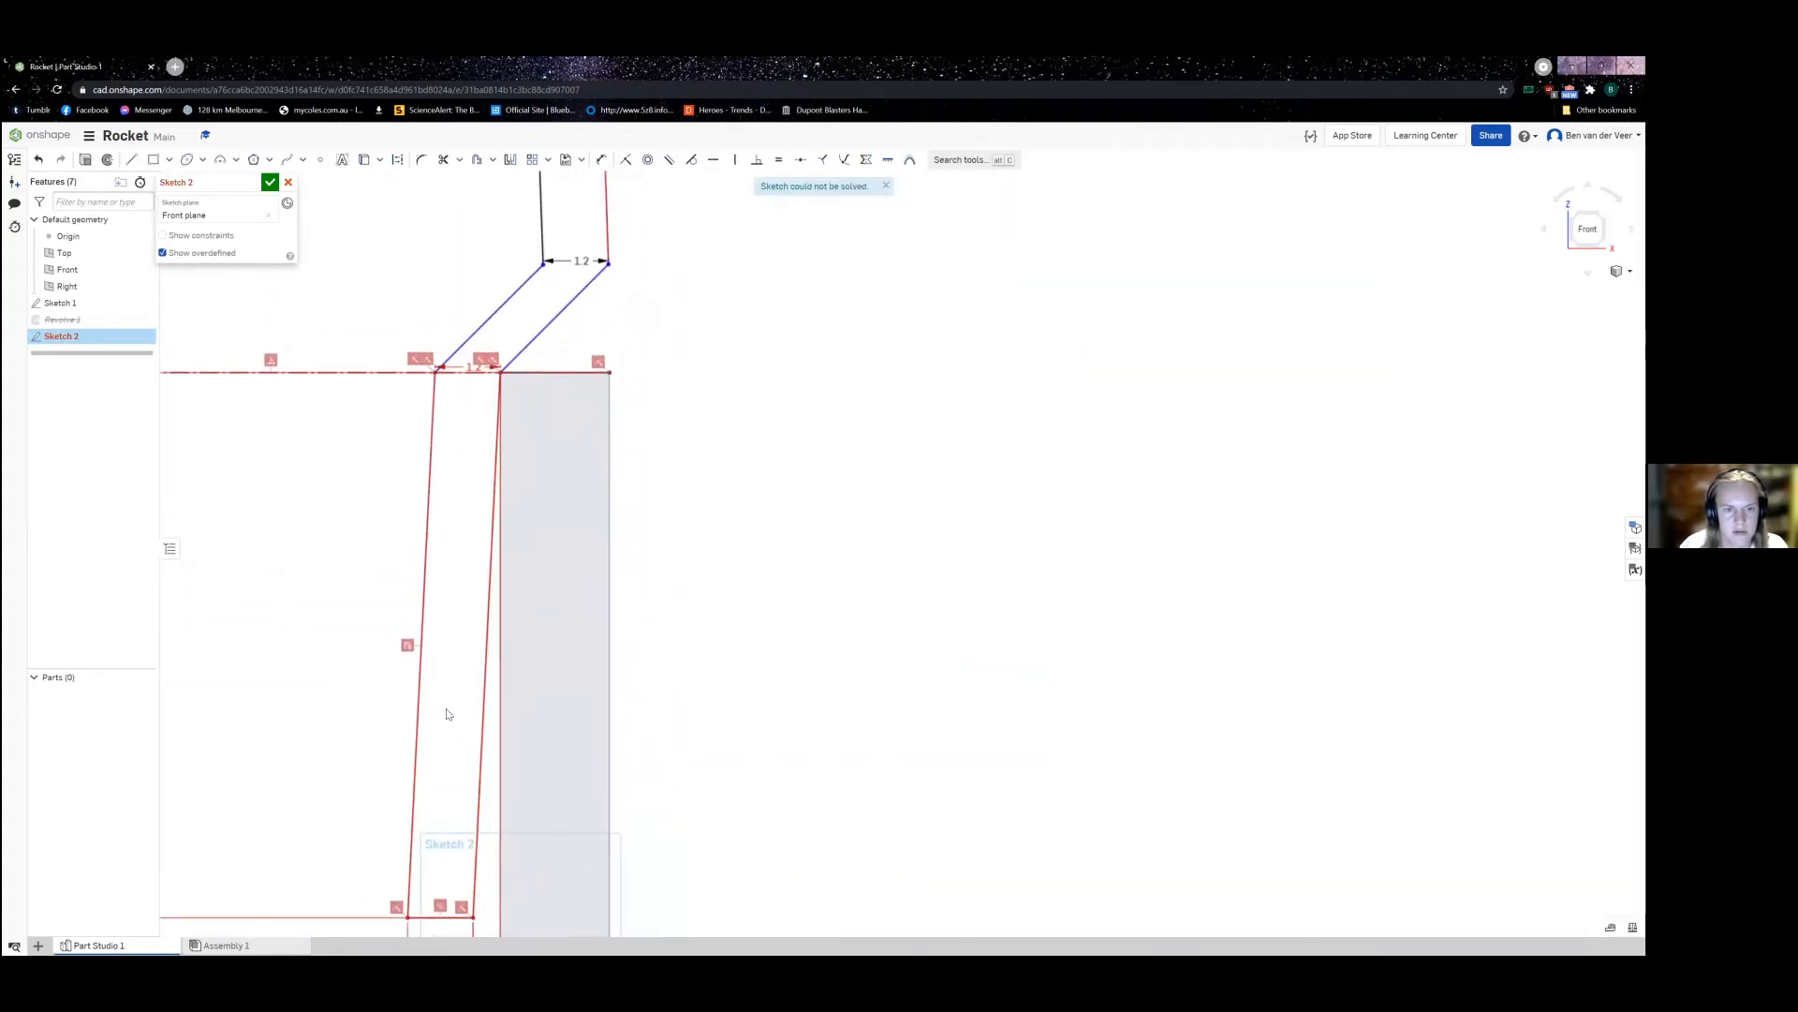
left_click(409, 645)
key("Delete")
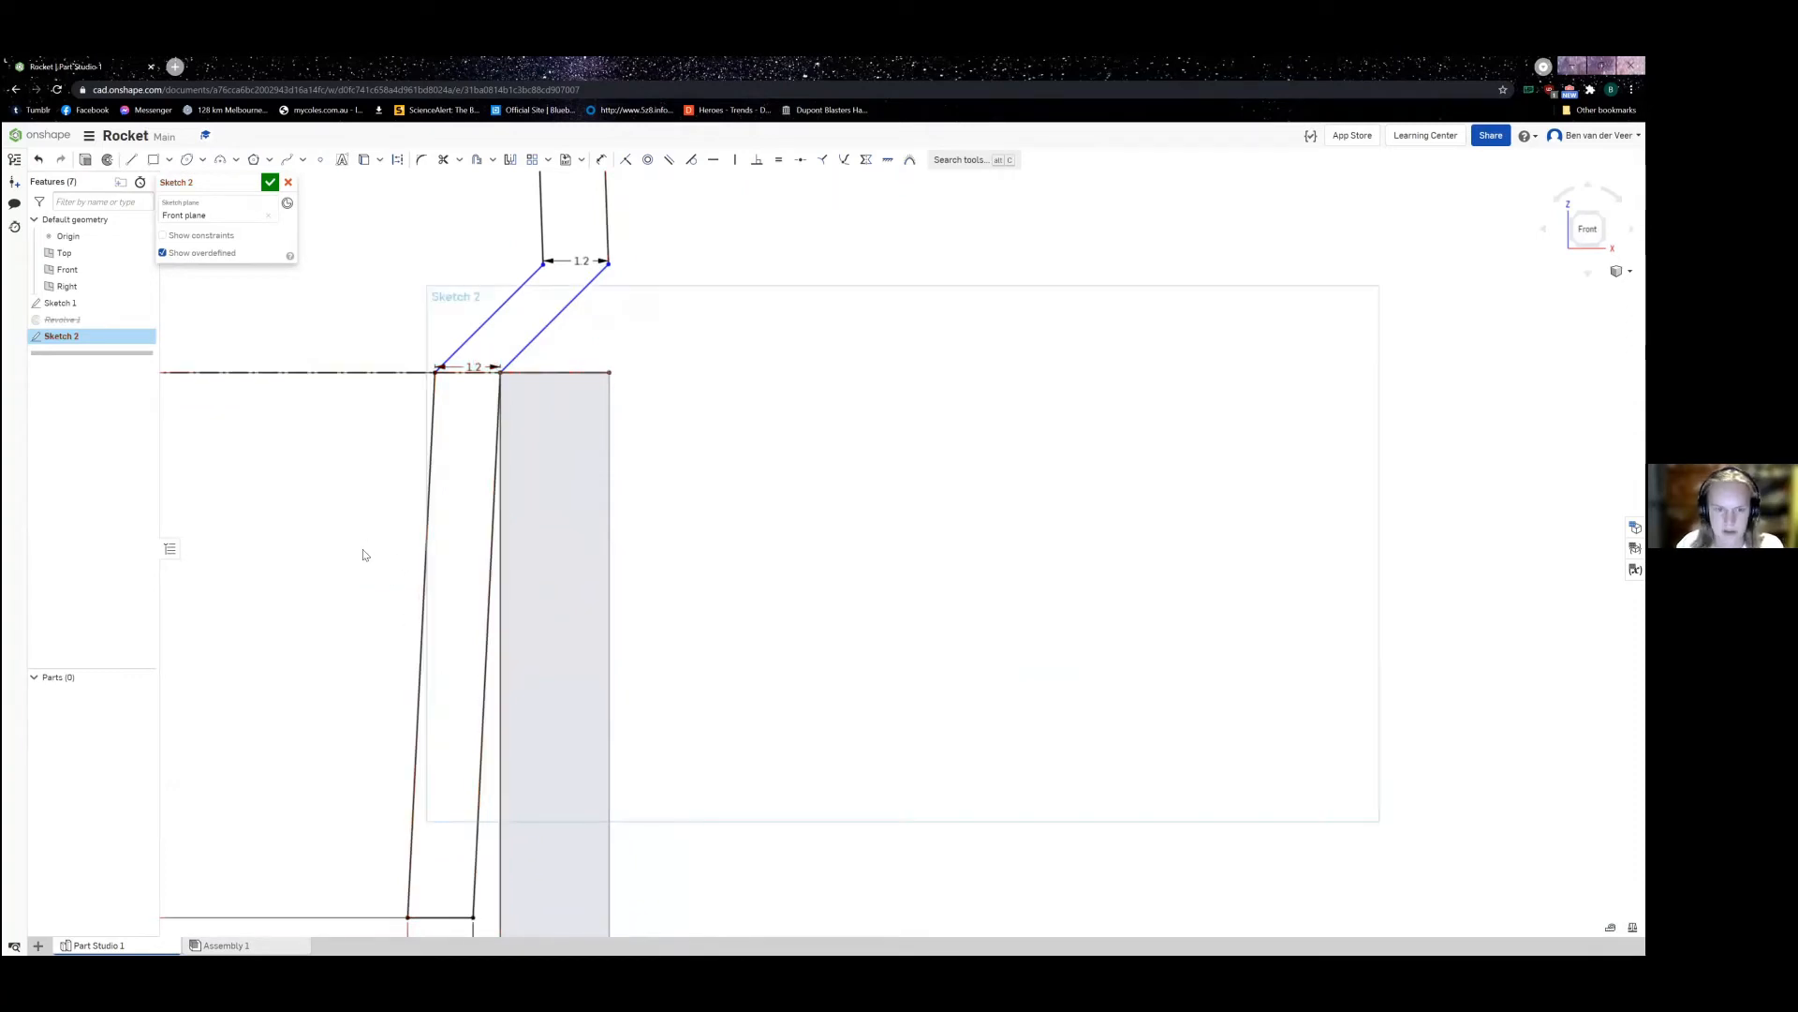
scroll(506, 349, "up", 5)
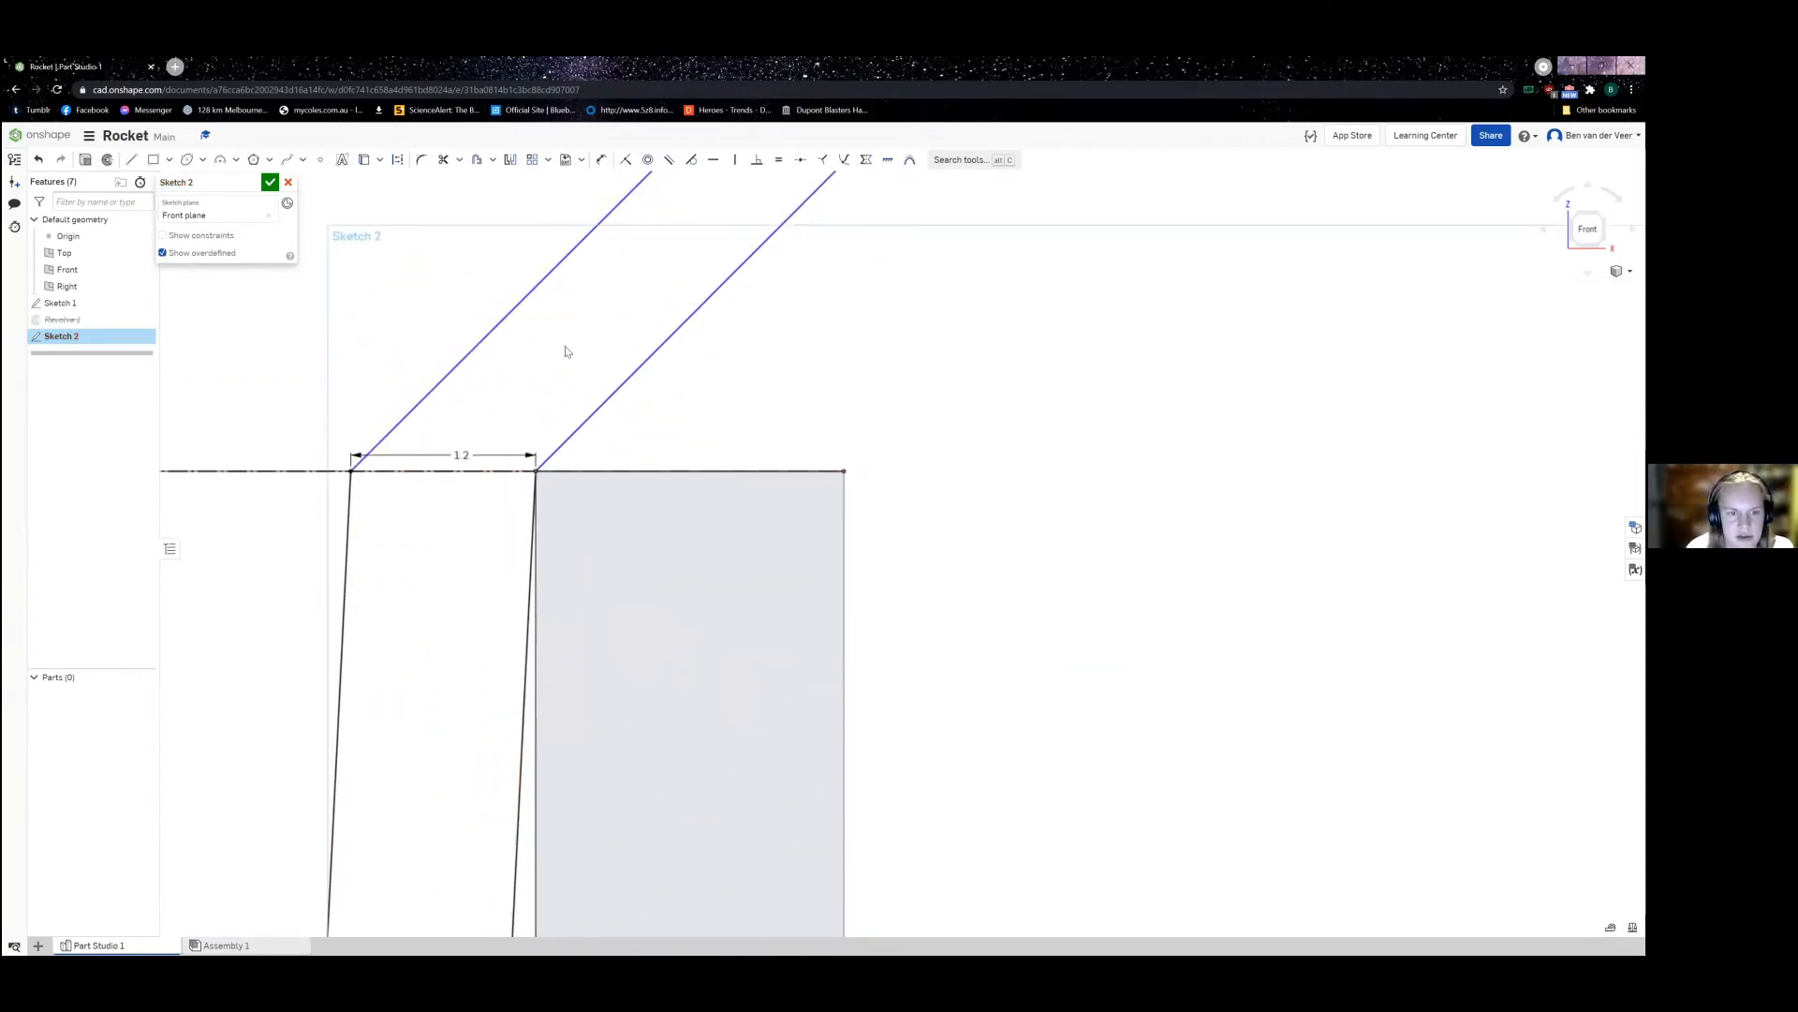
scroll(565, 301, "down", 7)
scroll(532, 502, "up", 1)
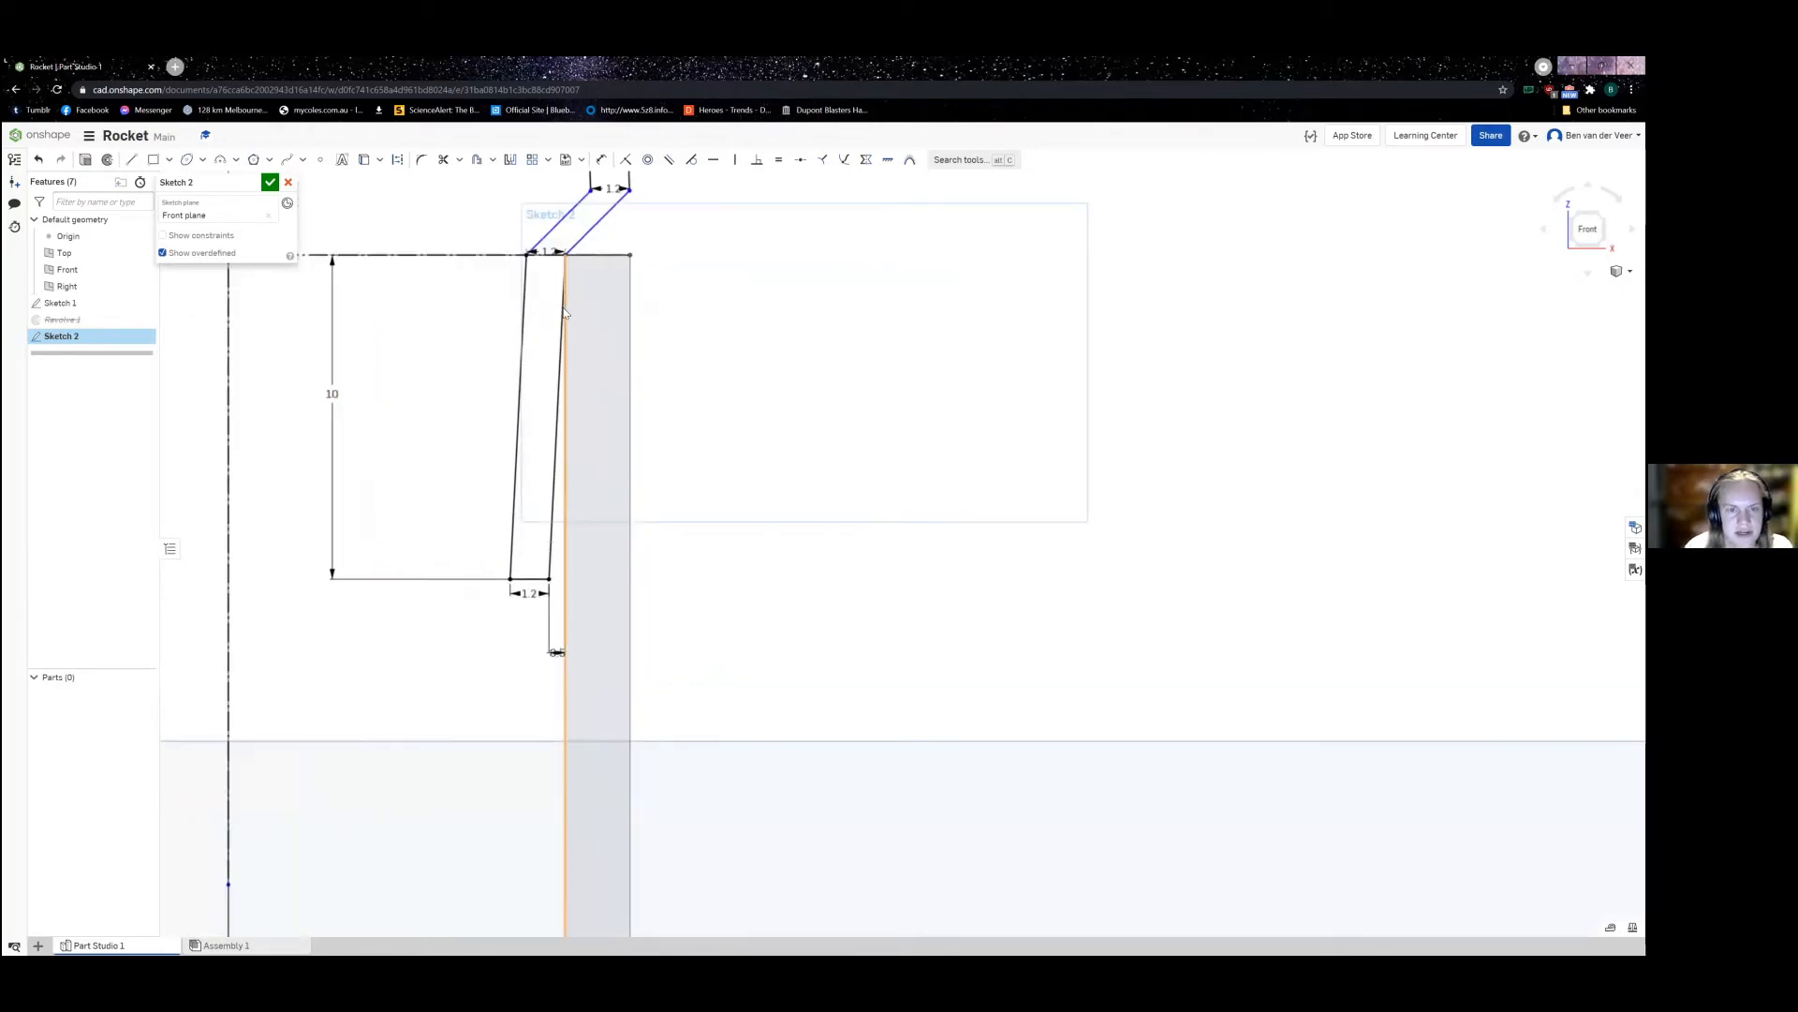
Step: Sketch a slanted line about 8 mm long from the inner curve's upper end on the centreline down to a point on the inner curve
middle_click_drag(628, 194, 573, 672)
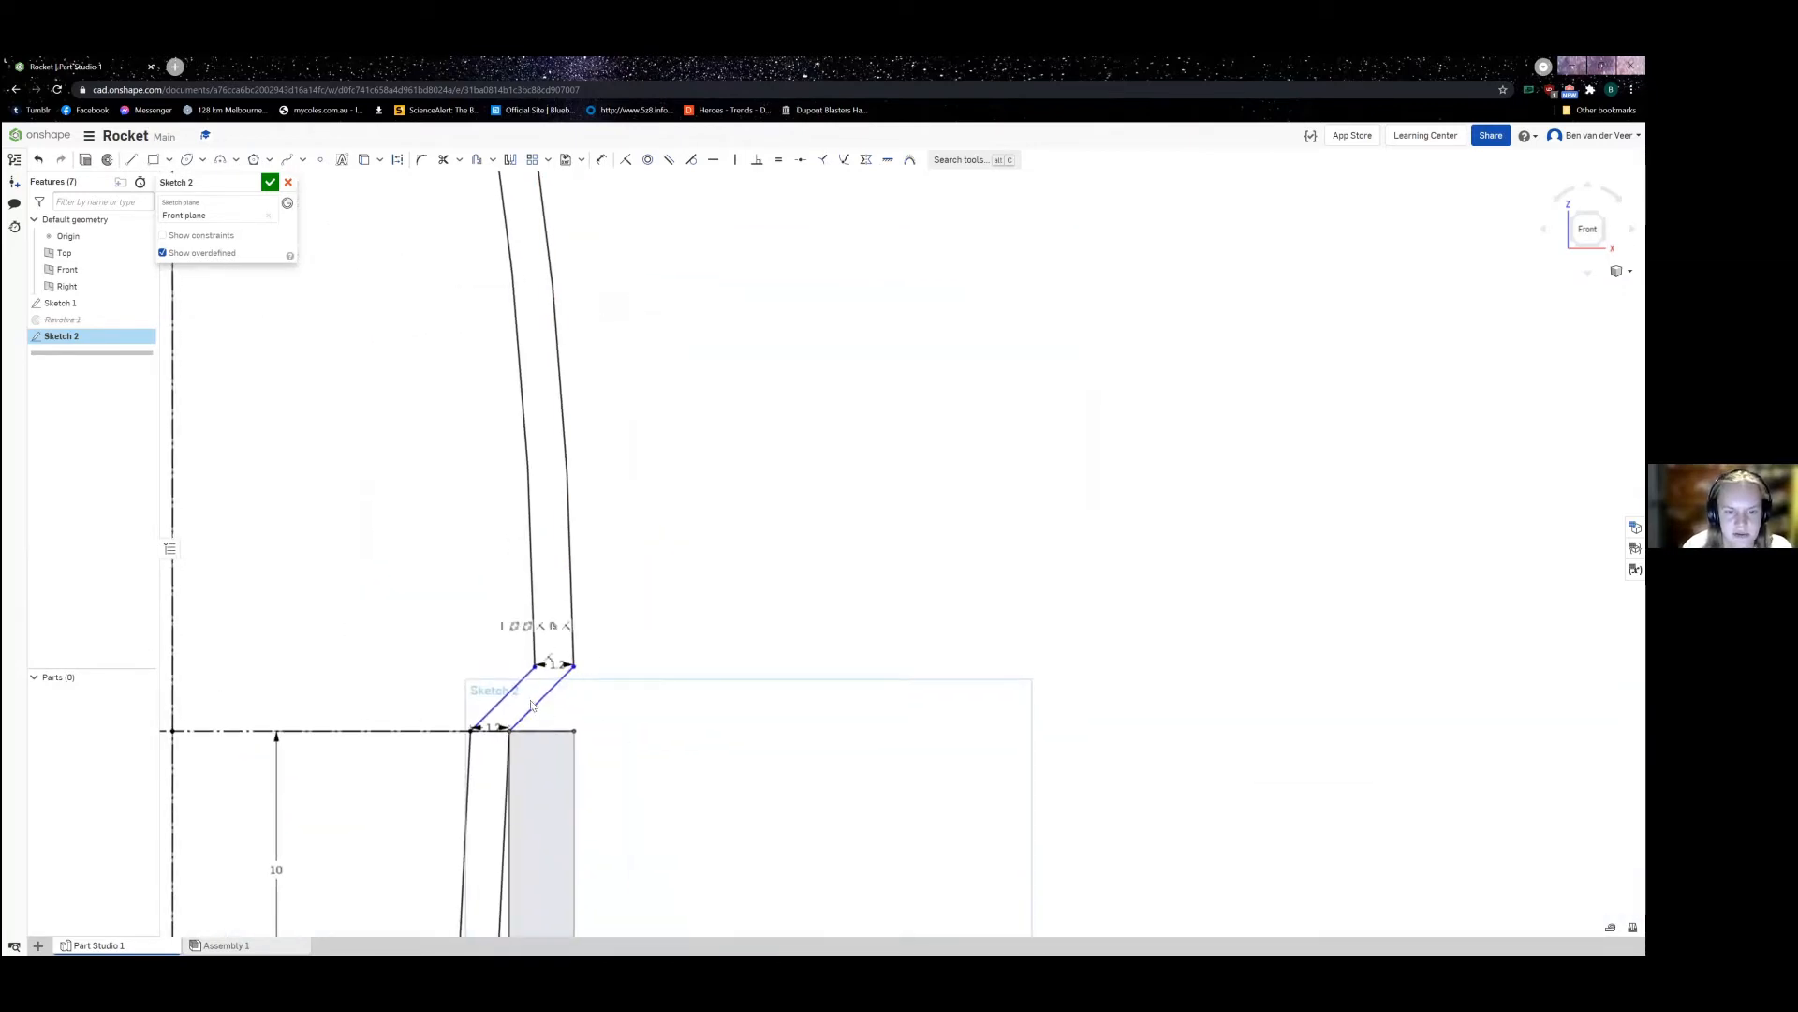
scroll(554, 650, "down", 5)
middle_click_drag(440, 330, 498, 586)
scroll(505, 570, "up", 3)
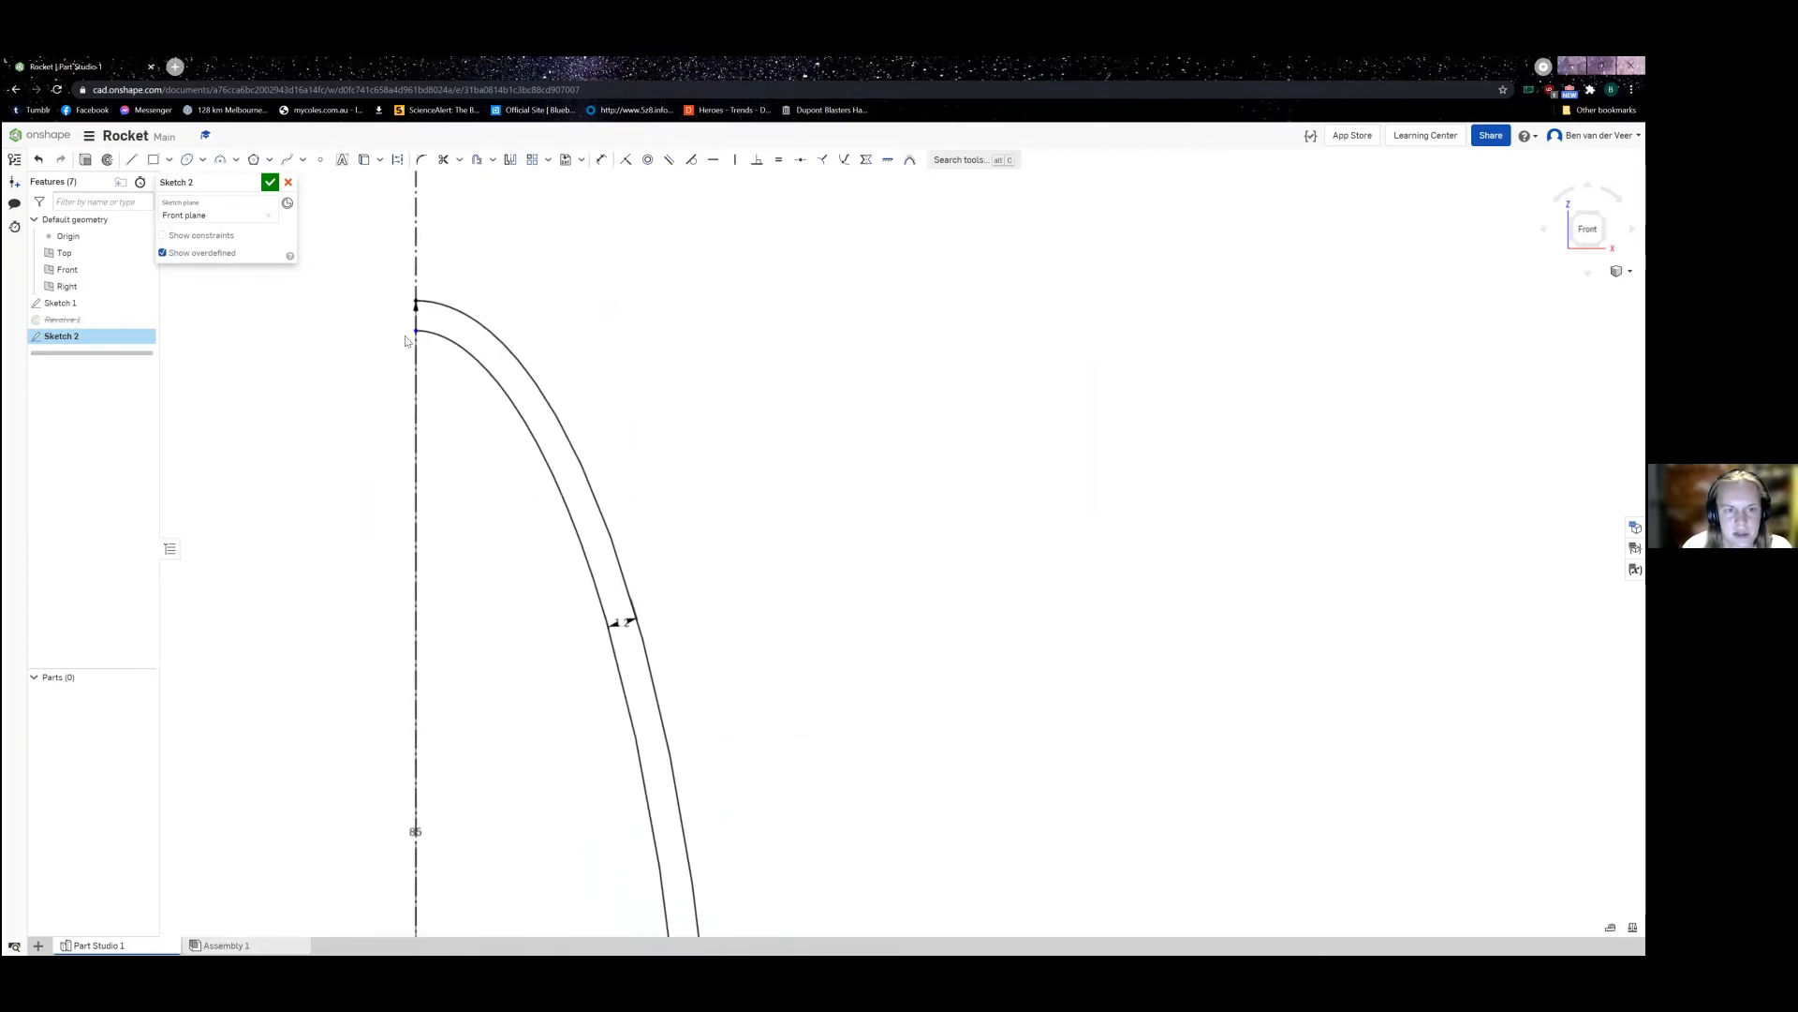
left_click(131, 159)
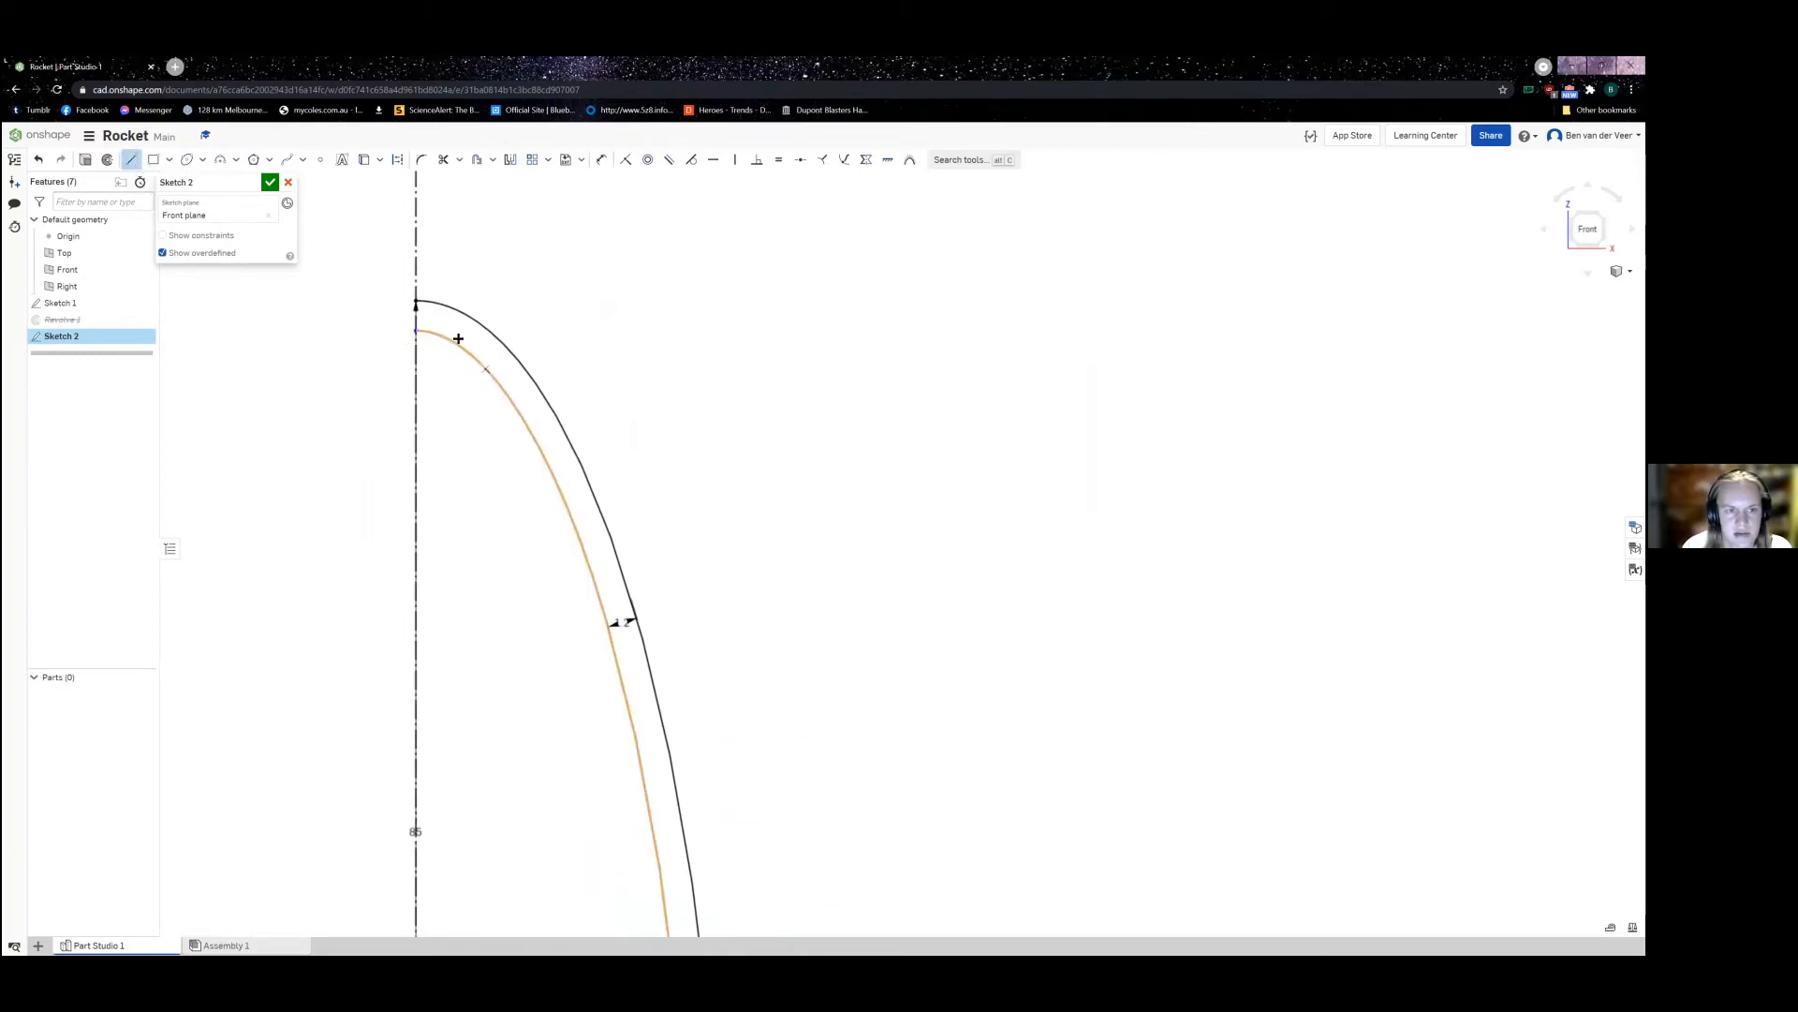
left_click(417, 332)
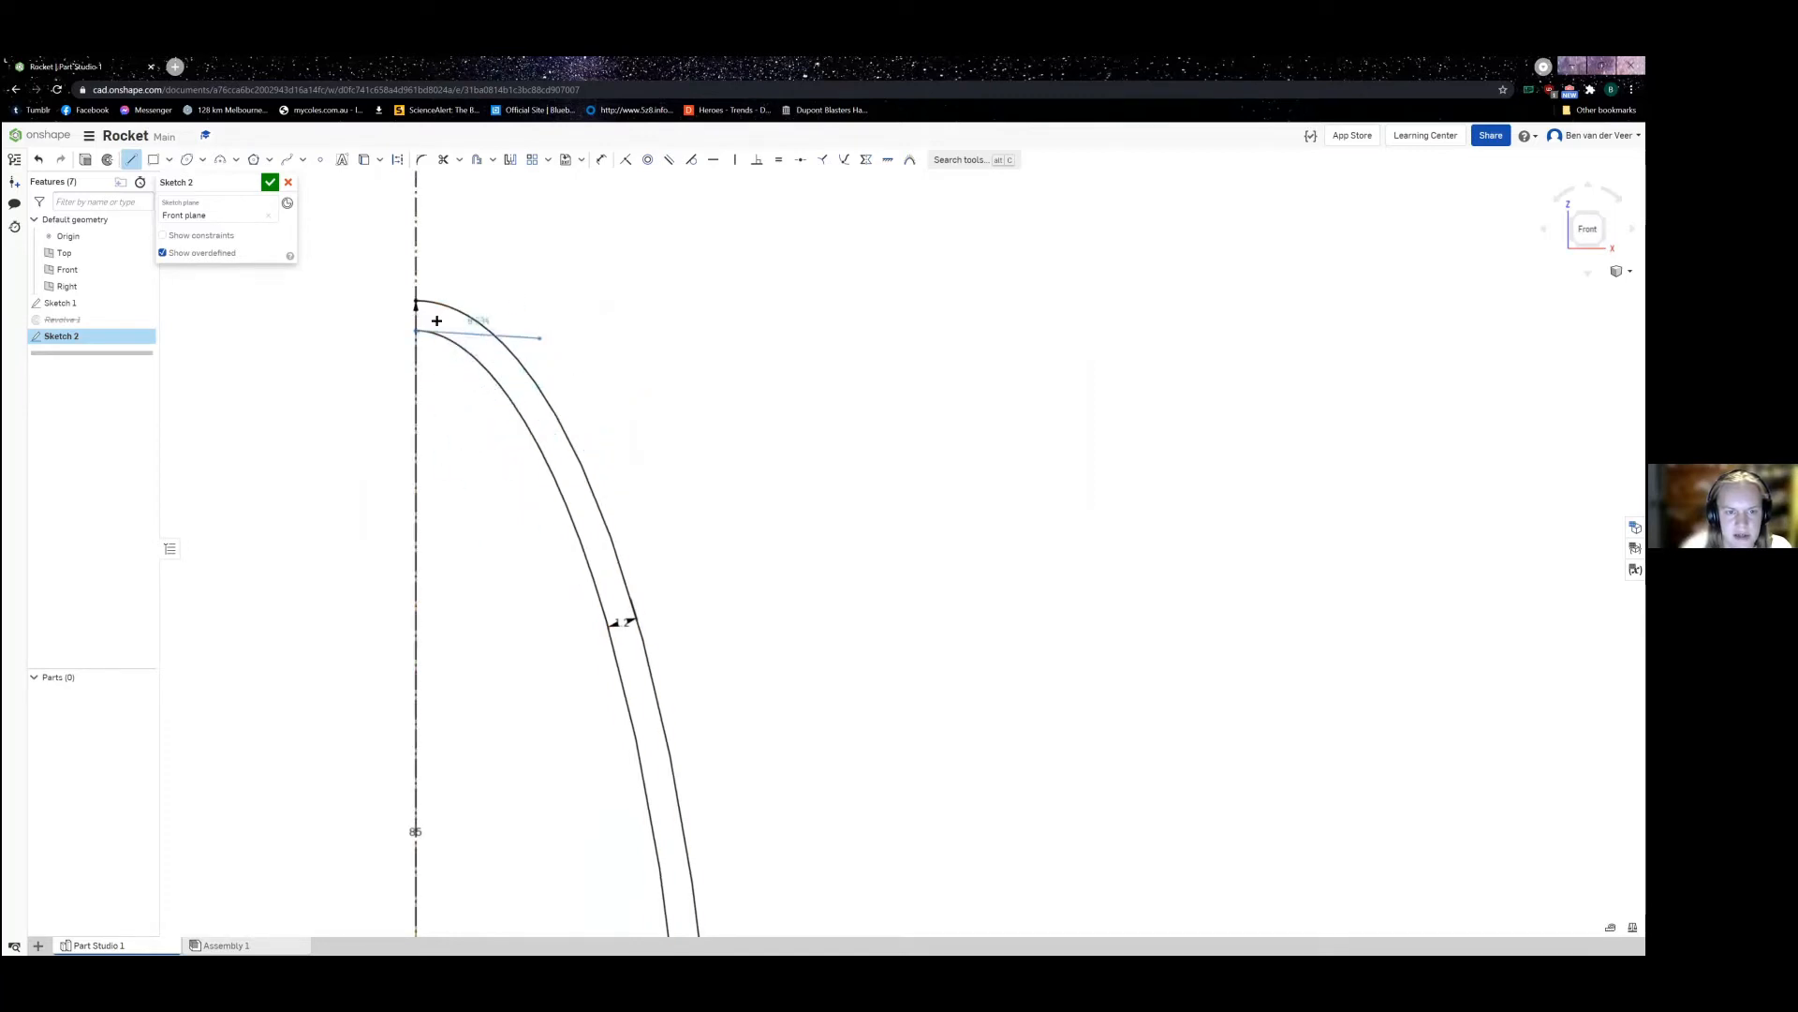
scroll(420, 325, "up", 5)
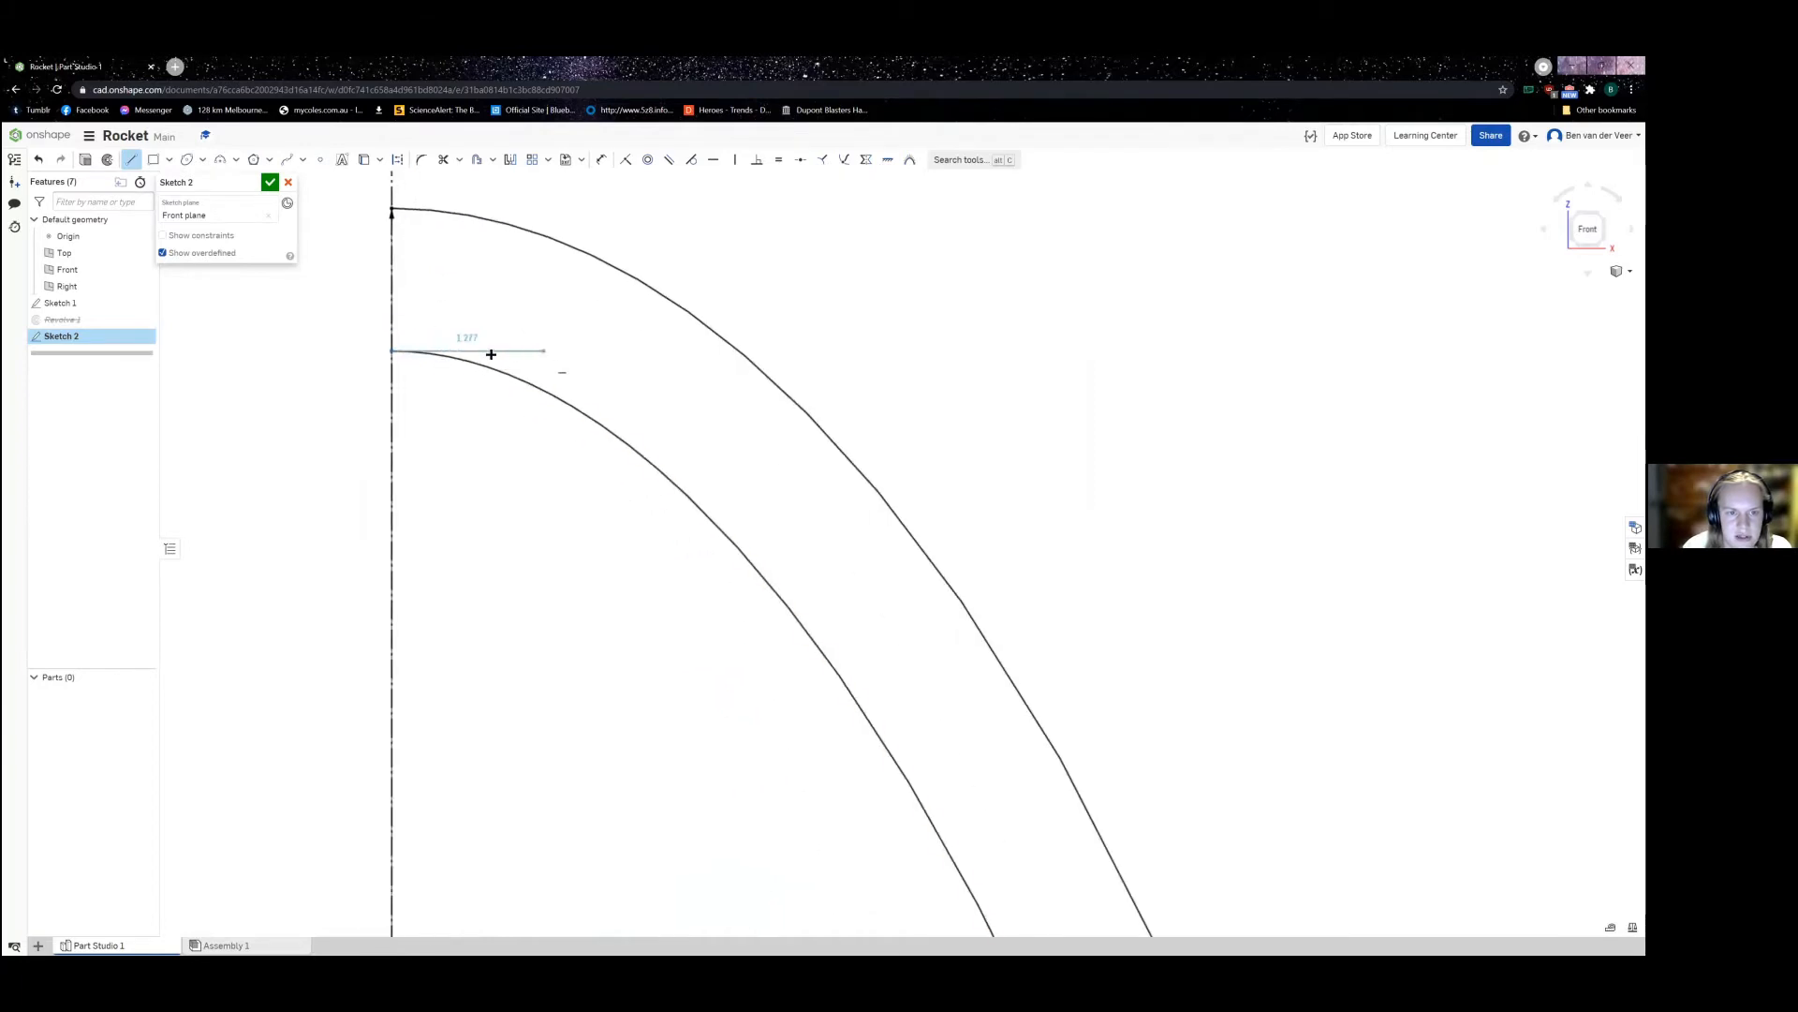
scroll(548, 361, "down", 5)
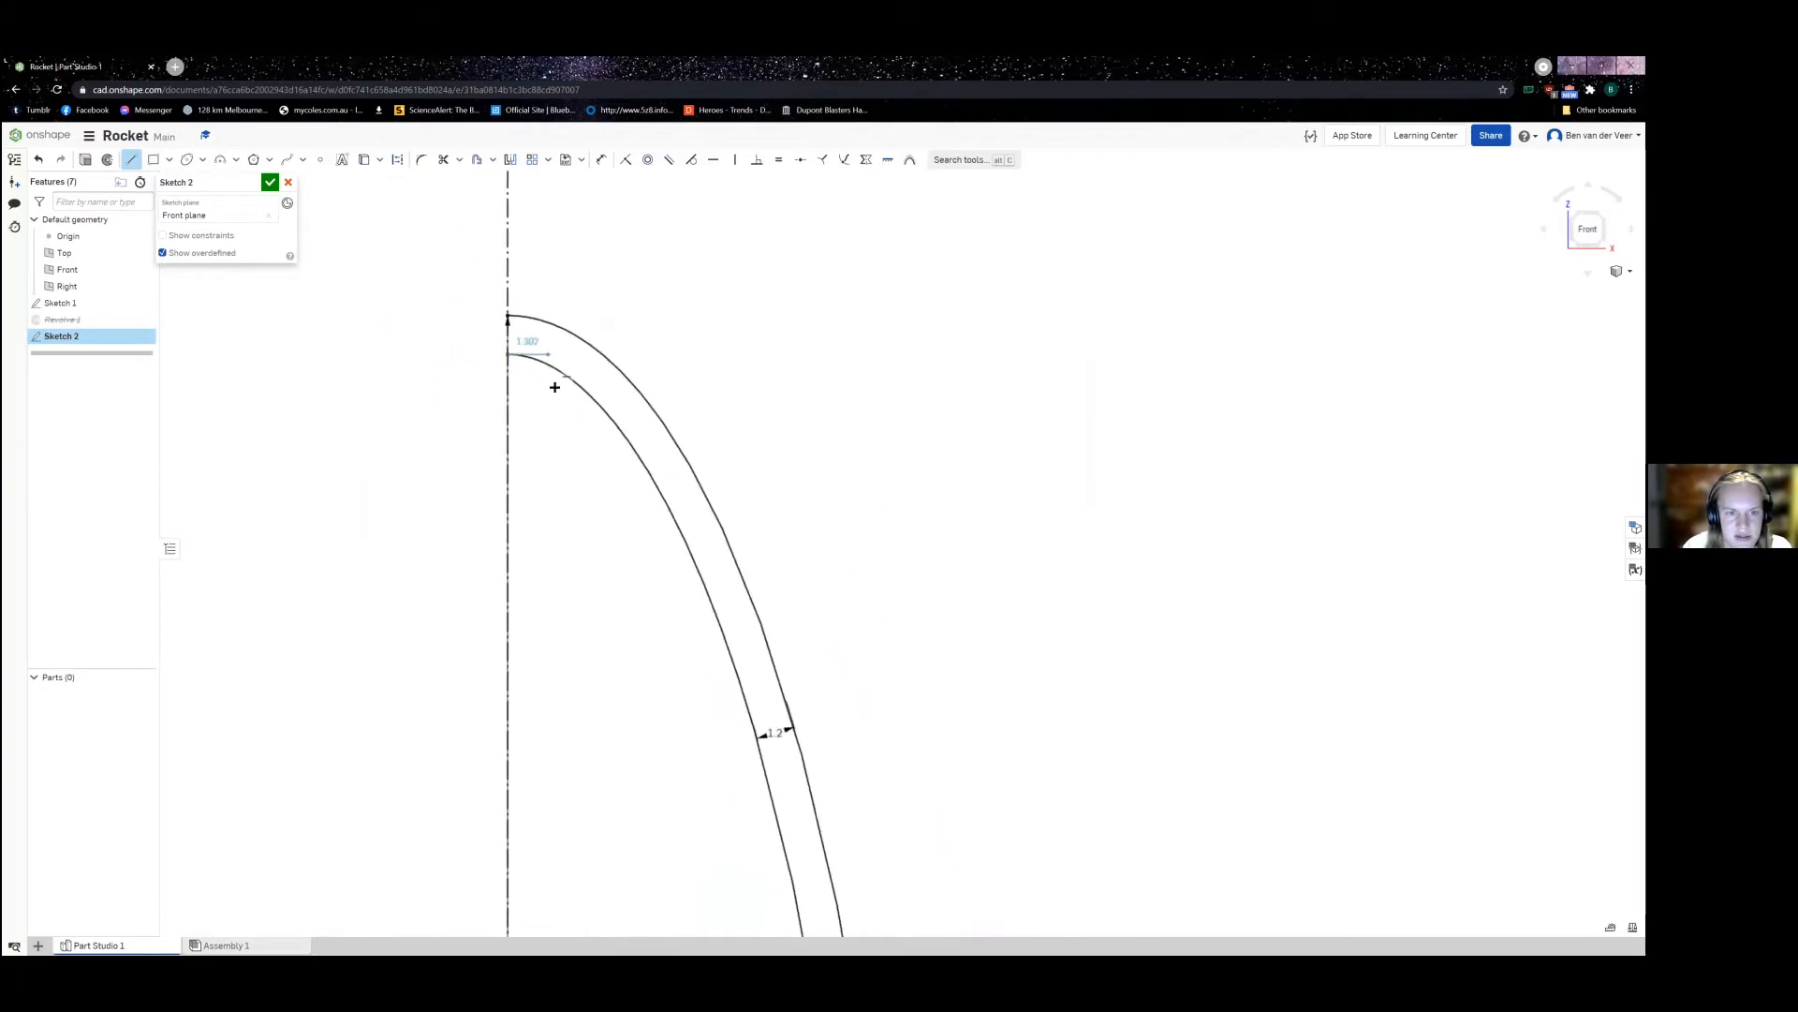
middle_click_drag(586, 446, 517, 438)
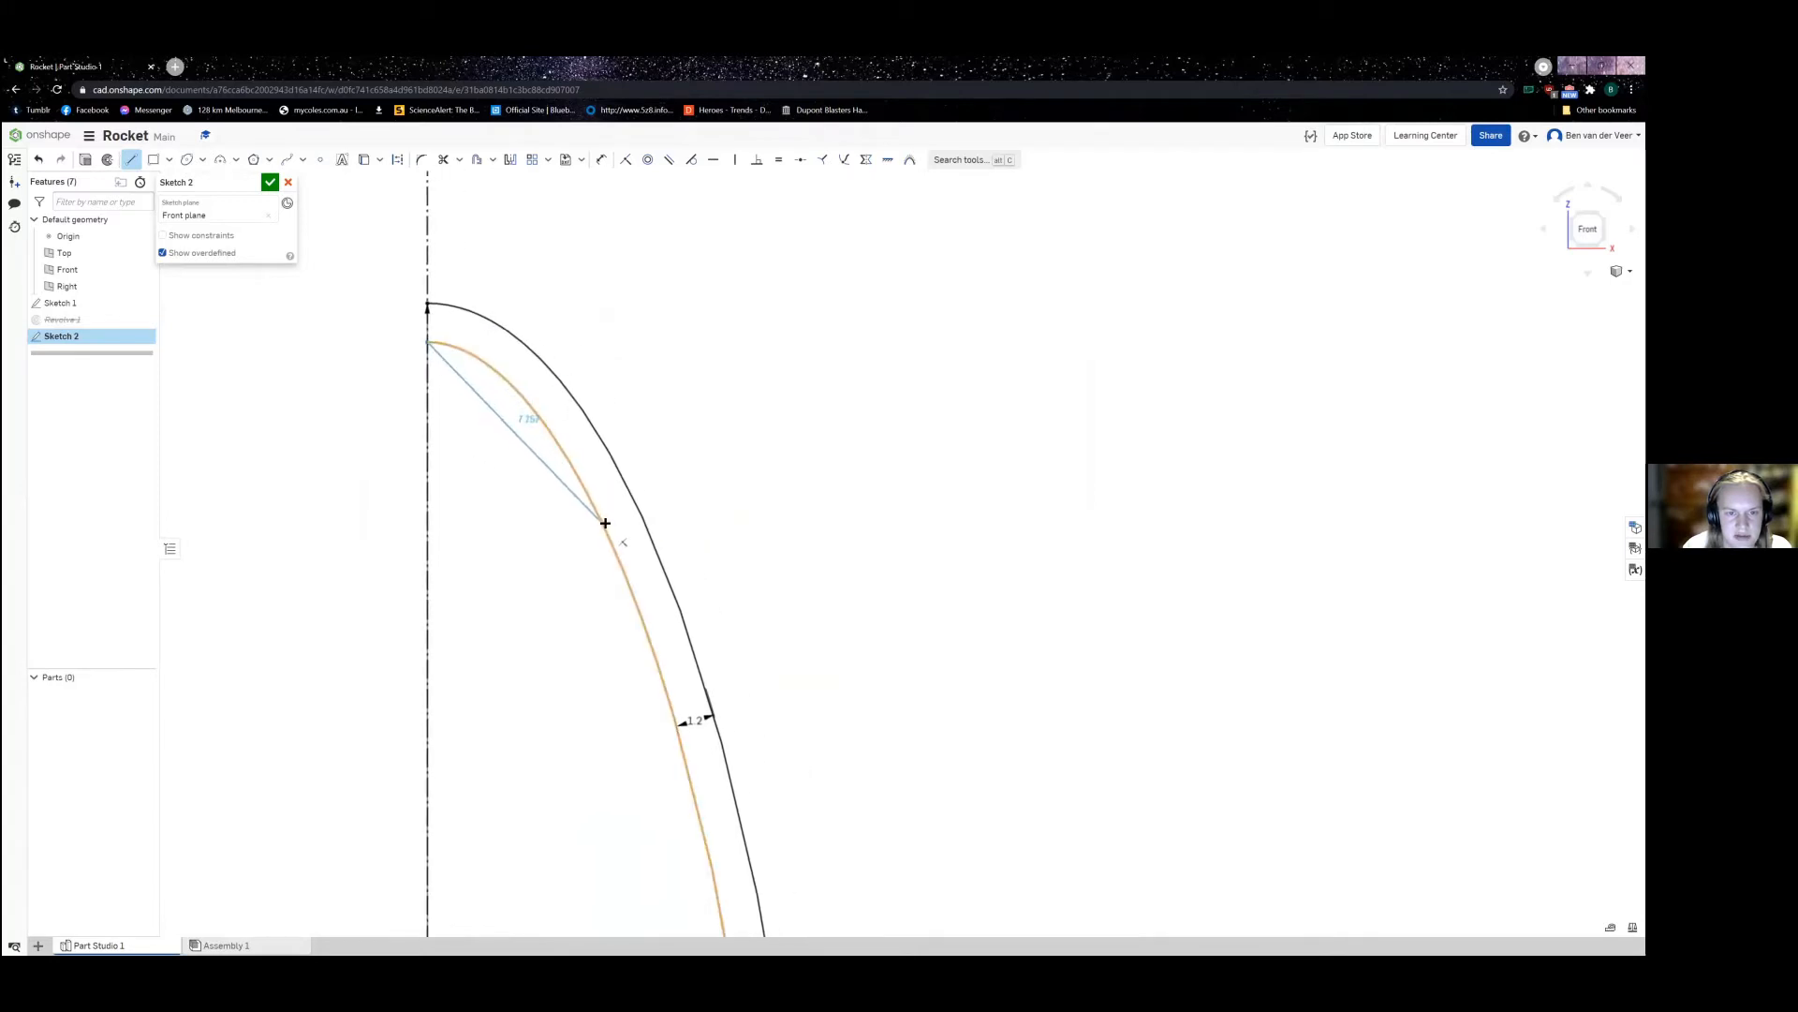
left_click(606, 525)
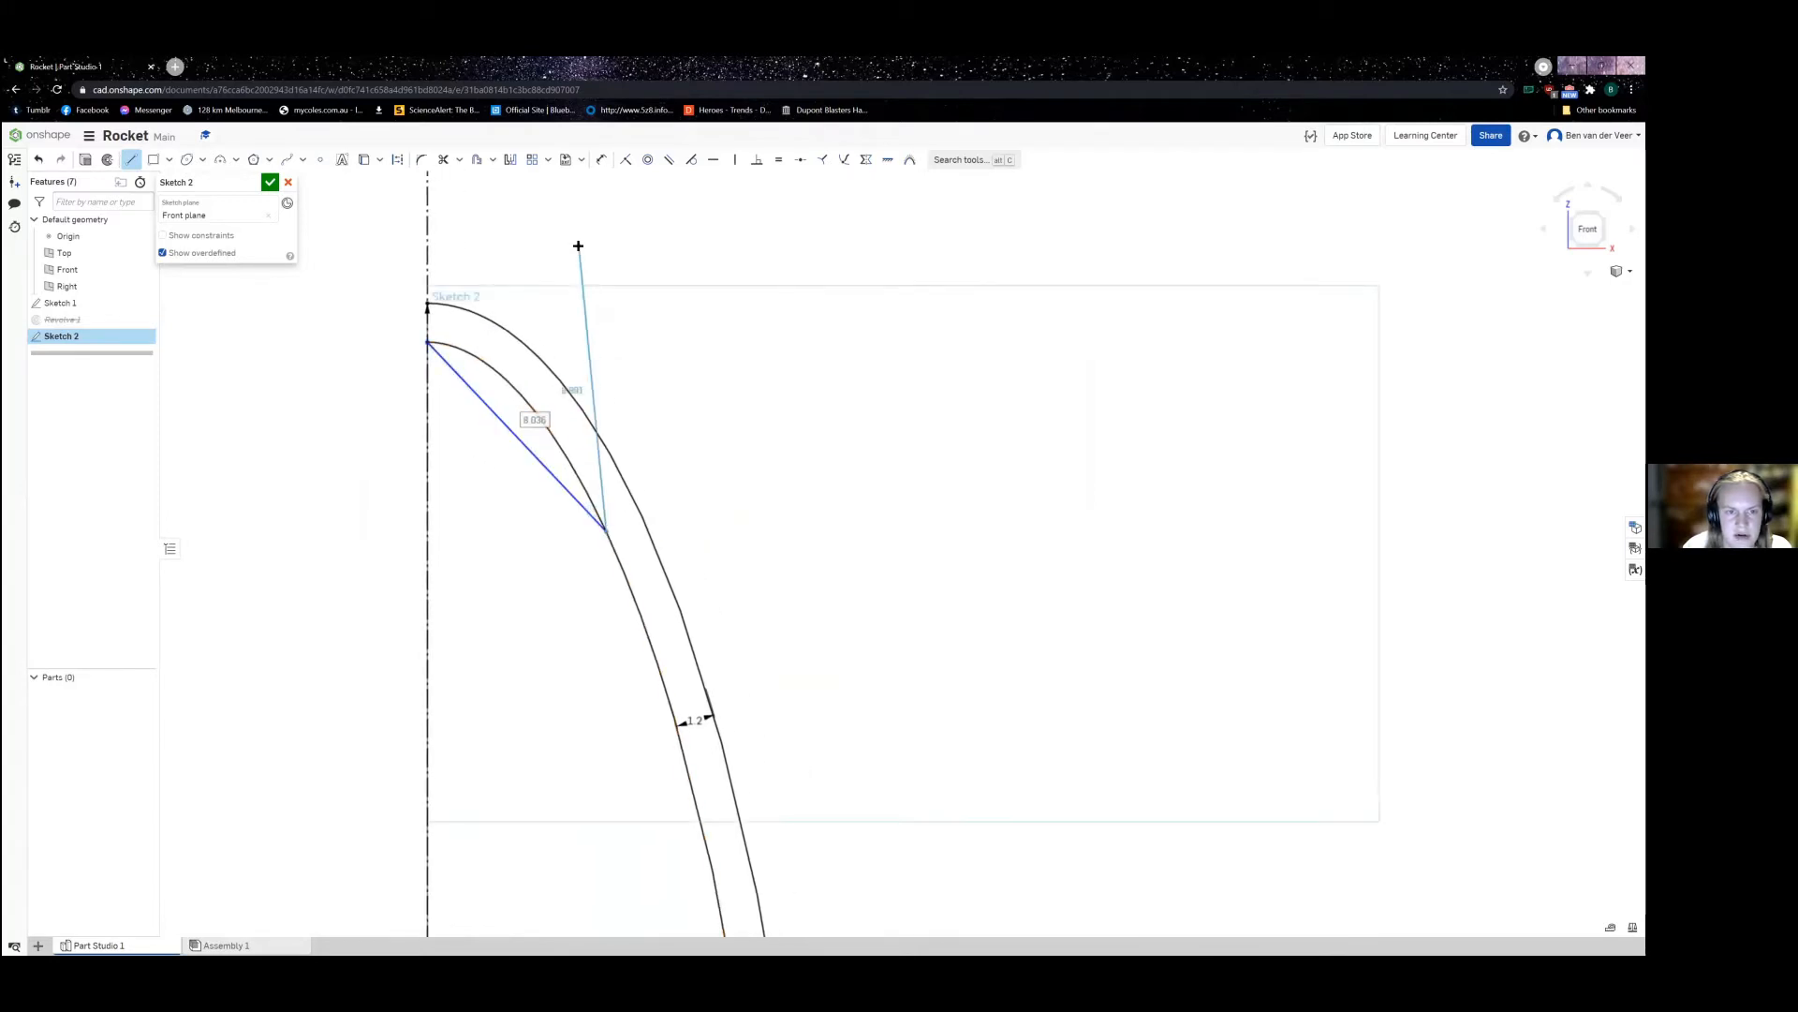
Step: Trim away the portion of the nose cone's inner curve above the slanted line
left_click(444, 161)
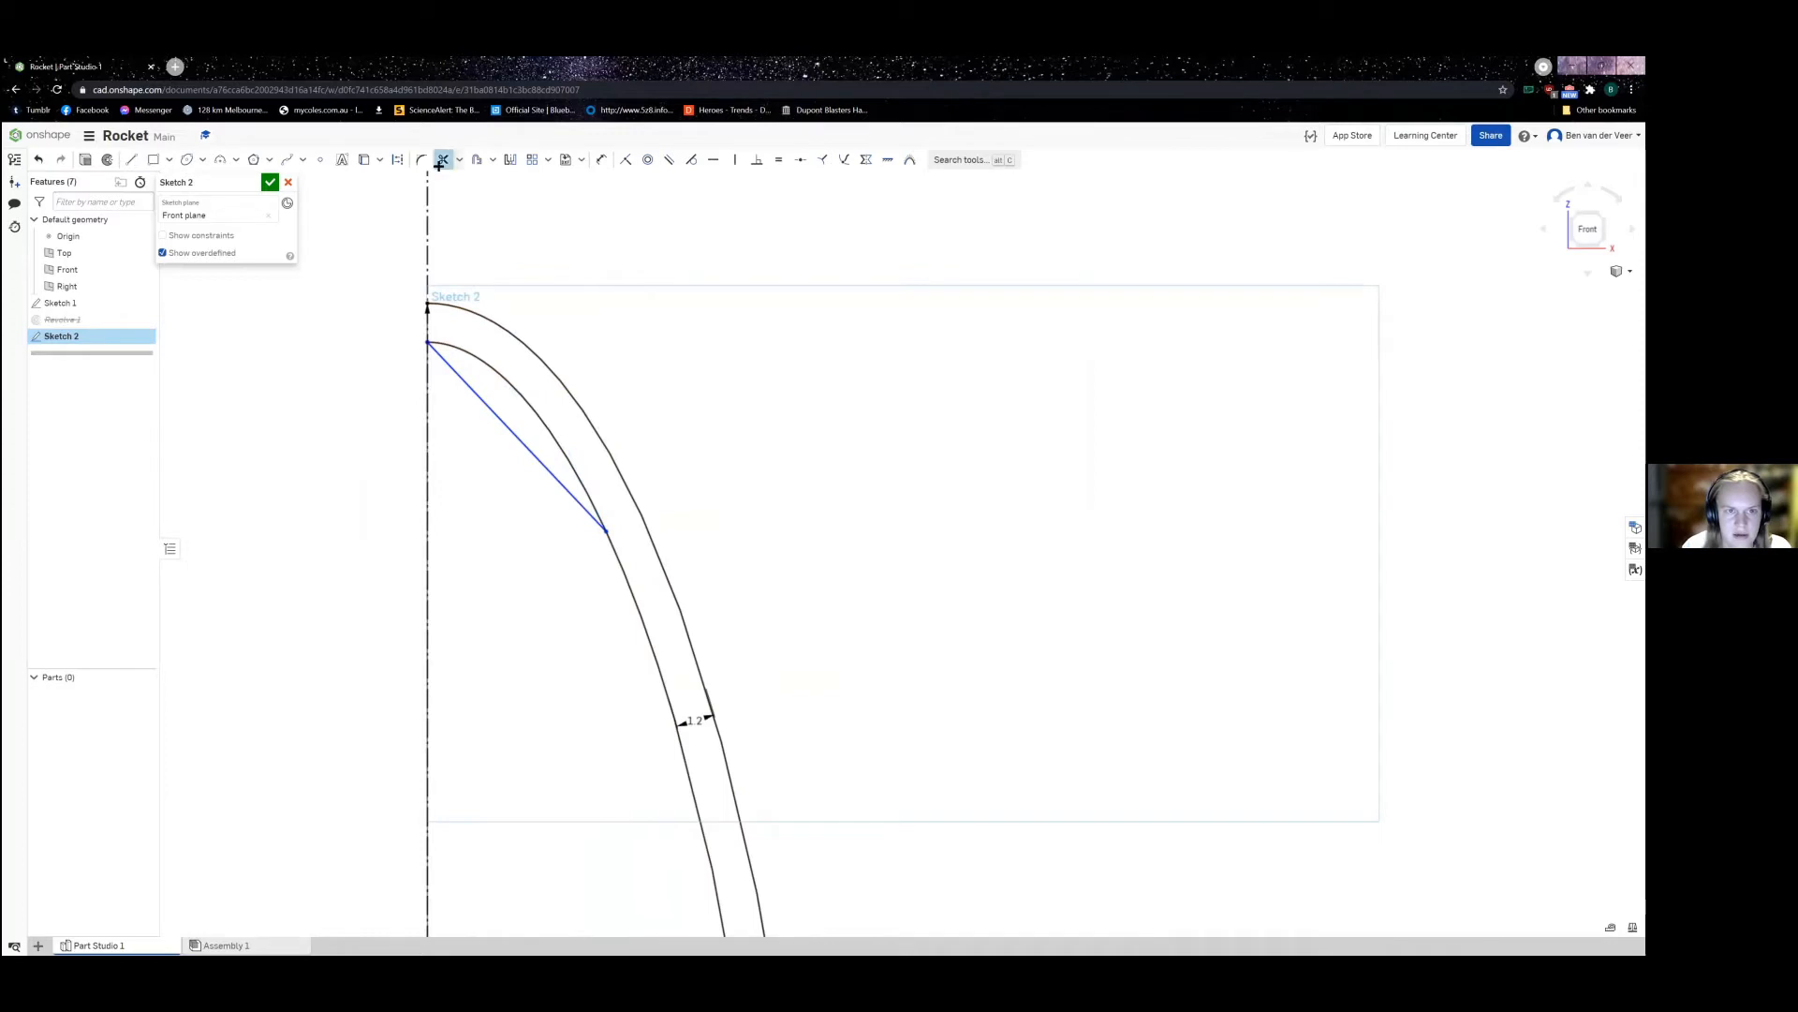
left_click(531, 385)
scroll(616, 388, "down", 5)
scroll(549, 334, "up", 2)
scroll(549, 334, "up", 5)
Step: Close the profile with a 1.2 mm line along the centreline between the inner and outer tip points, and finish the sketch
key("l")
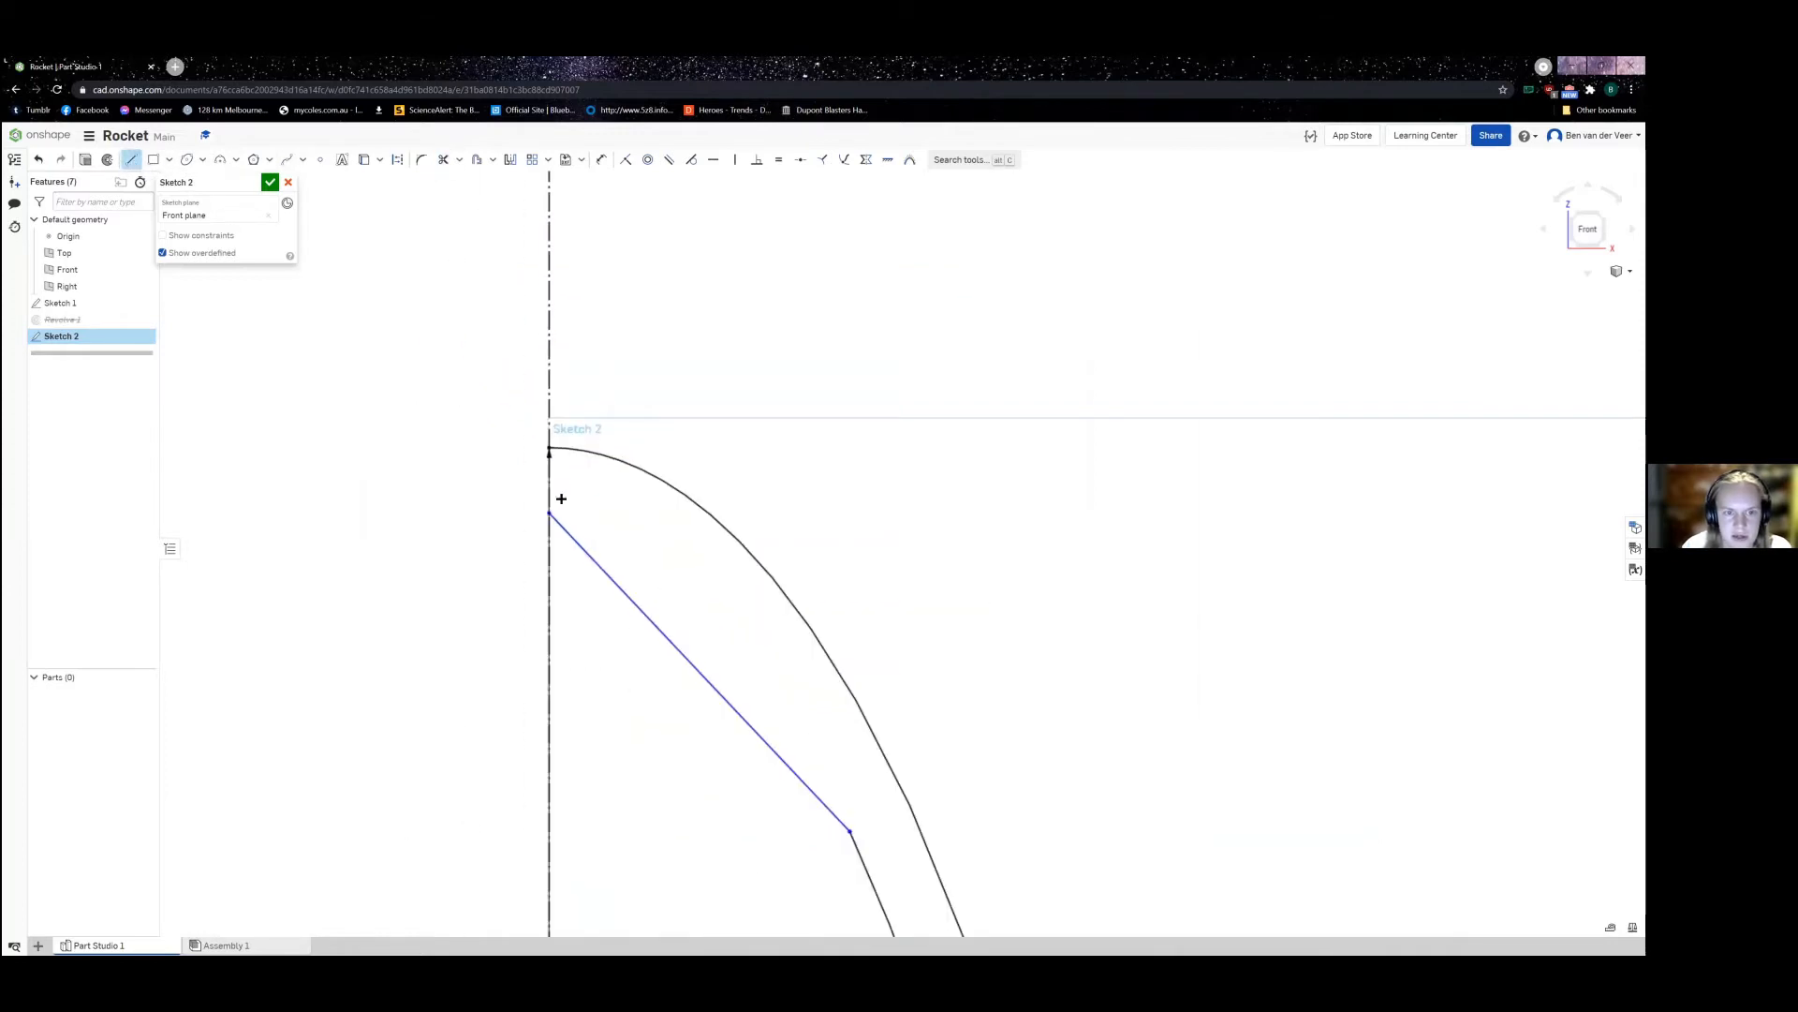
left_click(550, 512)
left_click(550, 447)
middle_click_drag(502, 469, 308, 373)
scroll(308, 374, "down", 5)
scroll(546, 454, "down", 3)
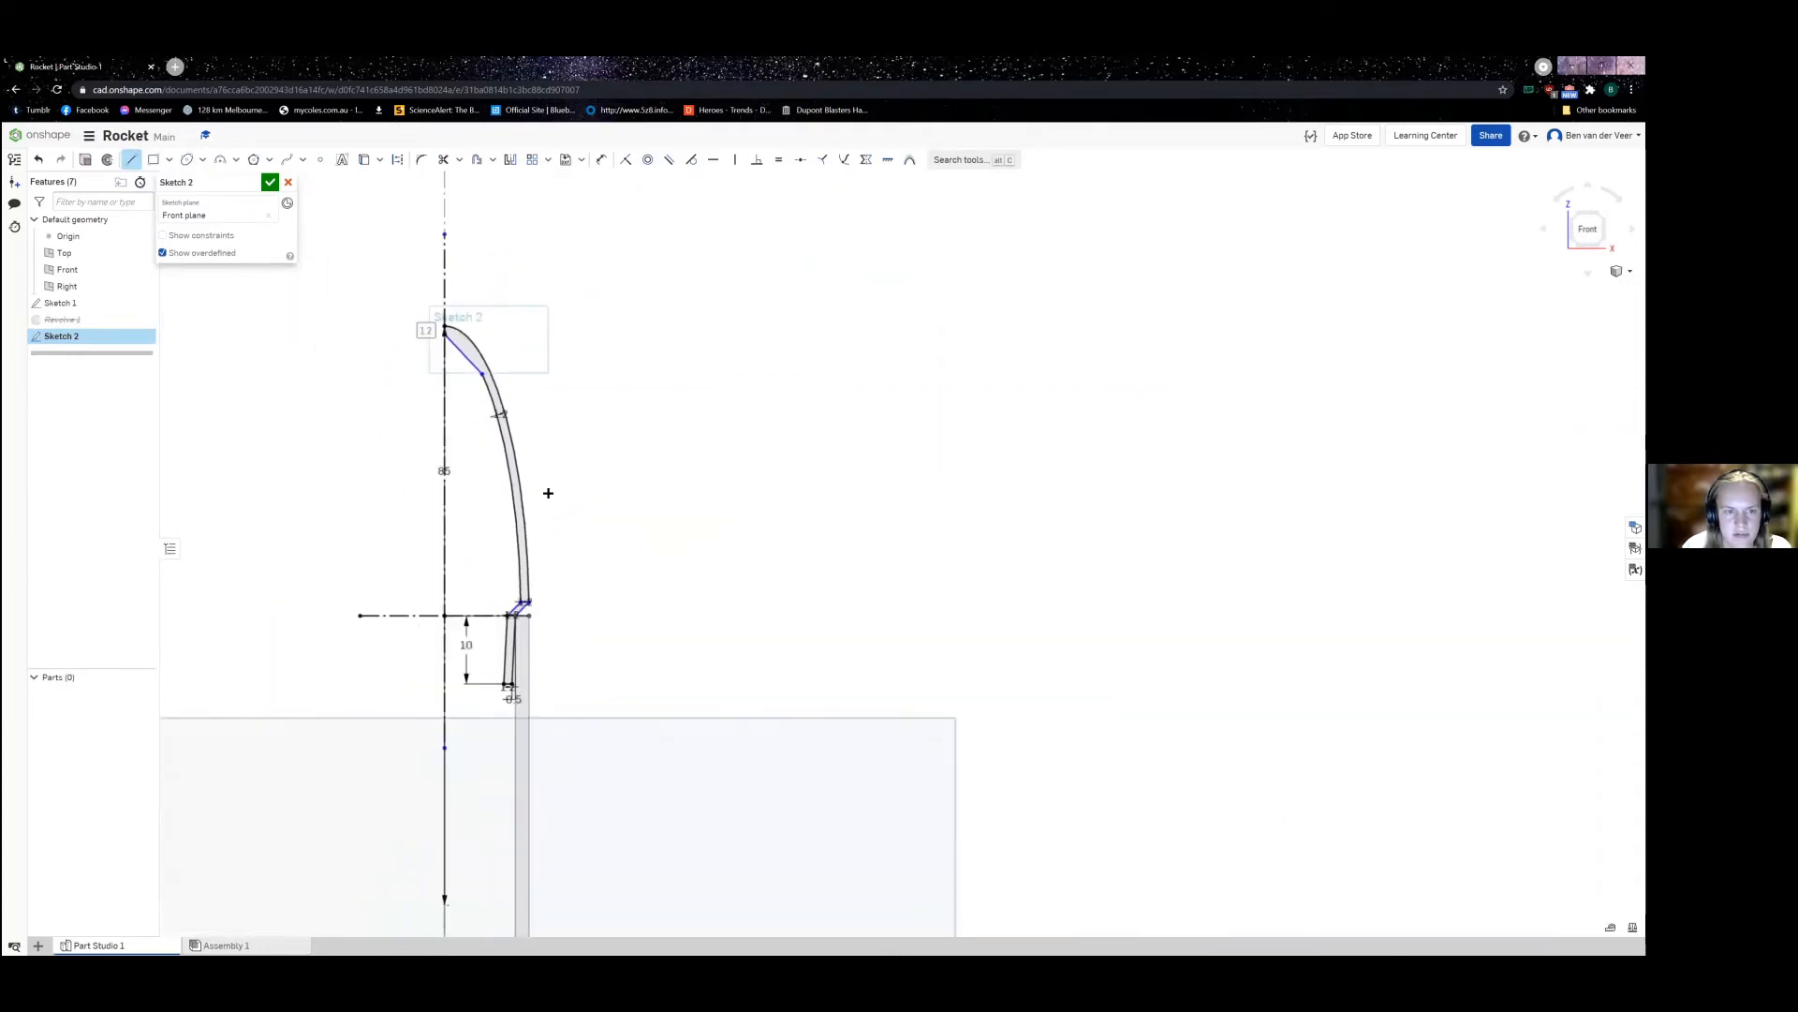
scroll(497, 563, "up", 3)
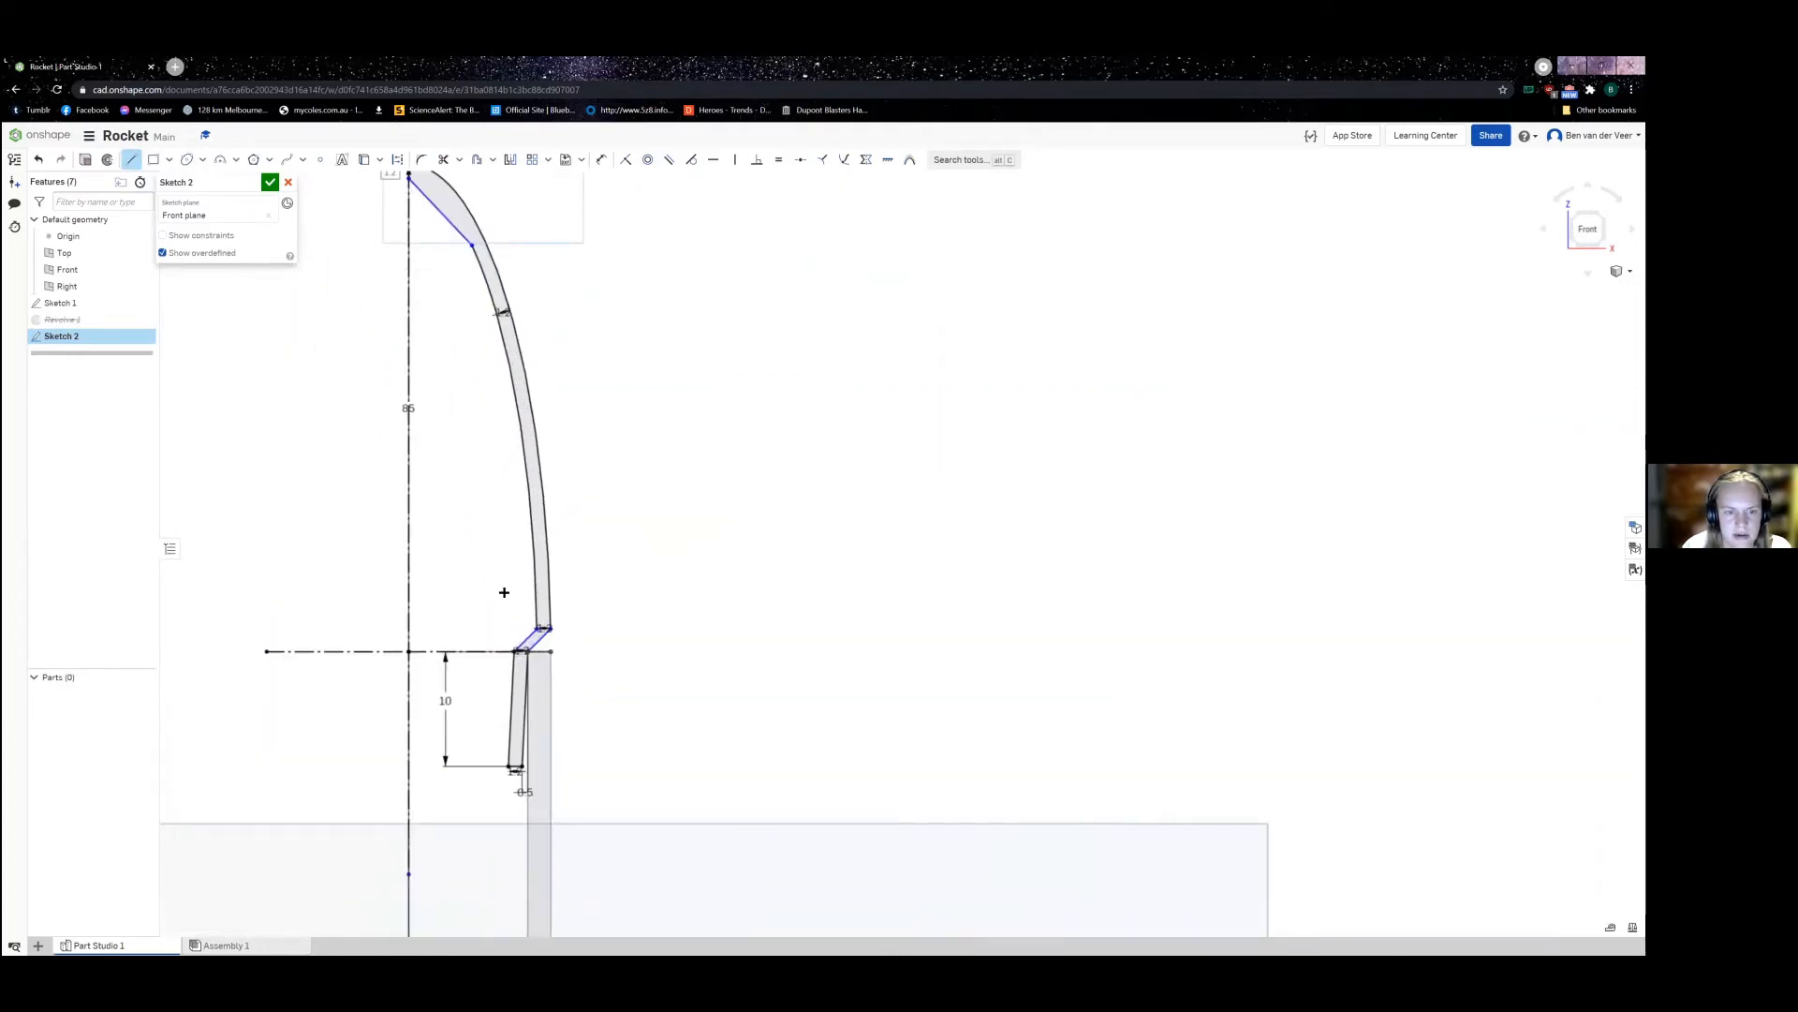
left_click(270, 184)
scroll(440, 525, "down", 3)
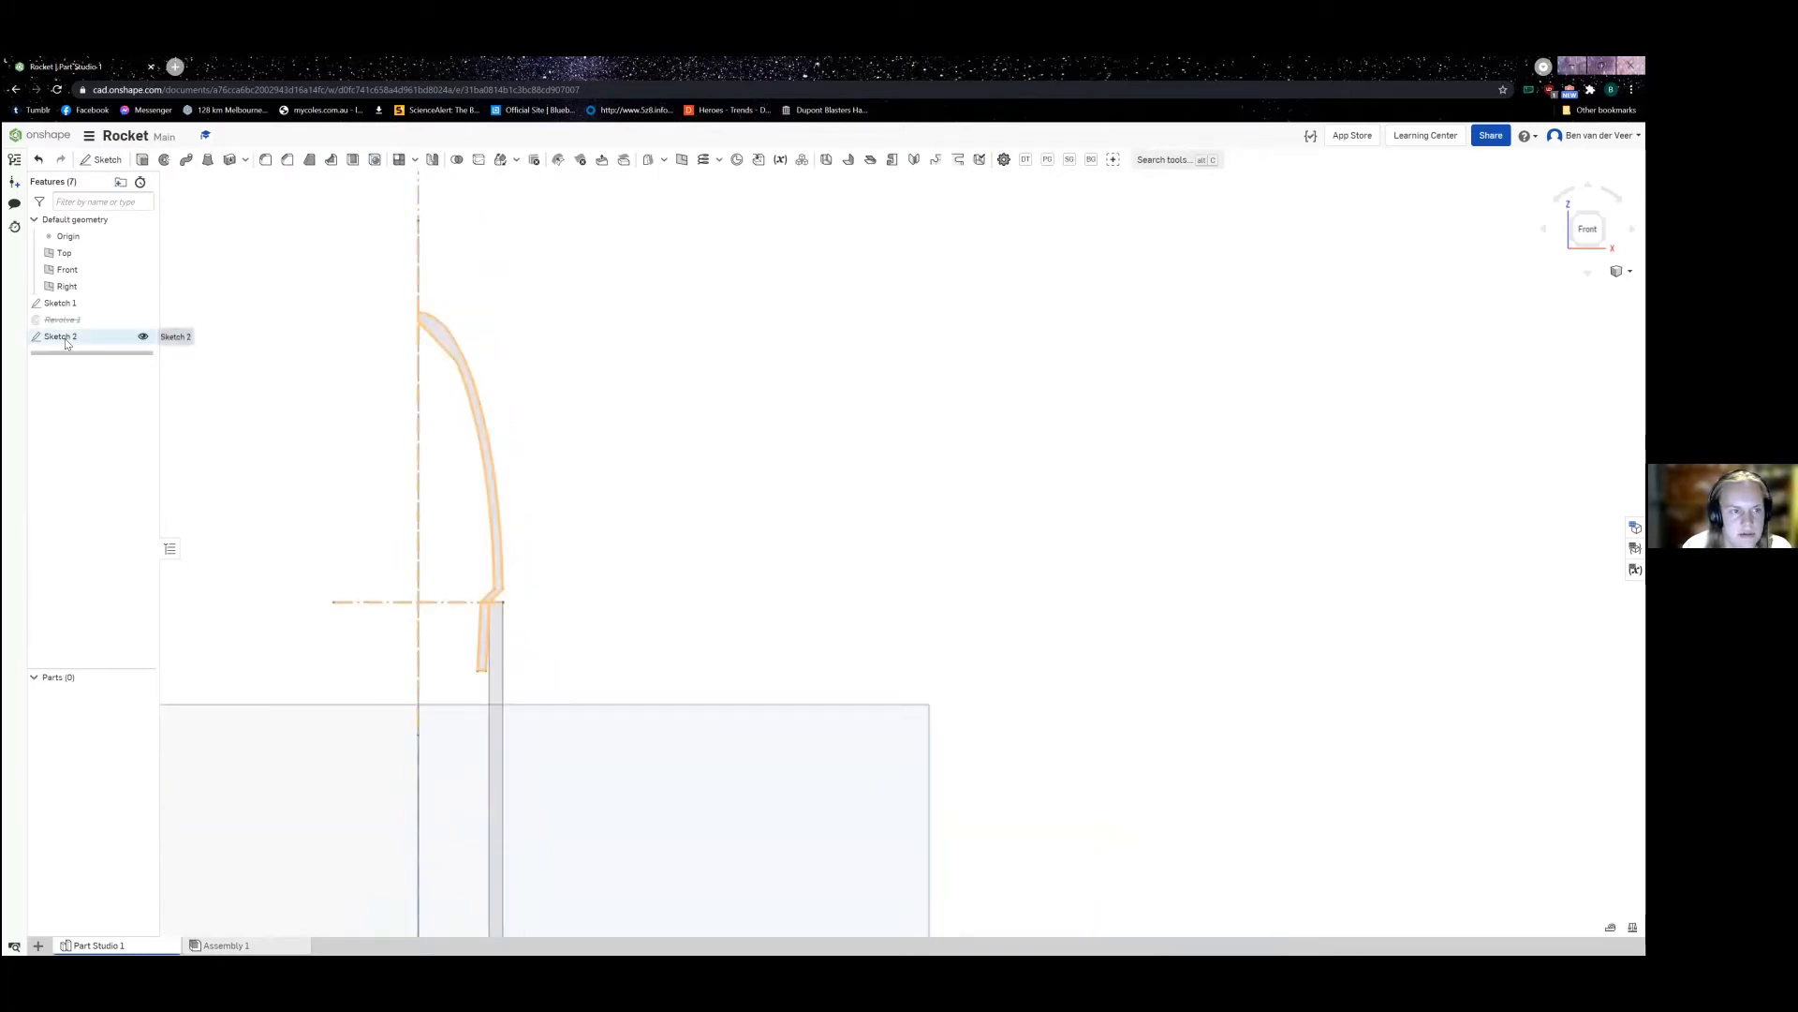
Step: Revolve the closed nose cone profile fully about the vertical centreline as a new solid, and inspect its shape
key("shift+e")
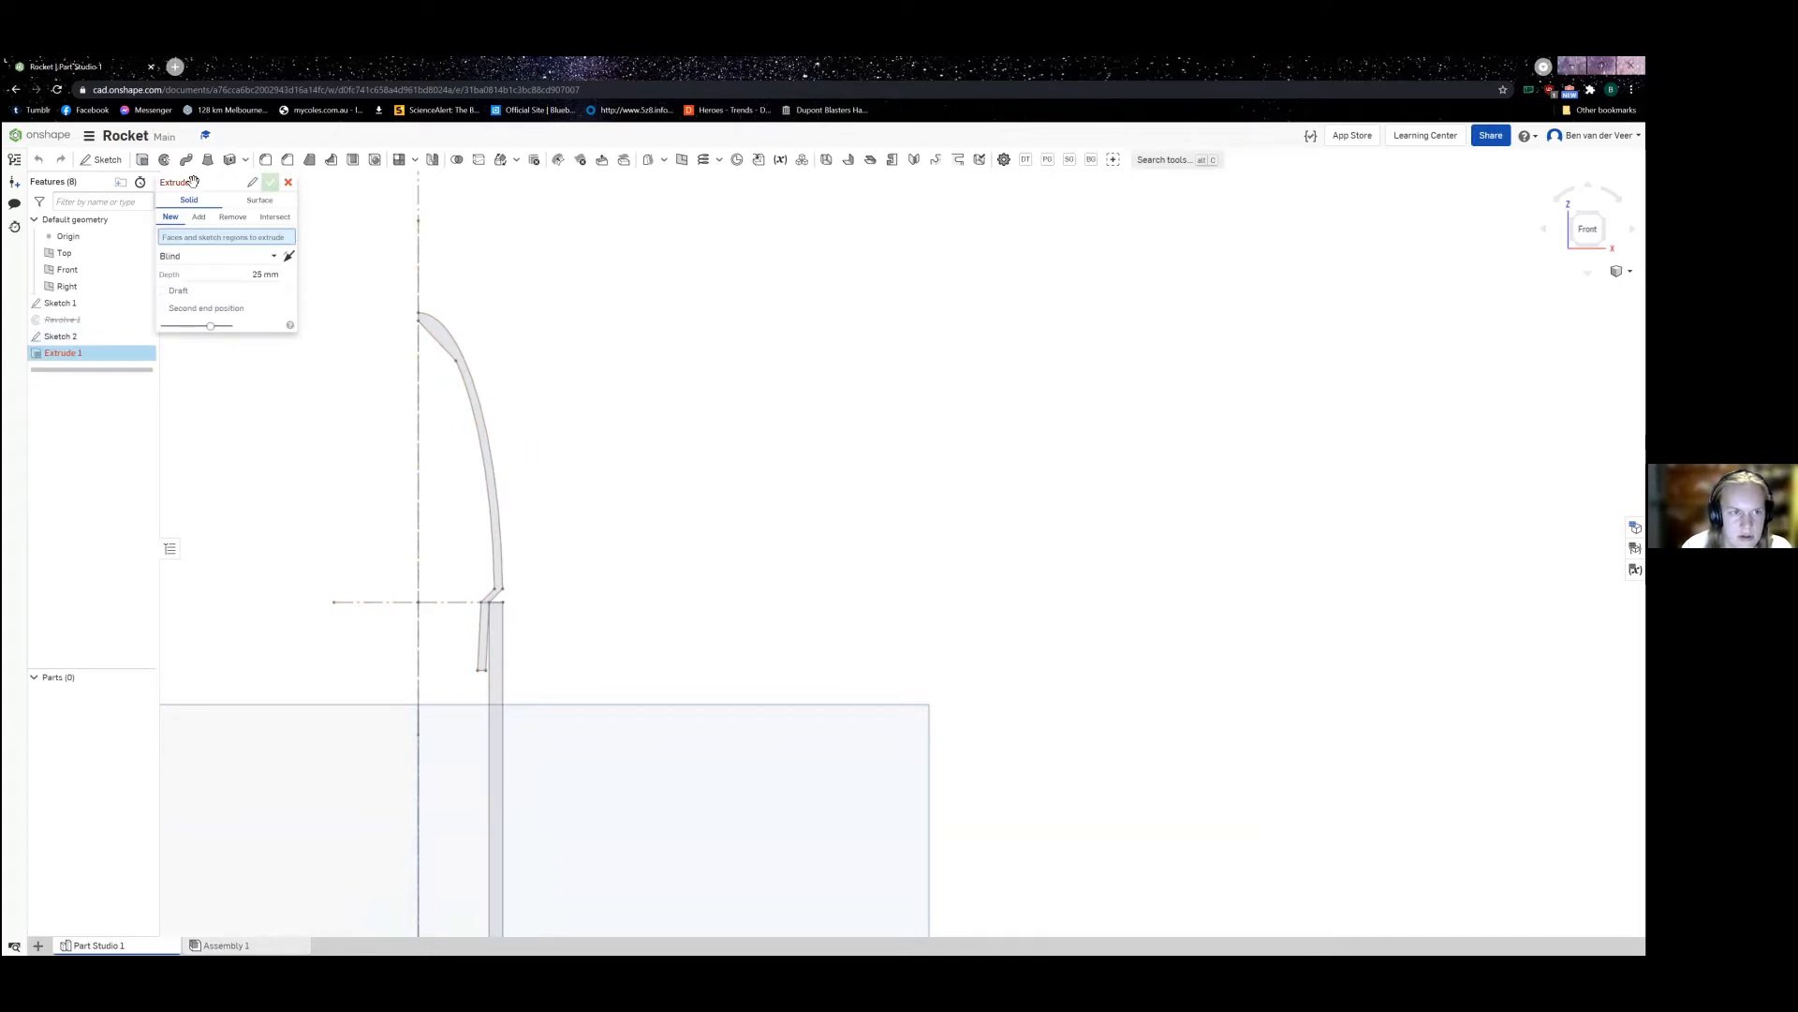
left_click(288, 182)
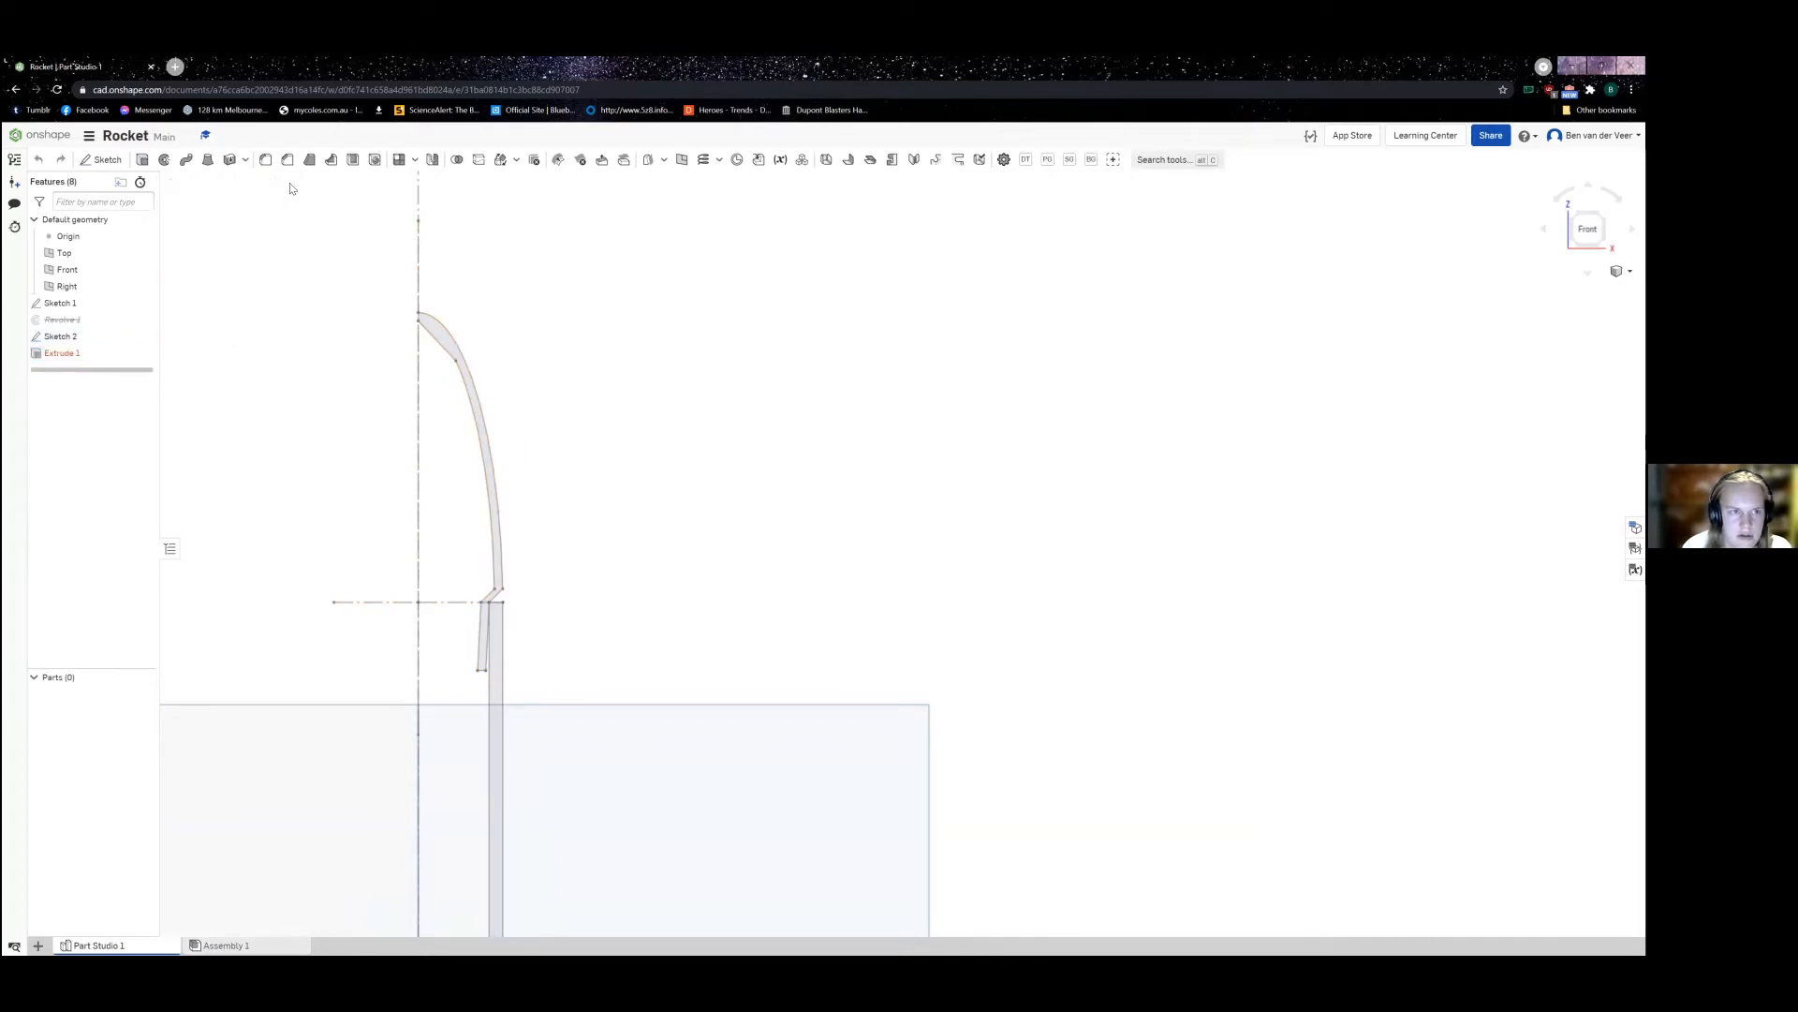
left_click(166, 159)
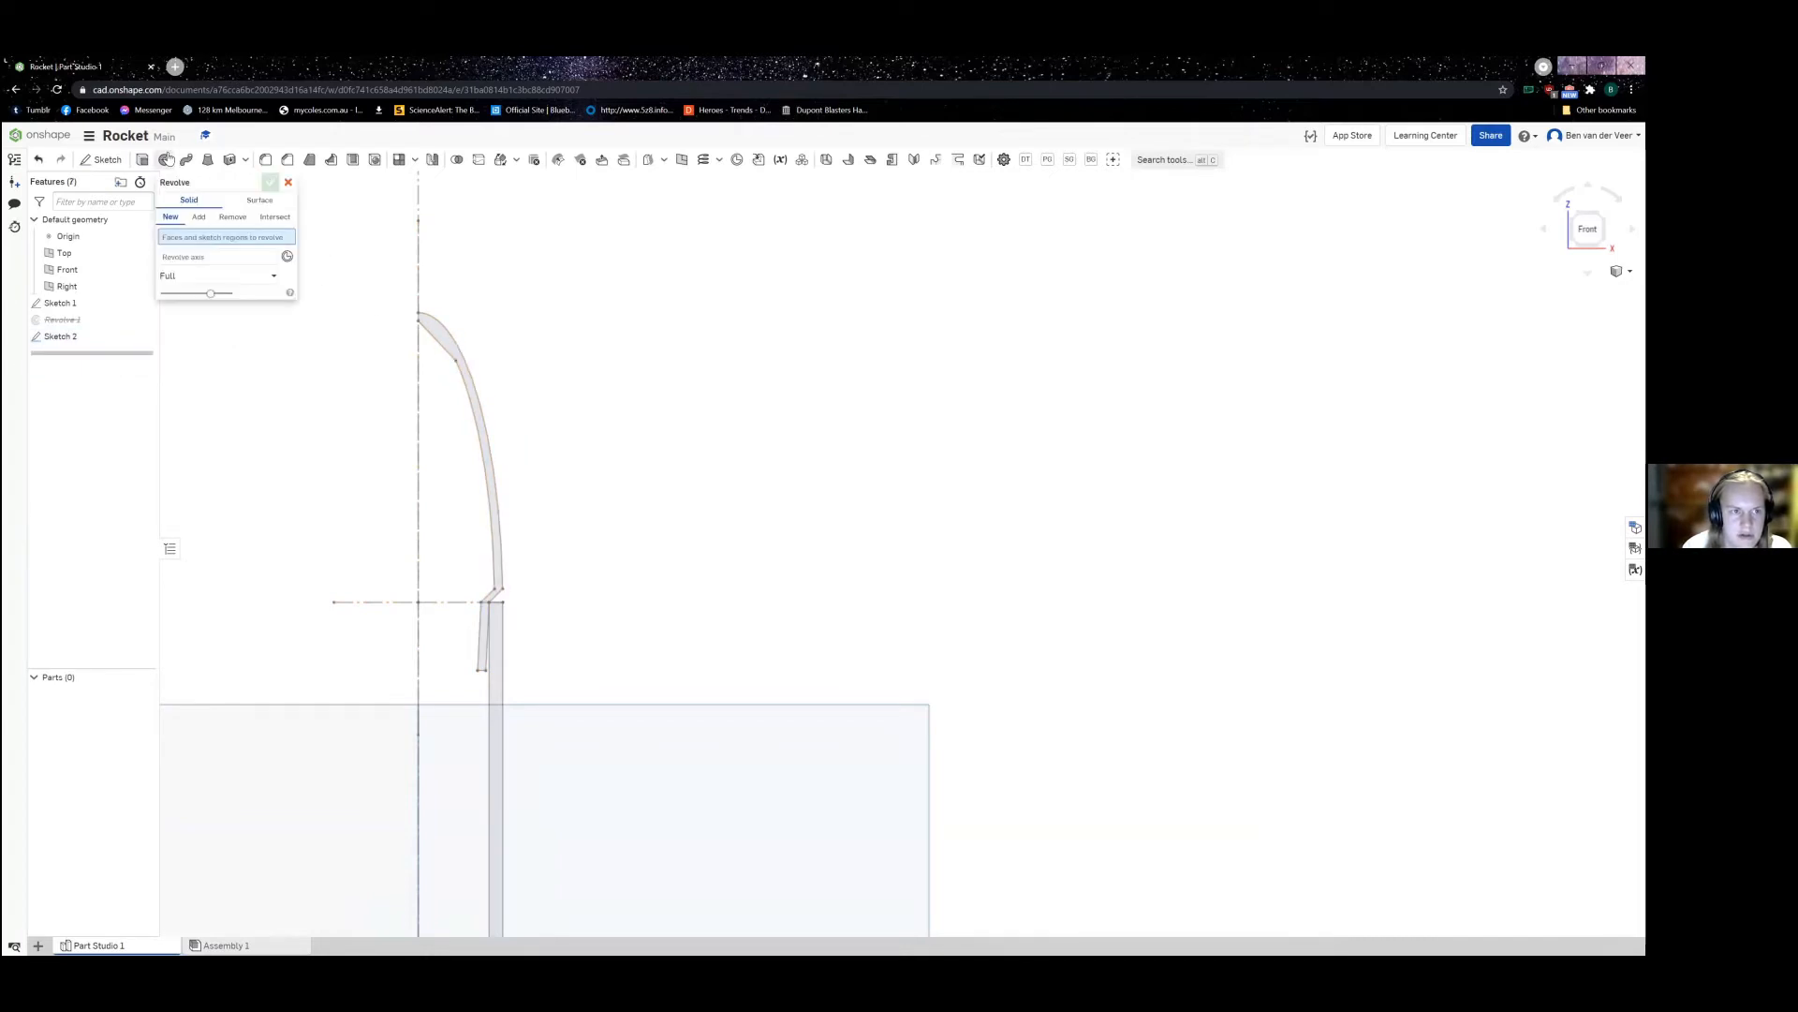
left_click(449, 342)
left_click(240, 271)
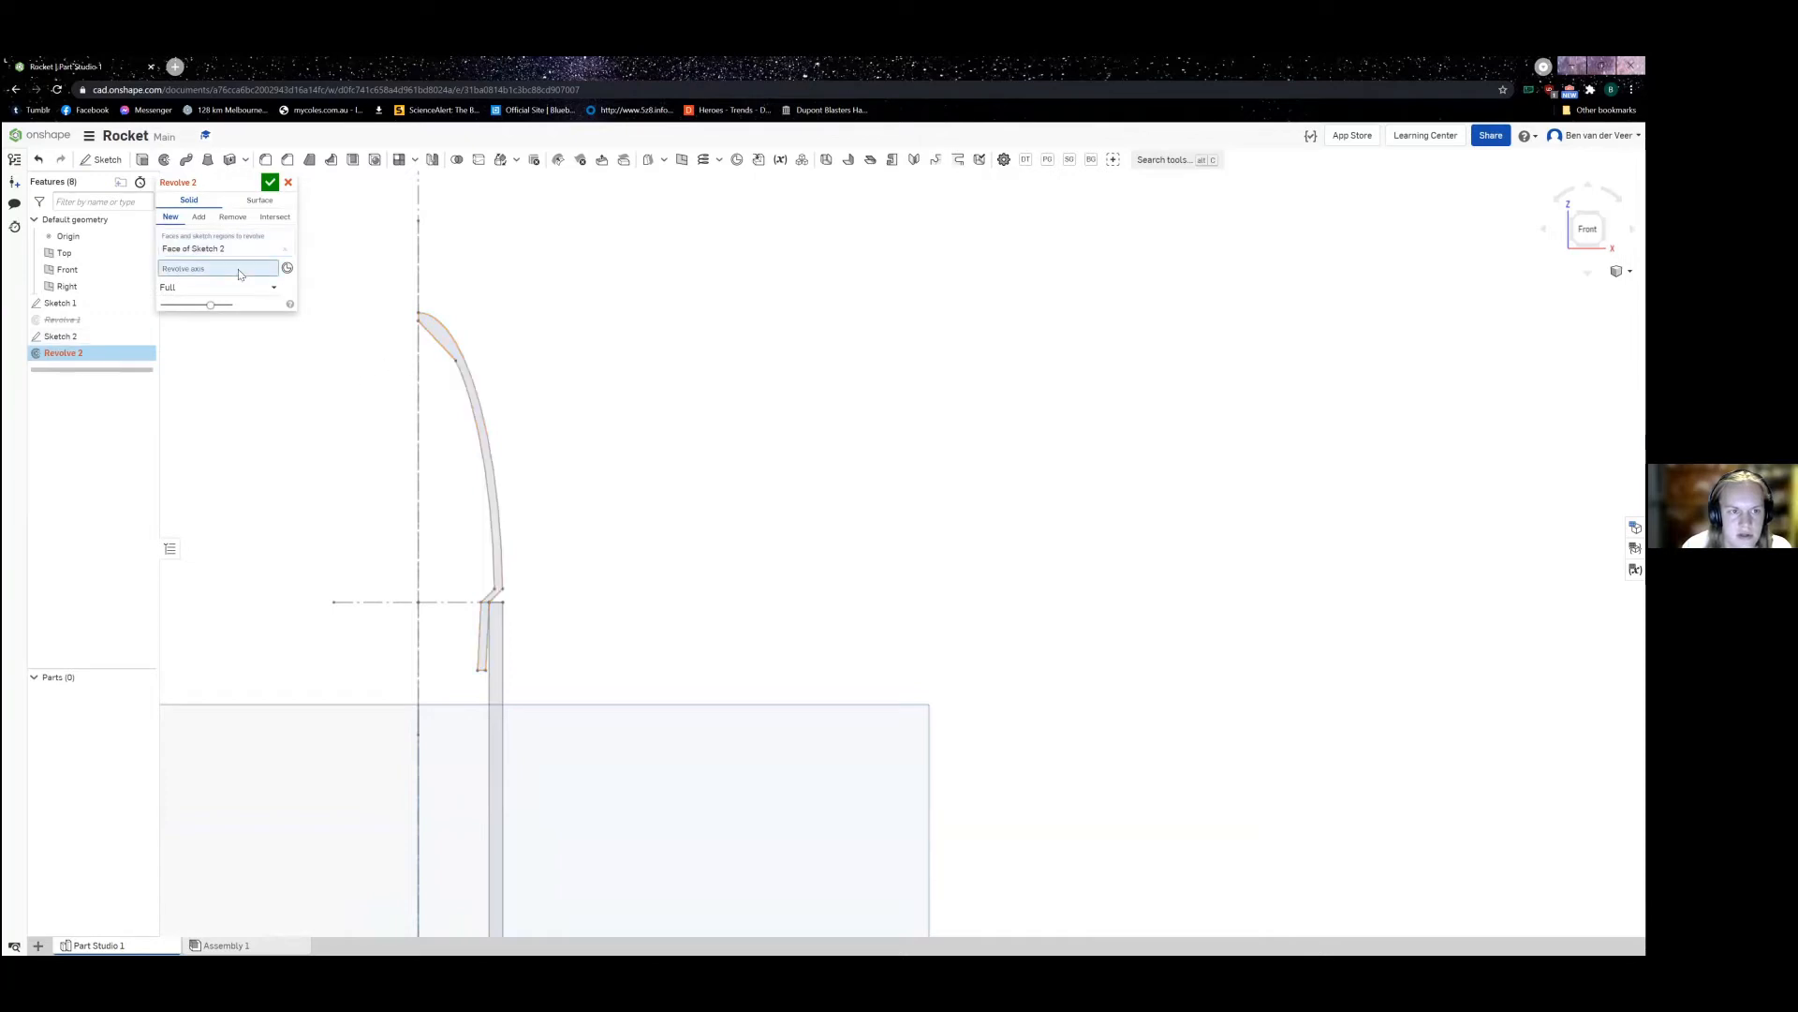
left_click(419, 412)
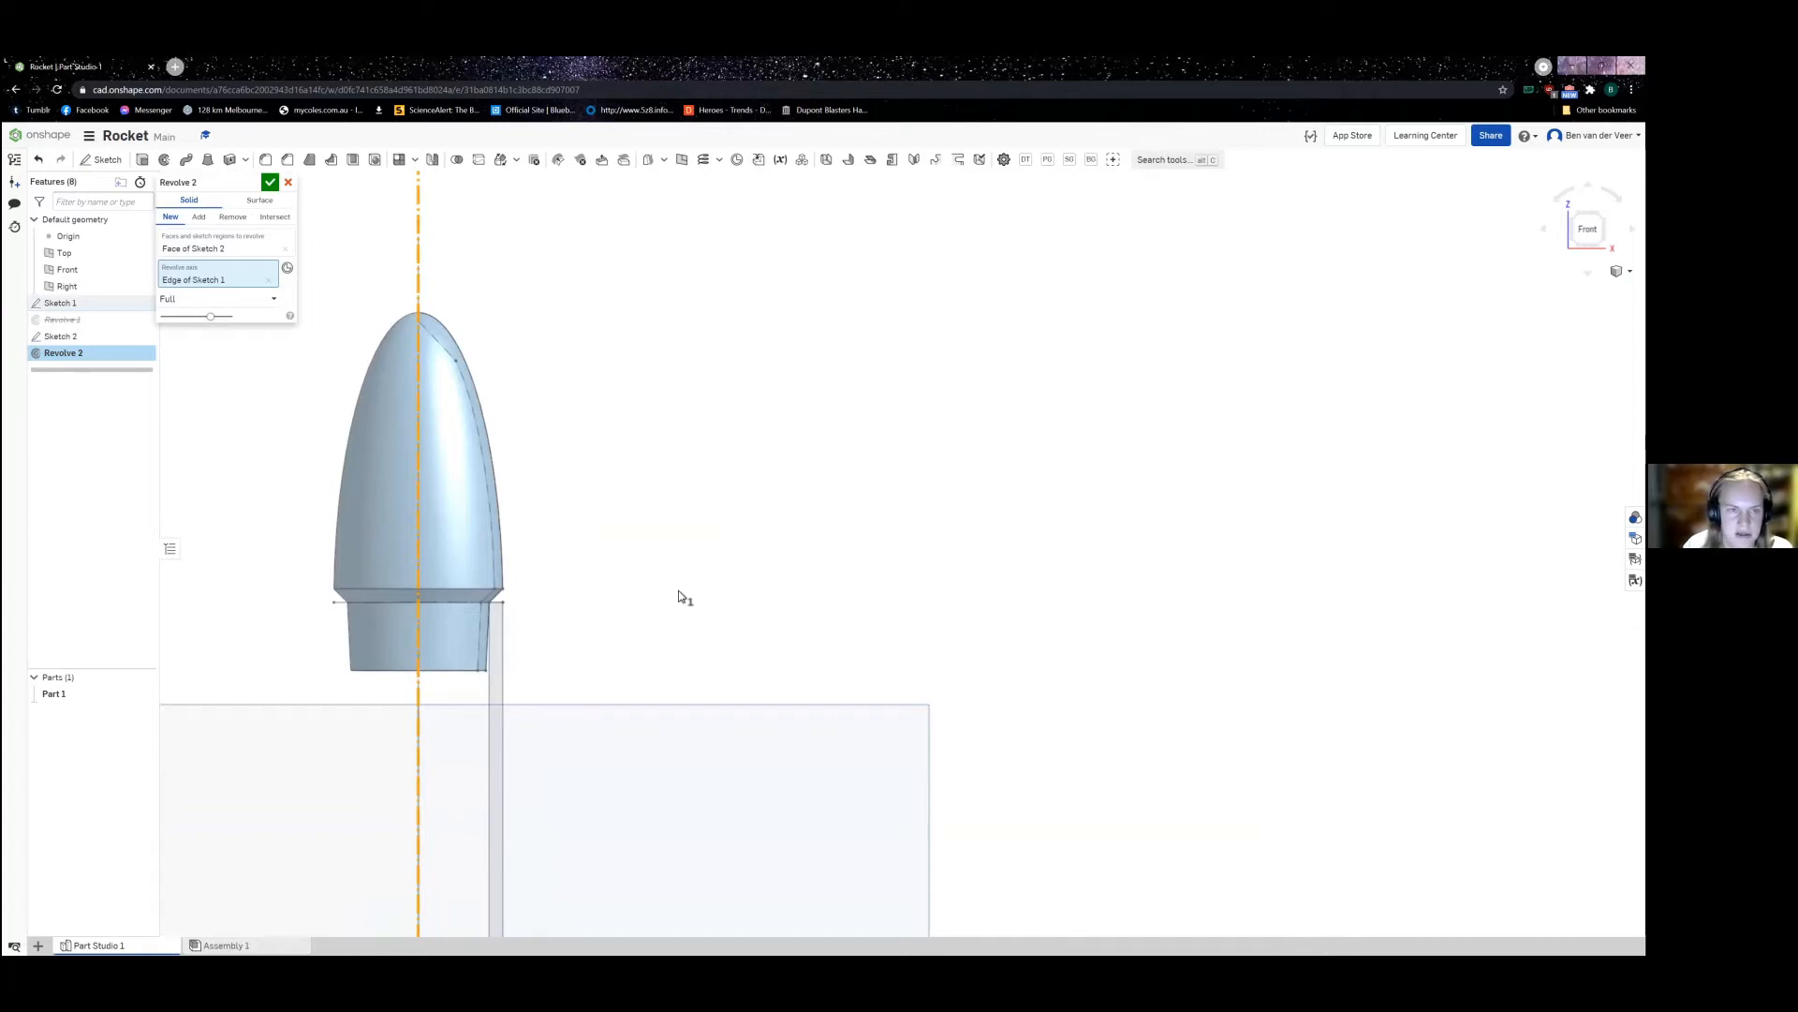
left_click(271, 184)
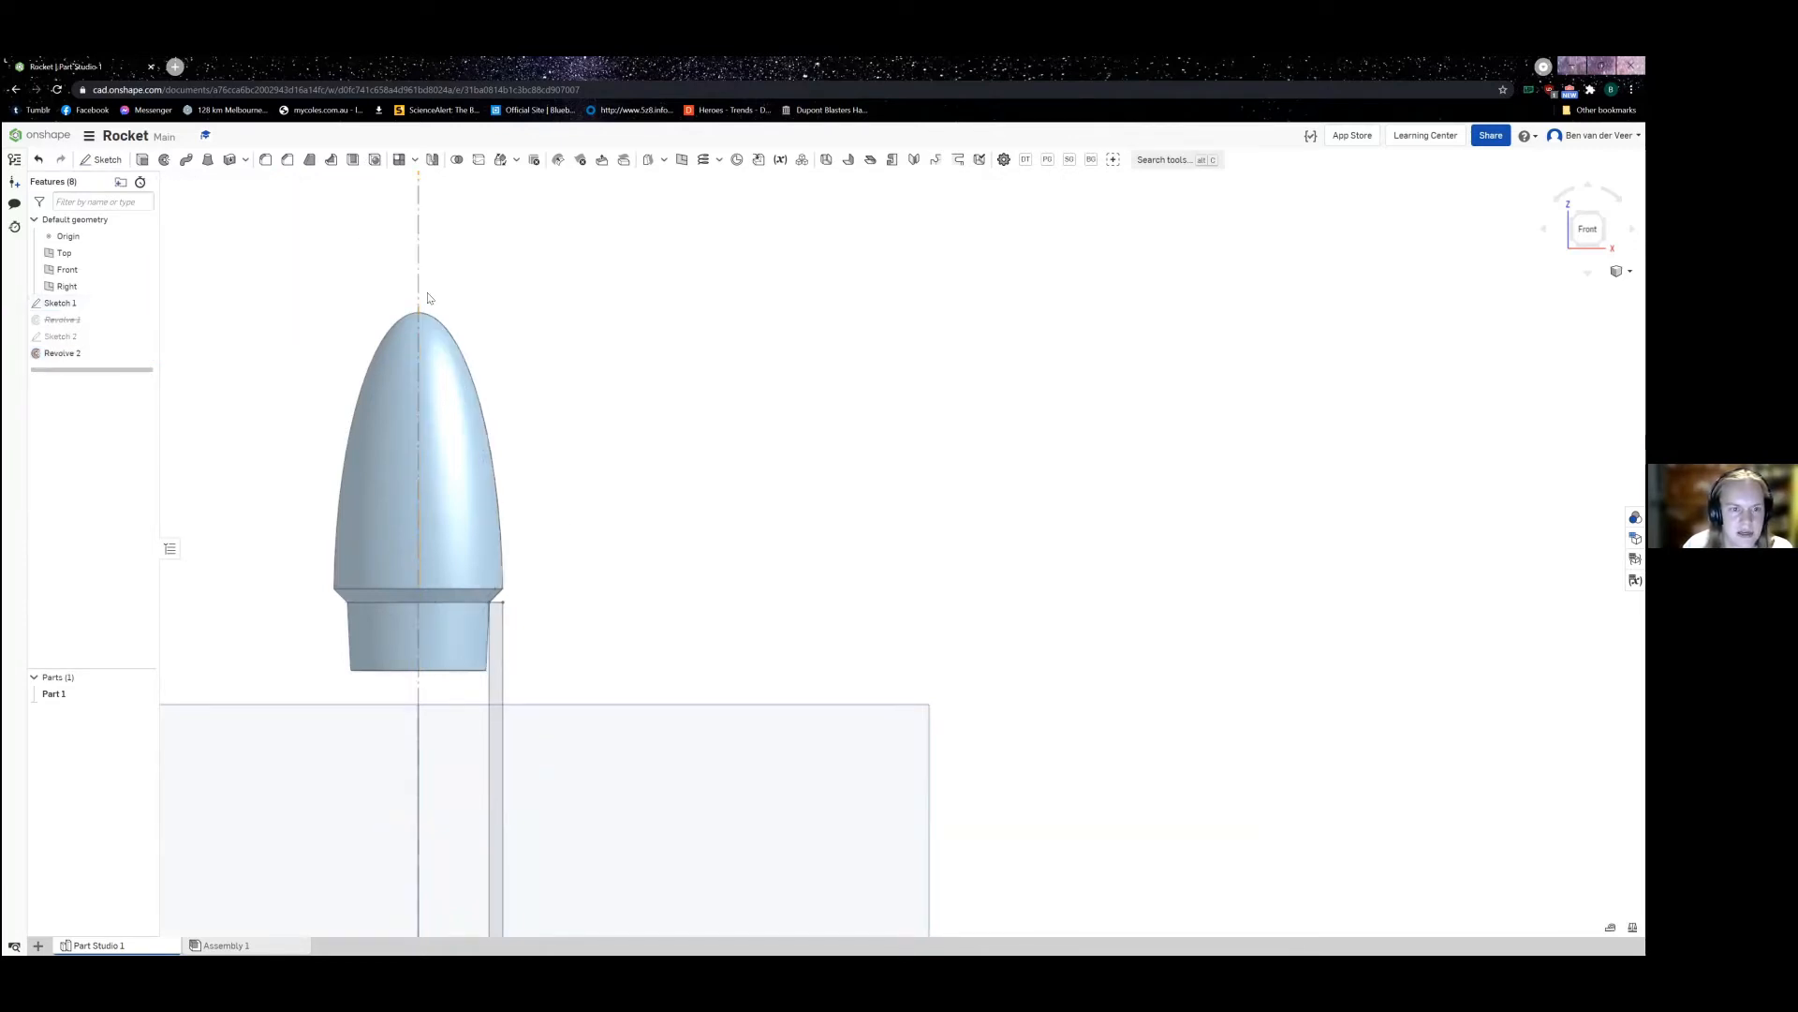
right_click_drag(522, 598, 622, 541)
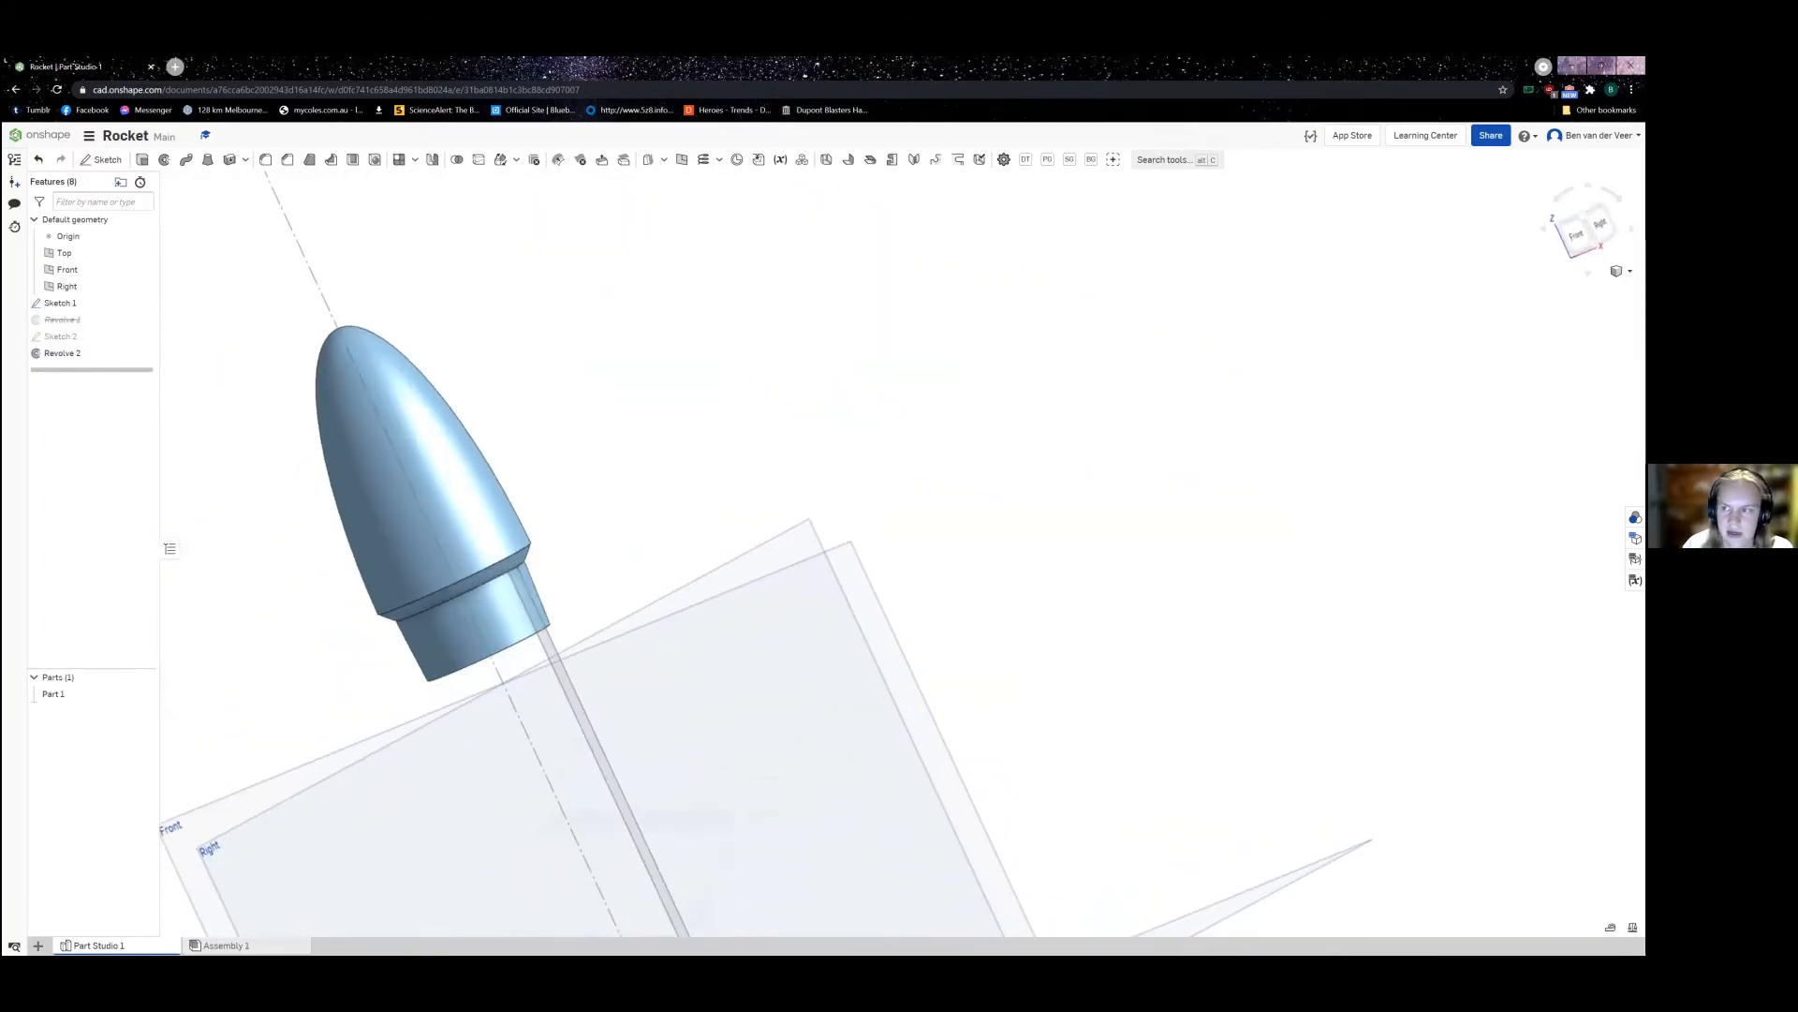
key("shift+1")
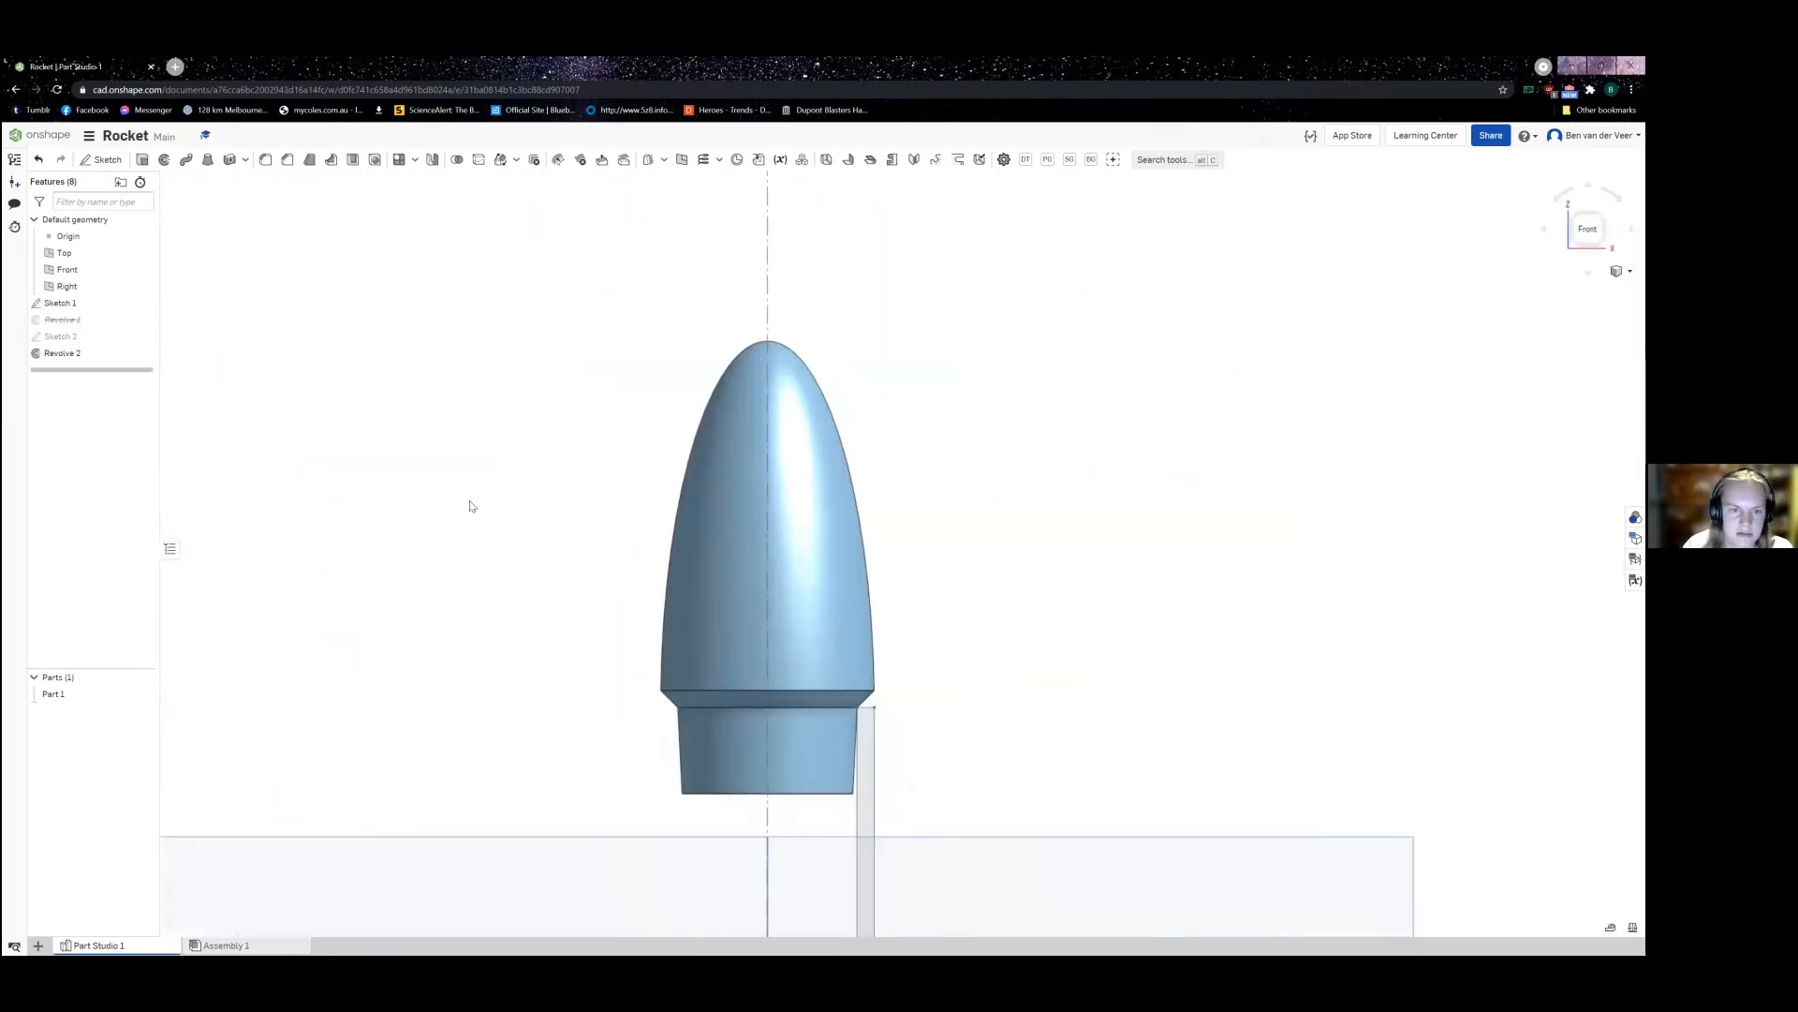
scroll(429, 651, "up", 3)
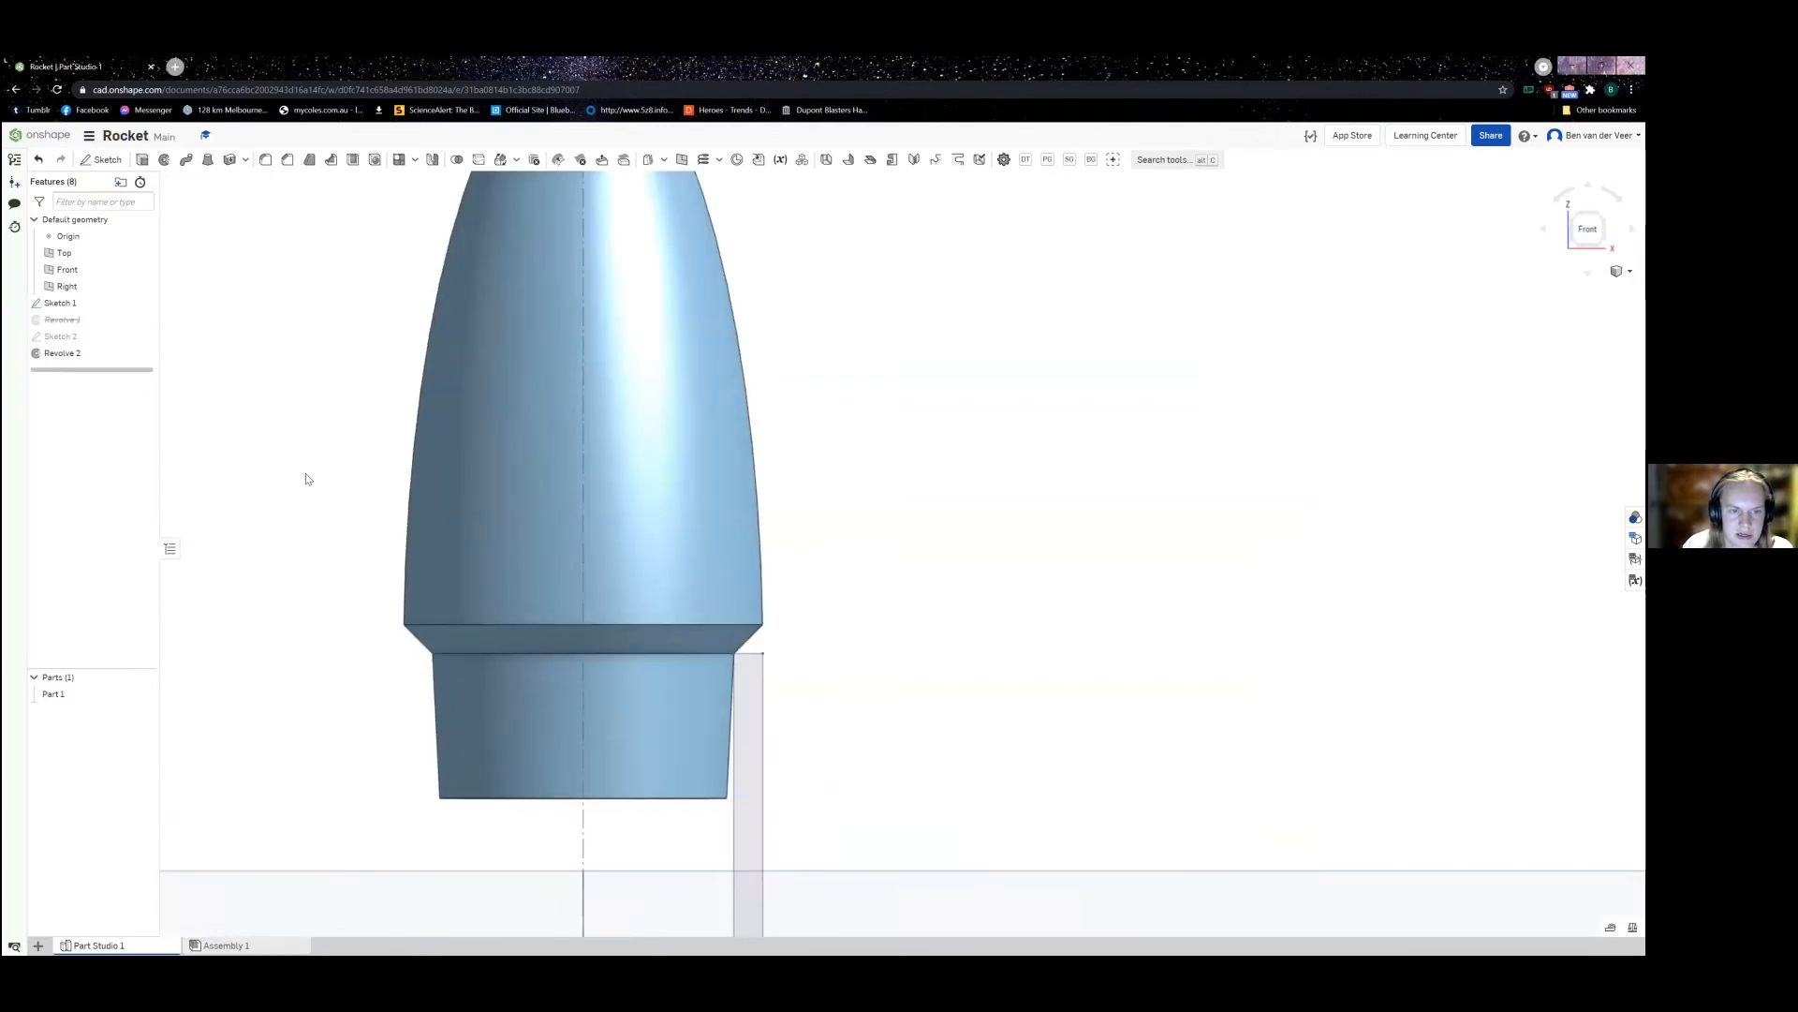
scroll(258, 548, "down", 4)
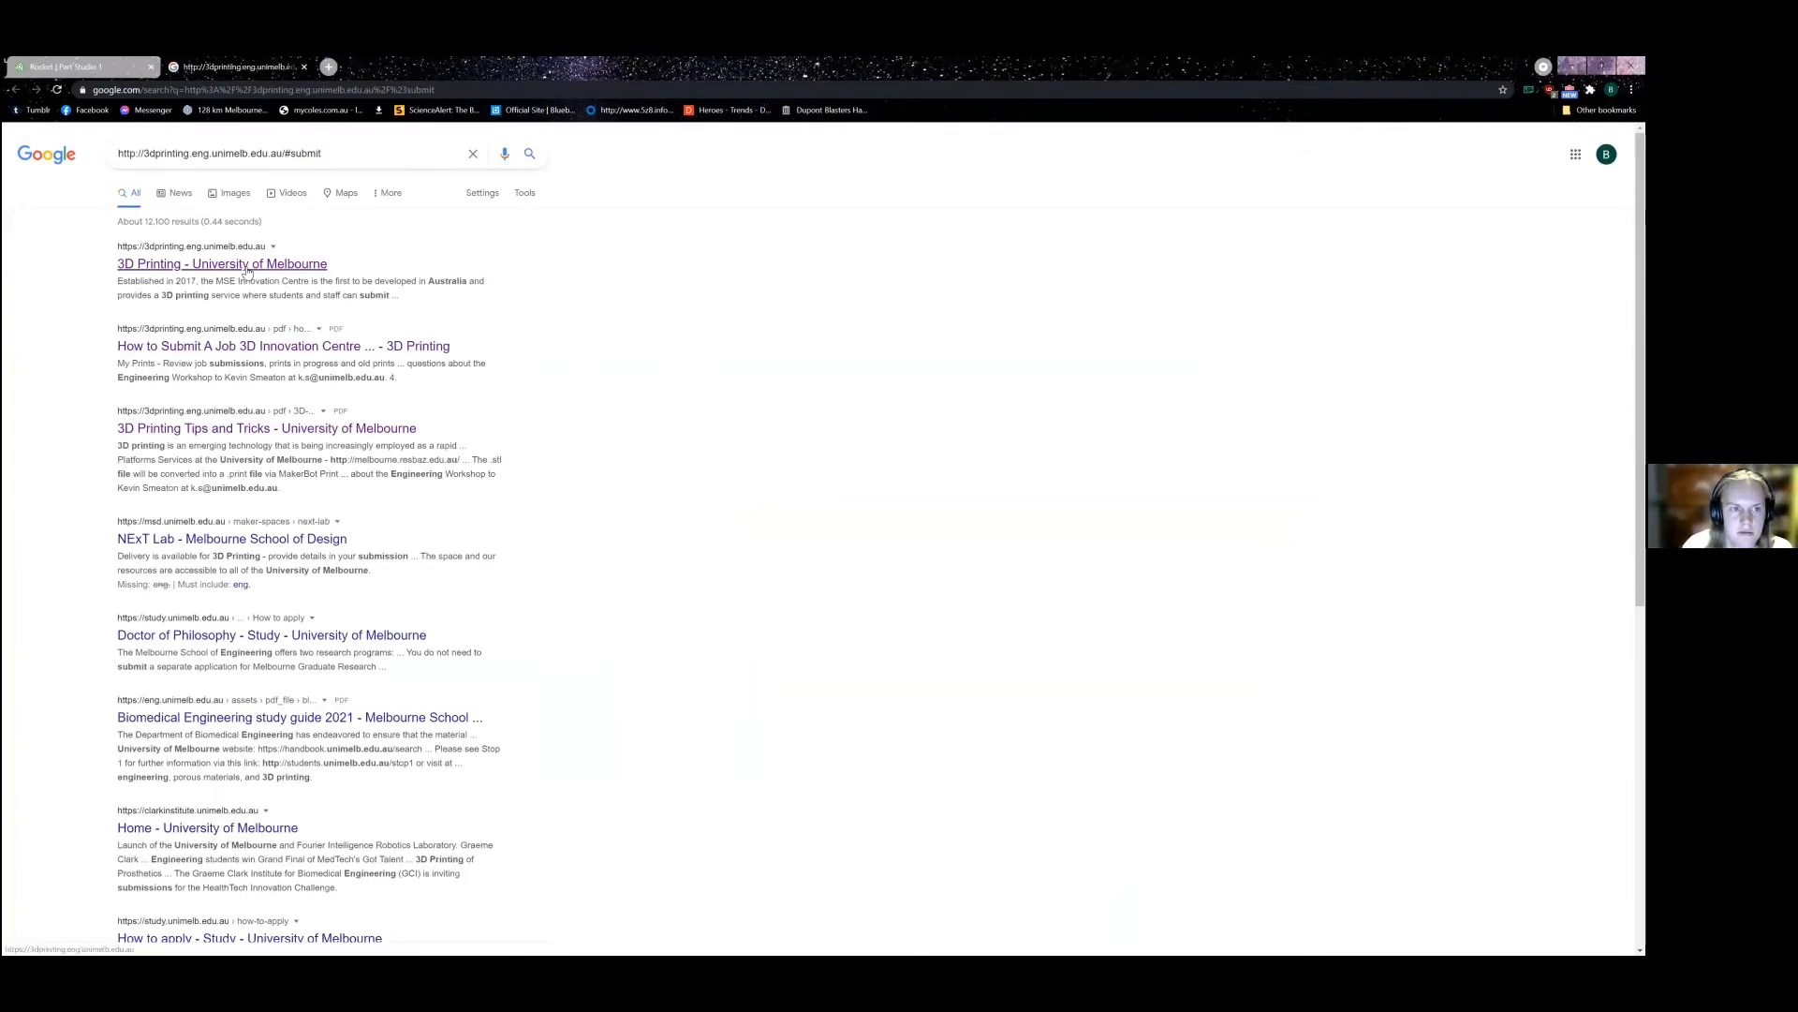
Step: Open the University of Melbourne 3D Printing site from the search results and review its introduction and printer equipment list
left_click(246, 267)
scroll(513, 492, "down", 3)
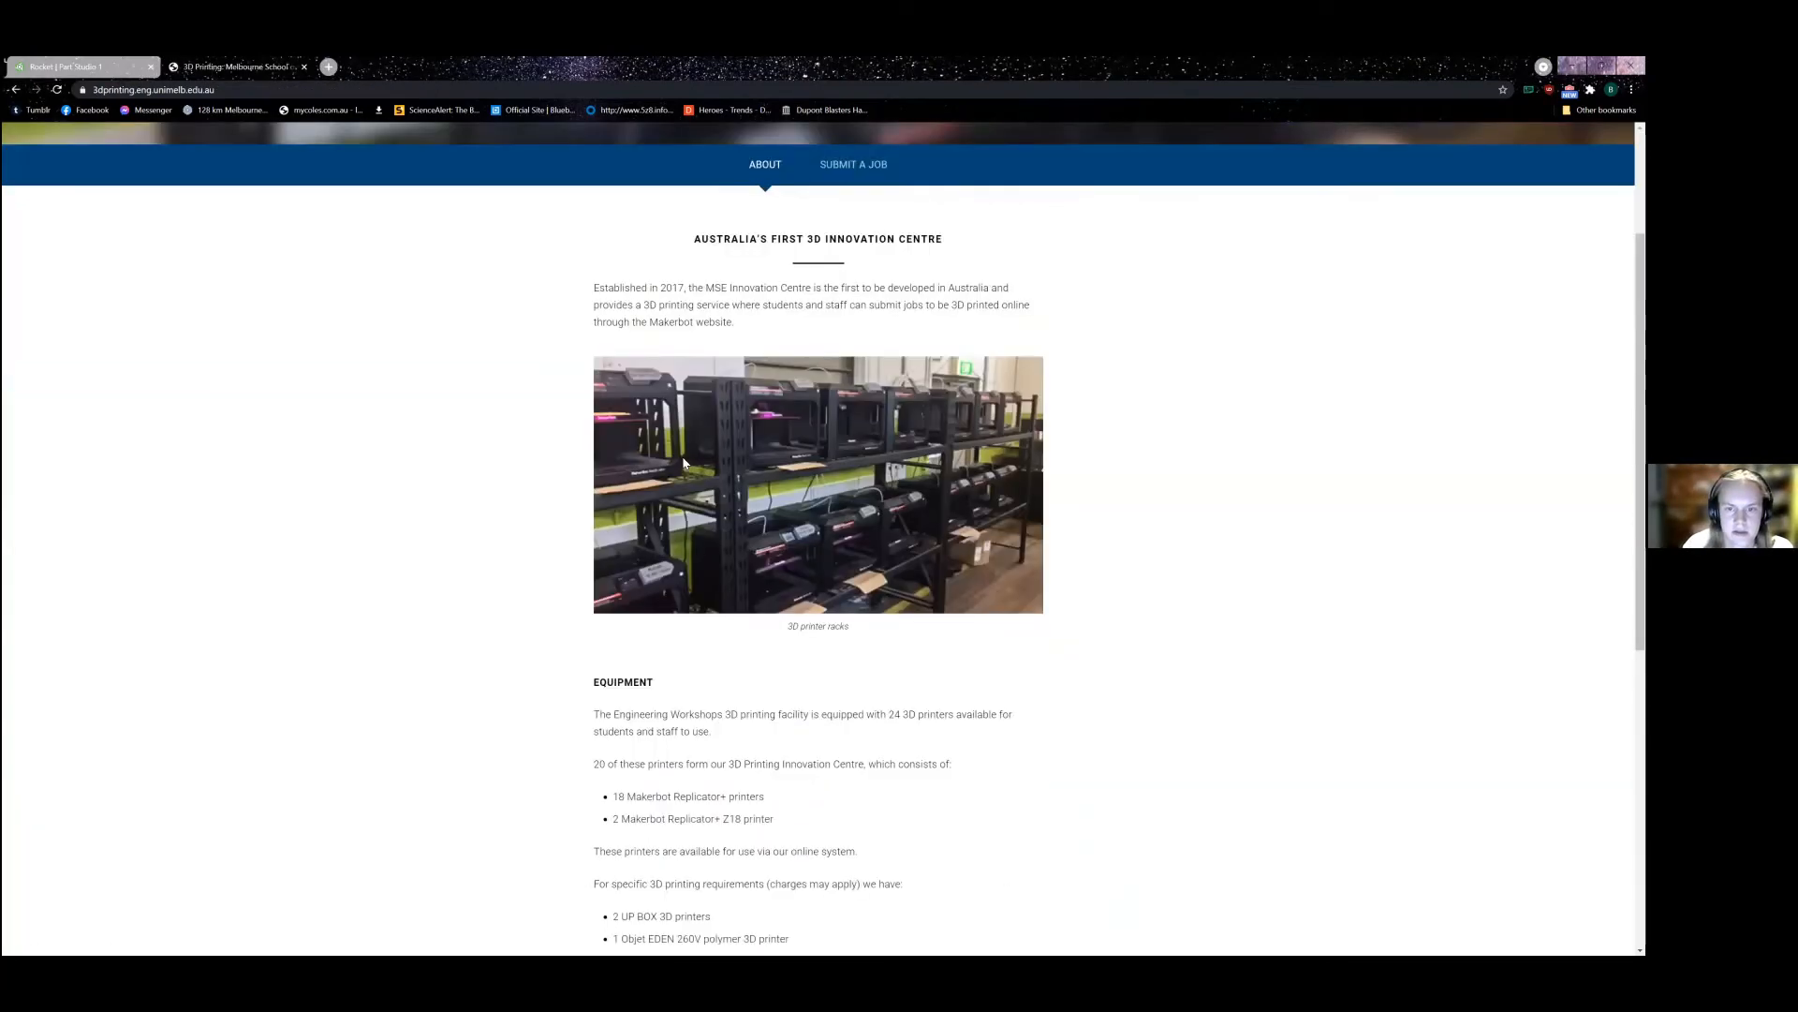
scroll(842, 331, "down", 3)
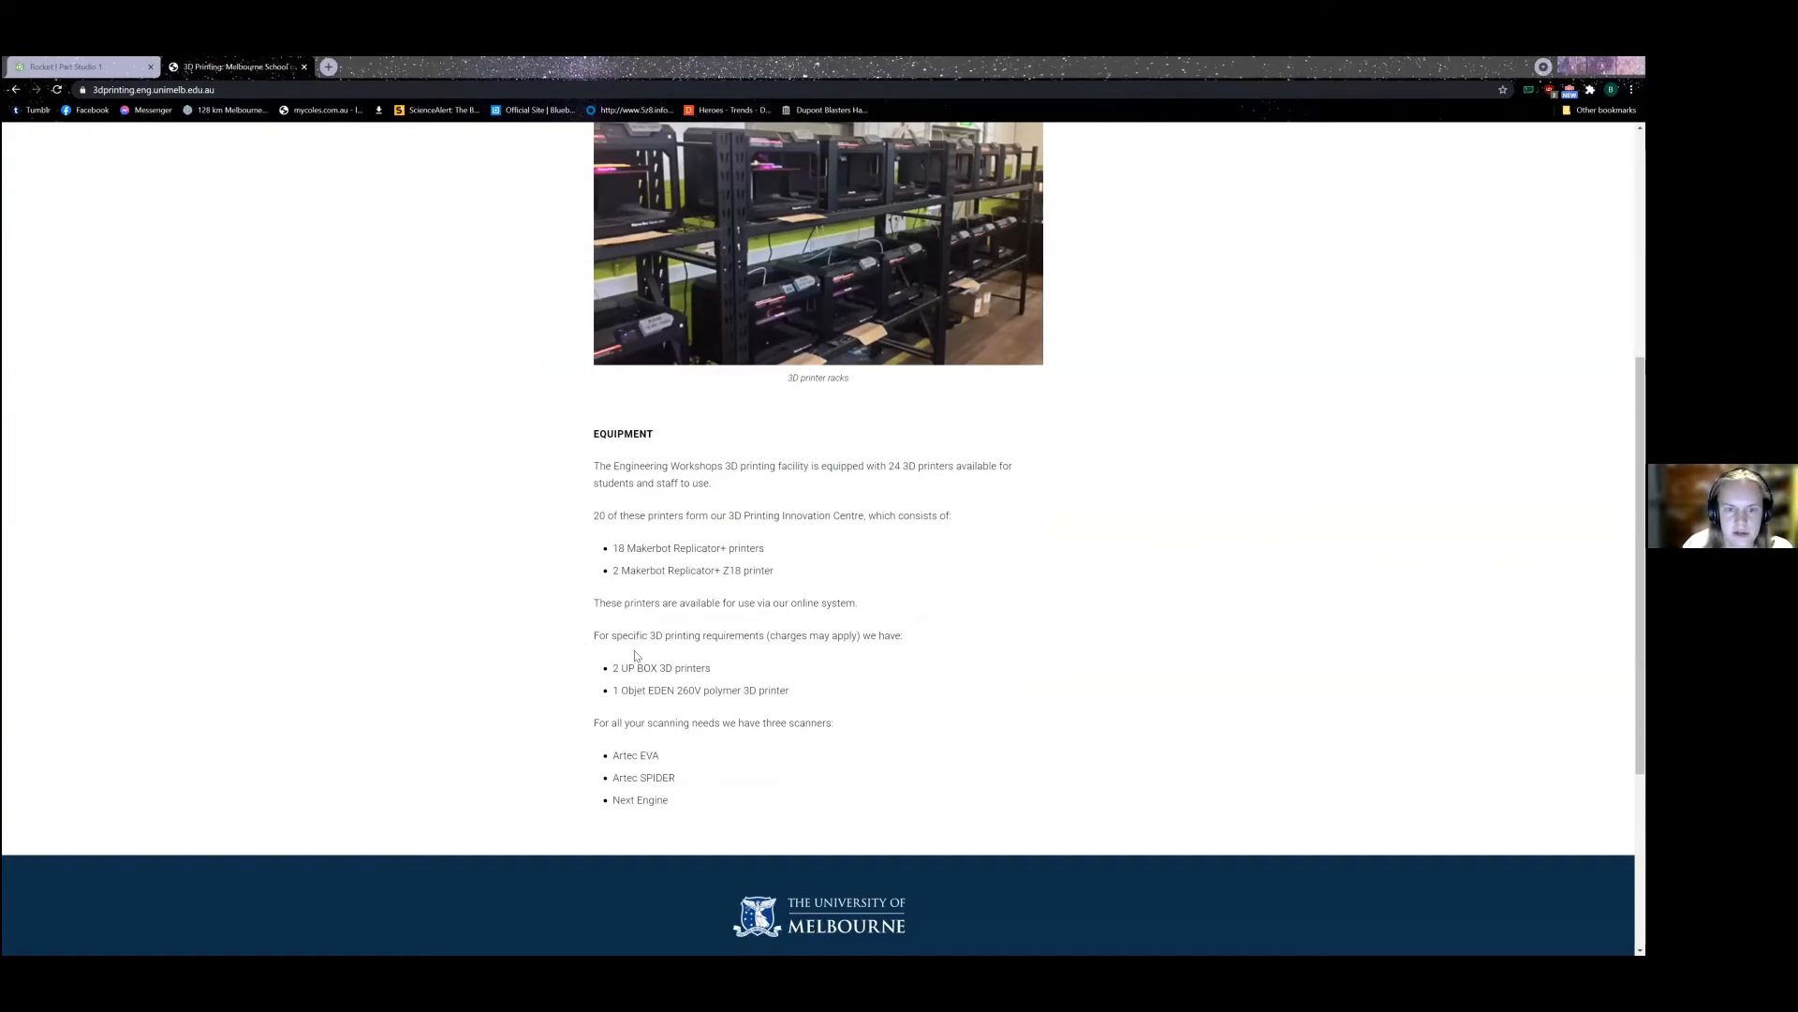
middle_click(503, 590)
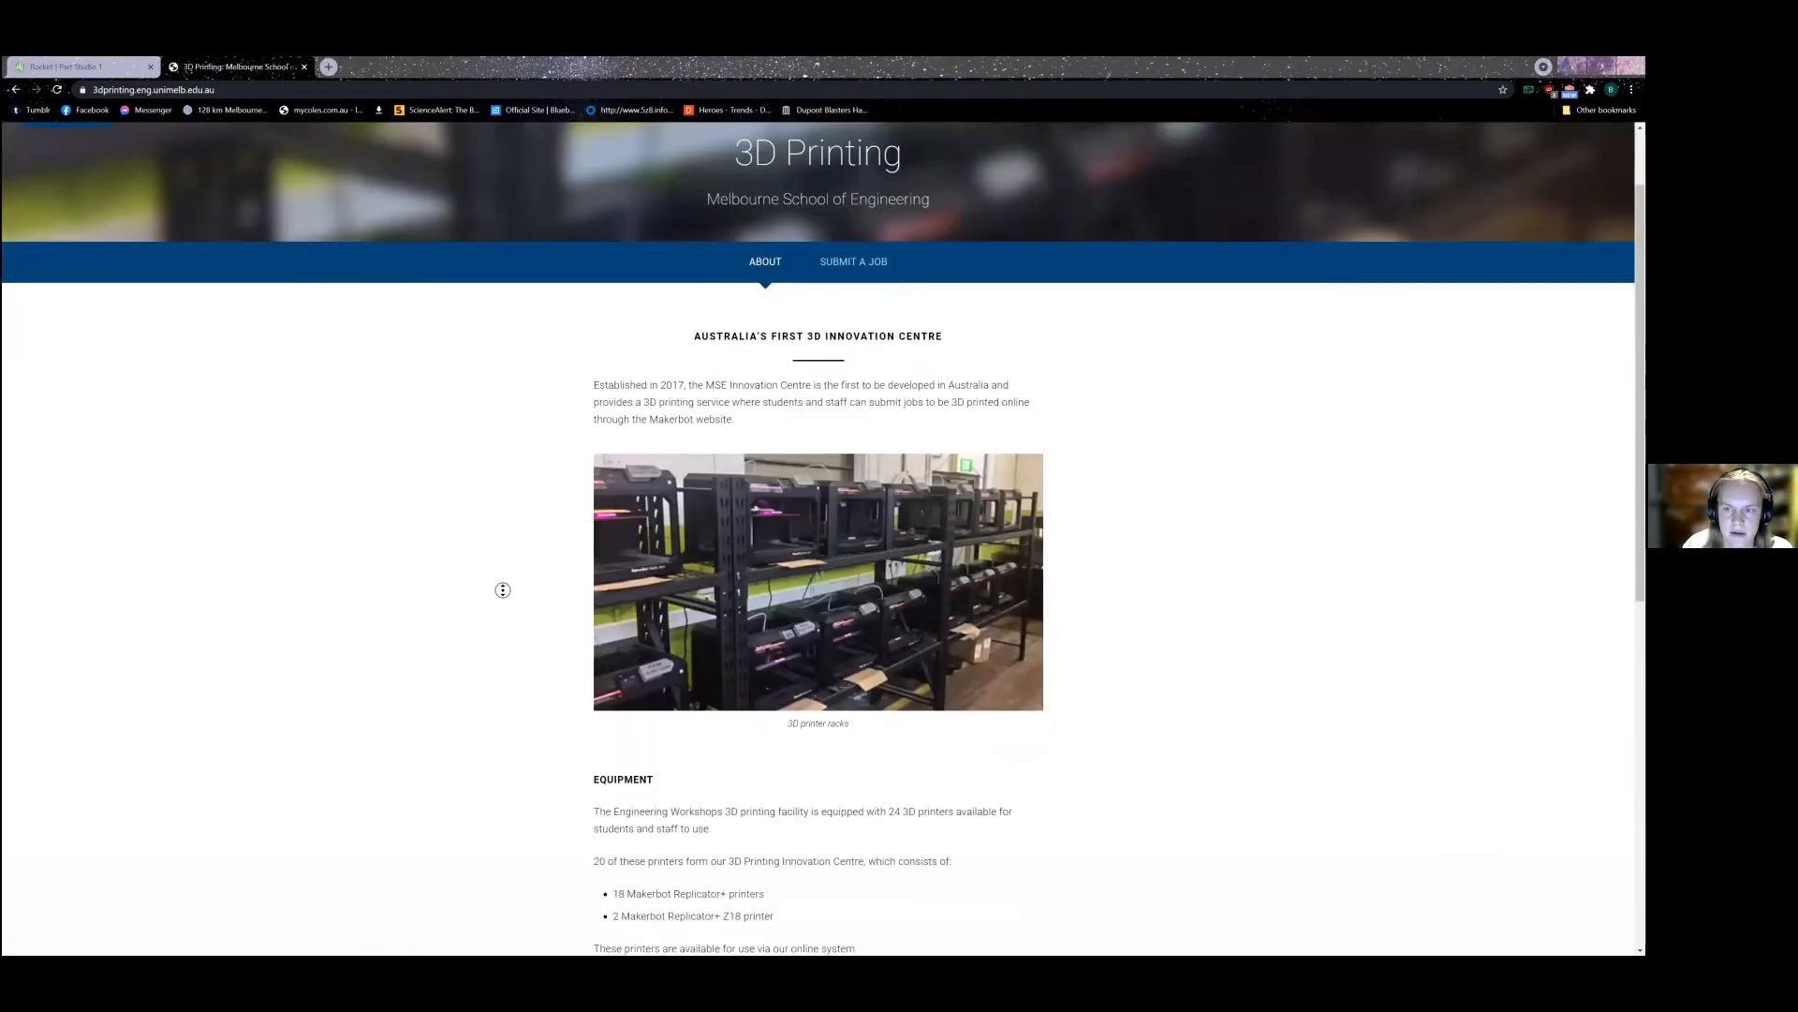
scroll(503, 590, "down", 1)
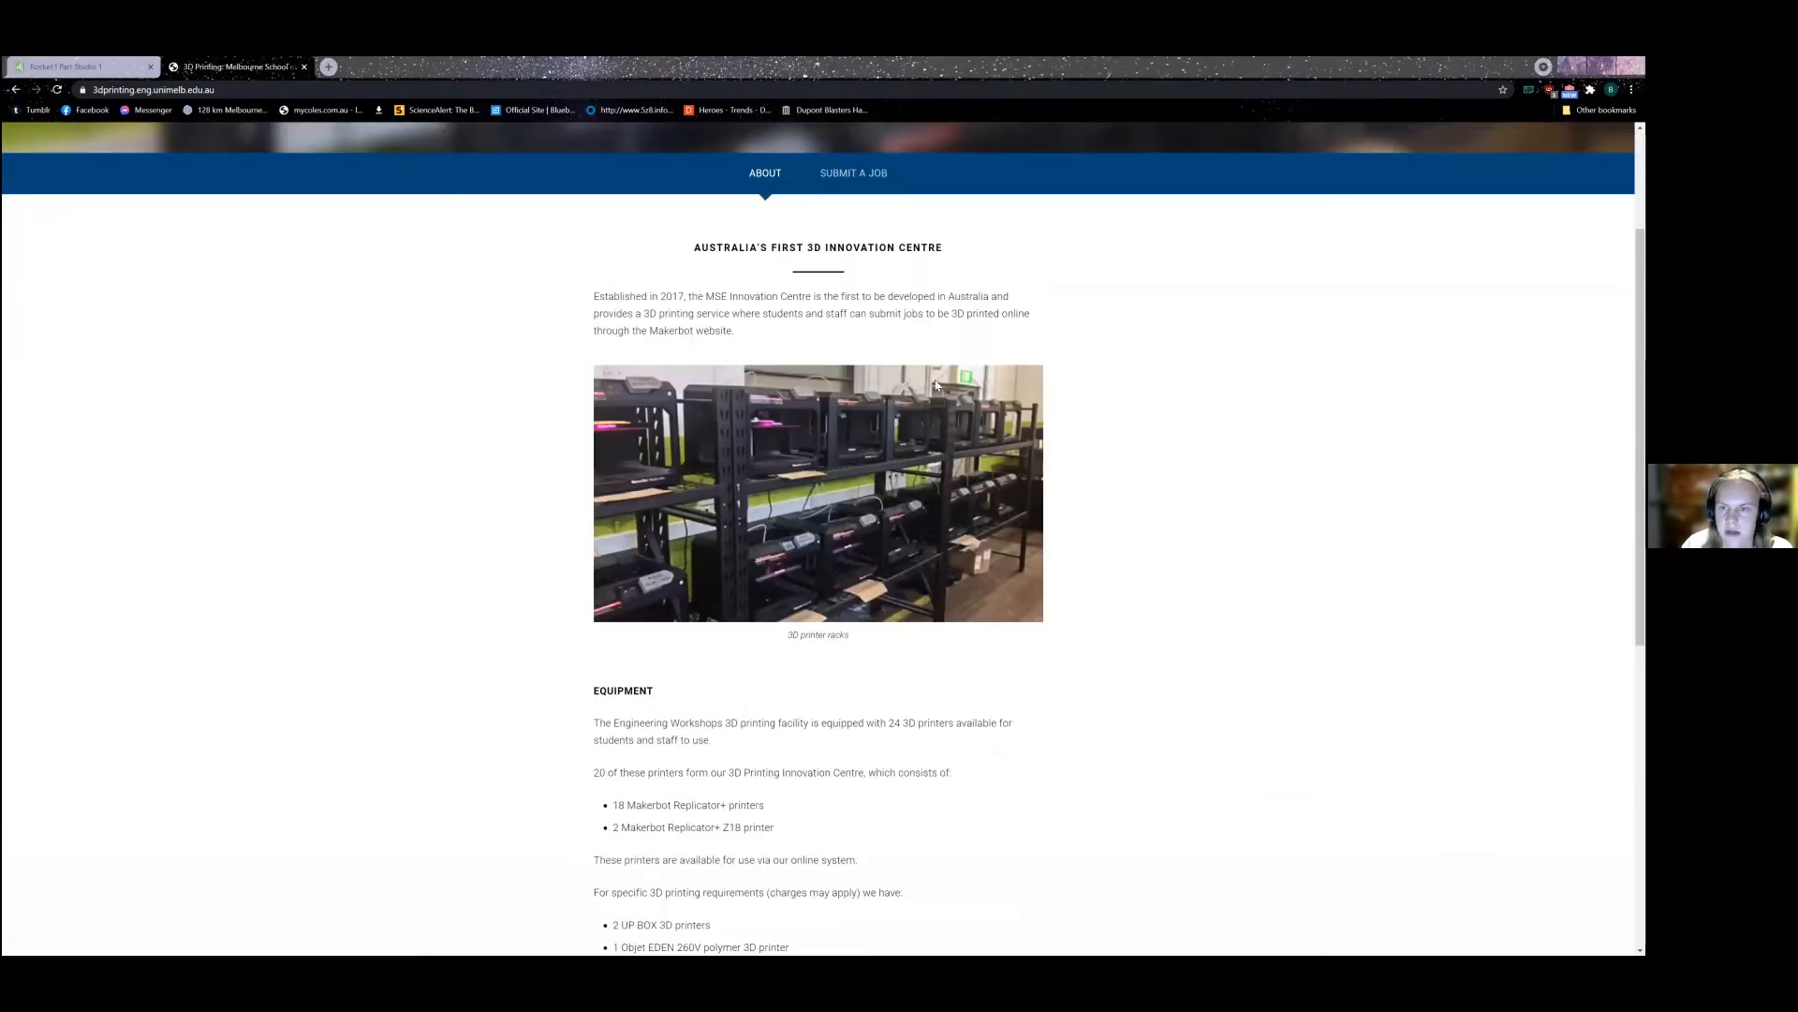
scroll(734, 548, "up", 2)
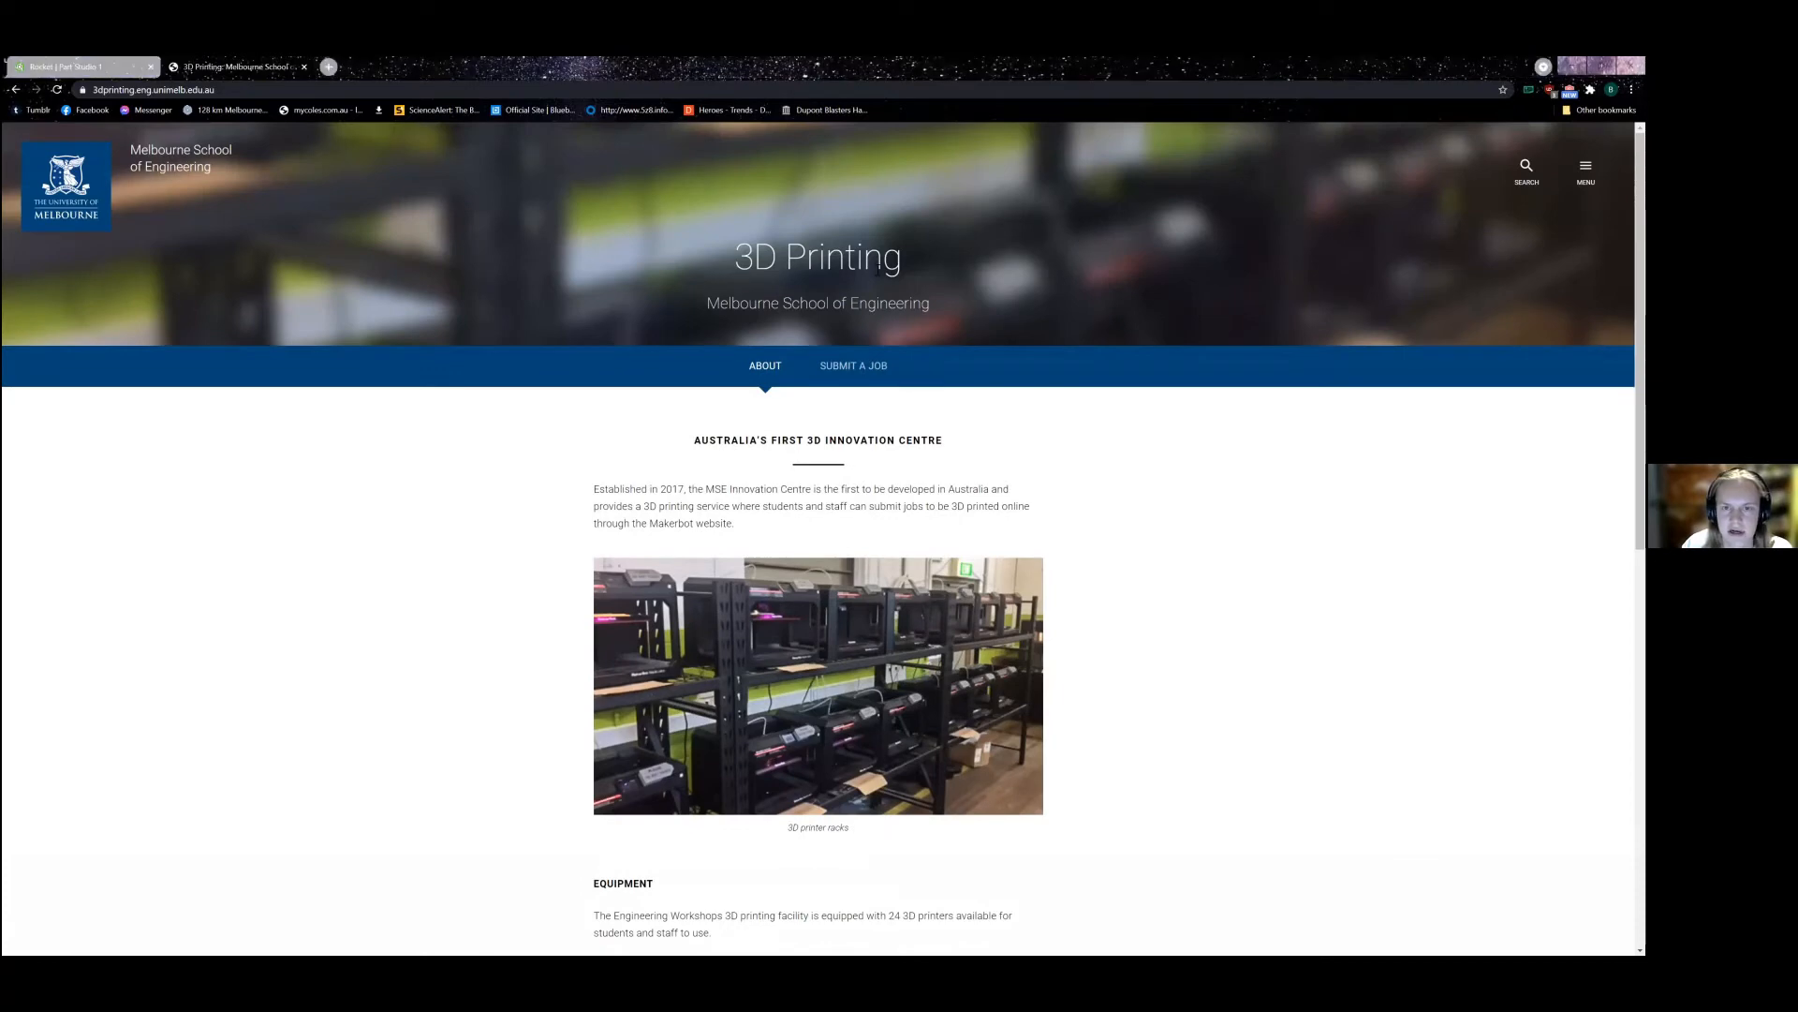
Step: Open the Submit a Job section, review the opening times, job collection and help documents, and return to the Rocket document in Onshape
left_click(862, 372)
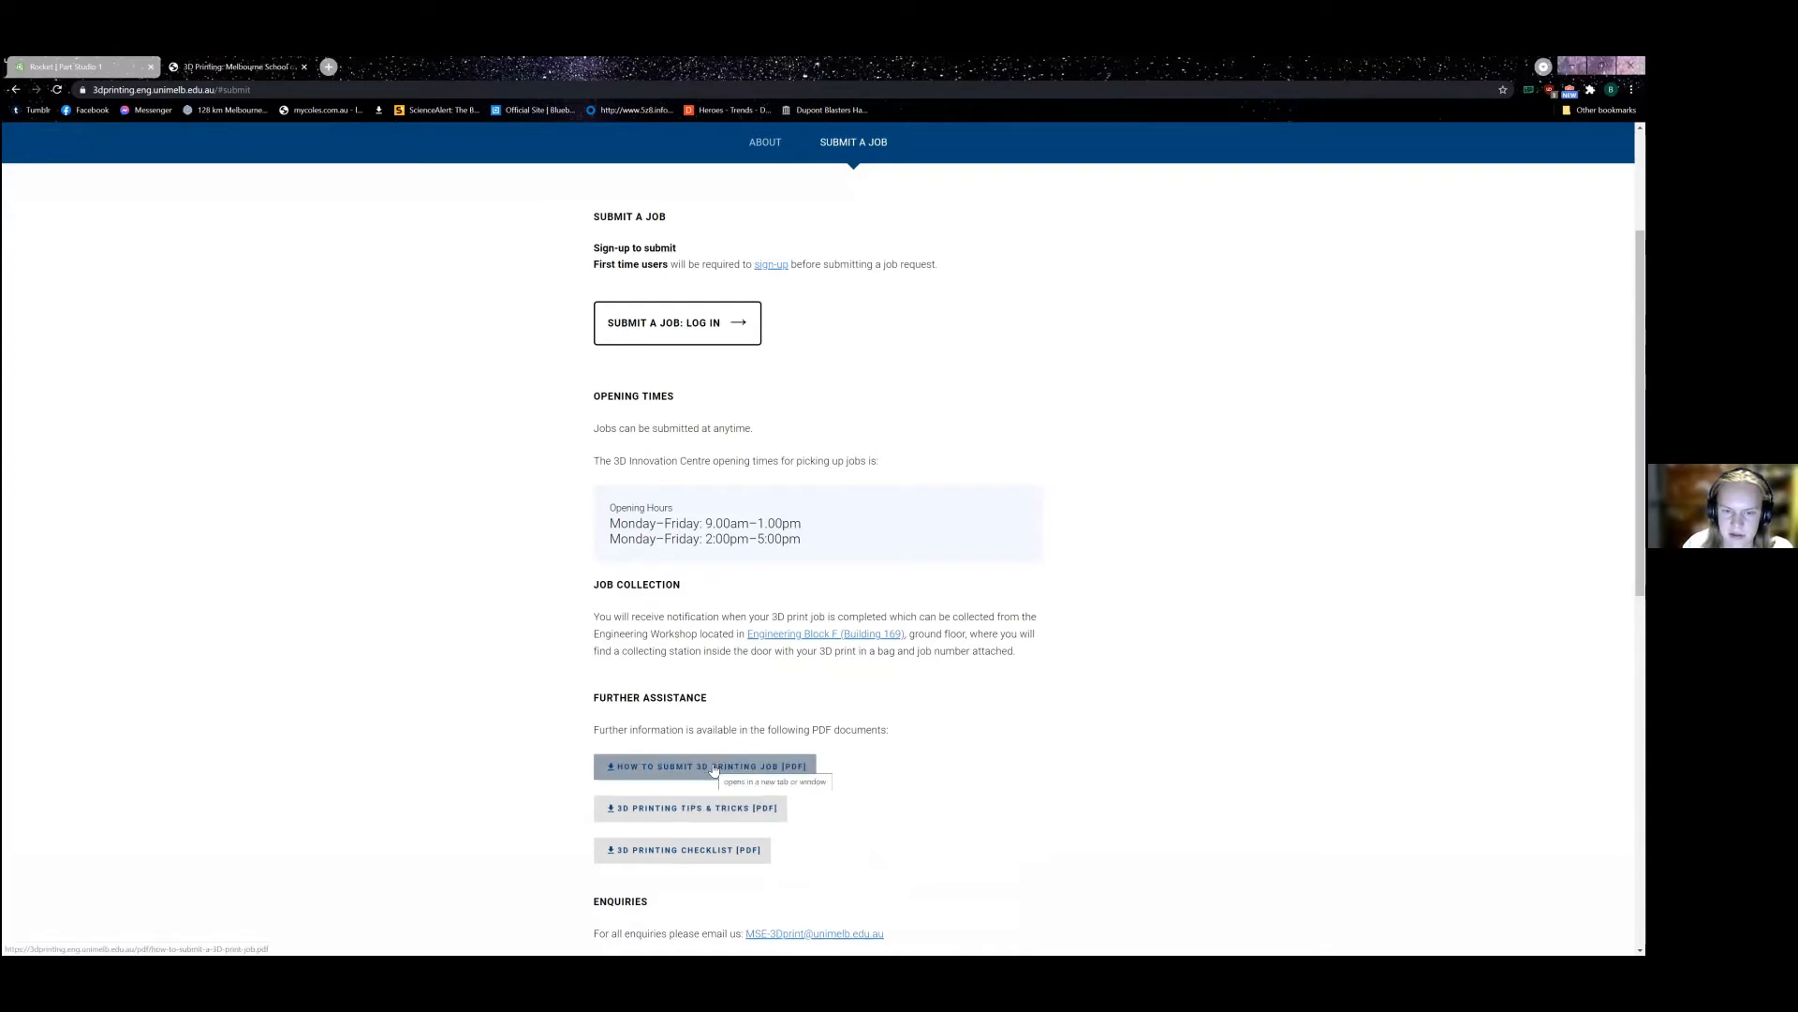
scroll(960, 759, "down", 2)
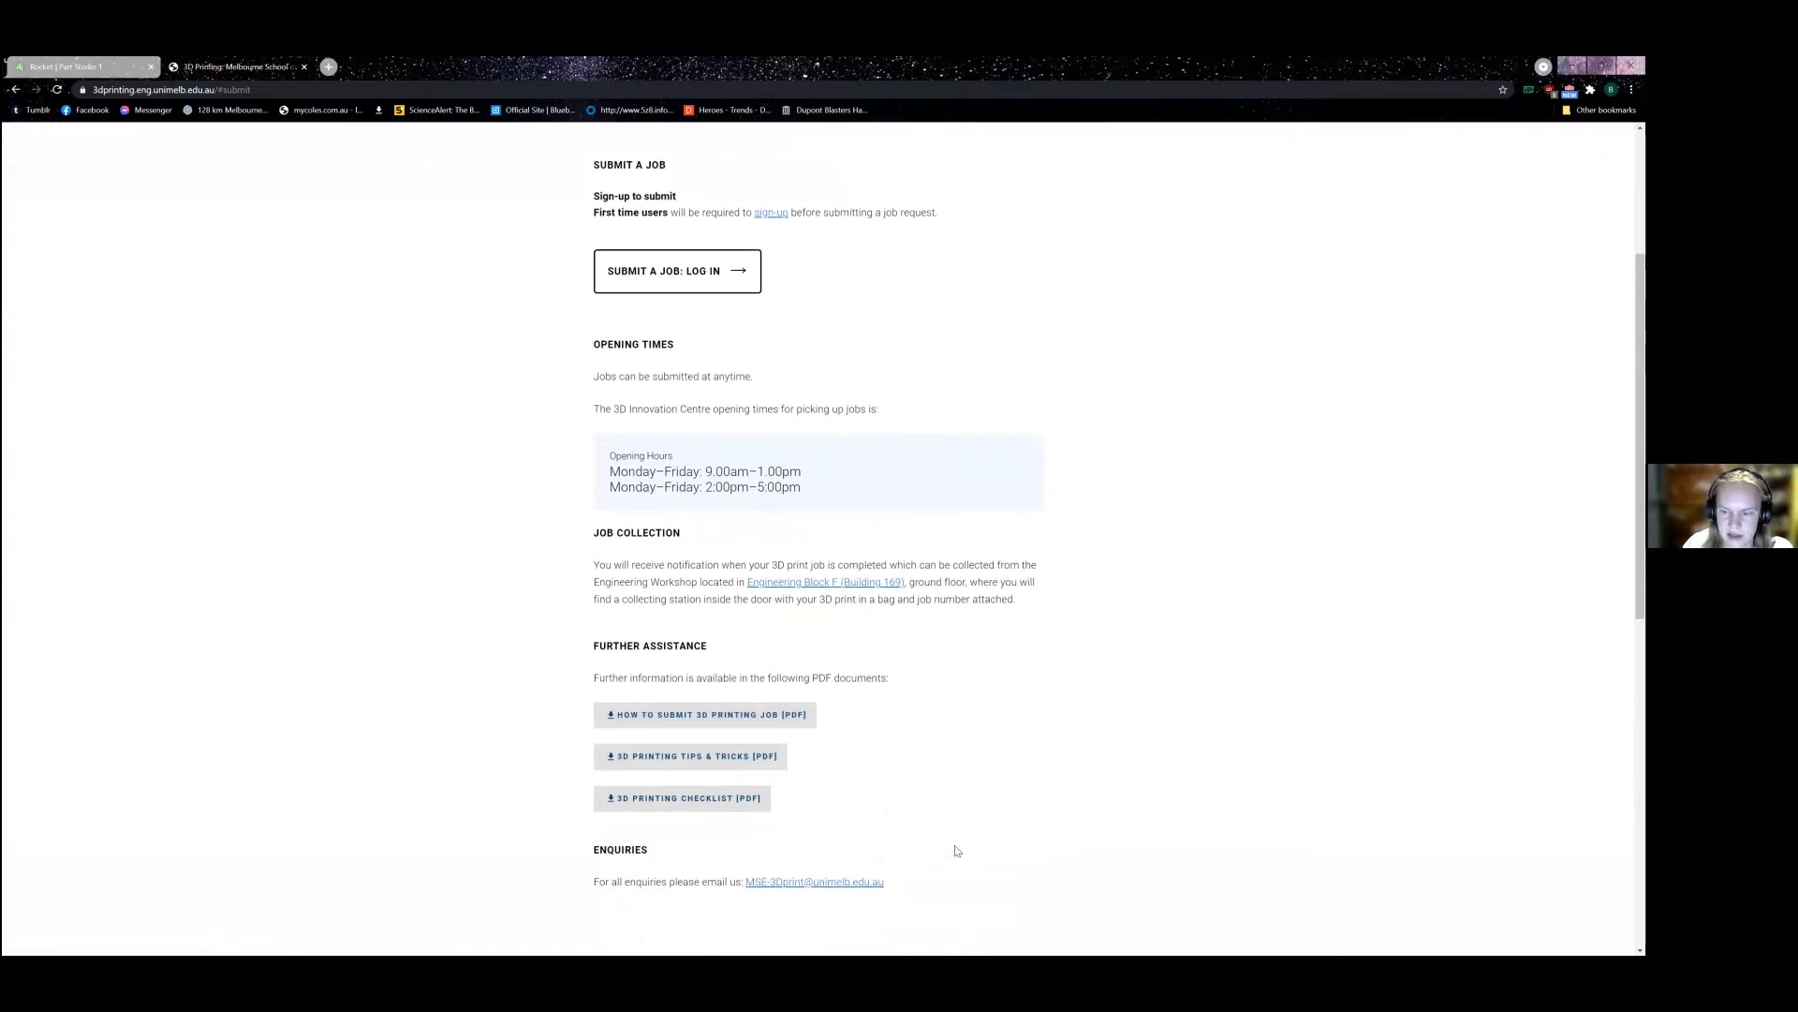
scroll(970, 736, "down", 1)
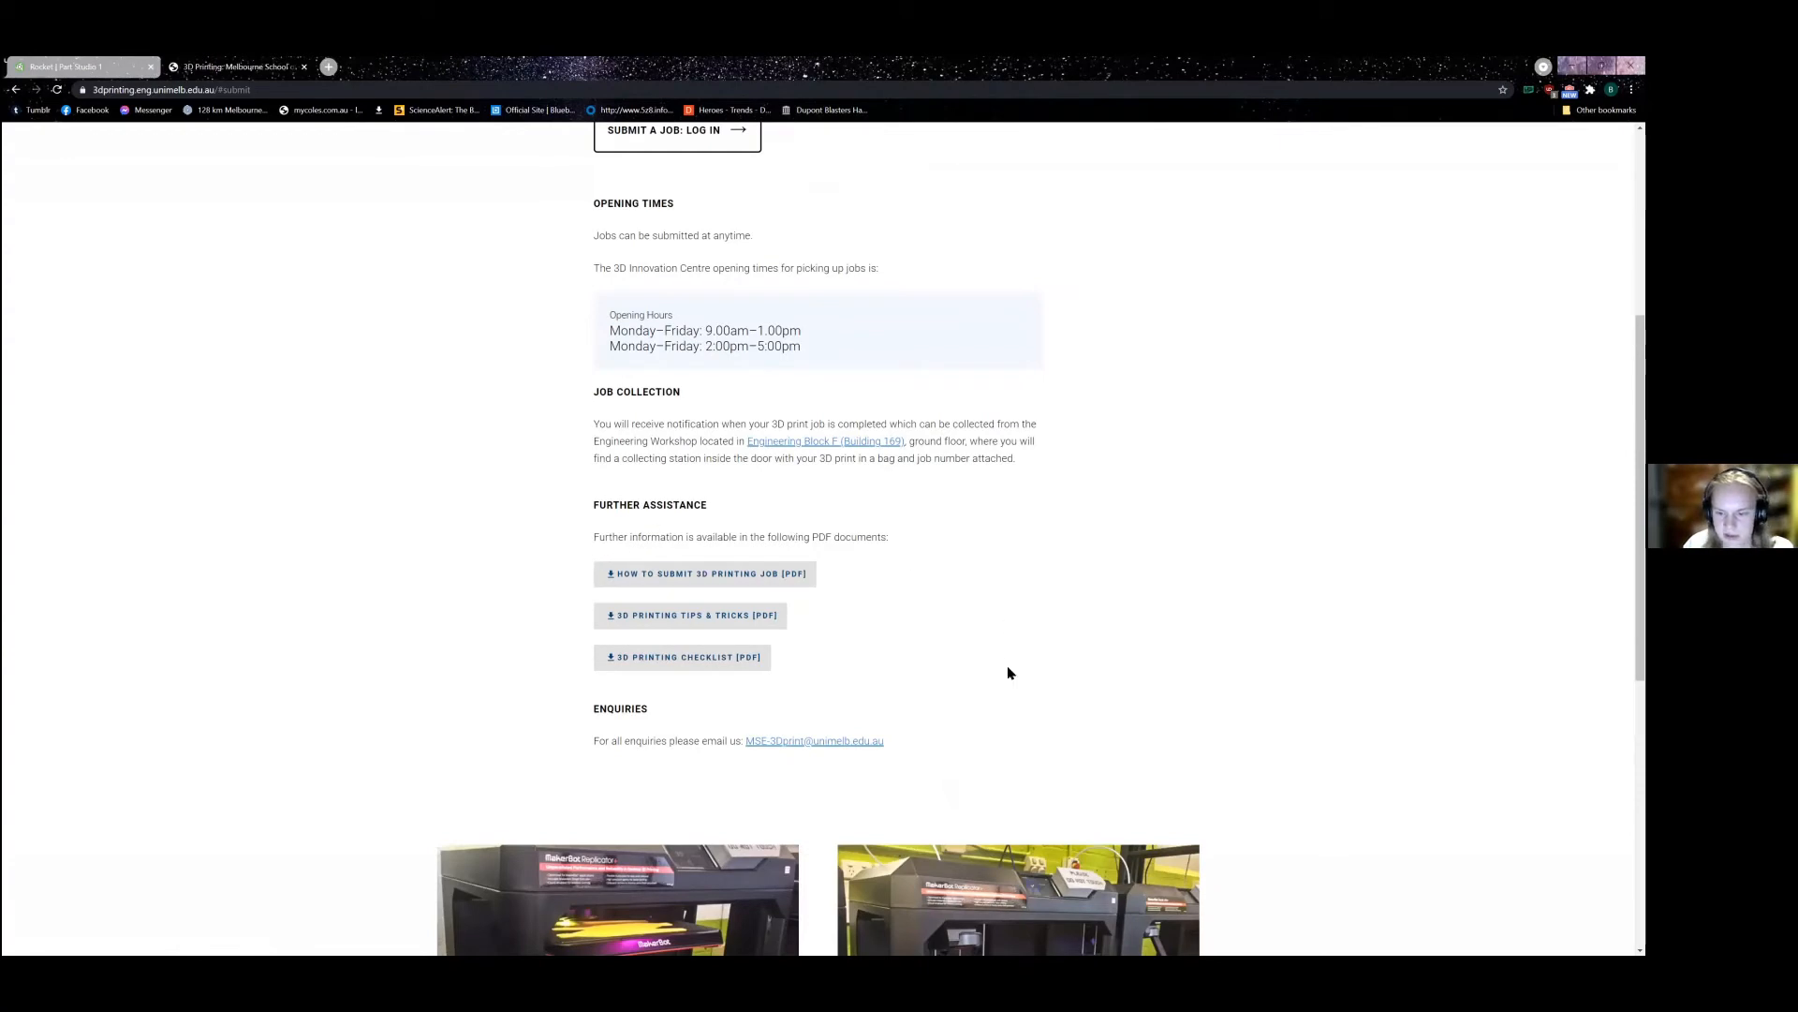
left_click(62, 68)
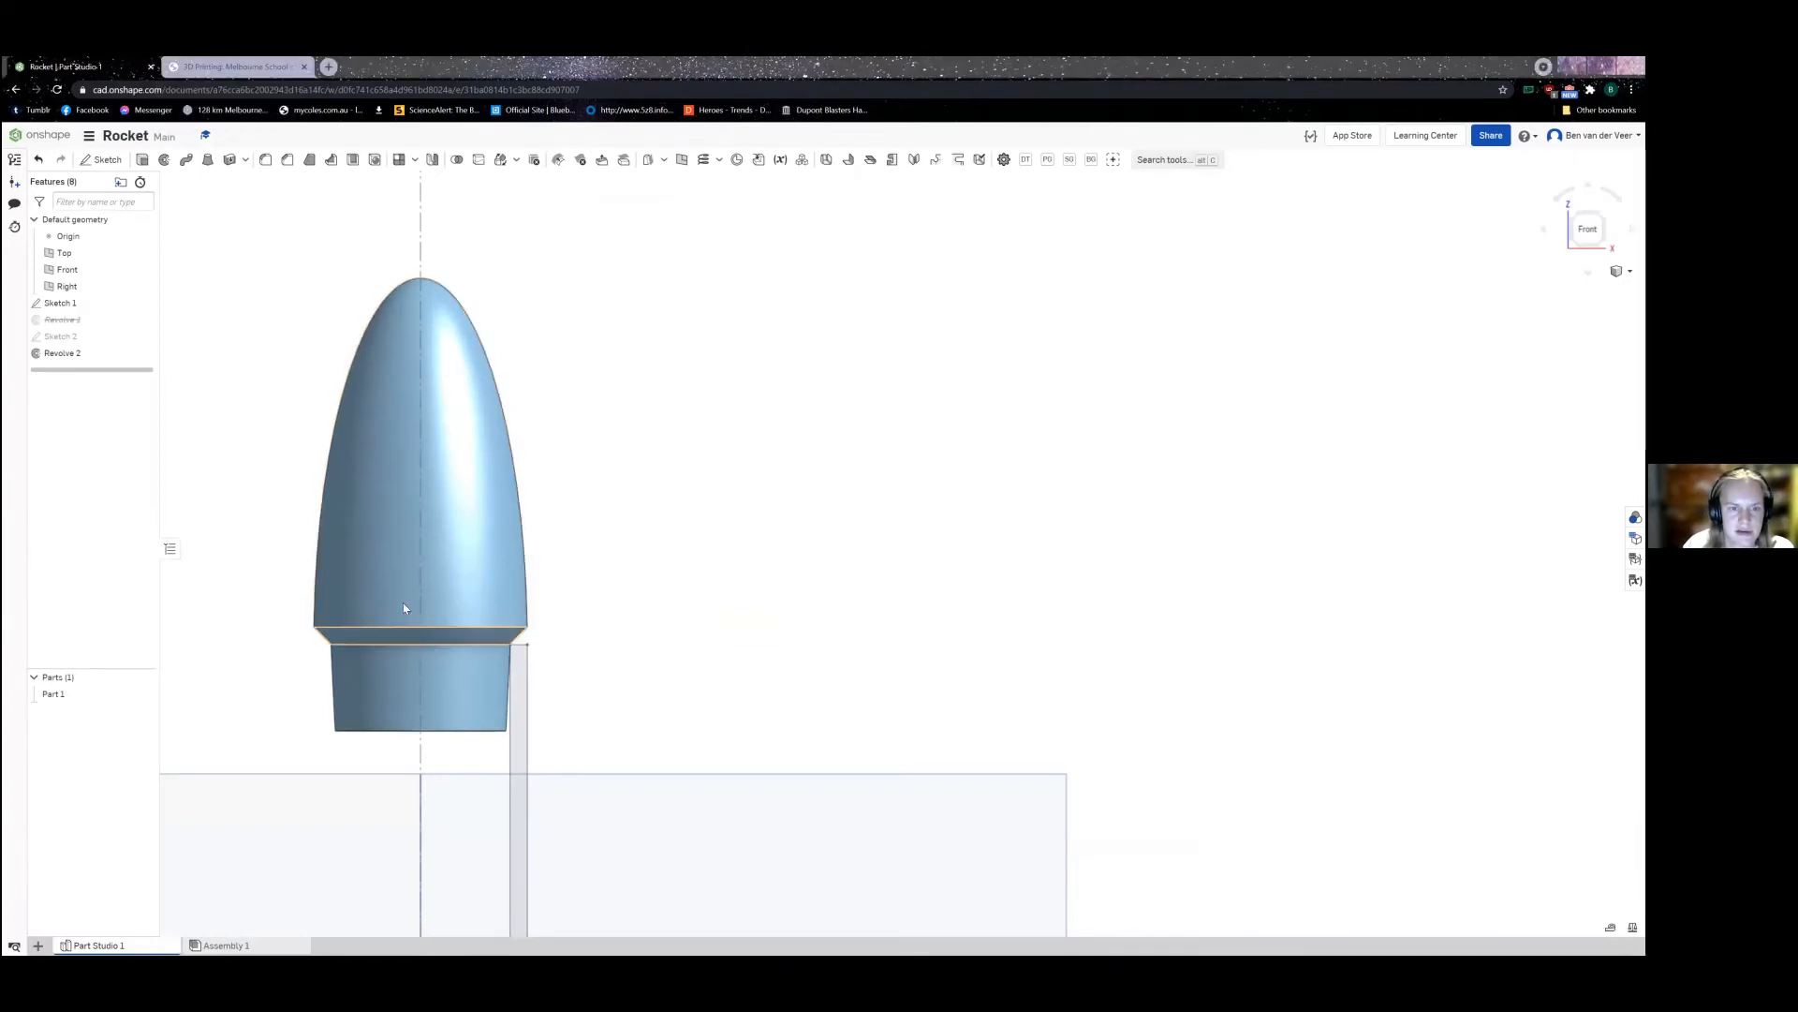
Step: Open the 3D-printing-tips-and-tricks PDF from the 3D Printing site and examine the model orientation, overhang and support material guidance
left_click(229, 66)
left_click(682, 614)
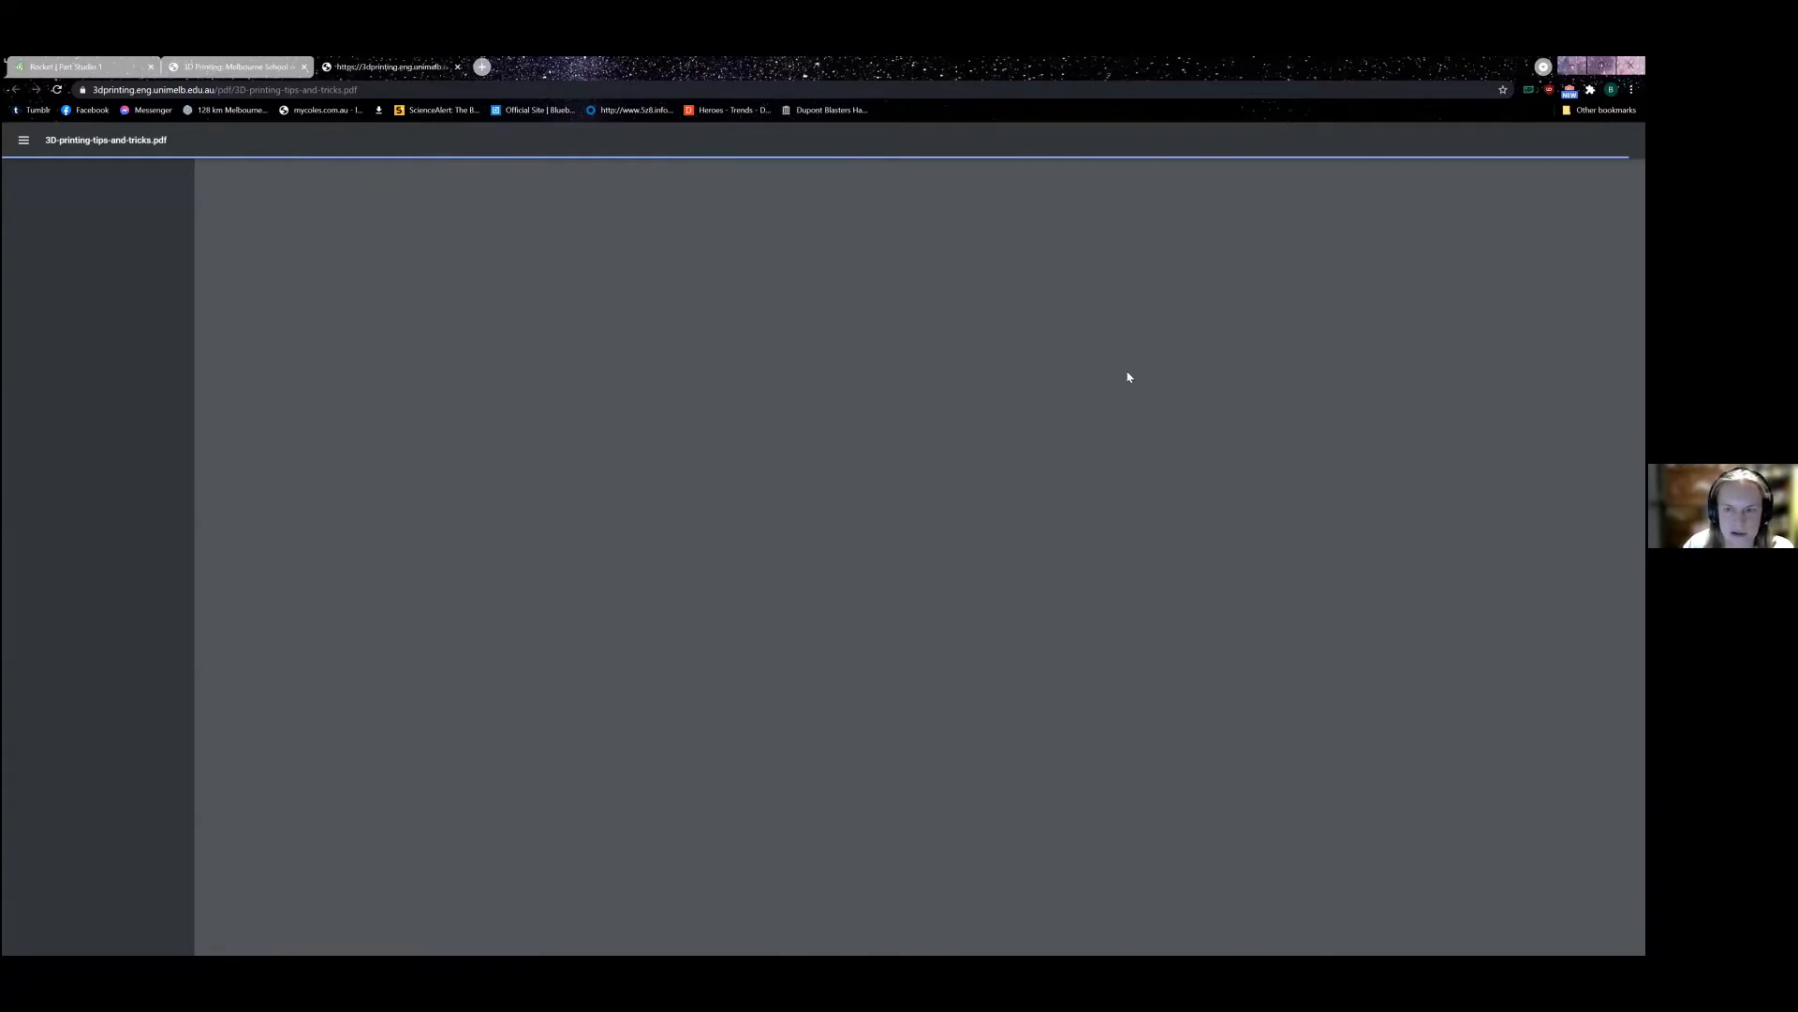
scroll(829, 522, "down", 10)
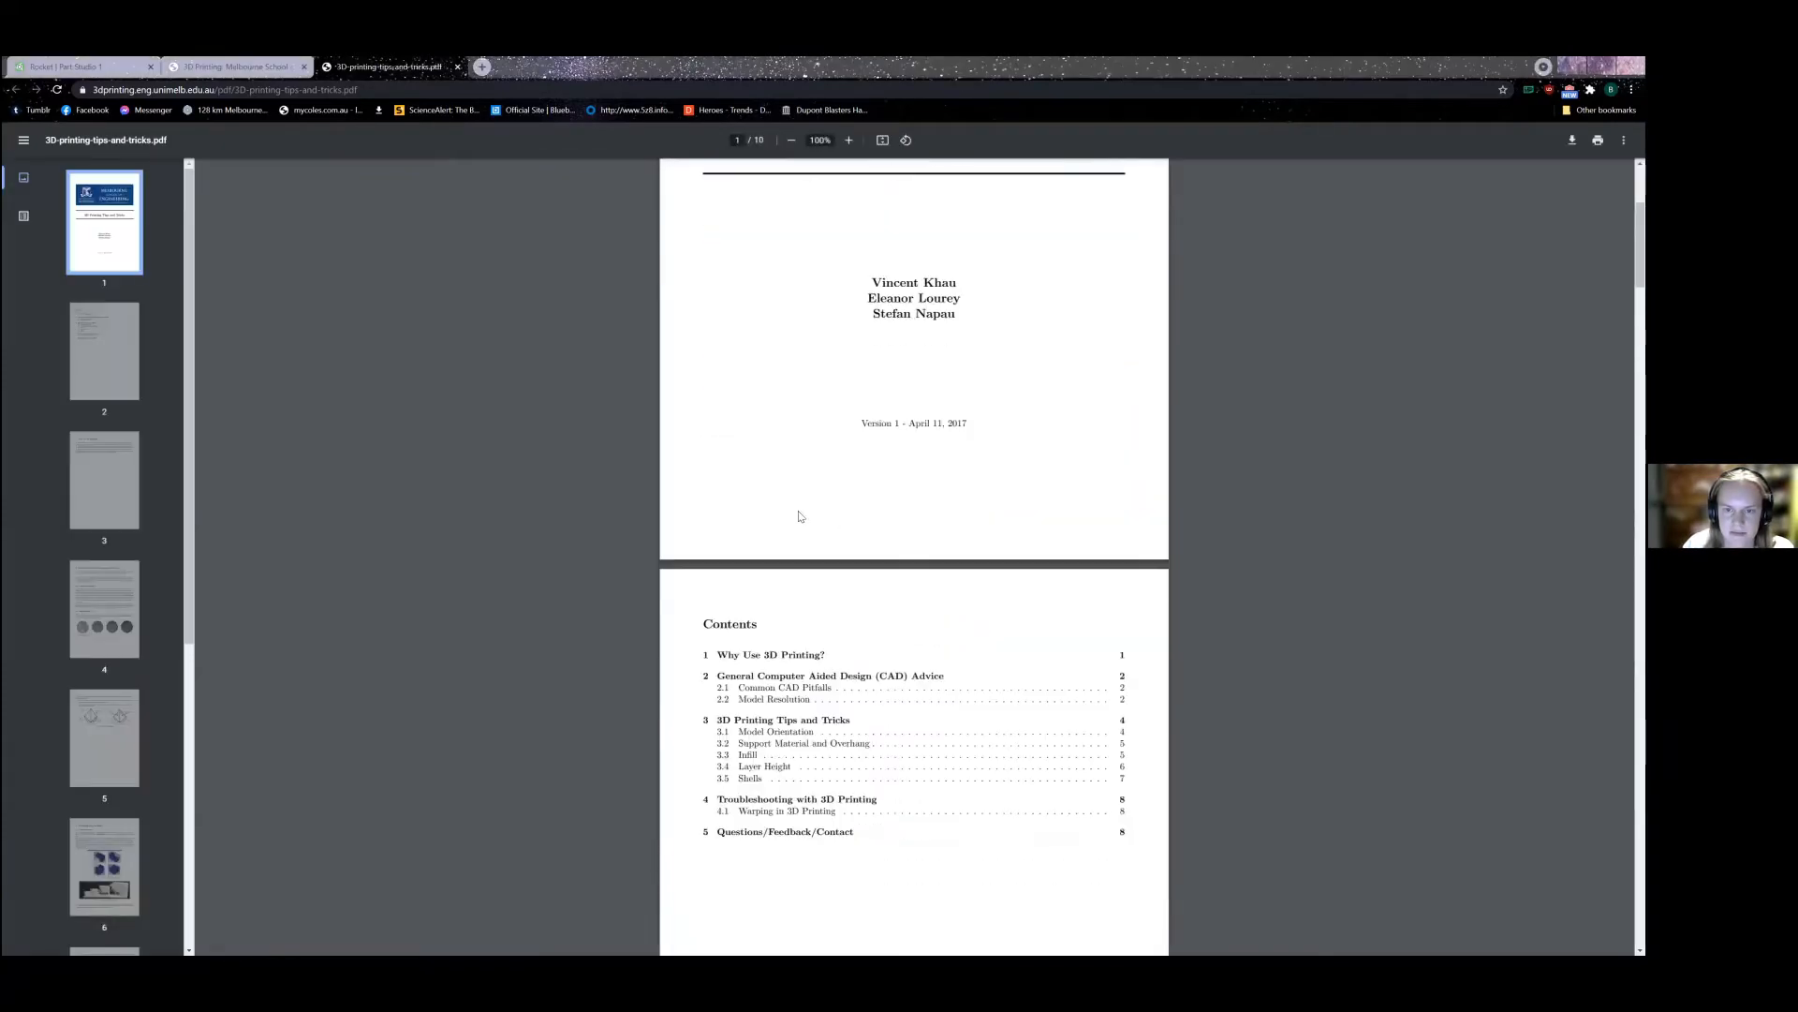
scroll(802, 519, "down", 12)
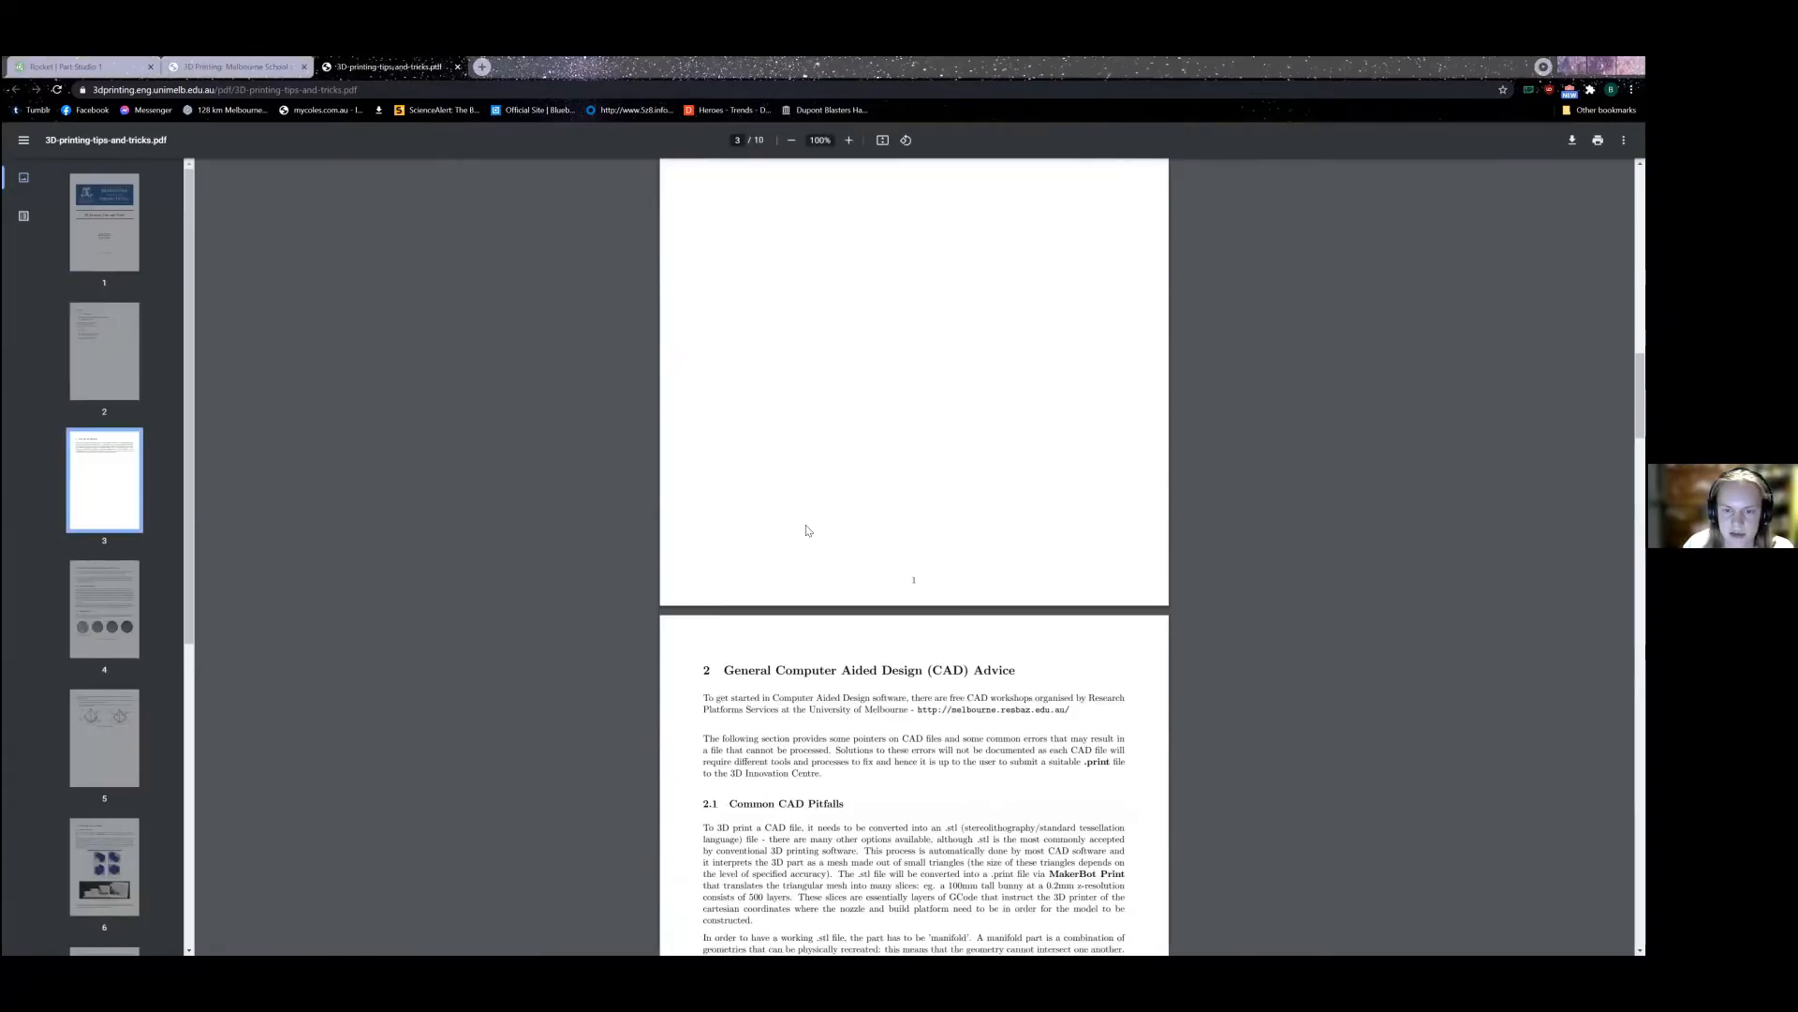
scroll(809, 532, "down", 15)
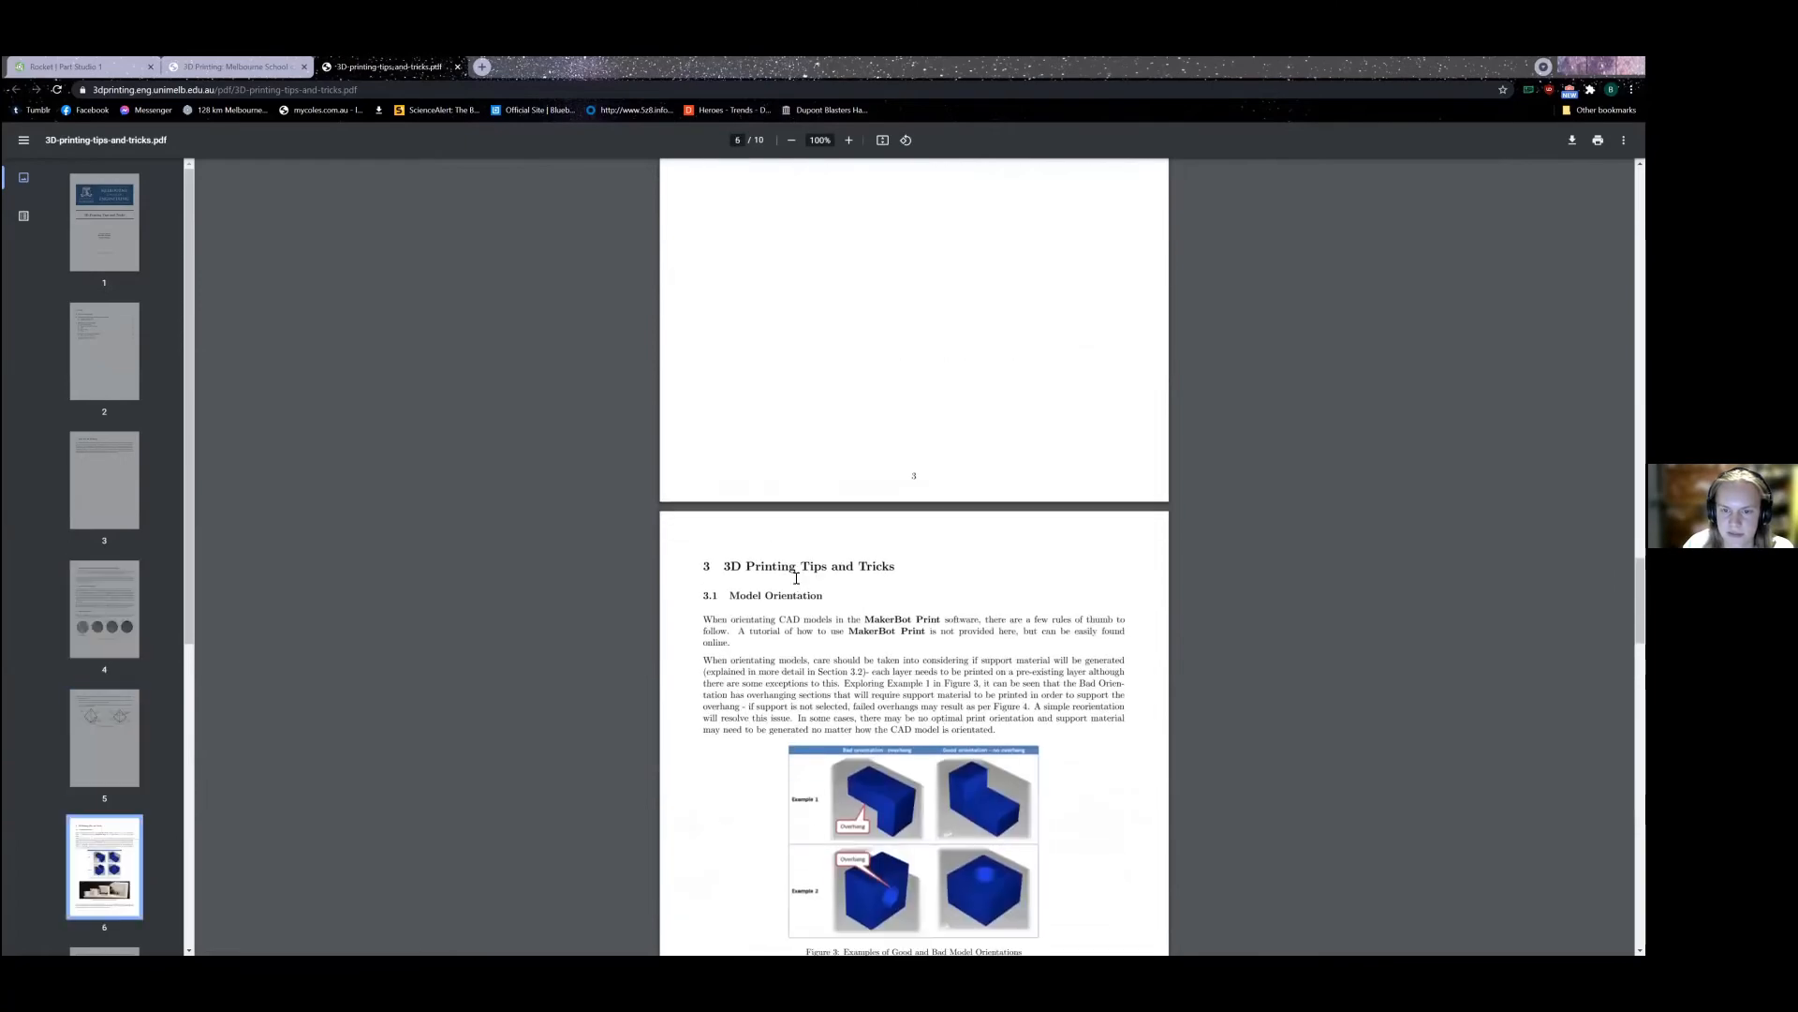
scroll(952, 541, "down", 1)
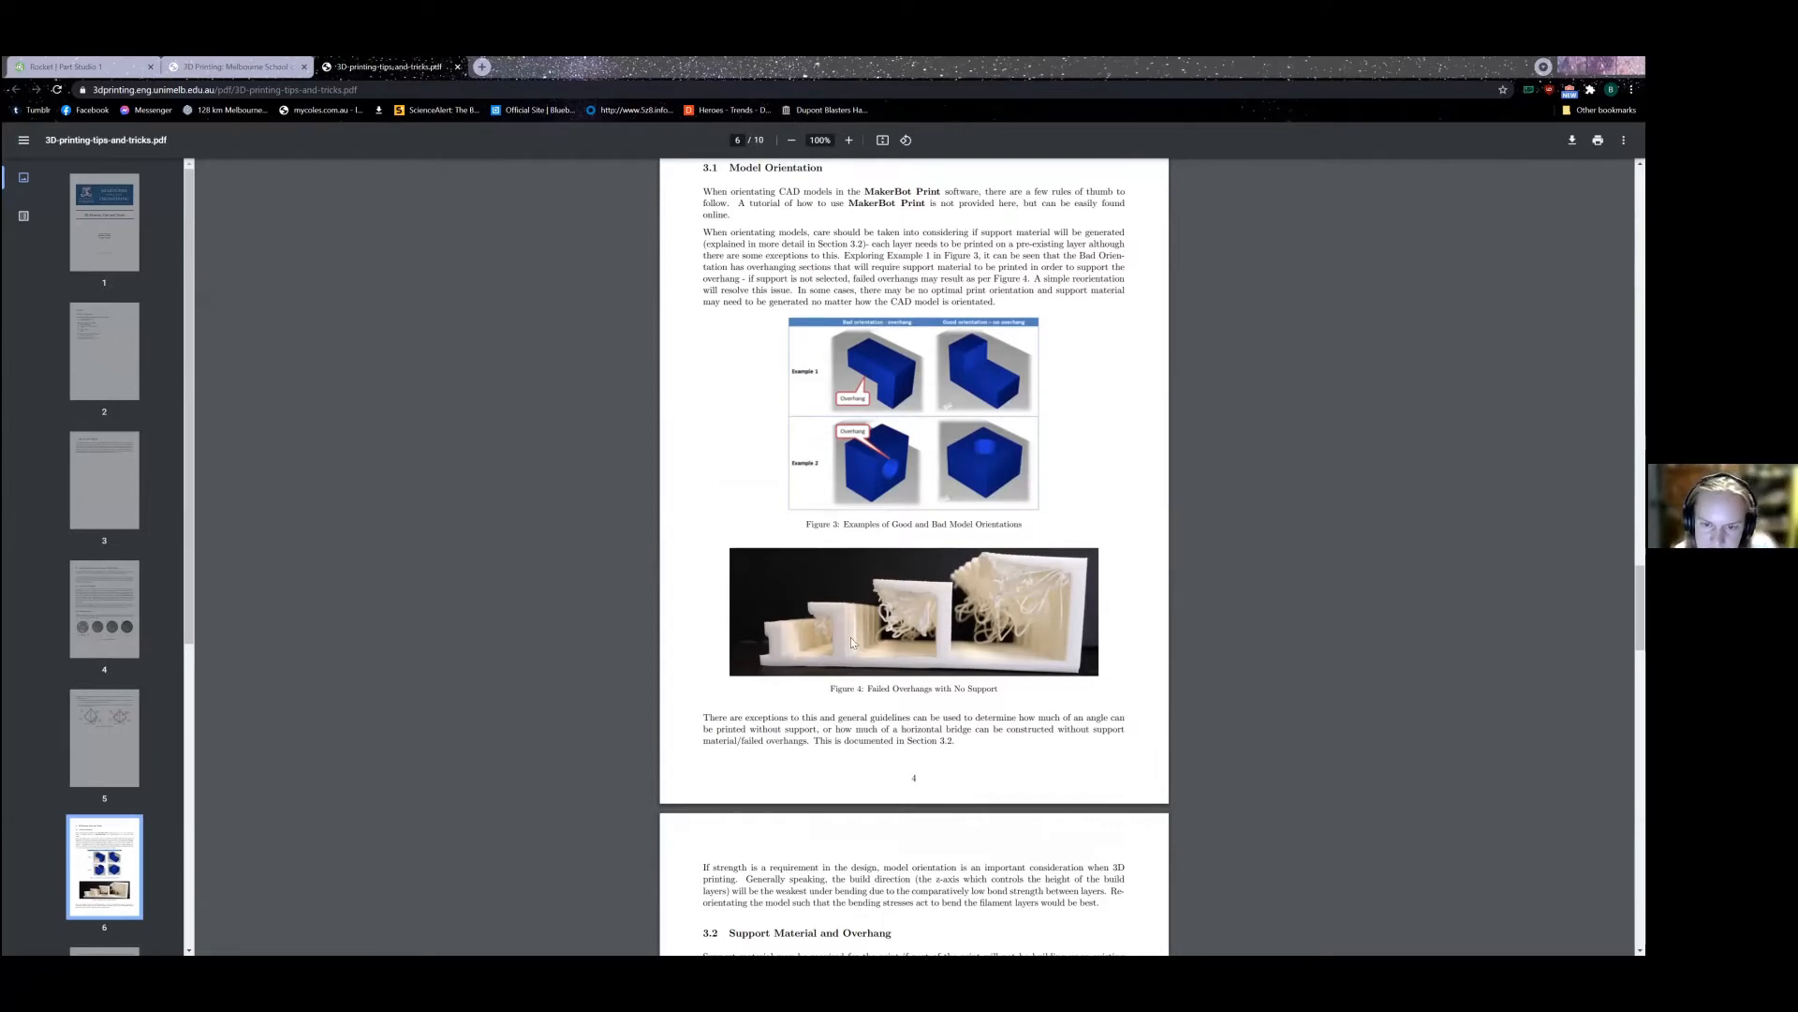
scroll(939, 671, "up", 1)
scroll(940, 671, "up", 5, "ctrl")
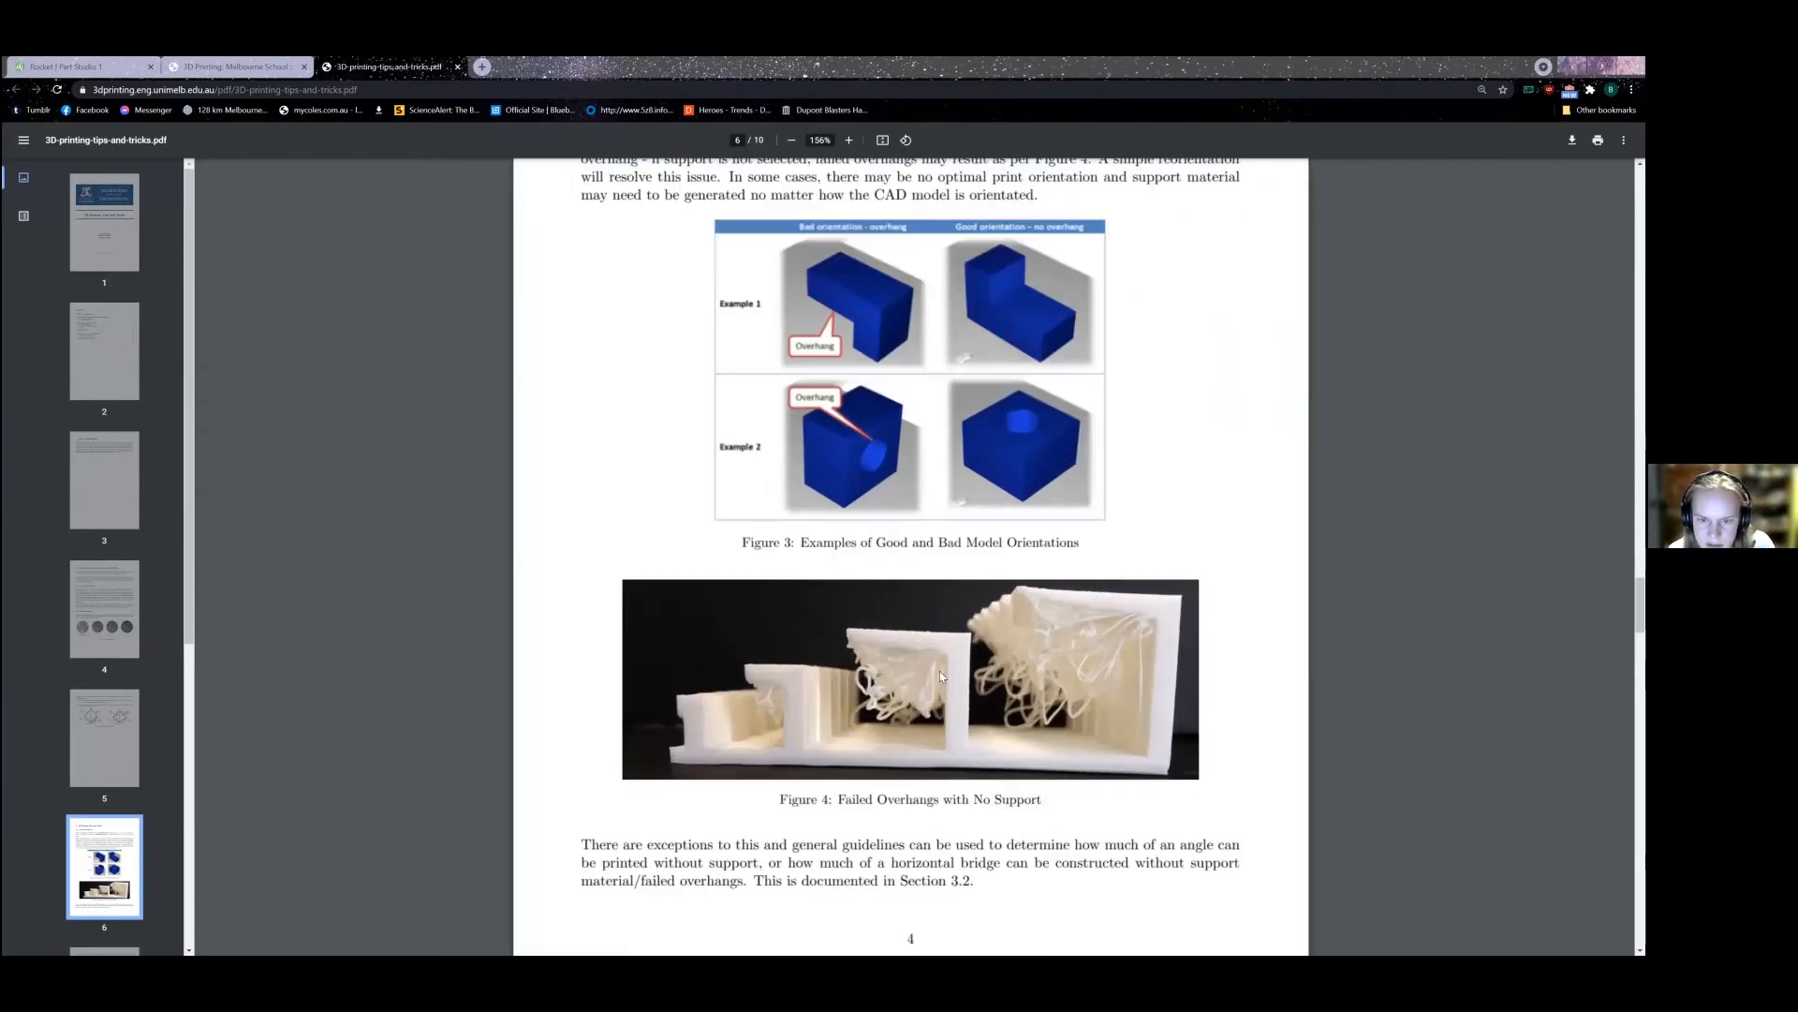
scroll(880, 665, "up", 1, "ctrl")
scroll(755, 695, "down", 1)
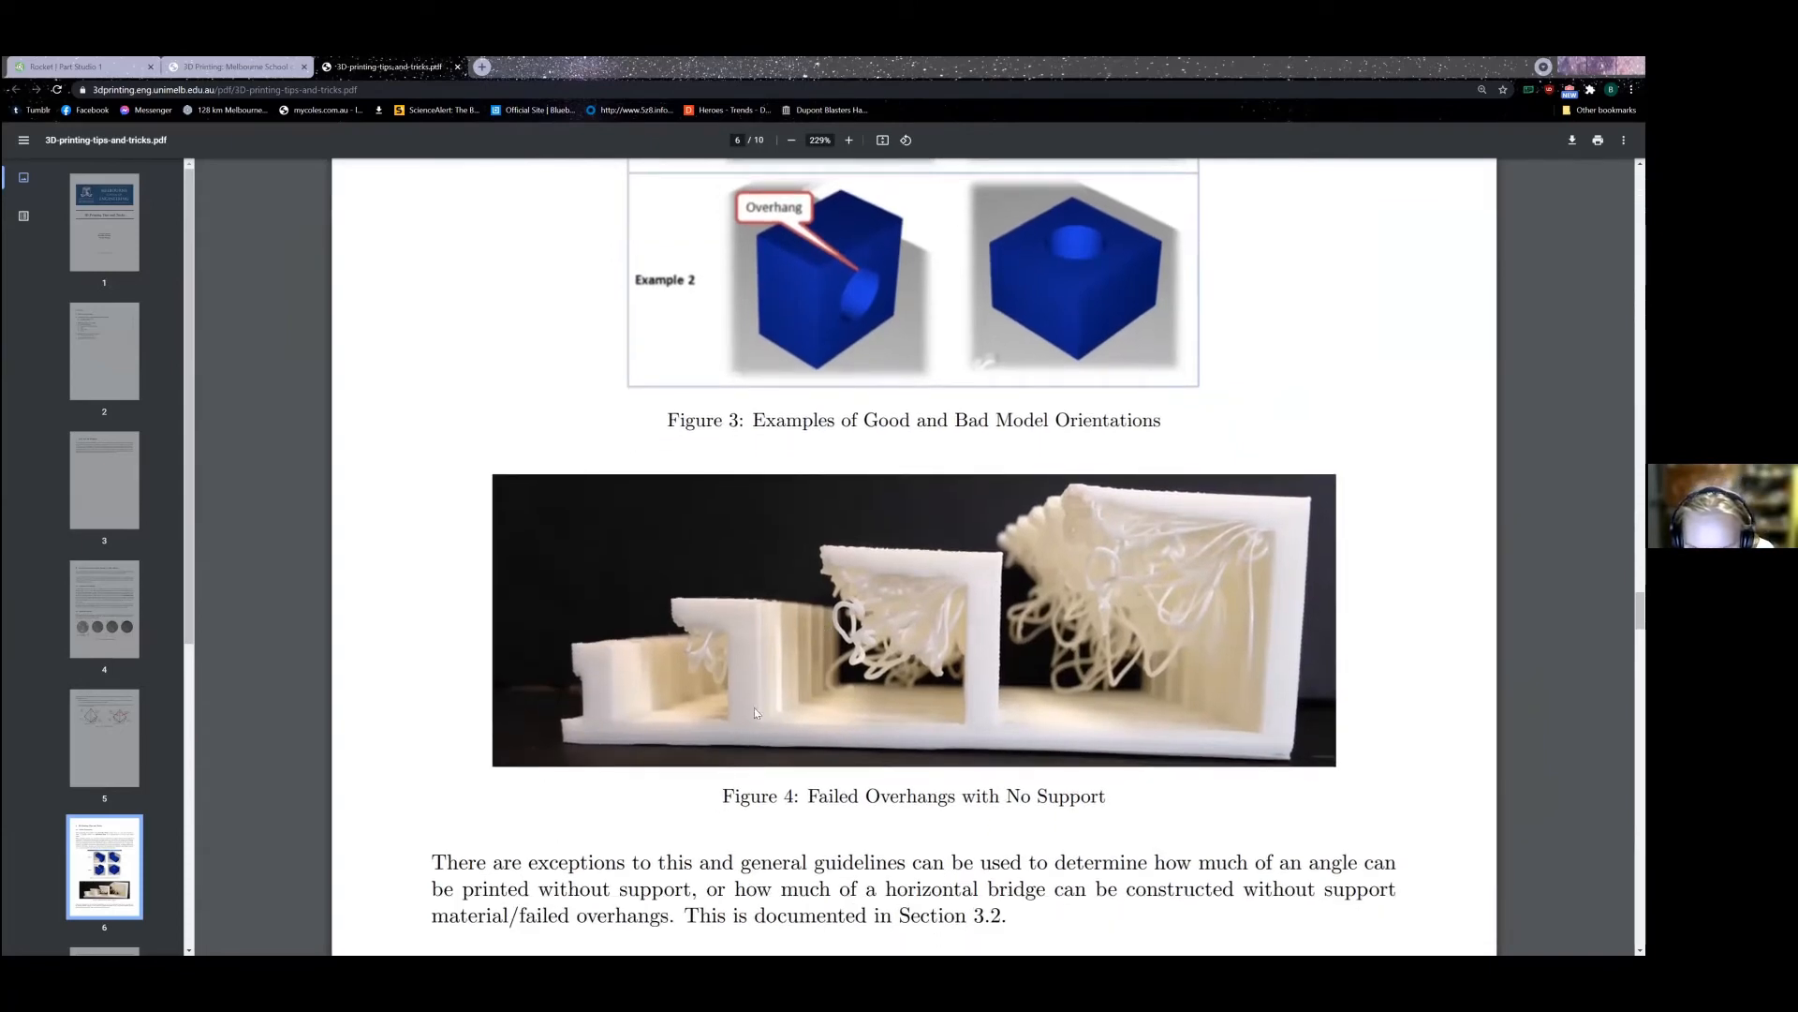
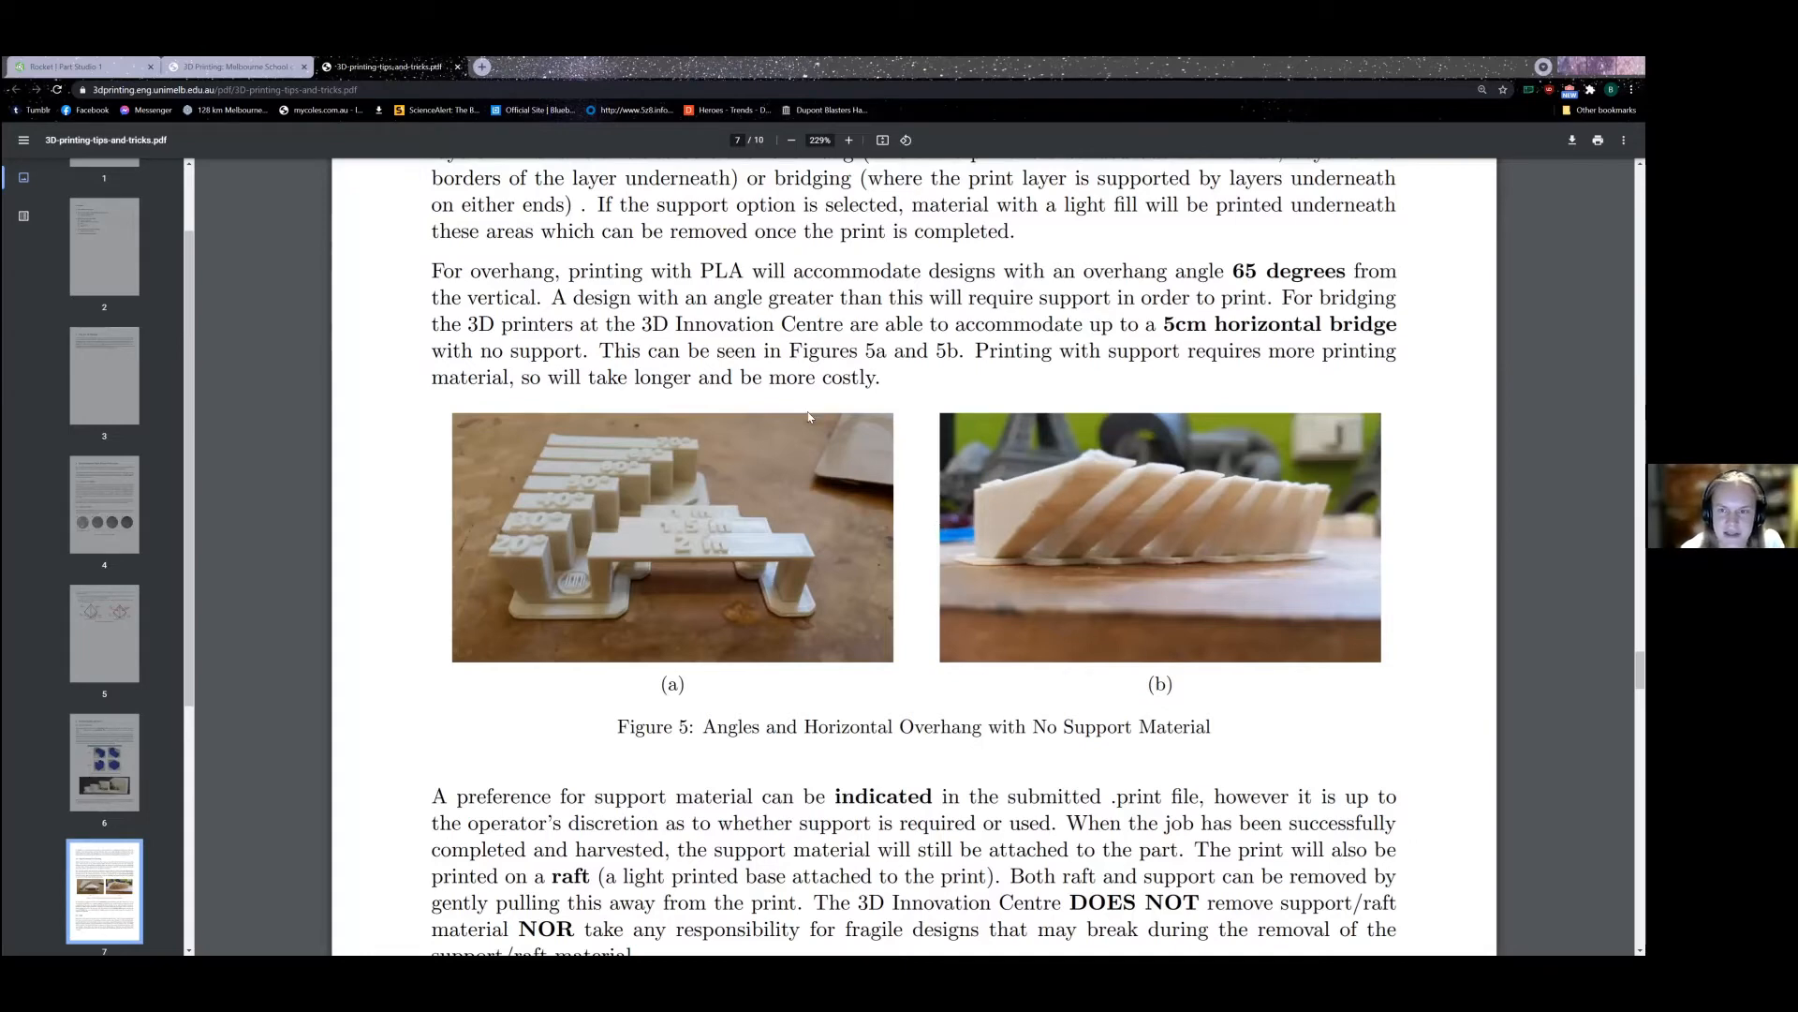
Step: Return to the Rocket document in Onshape, open Sketch 2 to examine the nose cone profile, and close it
left_click(66, 66)
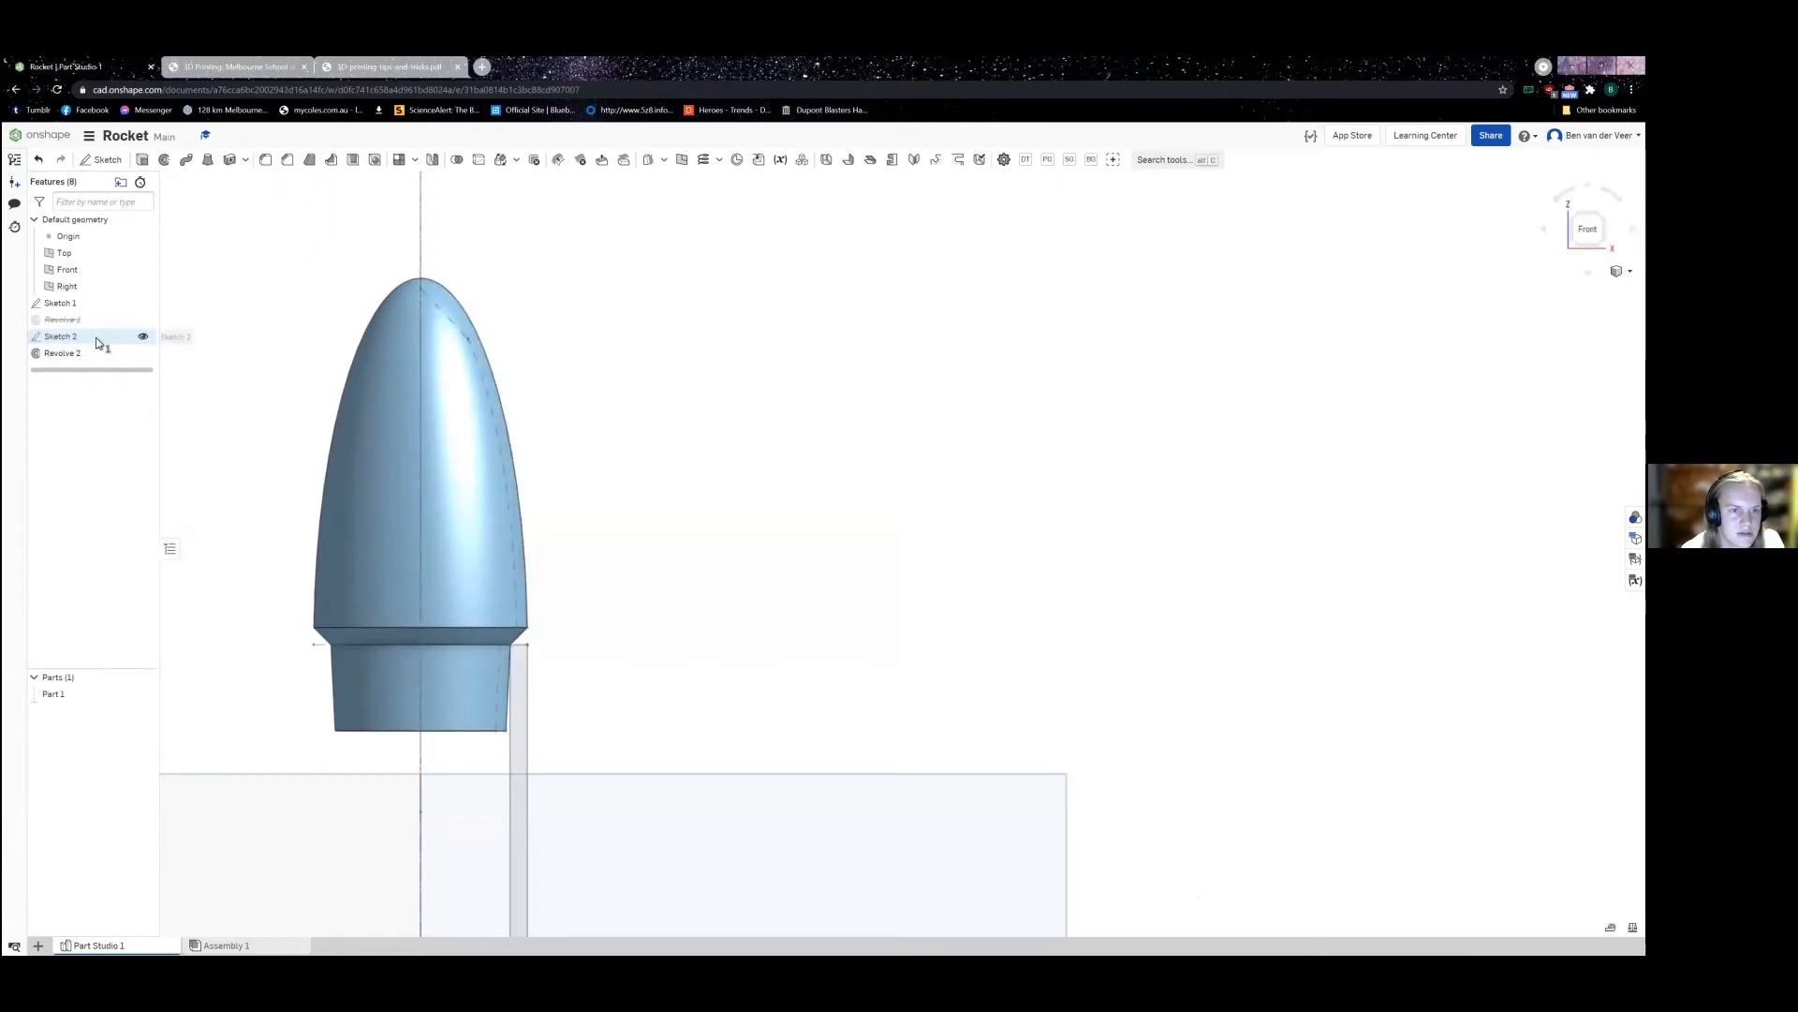
double_click(100, 337)
scroll(436, 298, "up", 3)
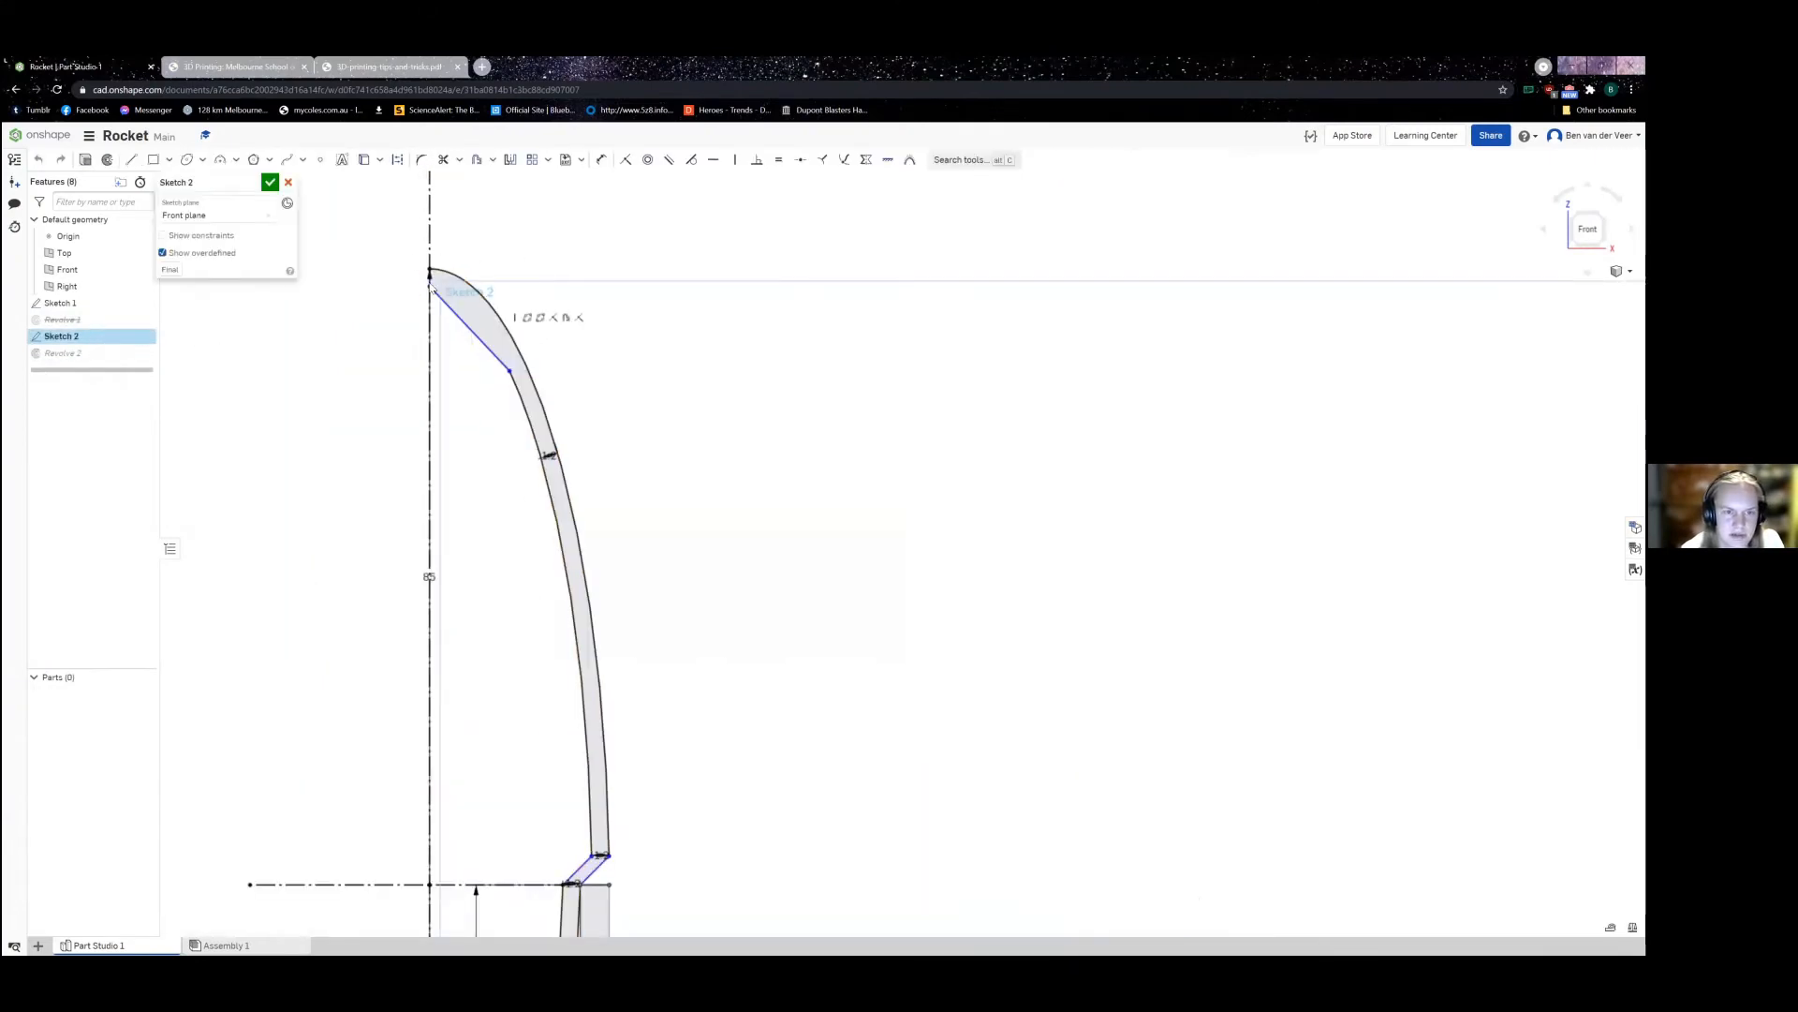
scroll(562, 566, "down", 2)
middle_click_drag(702, 694, 750, 590)
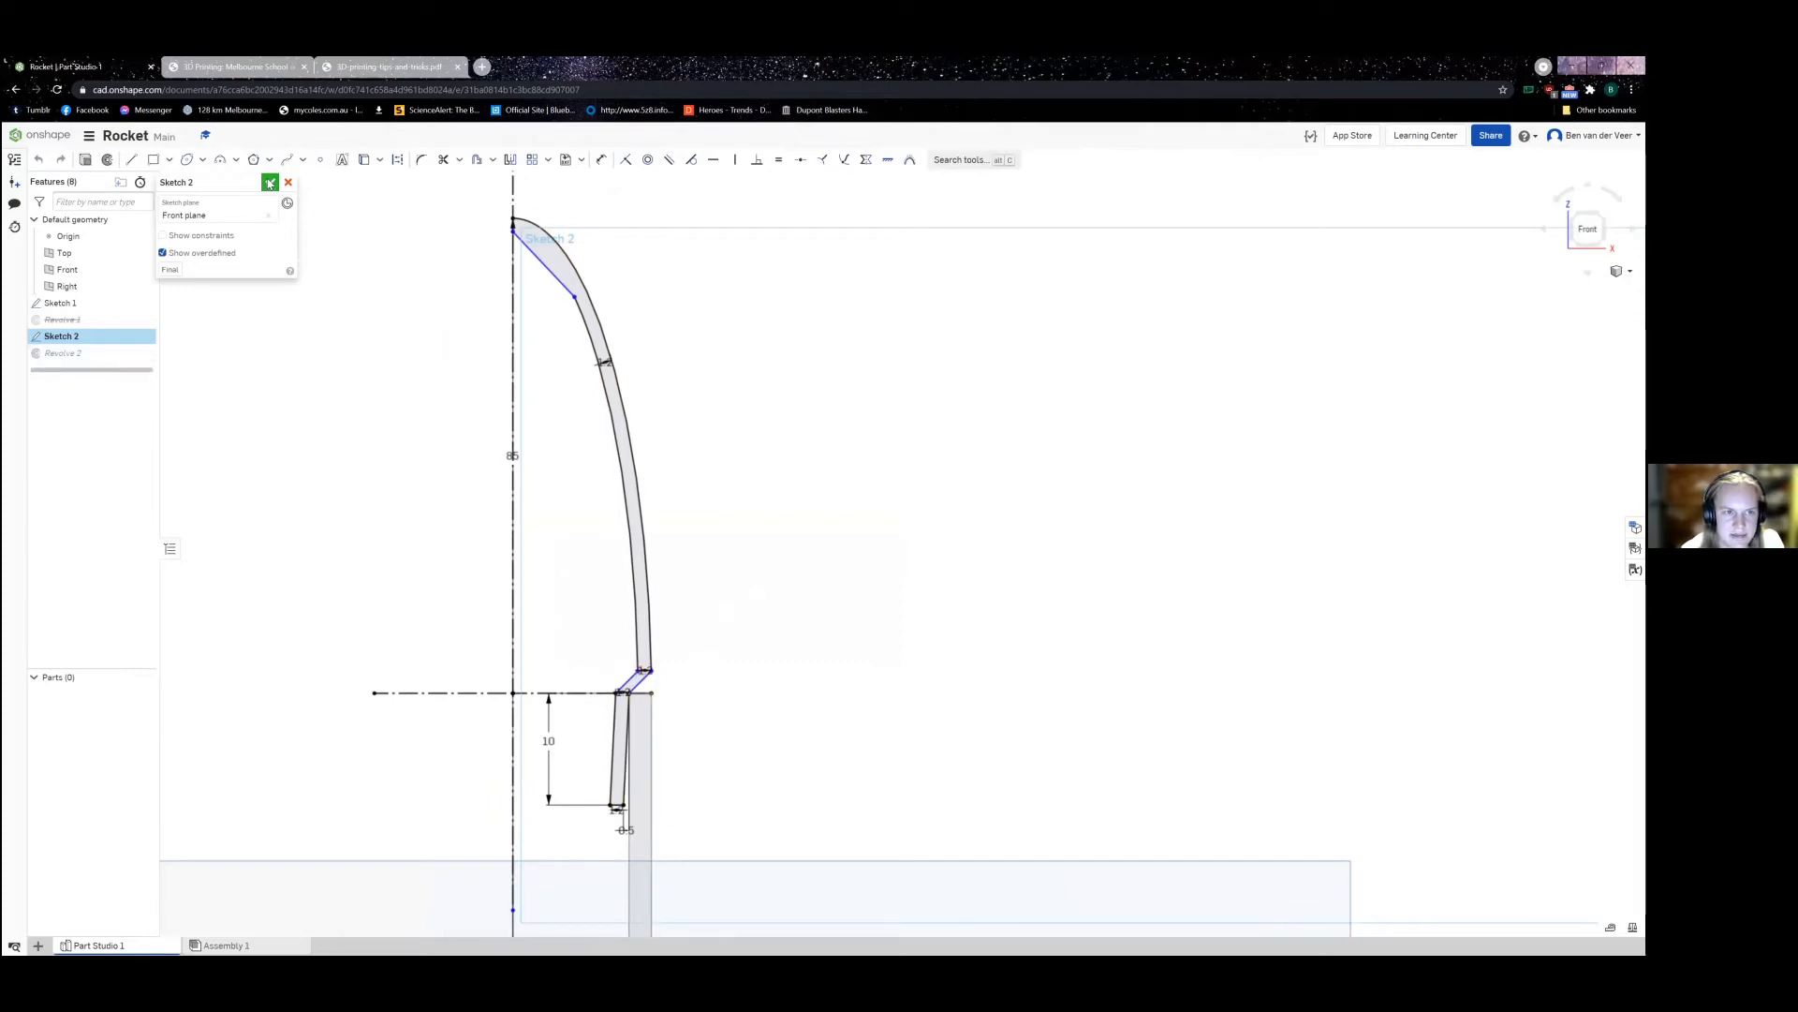
left_click(269, 181)
scroll(664, 650, "down", 3)
scroll(722, 590, "up", 1)
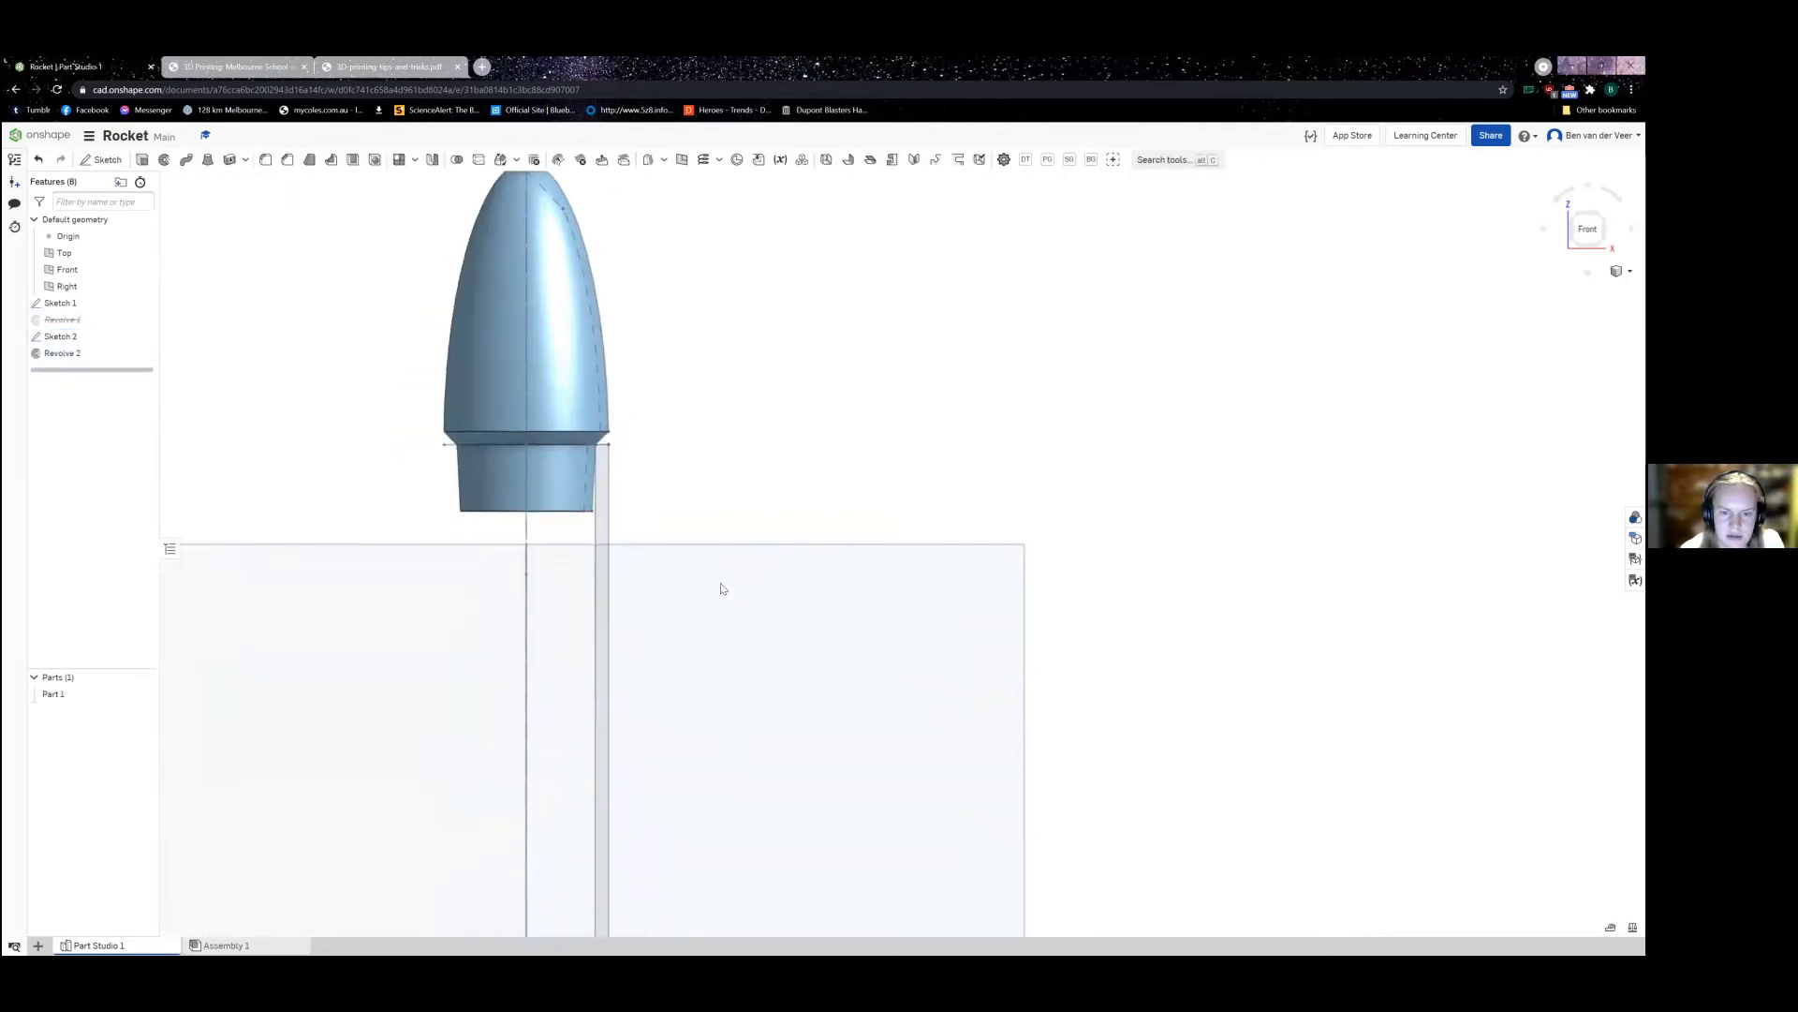
scroll(705, 579, "down", 2)
scroll(706, 578, "up", 5)
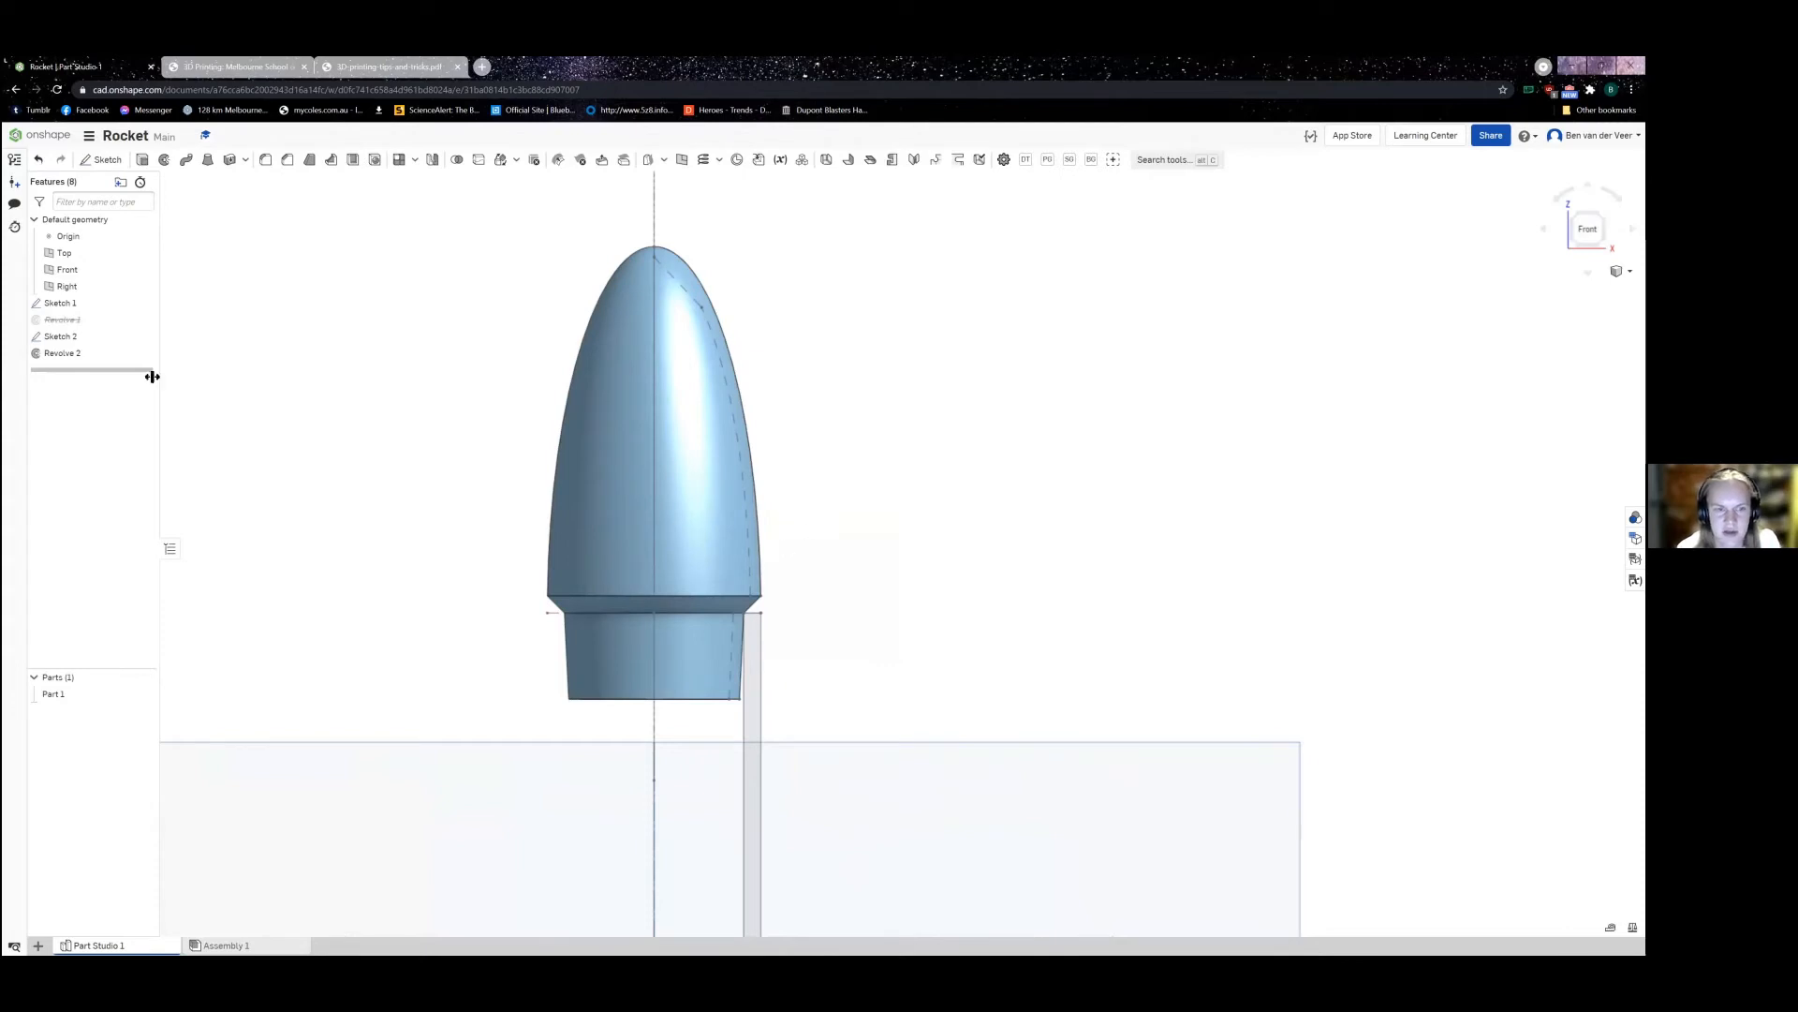
Step: Reopen Sketch 2, examine the shoulder and tip geometry against the PDF's overhang guidance, and close the sketch
double_click(92, 342)
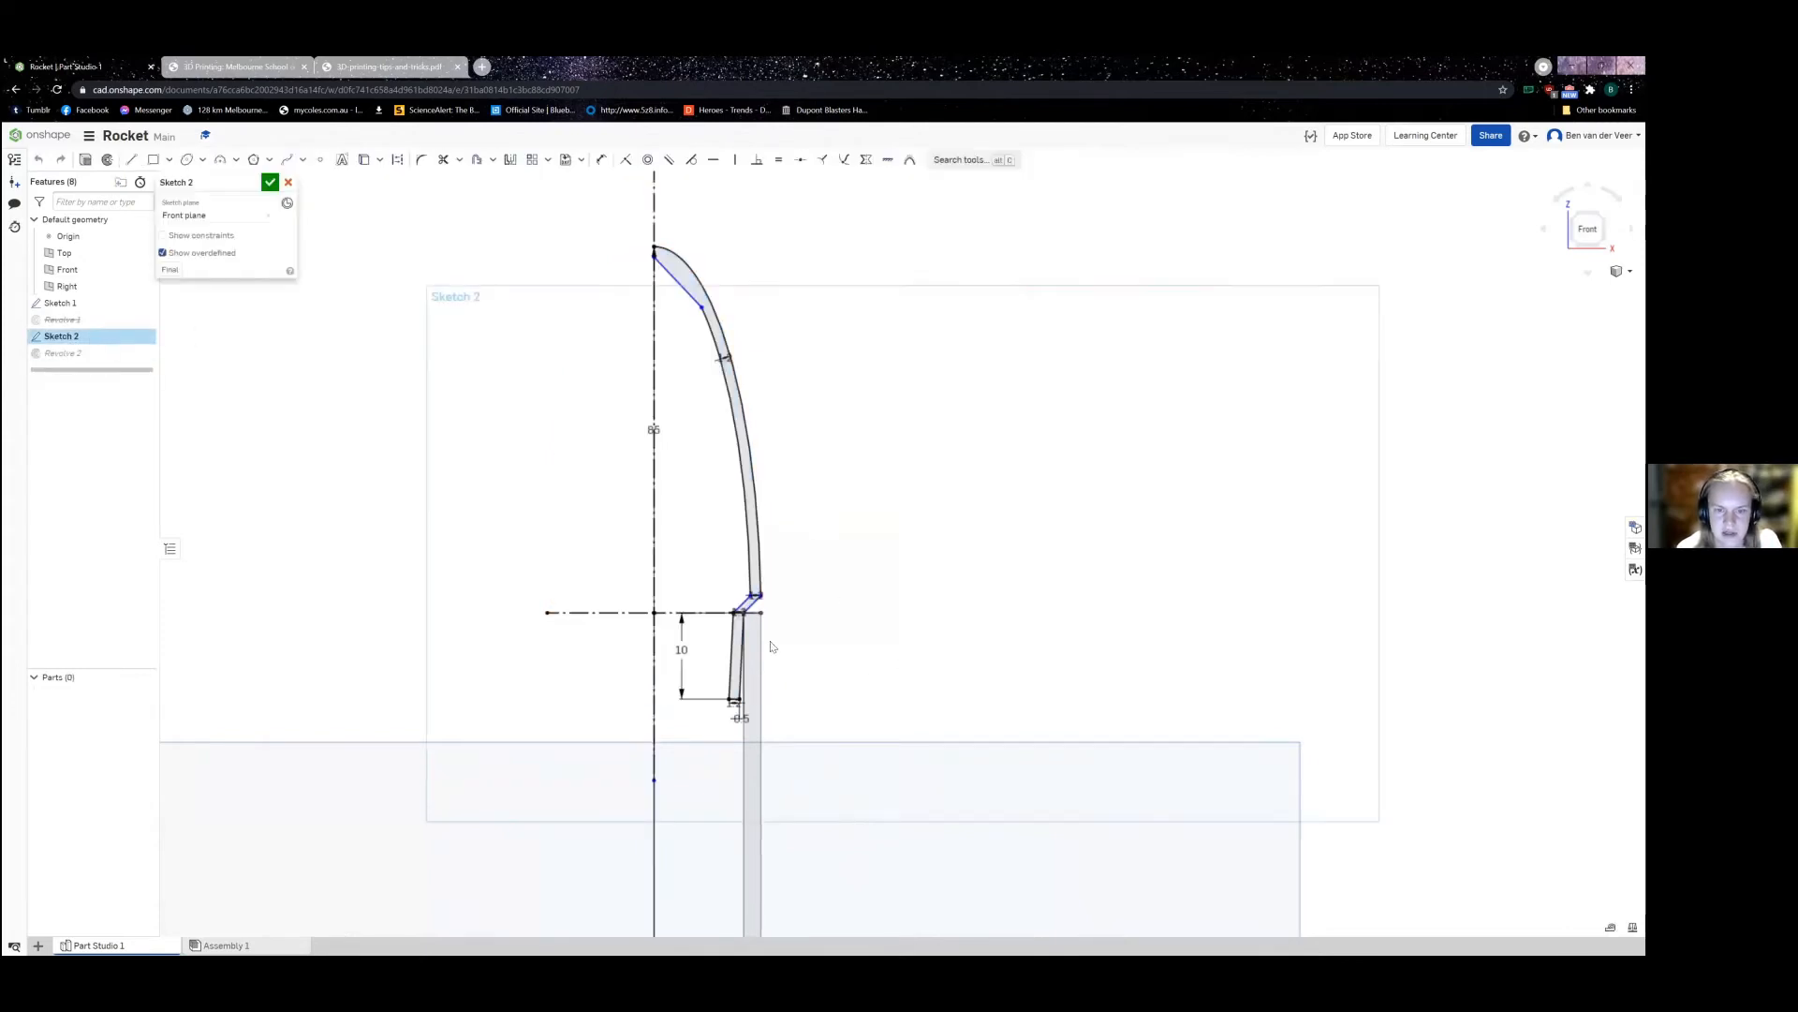
scroll(742, 655, "up", 5)
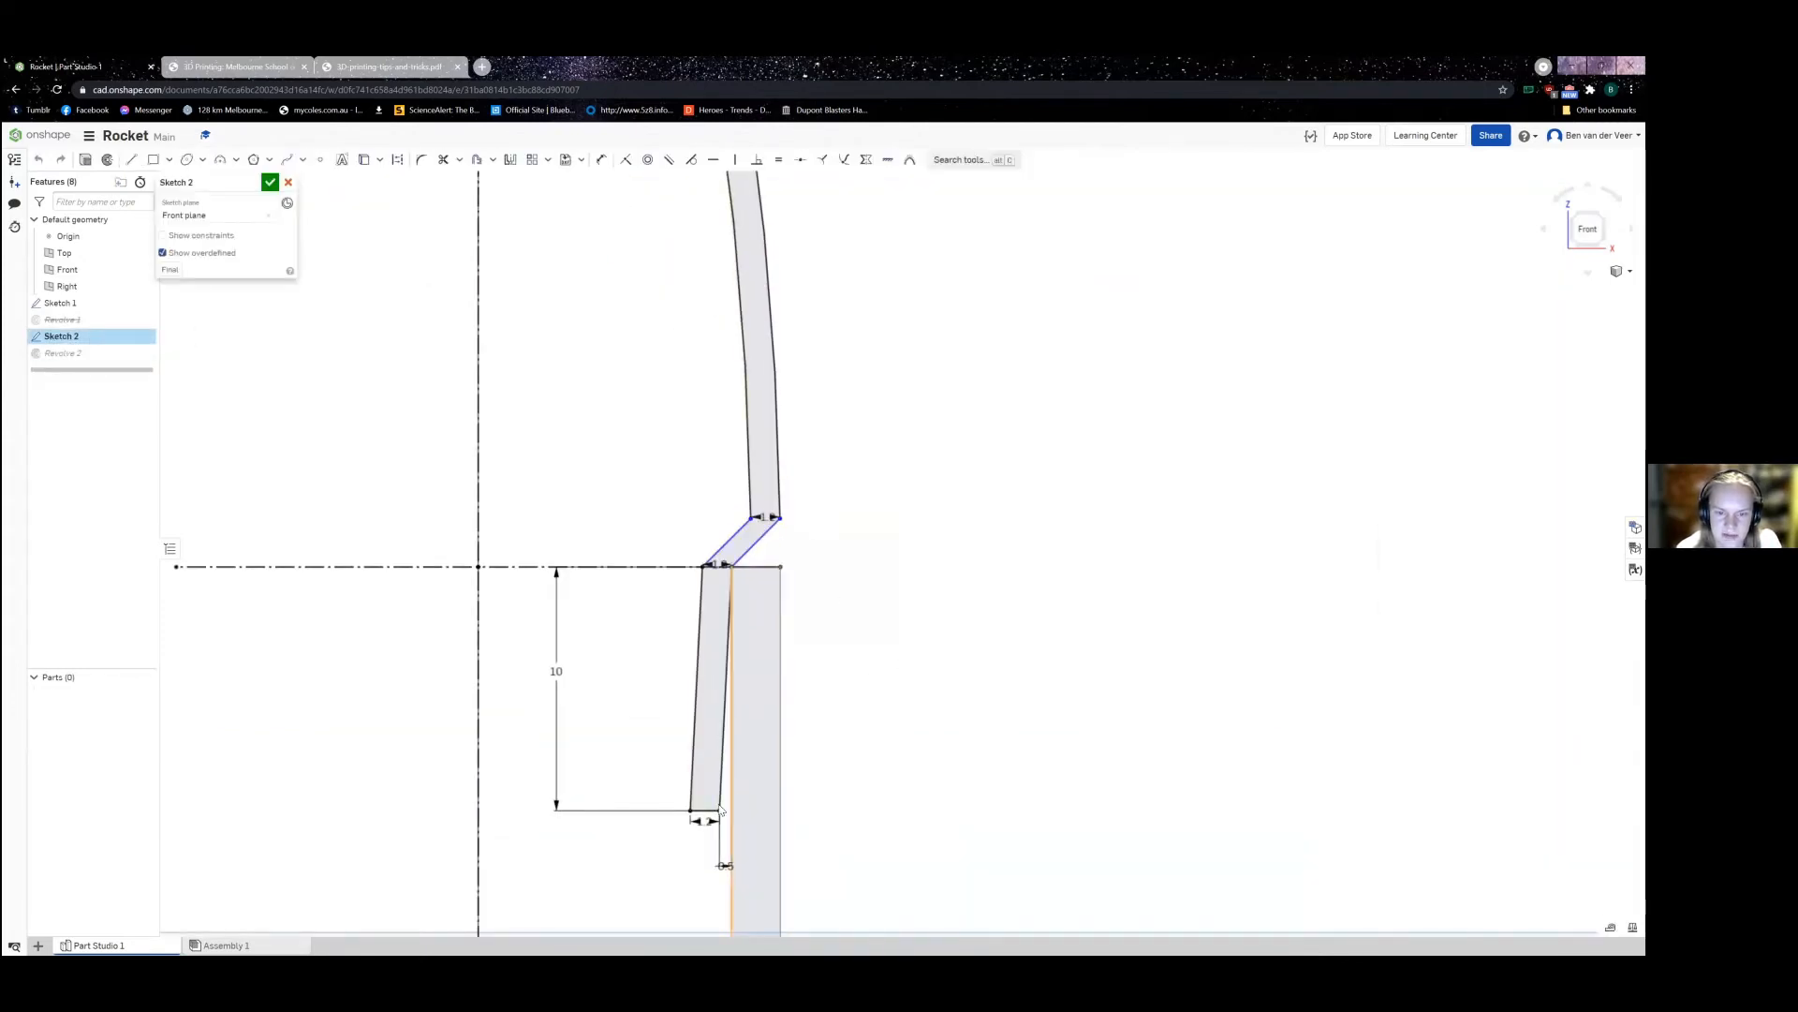
scroll(720, 805, "up", 3)
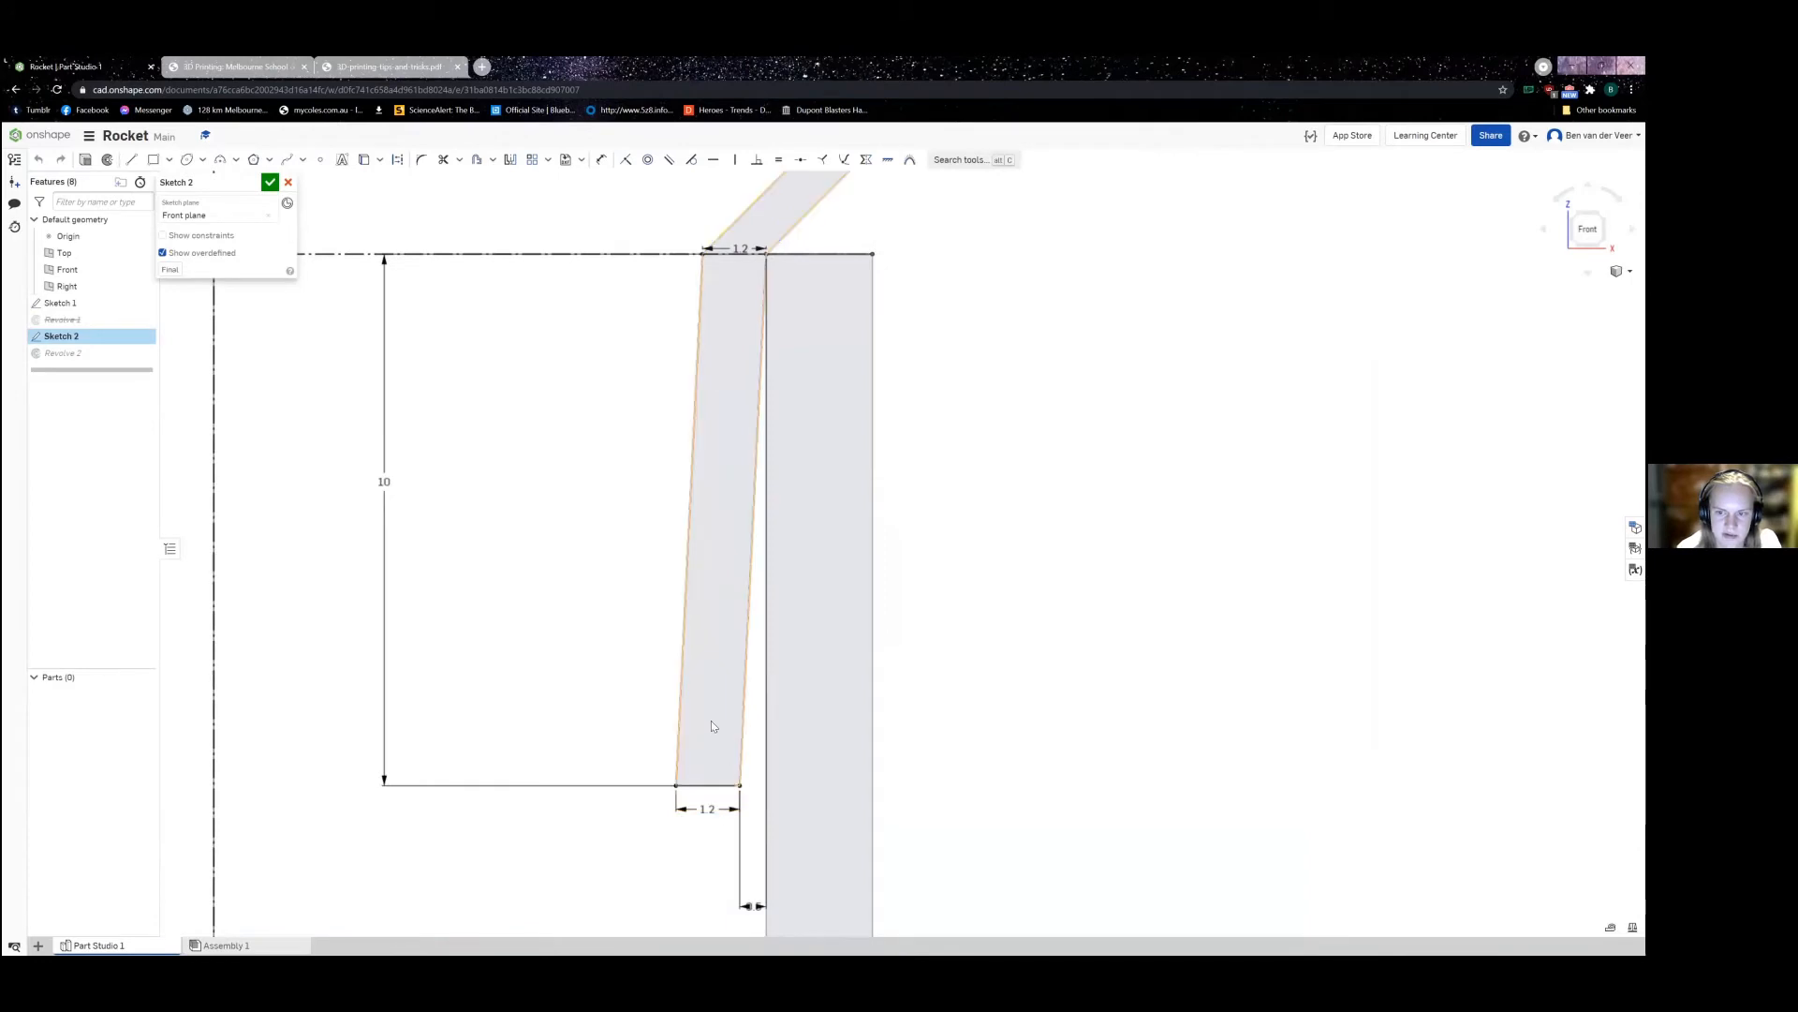
scroll(719, 681, "down", 5)
middle_click_drag(827, 519, 811, 671)
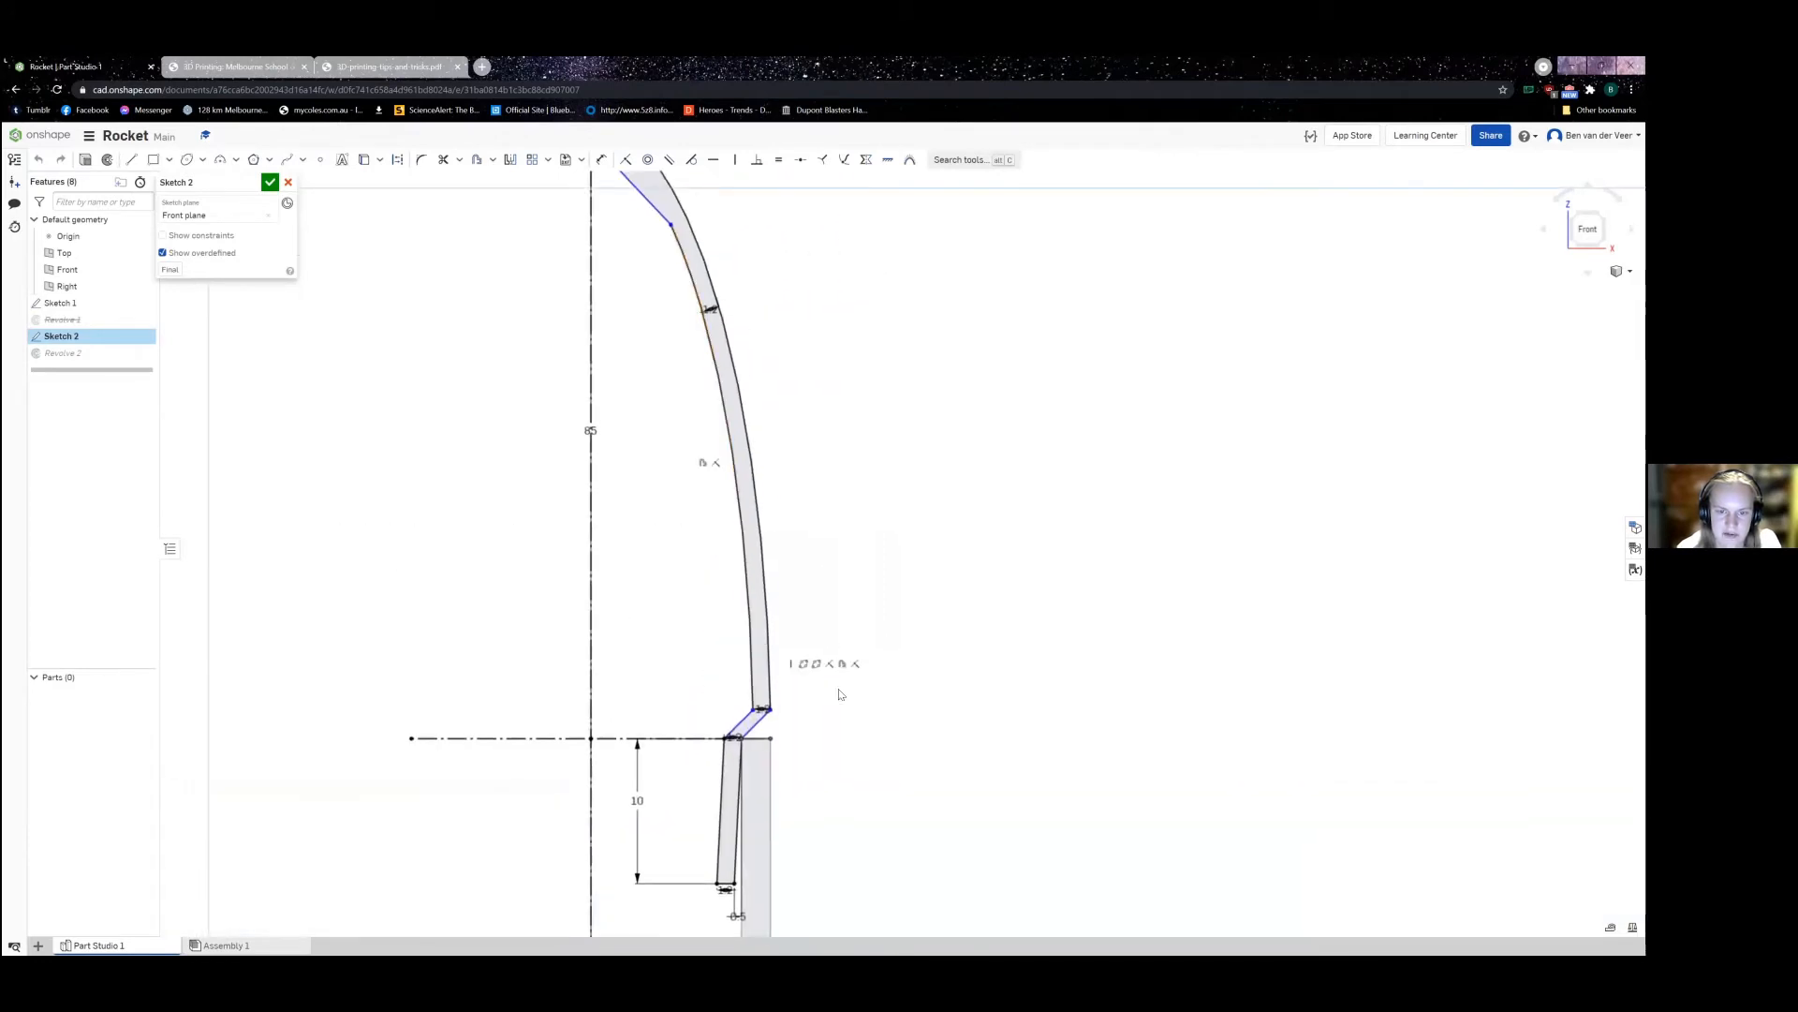
middle_click_drag(823, 487, 774, 671)
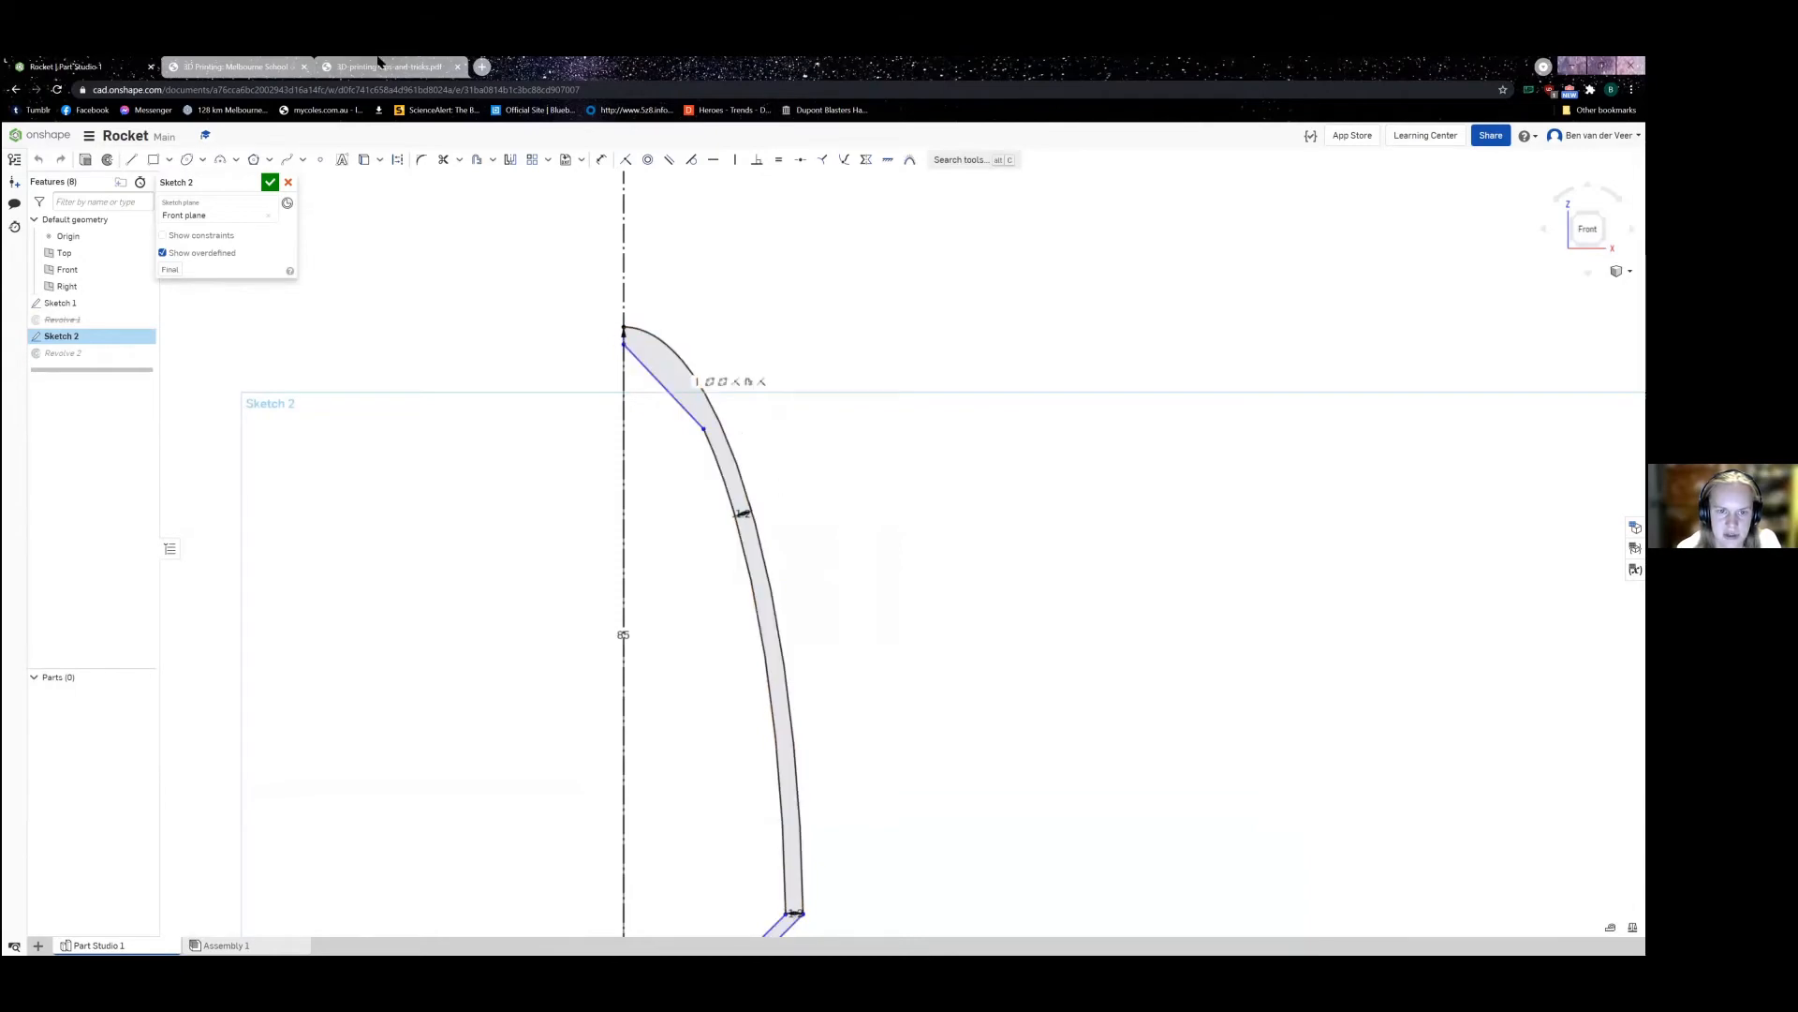
key("ctrl+3")
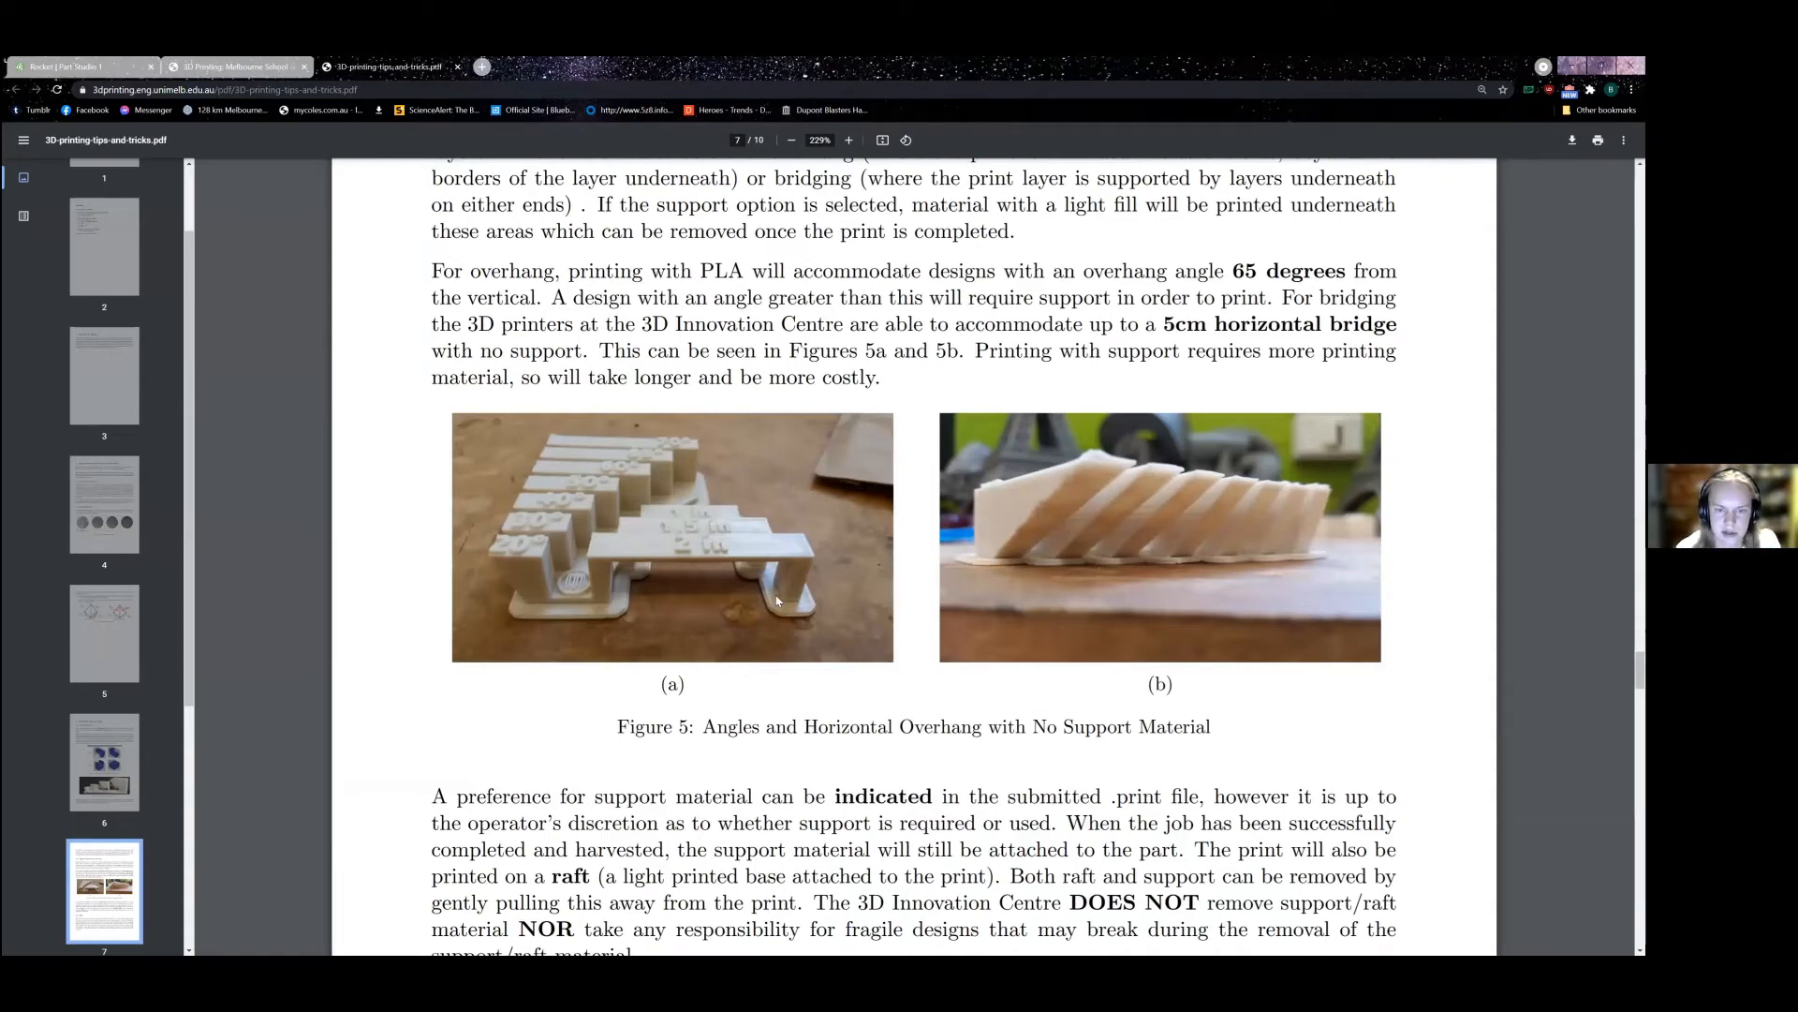
left_click(66, 66)
left_click(270, 184)
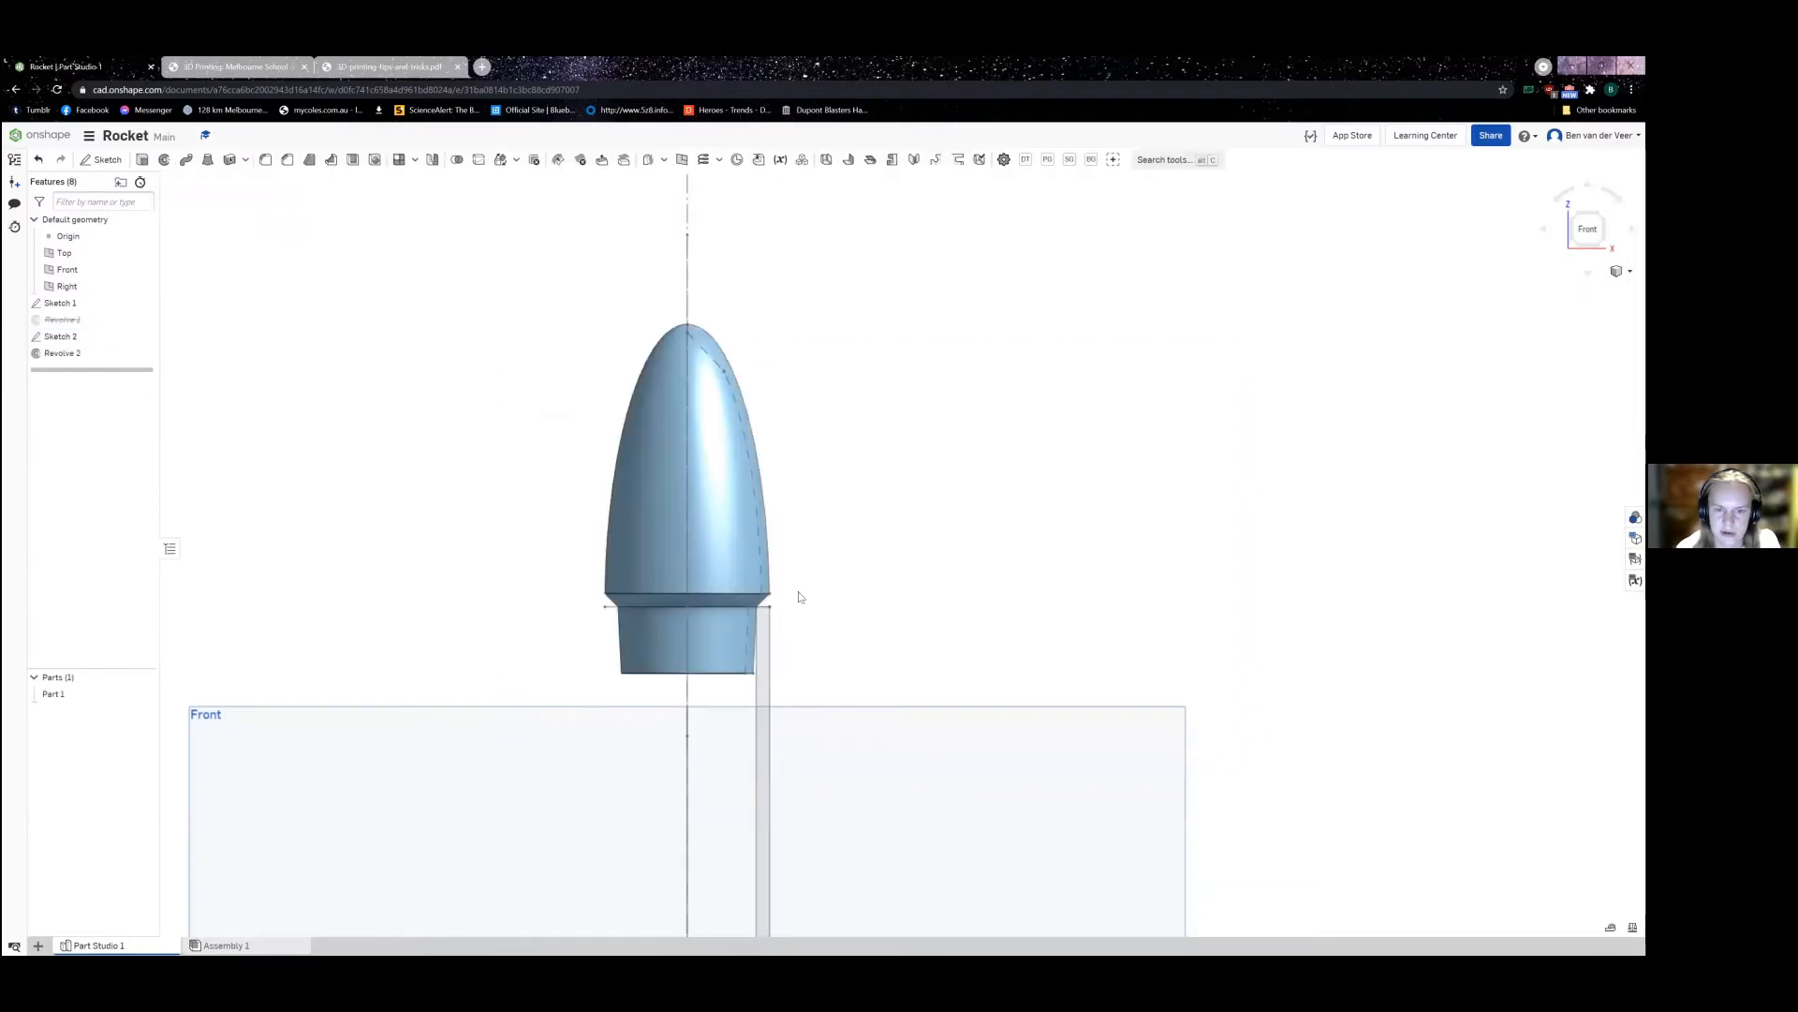
Step: Unsuppress Revolve 1 to restore the body tube, and inspect its joint with the nose cone shoulder
scroll(807, 611, "down", 3)
middle_click_drag(866, 778, 773, 607)
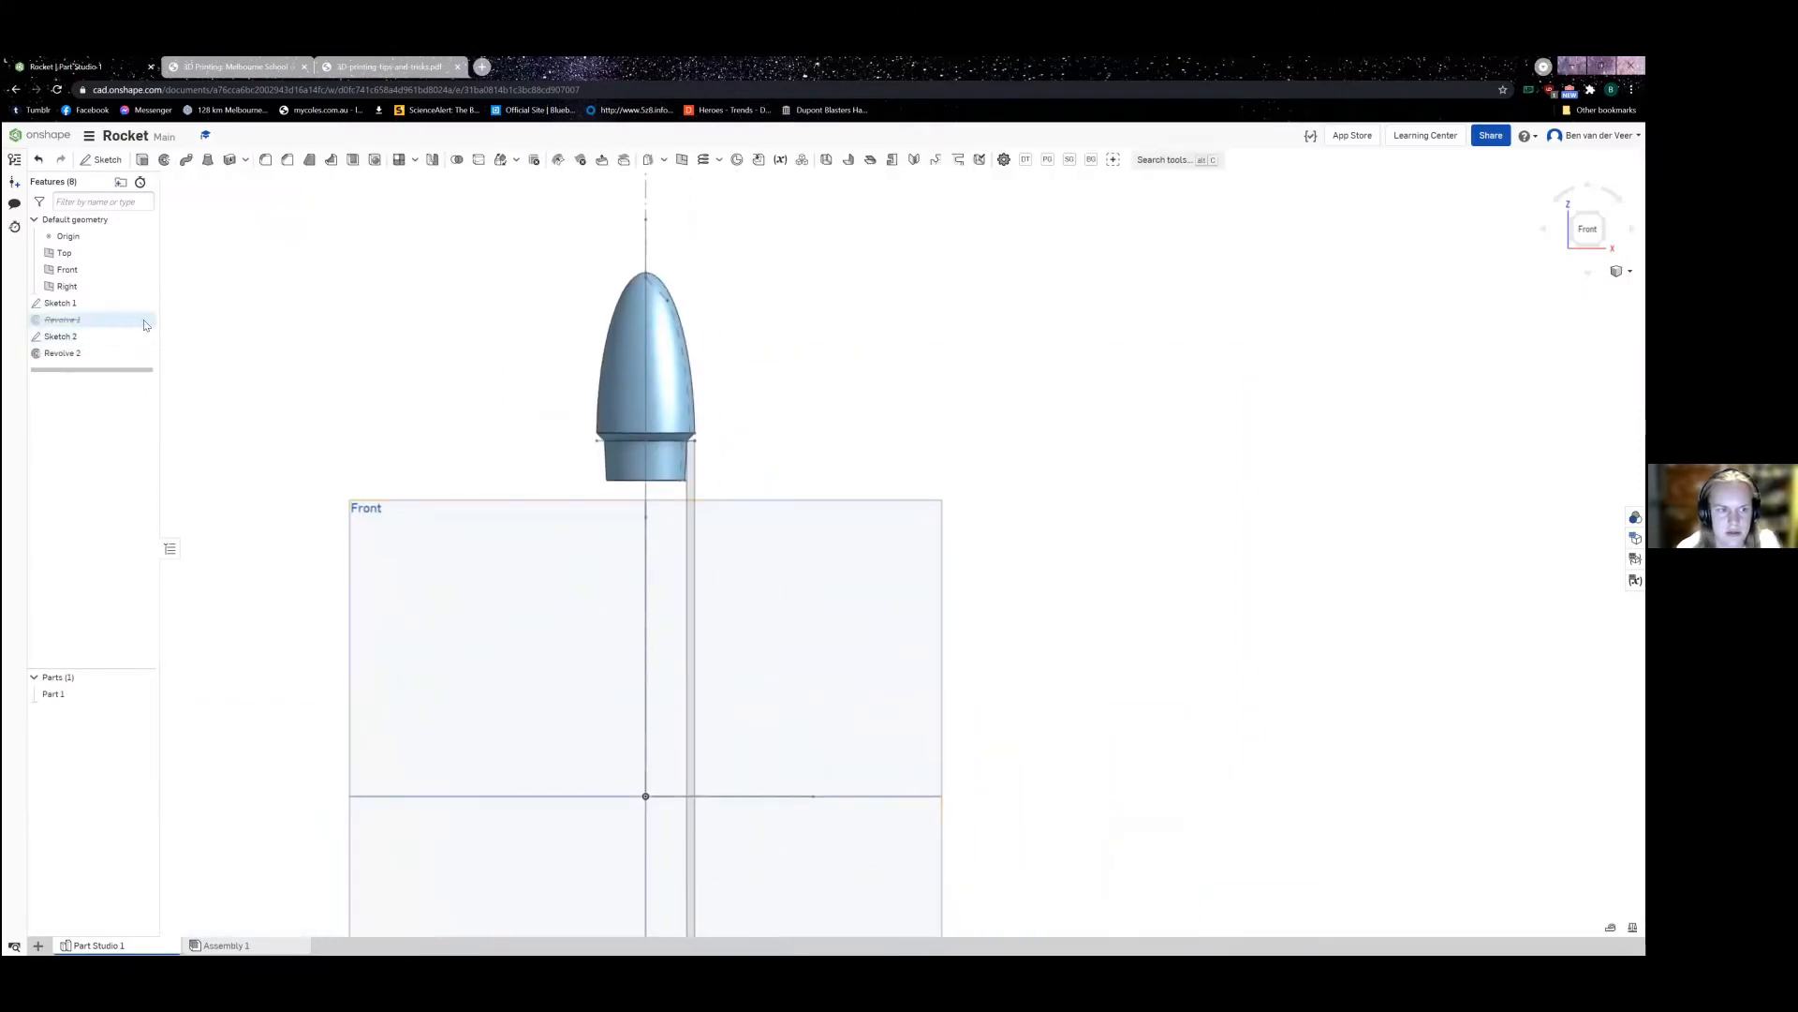
right_click(120, 318)
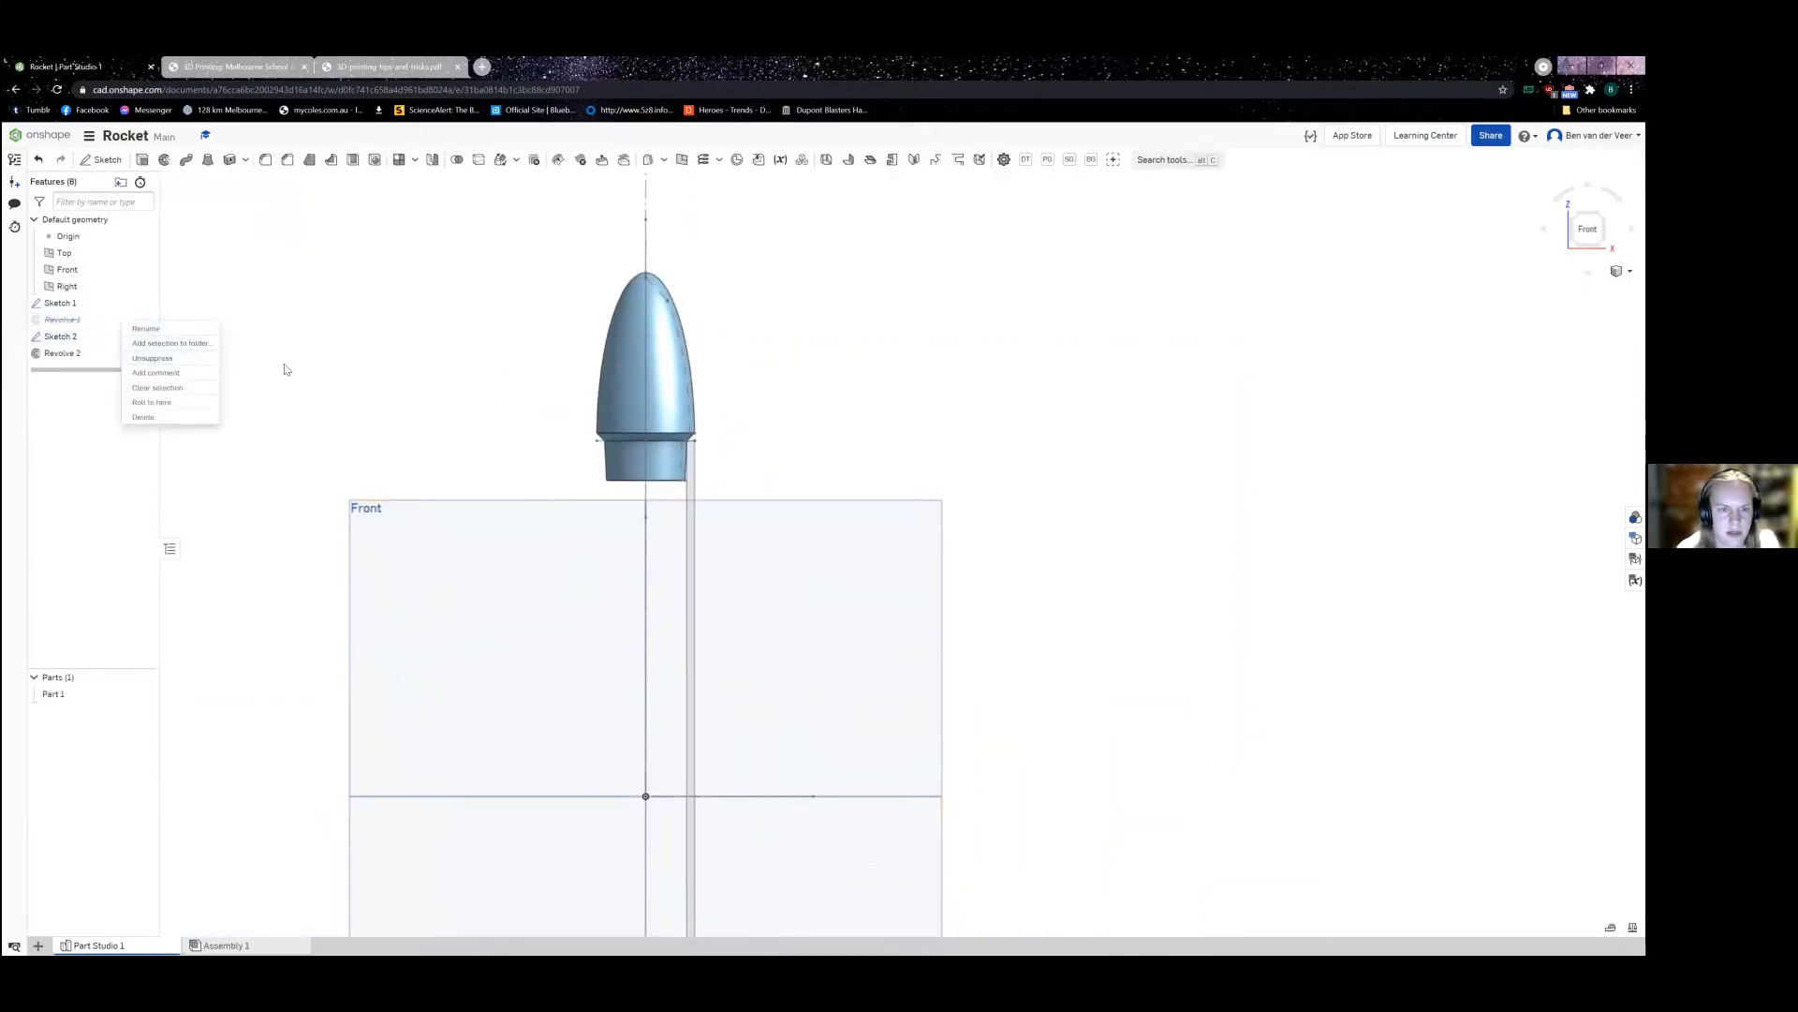
left_click(169, 362)
scroll(575, 481, "up", 5)
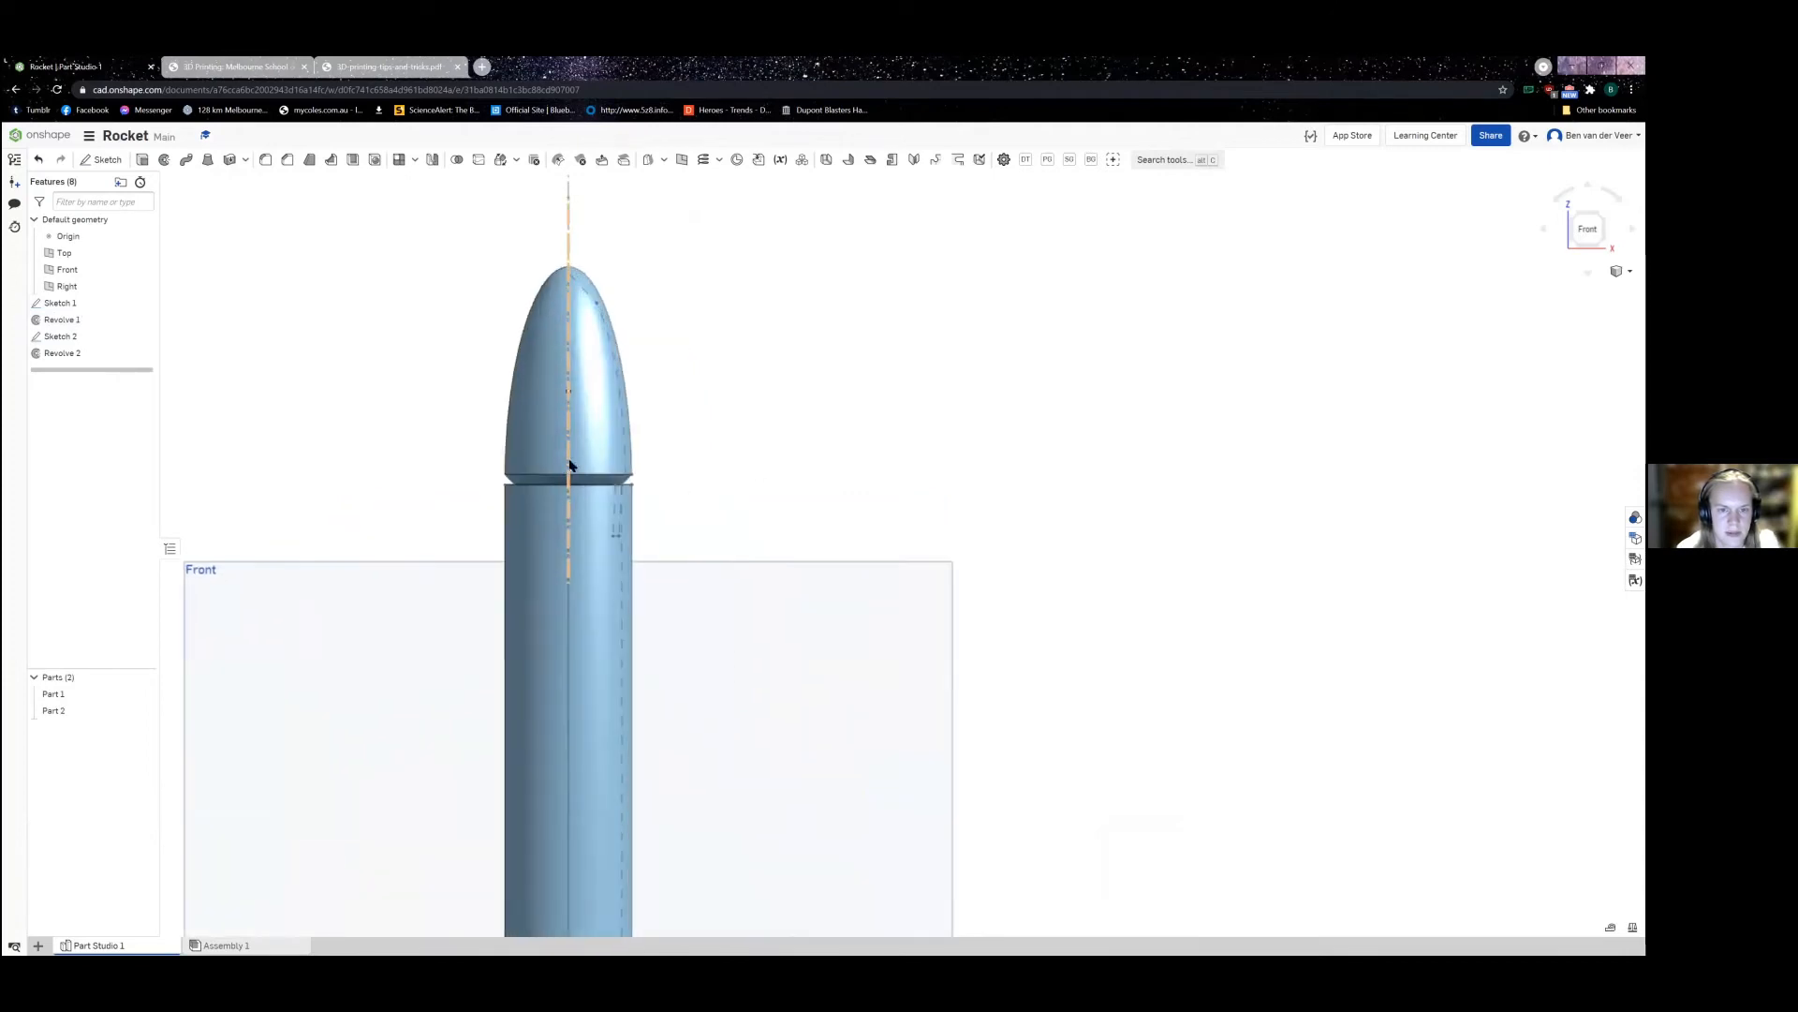
scroll(575, 481, "up", 3)
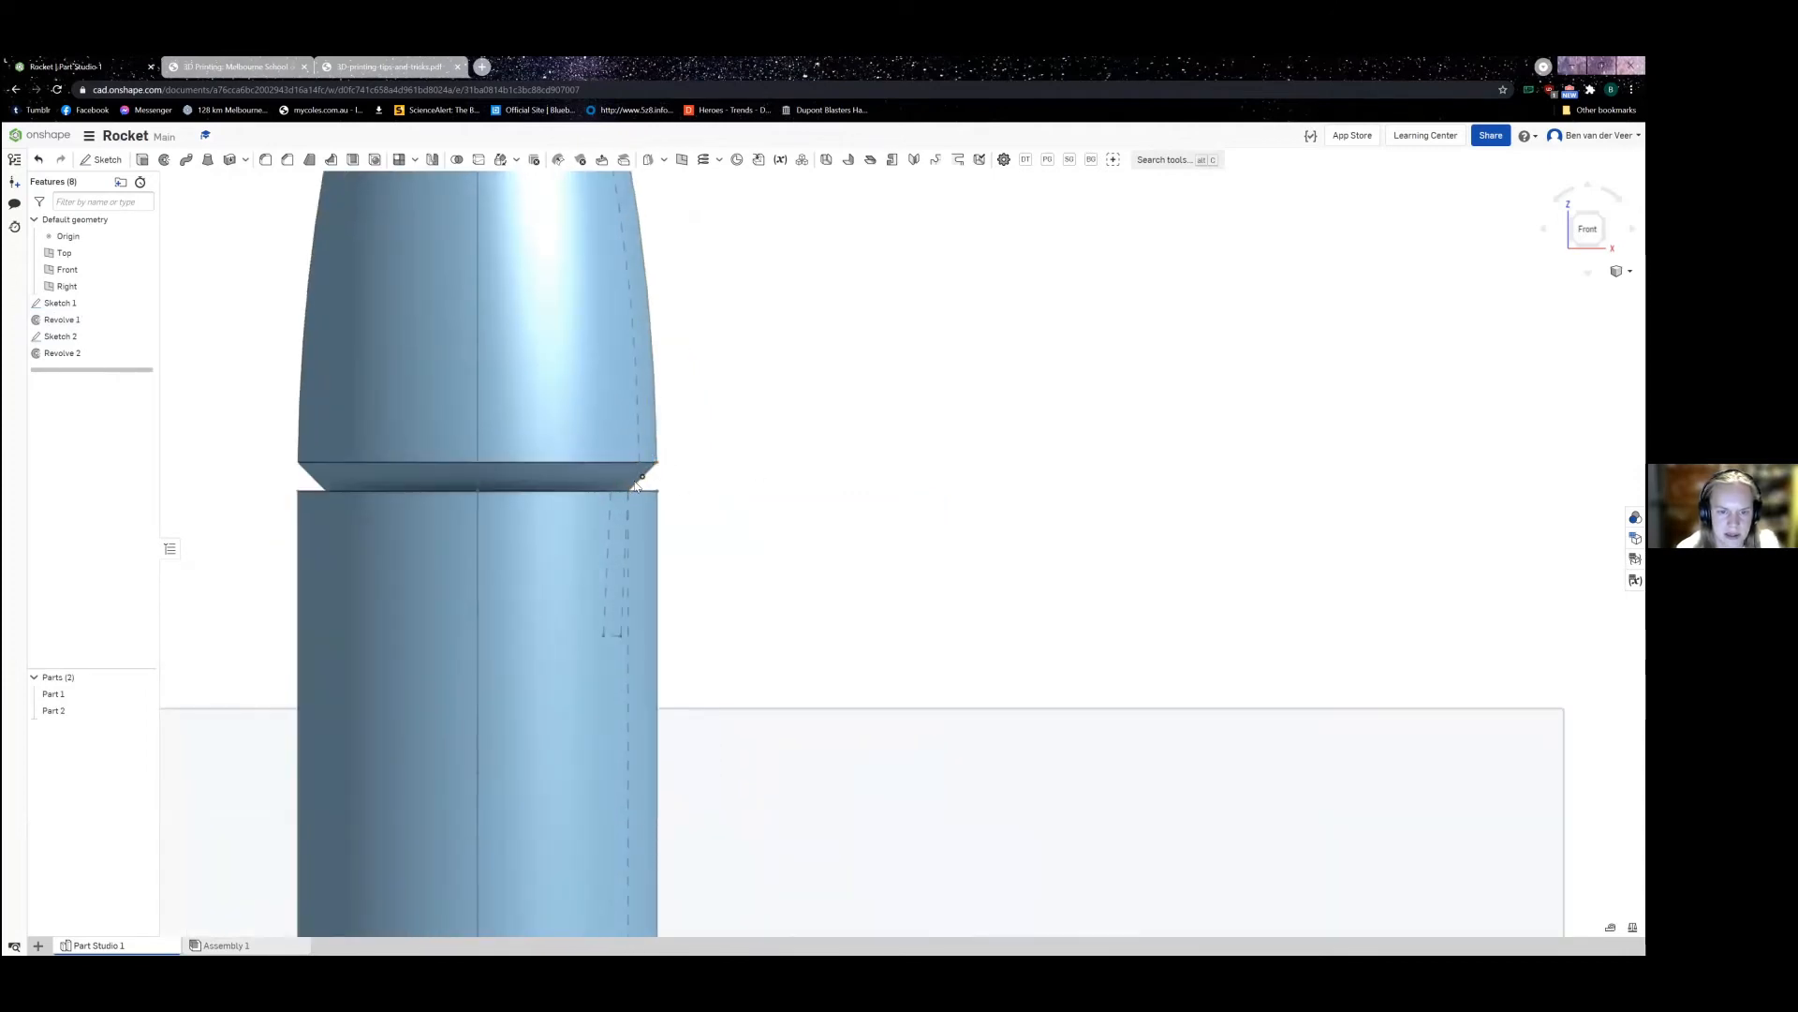
scroll(636, 490, "up", 2)
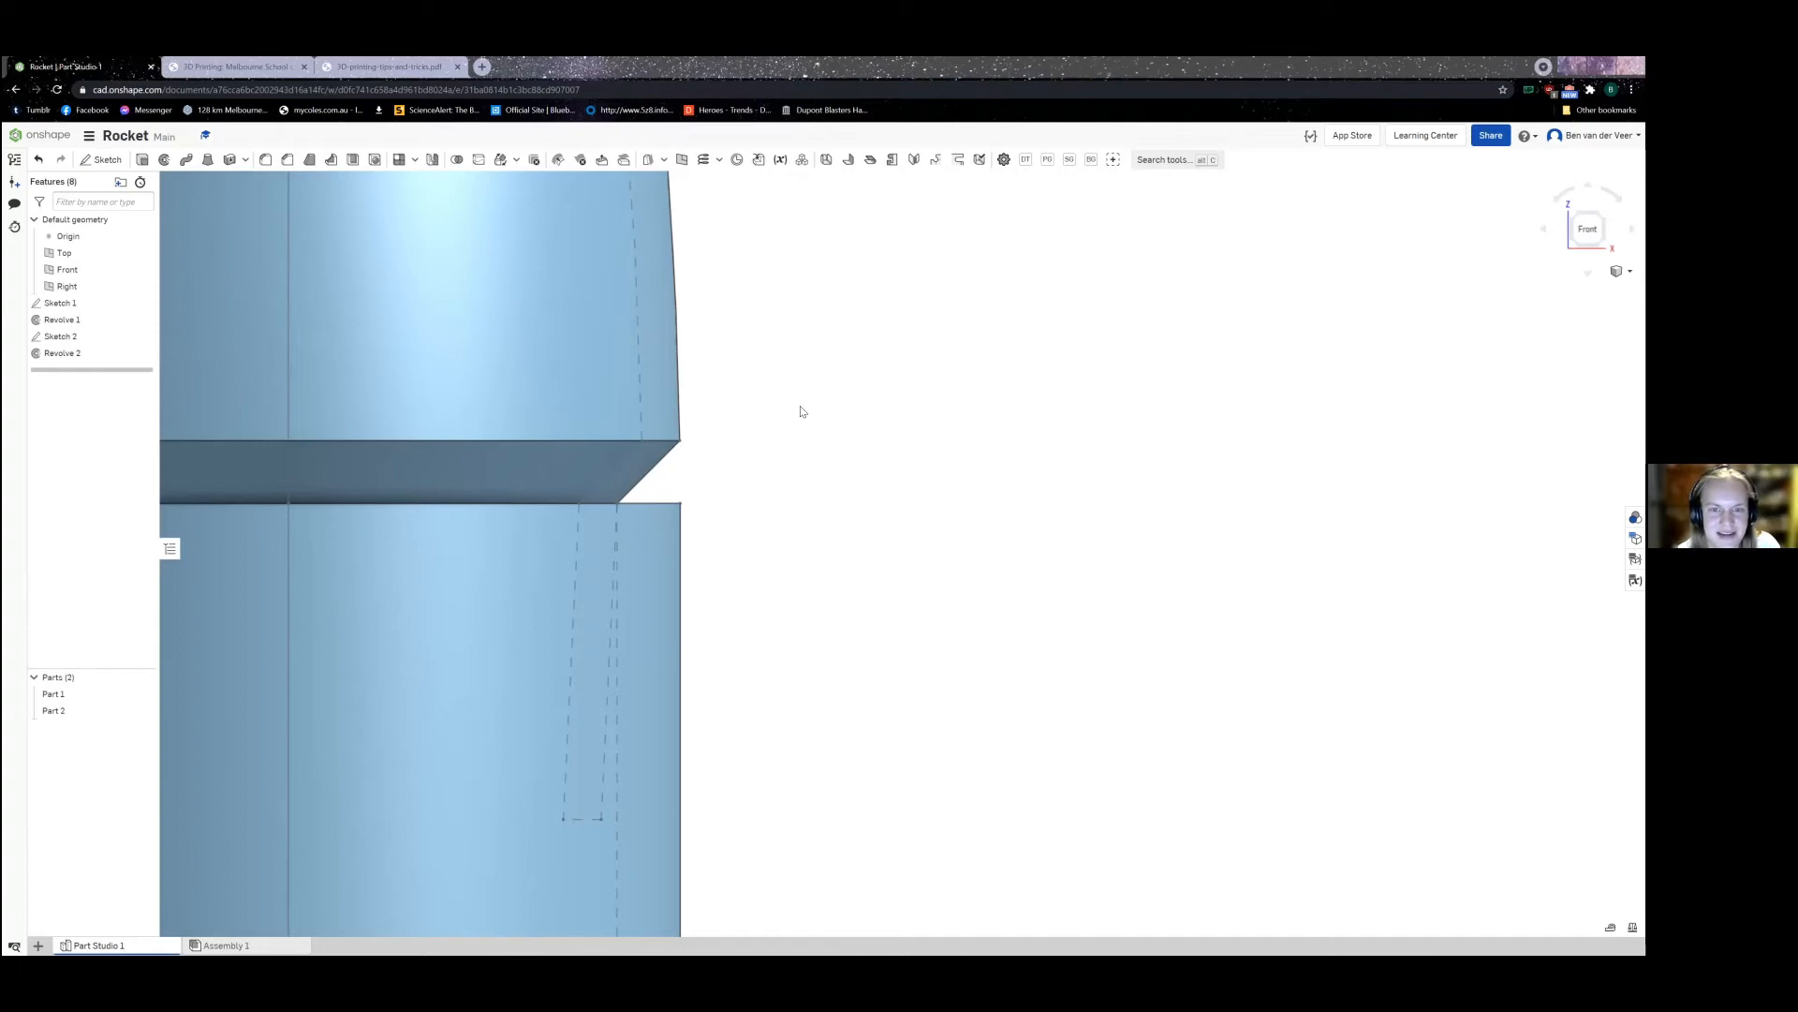
Step: Review the PLA overhang angle and horizontal bridge limits in the printing tips PDF, and return to the Rocket document
left_click(386, 67)
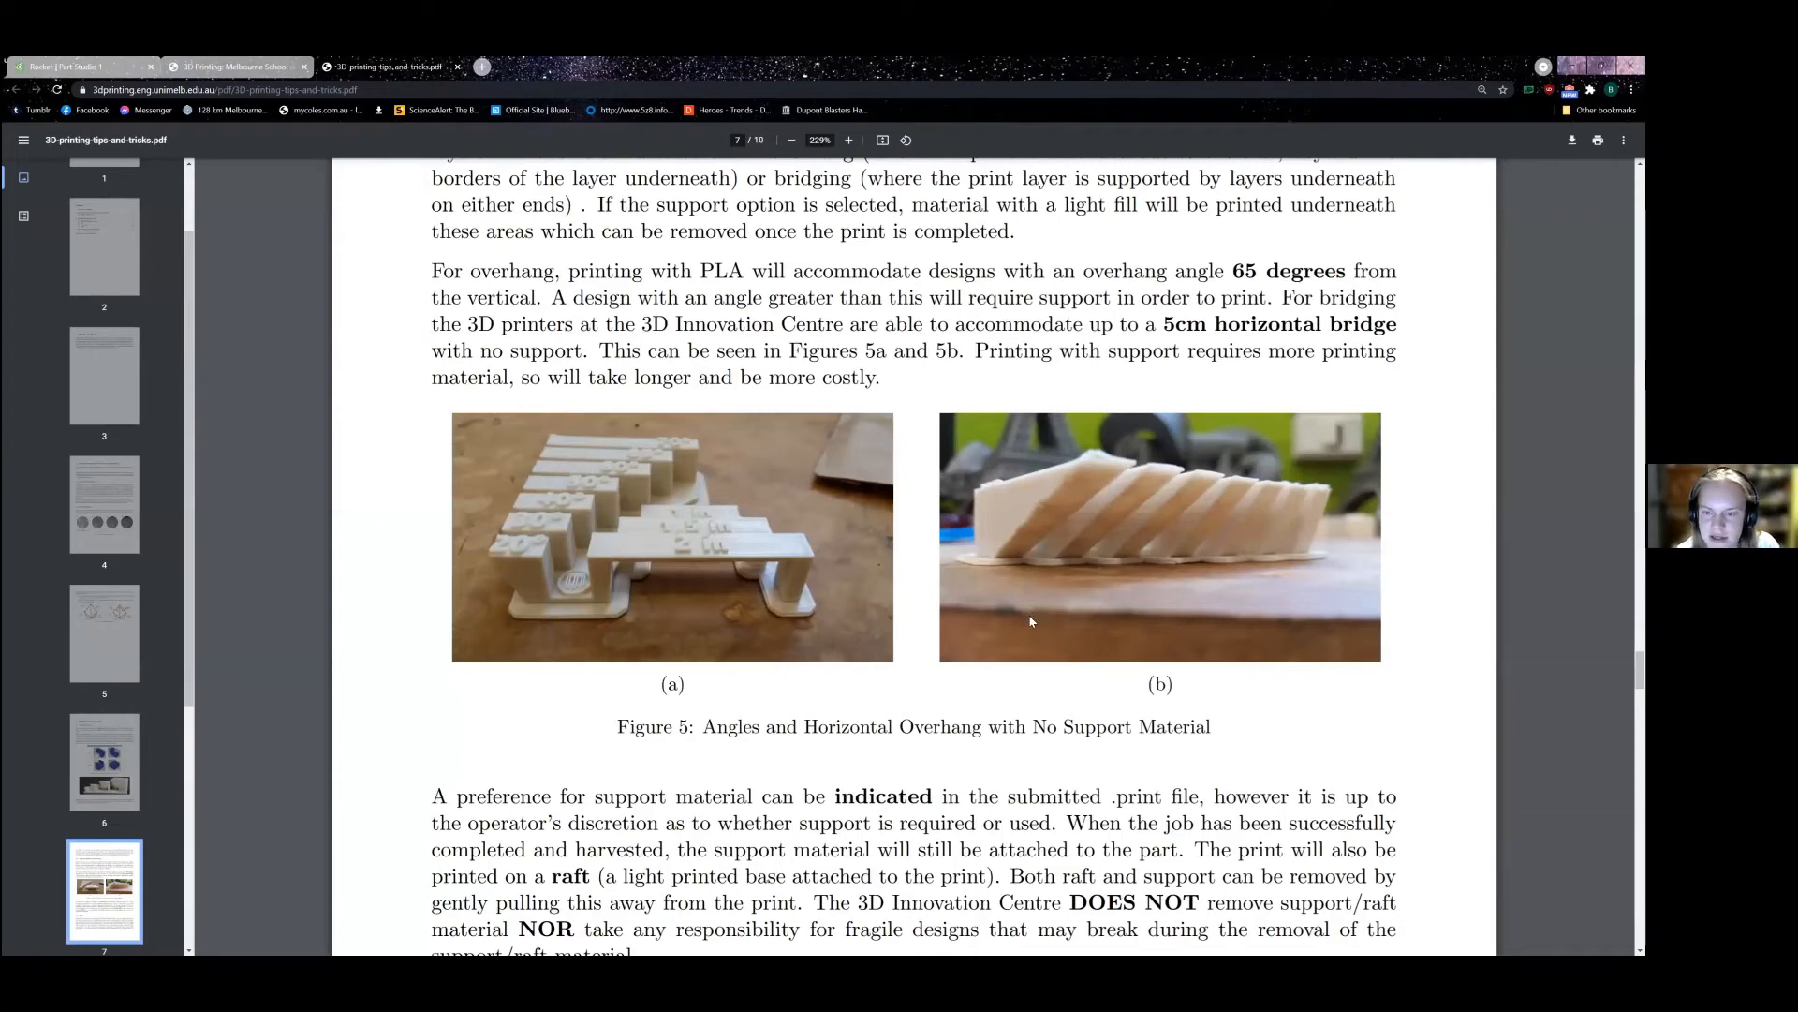
scroll(1031, 623, "up", 7)
scroll(1104, 509, "down", 3)
scroll(1345, 543, "down", 5)
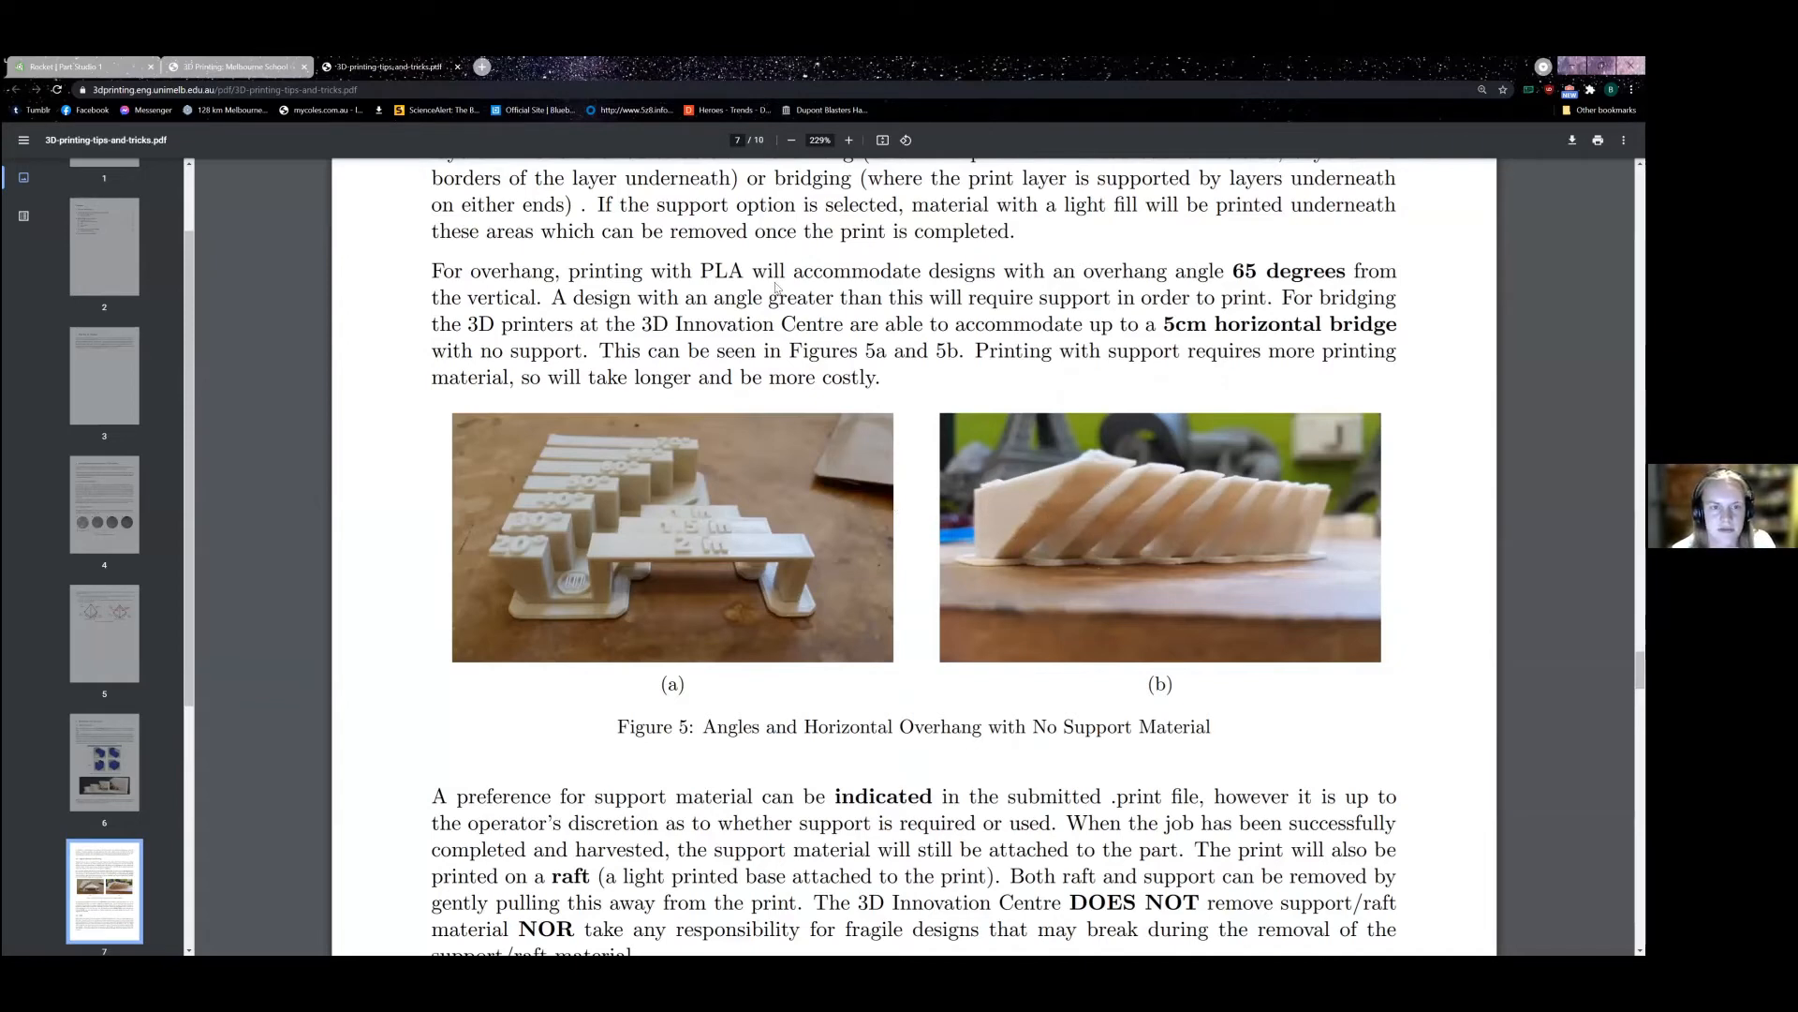
key("ctrl+Tab")
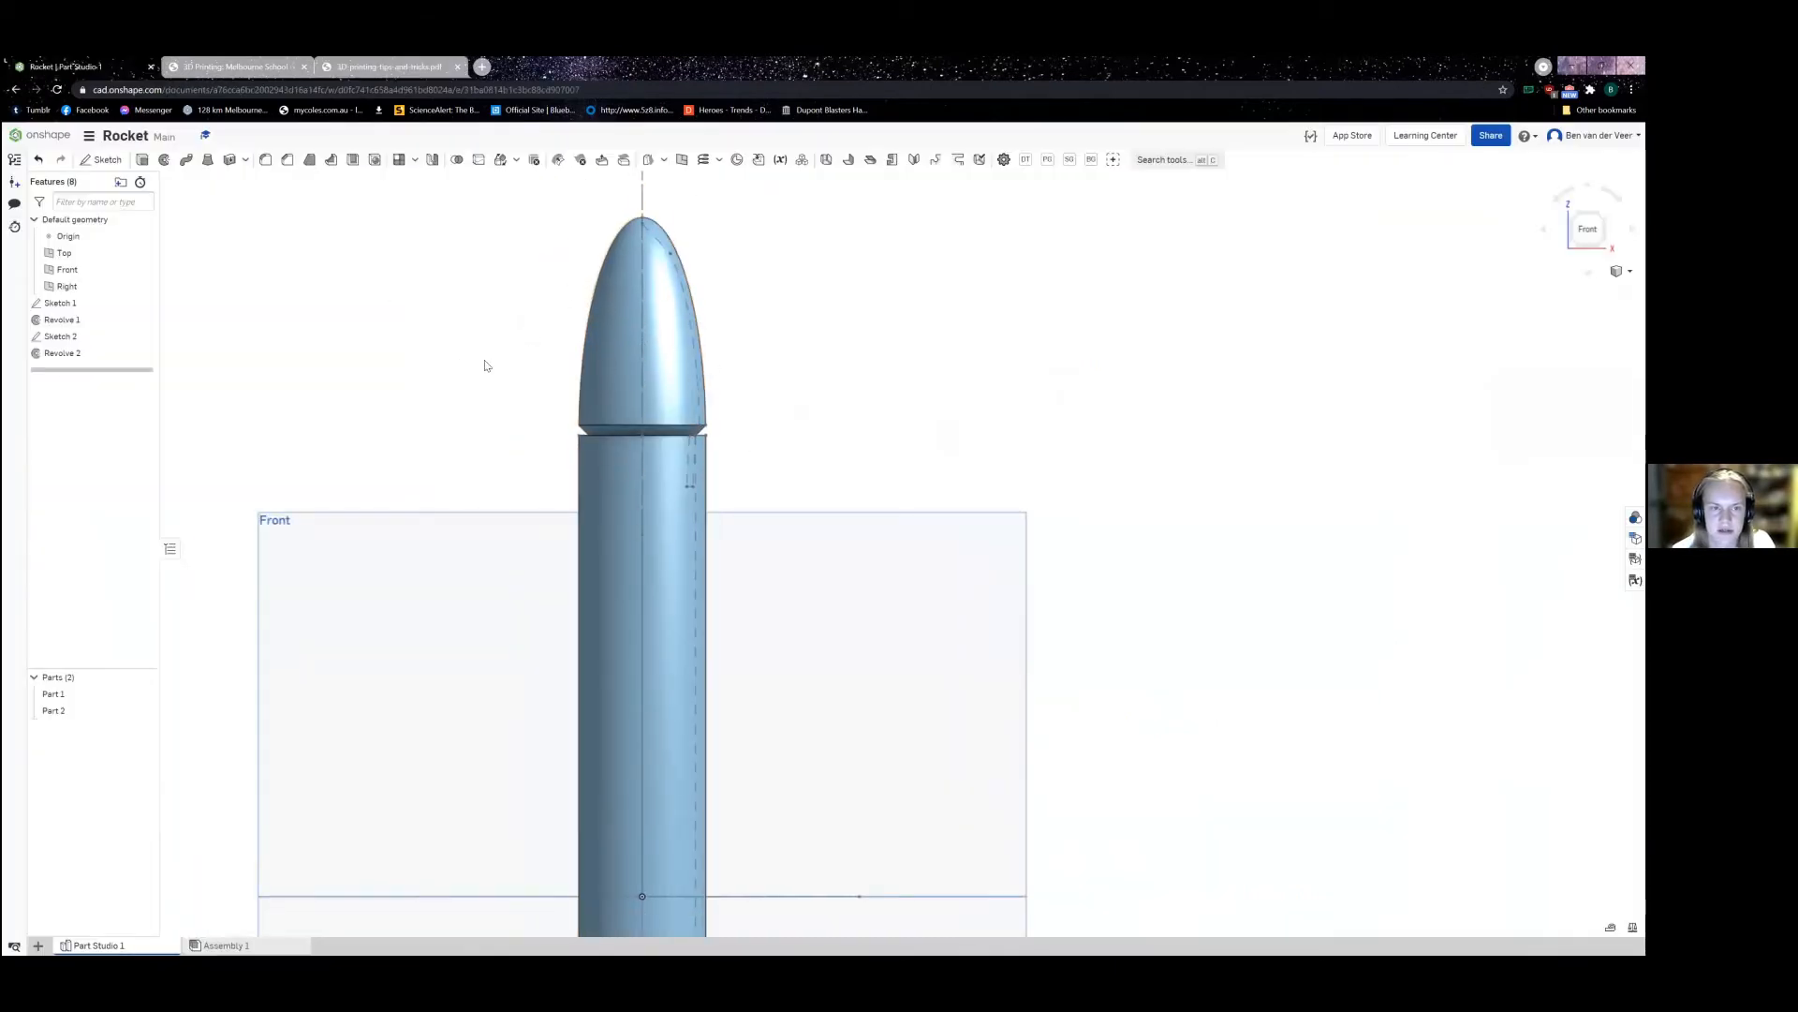
Step: Change the nose cone part's appearance to light grey, EAEAEA
left_click(631, 366)
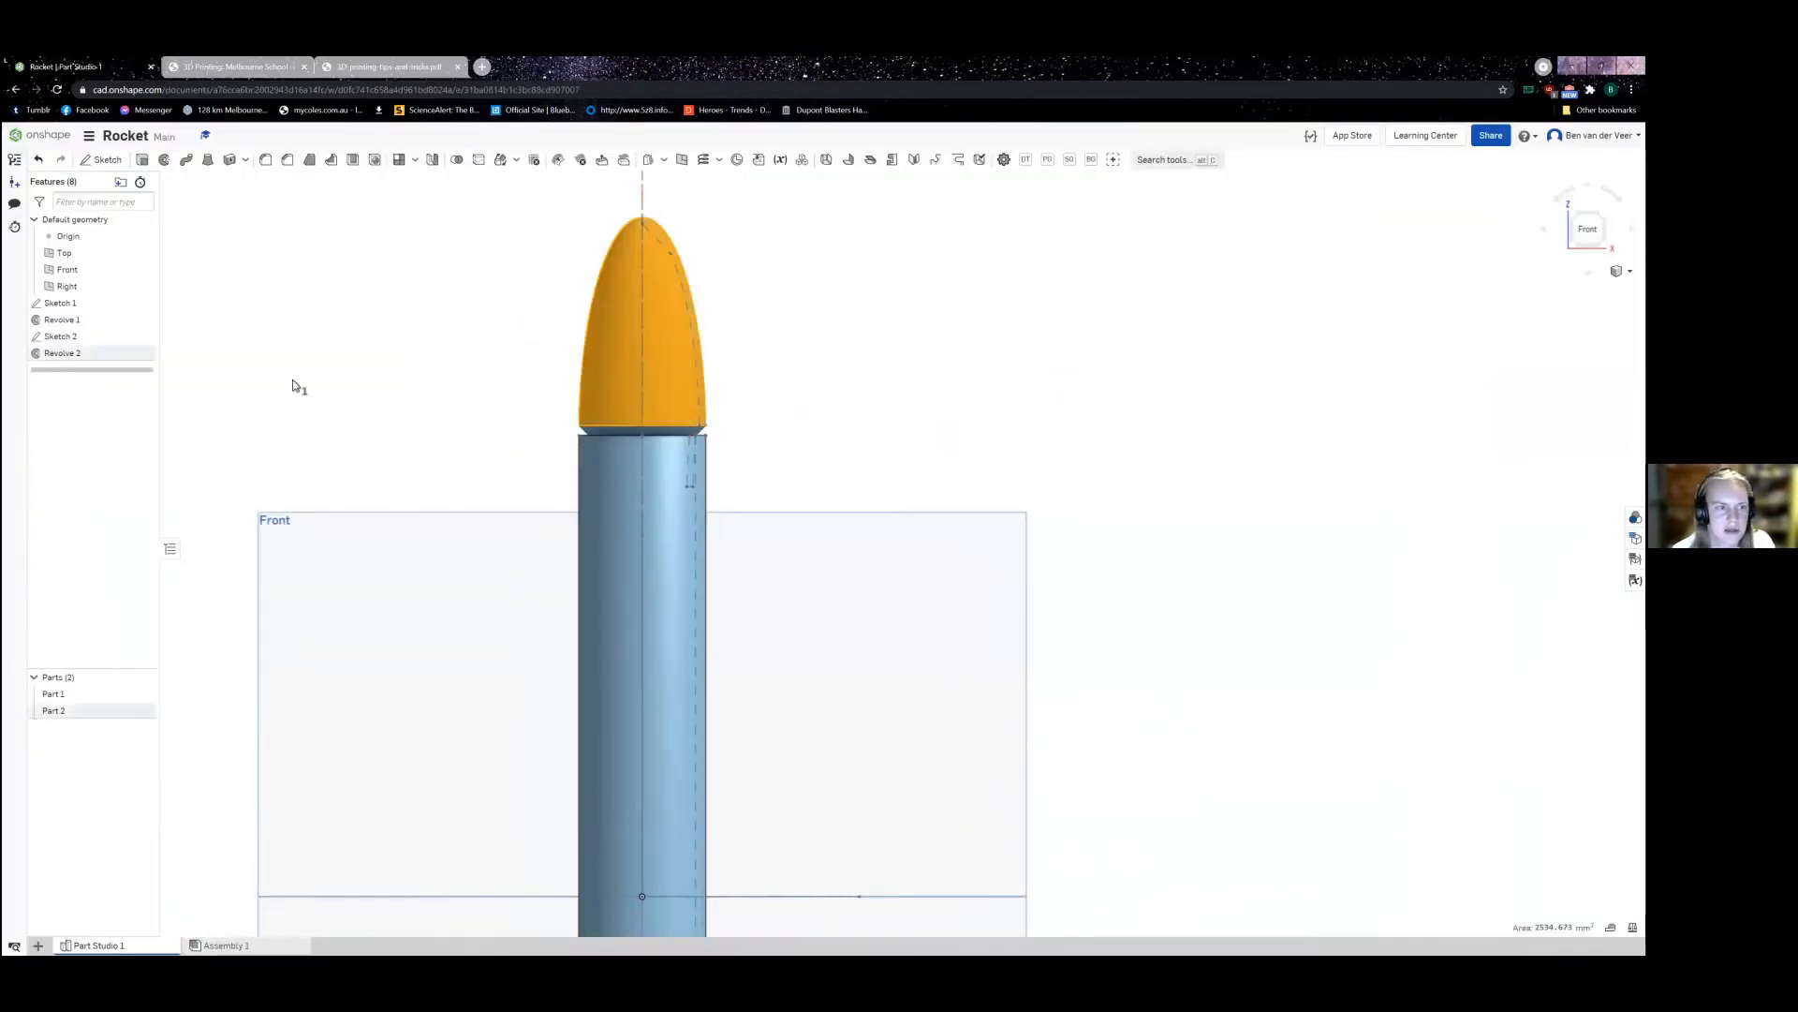
right_click(94, 714)
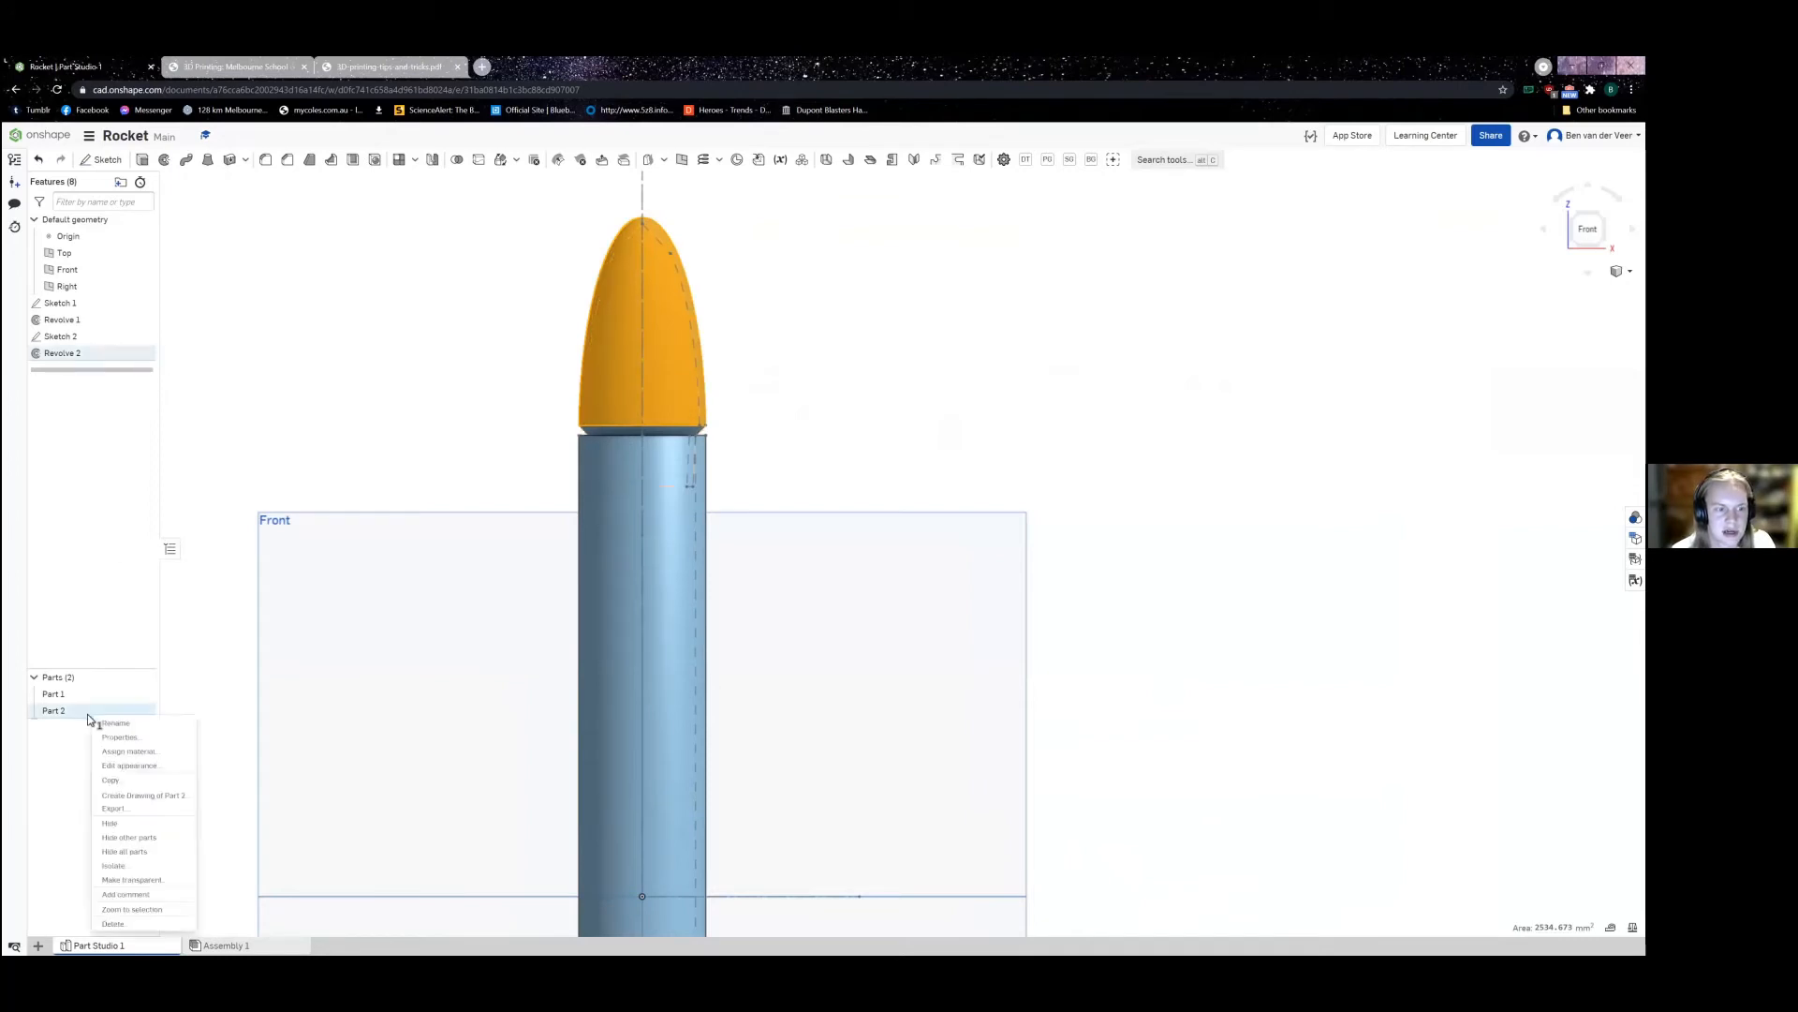
left_click(129, 765)
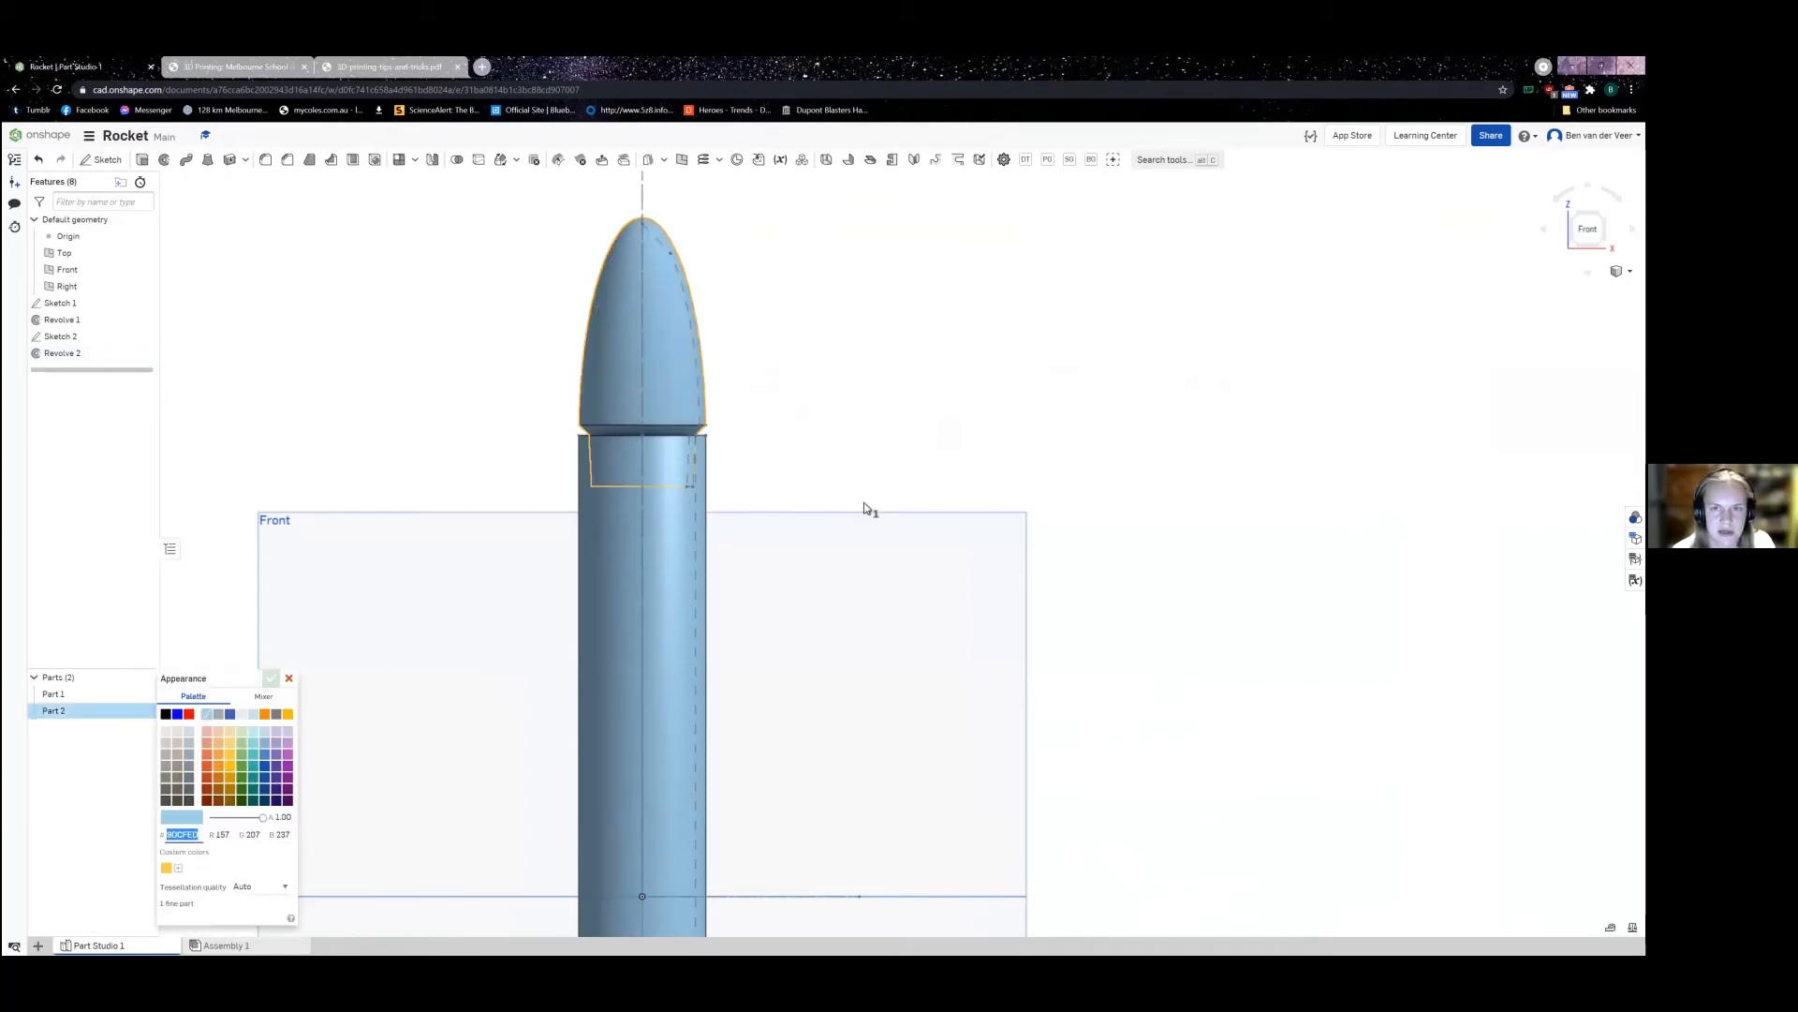
left_click(245, 717)
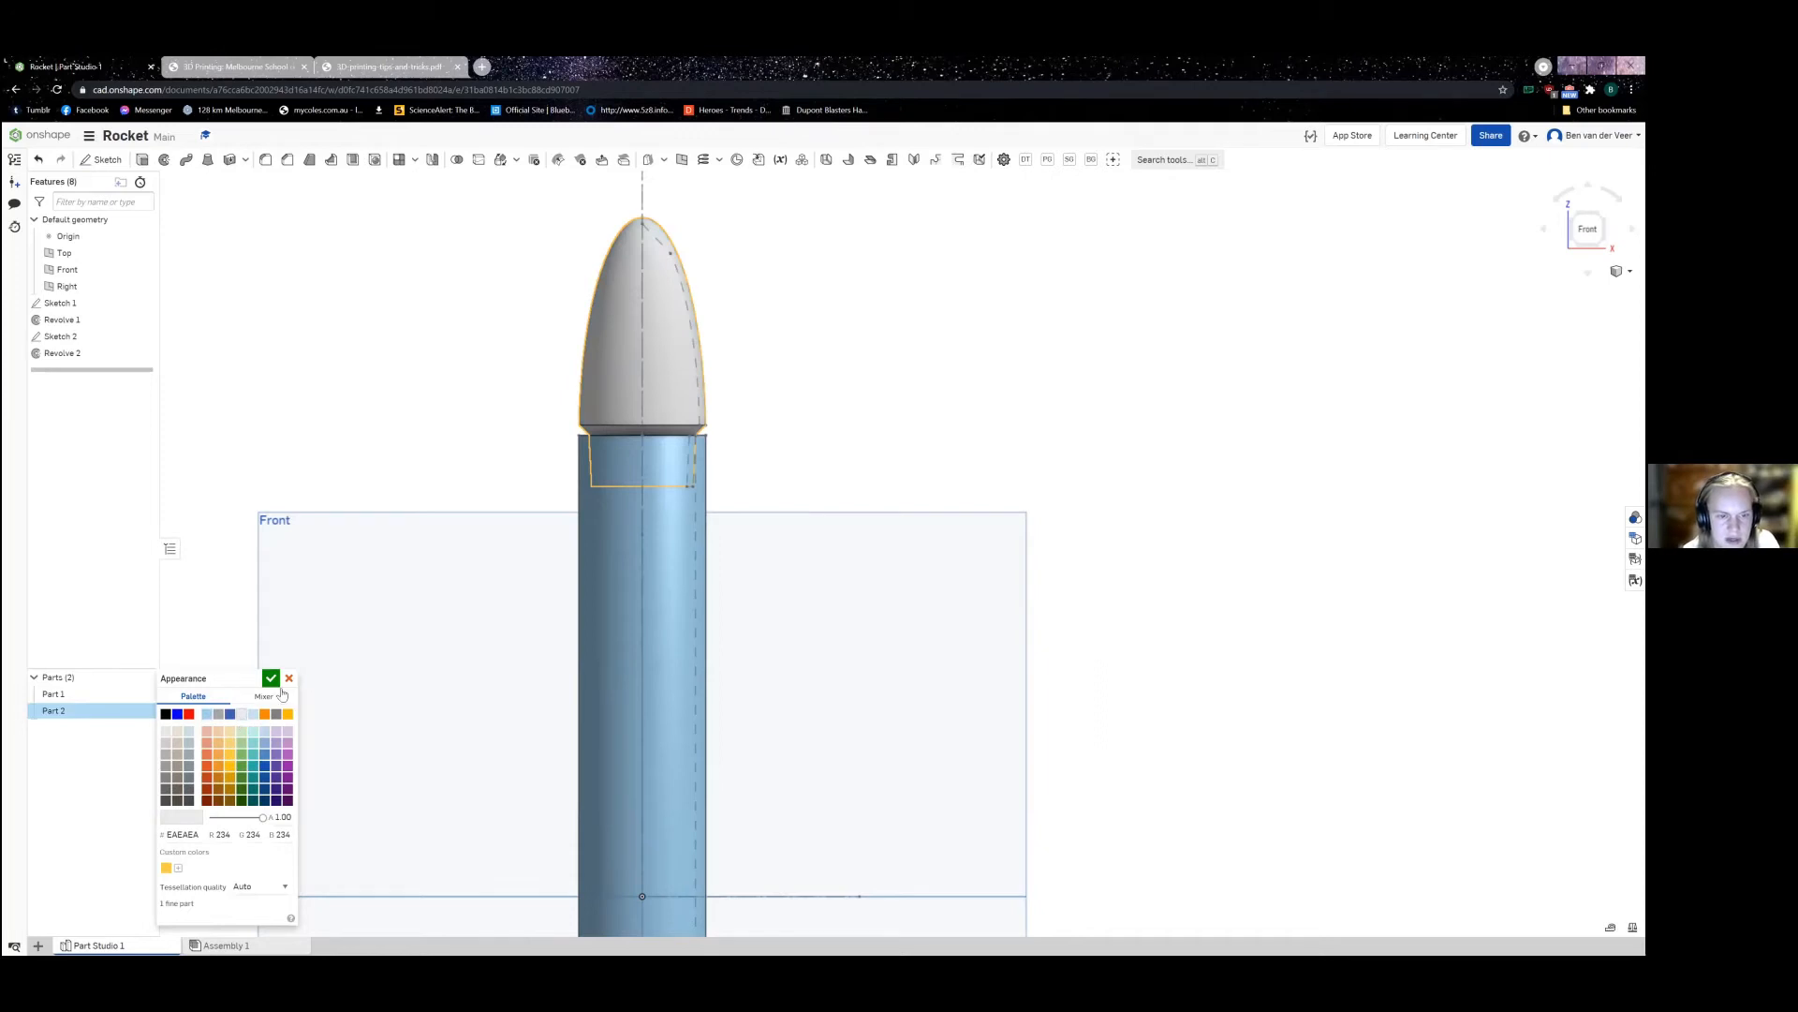
left_click(270, 678)
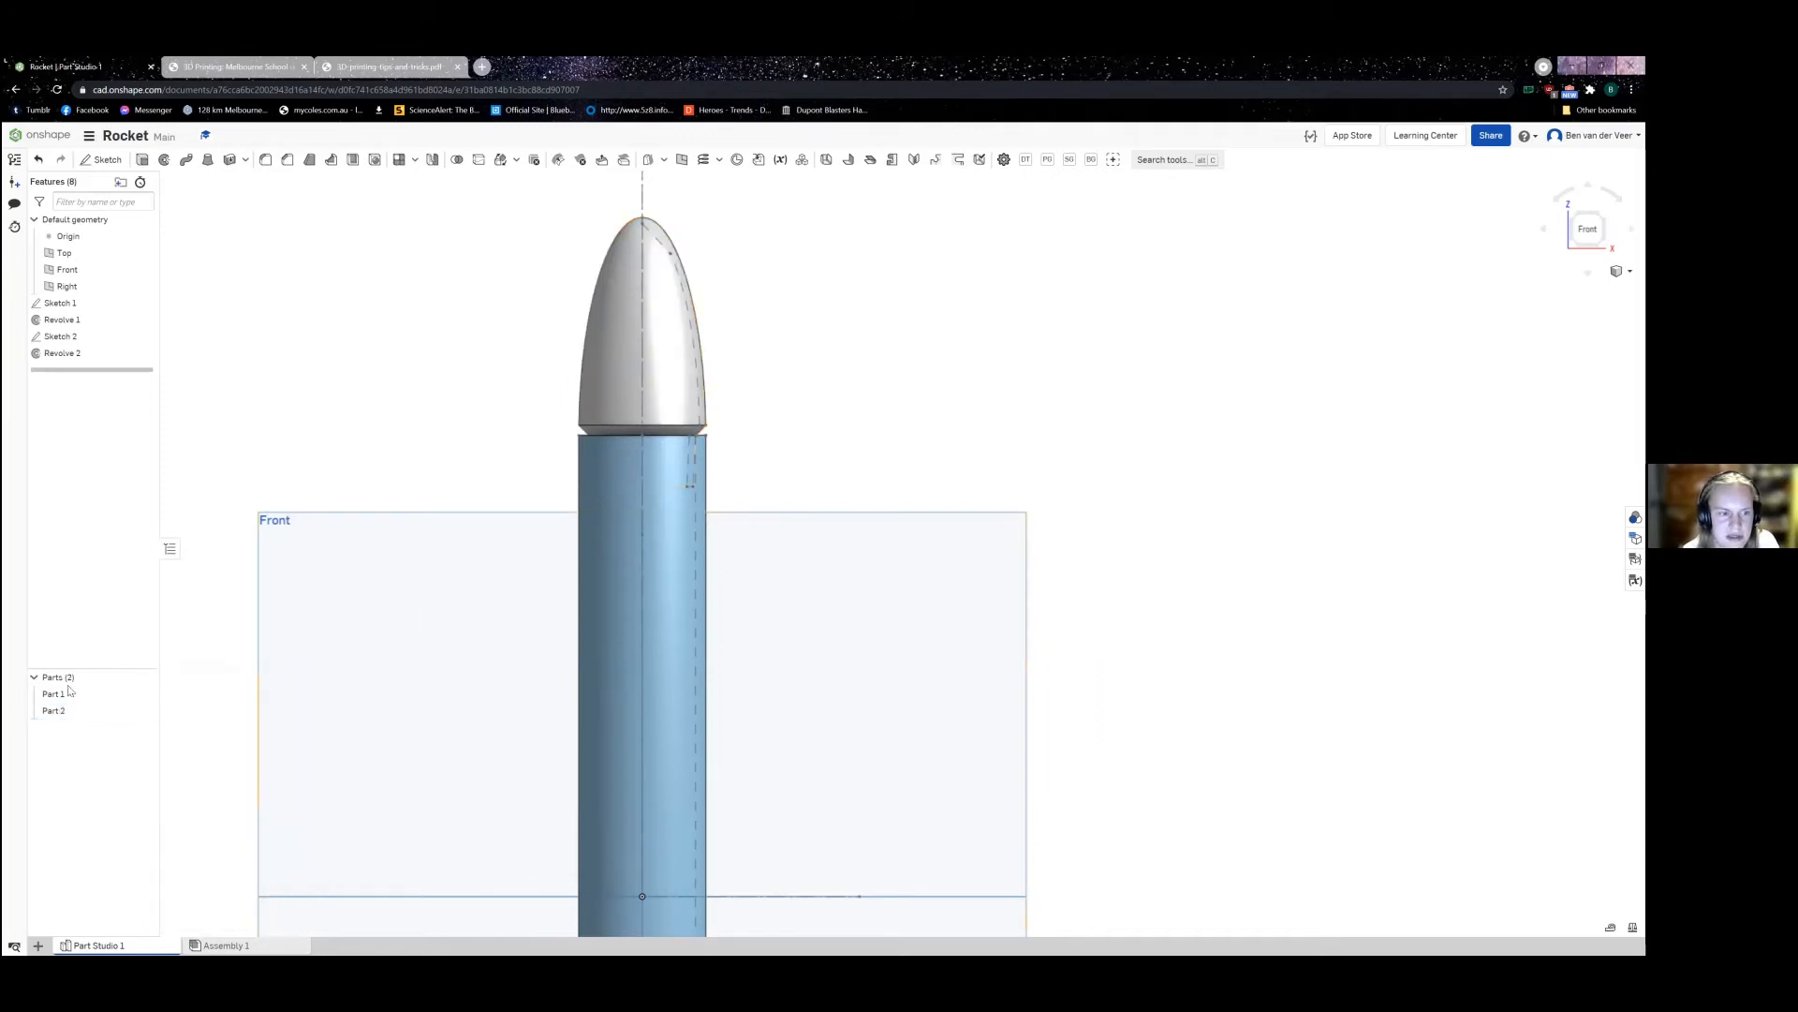
Step: Rename Part 1, the body tube, as Cardboard tube
right_click(141, 694)
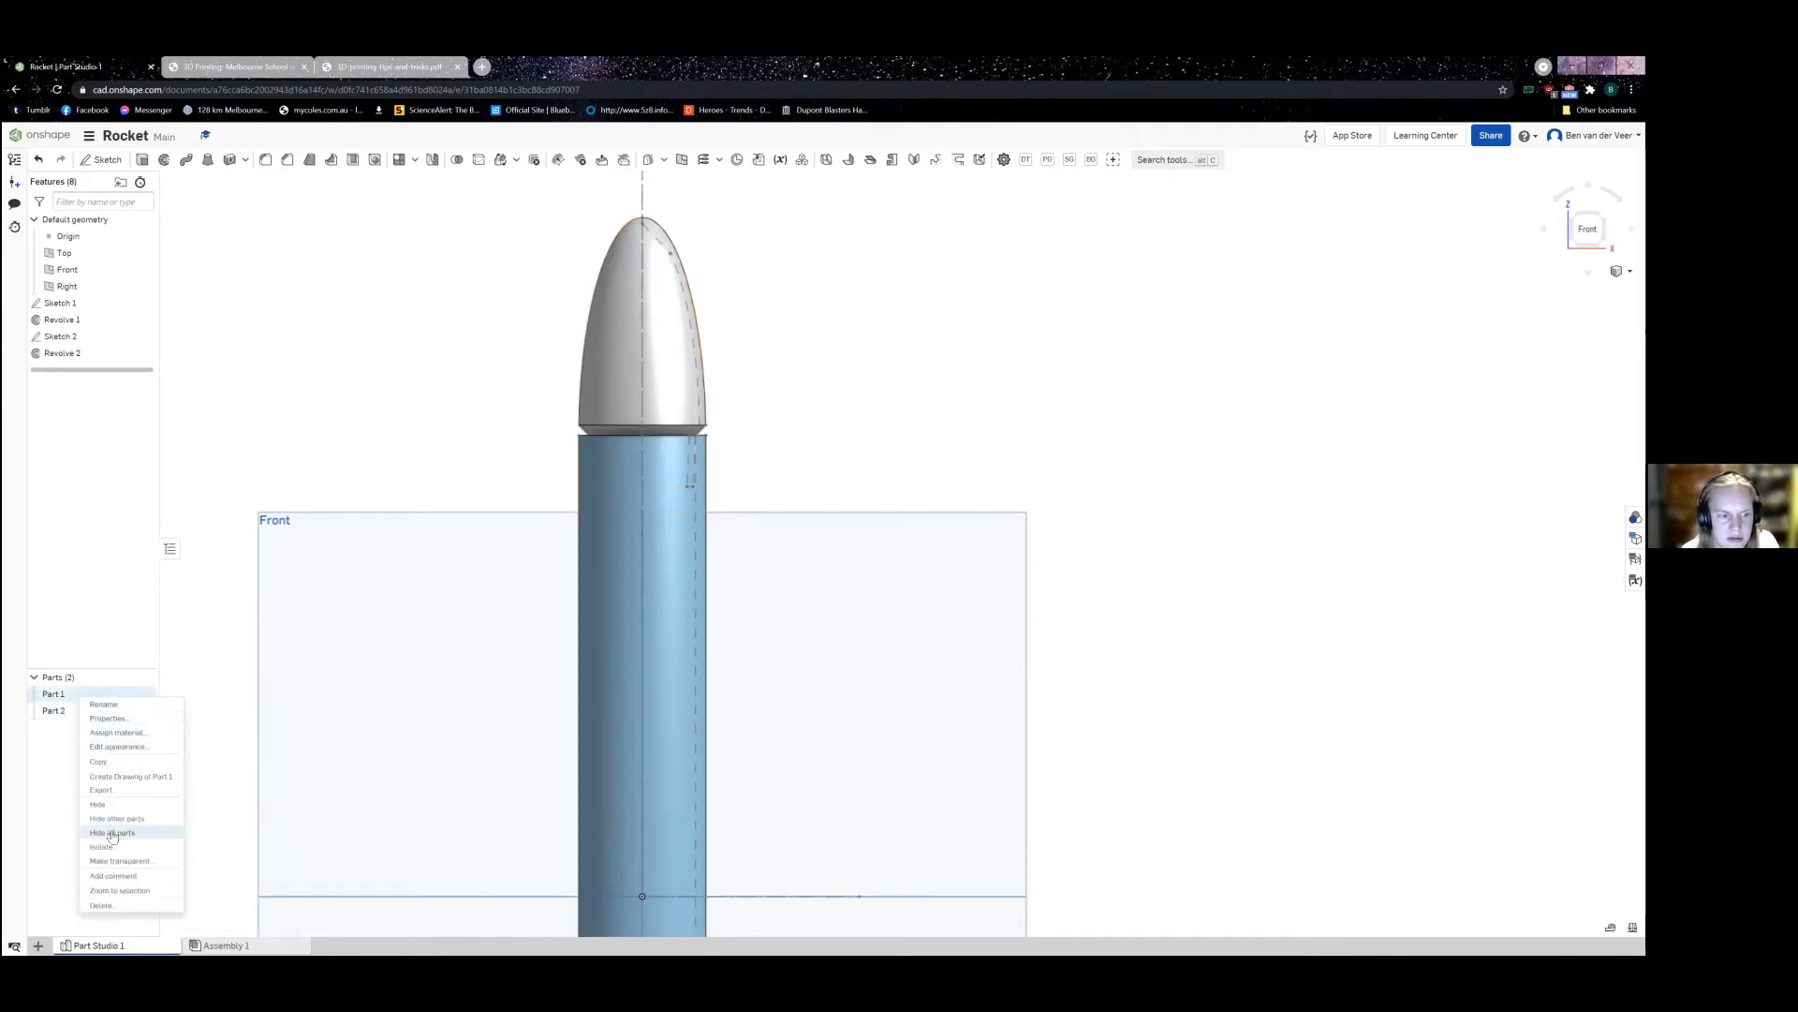
left_click(103, 704)
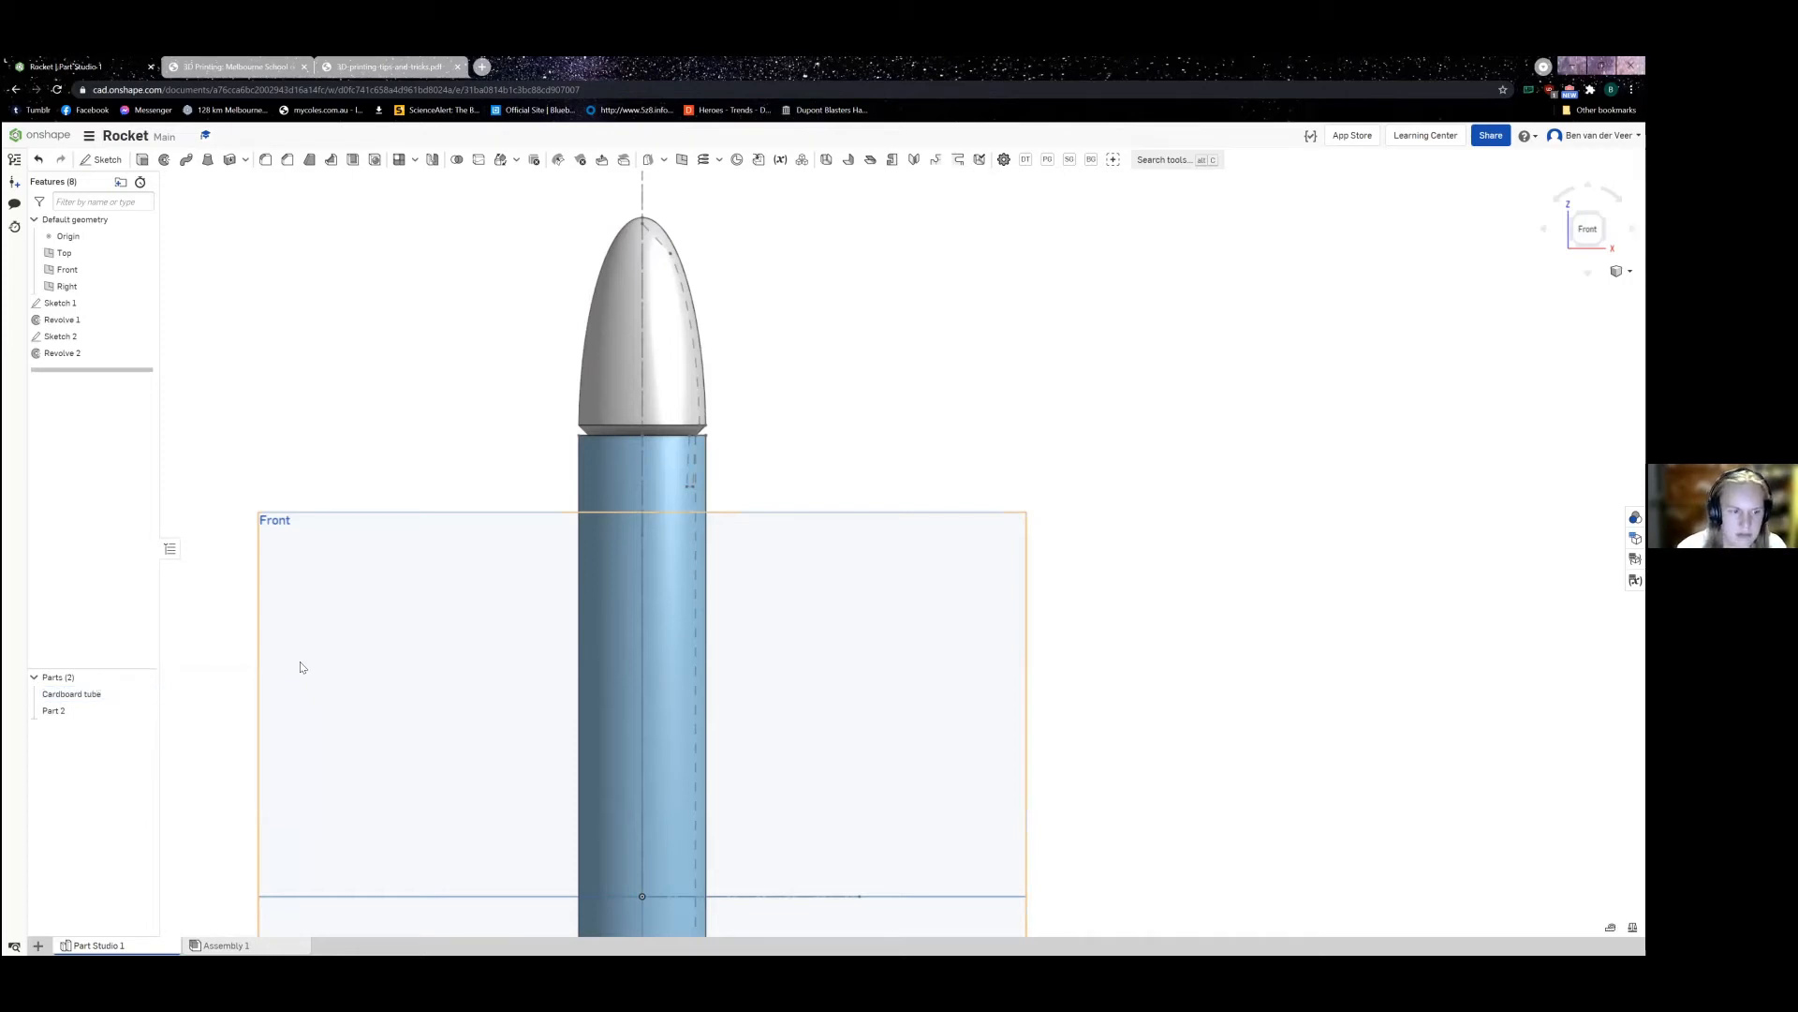
Step: Change the Cardboard tube part's appearance to a warm beige-grey from the colour palette
right_click(141, 693)
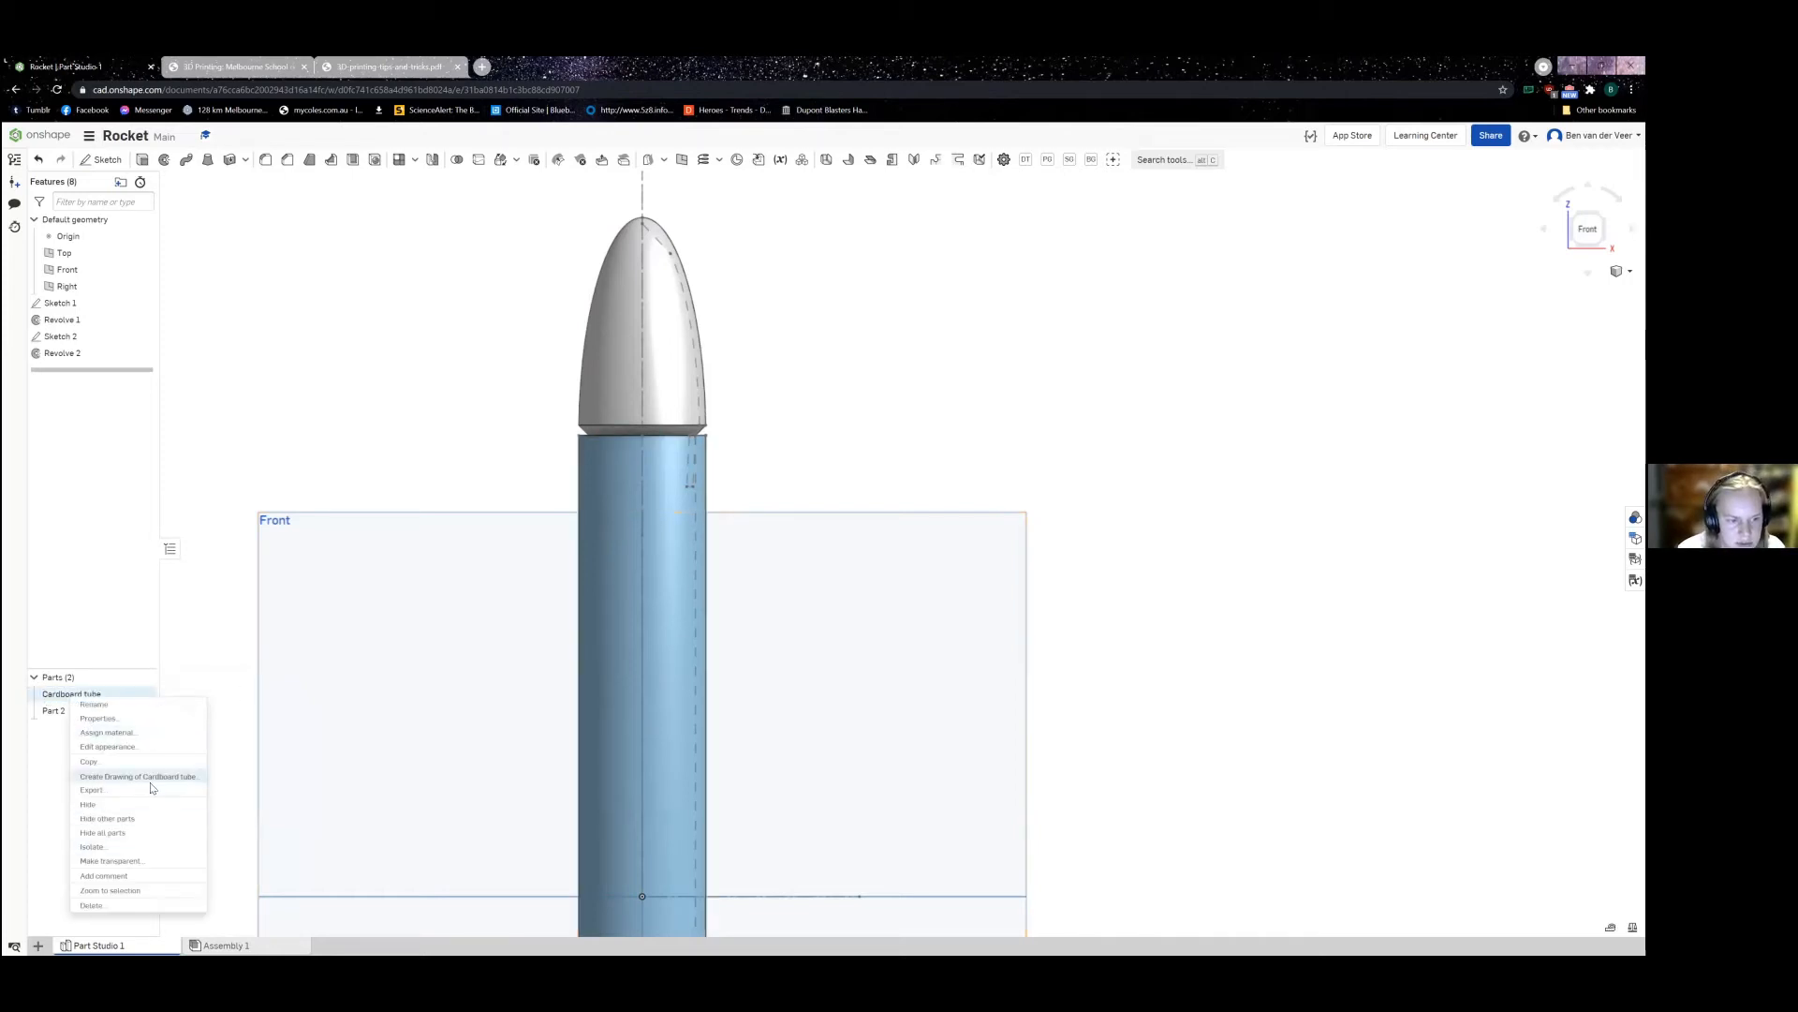
left_click(147, 746)
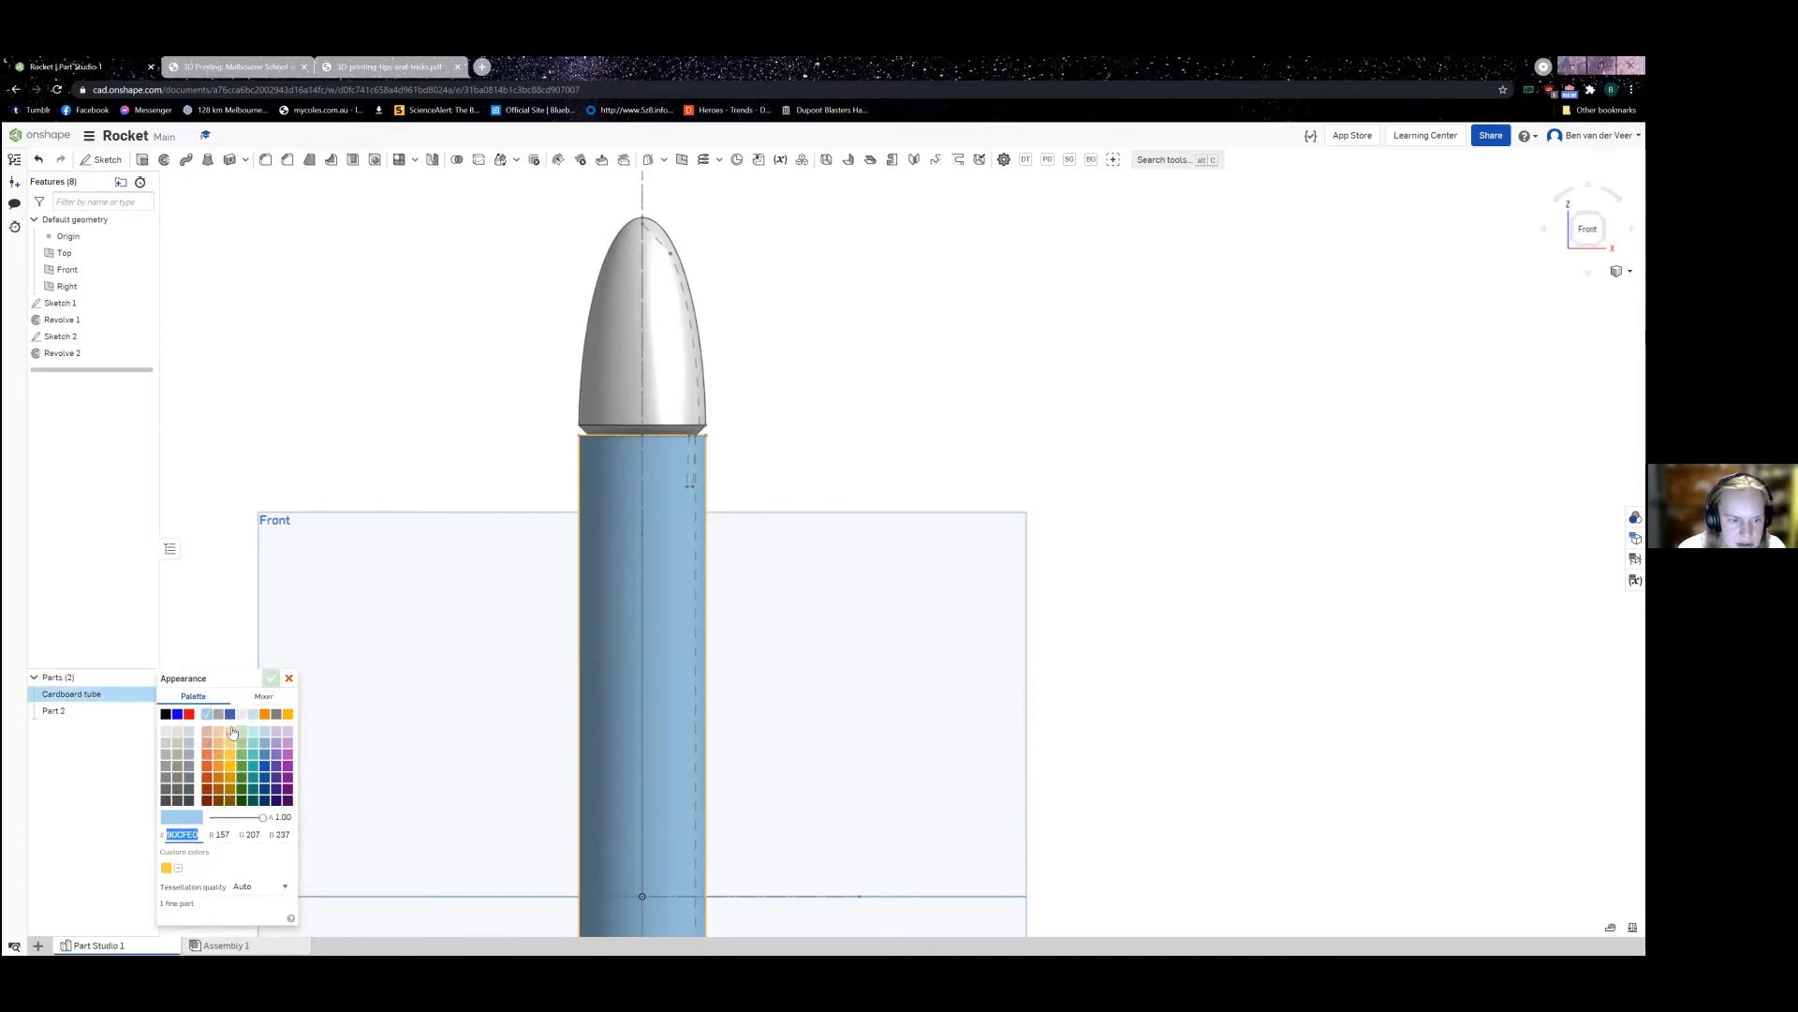
left_click(179, 752)
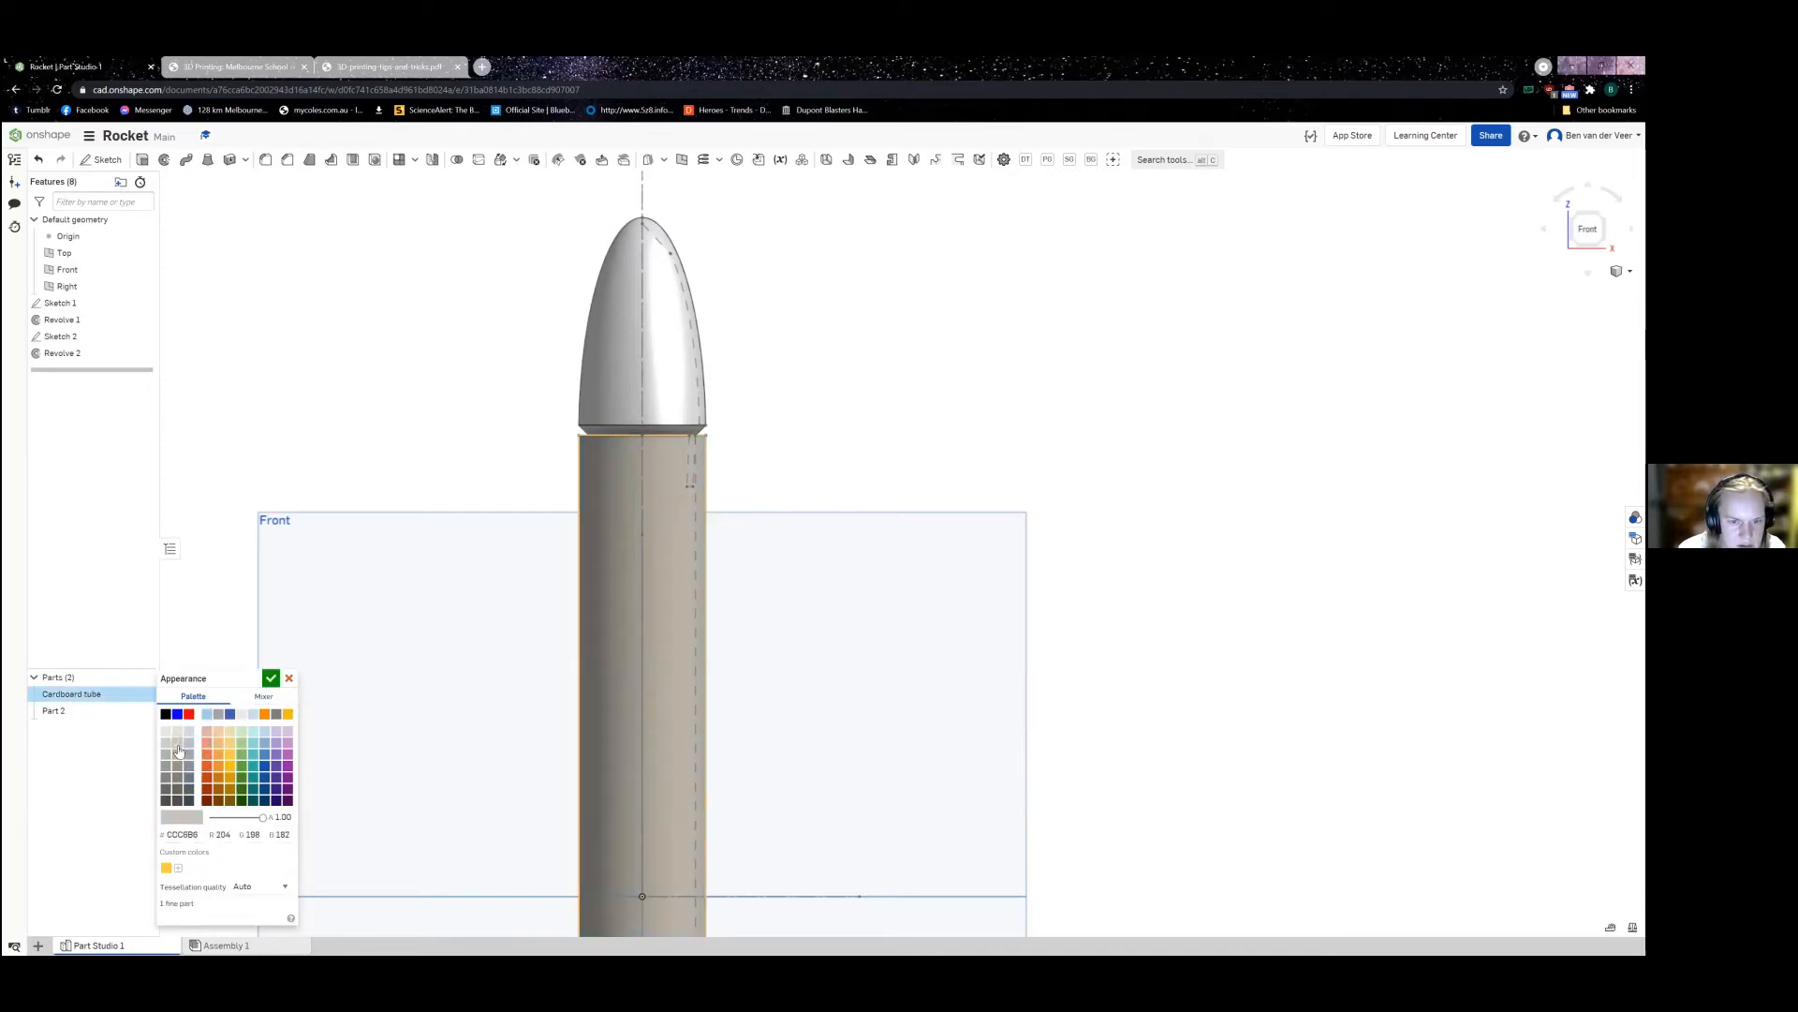
left_click(271, 677)
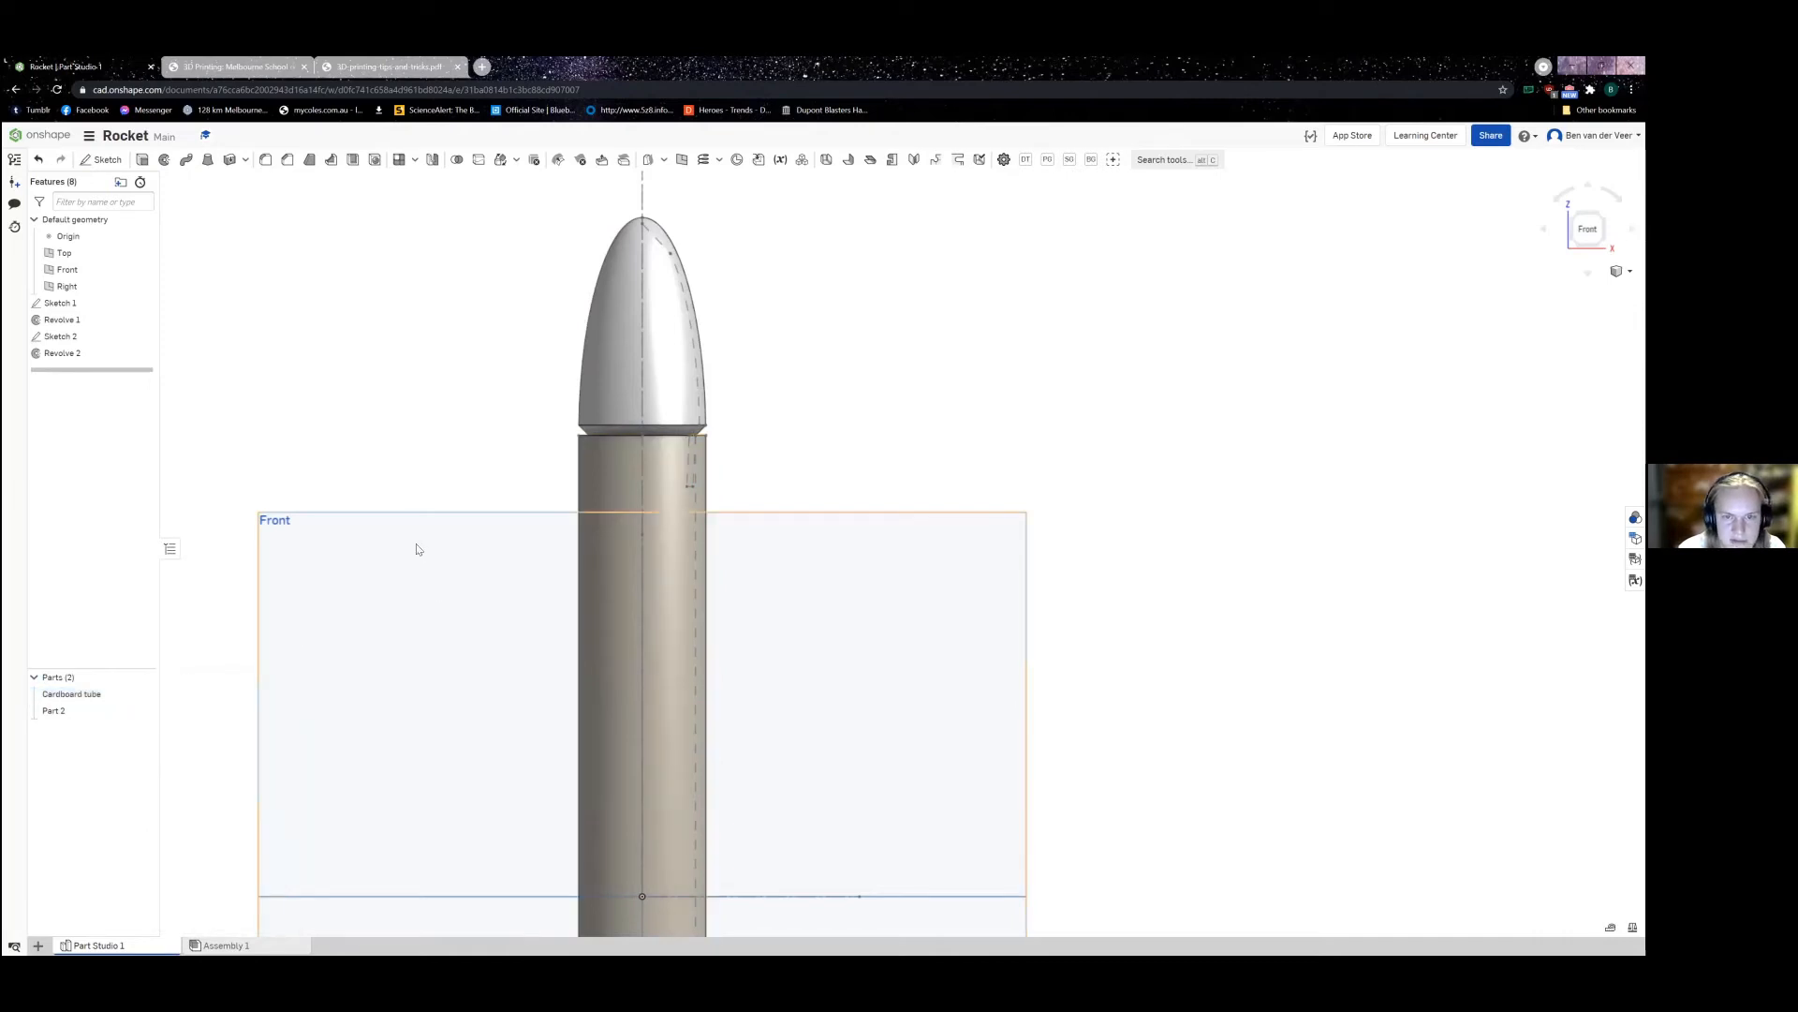
Step: Start a new sketch on the Front plane for geometry at the lower end of the cardboard tube
scroll(417, 549, "down", 4)
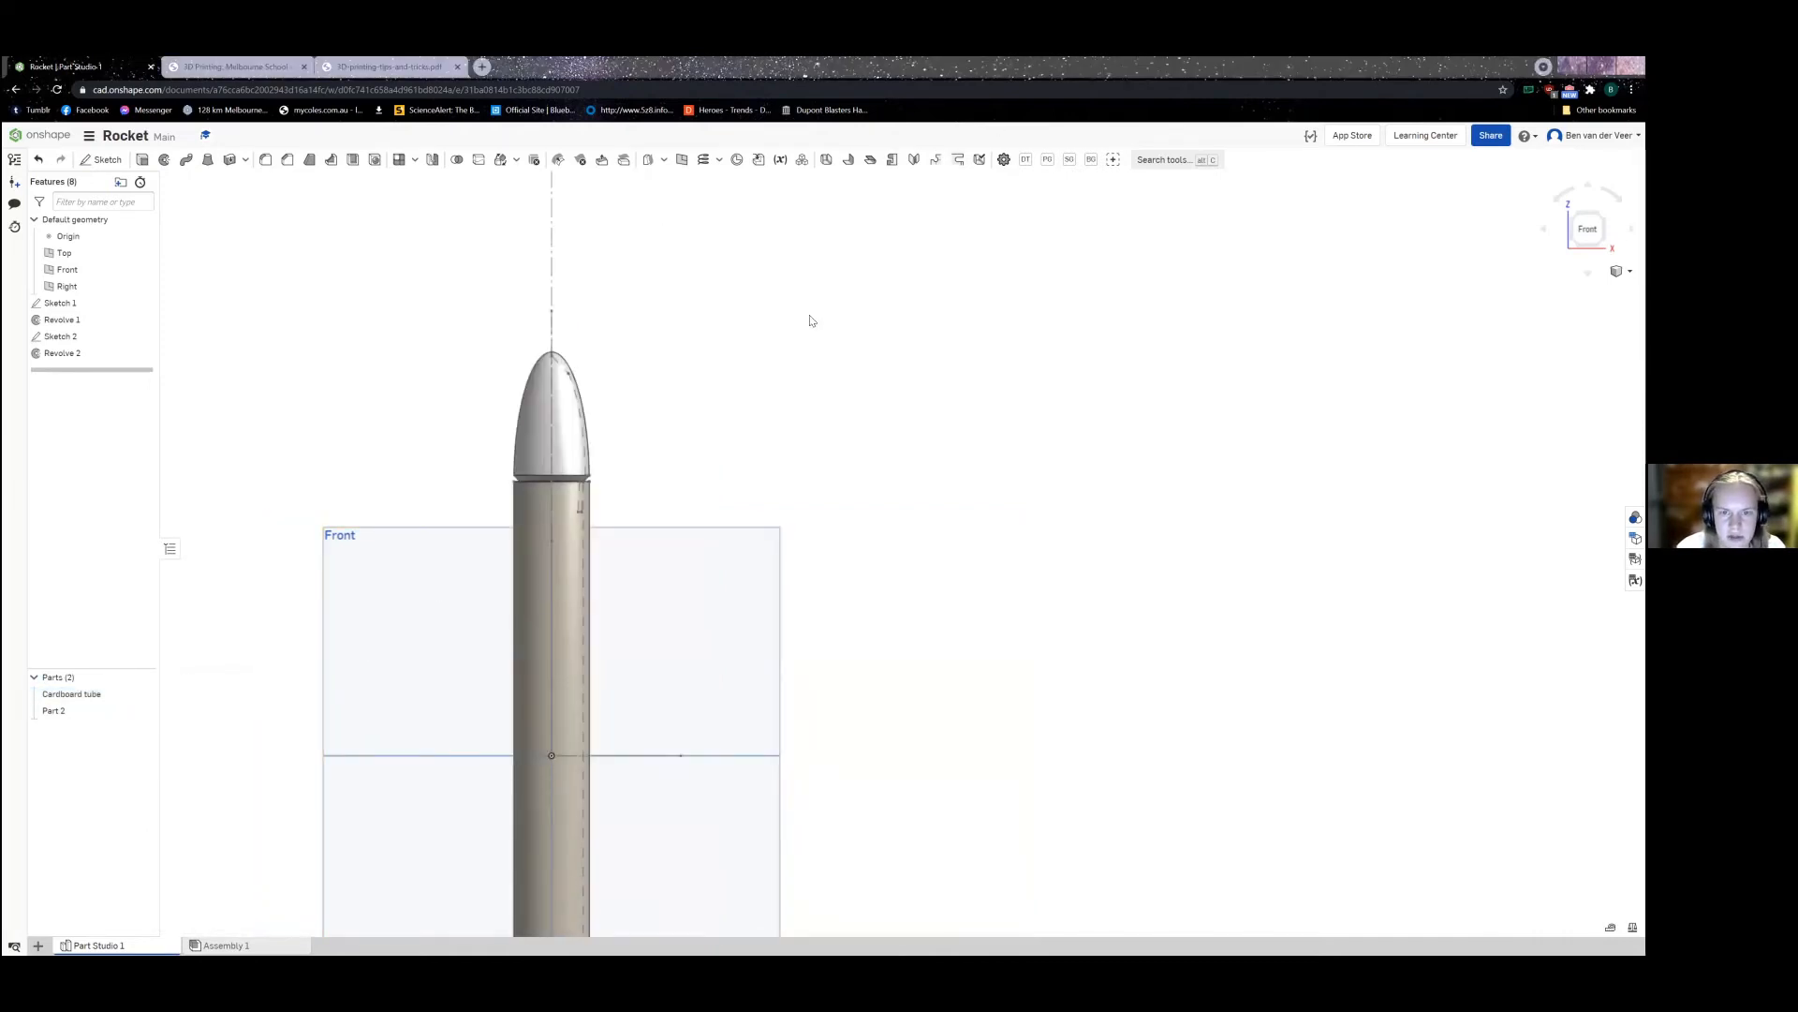
middle_click_drag(684, 717, 694, 504)
scroll(694, 504, "down", 2)
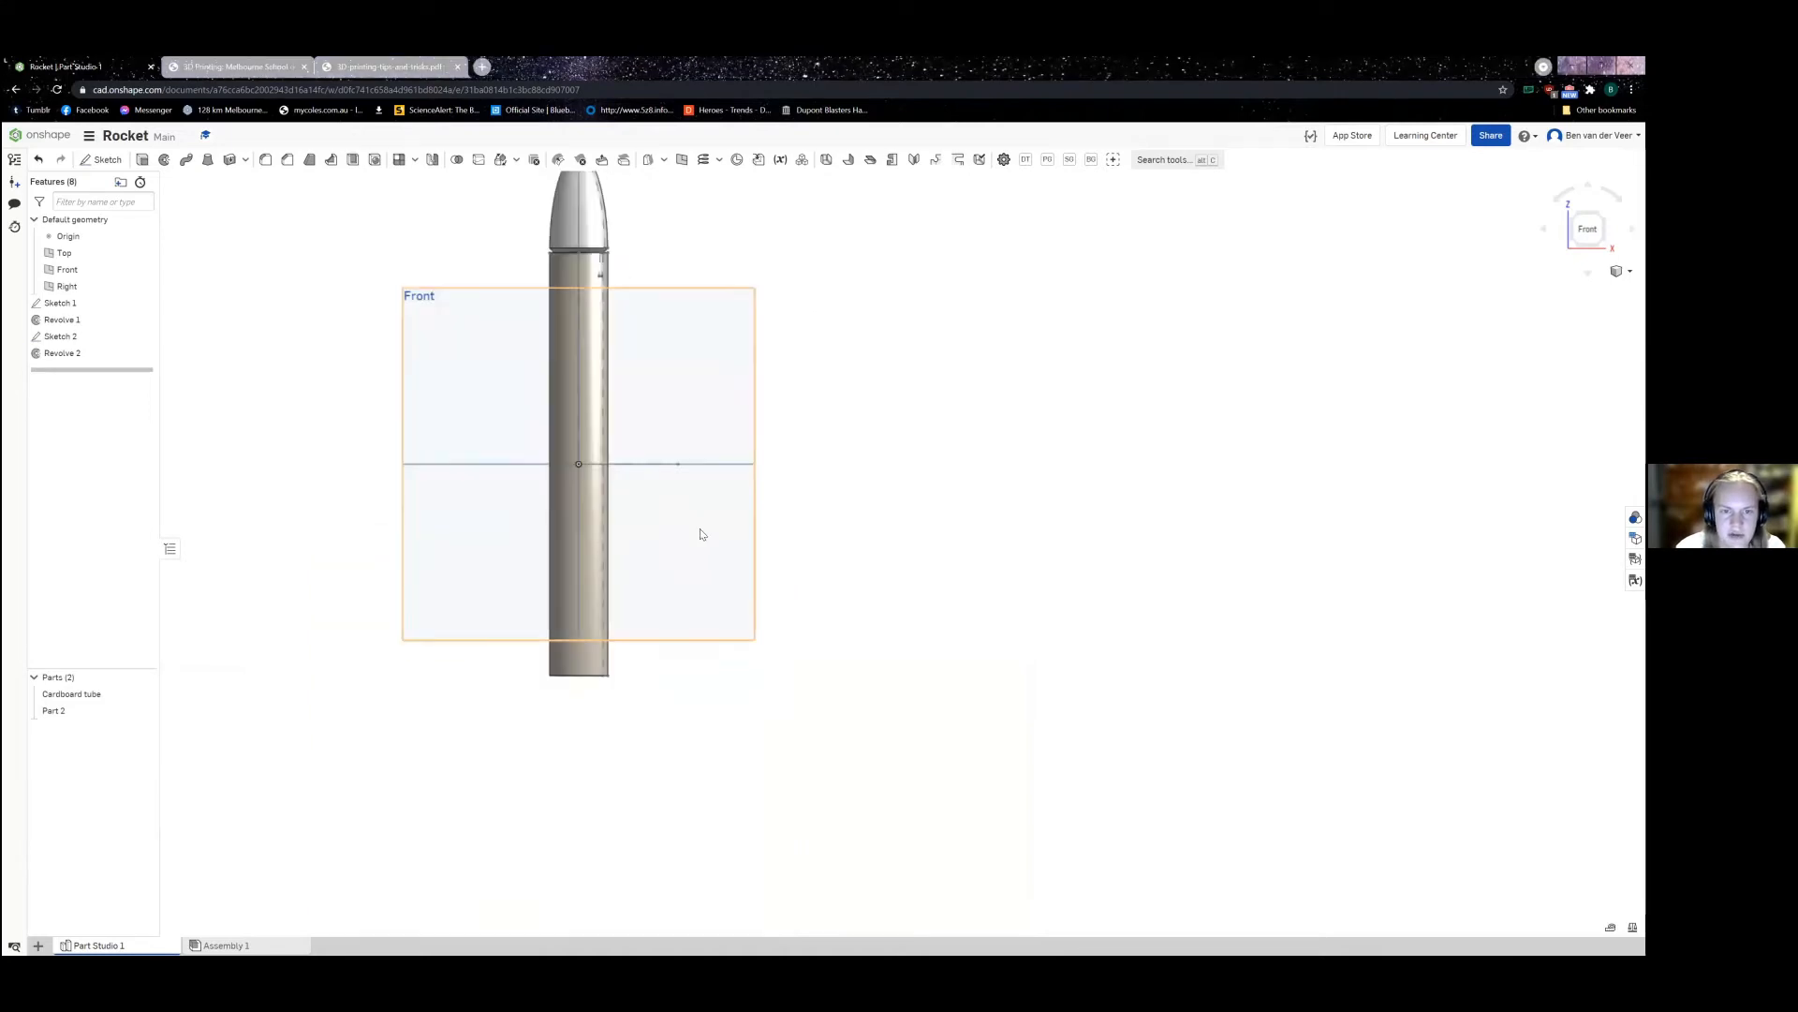
middle_click_drag(678, 430, 650, 566)
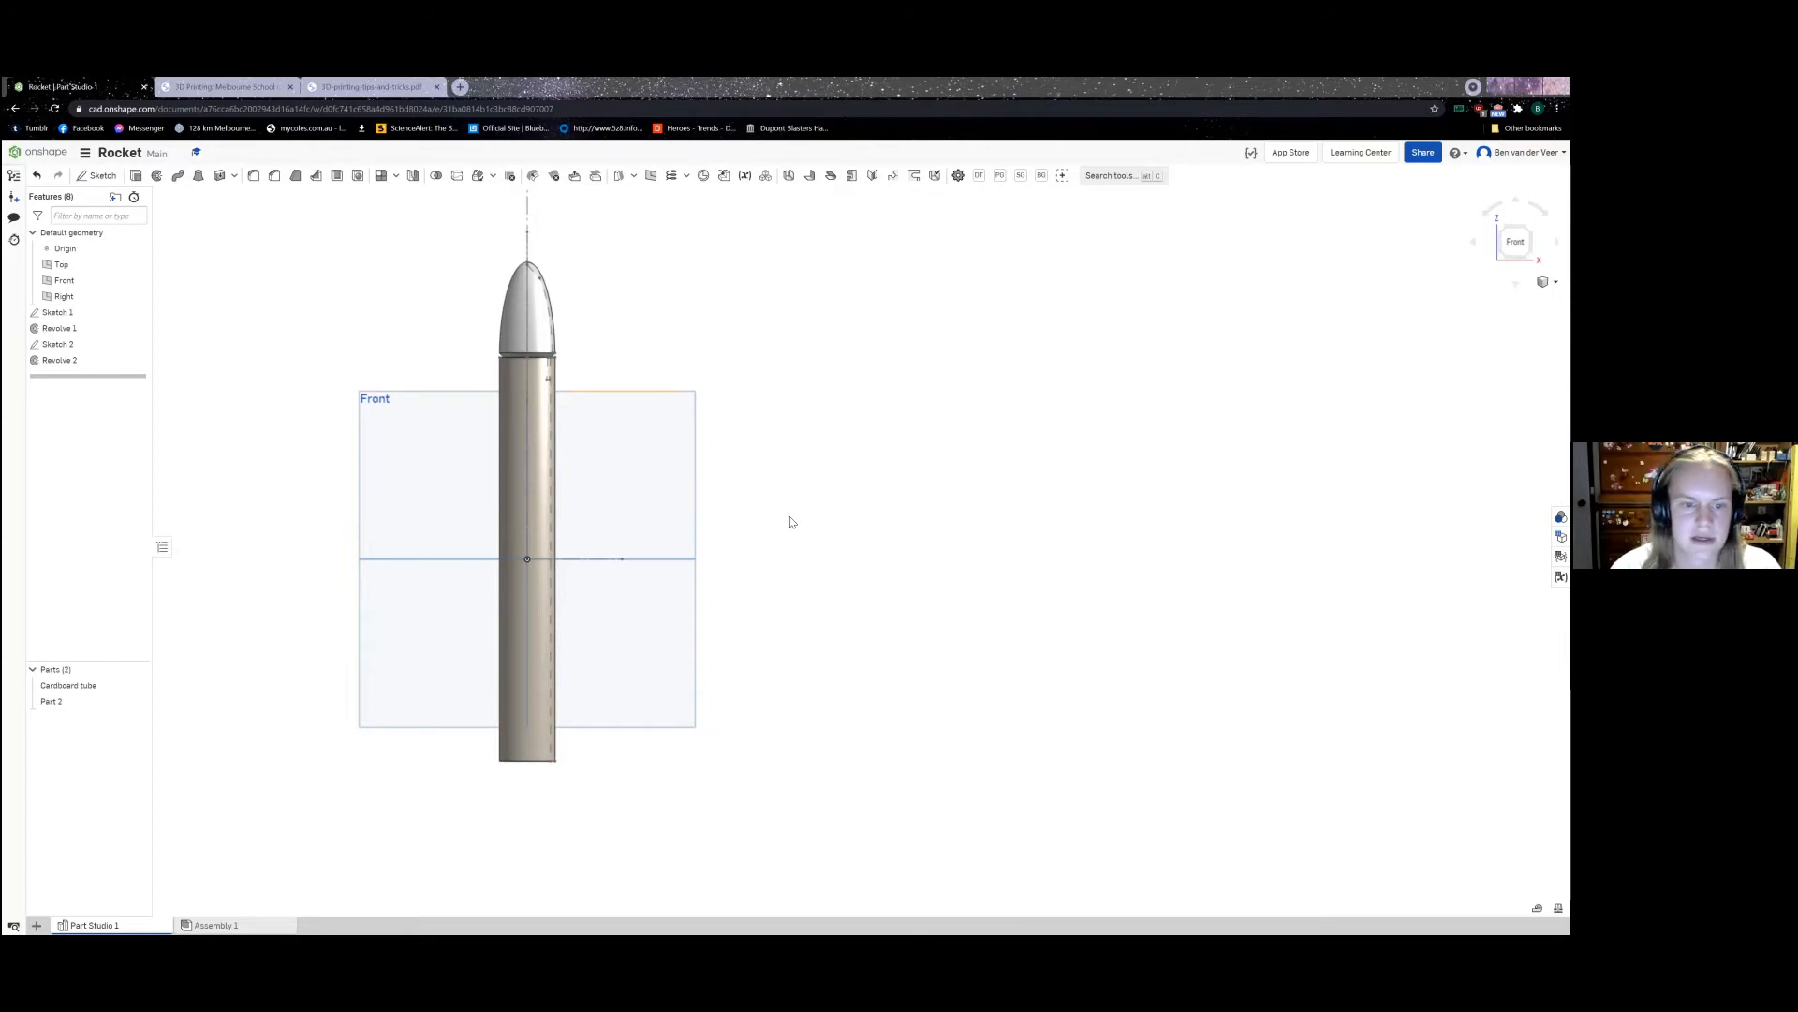
middle_click_drag(840, 490, 905, 391)
left_click(105, 177)
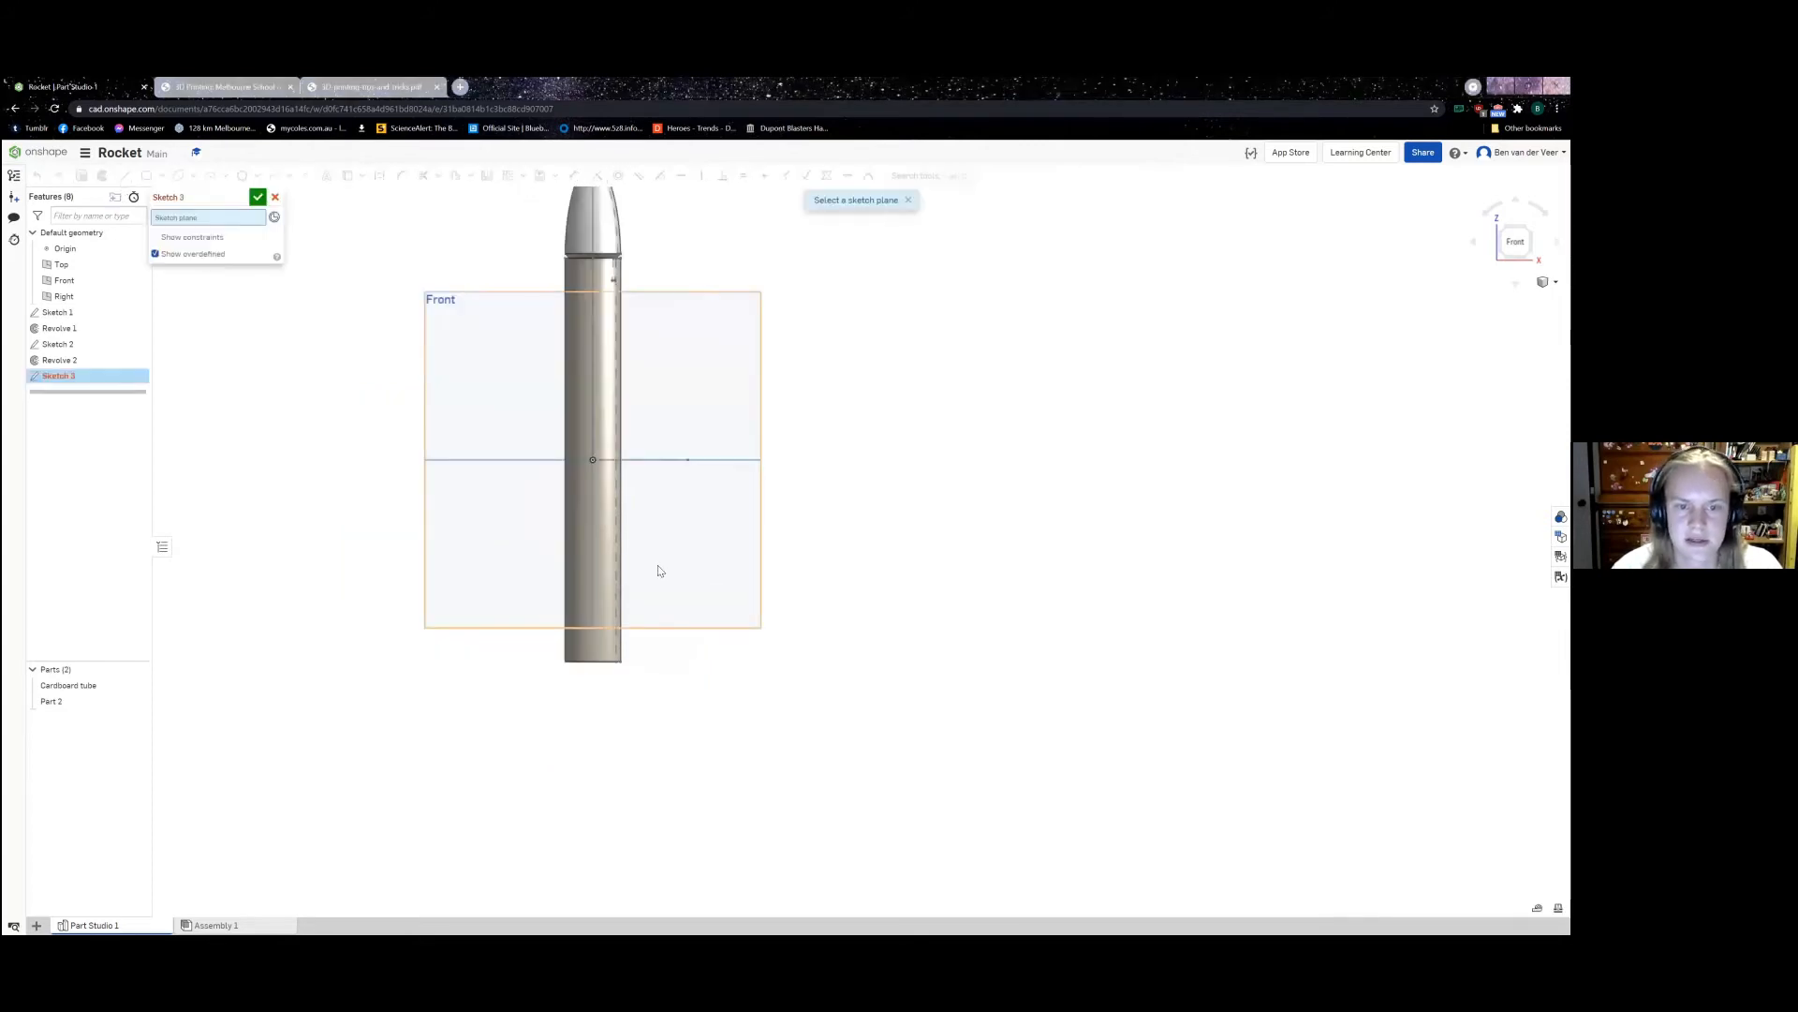
scroll(603, 799, "up", 5)
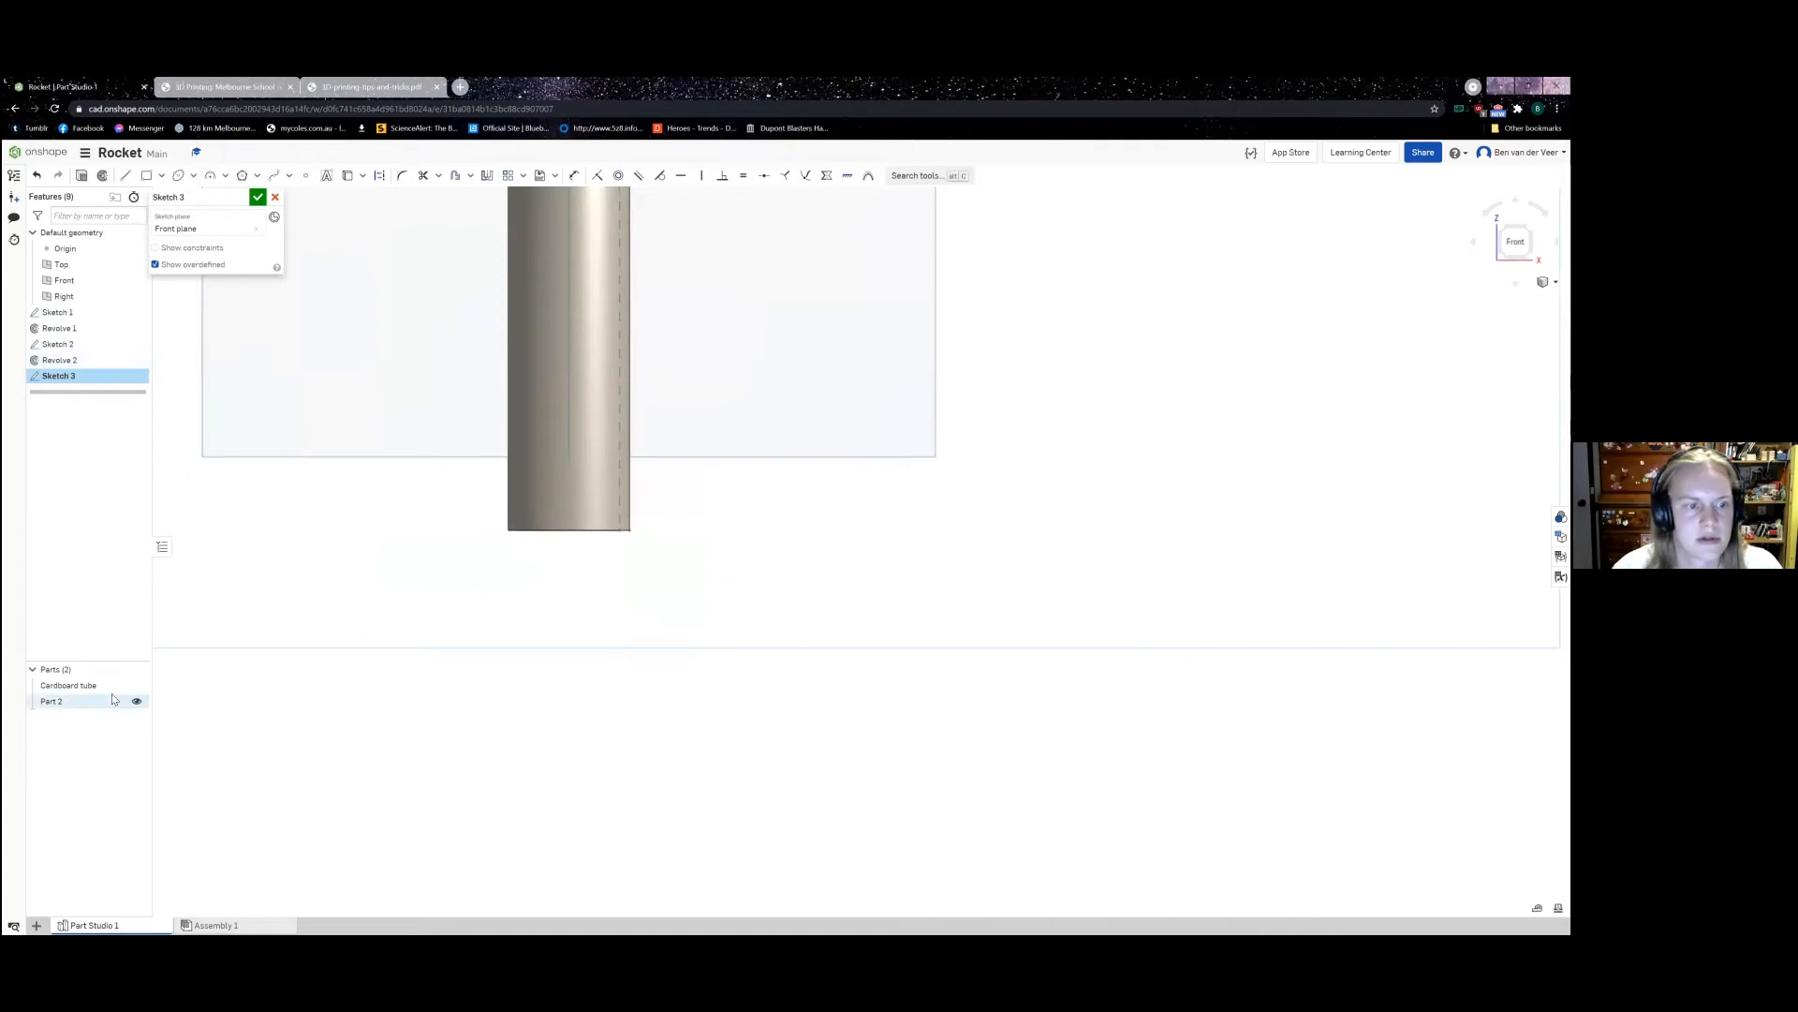
Step: Hide the cardboard tube and sketch a vertical construction centreline about 169 mm long from the origin down past the tube's lower end
left_click(138, 687)
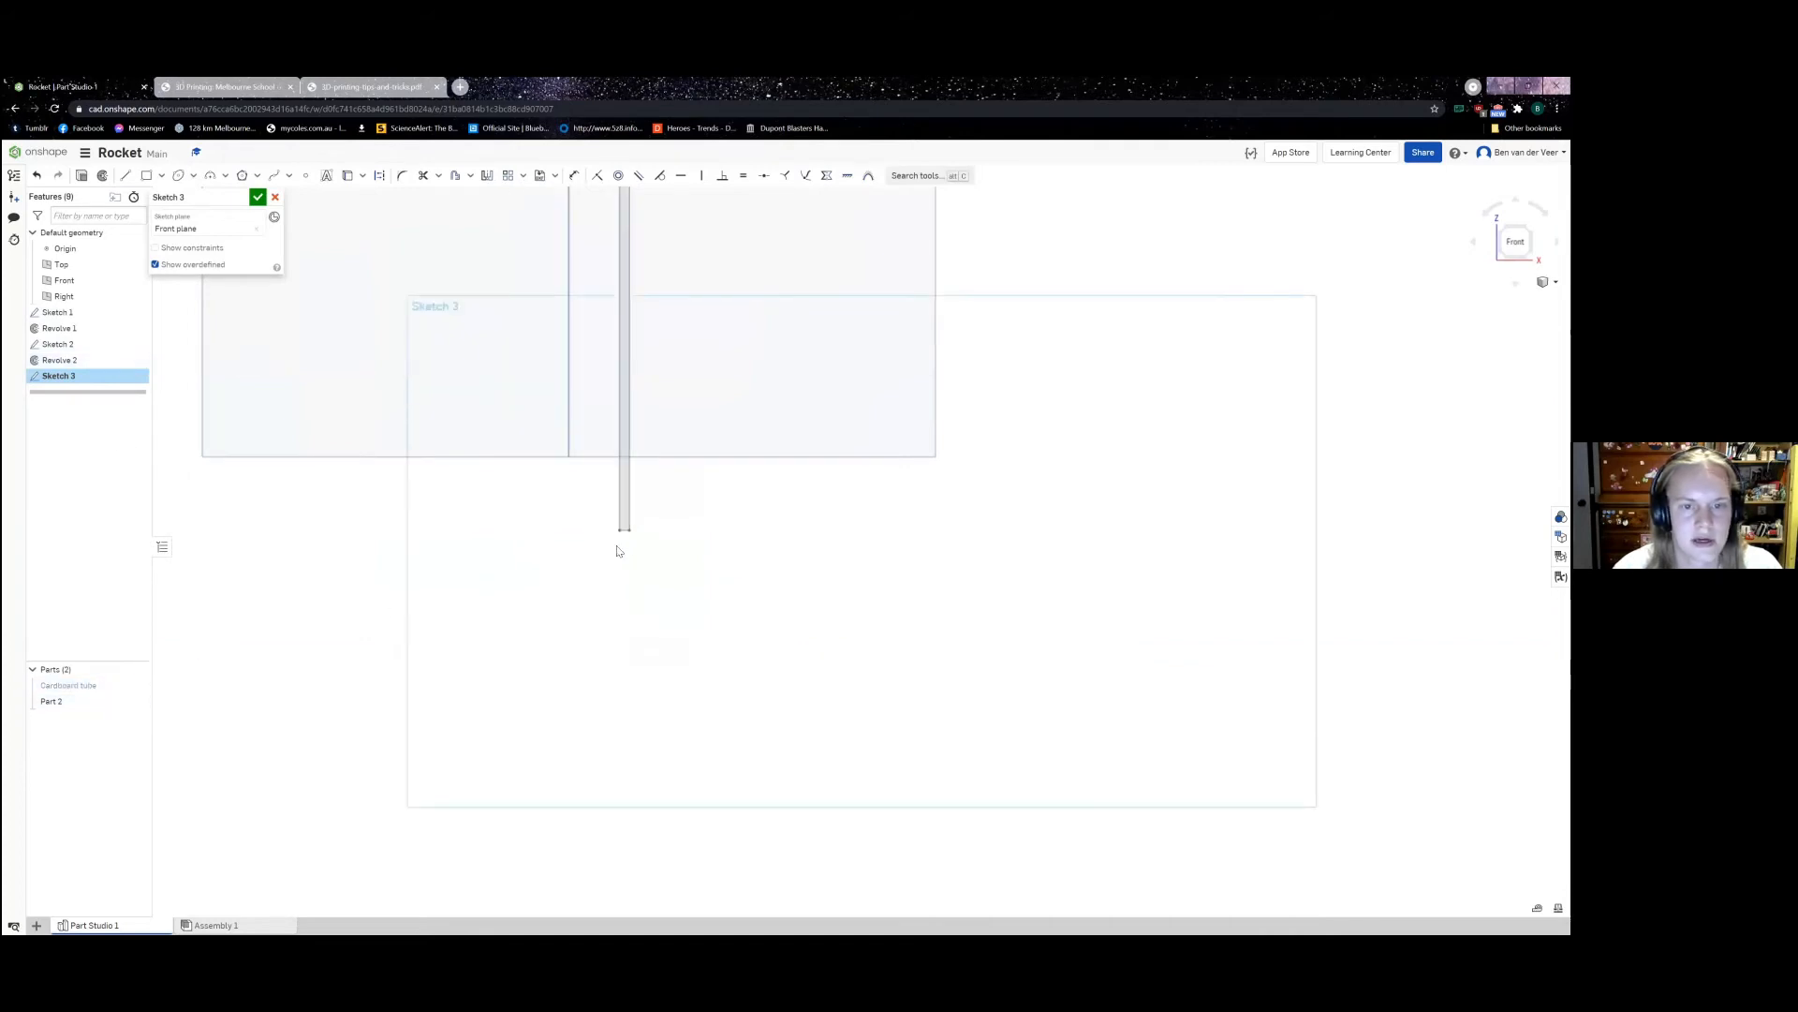
scroll(567, 524, "up", 3)
scroll(583, 514, "up", 3)
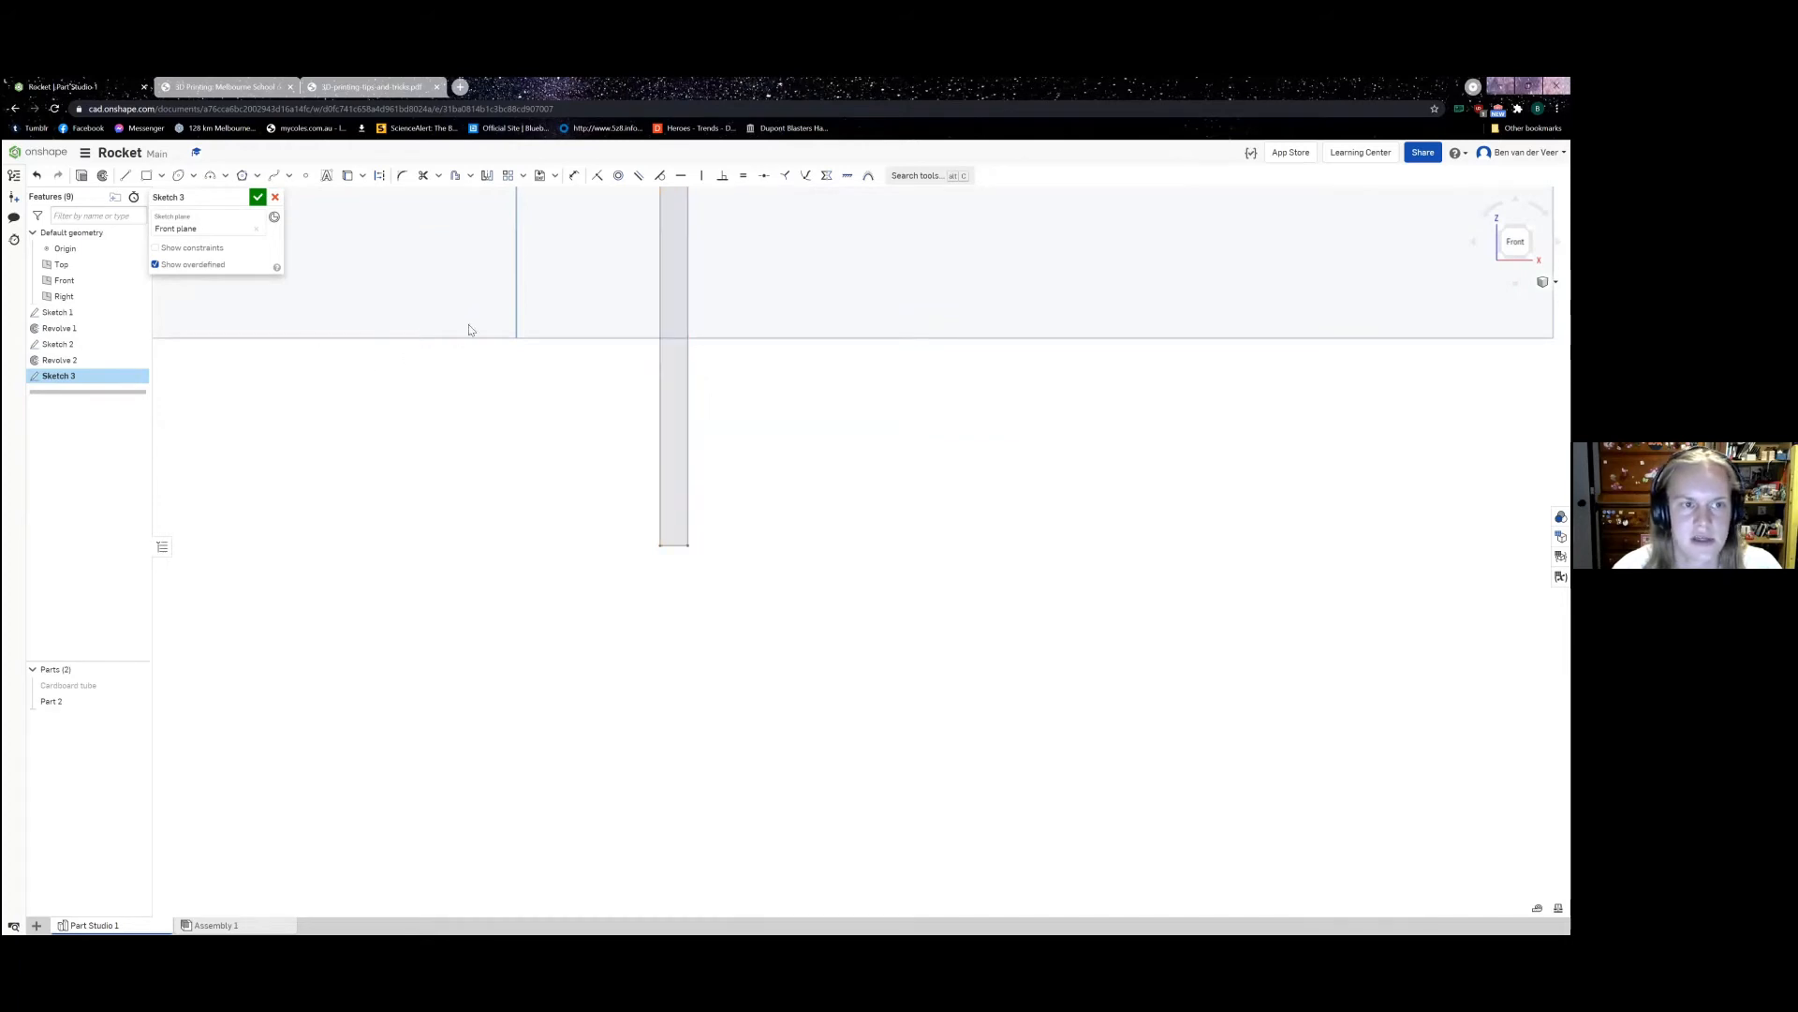
left_click(126, 176)
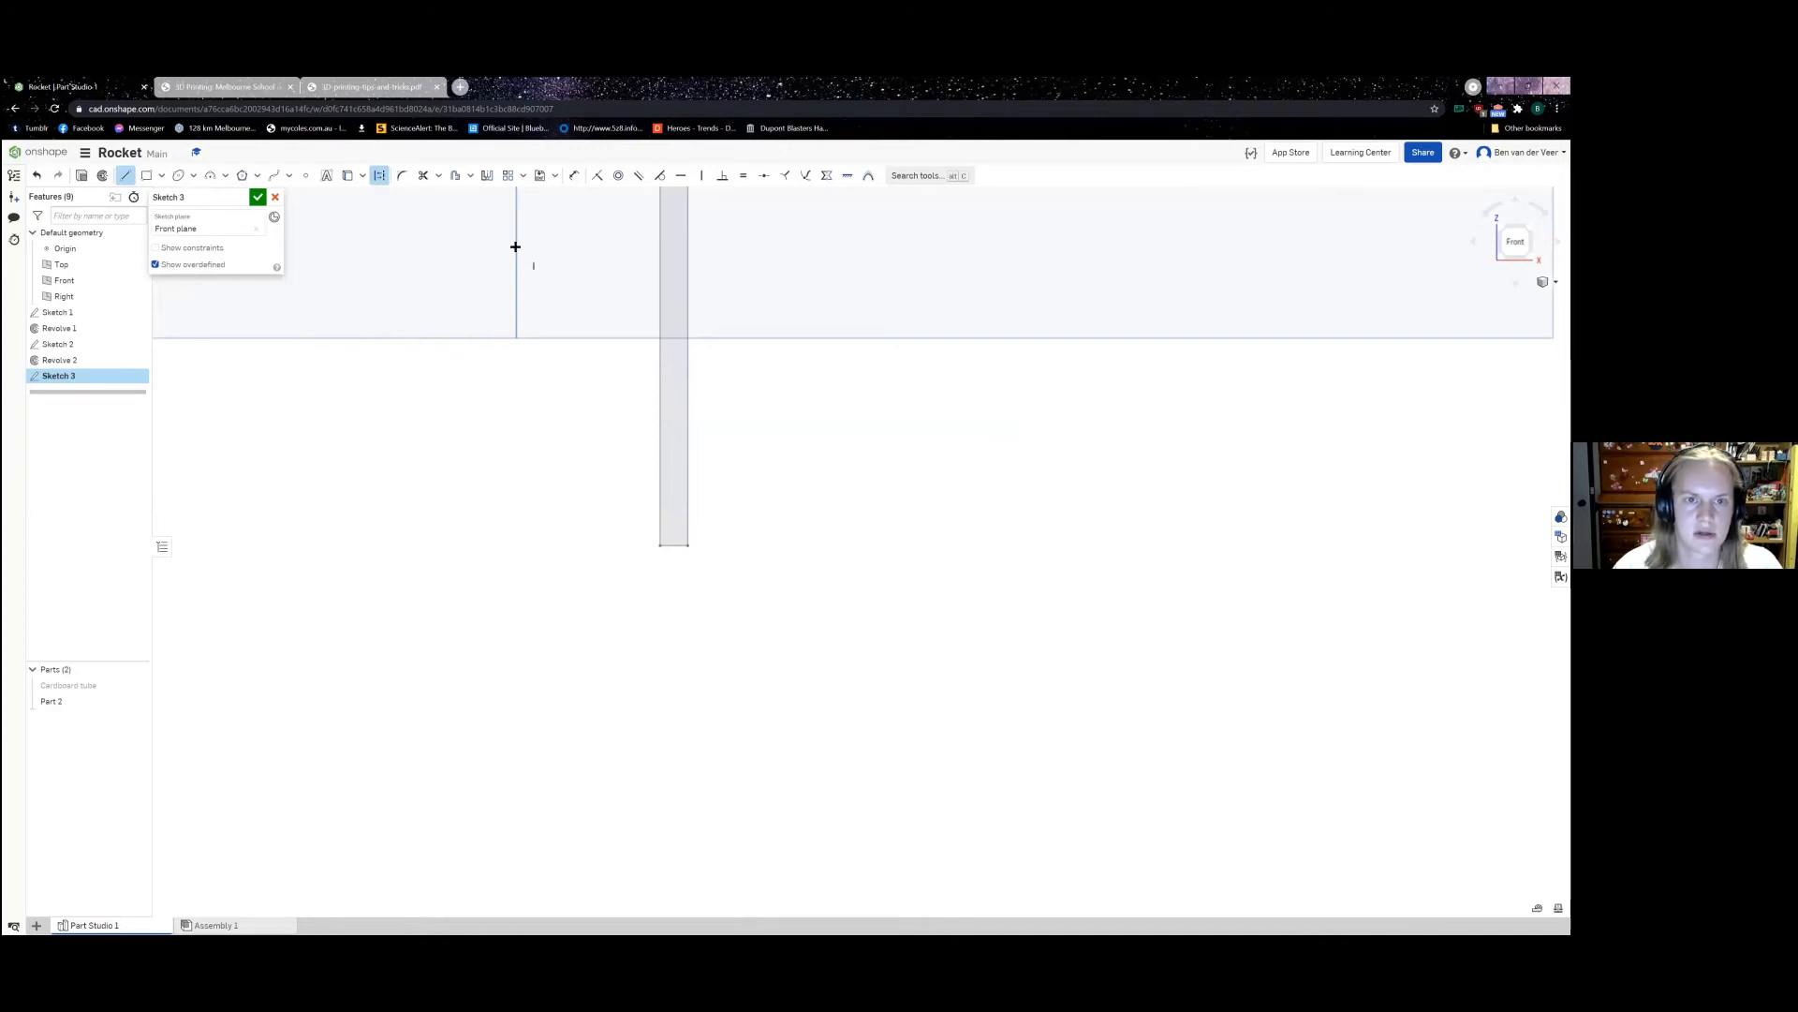
scroll(524, 281, "up", 5)
scroll(516, 271, "down", 6)
scroll(522, 258, "down", 4)
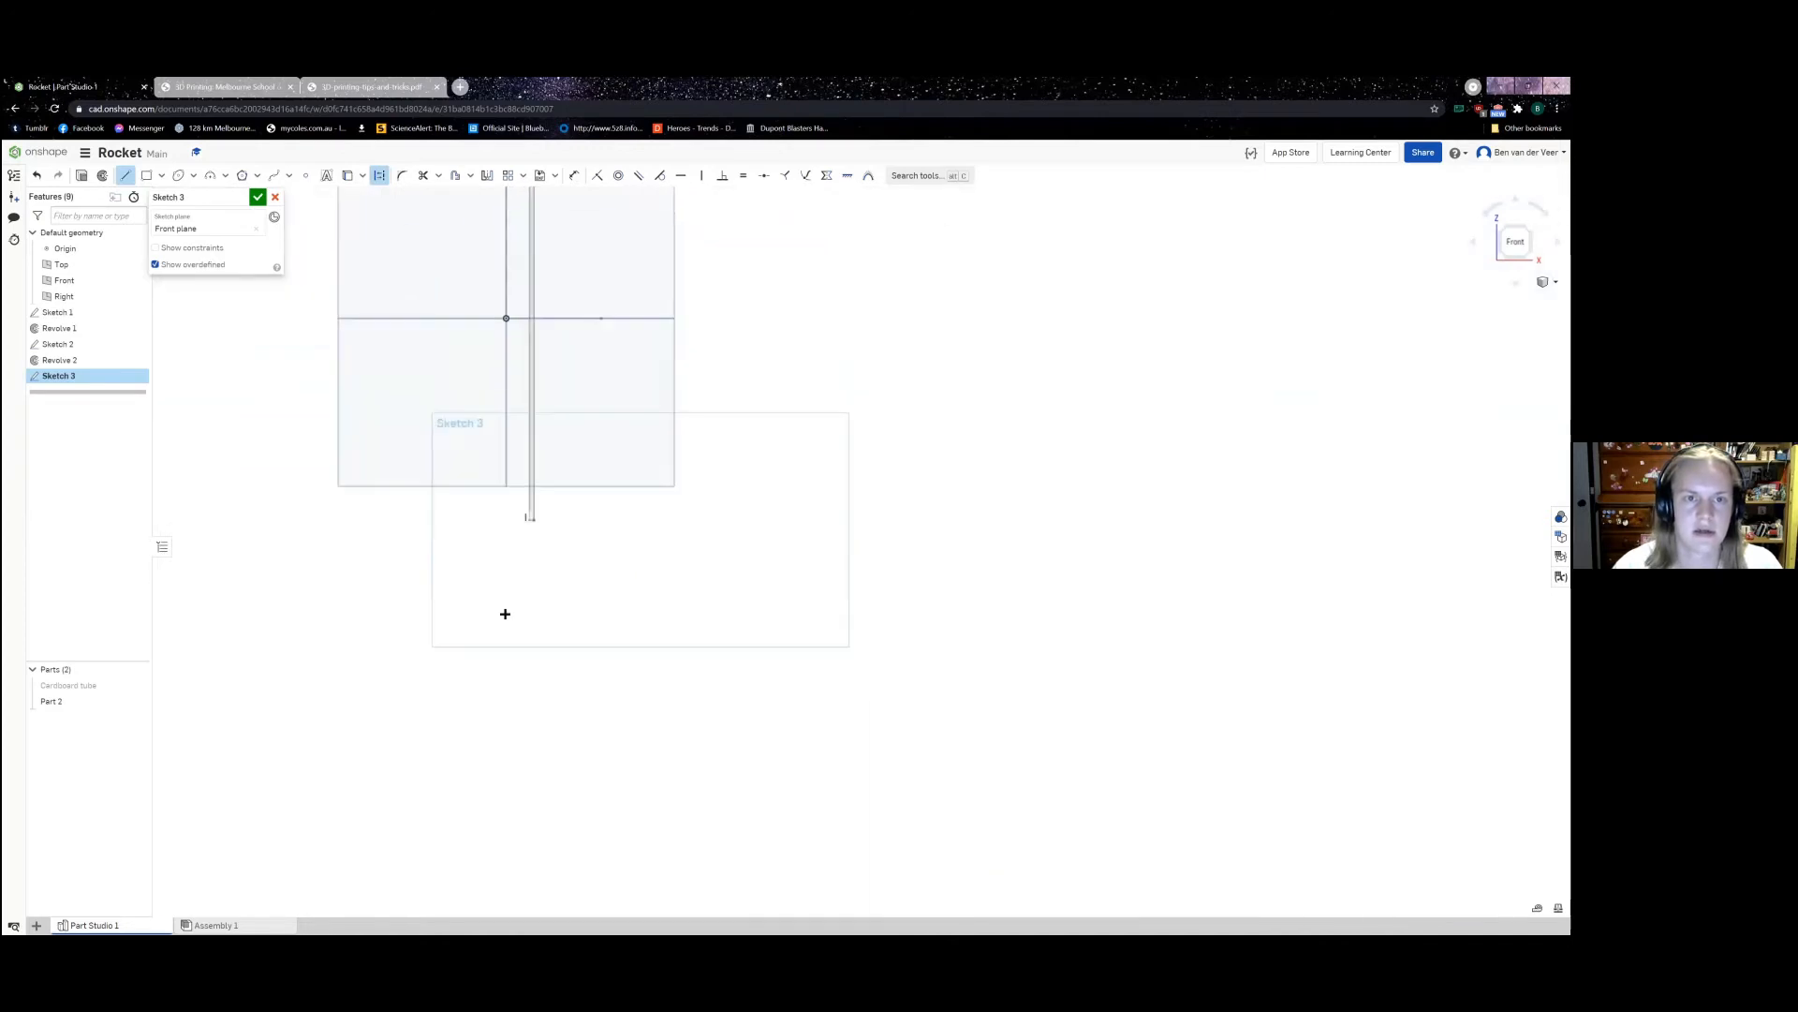
left_click(500, 504)
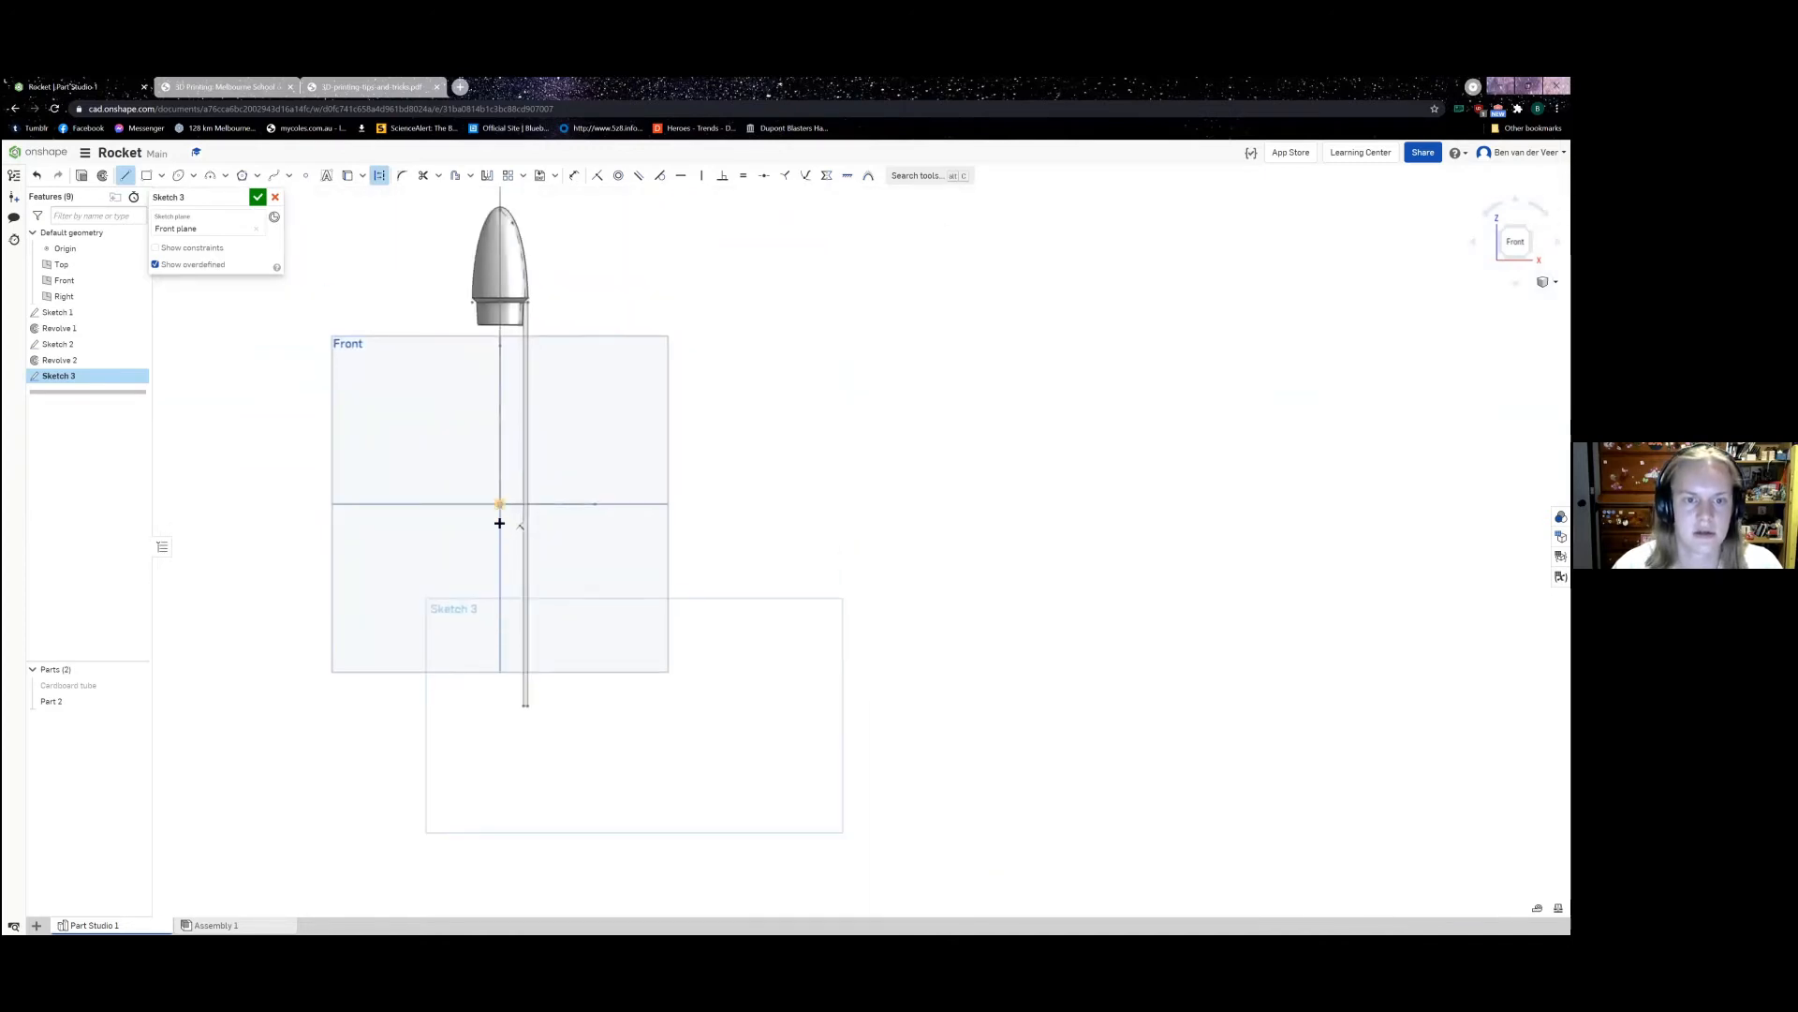
left_click(500, 881)
middle_click_drag(532, 737, 575, 631)
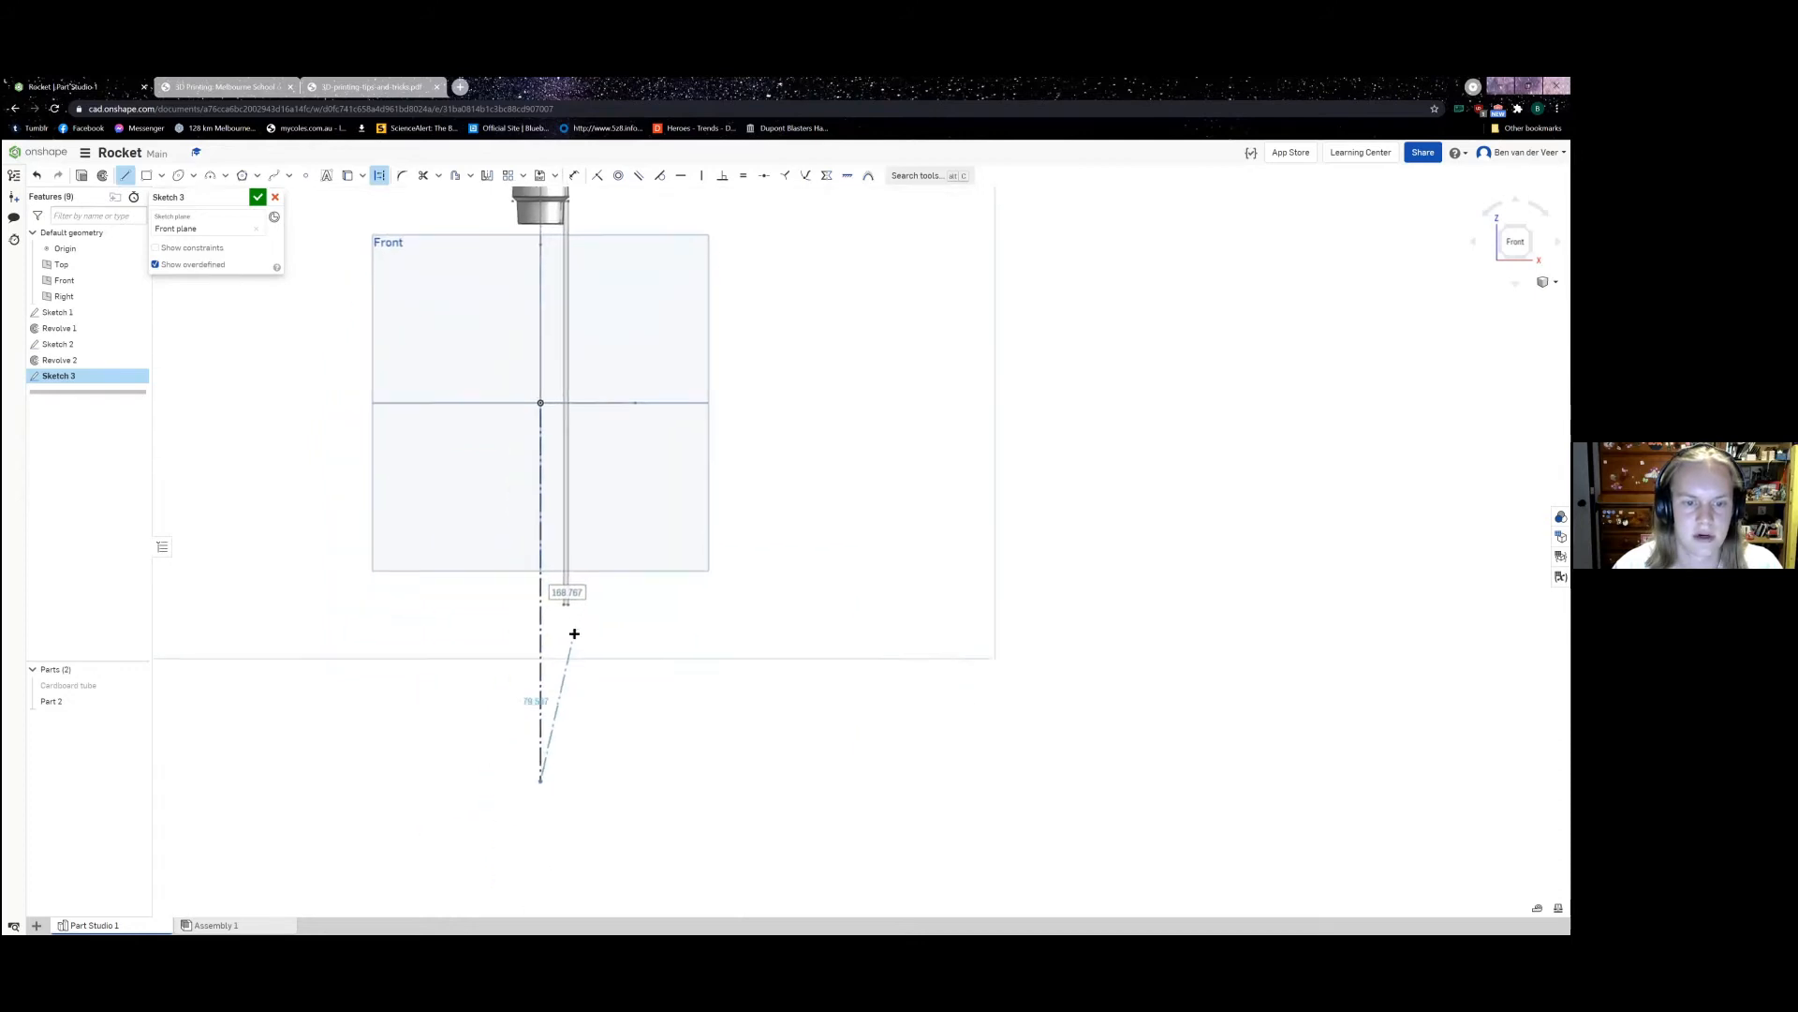
key("Escape")
Step: Sketch an open profile from the tube wall's inner bottom corner: a slanted line about 11.3 mm up, a 1.7 mm horizontal top edge, and a slanted line back down
scroll(574, 646, "up", 6)
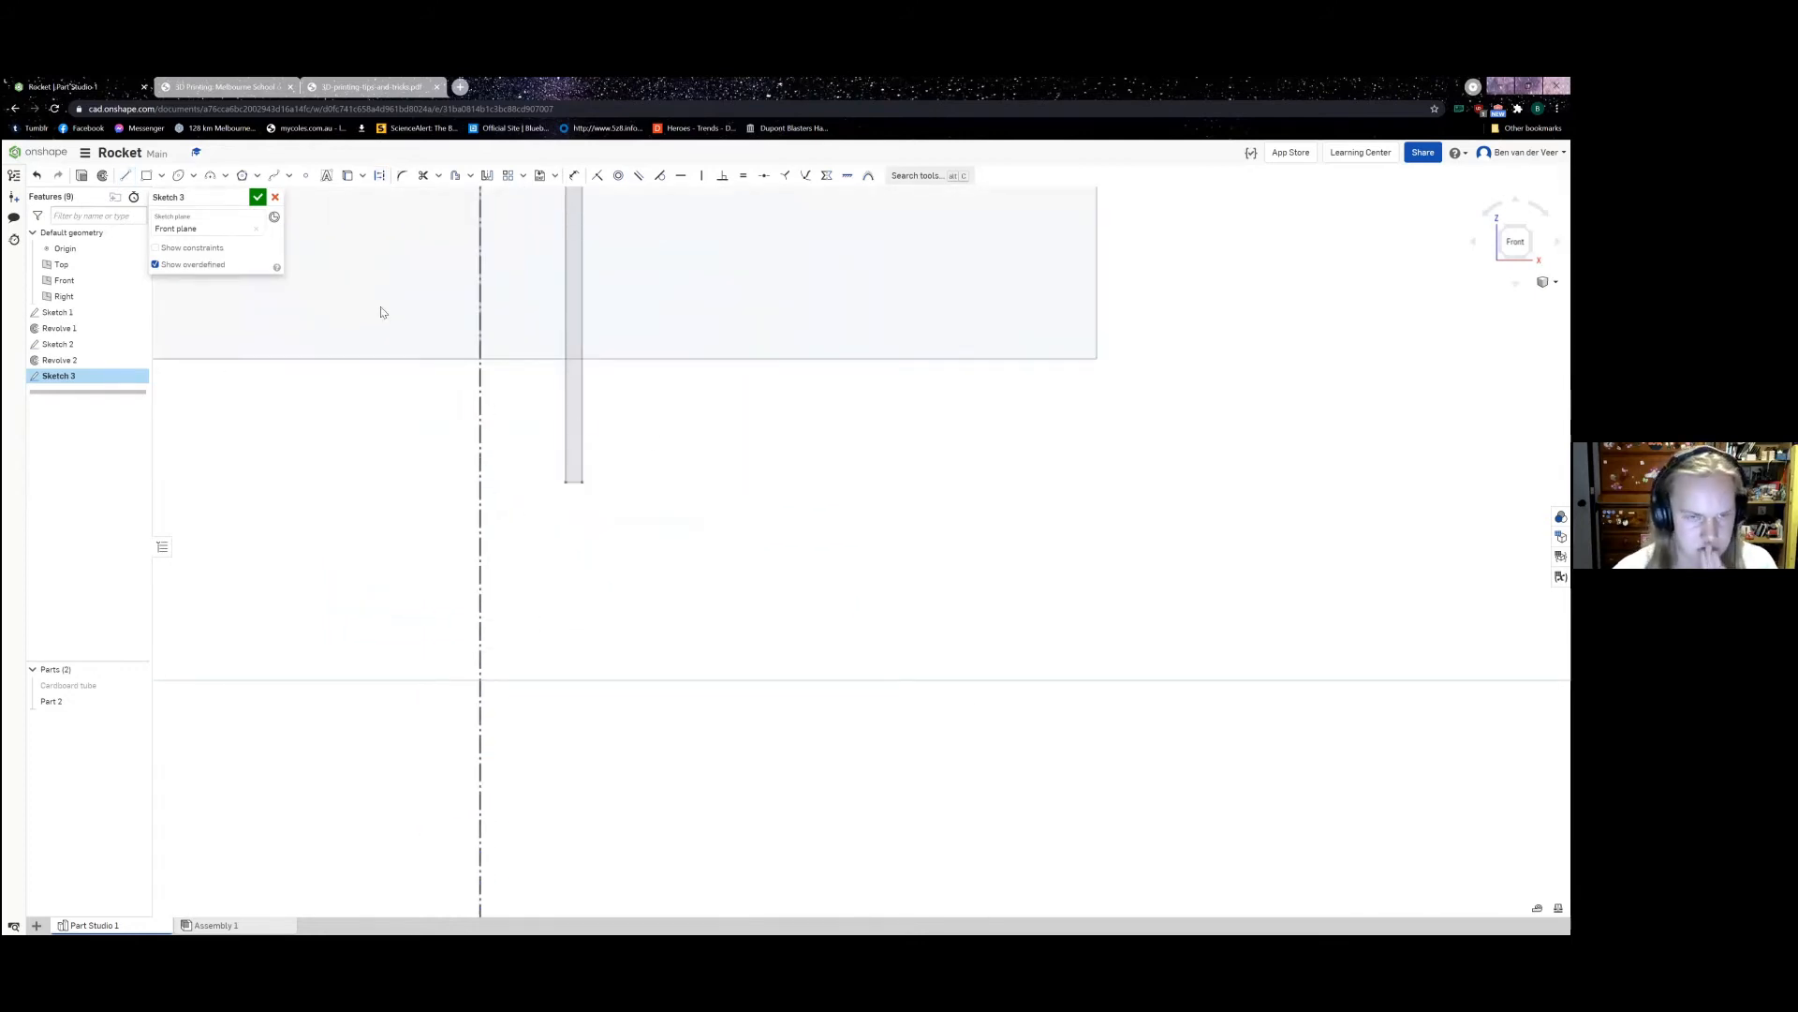
left_click(124, 175)
scroll(555, 483, "up", 4)
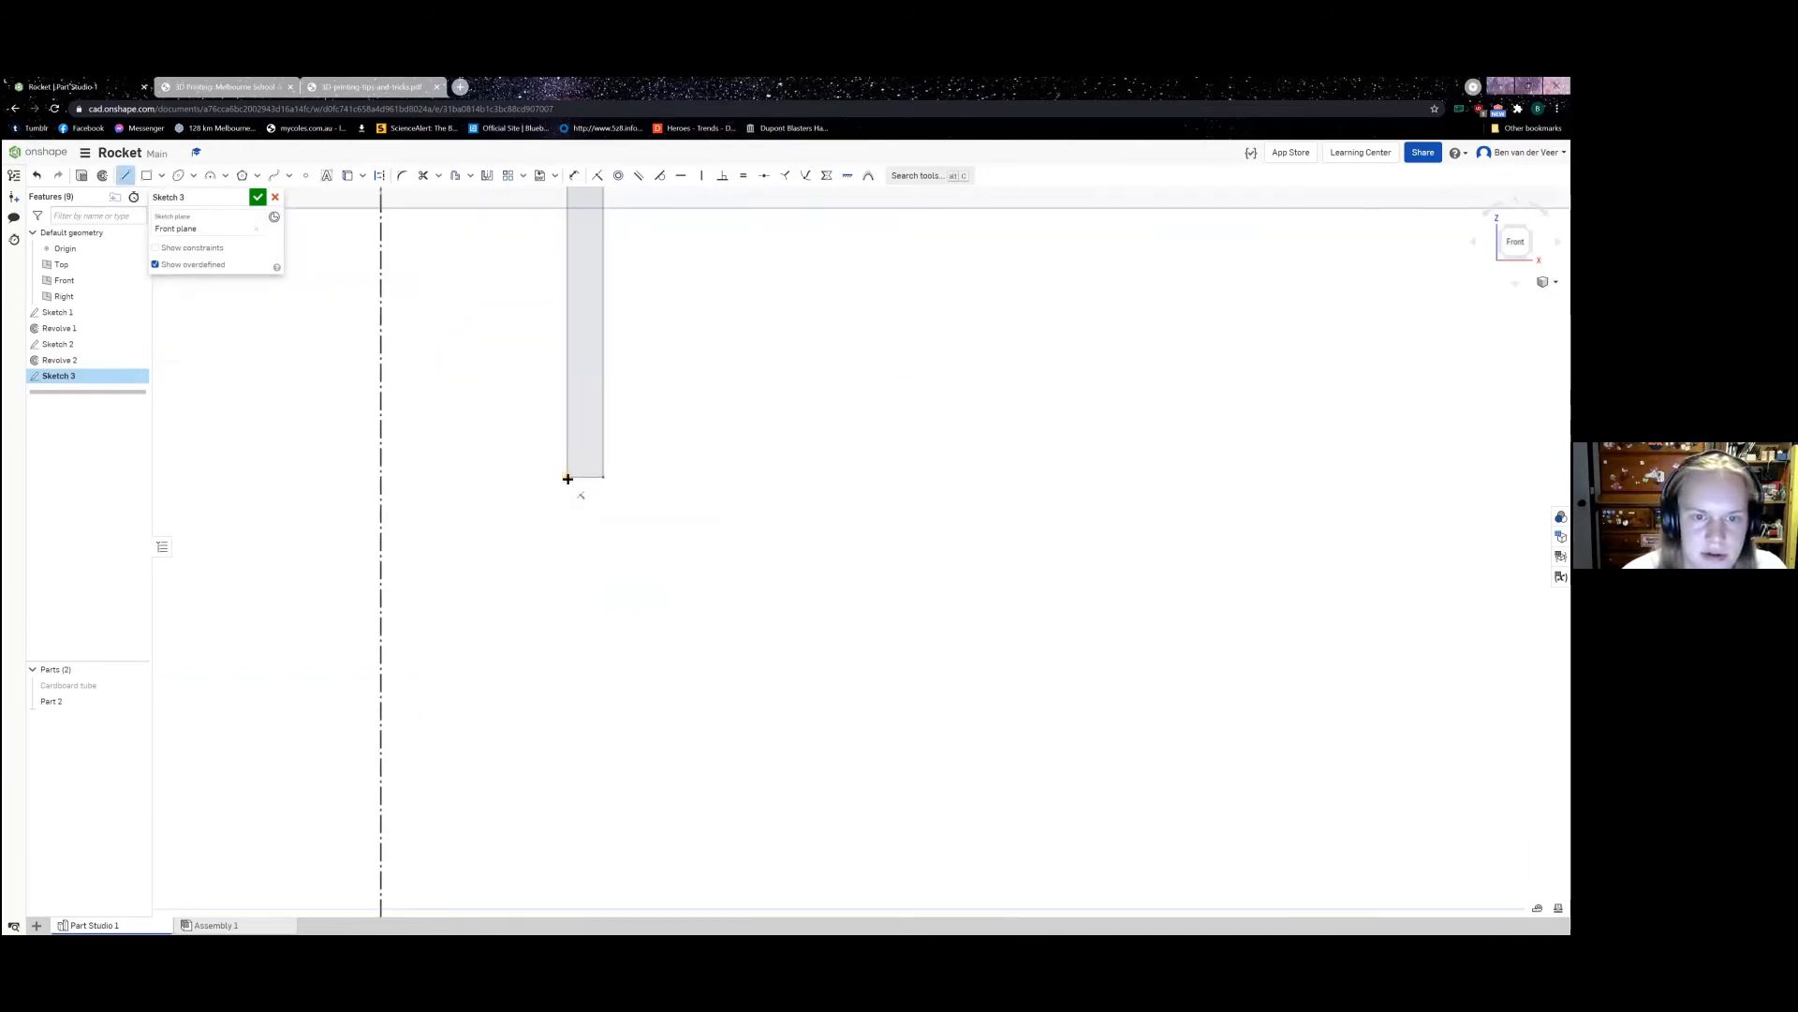
left_click(566, 477)
left_click(557, 274)
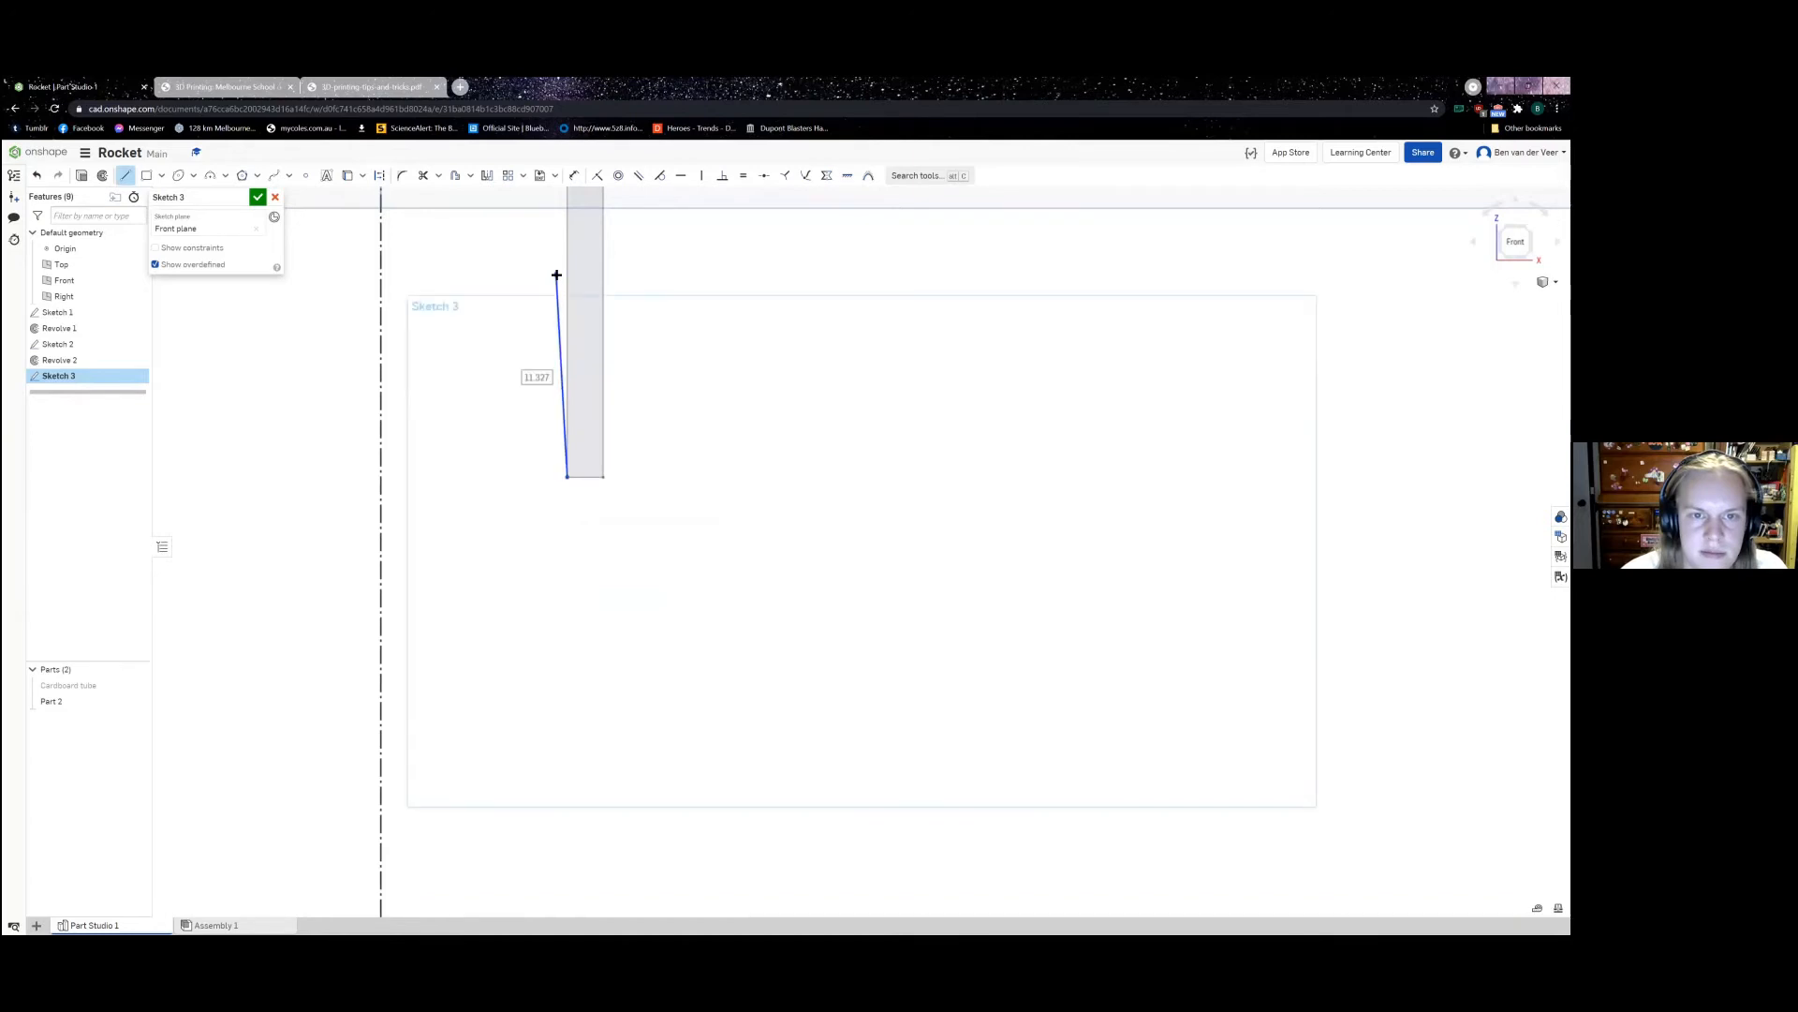
left_click(525, 275)
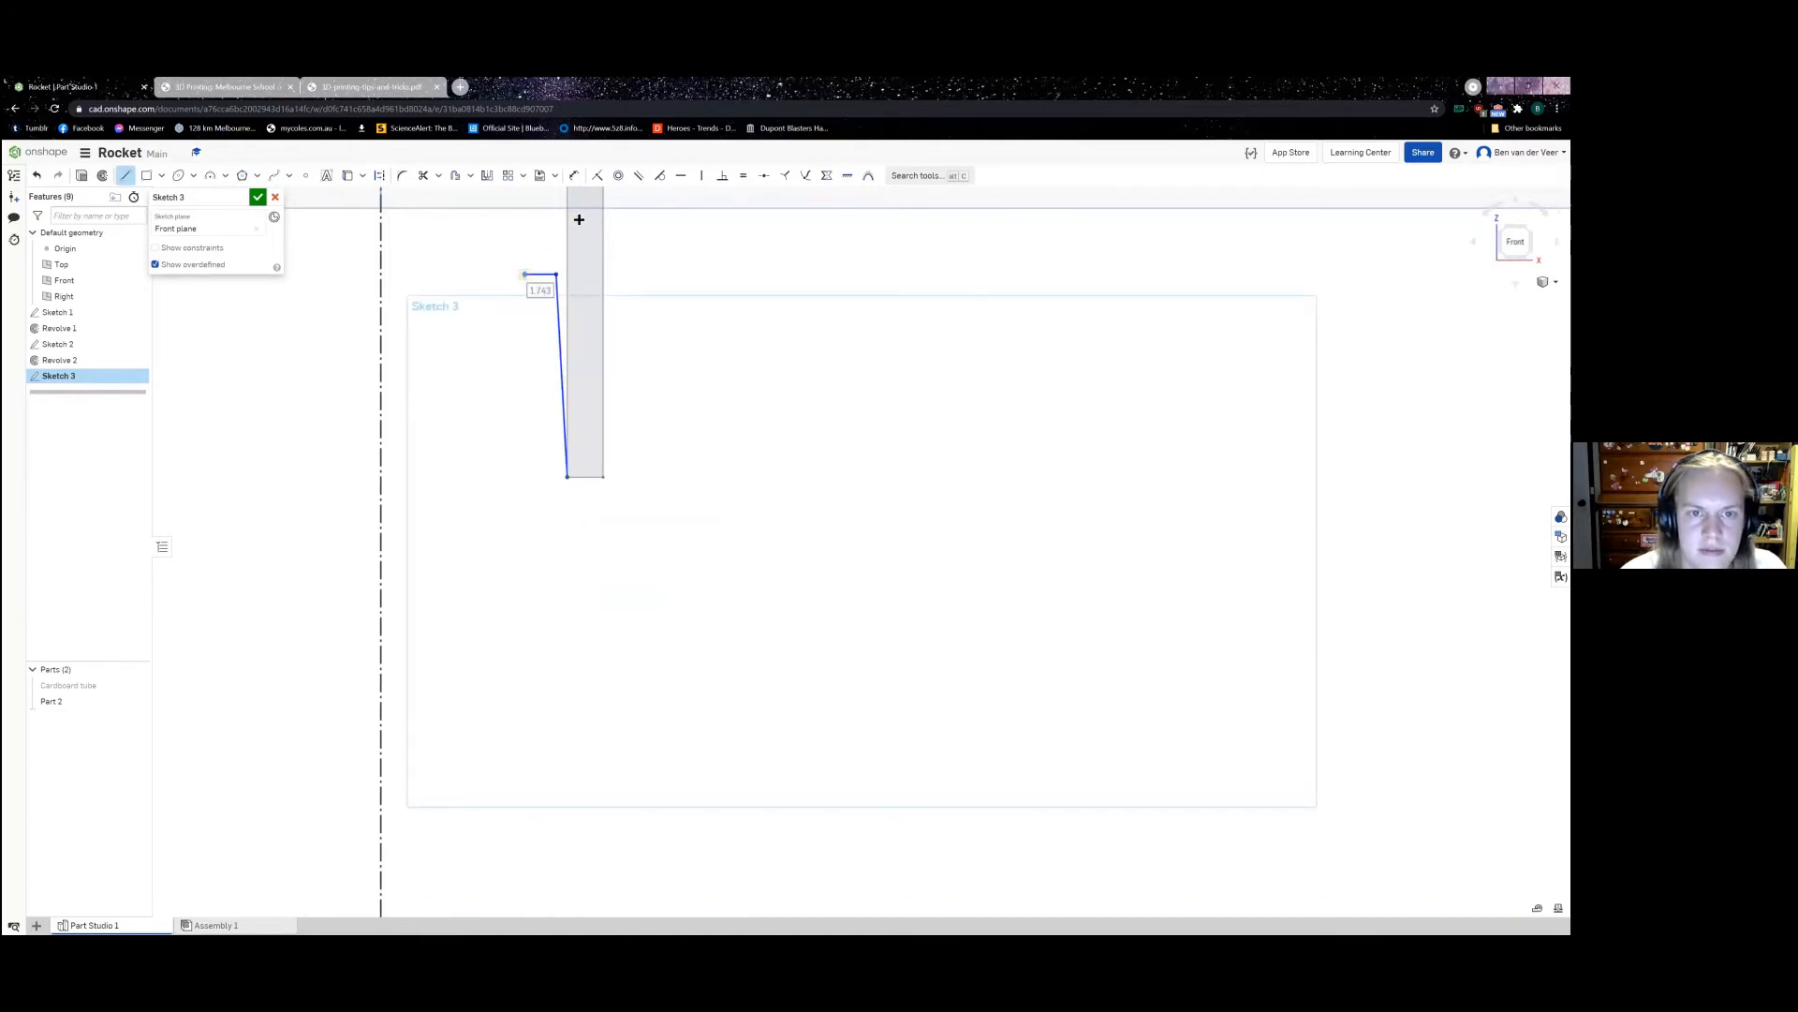
left_click(540, 481)
key("Escape")
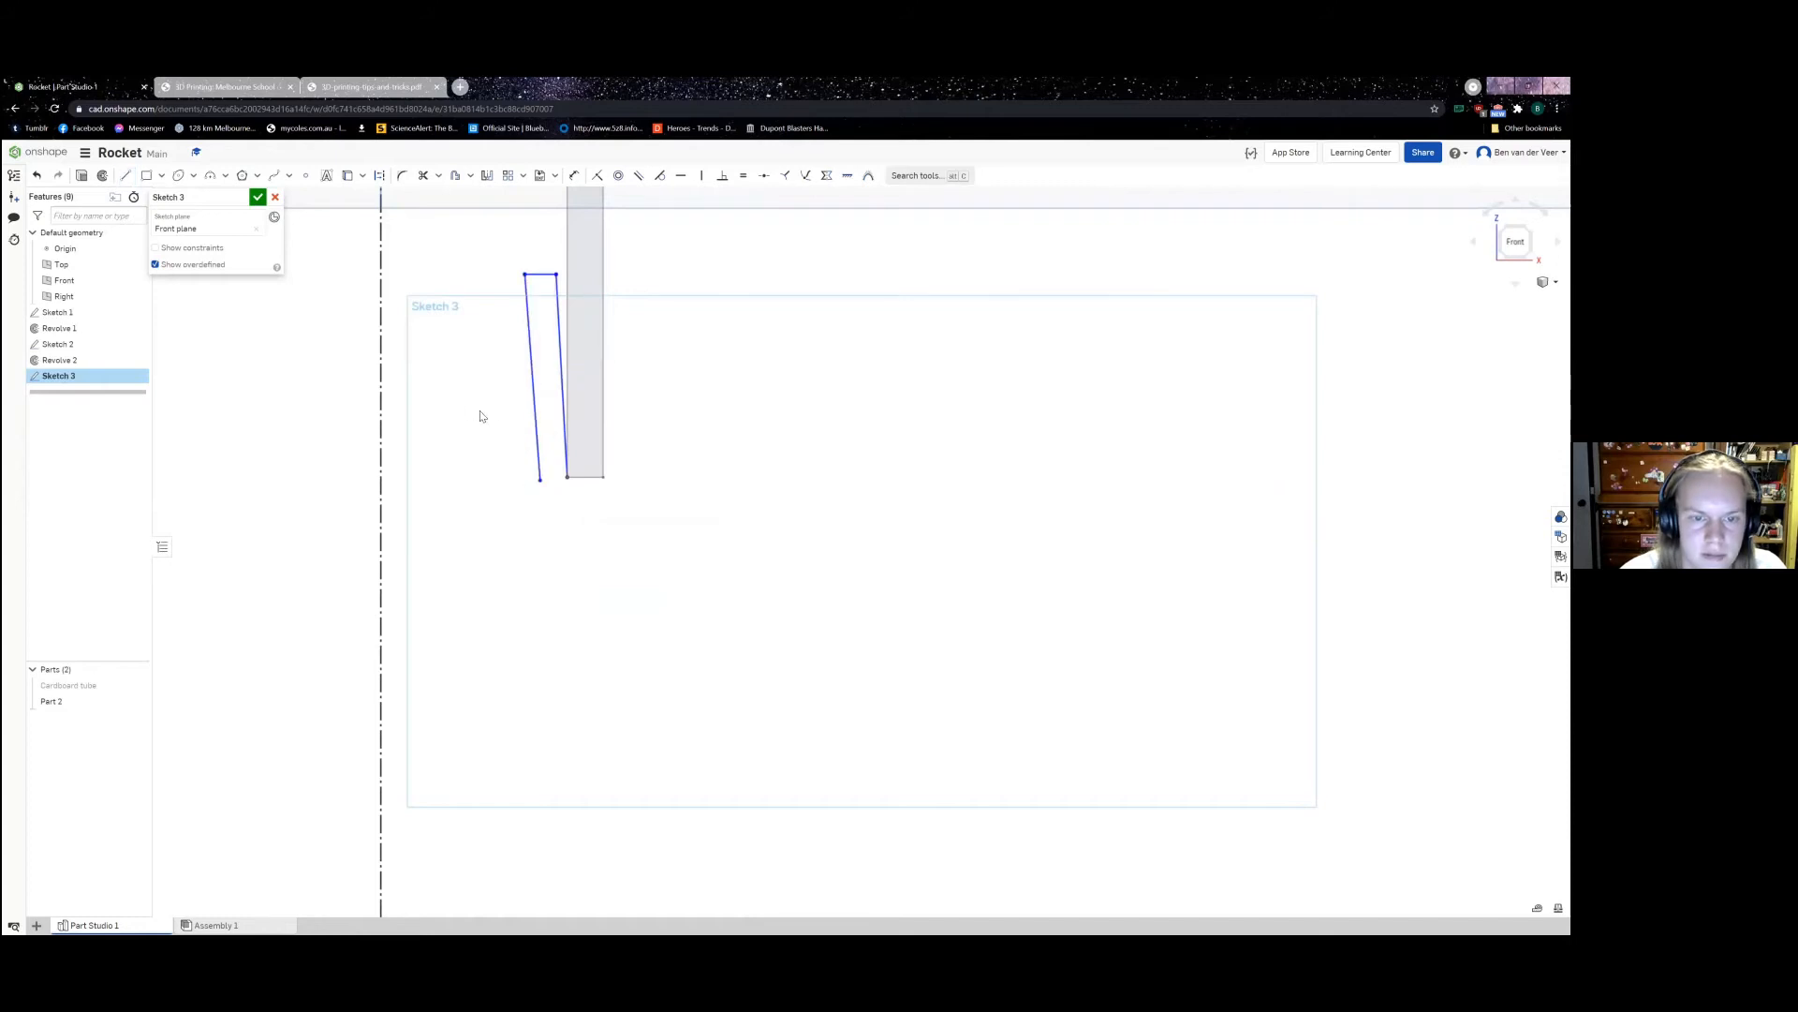
Step: Dimension the profile's short top edge at 1.2 mm
key("d")
left_click(537, 272)
left_click(539, 246)
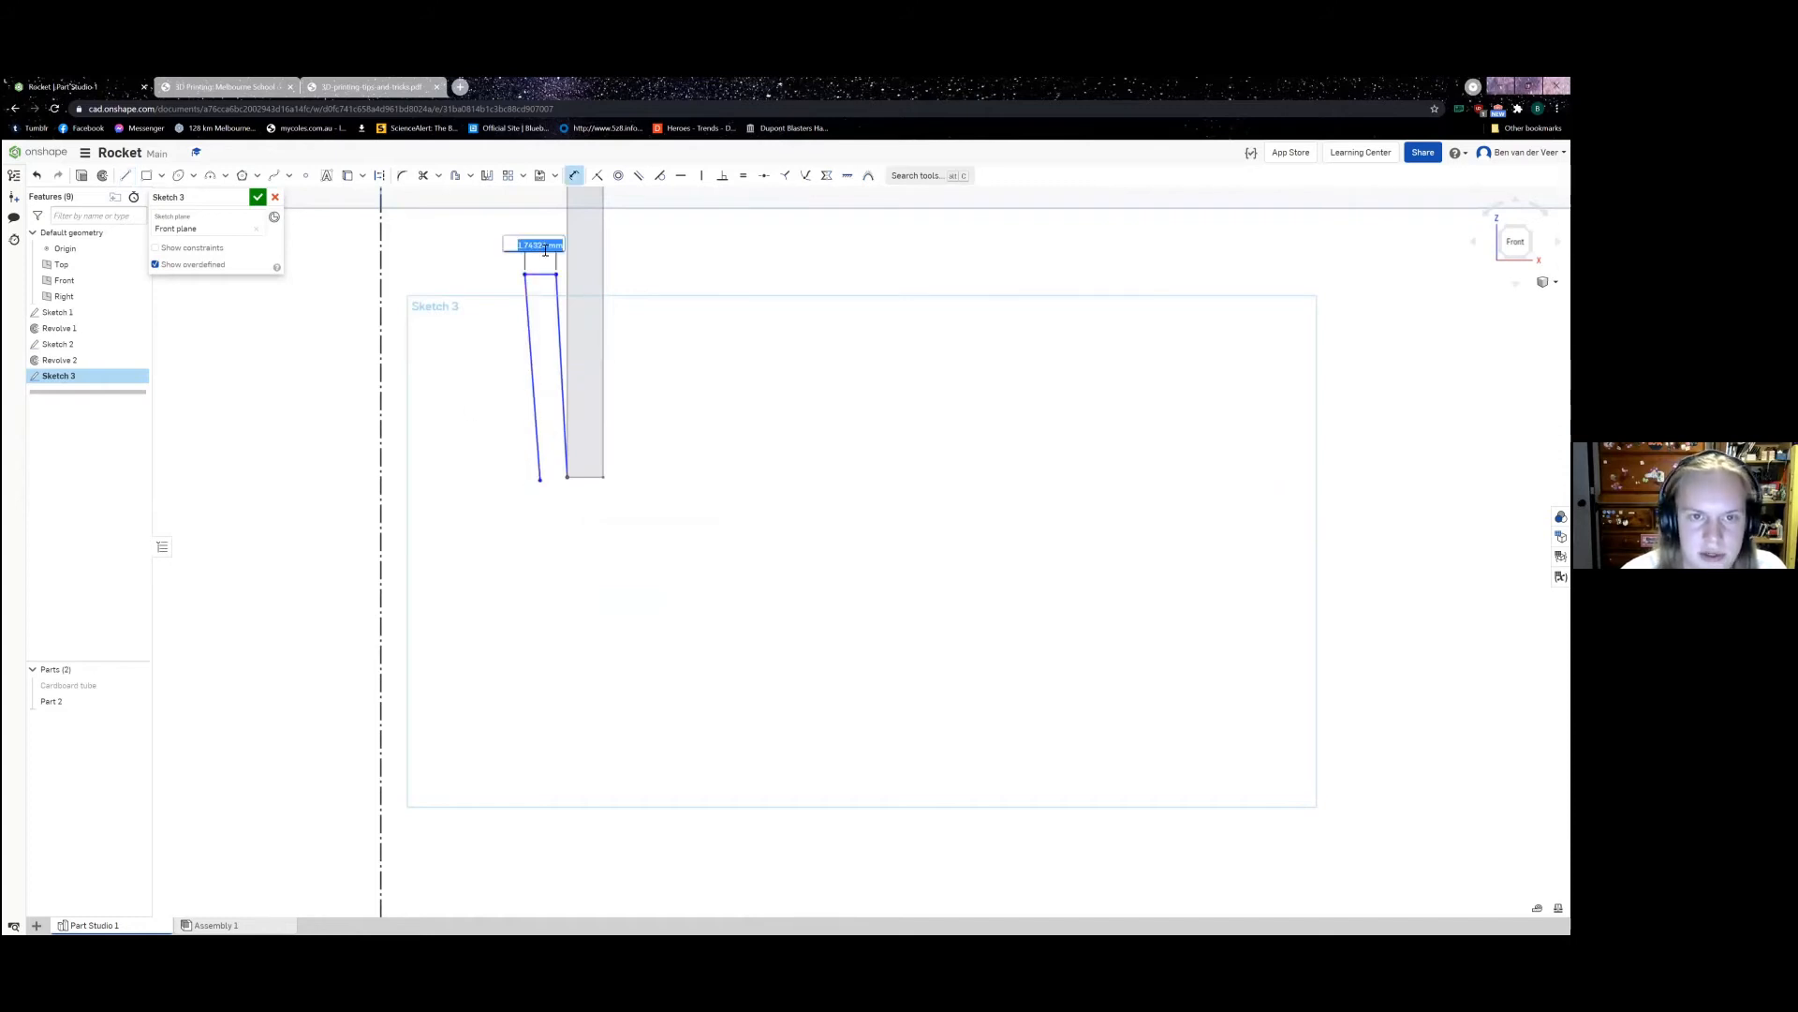
type("1.2")
key("Return")
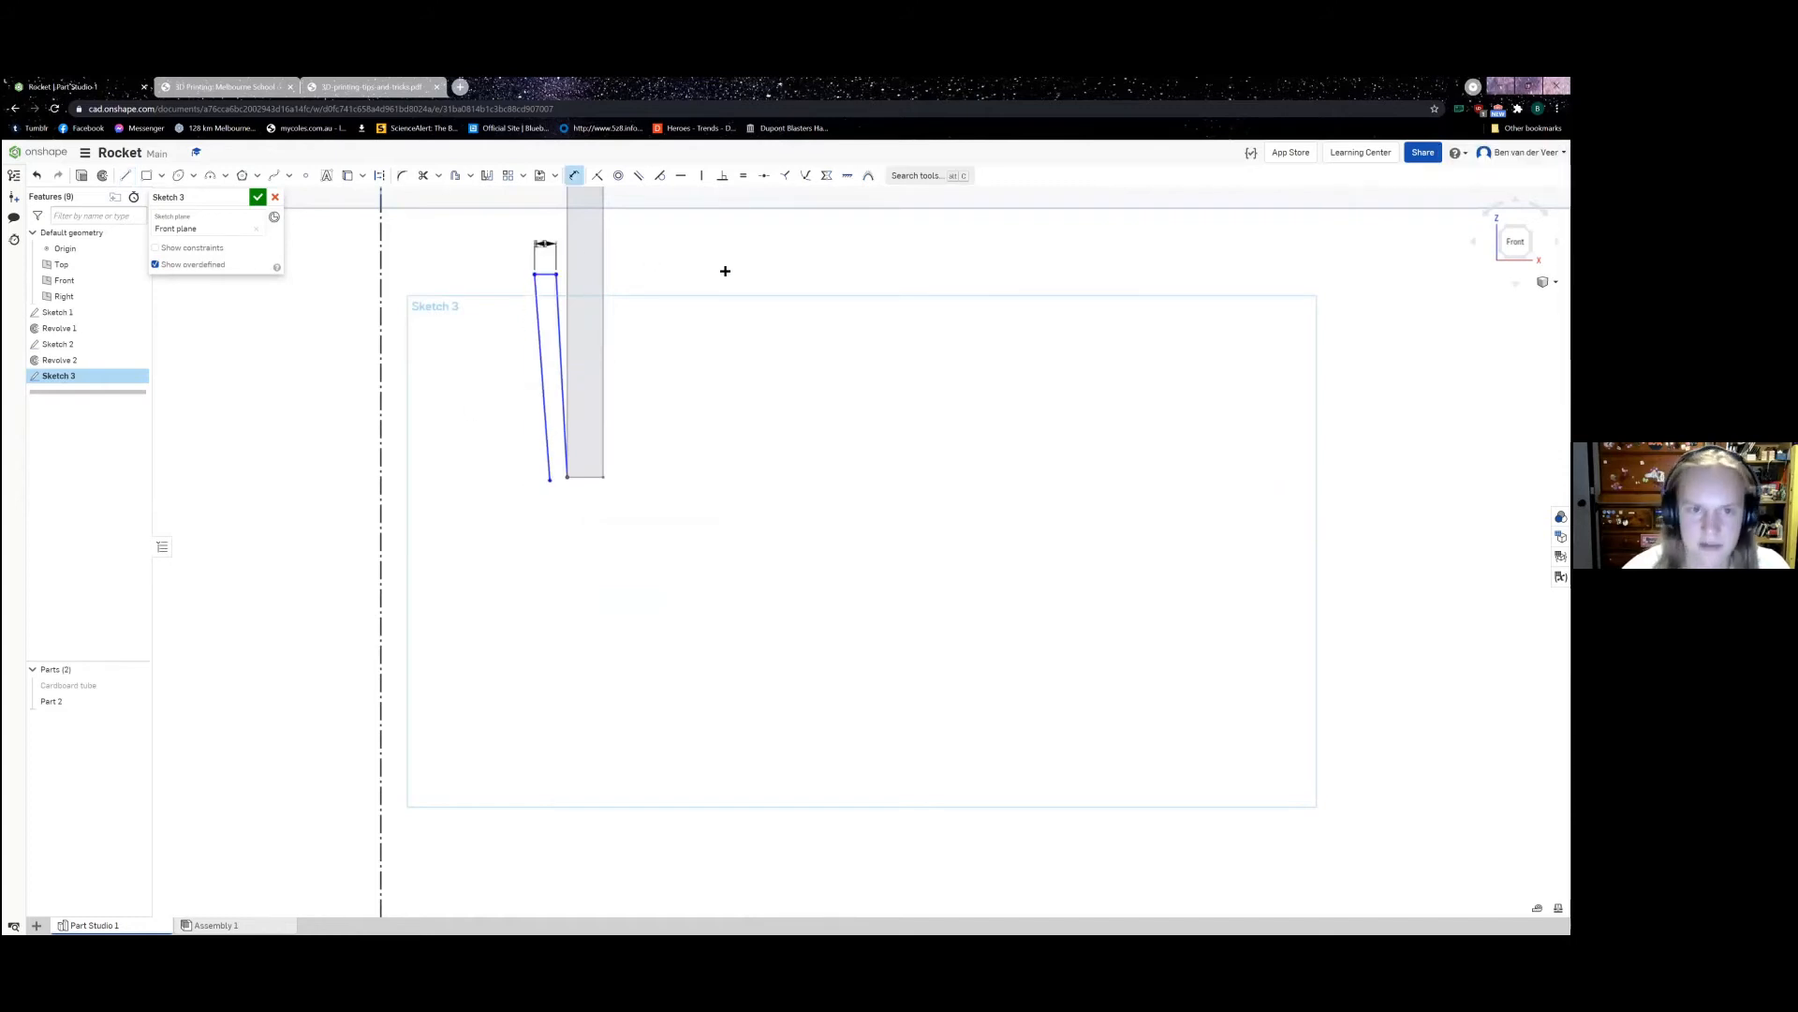
Step: Dimension the gap between the profile's upper outer corner and the tube wall's inner edge at 0.5 mm
left_click(556, 273)
left_click(567, 269)
scroll(558, 270, "up", 5)
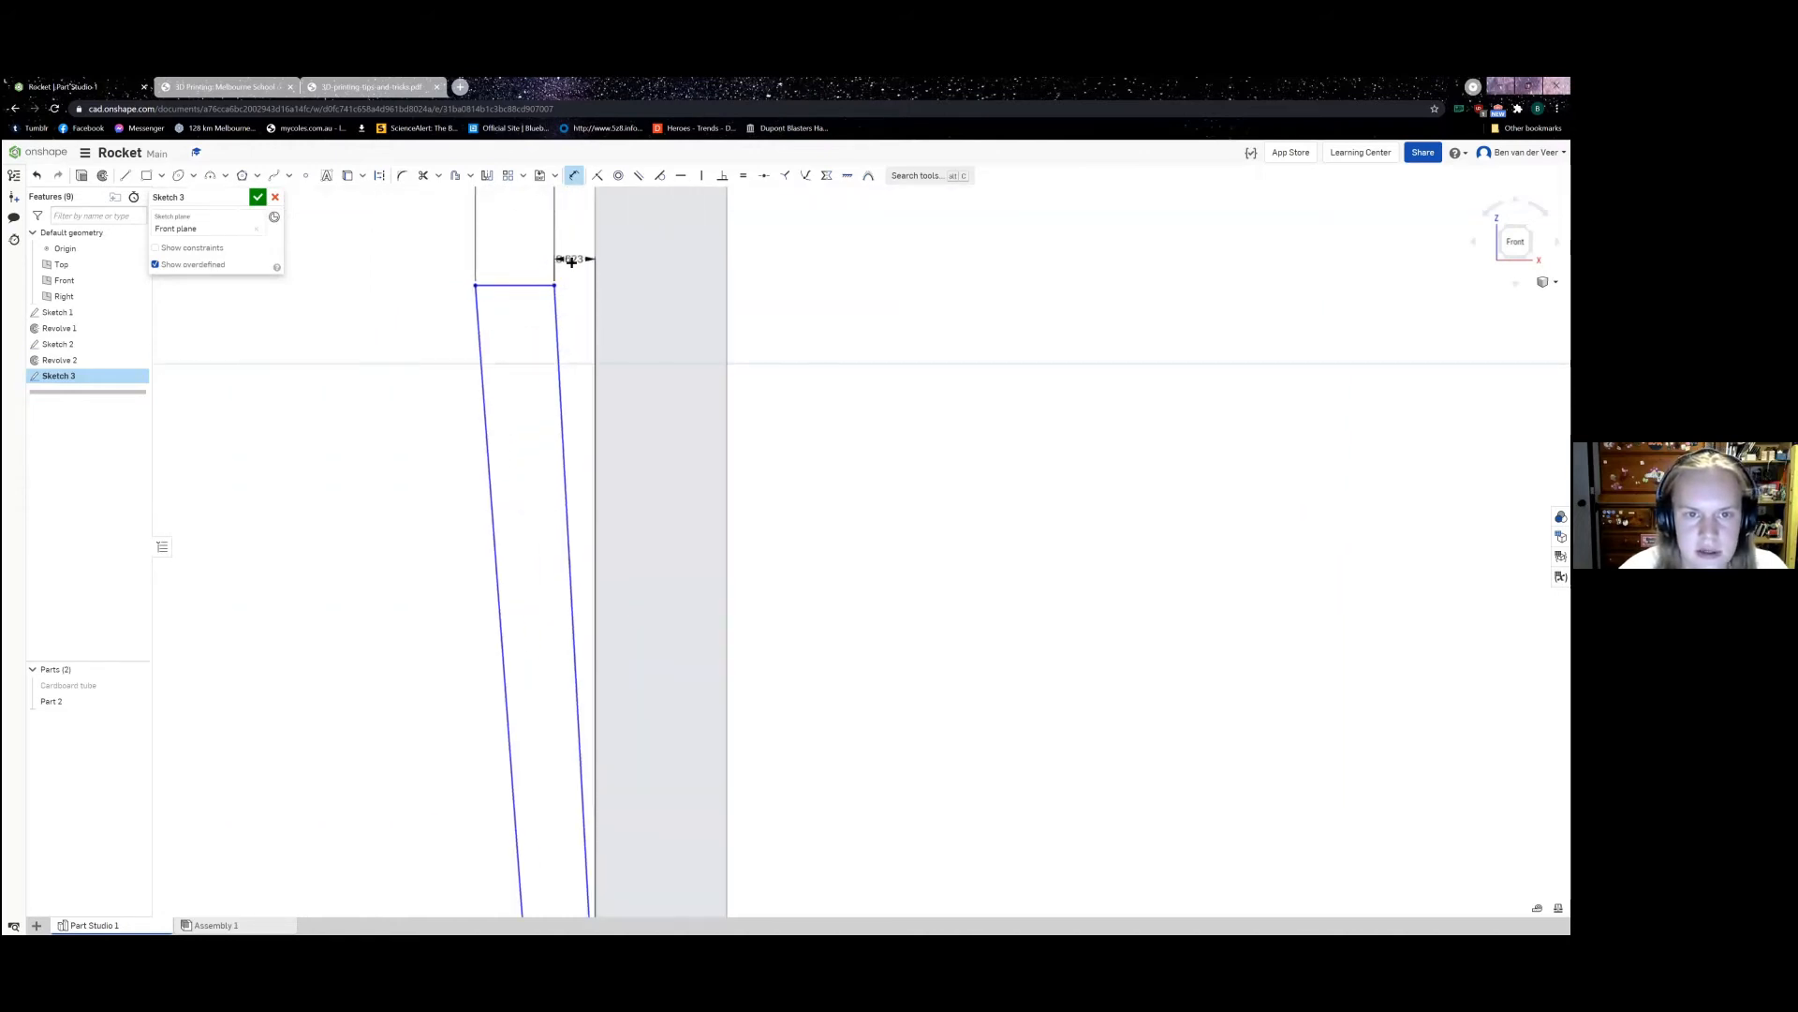
left_click(573, 261)
type("0.5")
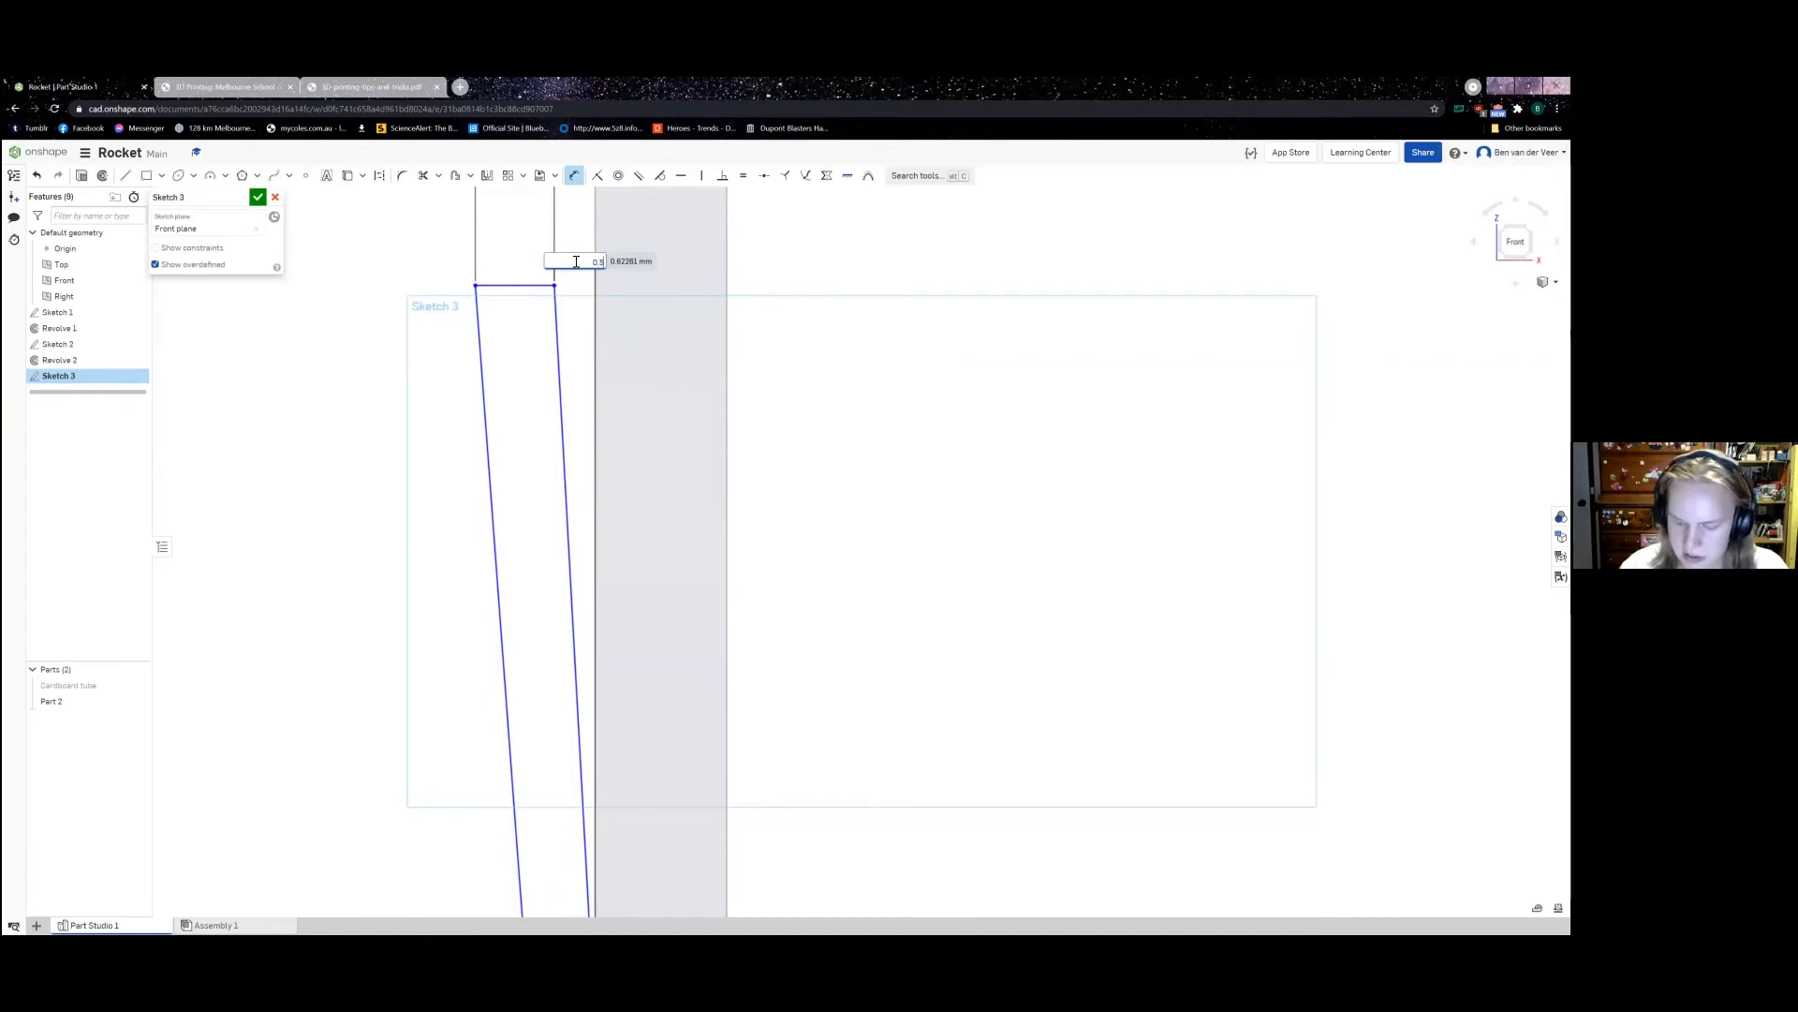
key("Return")
scroll(542, 443, "down", 3)
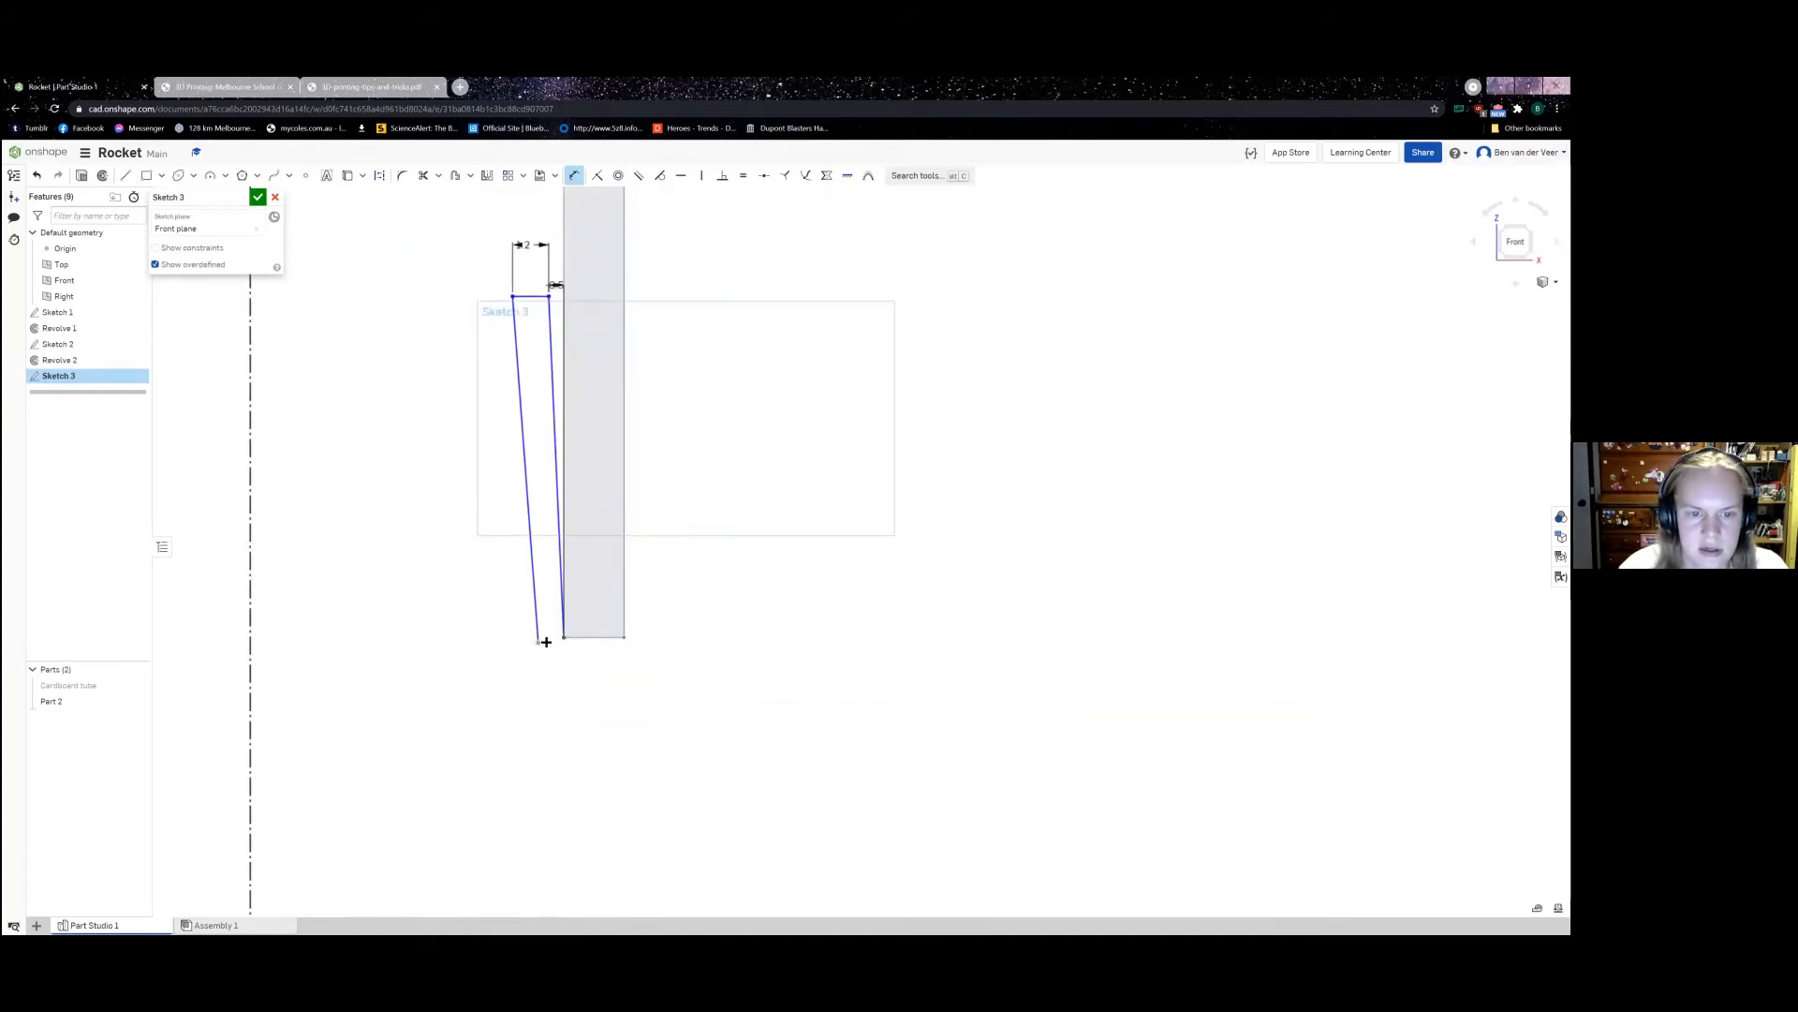
Step: Bring the inner slanted line's free end level with the tube's bottom and dimension its distance from the tube wall's inner corner at 1.2 mm
key("Escape")
left_click_drag(538, 641, 533, 634)
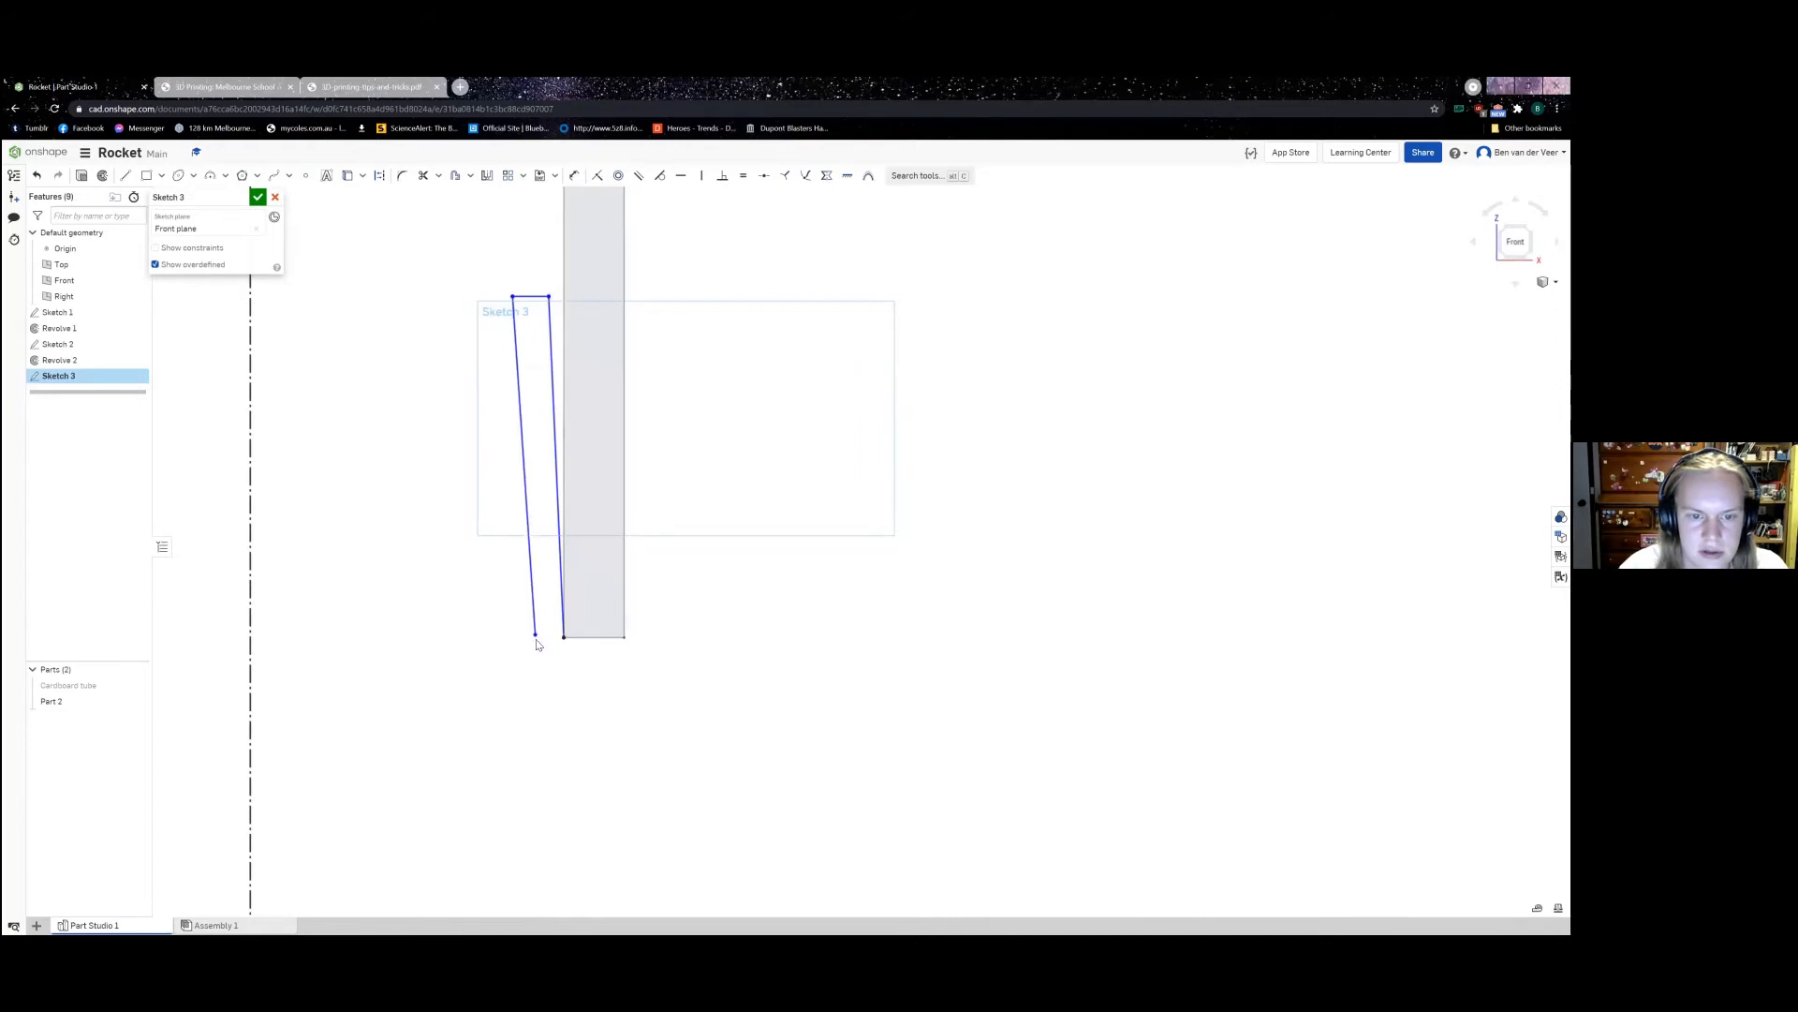
key("d")
left_click(560, 637)
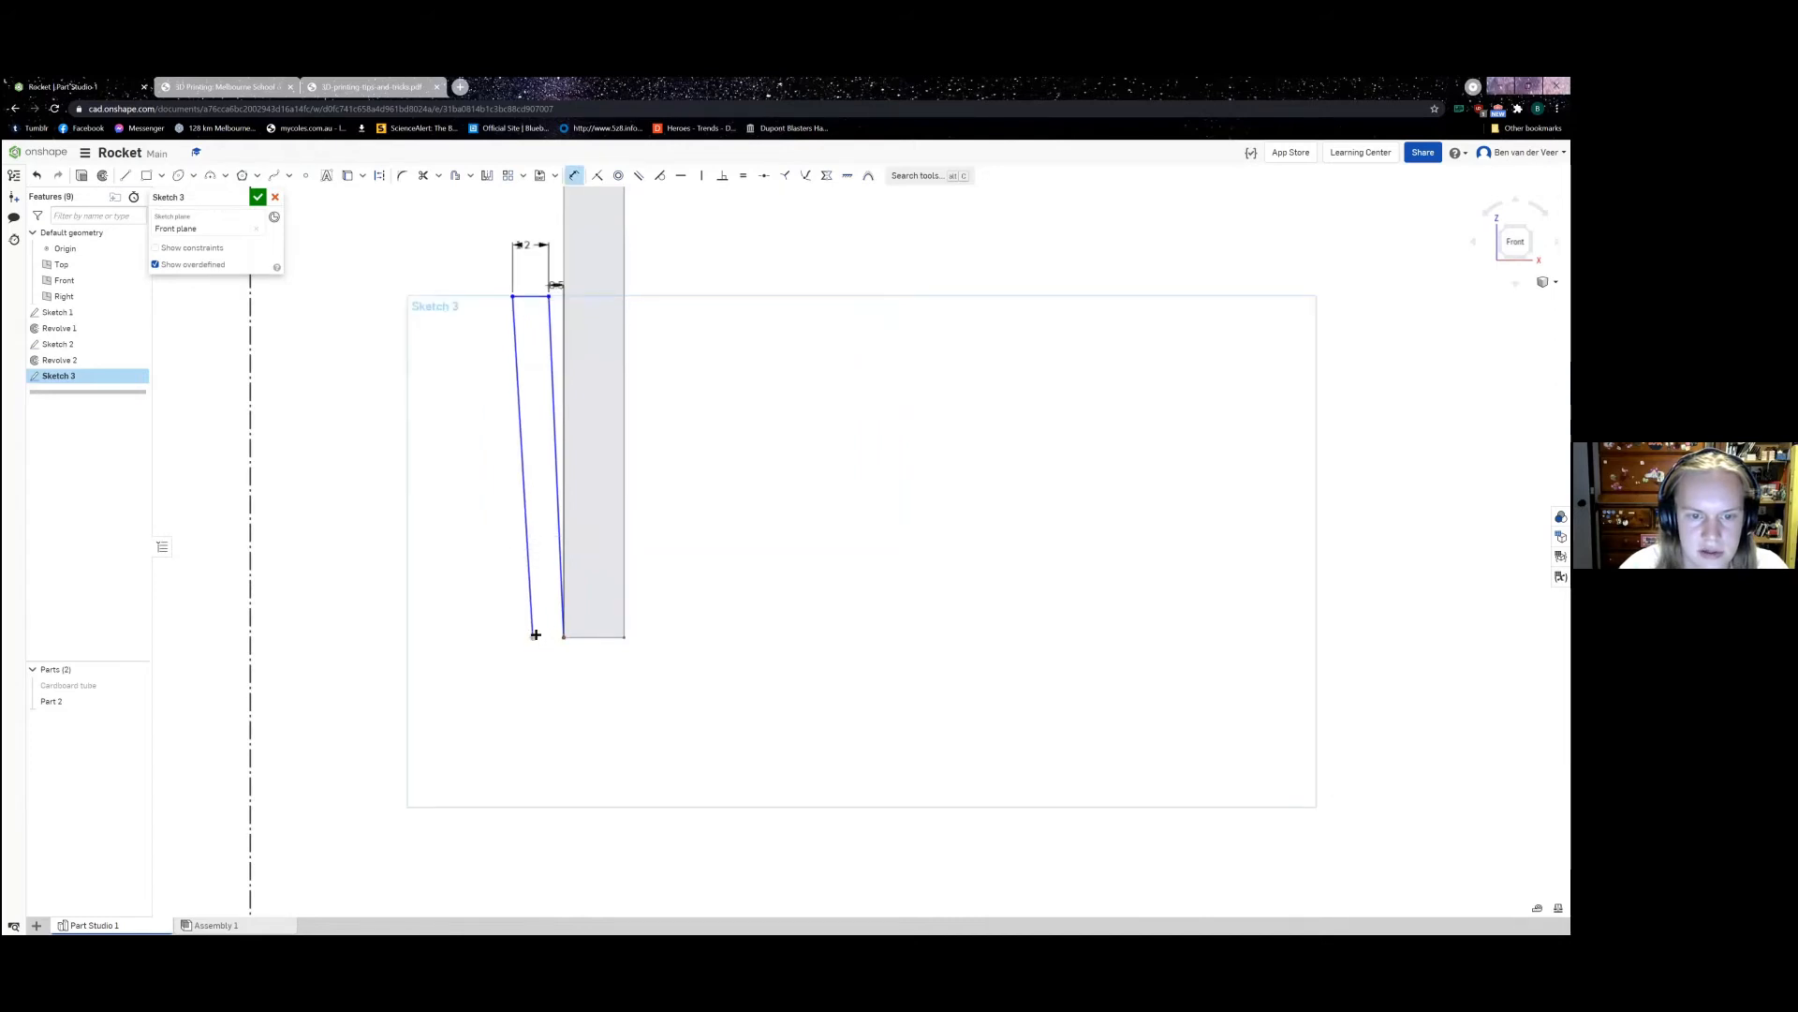
left_click(533, 637)
scroll(548, 628, "down", 4)
scroll(550, 636, "up", 5)
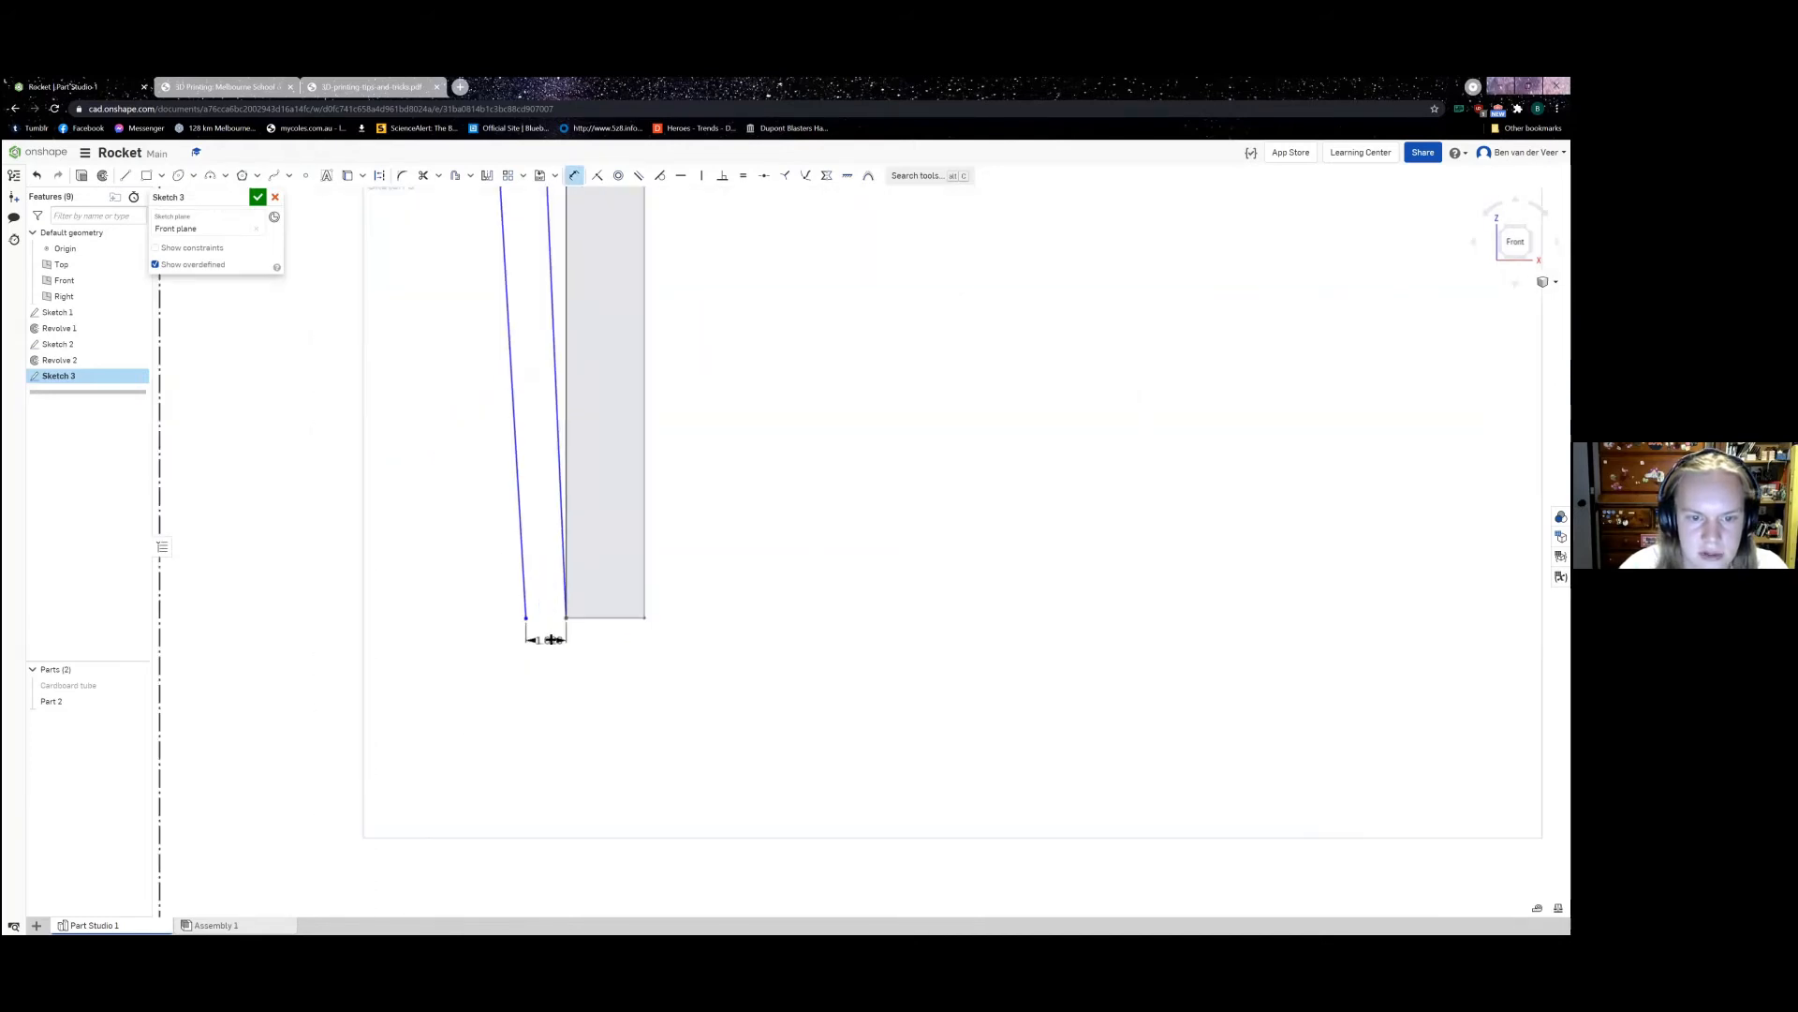
left_click(552, 627)
type("1.2")
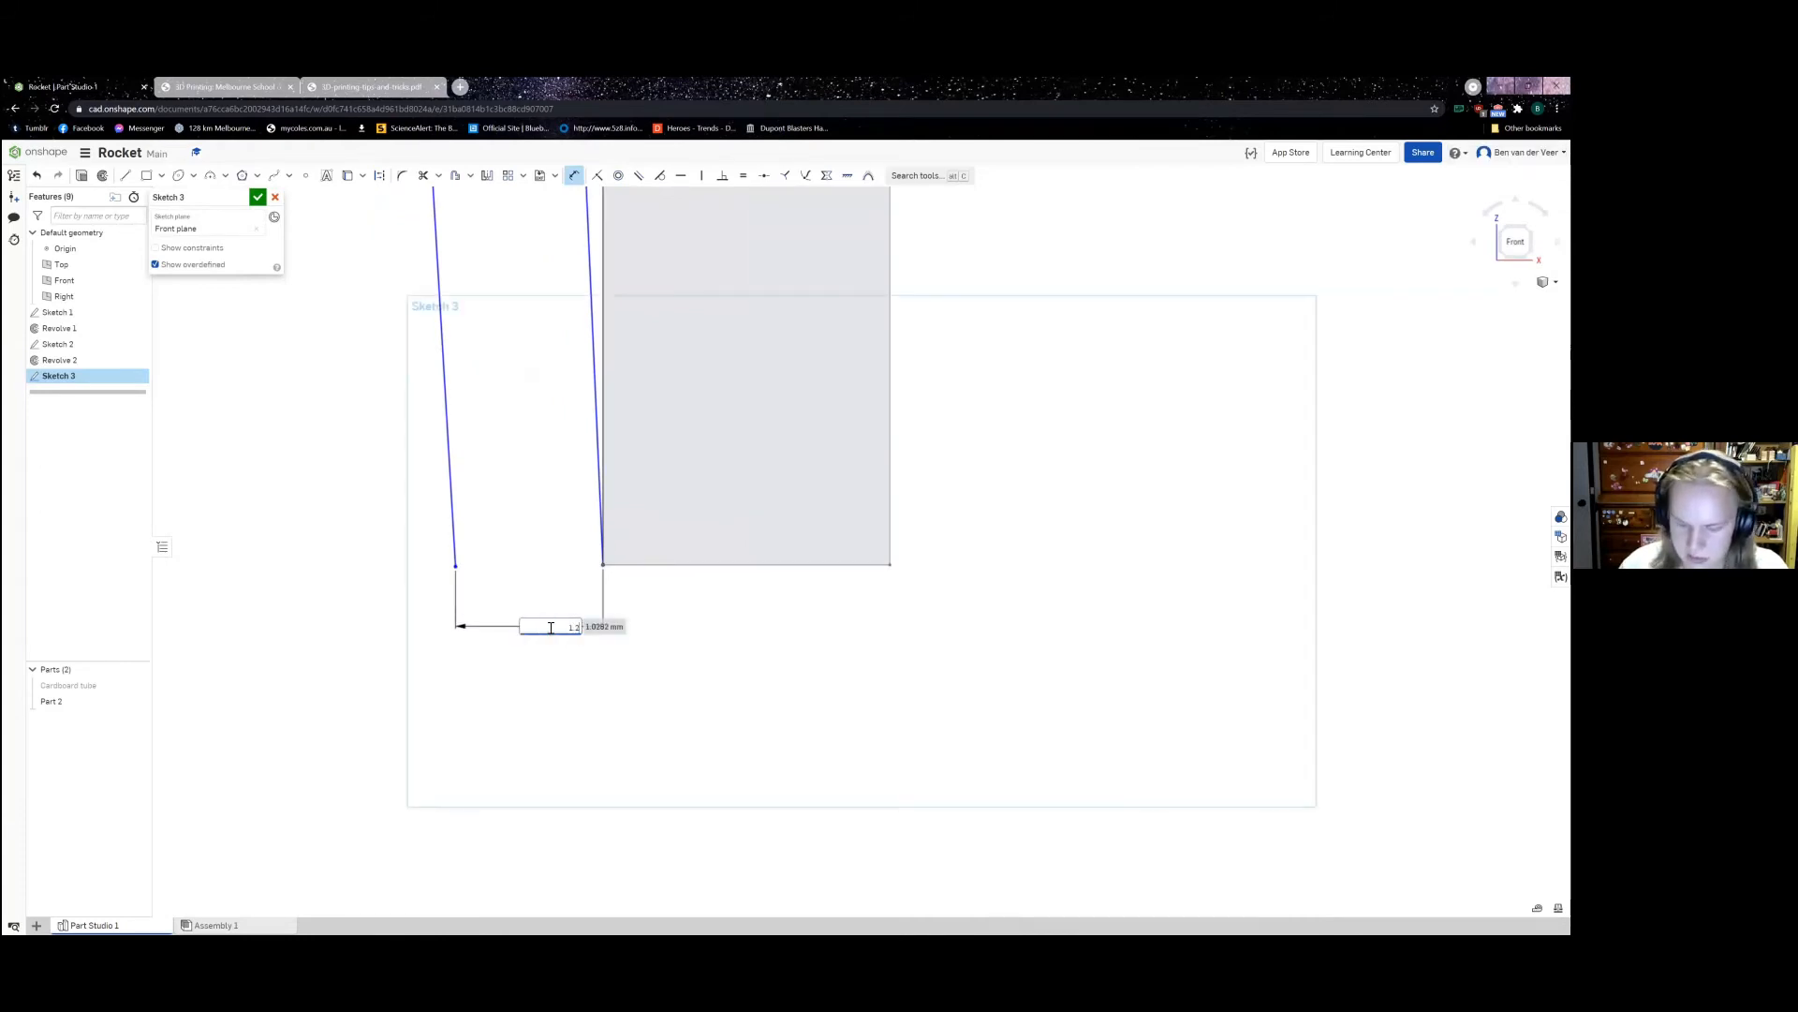
key("Return")
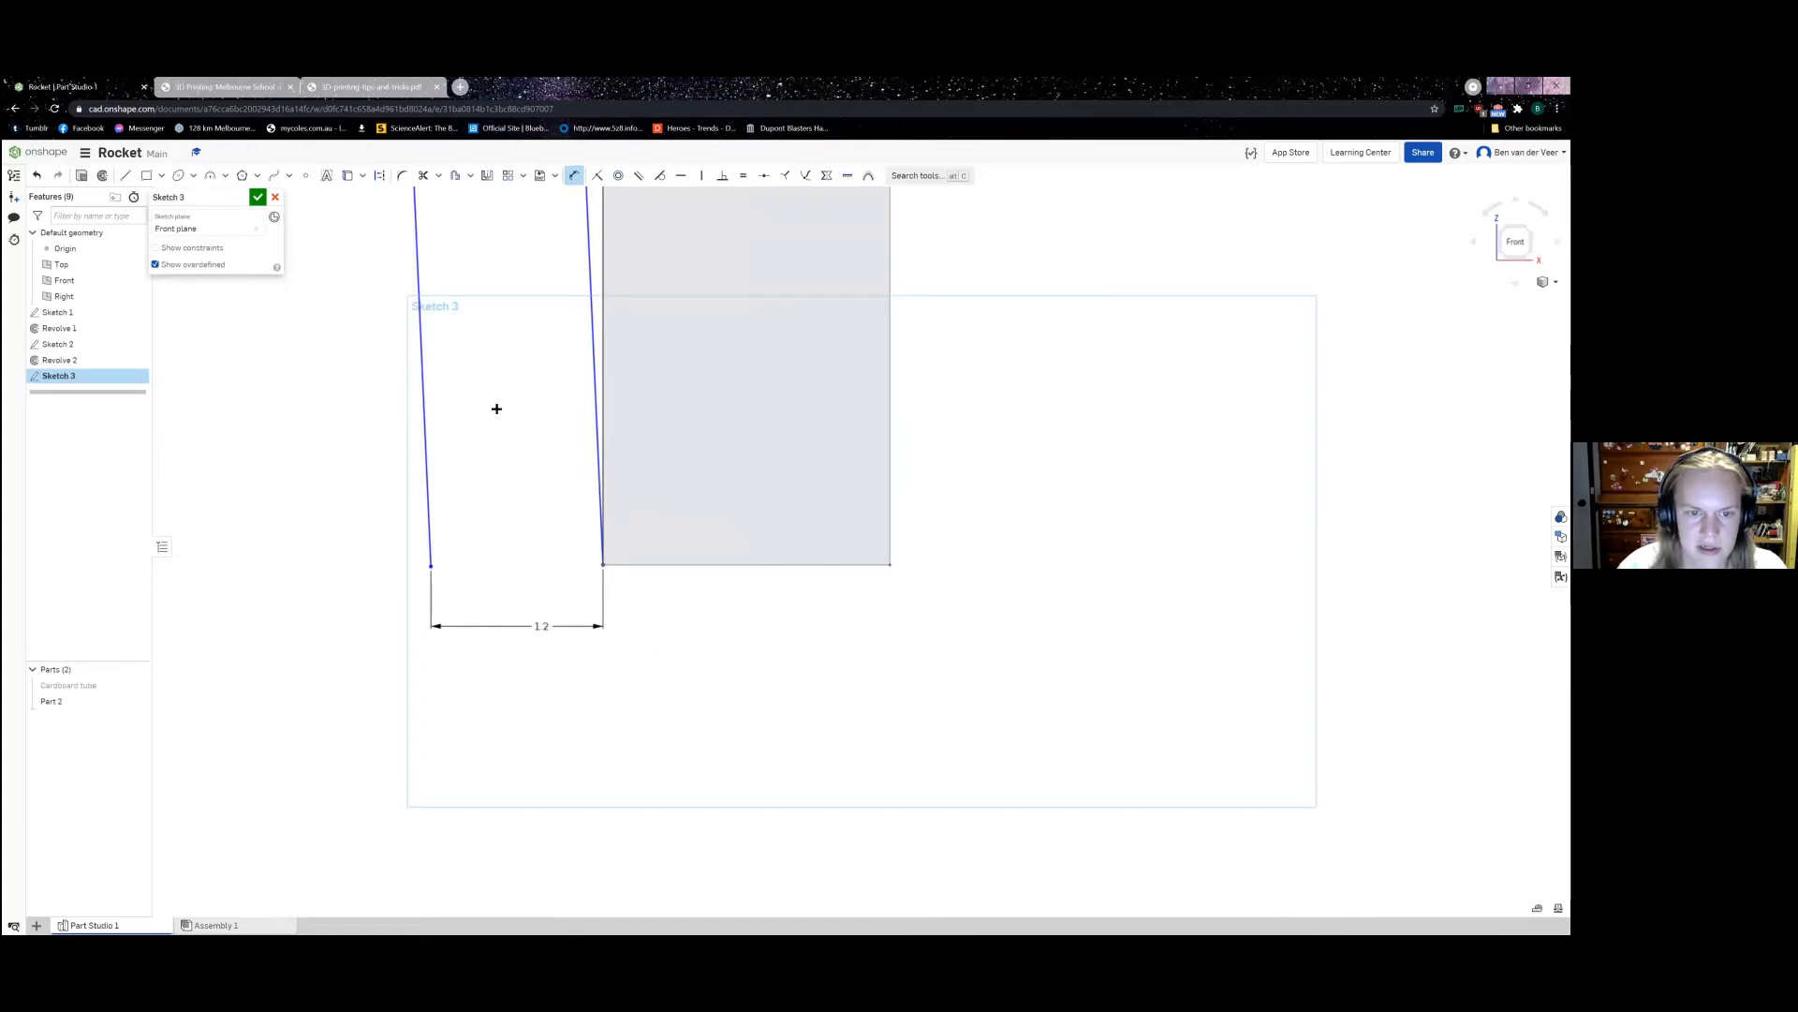
Step: Sketch two outward-sloping lines below the tube, one about 2.8 mm long from the tube wall's inner corner and one from the profile's inner end
scroll(519, 499, "down", 6)
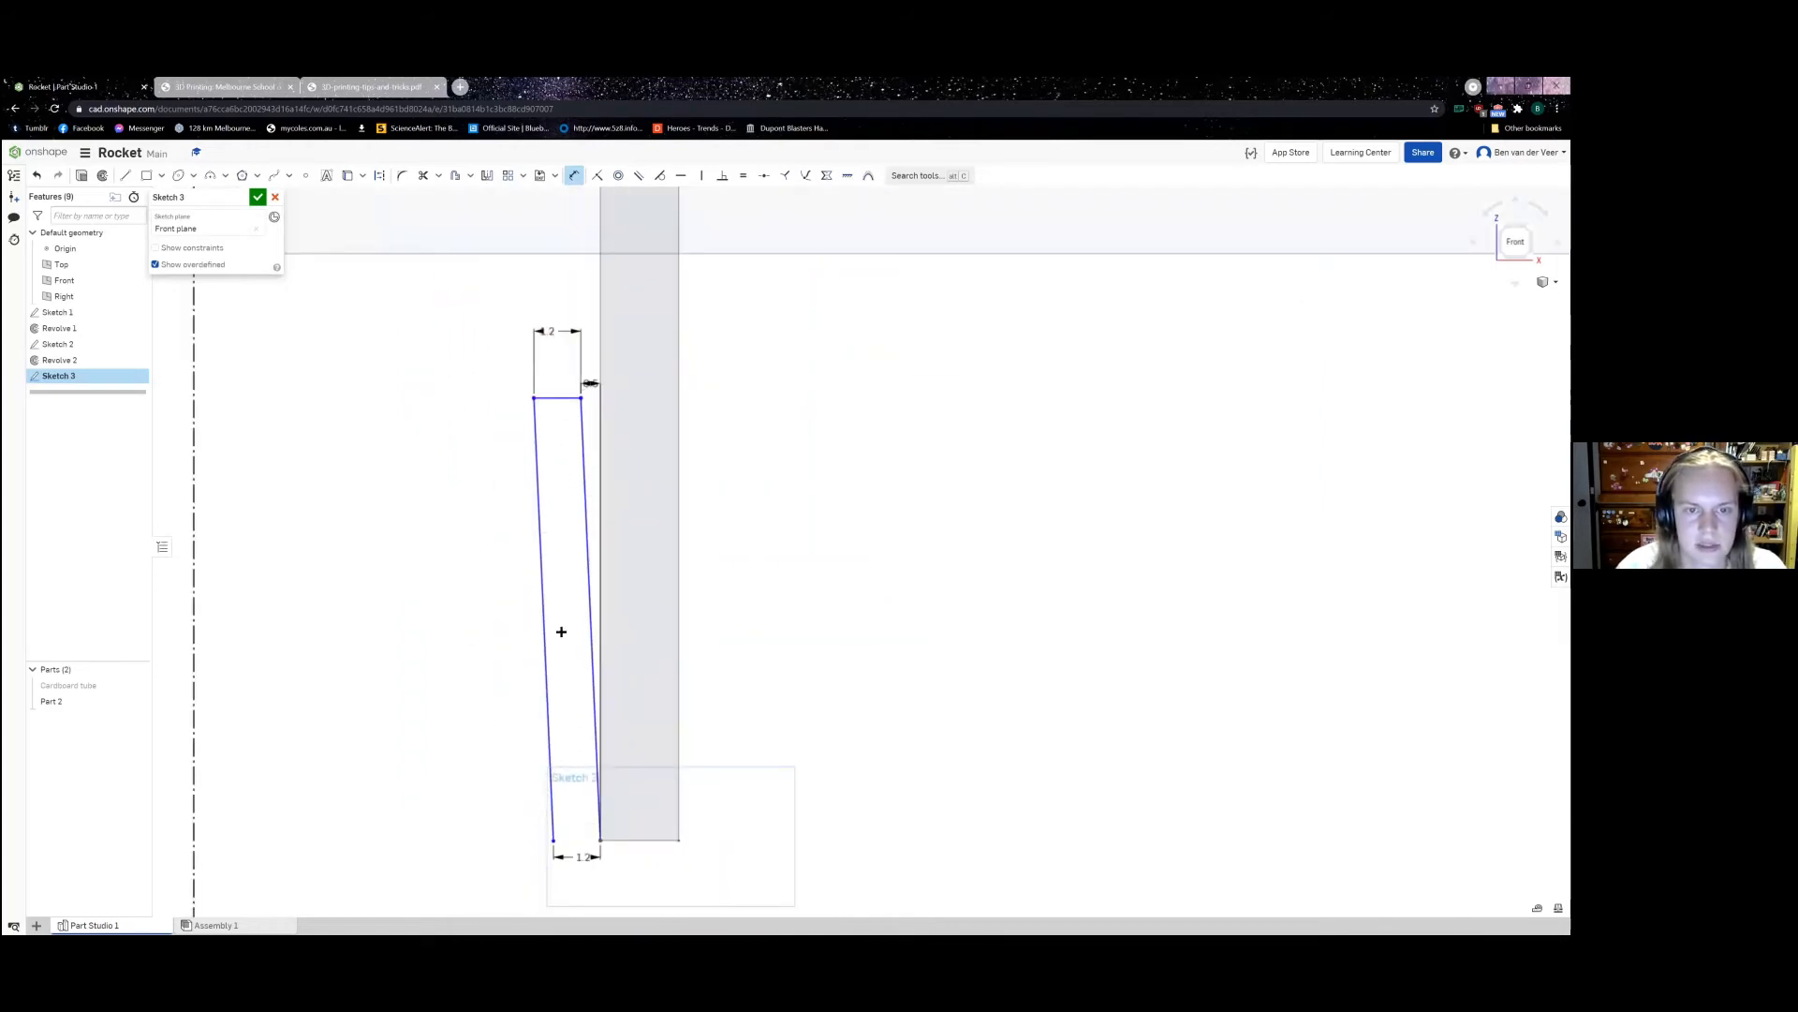
middle_click_drag(622, 850, 579, 674)
scroll(579, 674, "up", 4)
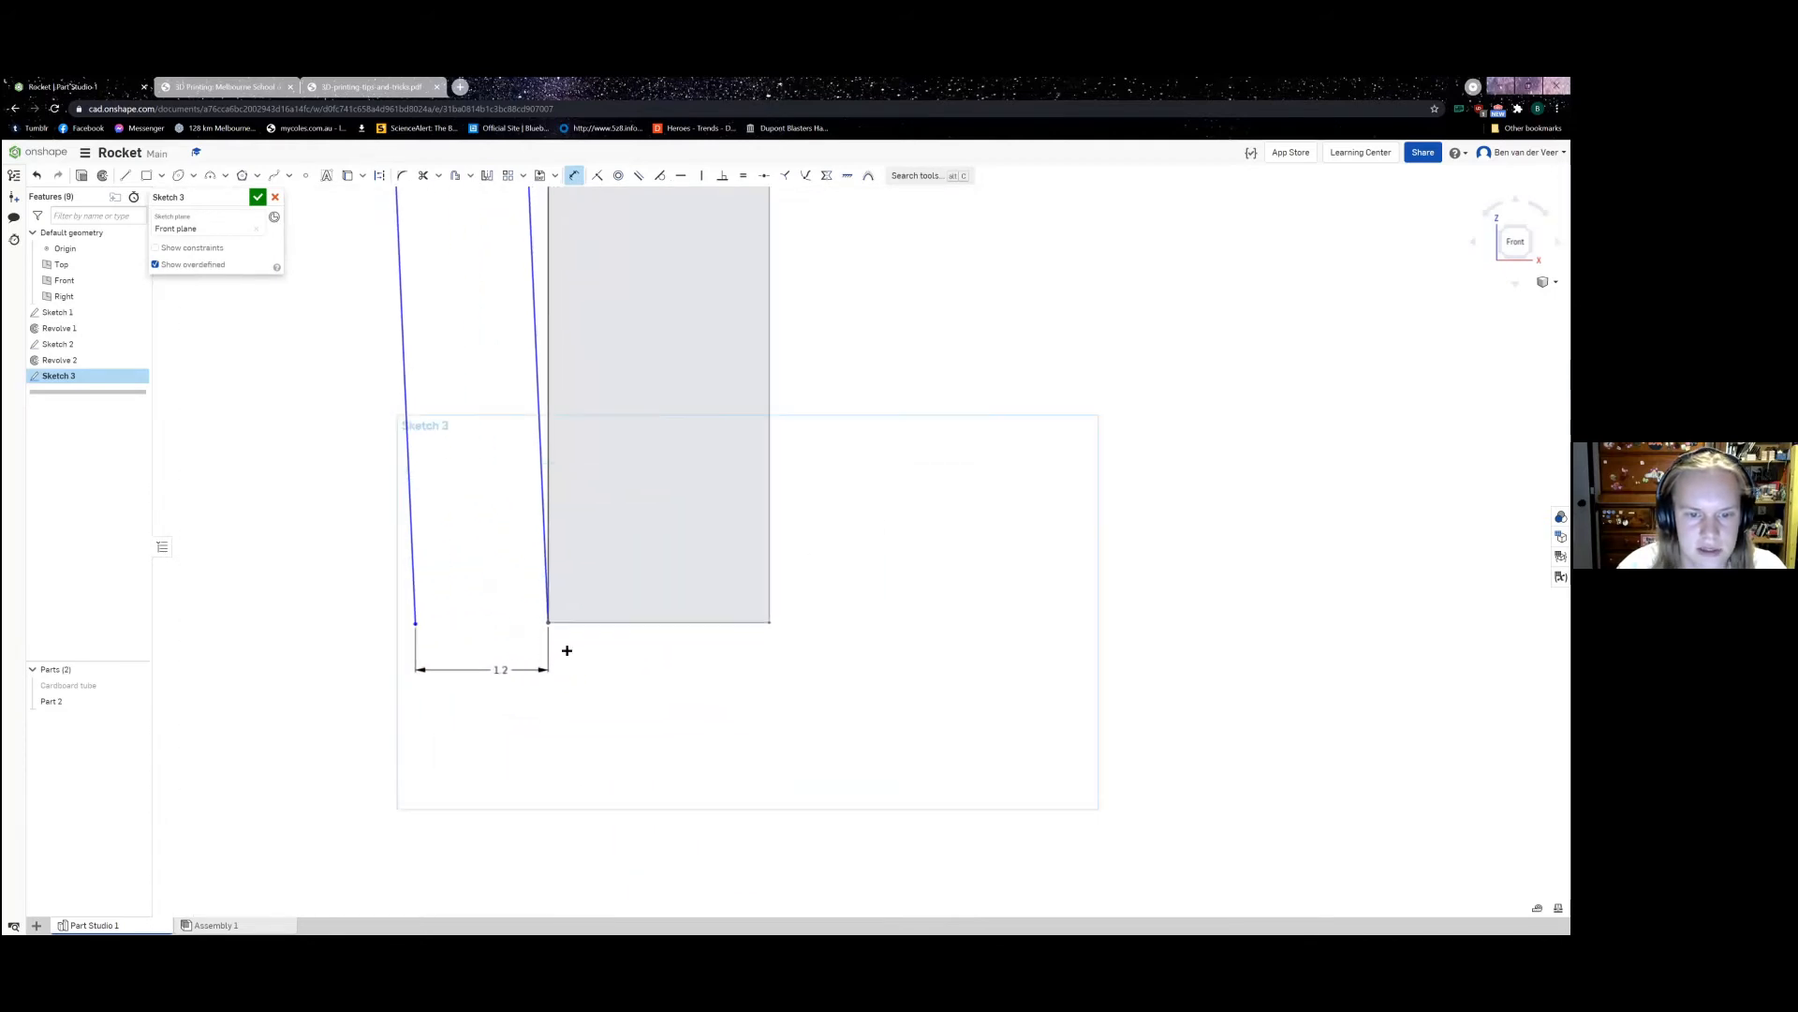
left_click(574, 176)
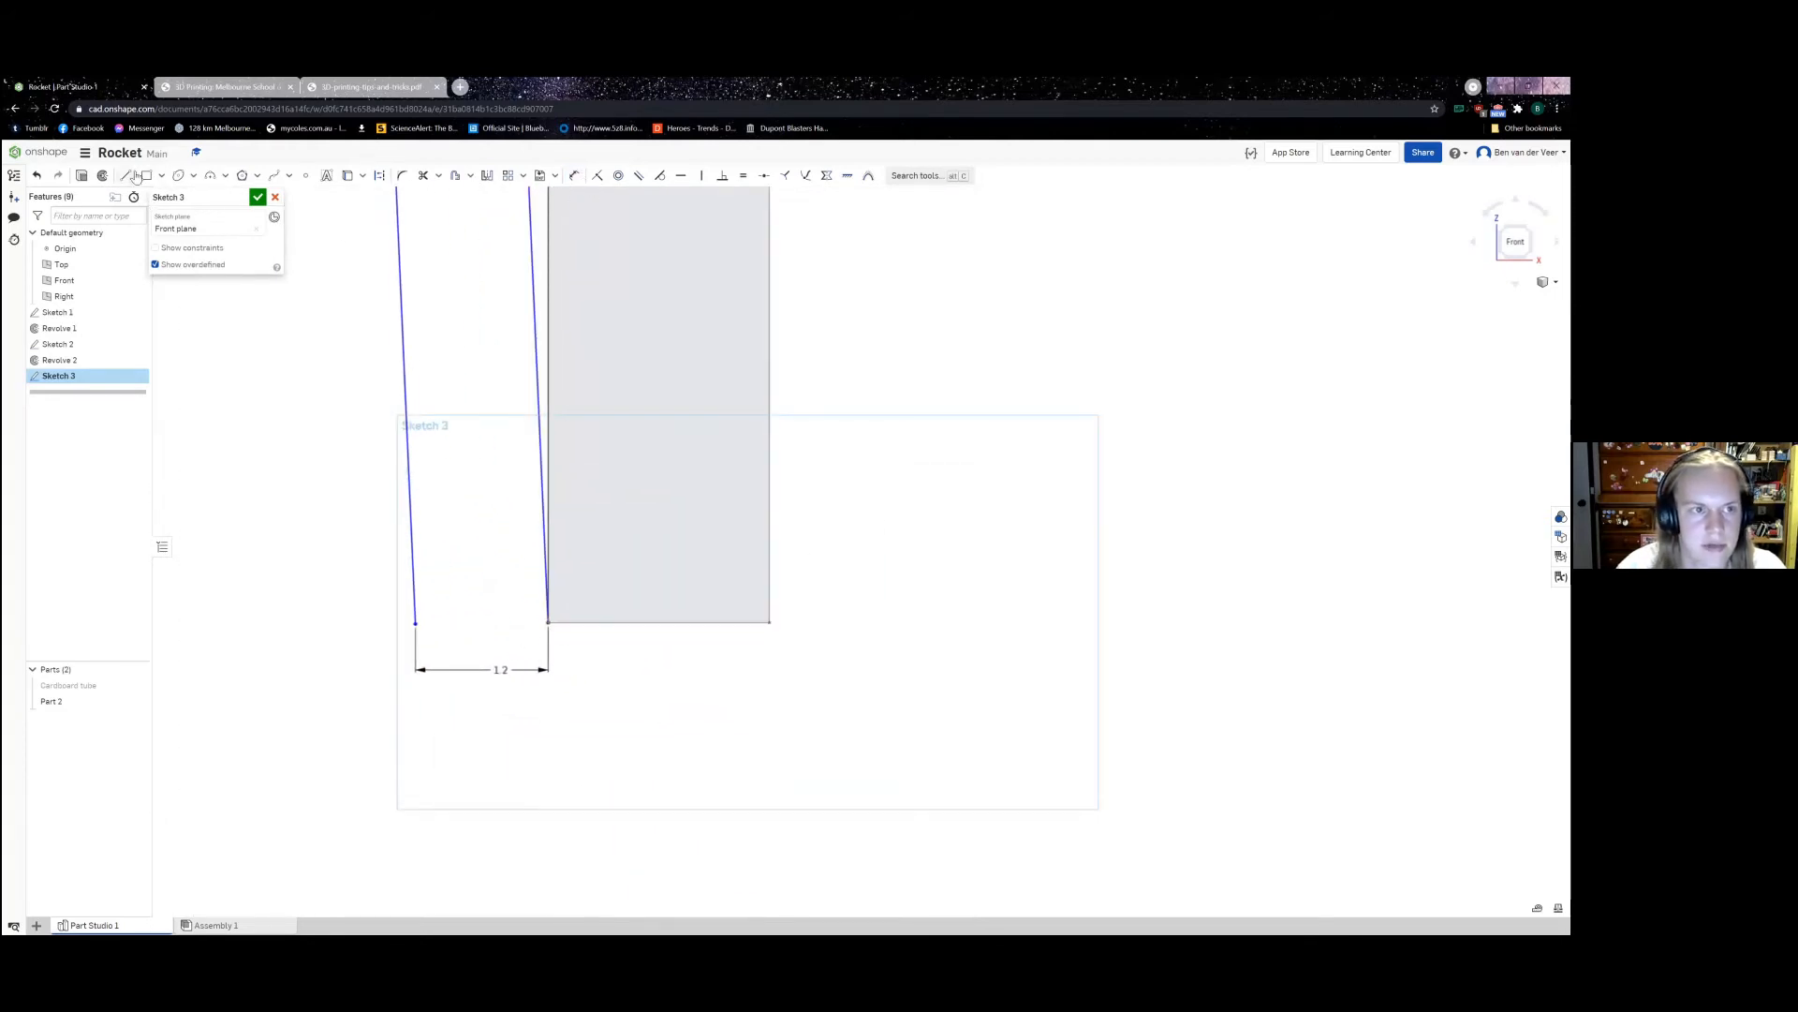
left_click(126, 176)
left_click(549, 624)
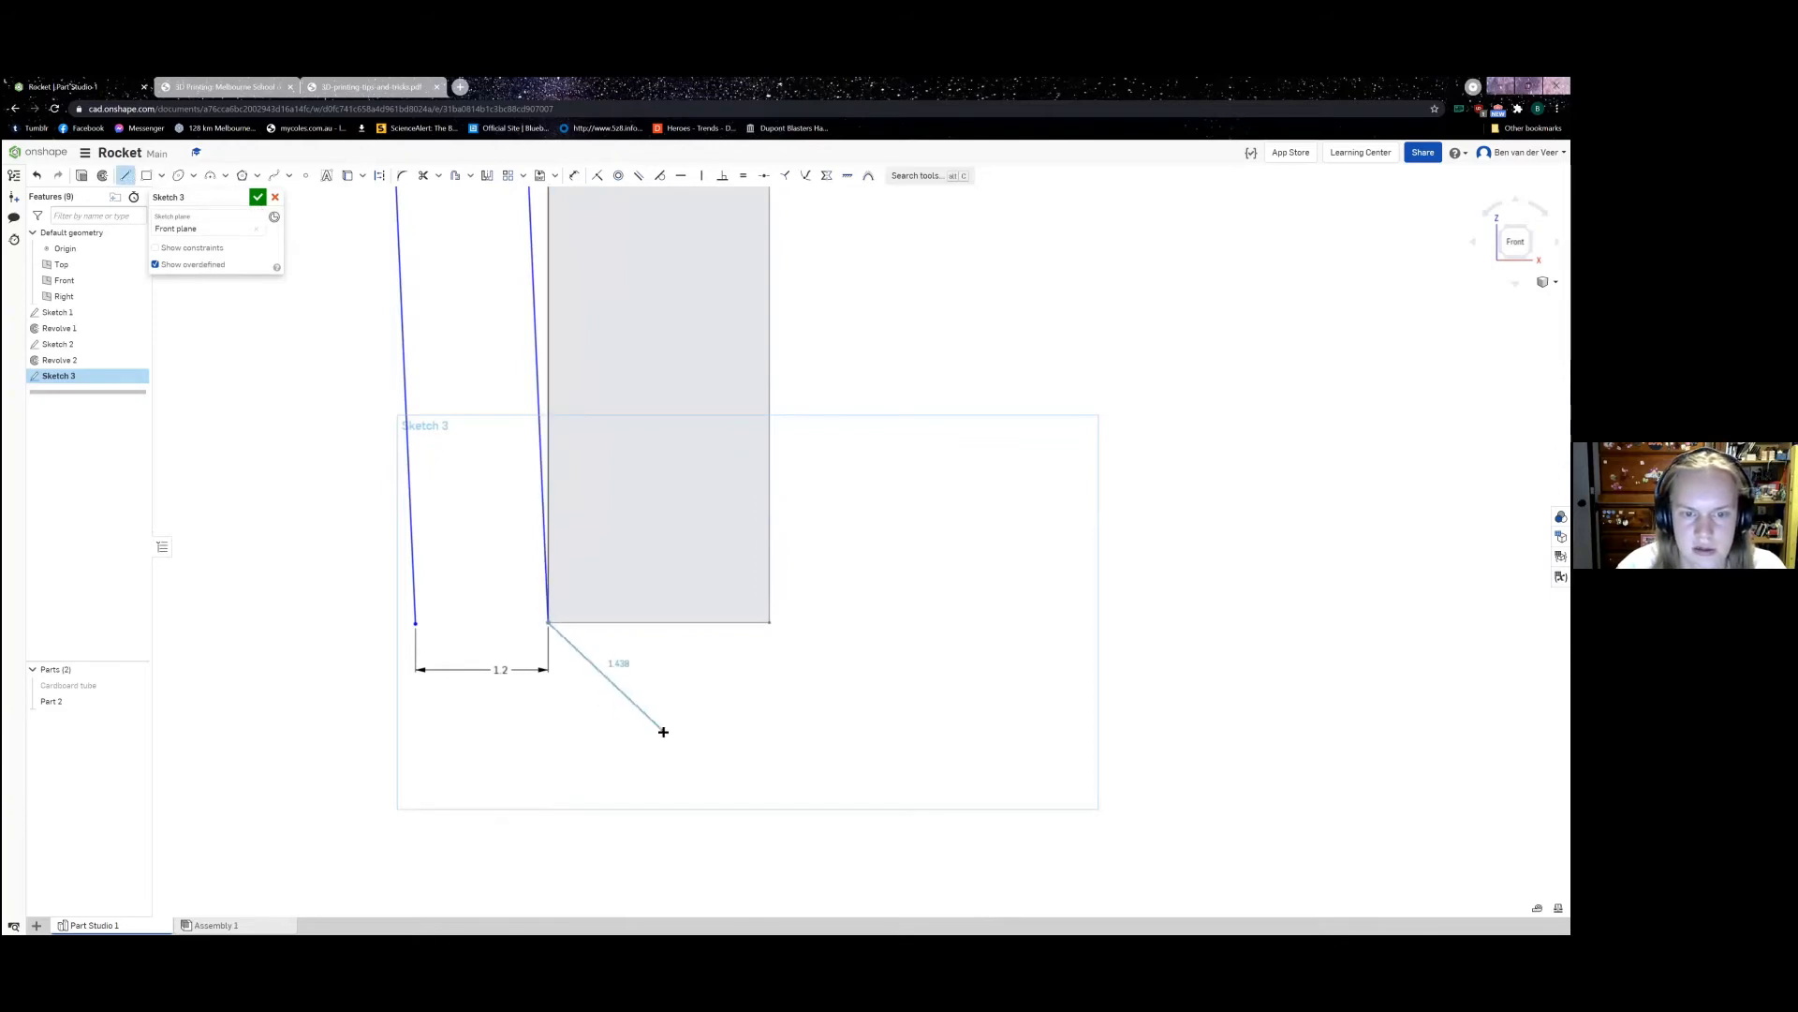
scroll(694, 750, "down", 4)
middle_click_drag(696, 752, 638, 698)
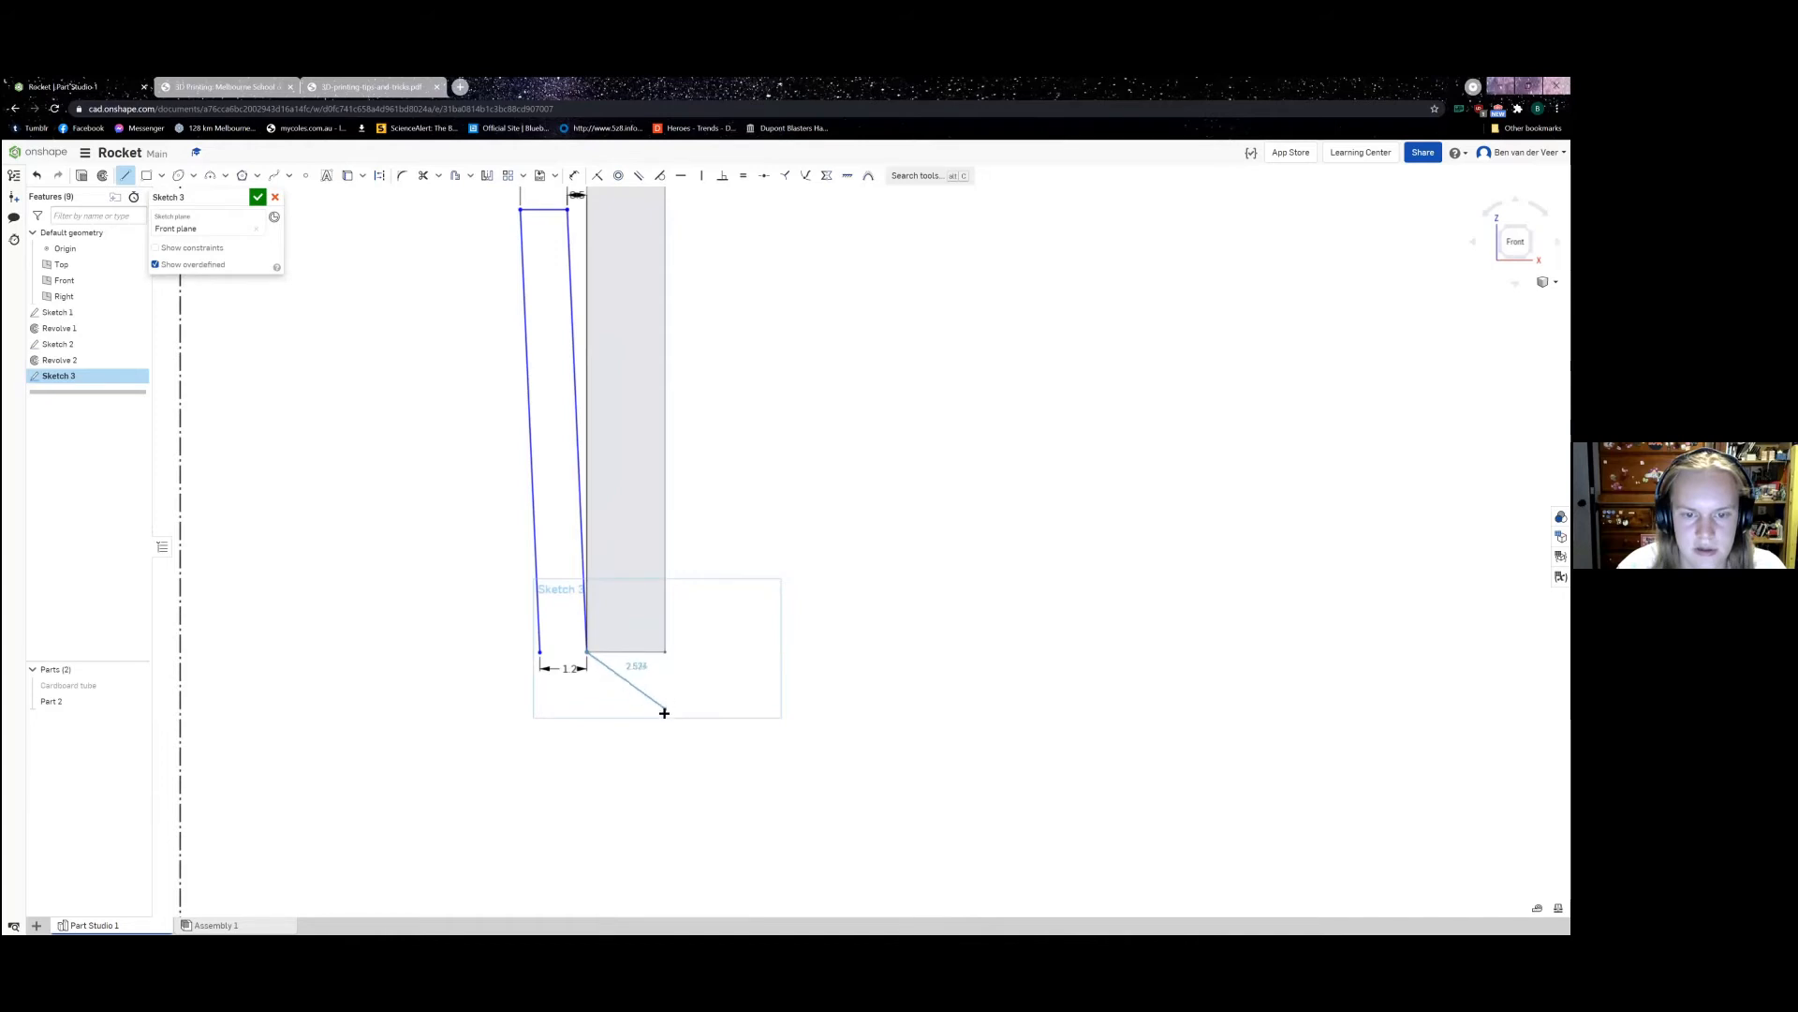
left_click(666, 726)
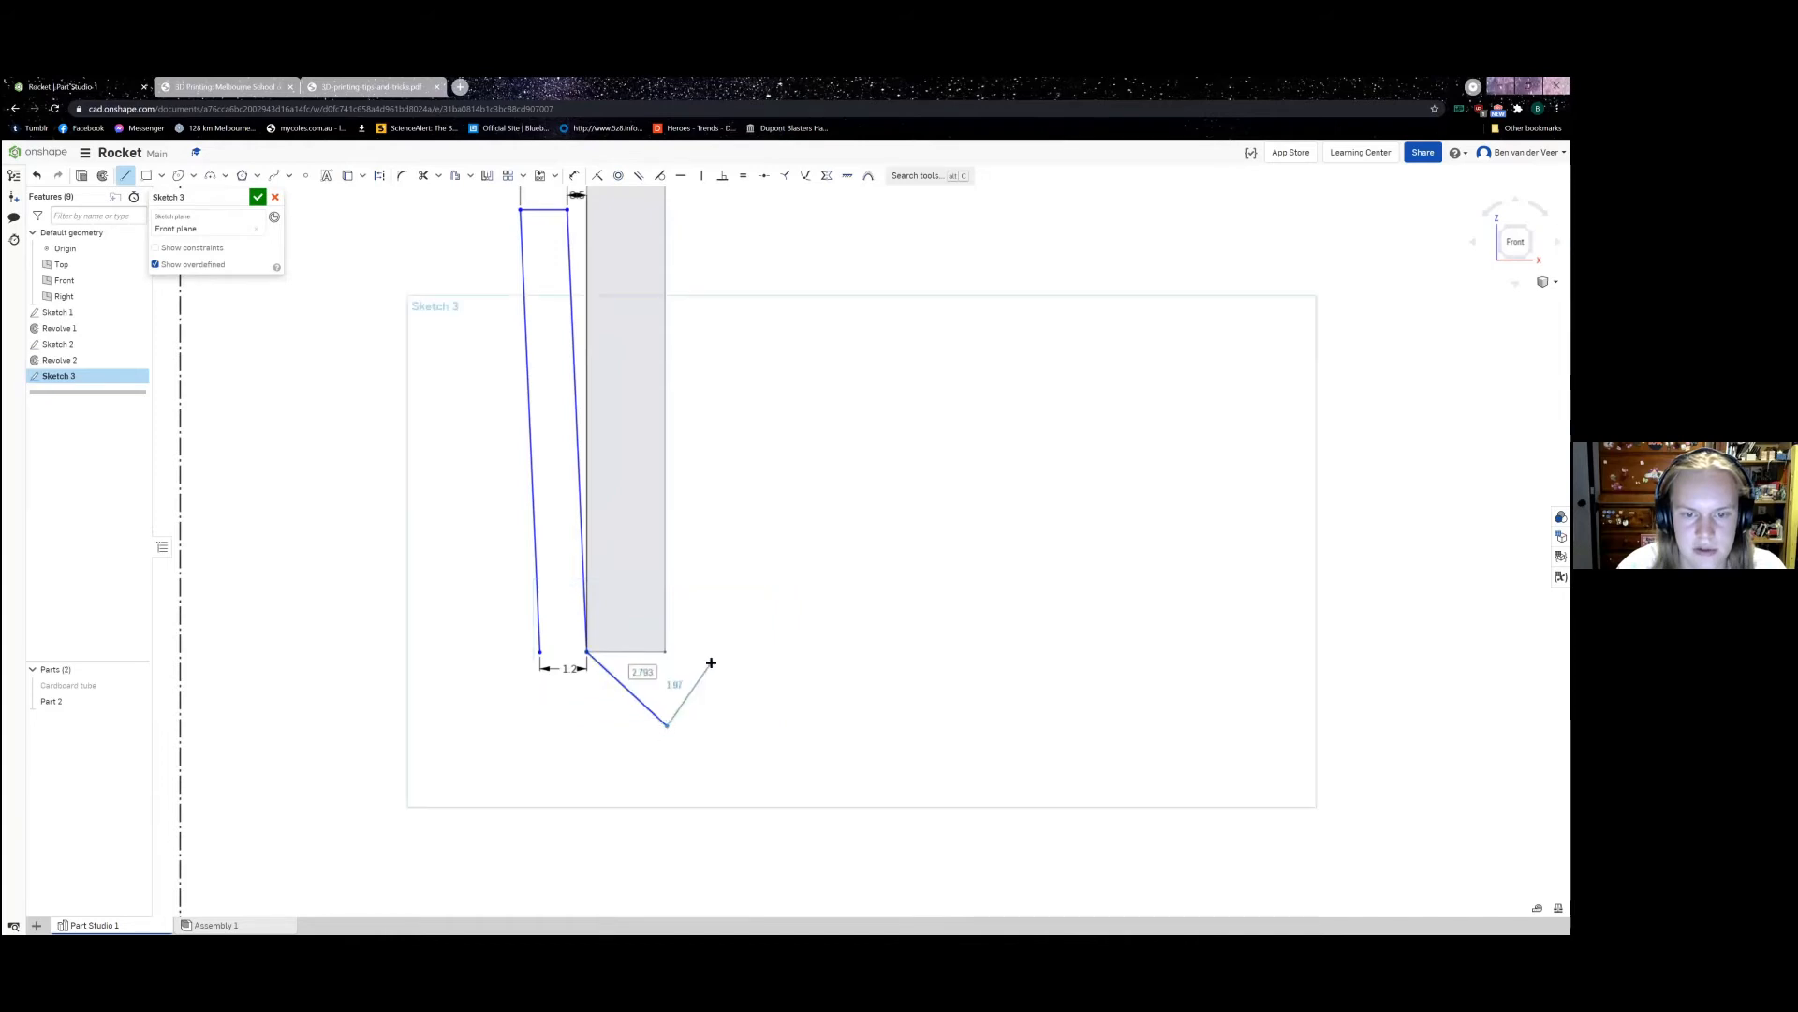
mouse_move(626, 754)
middle_mouse_down()
mouse_move(553, 686)
mouse_move(574, 678)
middle_mouse_up()
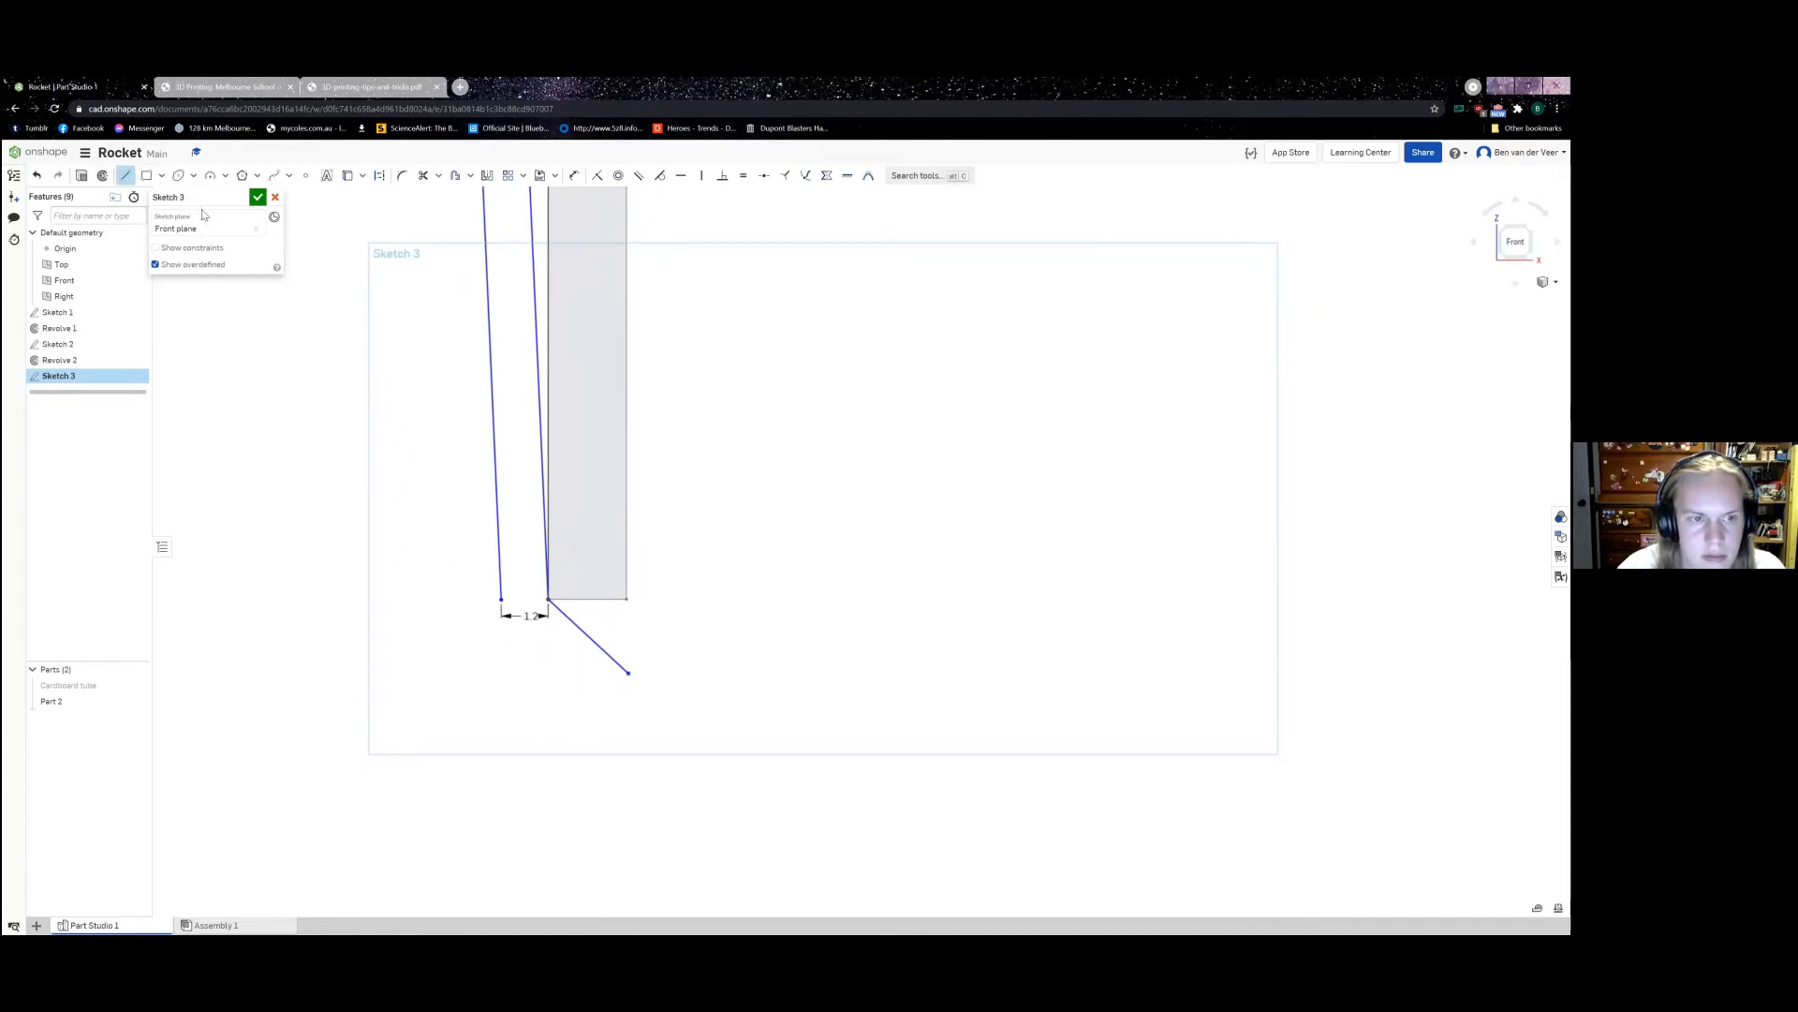
left_click(572, 676)
scroll(478, 679, "down", 4)
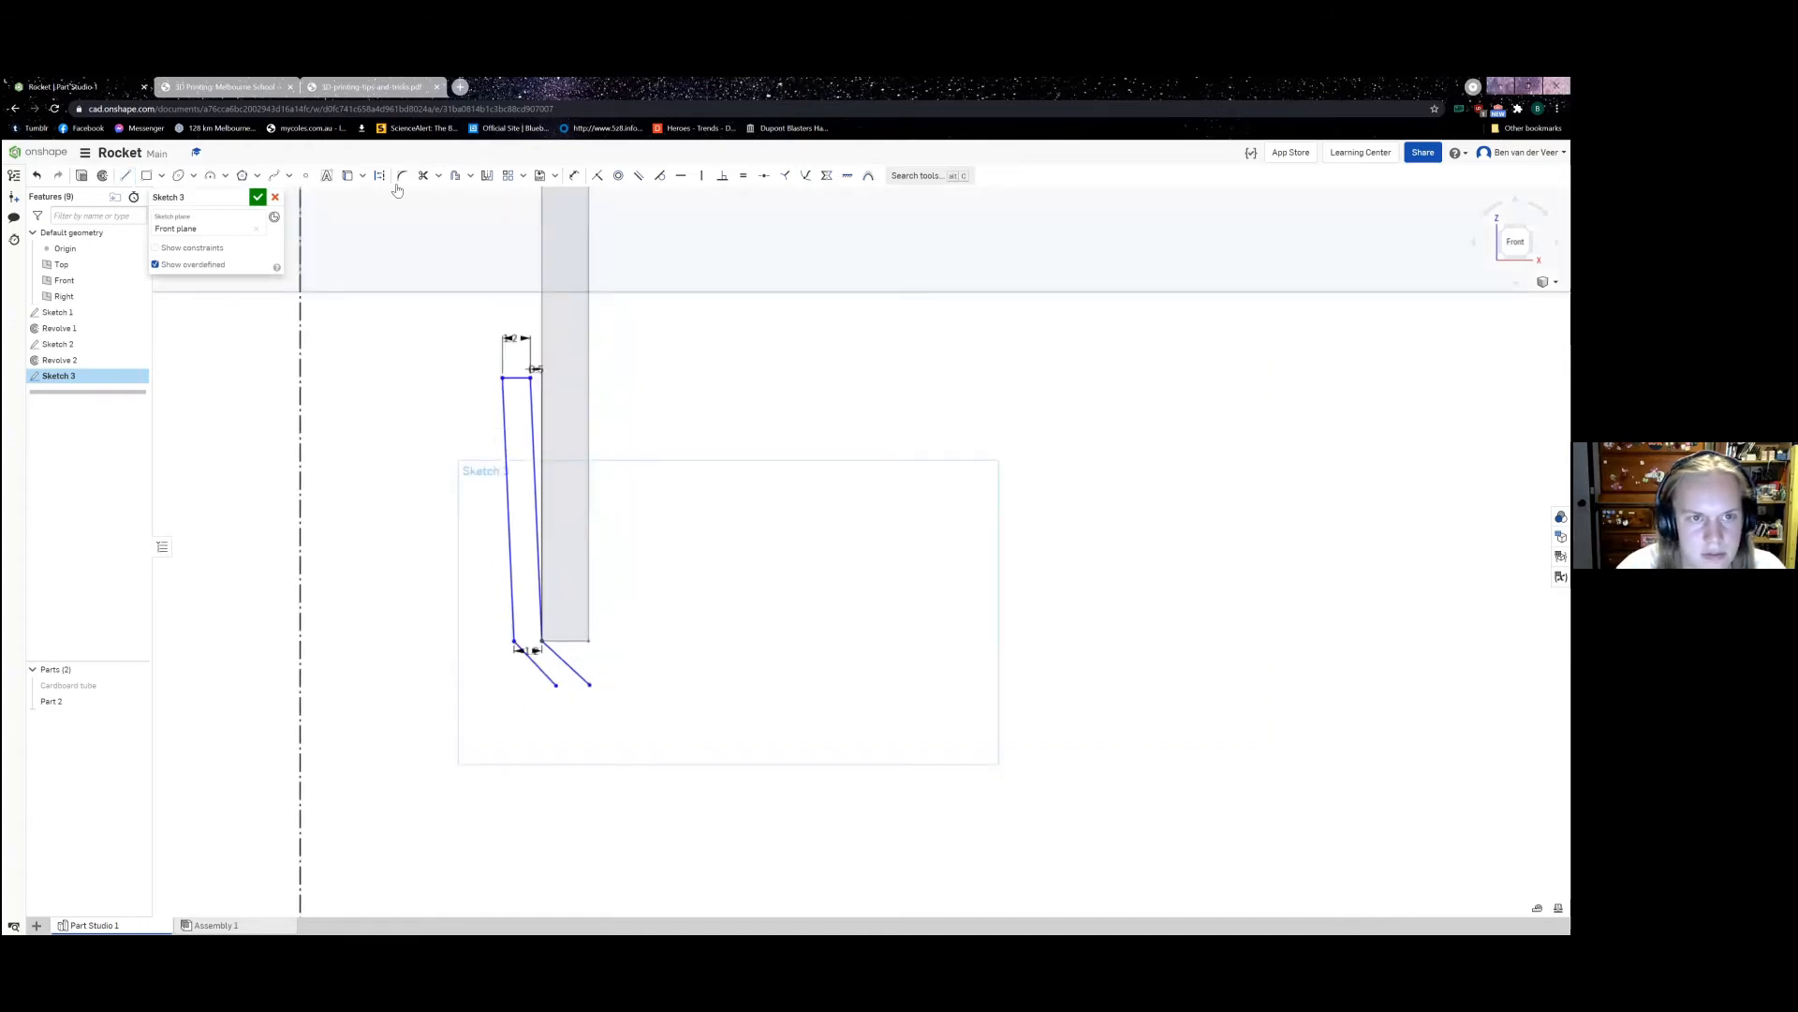
Step: Dimension the horizontal distance from the centreline to the outer sloping line's lower end at 24.8 mm
left_click(583, 177)
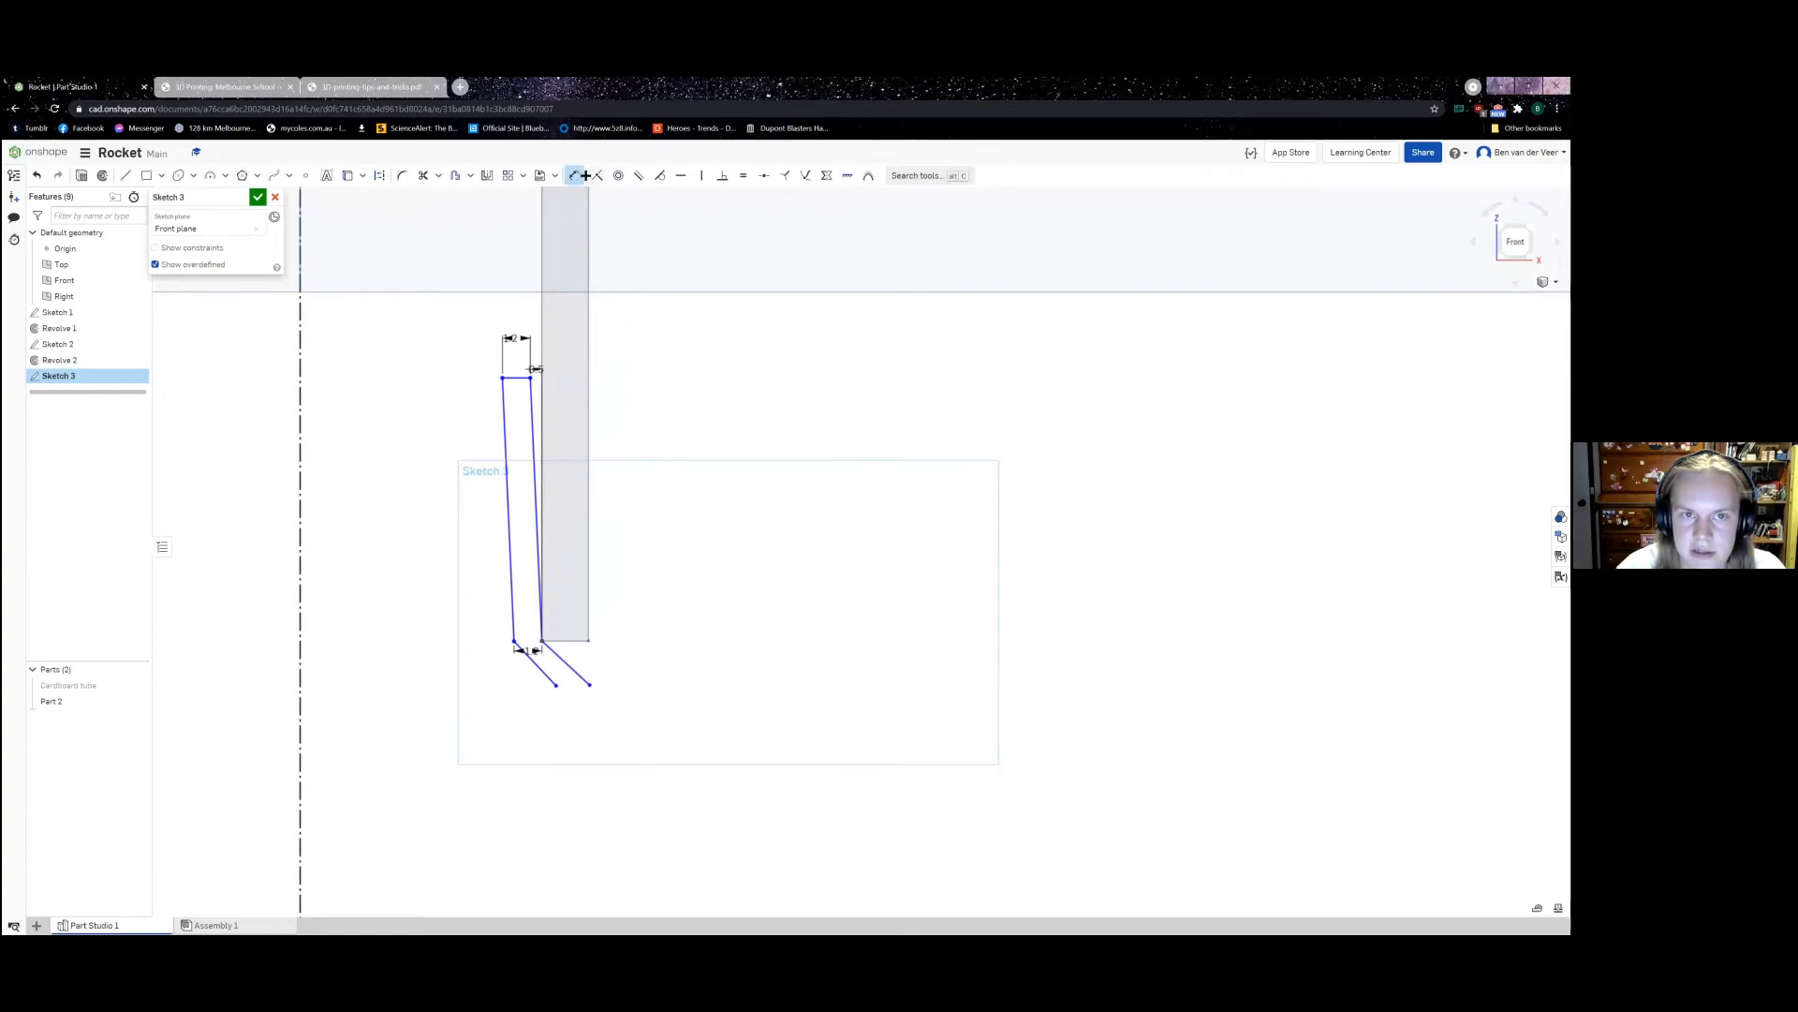
left_click(301, 687)
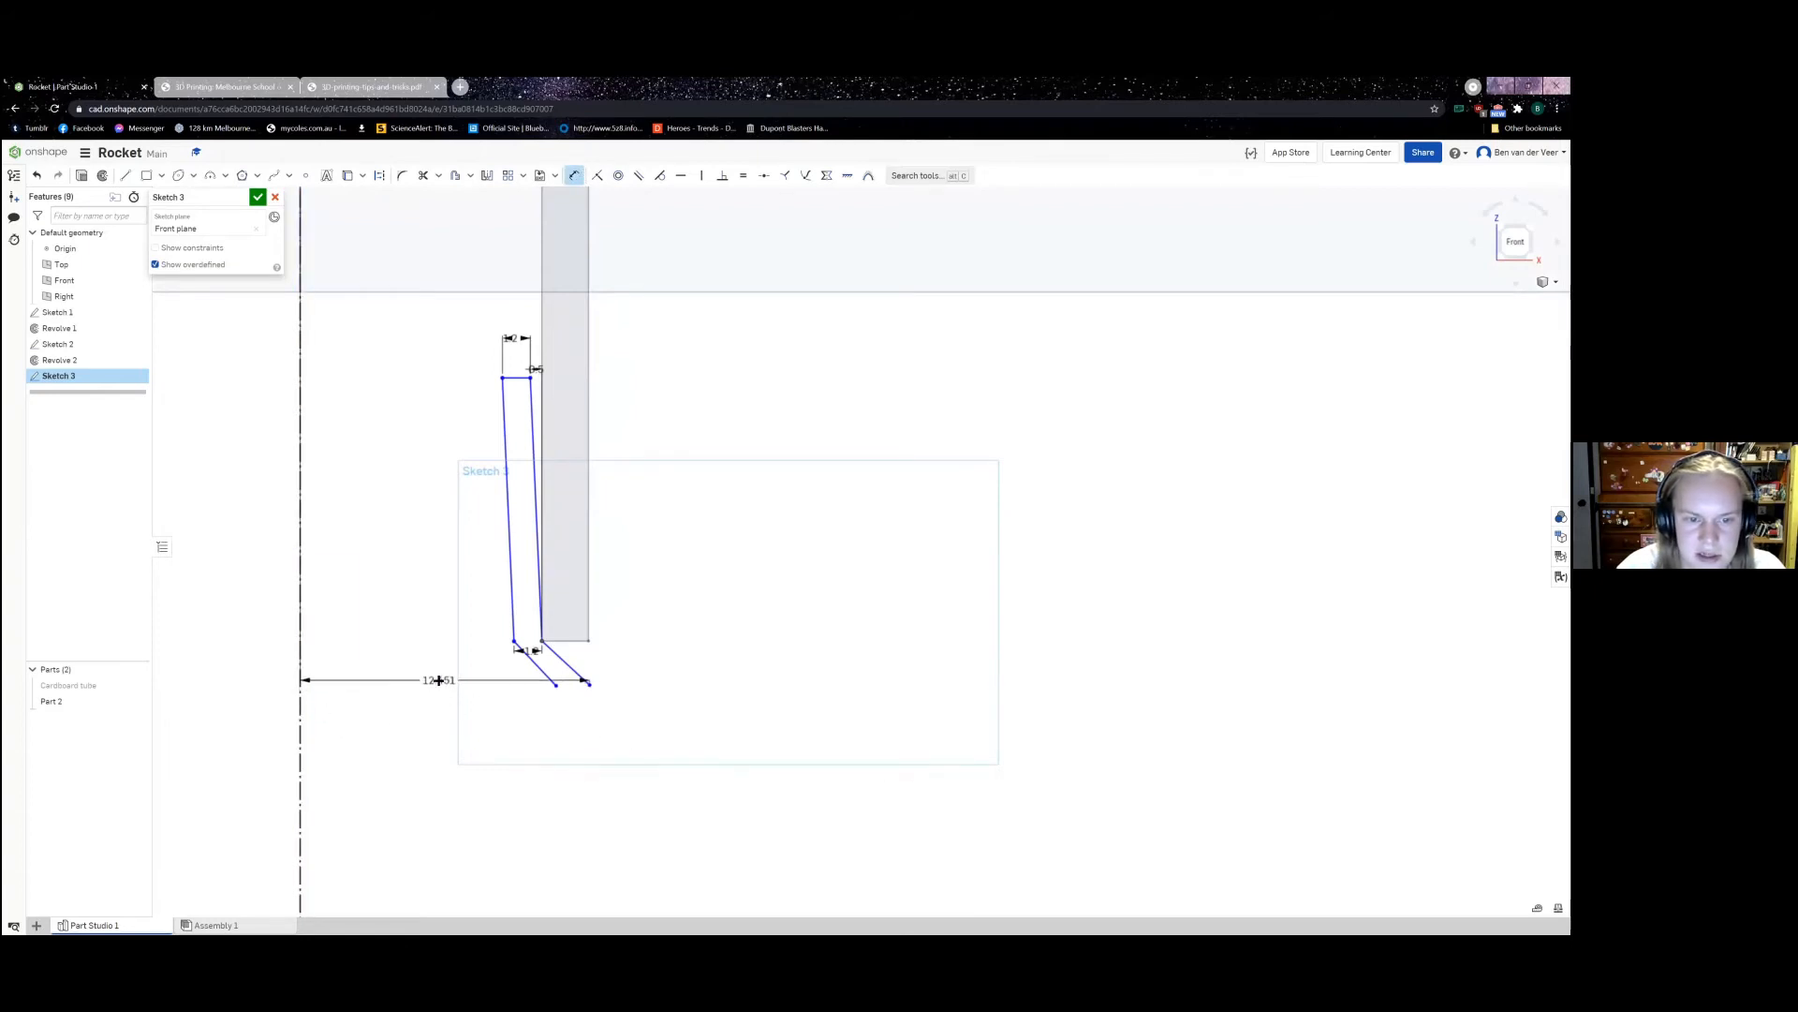
left_click(439, 680)
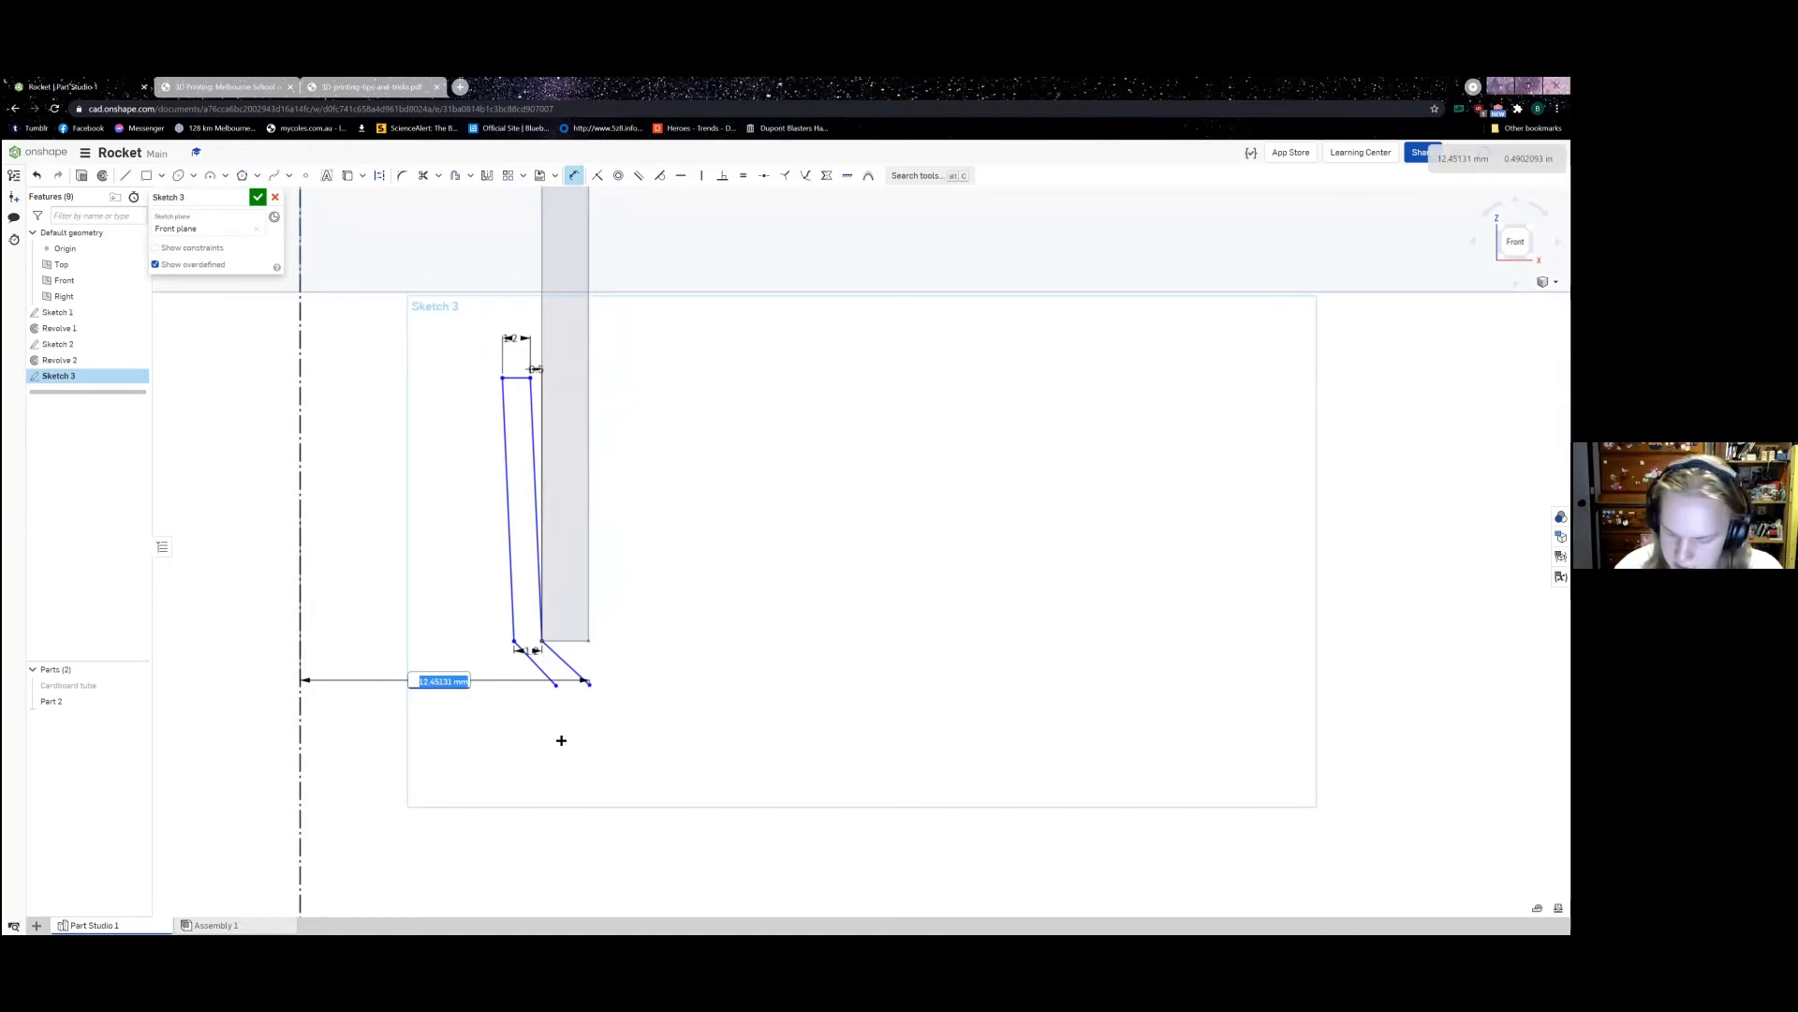
type("24.8")
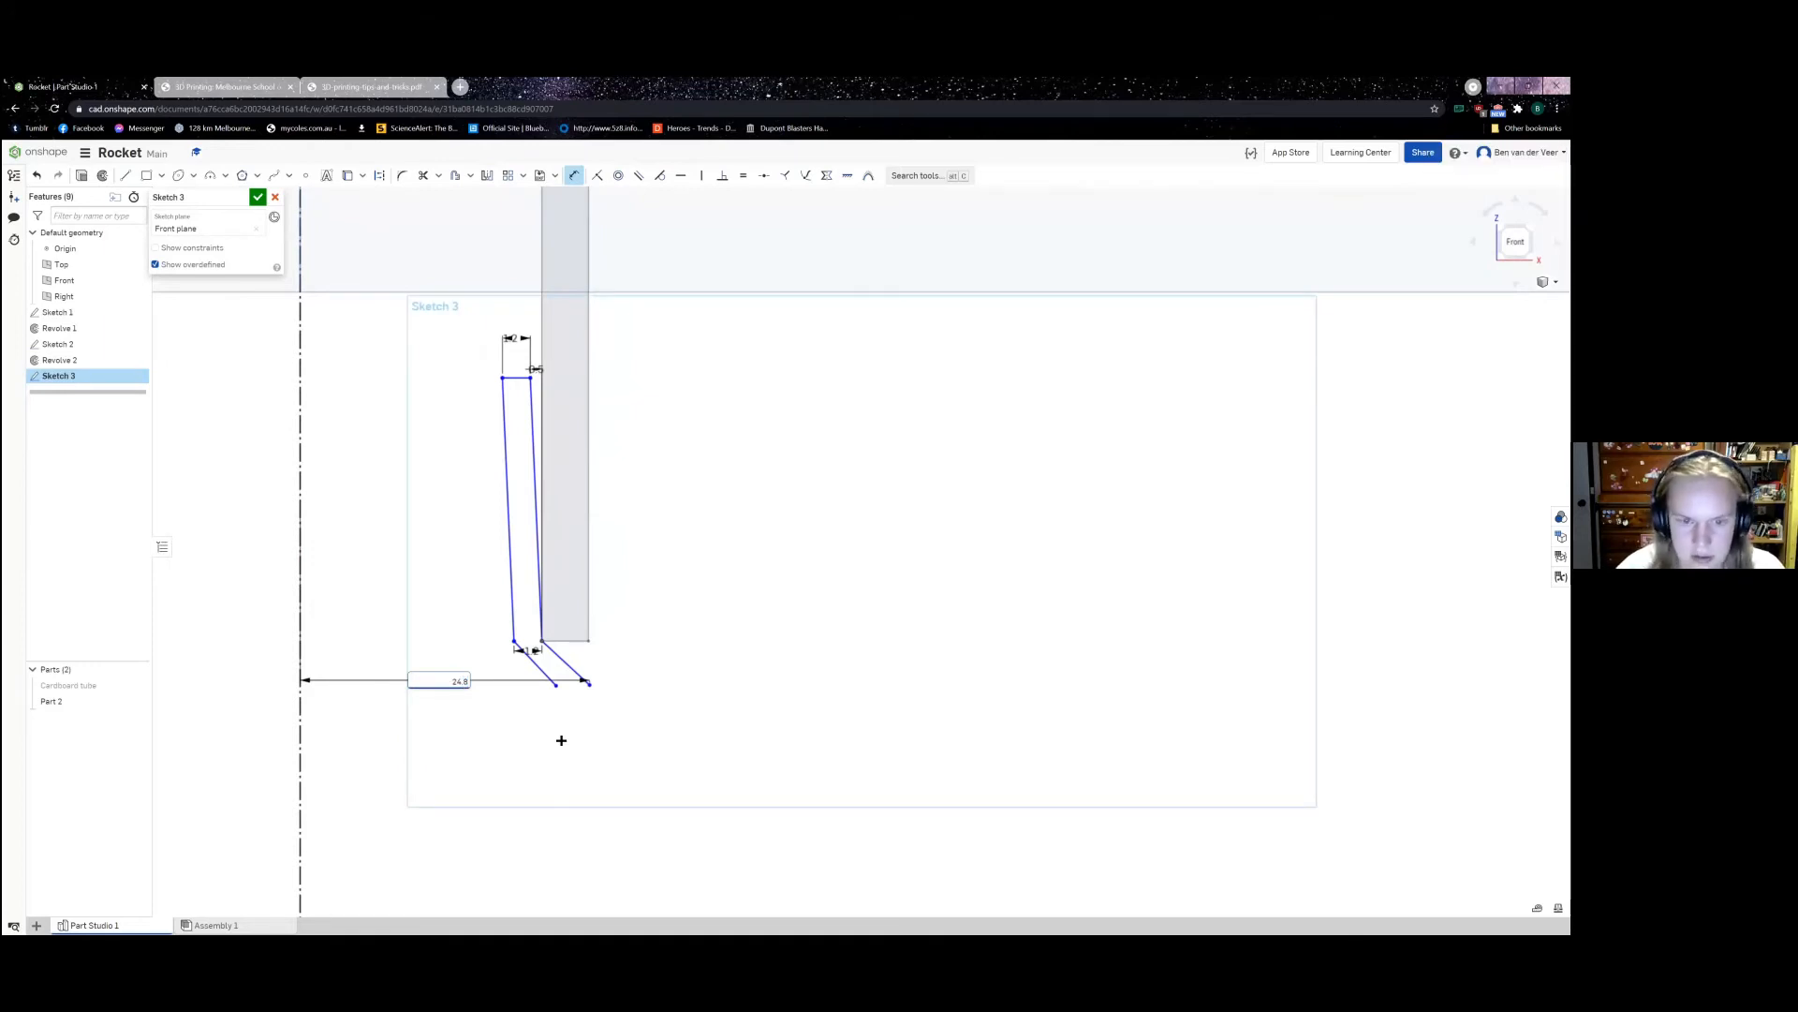
key("Return")
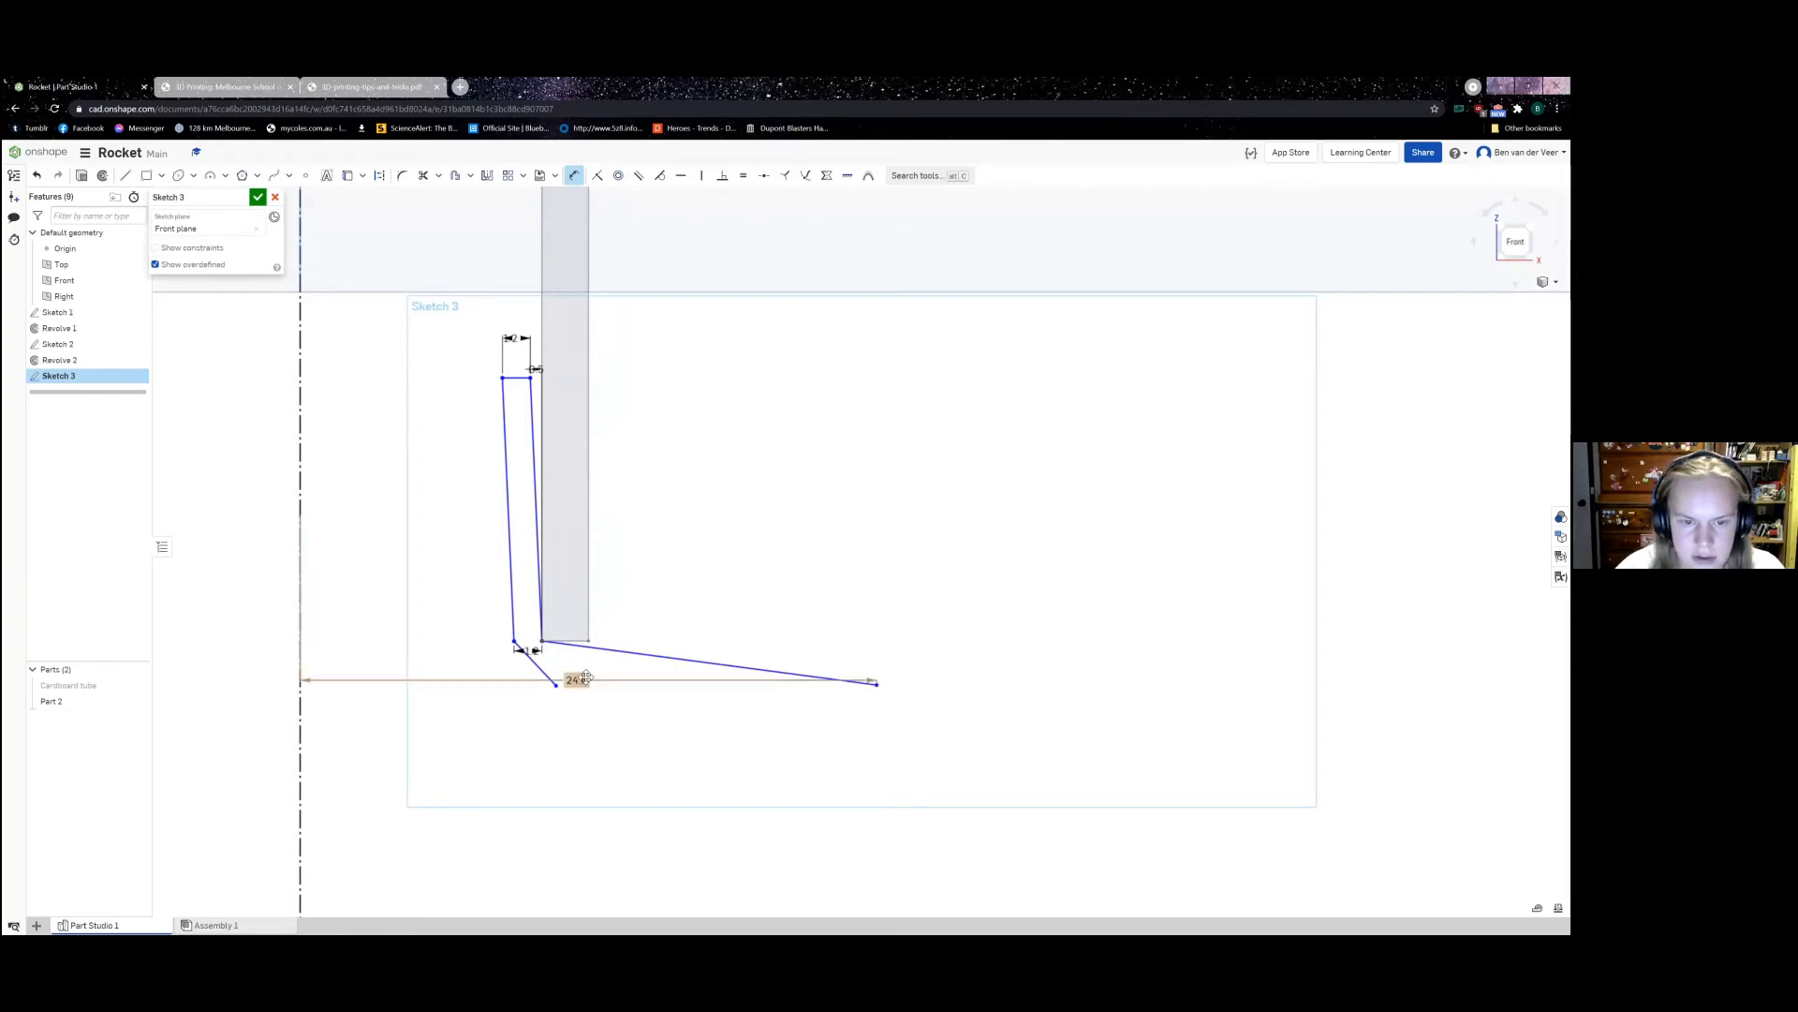
Step: Set the horizontal dimension from the centreline to the outer sloping line's lower end to 24.8/2 mm
mouse_move(577, 680)
left_mouse_down()
mouse_move(261, 686)
mouse_move(554, 695)
left_mouse_up()
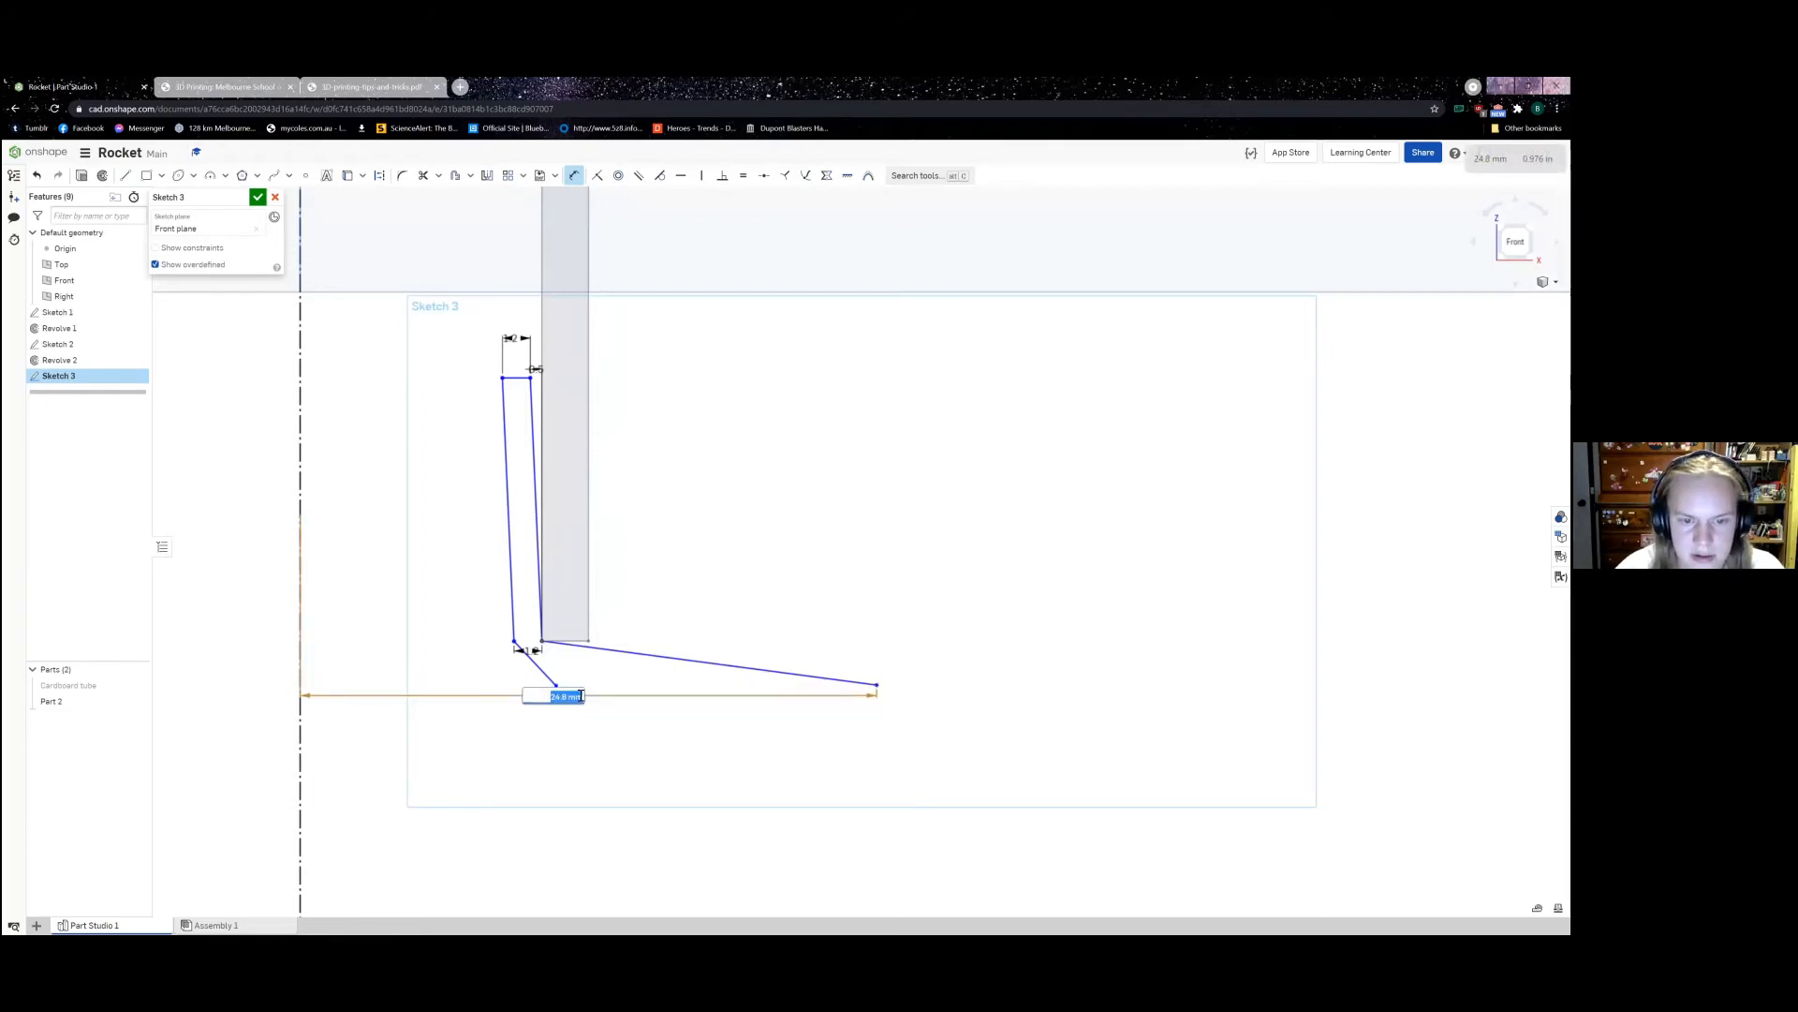
double_click(554, 695)
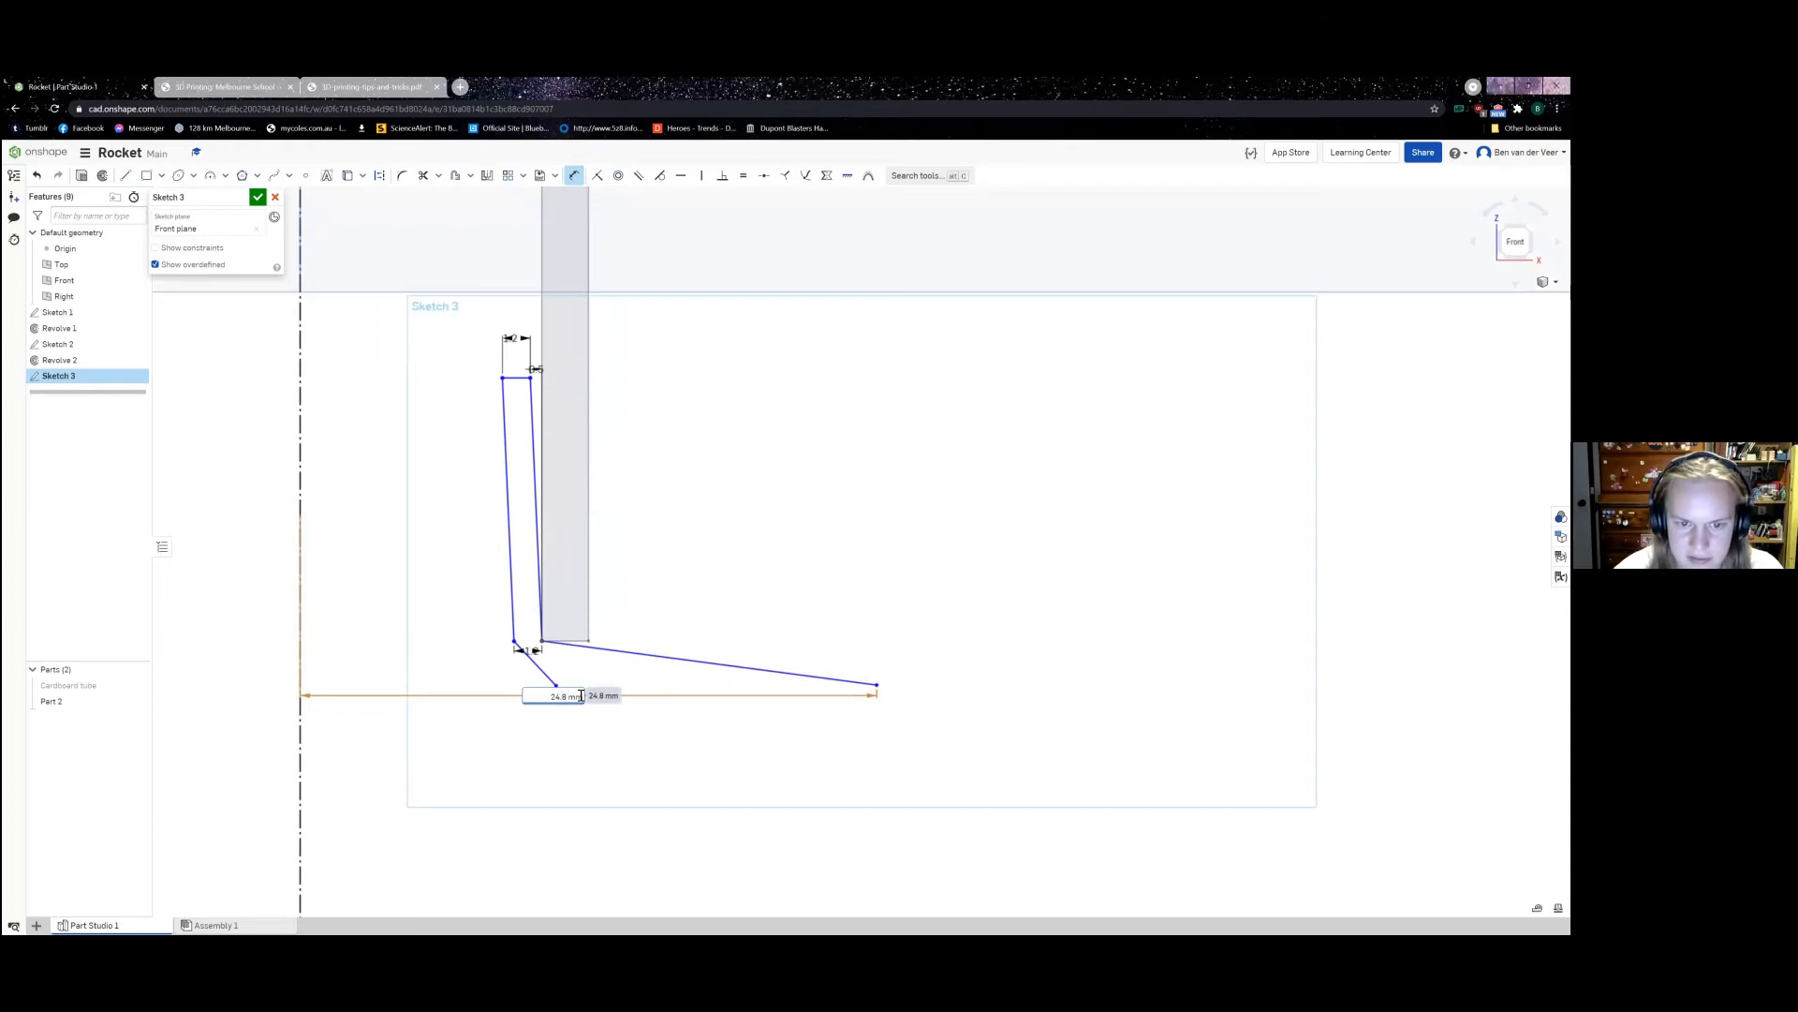
key("BackSpace")
key("BackSpace")
key("BackSpace")
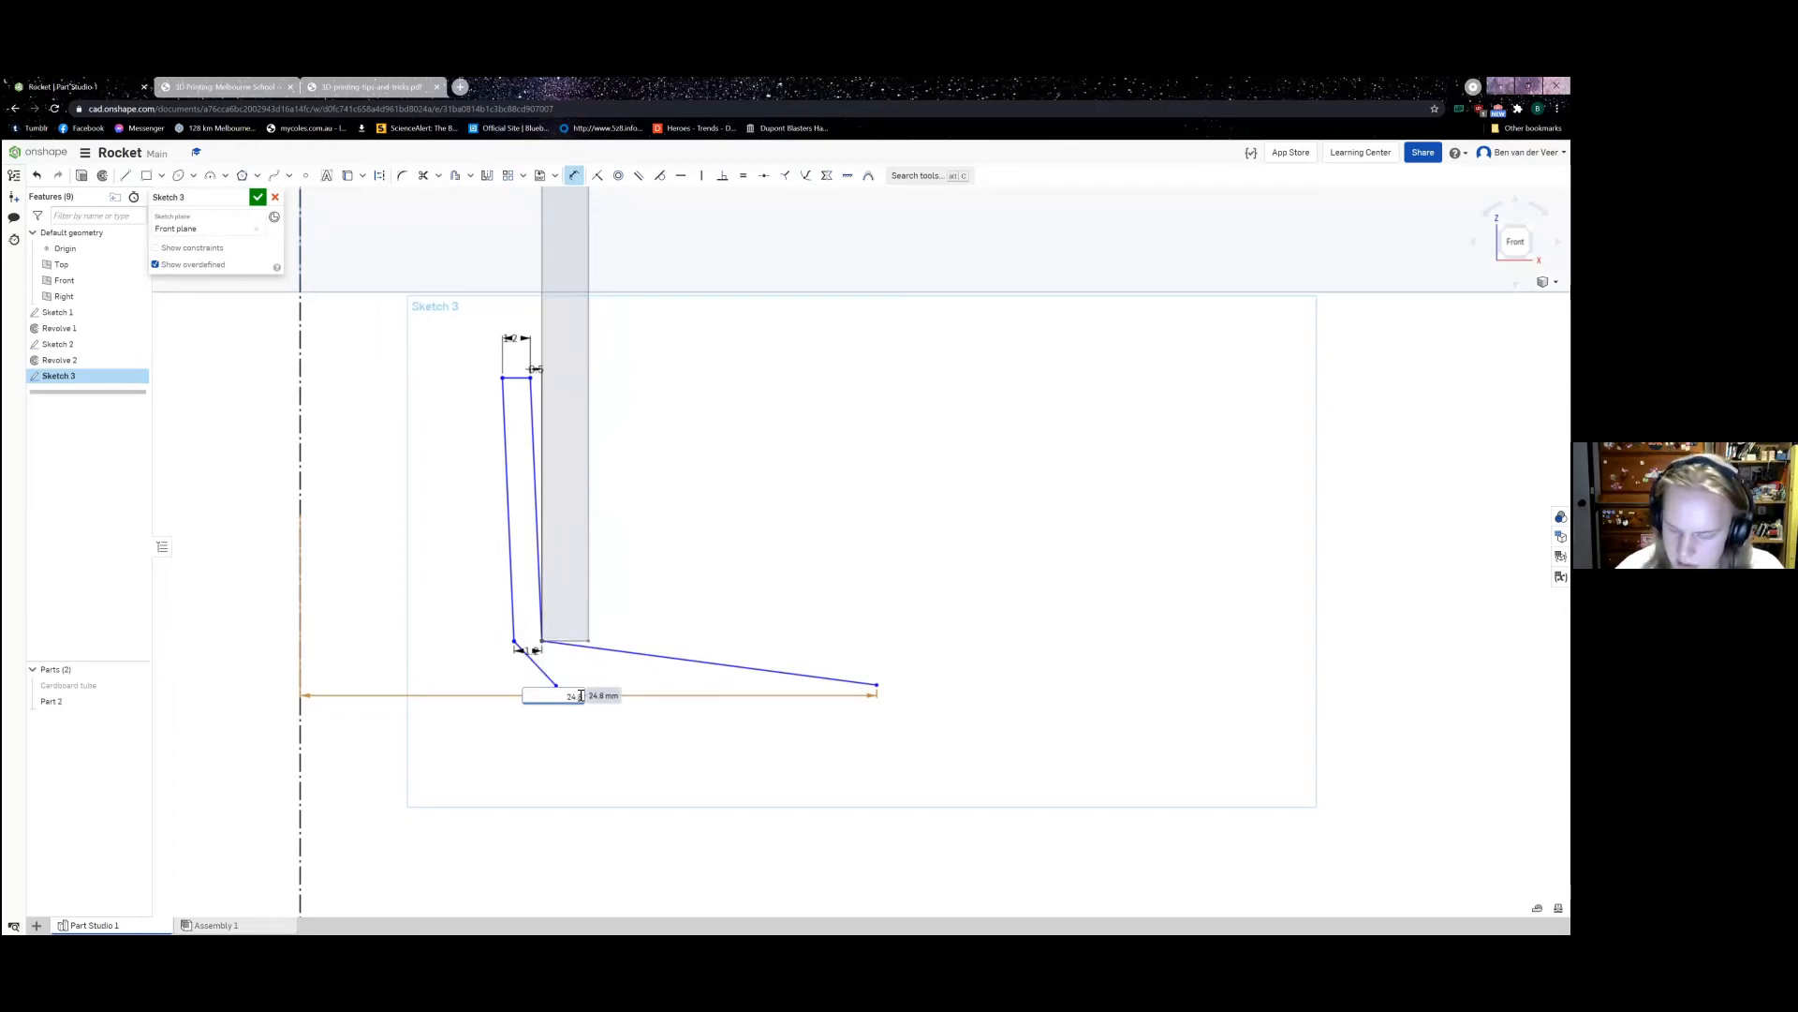
type("/2")
key("Return")
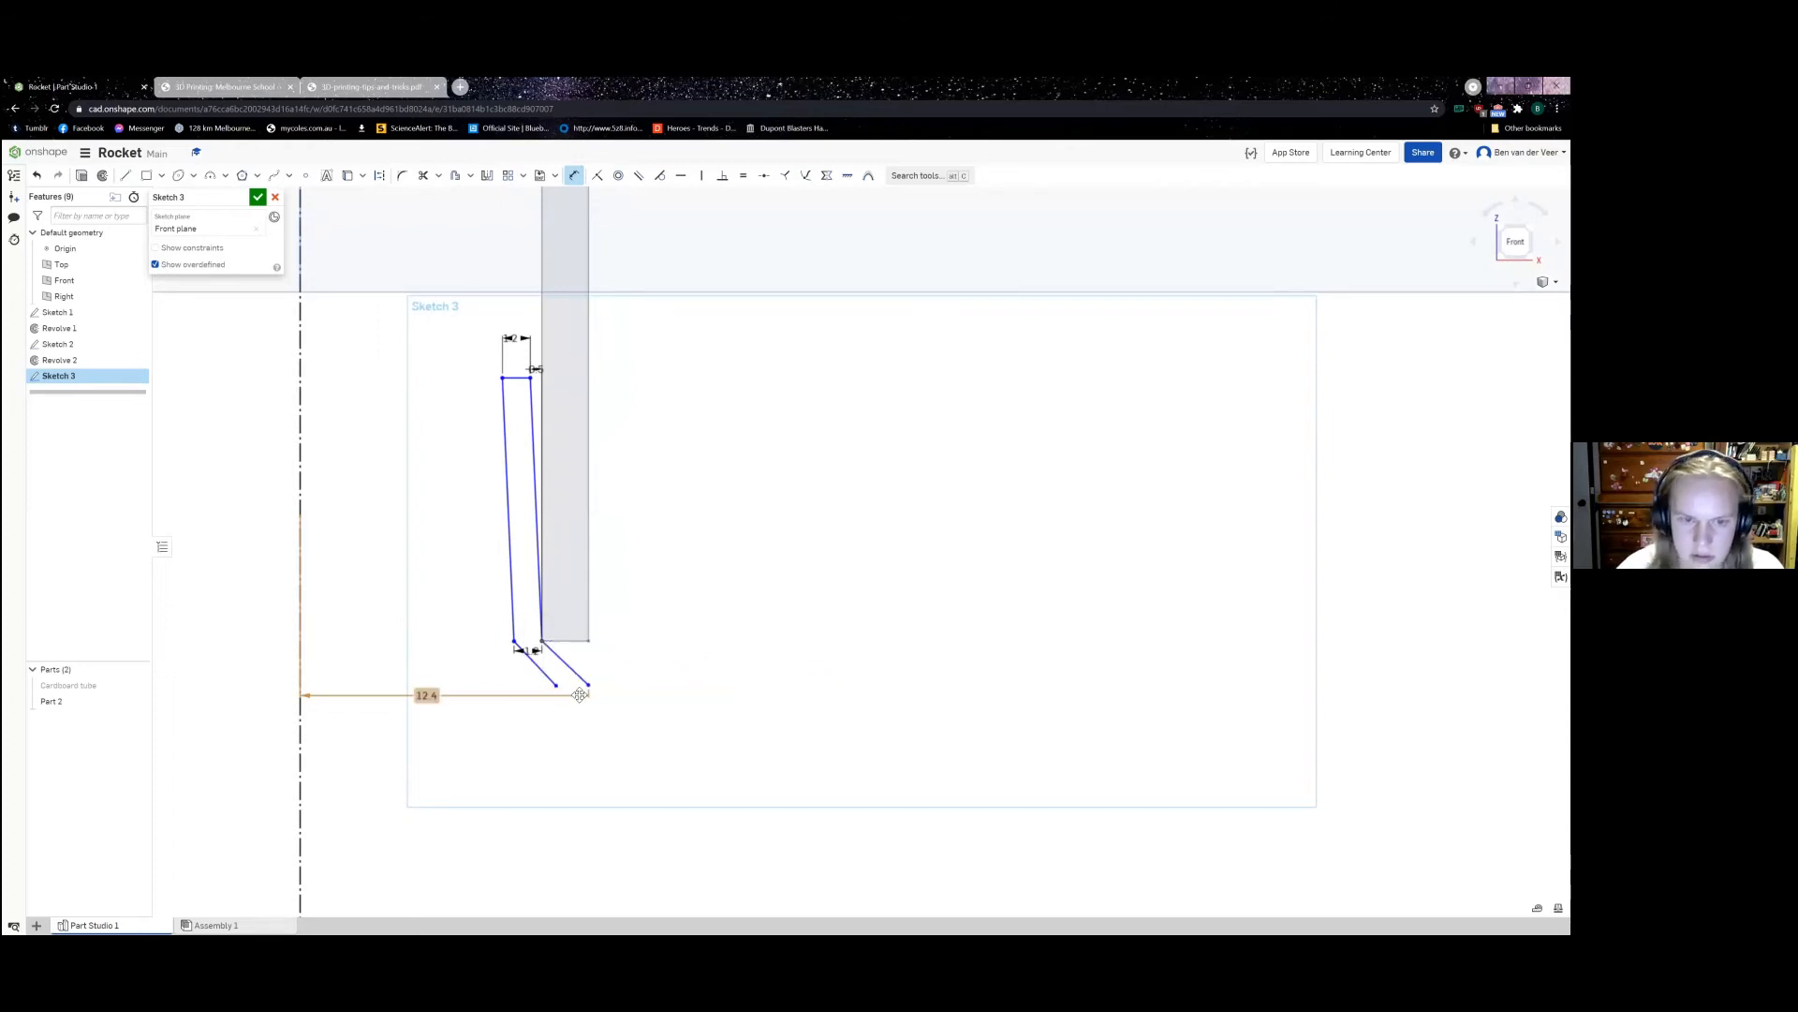
Step: Sketch a vertical line 70 mm long downward from the outer sloping line's lower end
scroll(618, 703, "up", 3)
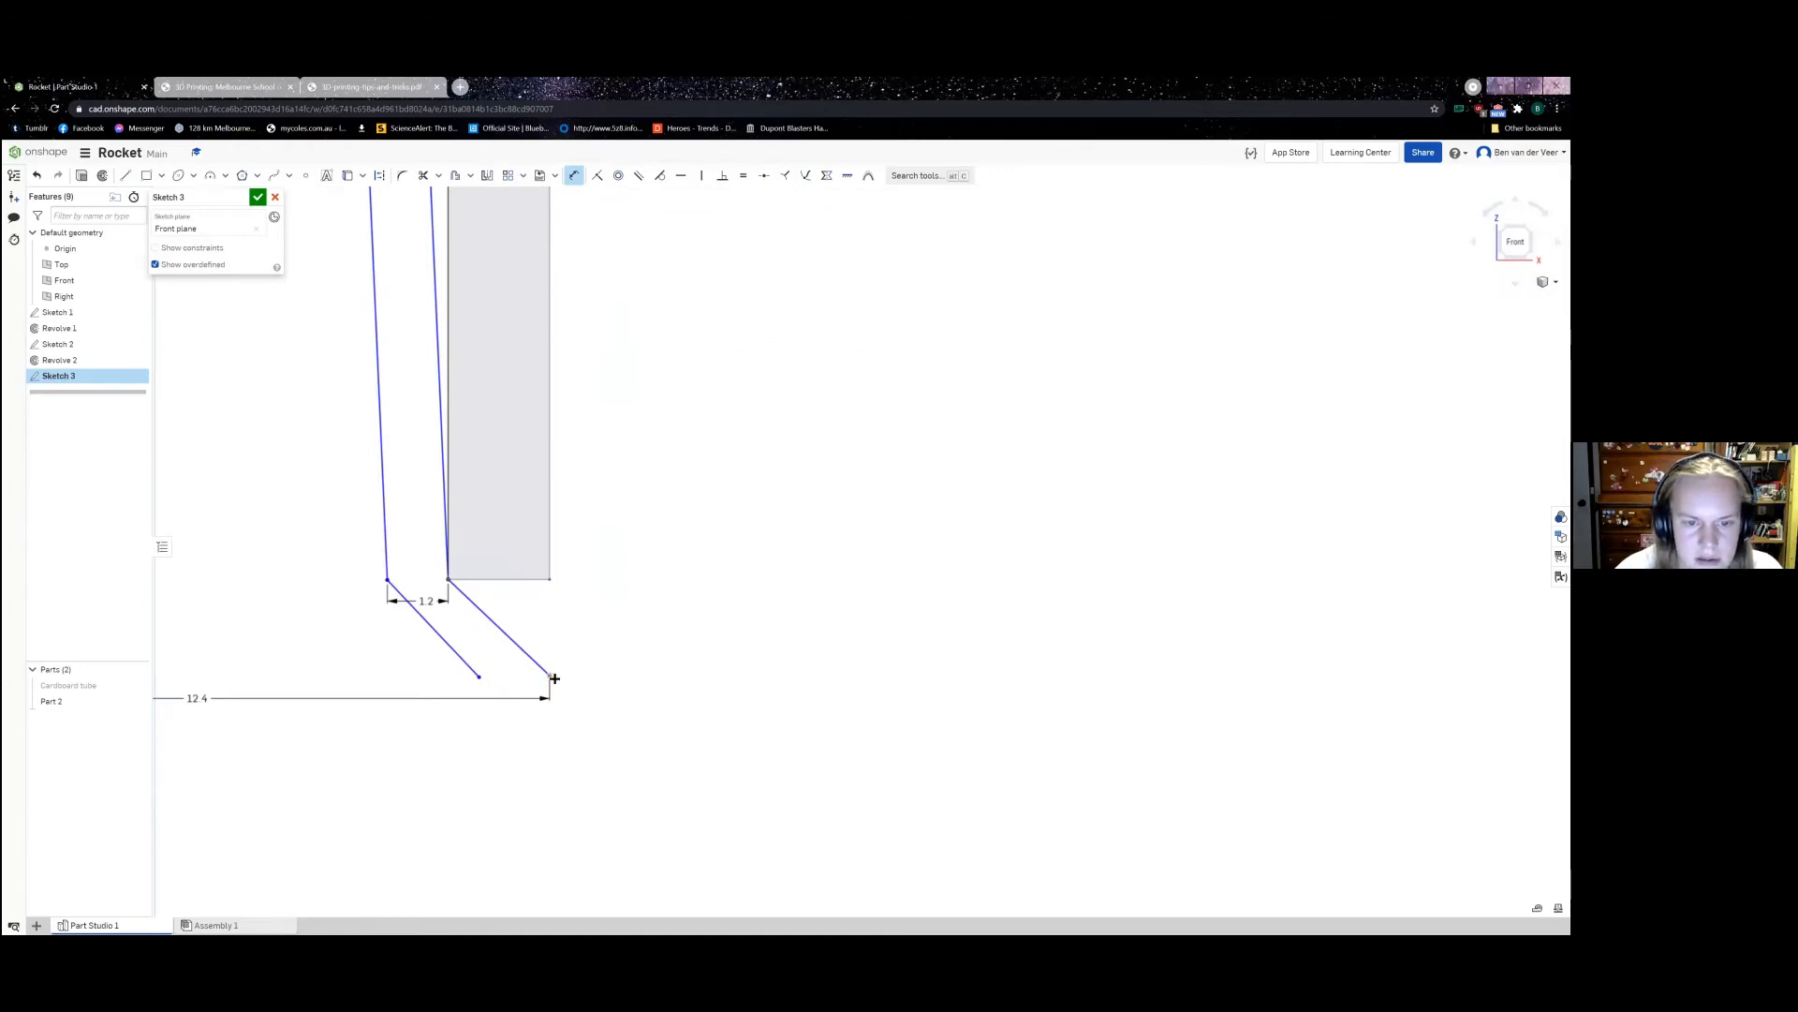
scroll(594, 717, "down", 5)
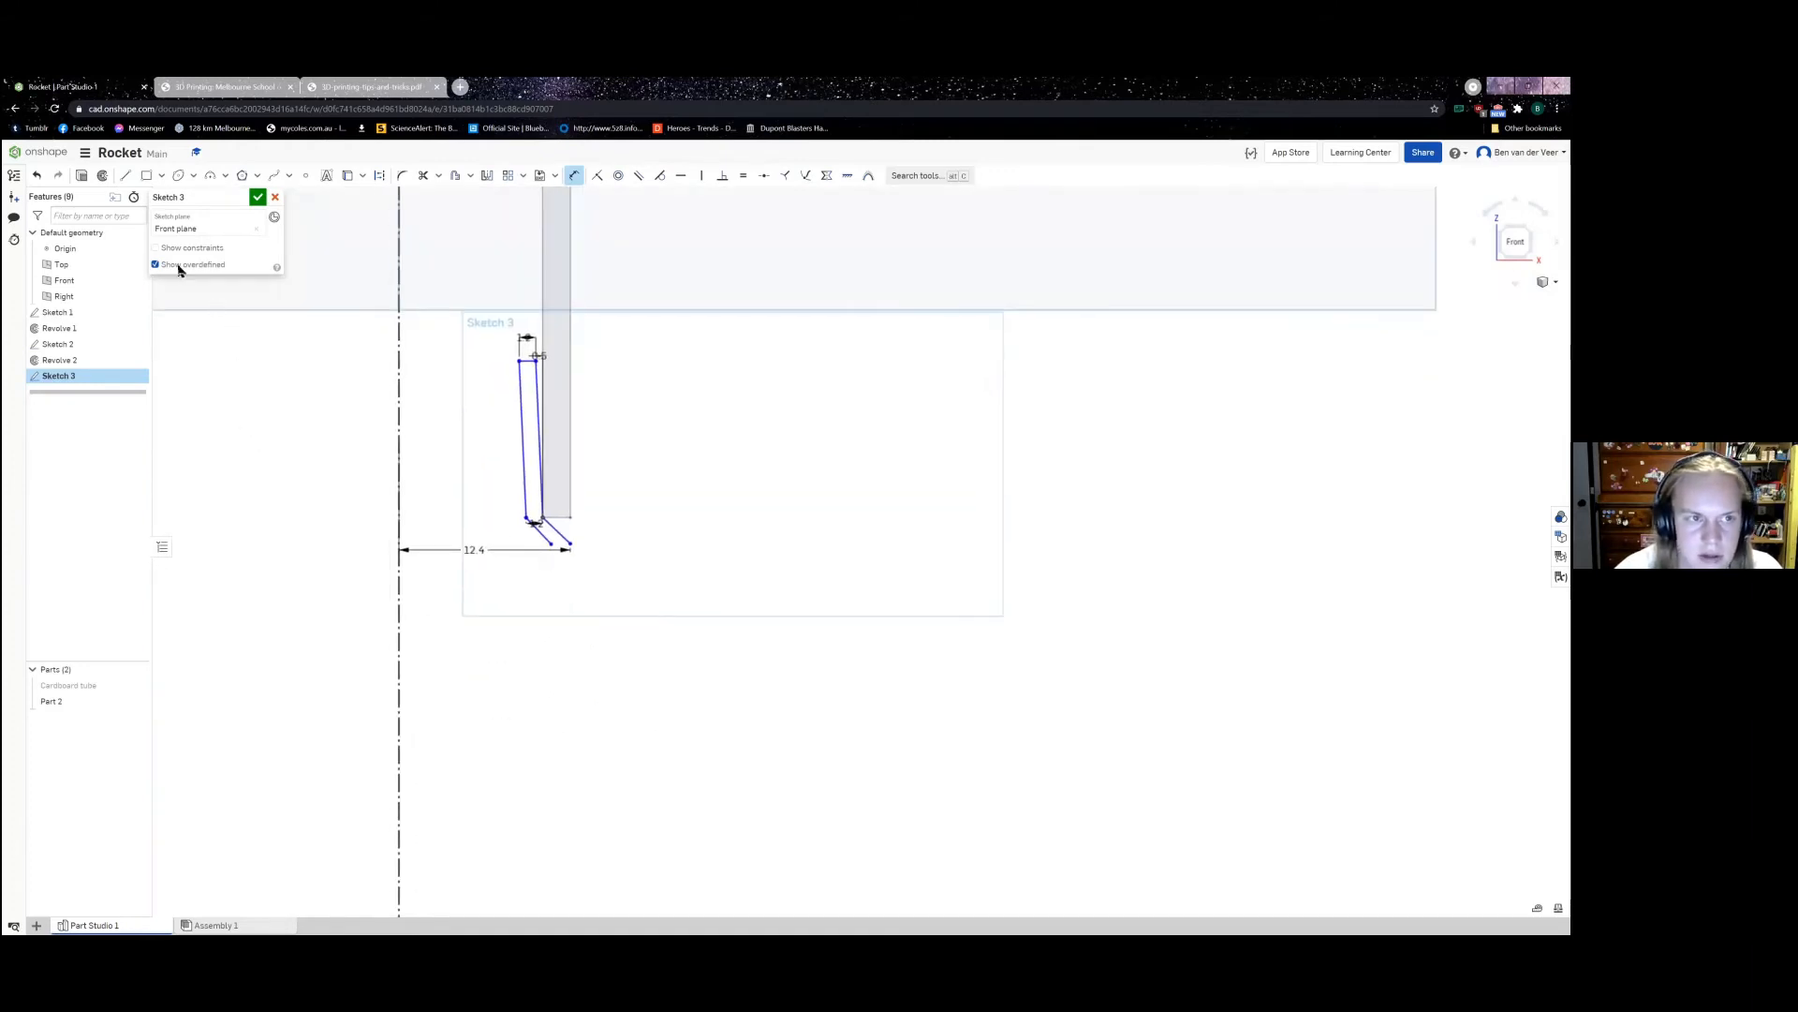
left_click(126, 175)
left_click(573, 546)
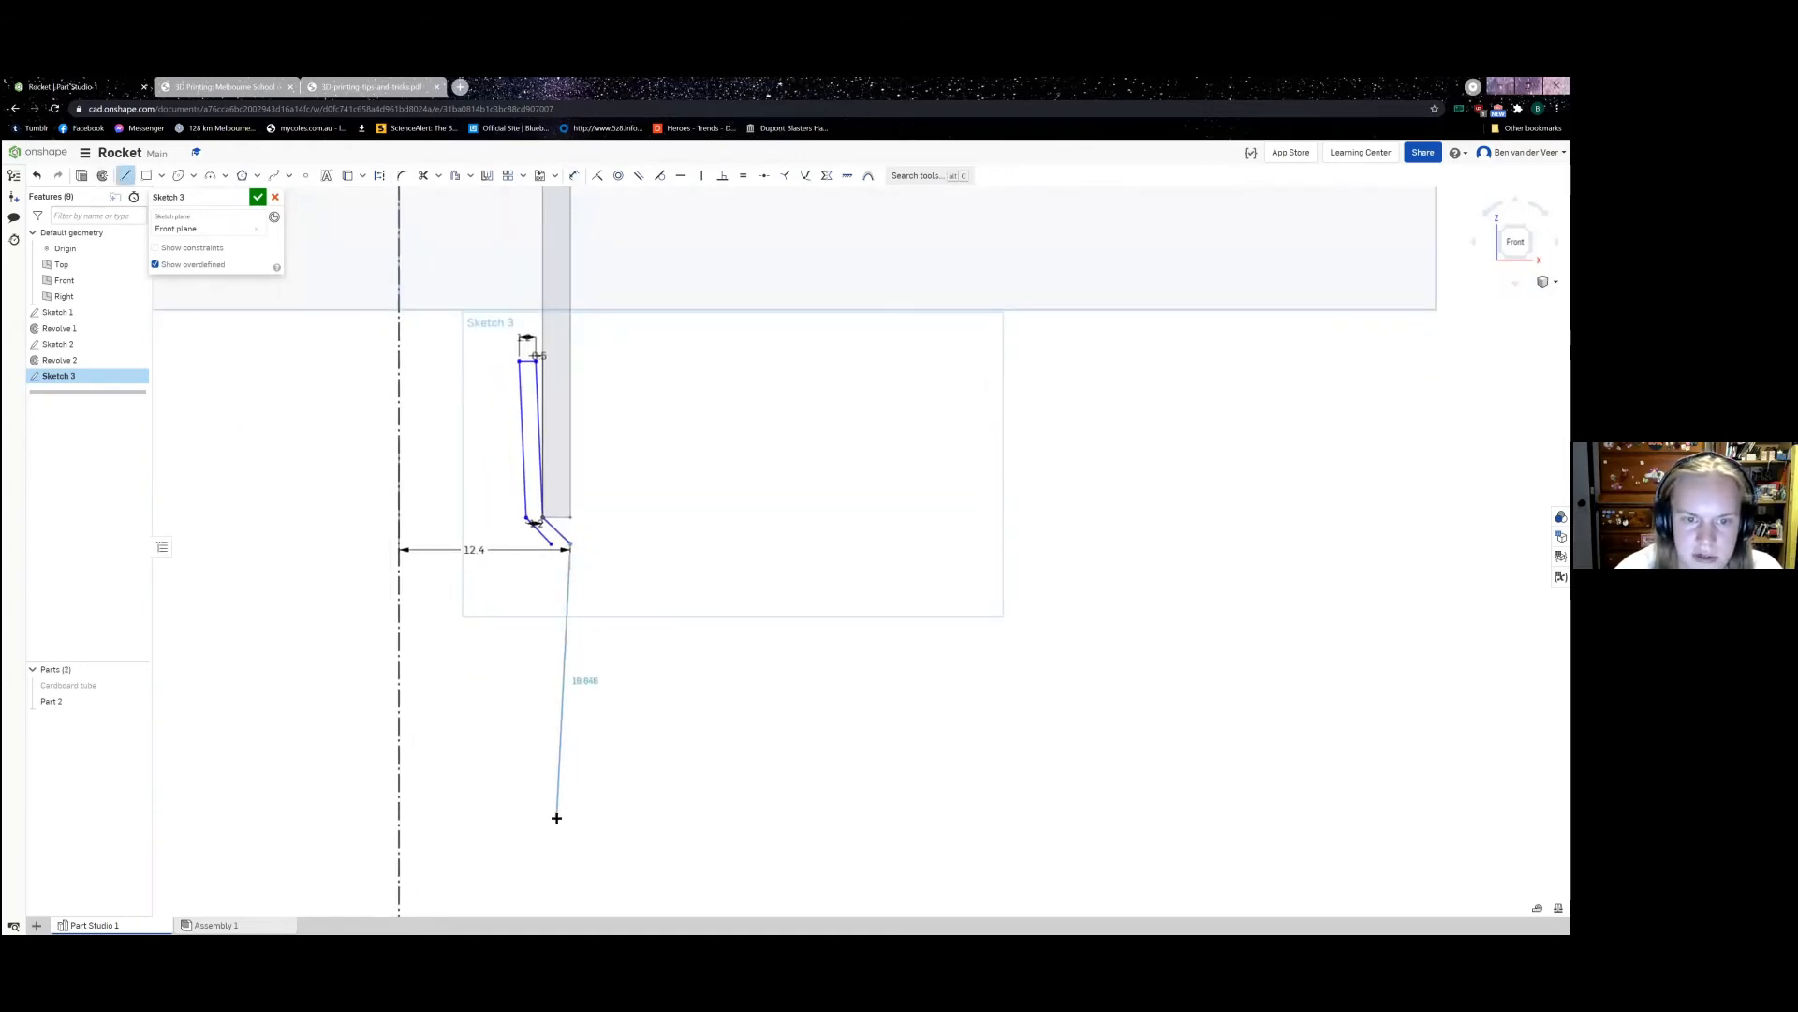
middle_click_drag(570, 839, 583, 690)
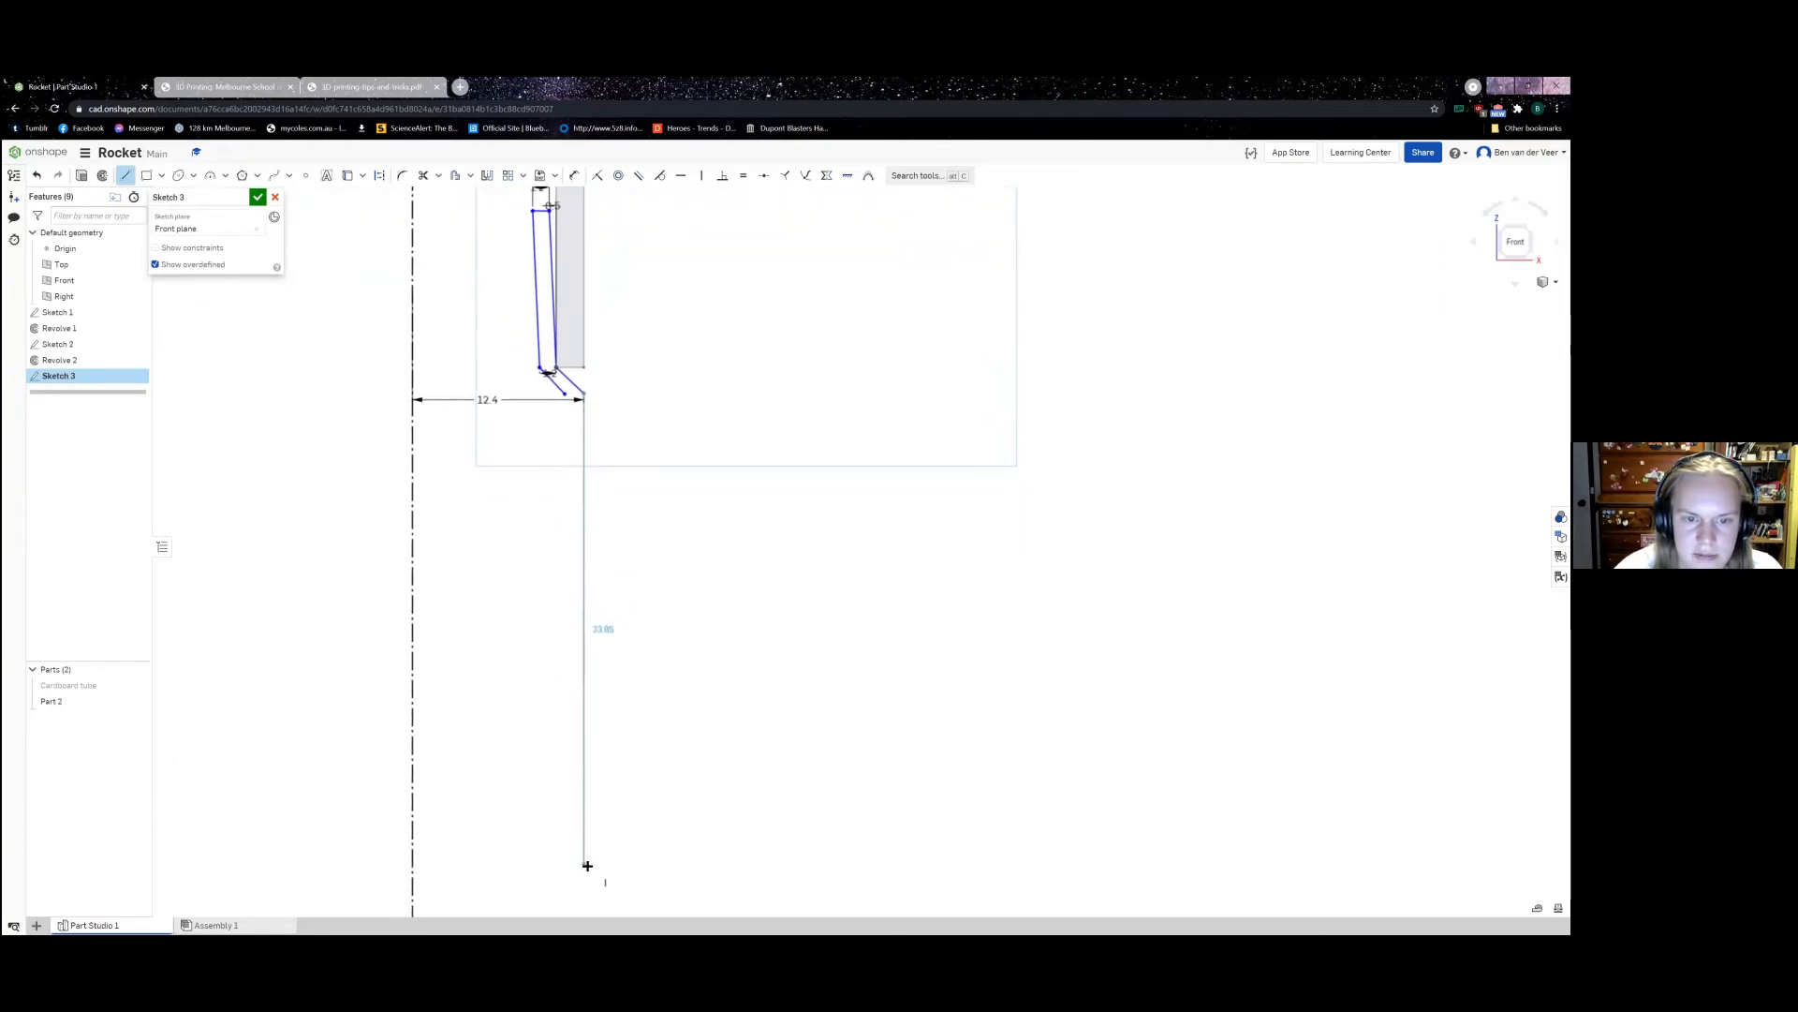
left_click(584, 866)
type("7")
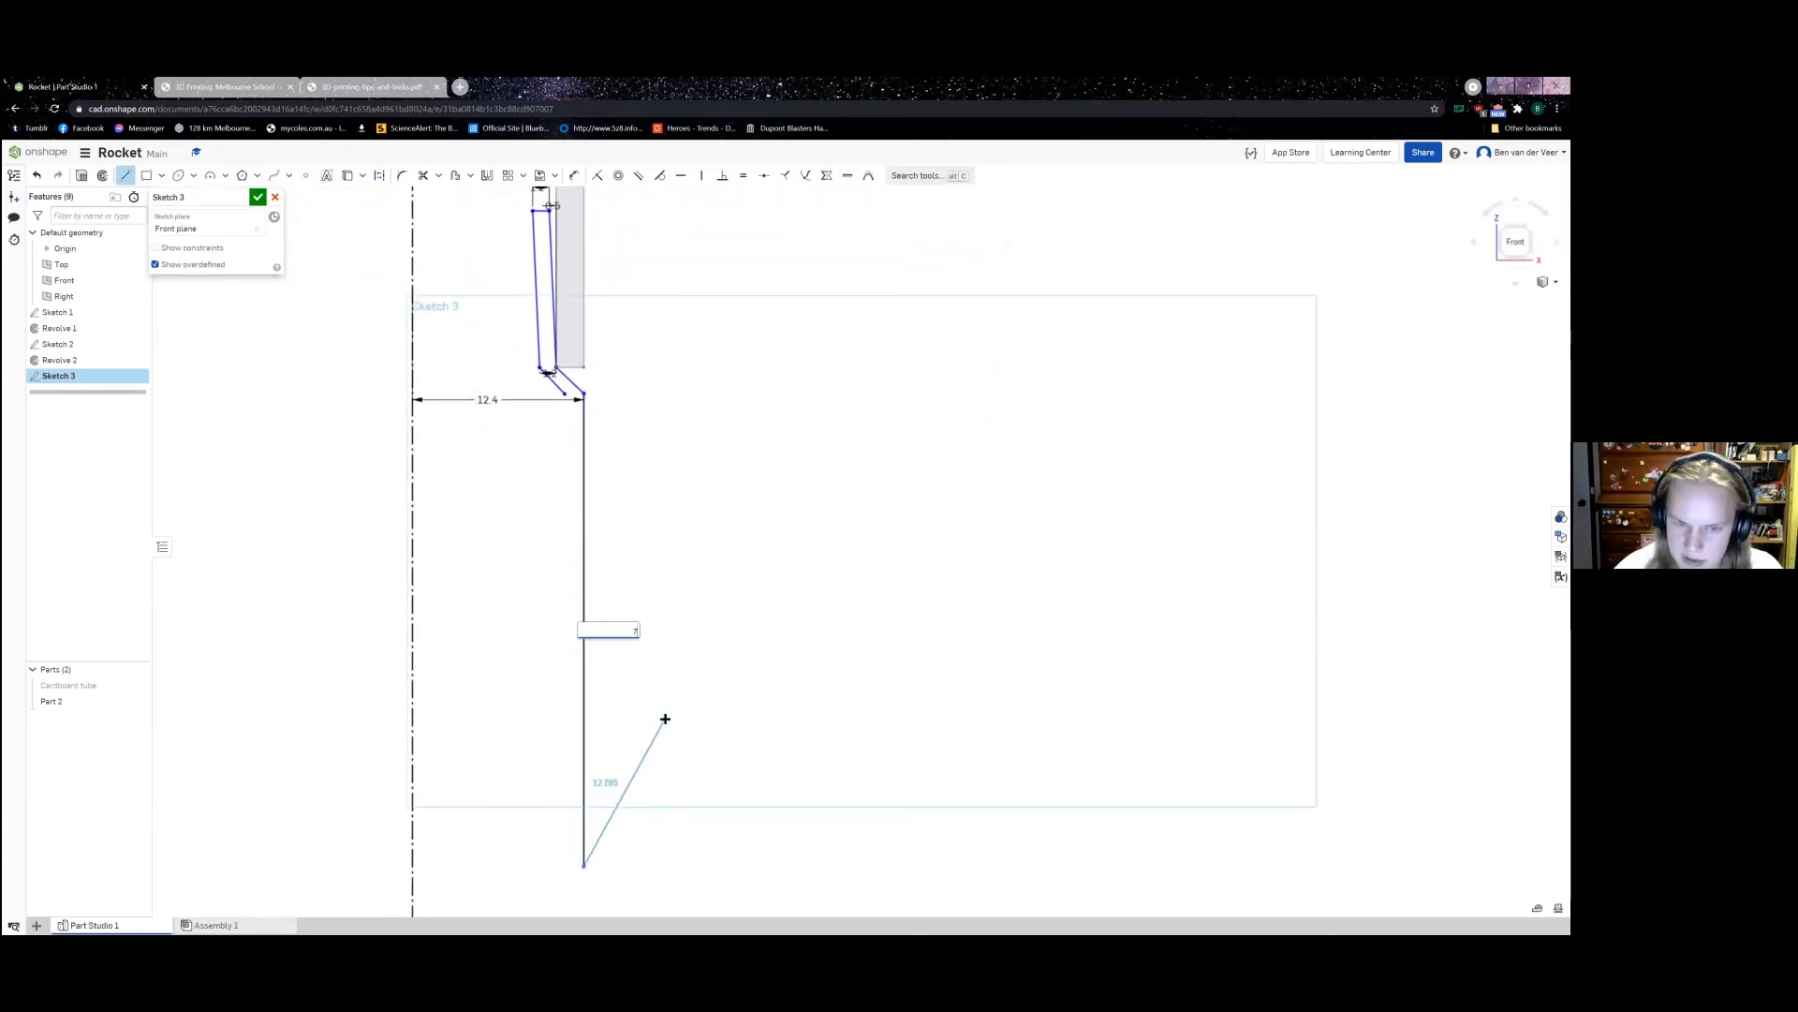
type("0")
key("Return")
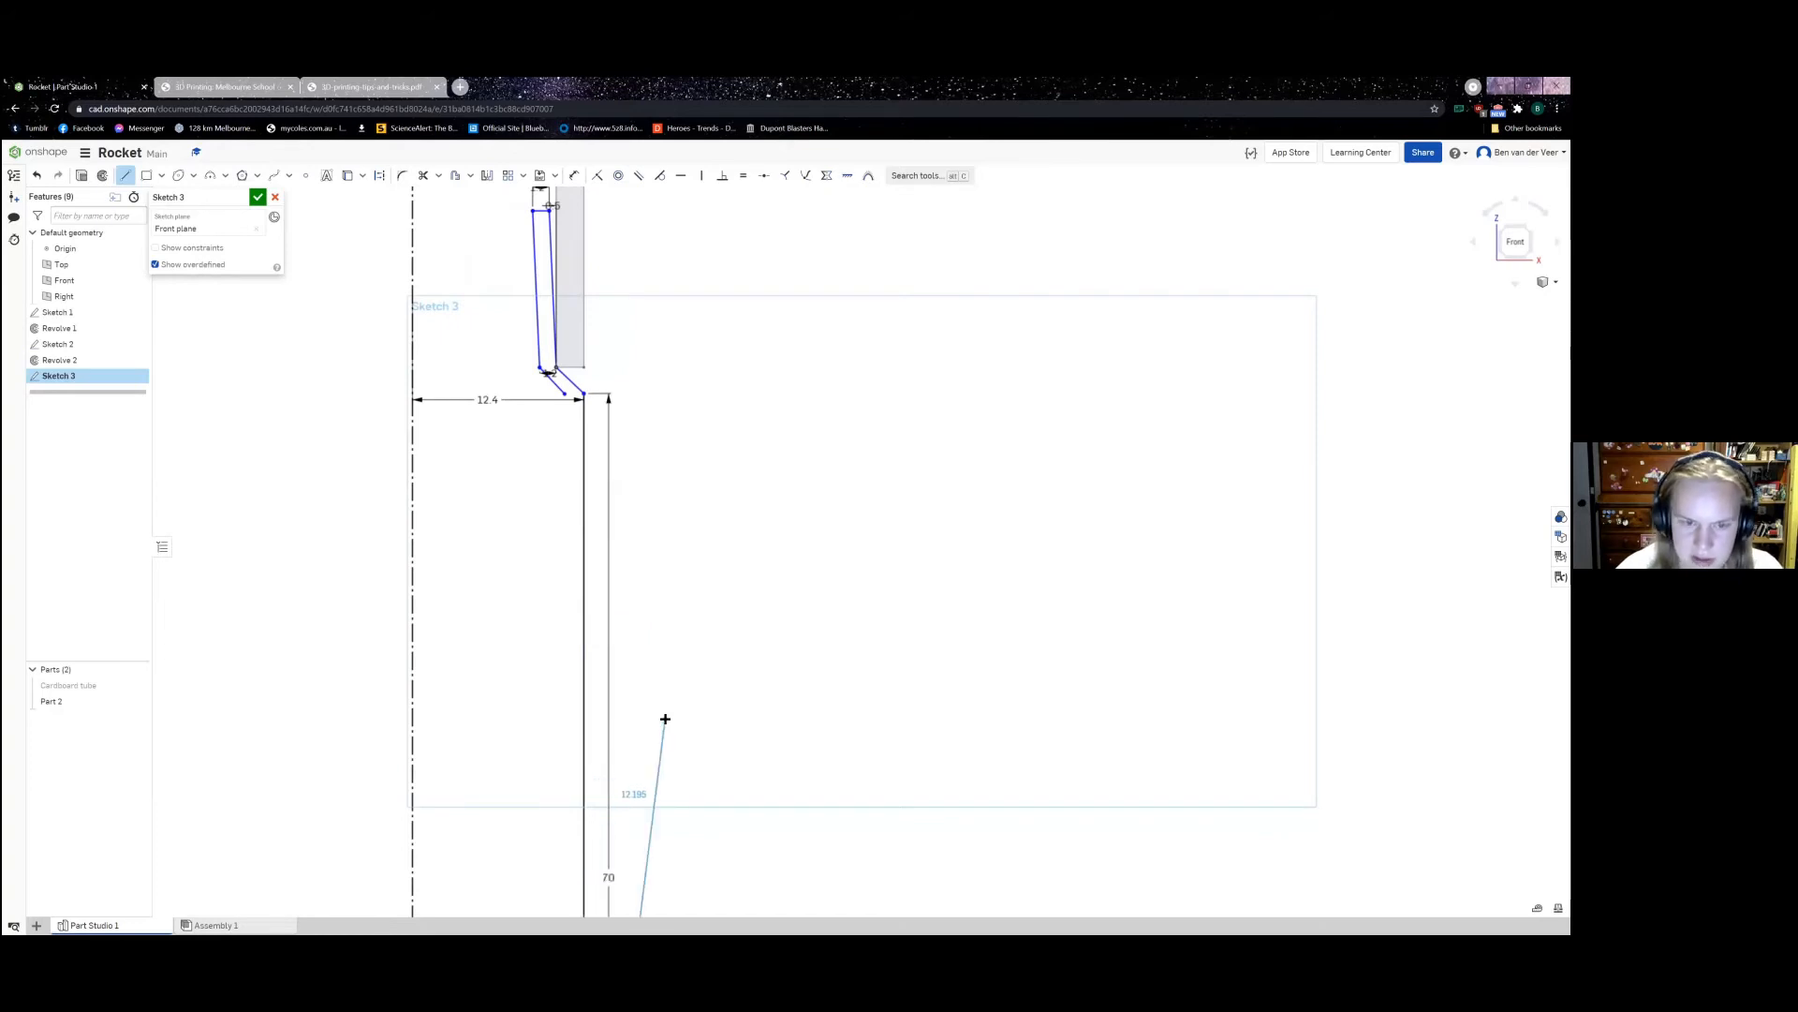
scroll(718, 679, "down", 5)
key("Escape")
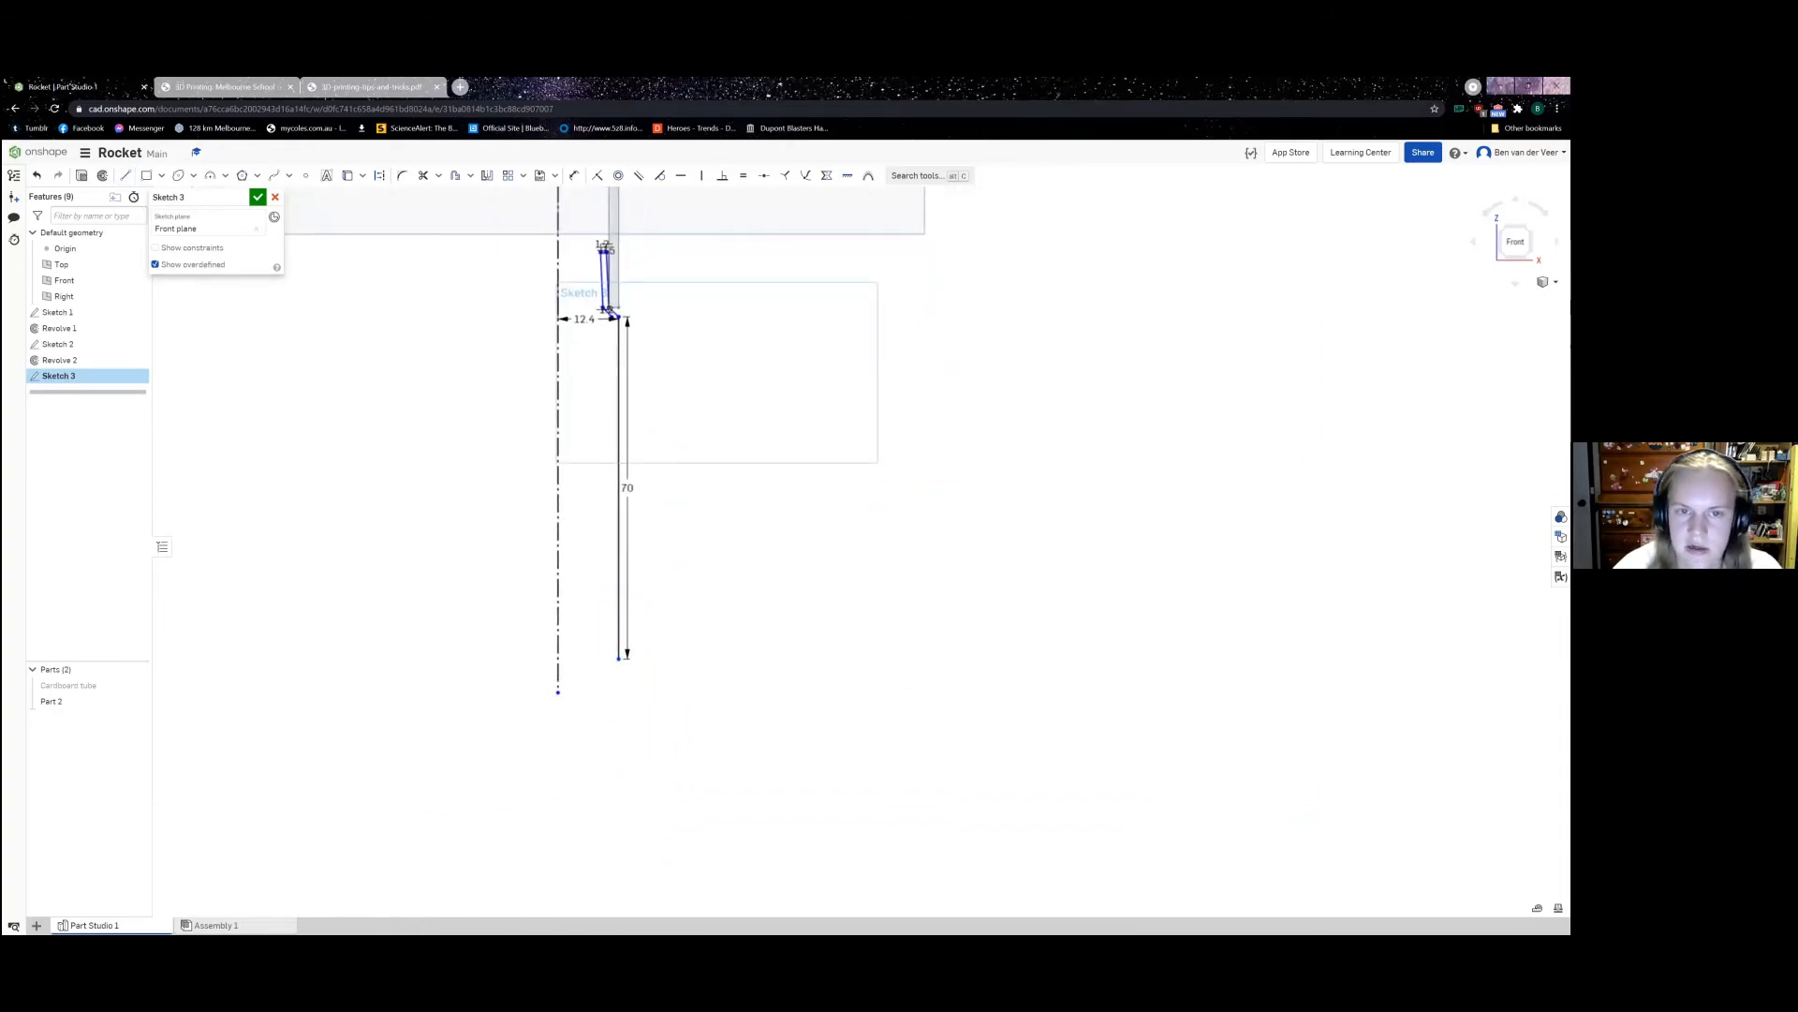
Step: Switch to OpenRocket and examine the C6-5 configuration's motor selection and the motor's fit in the rocket design
key("alt+Tab")
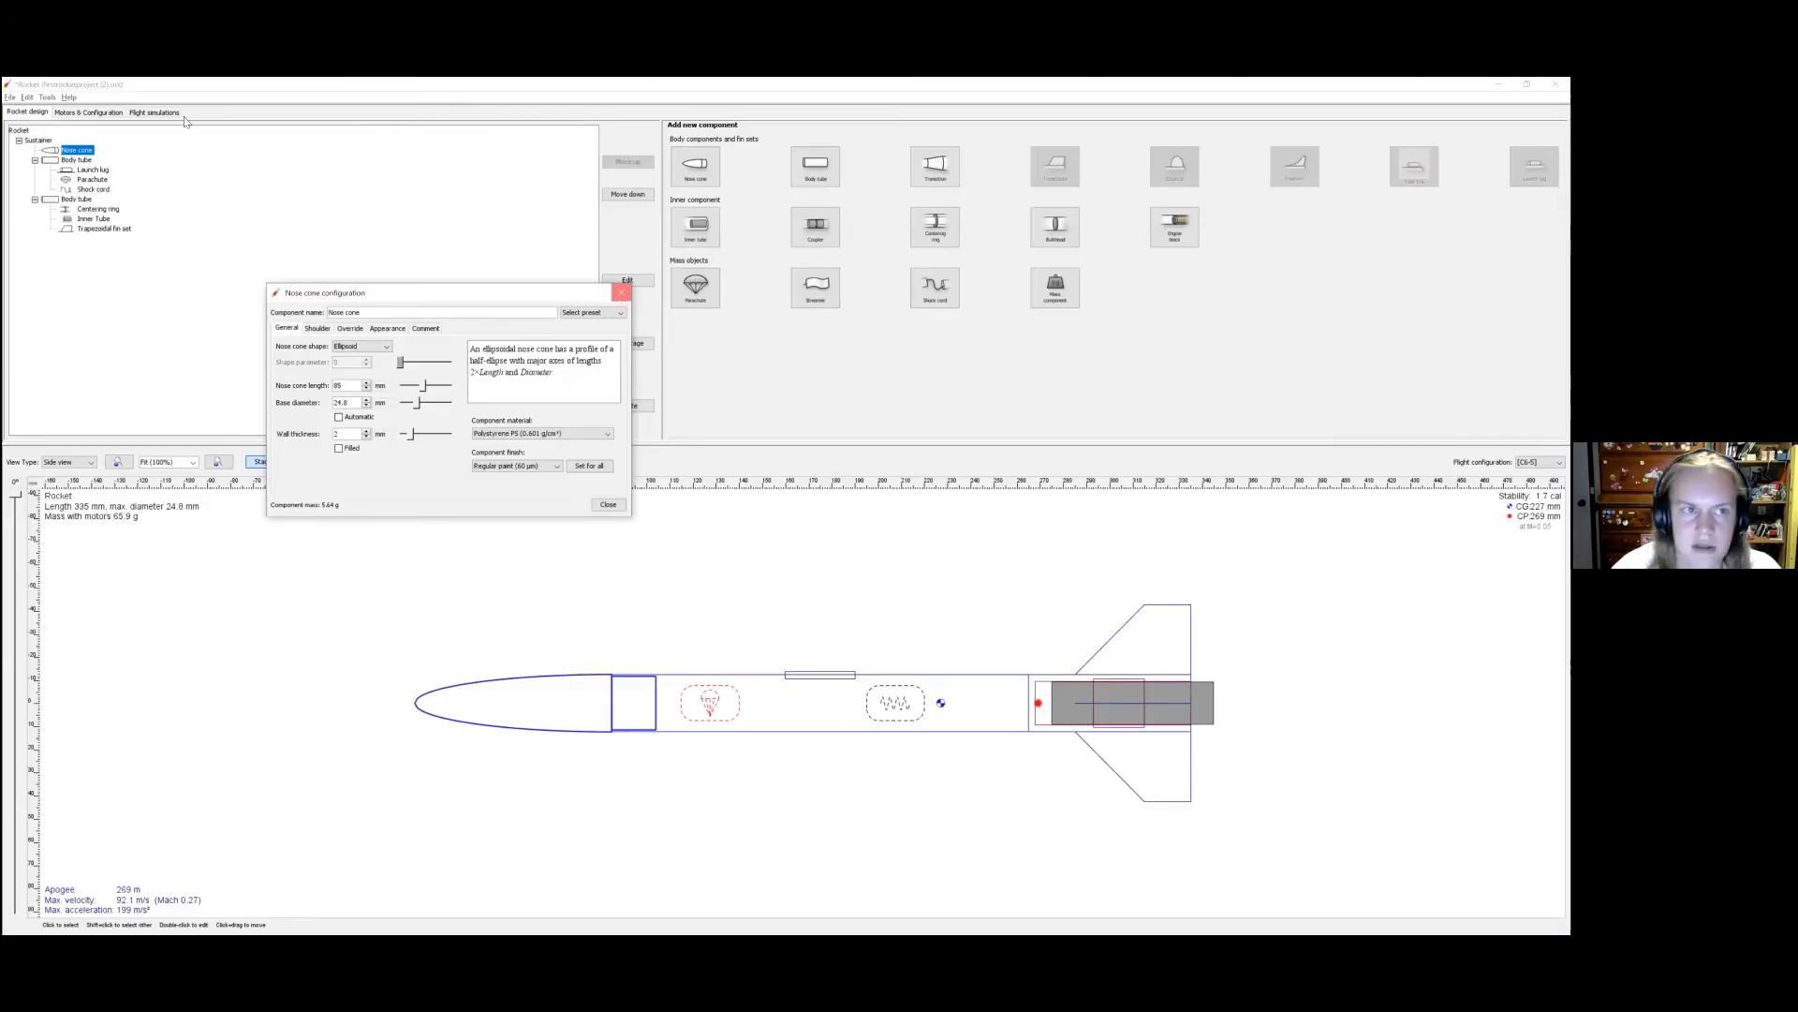
key("Escape")
left_click(90, 113)
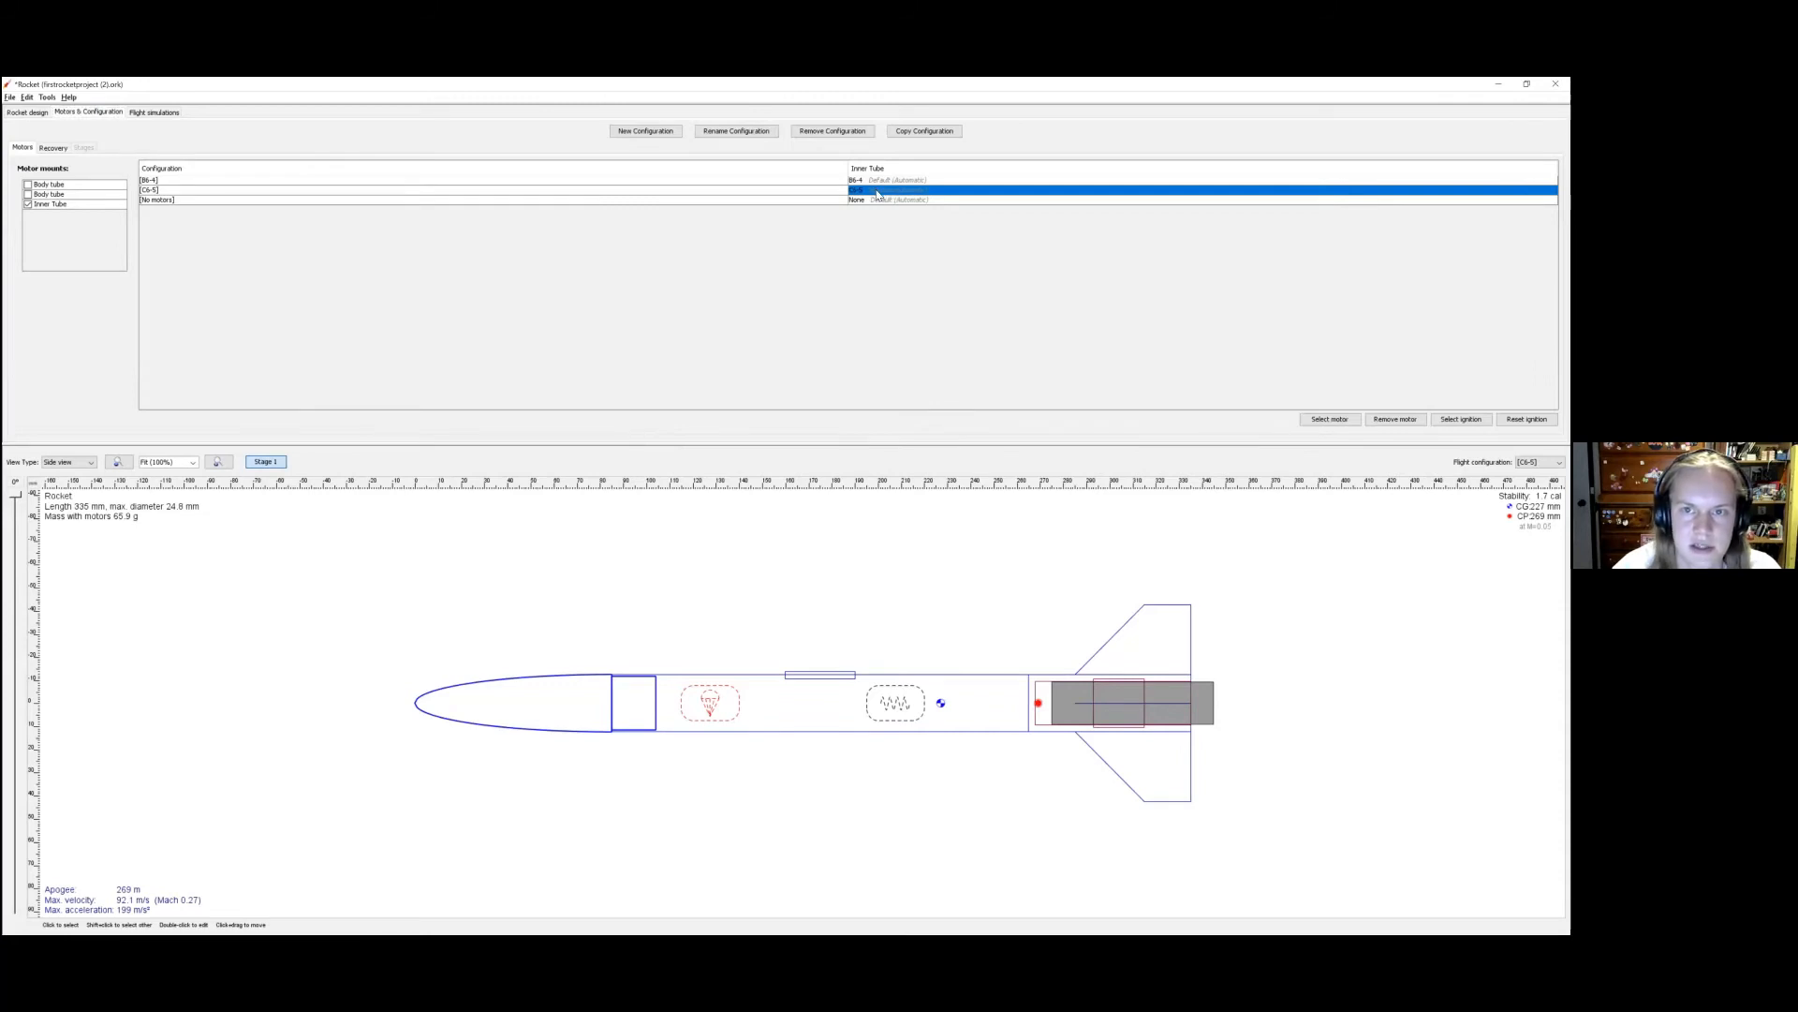
double_click(426, 189)
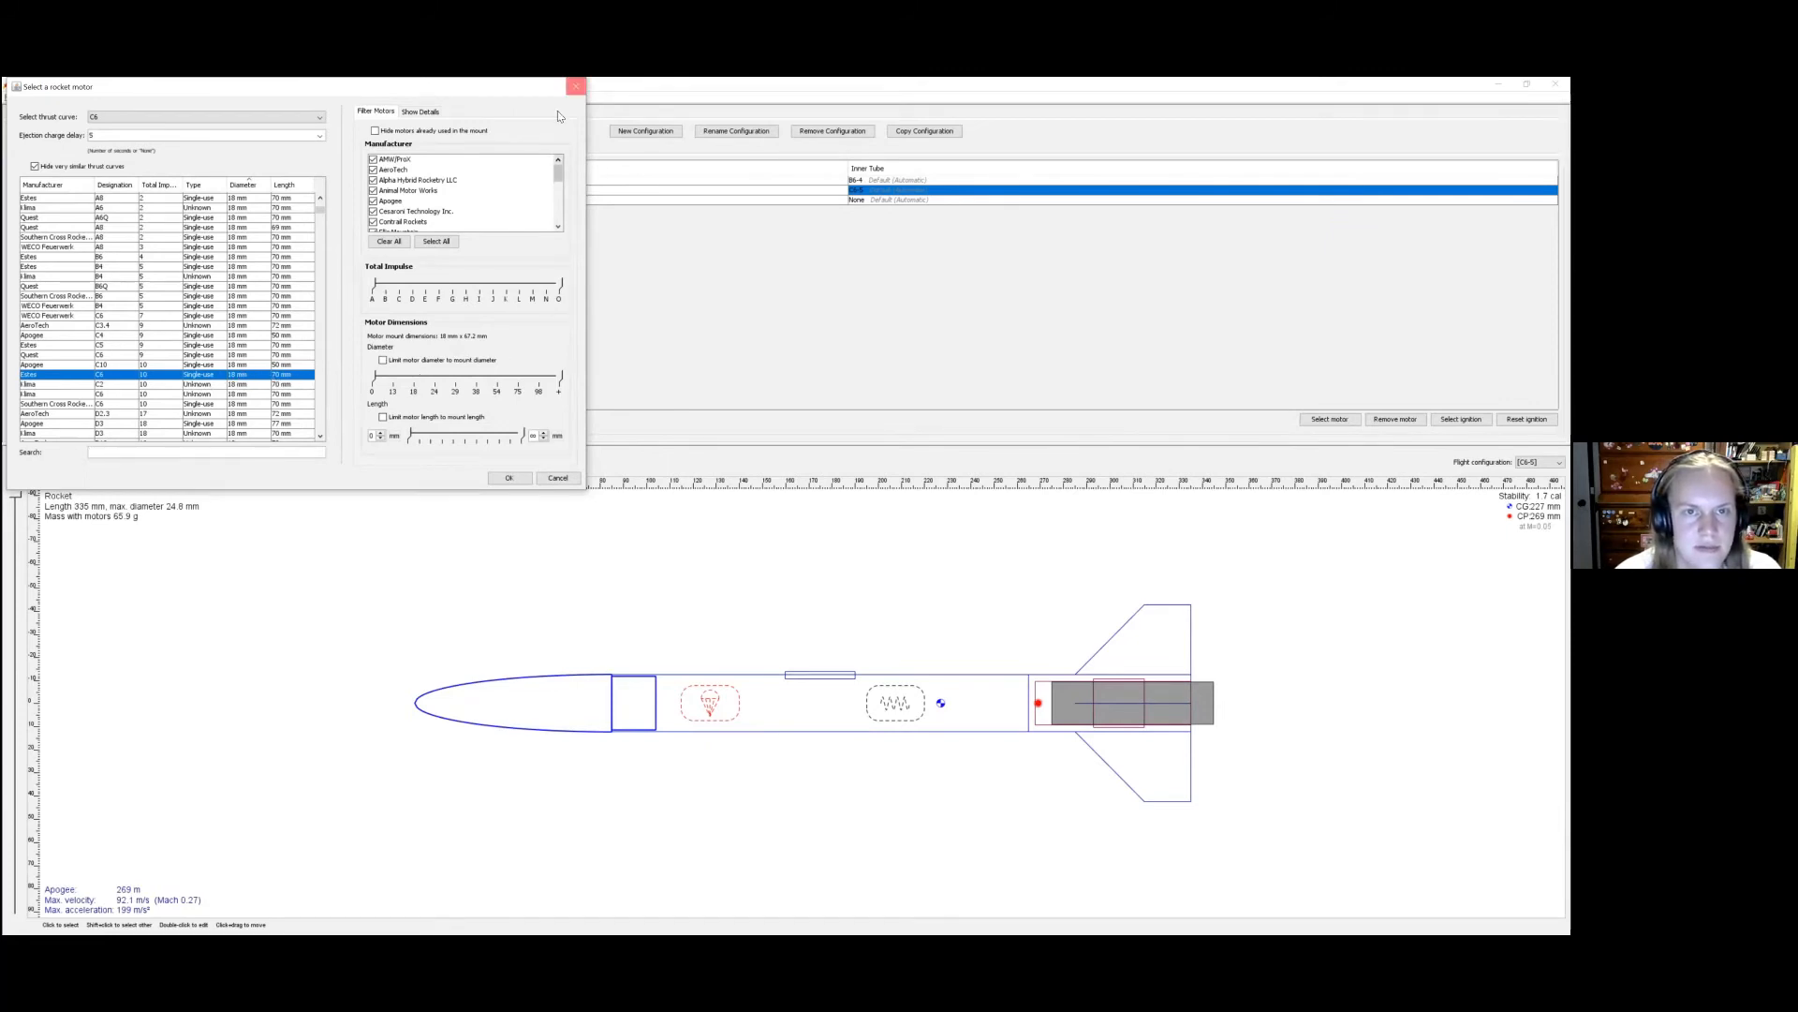
left_click(38, 112)
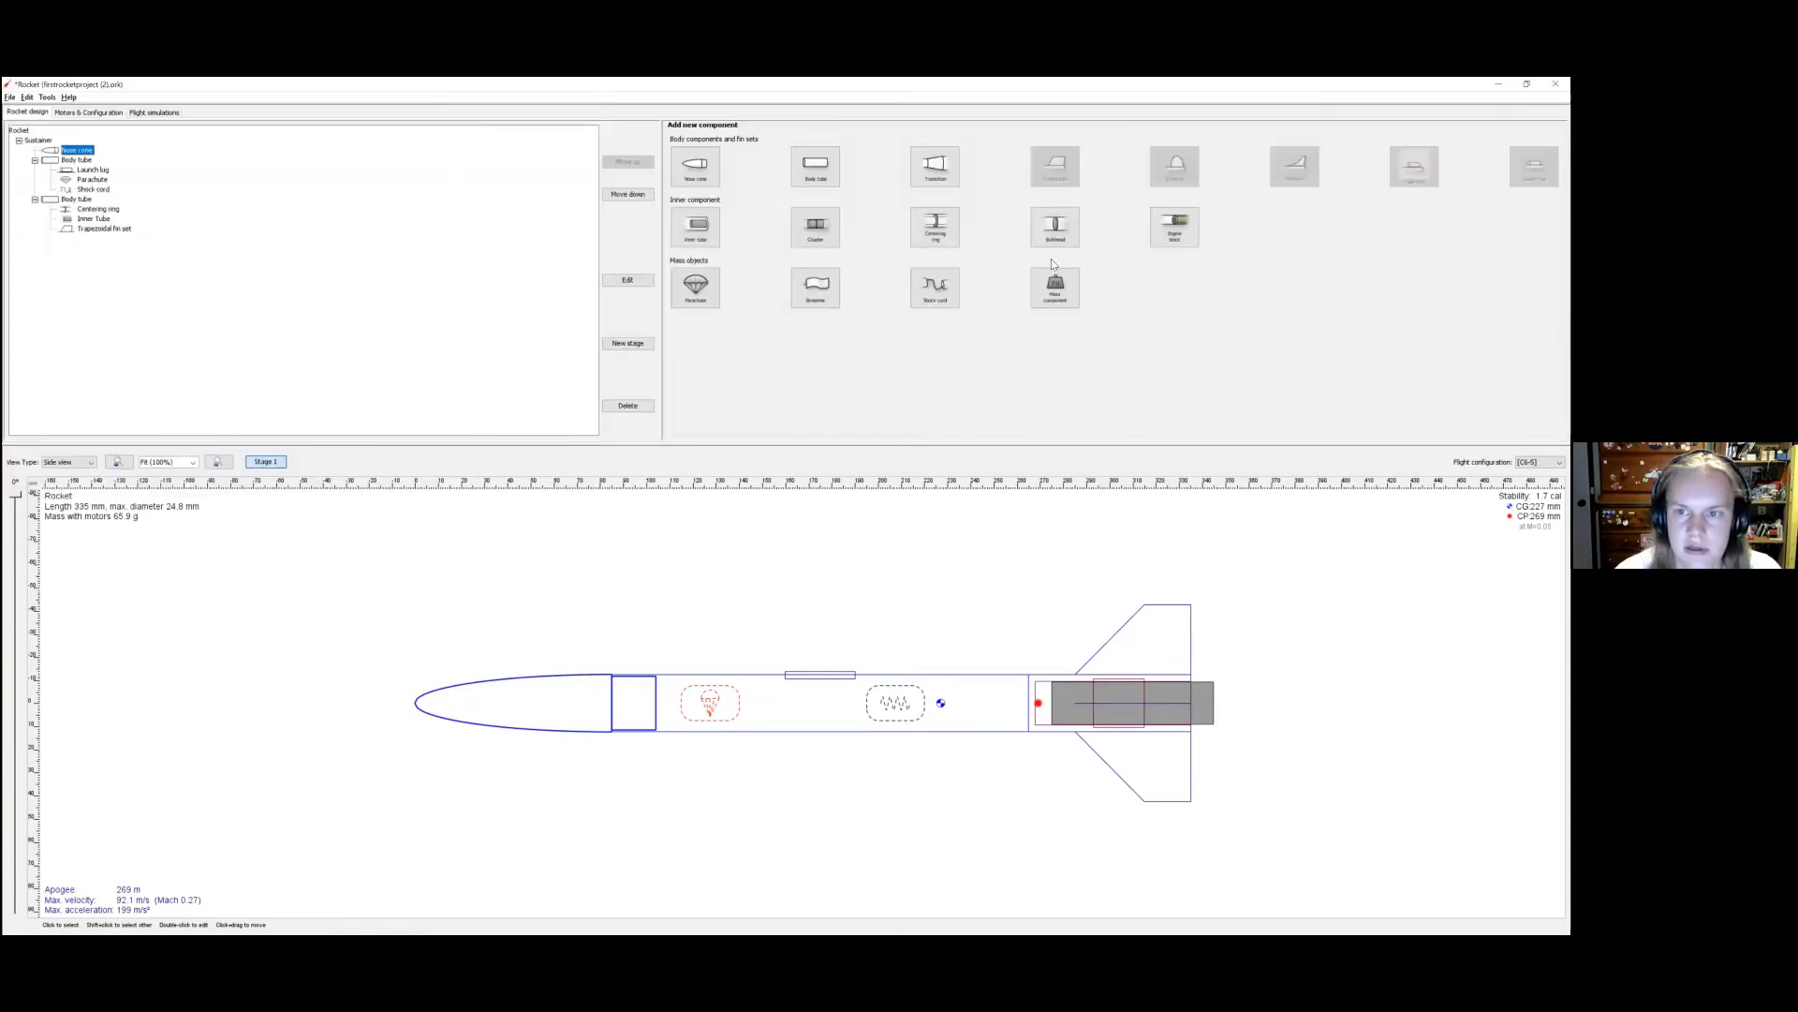
left_click(1113, 693)
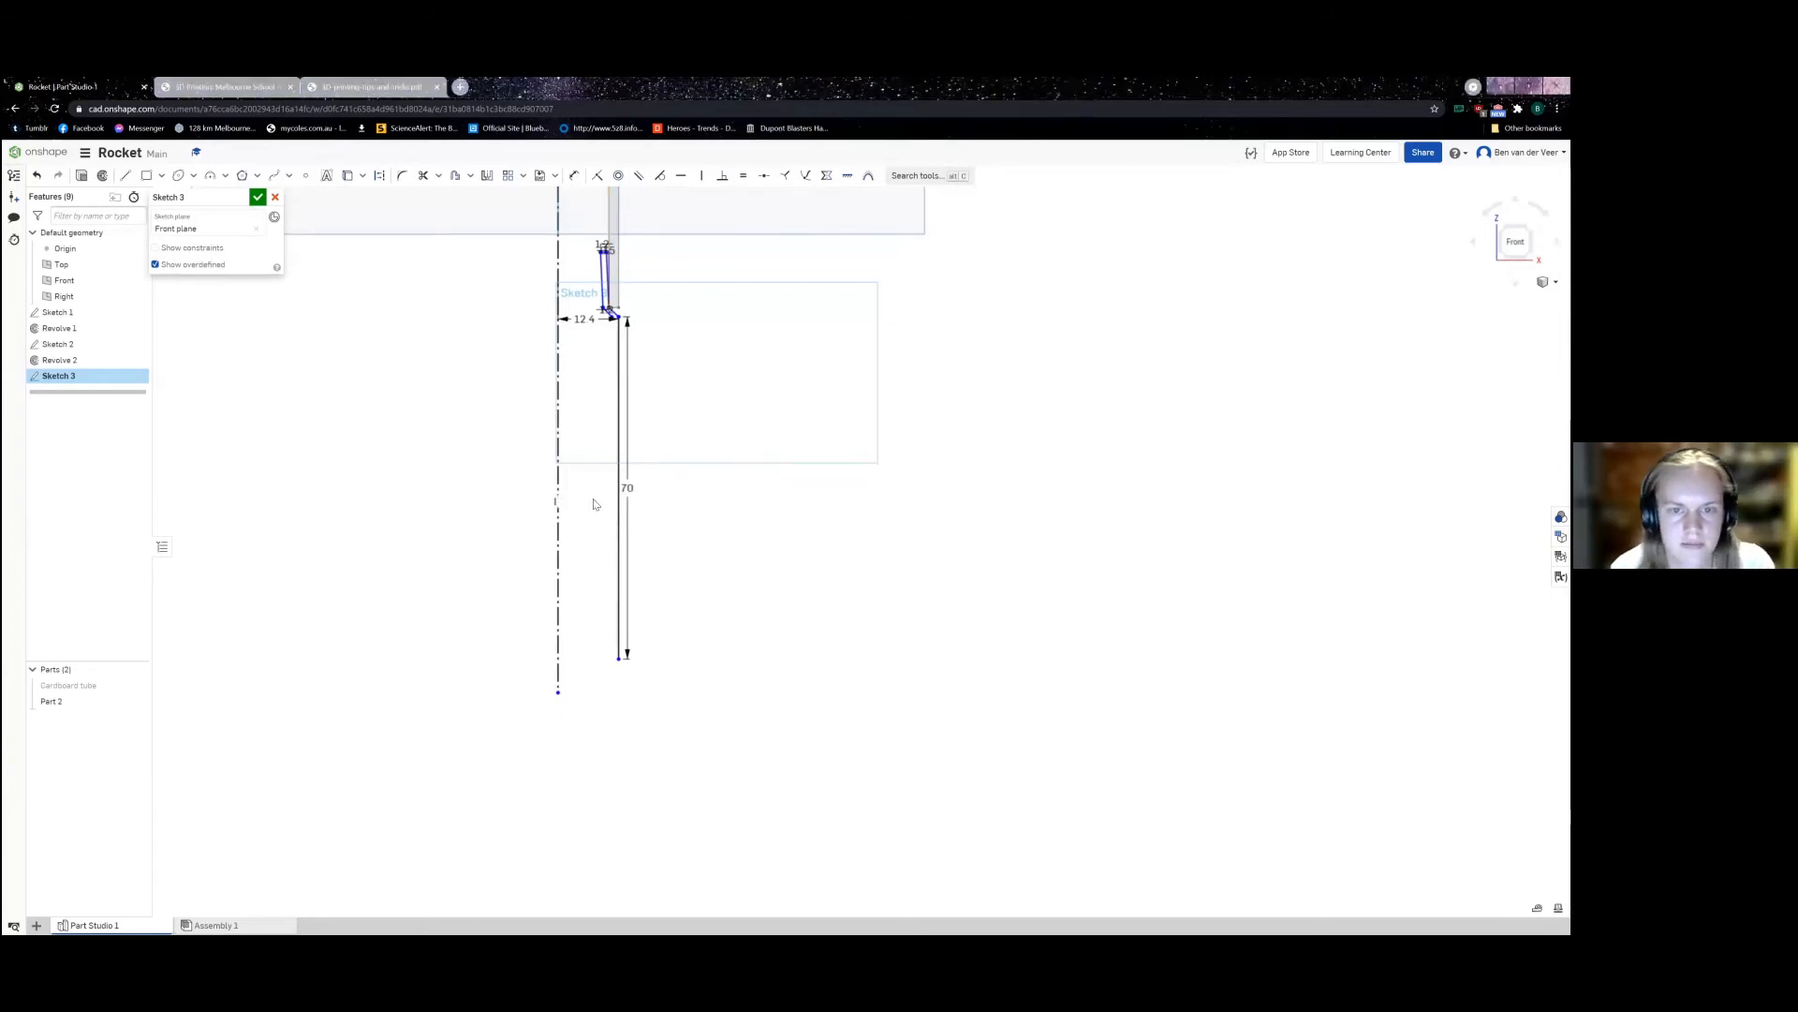
scroll(594, 506, "up", 2)
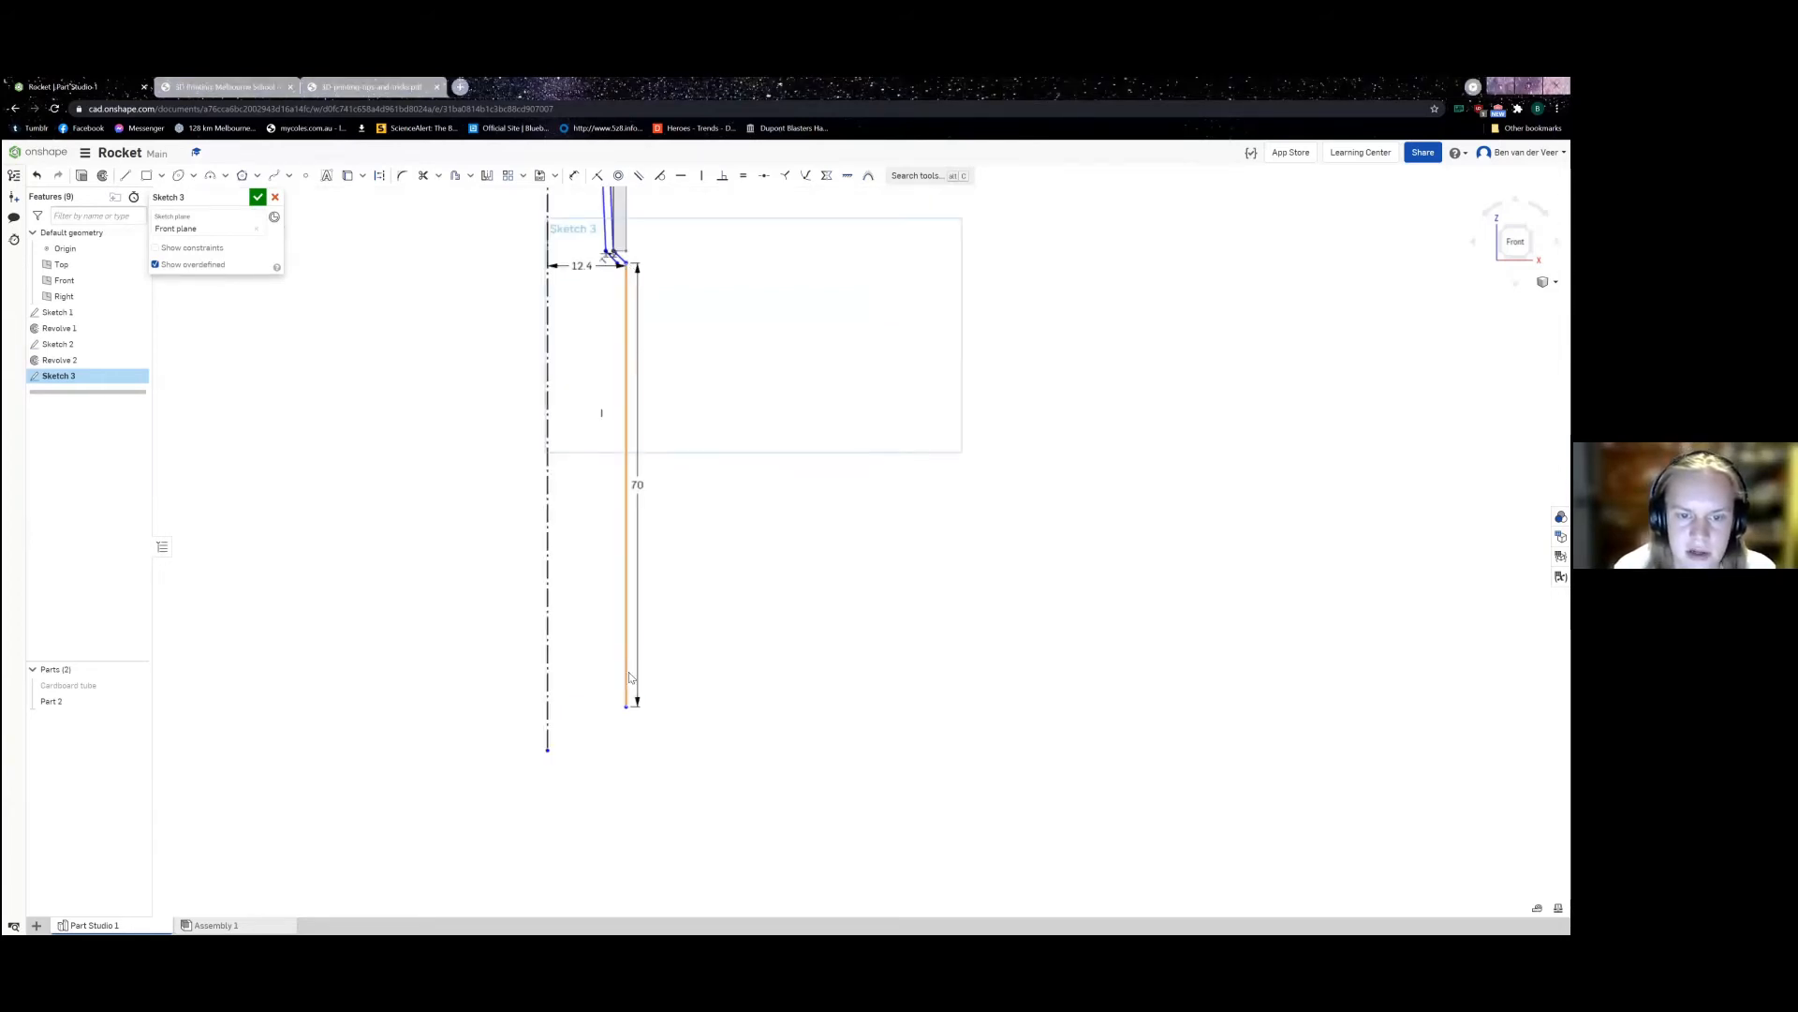
middle_click_drag(614, 386, 647, 628)
middle_click_drag(650, 529, 641, 453)
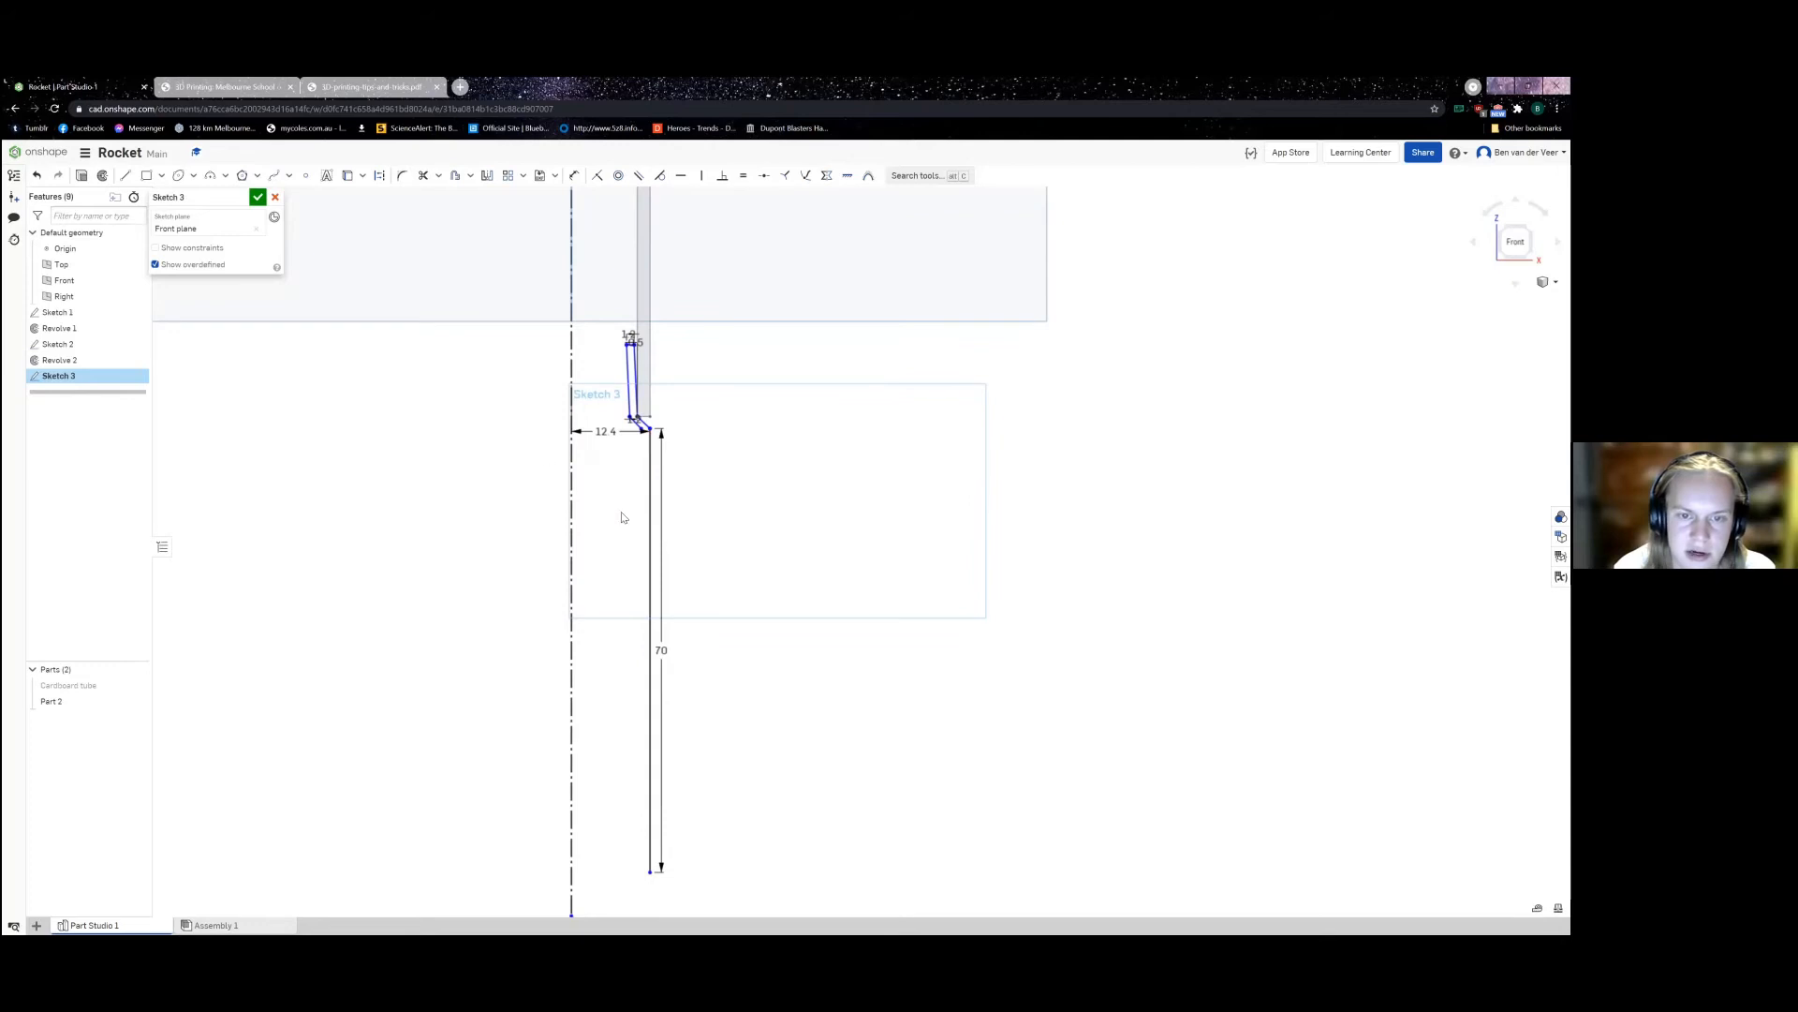
middle_click_drag(751, 650, 730, 549)
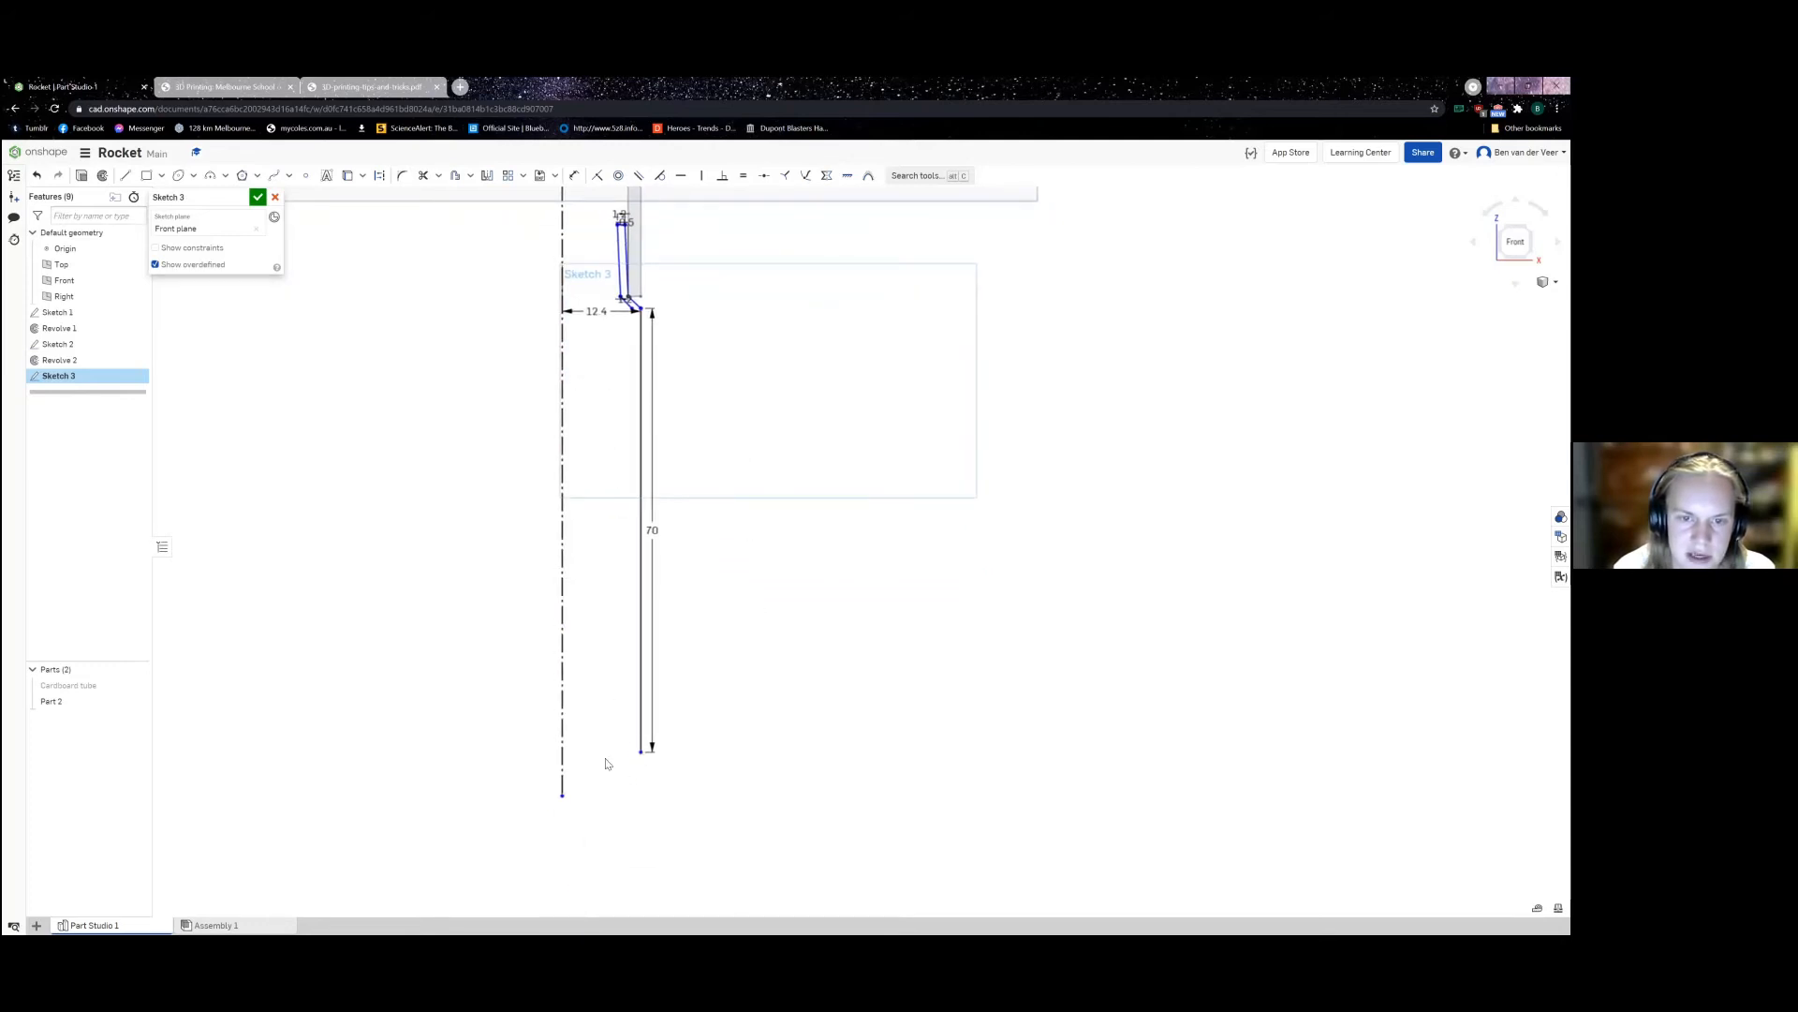
left_click(562, 426)
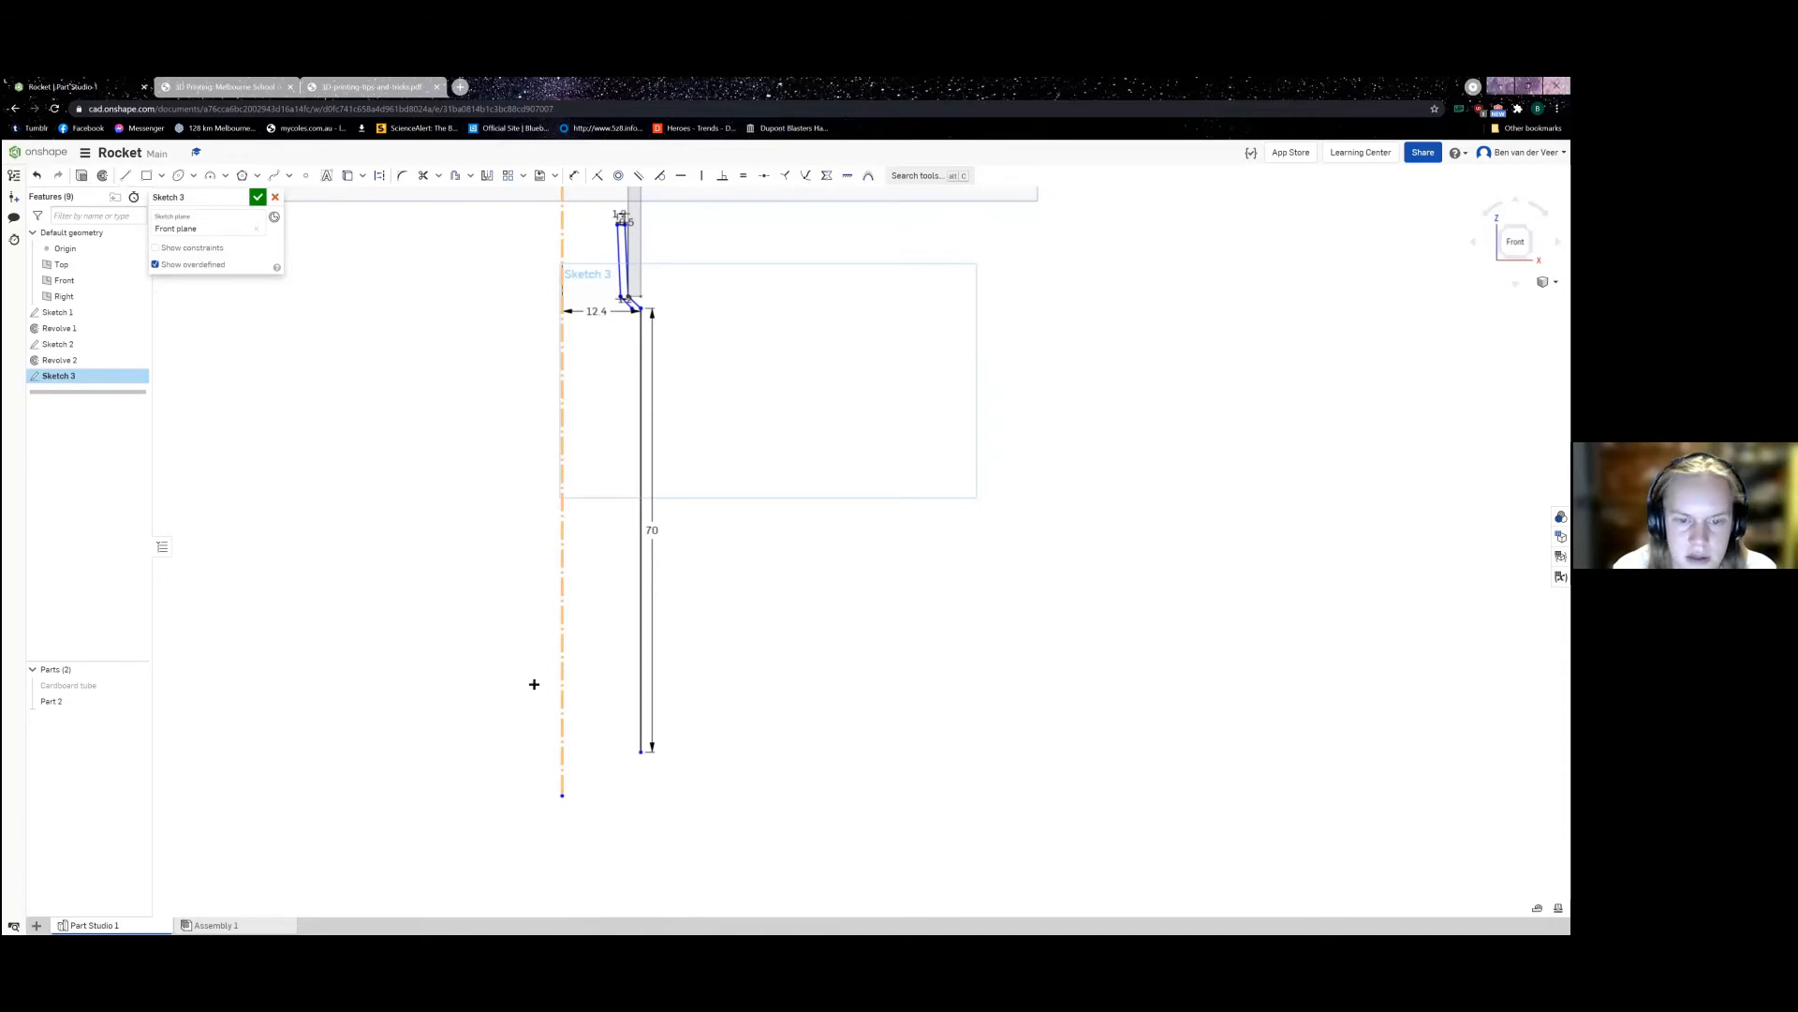
scroll(750, 773, "up", 3)
key("l")
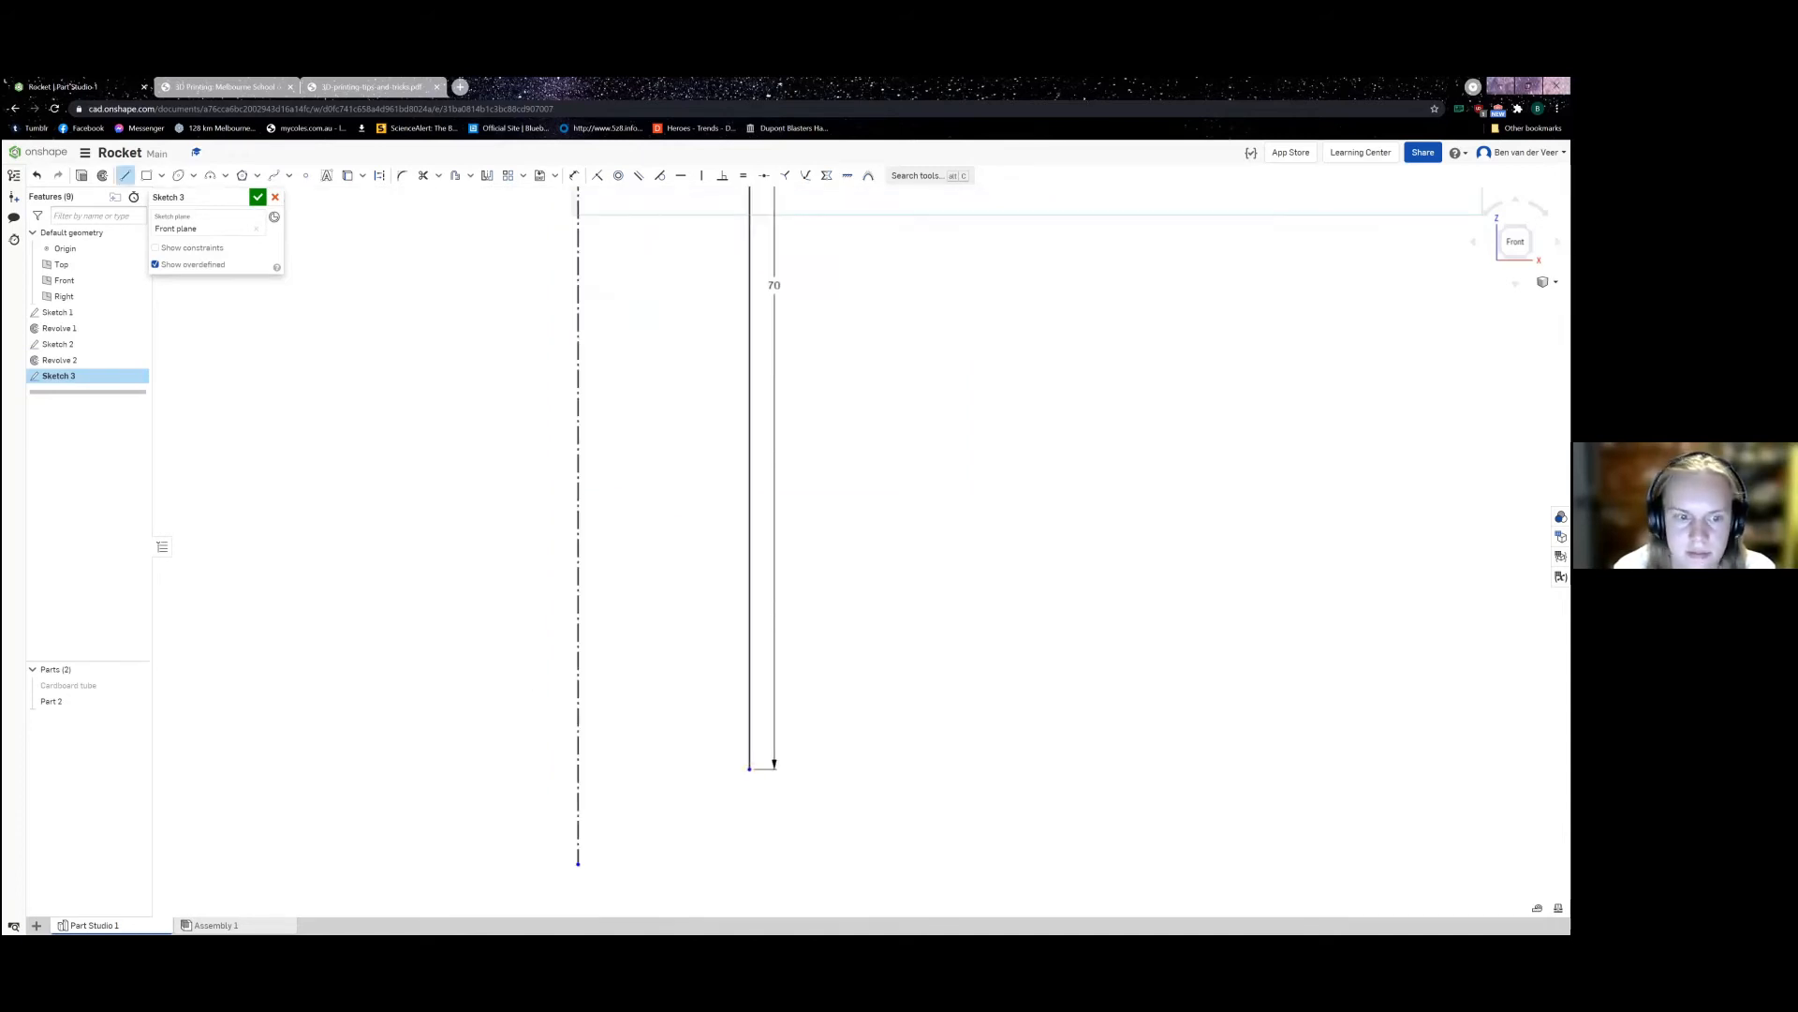
key("Escape")
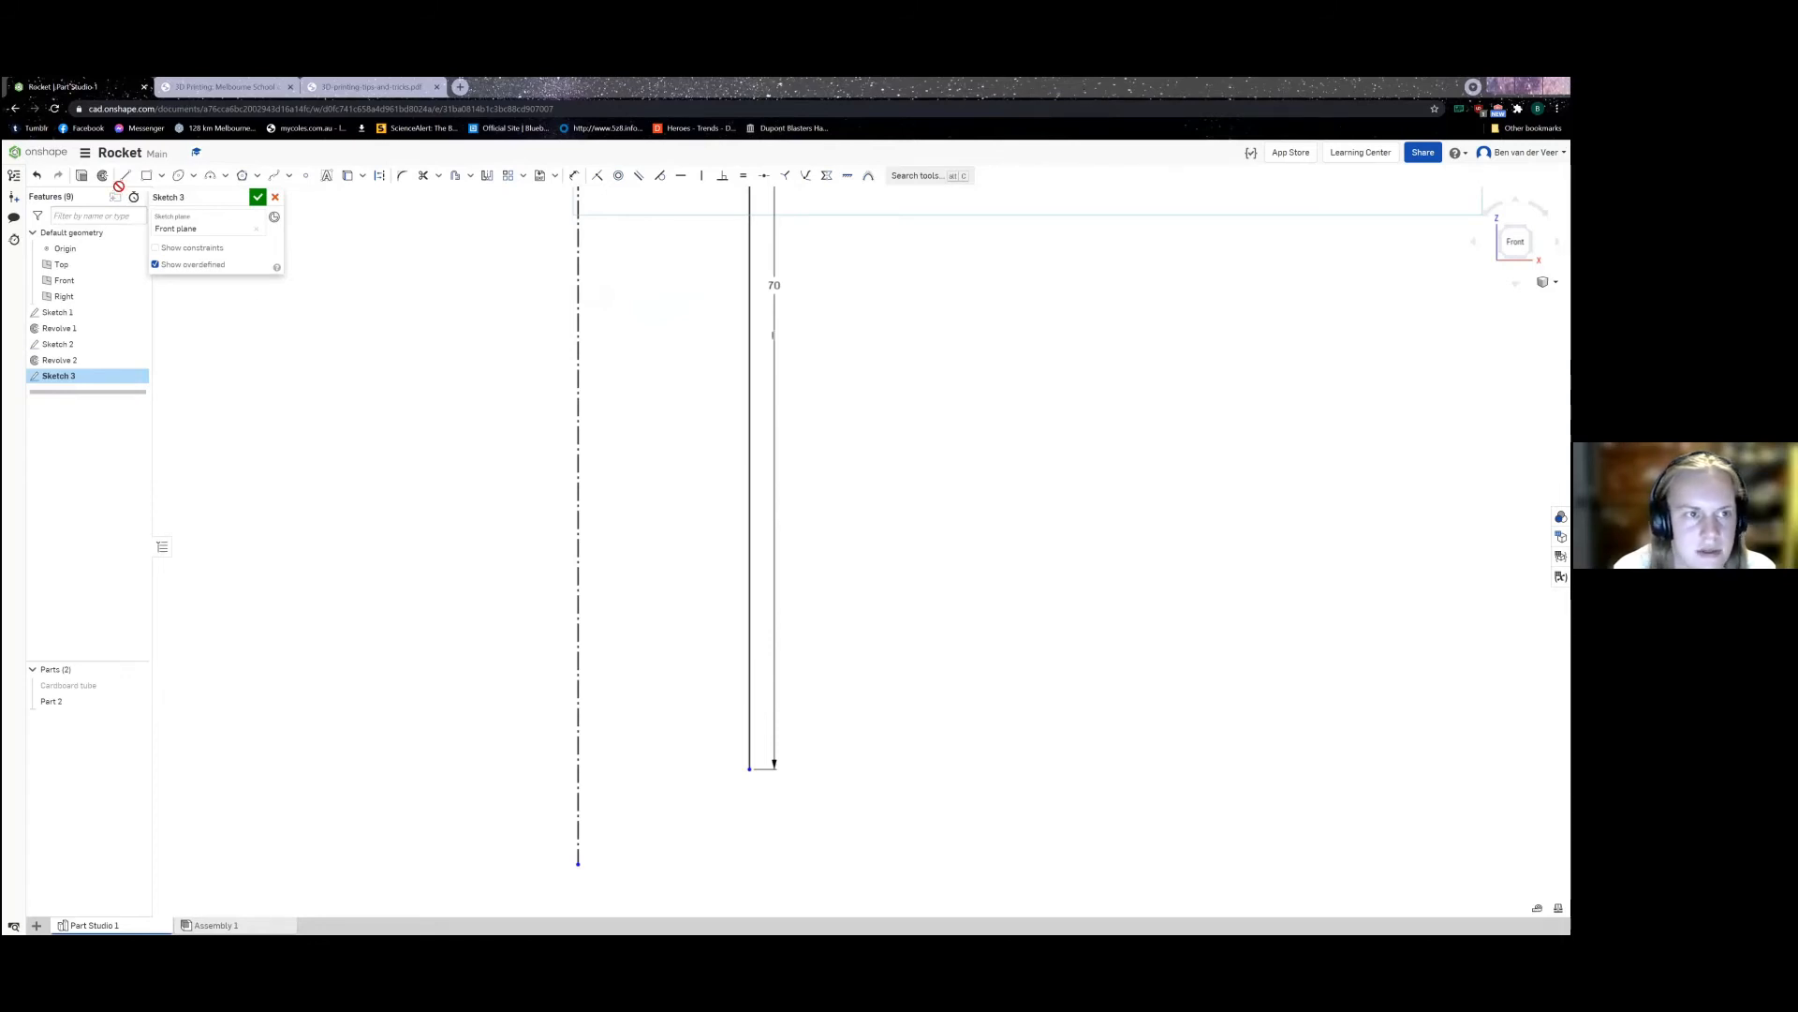
Step: Sketch a horizontal line 1.2 mm long from the 70 mm line's lower end toward the centreline
key("l")
left_click(749, 769)
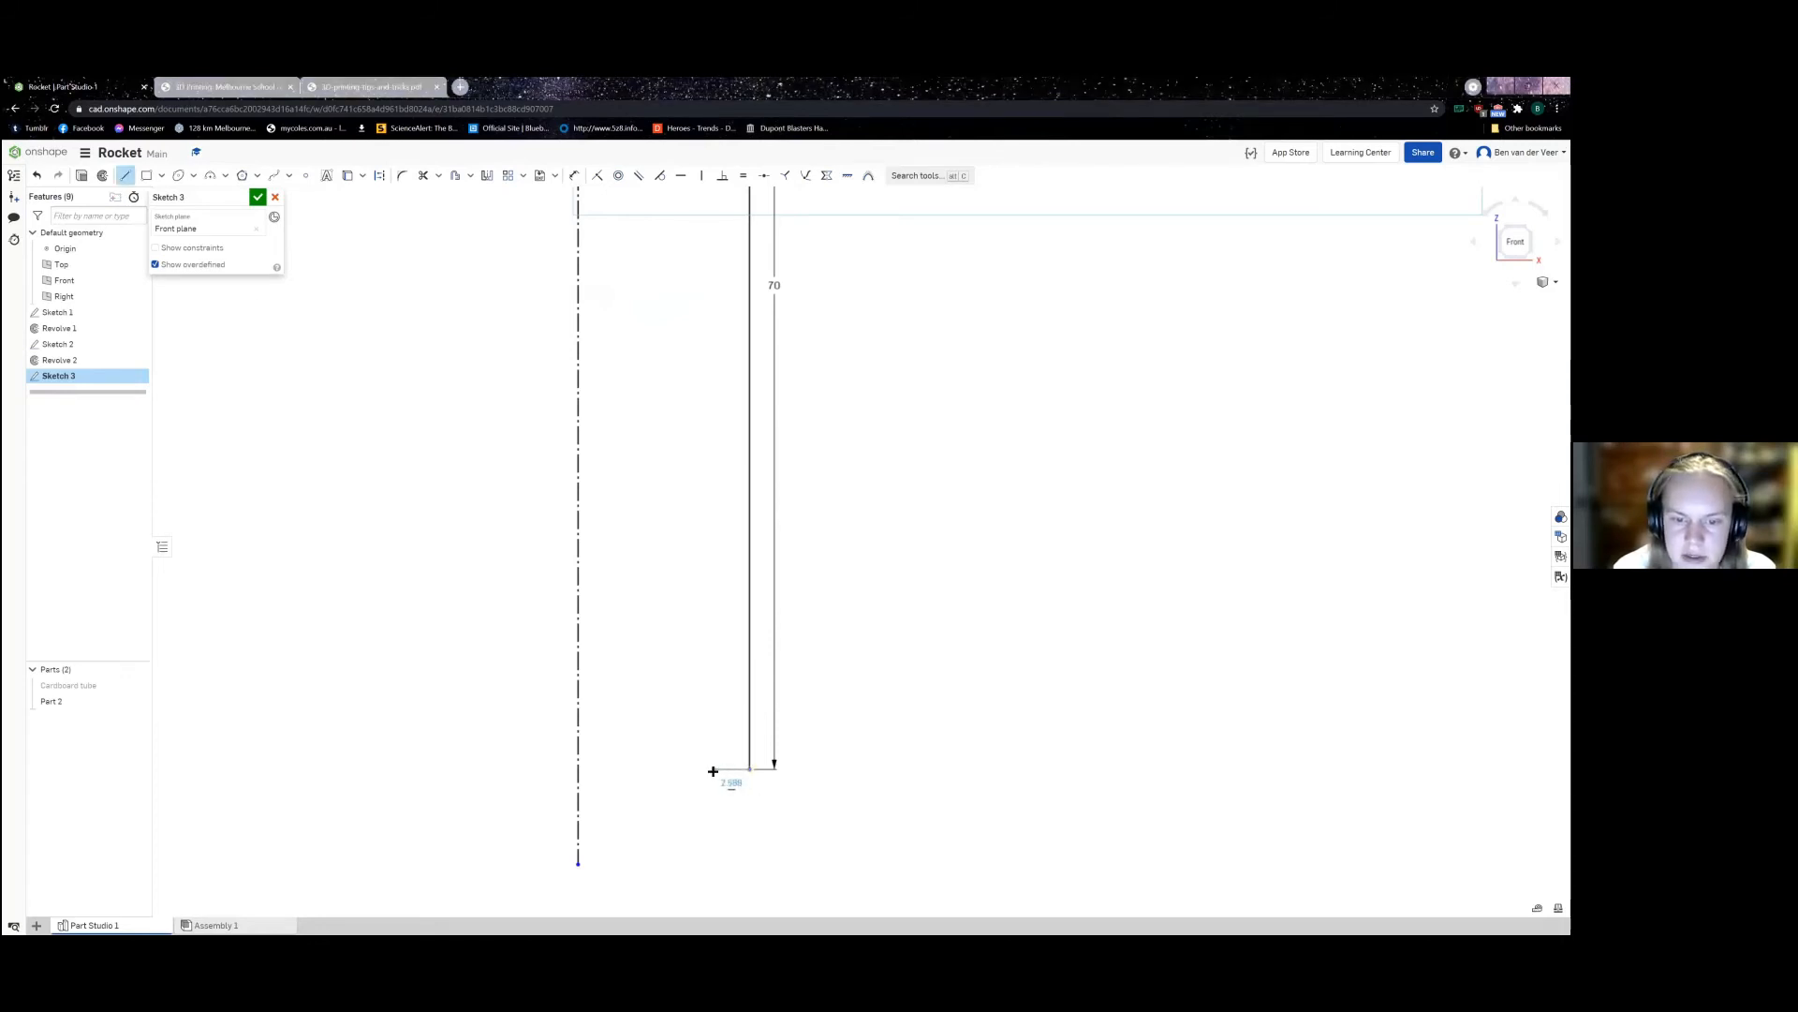
left_click(713, 771)
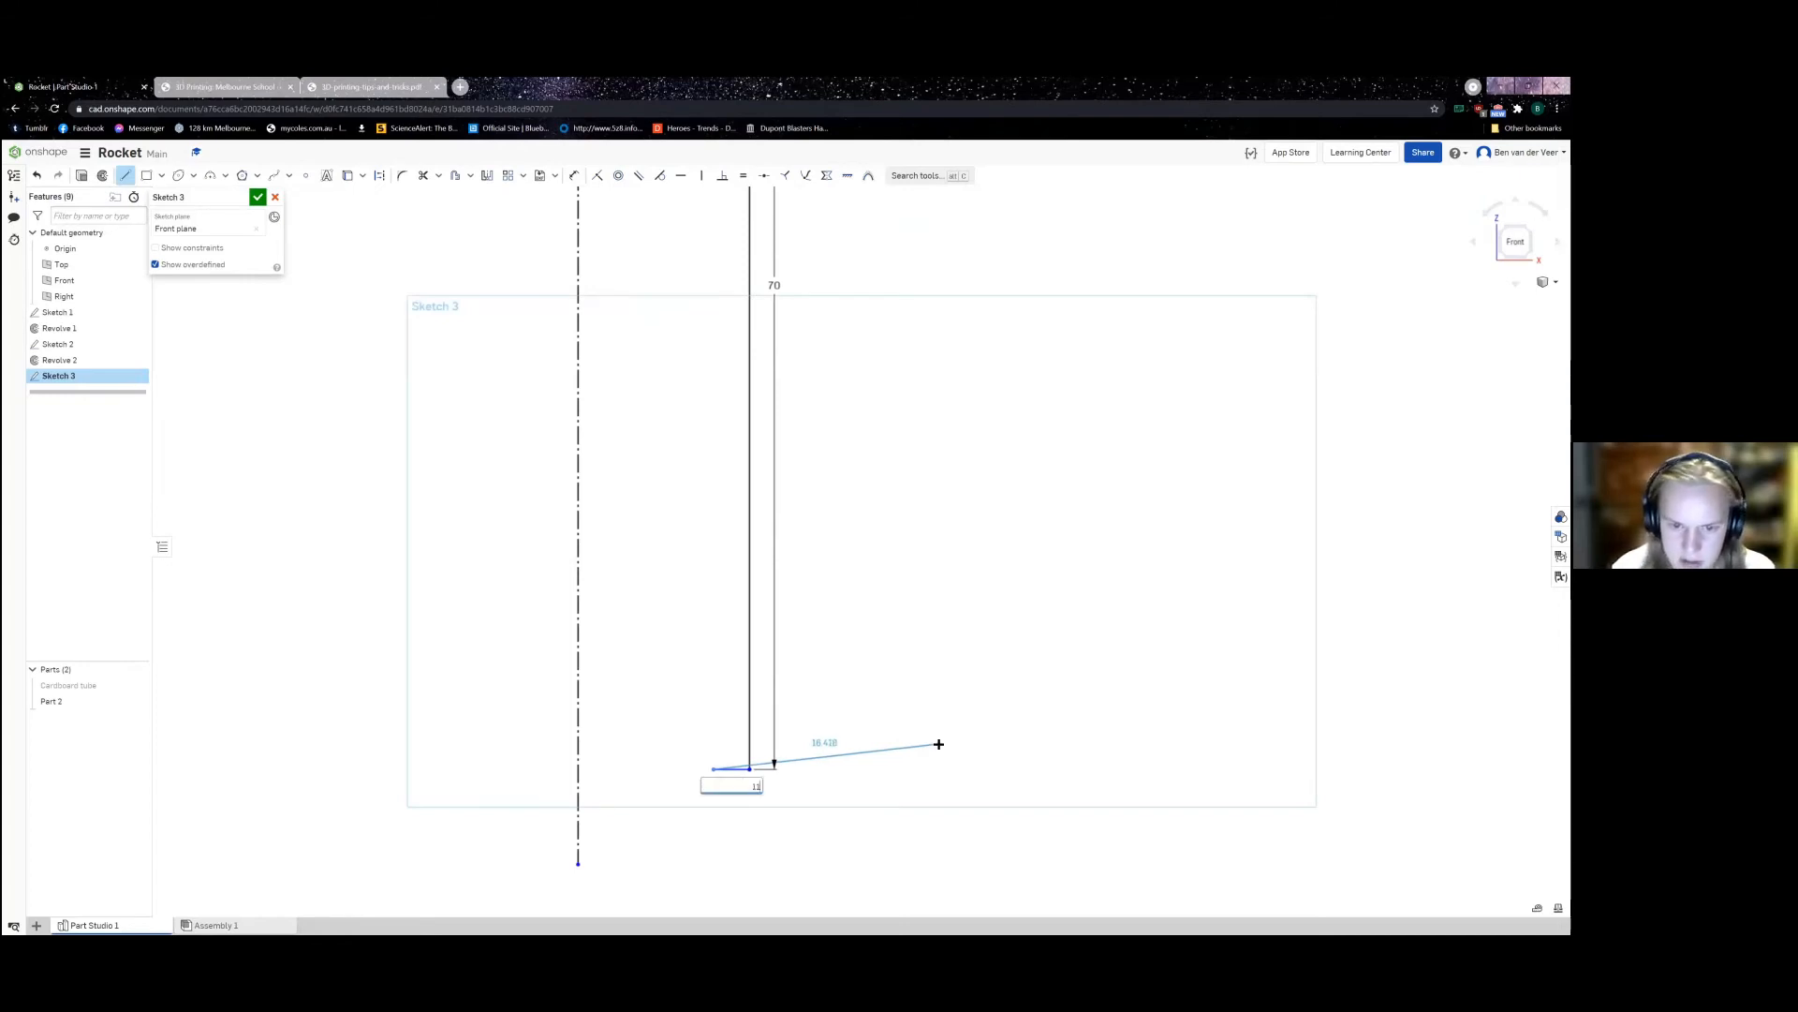
type("1")
type("2")
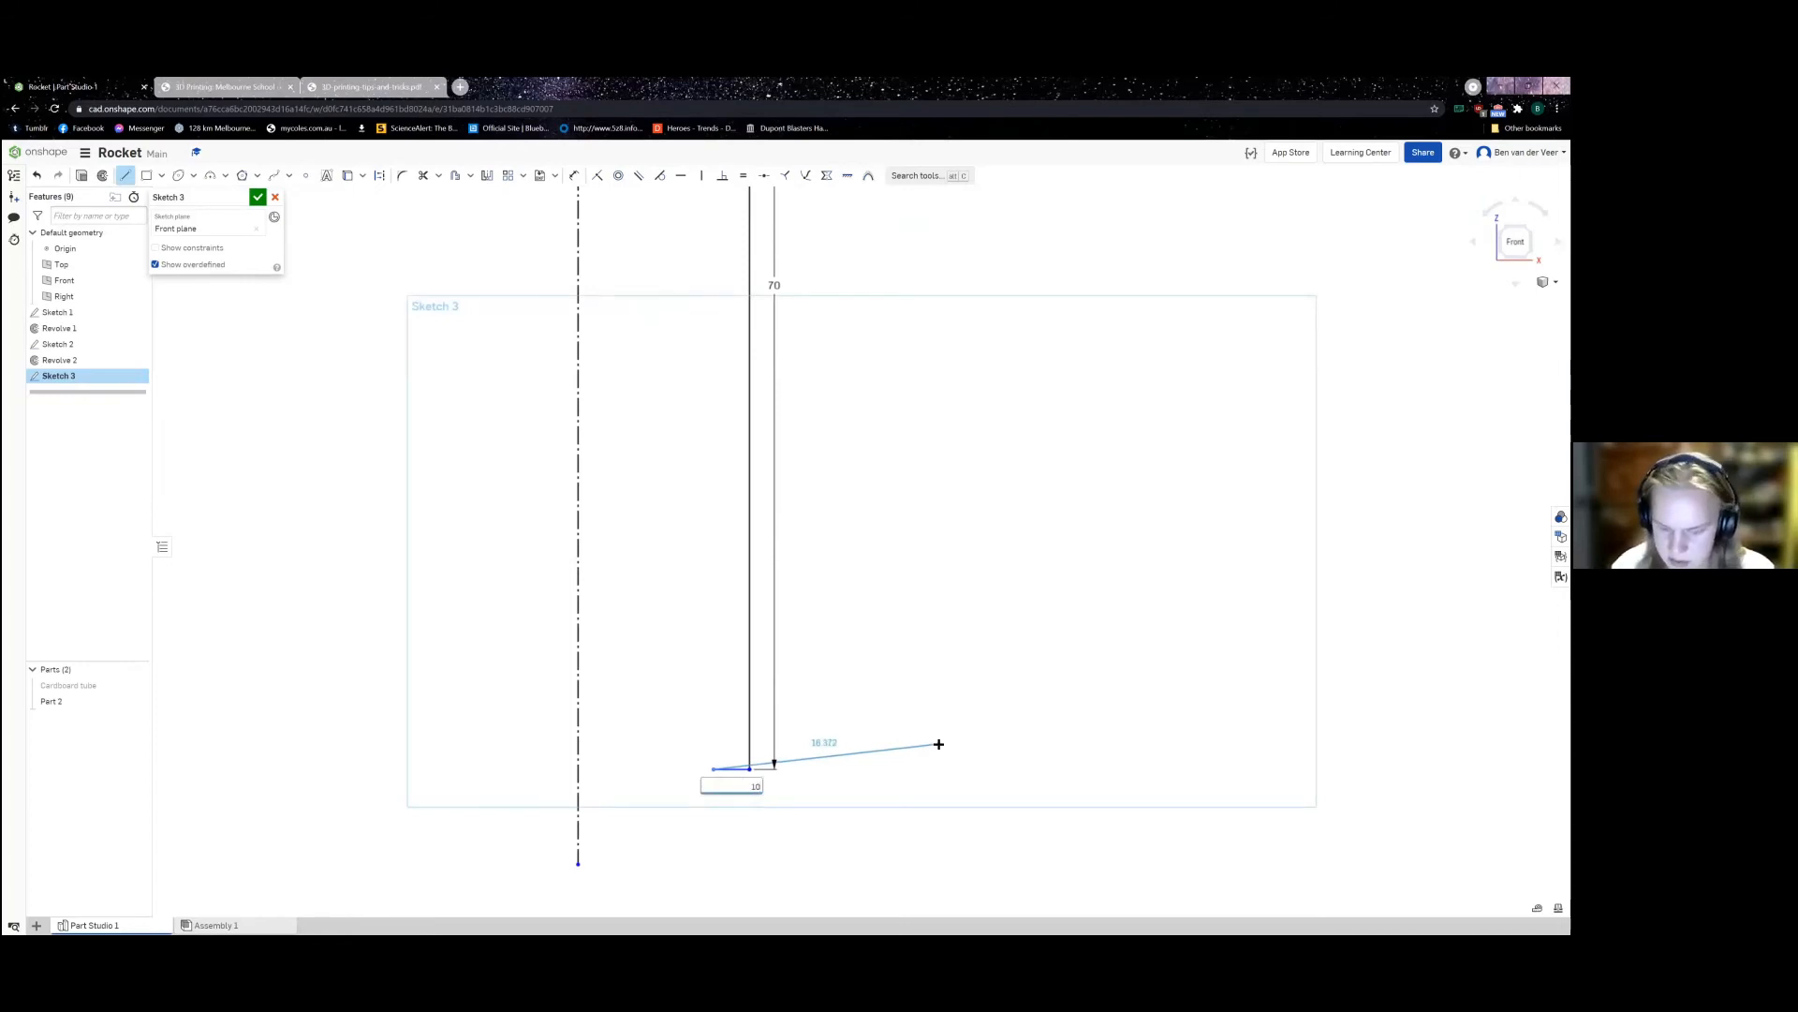
key("Return")
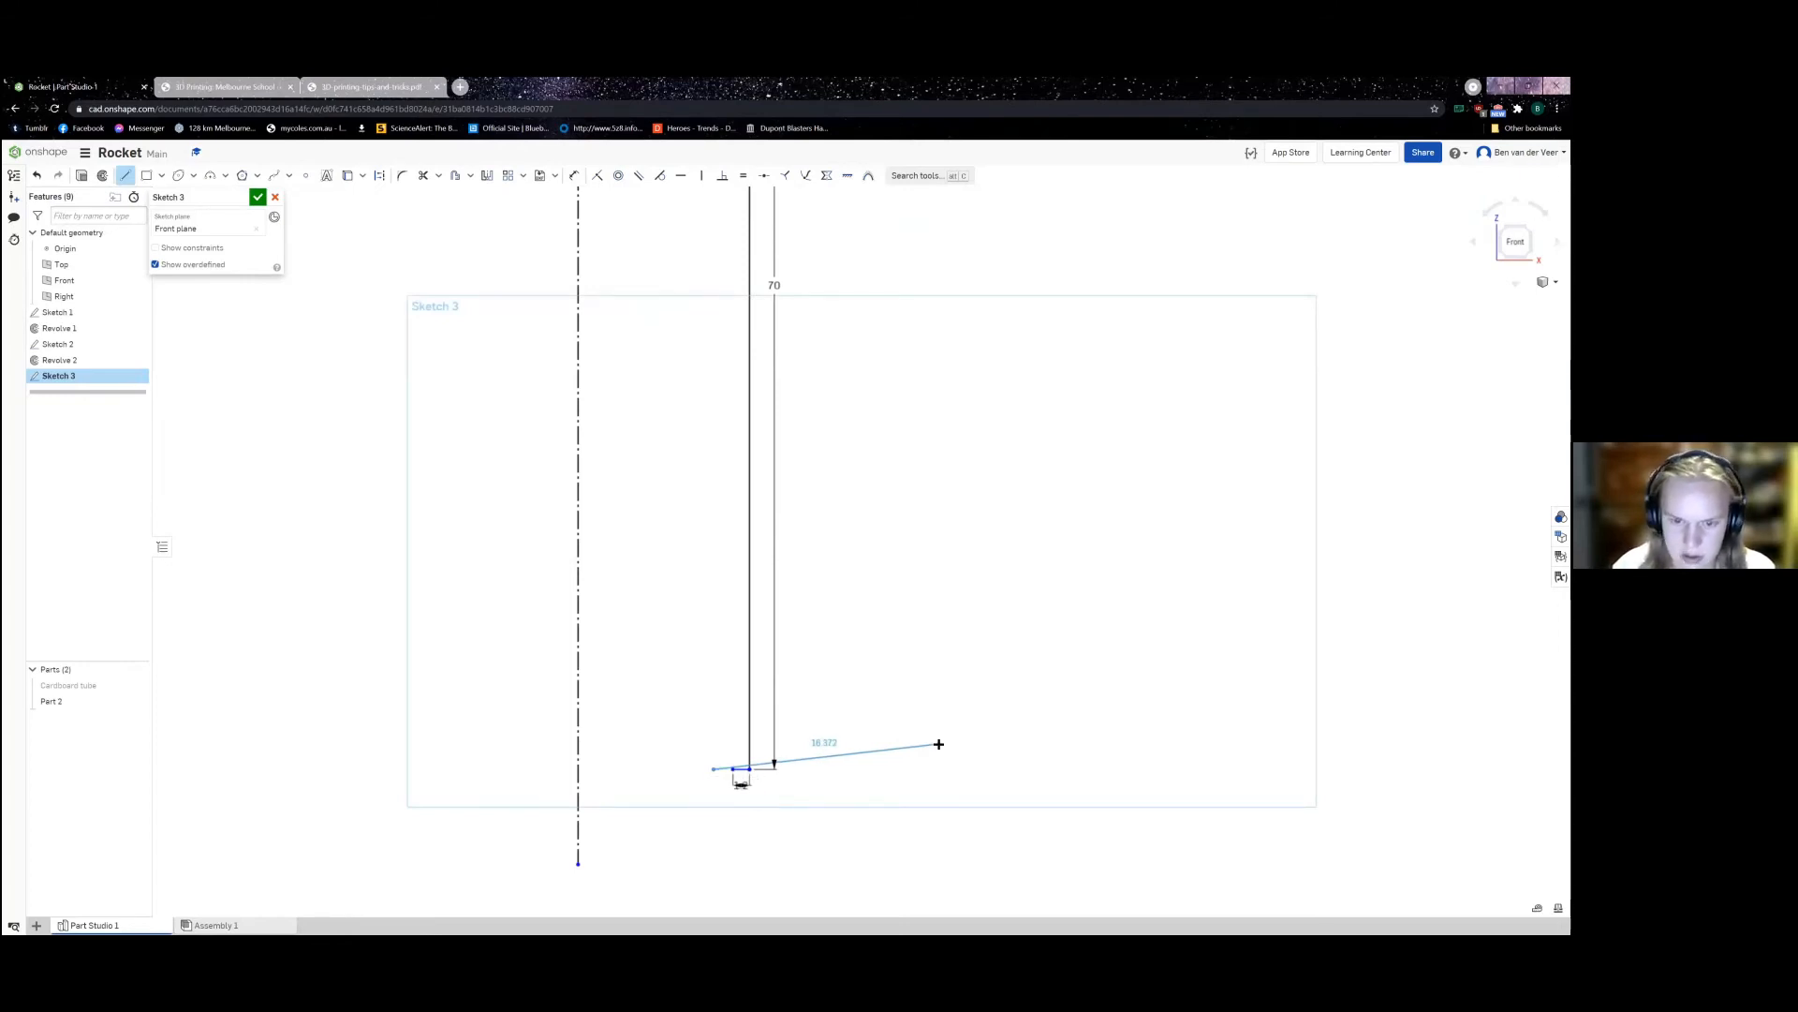
Step: Sketch the inner vertical line up from the short bottom line and bring its upper end level with the outer vertical line's top
middle_click_drag(657, 395, 609, 910)
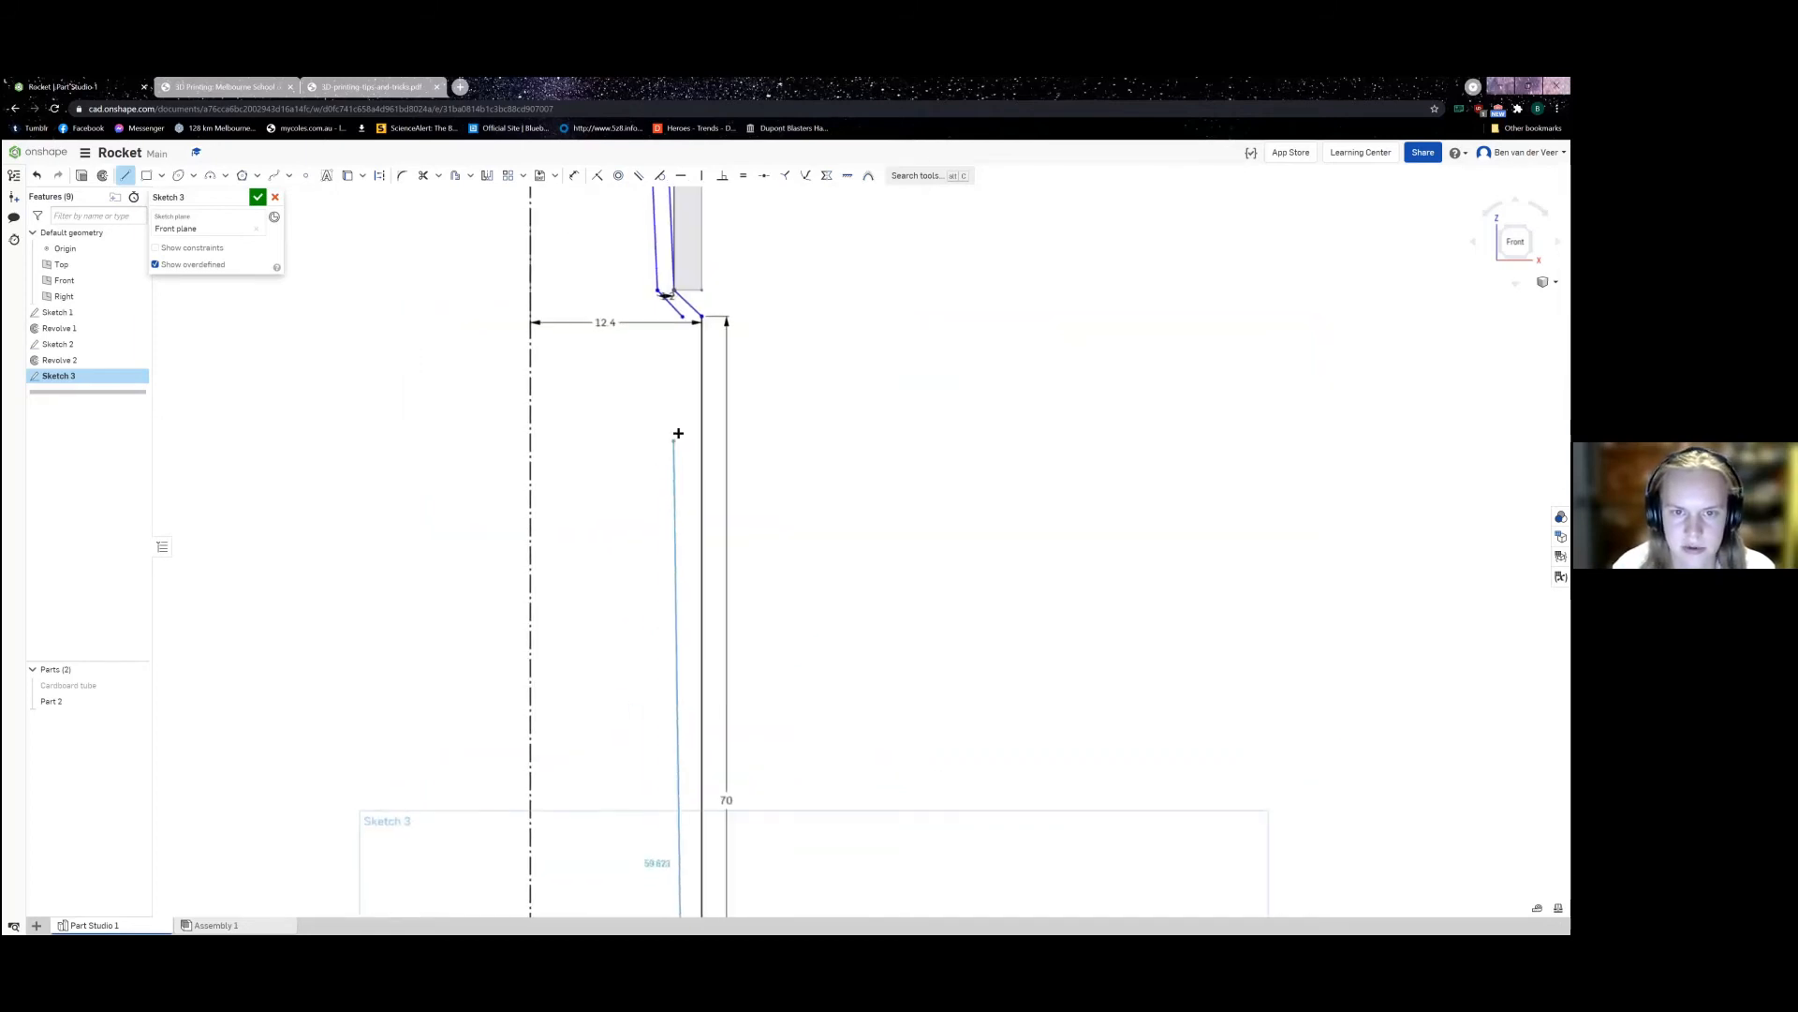
left_click(691, 318)
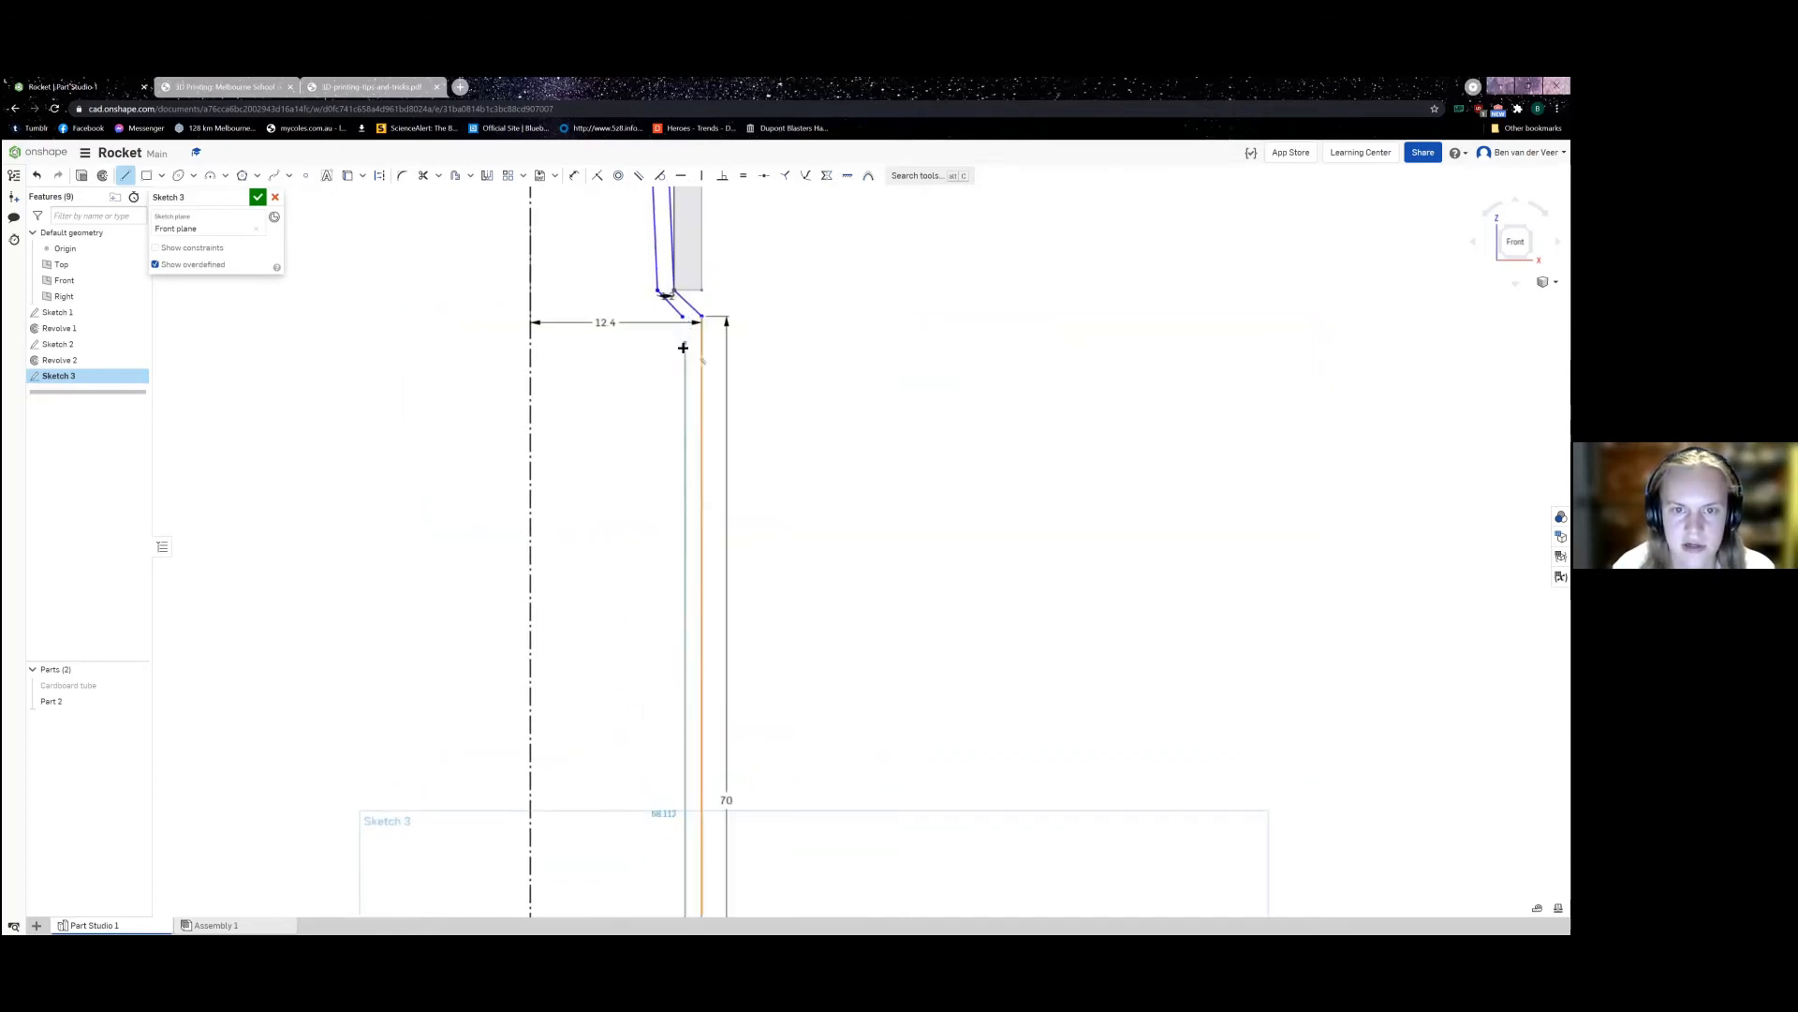
scroll(684, 346, "down", 2)
left_click(686, 332)
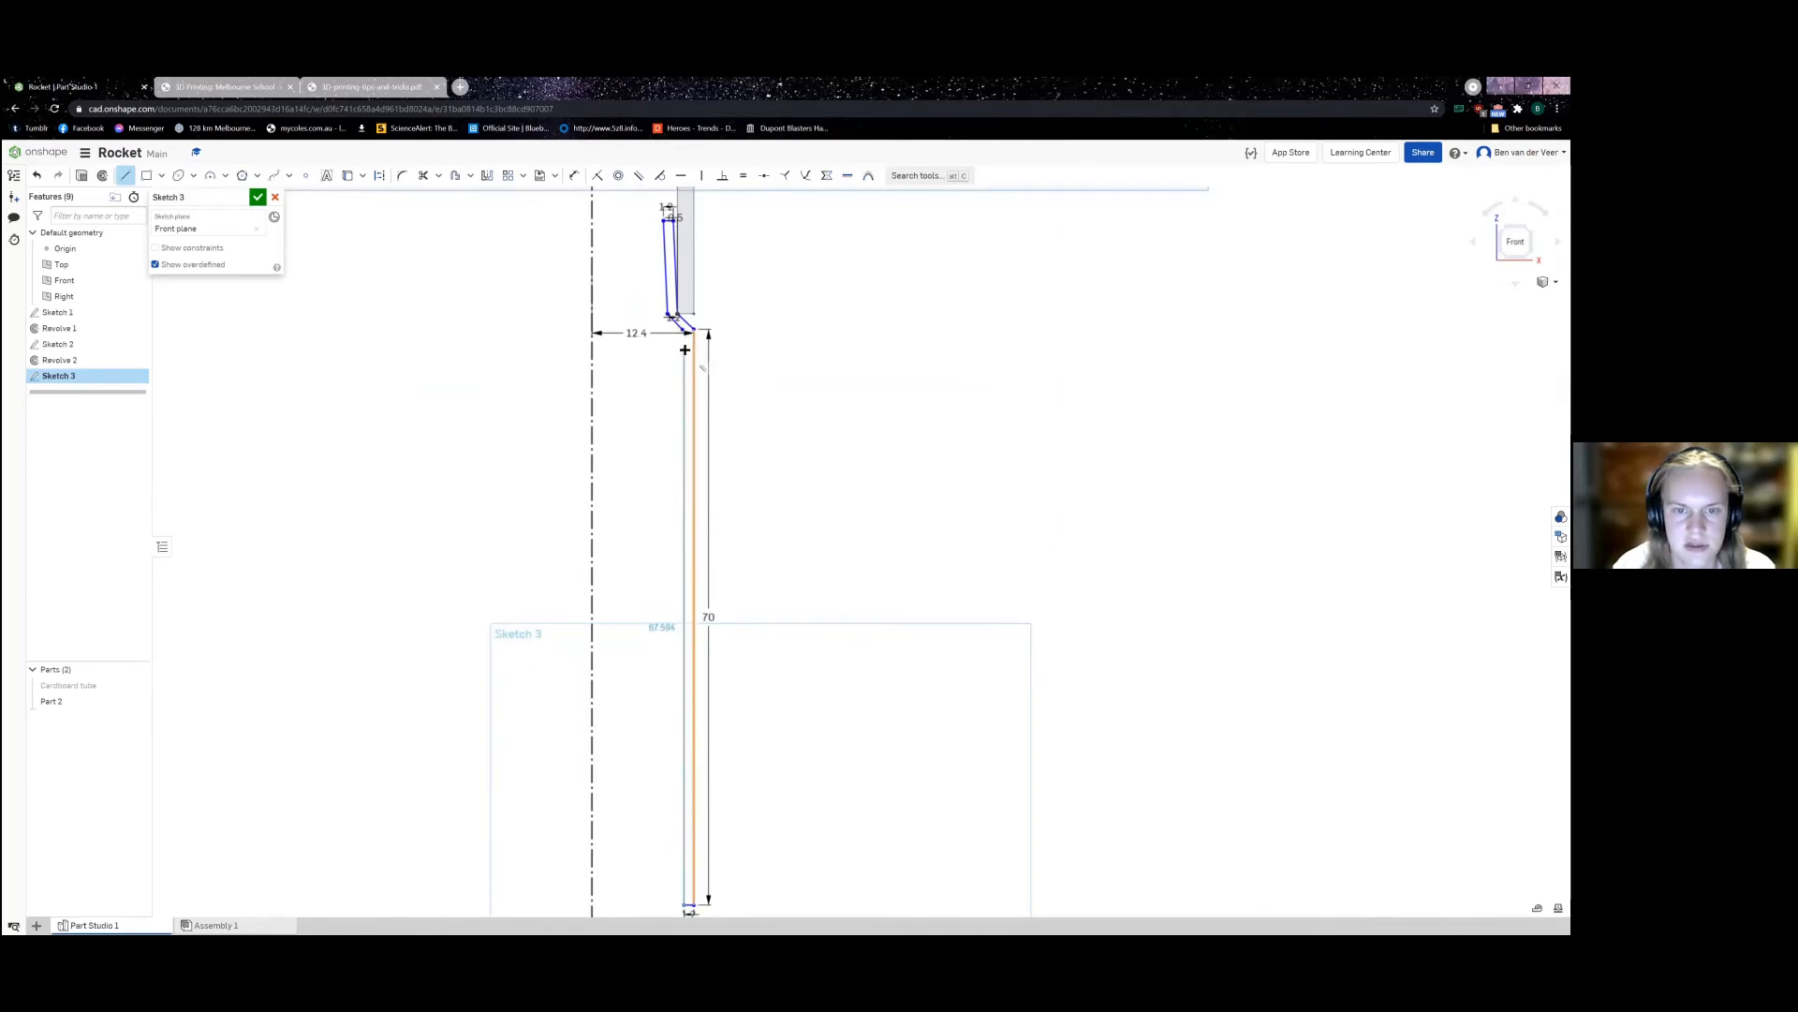
left_click(685, 350)
scroll(718, 369, "up", 6)
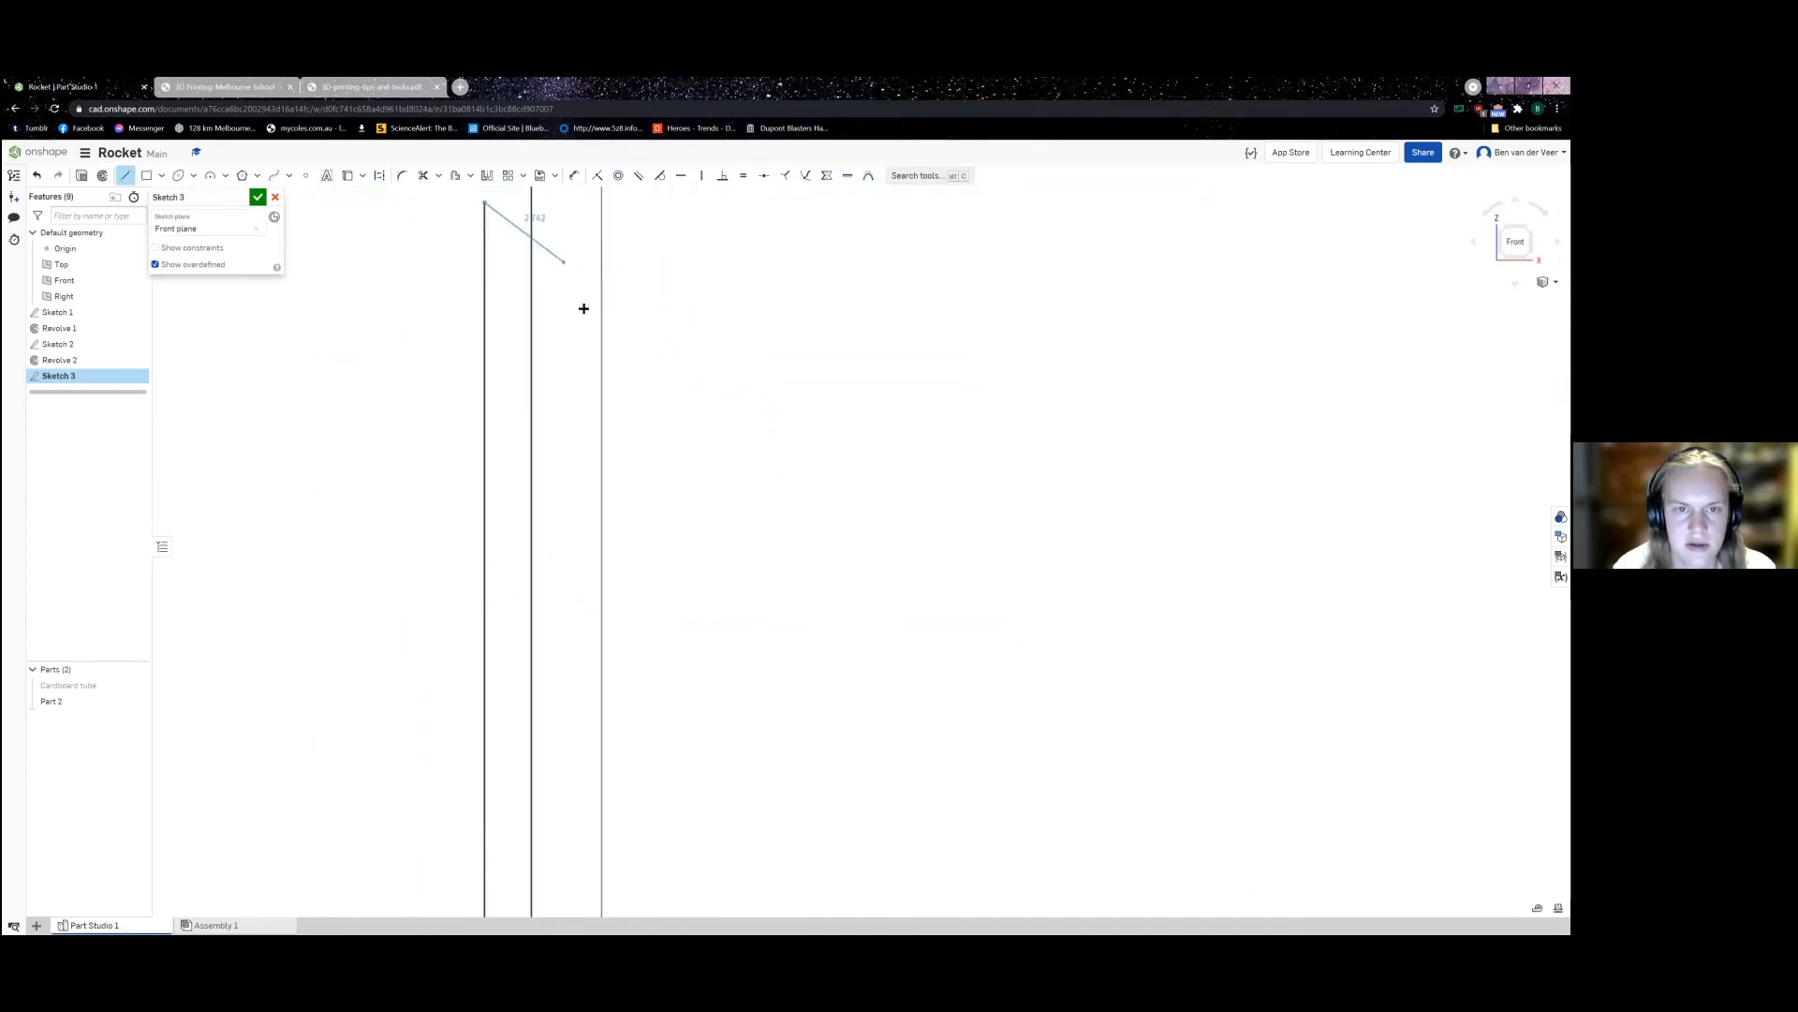
key("Escape")
mouse_move(675, 691)
left_mouse_down()
mouse_move(679, 586)
mouse_move(661, 572)
left_mouse_up()
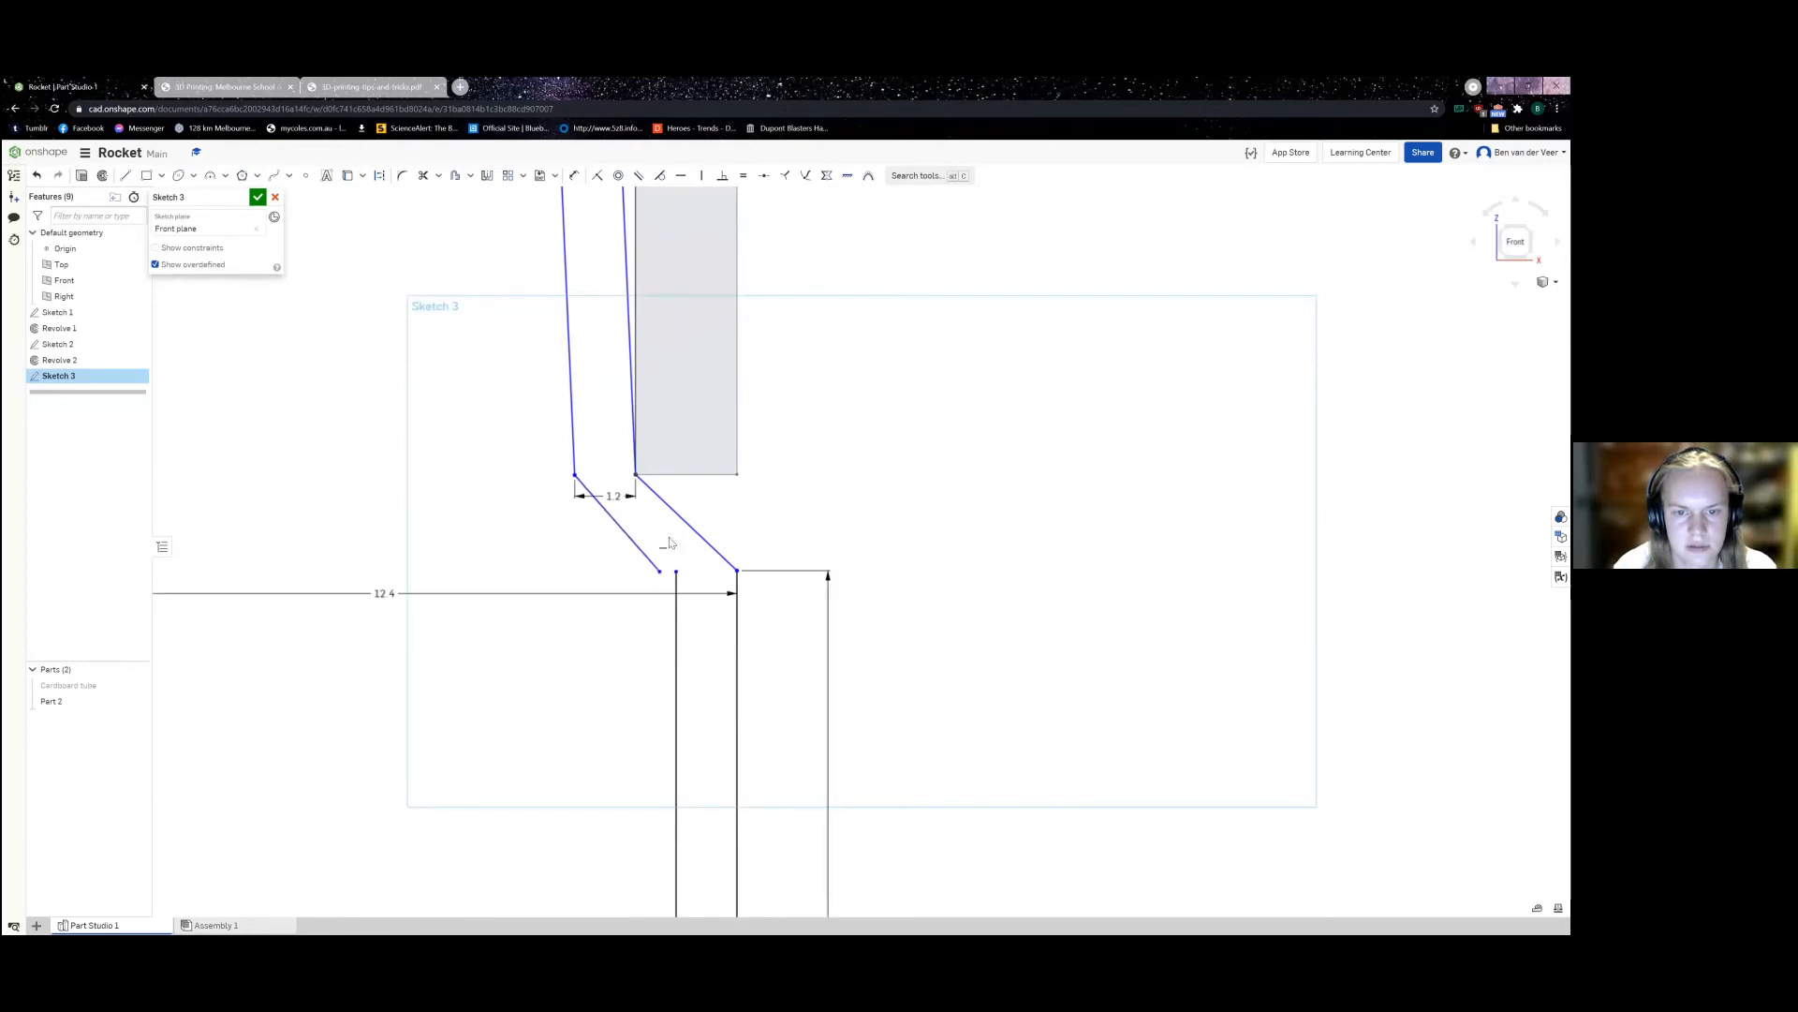
Step: Dimension the horizontal distance between the lower ends of the two sloping lines at 1.2 mm to close the profile
left_click(575, 176)
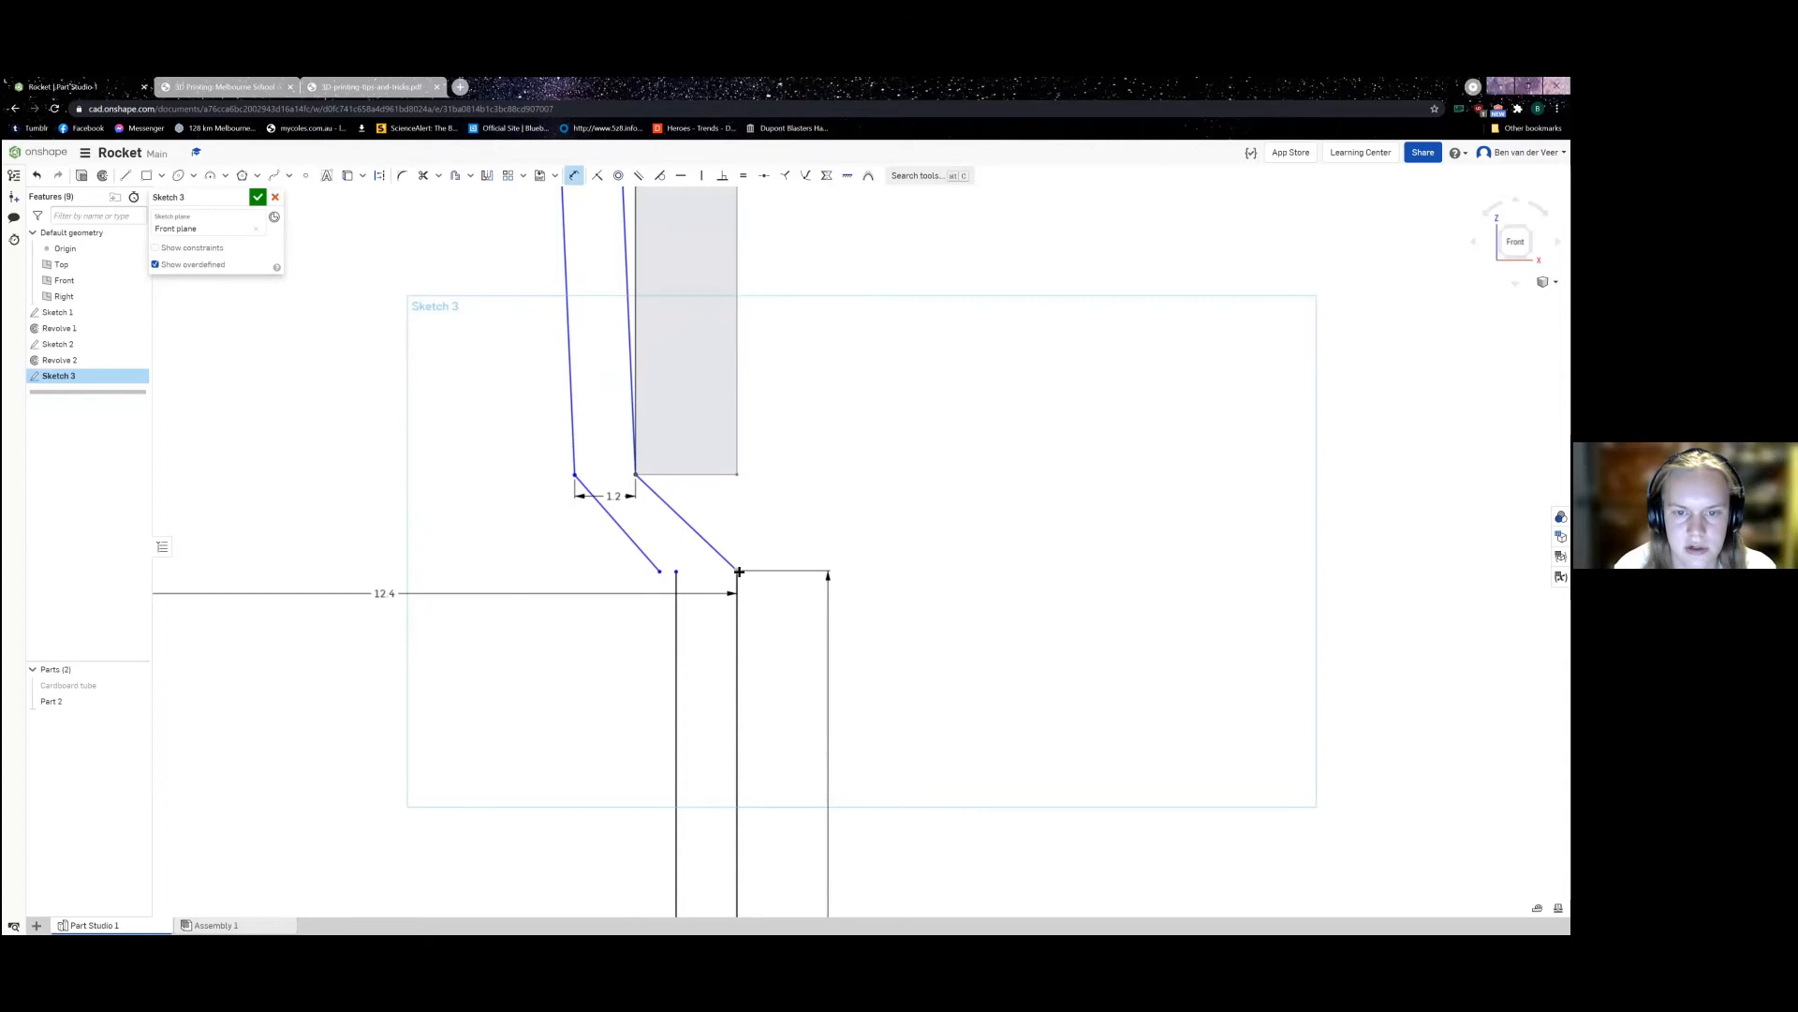
left_click(738, 572)
left_click(708, 572)
type("1")
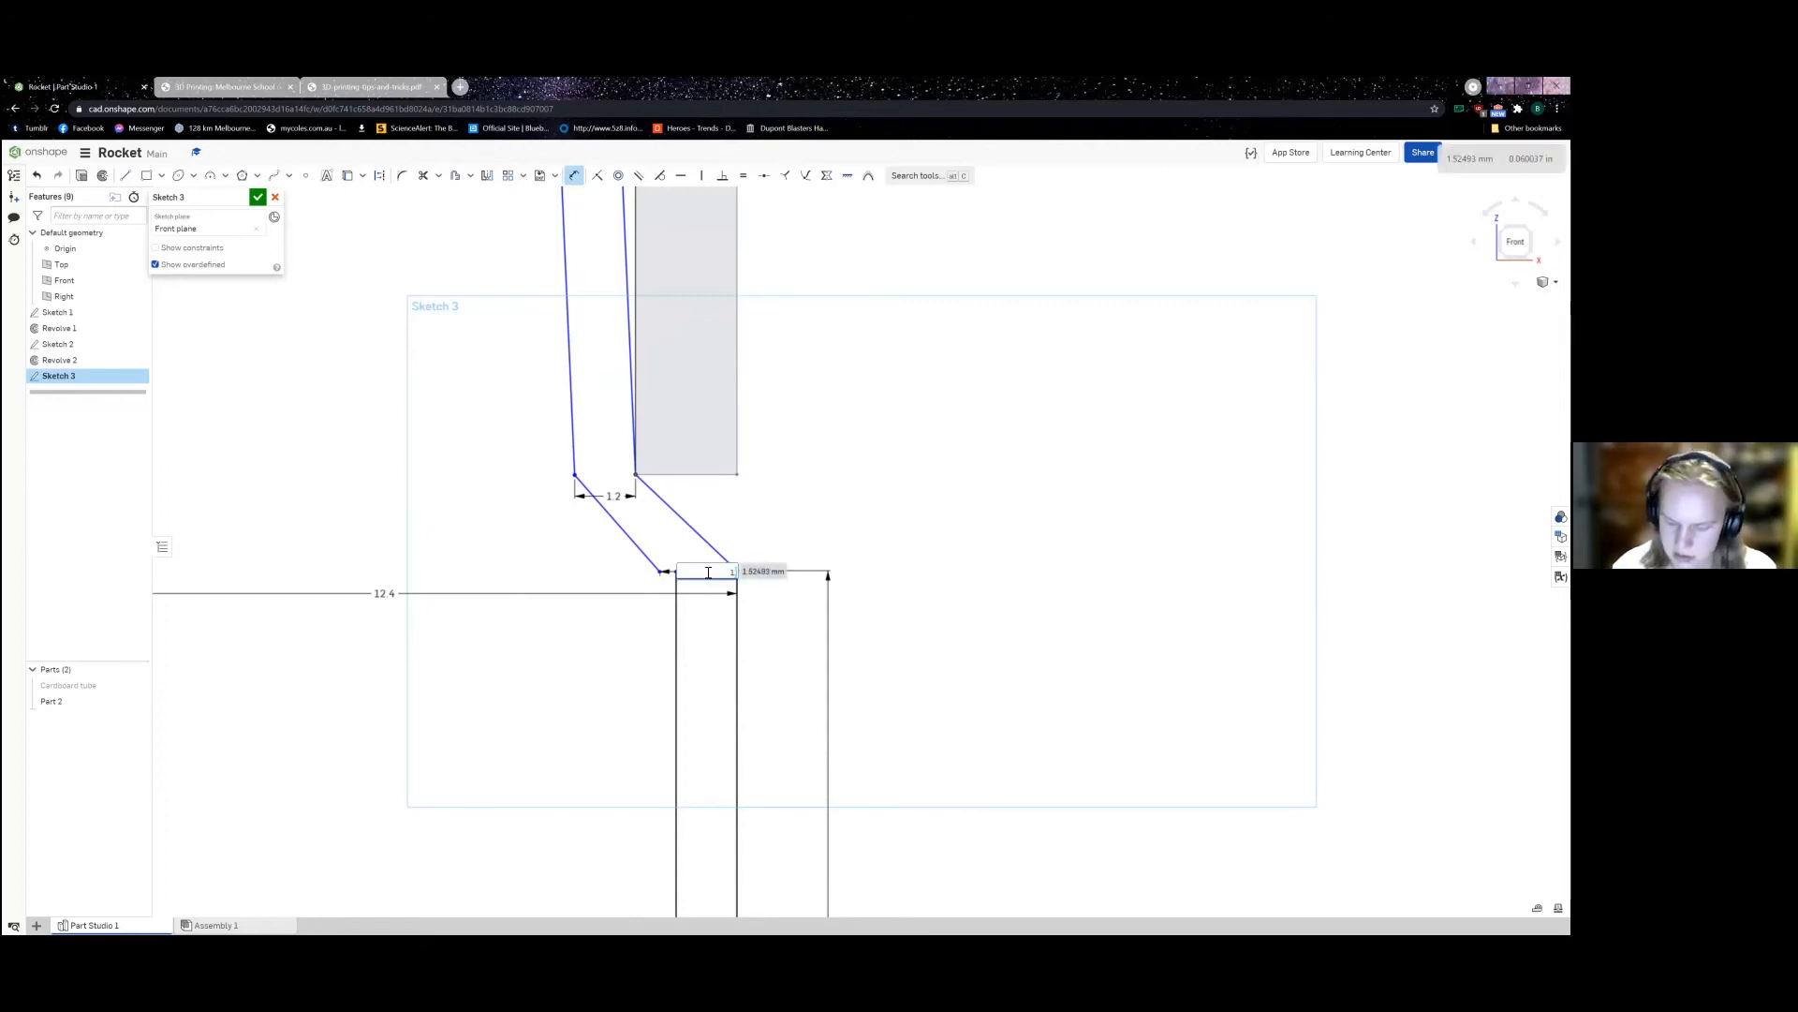
type(".2")
key("Return")
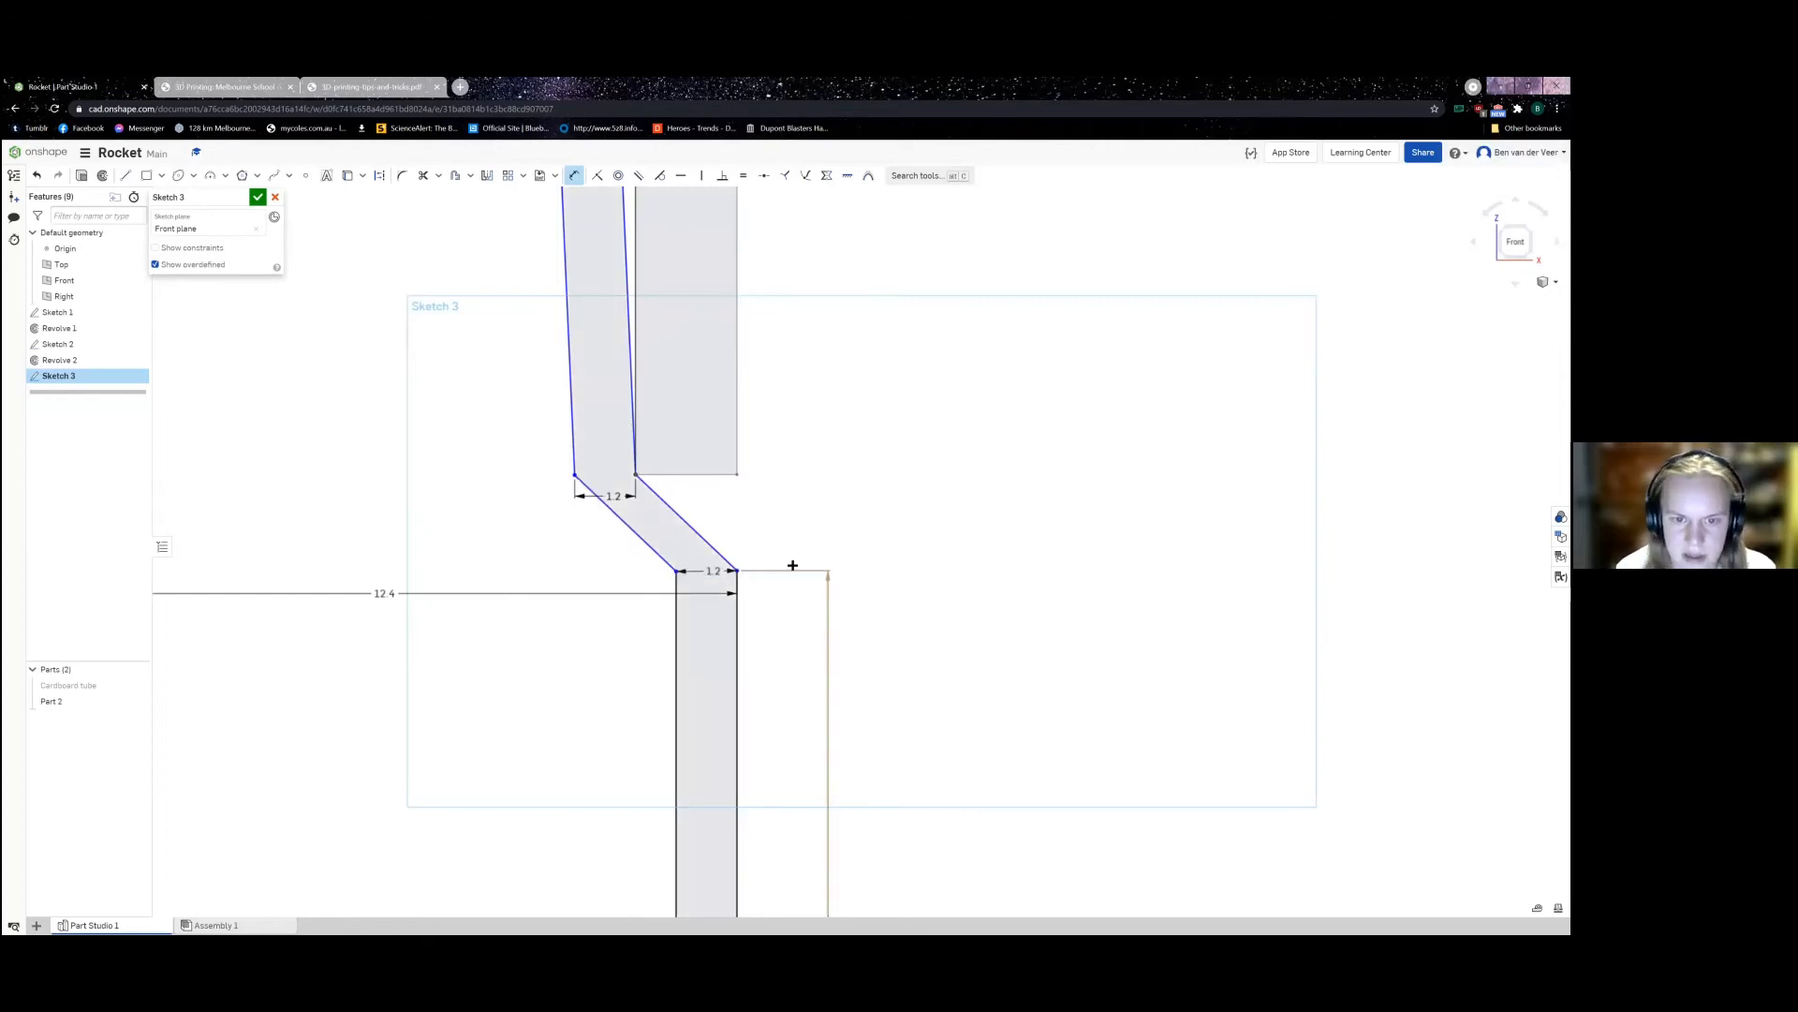
scroll(656, 628, "up", 5)
scroll(656, 632, "down", 10)
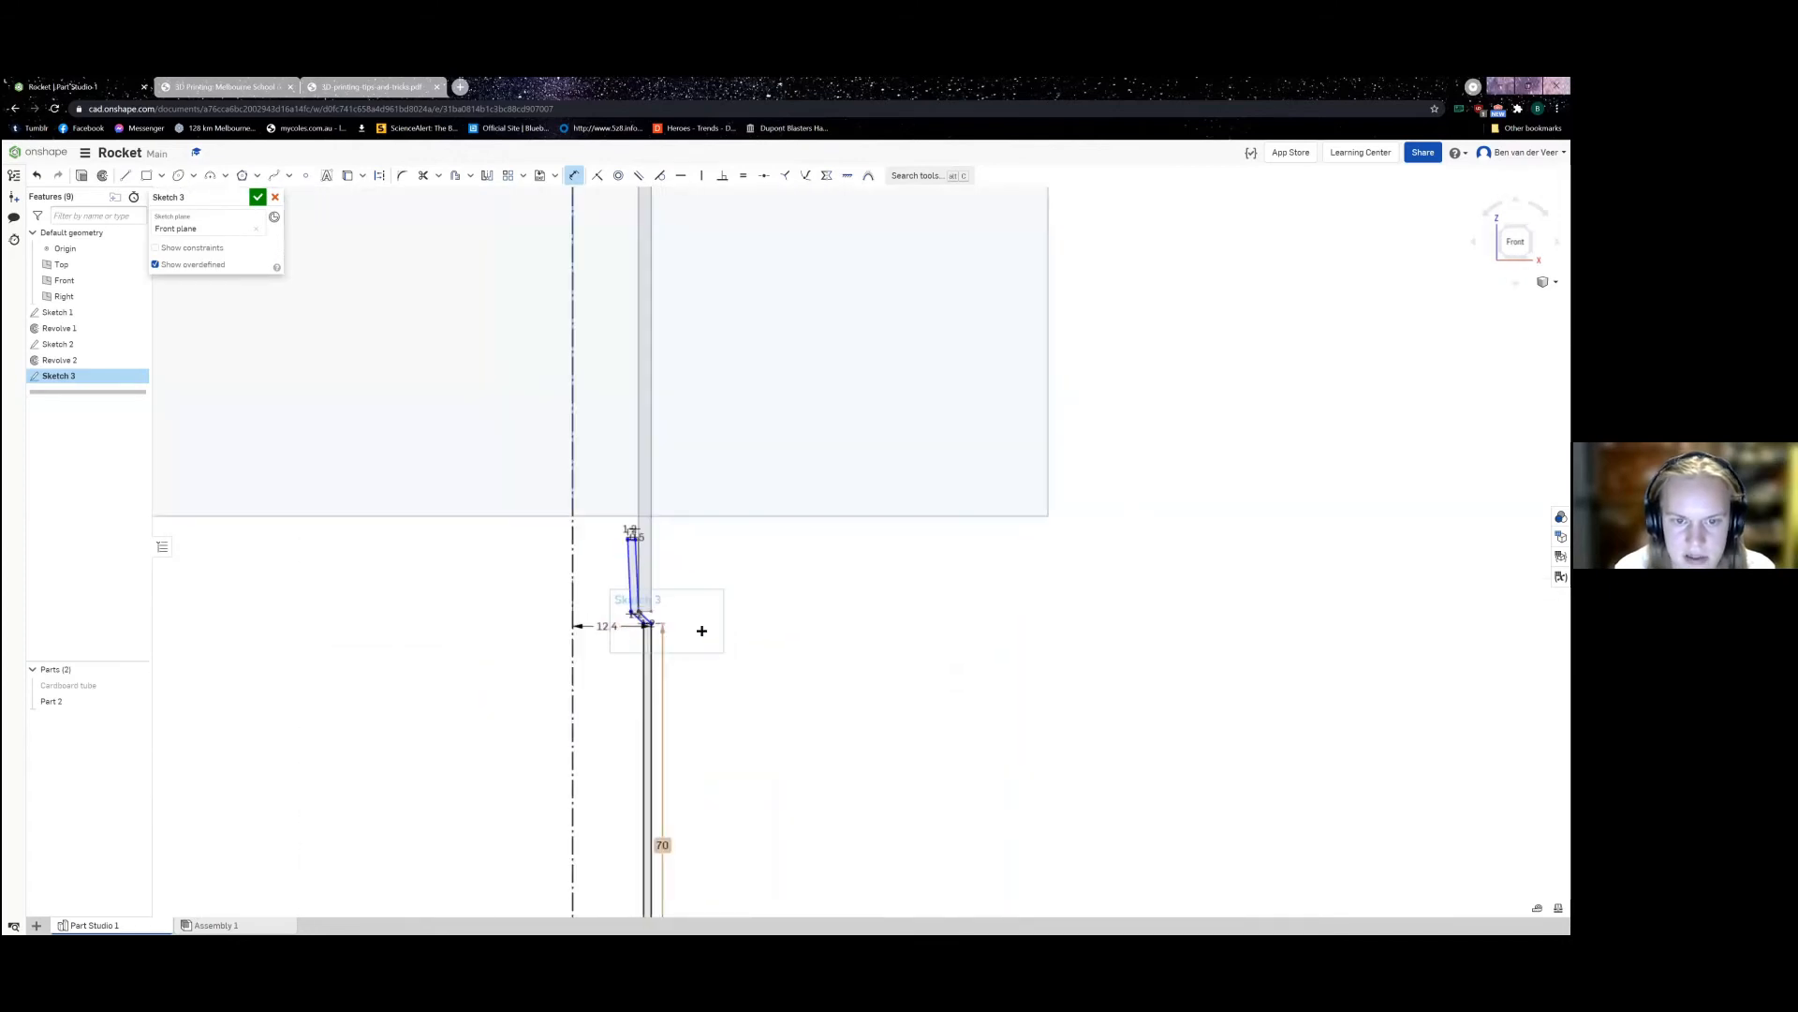
Step: Close the sketch and revolve the thin-walled profile a full turn around the centreline as a new solid part
key("Escape")
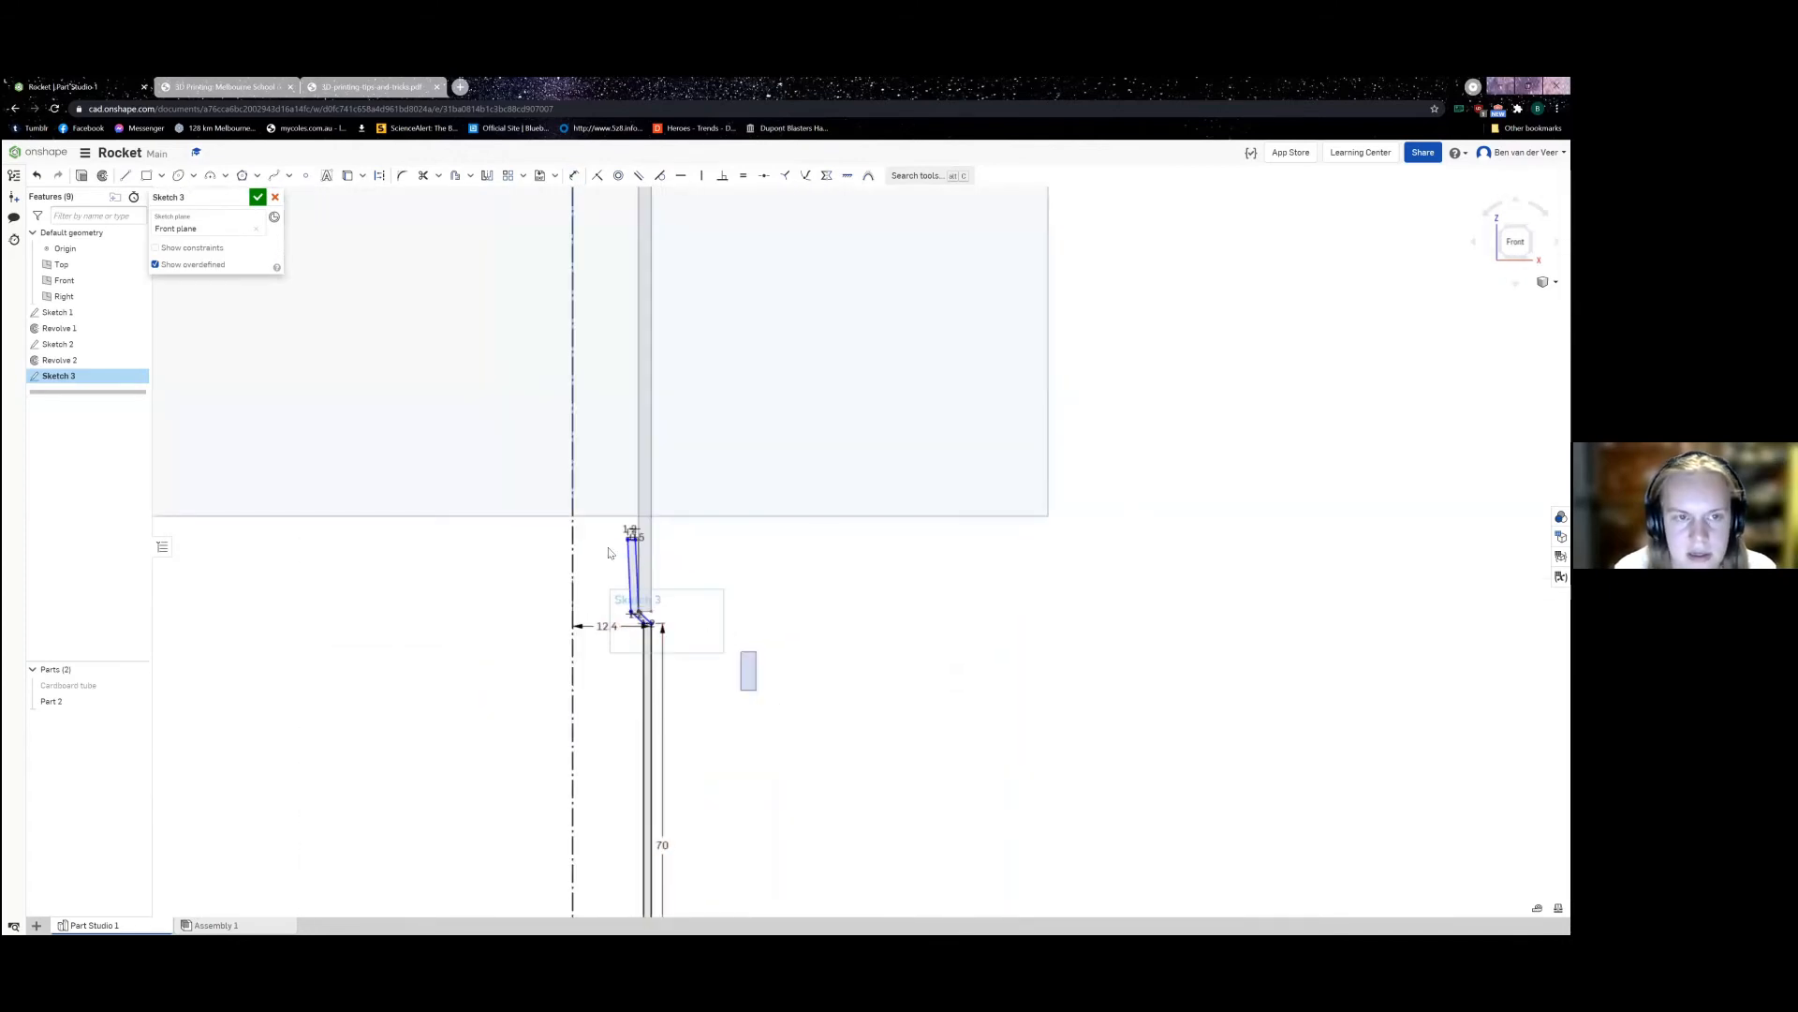
left_click(256, 198)
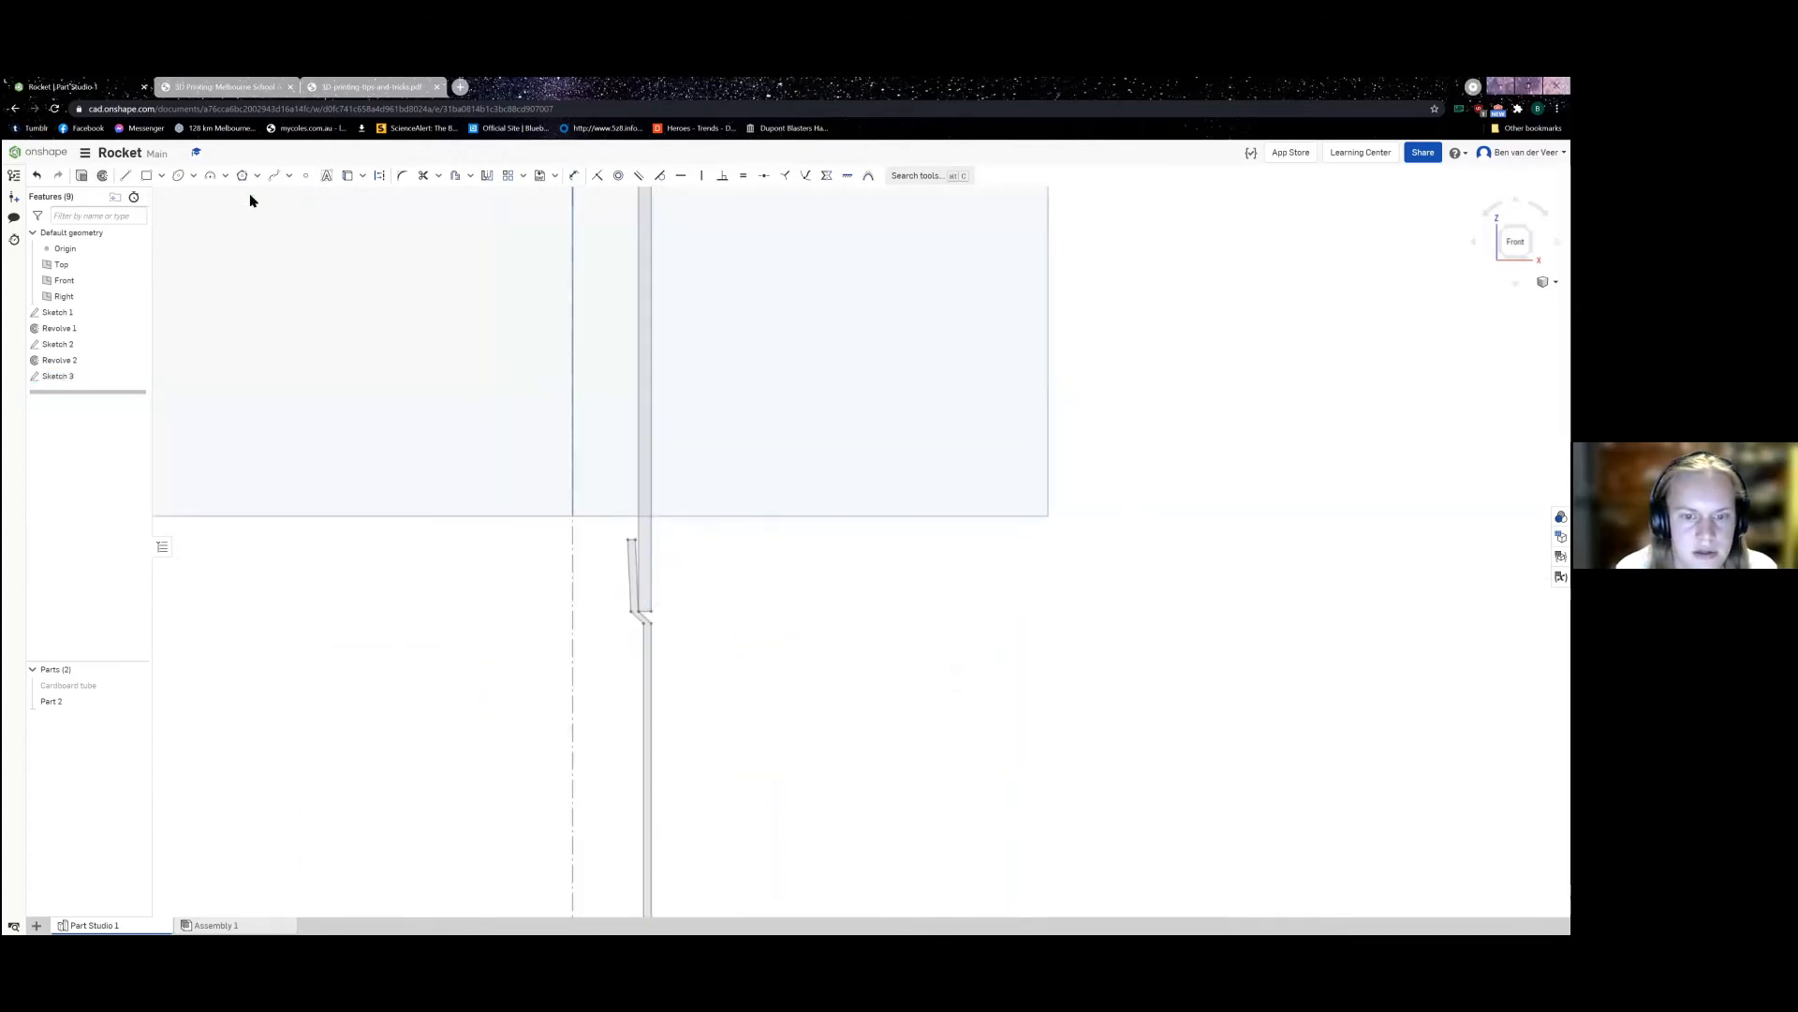
scroll(649, 468, "down", 4)
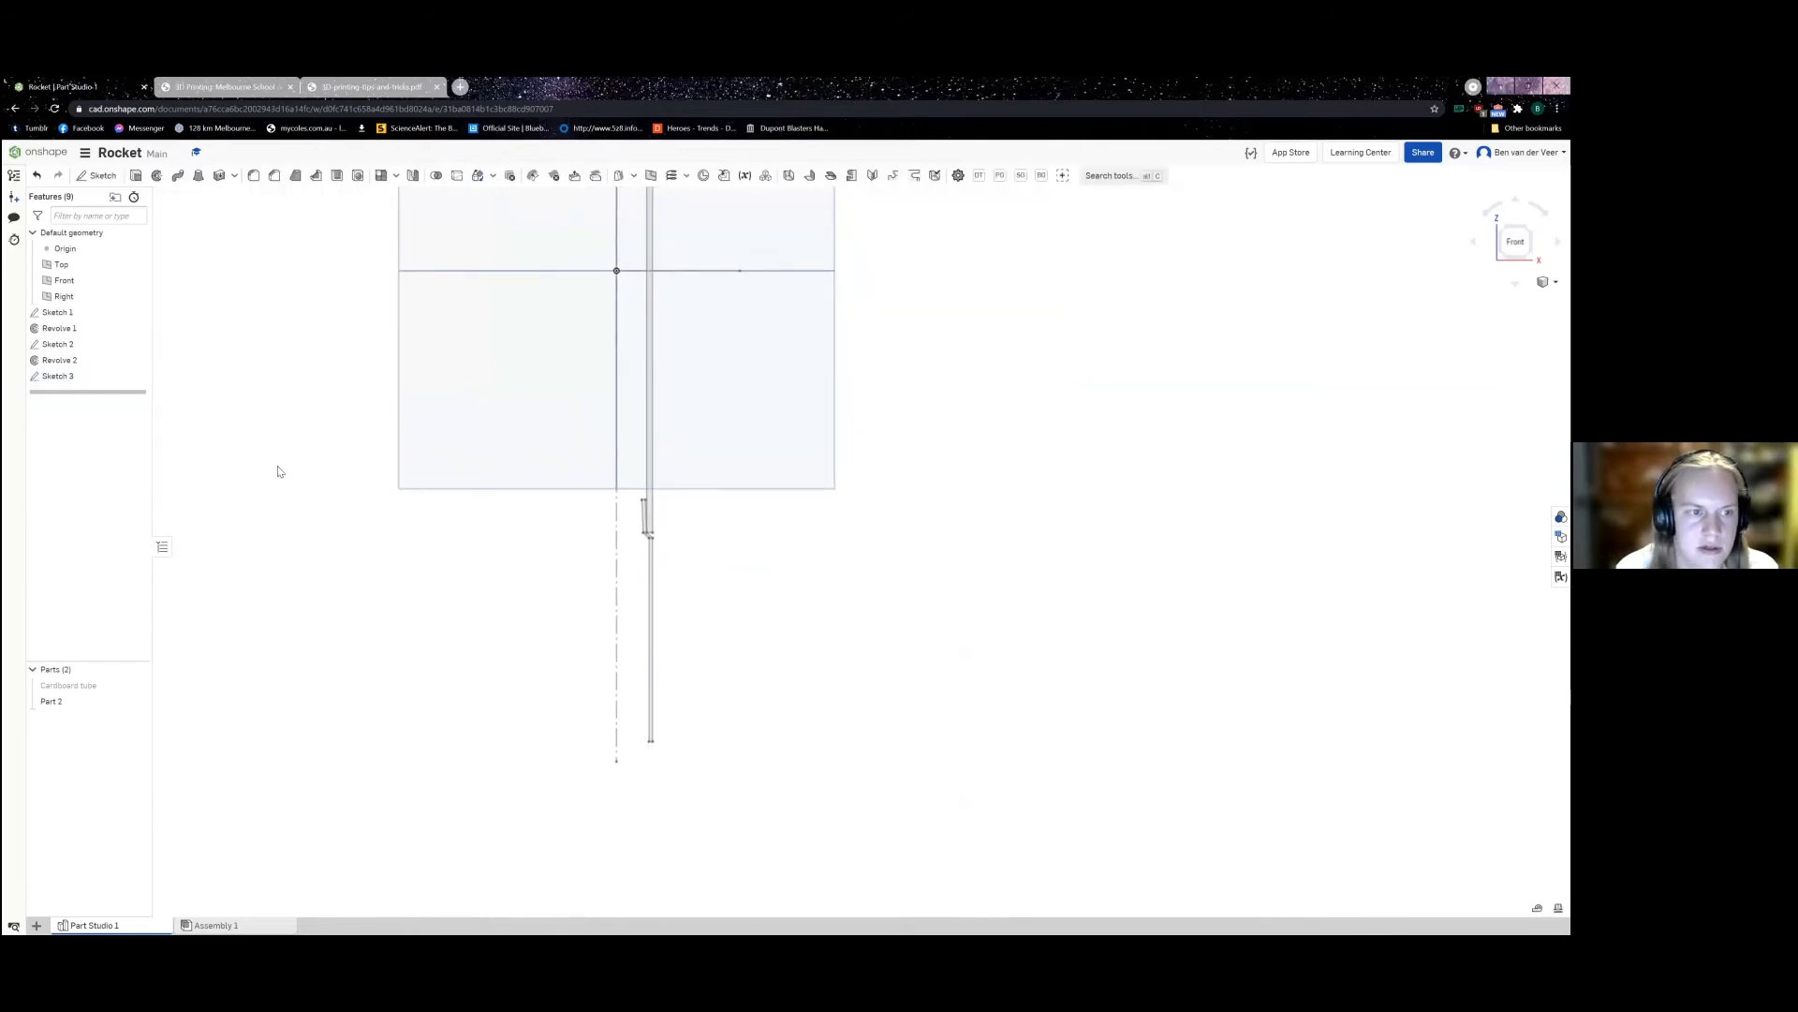
middle_click_drag(277, 471, 179, 440)
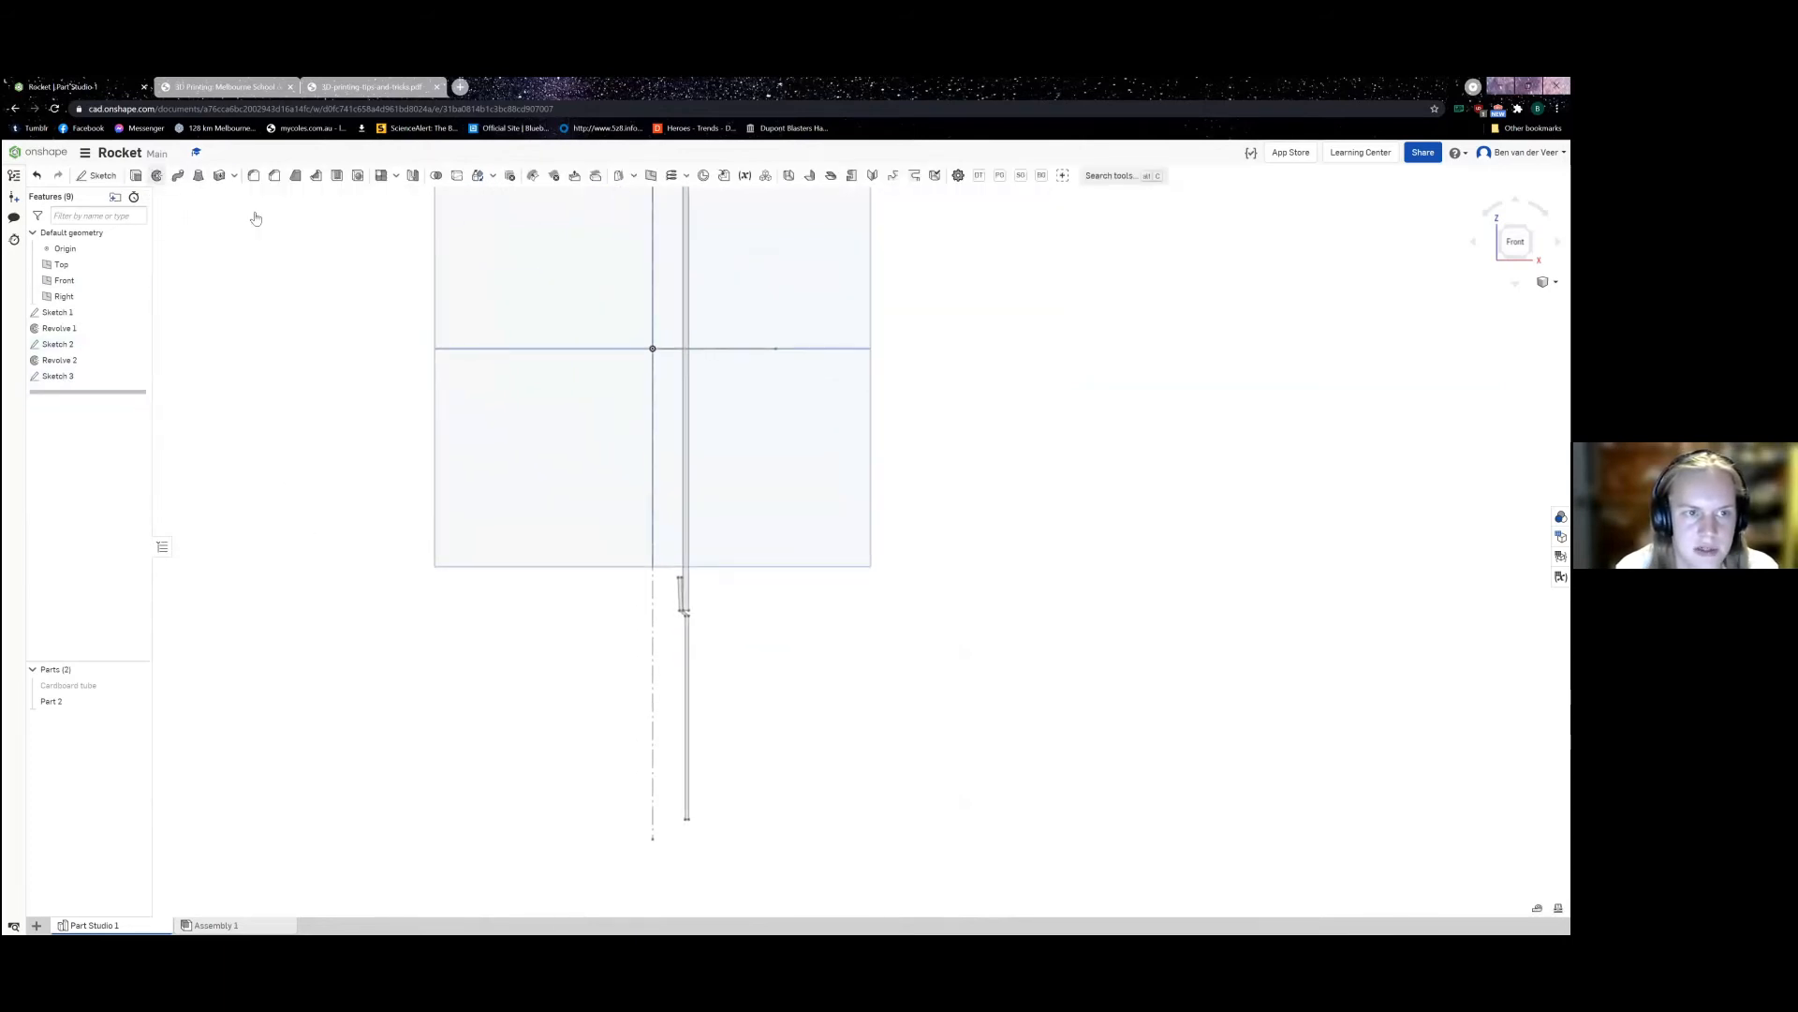
scroll(694, 680, "up", 5)
key("shift+w")
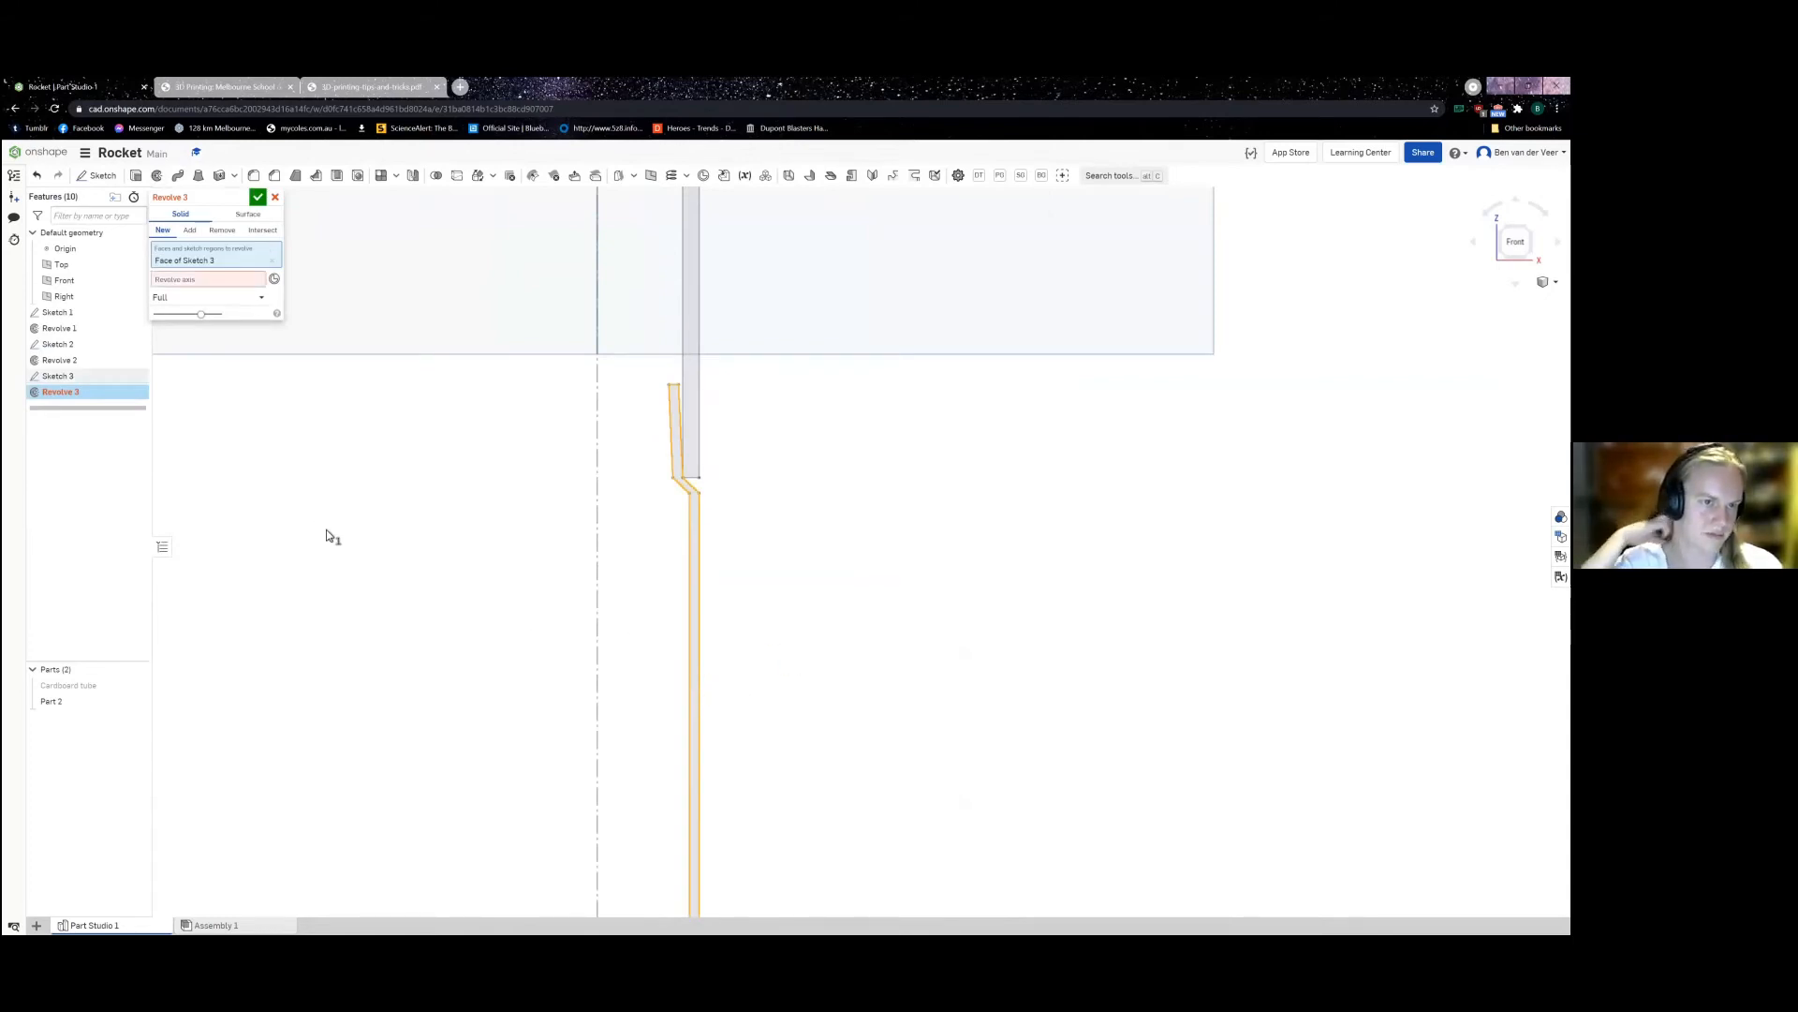
left_click(189, 280)
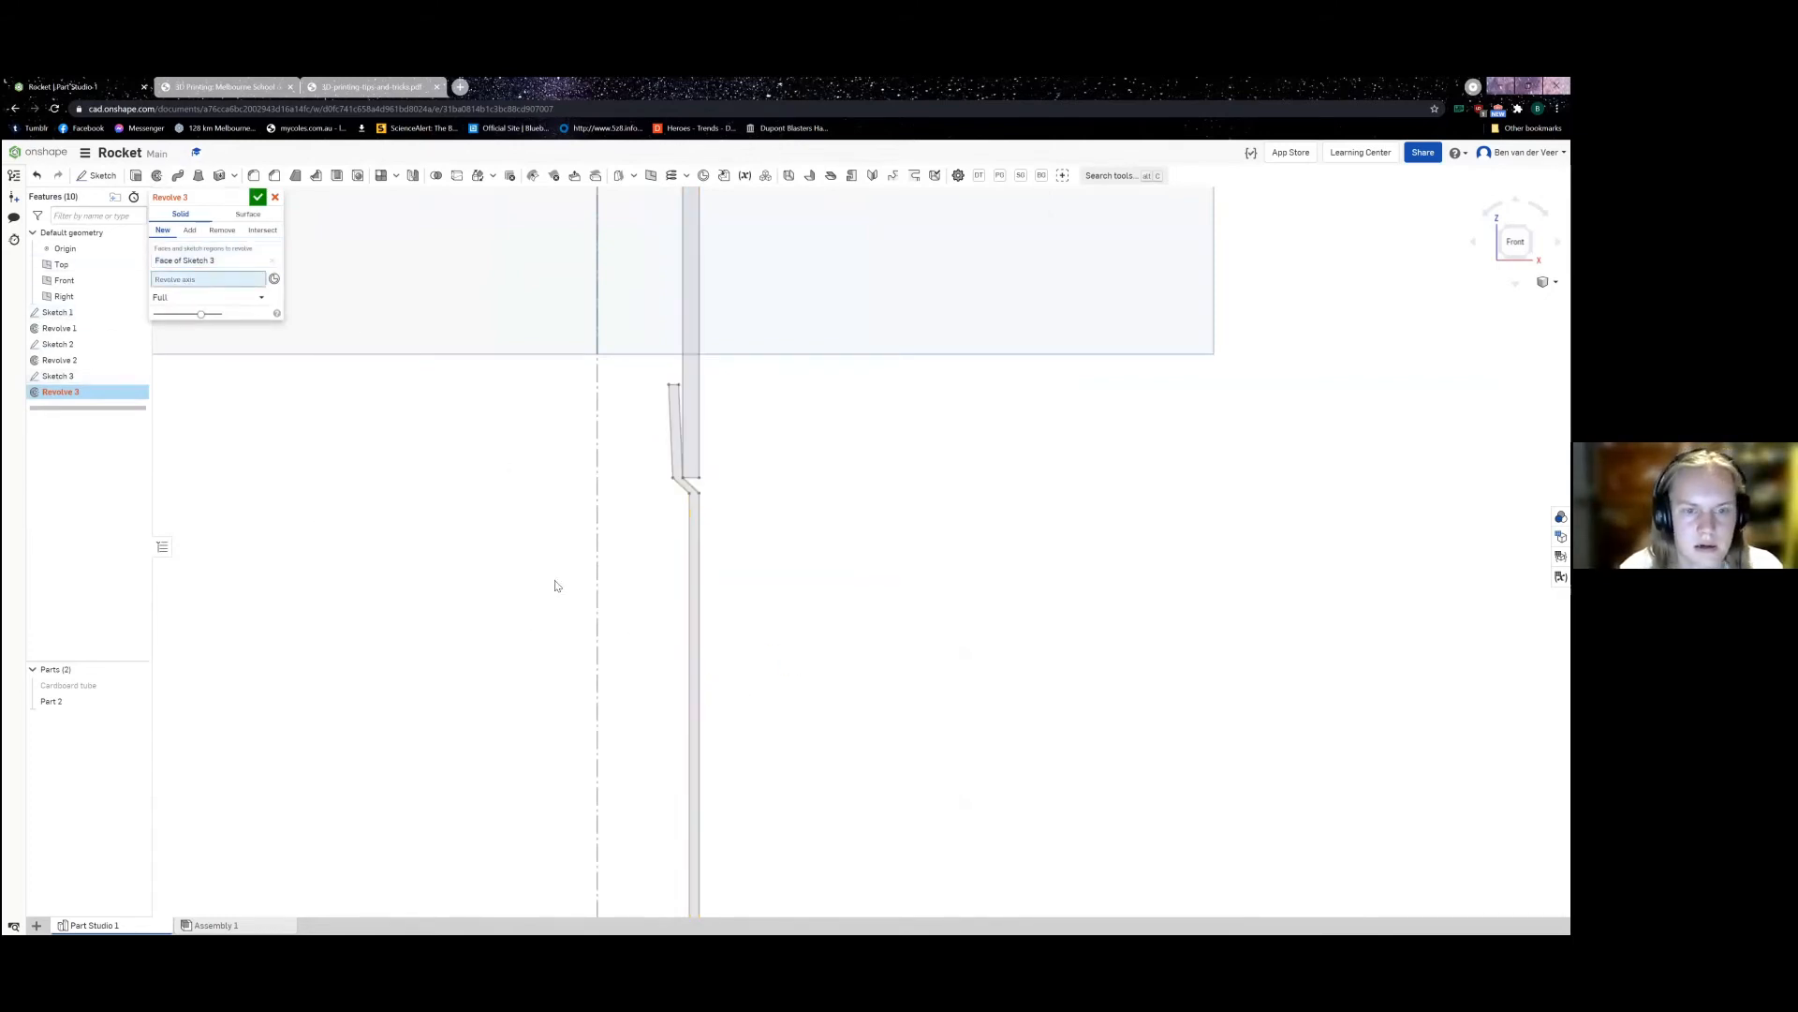
left_click(595, 597)
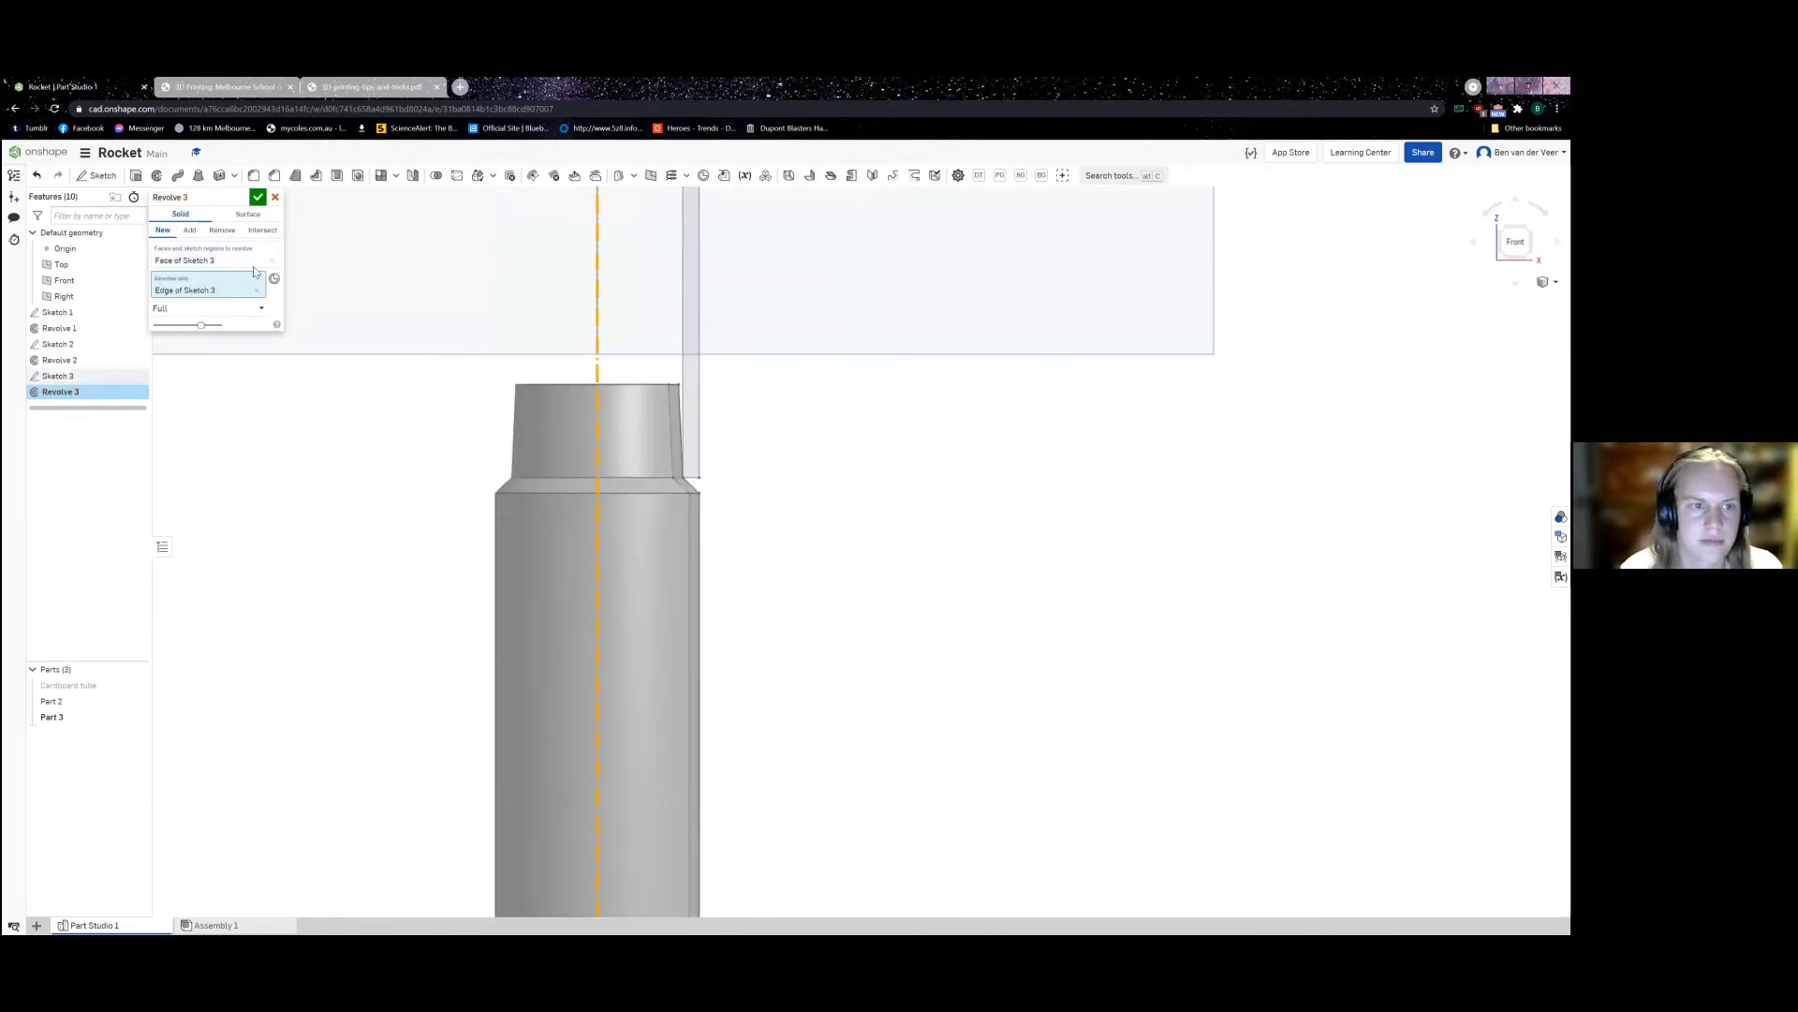
left_click(256, 198)
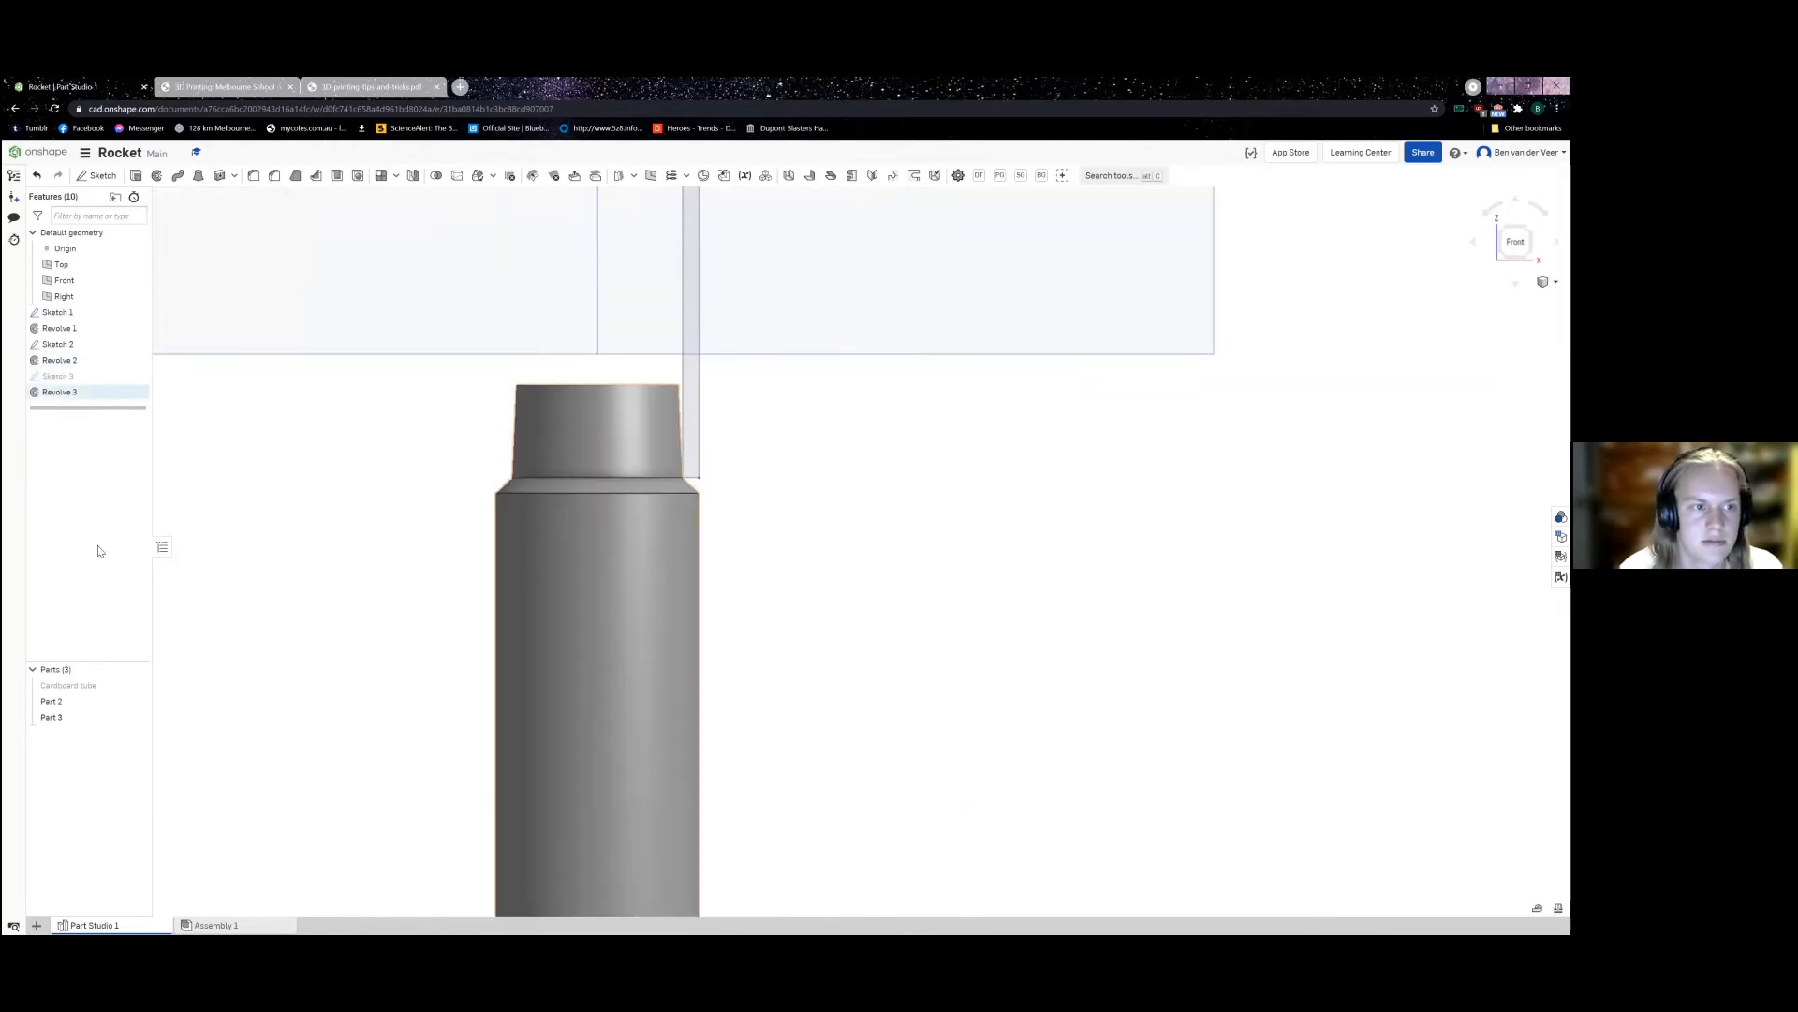
Step: Show the cardboard tube and examine how the new lower part fits beneath it on the whole rocket
left_click(137, 687)
scroll(381, 541, "down", 8)
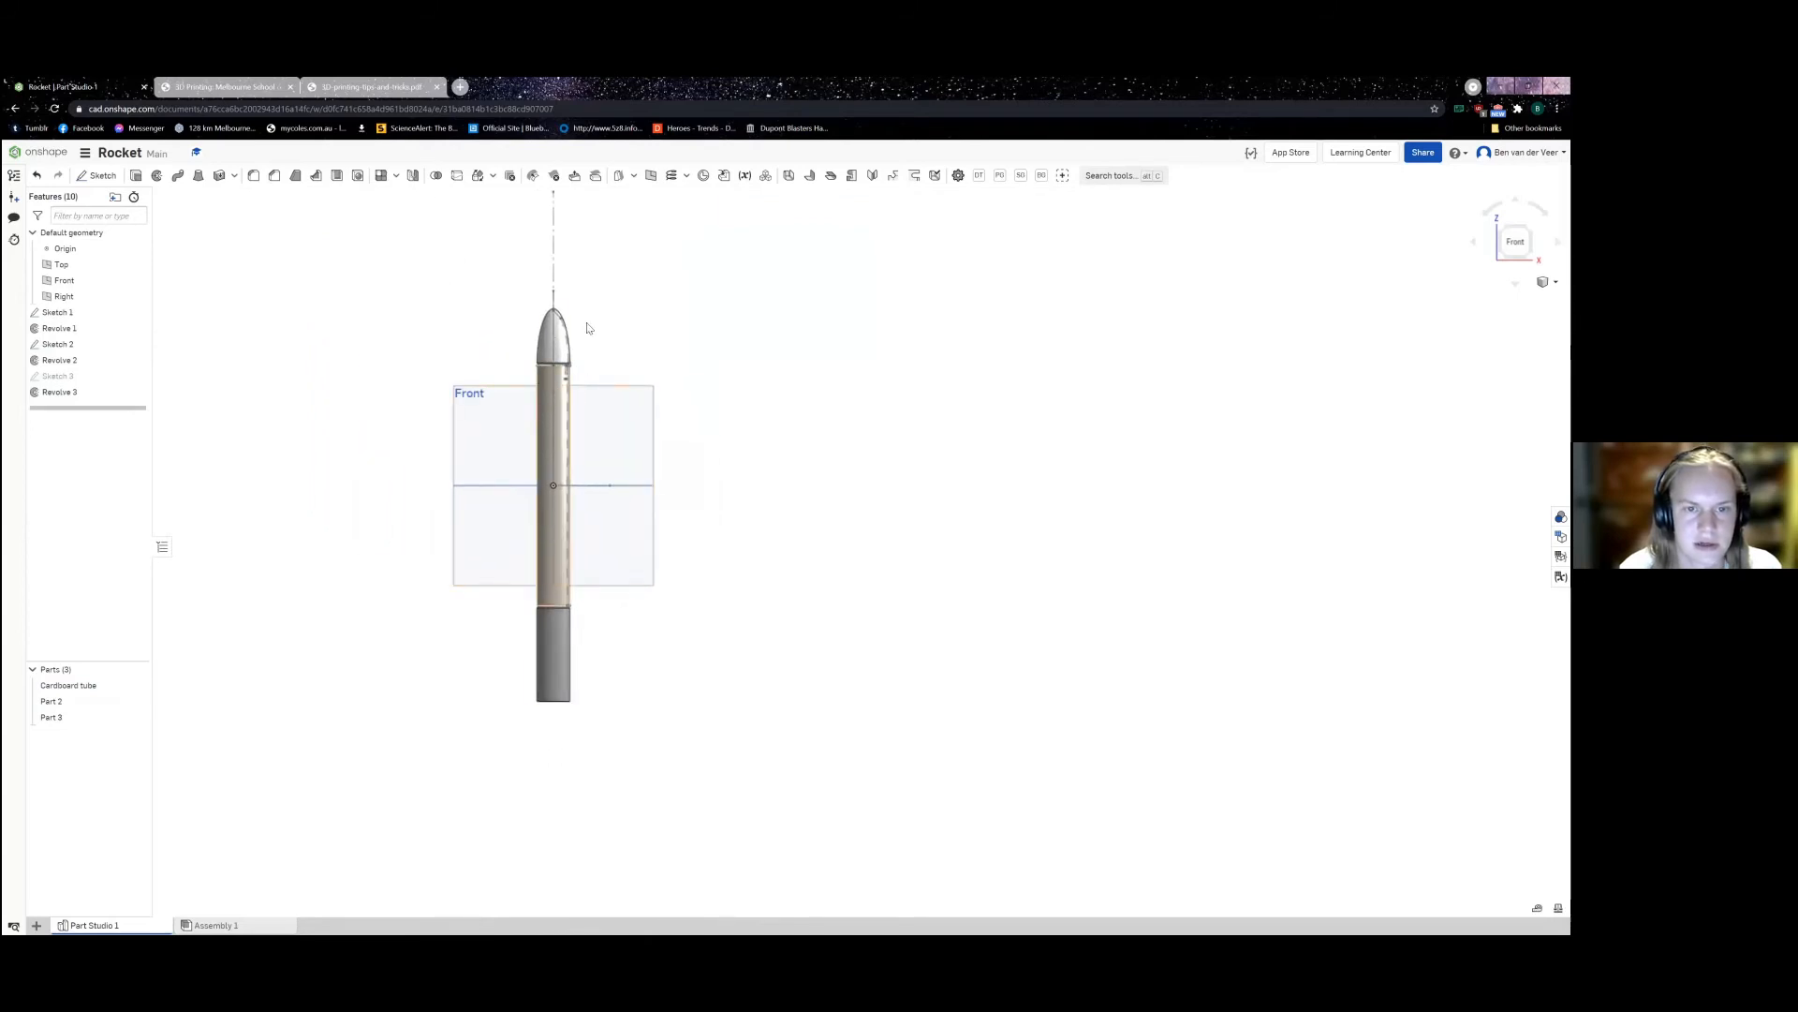
scroll(519, 651, "up", 4)
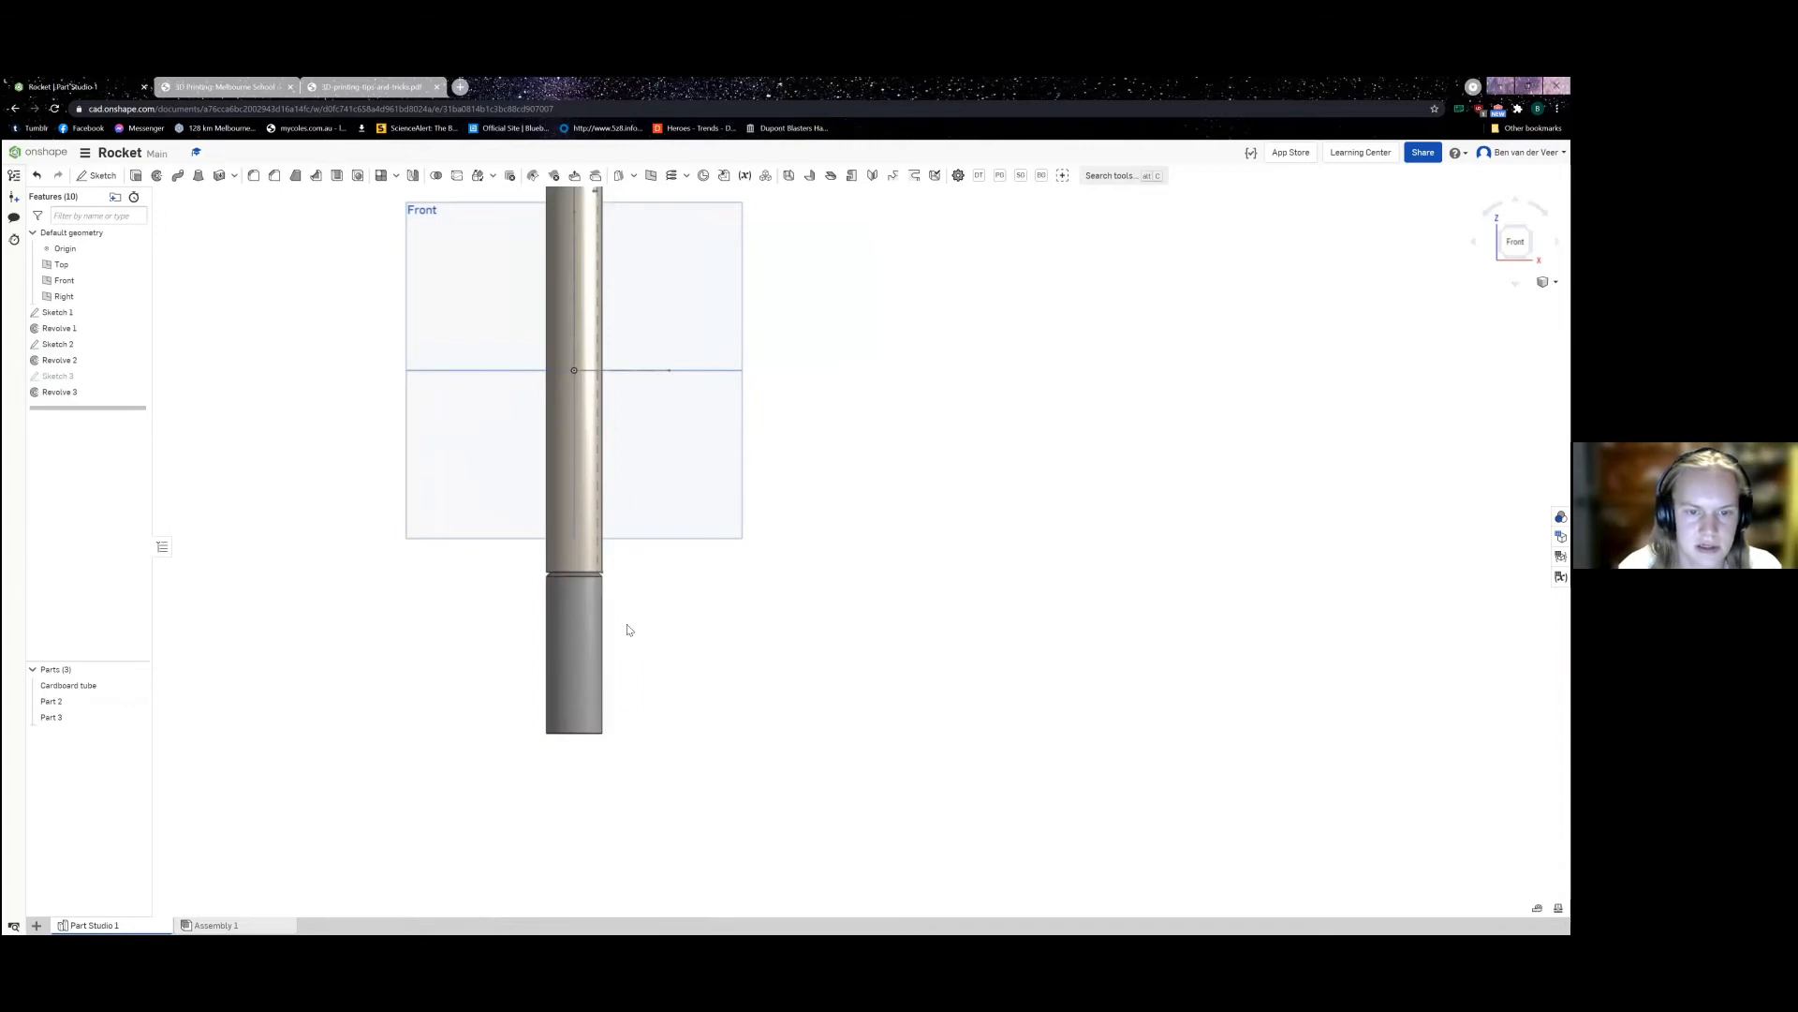
scroll(628, 628, "down", 2)
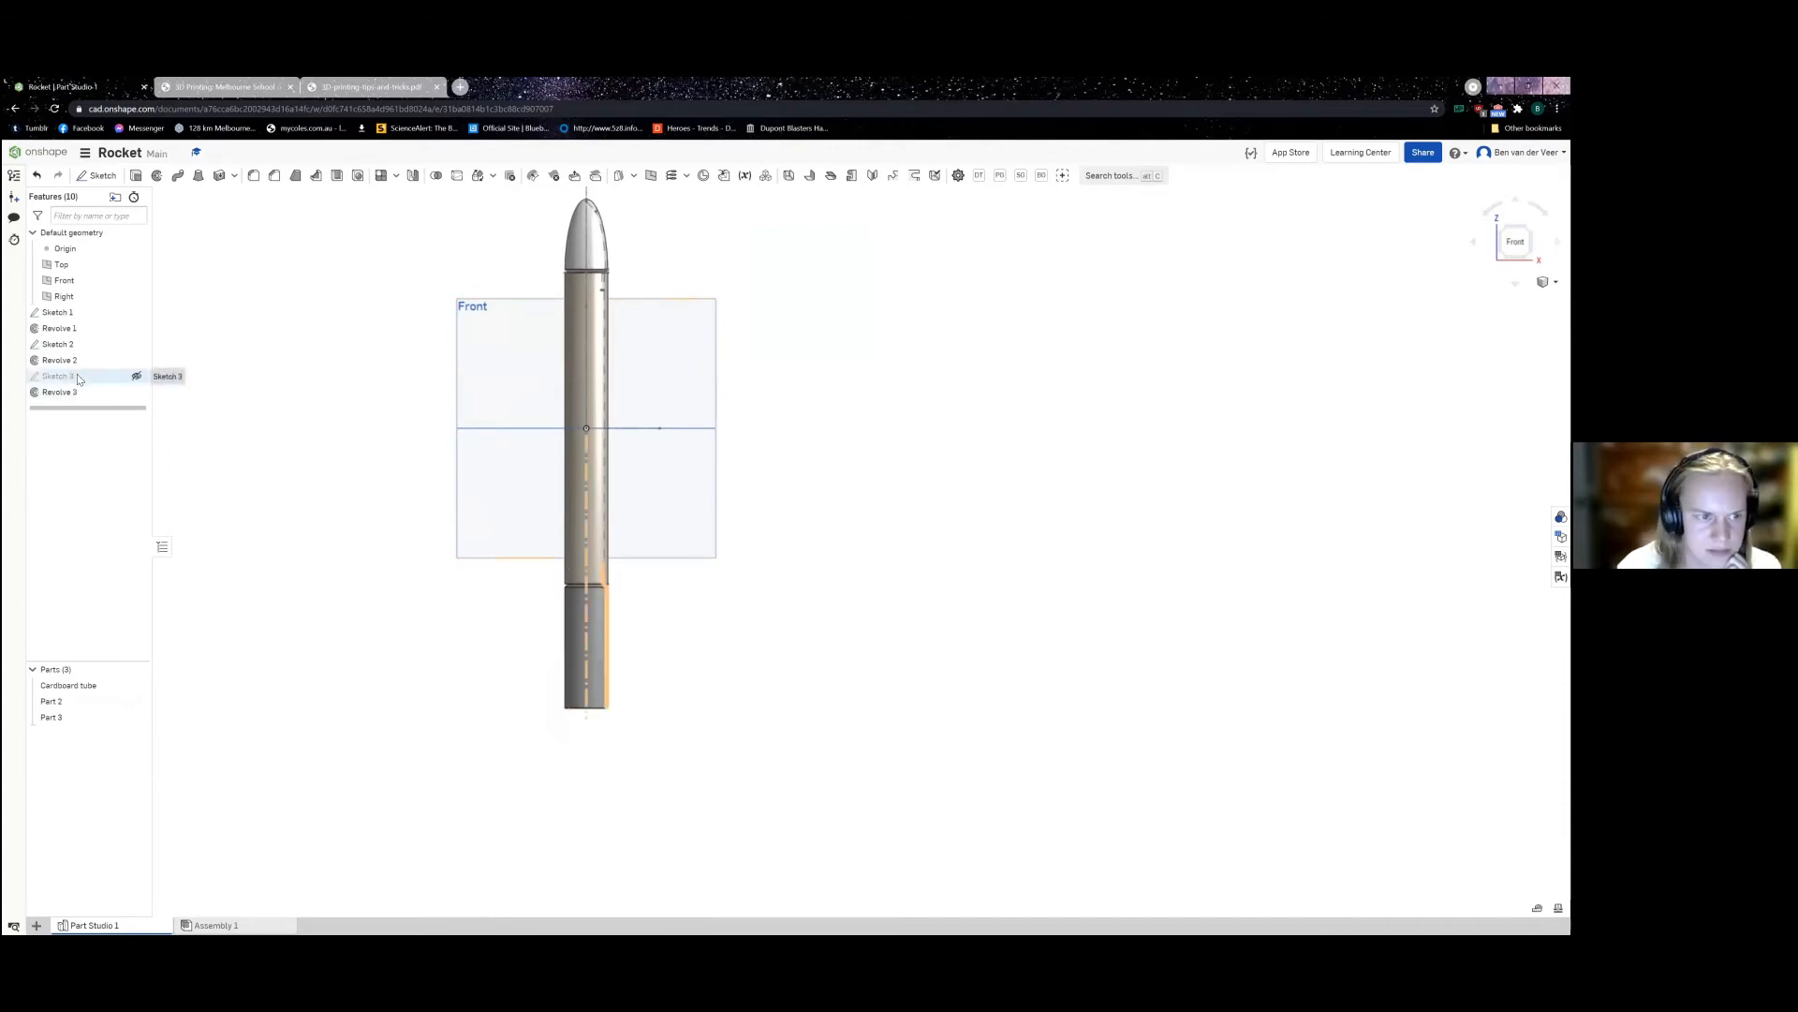
left_click(96, 175)
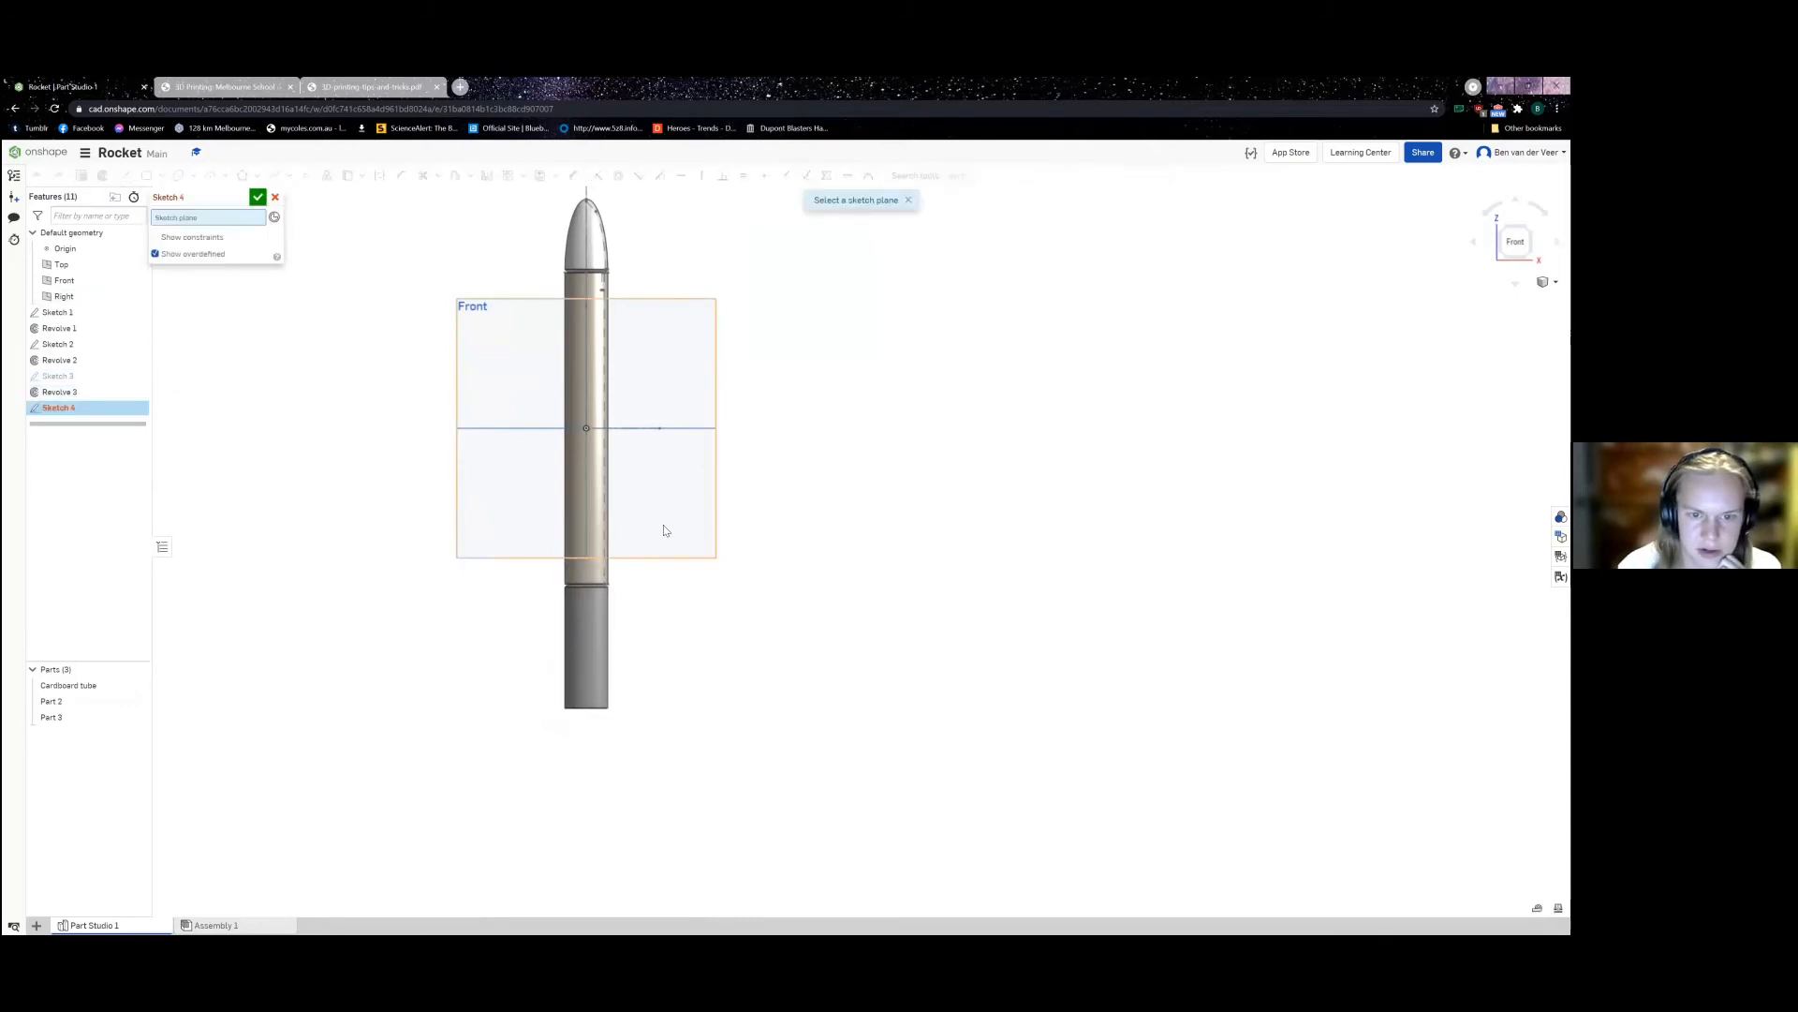
left_click(275, 196)
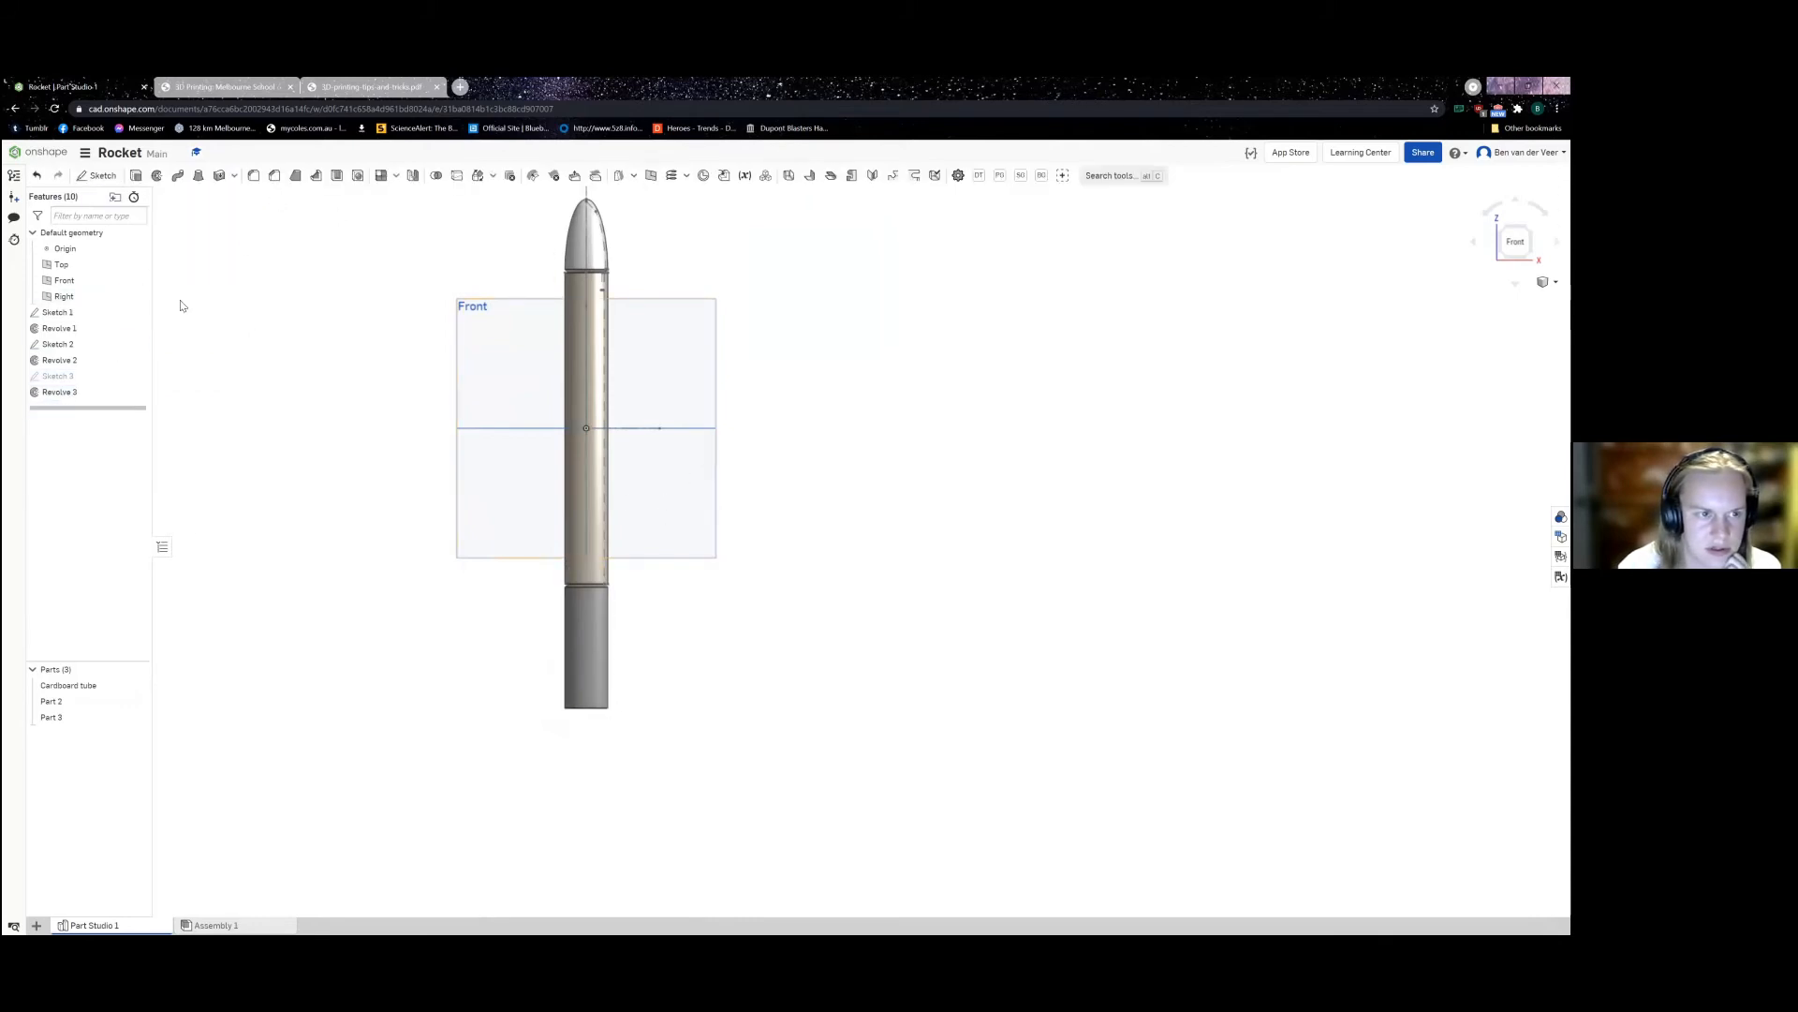
double_click(101, 394)
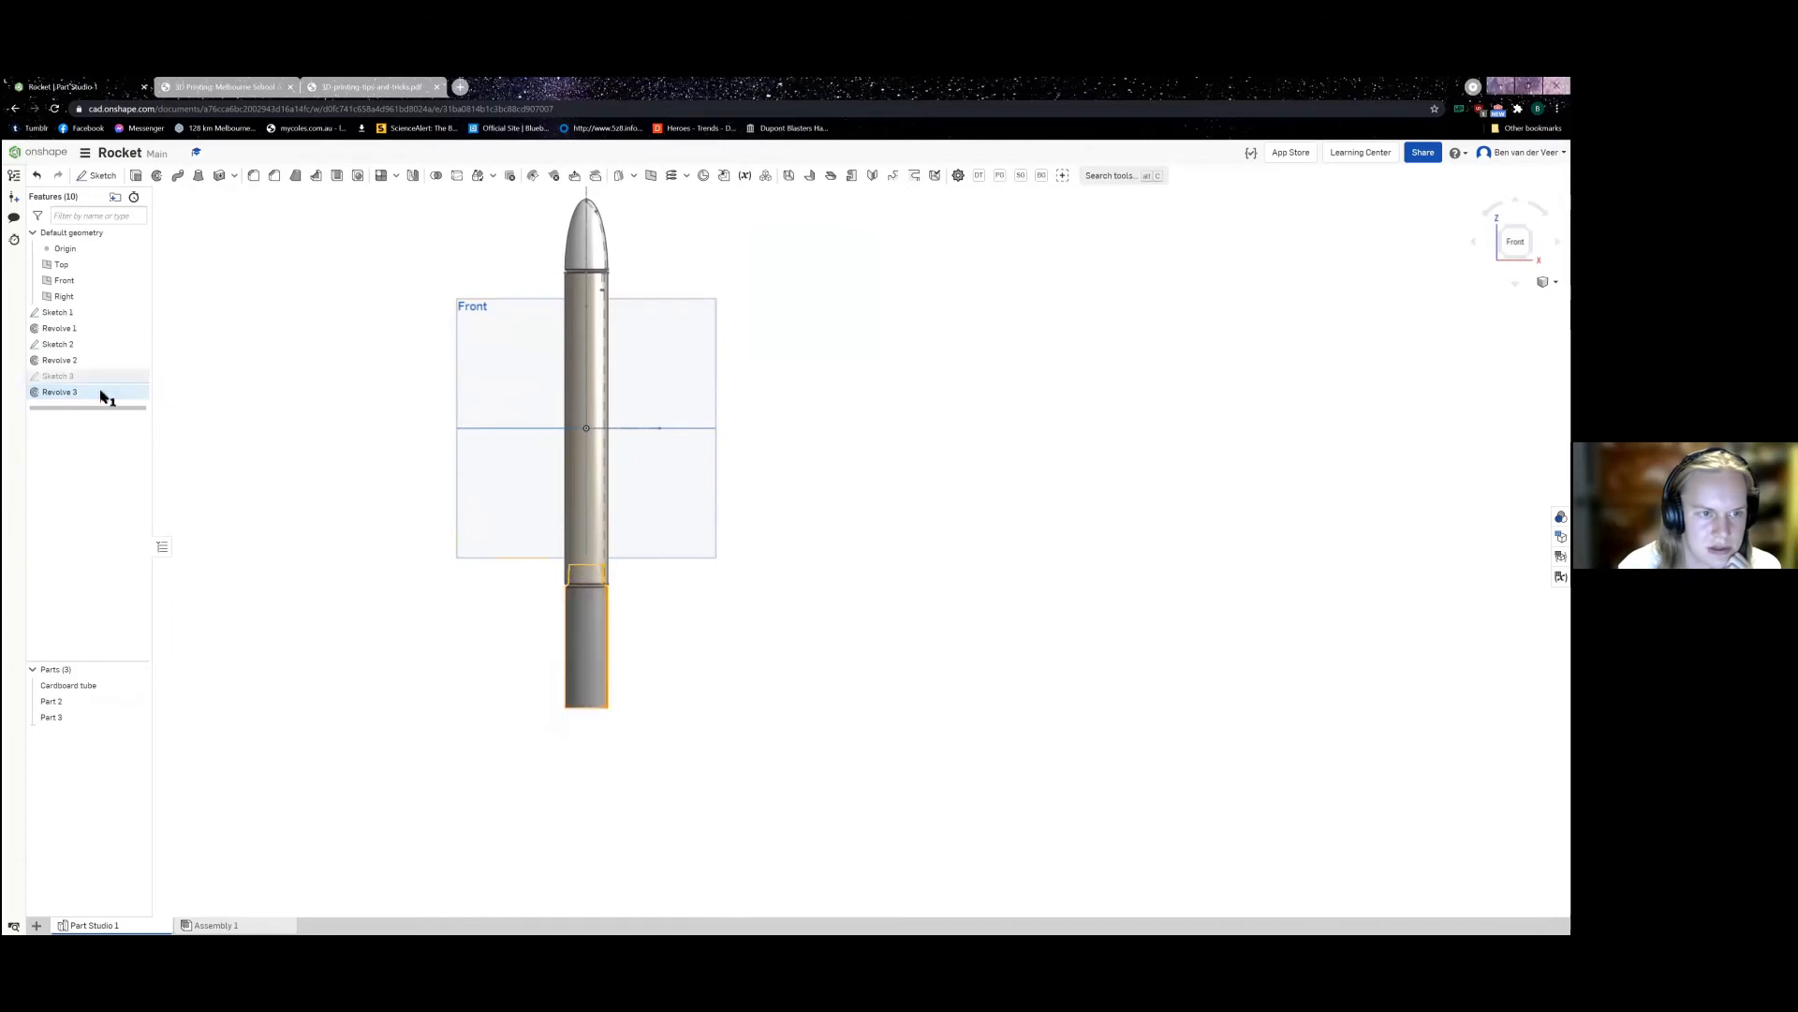
left_click(137, 701)
left_click(137, 687)
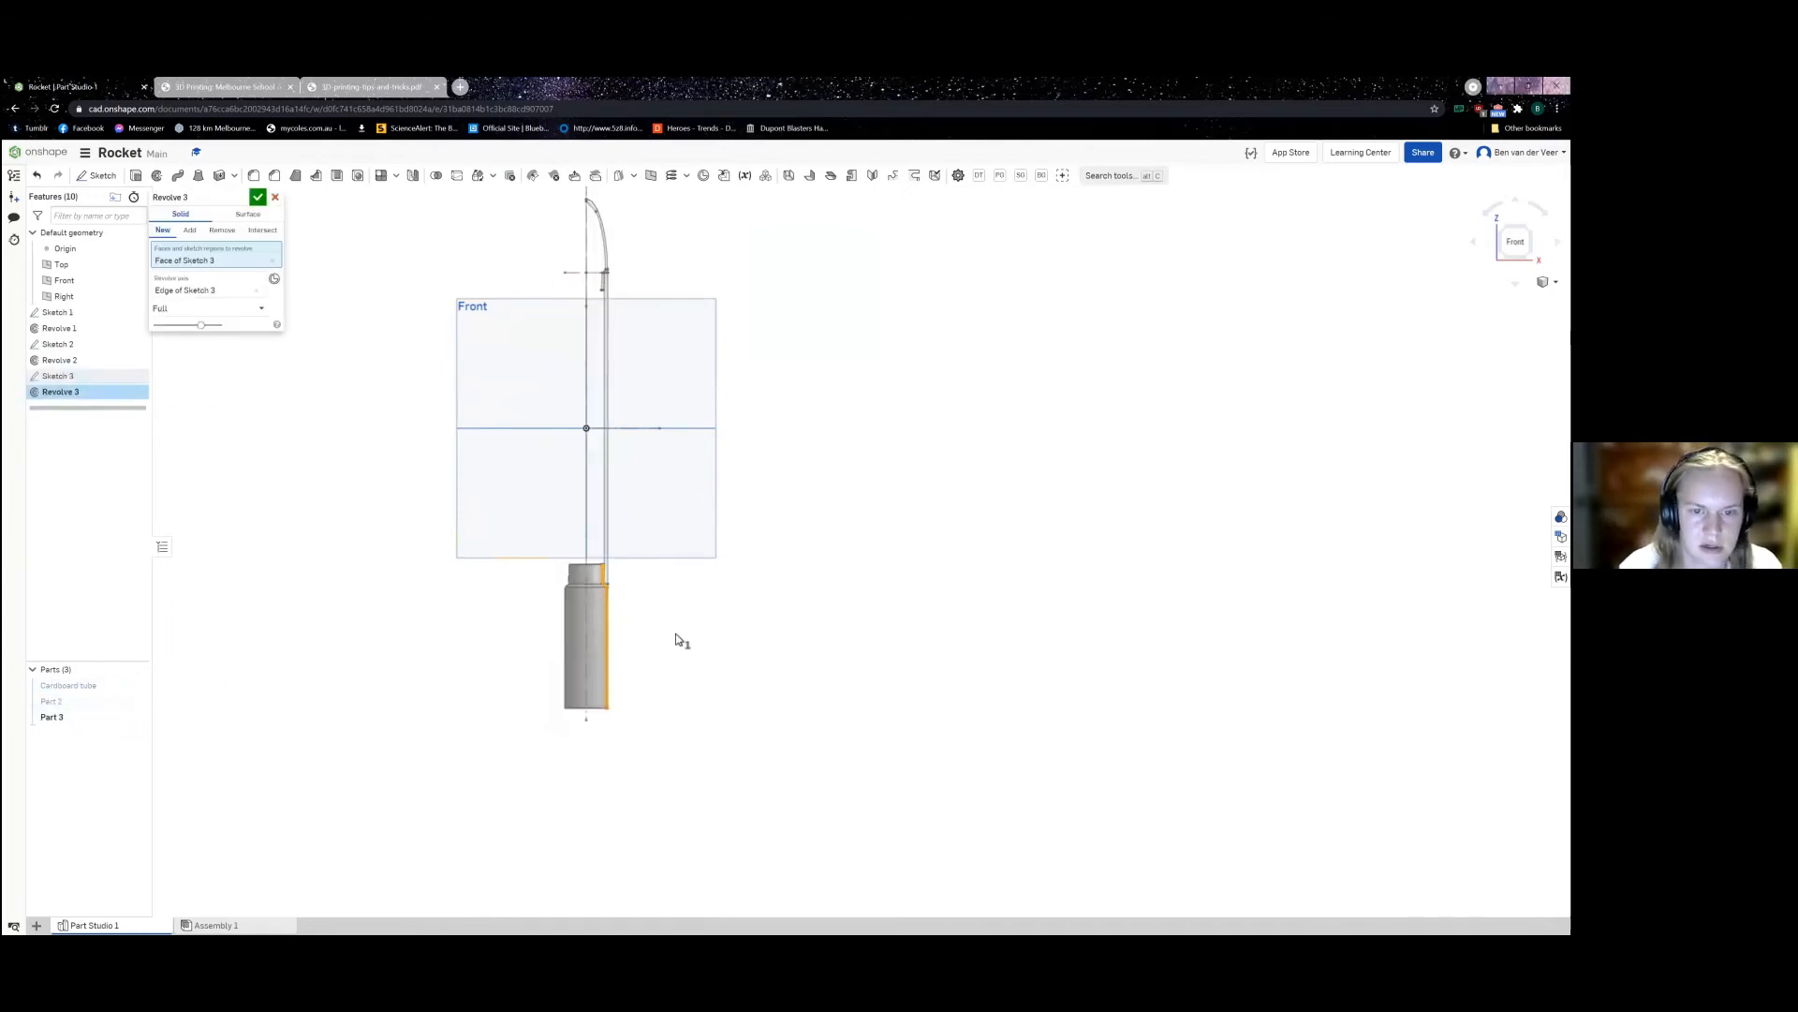
scroll(664, 634, "up", 5)
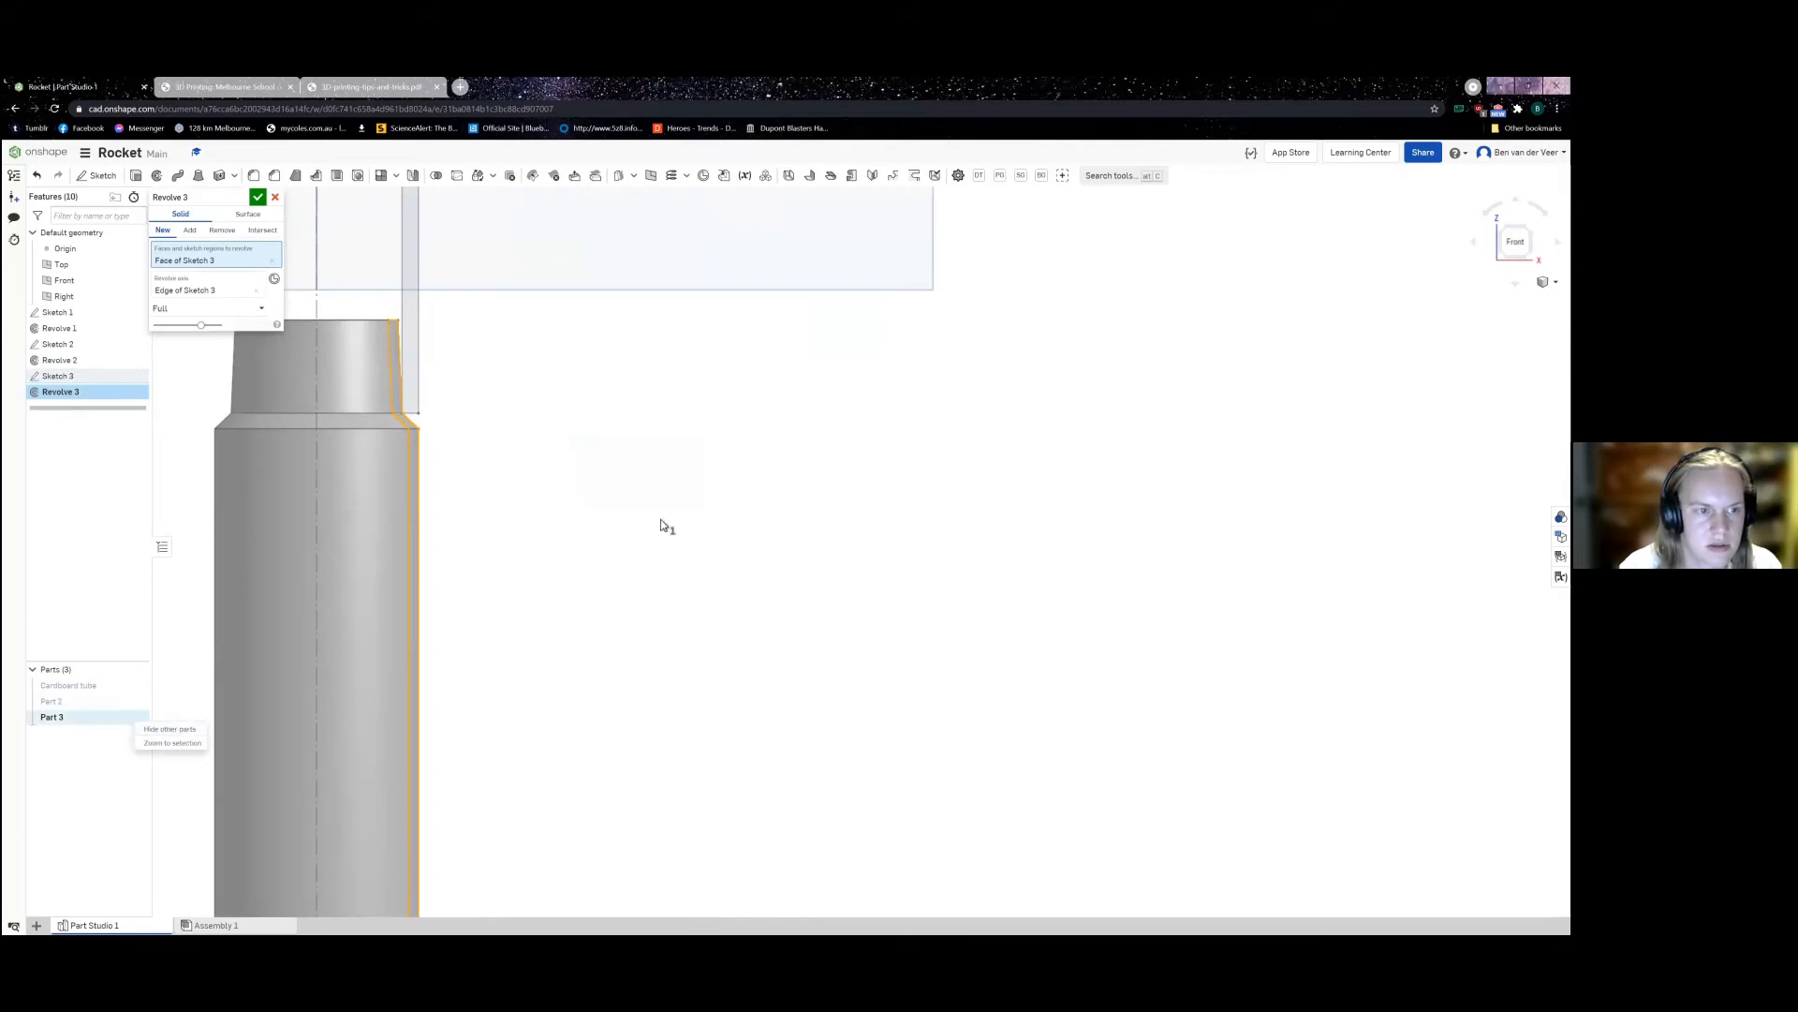
left_click(274, 197)
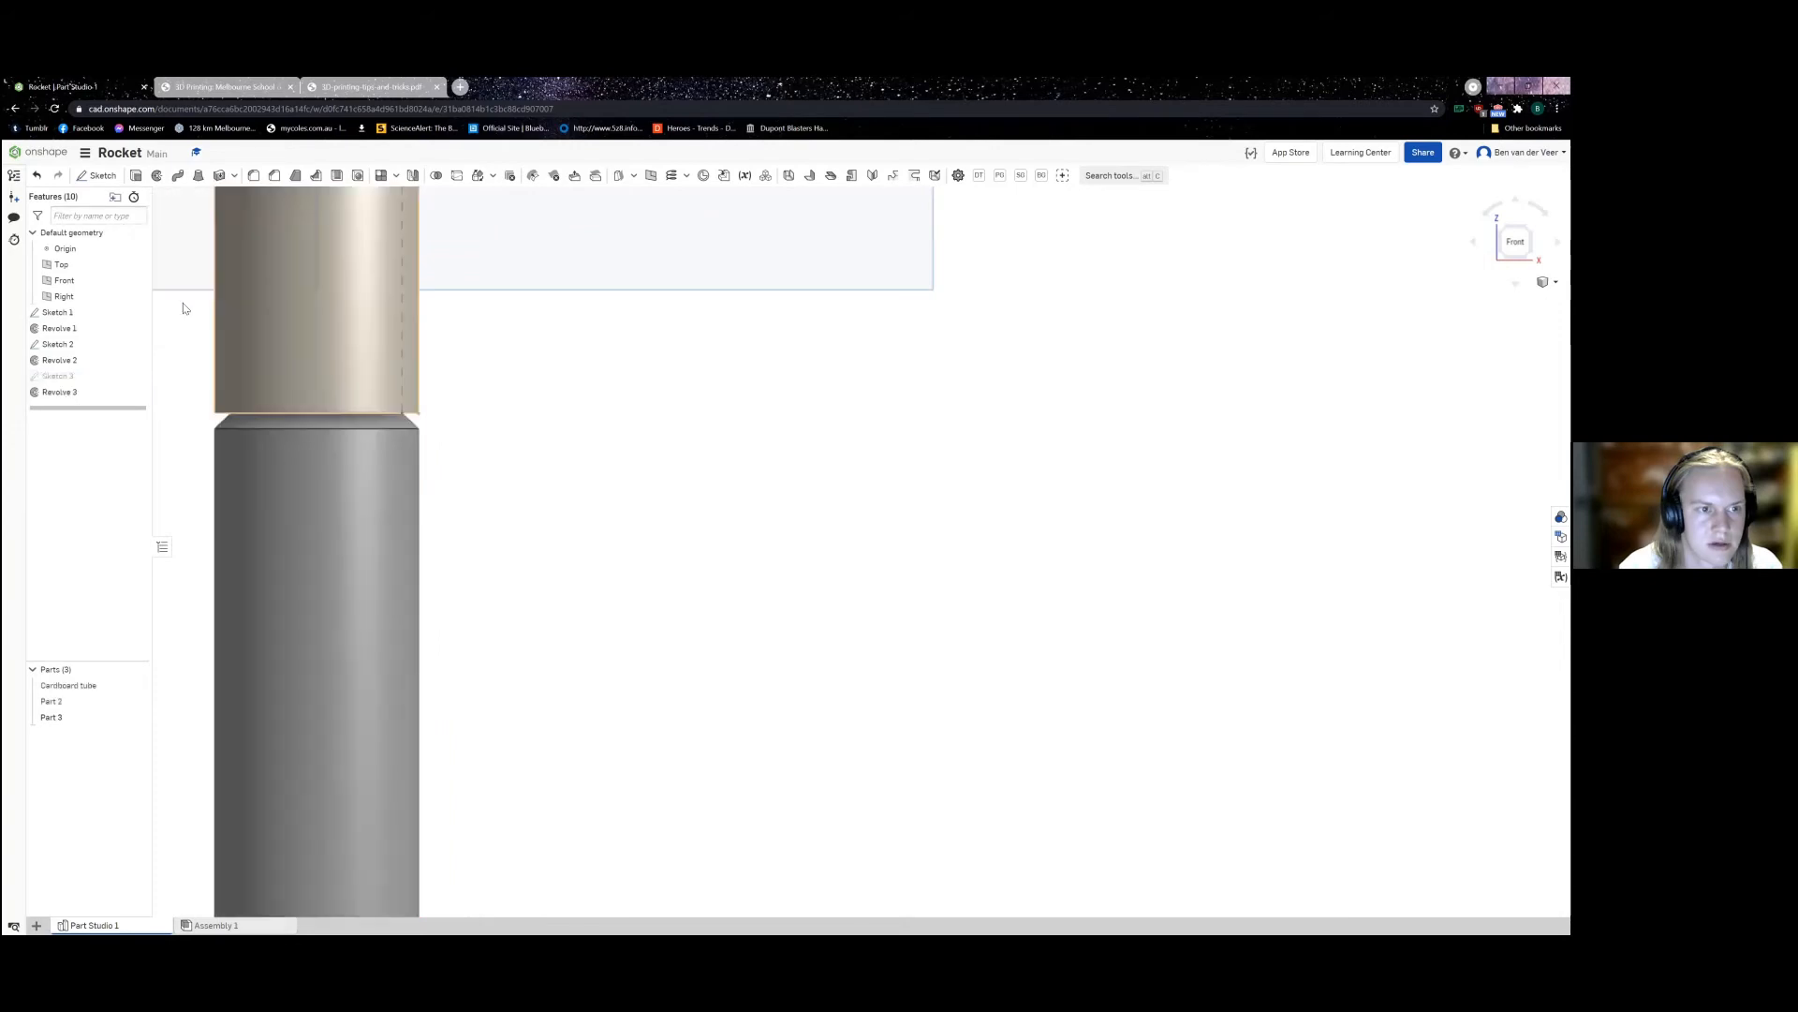
Step: Reopen the lower part's sketch and draw a sloping line from the inner wall, a vertical line about 7.4 mm, and a sloping line about 16.2 mm
left_click(103, 376)
double_click(103, 377)
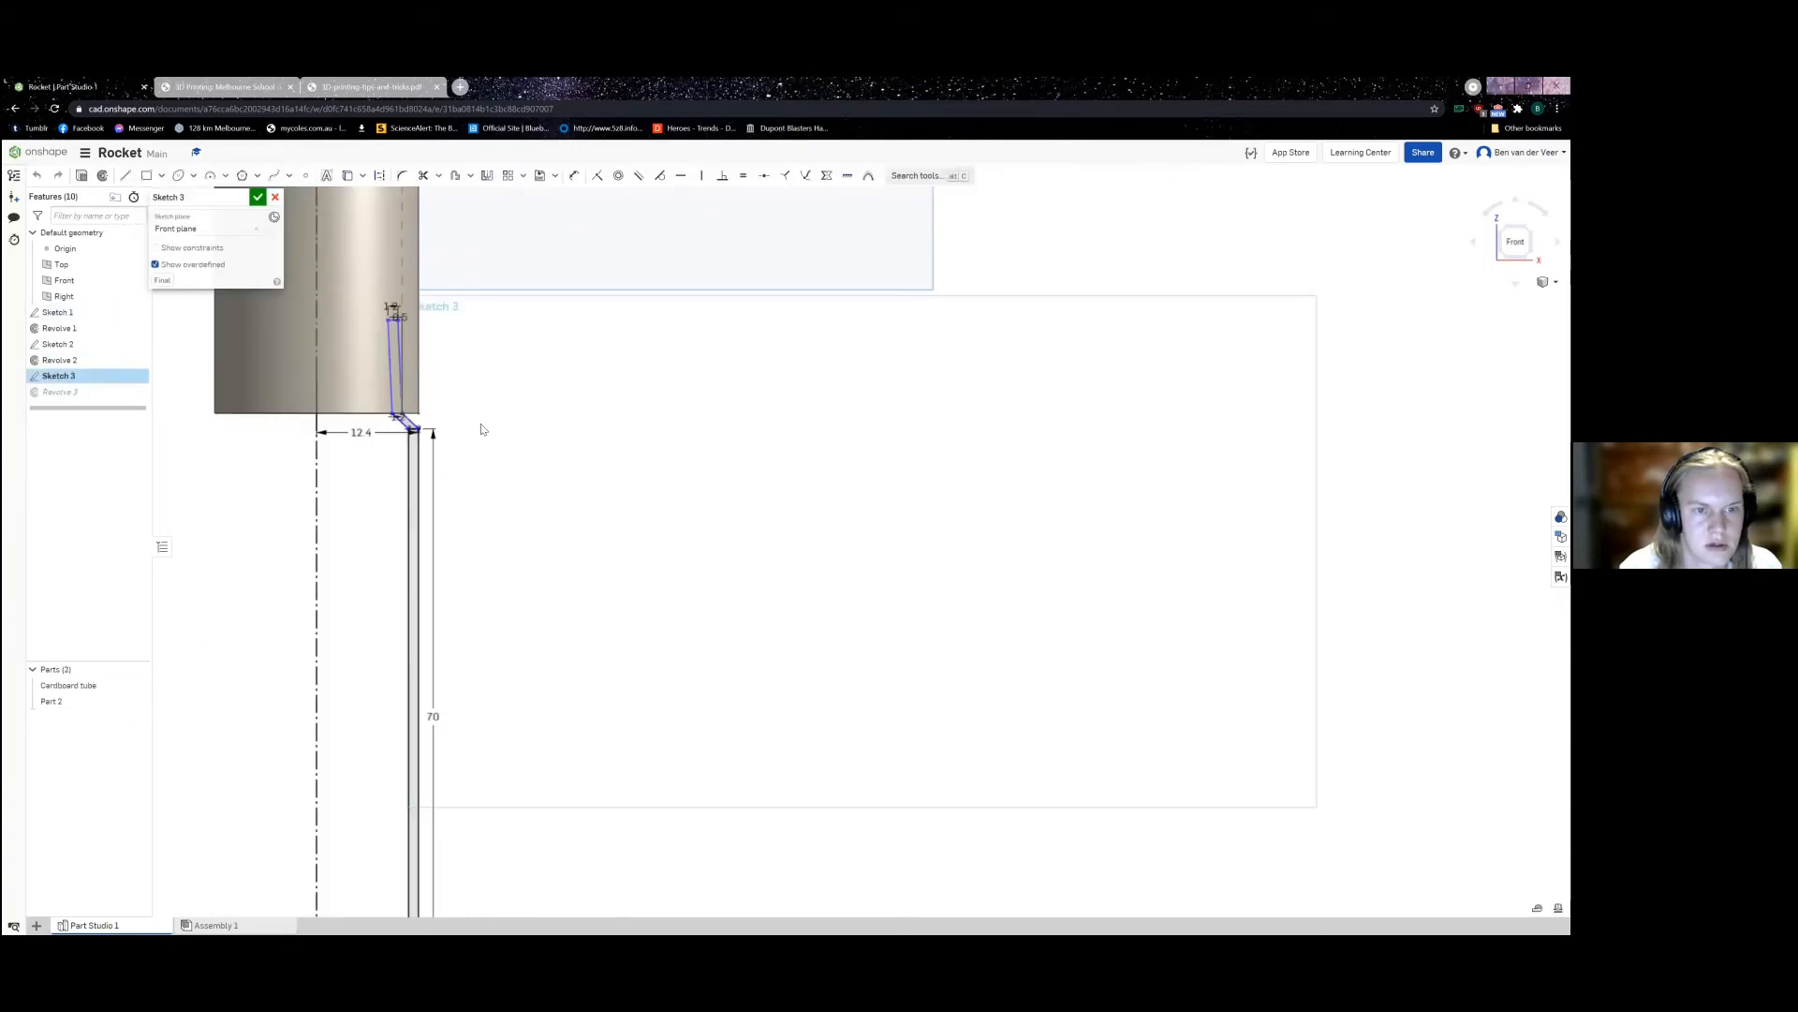
scroll(461, 576, "up", 3)
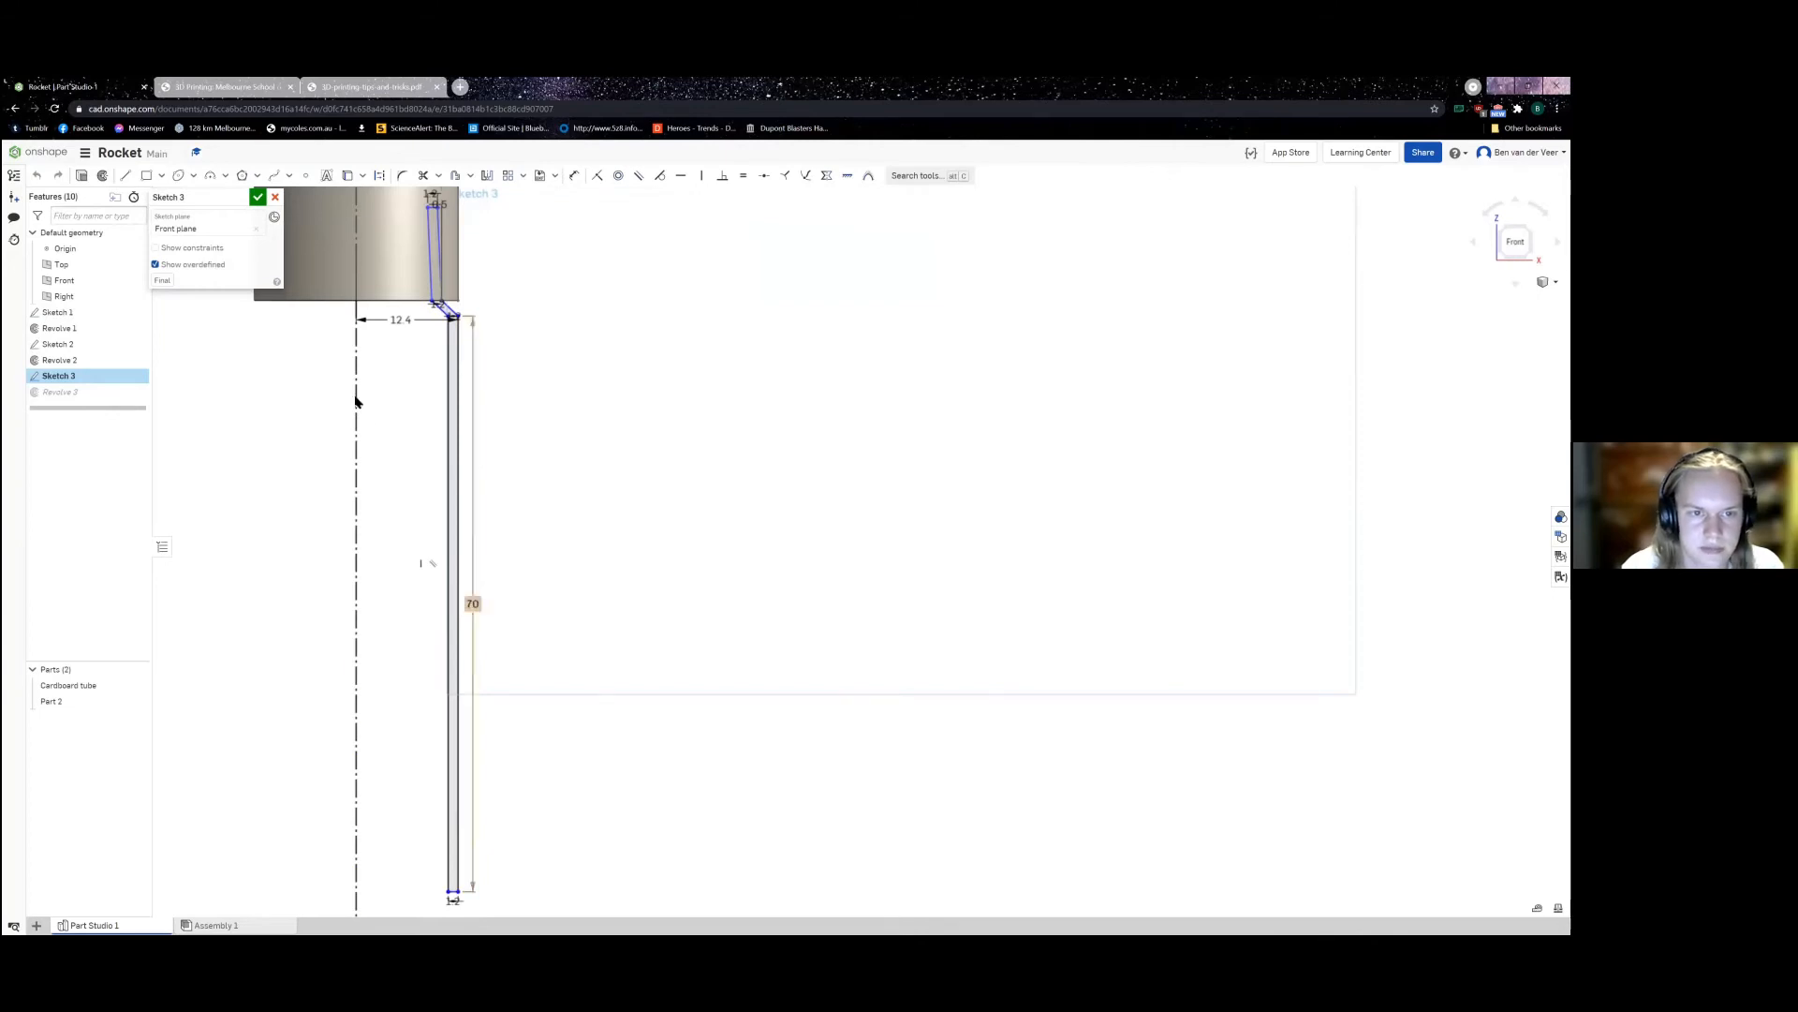
middle_click_drag(357, 415, 416, 332)
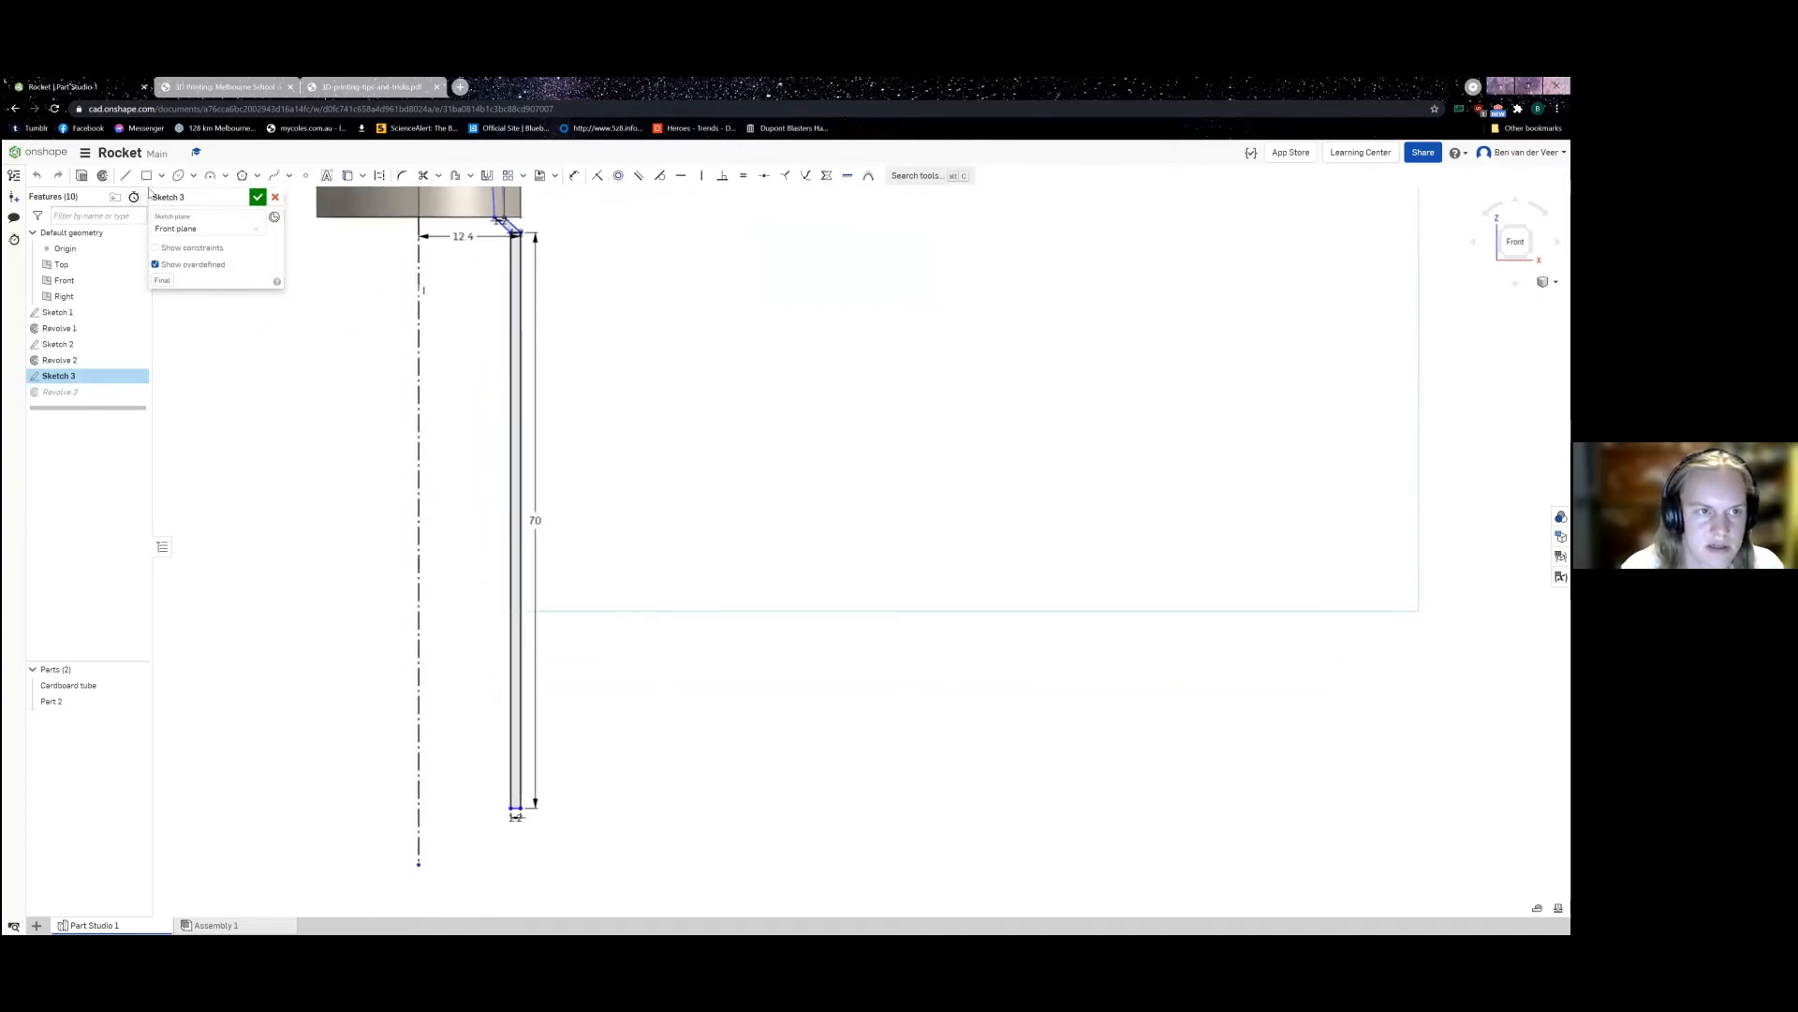
key("l")
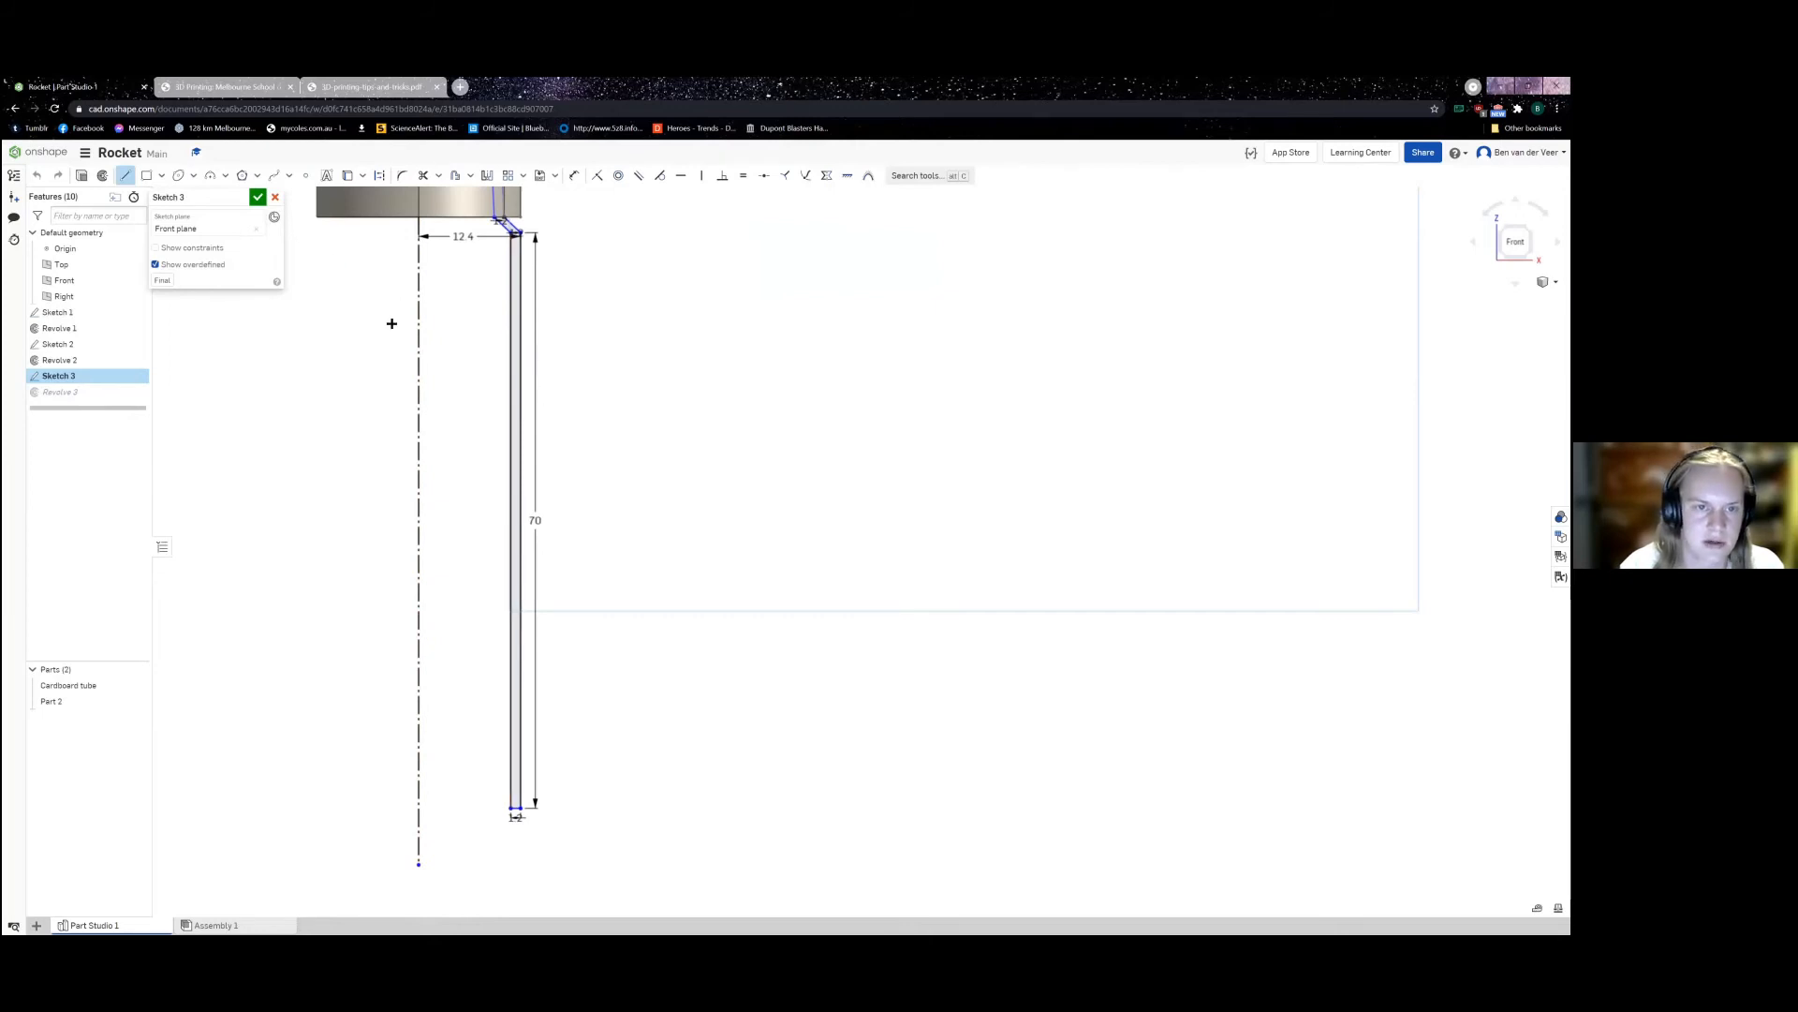
middle_click_drag(422, 346, 502, 502)
left_click(594, 526)
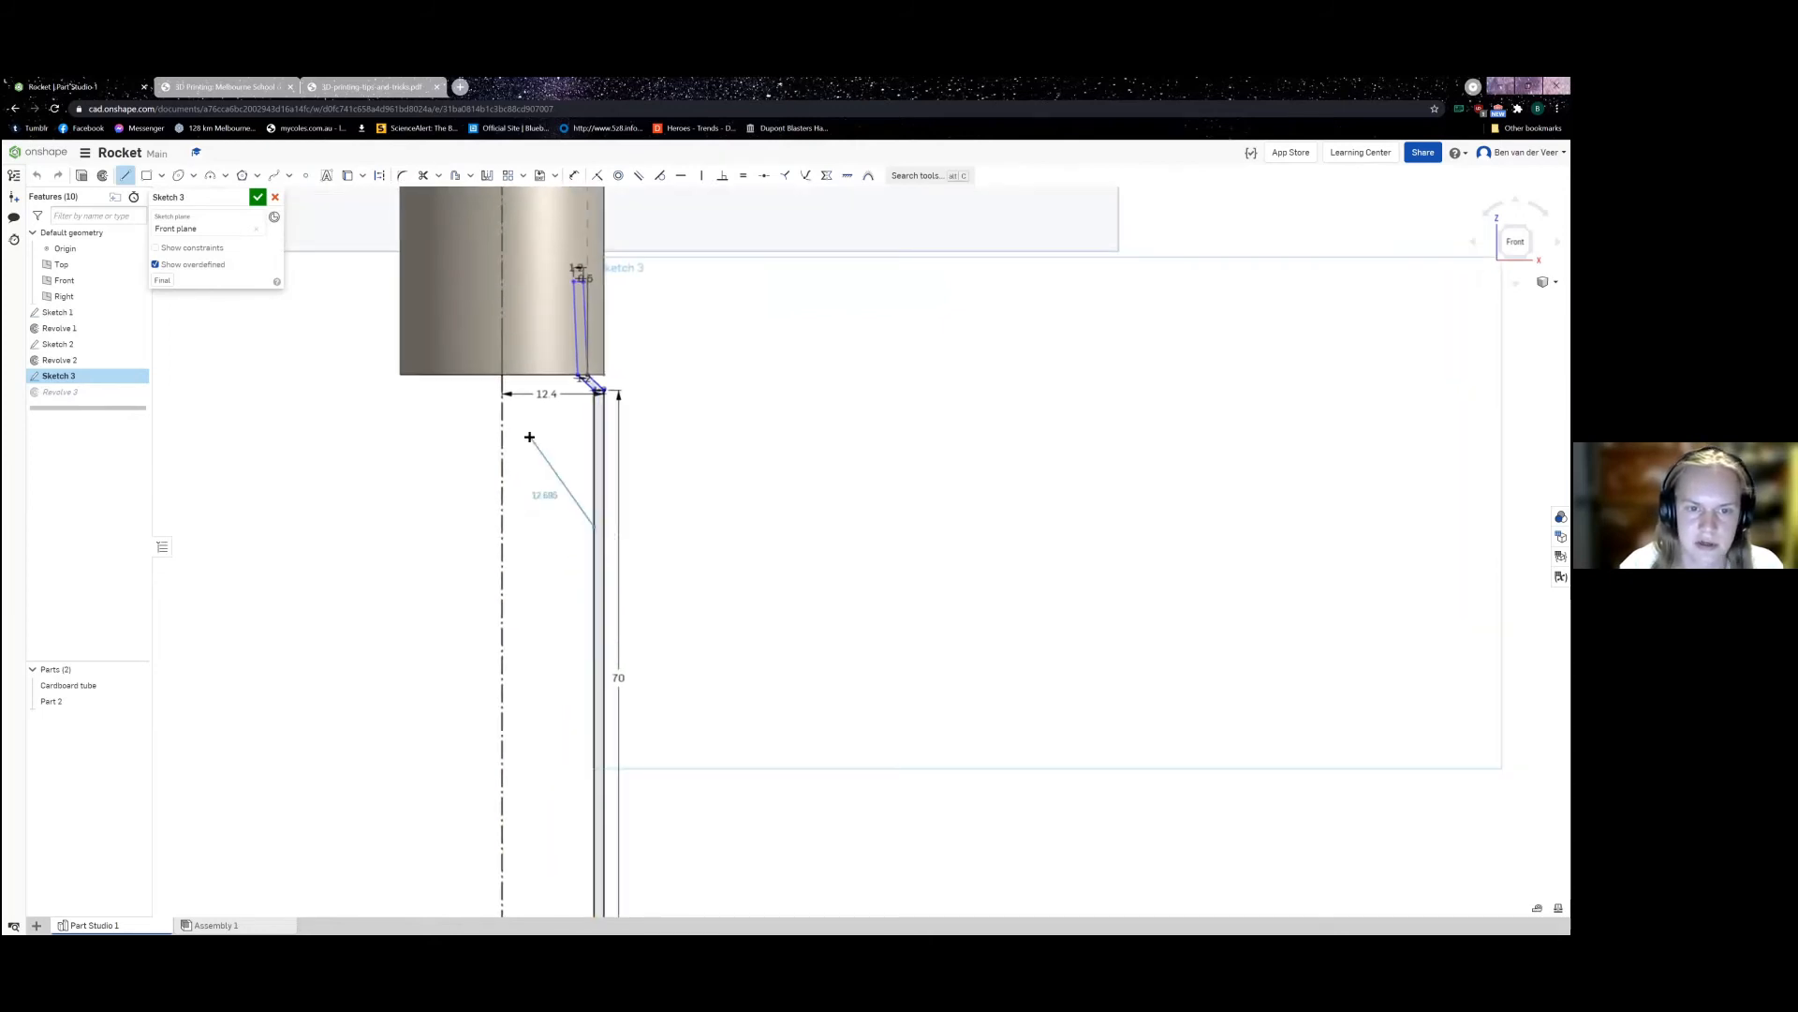
left_click(530, 466)
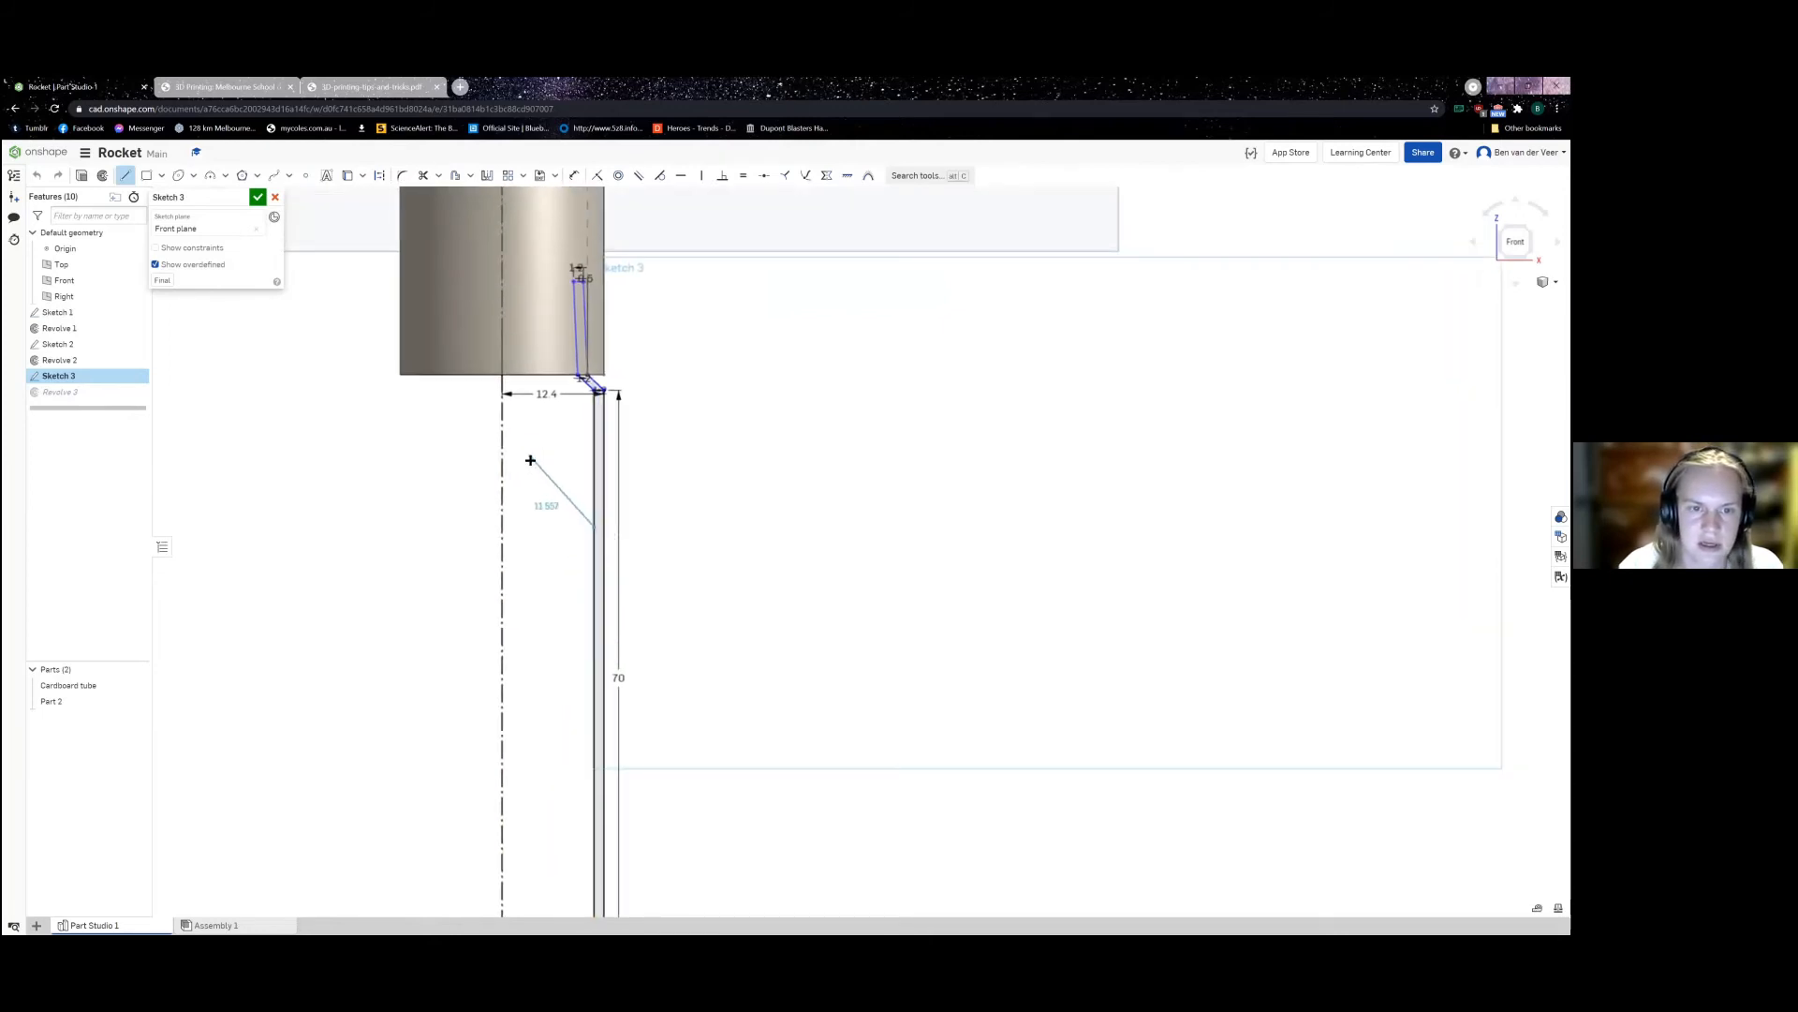
left_click(531, 408)
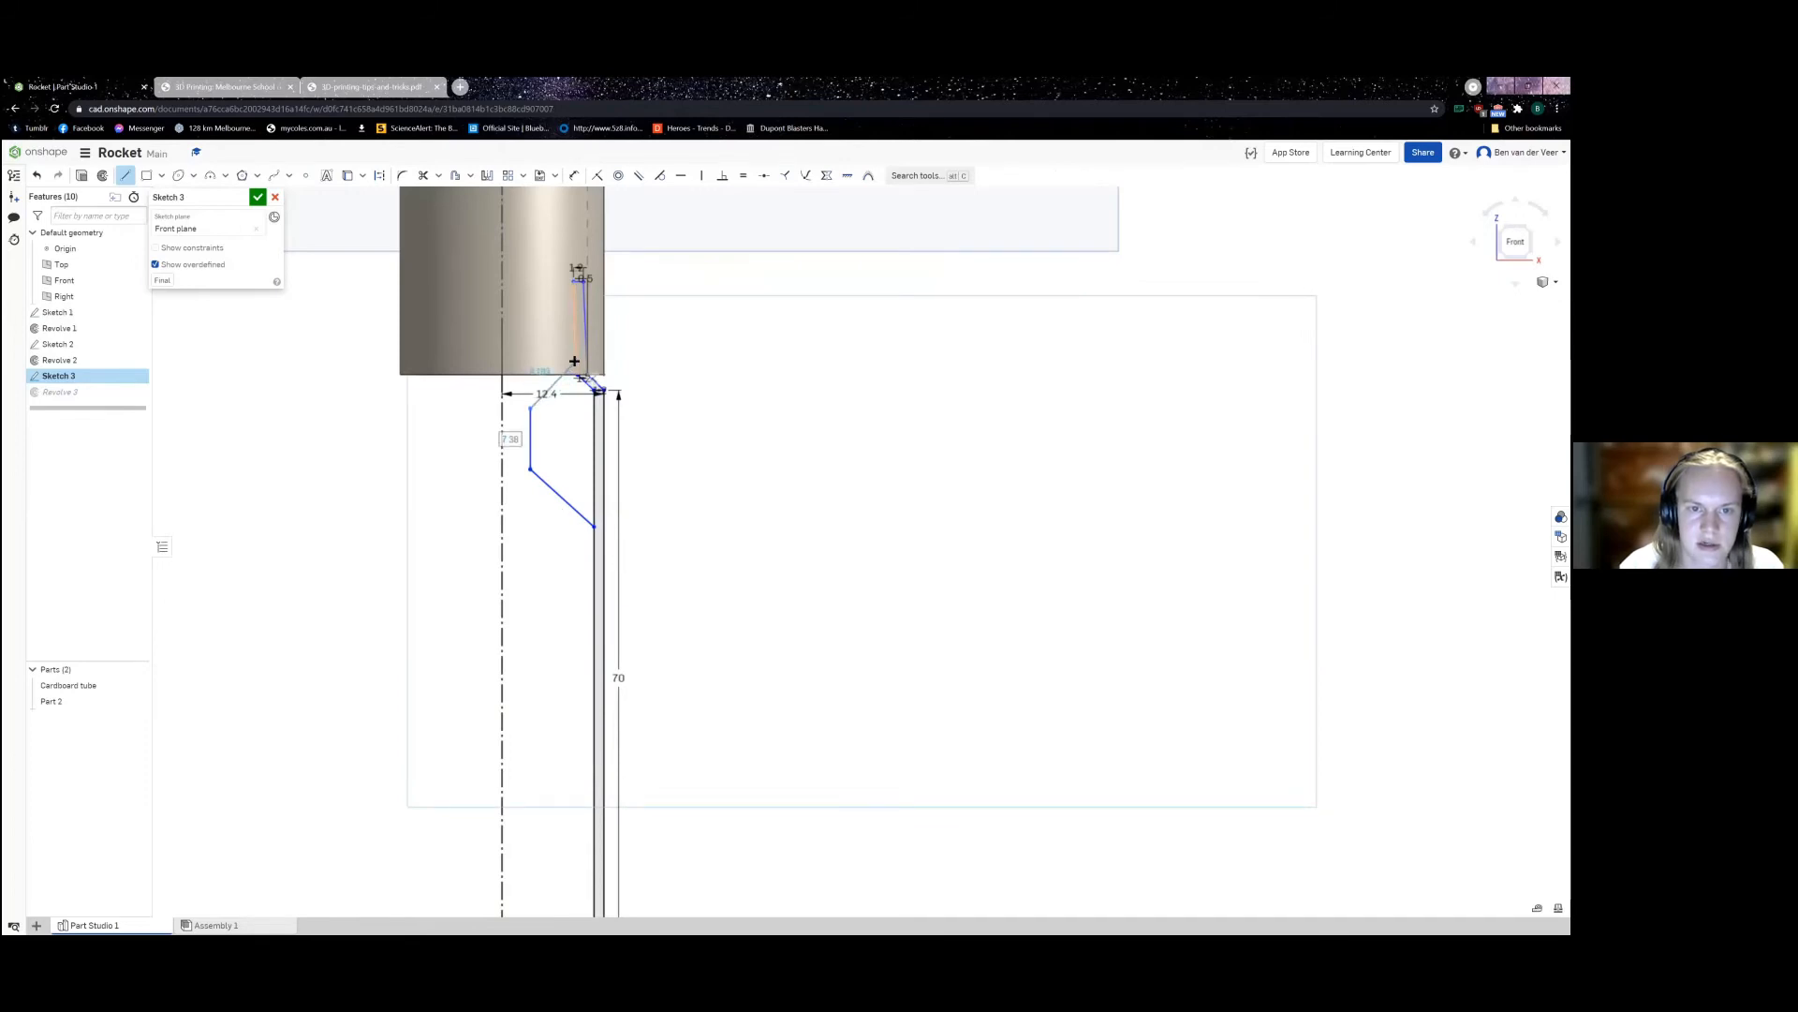
left_click(578, 376)
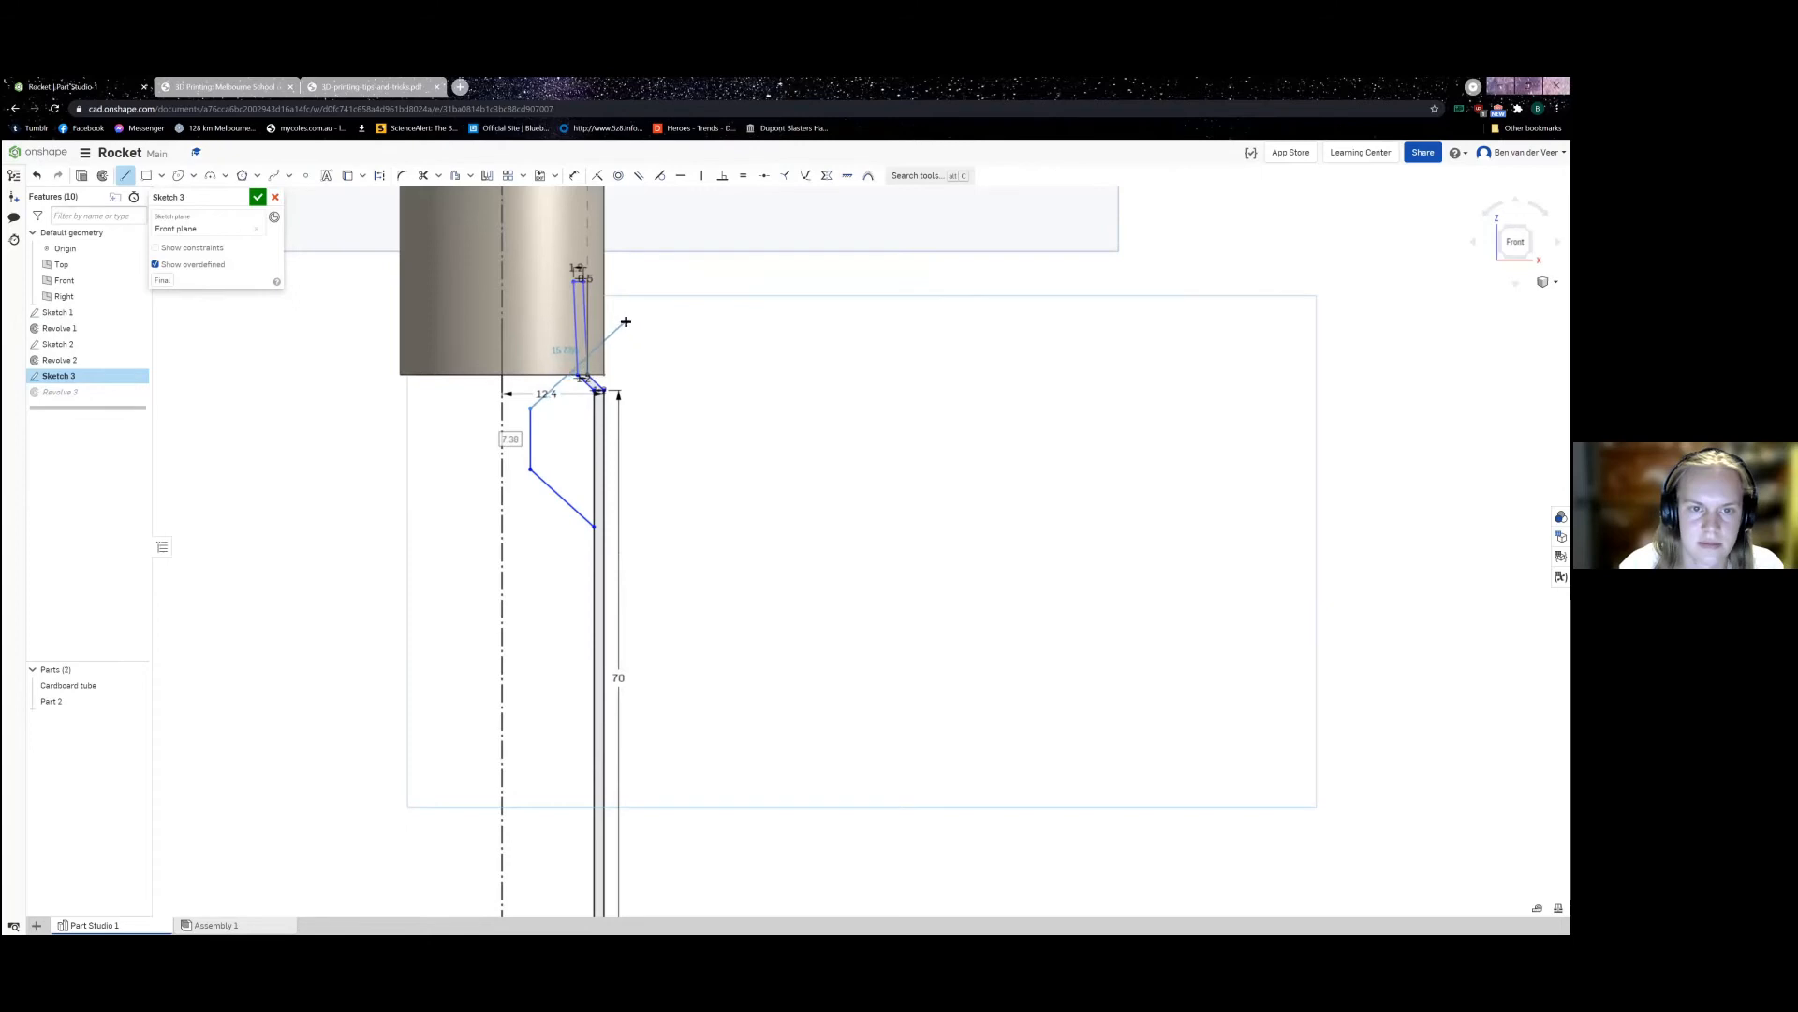
left_click(625, 317)
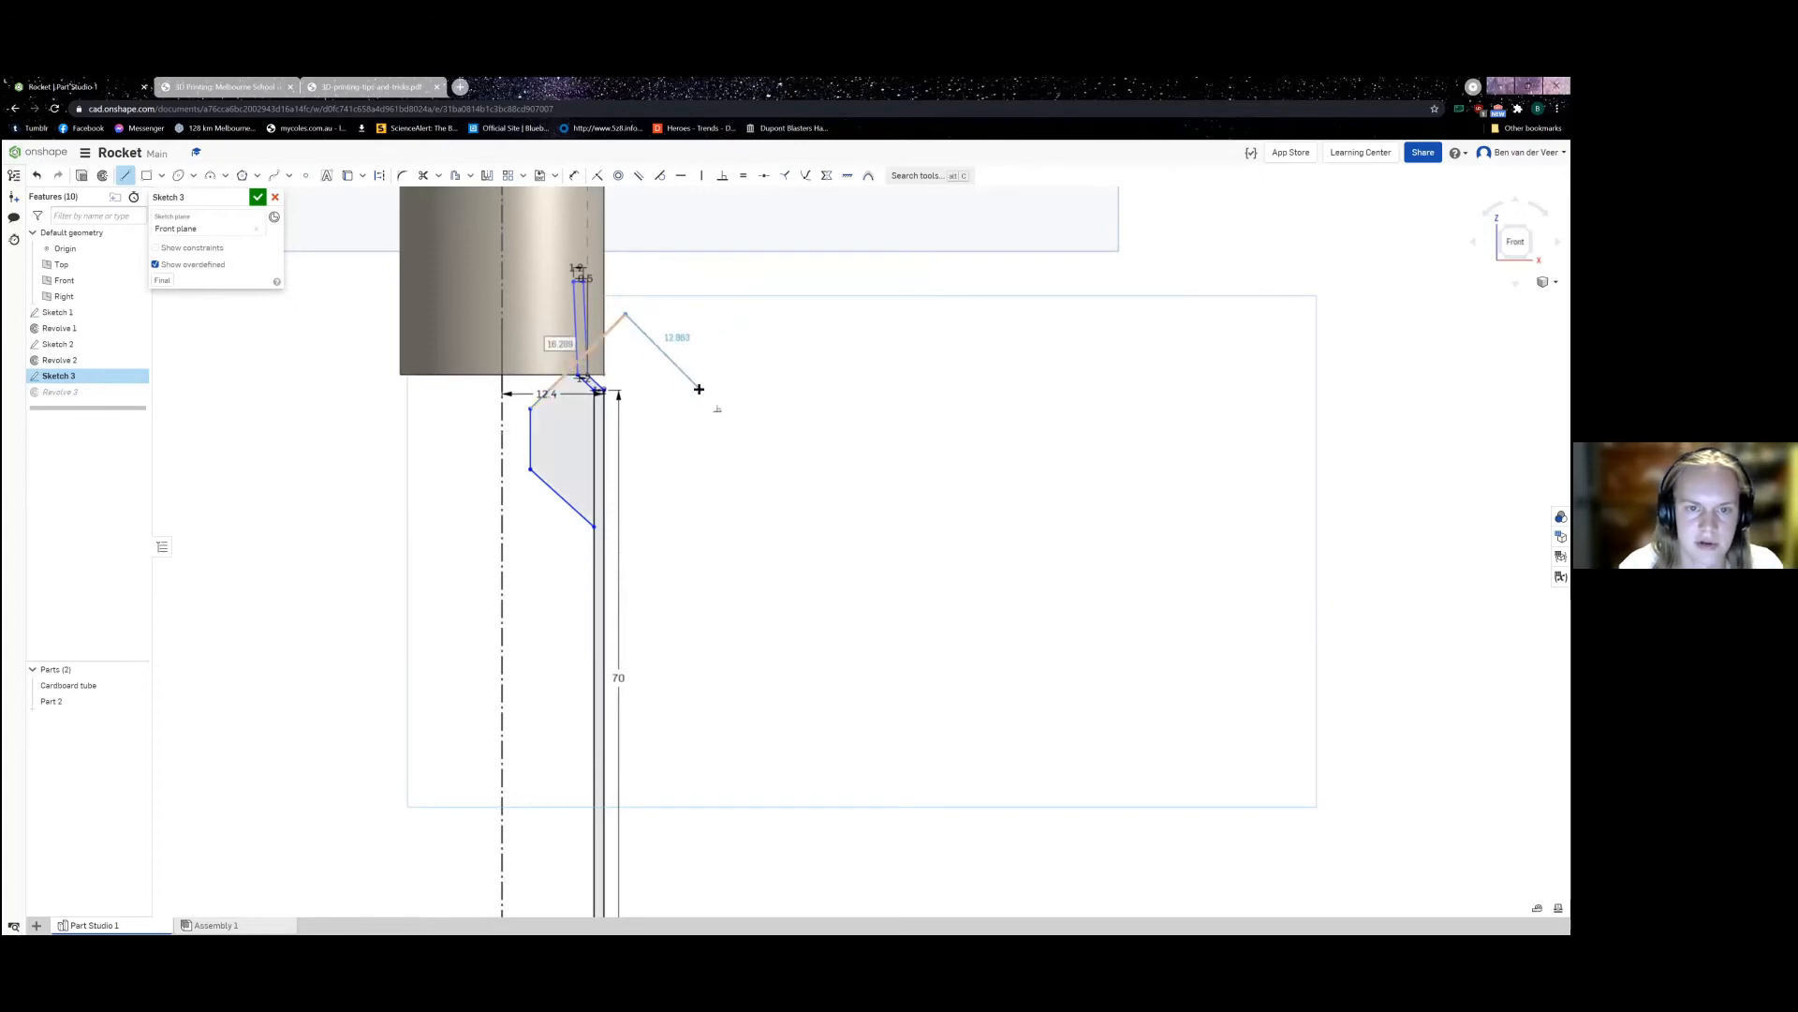
key("Escape")
middle_click_drag(540, 551, 553, 423)
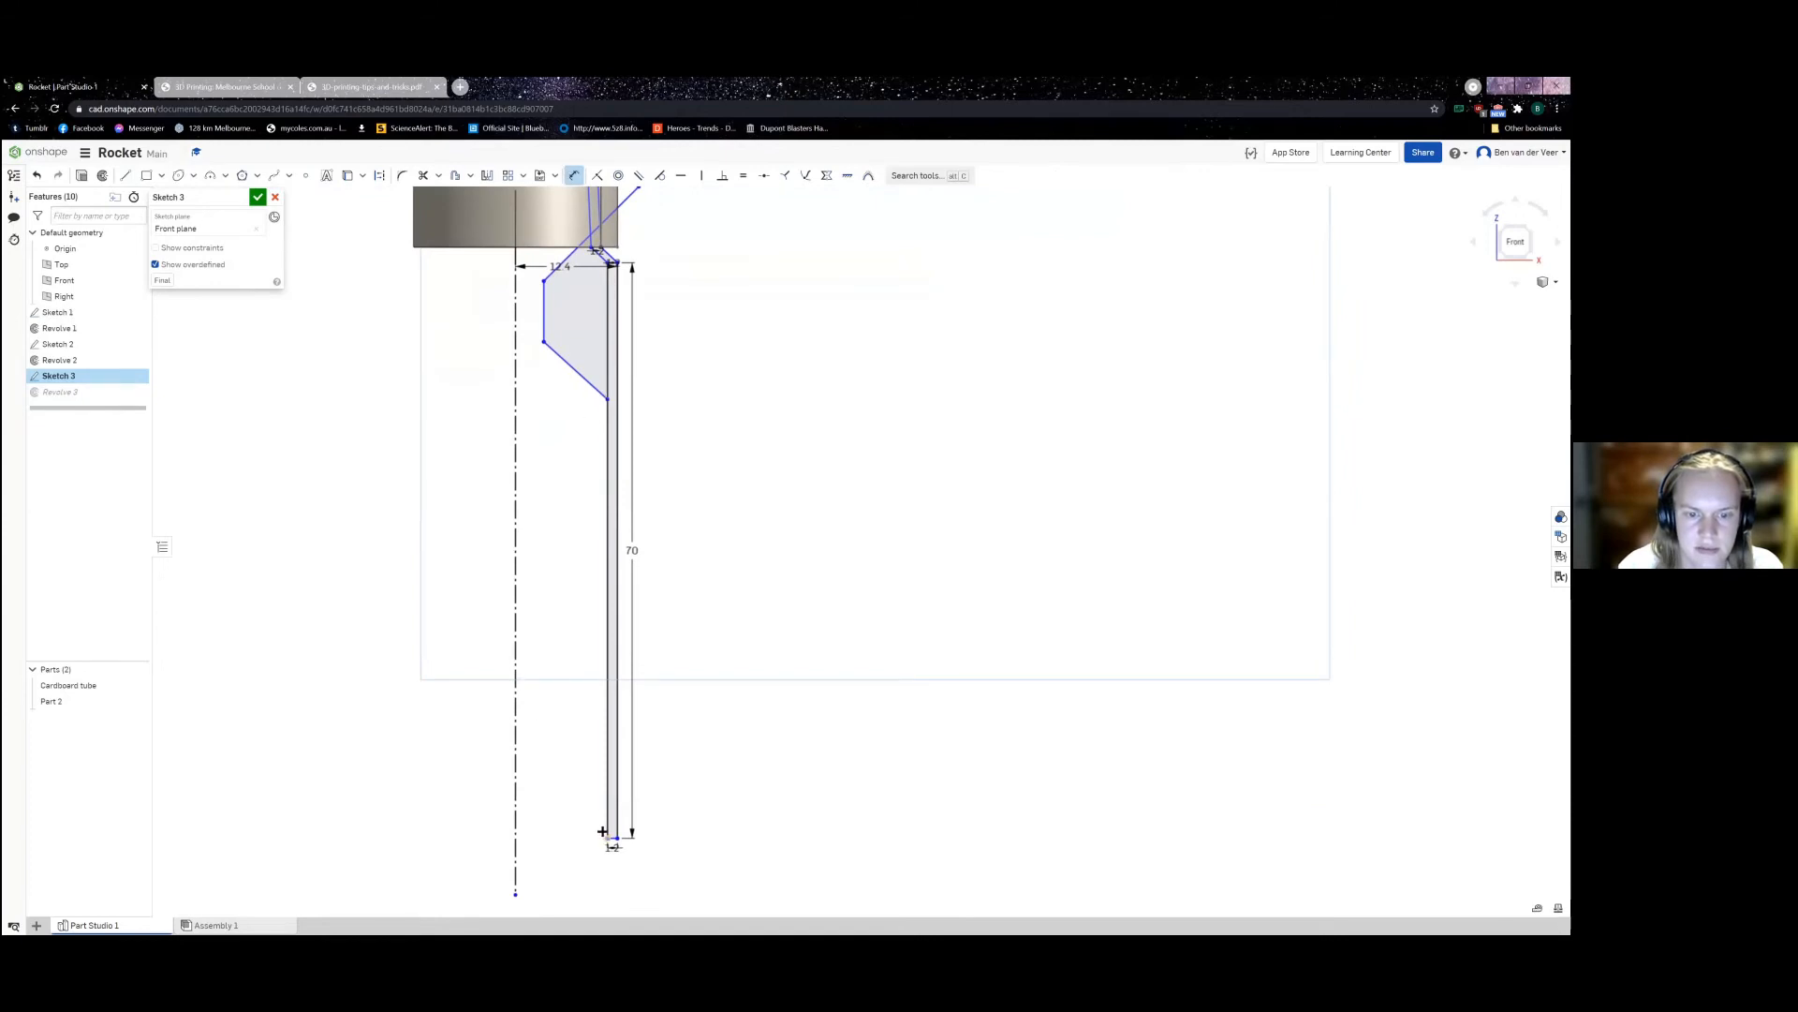
left_click(603, 831)
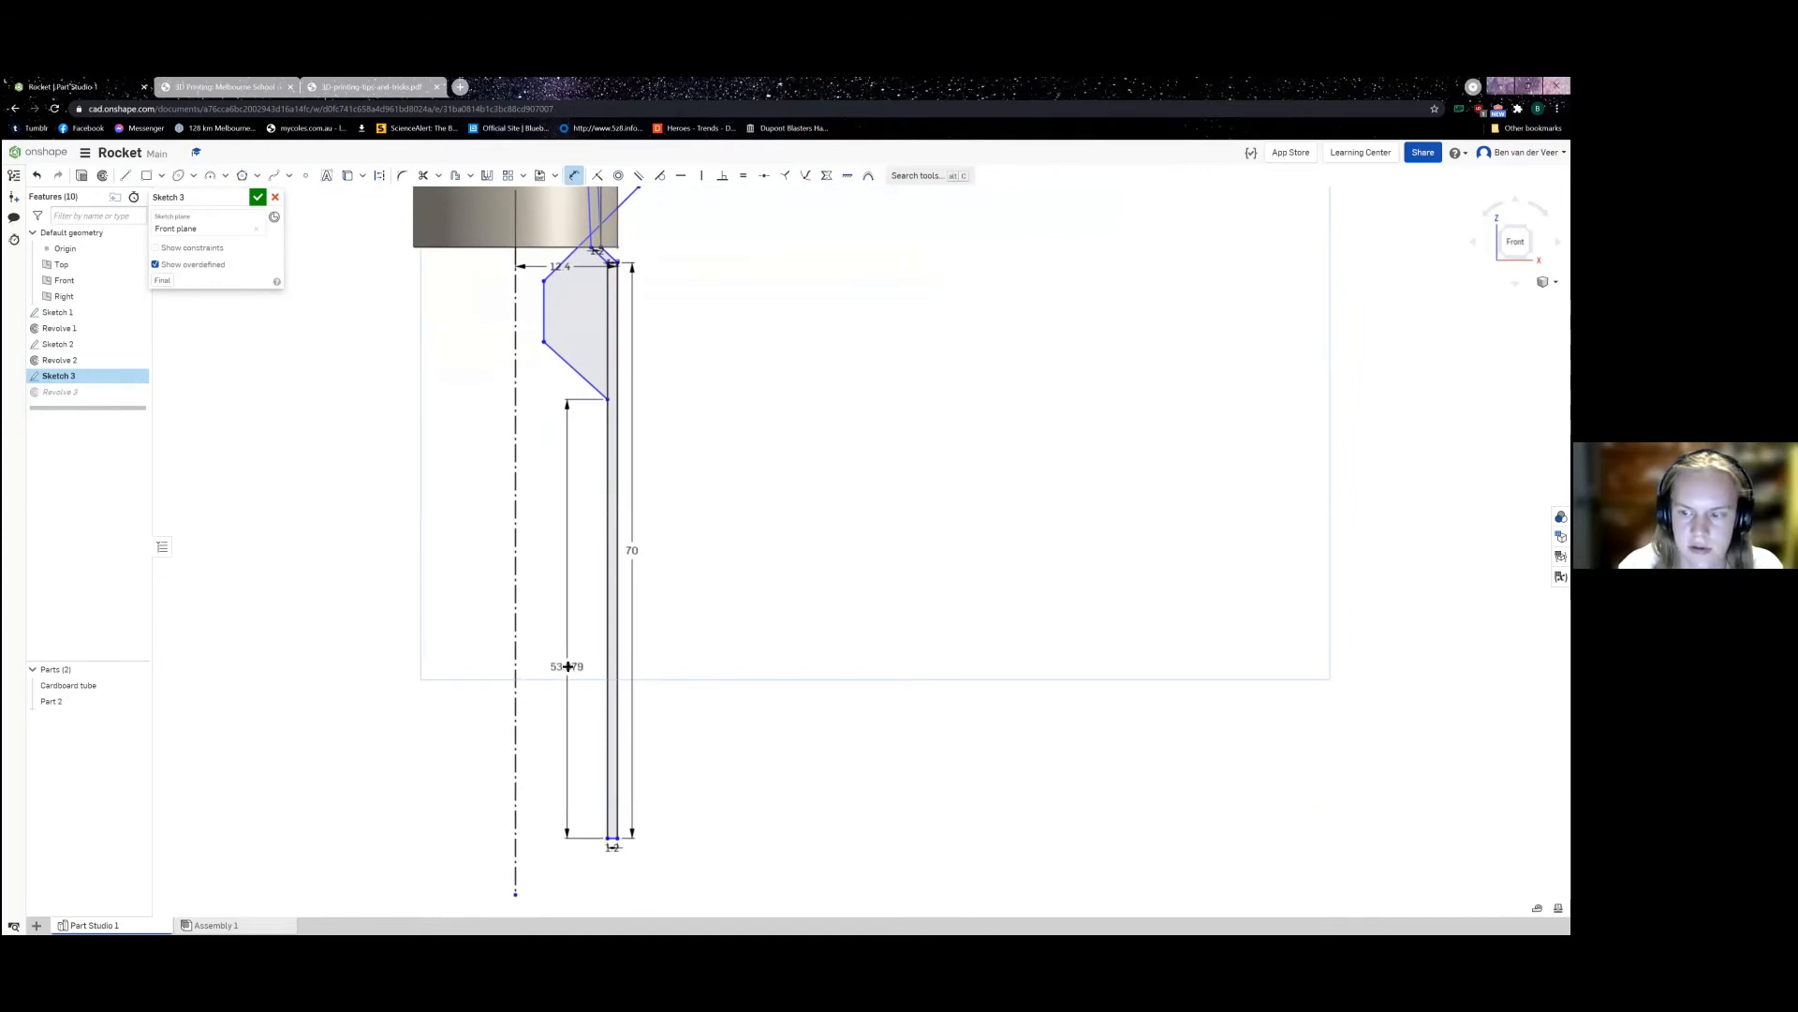
key("Escape")
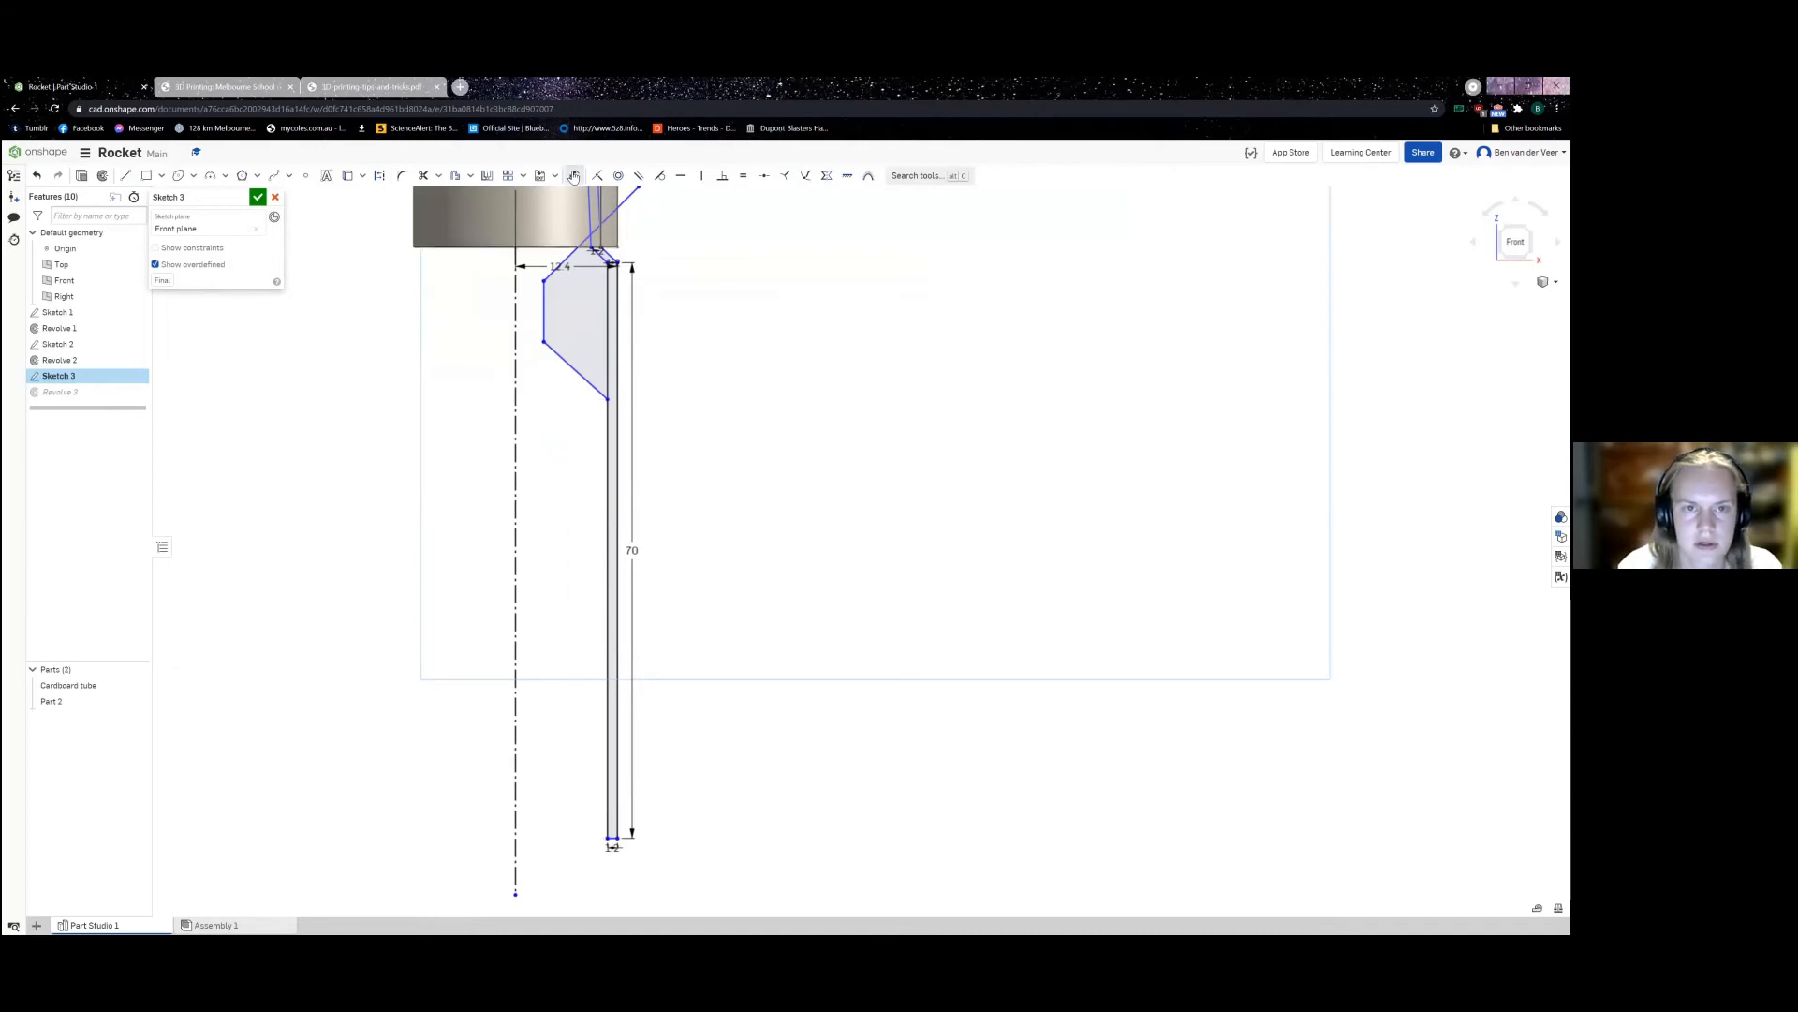
double_click(542, 342)
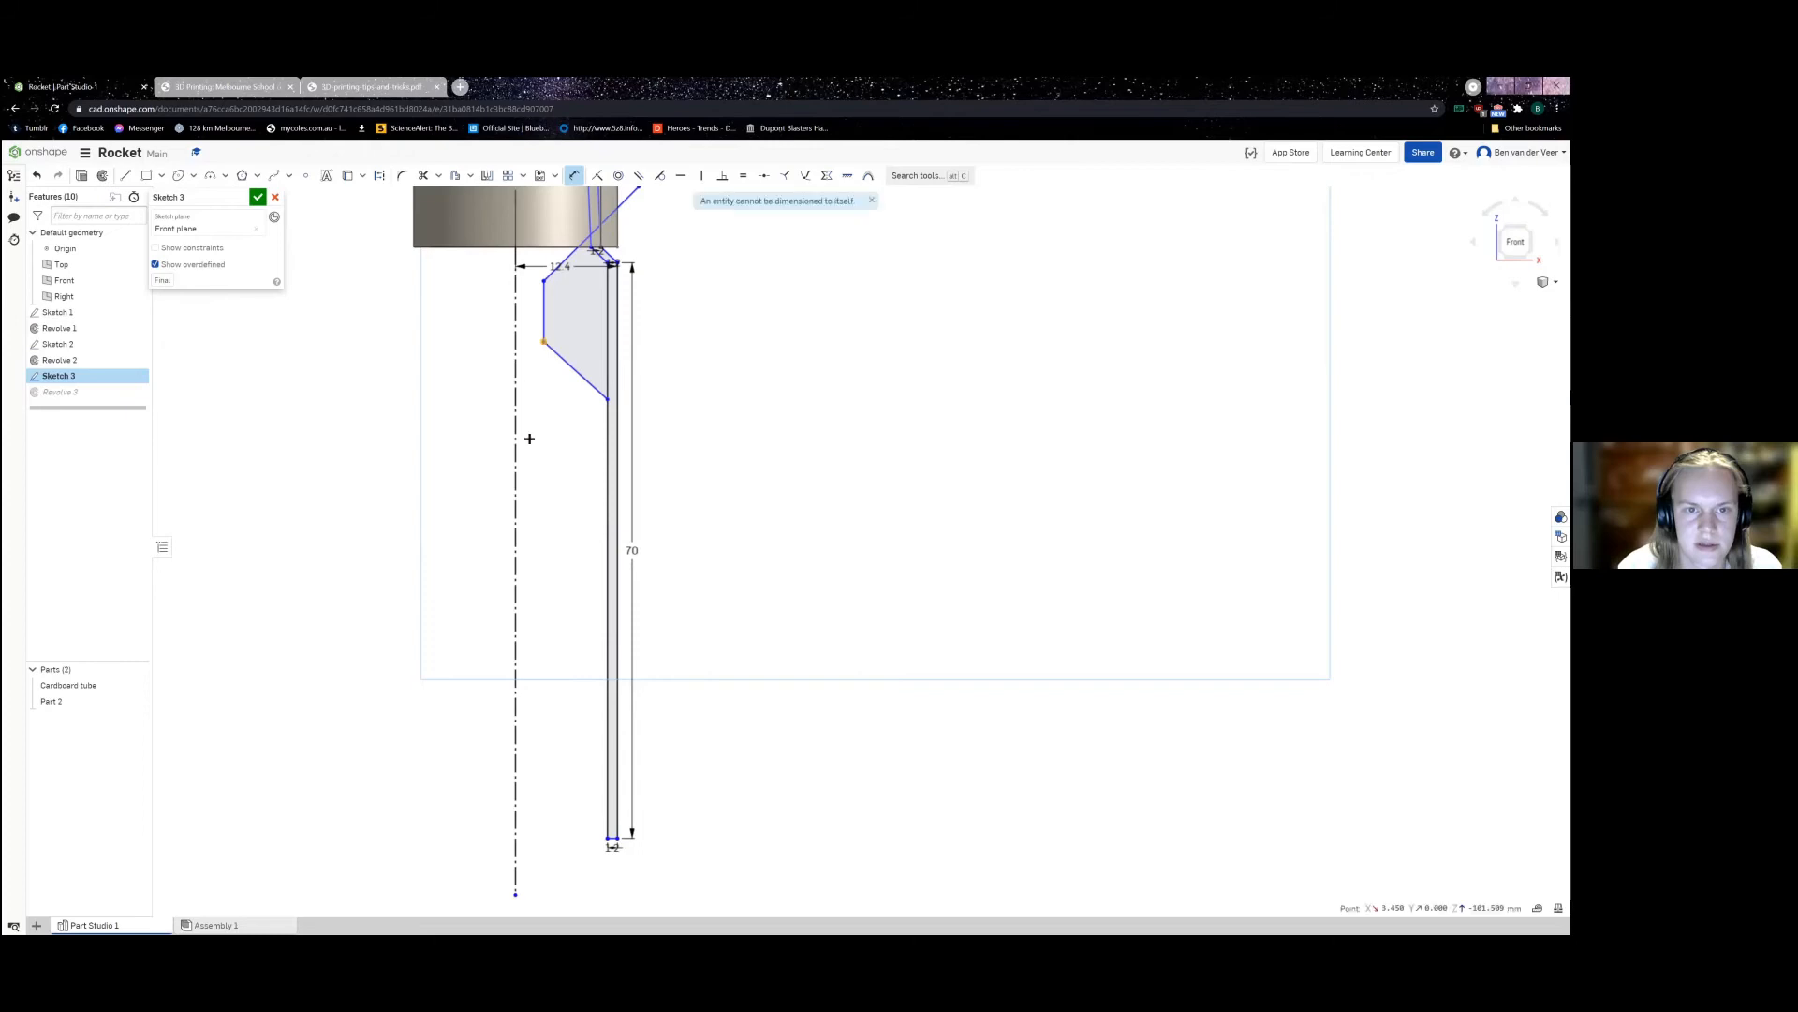
key("Escape")
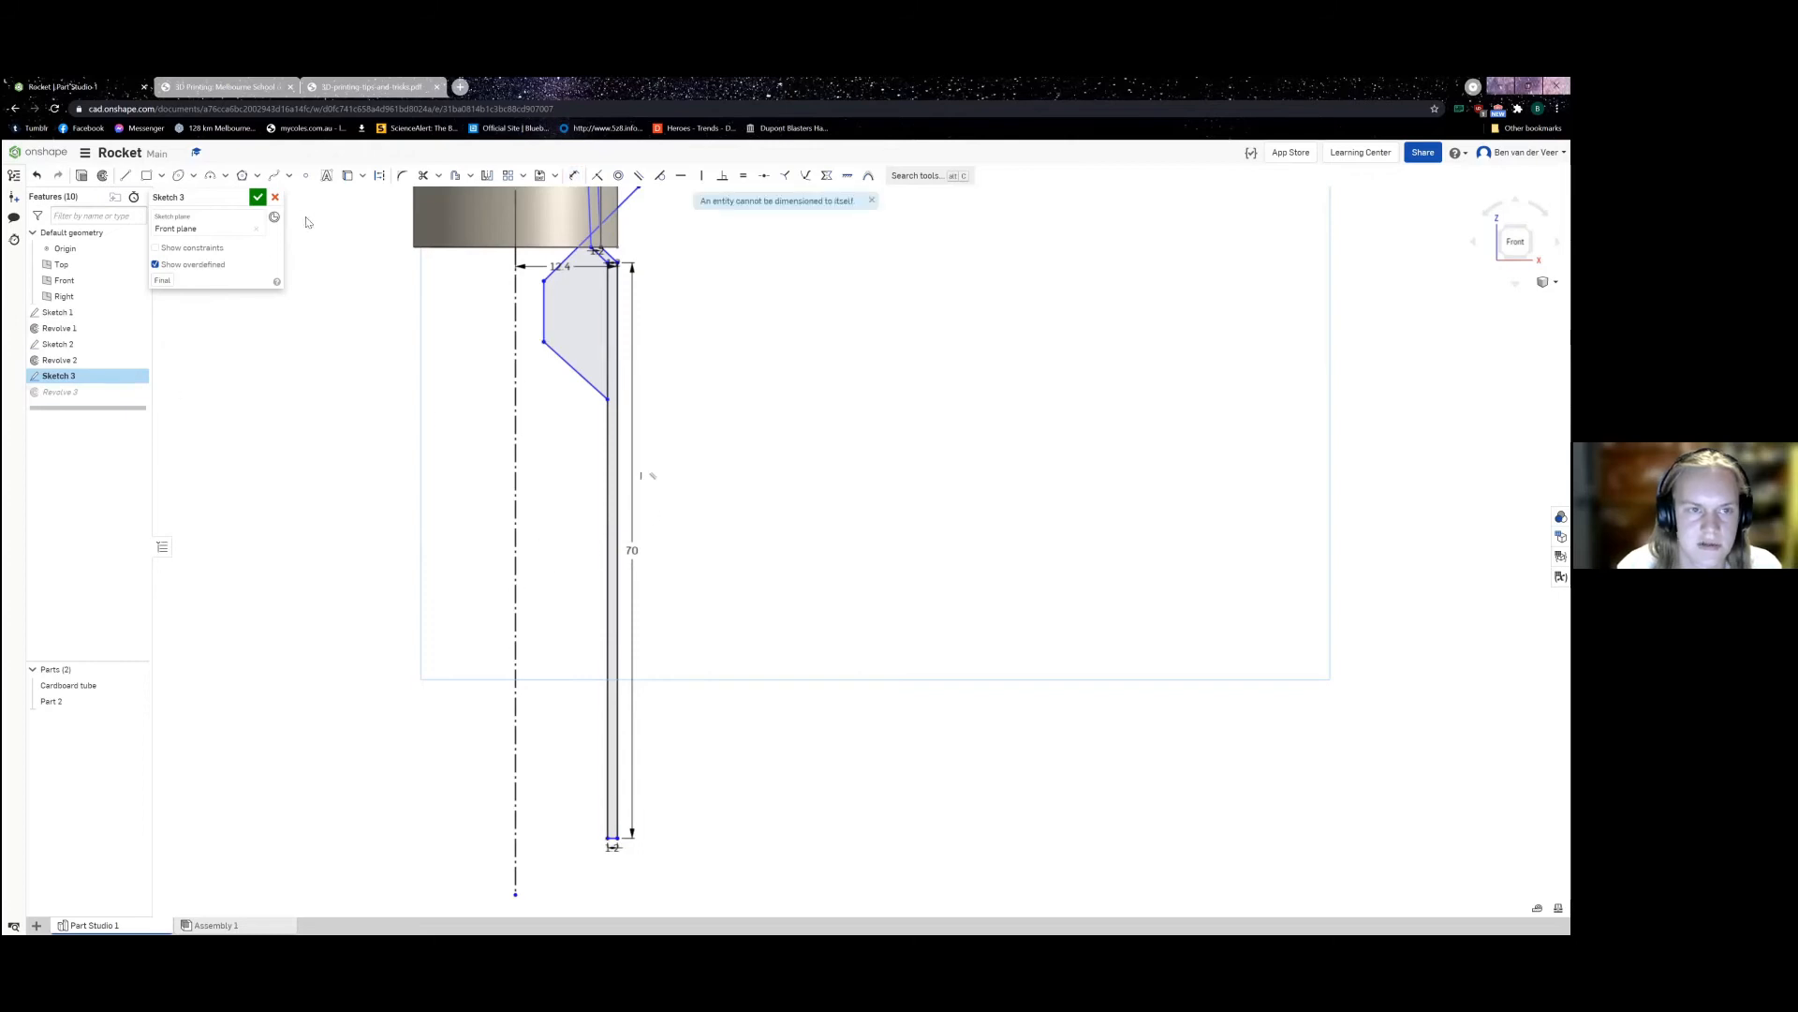
Step: Close the lower part's sketch and start a new sketch on the Front plane
left_click(256, 196)
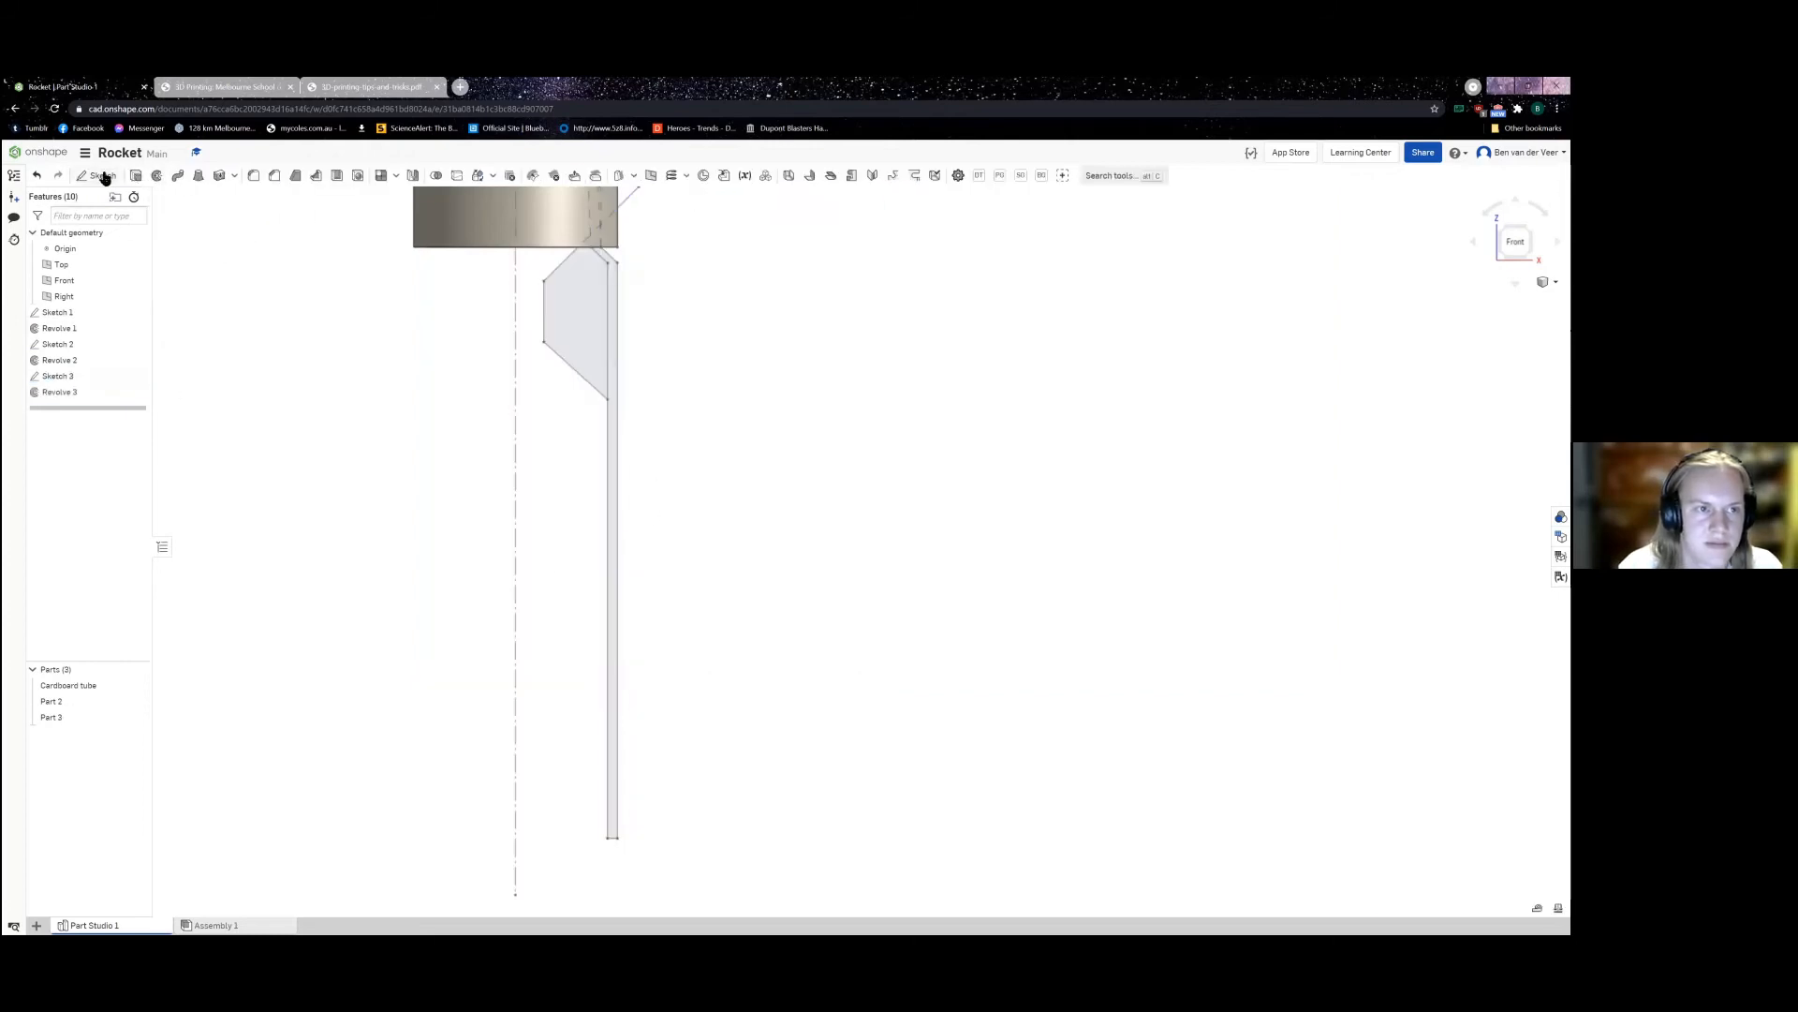
left_click(103, 176)
scroll(477, 401, "down", 5)
left_click(628, 273)
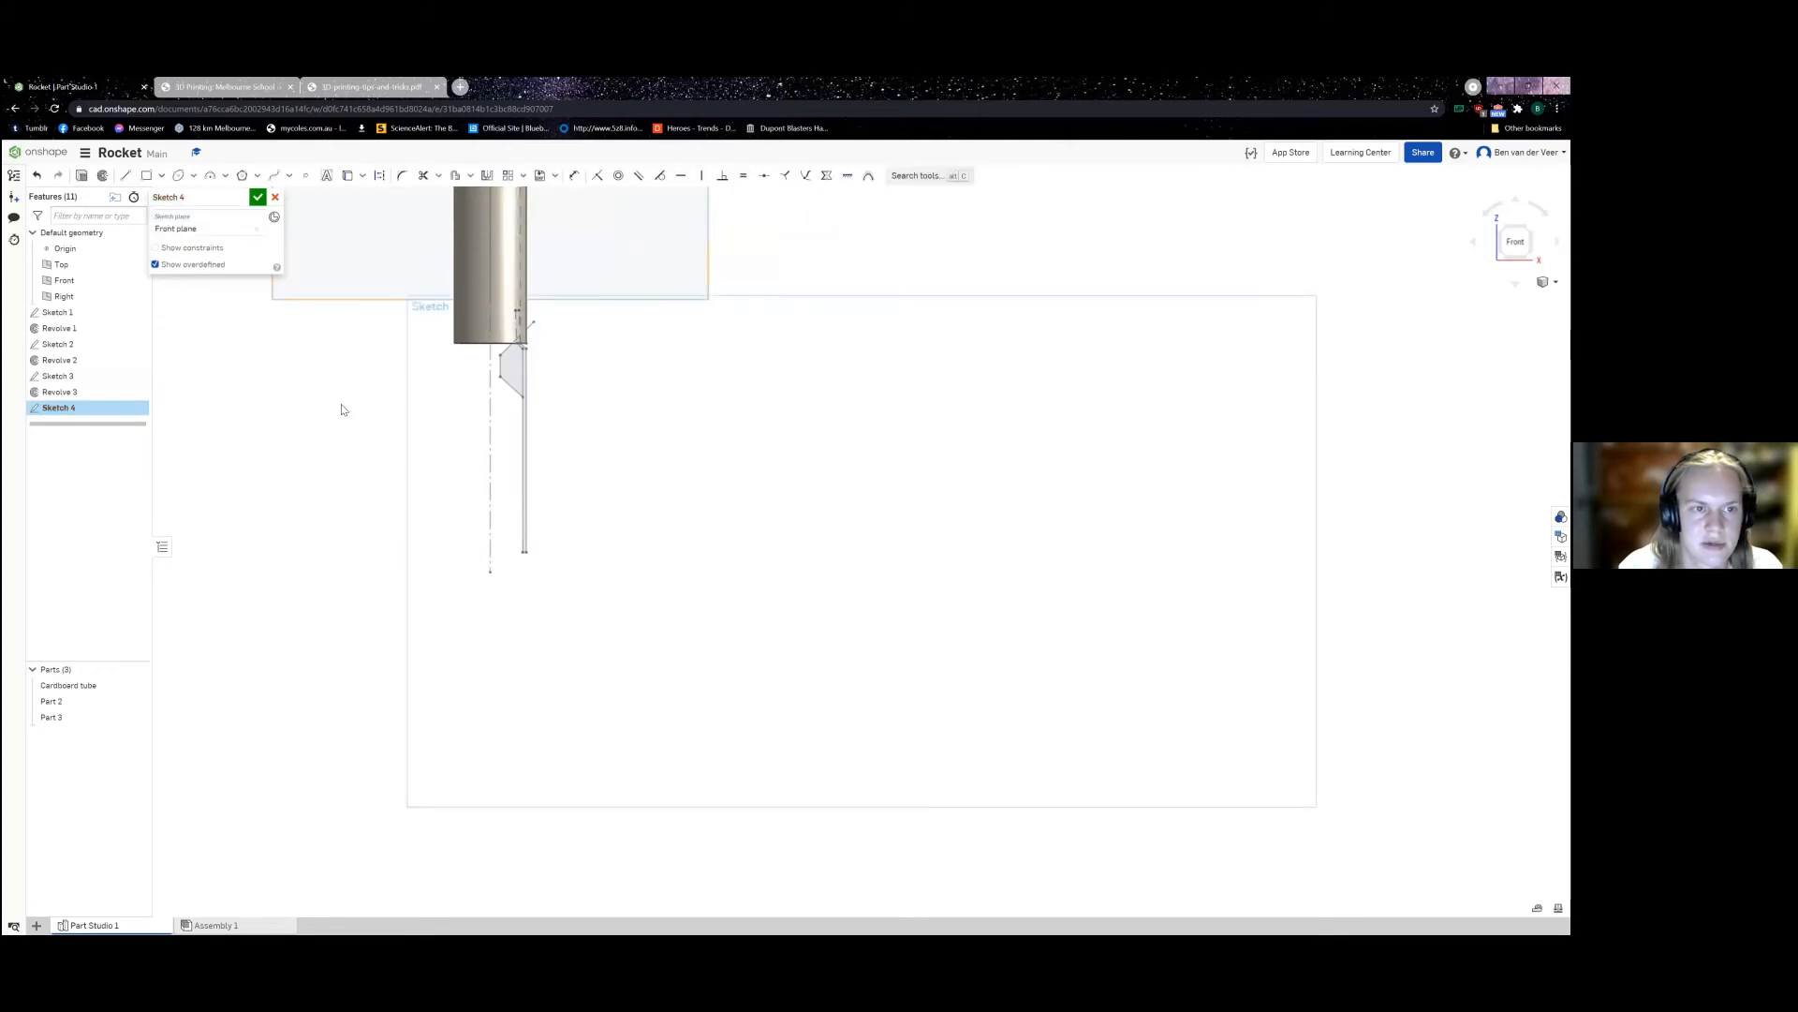
scroll(379, 462, "up", 3)
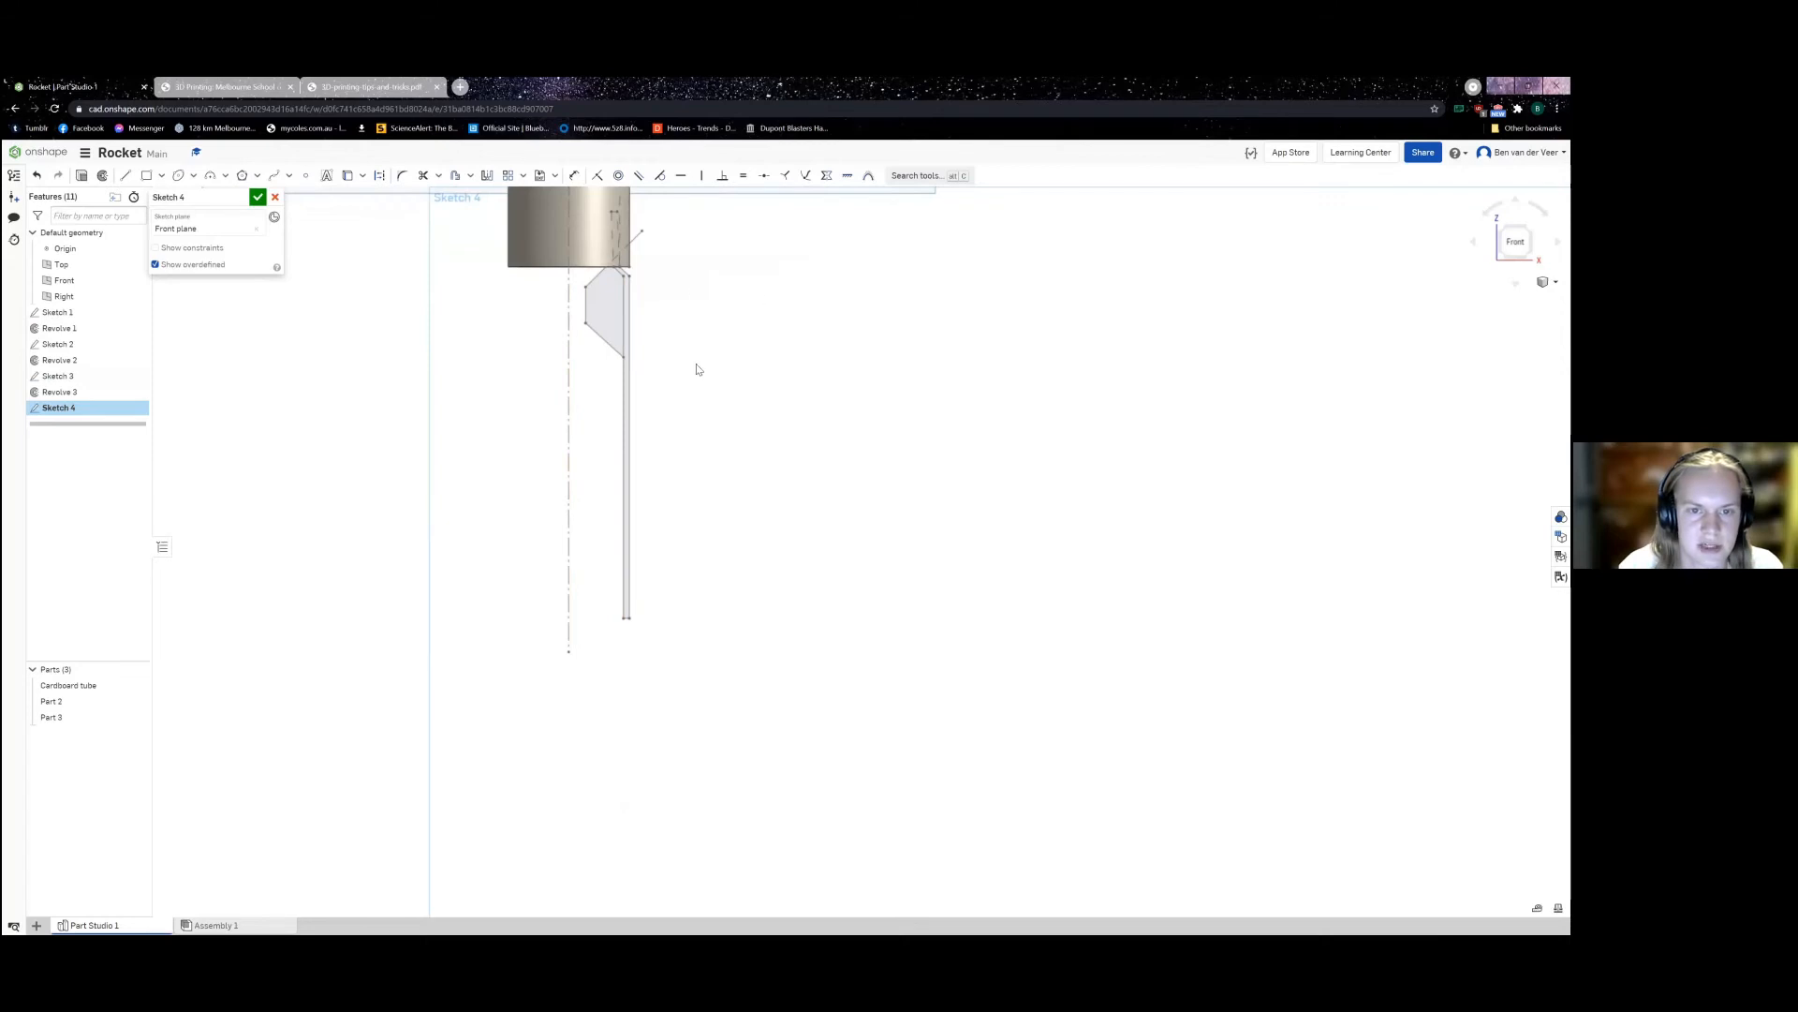
Step: Draw a rectangle from the centreline inside the wall, with a height of 70 mm and a width of 1/2 mm
left_click(146, 175)
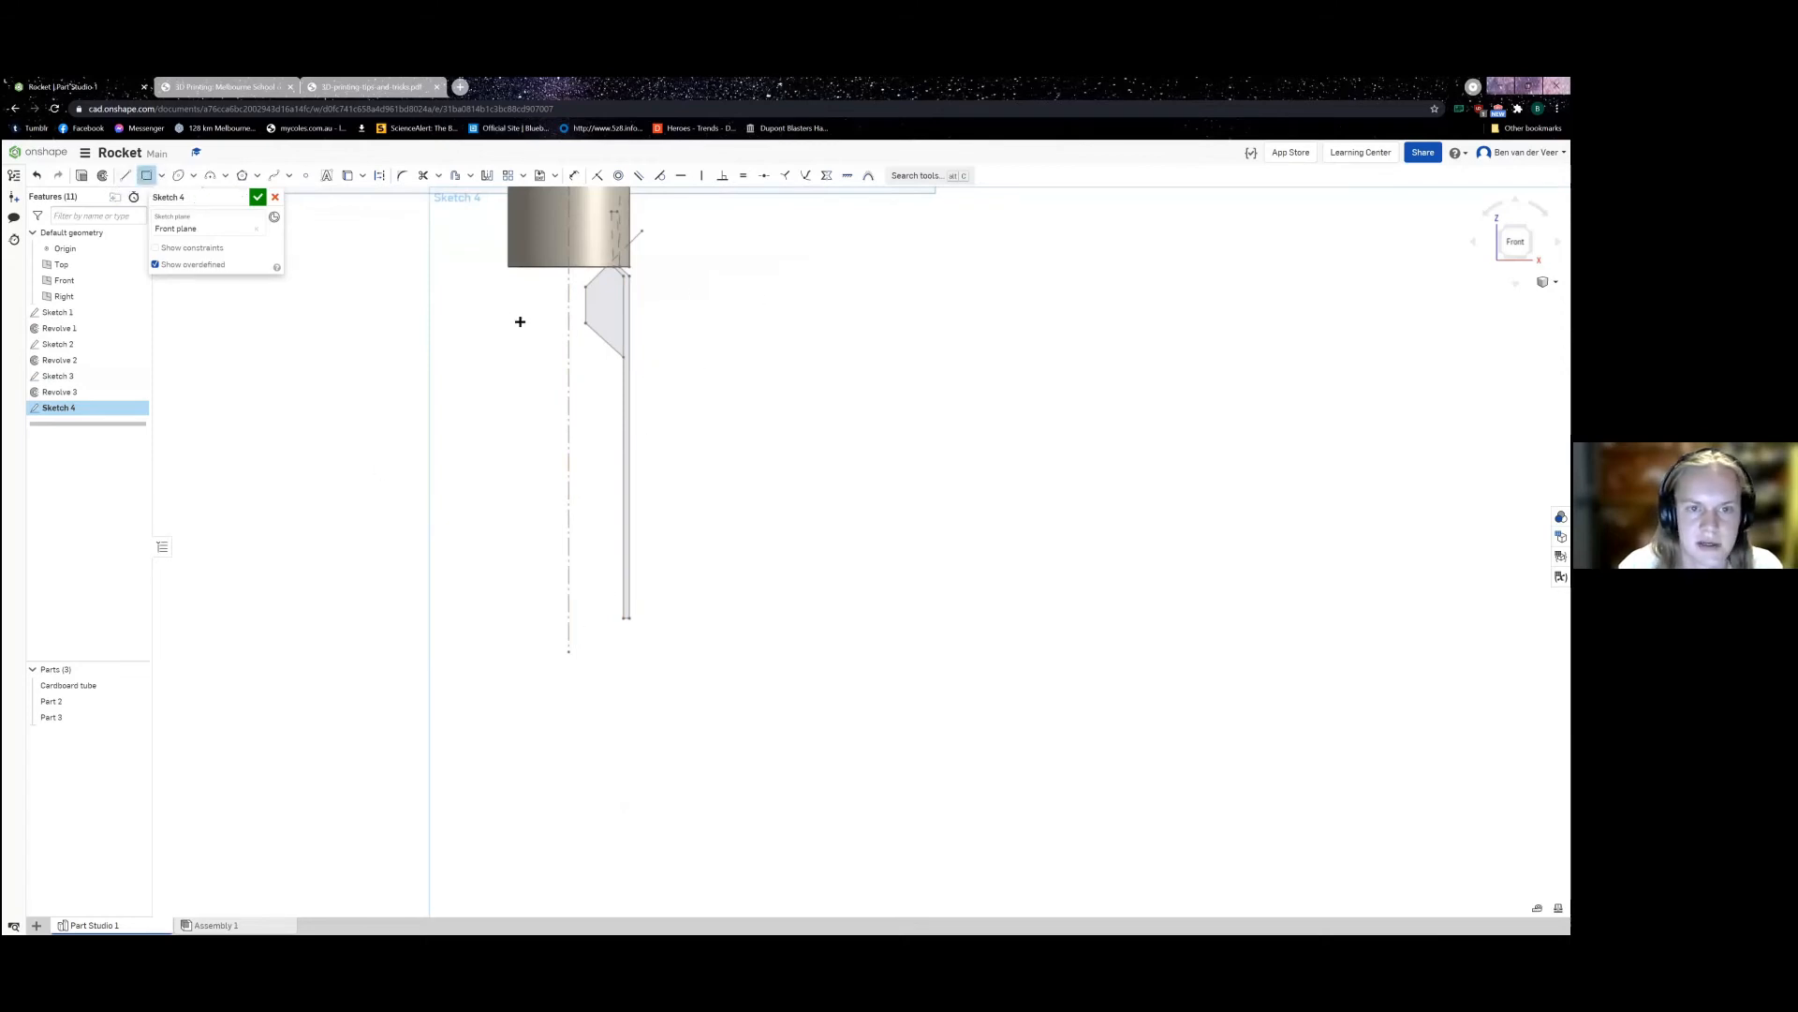
left_click(568, 346)
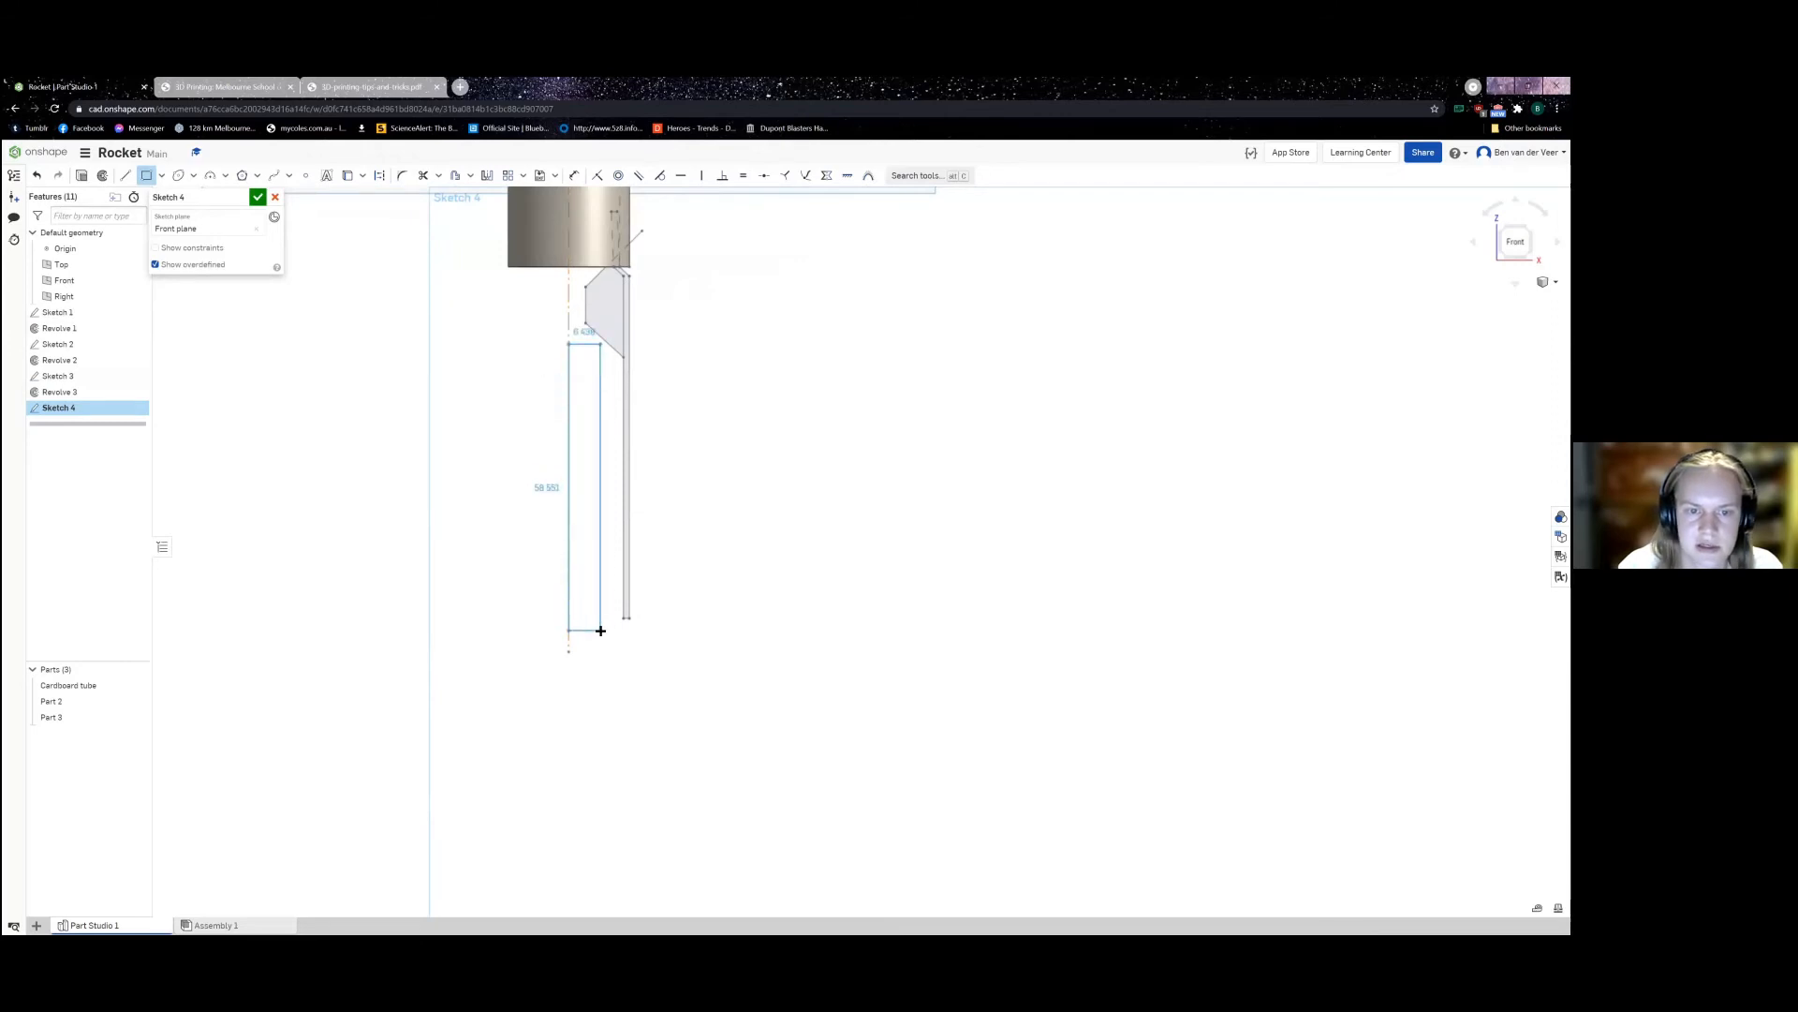
left_click(601, 637)
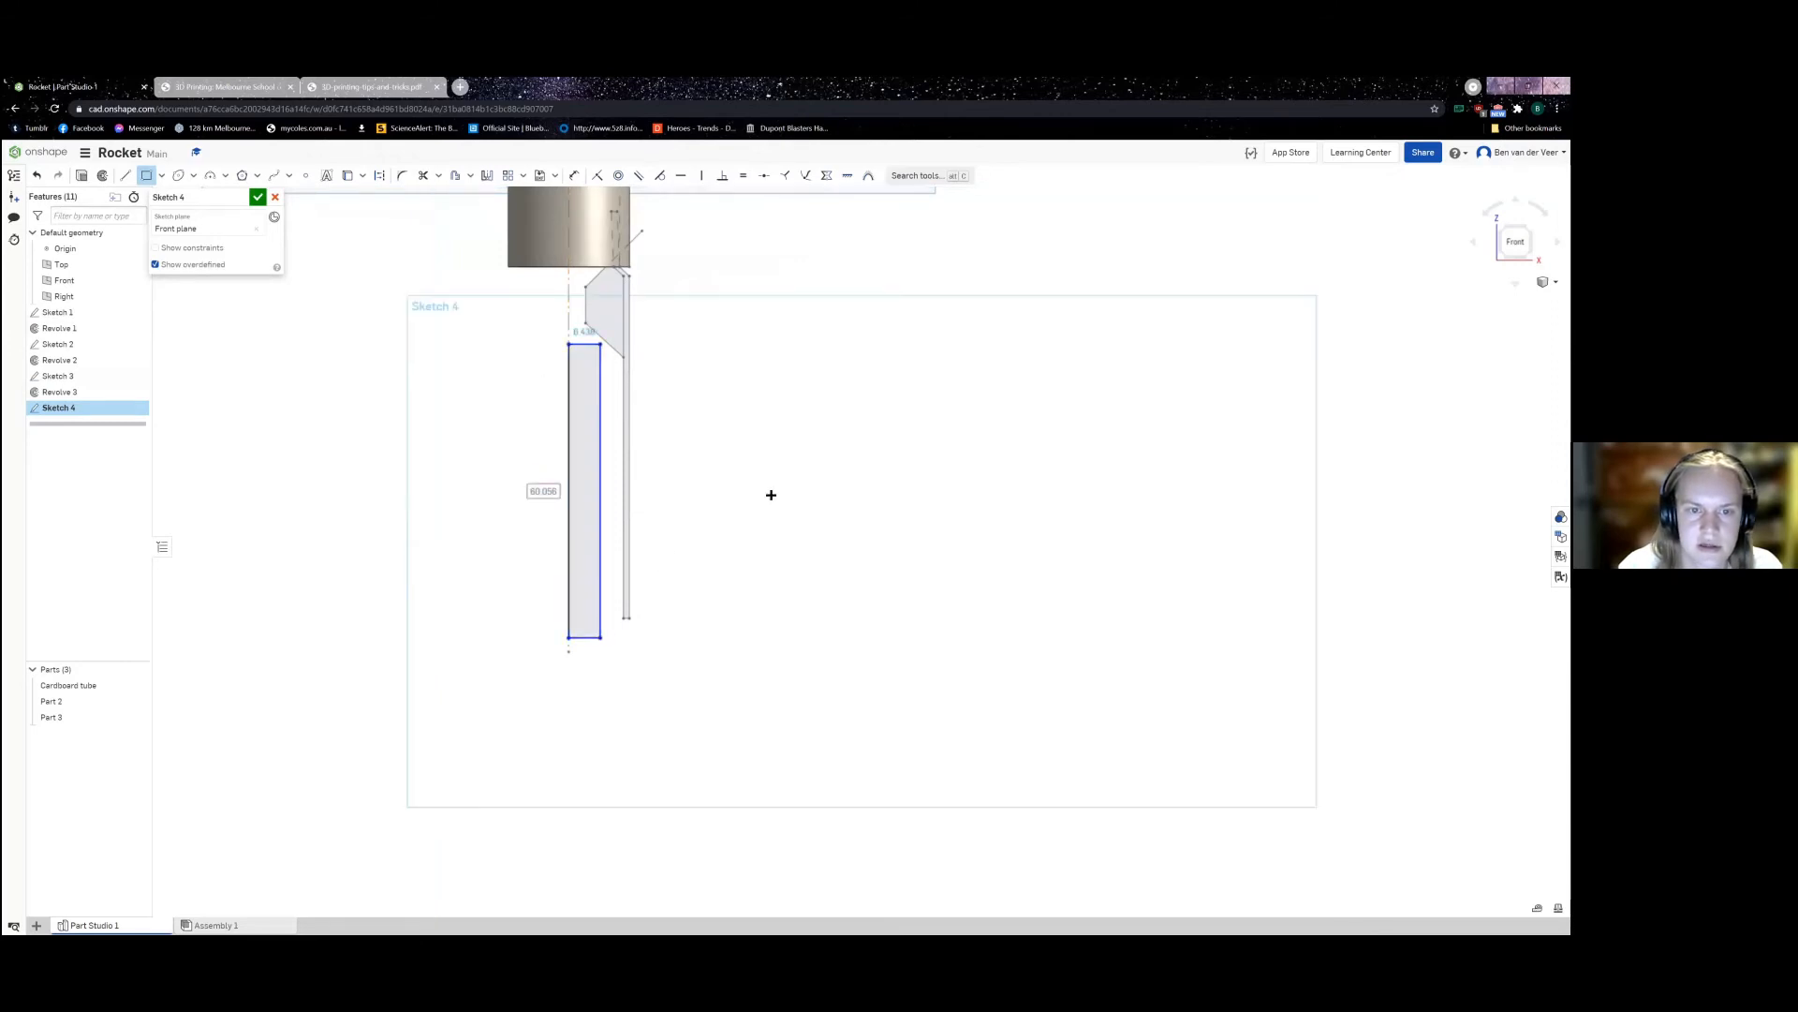
type("70")
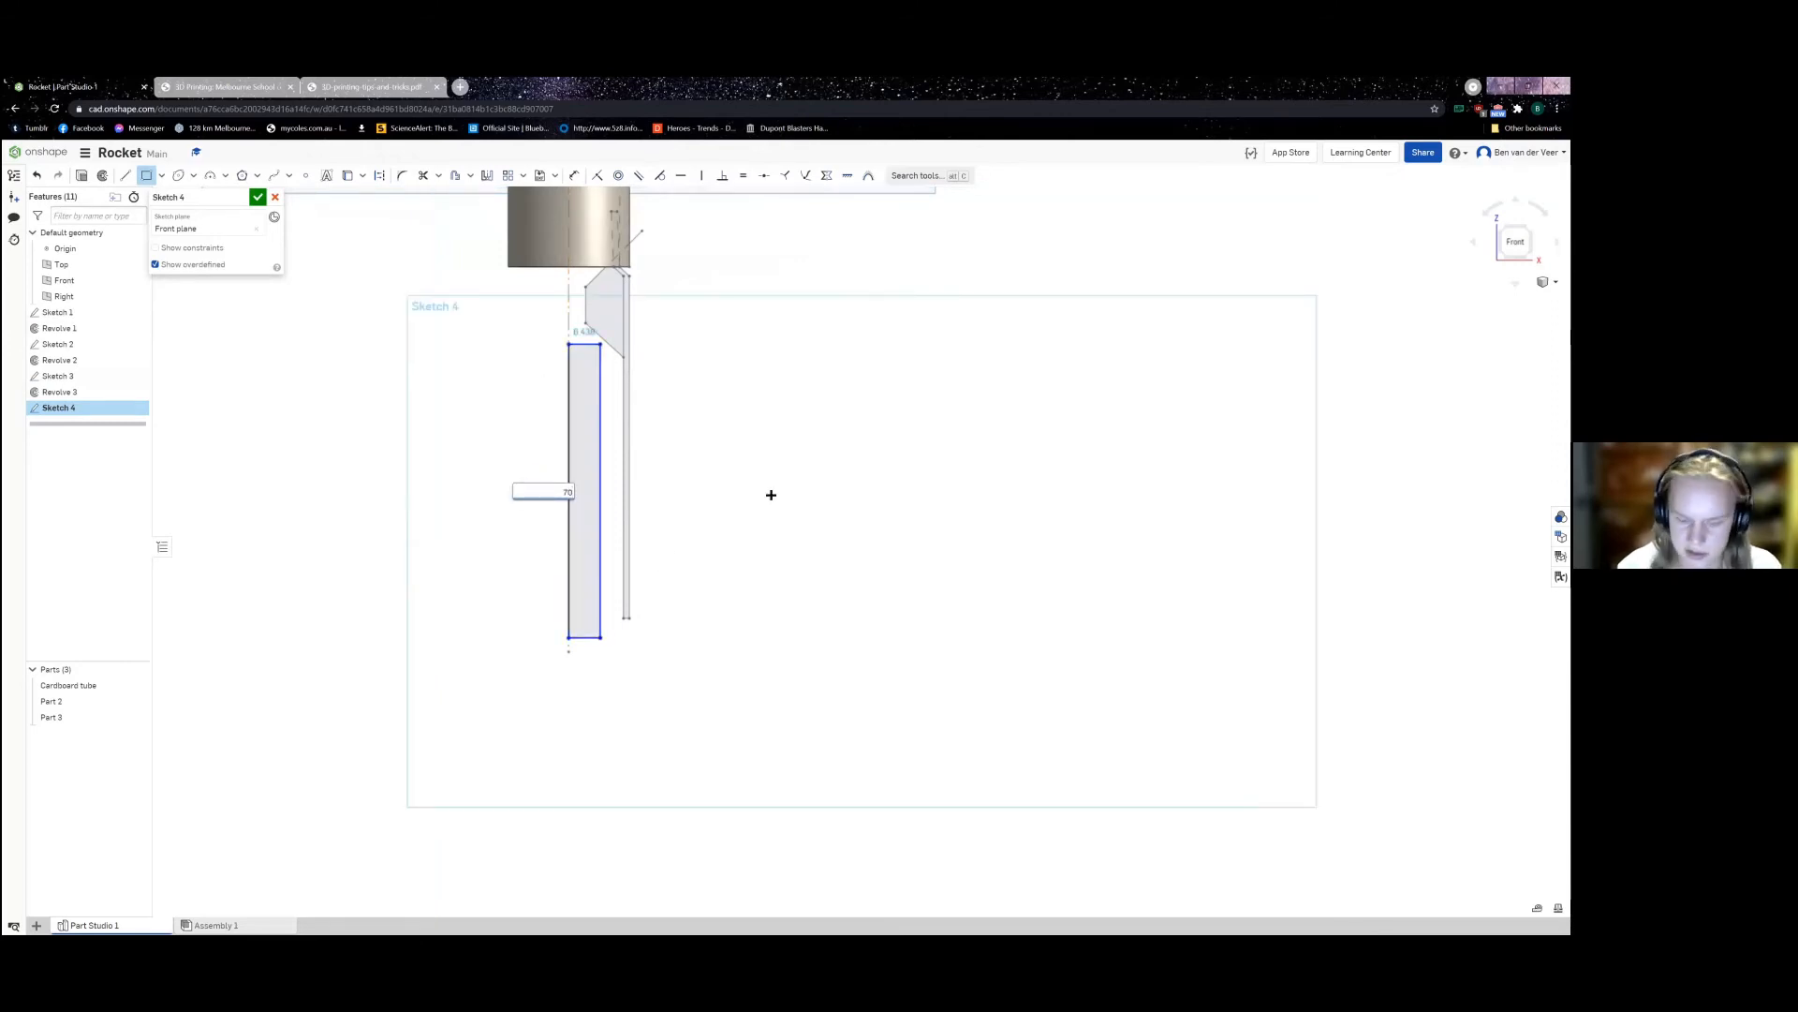
key("Return")
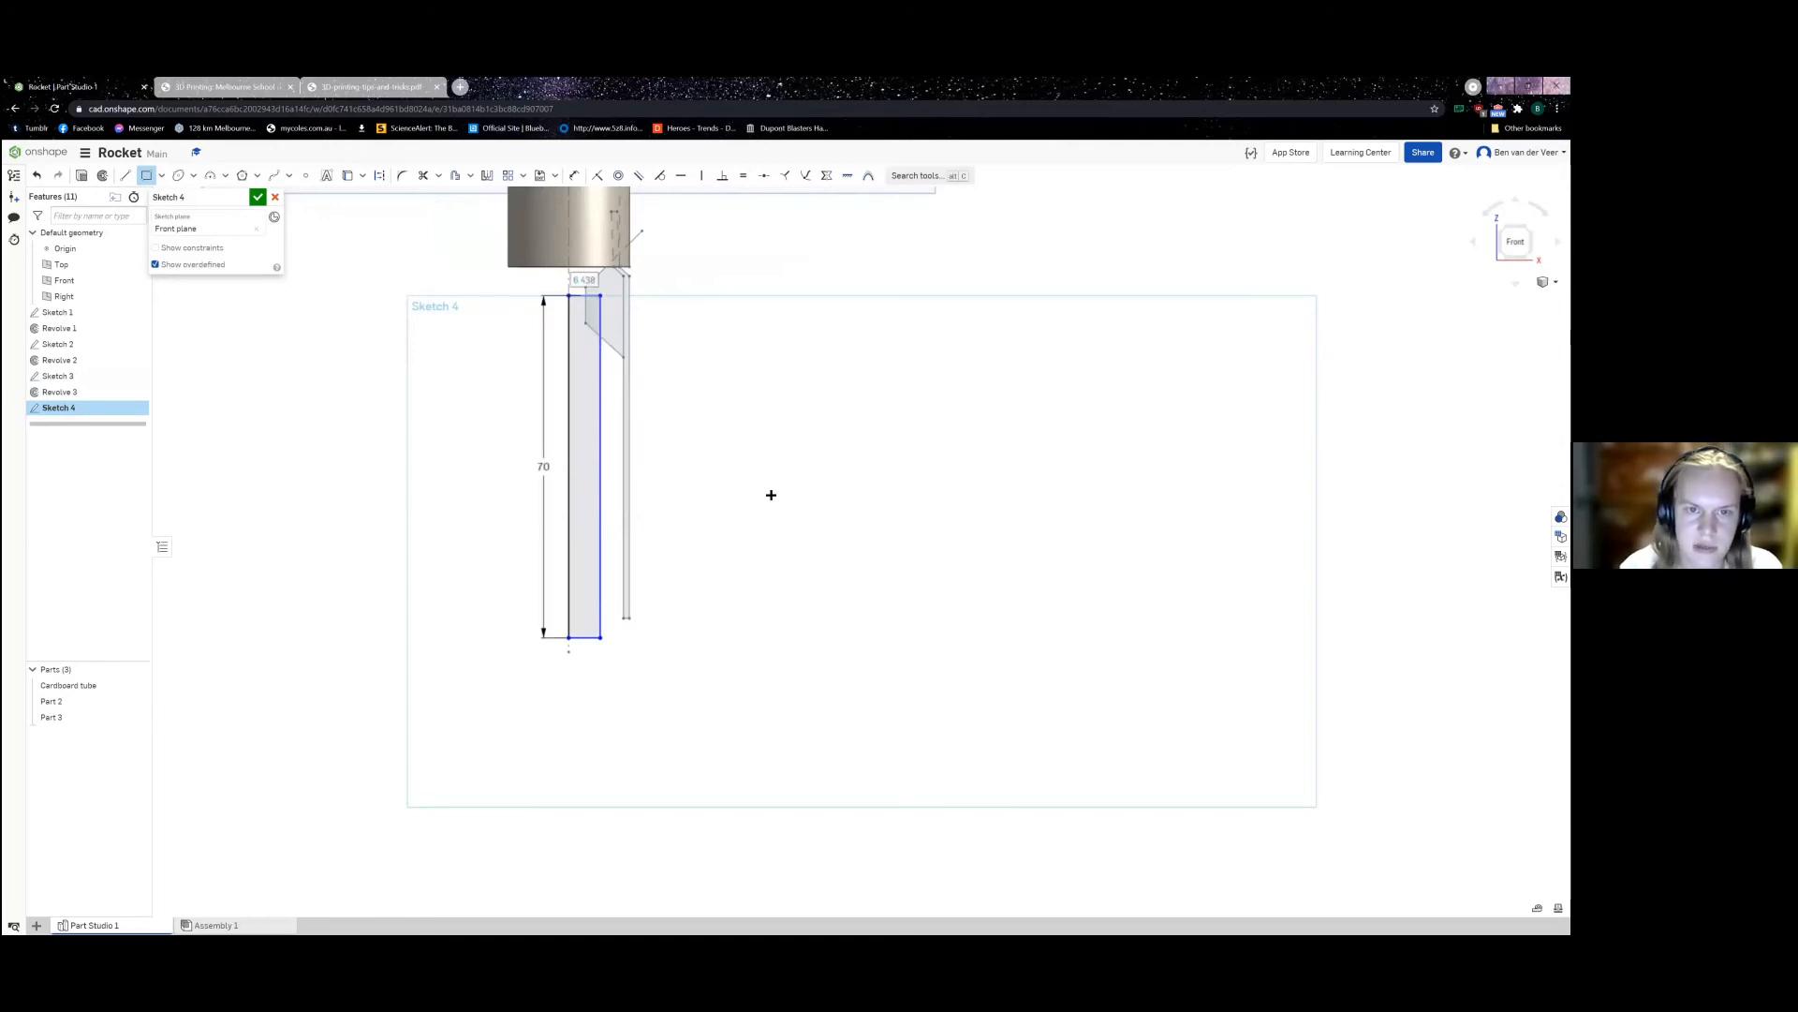
type("1/2")
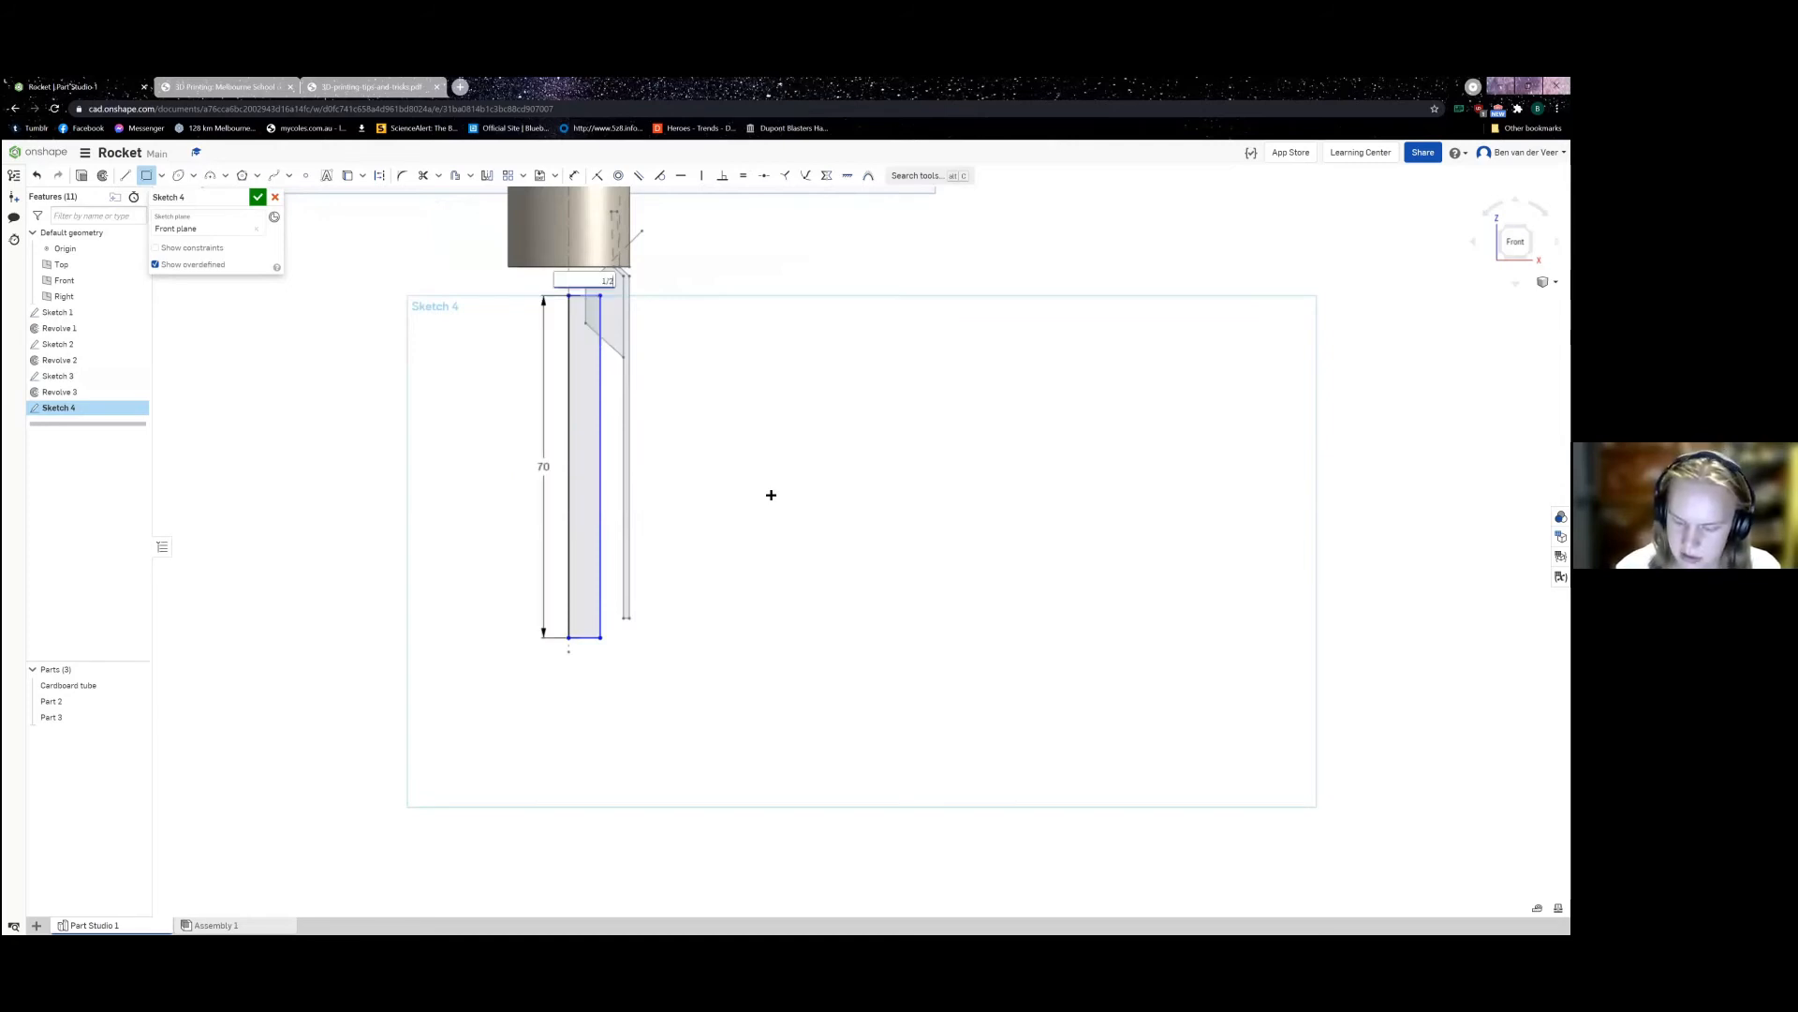
key("Return")
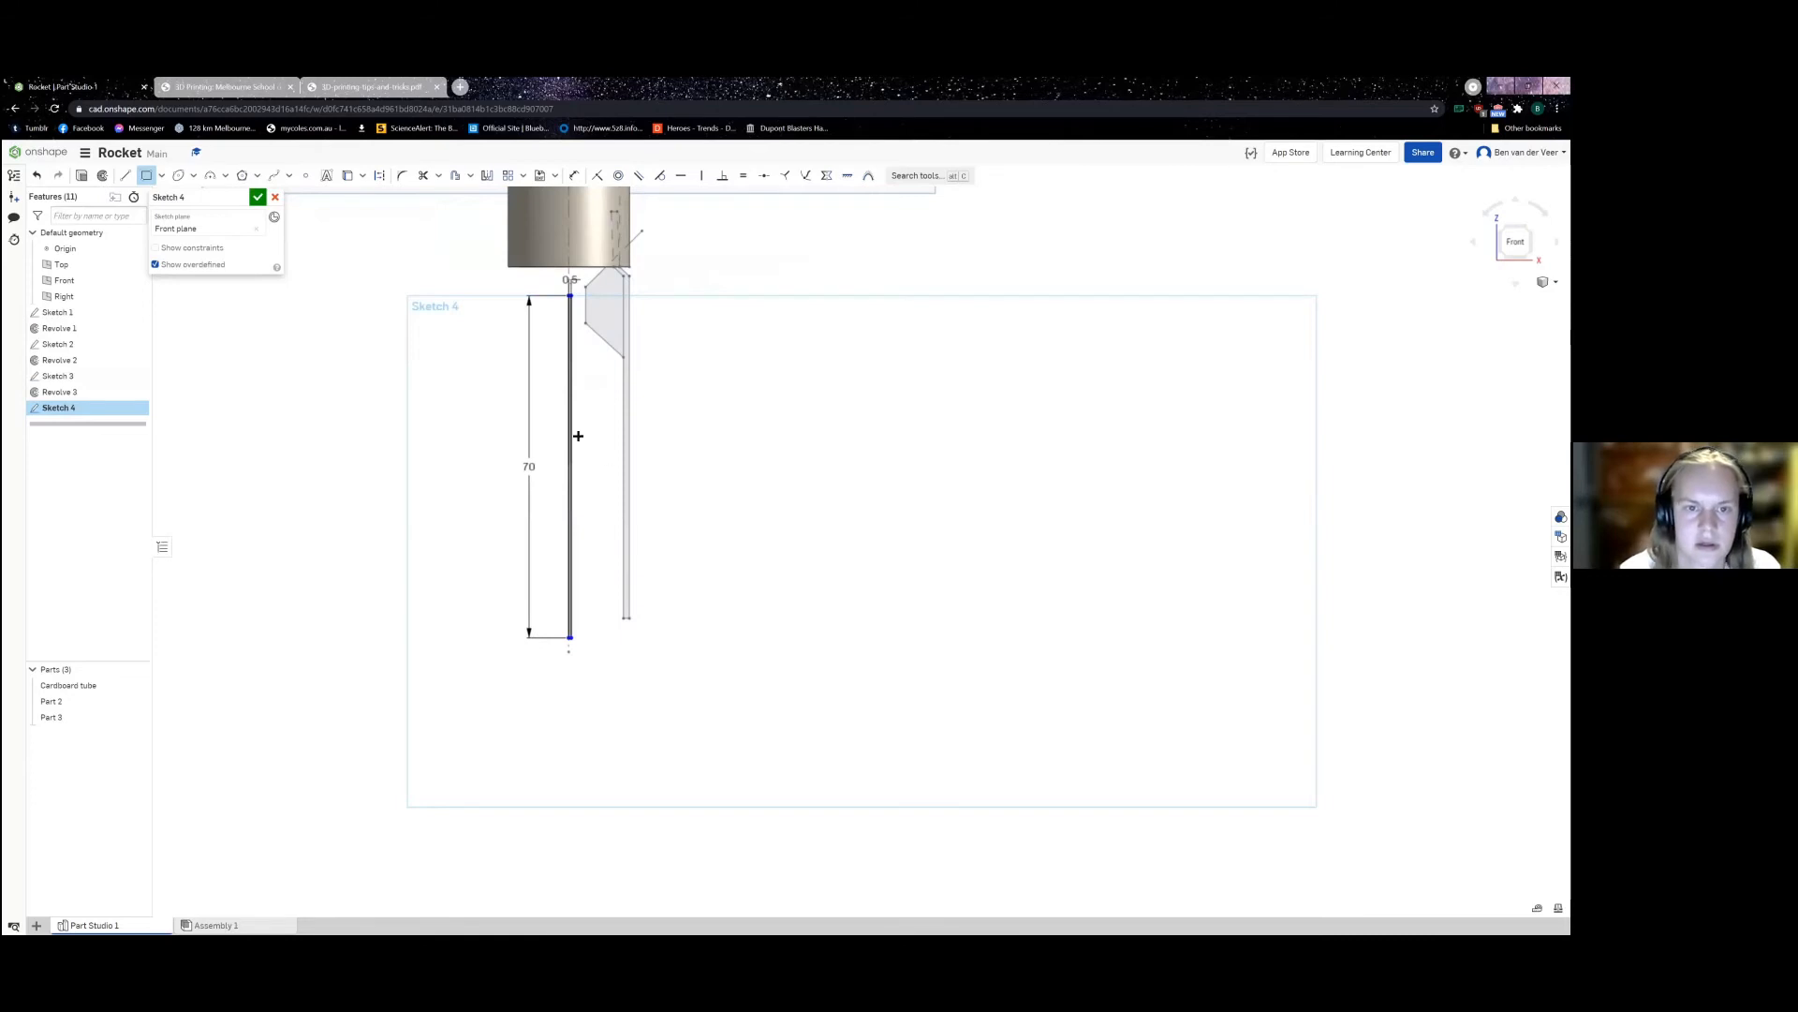
Step: Set the rectangle's width to 18/2 mm
scroll(588, 342, "up", 3)
key("Escape")
double_click(588, 212)
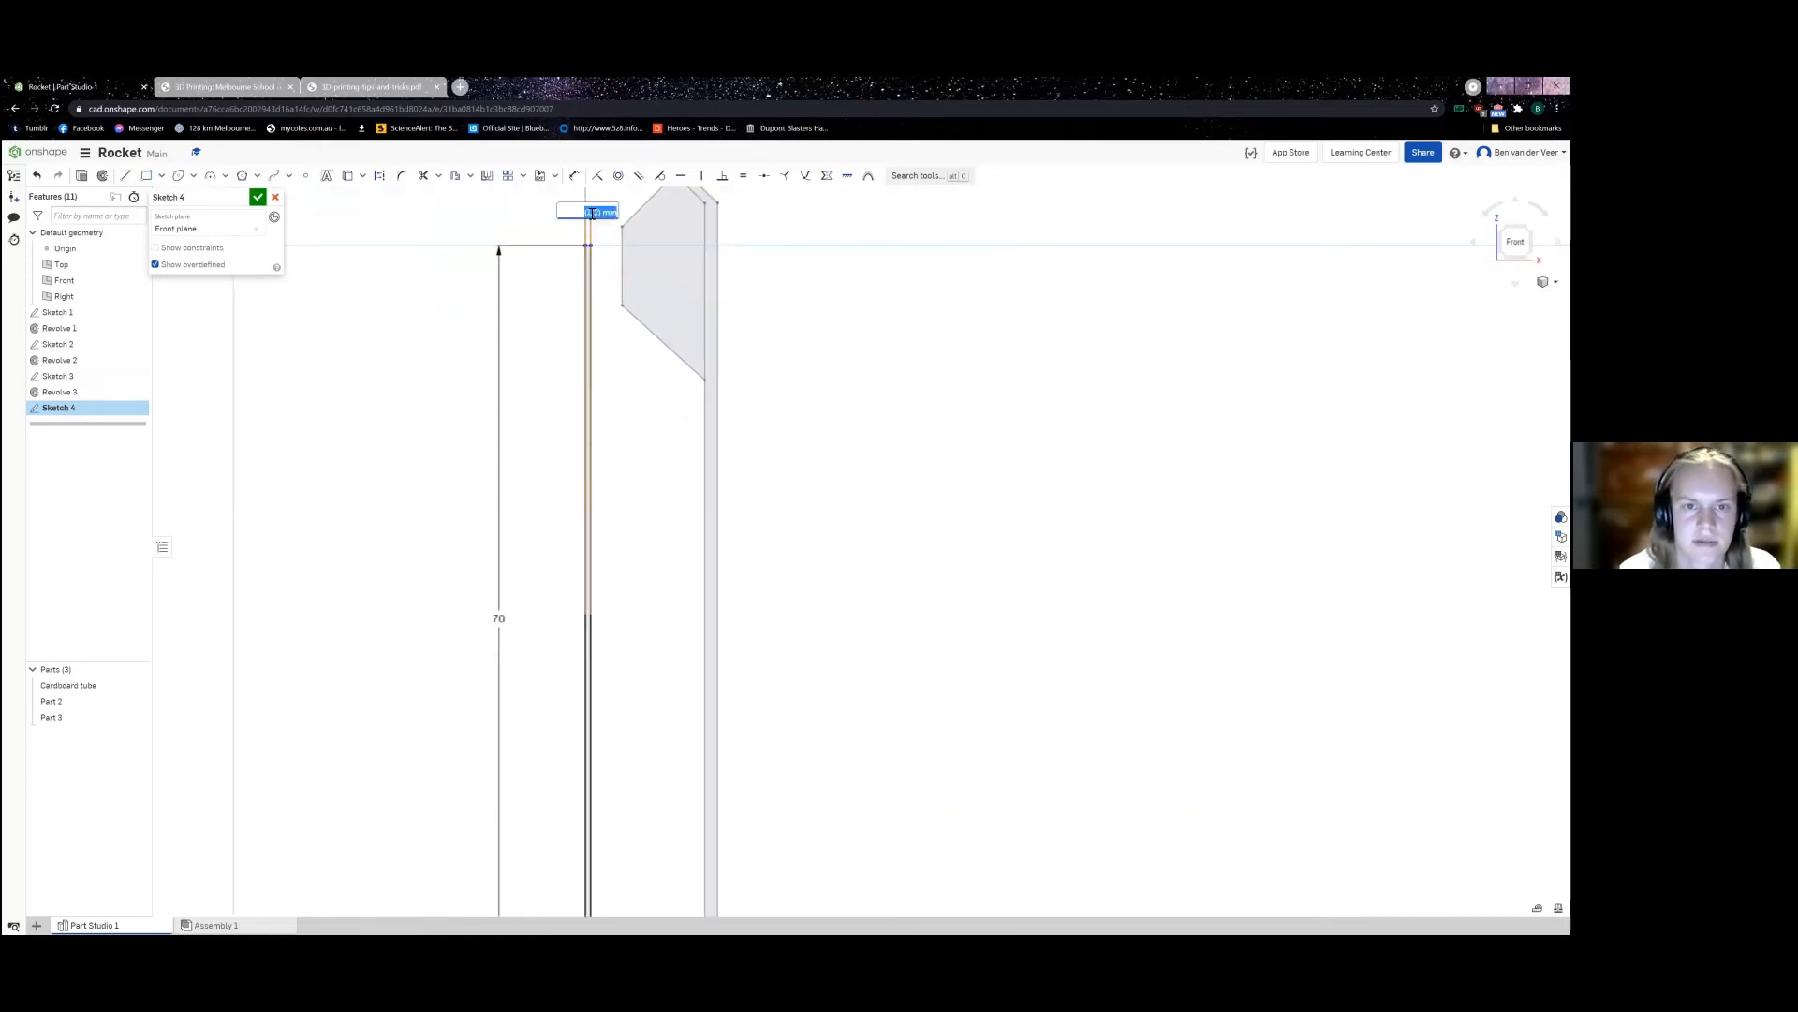
left_click(595, 211)
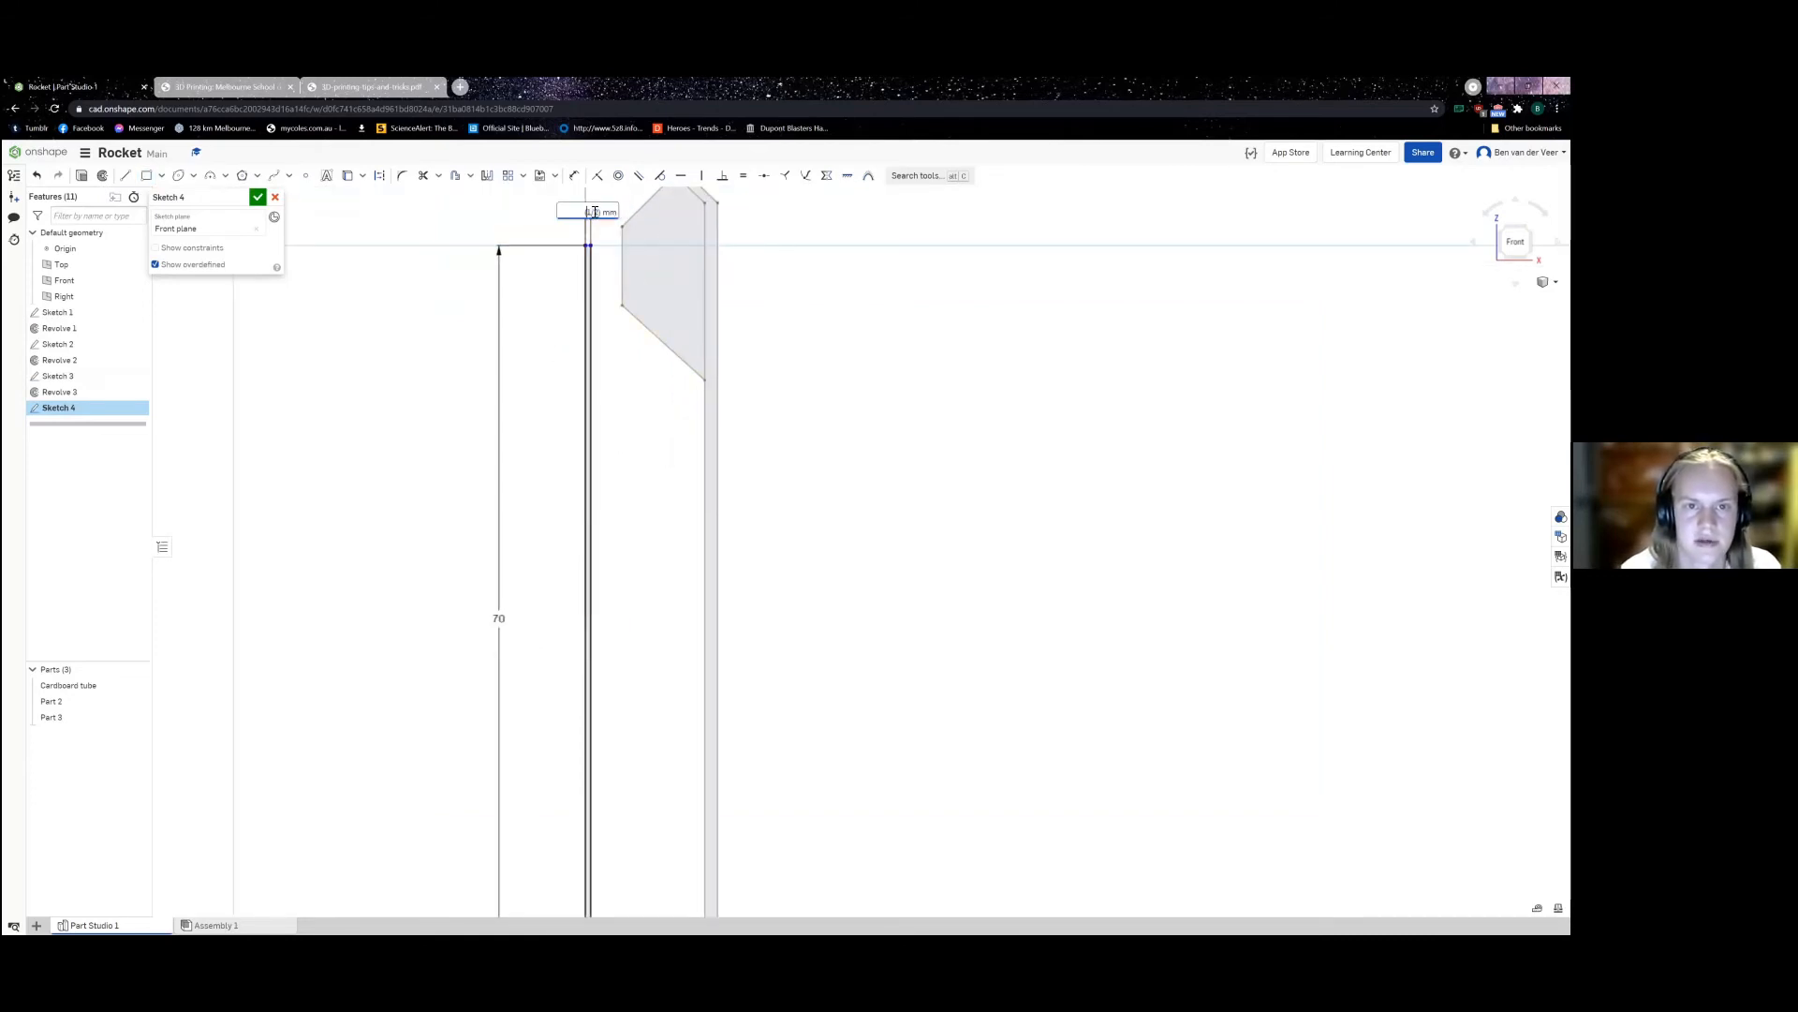
type("8) mm")
key("Return")
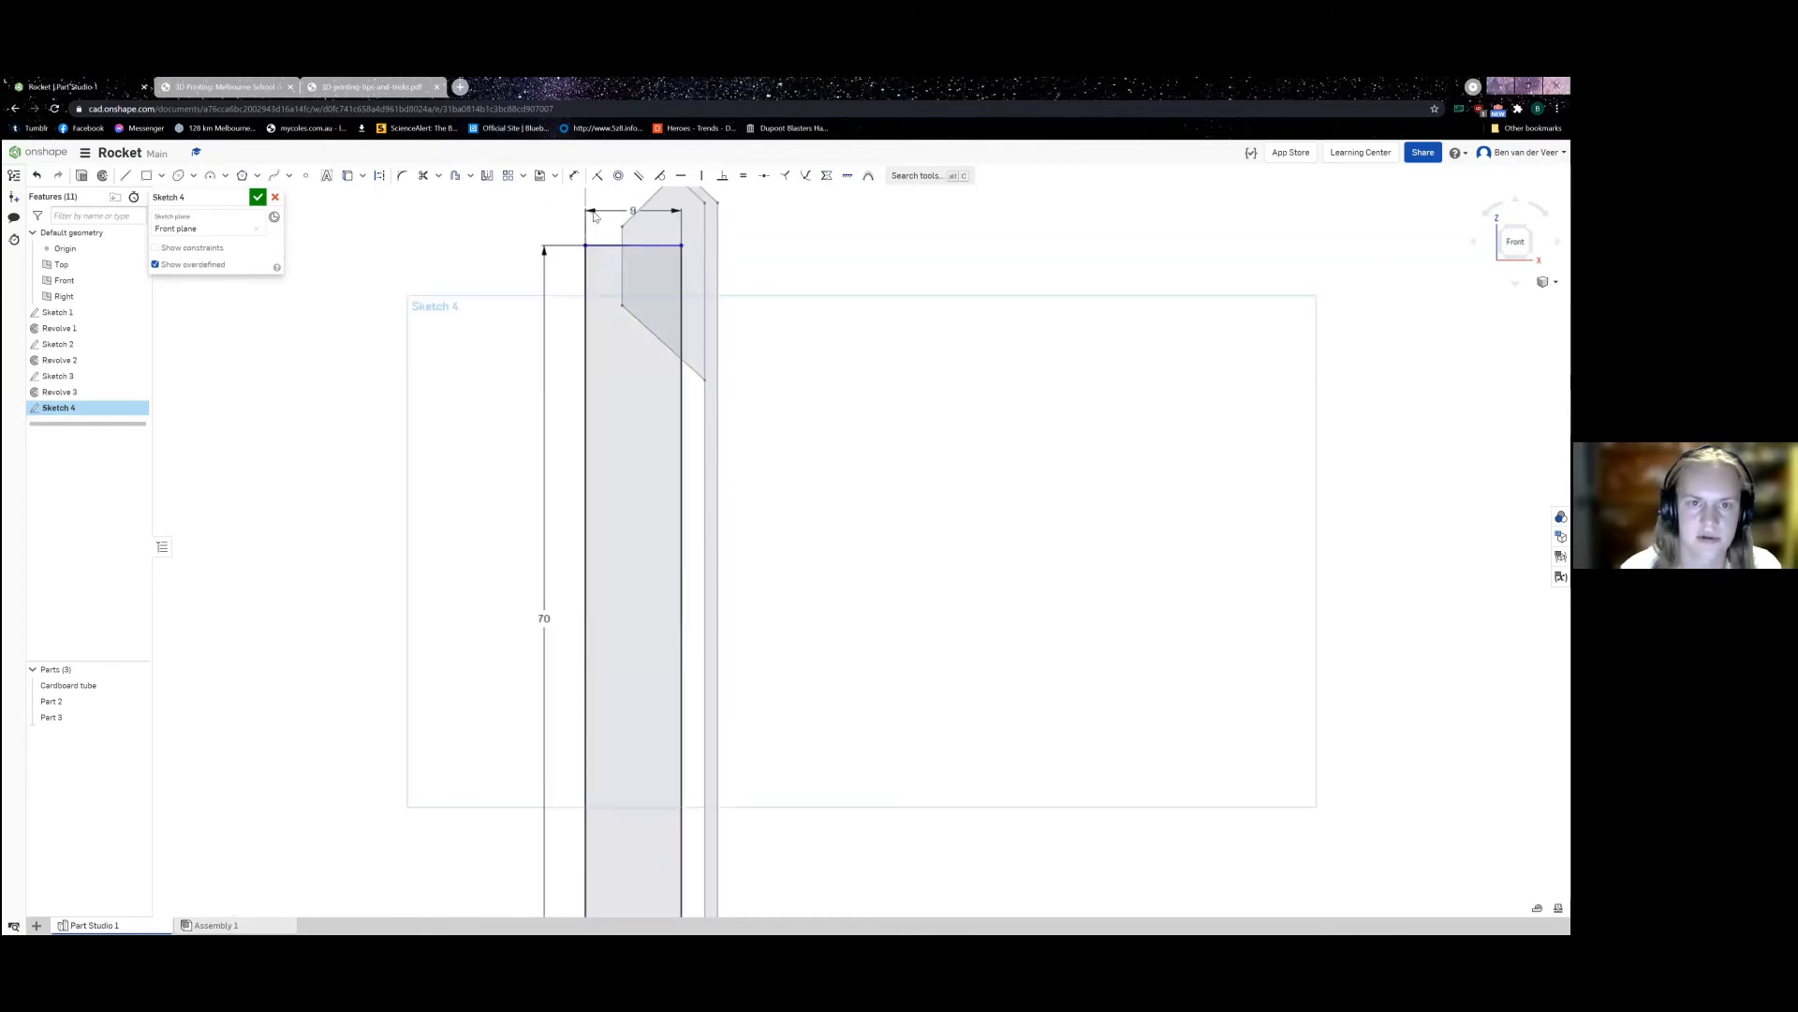
scroll(712, 318, "down", 3)
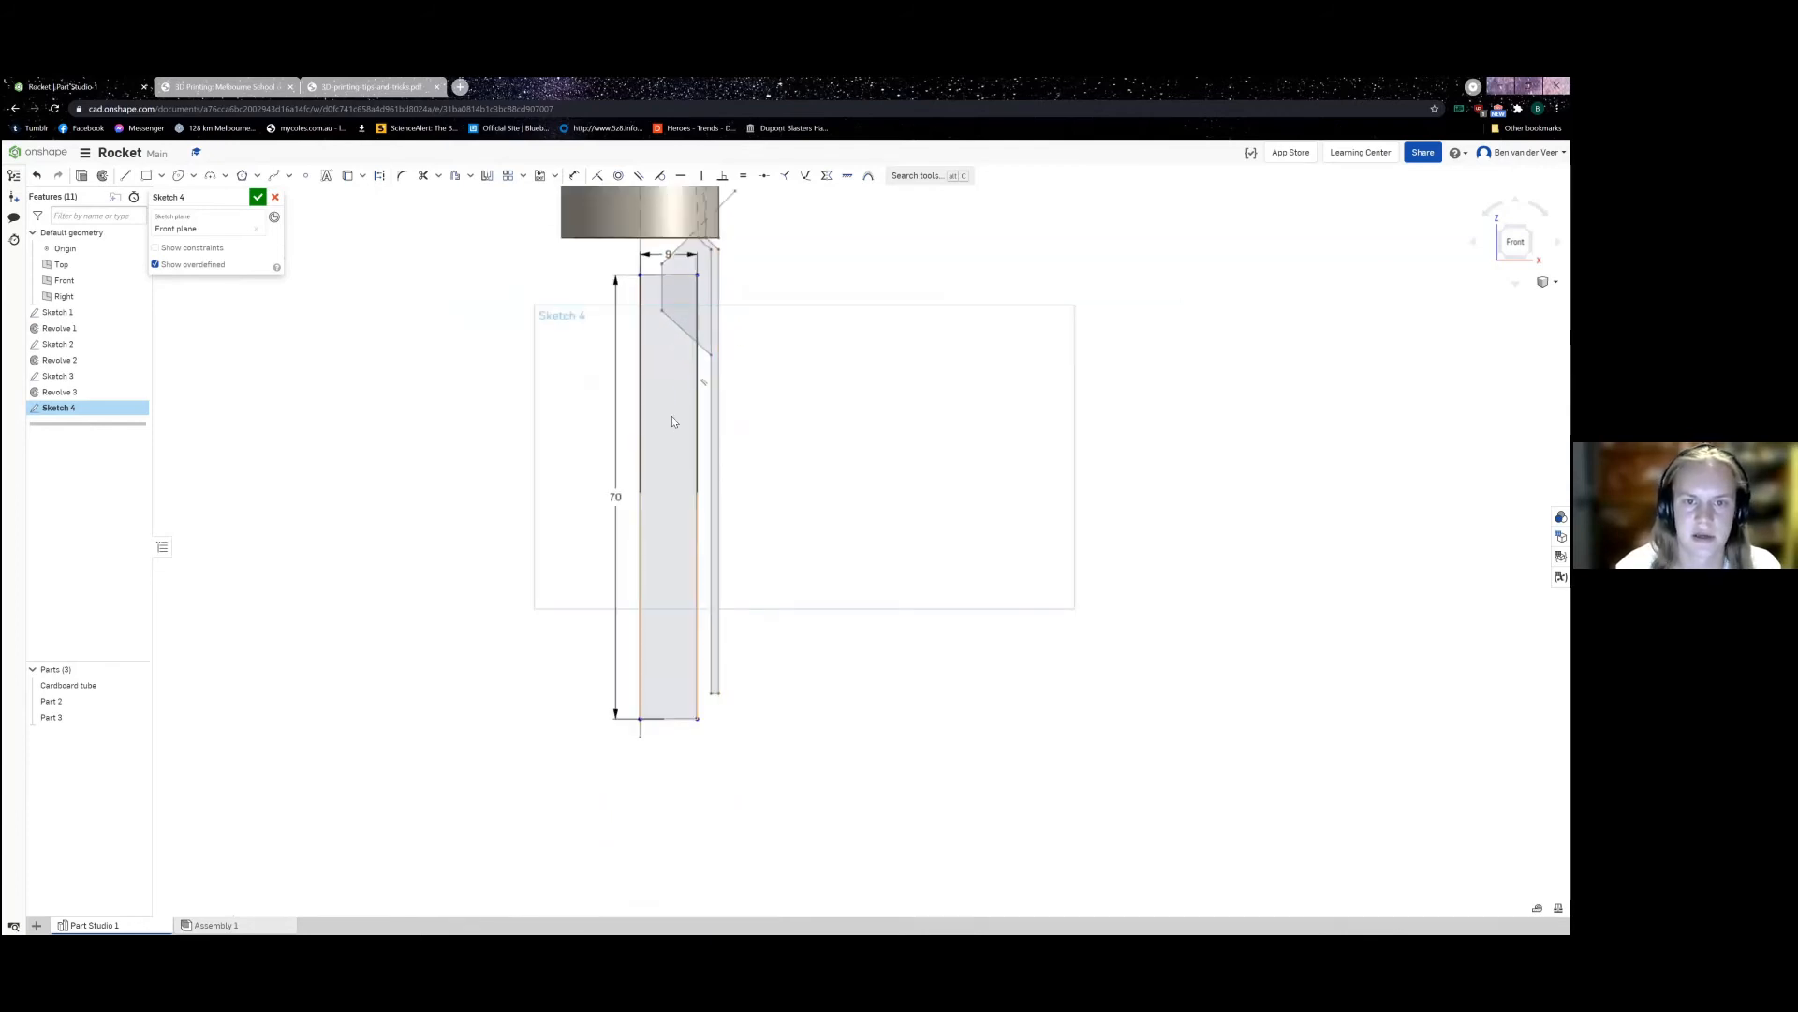
Step: Move the rectangle down, dimension its lower edge 10 mm below the wall's lower end, and close the sketch
mouse_move(658, 274)
left_mouse_down()
mouse_move(654, 435)
mouse_move(651, 340)
left_mouse_up()
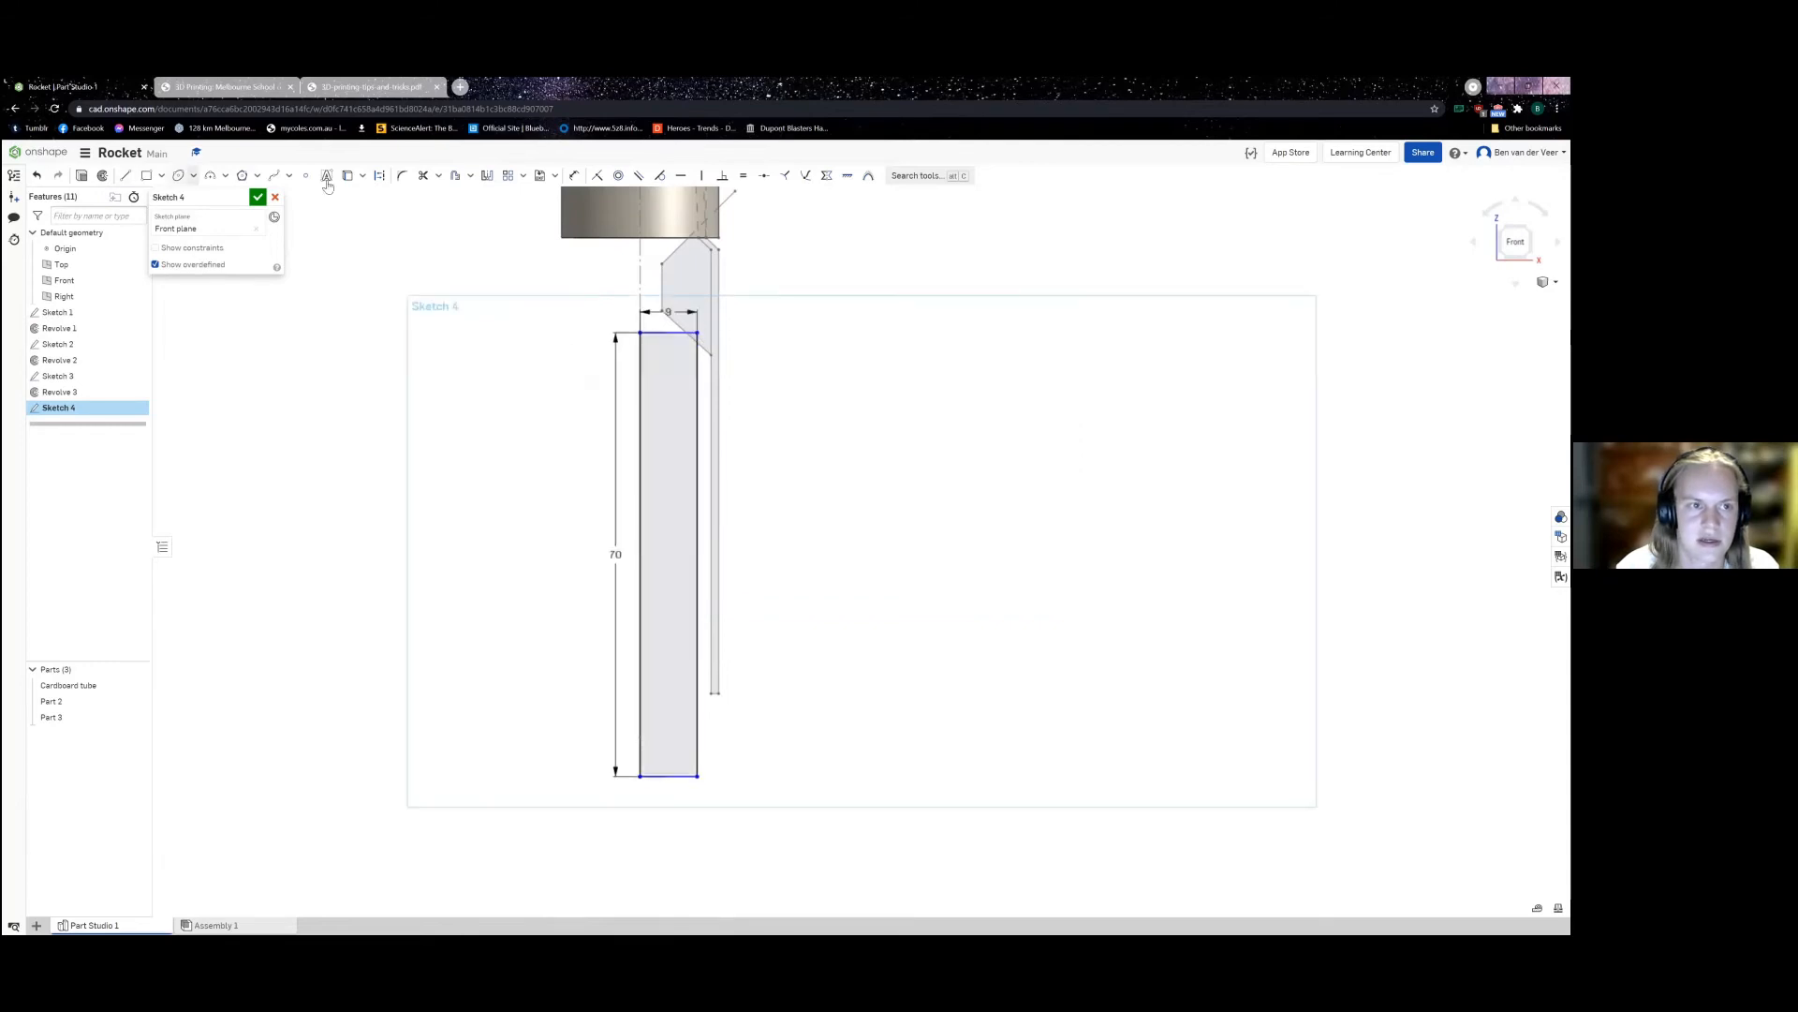
left_click(574, 175)
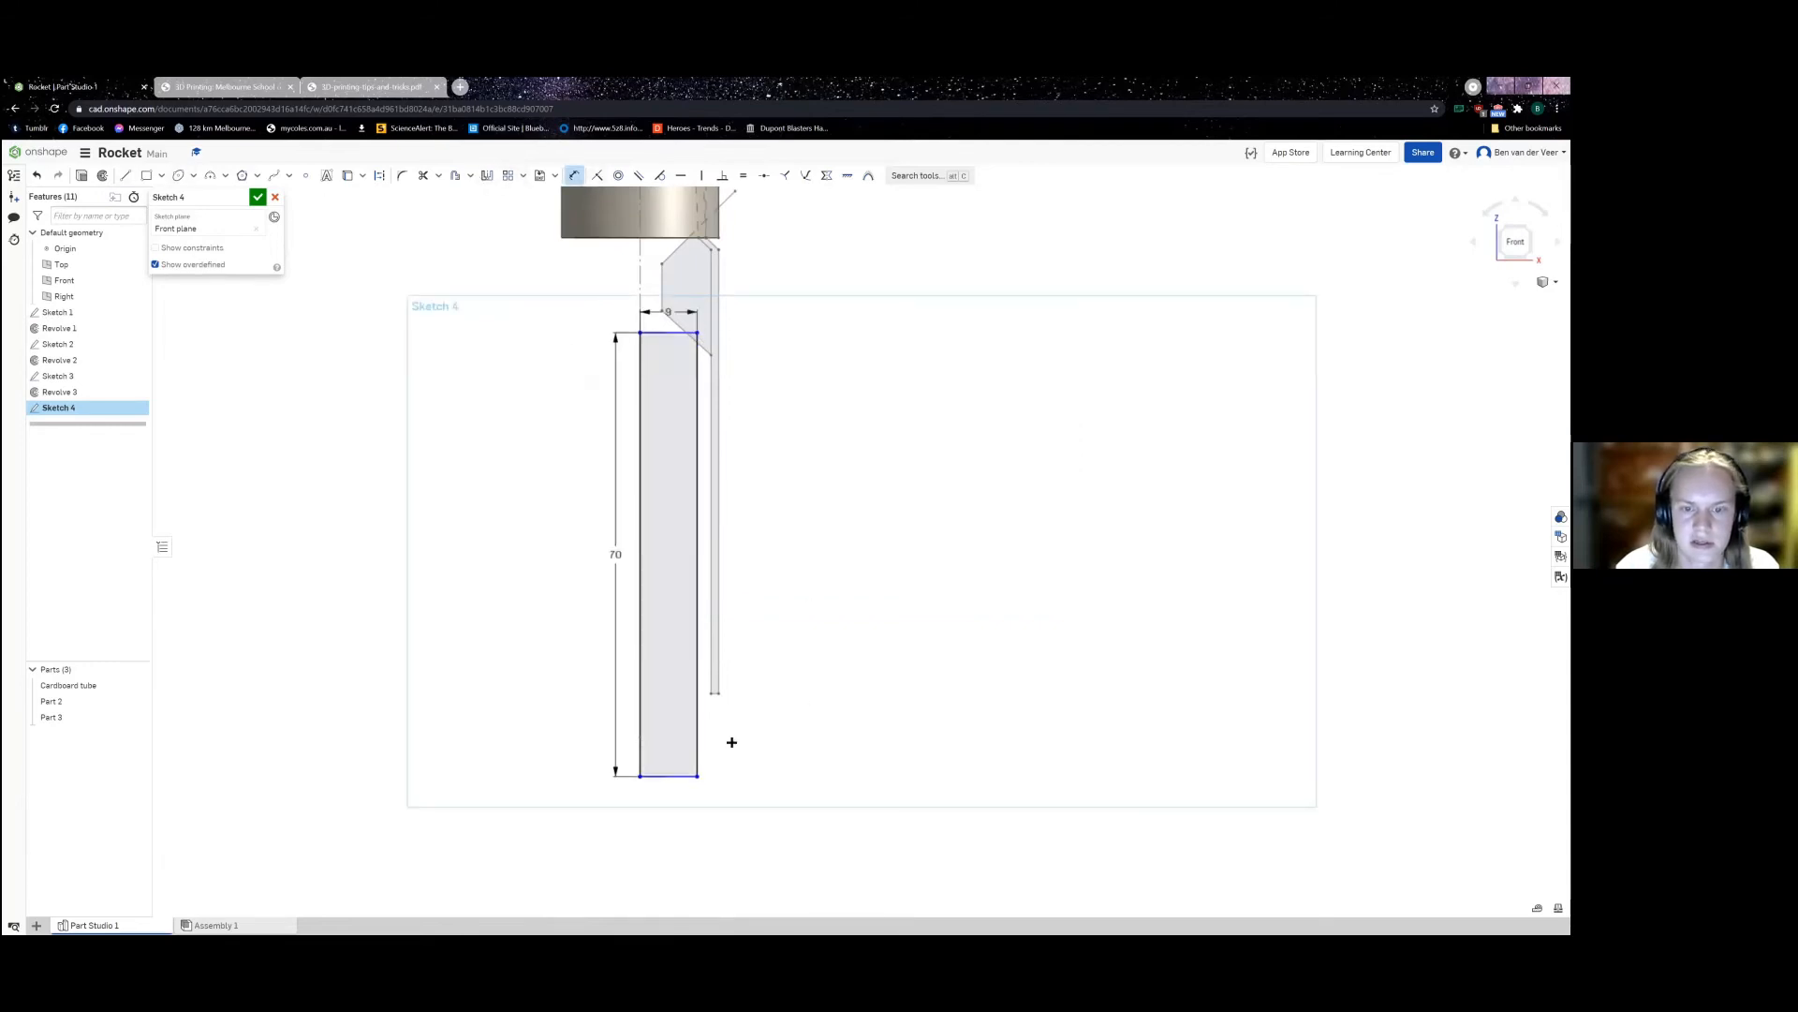
left_click(714, 691)
left_click(661, 776)
left_click(783, 753)
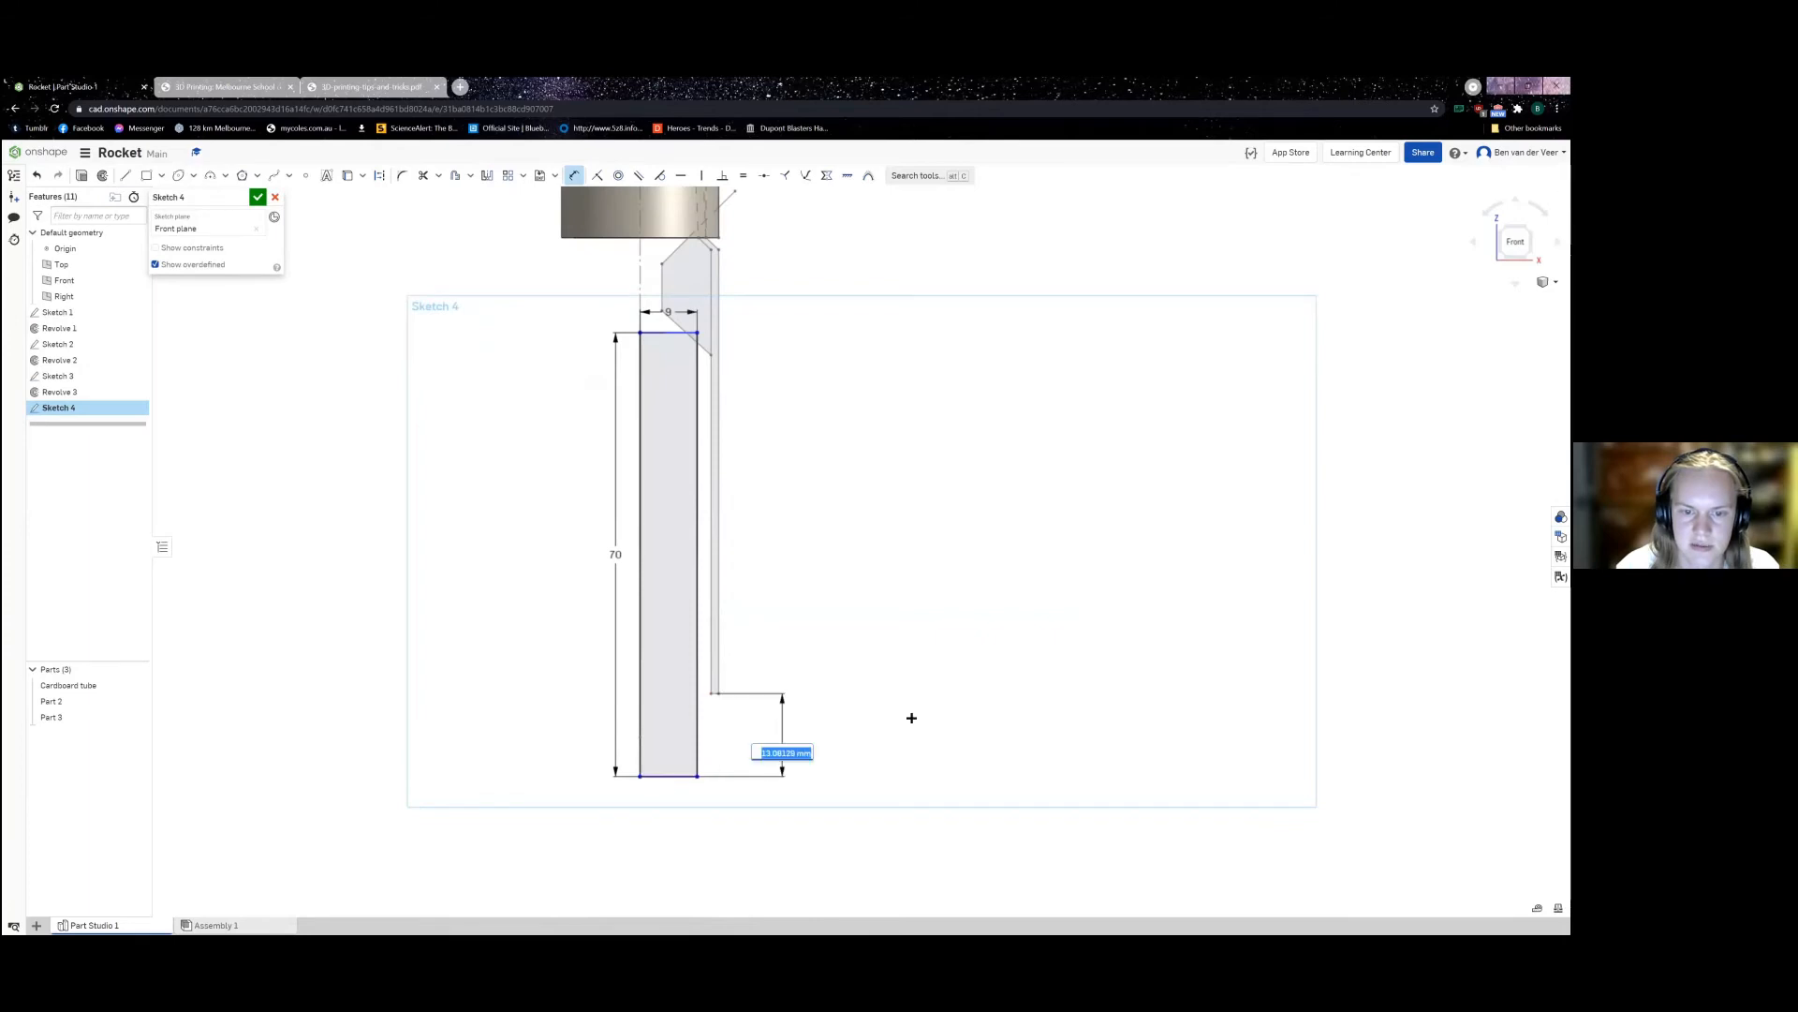
type("10")
key("Return")
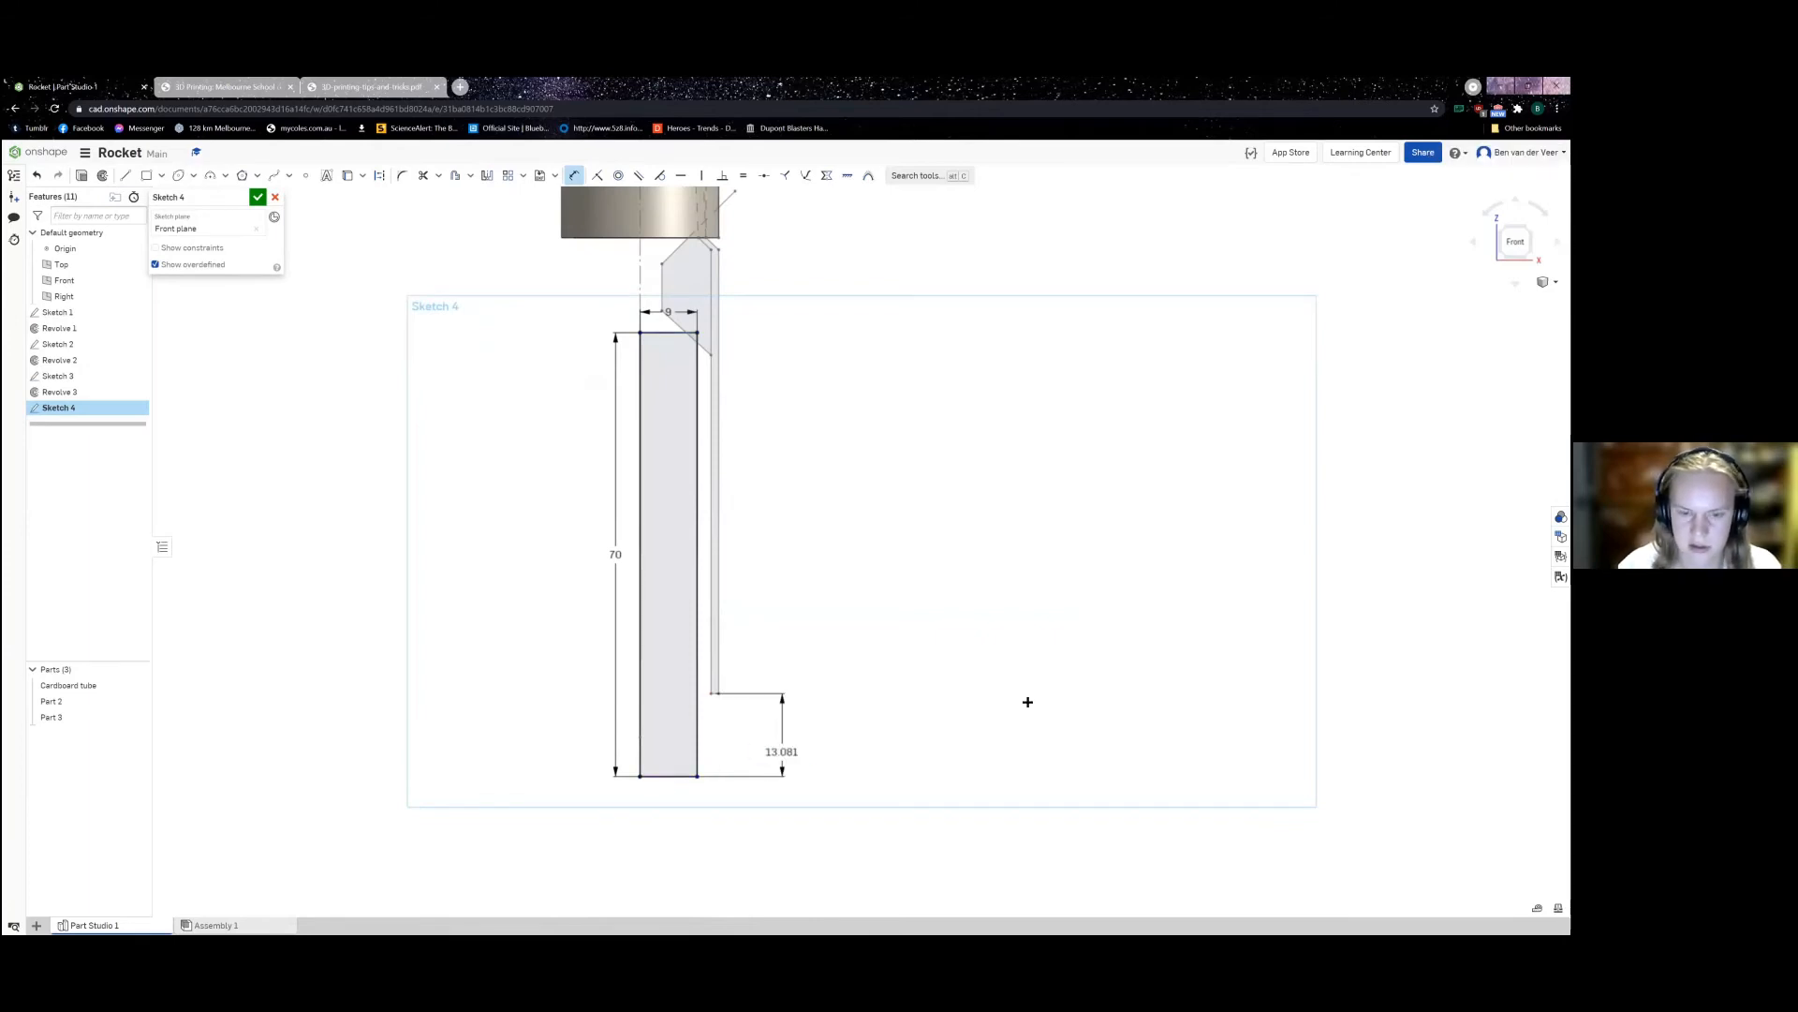
middle_click_drag(773, 285, 778, 373)
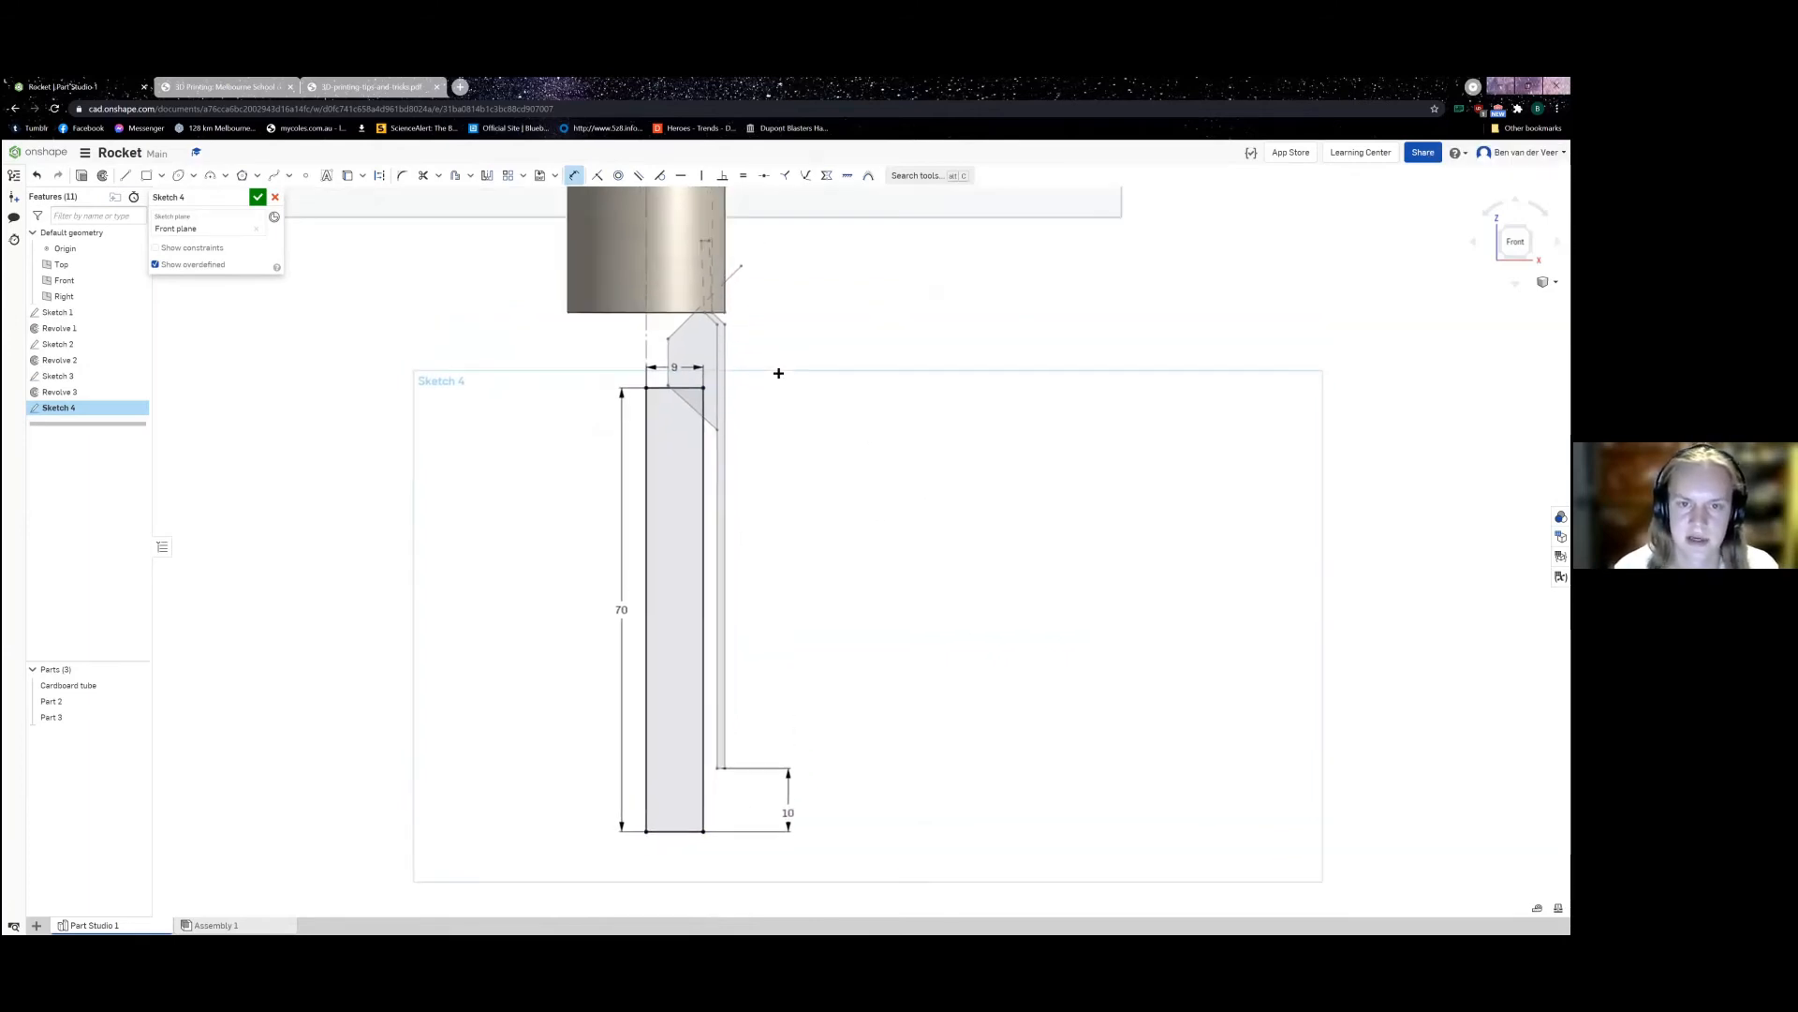
left_click(257, 197)
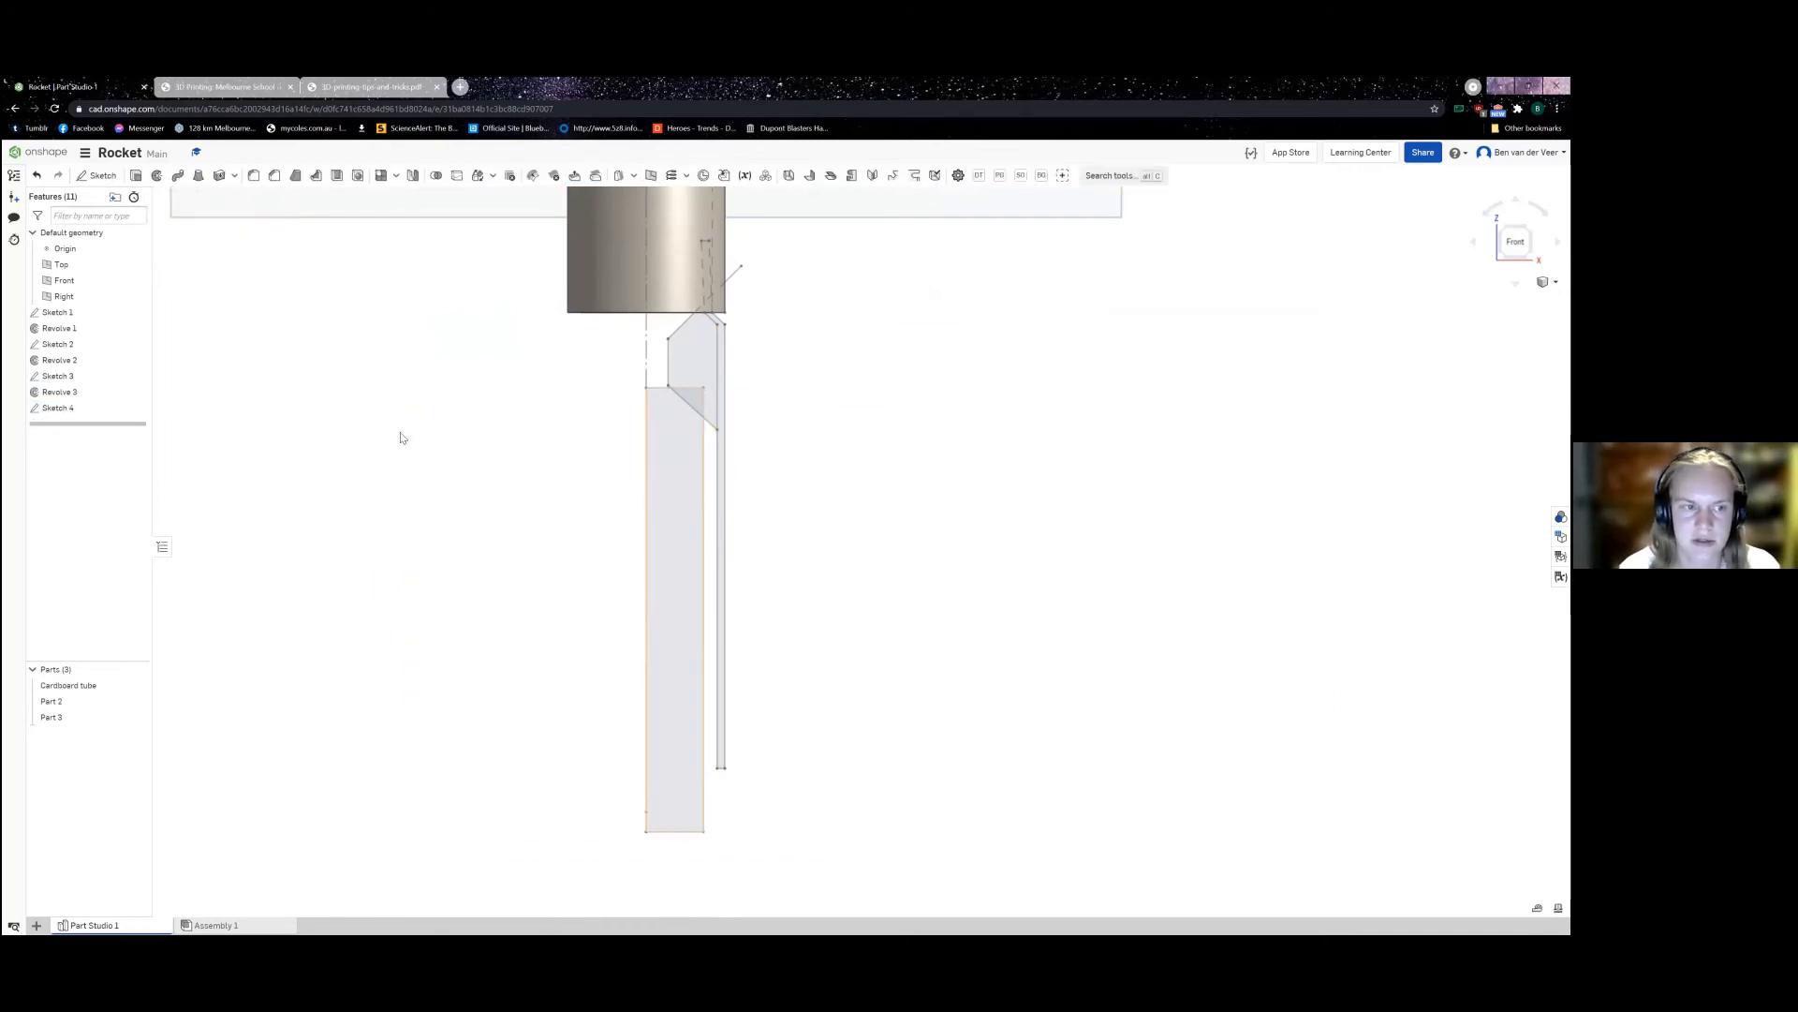
Step: In the lower part's sketch, move the lower sloping line upwards to shorten the inner vertical line, and close the sketch
left_click(81, 376)
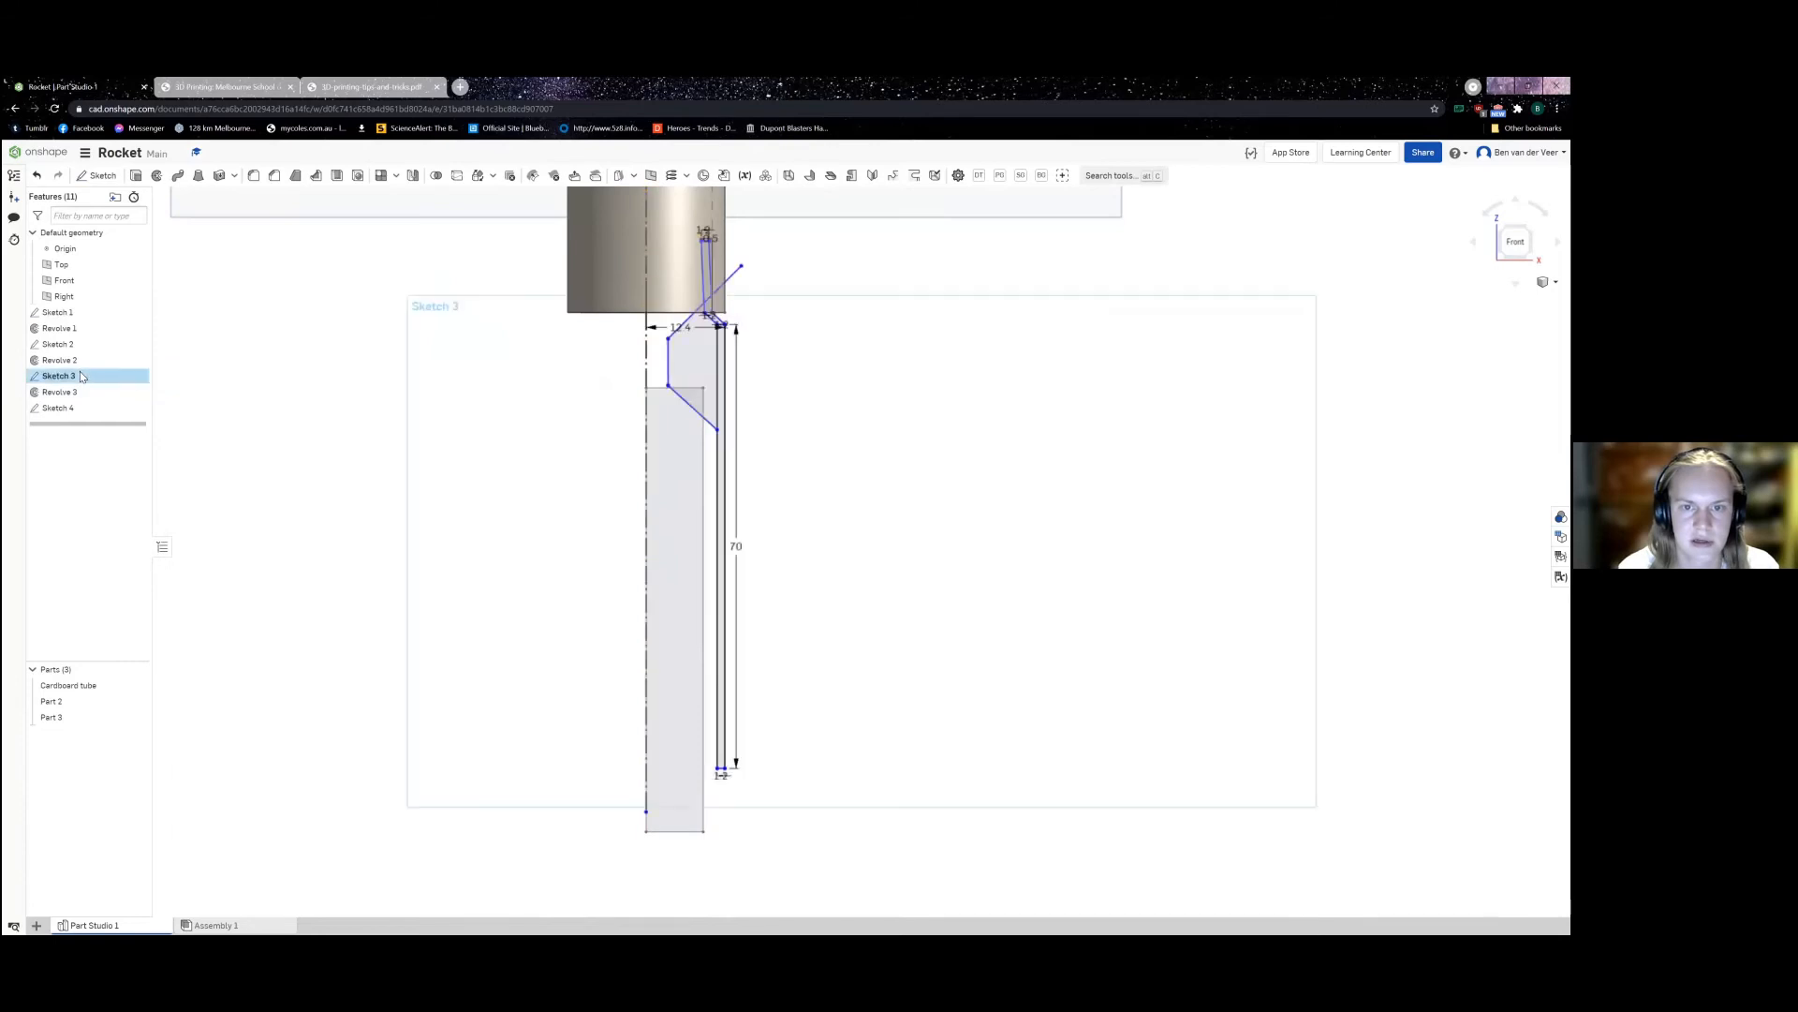
double_click(81, 375)
scroll(674, 385, "up", 3)
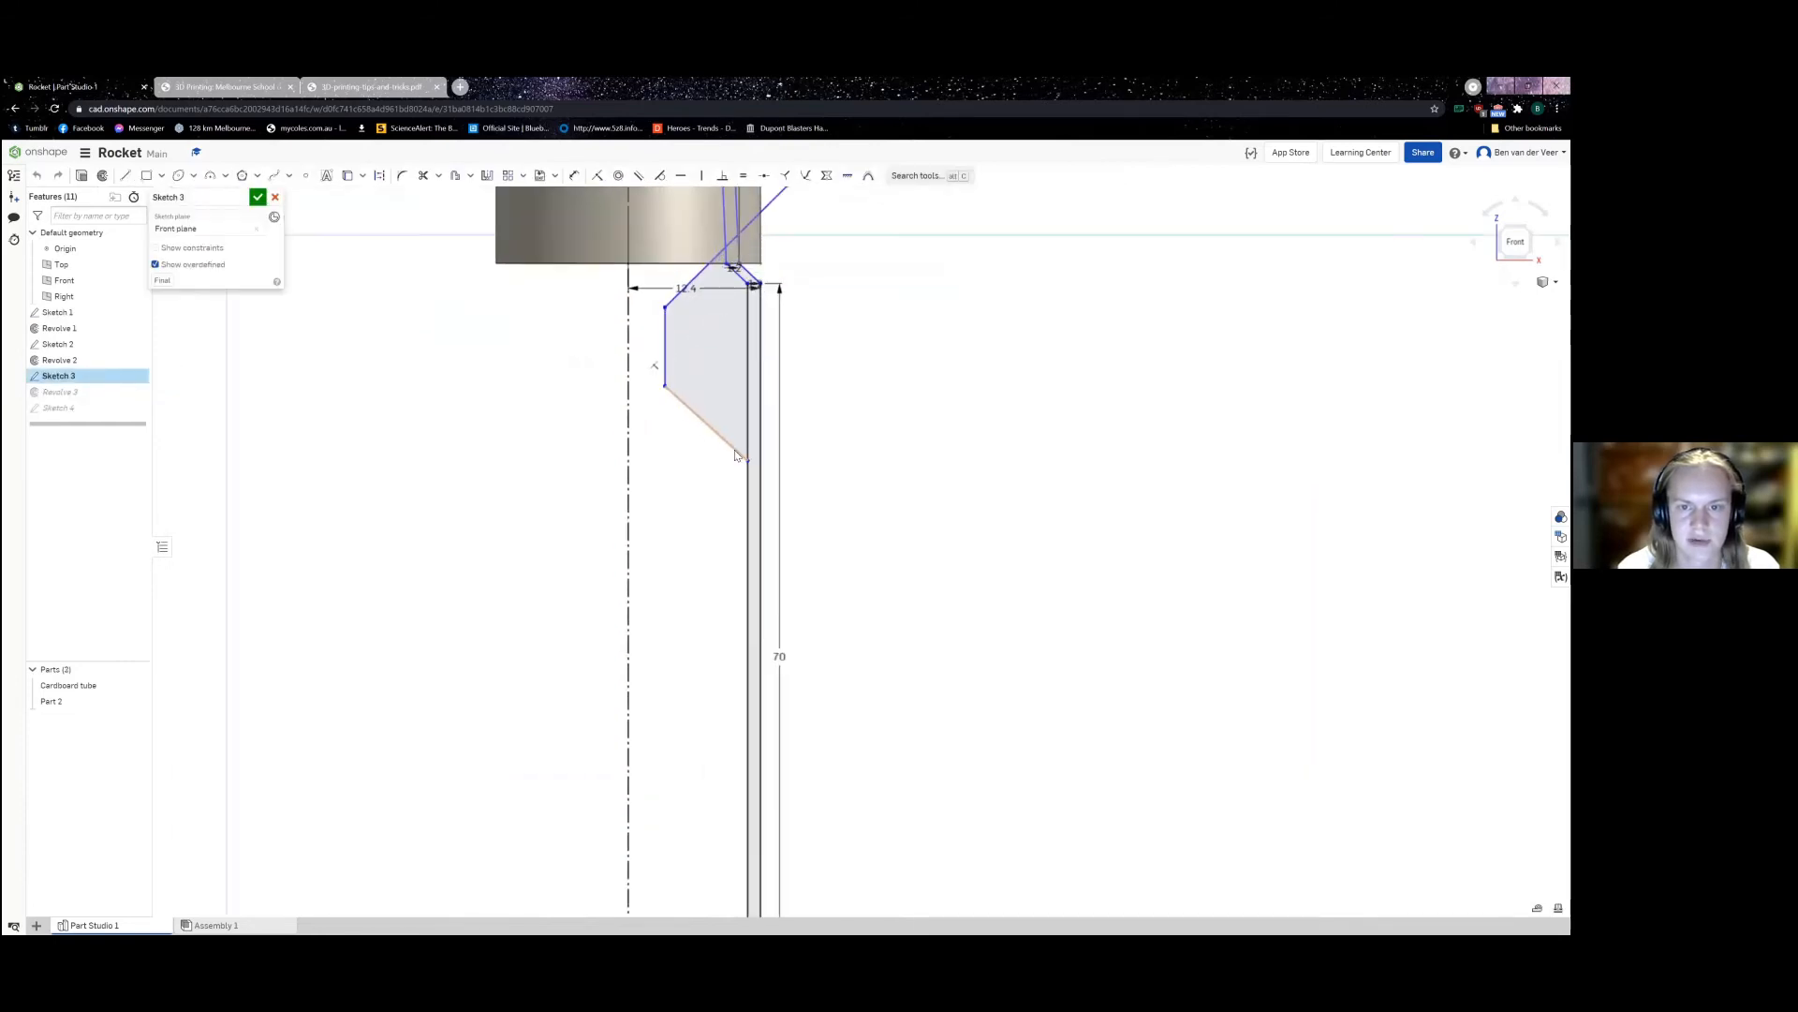
left_click_drag(736, 456, 737, 398)
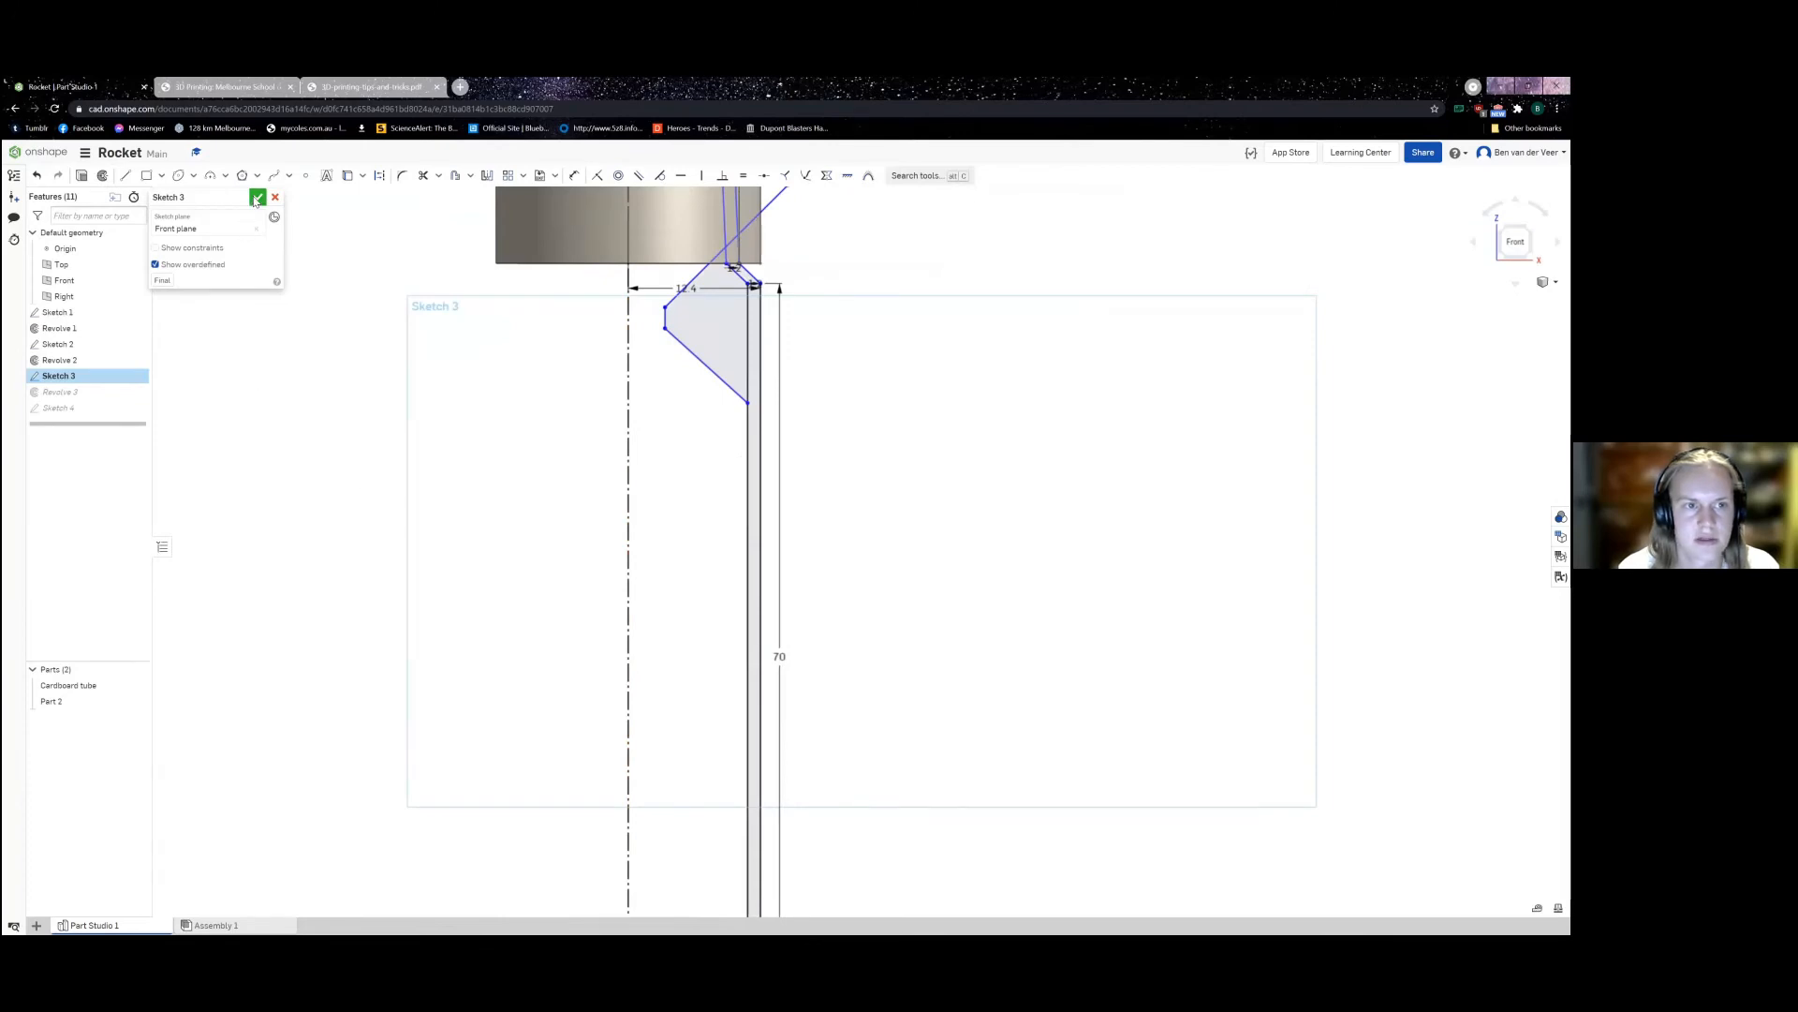
right_click(64, 407)
left_click(256, 197)
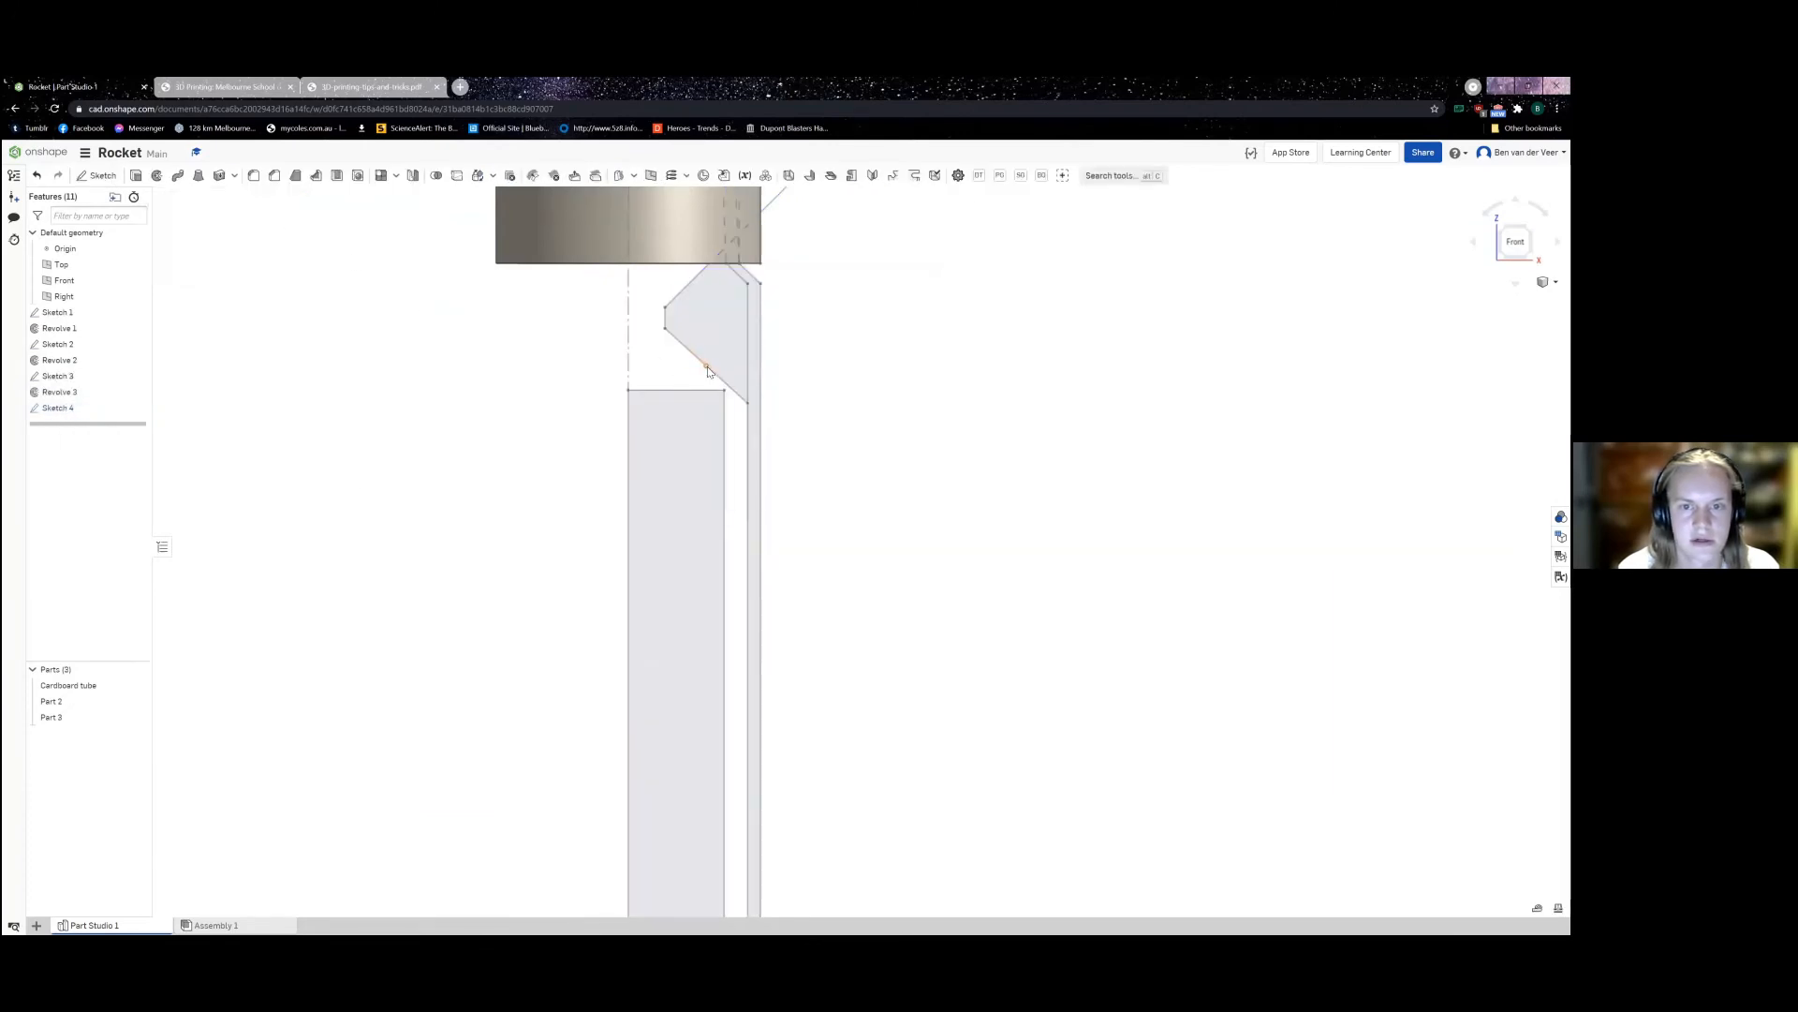
Step: Reopen the lower part's sketch and draw a tall rectangle from the centreline, about 64 mm high and 6.7 mm wide
left_click(74, 377)
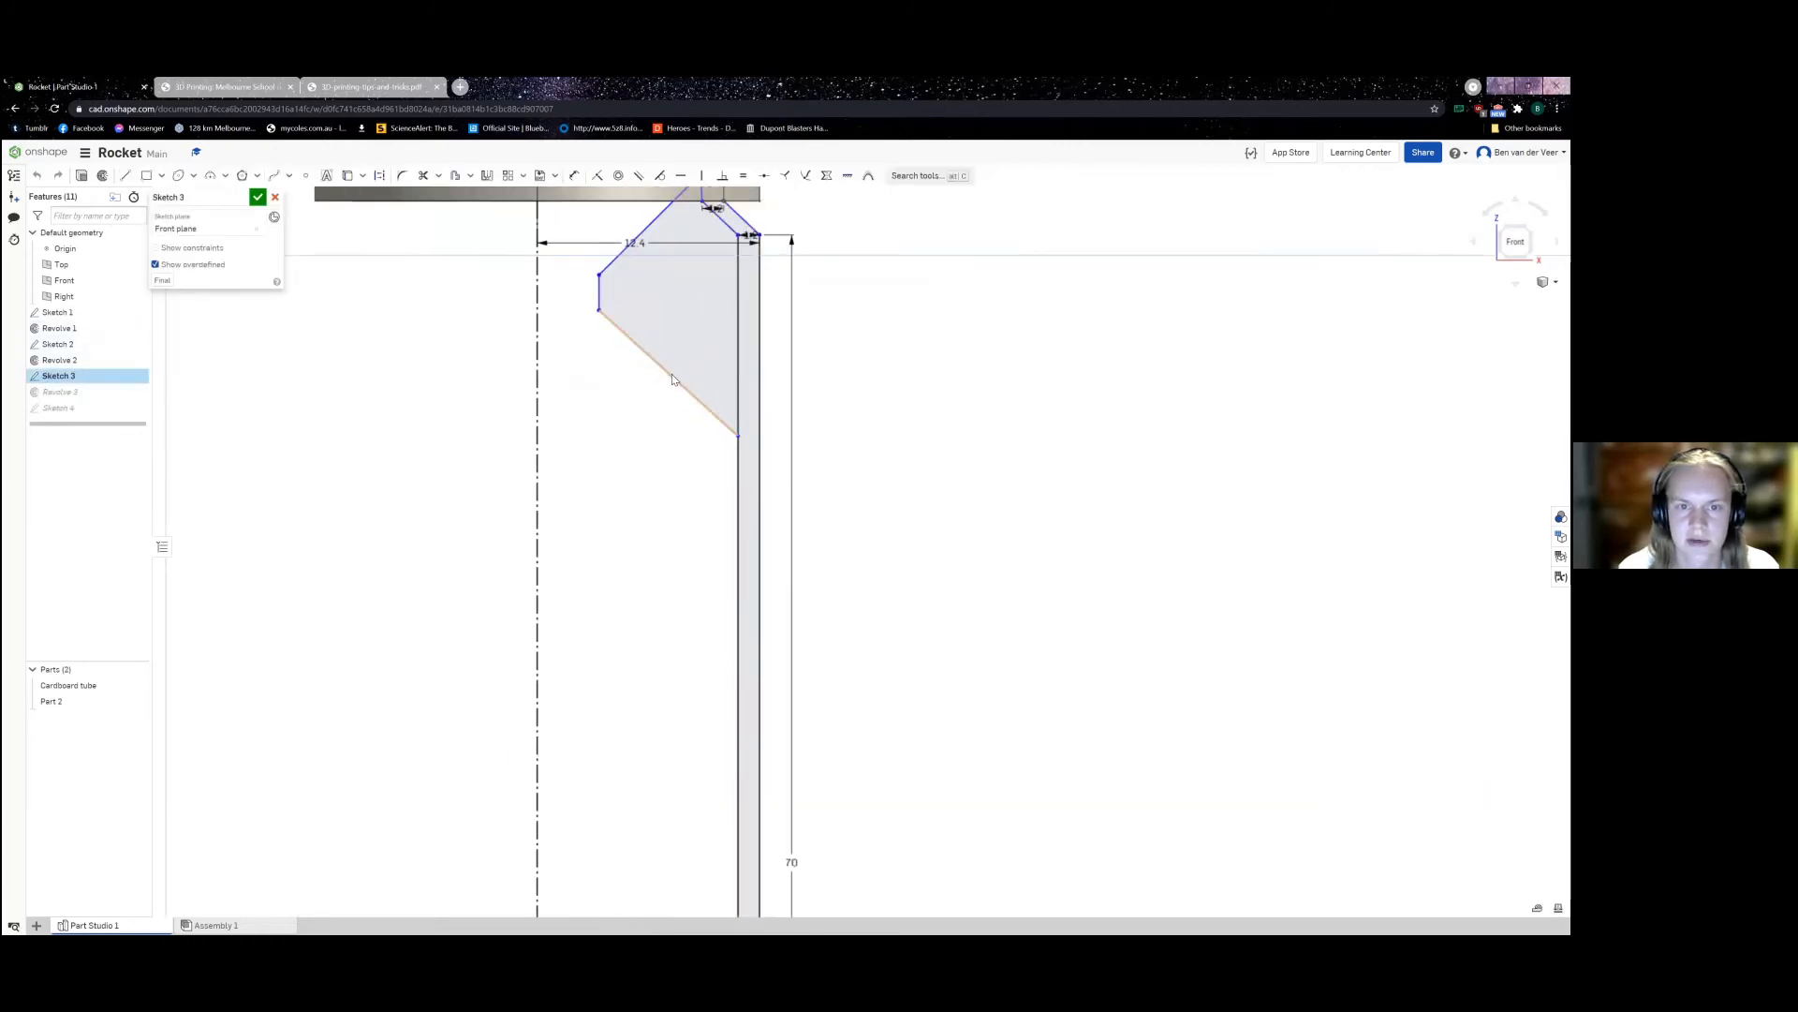
scroll(662, 474, "down", 5)
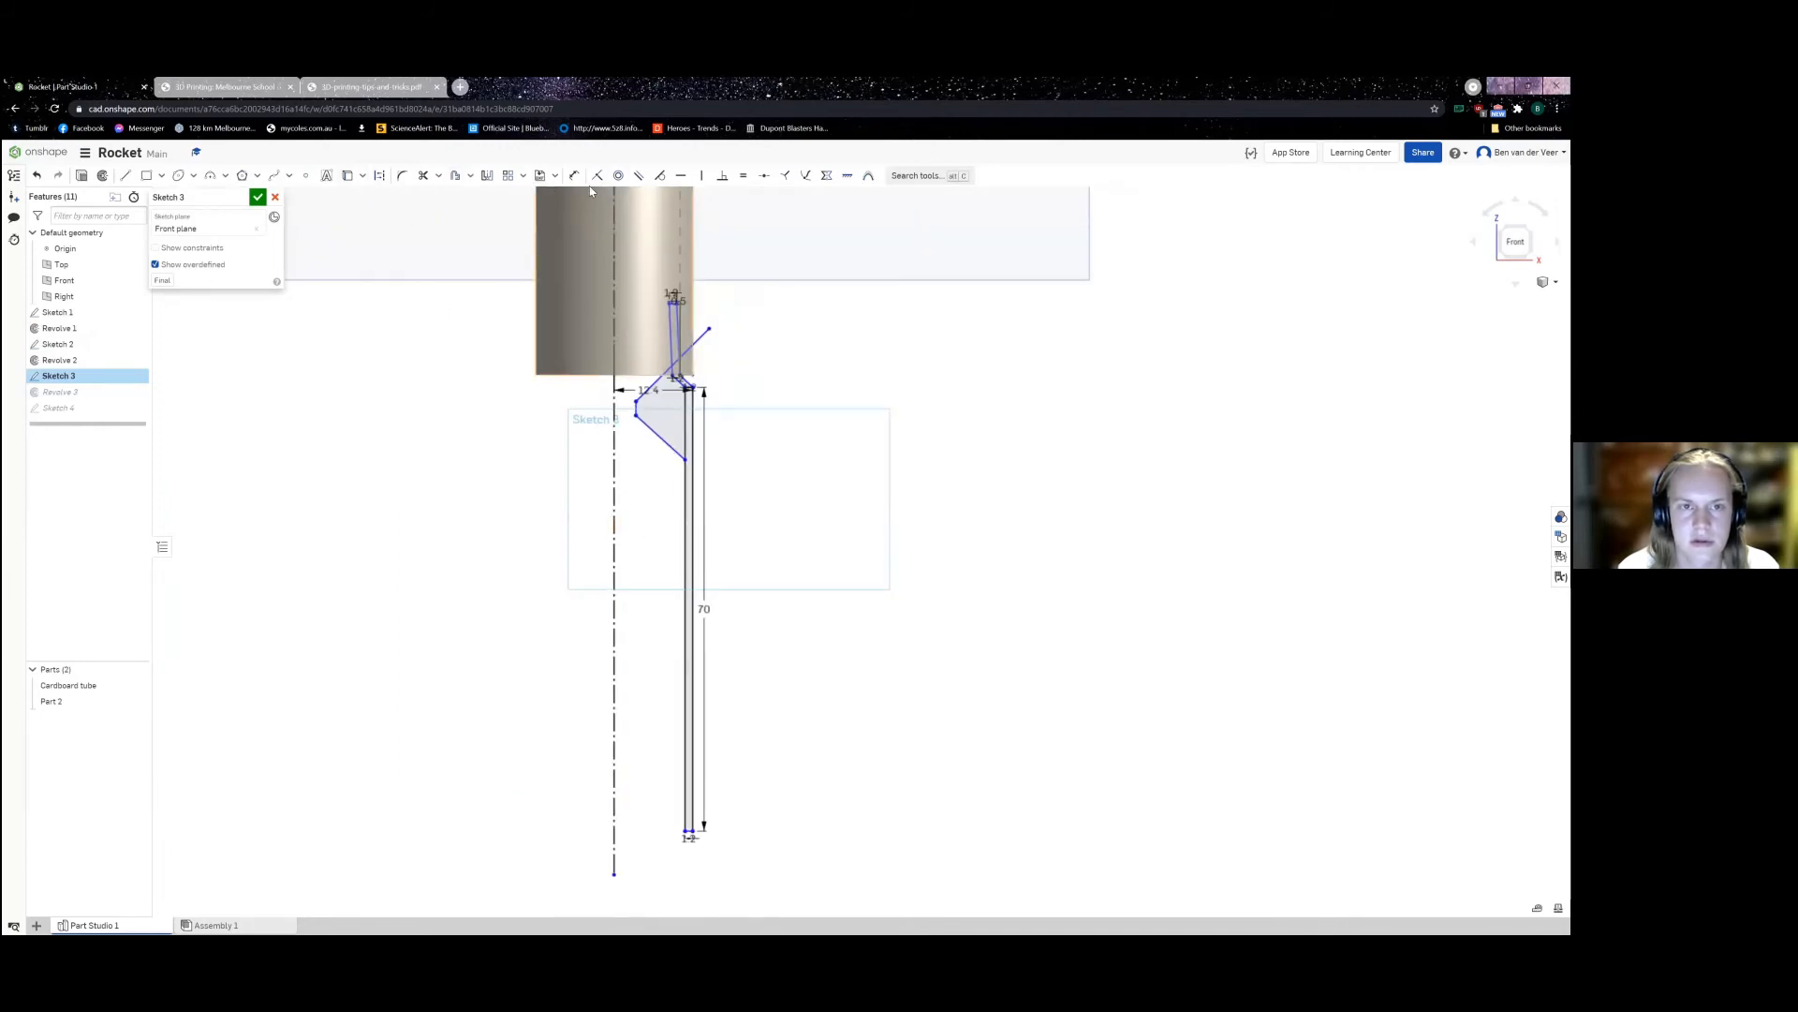
scroll(649, 442, "up", 4)
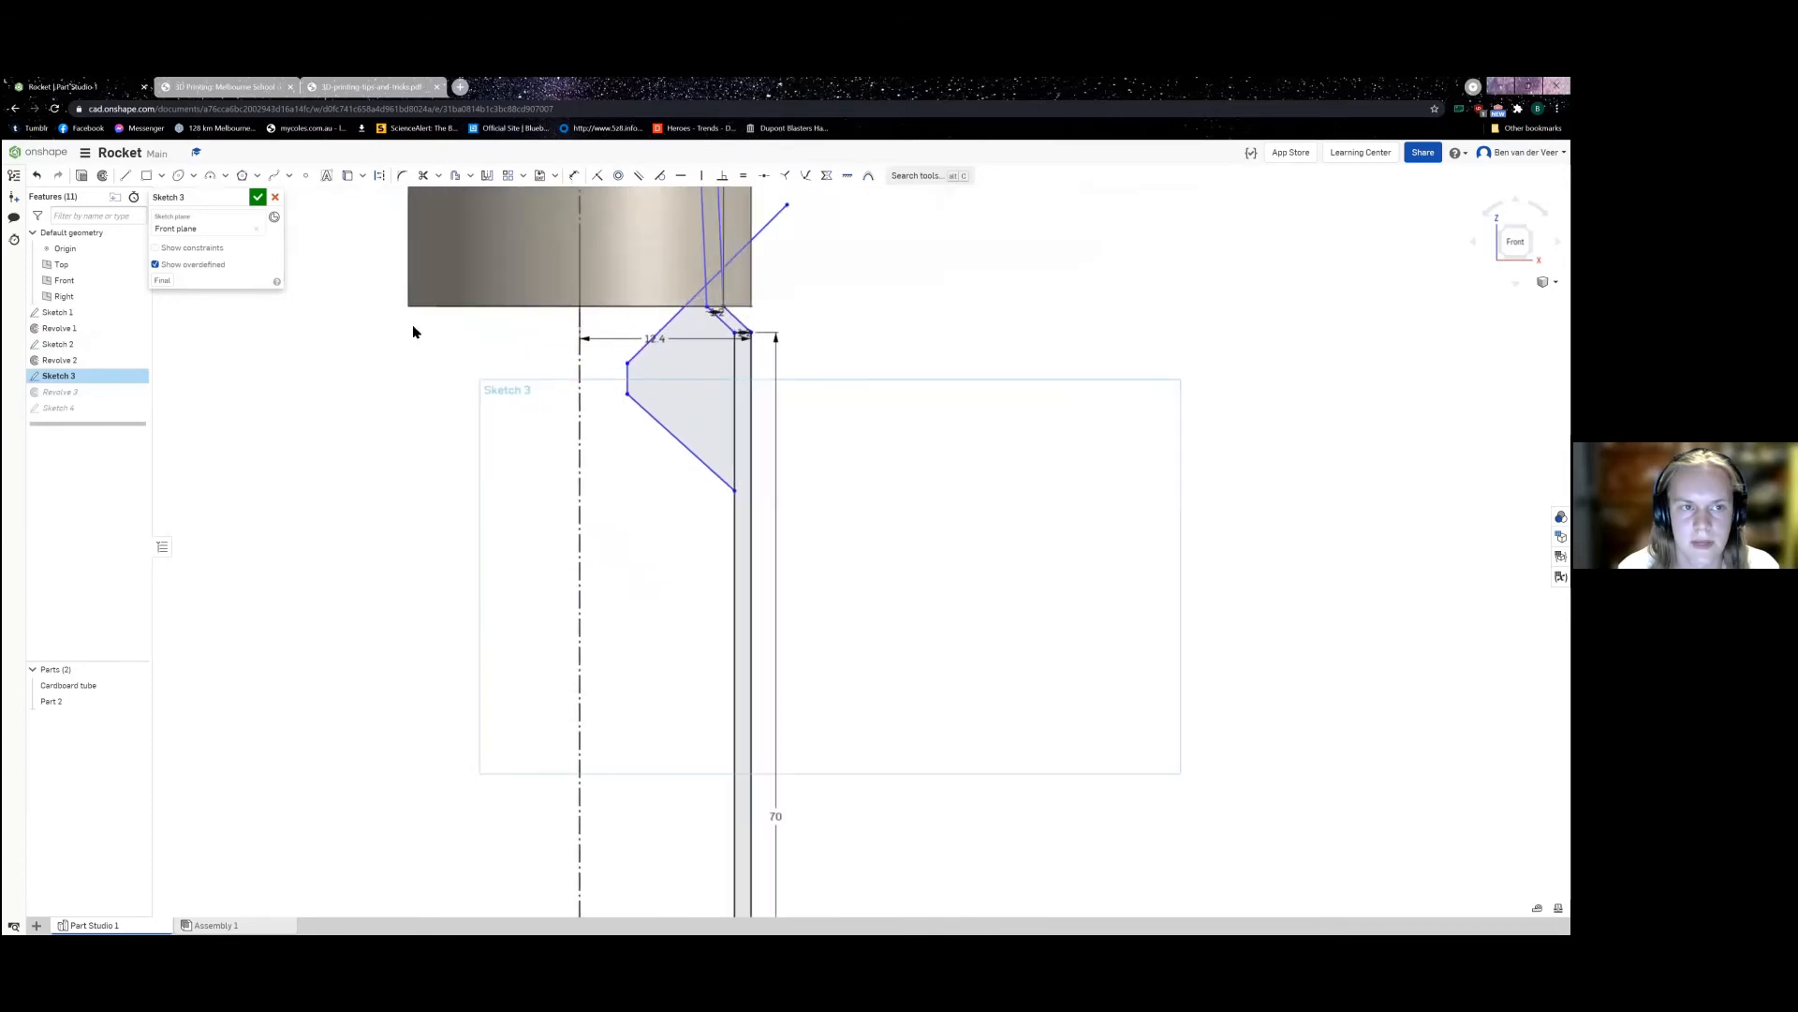
left_click(146, 175)
middle_click_drag(518, 643, 402, 490)
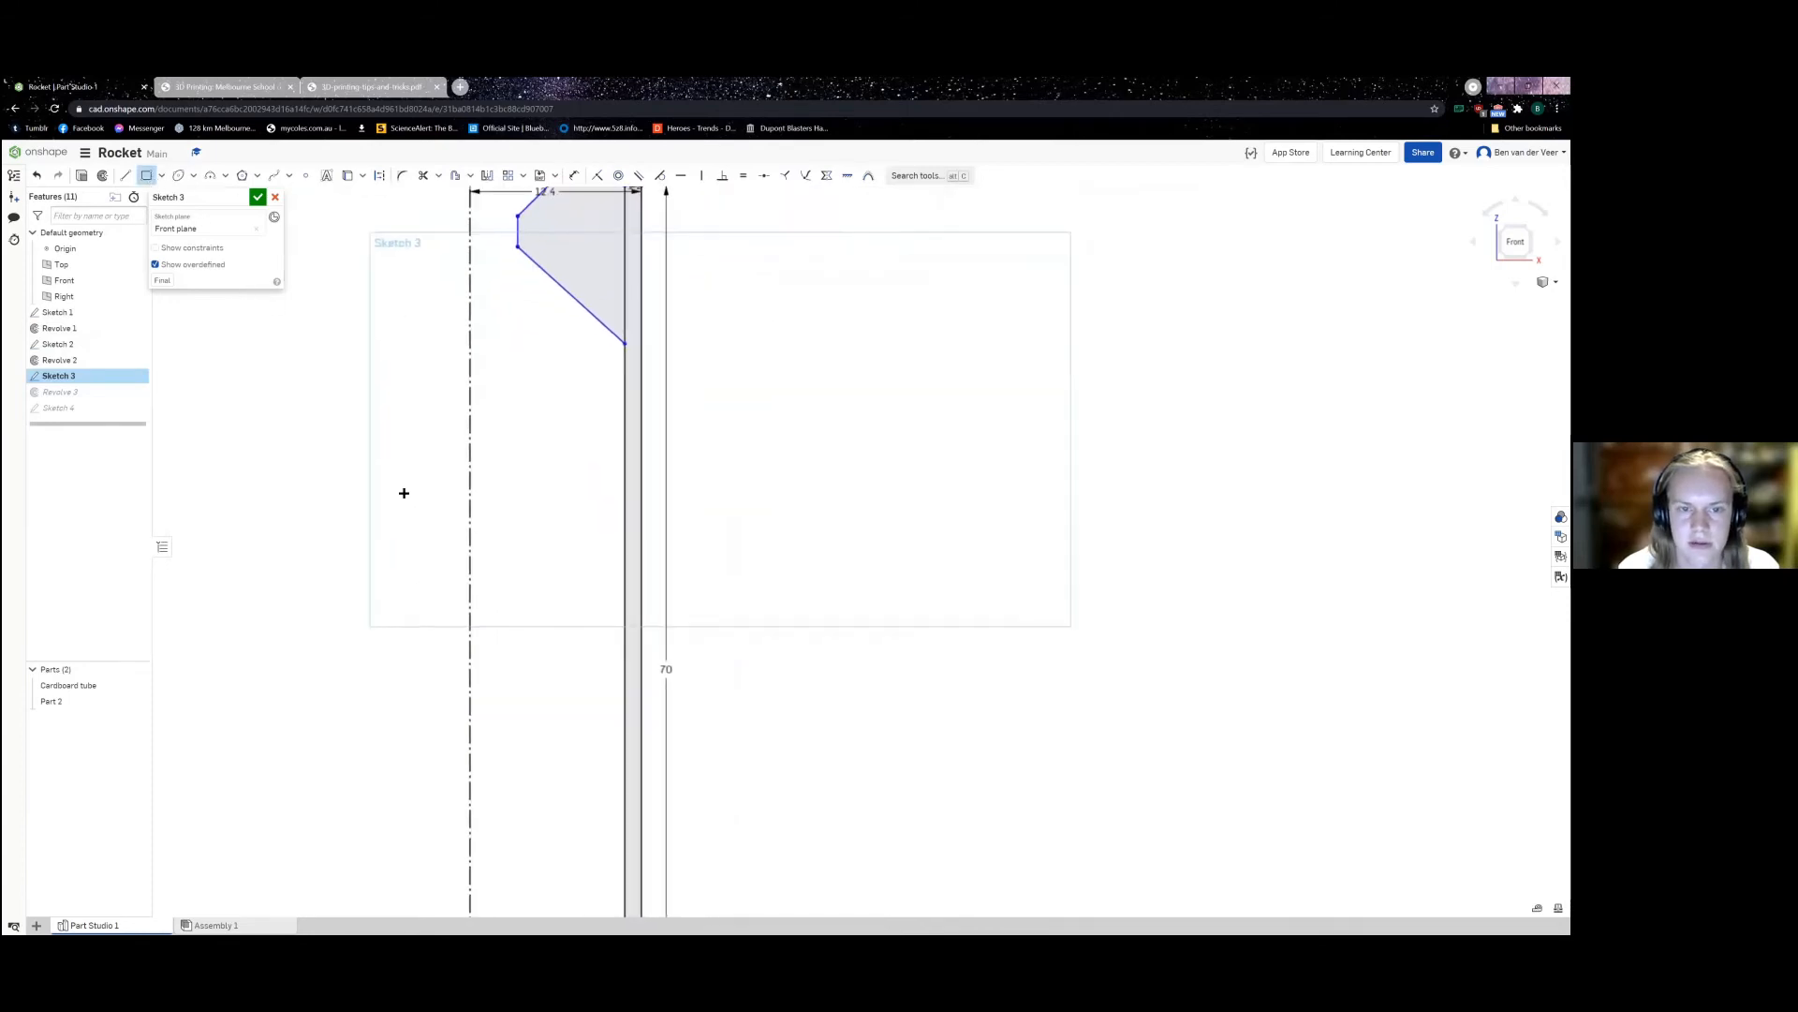
scroll(402, 490, "down", 3)
scroll(470, 767, "down", 2)
left_click(448, 478)
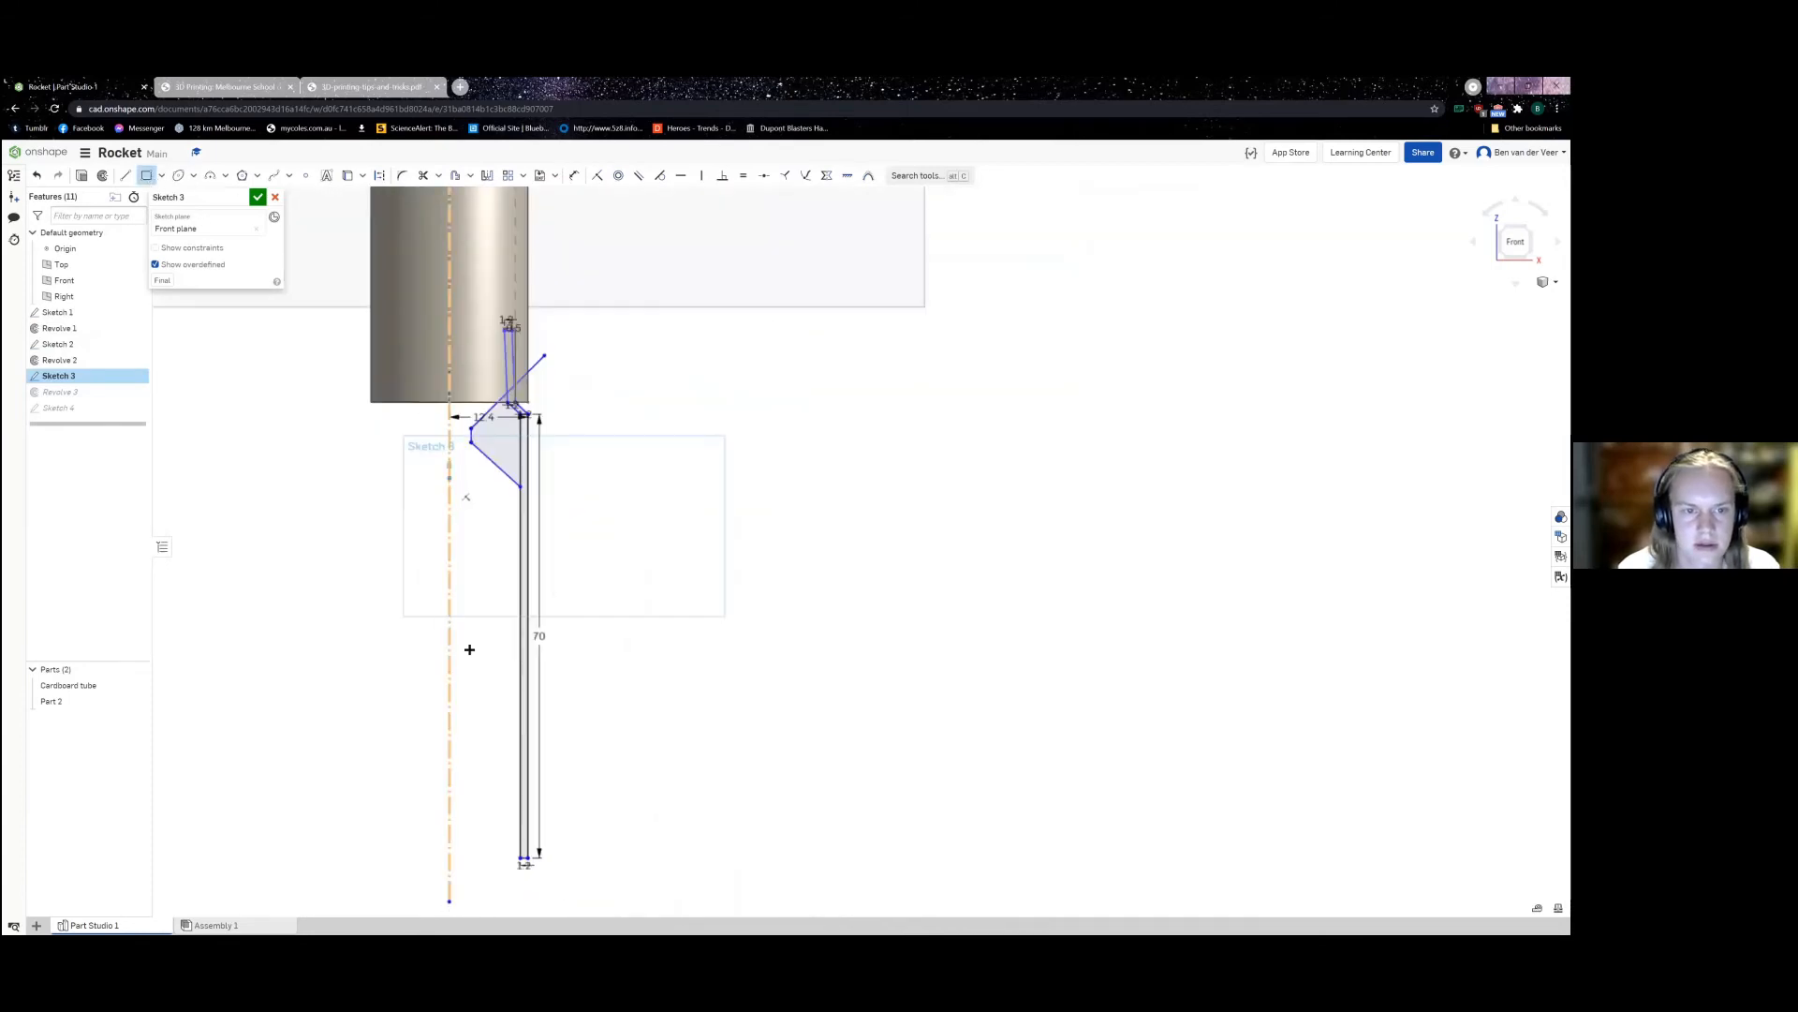
middle_click_drag(481, 767, 525, 618)
left_click(533, 743)
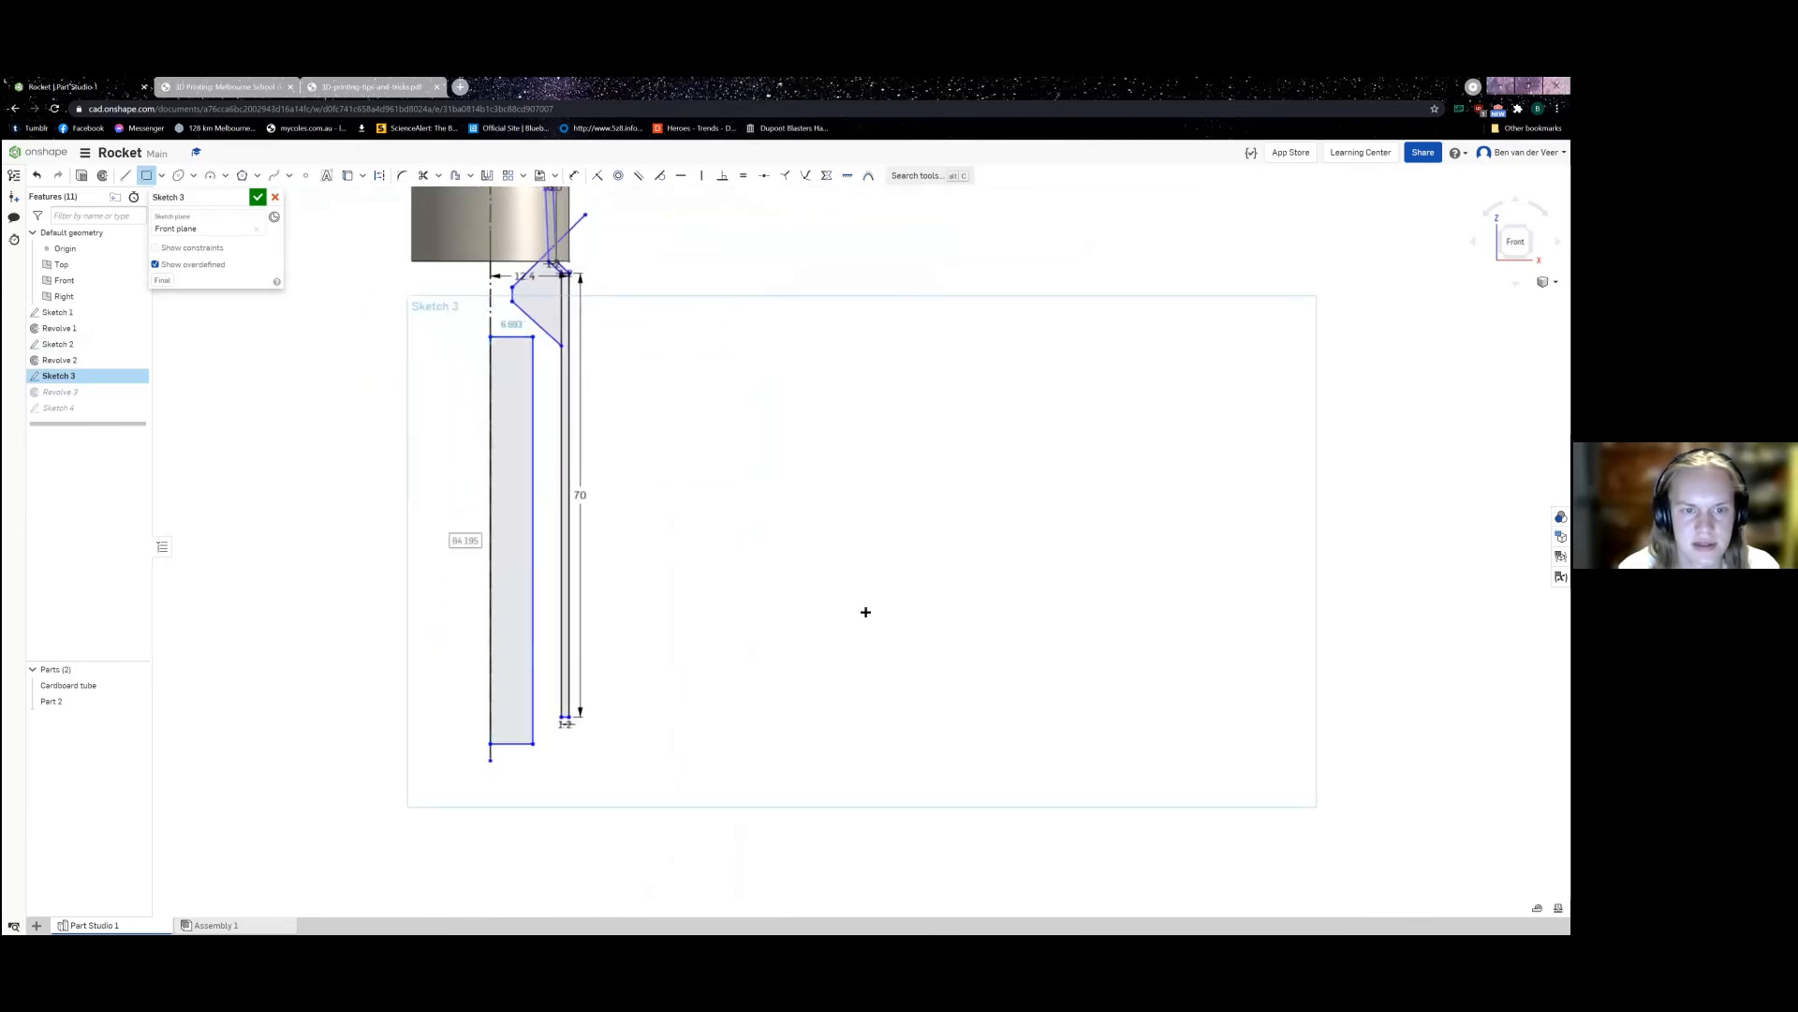
Step: Set the new rectangle's height to 70 mm and its width to 18/2 mm
type("70")
key("Return")
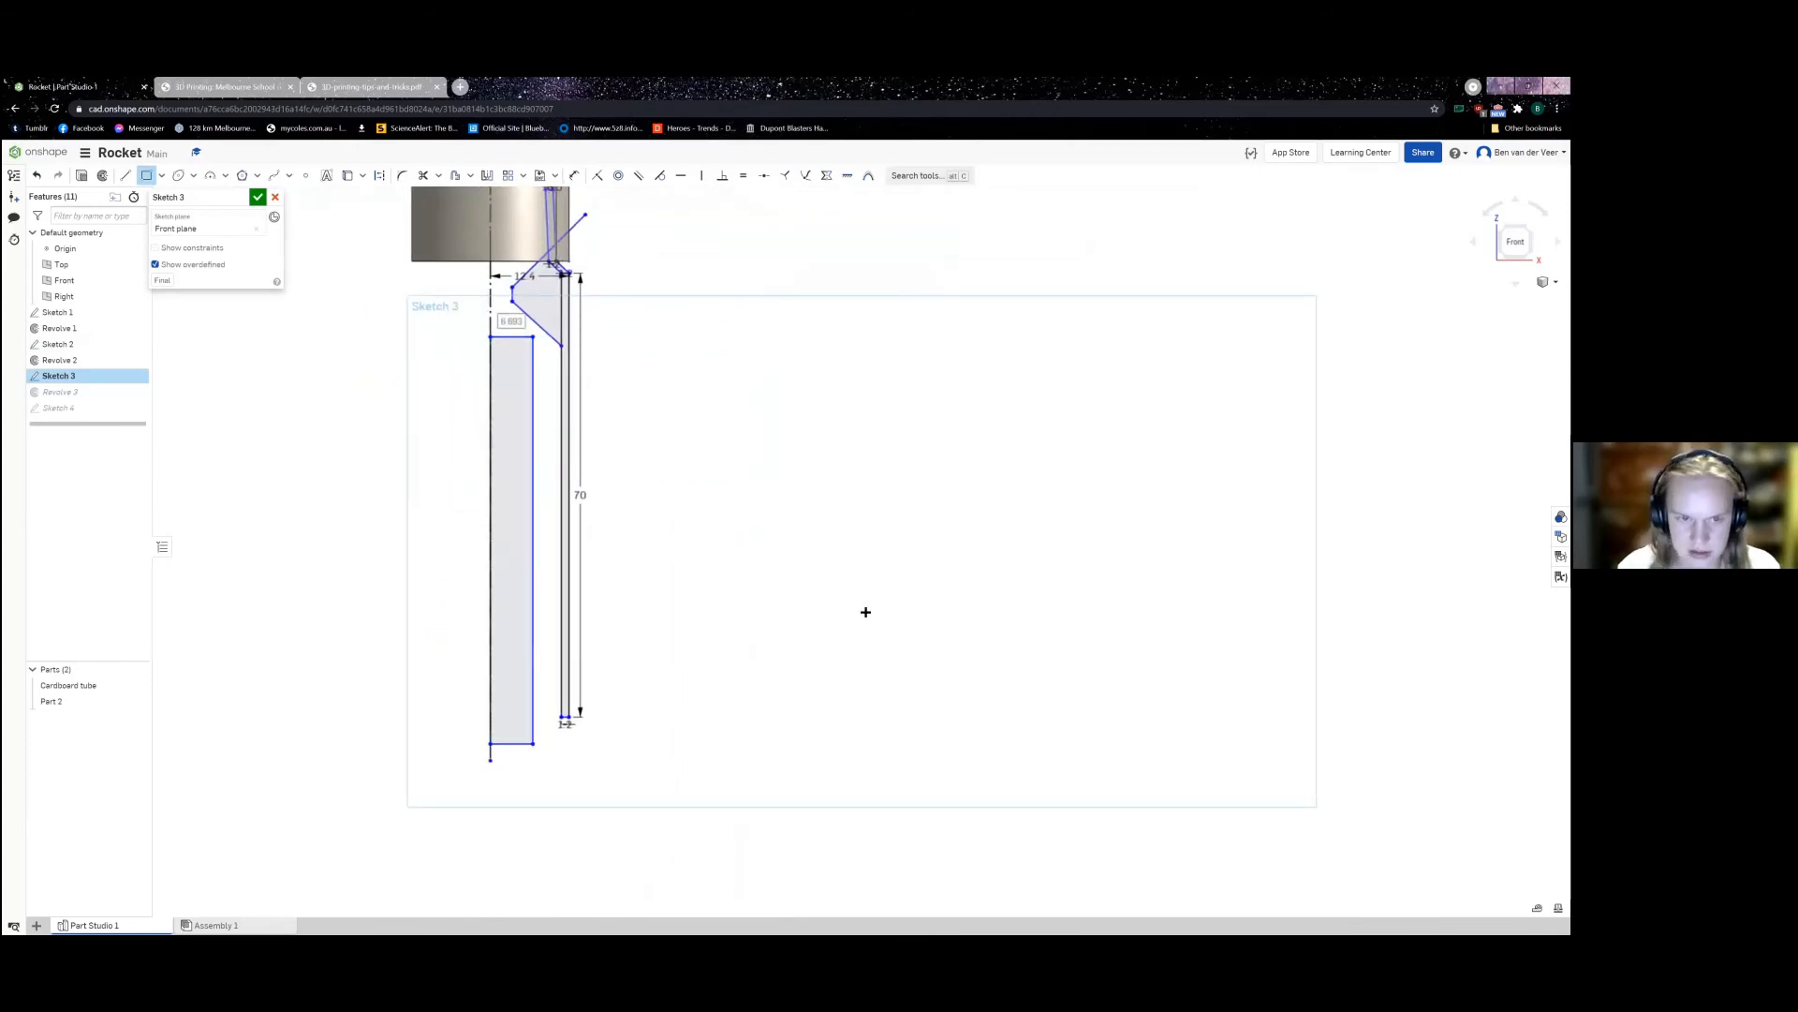
type("18/2")
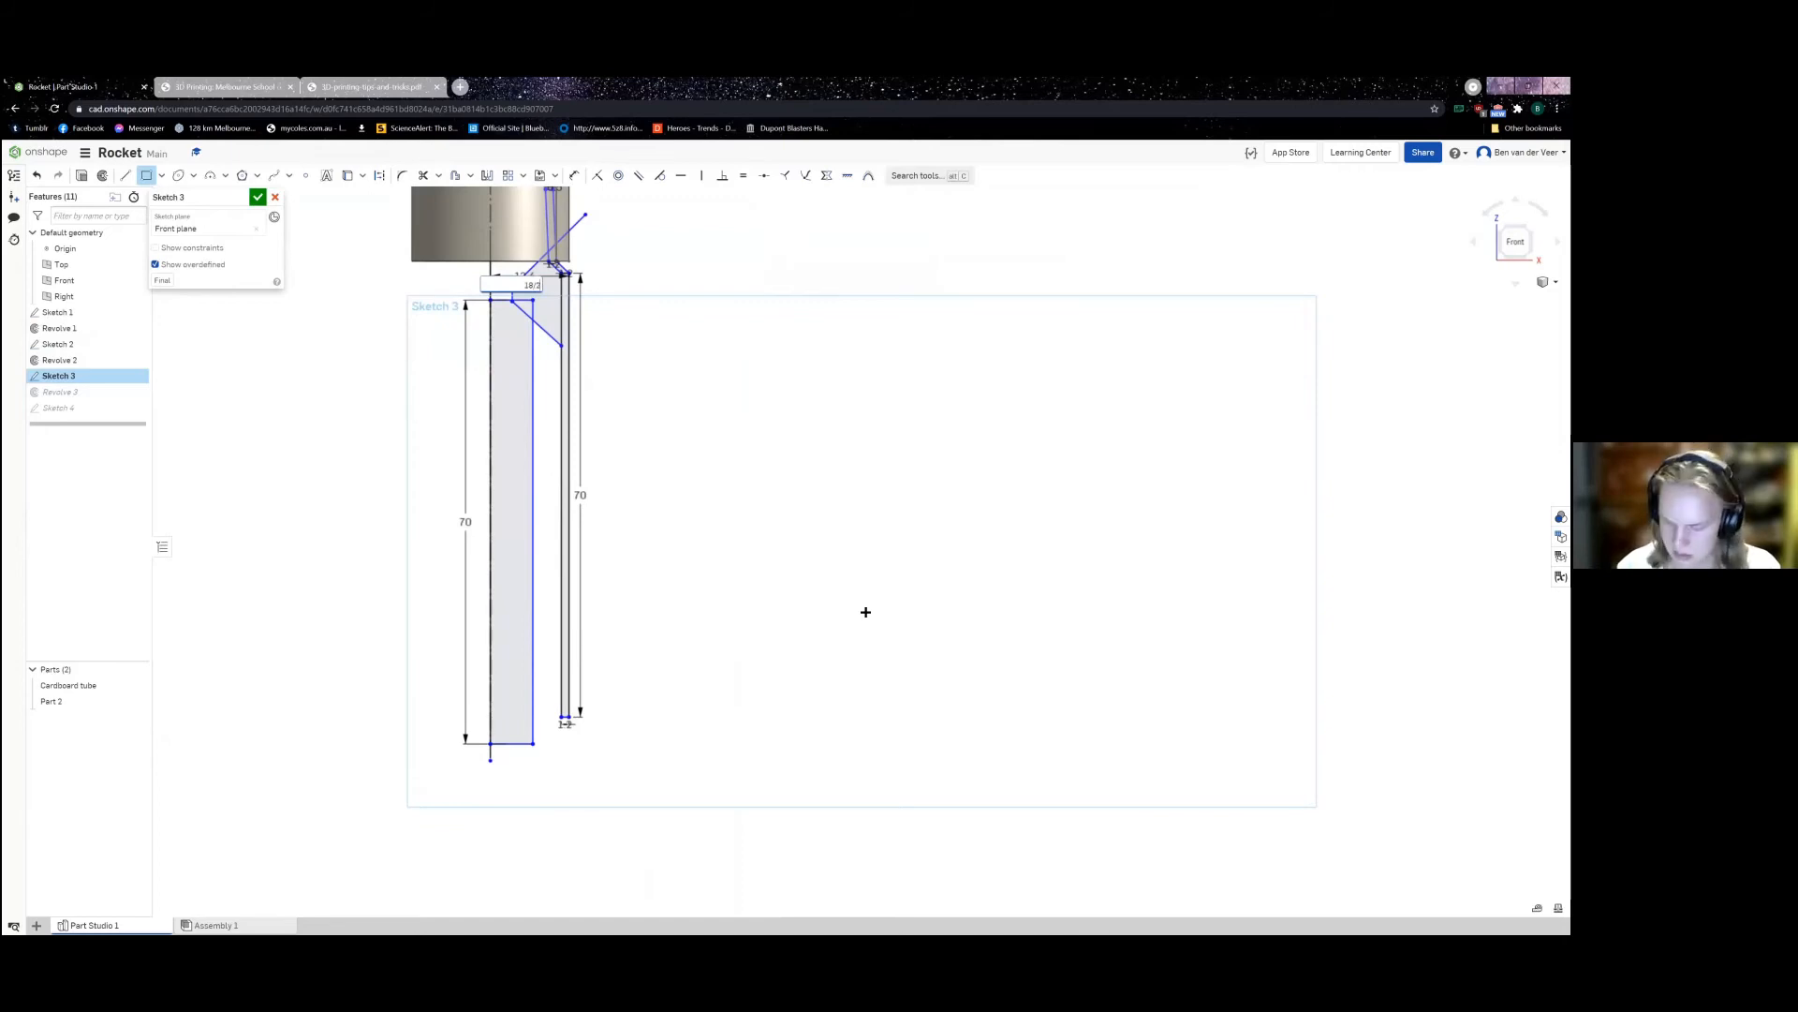
key("Return")
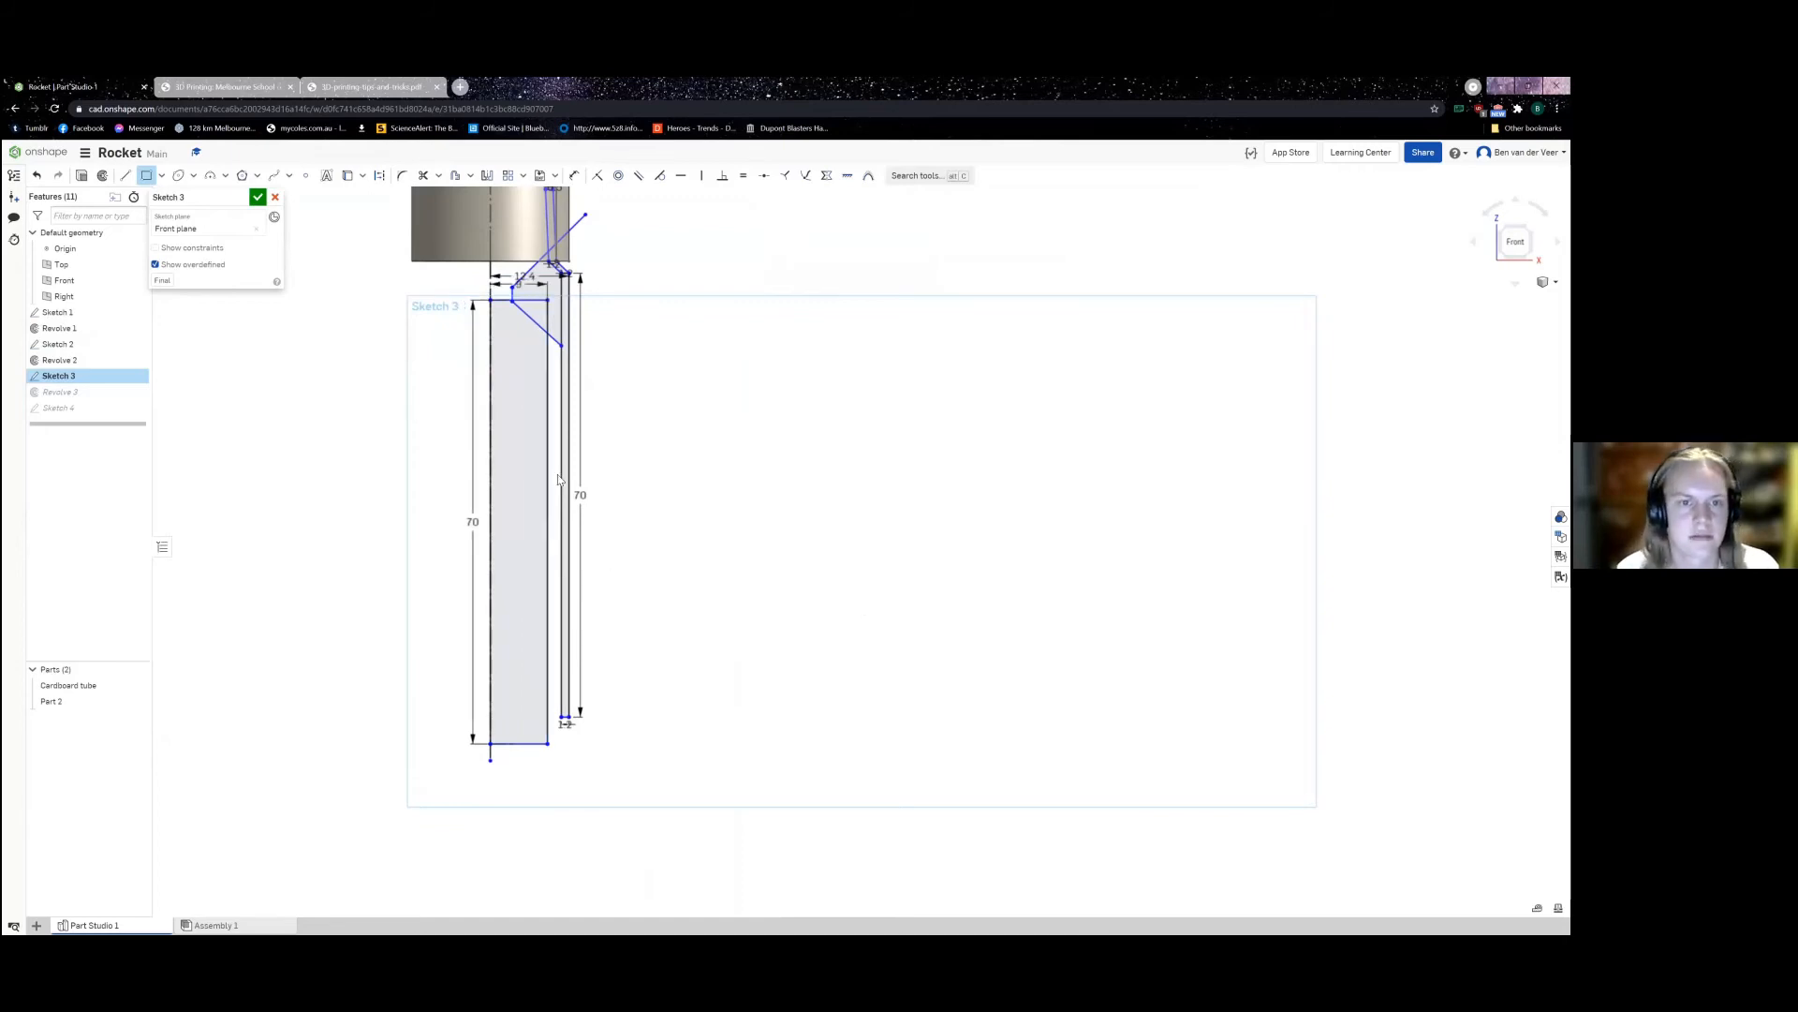
Step: Move the tall rectangle down and dimension its lower edge 10 mm below the outer wall's lower end
key("Escape")
left_click_drag(502, 301, 502, 348)
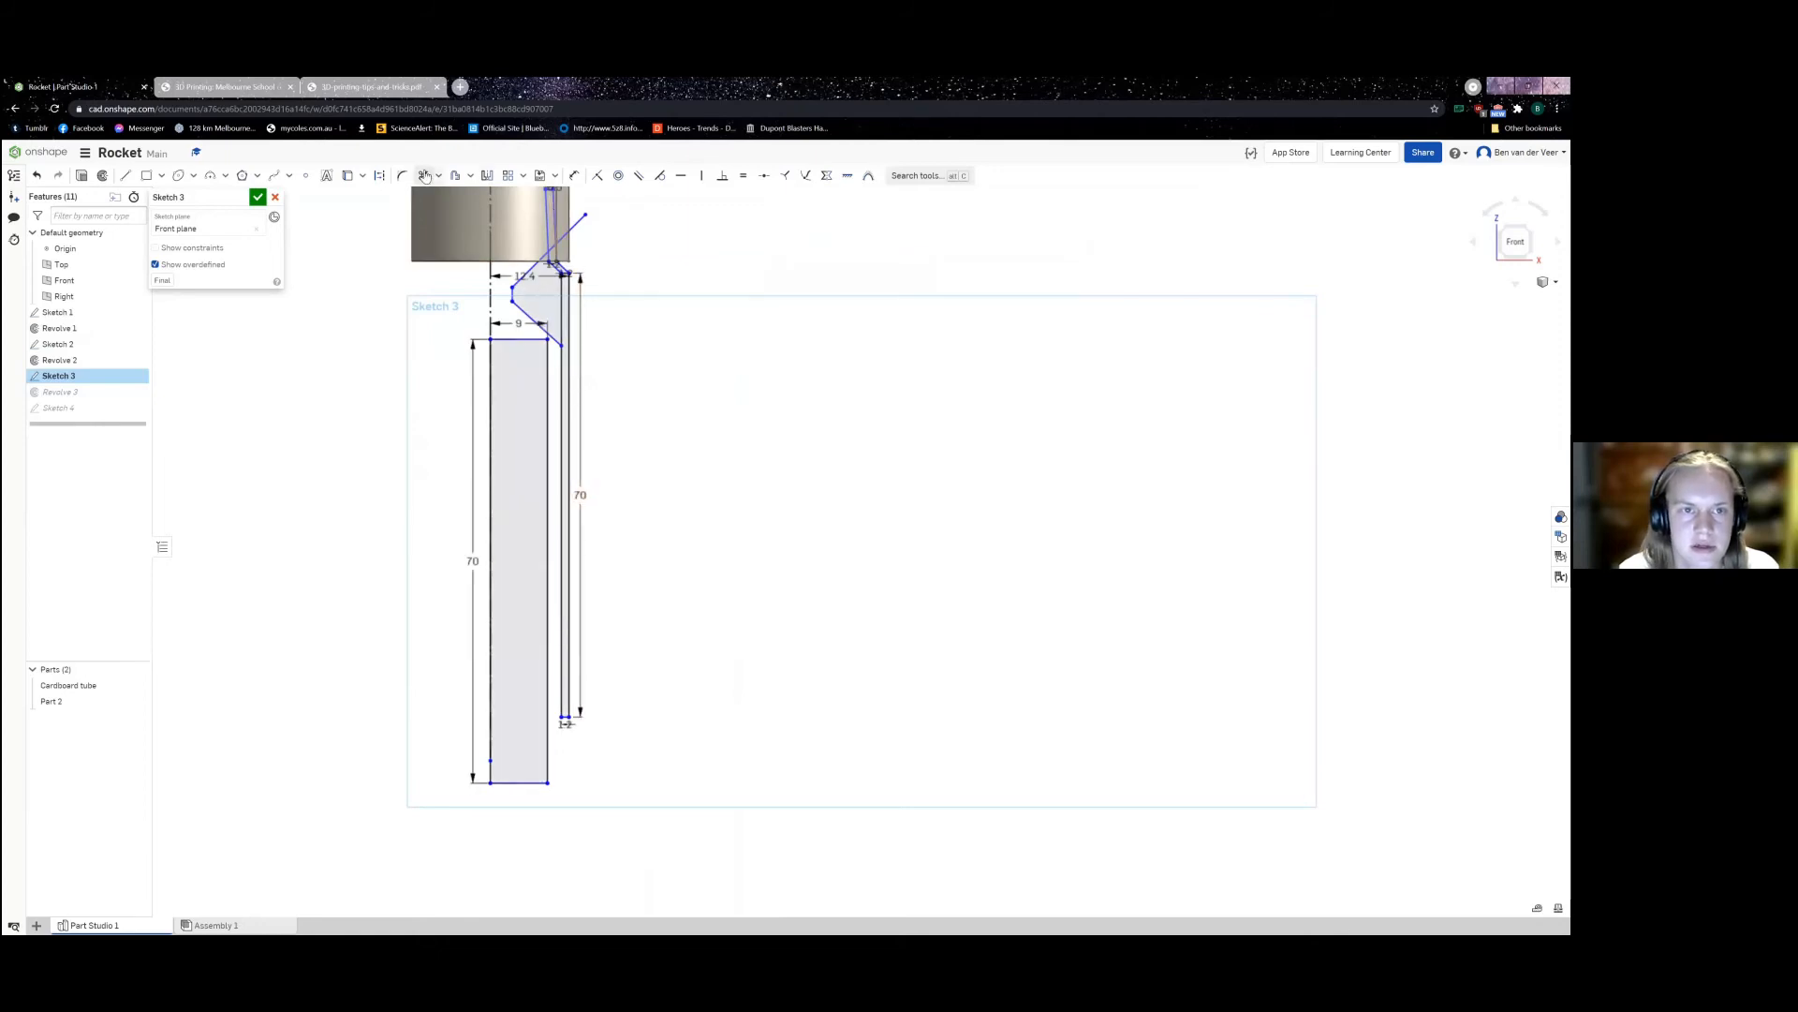
left_click(575, 175)
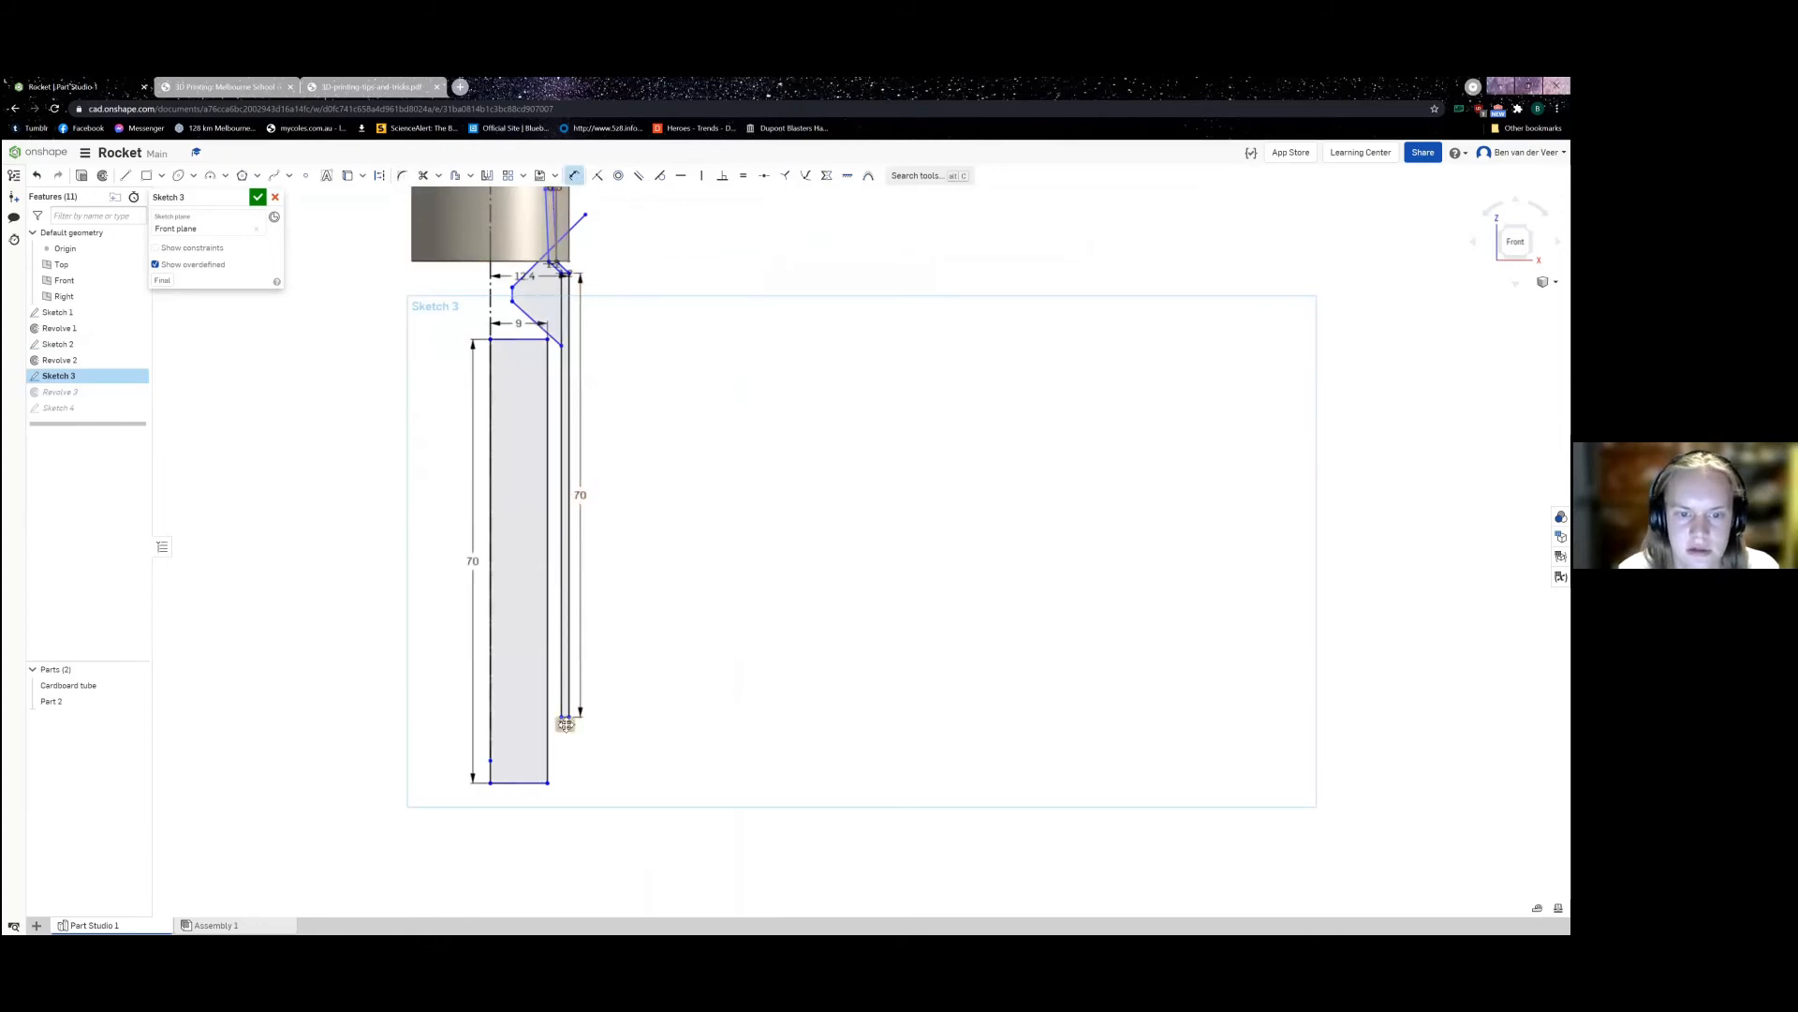
scroll(566, 725, "up", 3)
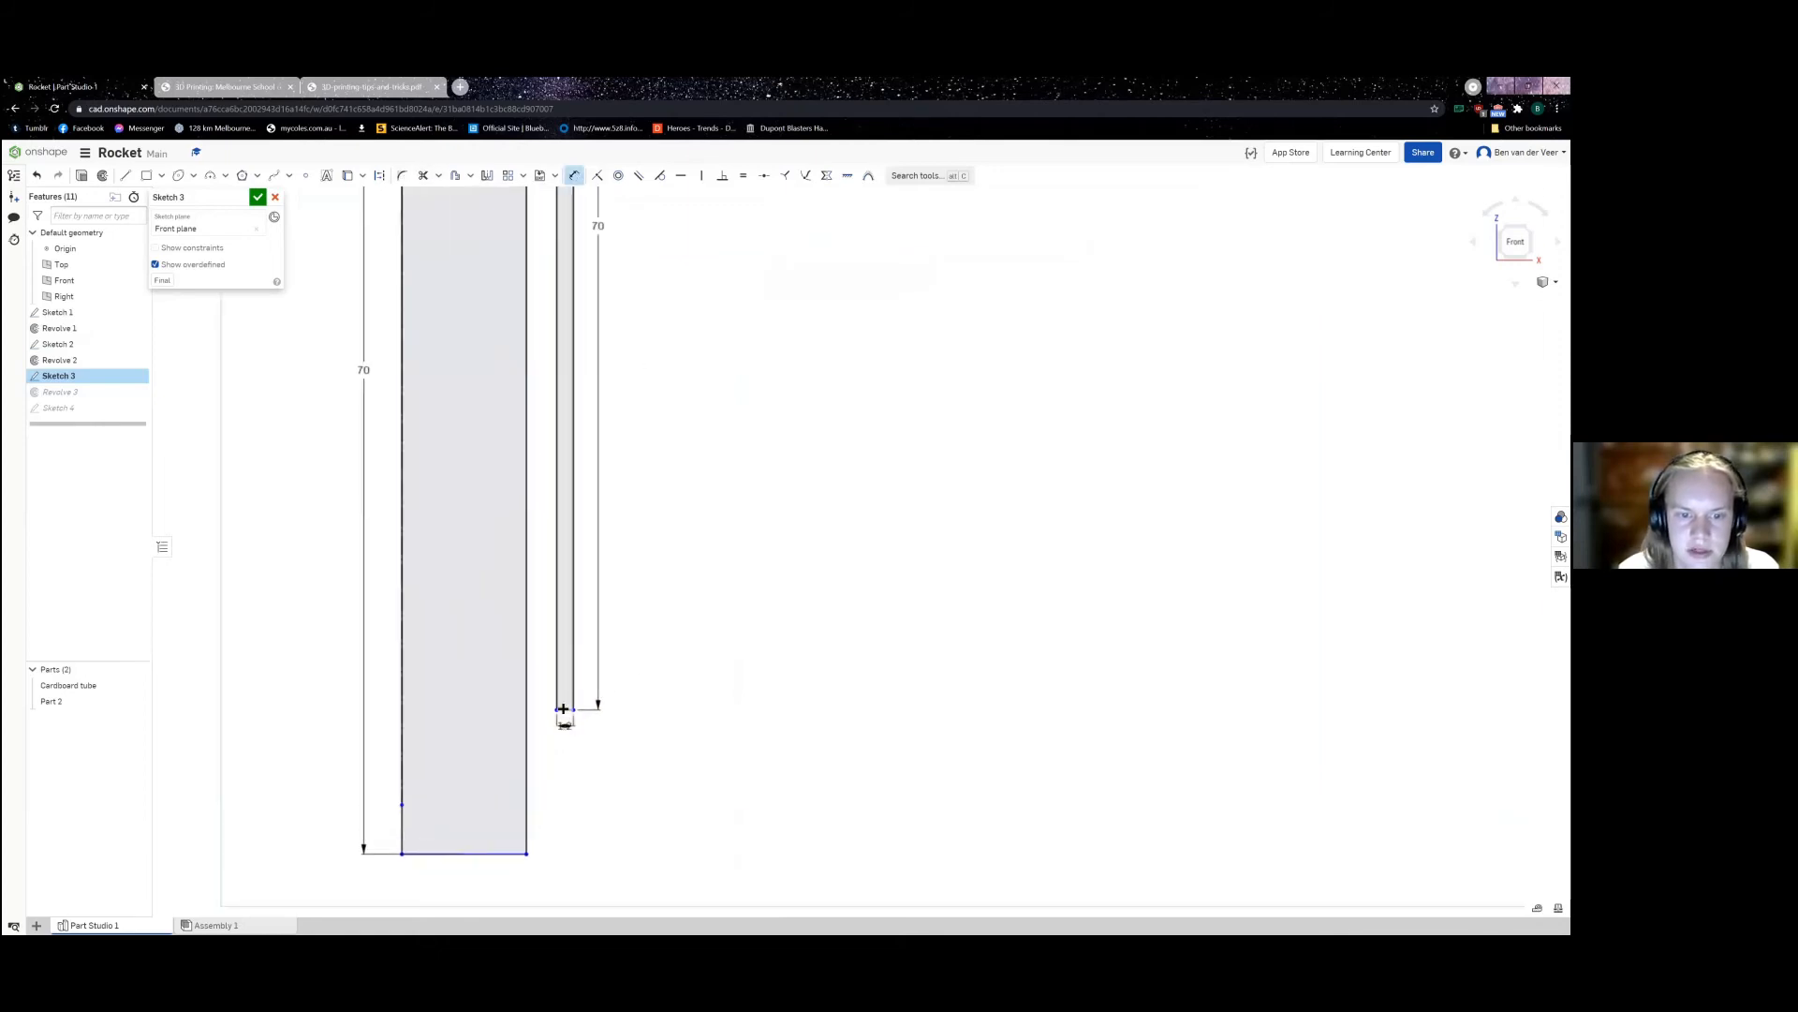
left_click(475, 854)
left_click(669, 806)
type("10.42385")
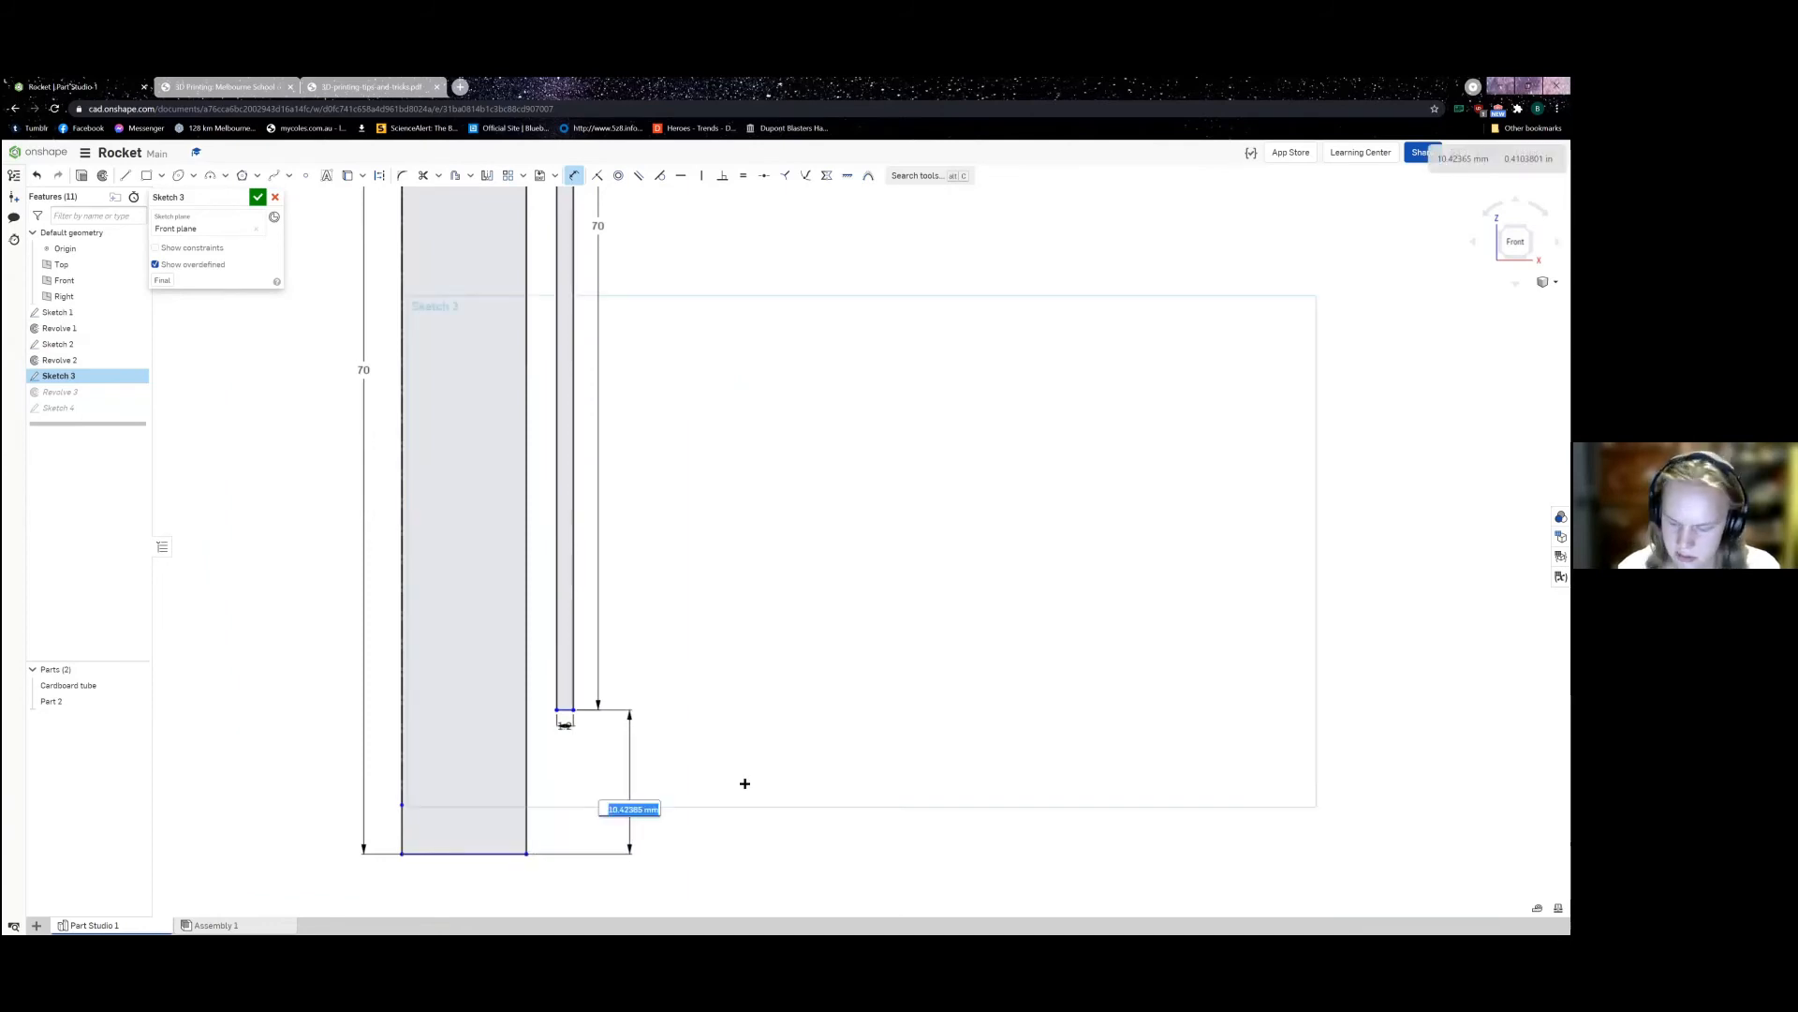
key("Return")
Step: Lower the profile's lower sloping line so that it meets the upper outer corner of the 9 mm wide rectangle
middle_click_drag(744, 294, 780, 662)
mouse_move(682, 362)
middle_mouse_down()
mouse_move(663, 662)
mouse_move(686, 717)
middle_mouse_up()
scroll(687, 717, "down", 1)
scroll(614, 618, "up", 4)
key("Escape")
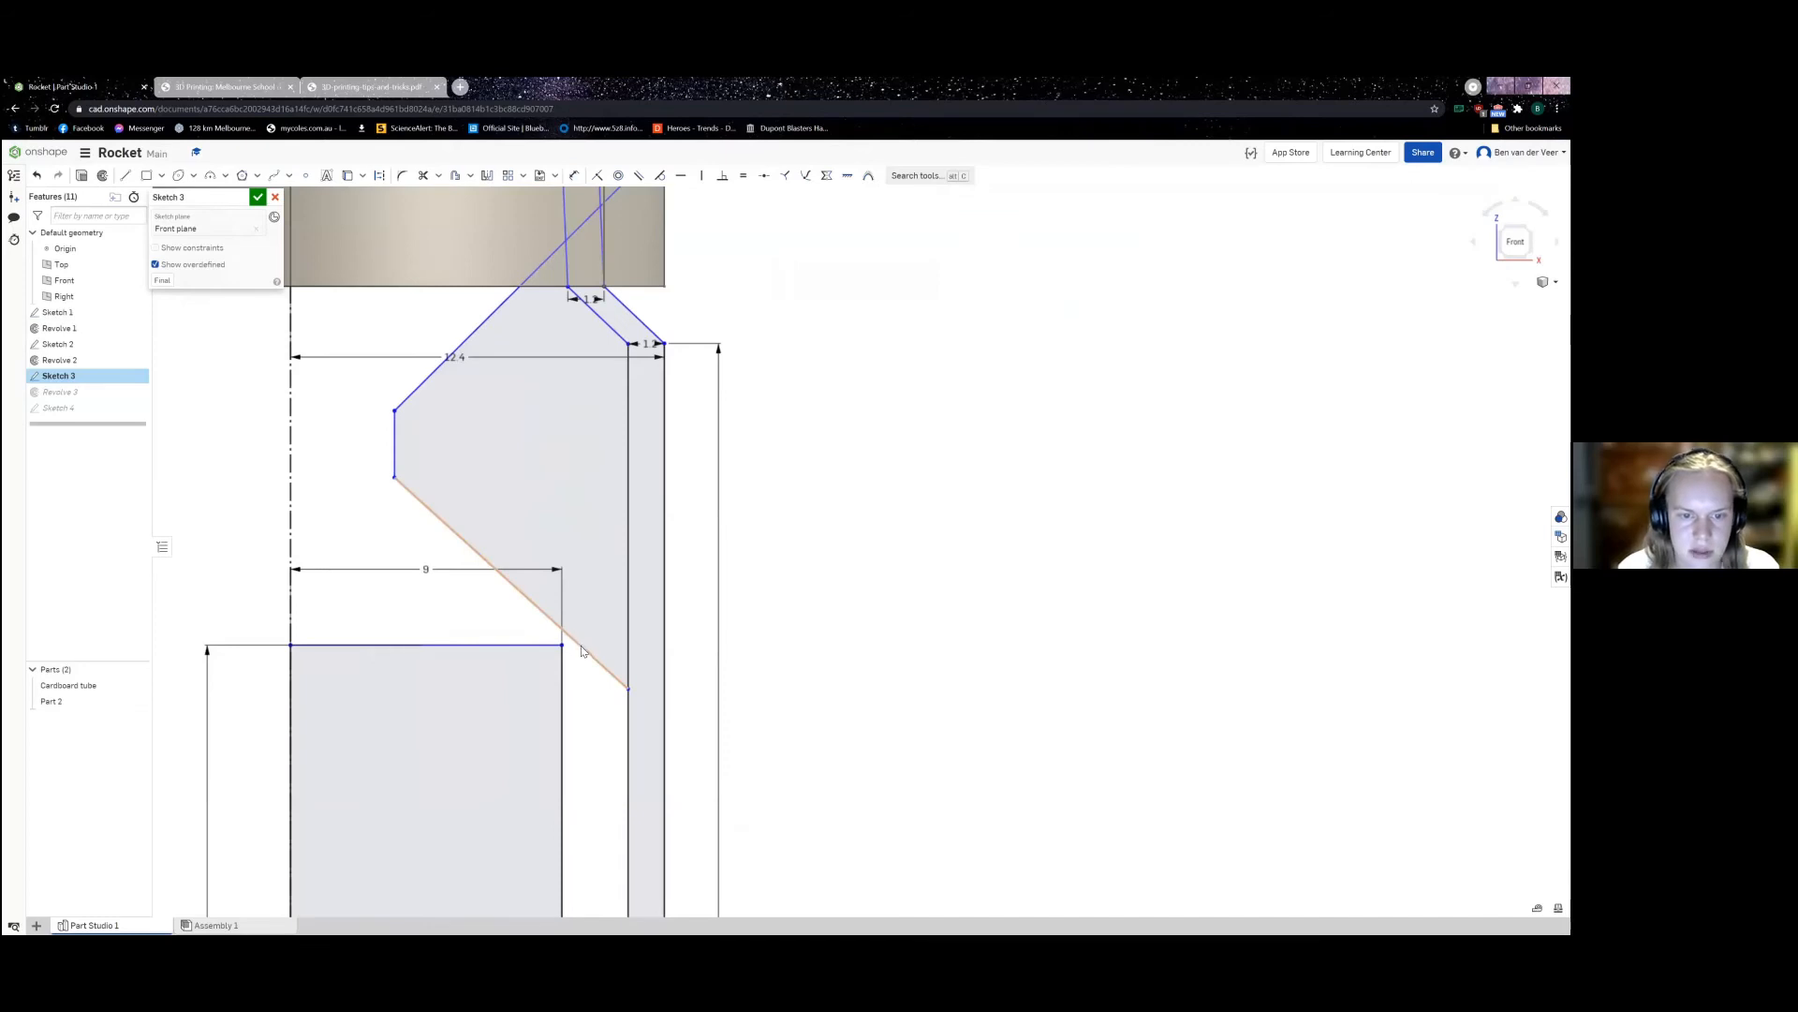
left_click_drag(581, 650, 592, 671)
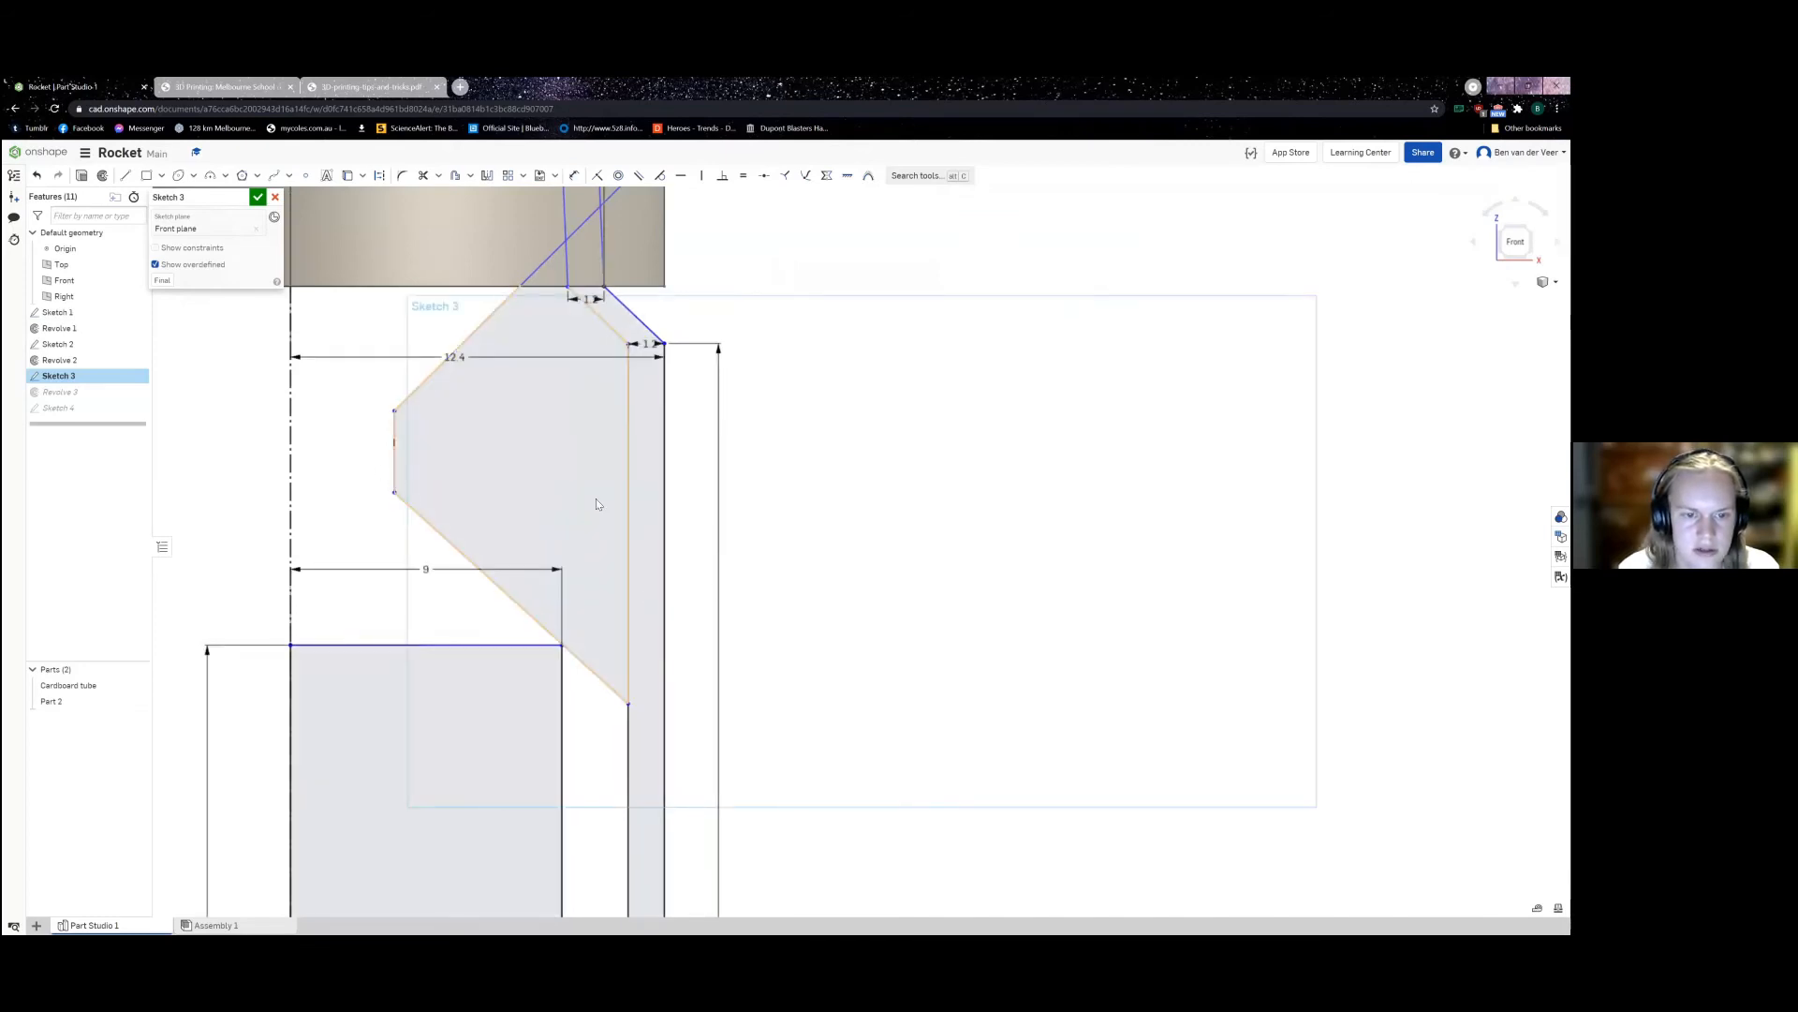
Step: Move the profile's inner vertical line outwards until it sits just inside the rectangle's outer edge
mouse_move(398, 467)
left_mouse_down()
mouse_move(547, 514)
mouse_move(545, 542)
mouse_move(369, 489)
mouse_move(497, 554)
left_mouse_up()
scroll(405, 569, "down", 4)
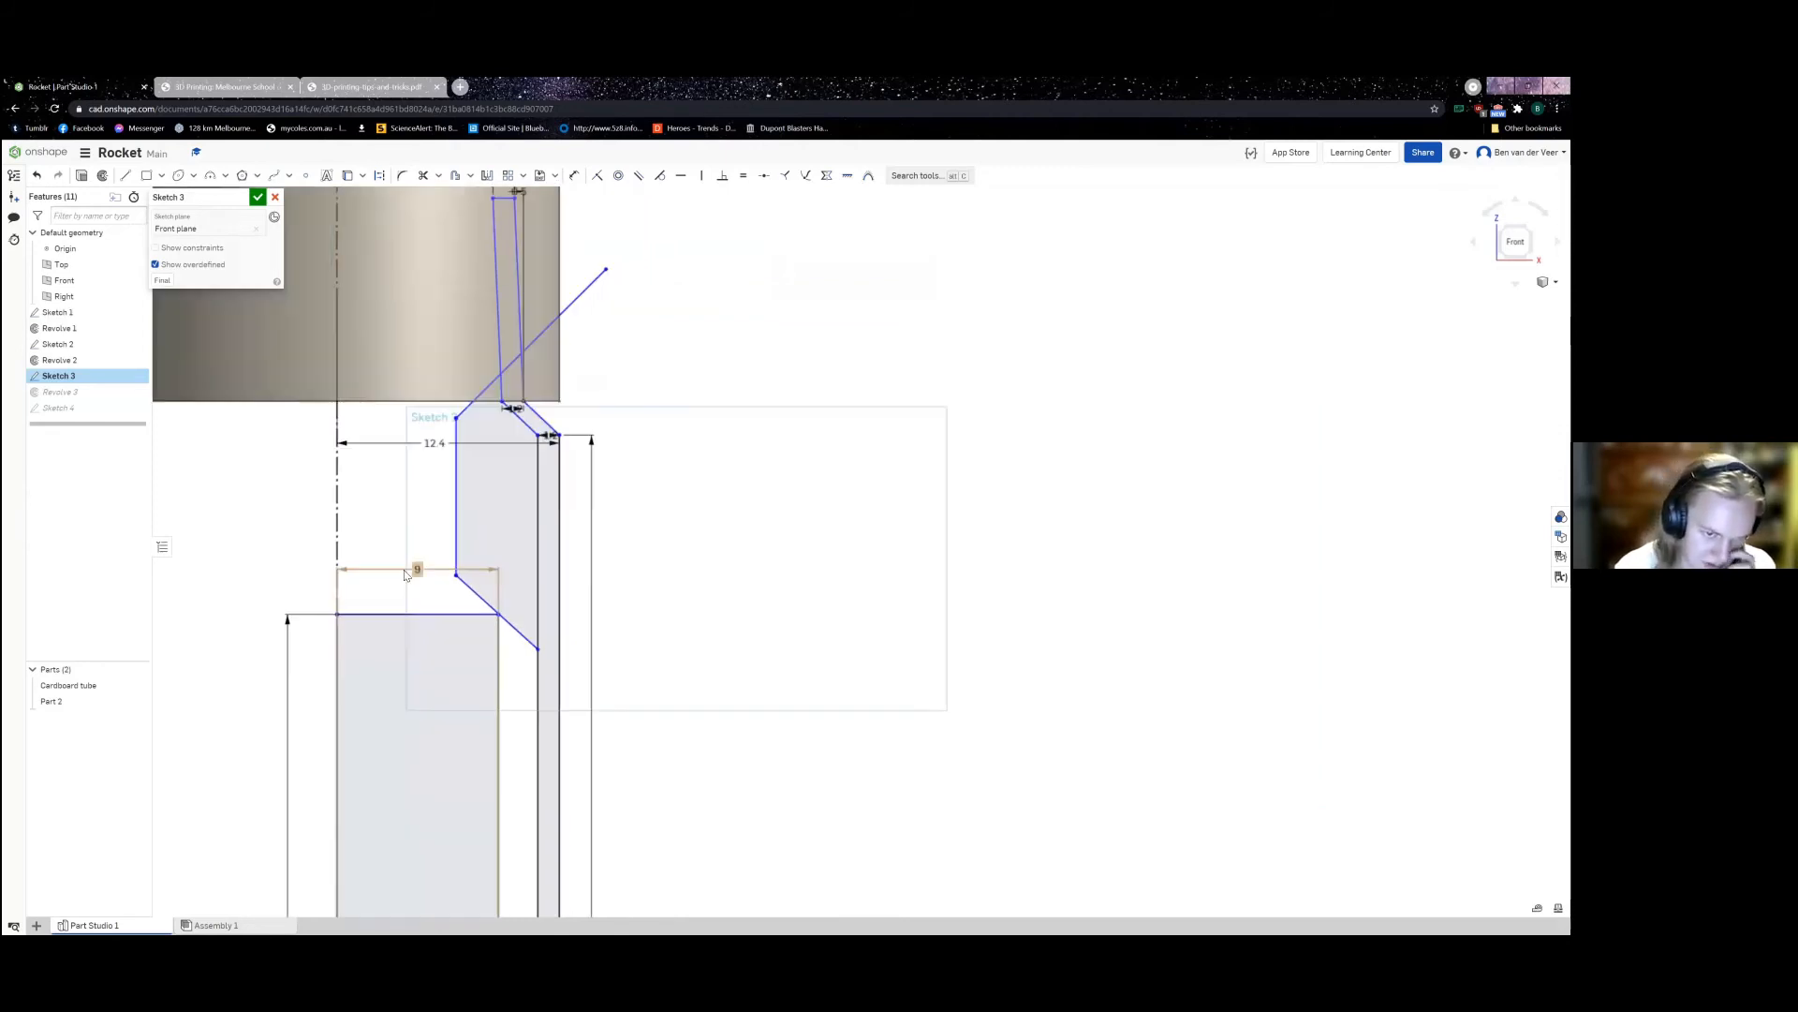
scroll(390, 613, "down", 5)
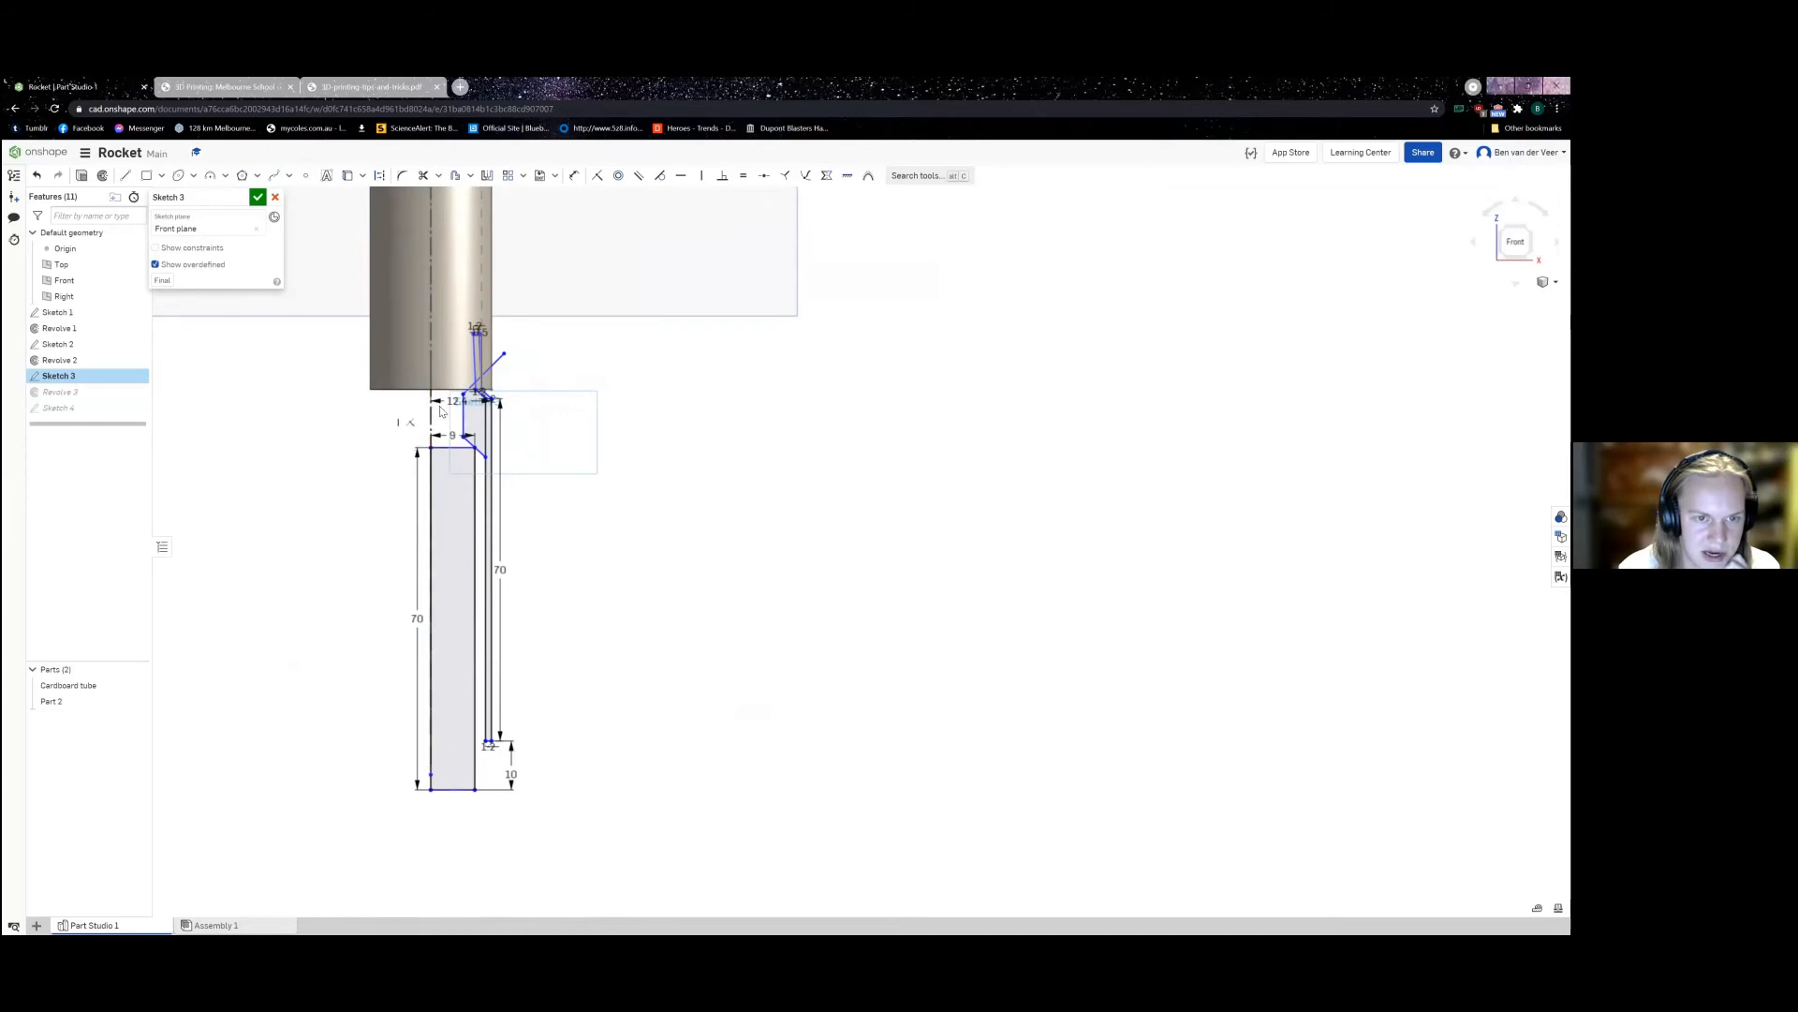
scroll(440, 410, "down", 5)
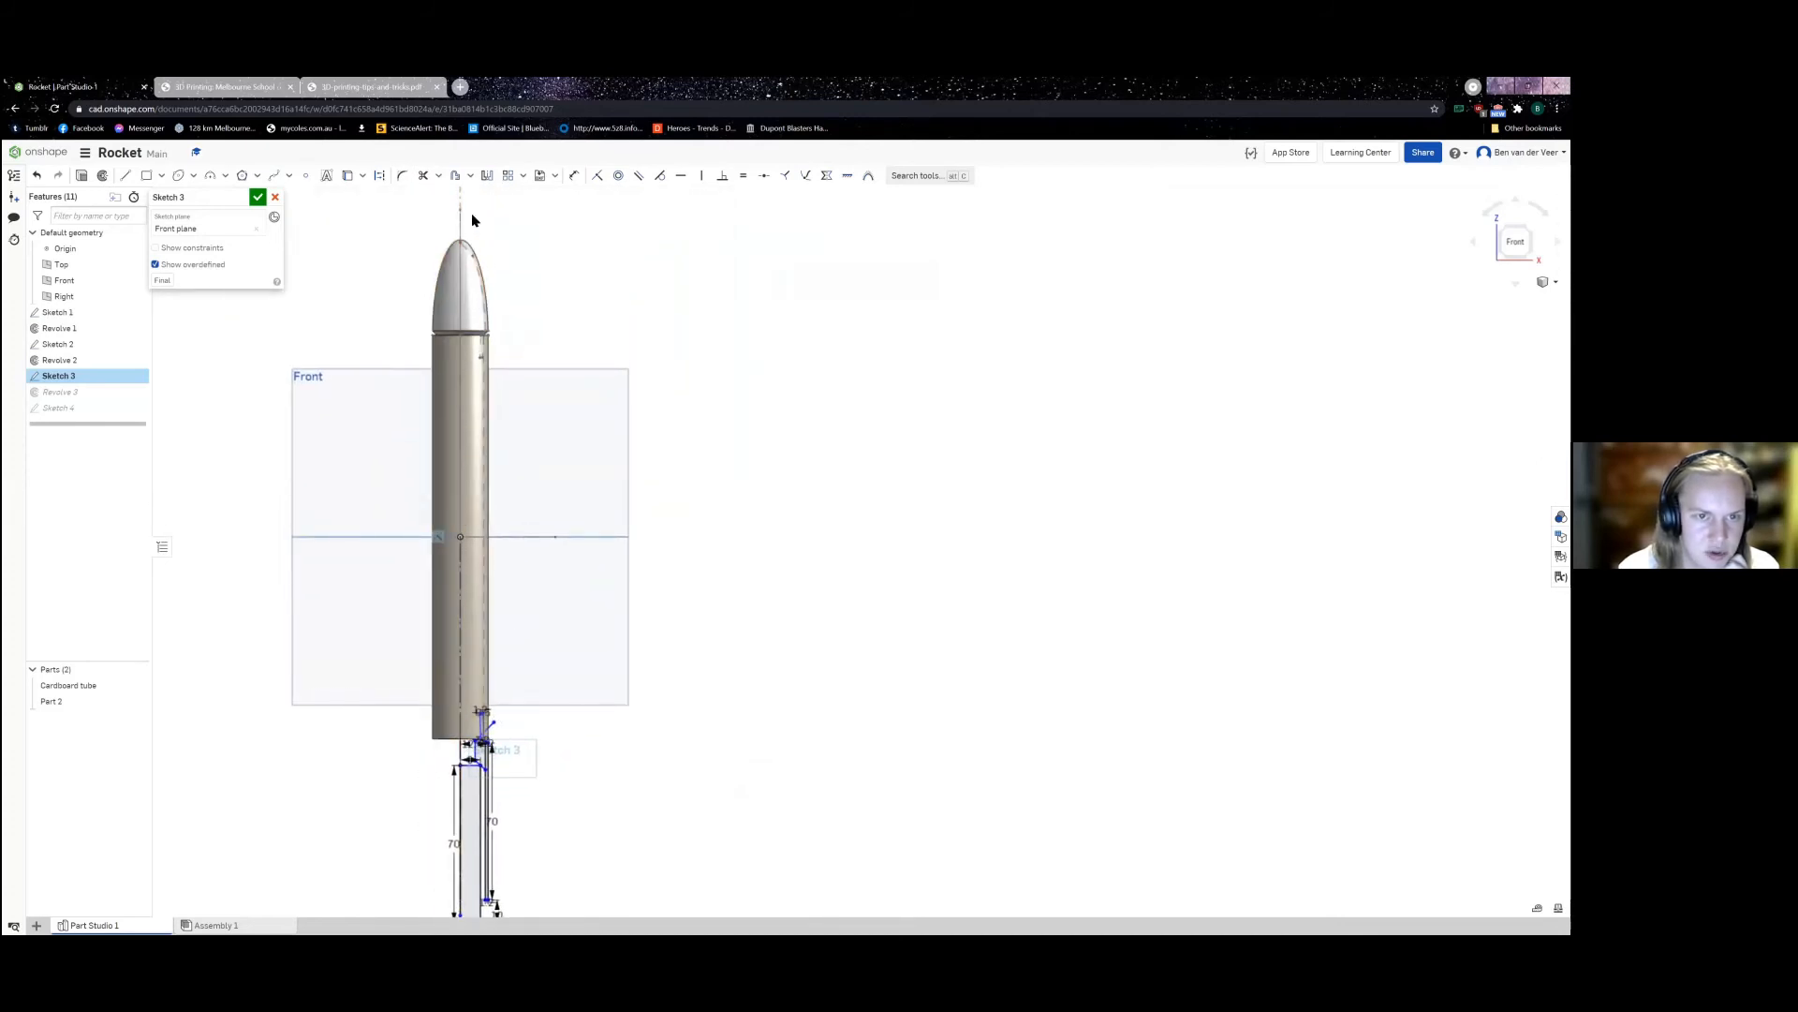
scroll(477, 777, "up", 5)
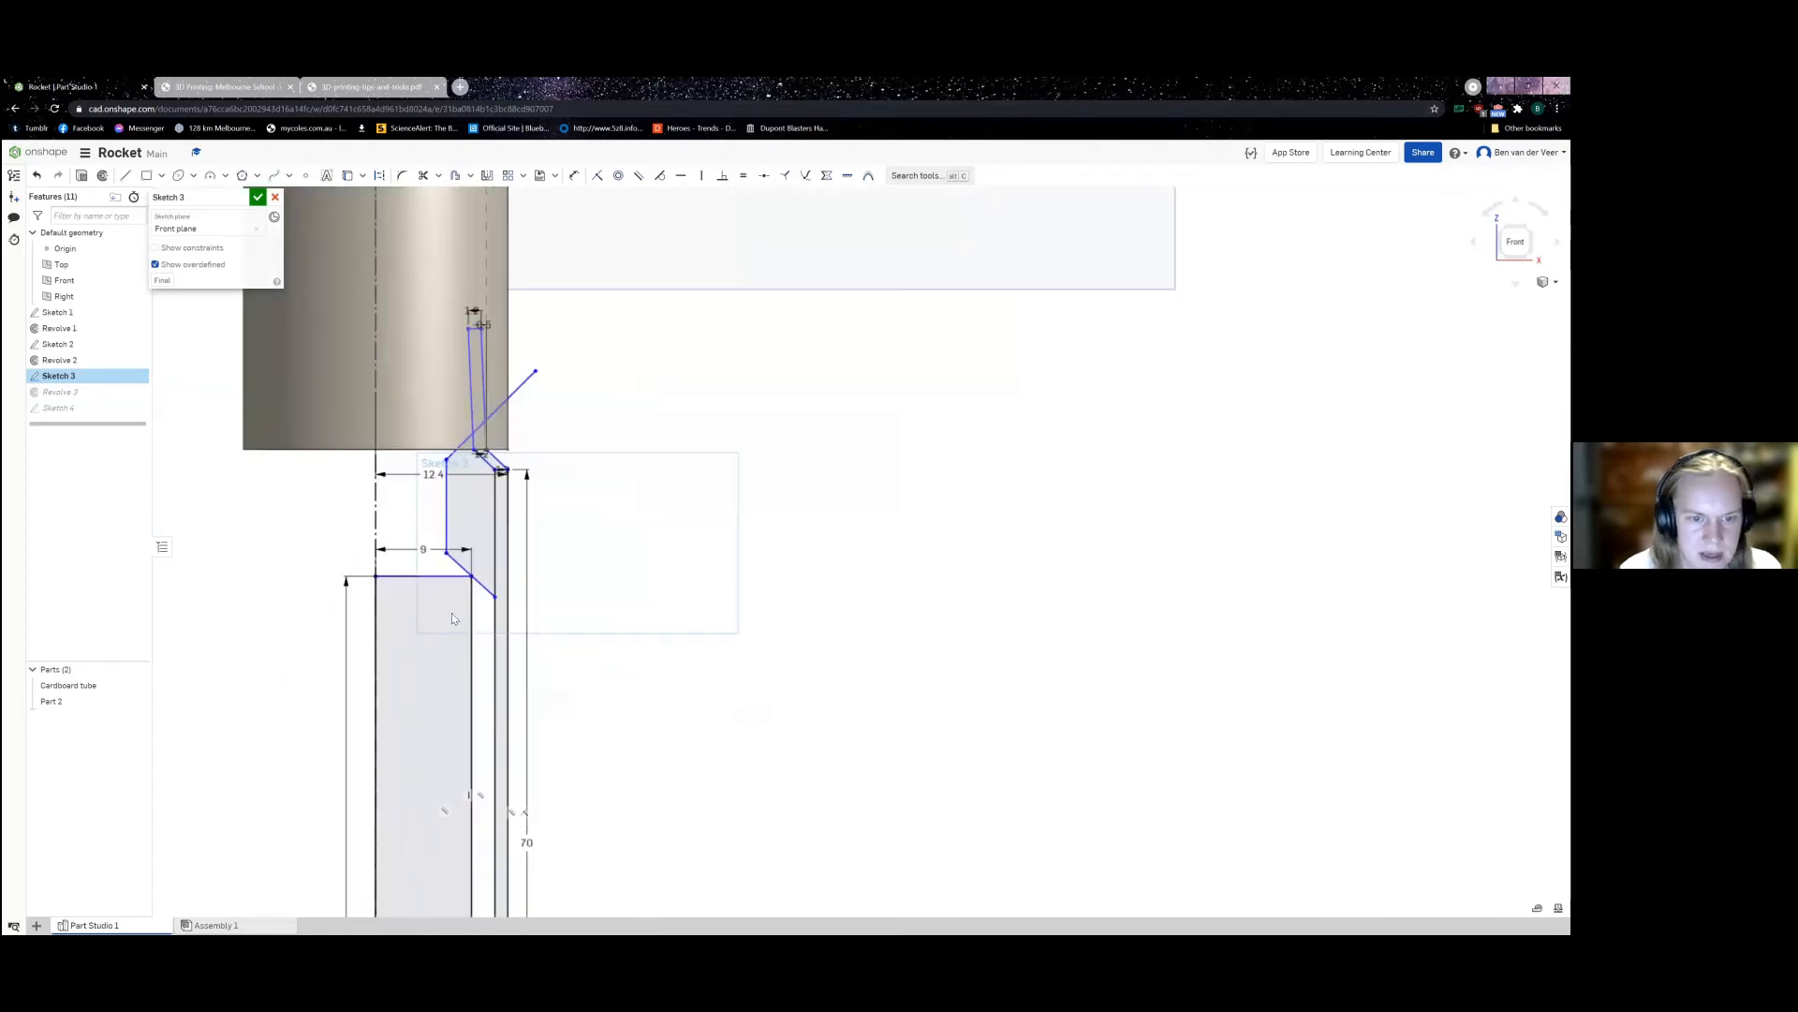
scroll(451, 609, "up", 2)
scroll(458, 482, "up", 2)
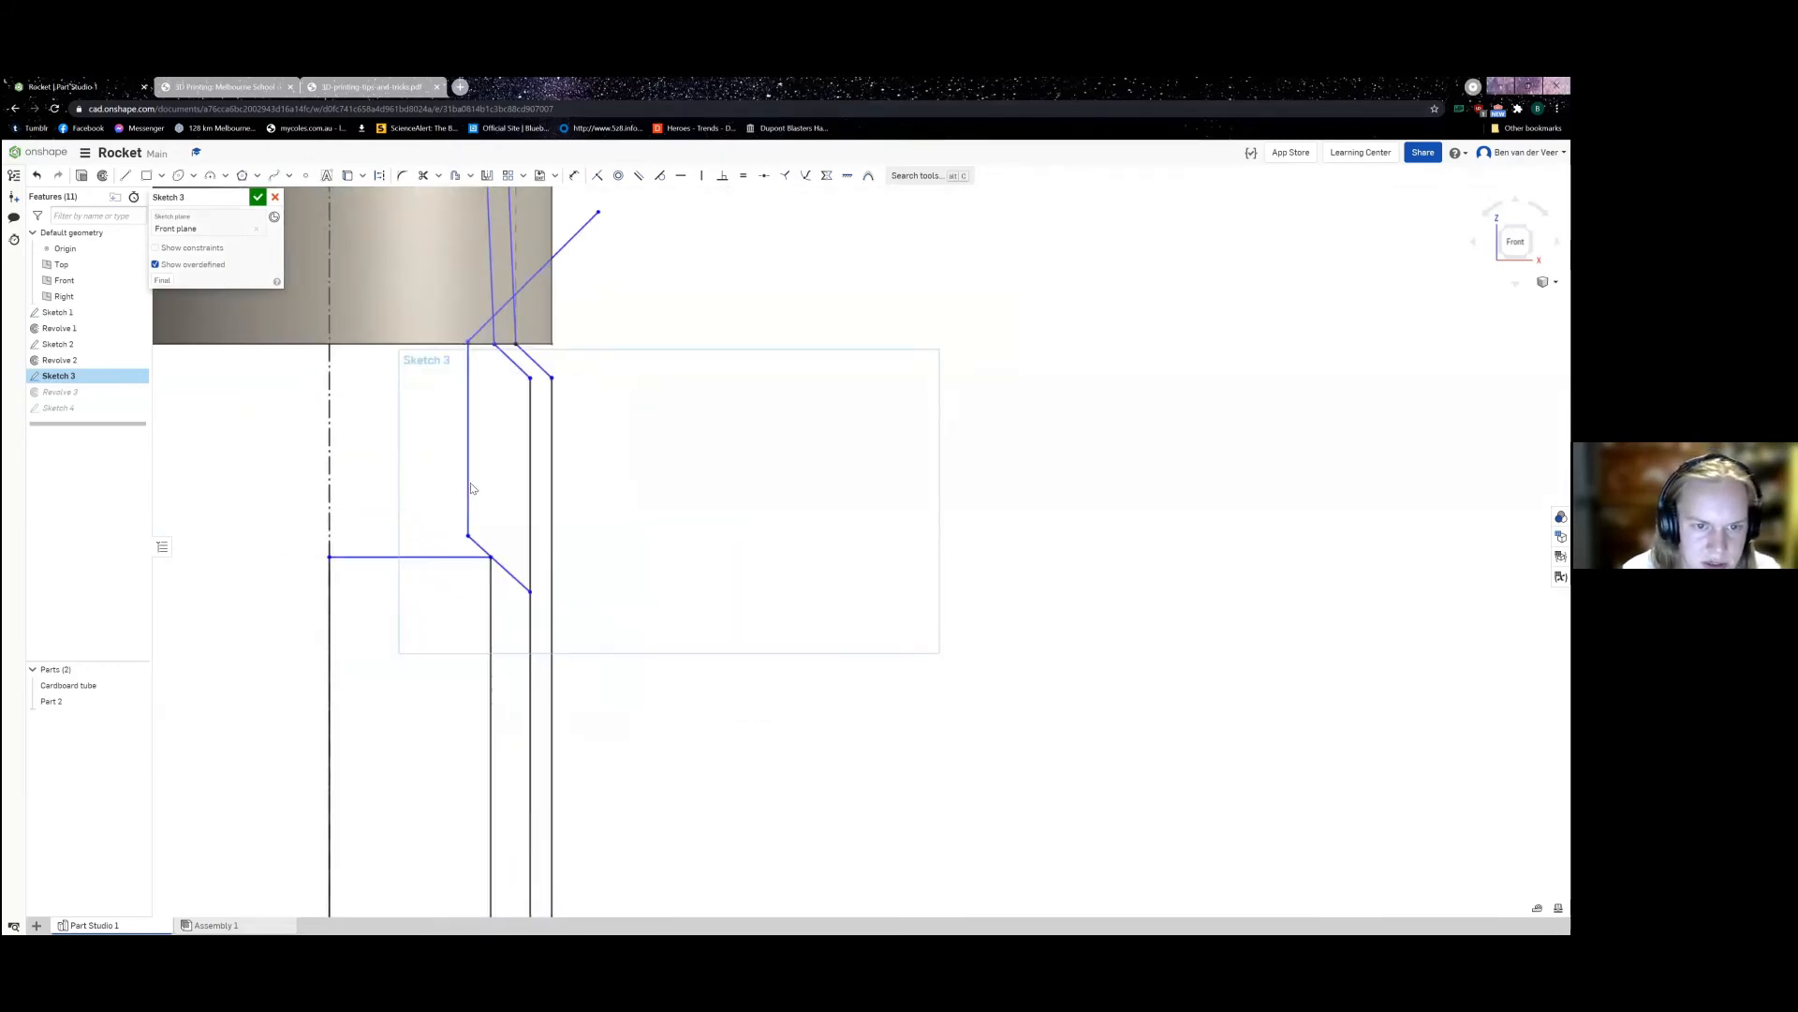
left_click_drag(471, 488, 478, 500)
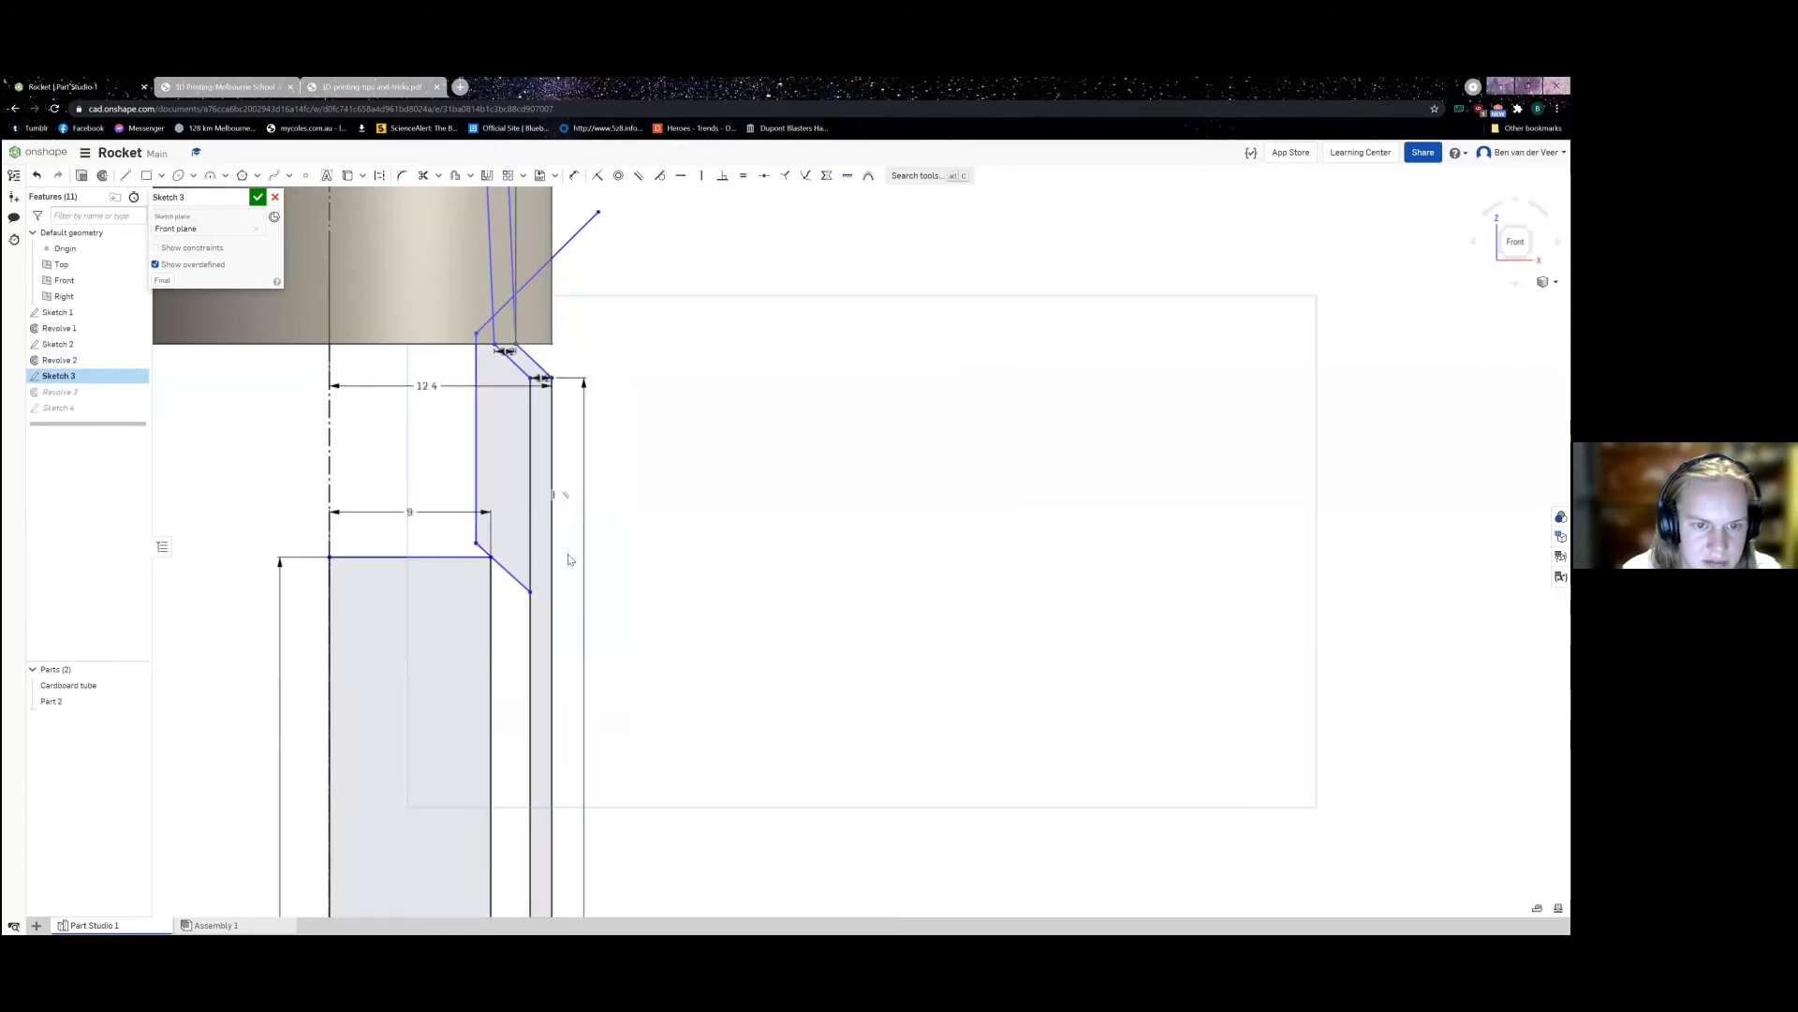
Step: Trim the overshooting upper sloping line and the inner wall lines crossing the thickened section, and close the sketch
key("n")
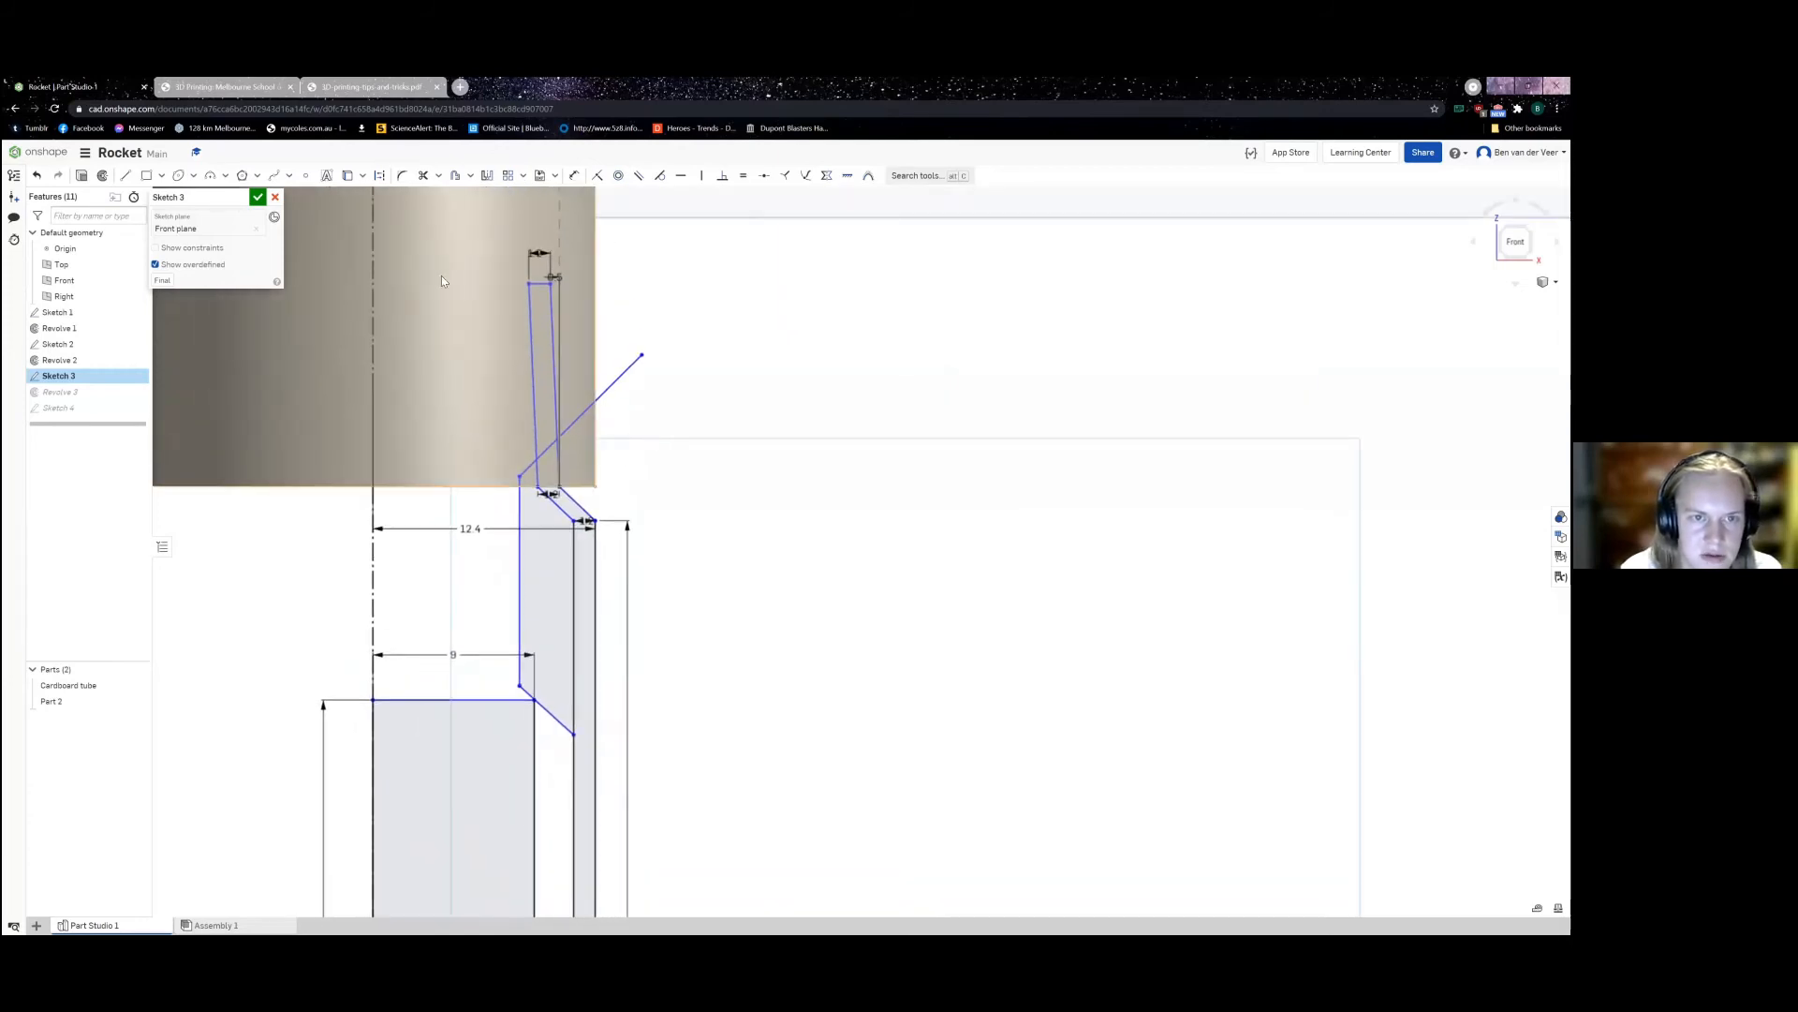
left_click(423, 175)
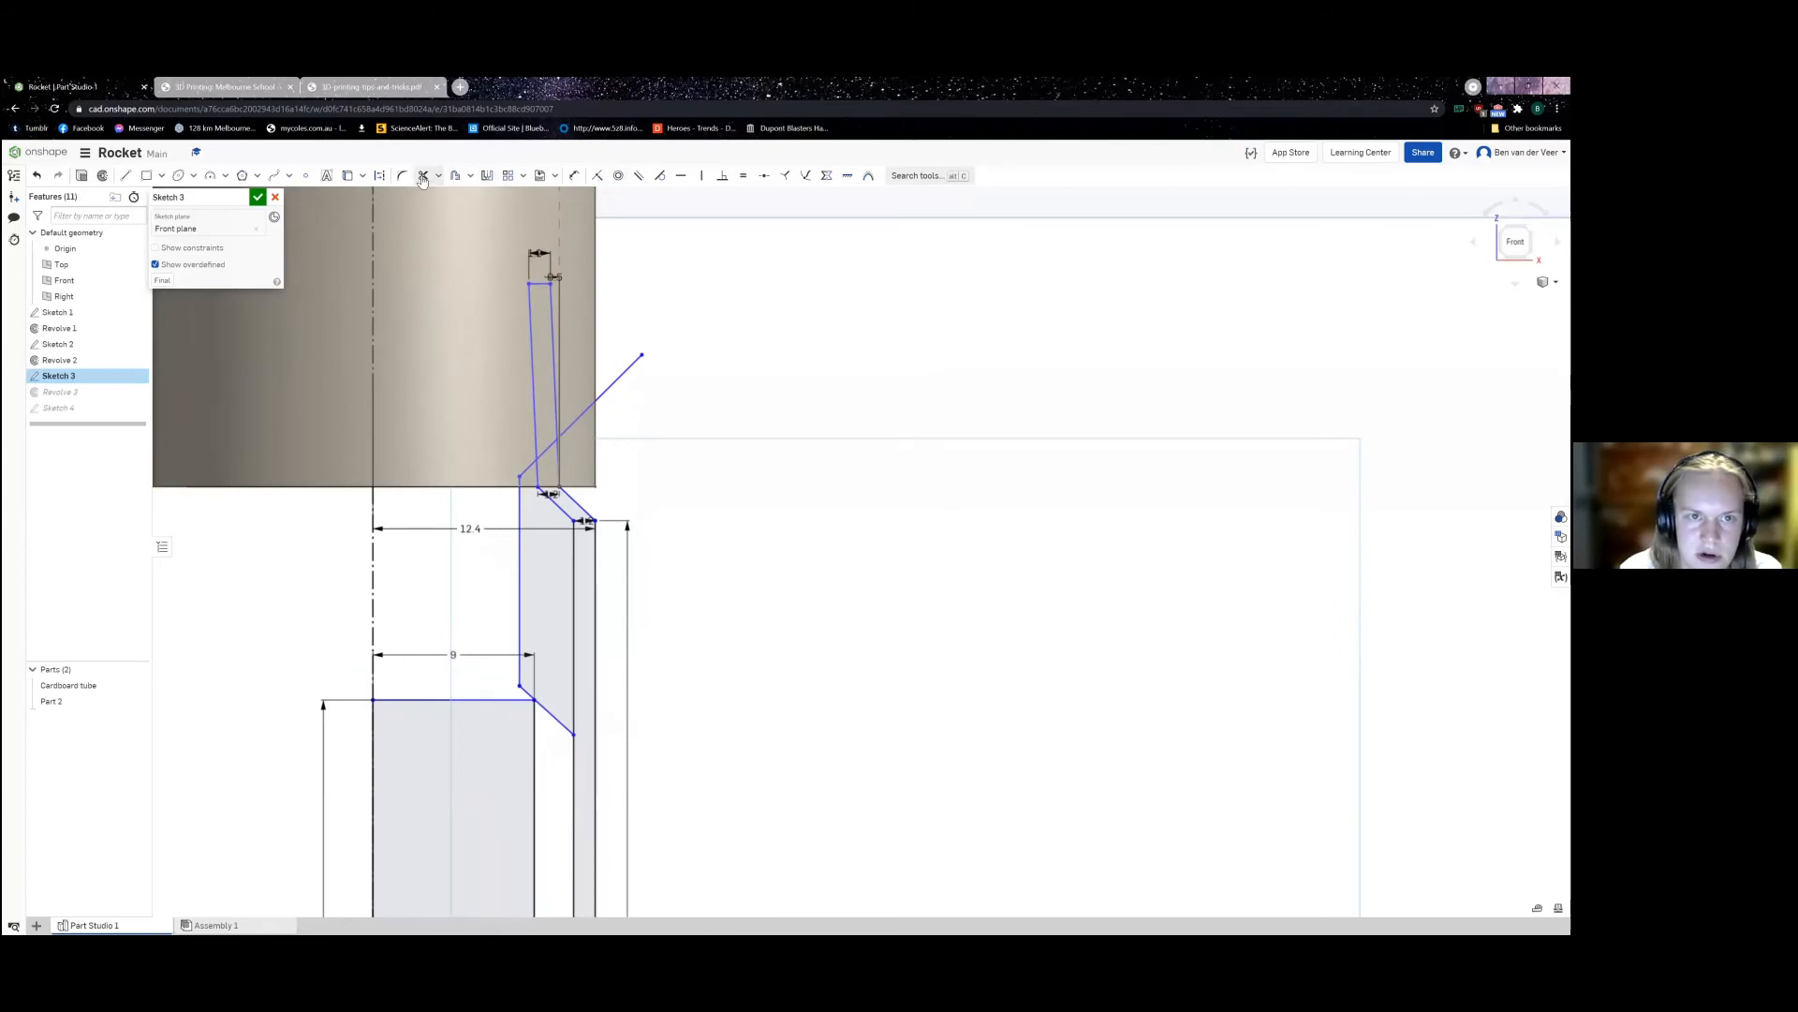
left_click(590, 407)
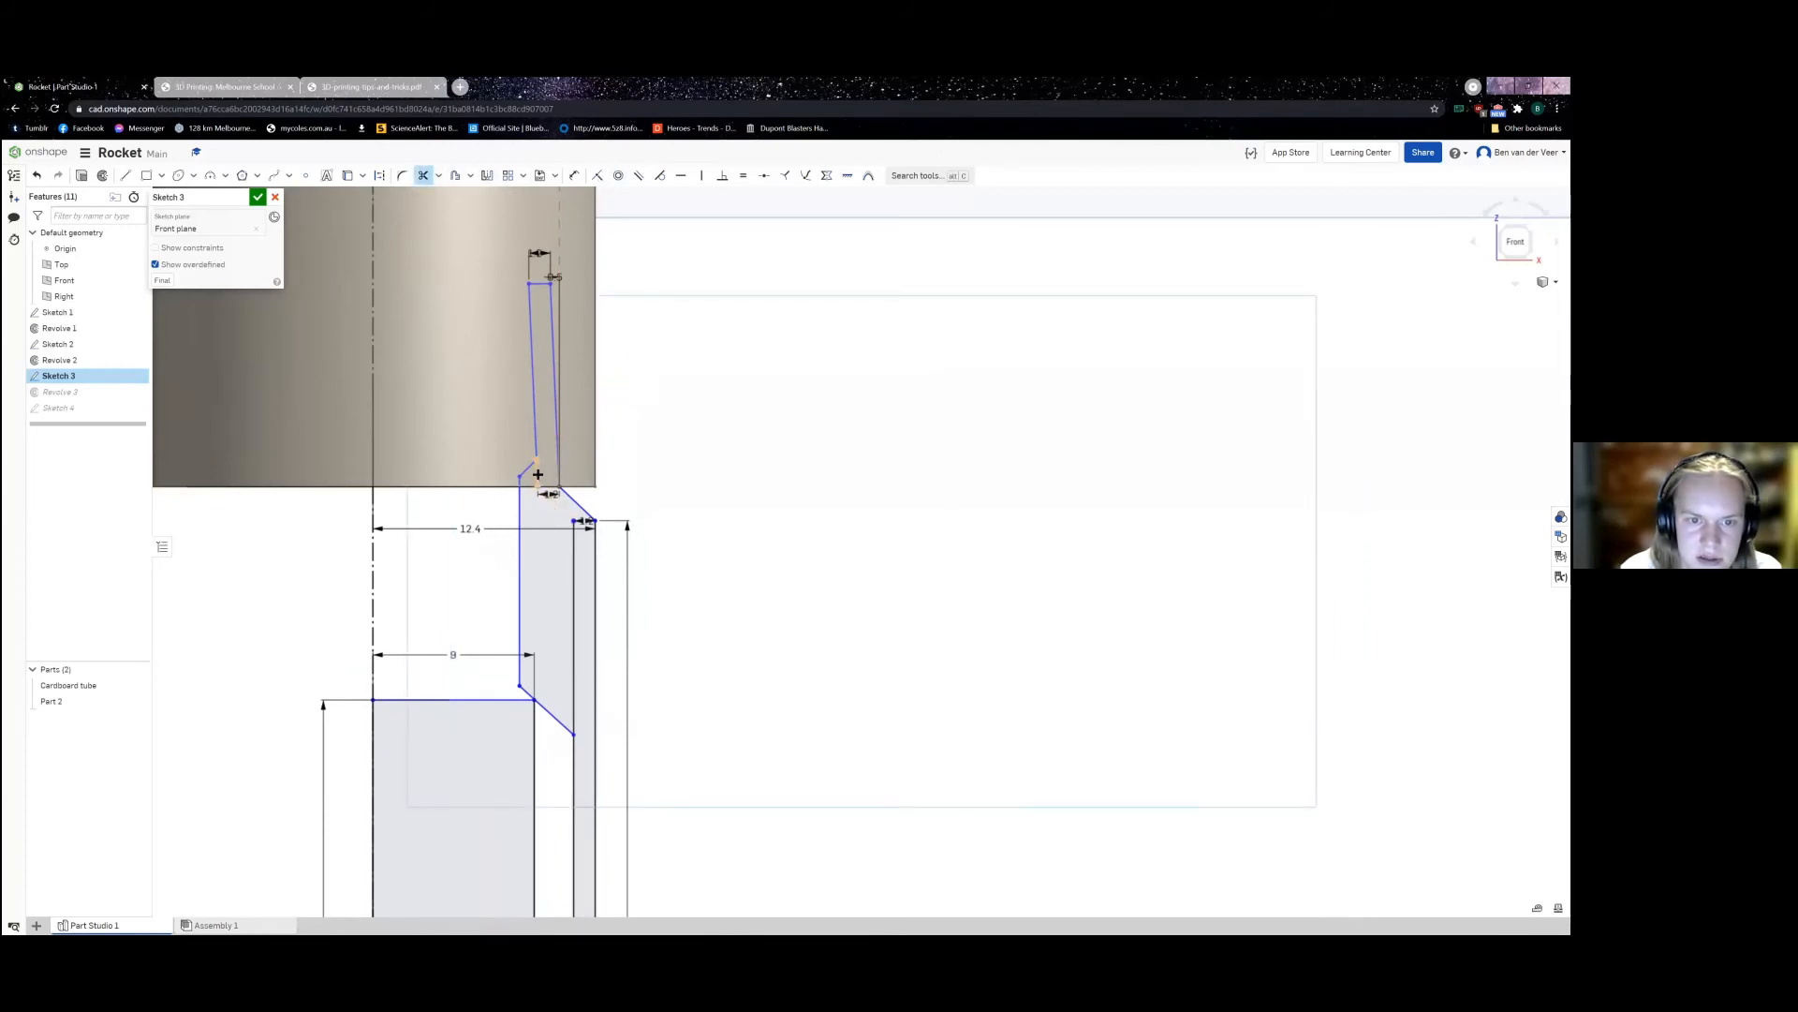
left_click(573, 565)
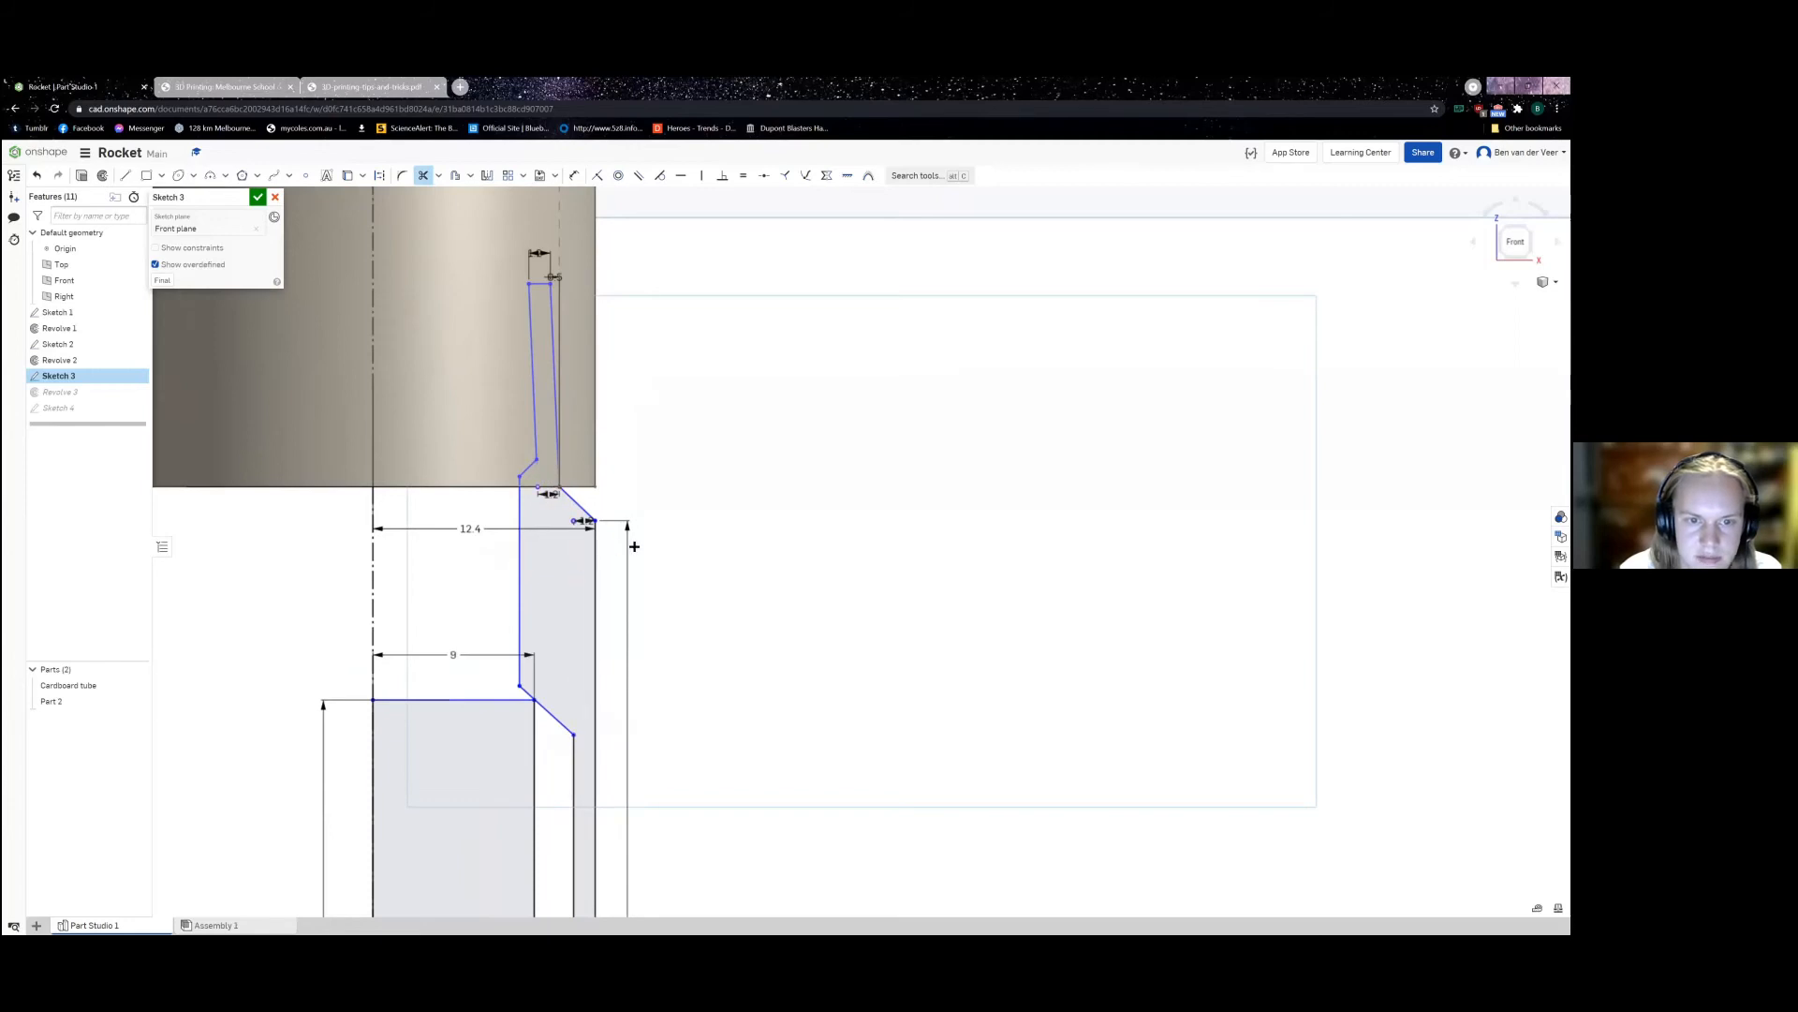
scroll(684, 553, "down", 5)
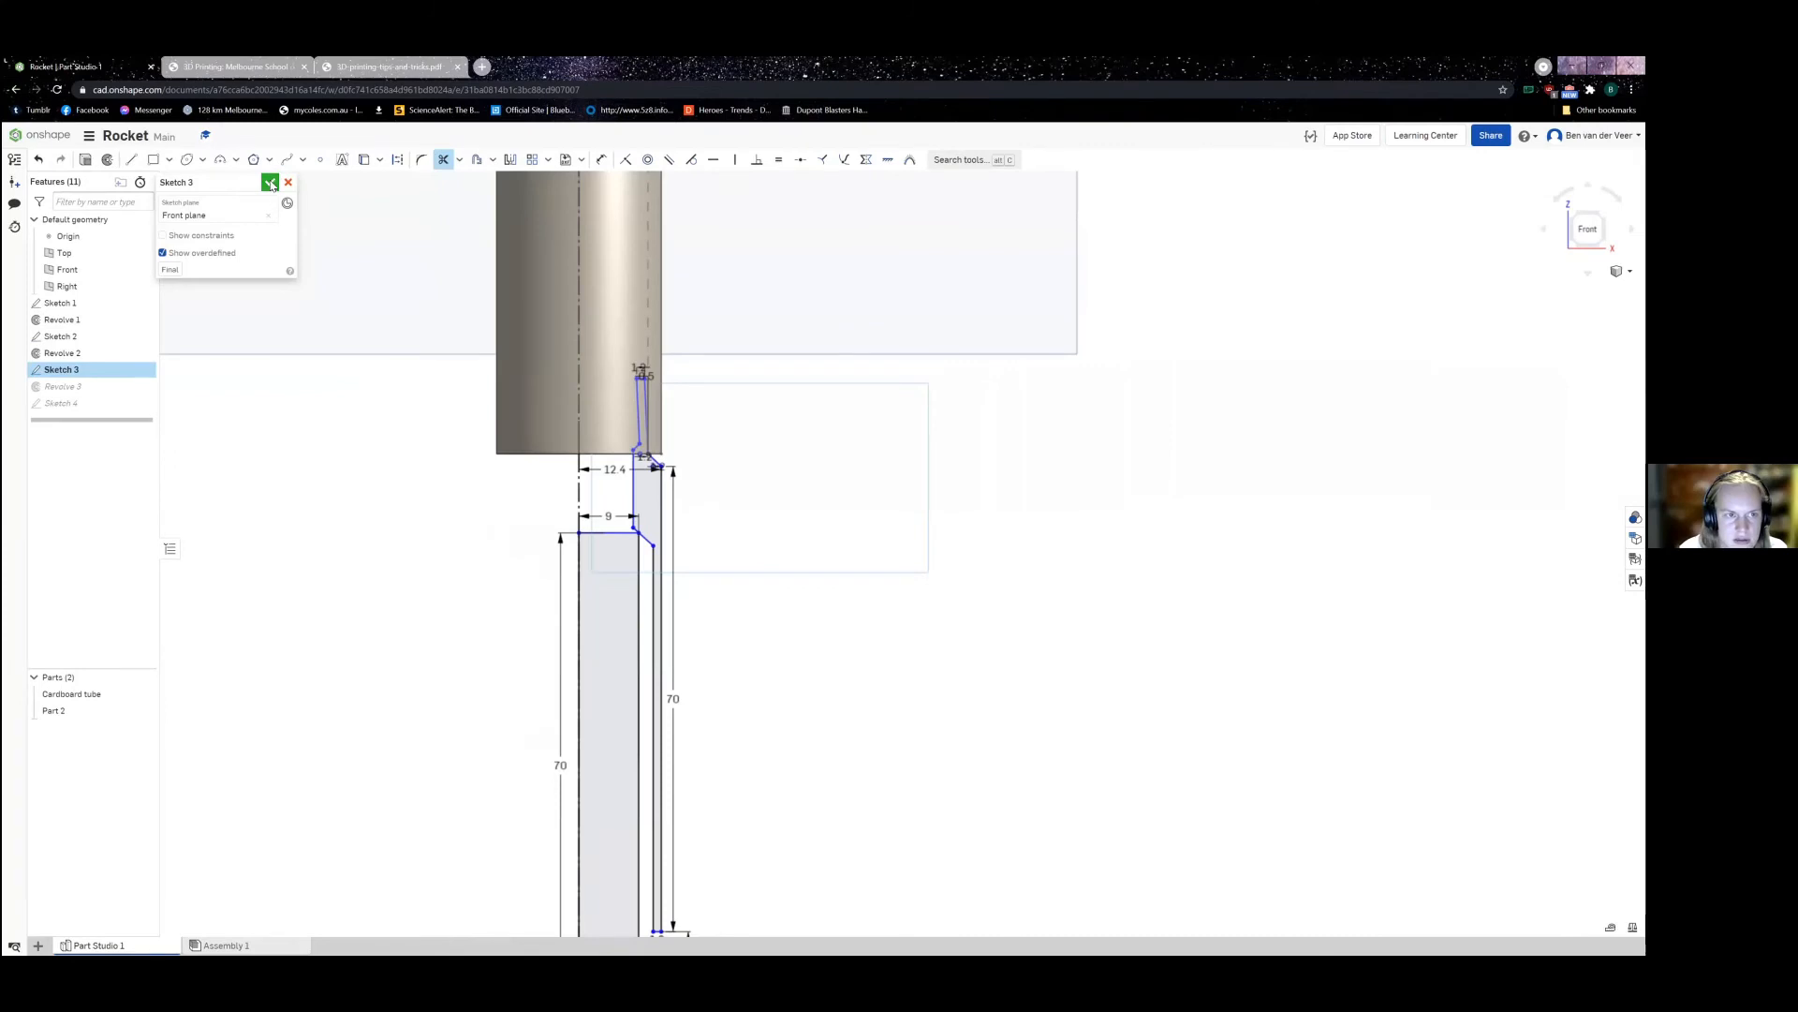
left_click(270, 183)
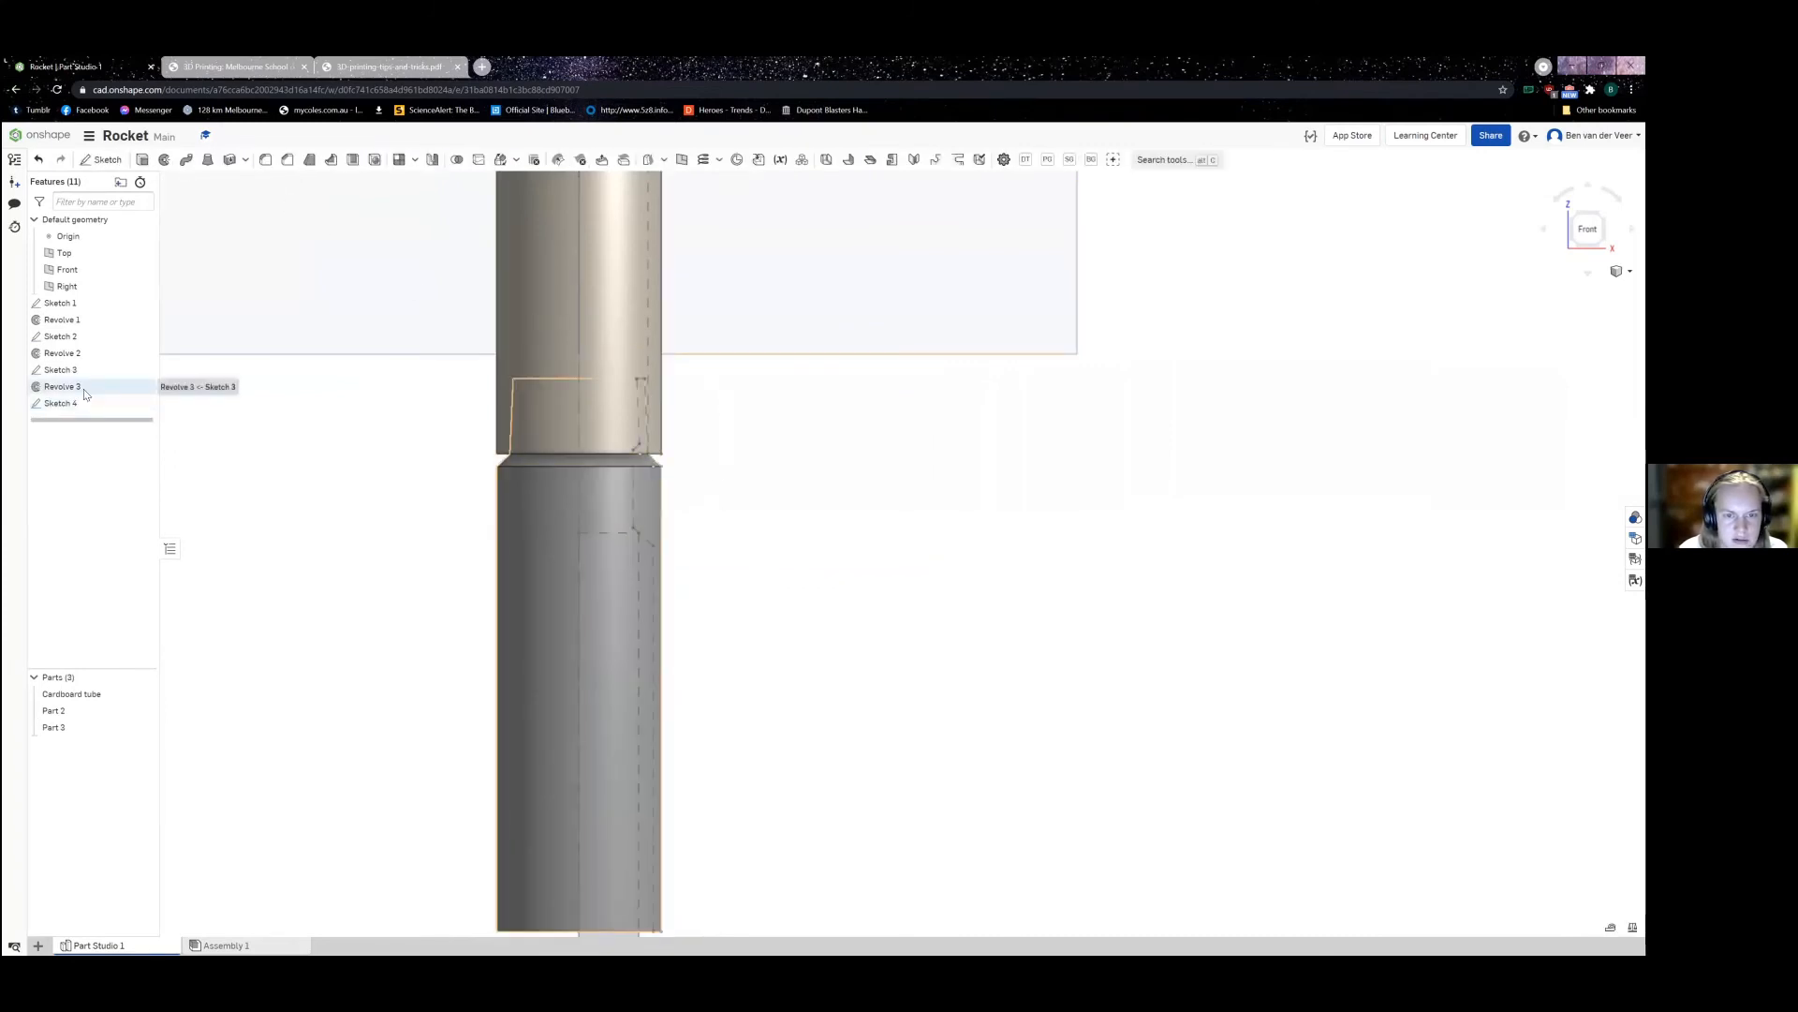
Step: Inspect the revolved lower part from below and from the side, and check its profile sketch at the tube joint
right_click_drag(791, 674, 707, 603)
scroll(708, 603, "up", 5)
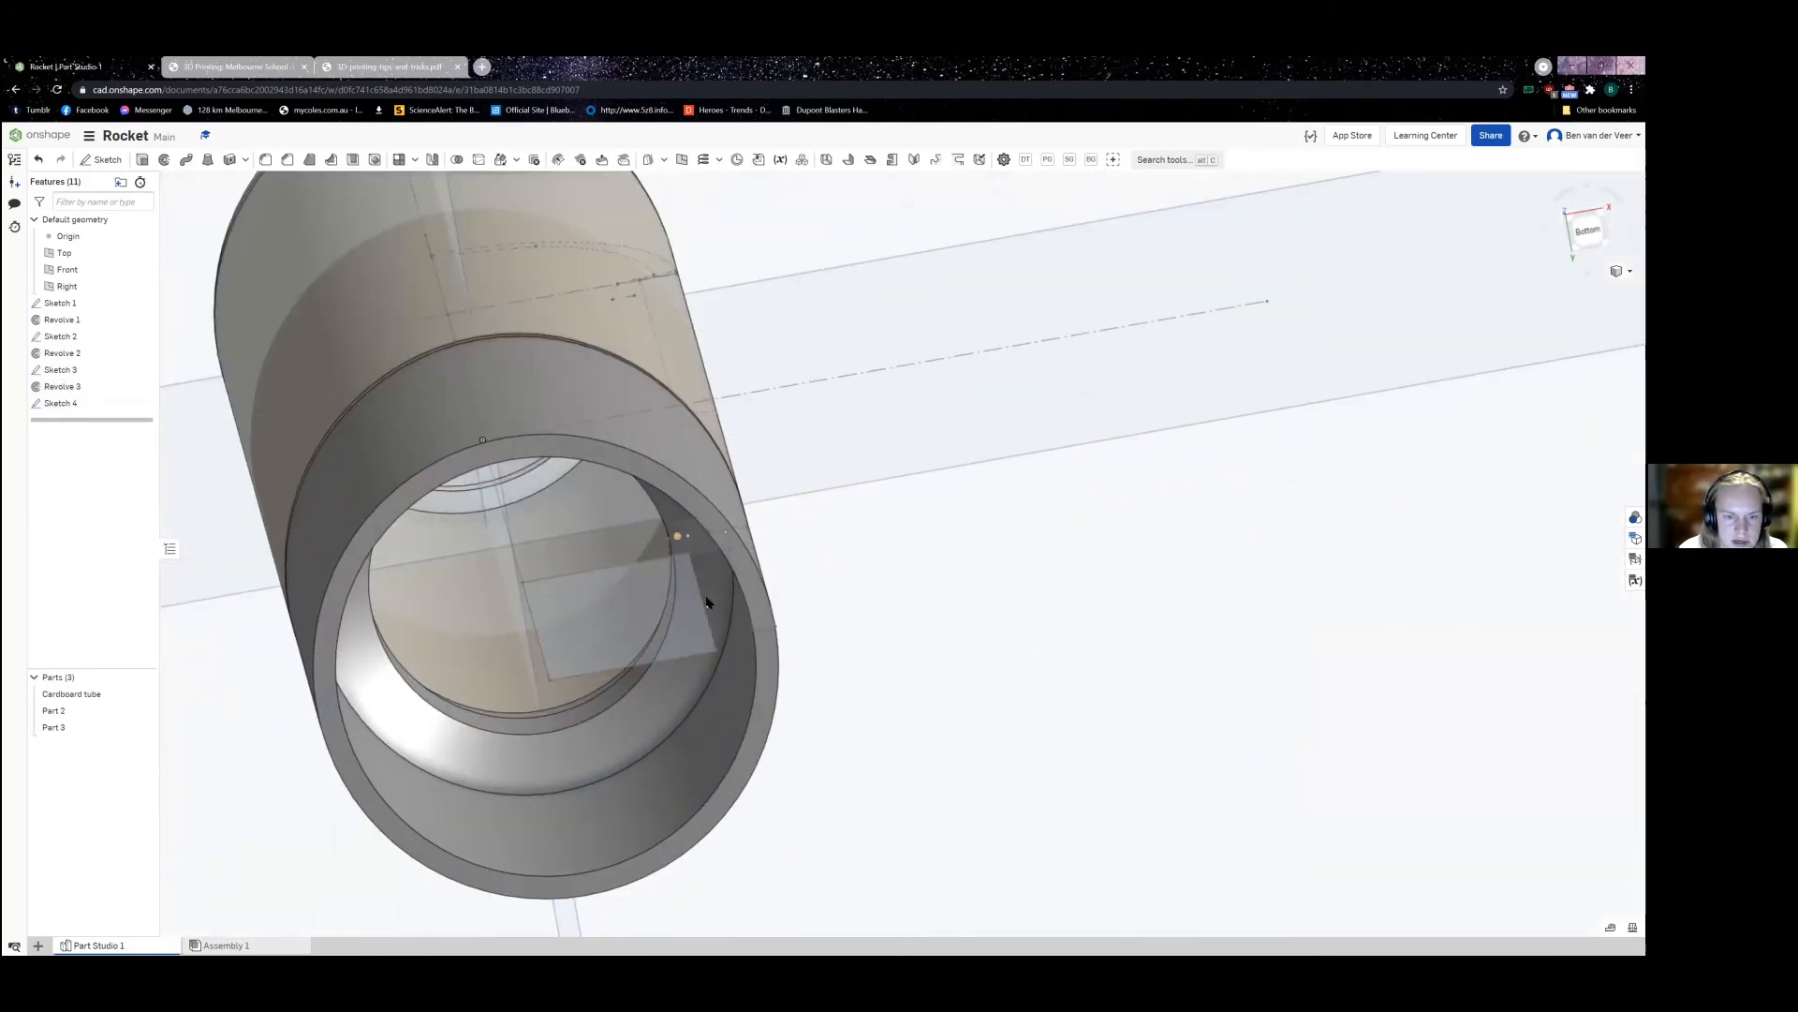
right_click_drag(541, 697, 714, 530)
scroll(555, 639, "down", 2)
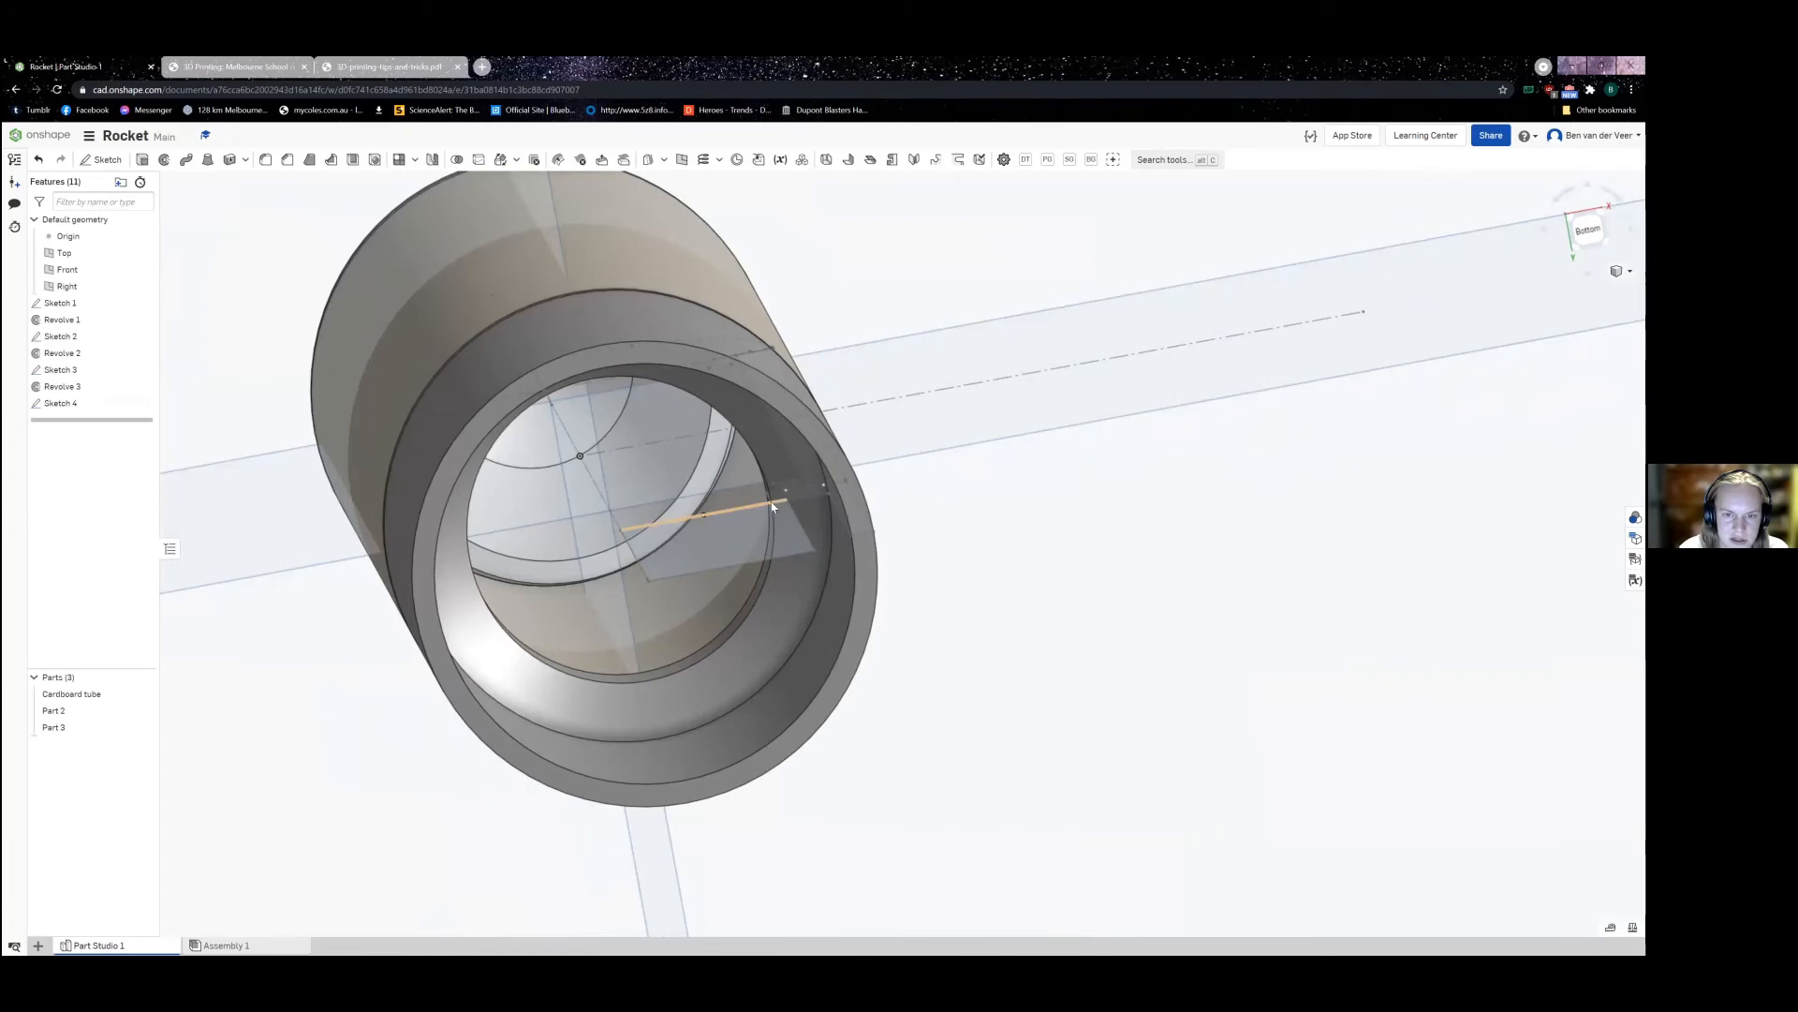
right_click_drag(669, 553, 604, 596)
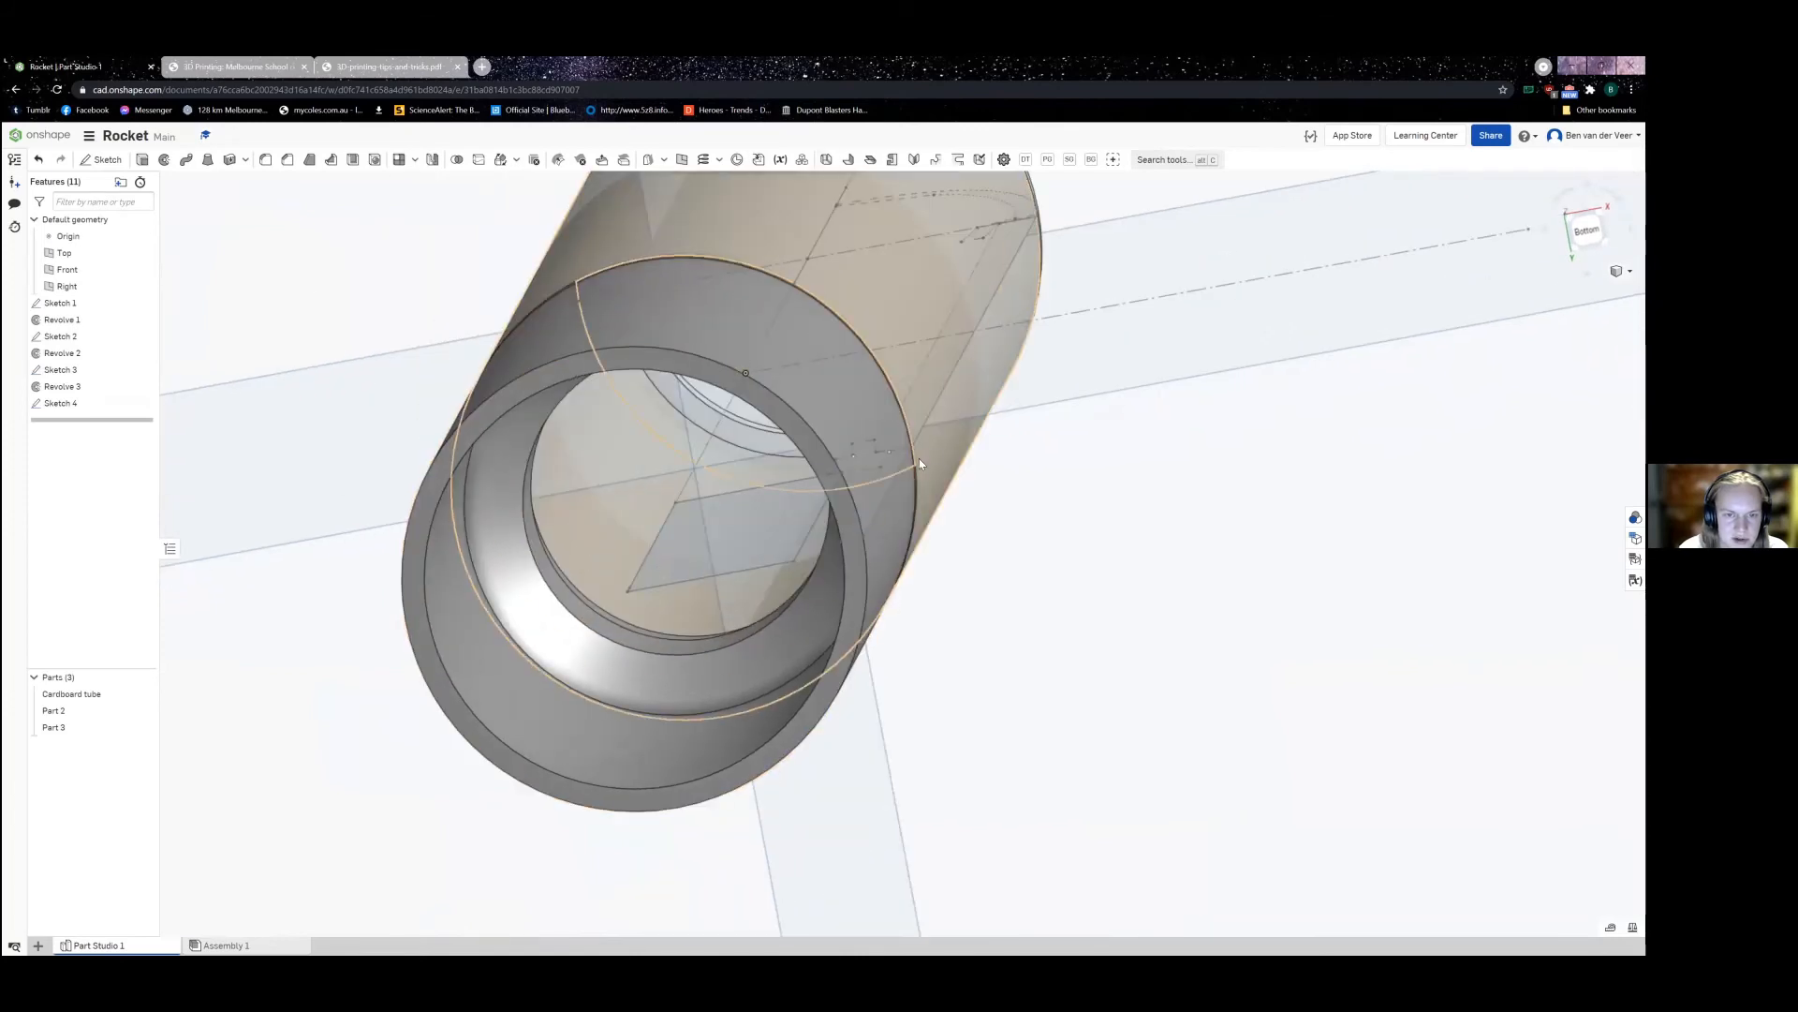
right_click_drag(825, 394, 806, 525)
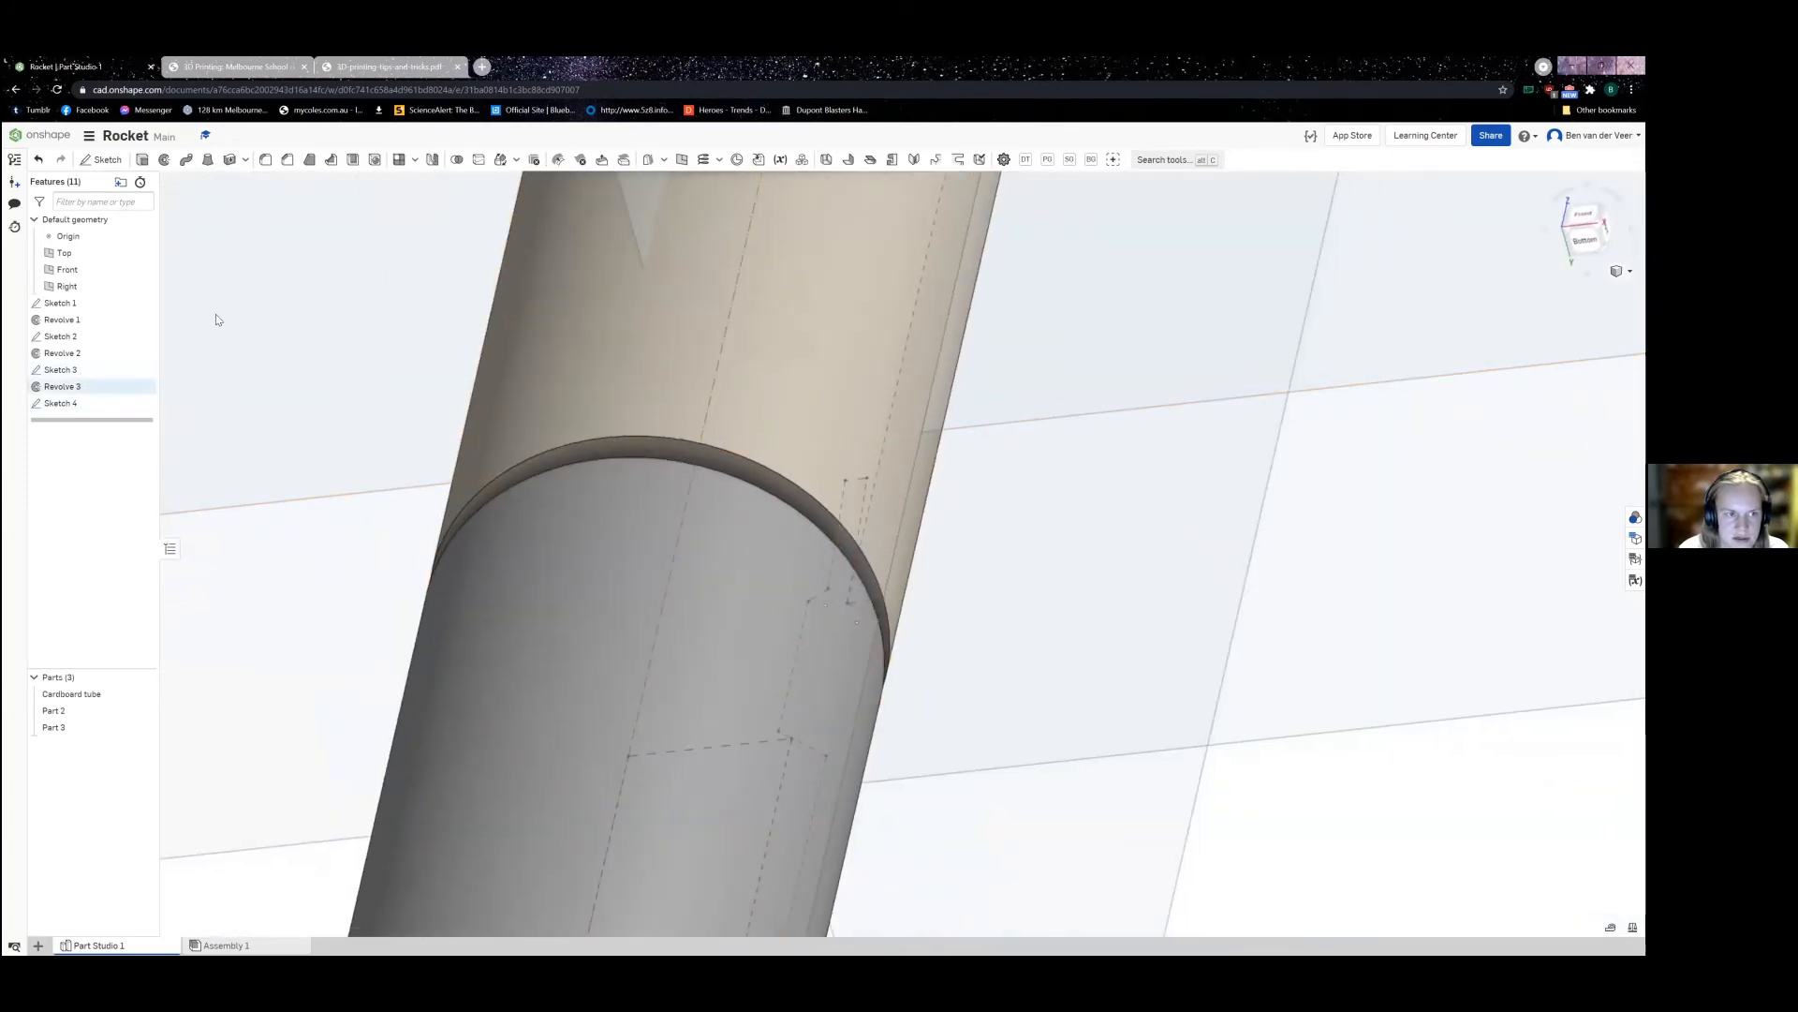
double_click(60, 370)
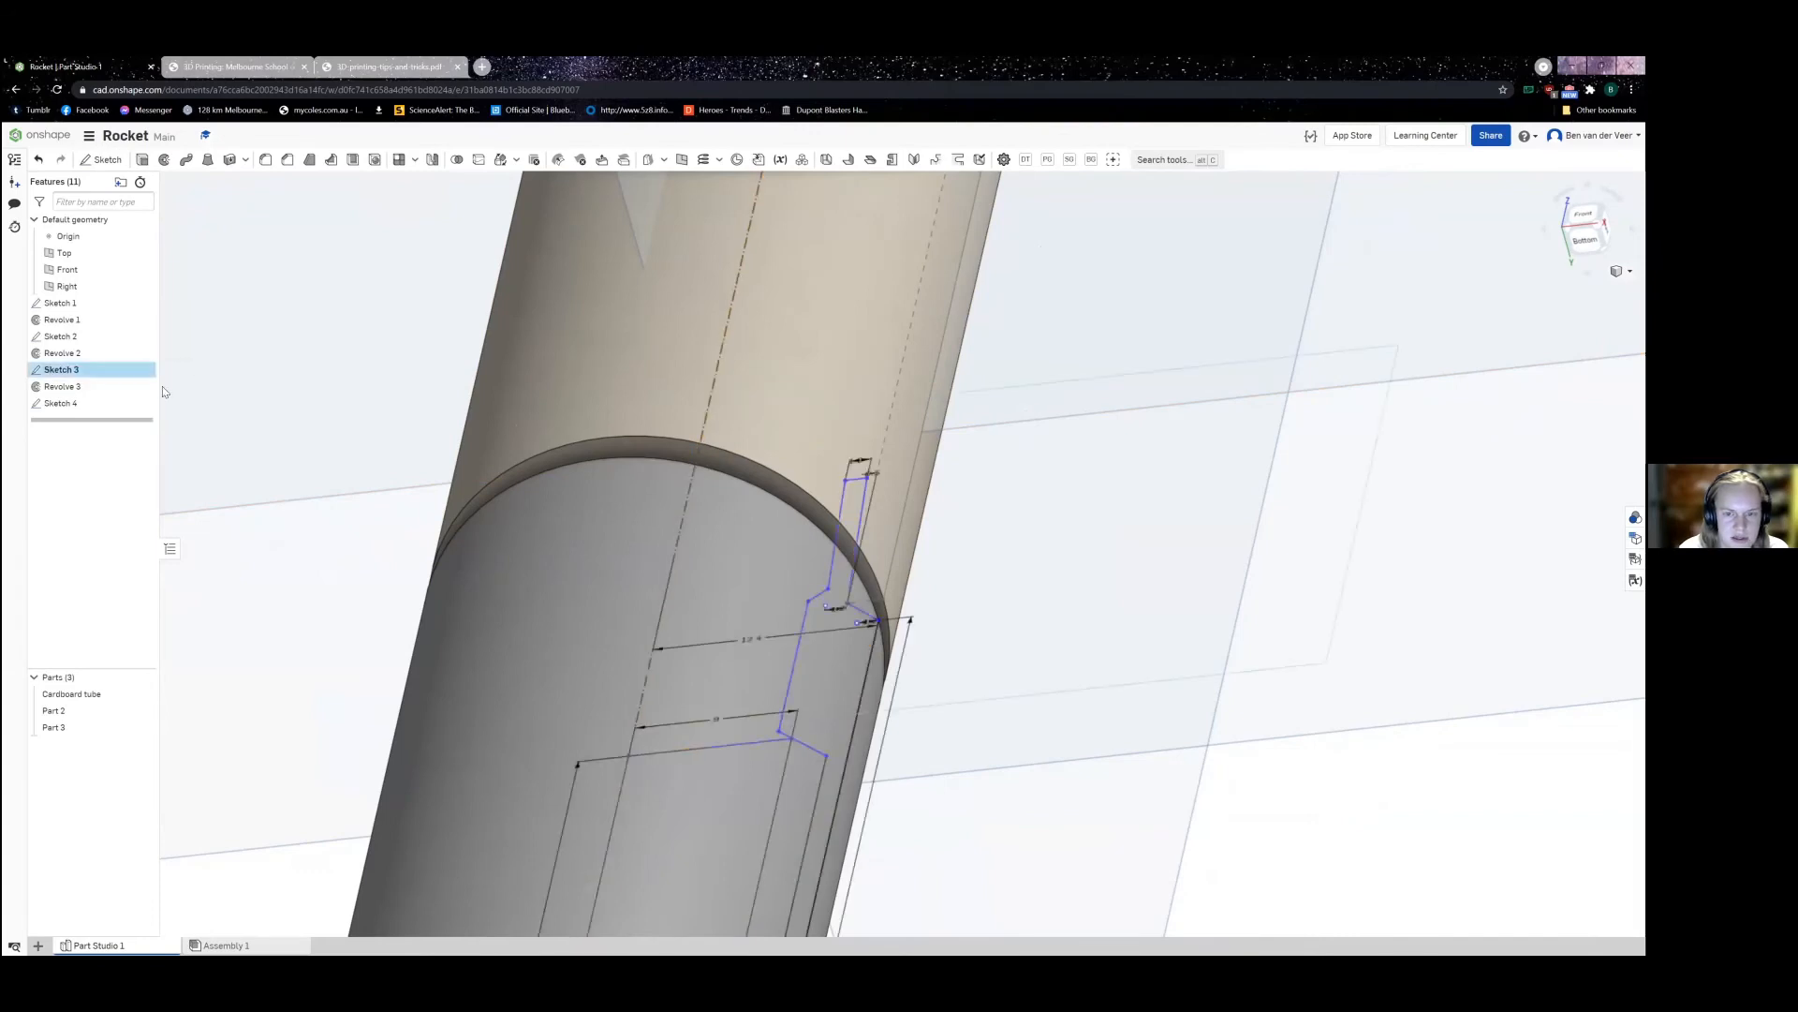
mouse_move(927, 600)
right_mouse_down()
mouse_move(812, 643)
mouse_move(824, 778)
right_mouse_up()
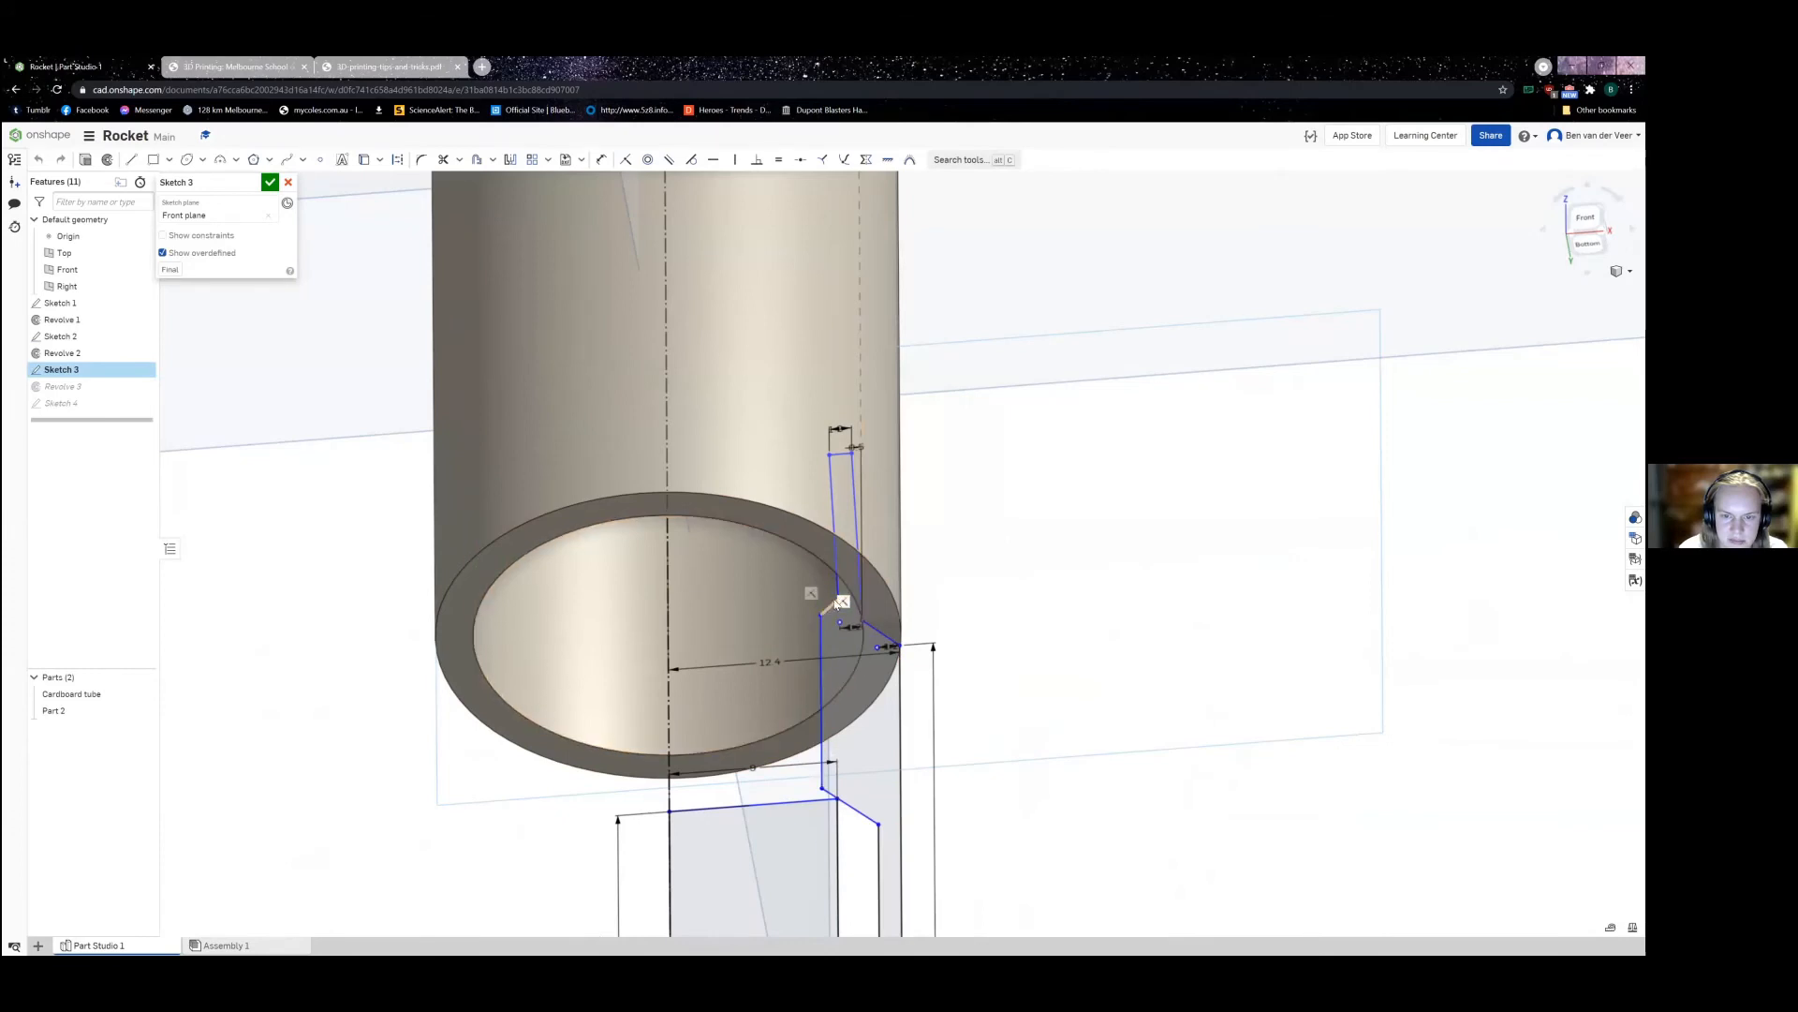
left_click(270, 182)
scroll(882, 600, "down", 5)
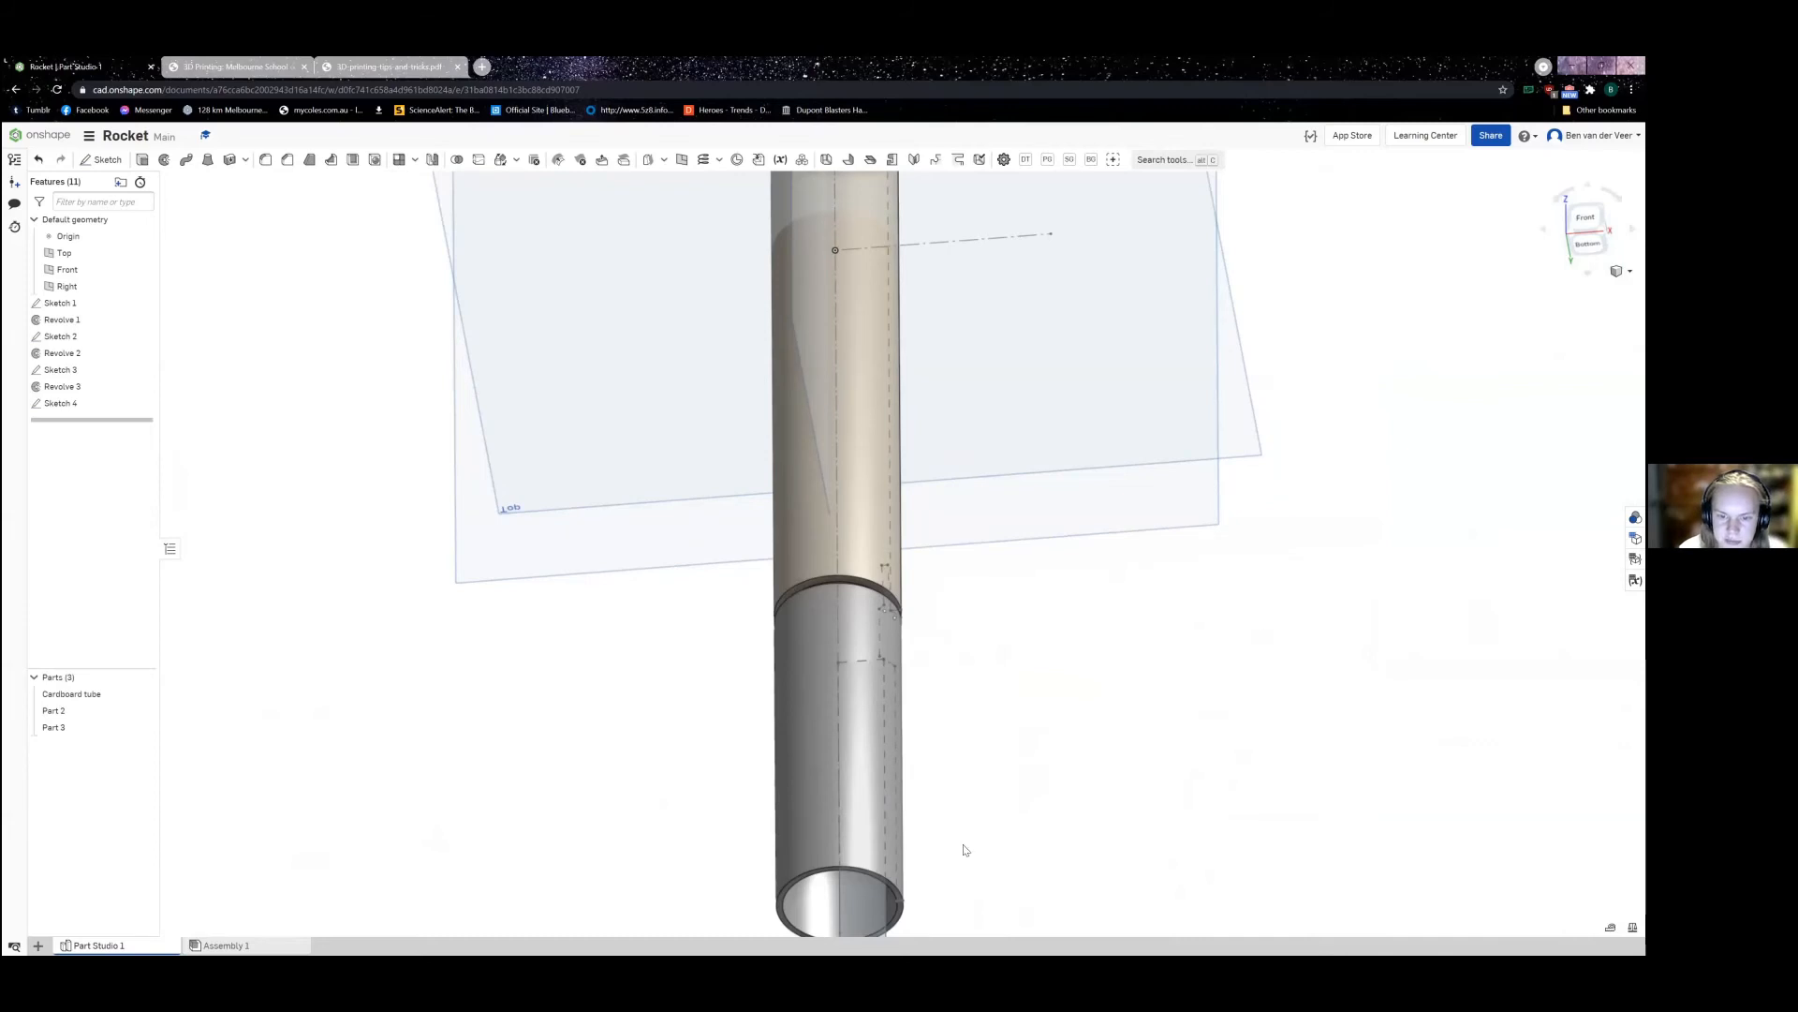
Step: Start a new sketch on the Front plane and hide the lower part
key("shift+1")
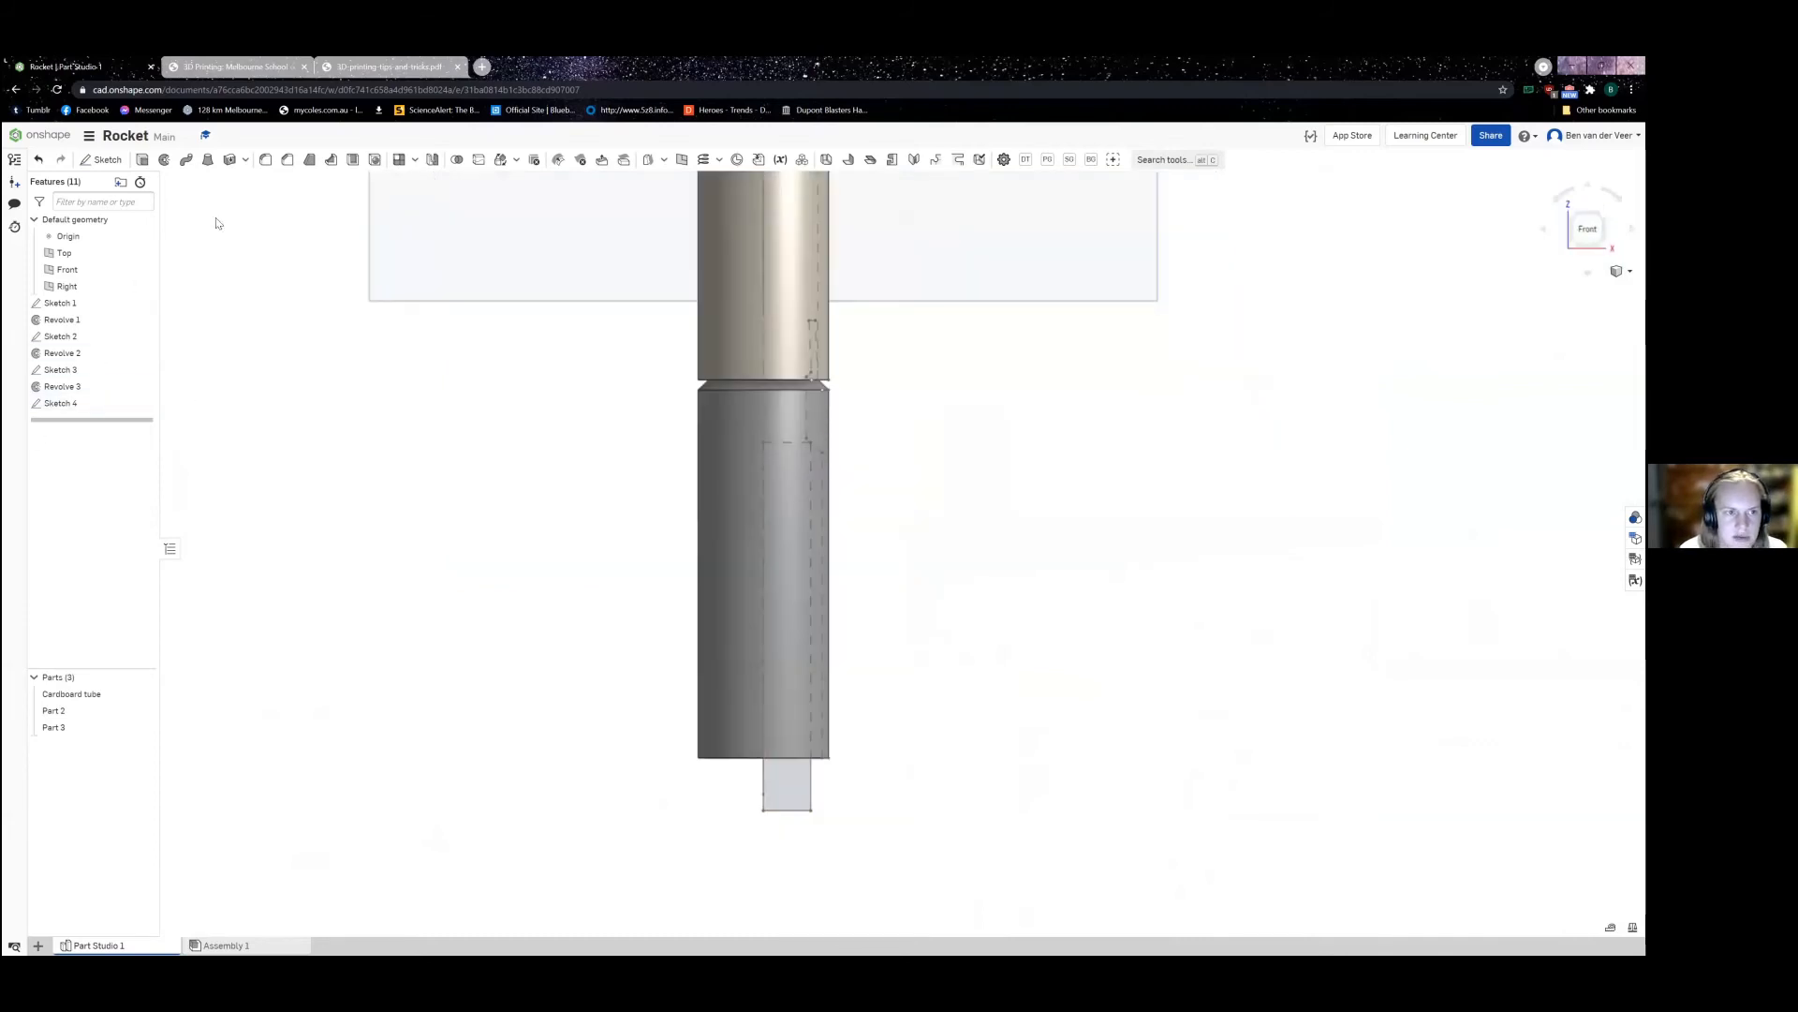
left_click(89, 161)
left_click(899, 272)
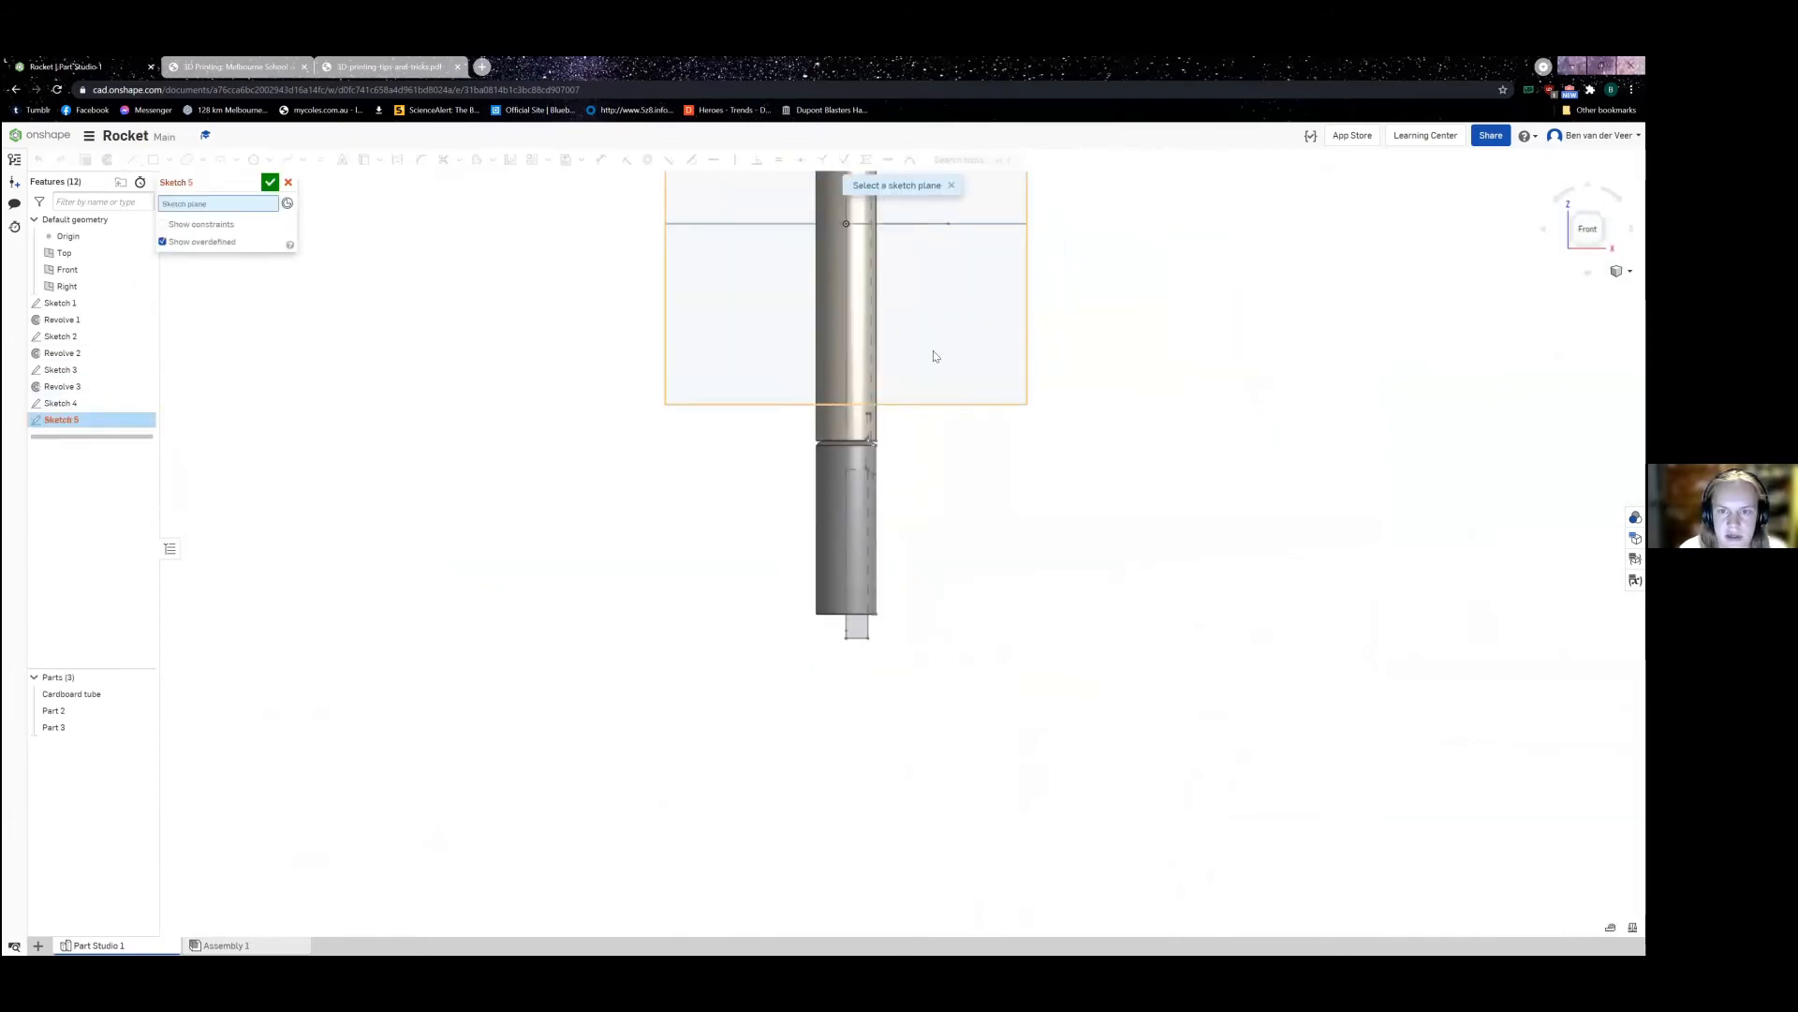
scroll(960, 575, "up", 5)
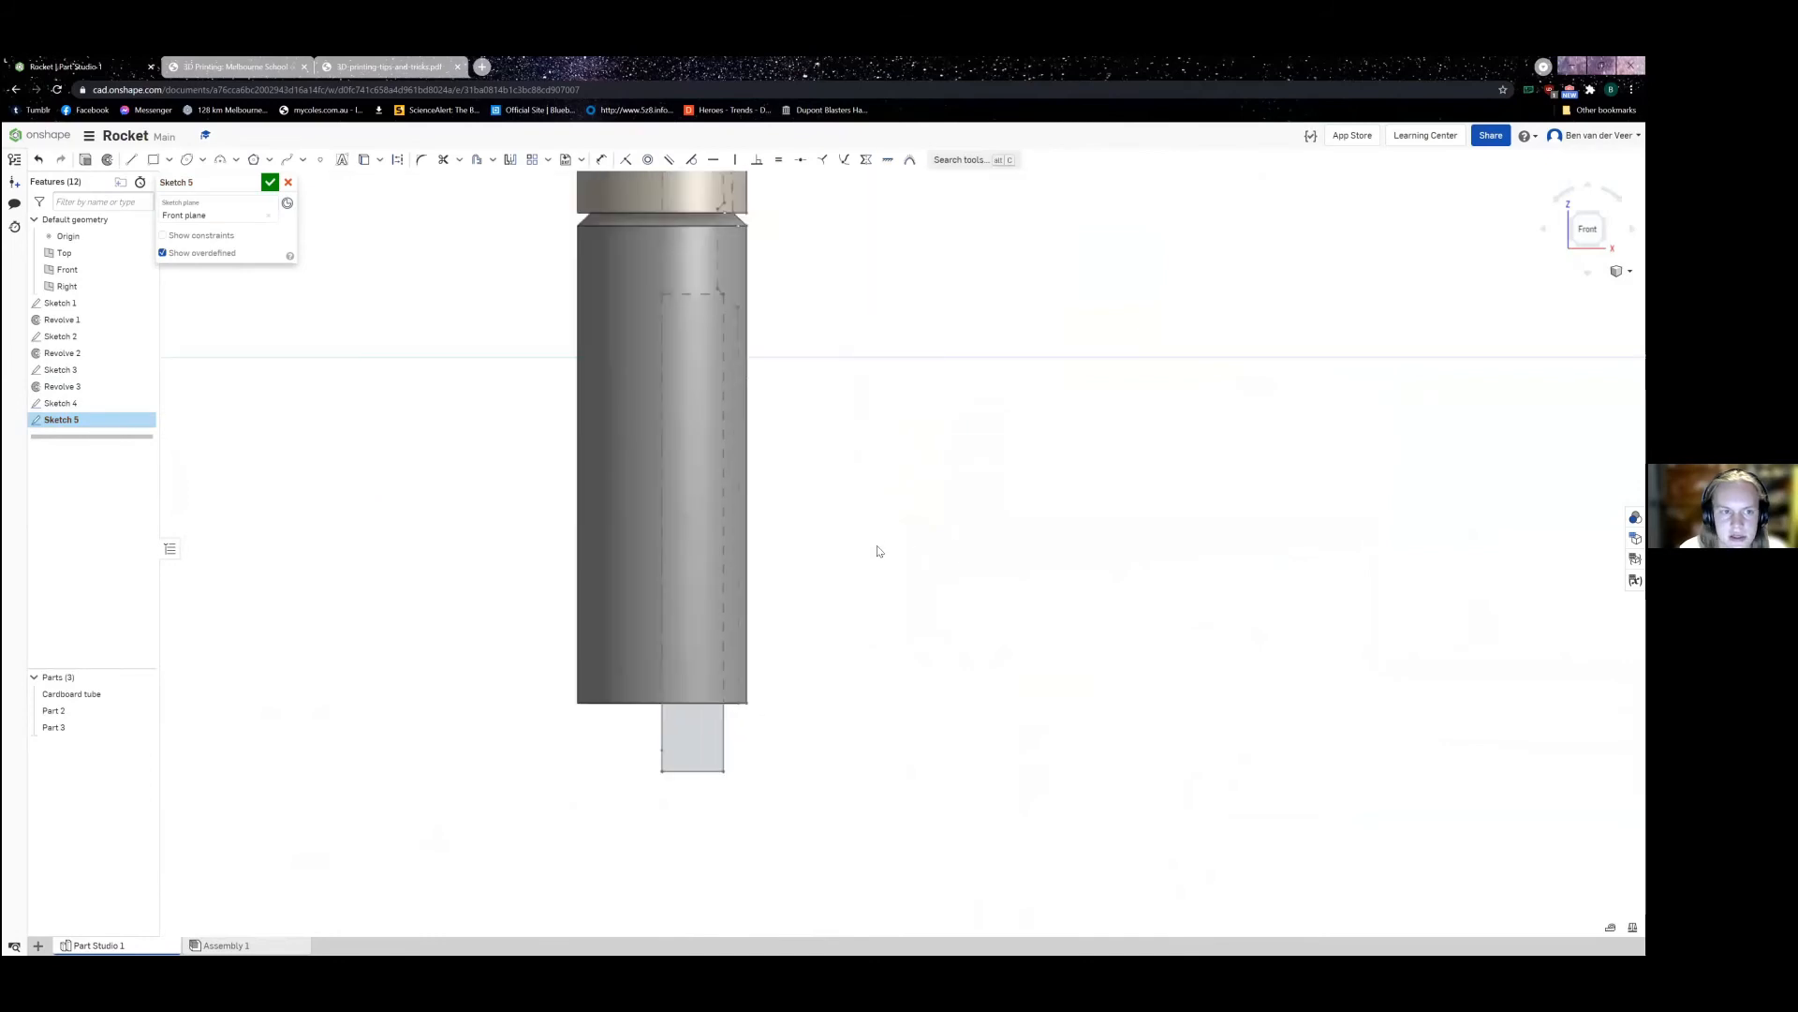
left_click(132, 160)
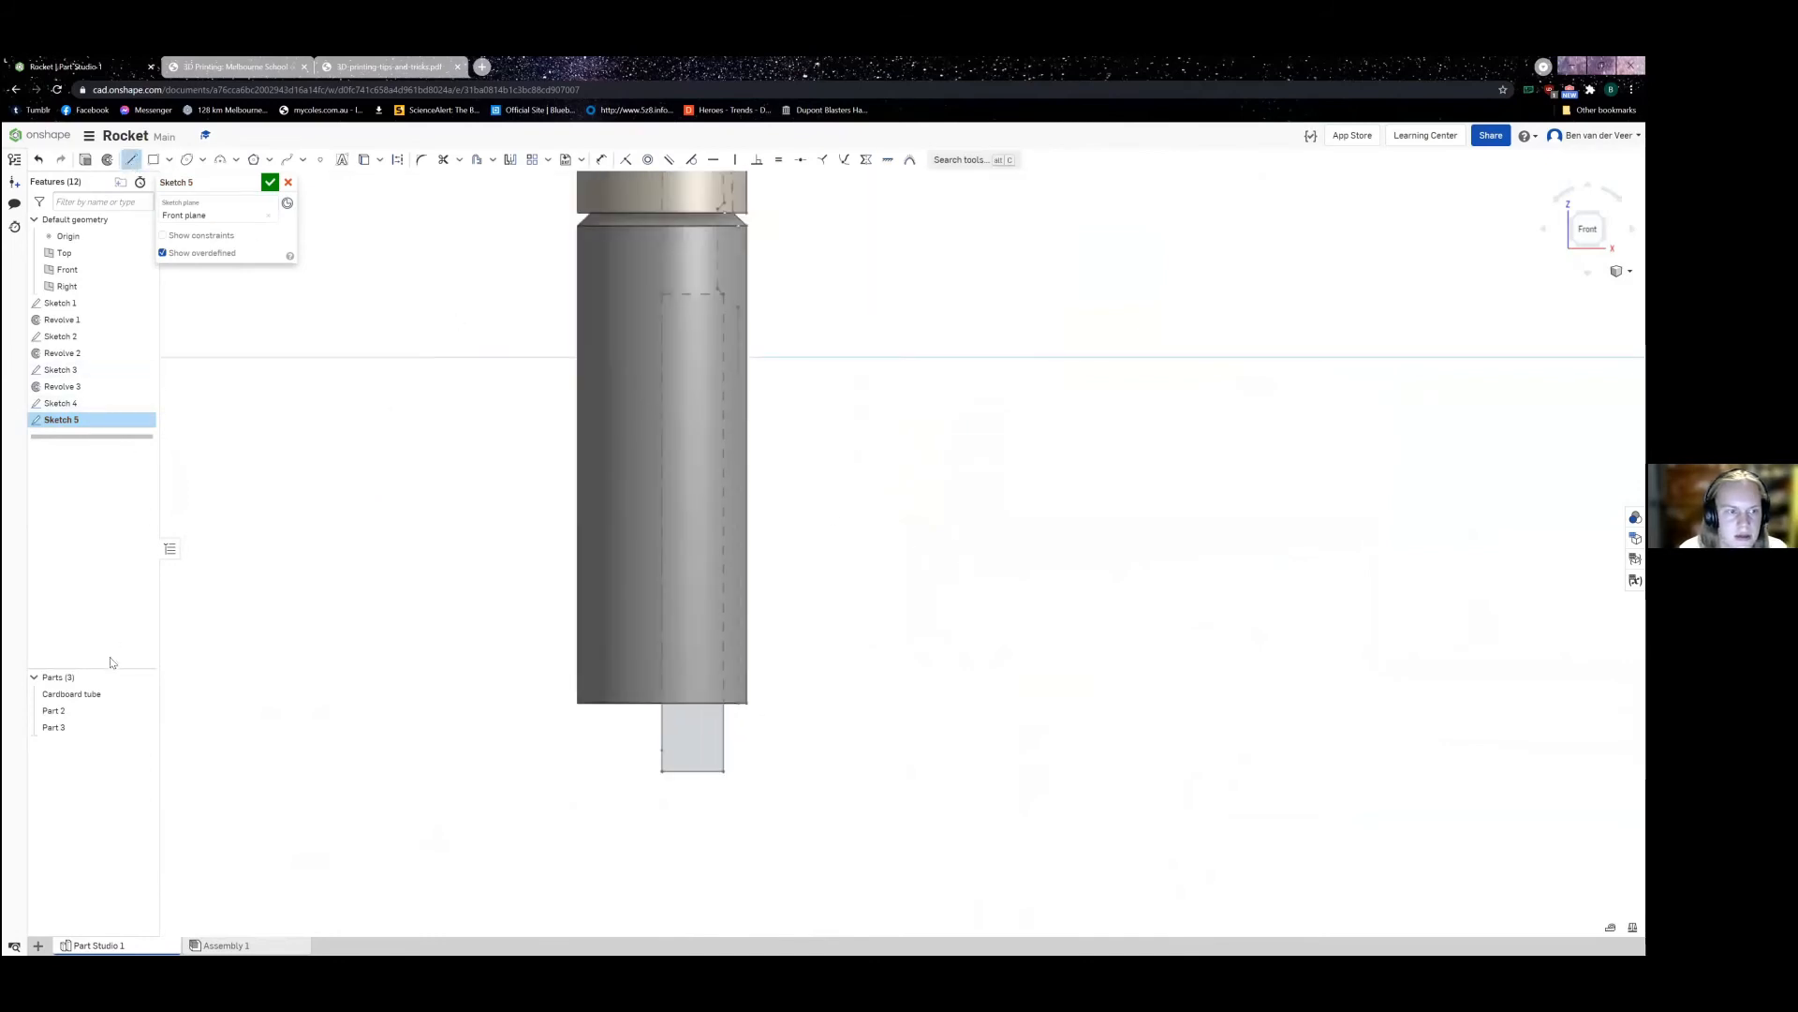
left_click(144, 729)
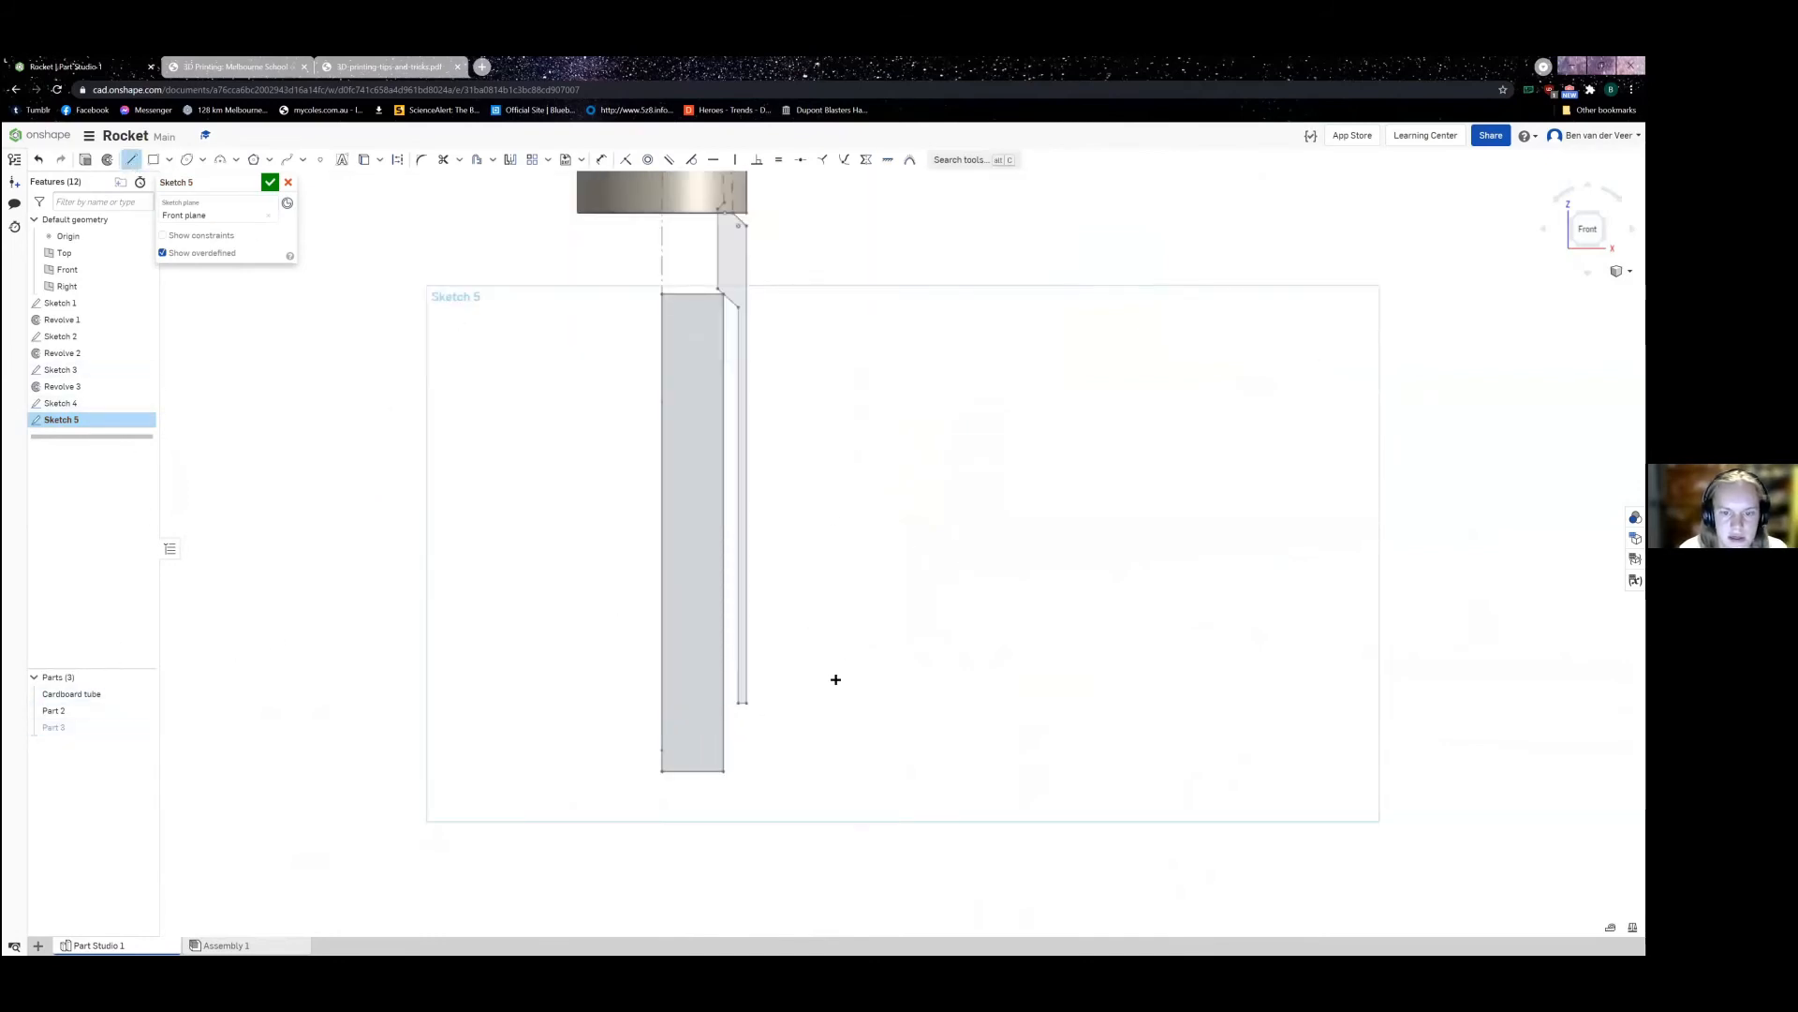
Step: Sketch a closed fin outline from the cylinder's side, with a base about 23.6 mm long, an outer edge about 17.5 mm tall and a slope to the outer wall
scroll(752, 694, "up", 2)
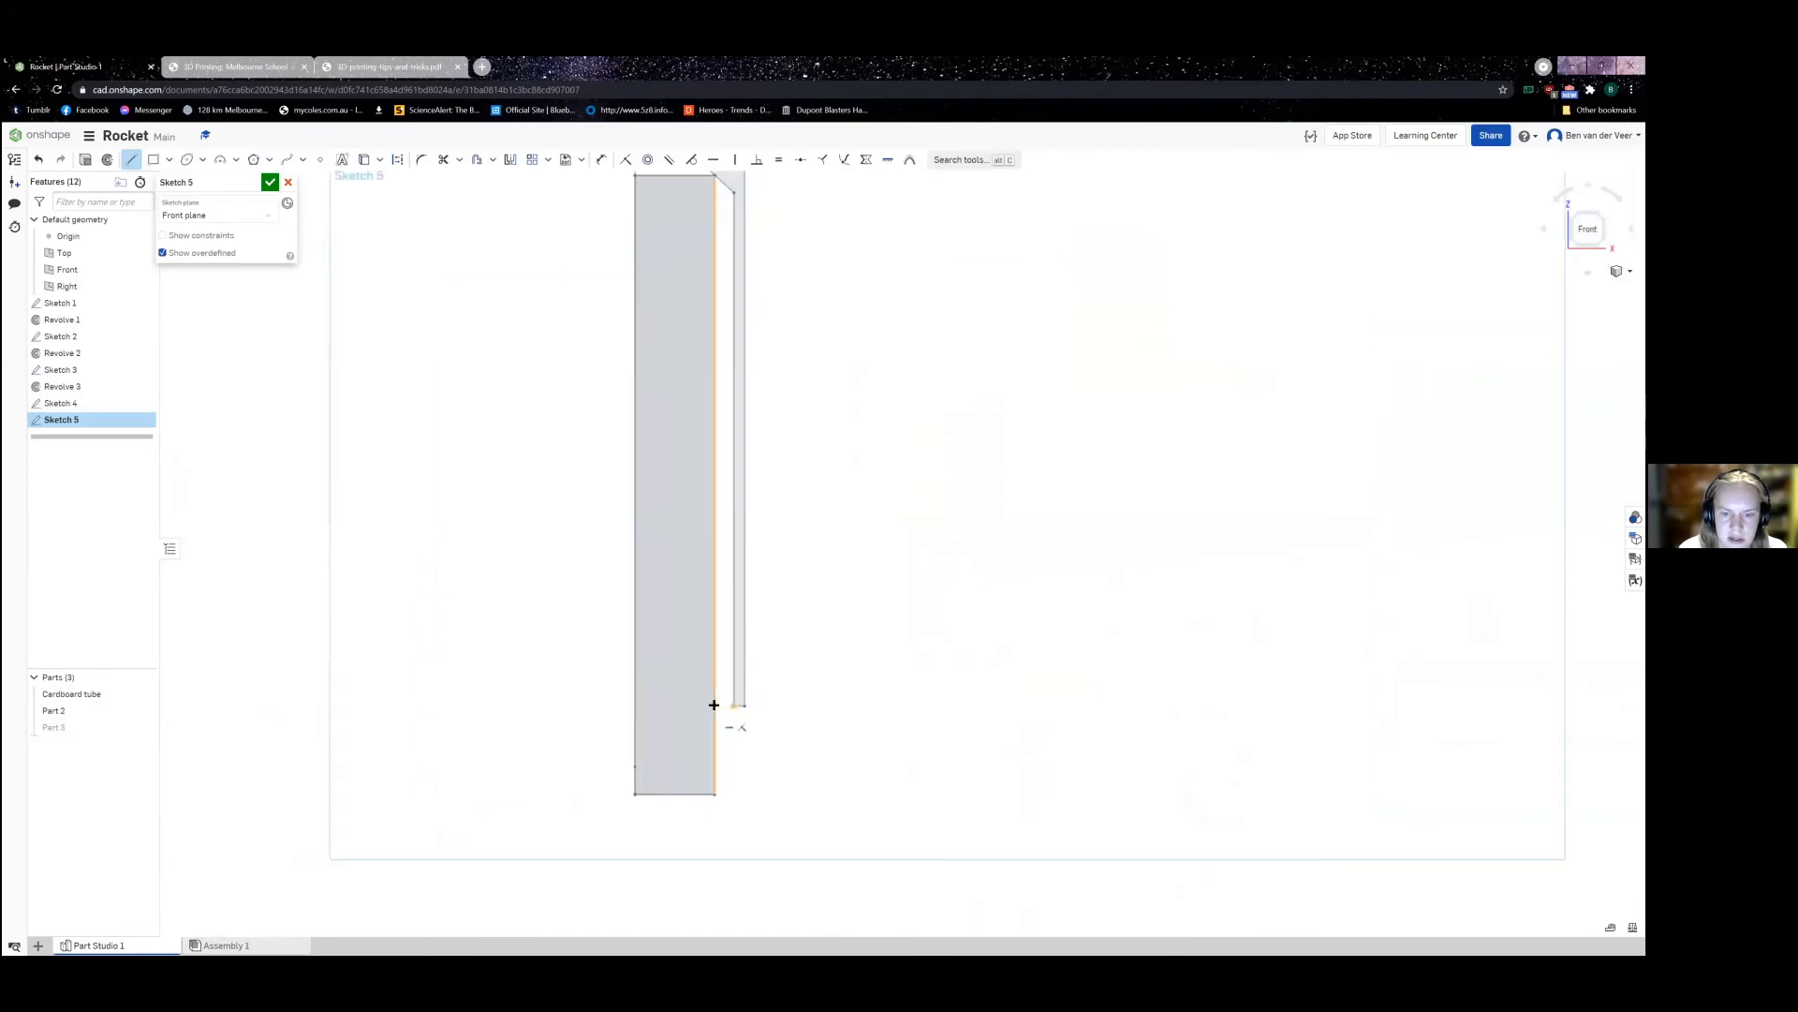
left_click(716, 706)
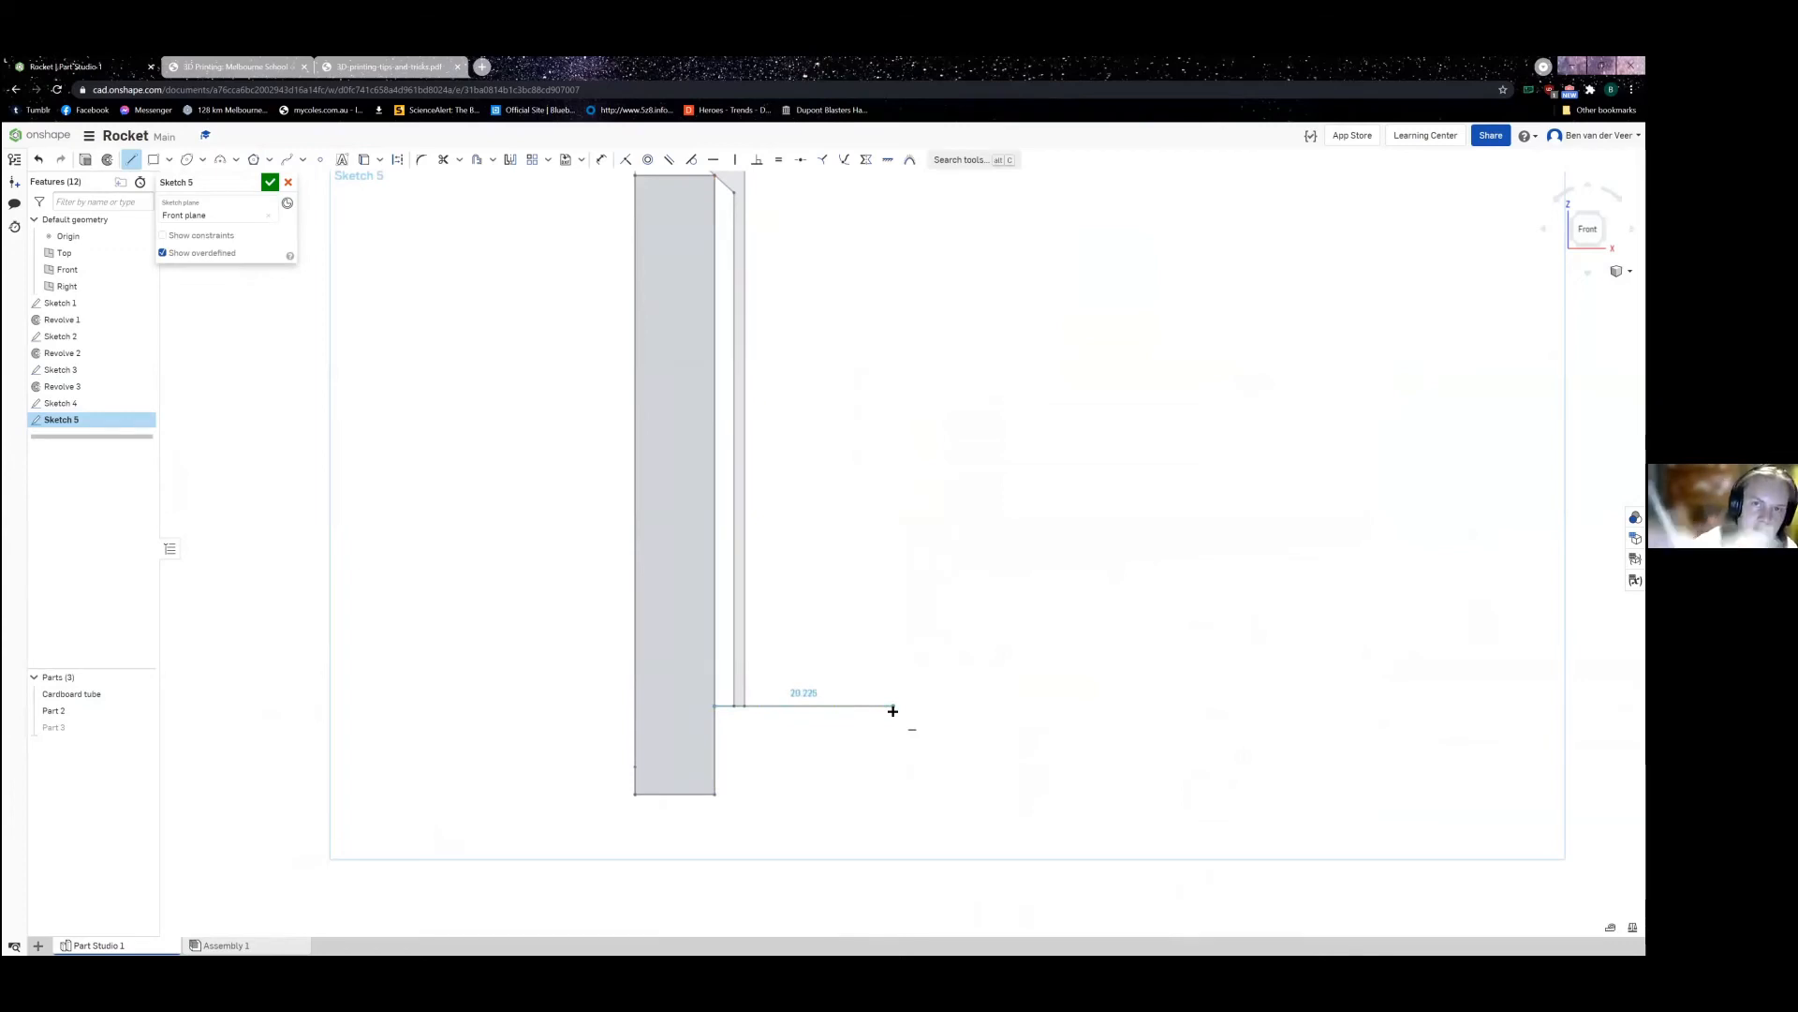
left_click(893, 711)
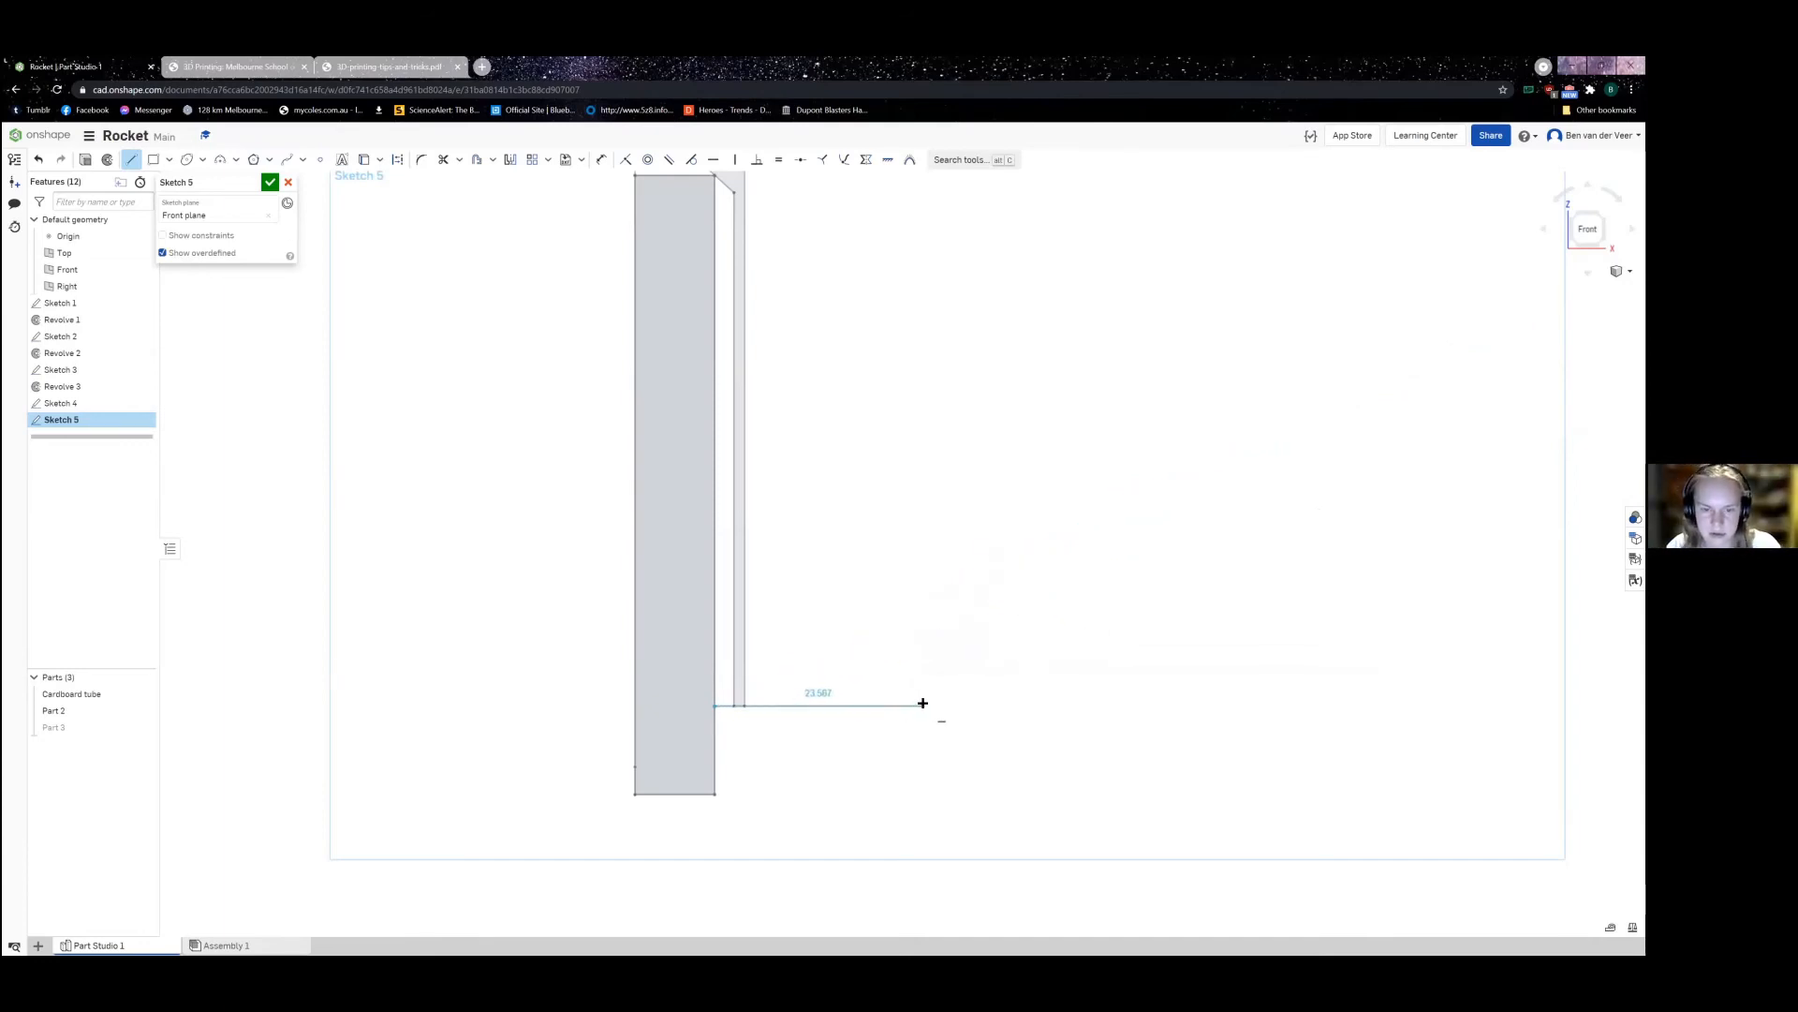
left_click(923, 703)
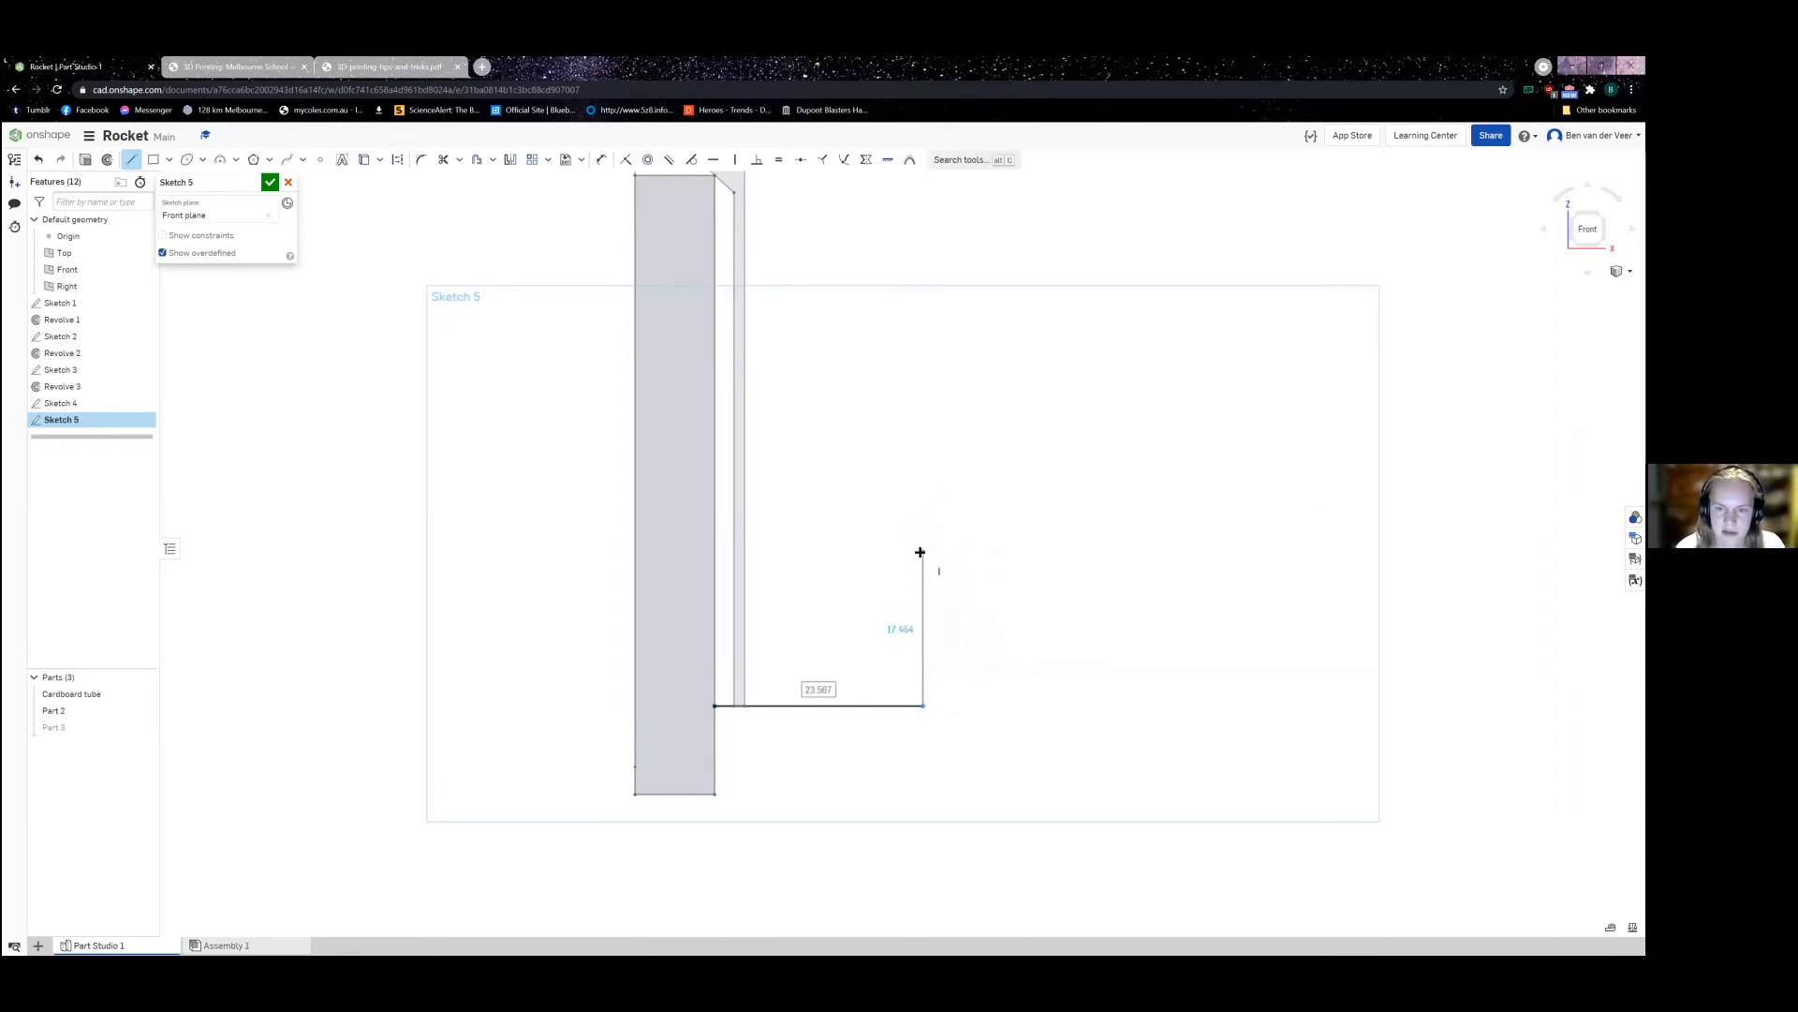
left_click(921, 552)
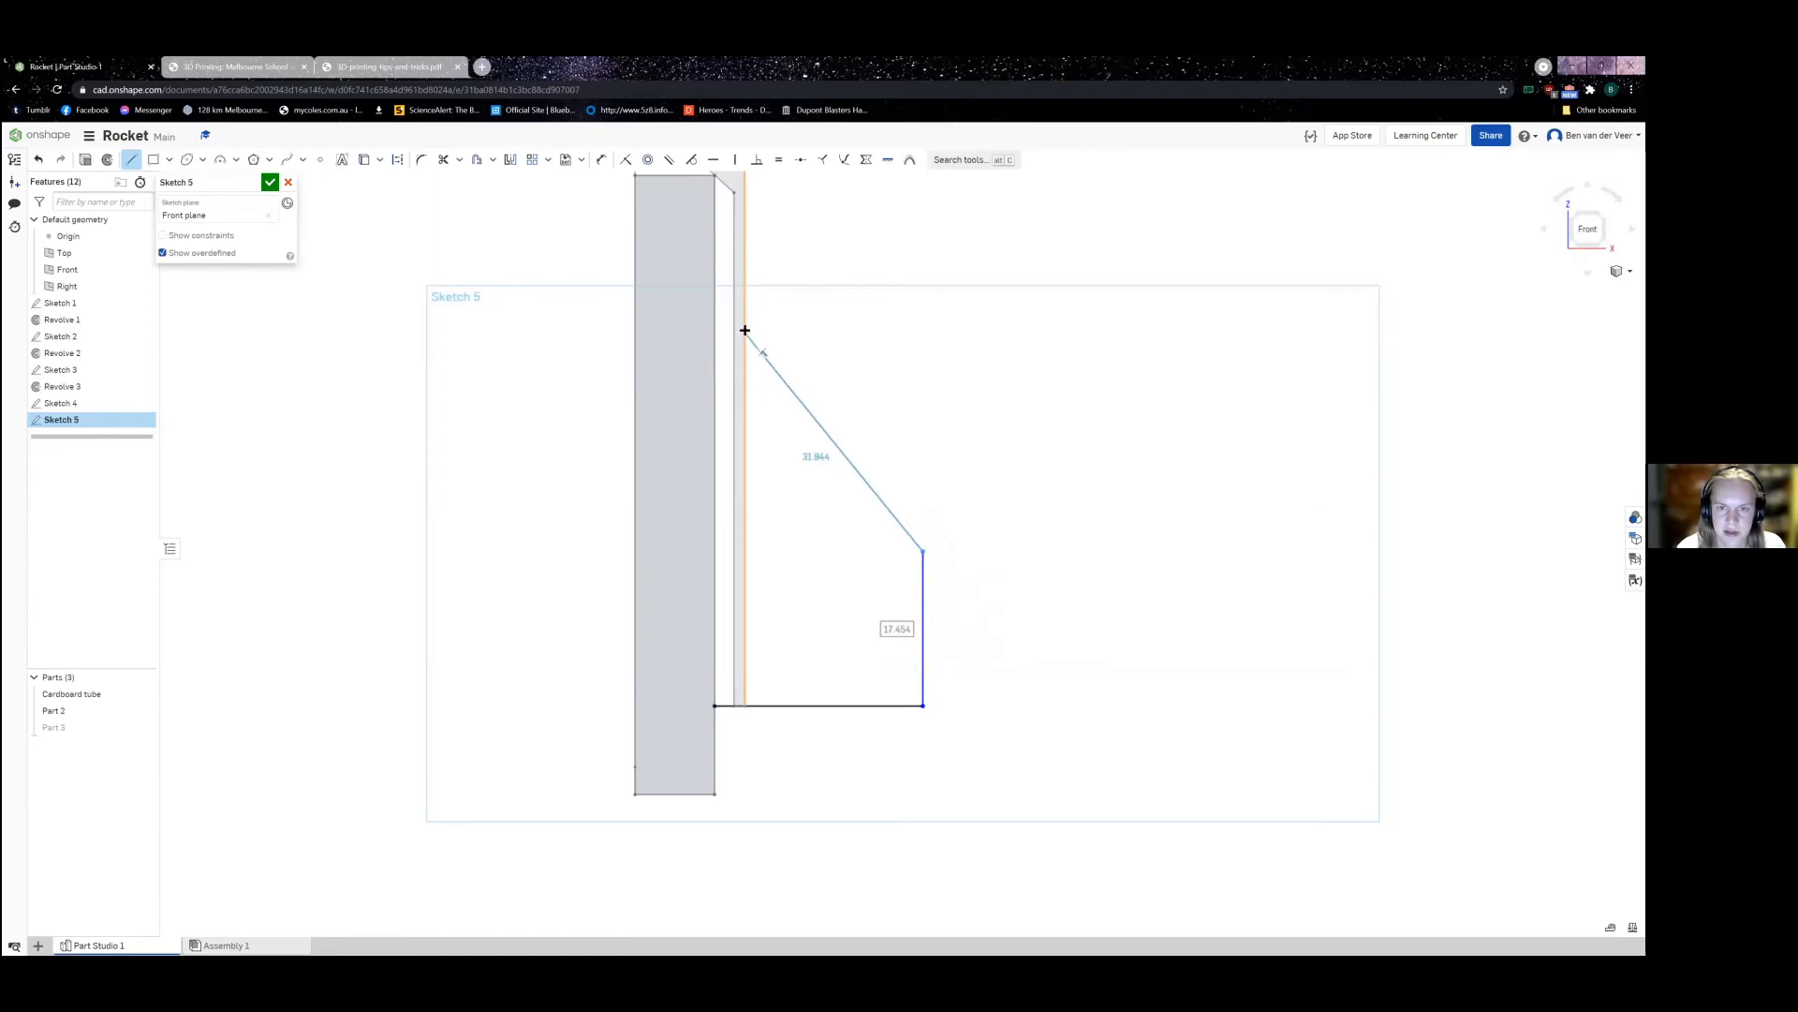
middle_click_drag(743, 339, 761, 511)
scroll(760, 511, "down", 2)
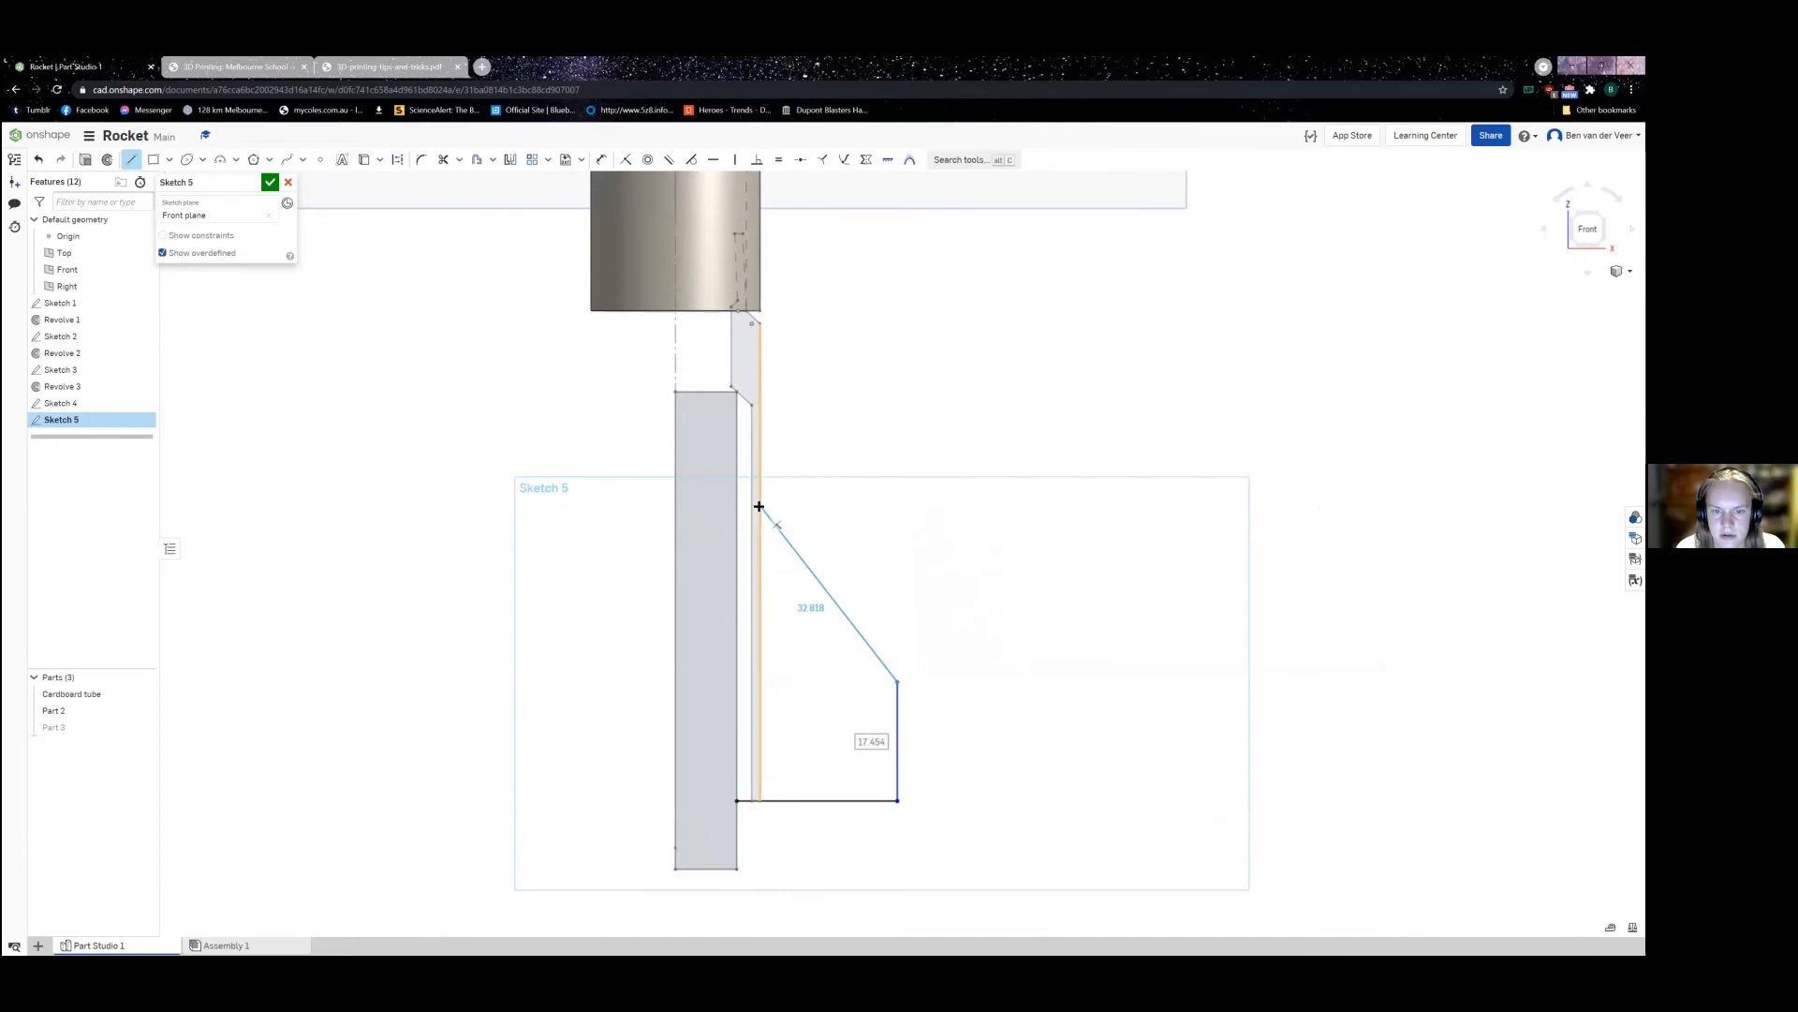
left_click(759, 506)
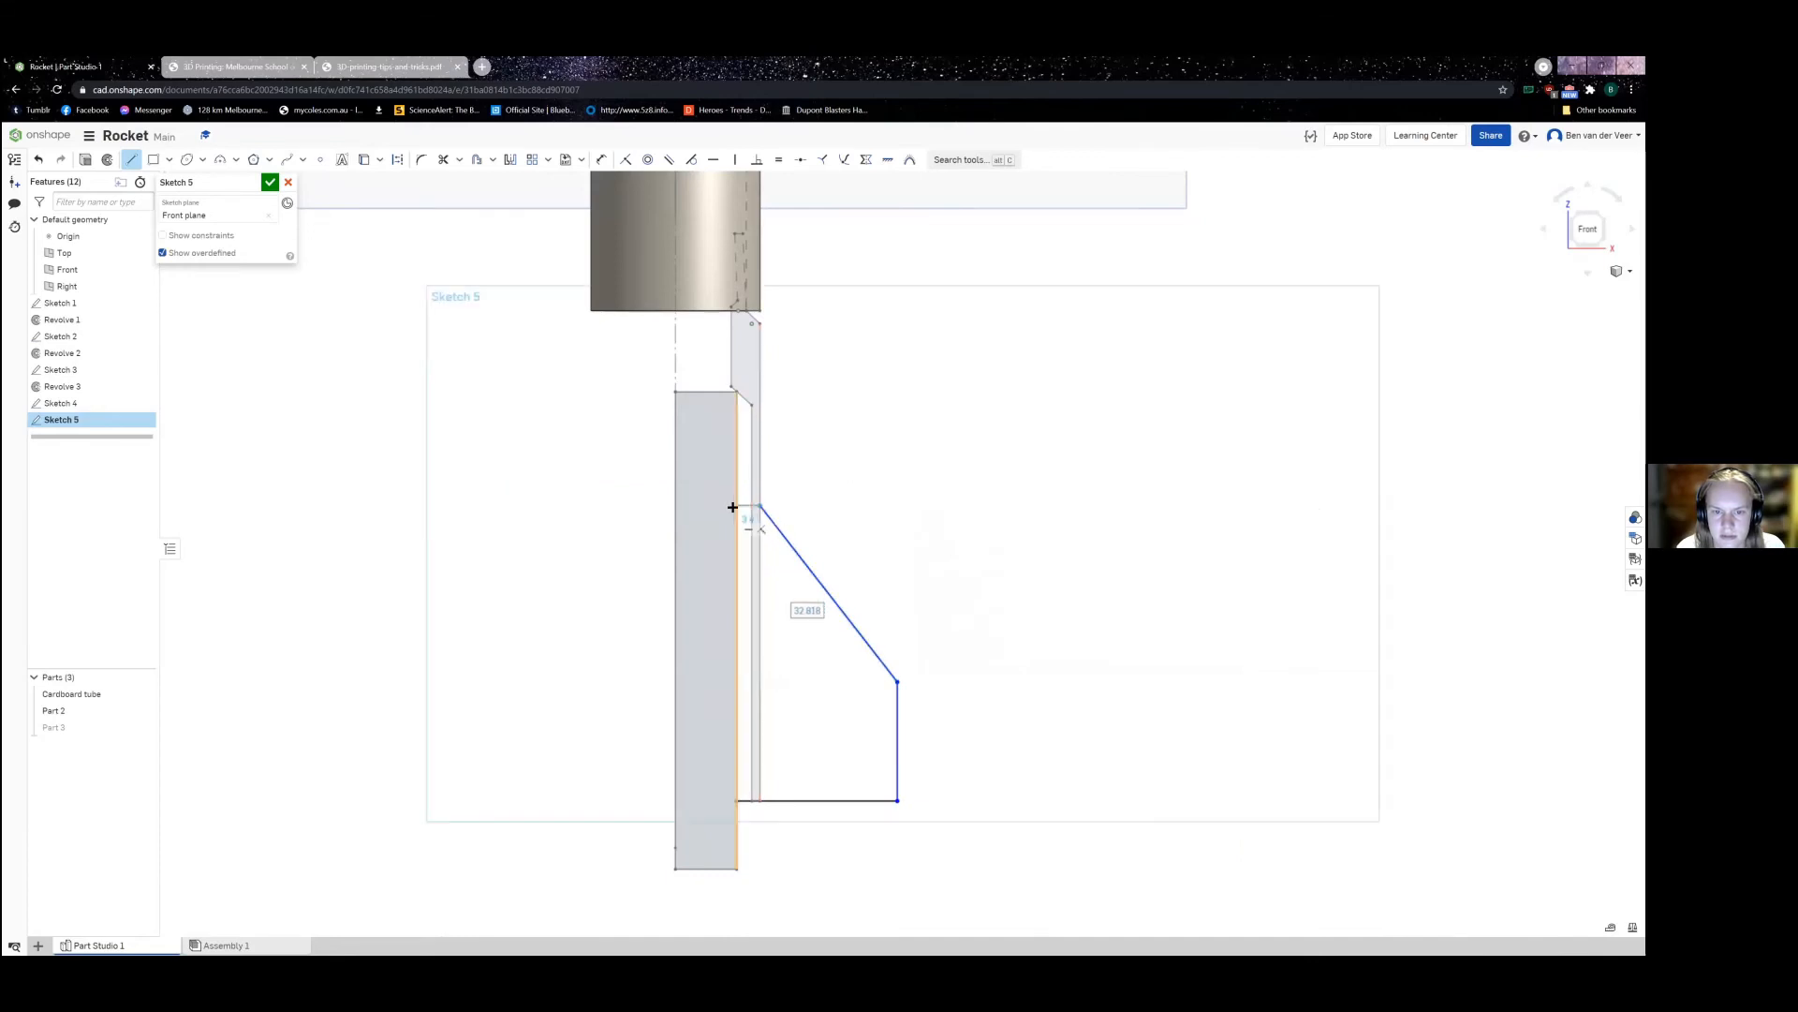
left_click(737, 507)
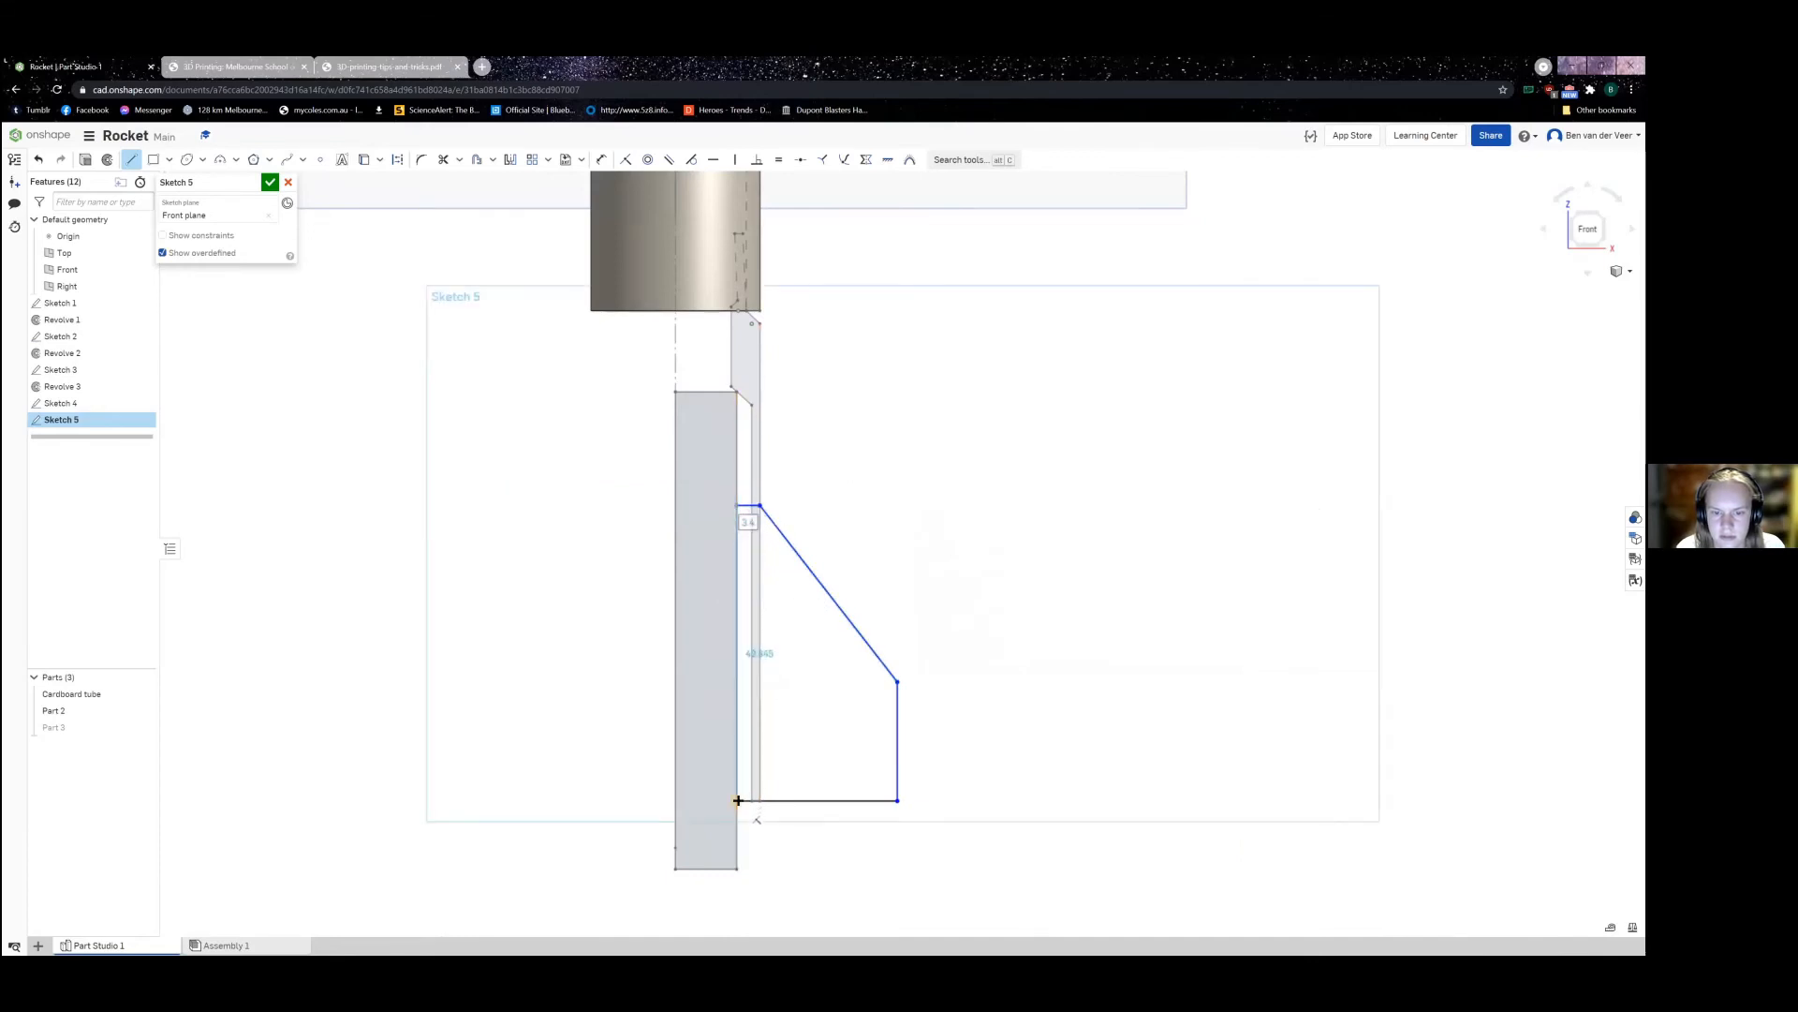
left_click(734, 802)
key("Escape")
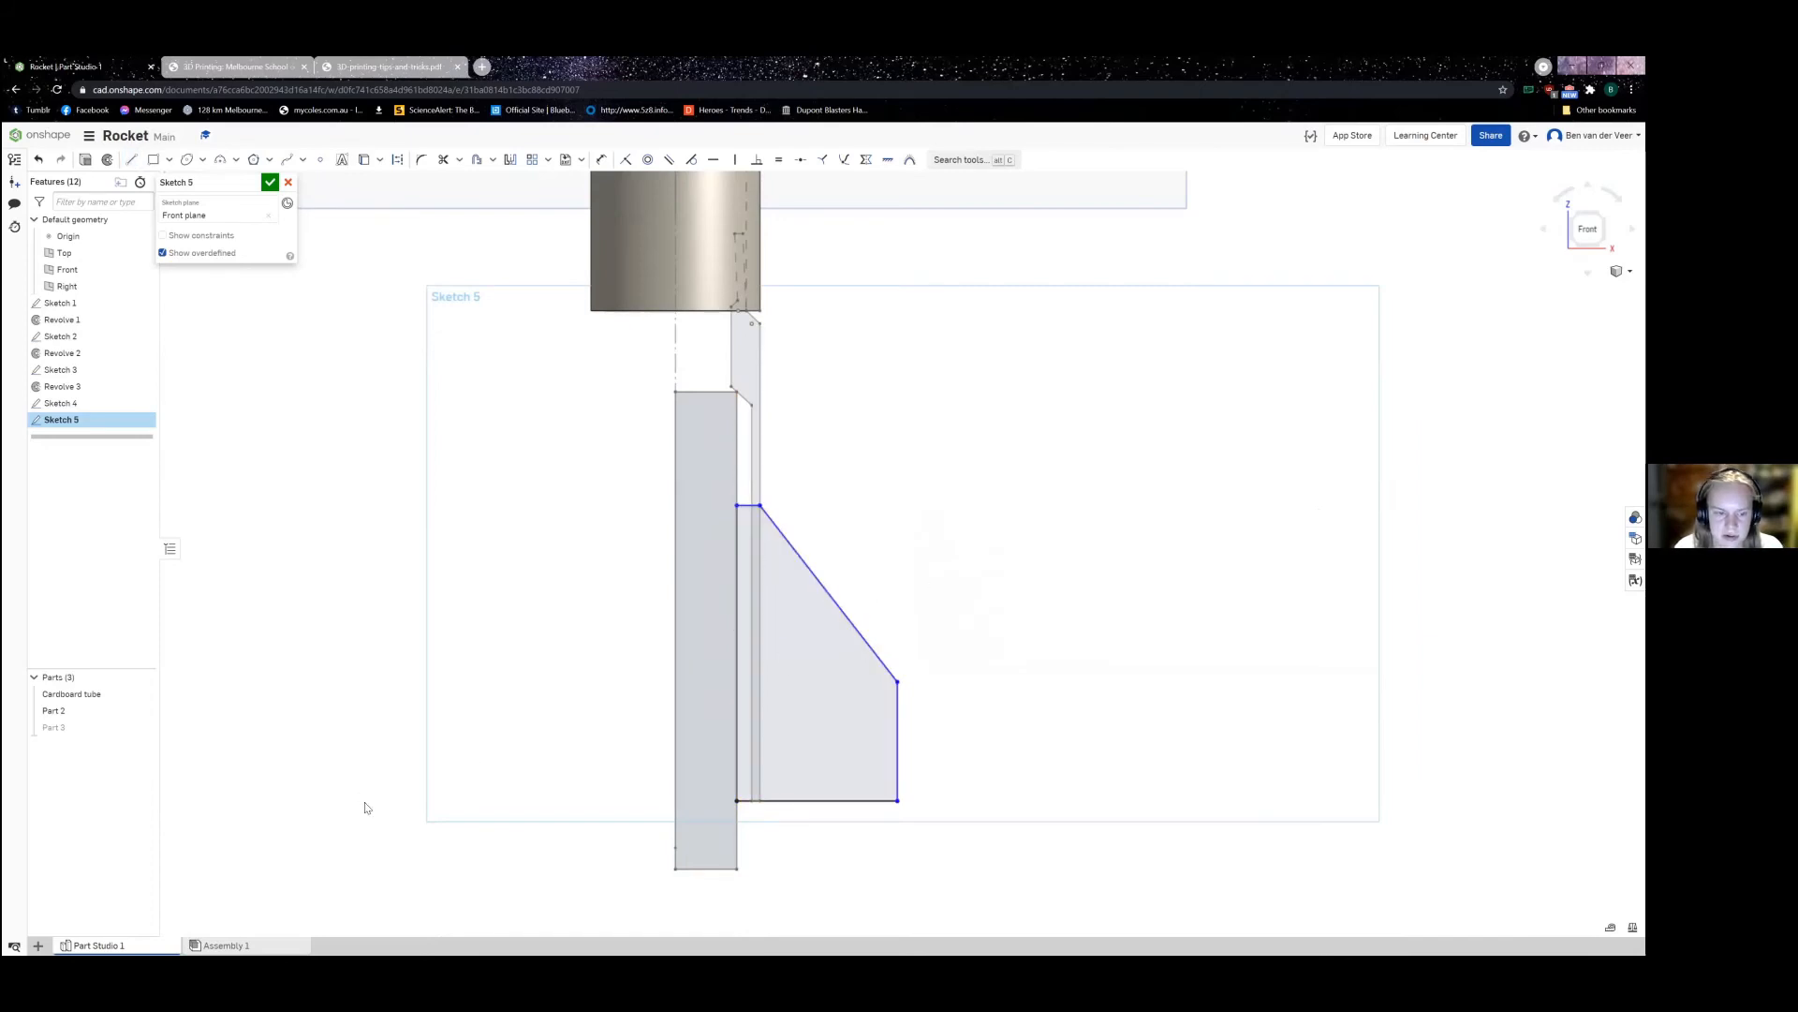
Step: Dimension the height between the fin outline's short upper edge and its base, and set it to 50 mm
key("alt+Tab")
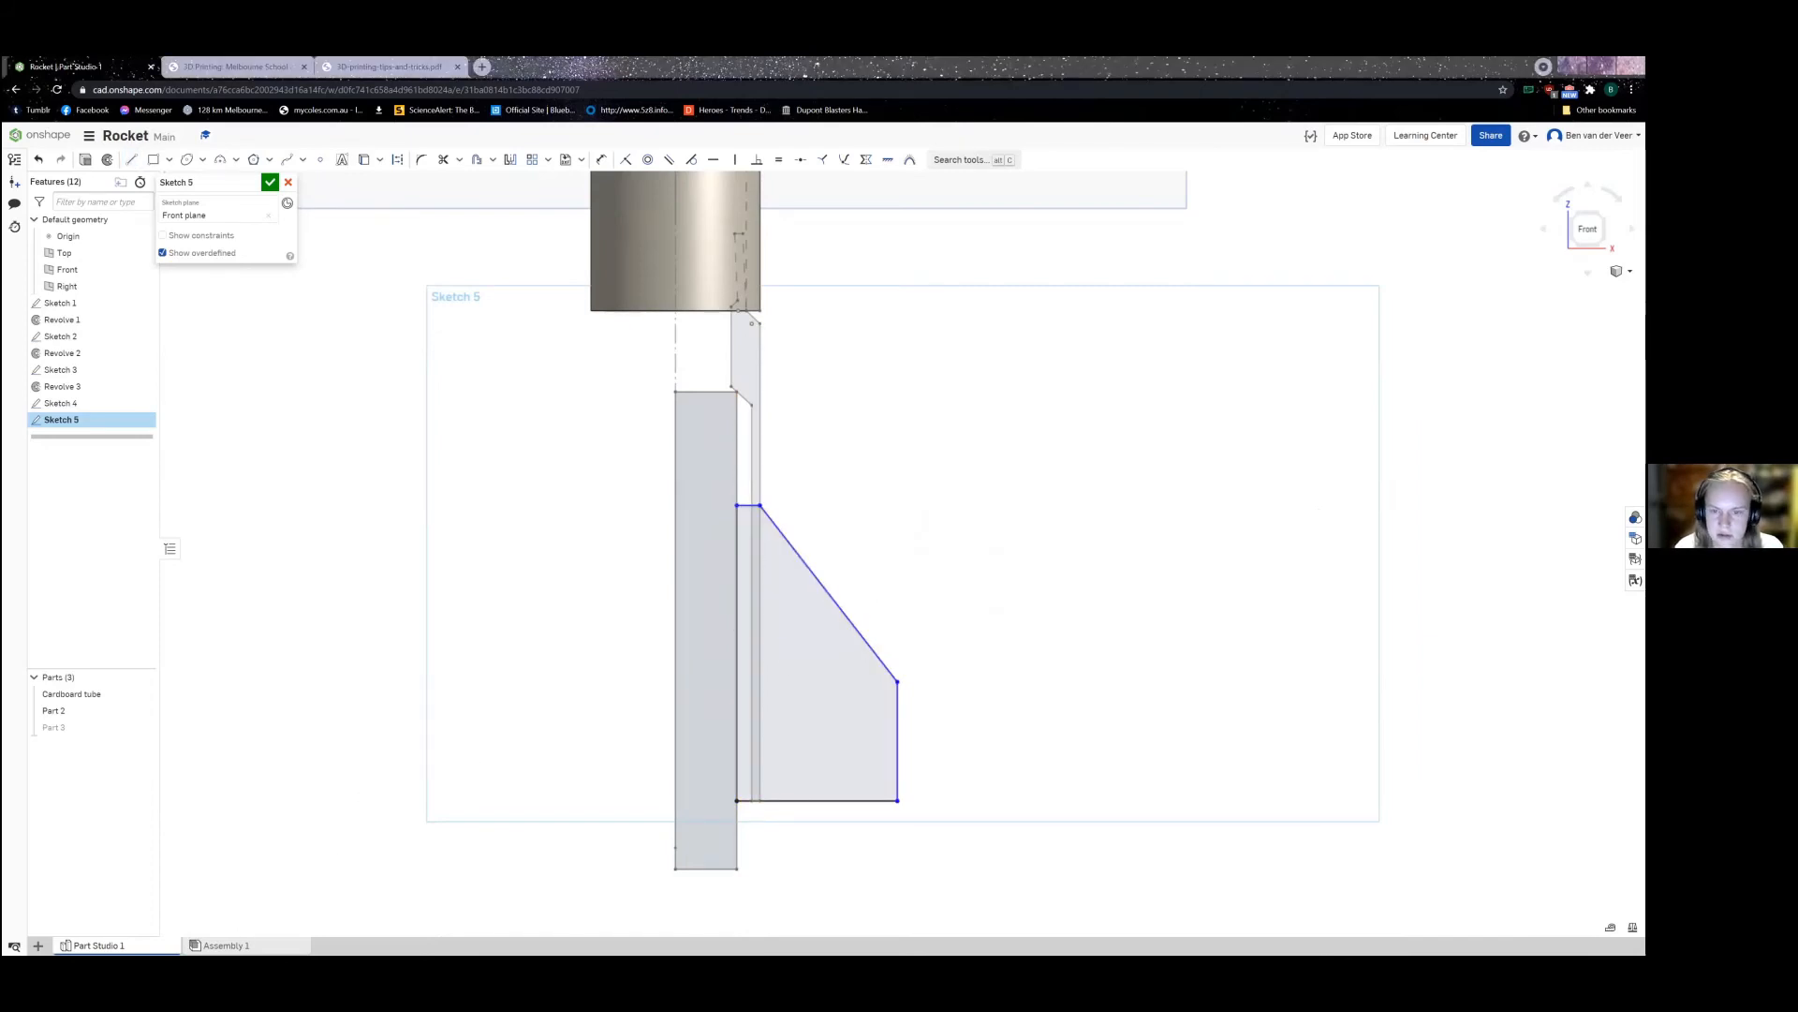
double_click(1212, 657)
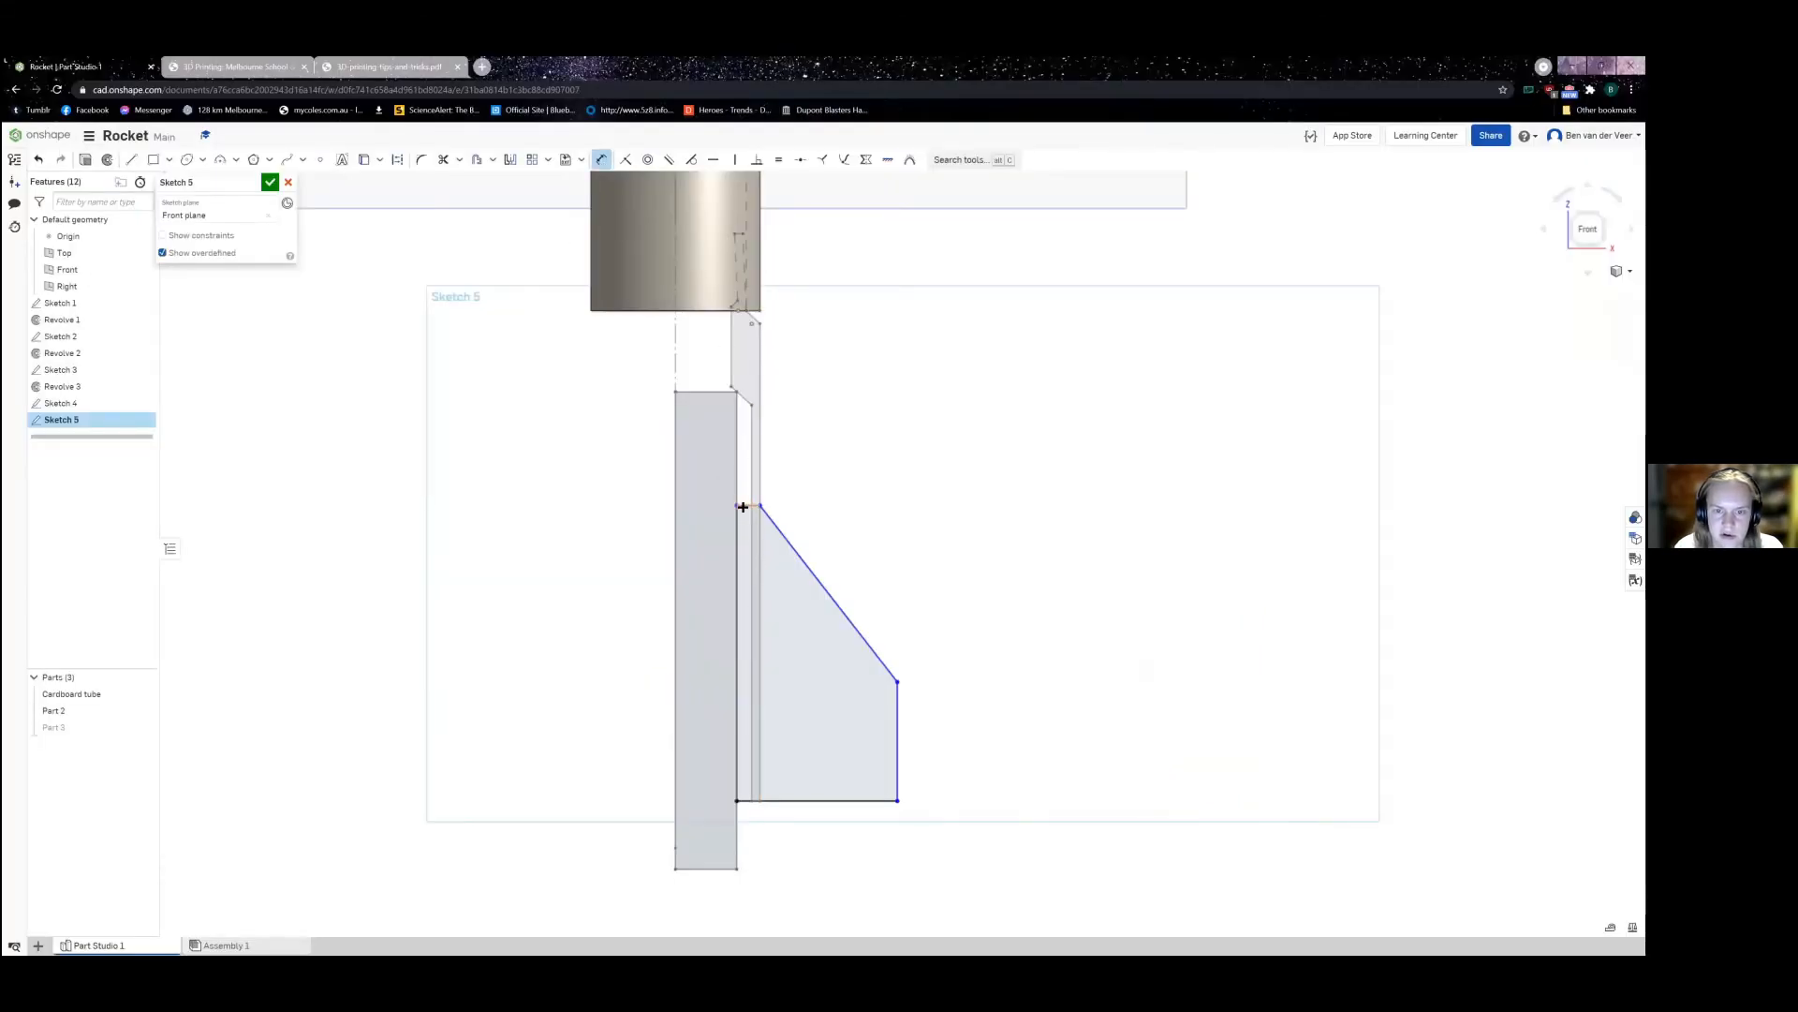
left_click(743, 506)
left_click(803, 801)
left_click(812, 742)
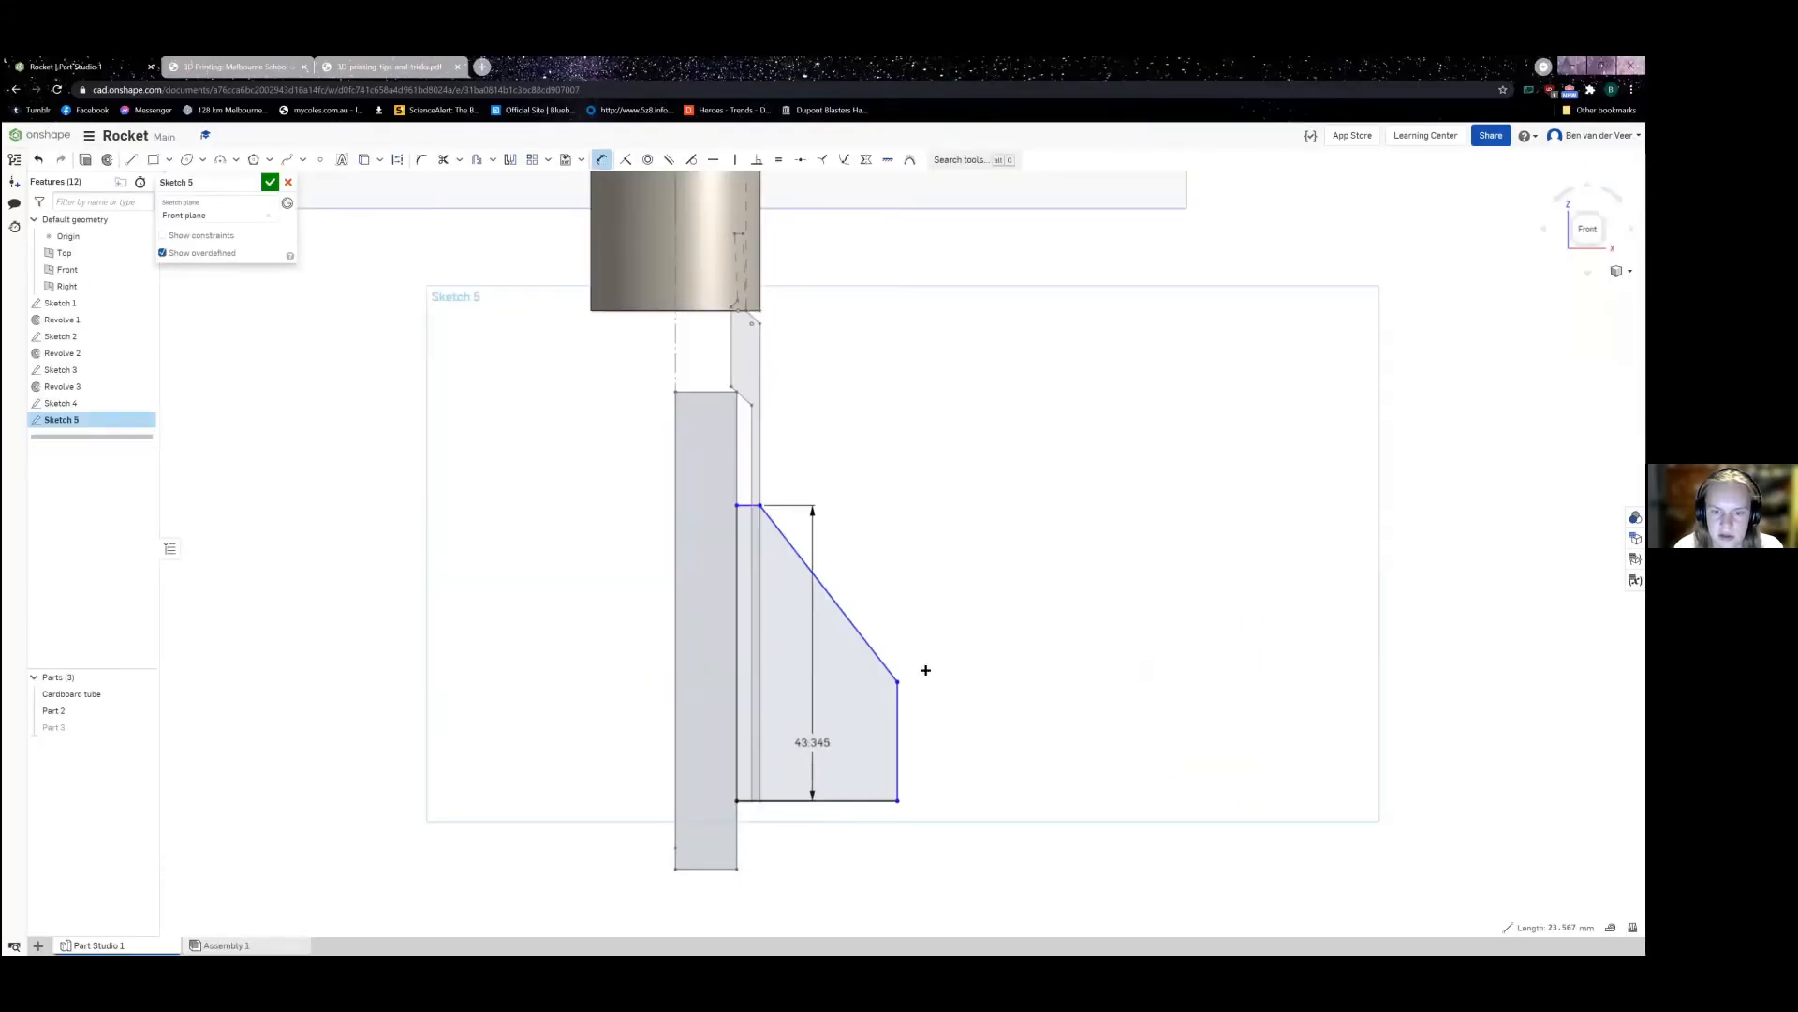
key("Return")
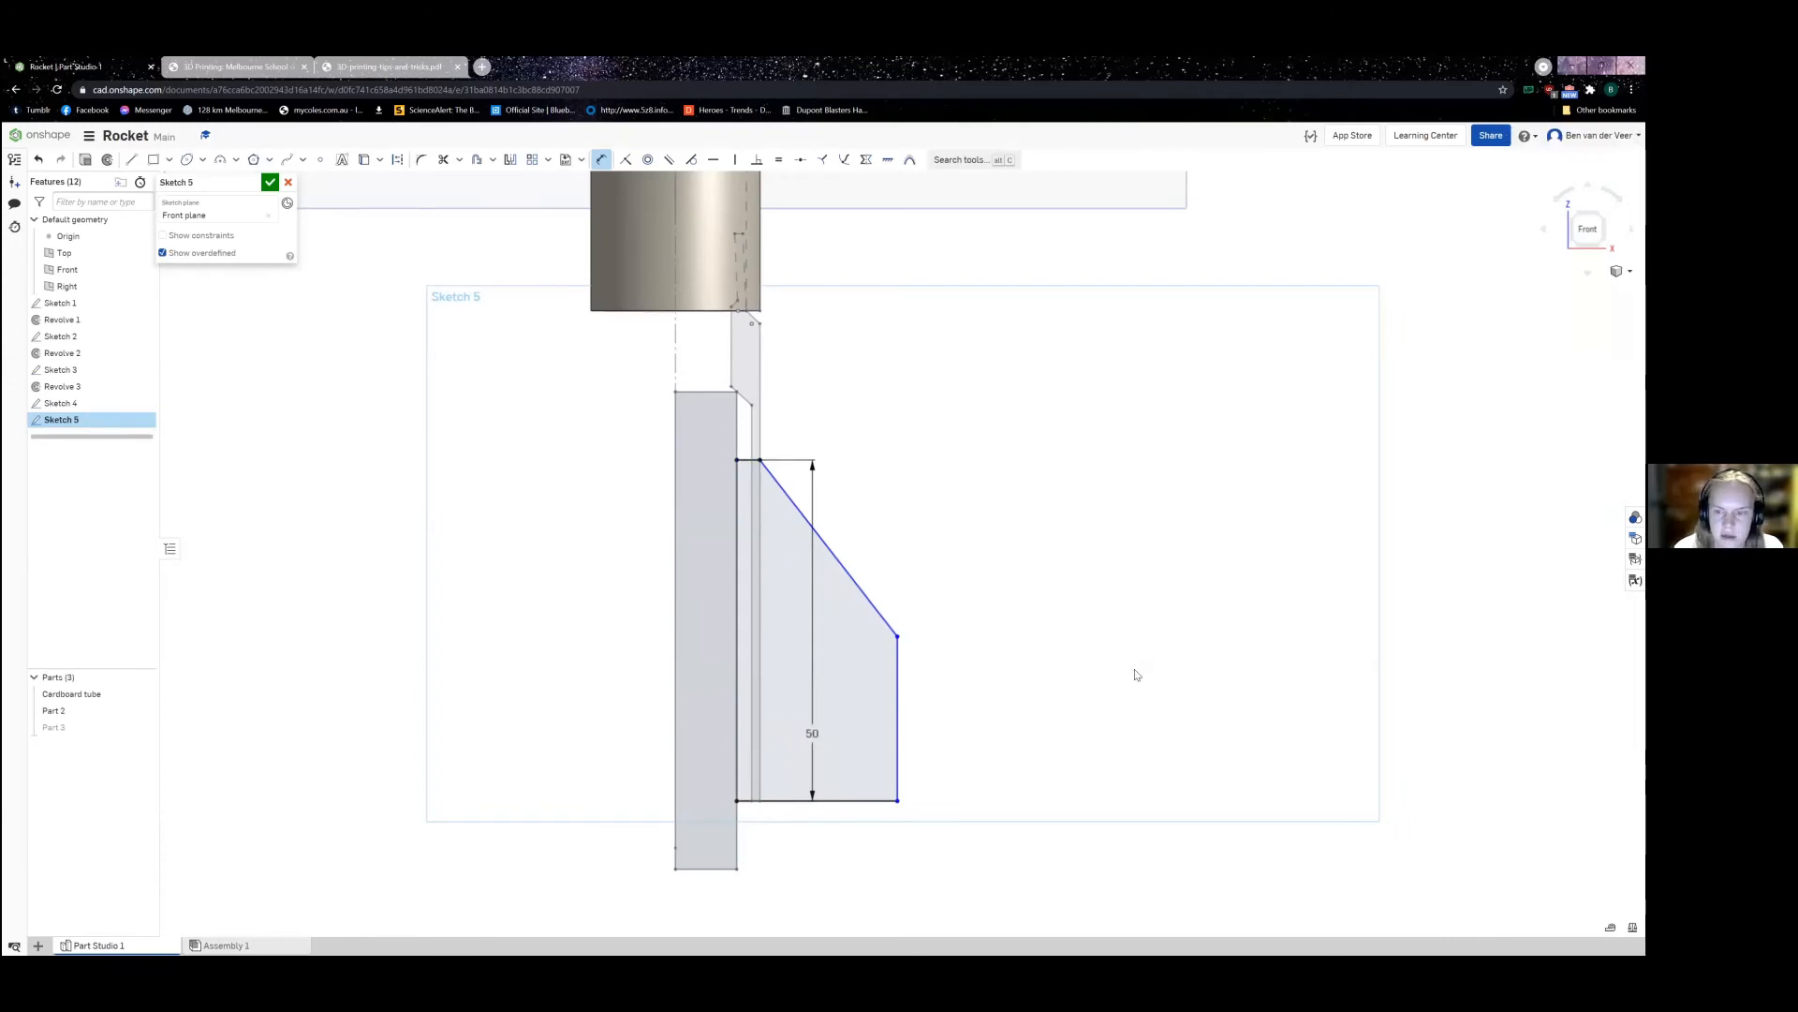
Step: Check the fin height in OpenRocket, and set the distance from the rocket's outer wall to the fin's outer edge to 30 mm in Onshape
key("alt+Tab")
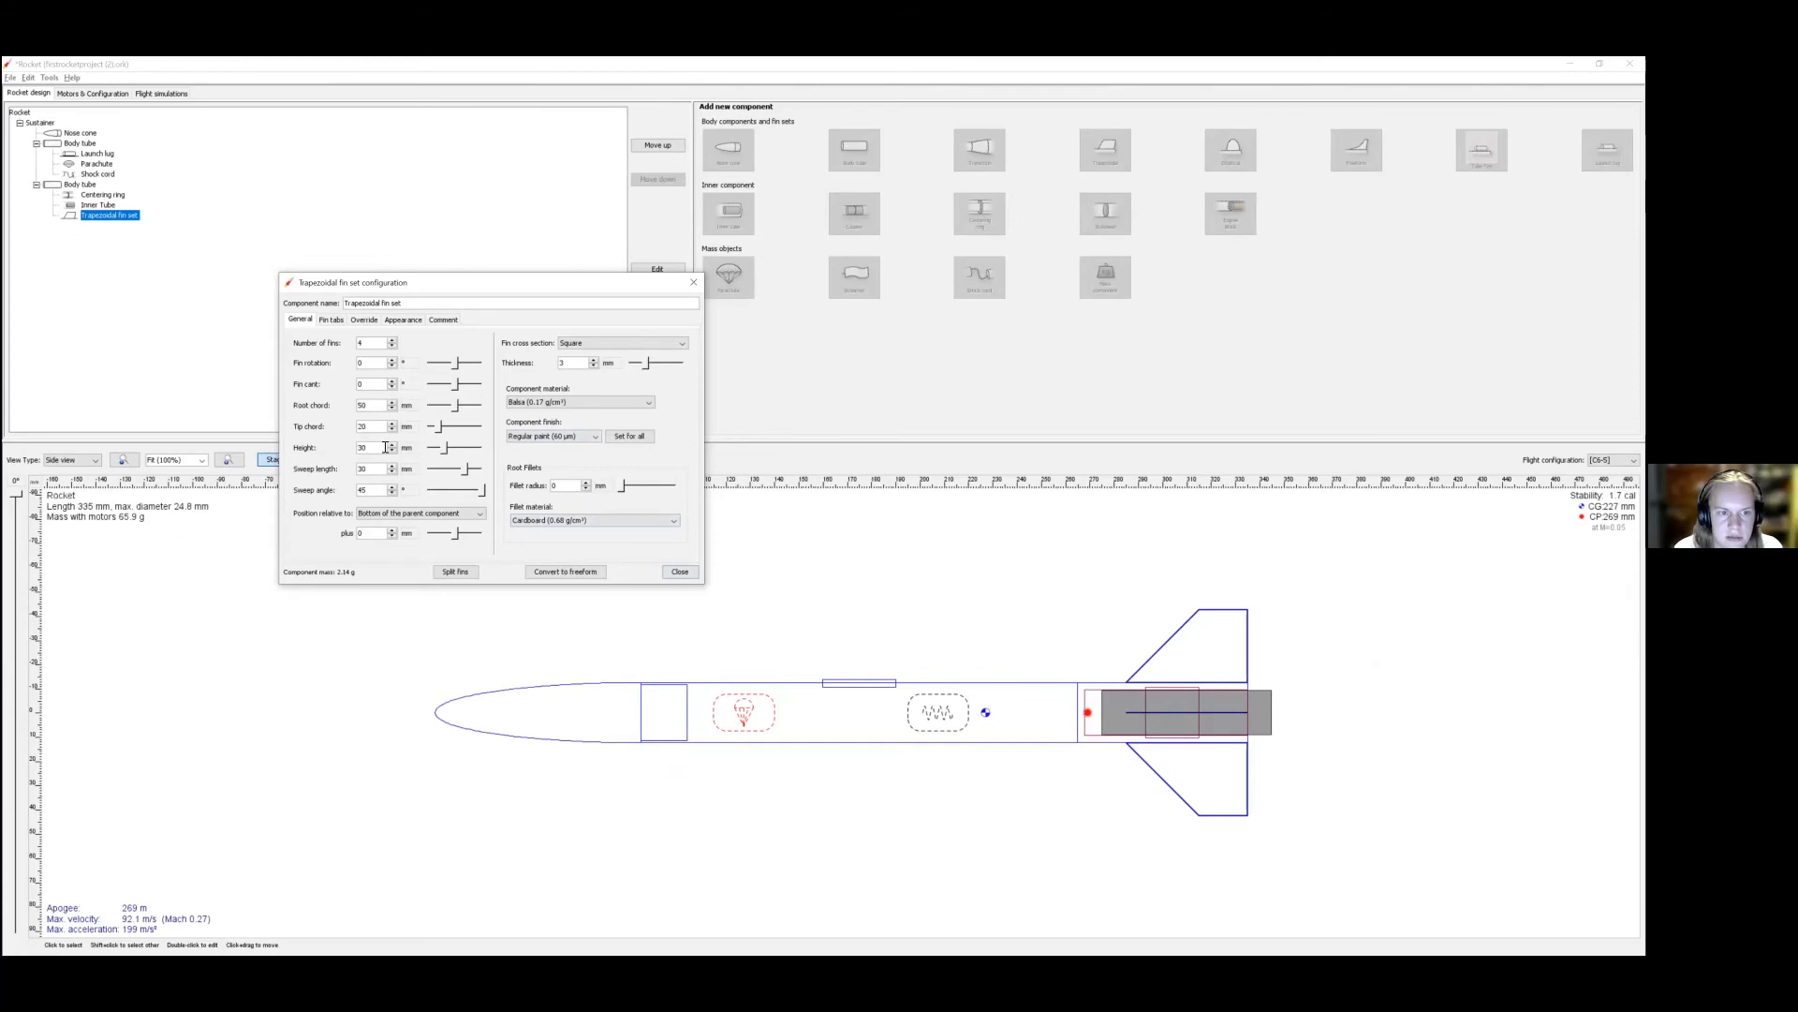
key("alt+Tab")
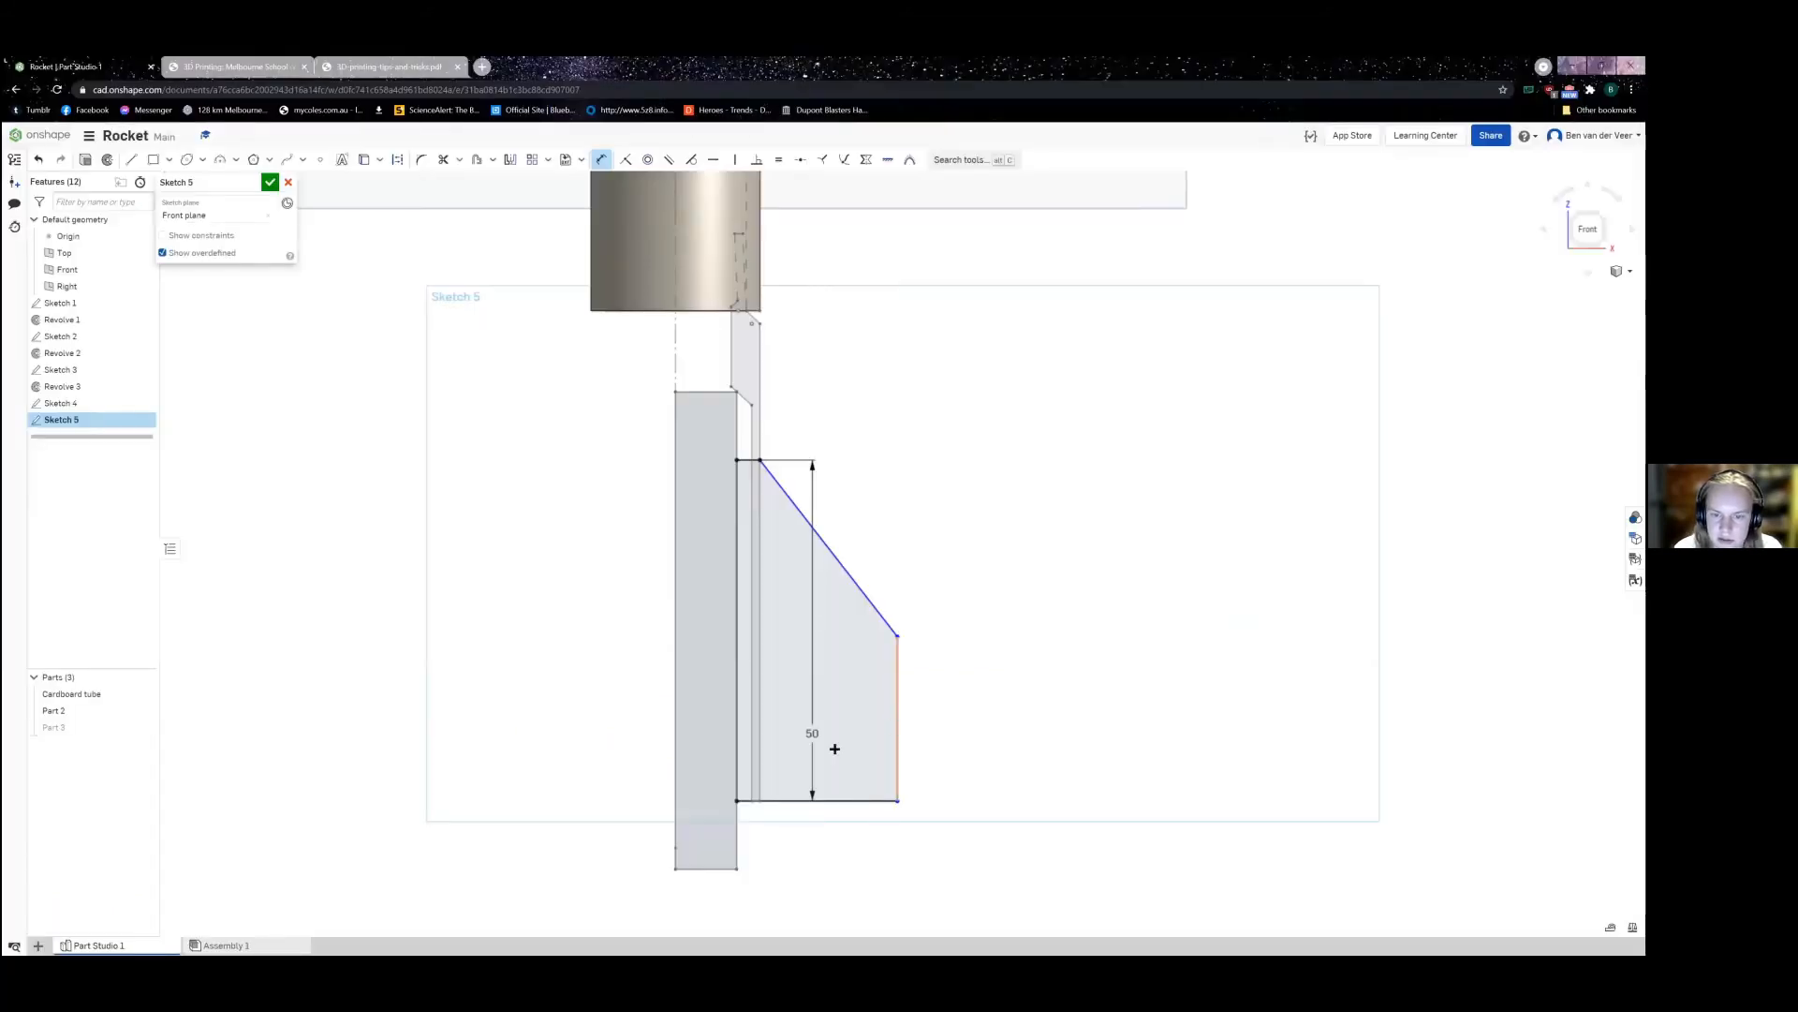
left_click(759, 774)
left_click(848, 761)
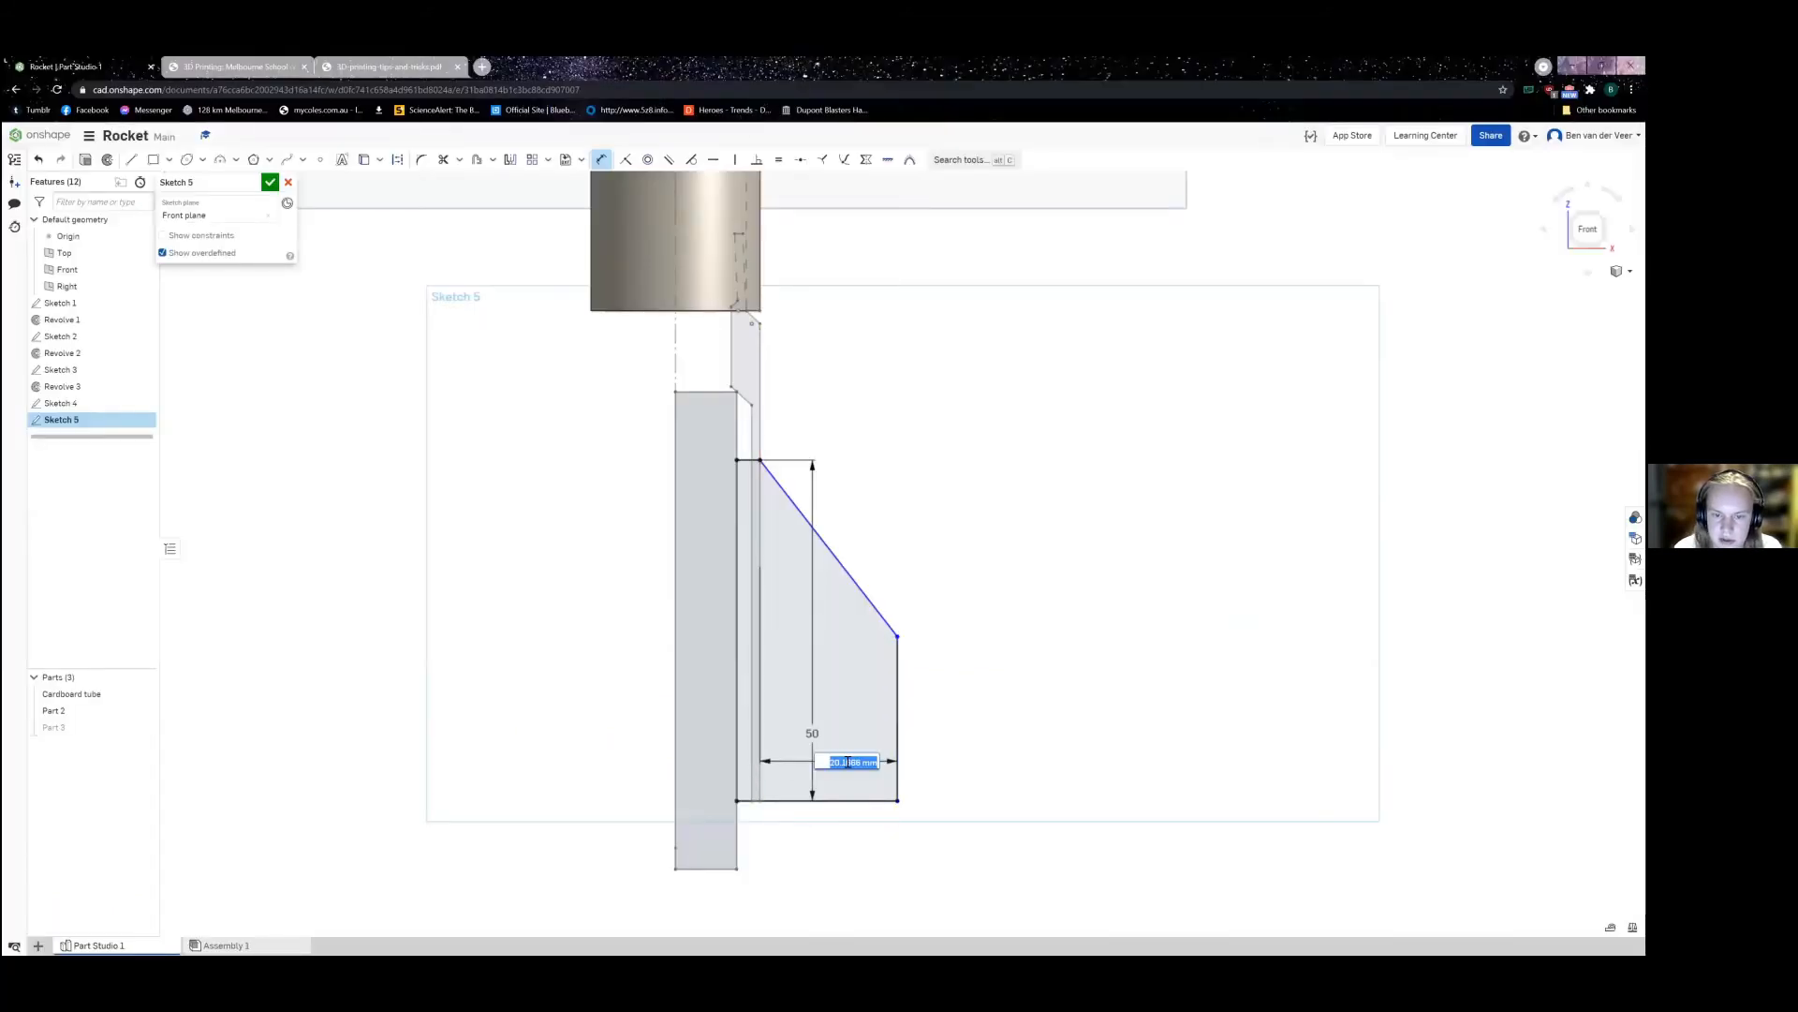
type("30")
key("Return")
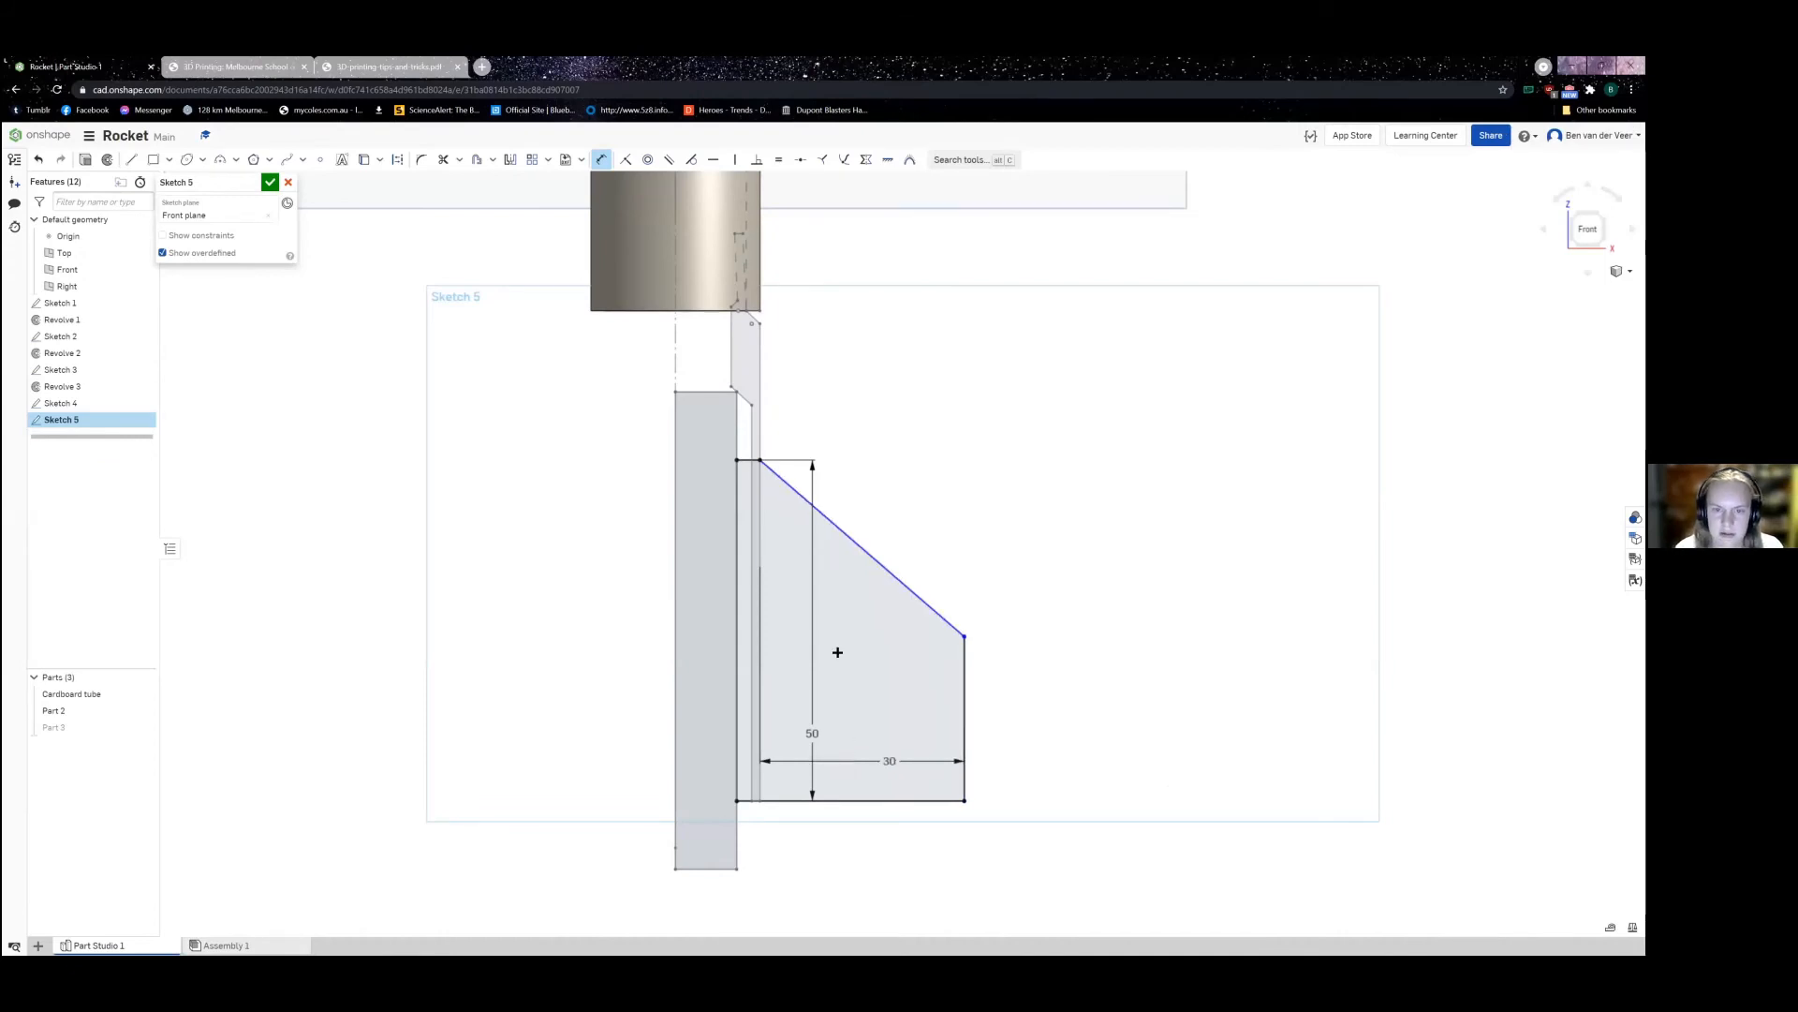
Step: Look up the tip chord in OpenRocket, and dimension the fin's vertical outer edge to 20 mm in Onshape
key("alt+Tab")
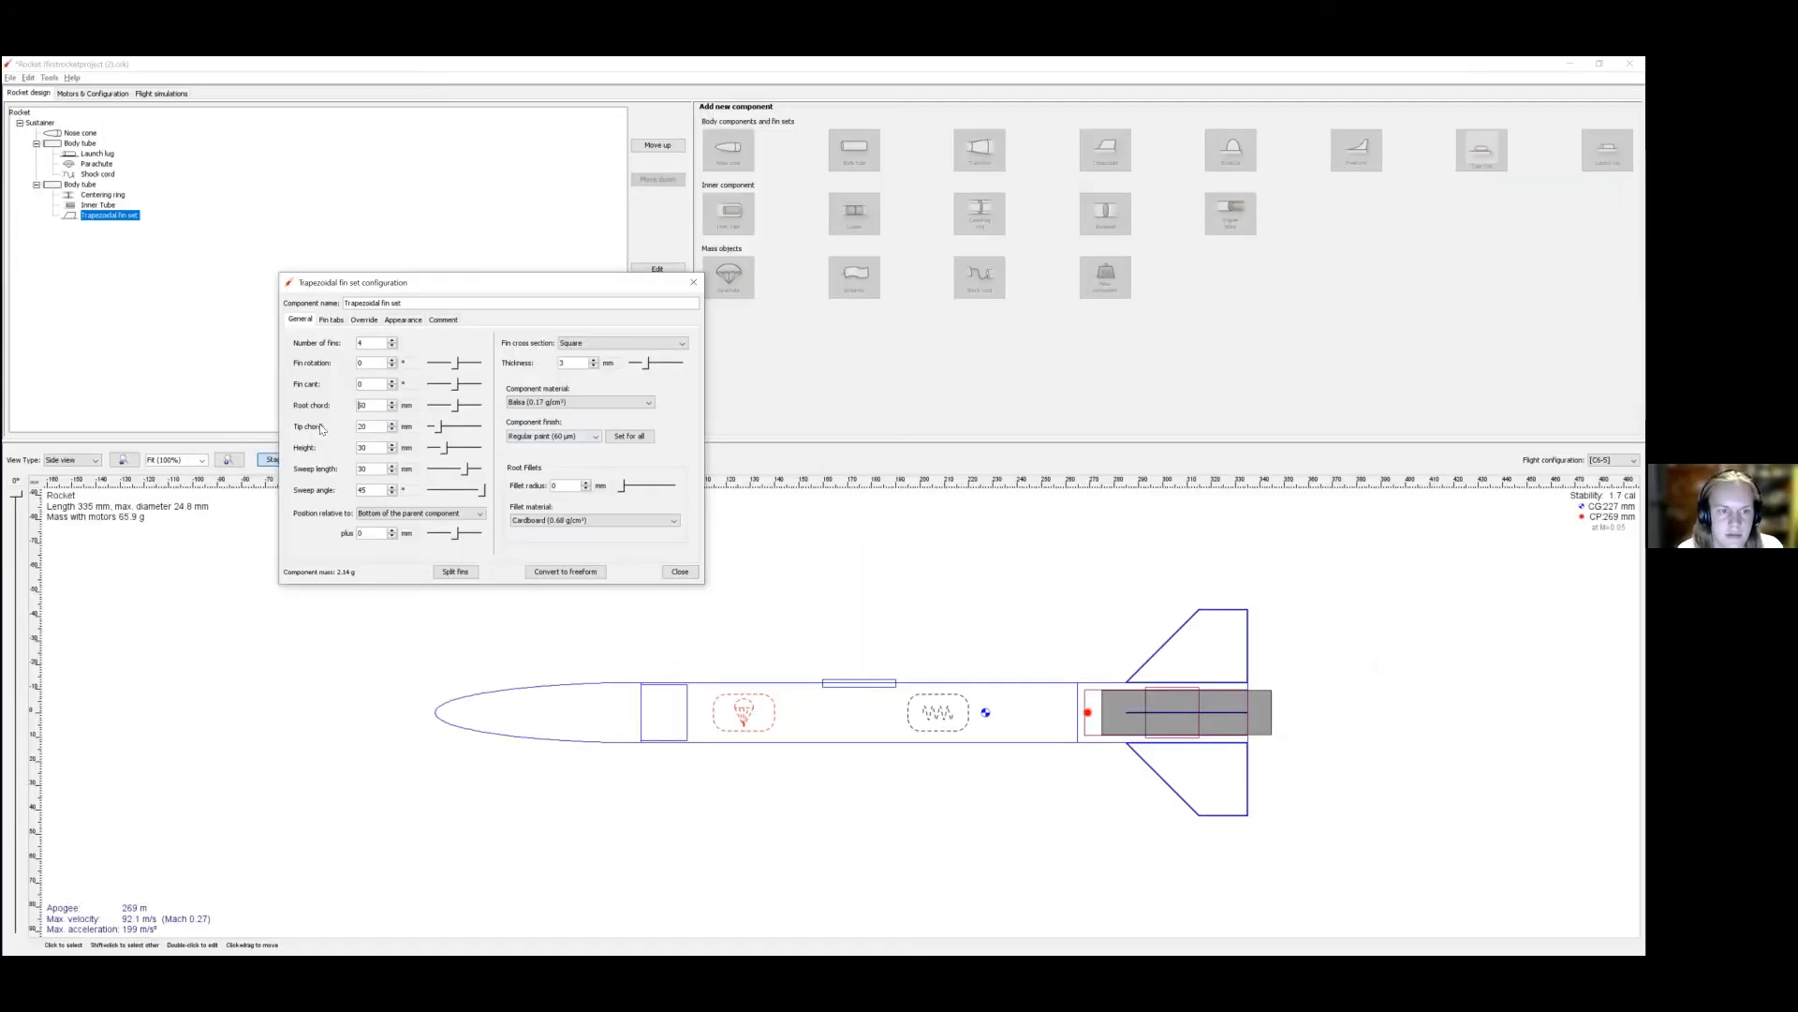
left_click(371, 427)
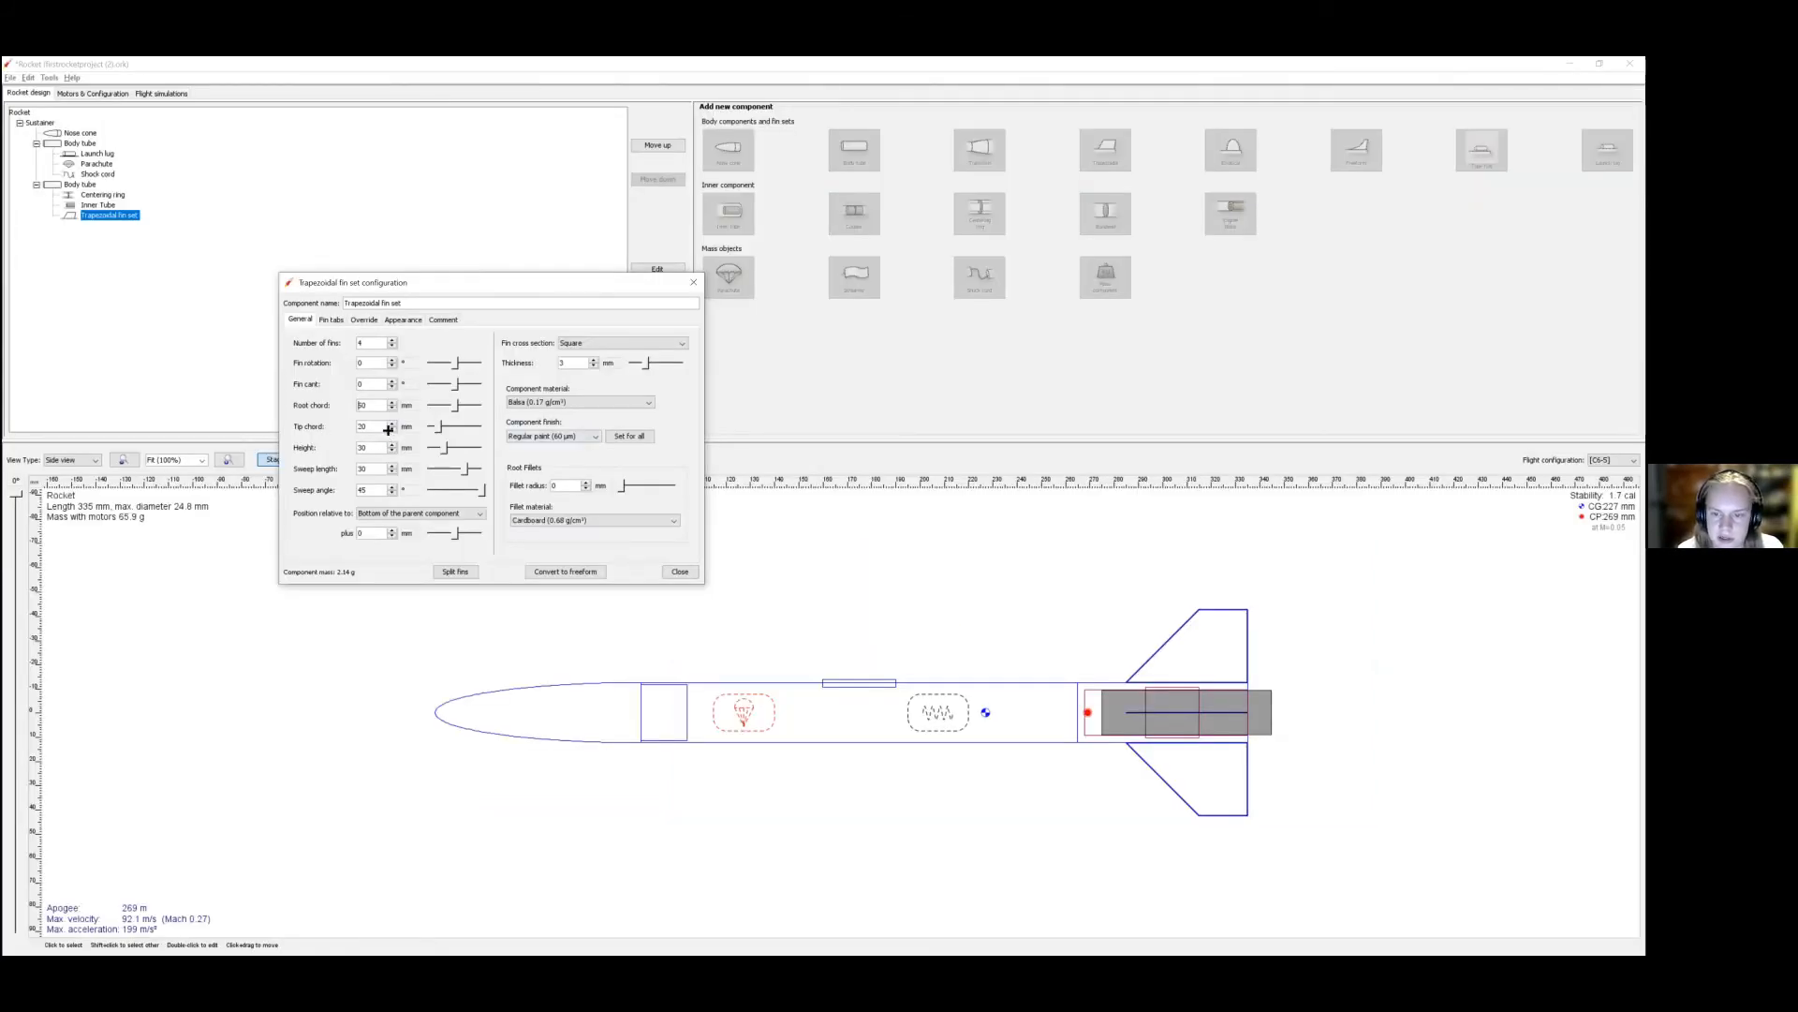
key("alt+Tab")
left_click(922, 707)
left_click(985, 703)
type("20")
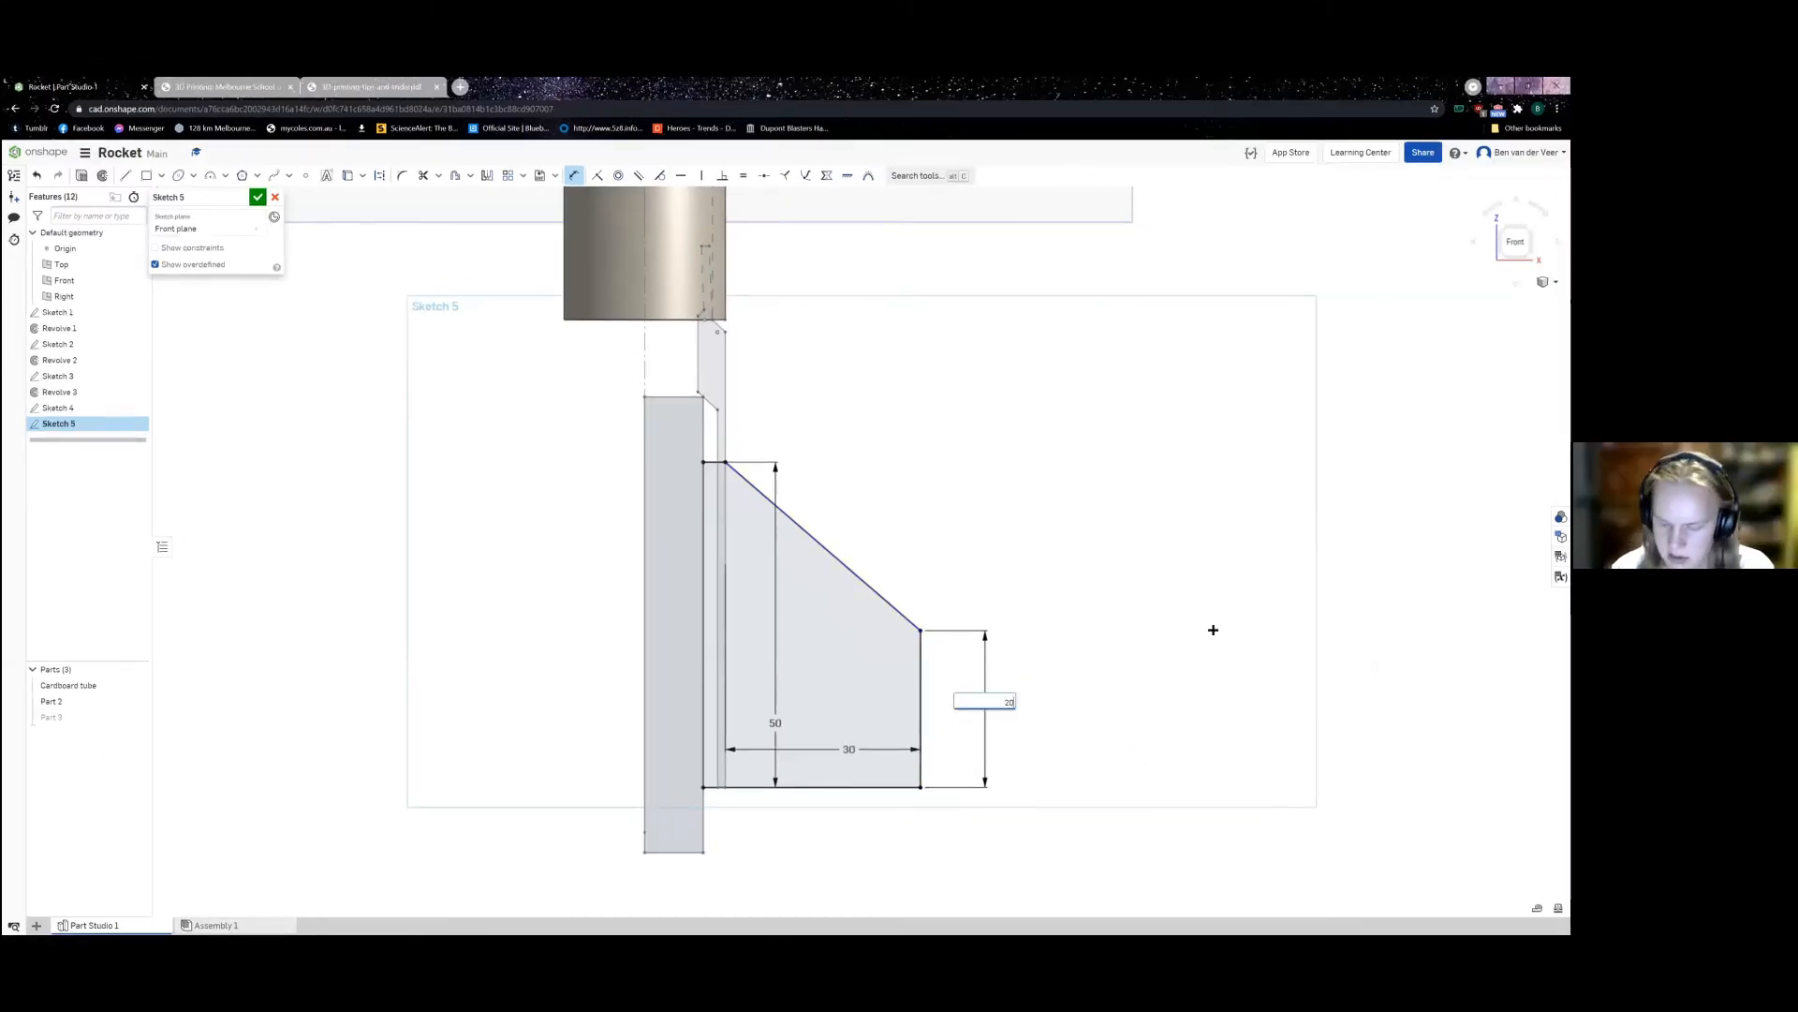
key("Return")
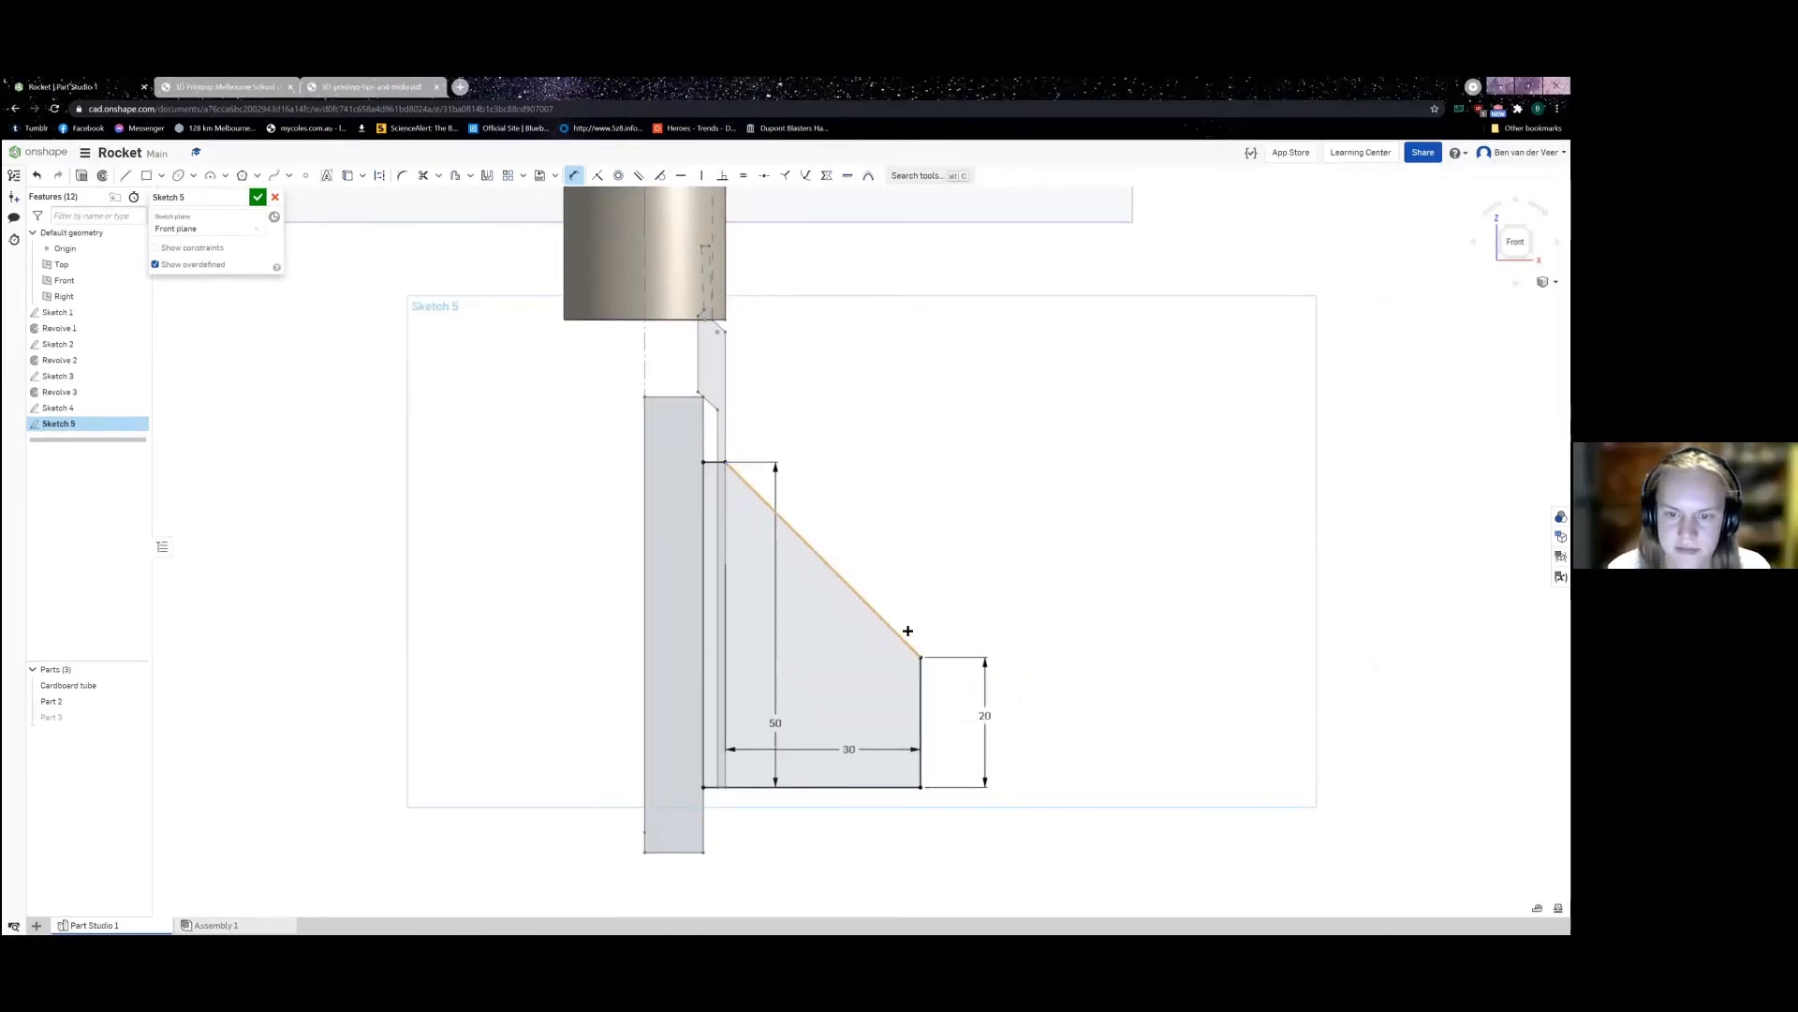
Step: Compare the sweep length in OpenRocket, and add a driven vertical dimension across the fin's sloping edge in Onshape
key("alt+Tab")
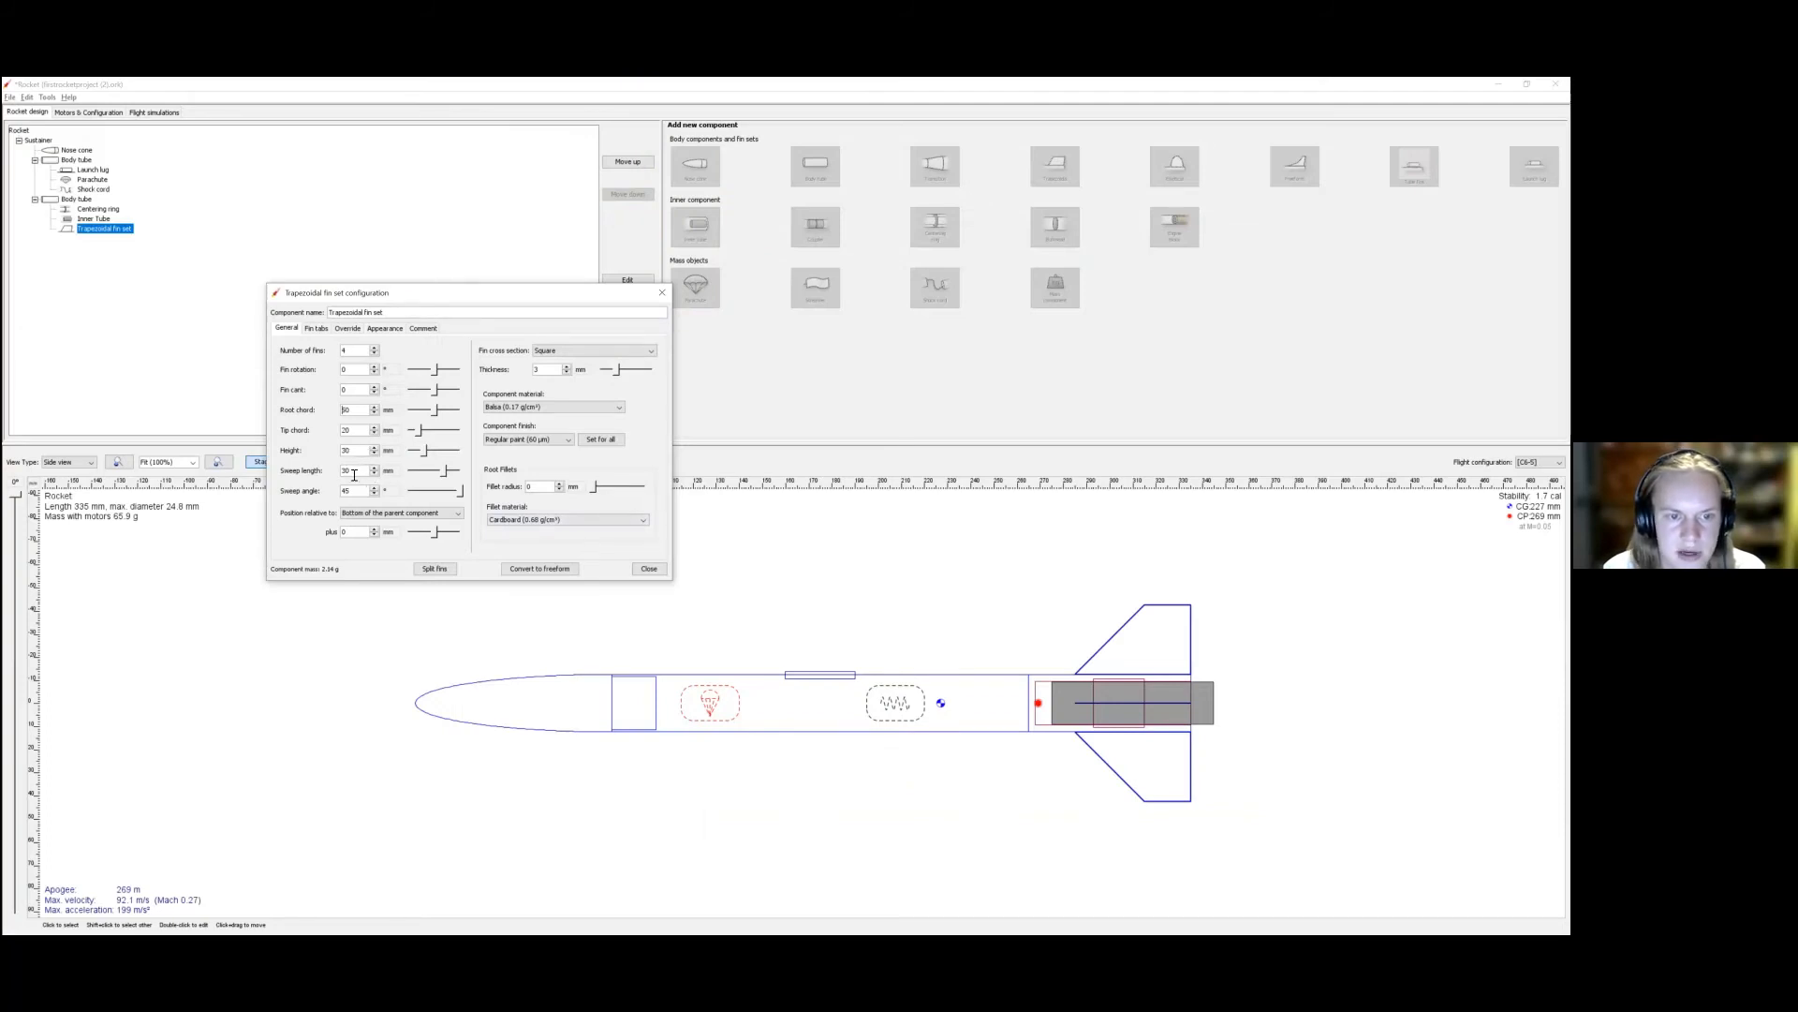
key("alt+Tab")
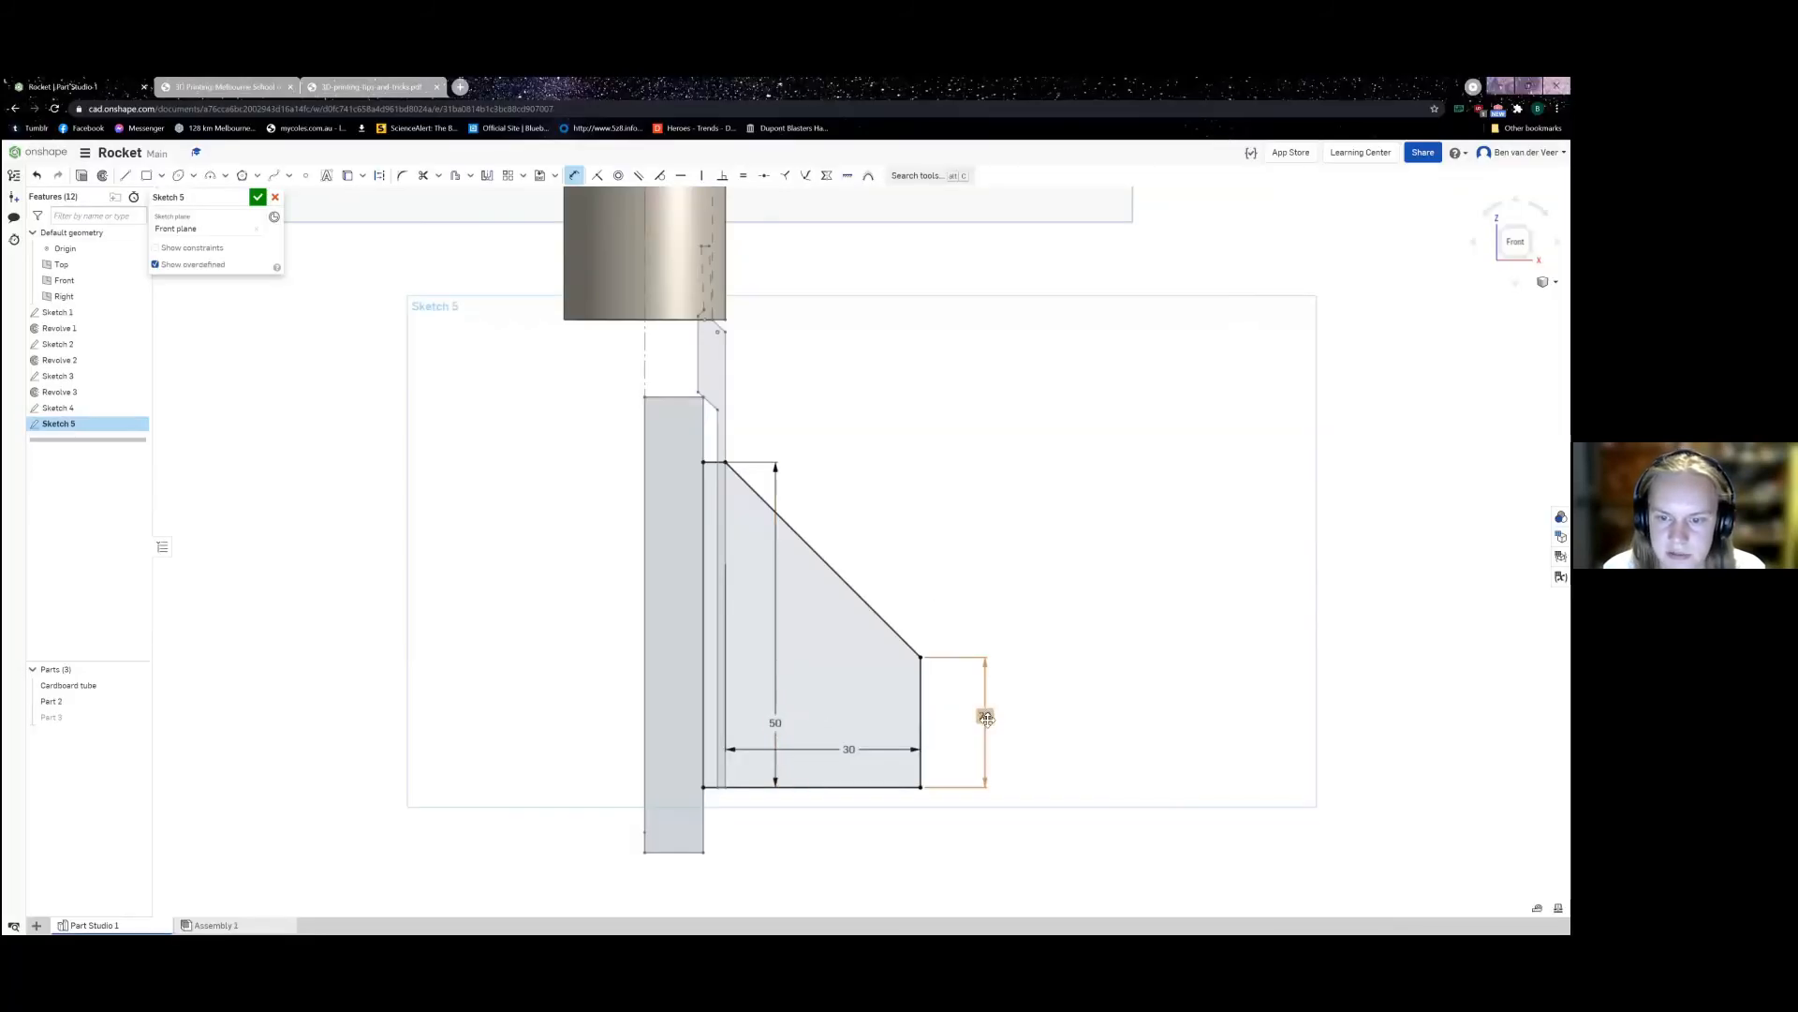
left_click(726, 461)
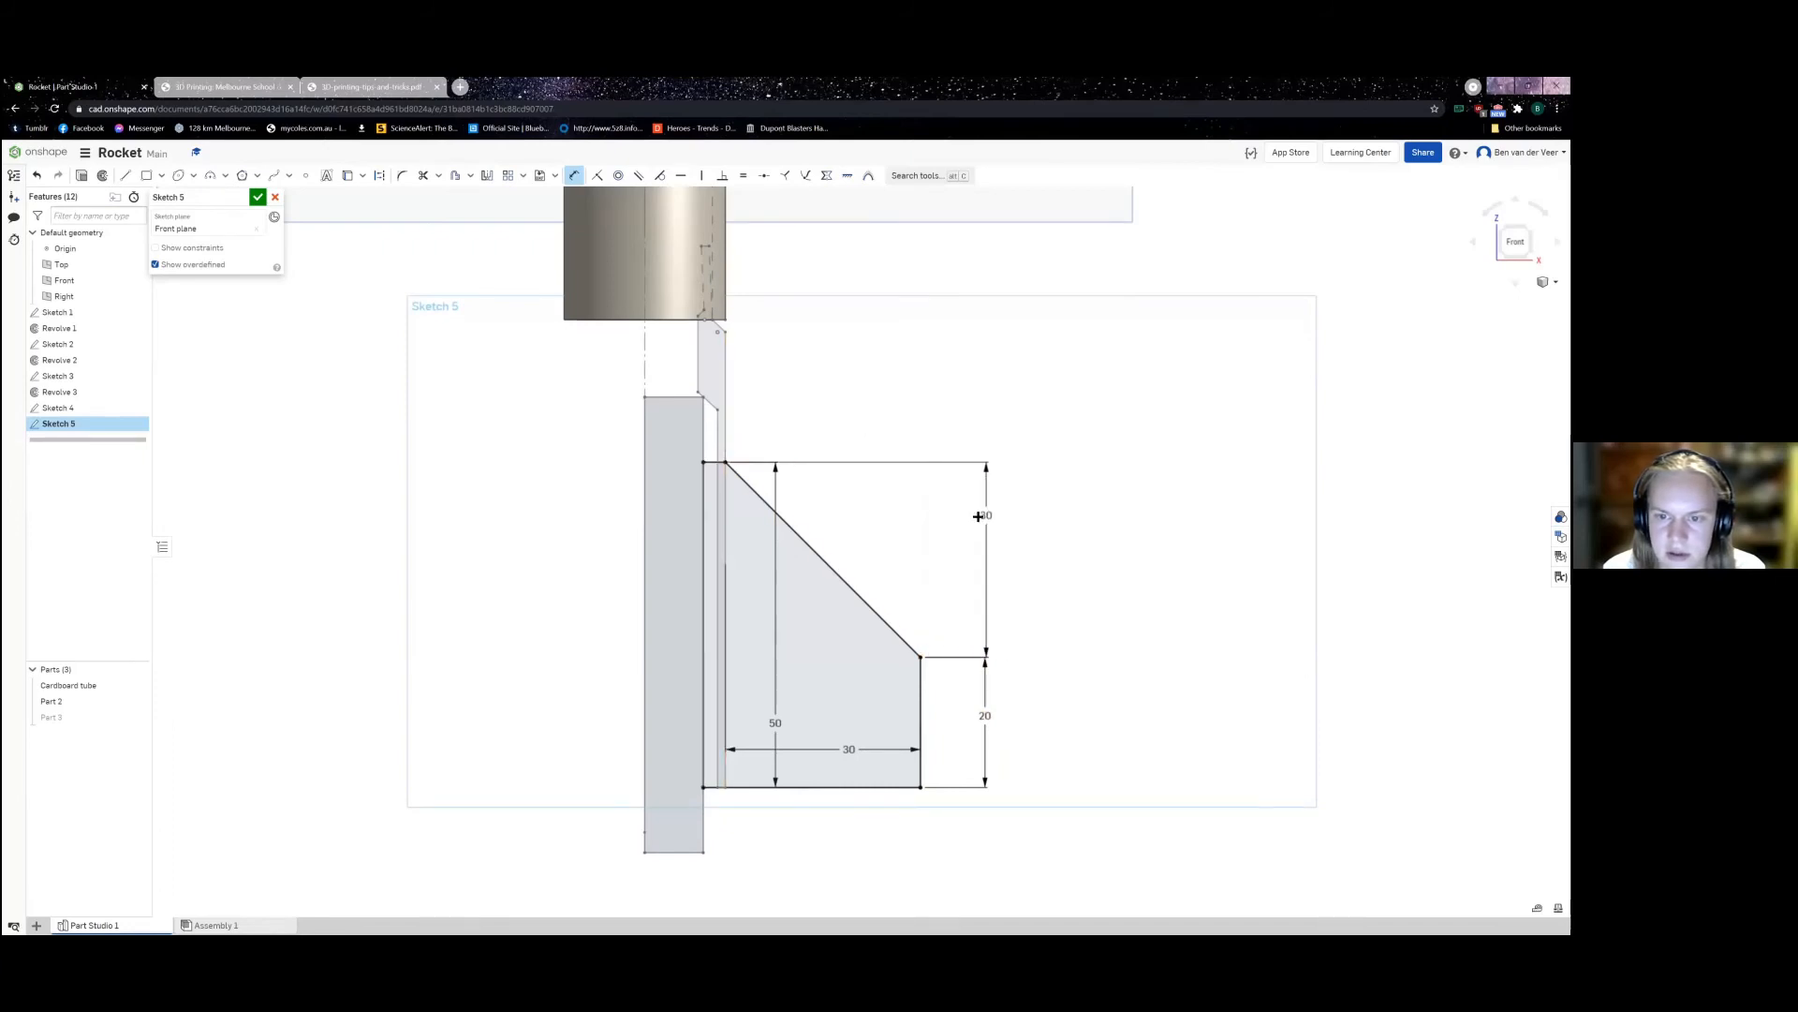
left_click(981, 513)
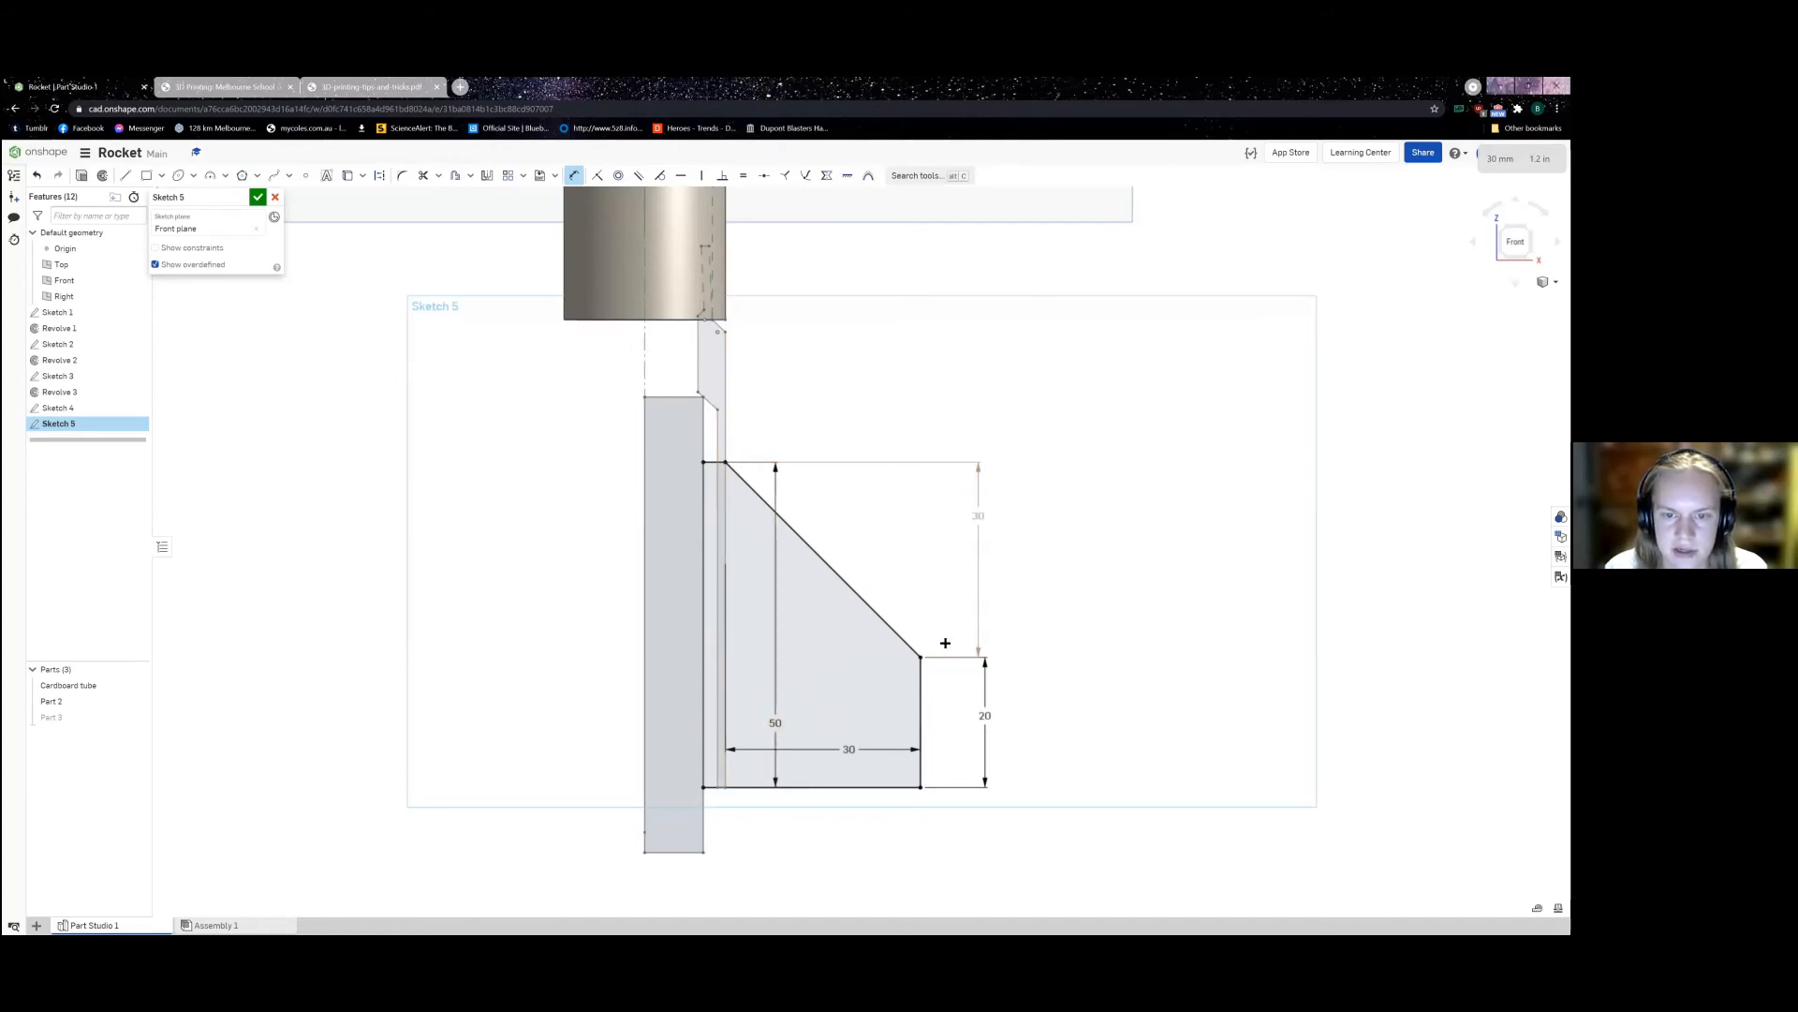
key("alt+Tab")
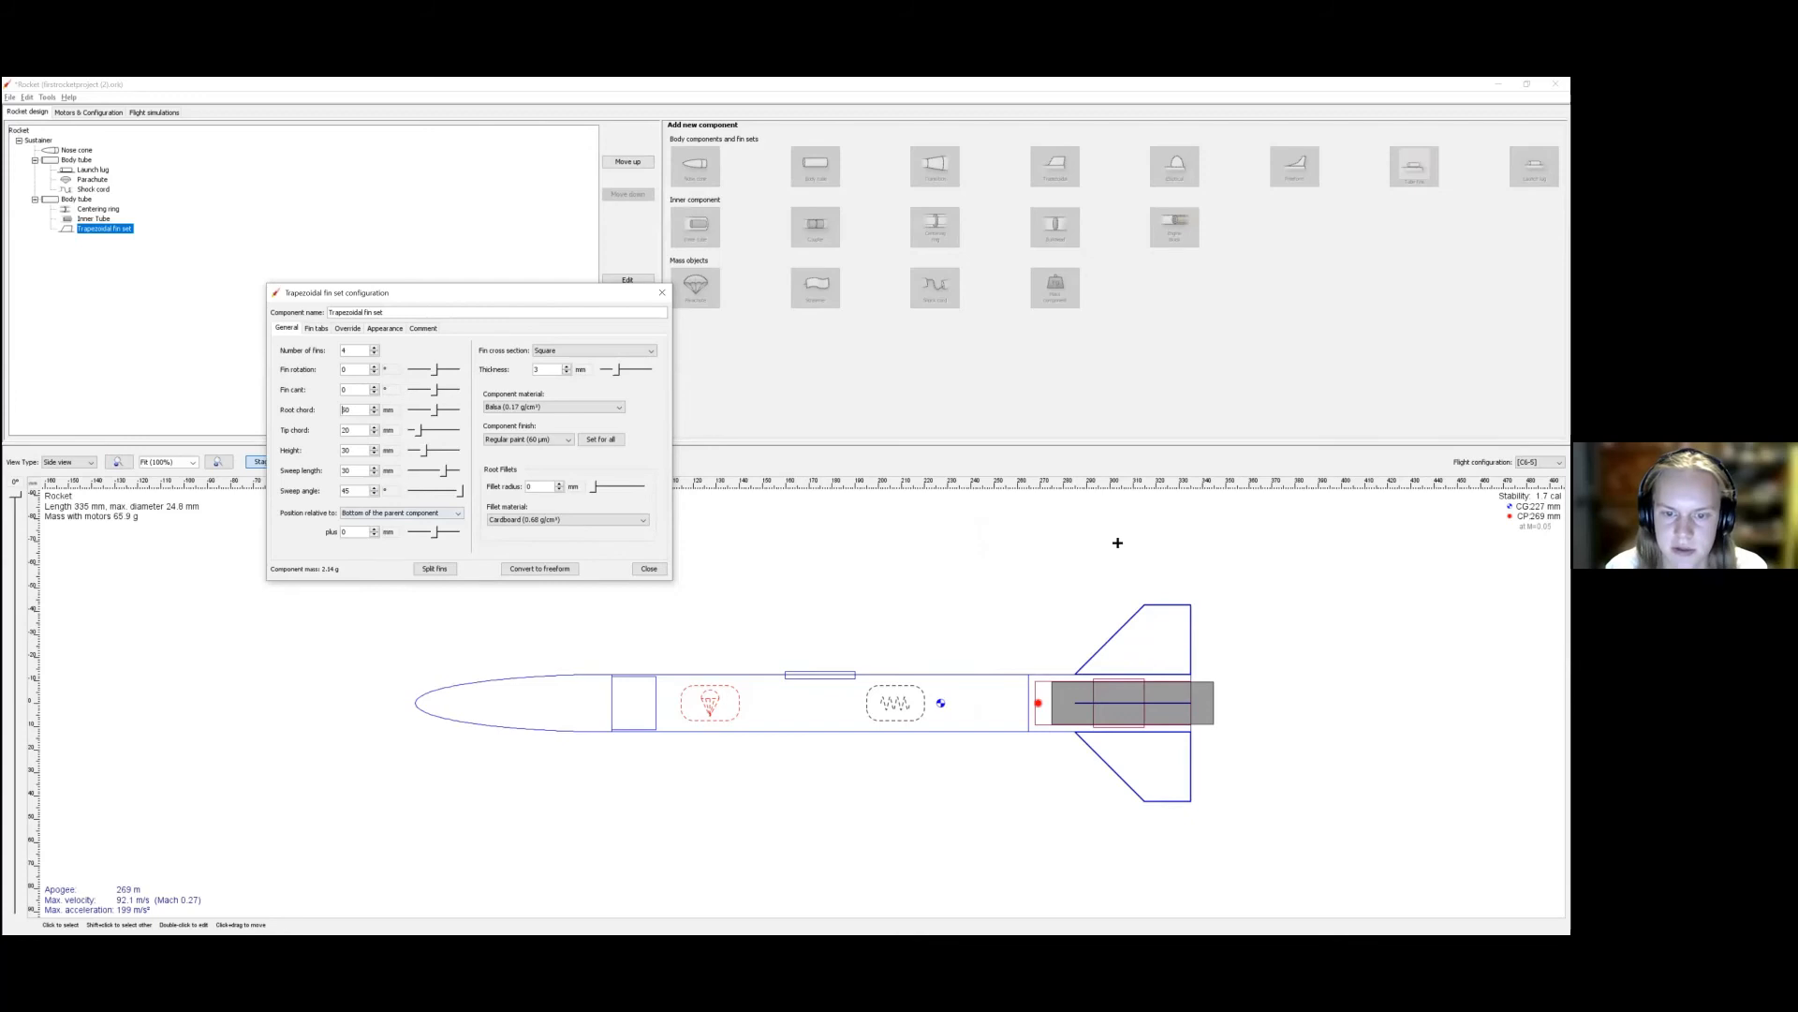
key("alt+Tab")
Step: Examine how the fin's base and inner edge meet the cylinder's side and the thin wall
scroll(763, 550, "up", 4)
middle_click_drag(694, 747, 723, 570)
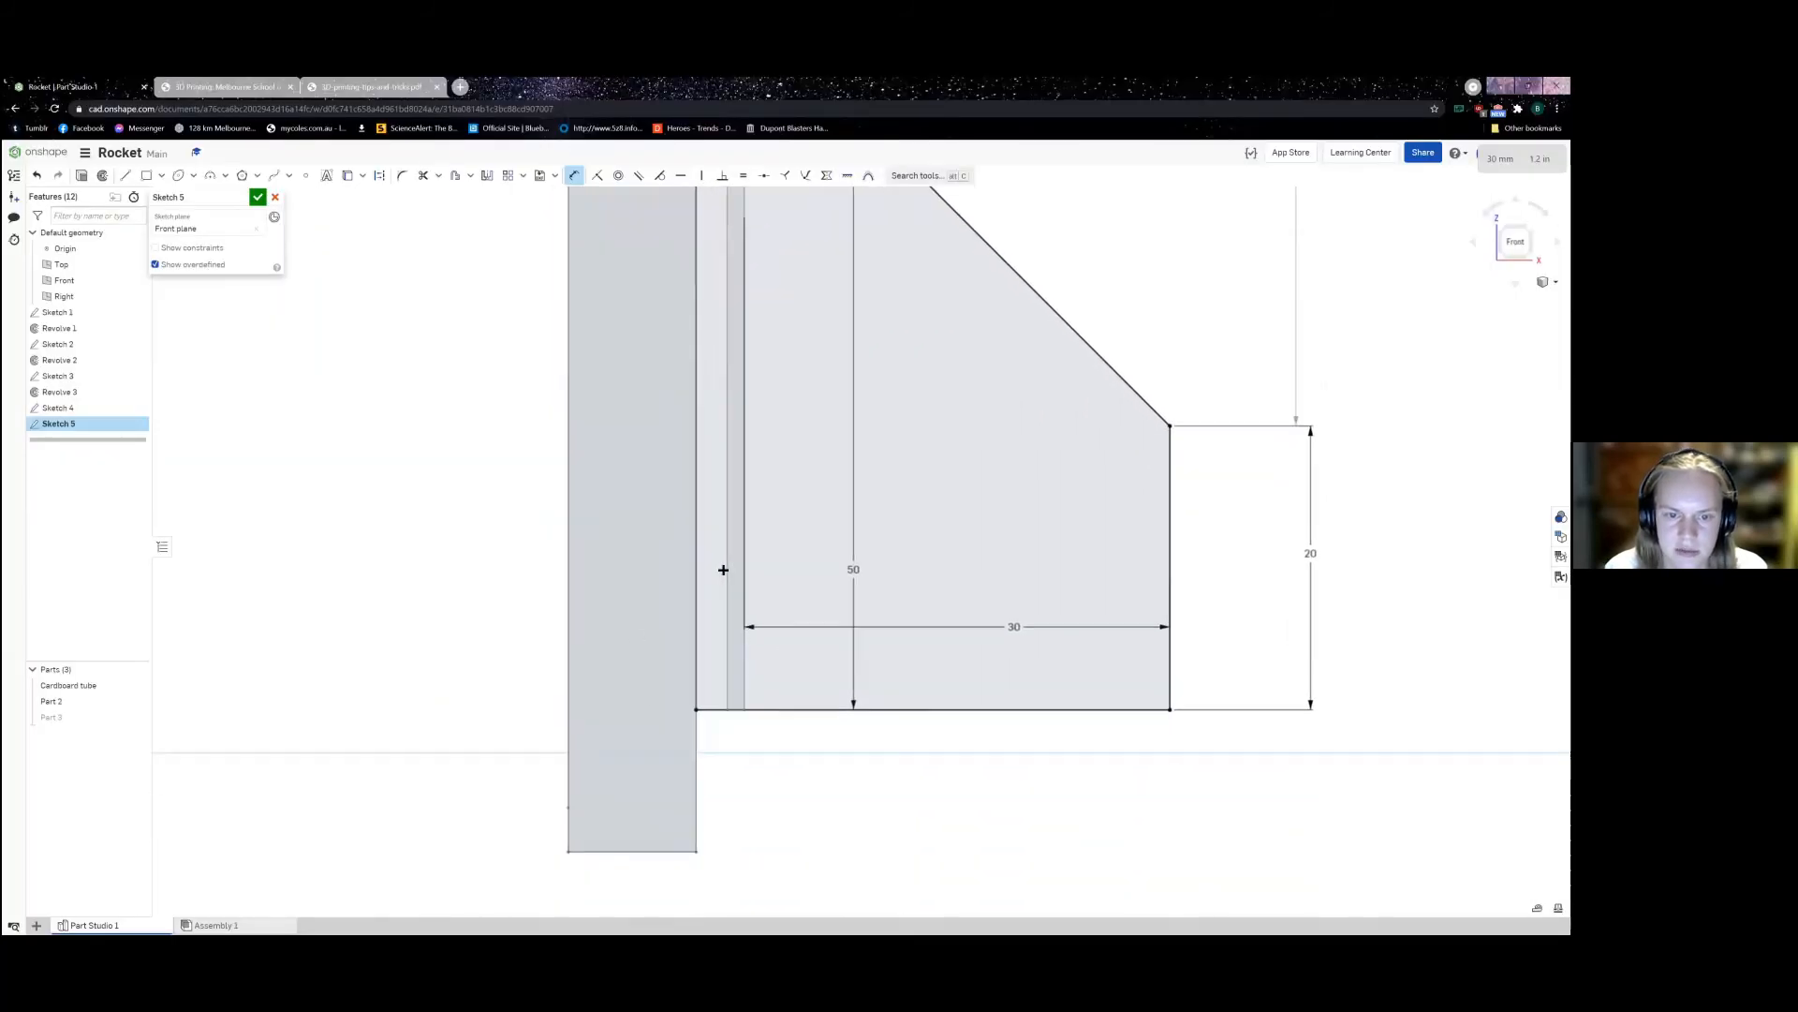
scroll(703, 674, "up", 8)
scroll(740, 731, "down", 5)
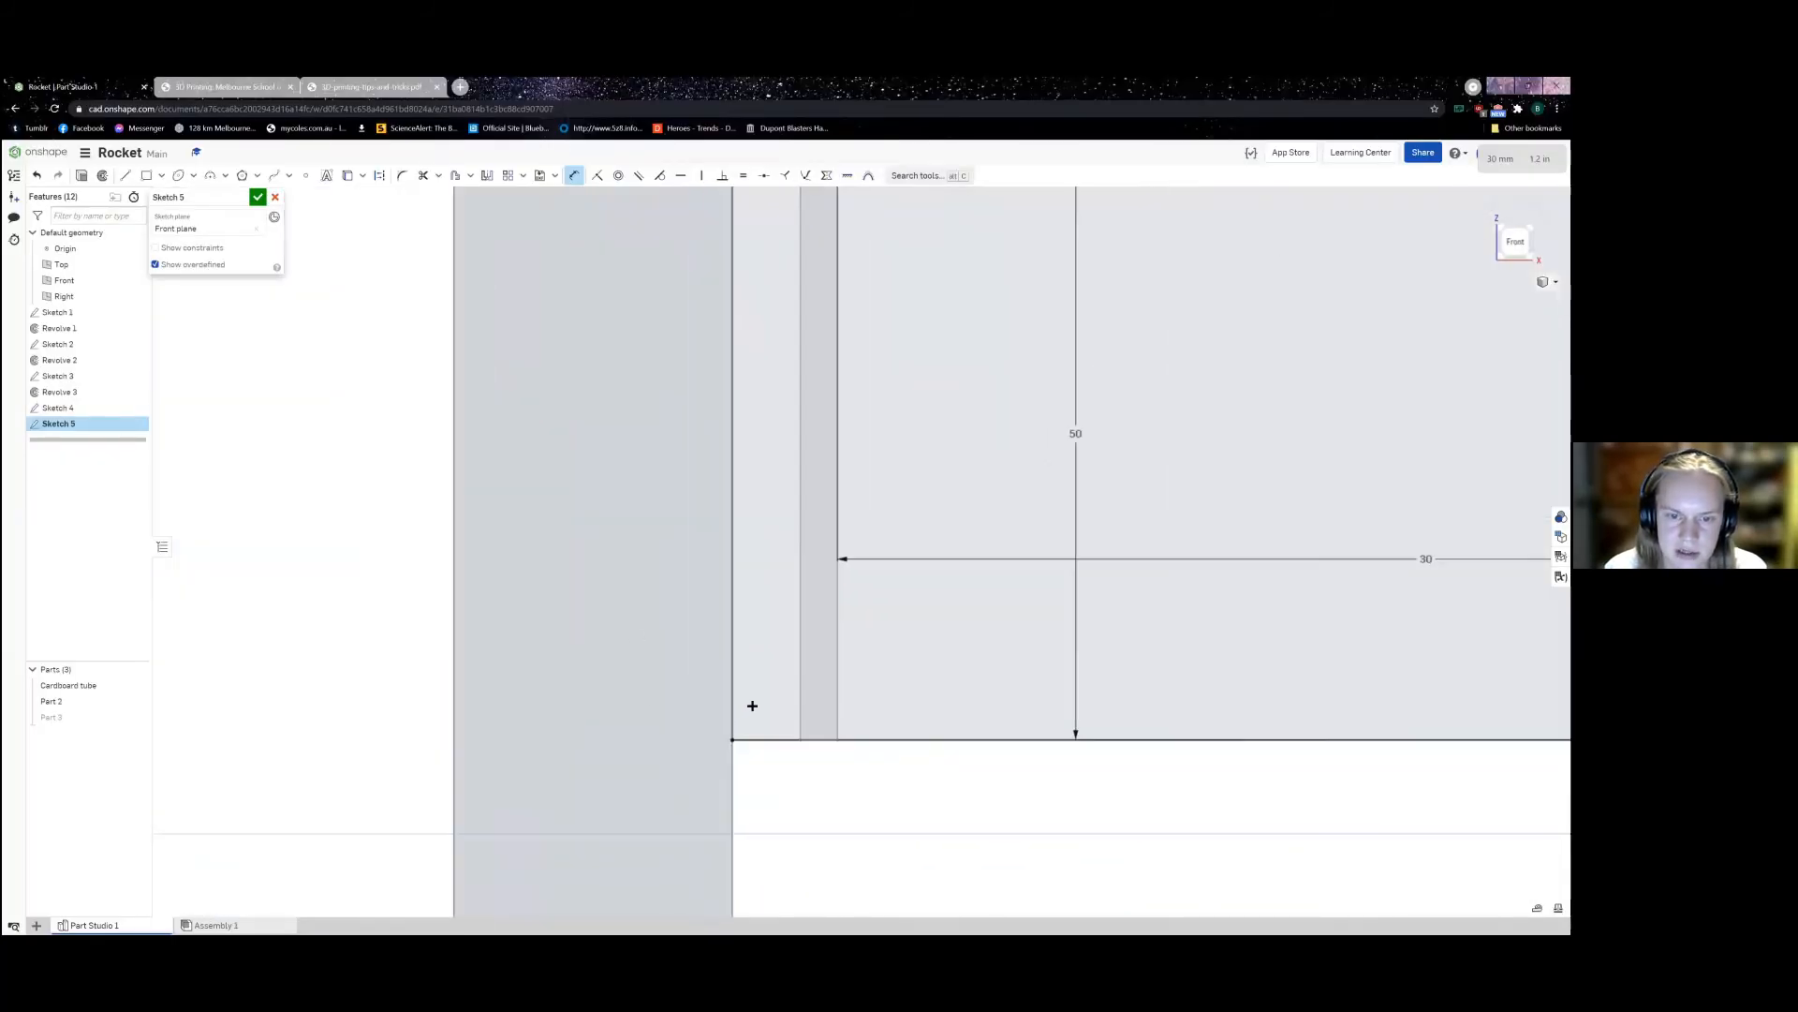
scroll(752, 706, "down", 5)
scroll(762, 694, "up", 2)
middle_click_drag(746, 610, 721, 746)
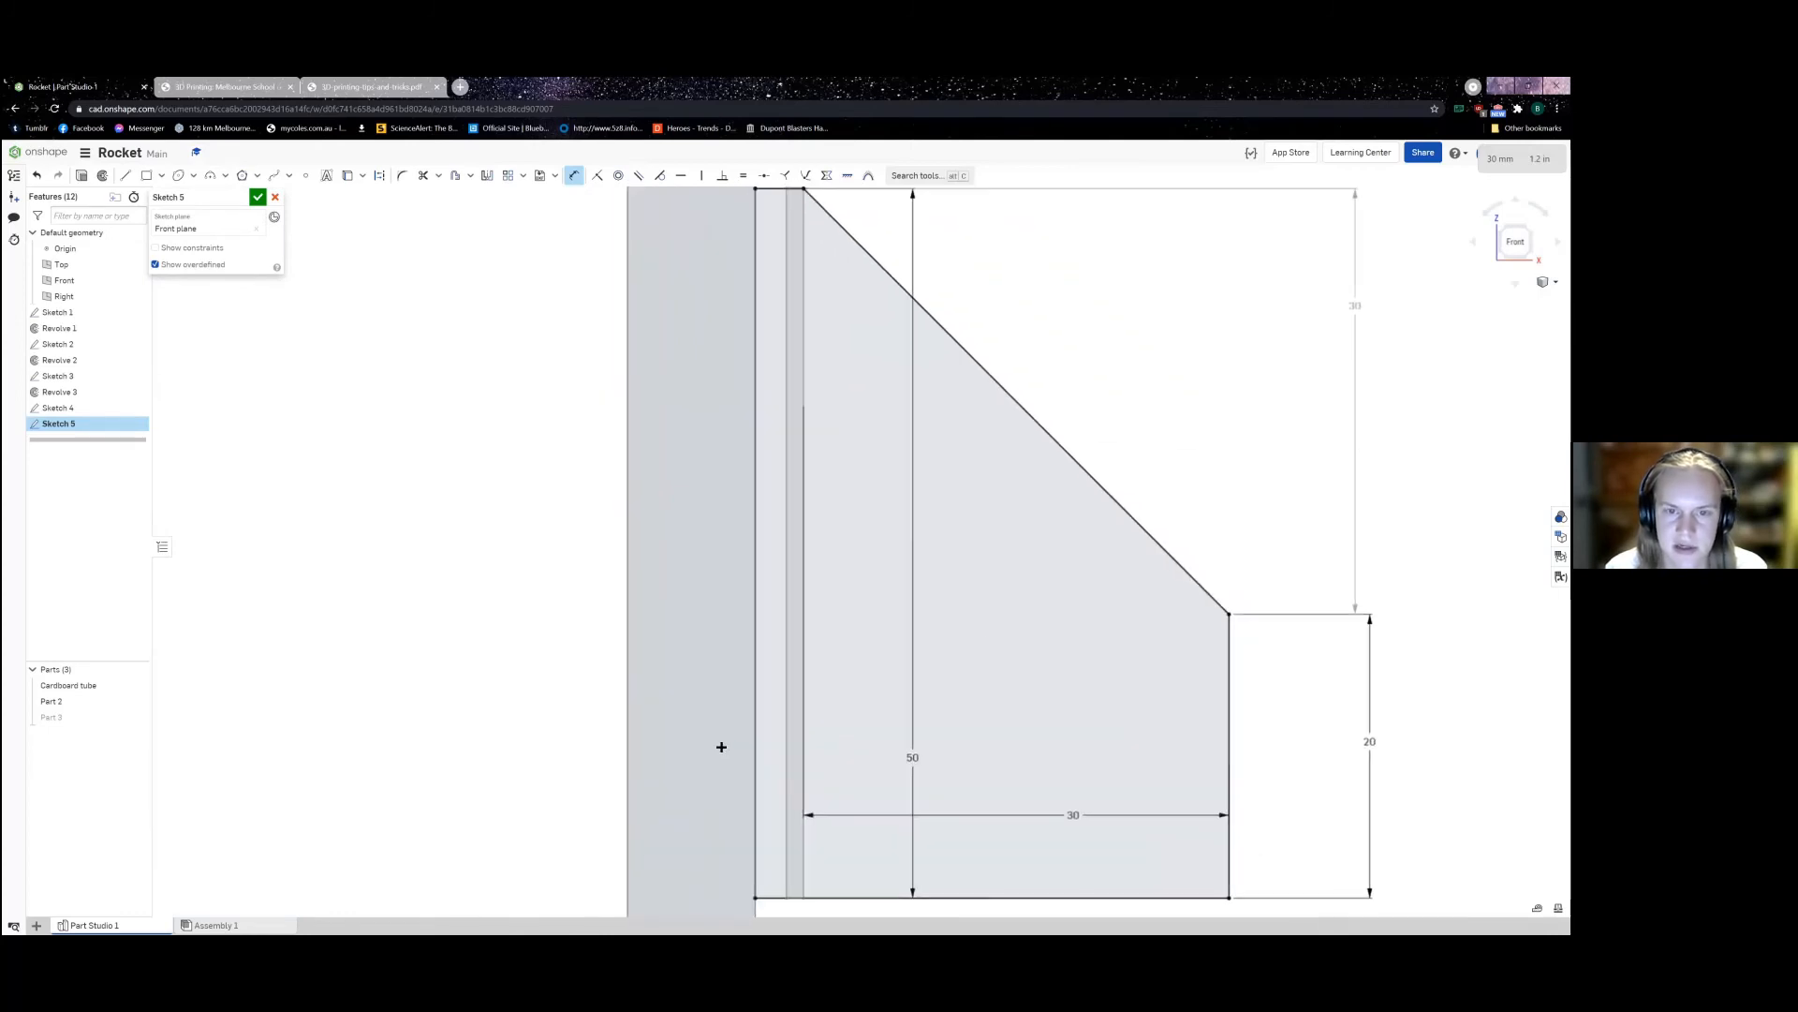
scroll(714, 670, "down", 3)
scroll(739, 659, "up", 1)
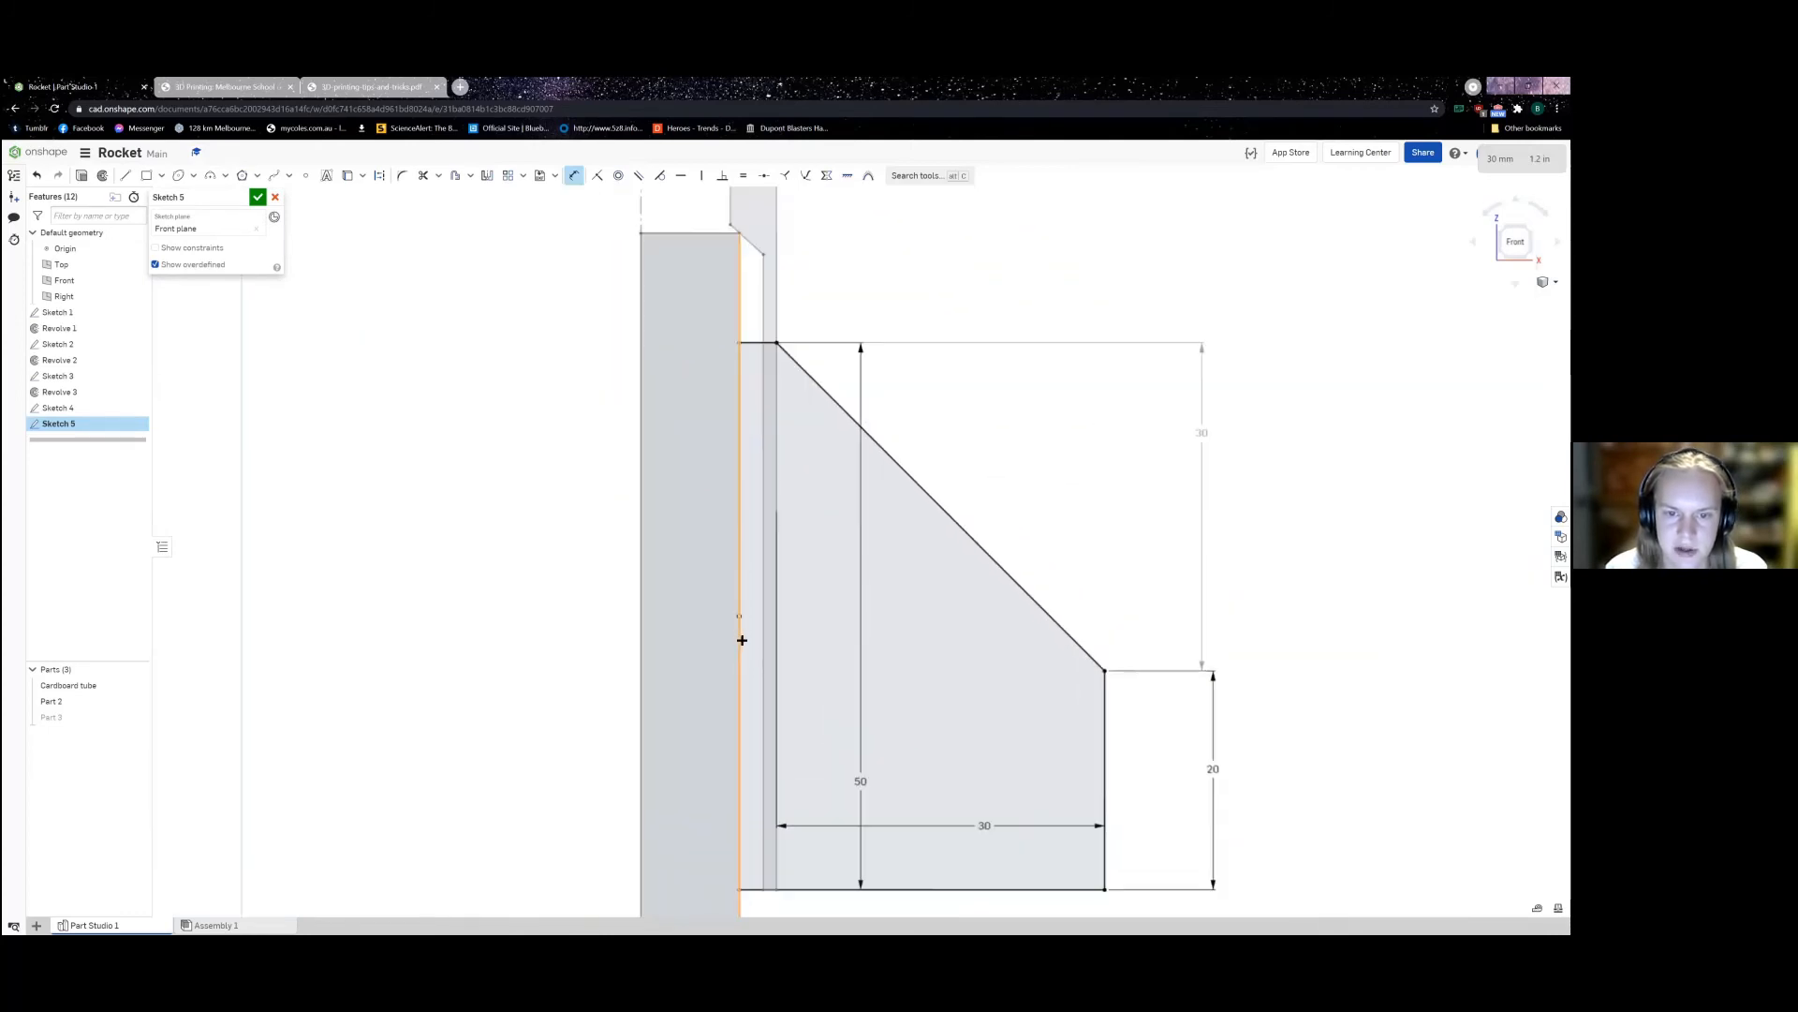
Step: Try to dimension the gap between the cylinder's side and the inner line of the thin wall
left_click(742, 639)
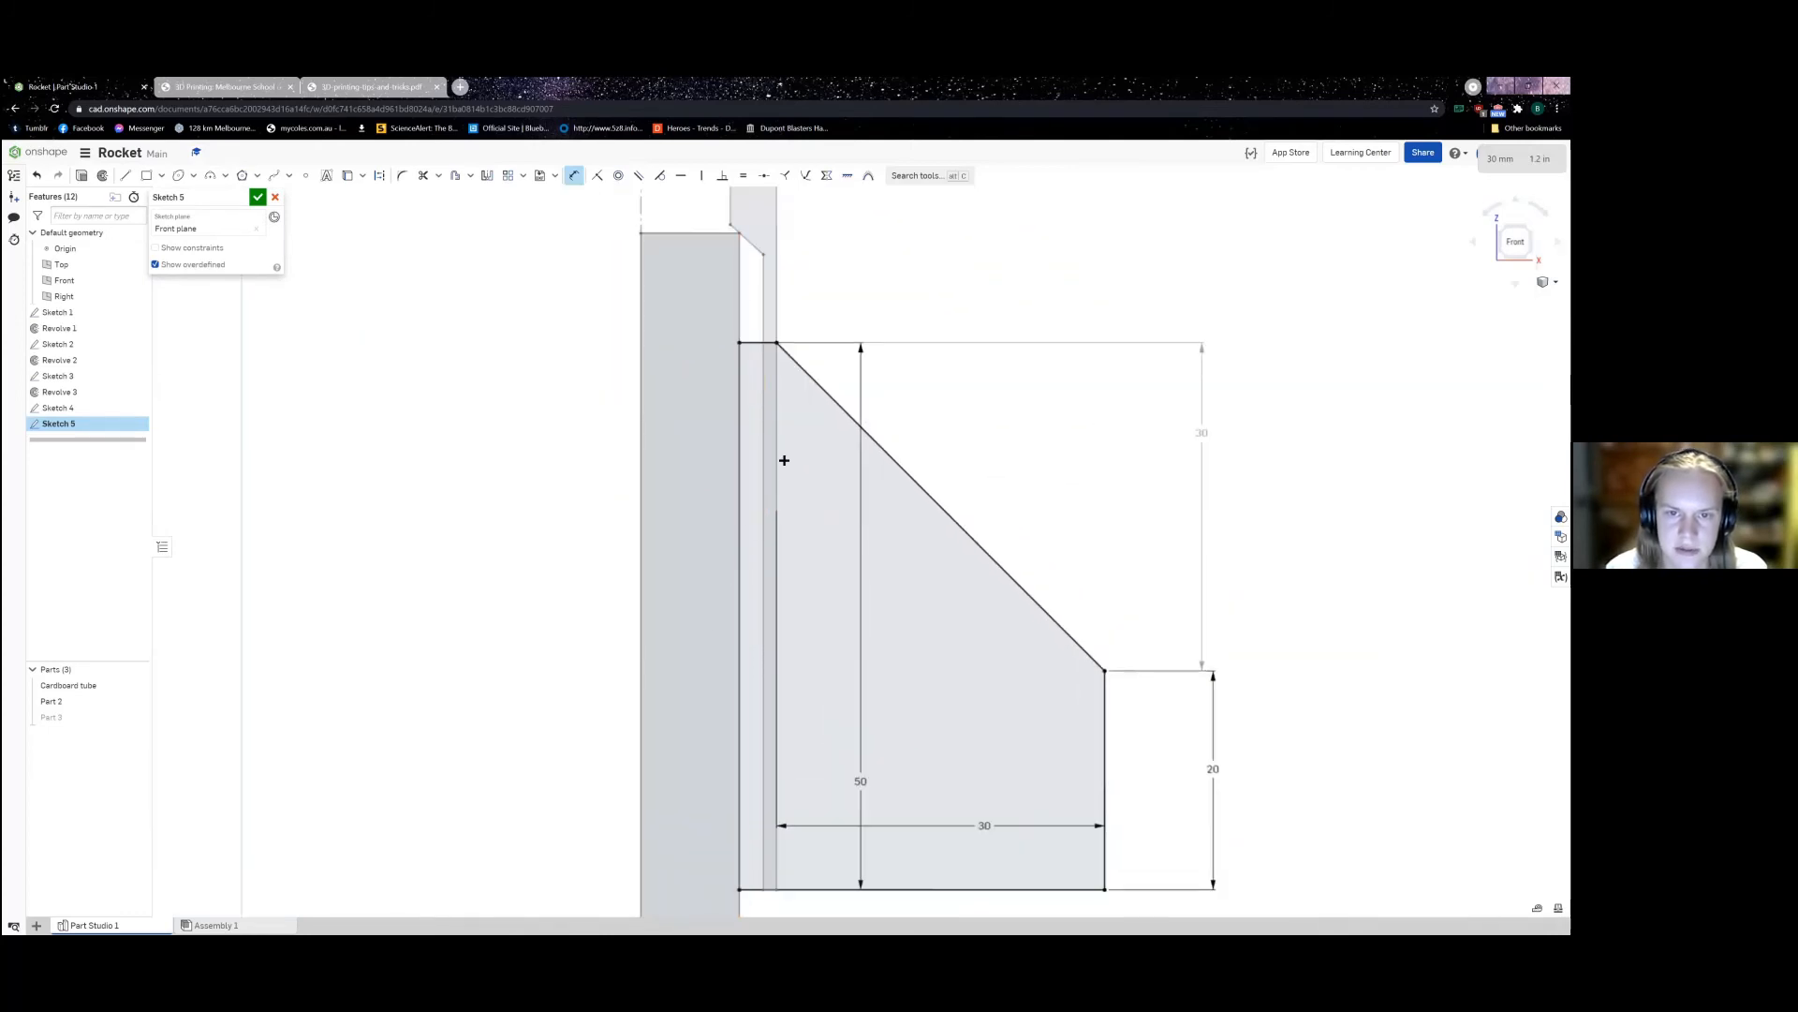
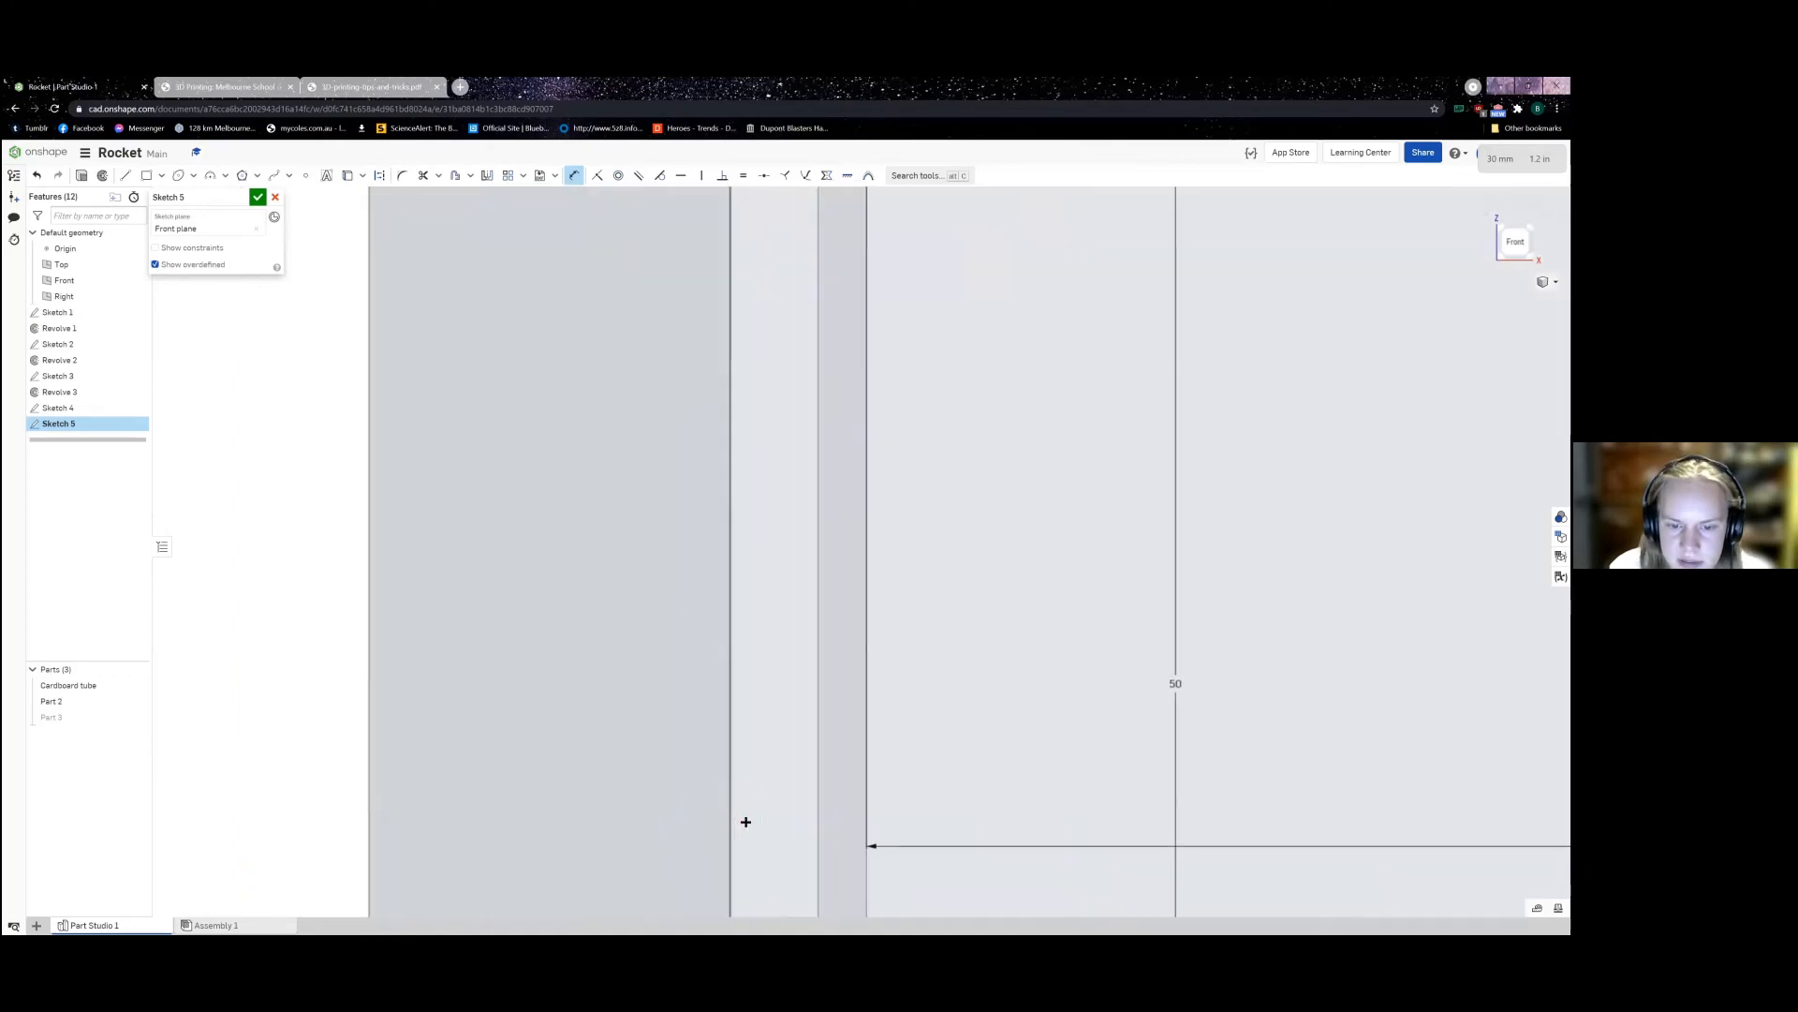
scroll(734, 808, "up", 5)
left_click(818, 834)
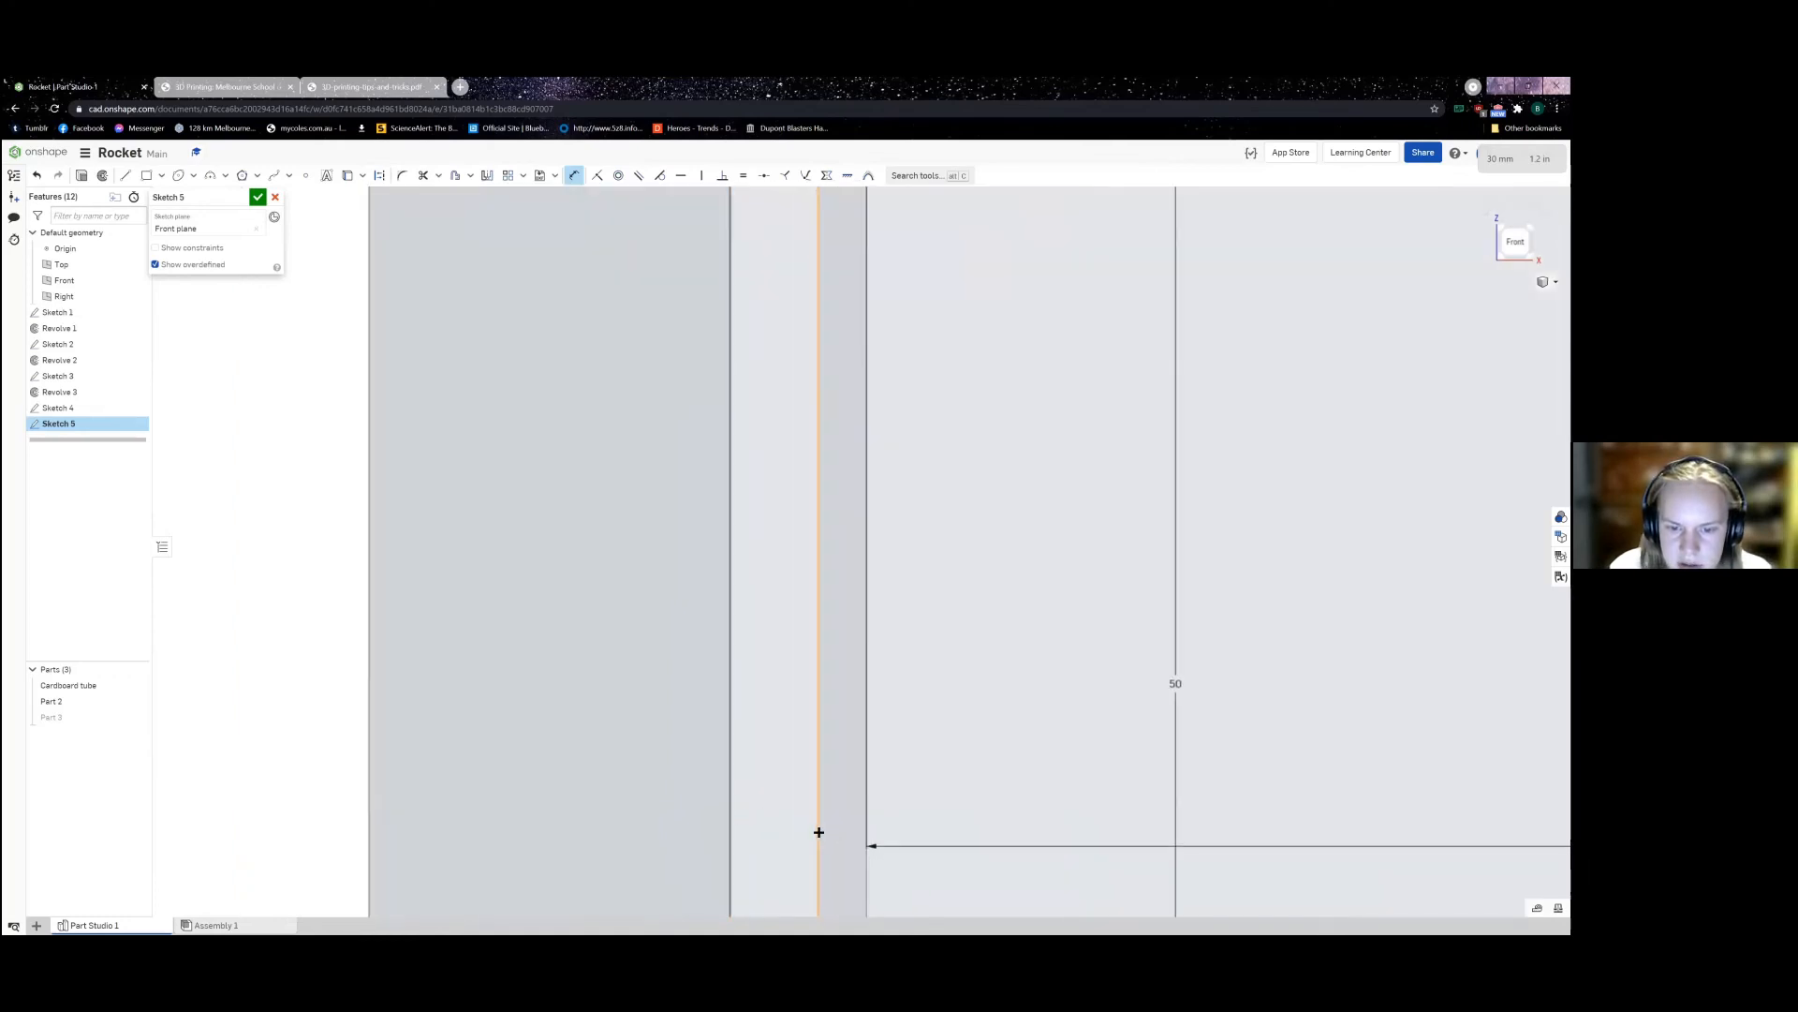
scroll(783, 815, "down", 5)
scroll(781, 855, "up", 7)
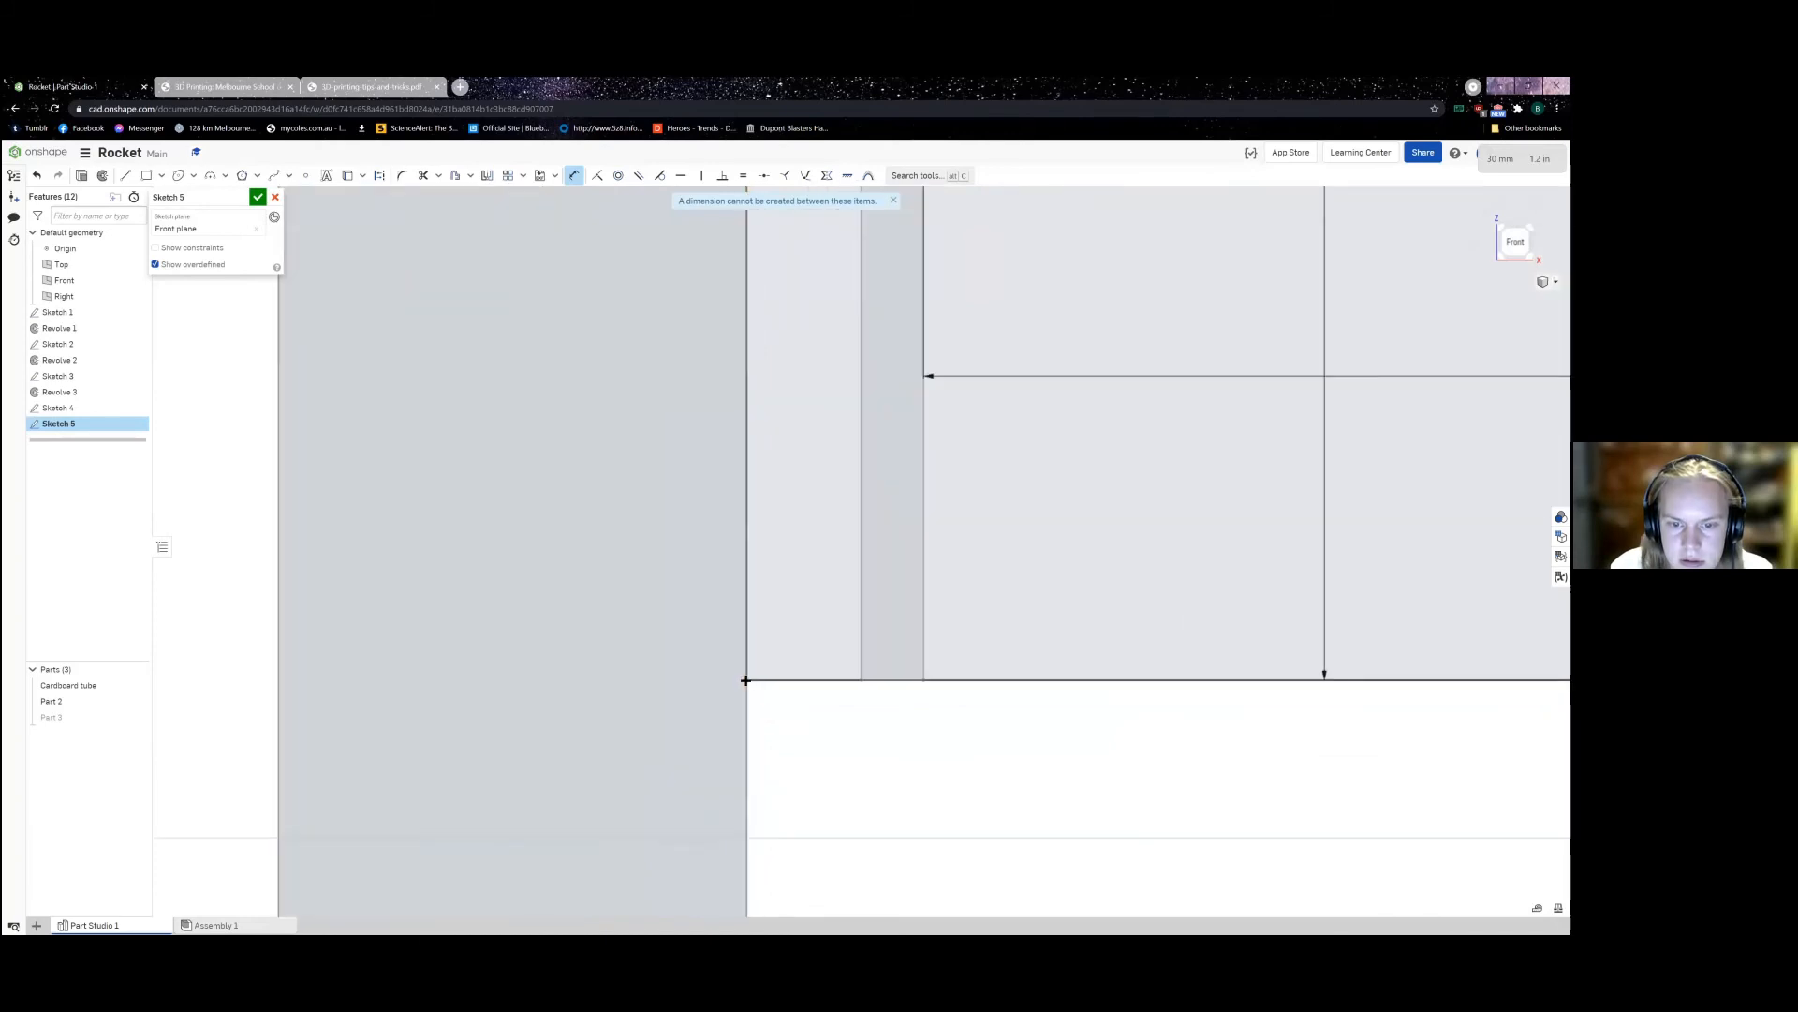
scroll(784, 650, "down", 6)
middle_click_drag(787, 603, 745, 653)
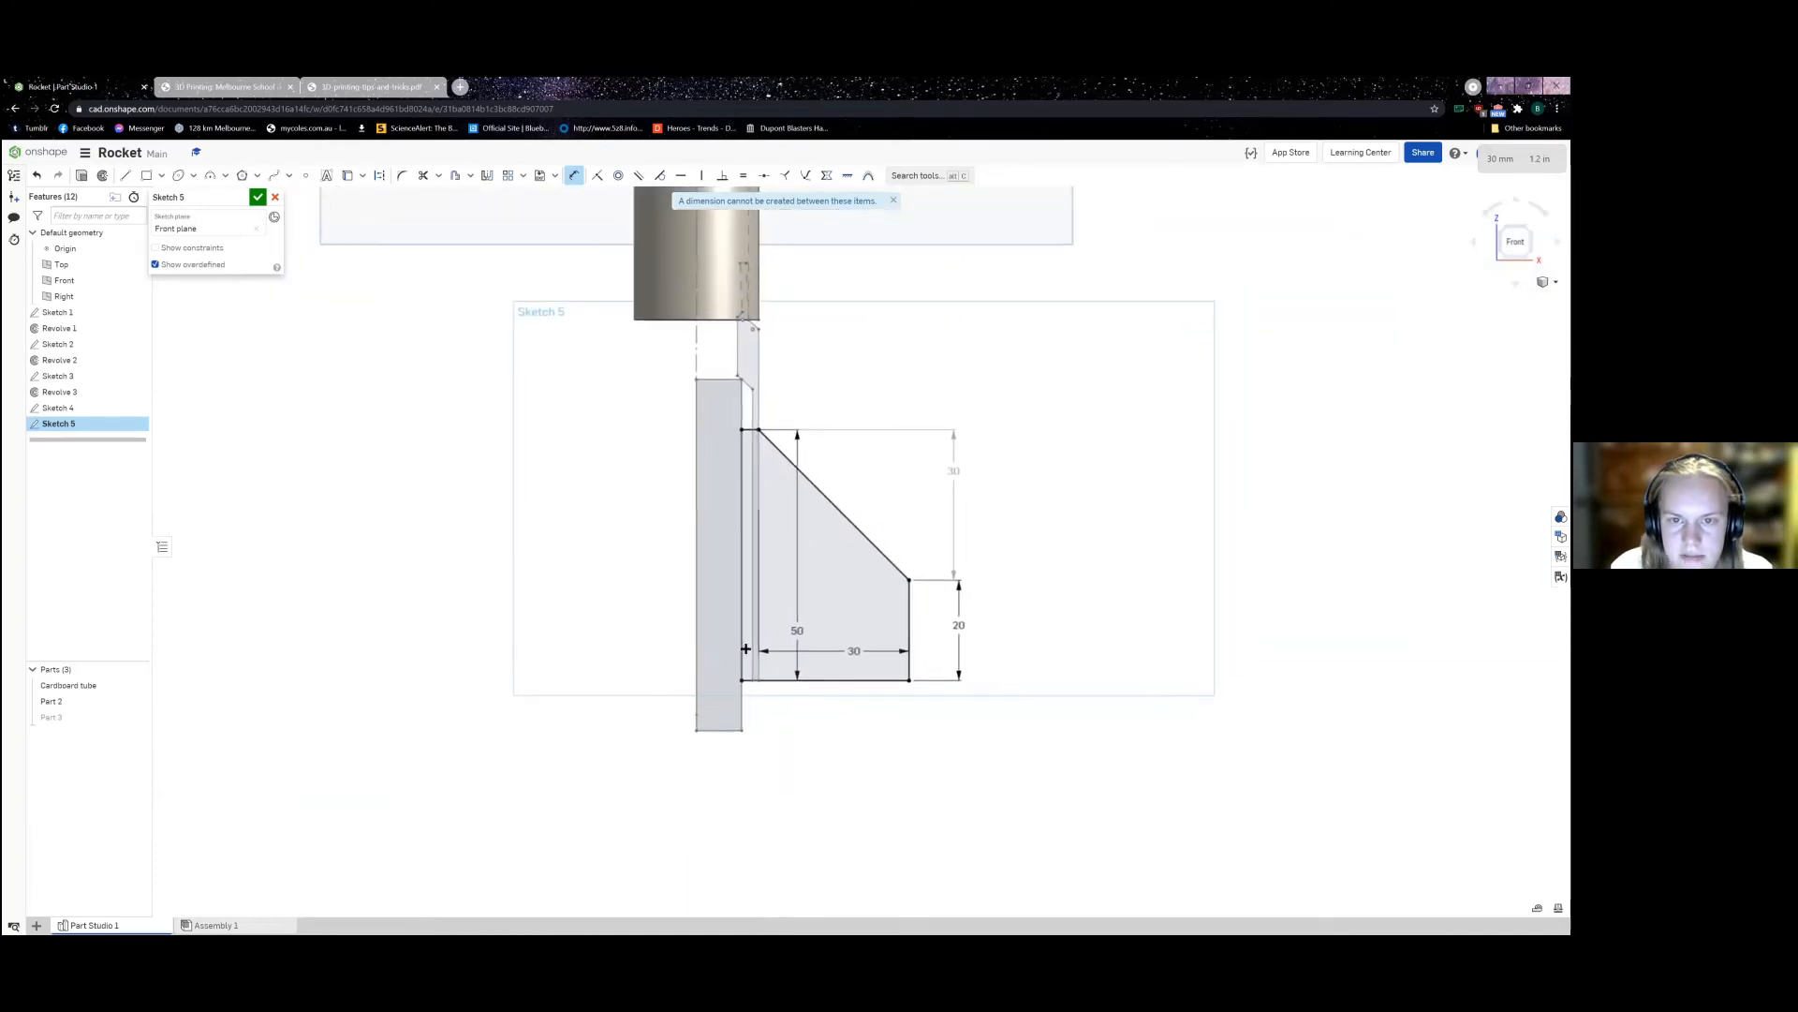
Step: Dimension the fin's short top edge to 3 mm with Sketches 3 and 4 hidden, and show Sketch 4 again
left_click(137, 411)
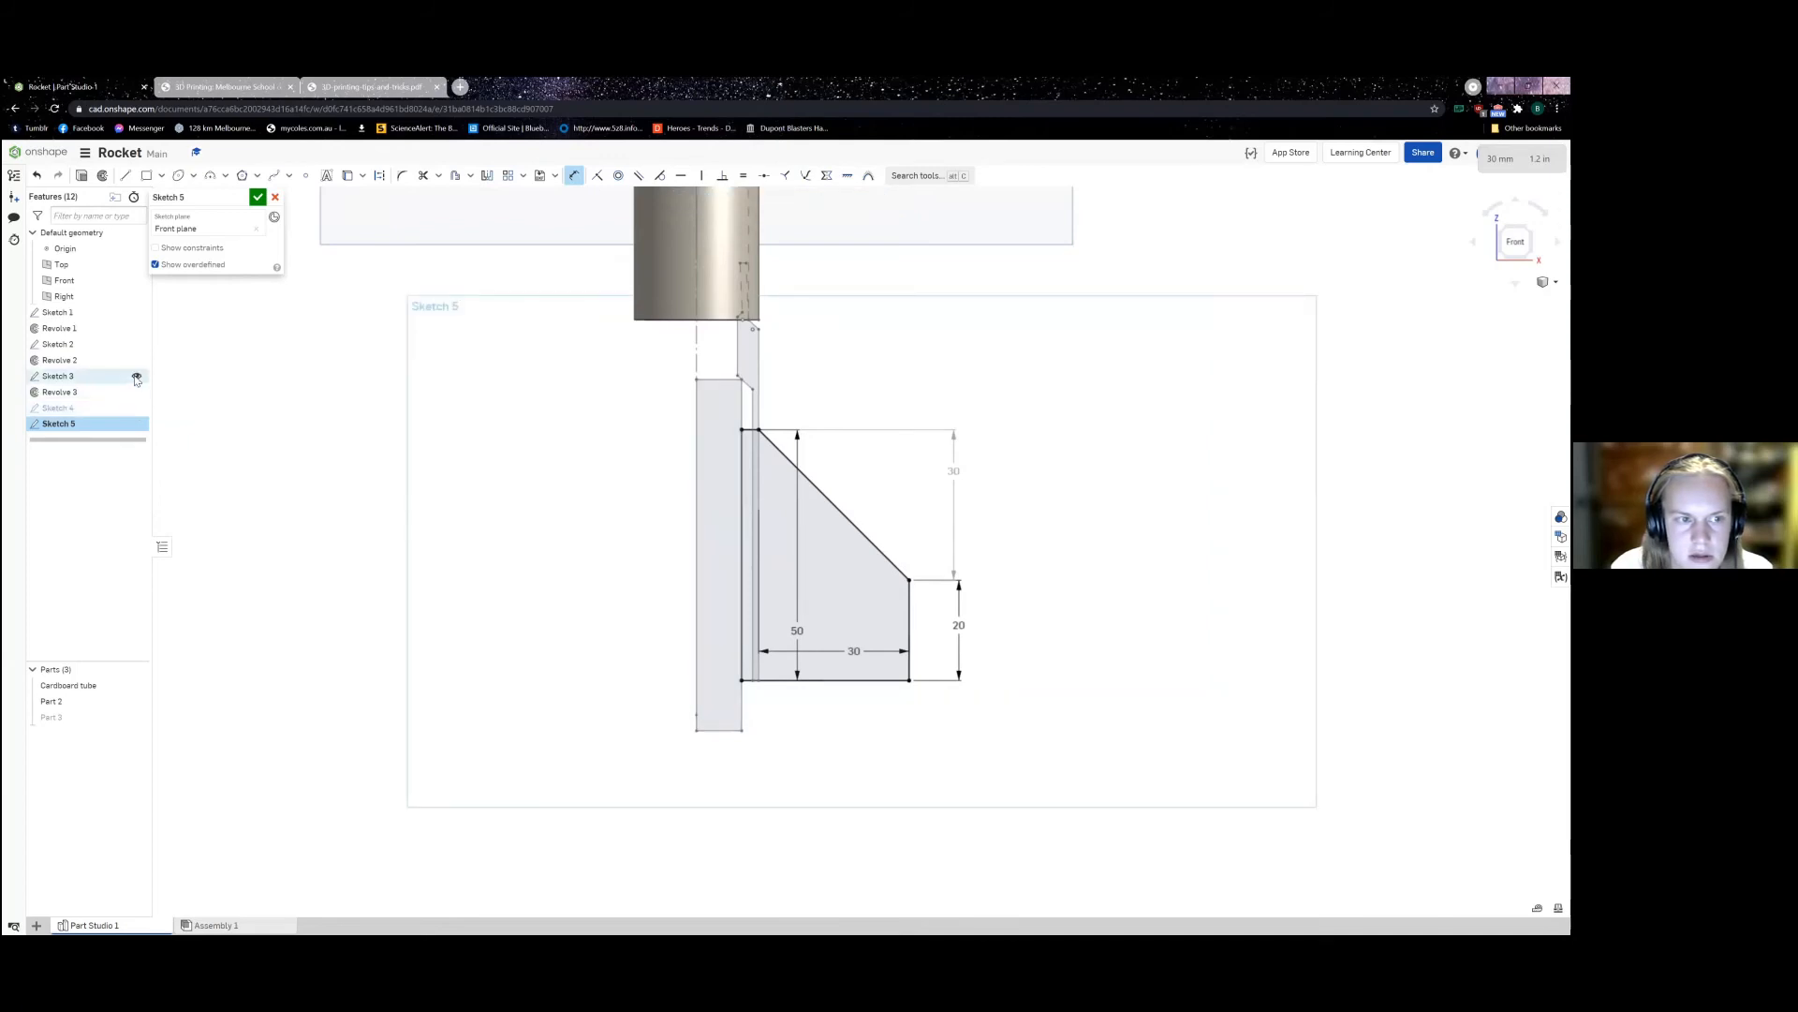
left_click(136, 375)
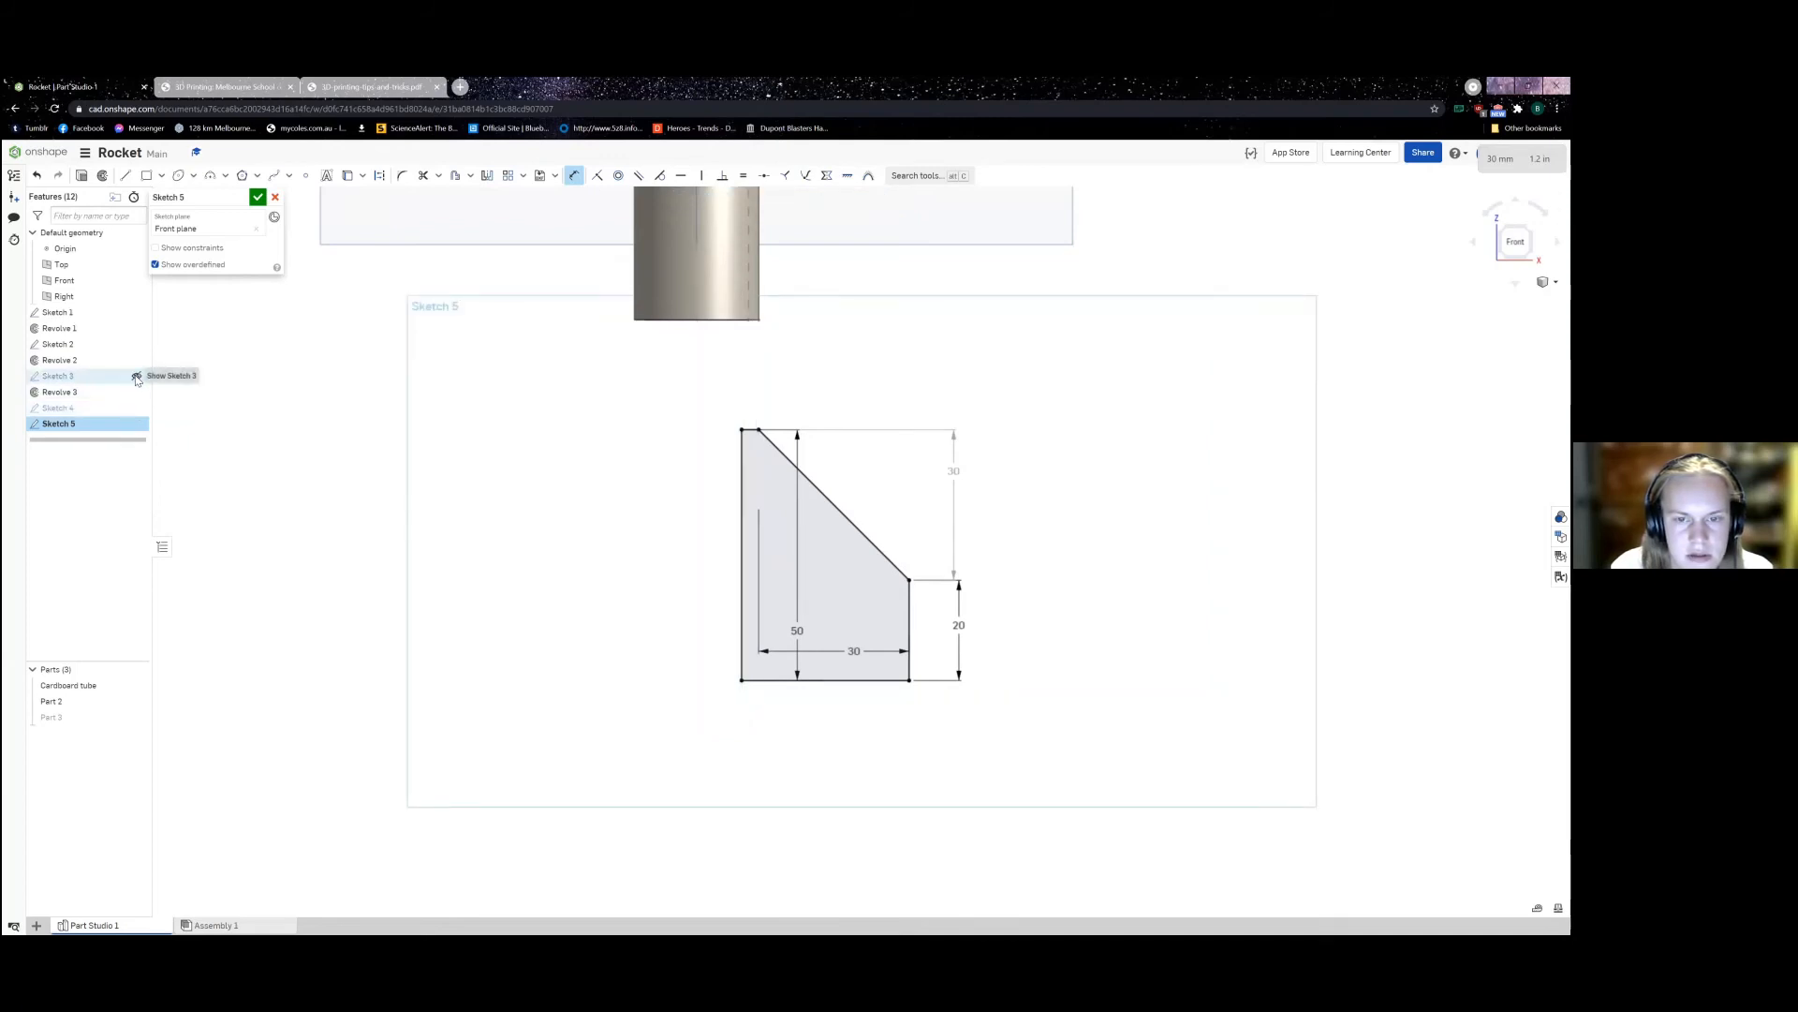
scroll(646, 483, "up", 3)
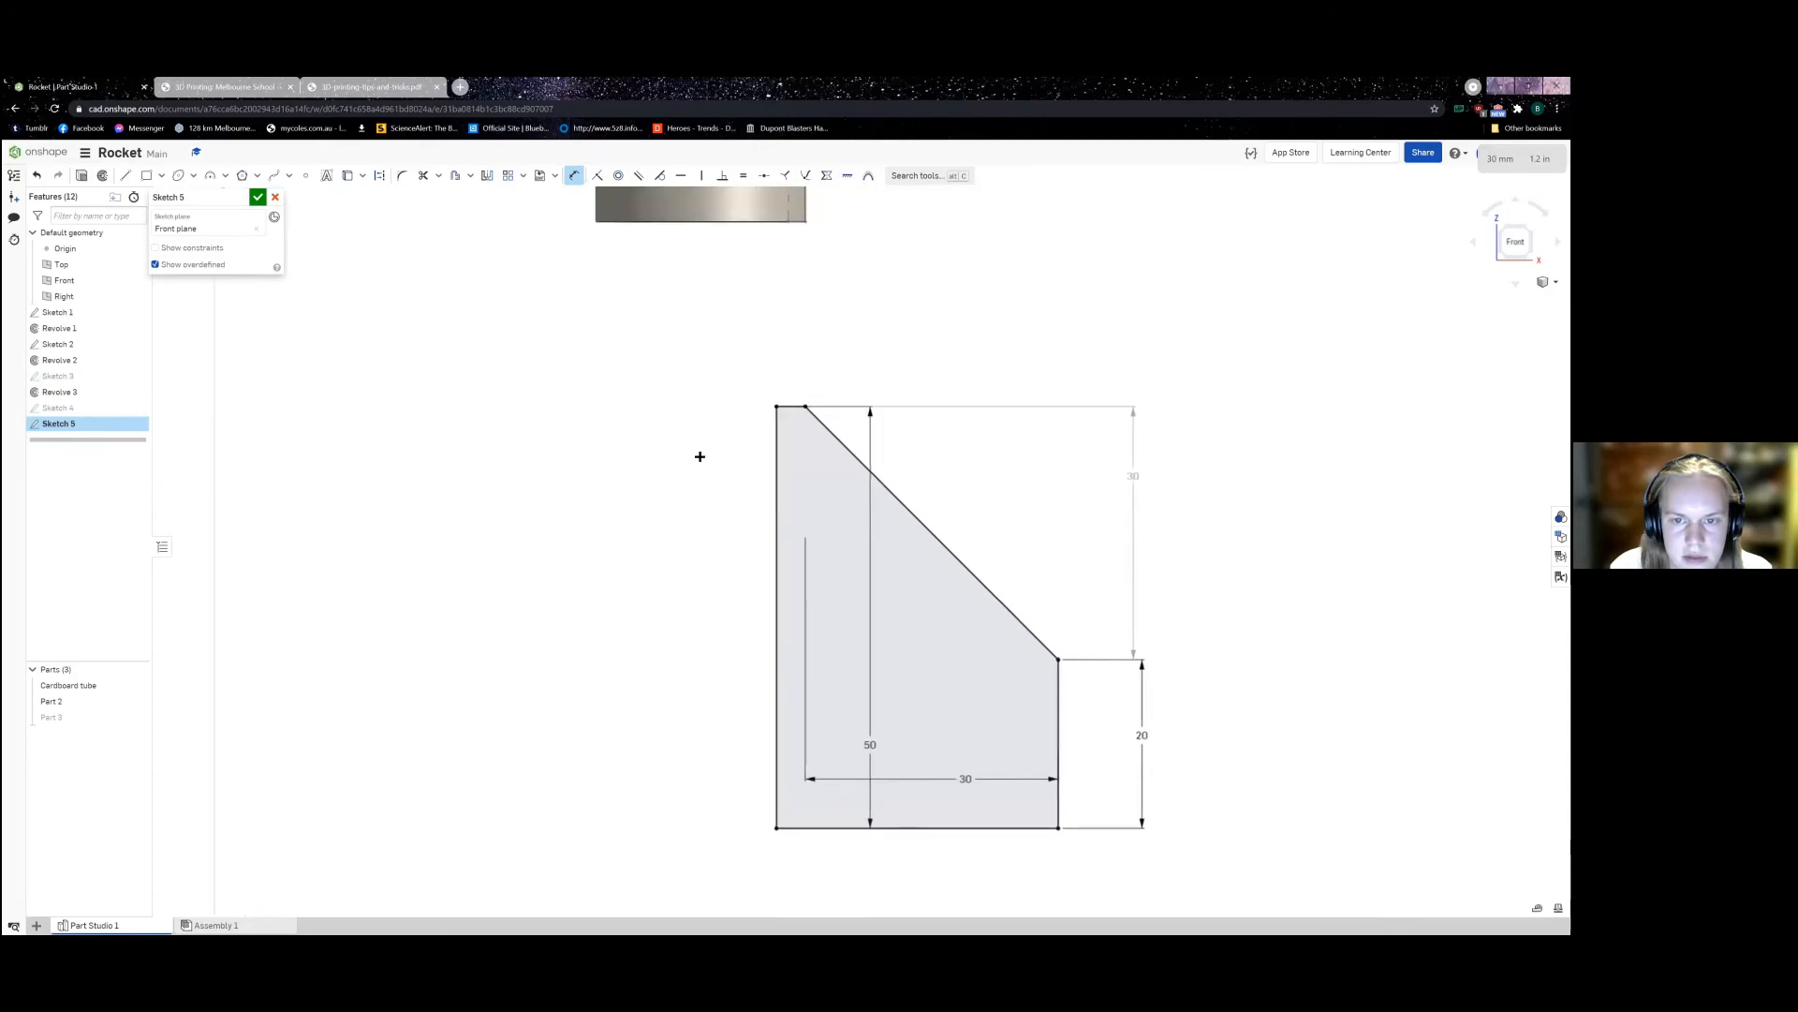
left_click(726, 416)
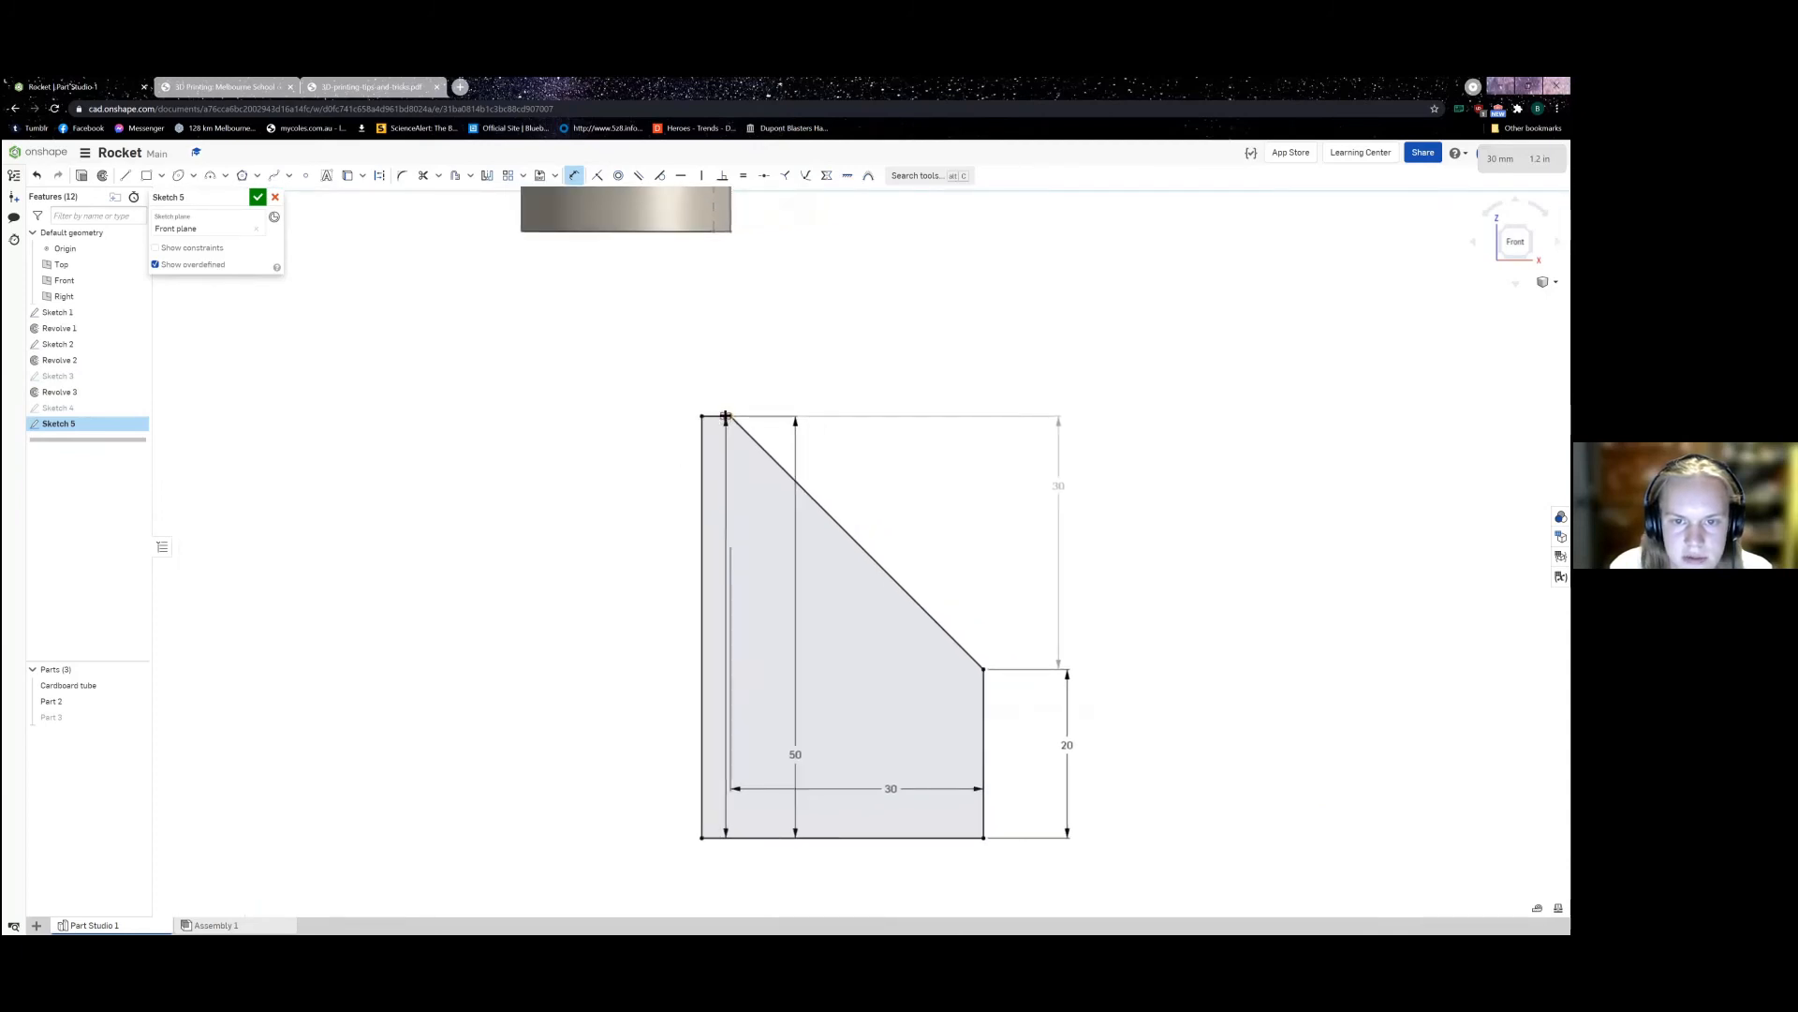
left_click(727, 401)
scroll(750, 409, "up", 1)
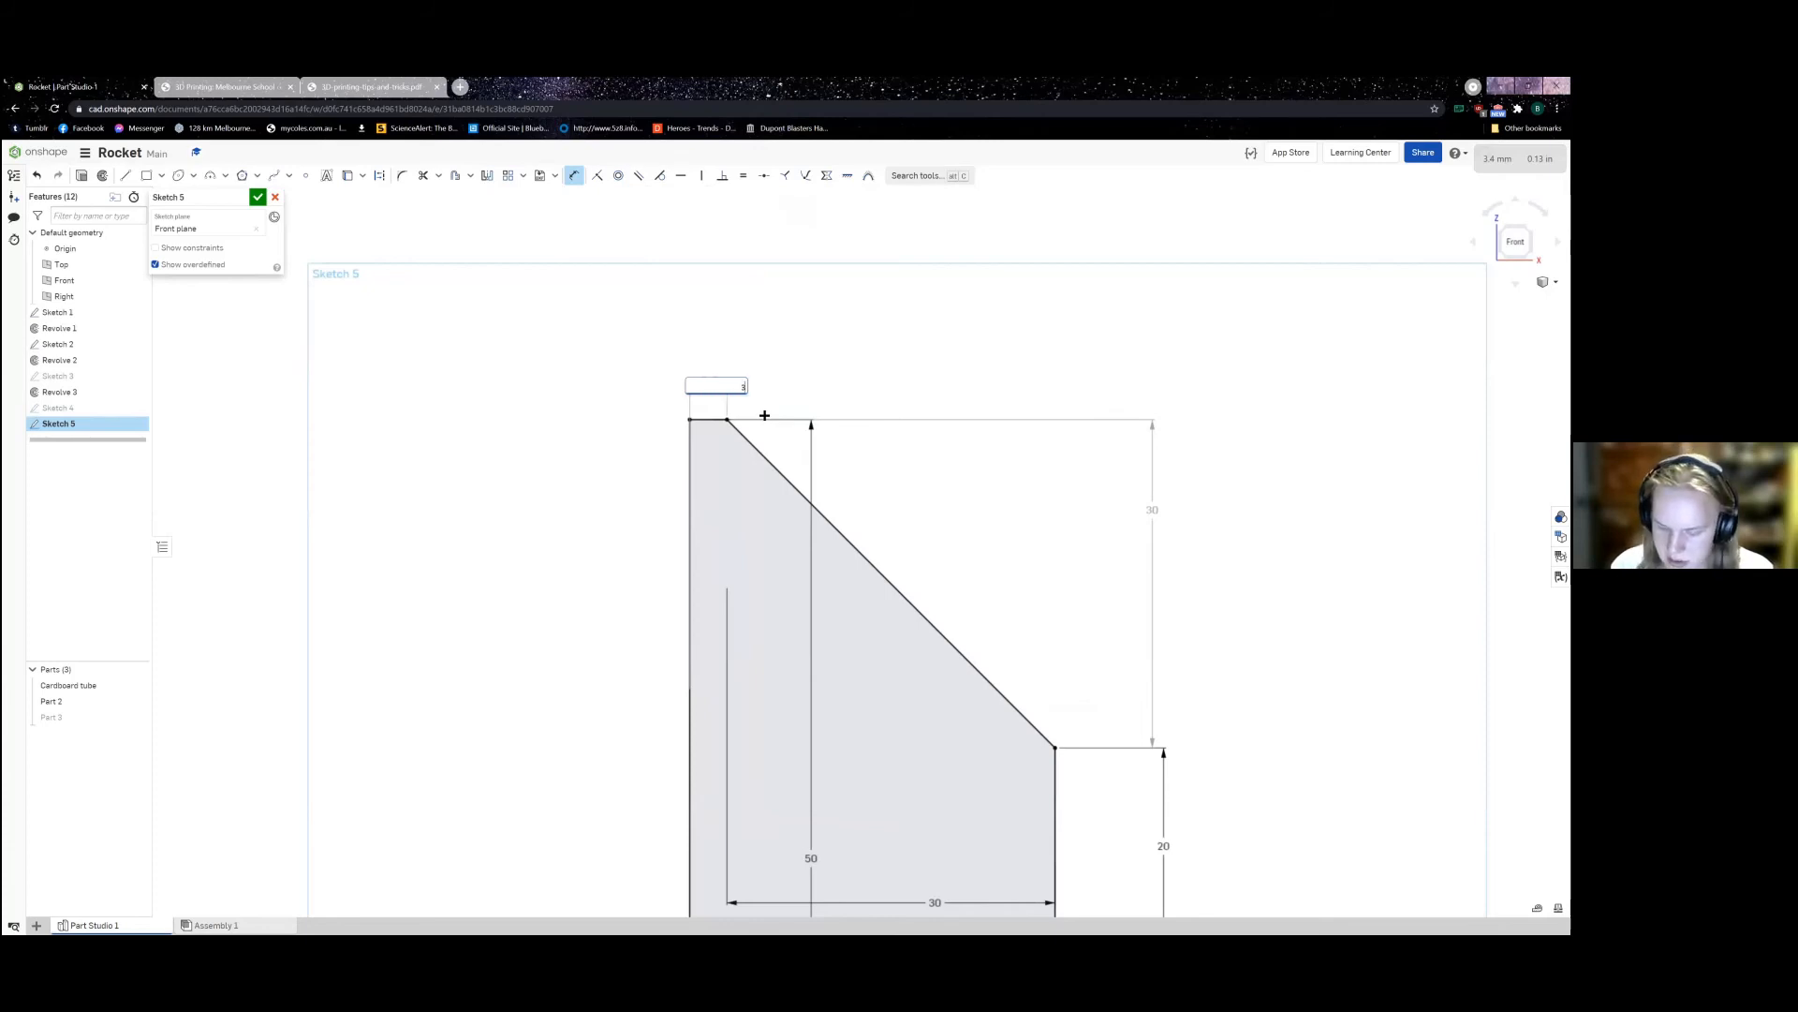
key("Return")
scroll(745, 604, "down", 3)
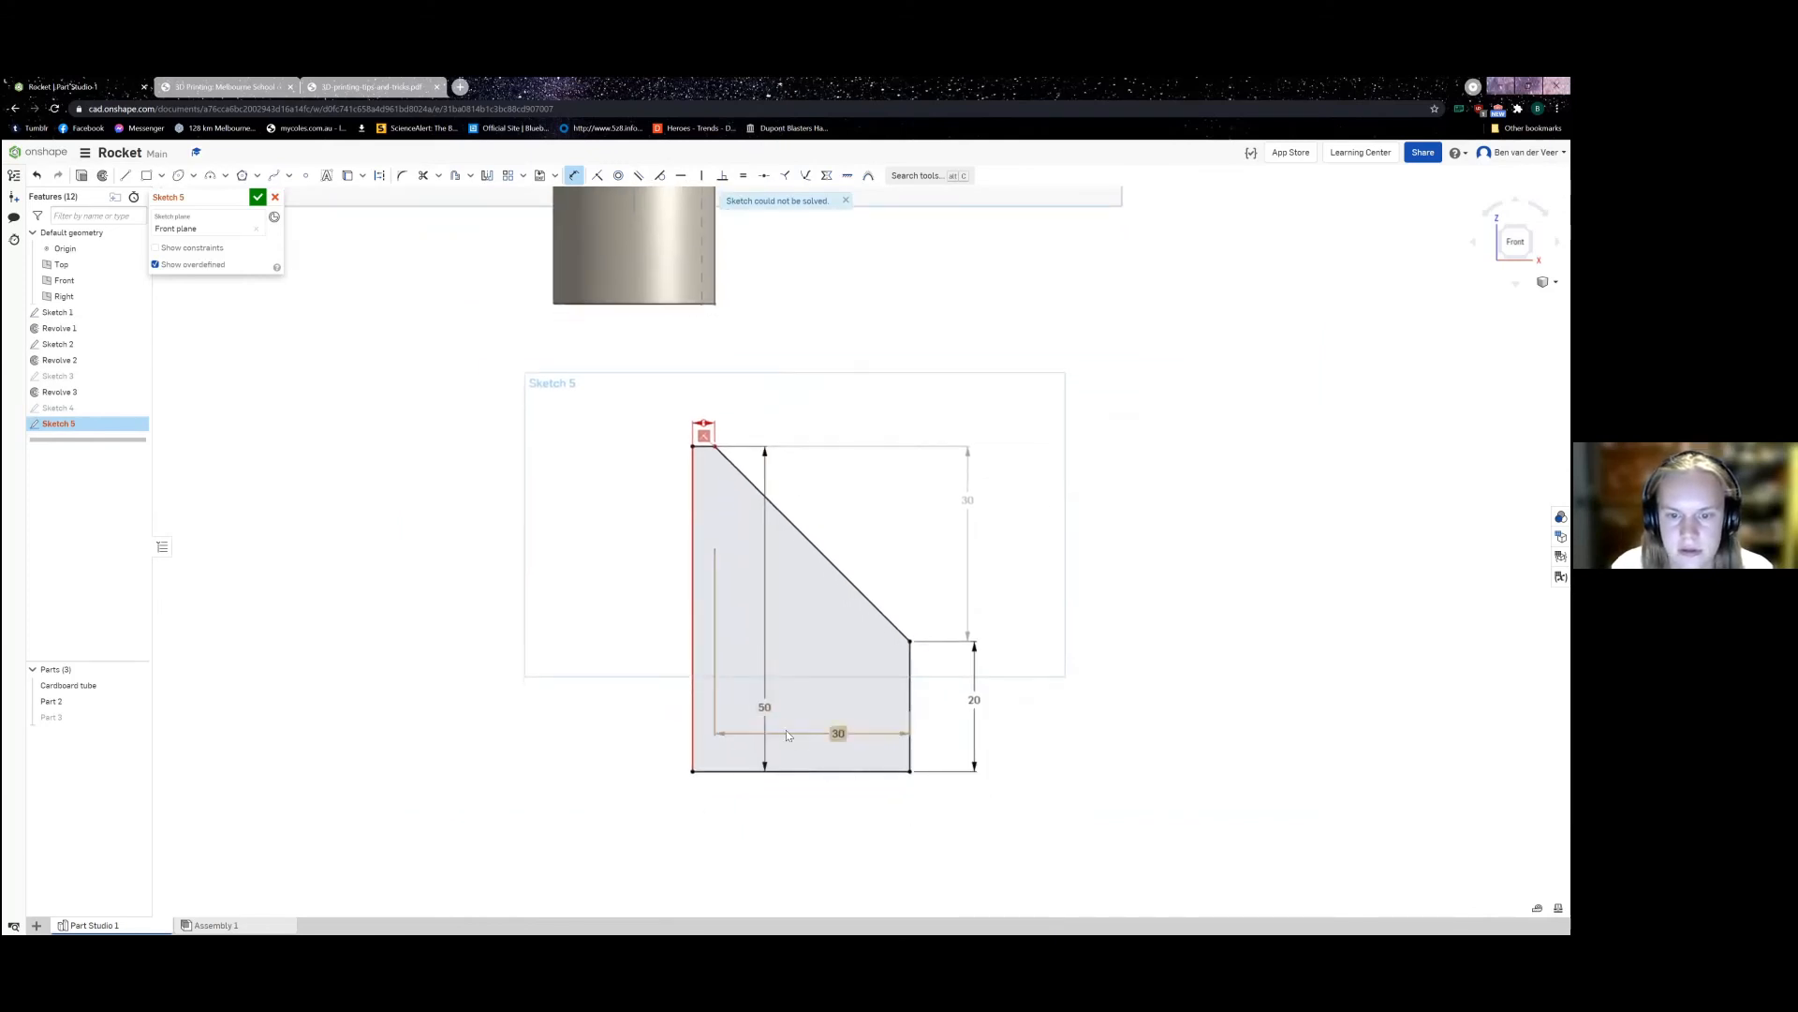
scroll(745, 698, "up", 2)
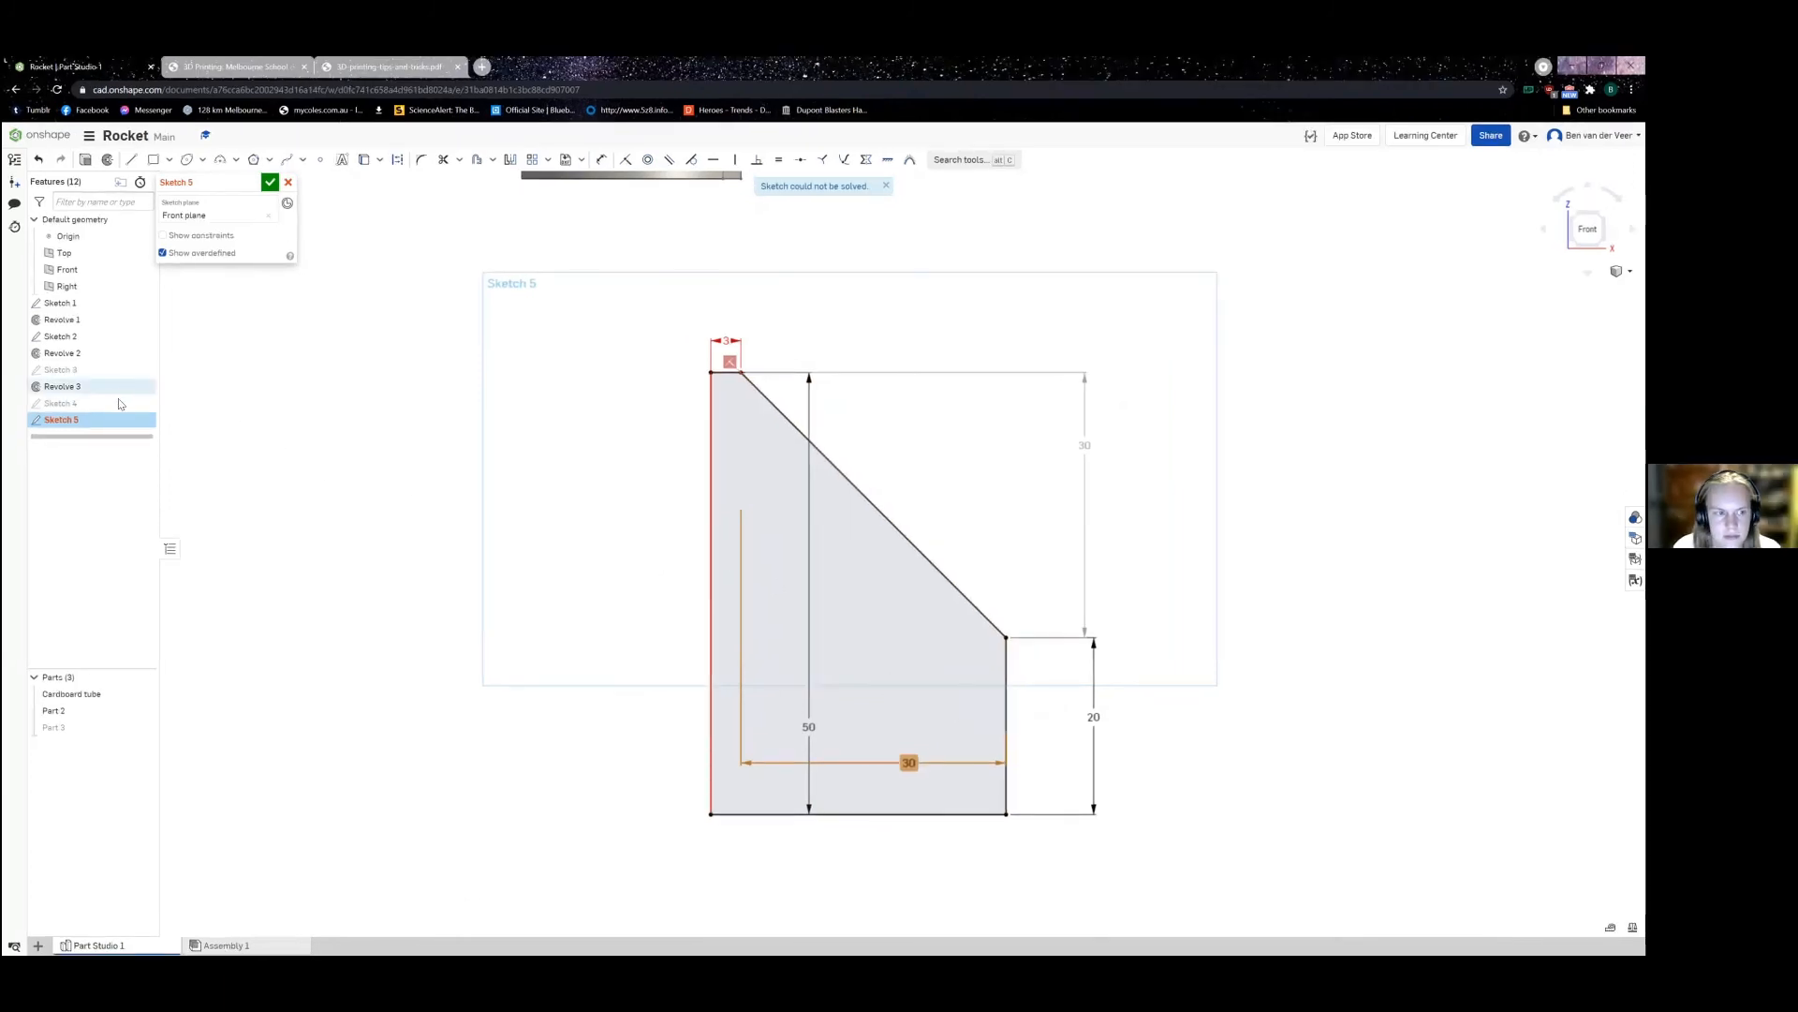
left_click(144, 404)
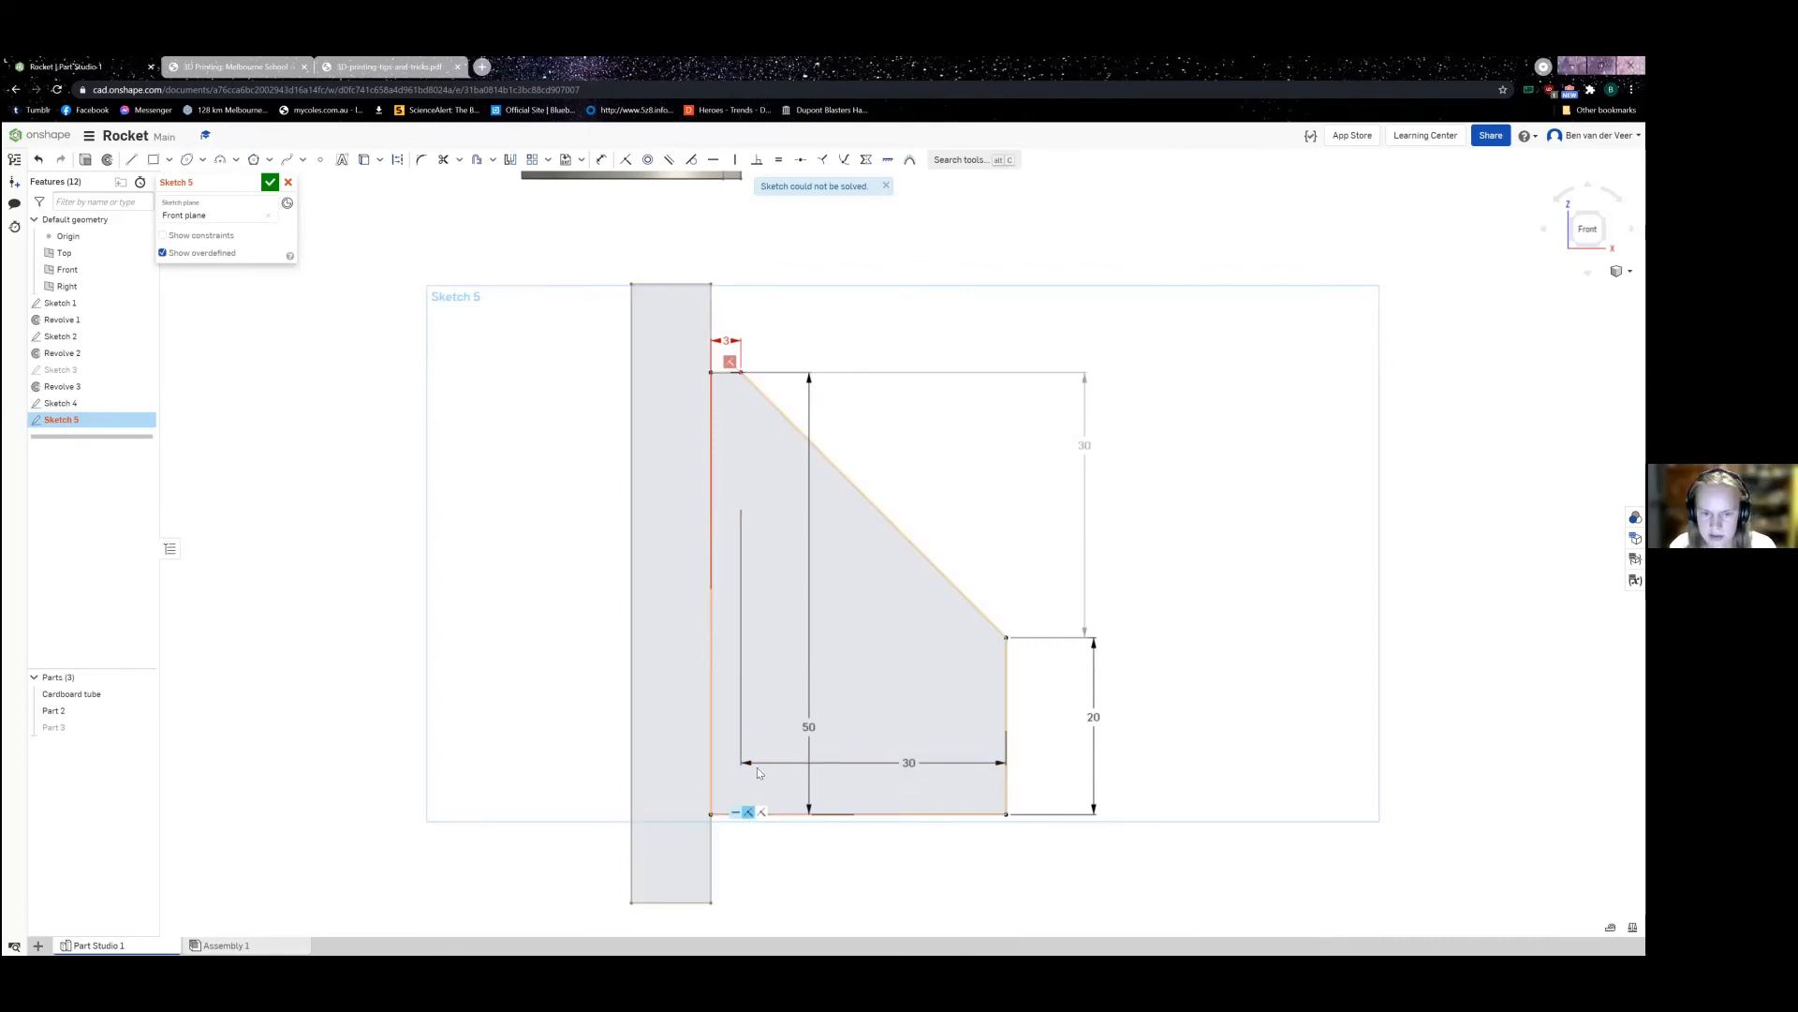
key("Delete")
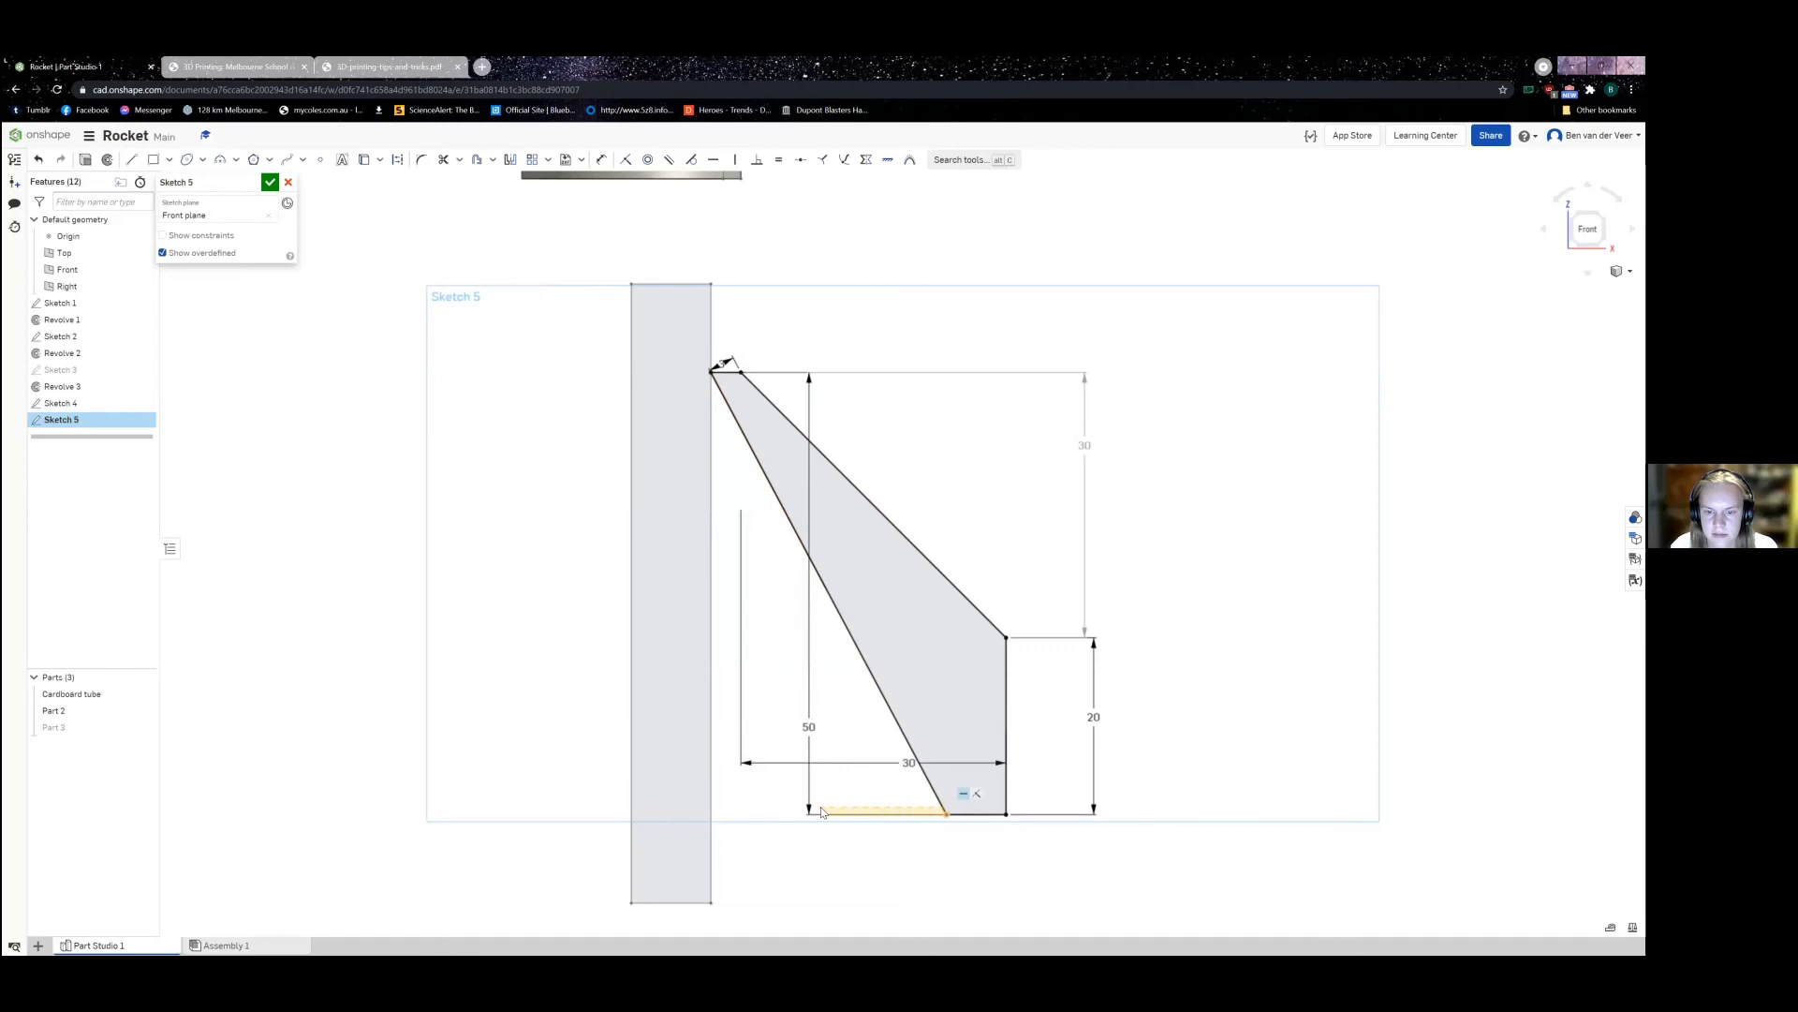
left_click(939, 802)
key("v")
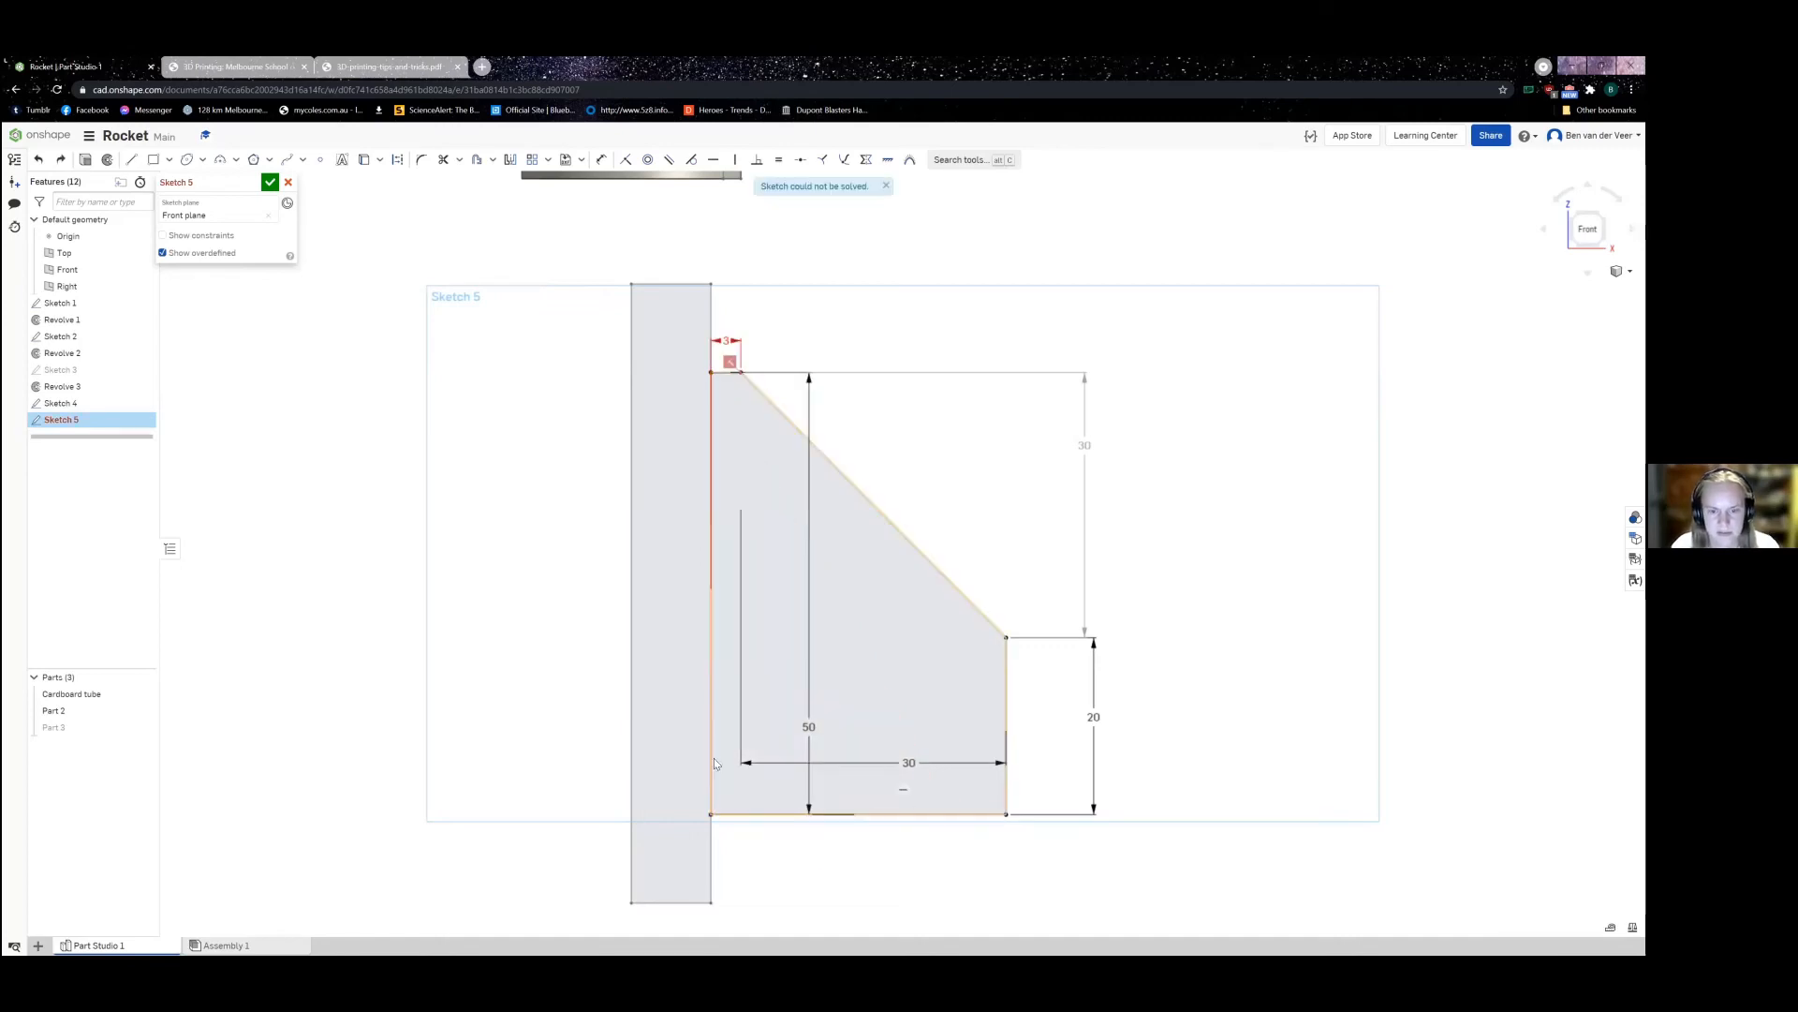
Step: Delete the conflicting constraint at the outer end of the fin's top edge, and show Sketch 3 again
right_click(732, 364)
left_click(731, 364)
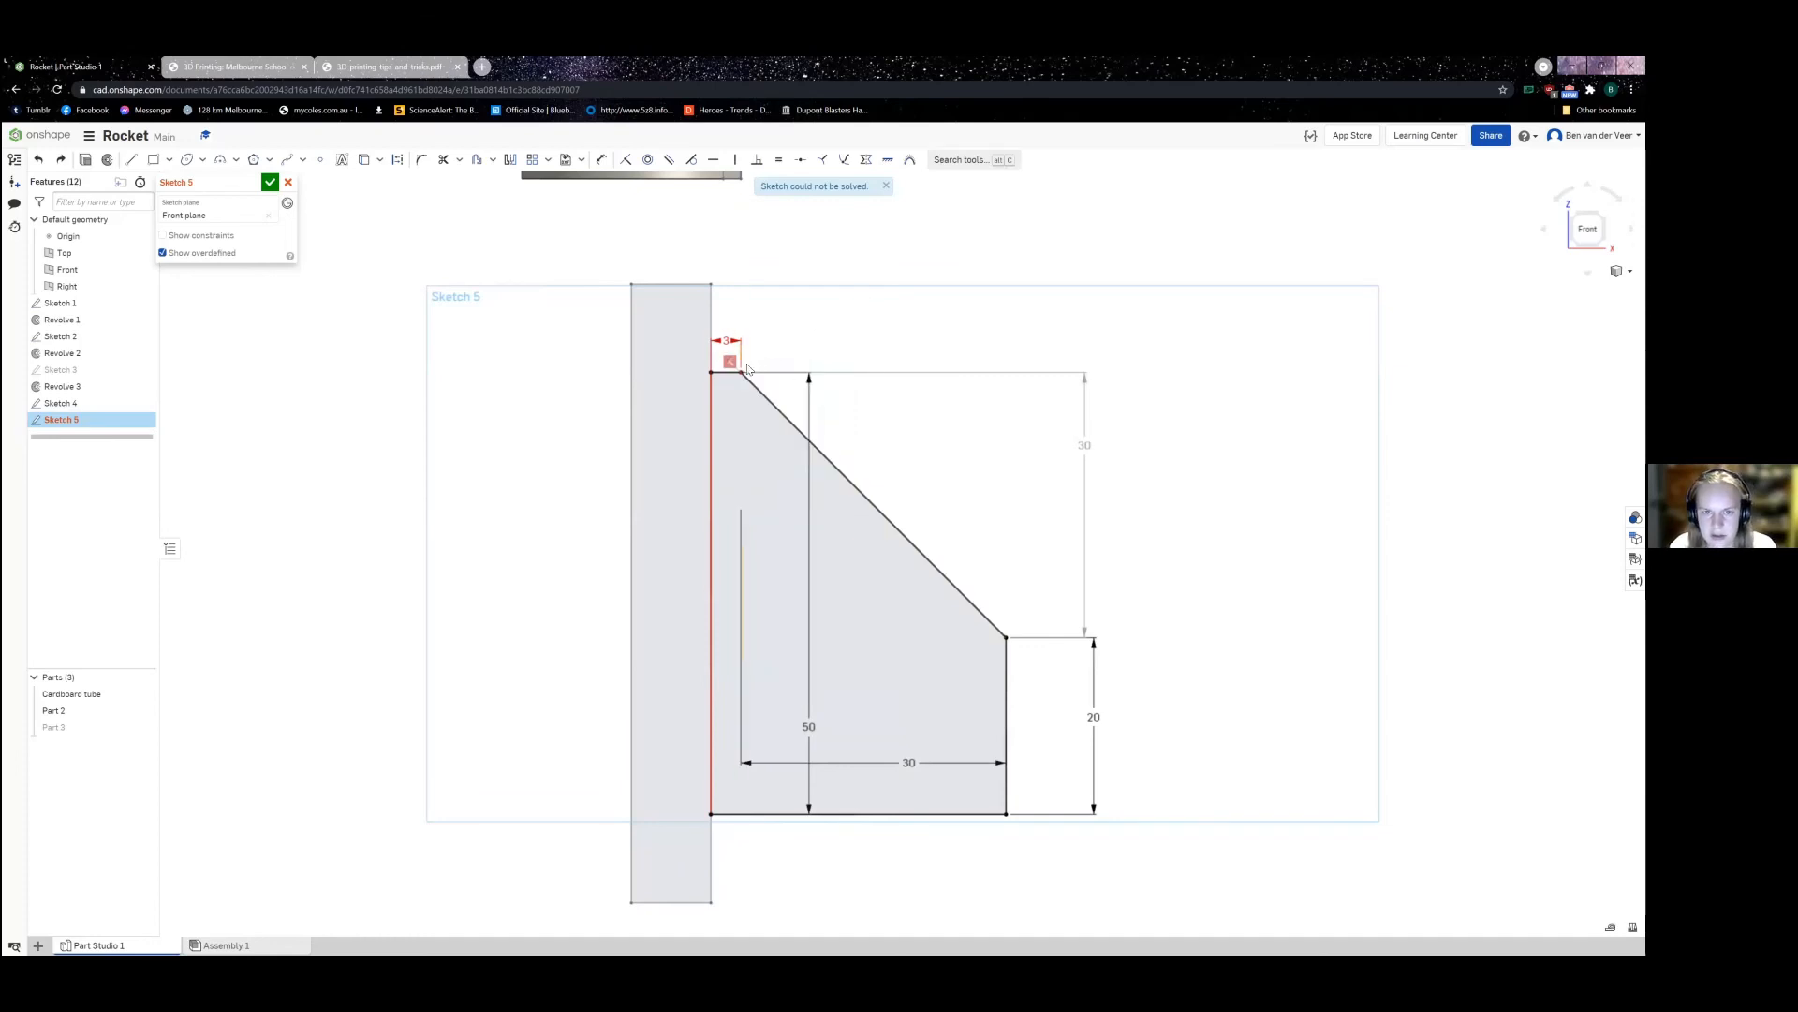
key("Delete")
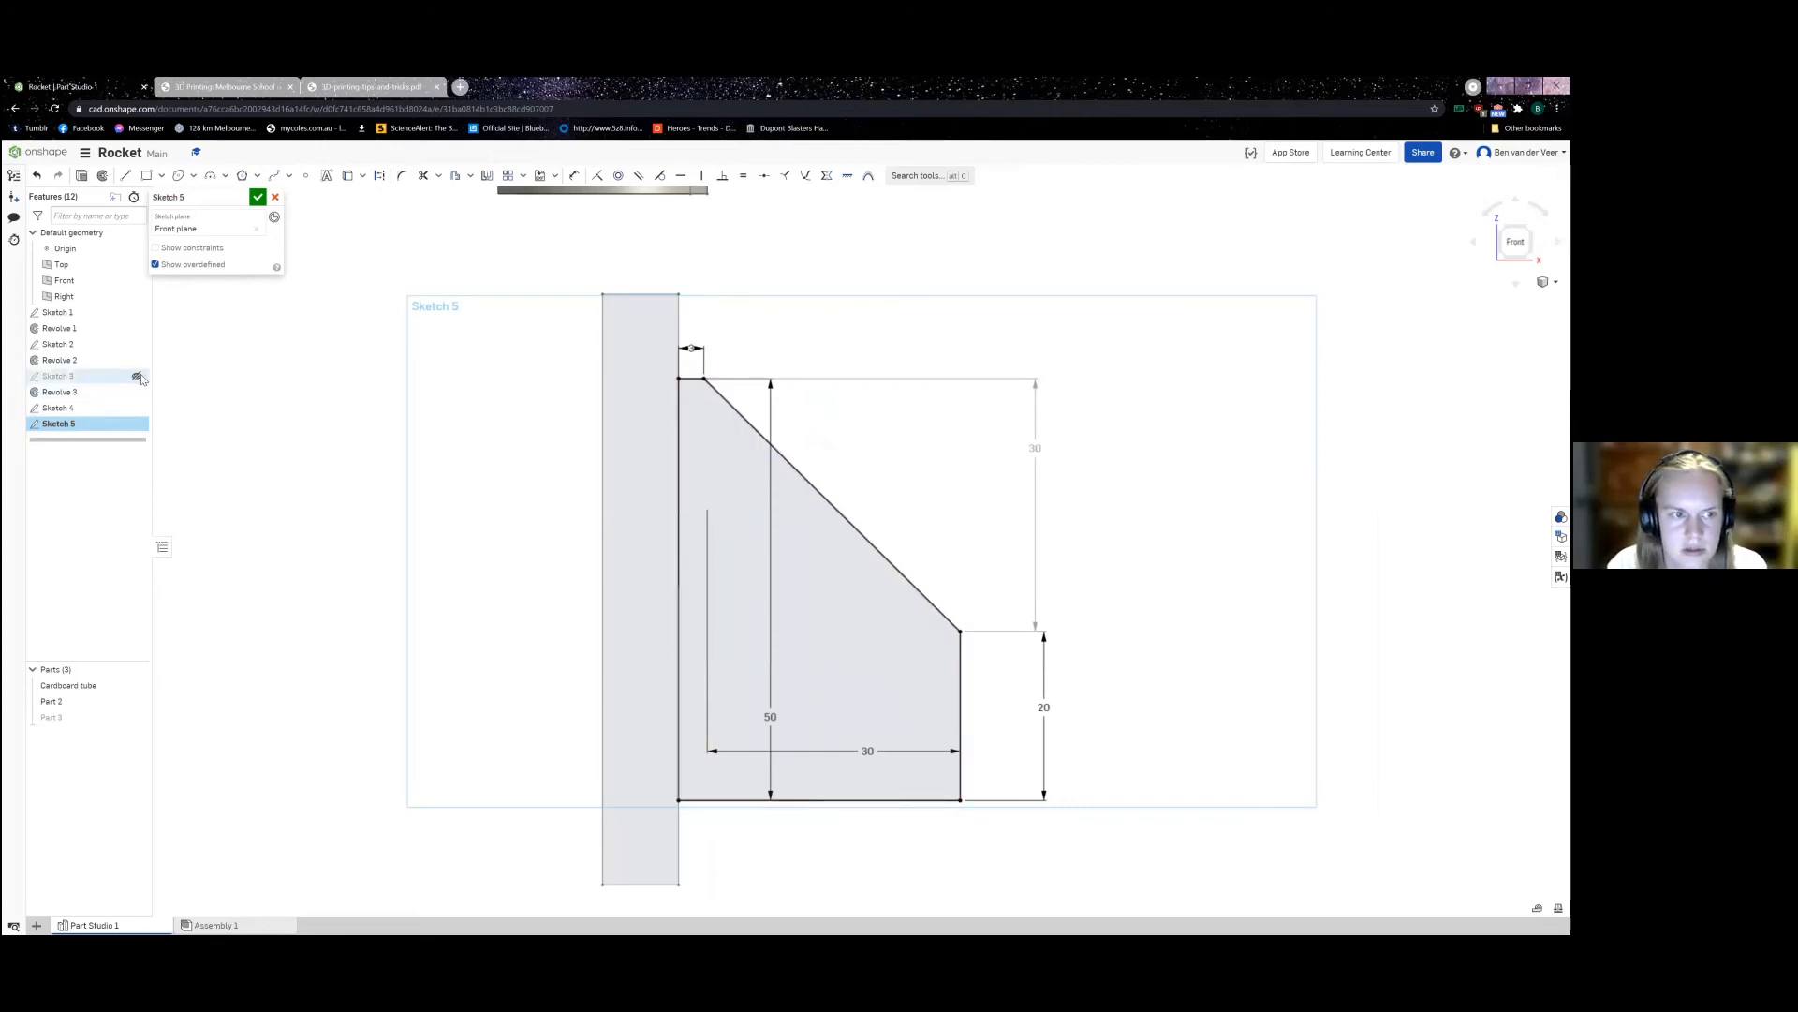
Step: Free the fin's upper inner corner from the cylinder's side and move the top edge's outer end onto the thin wall's outer line
scroll(698, 316, "up", 4)
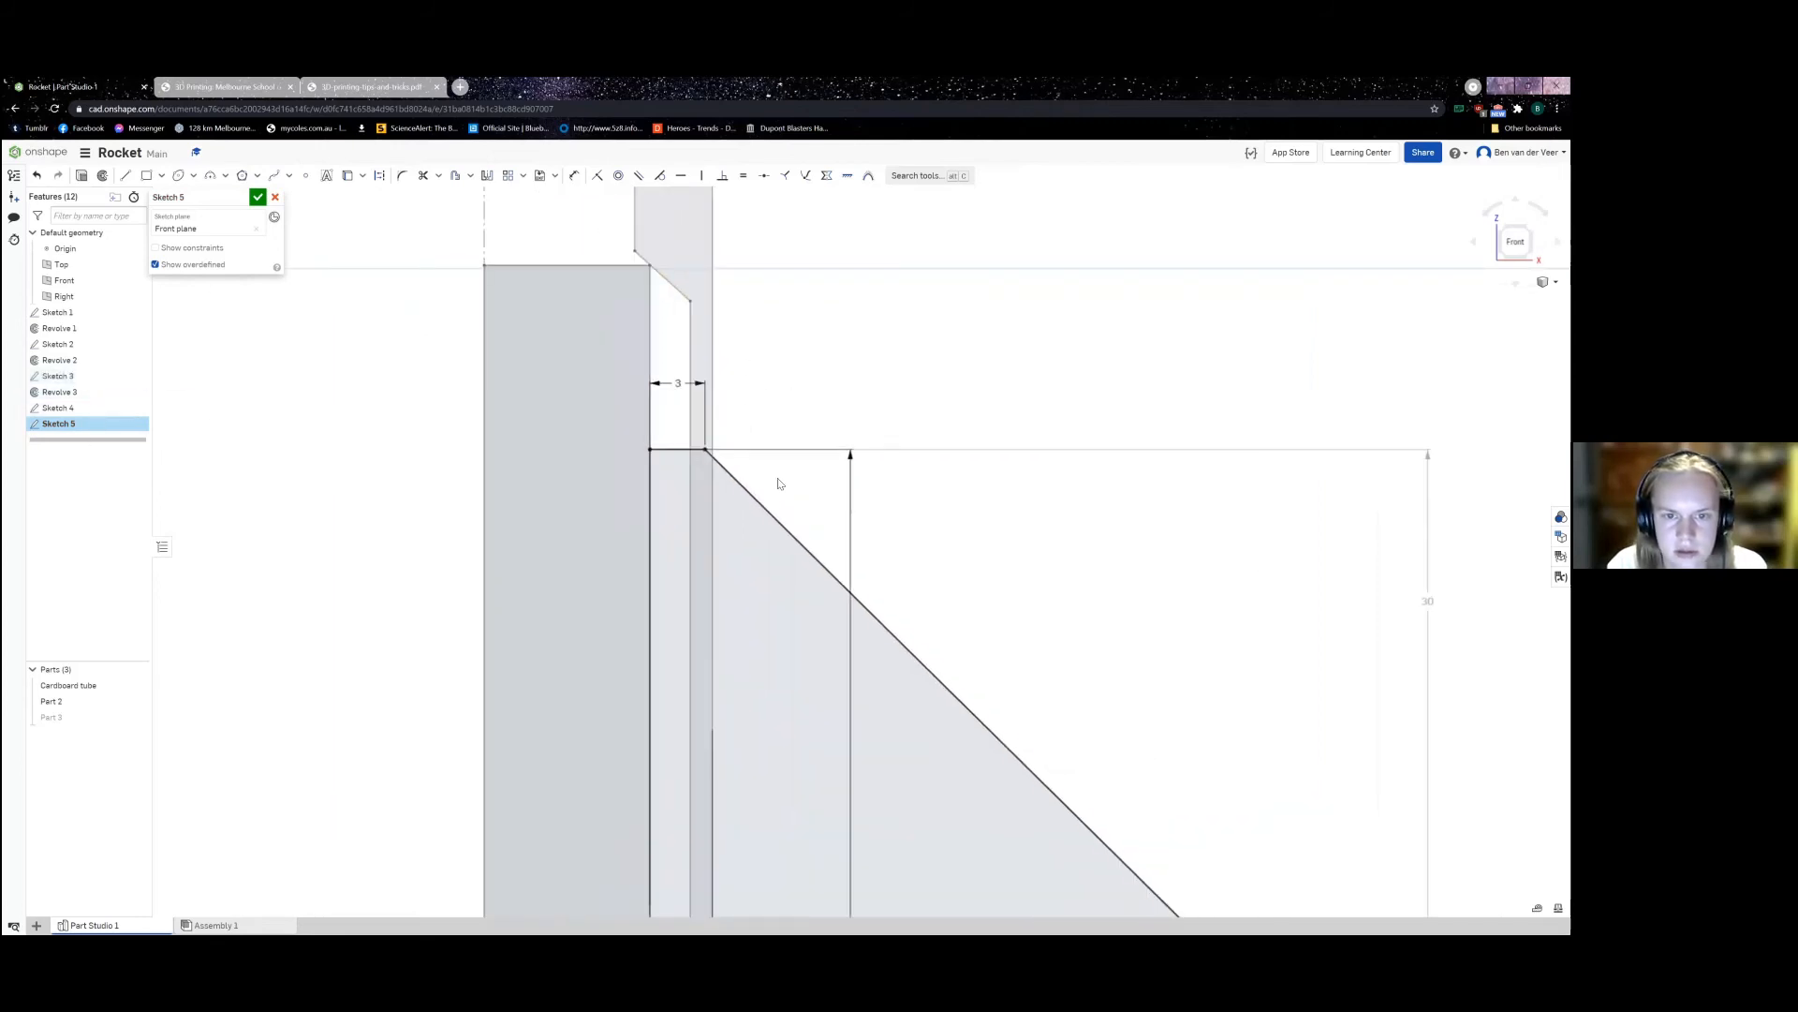
middle_click_drag(778, 483, 750, 397)
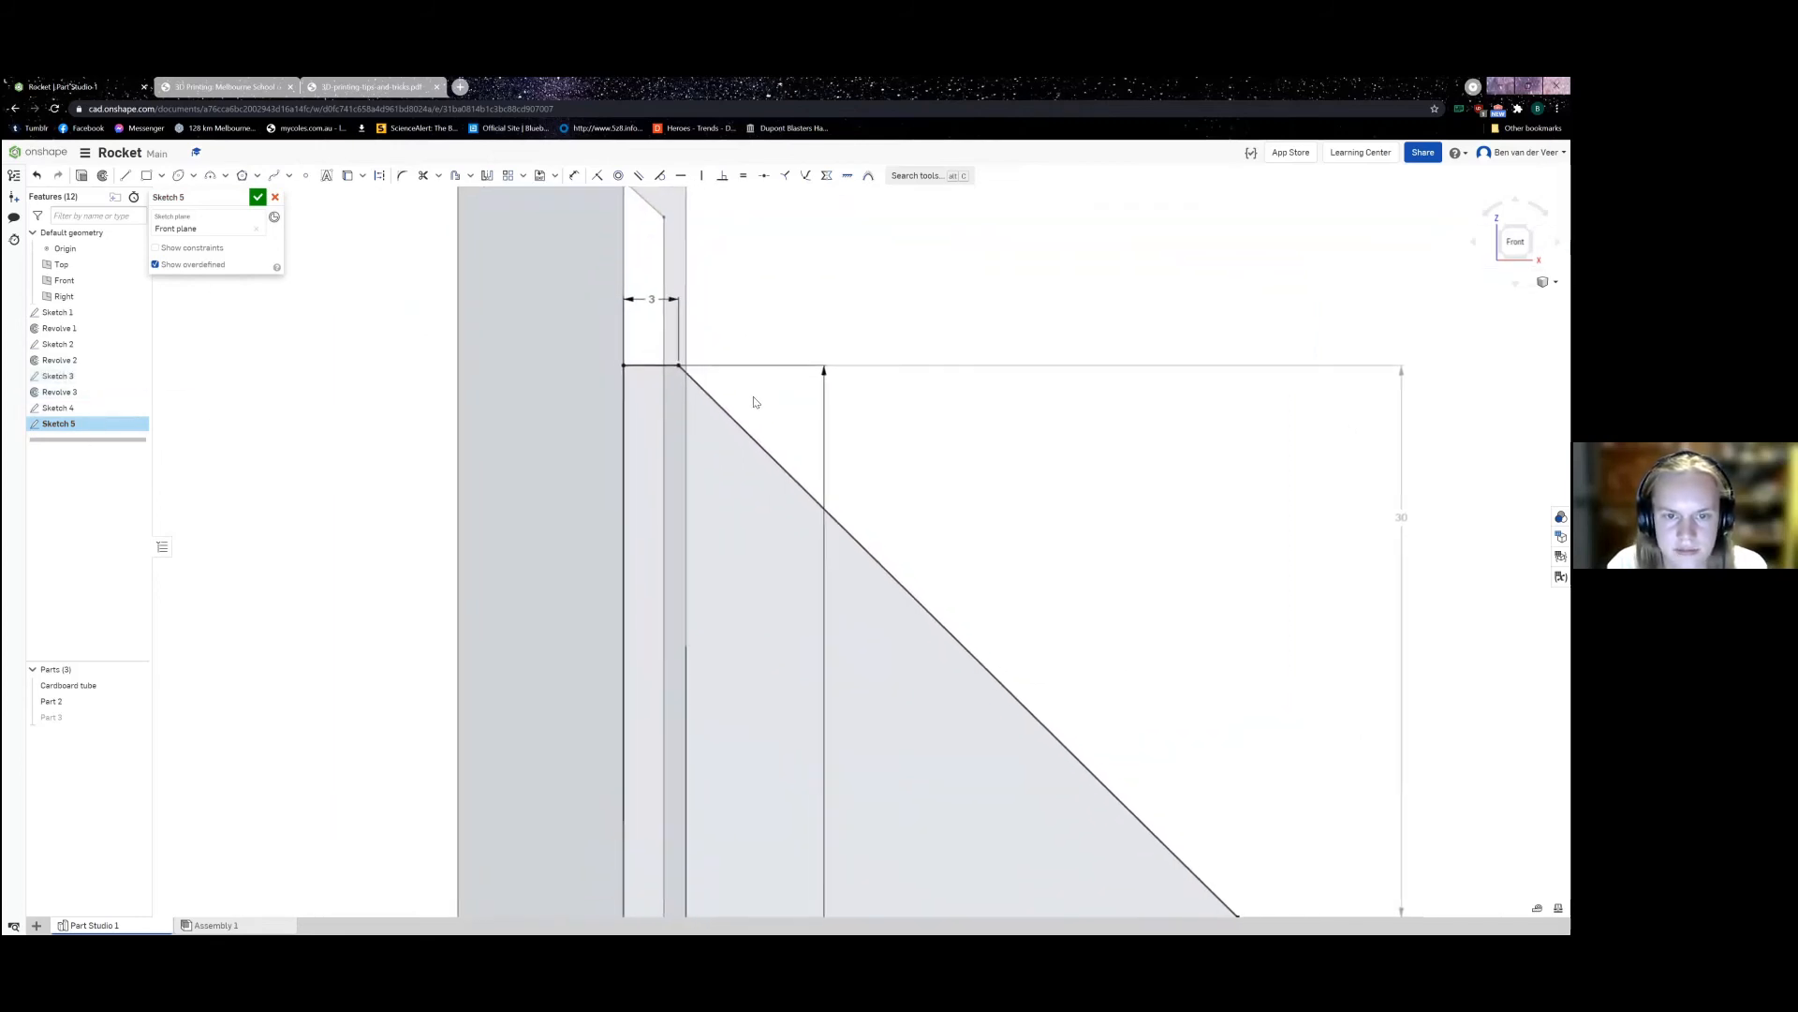
double_click(622, 349)
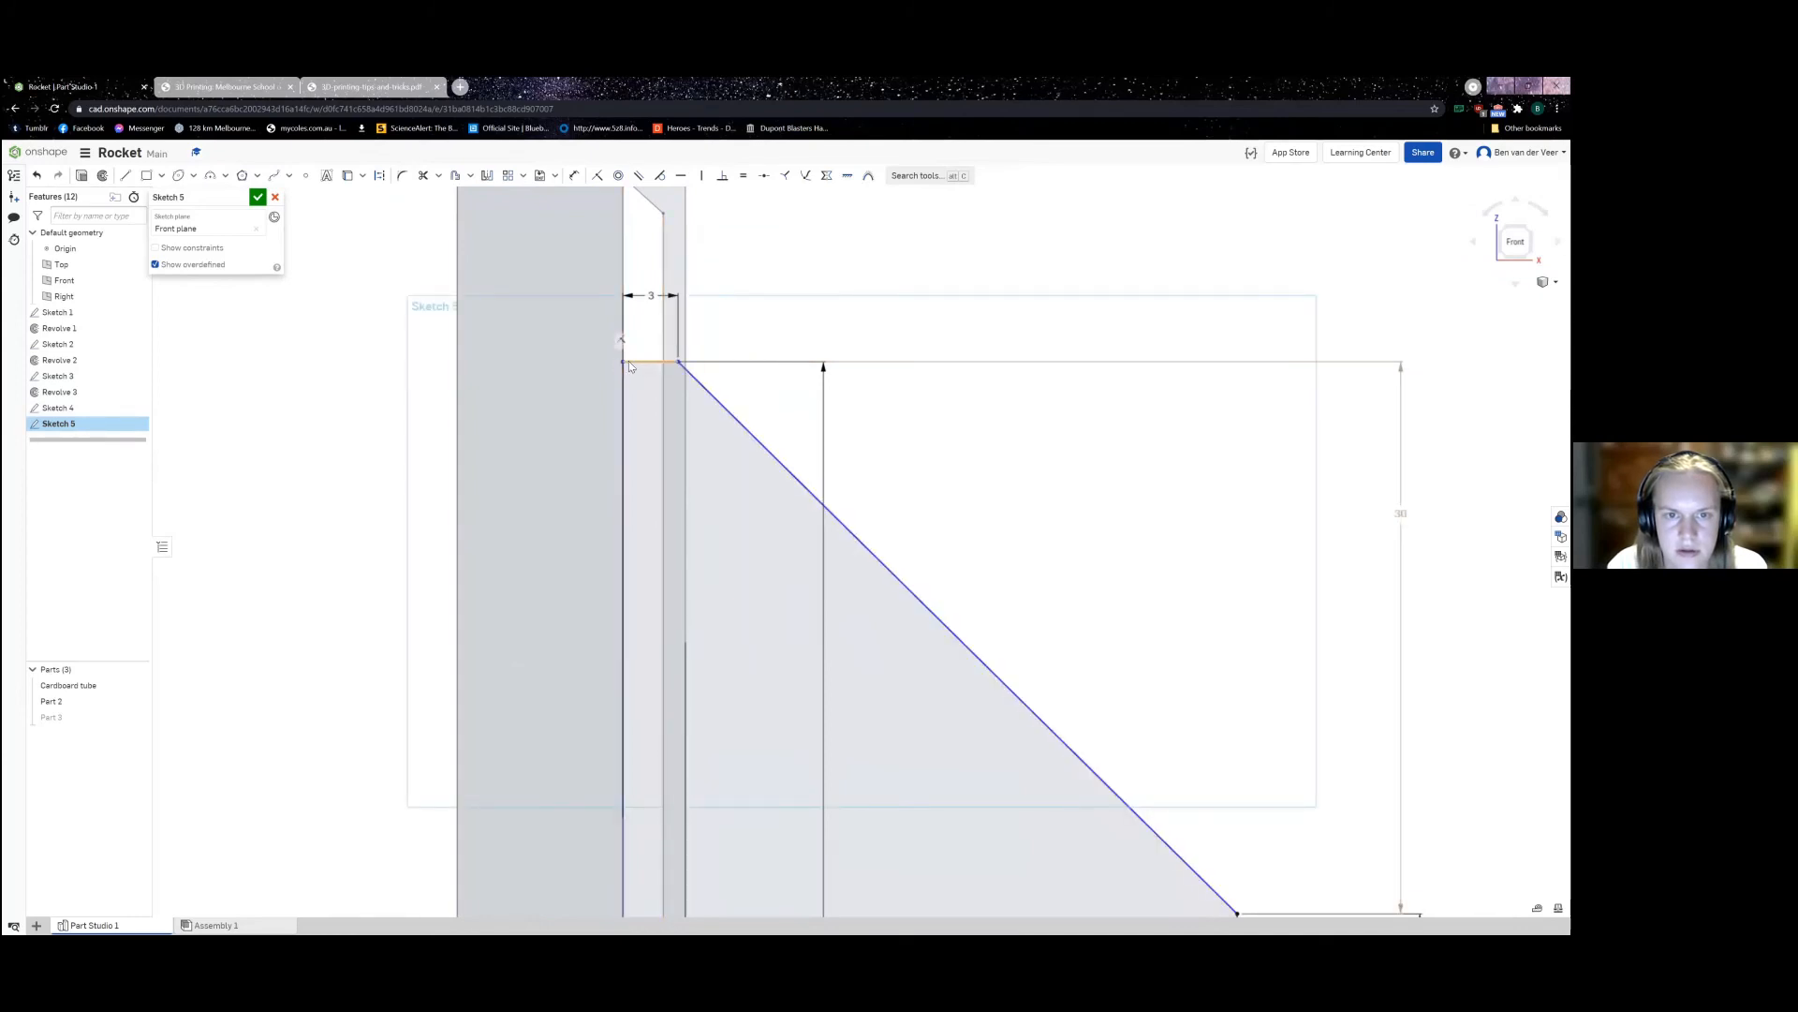
key("ctrl+z")
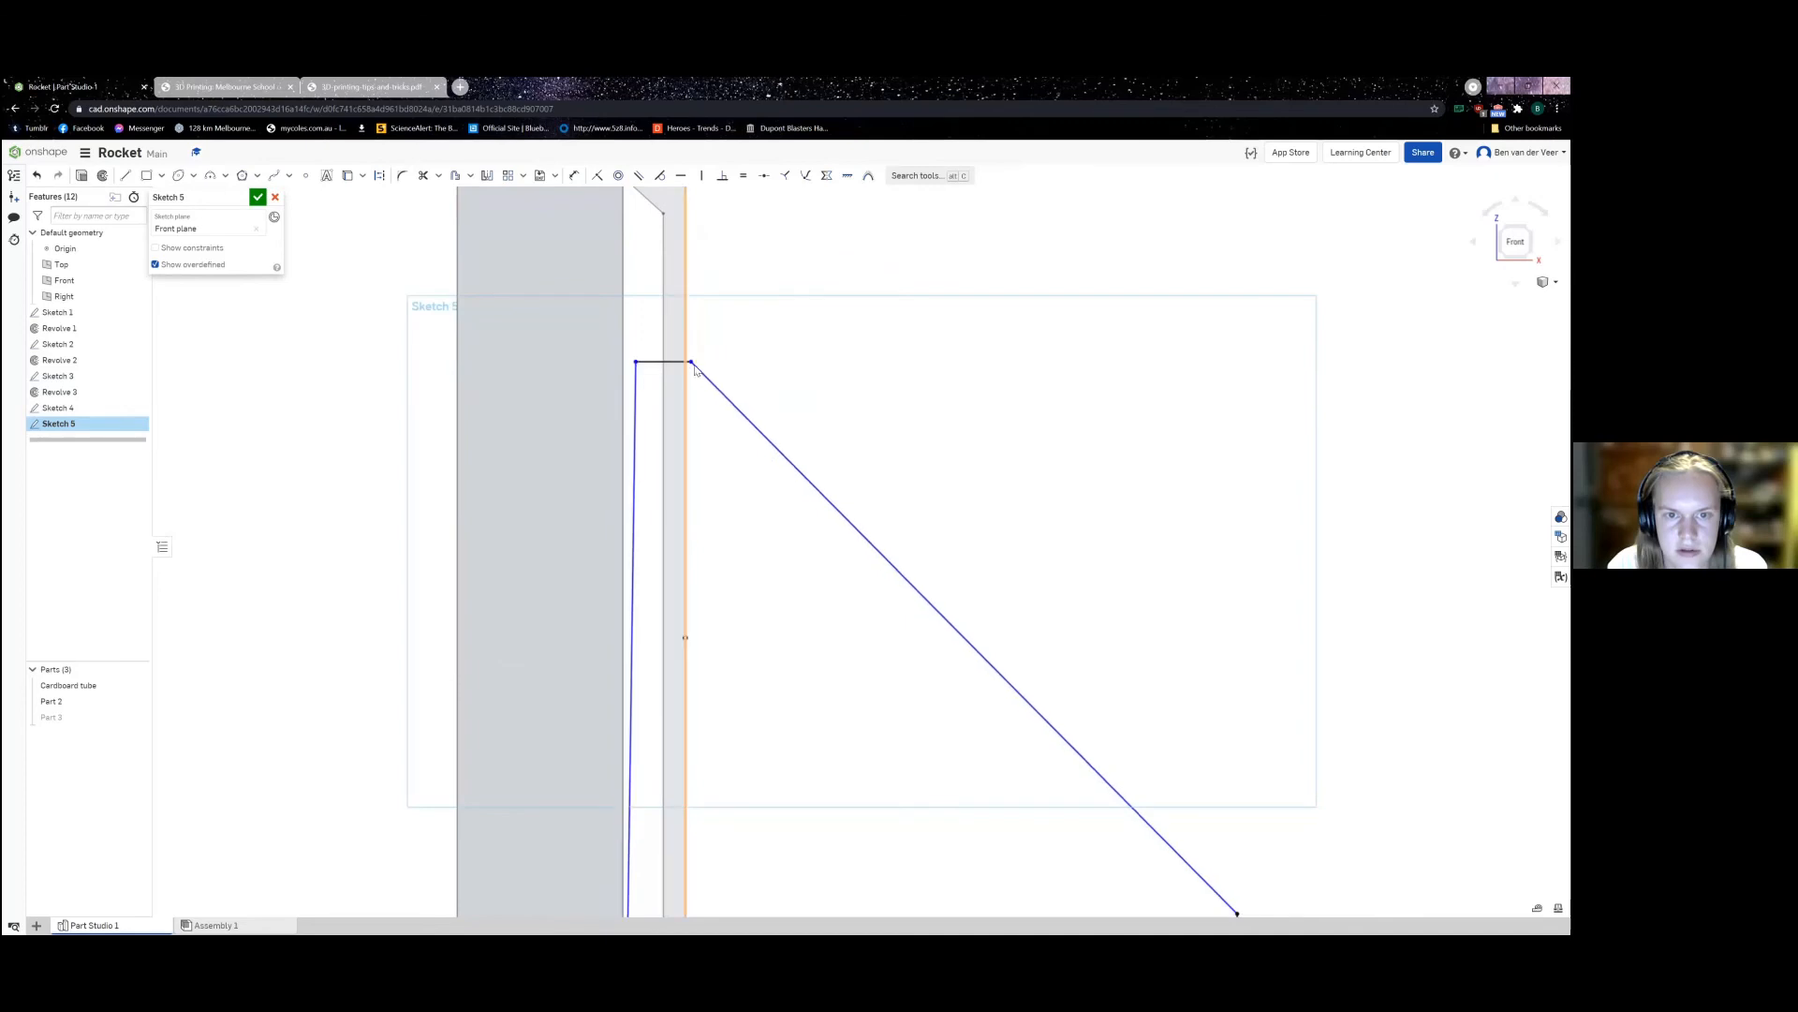
key("ctrl+z")
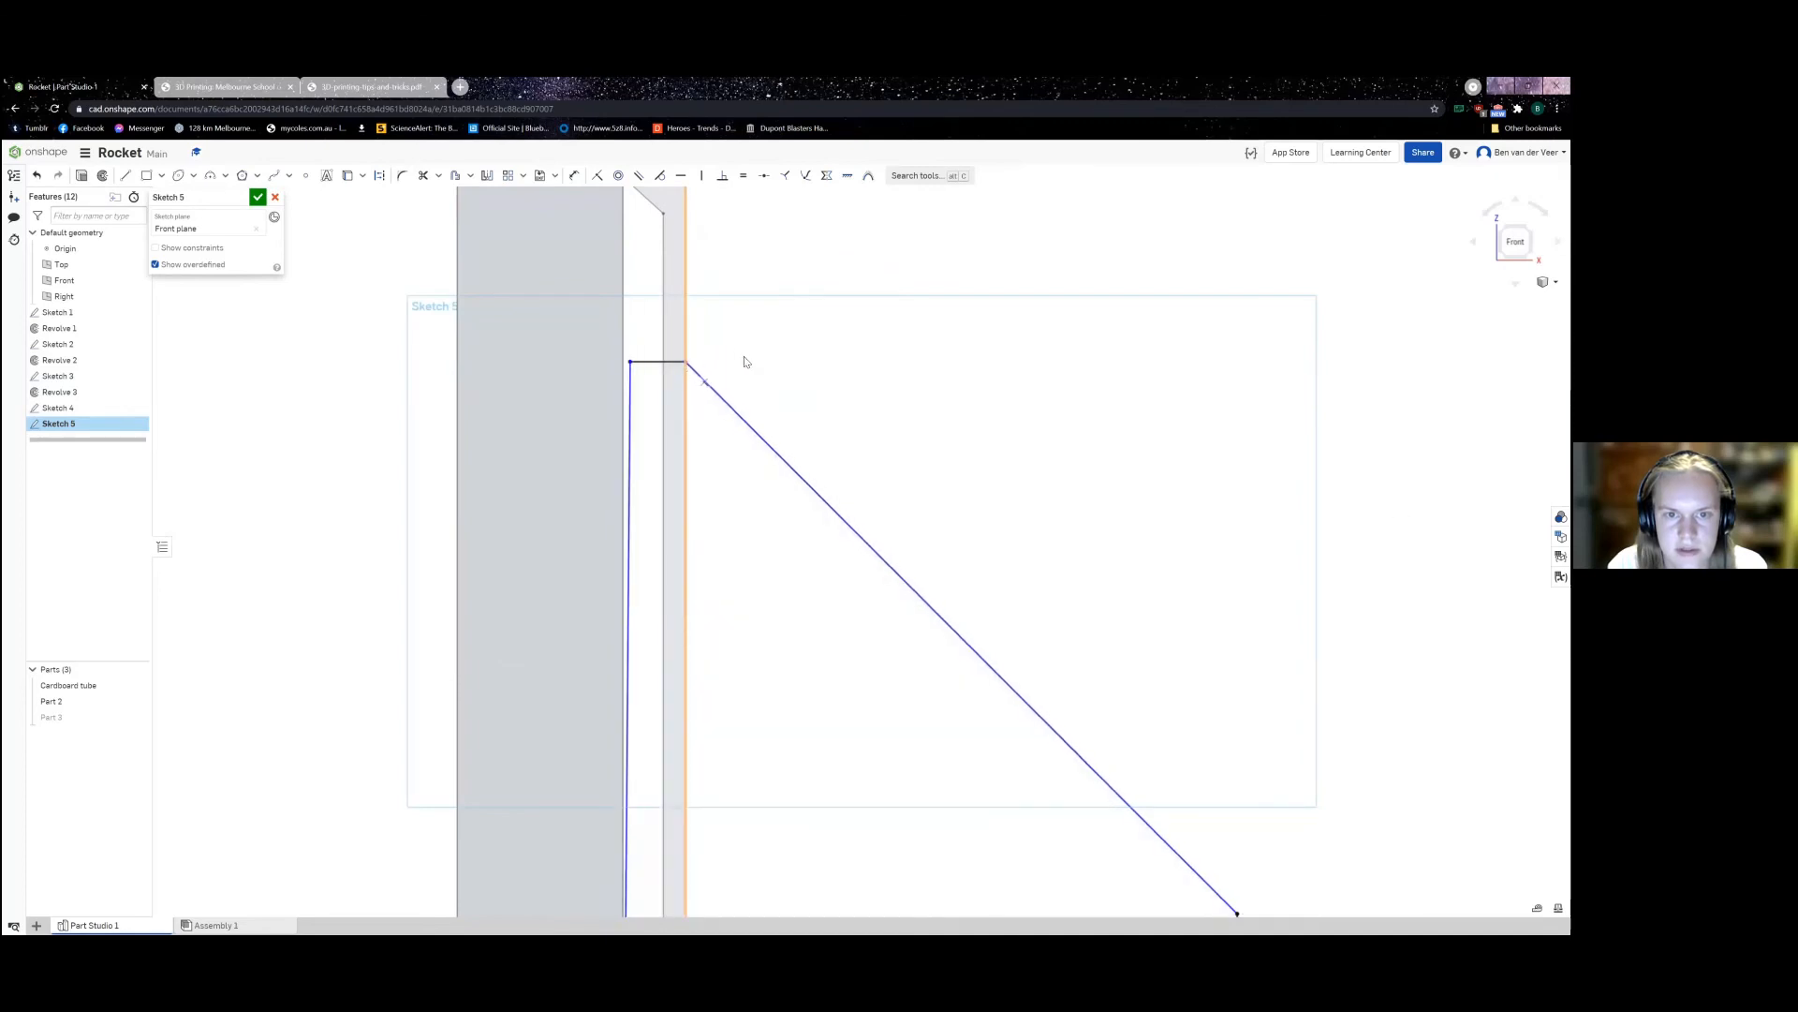
key("ctrl+z")
Step: Delete the coincident constraint at the fin's lower inner corner and move that corner slightly outward from the cylinder's side
scroll(615, 667, "up", 5)
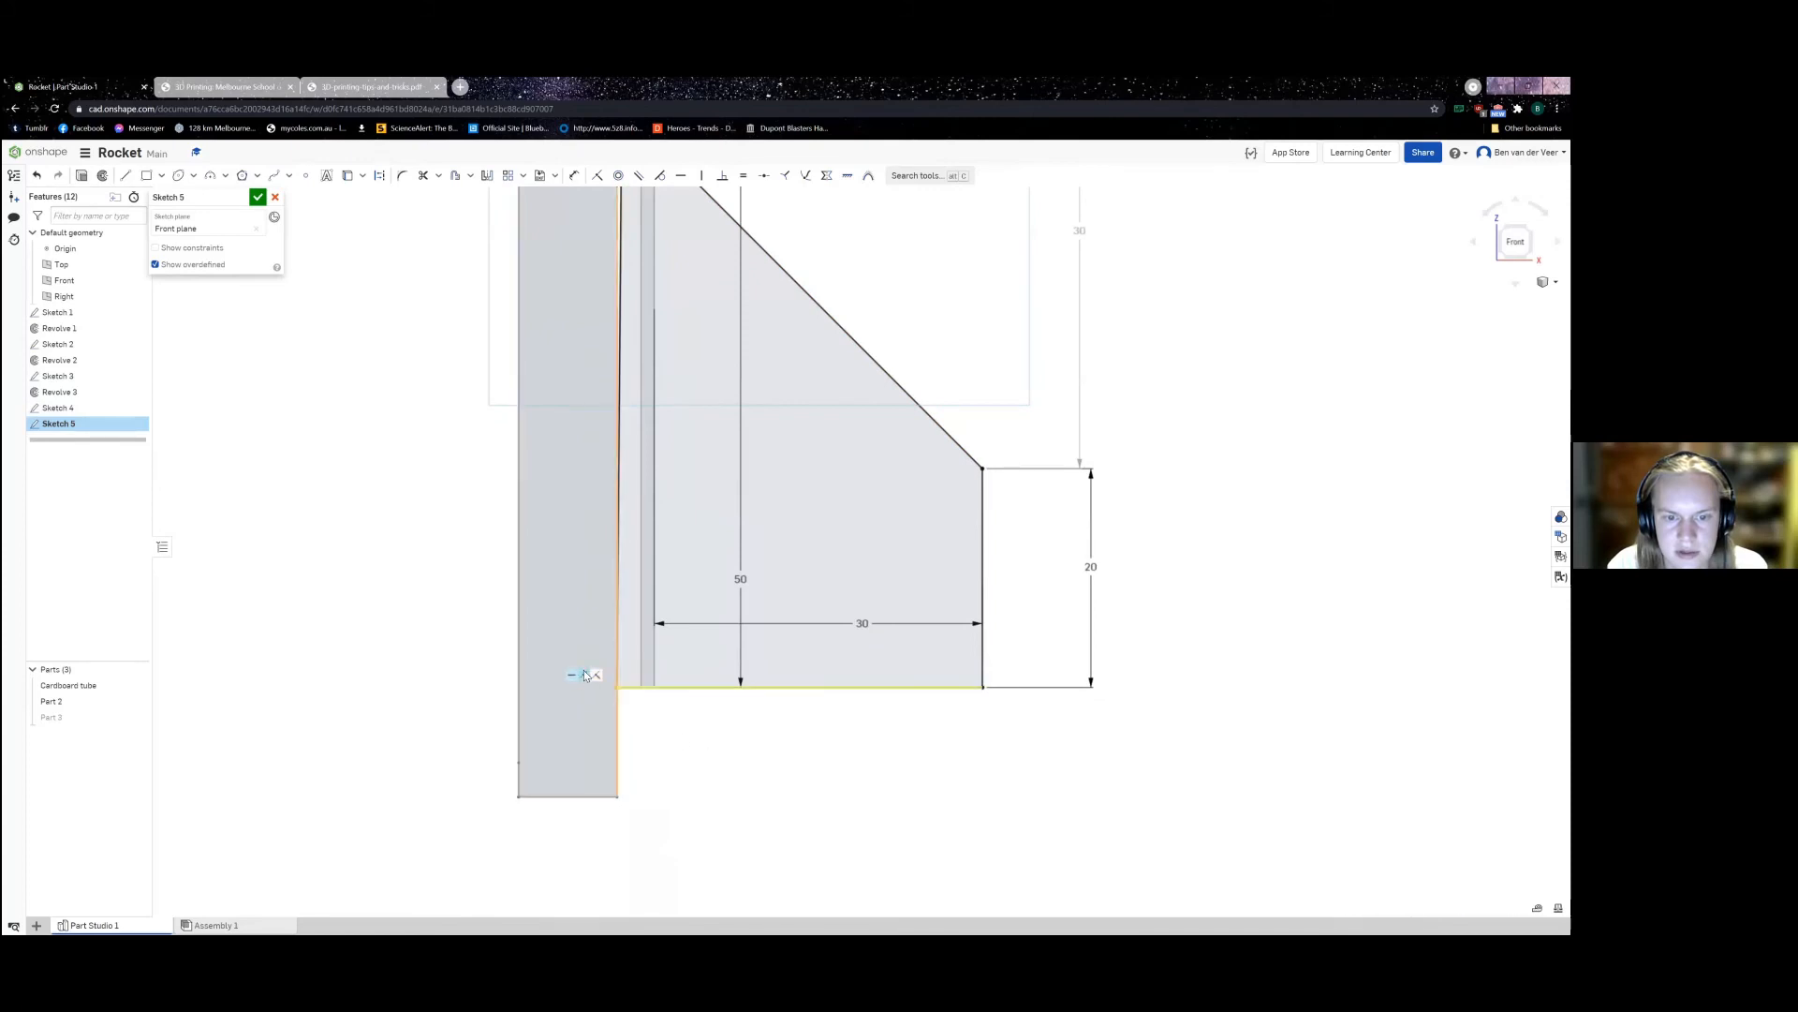
left_click(585, 674)
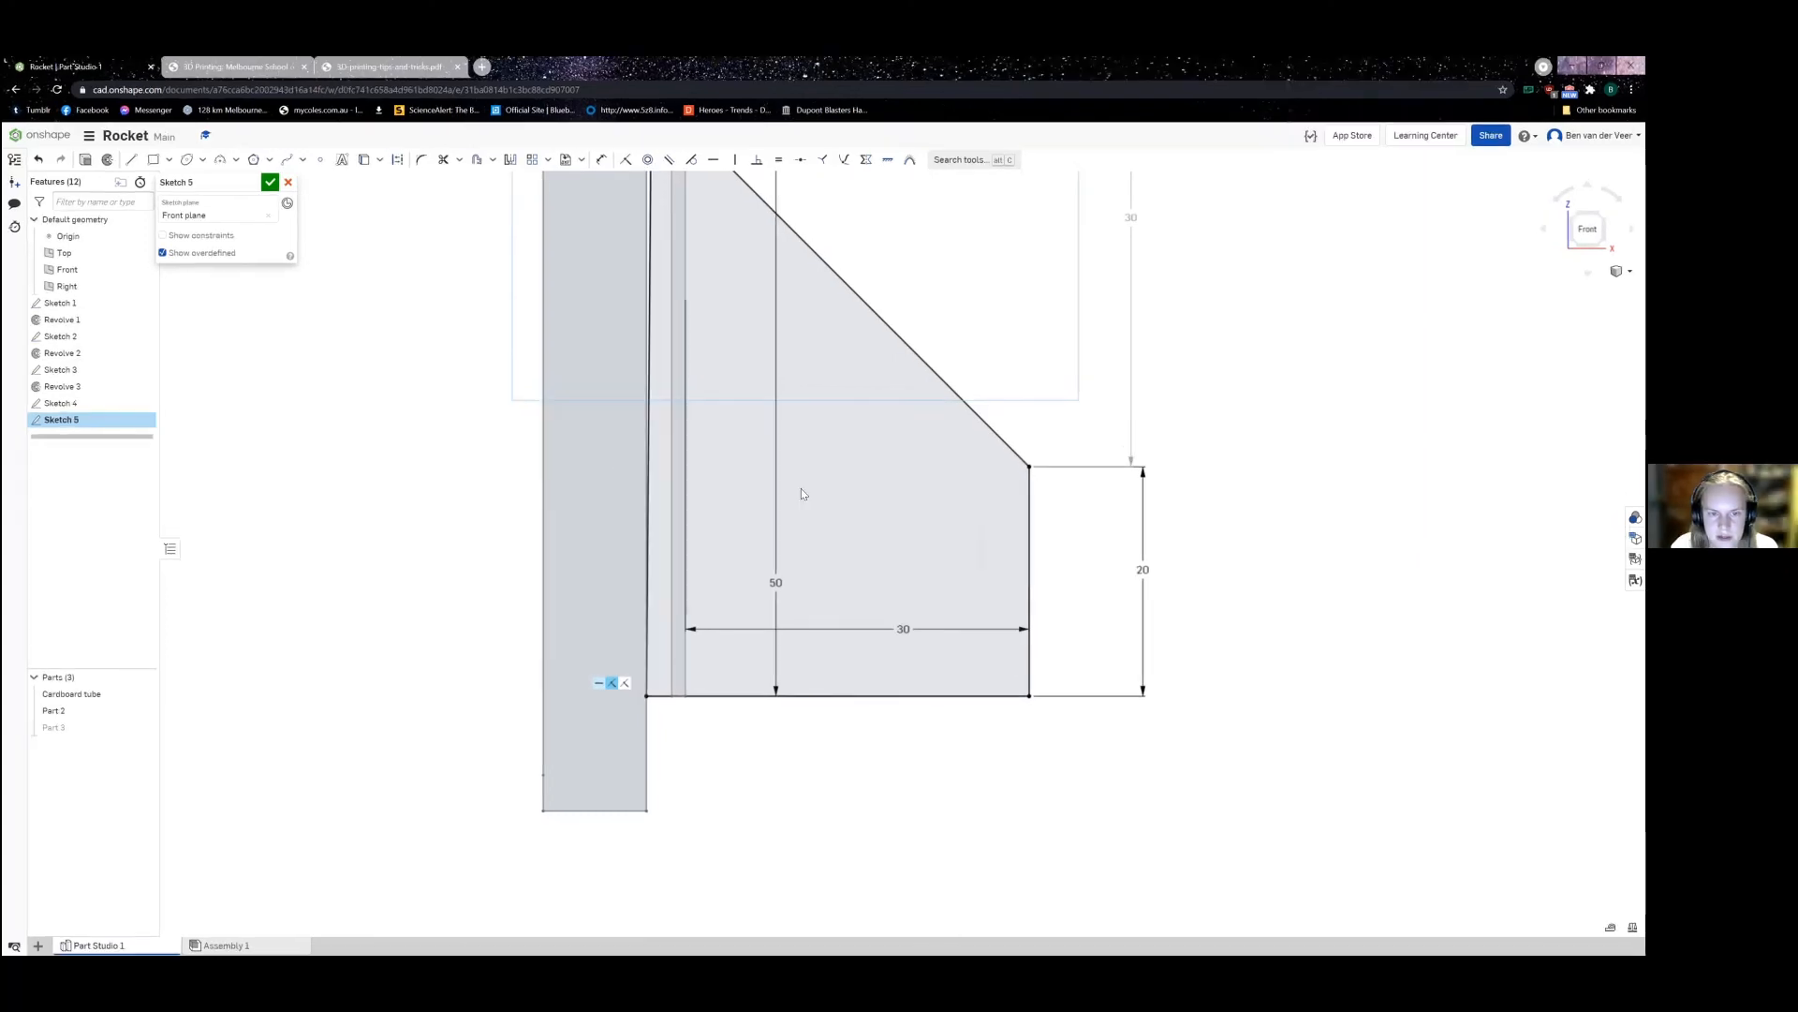
scroll(605, 689, "up", 5)
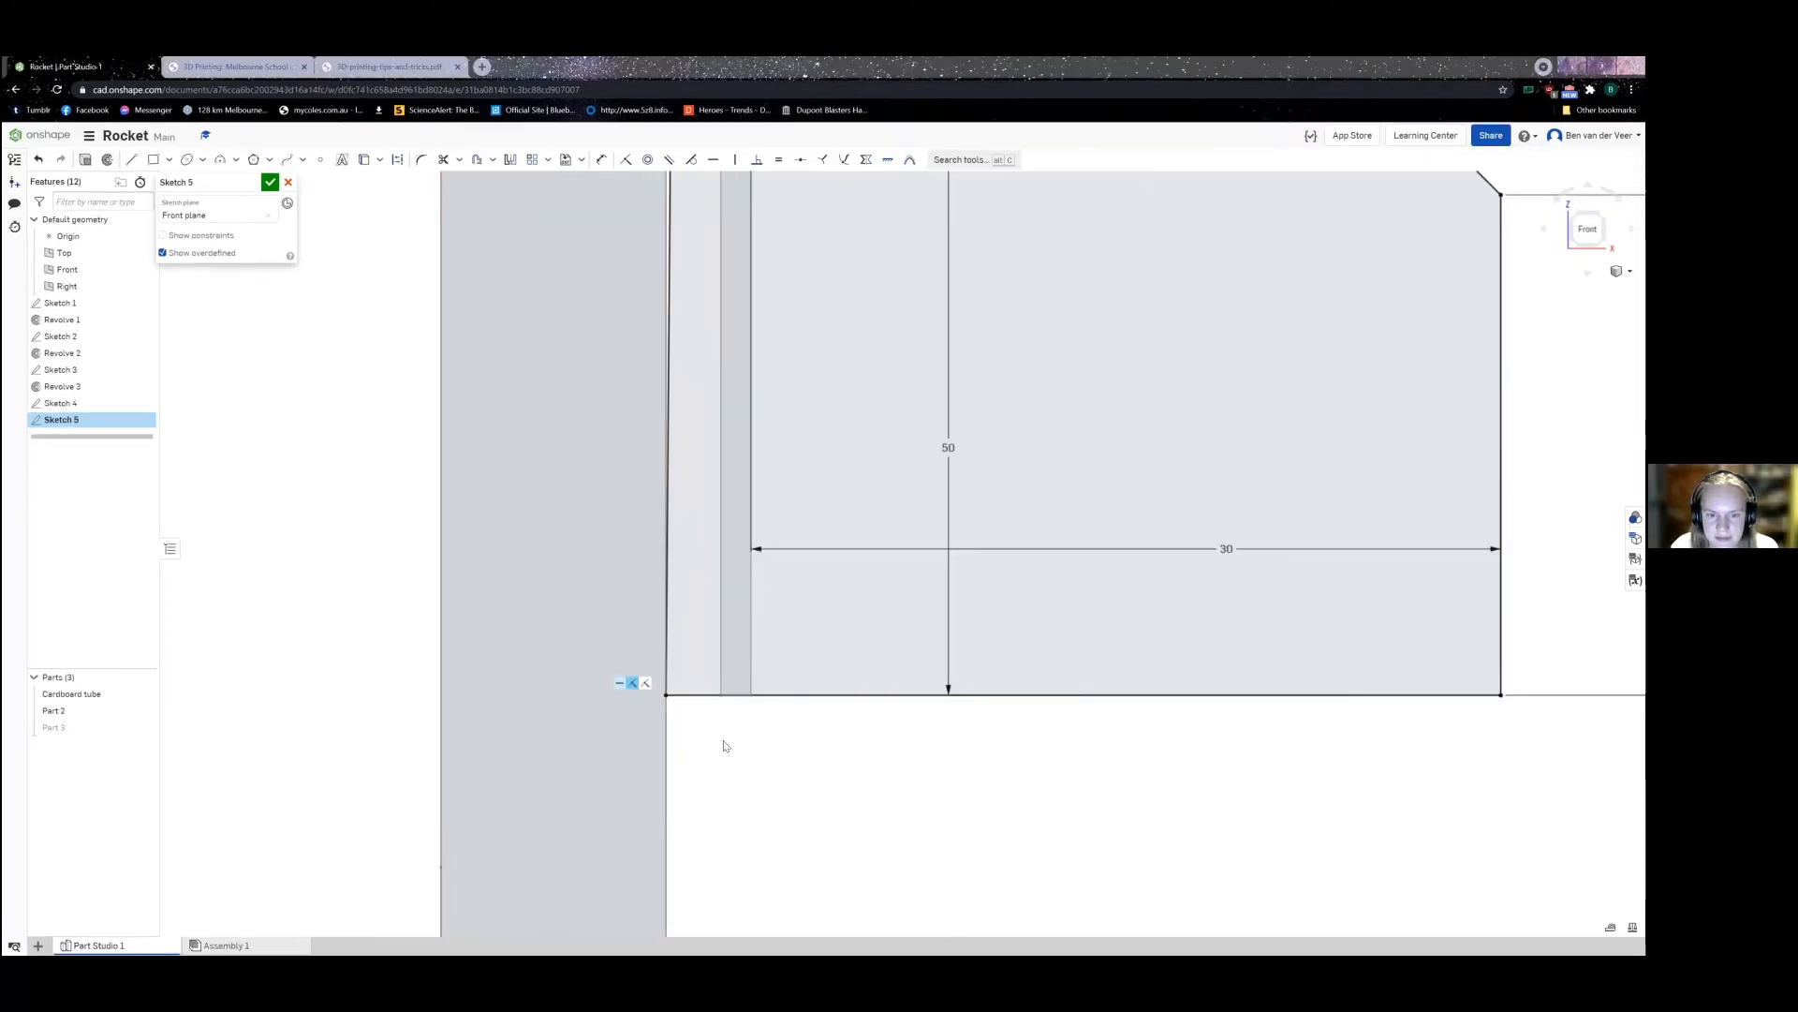
key("Delete")
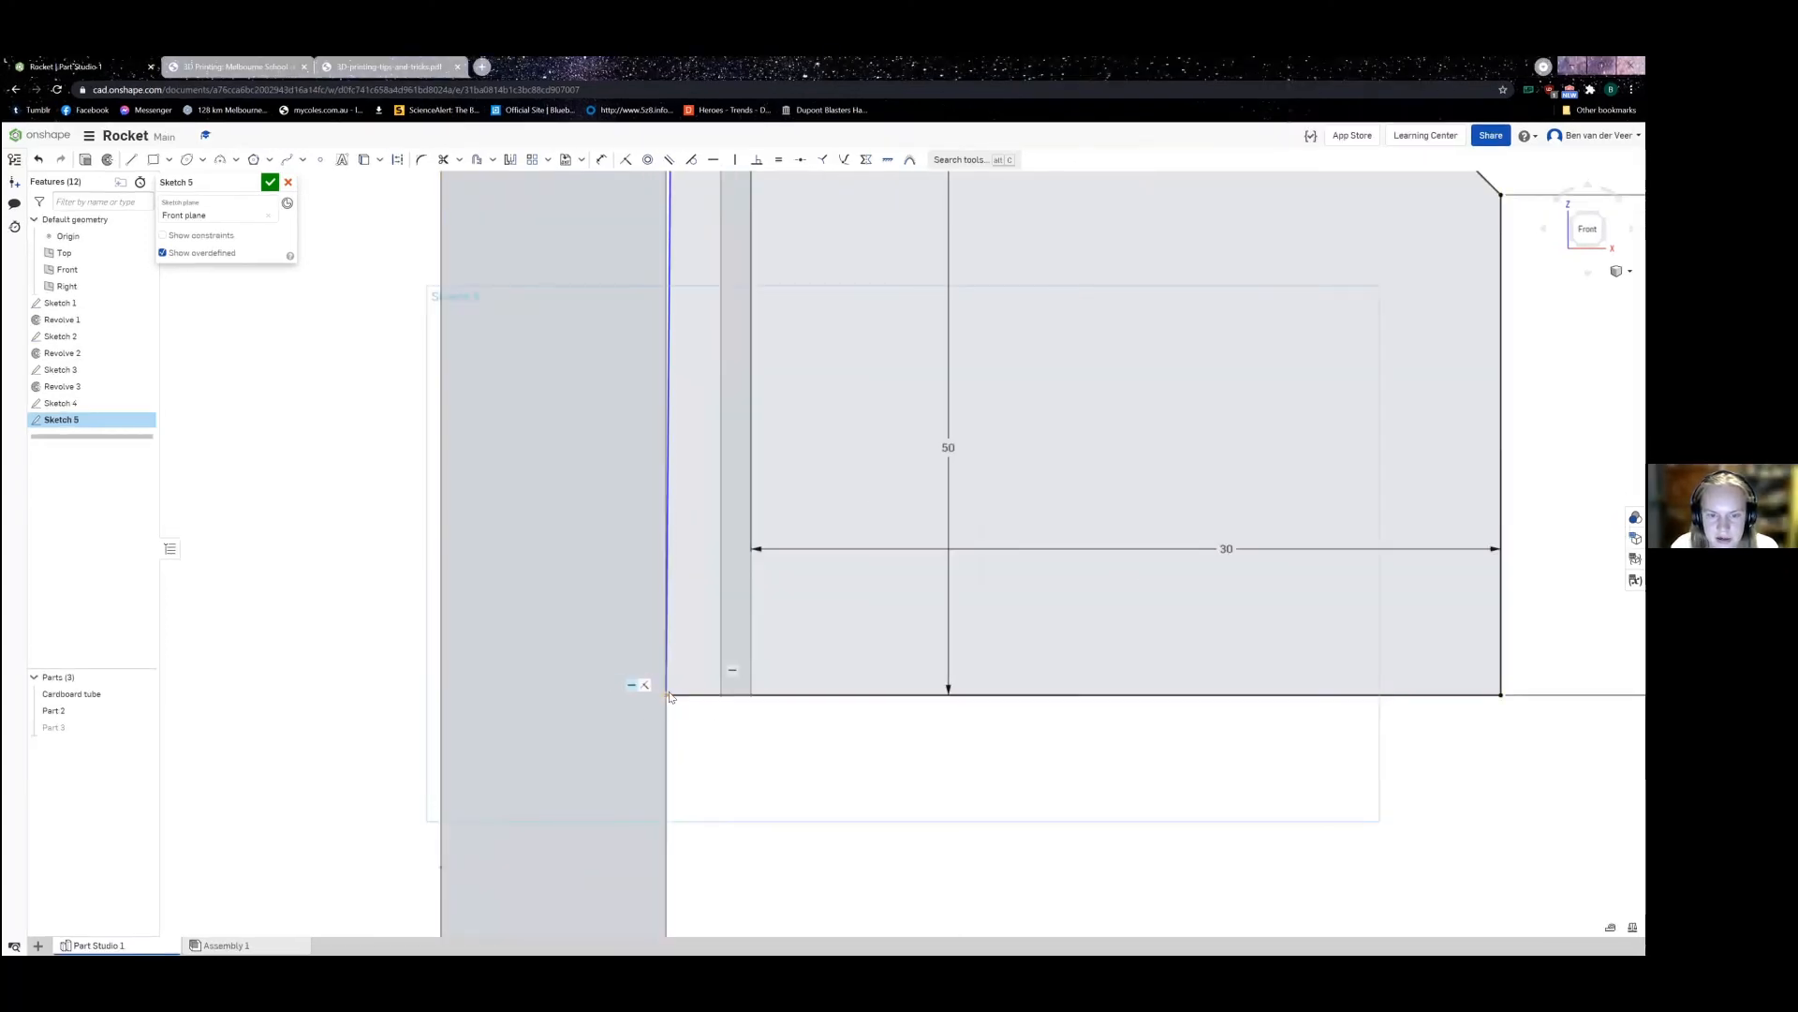
left_click_drag(668, 696, 683, 697)
Step: Constrain the fin's slightly slanted inner edge to be vertical
scroll(804, 406, "down", 5)
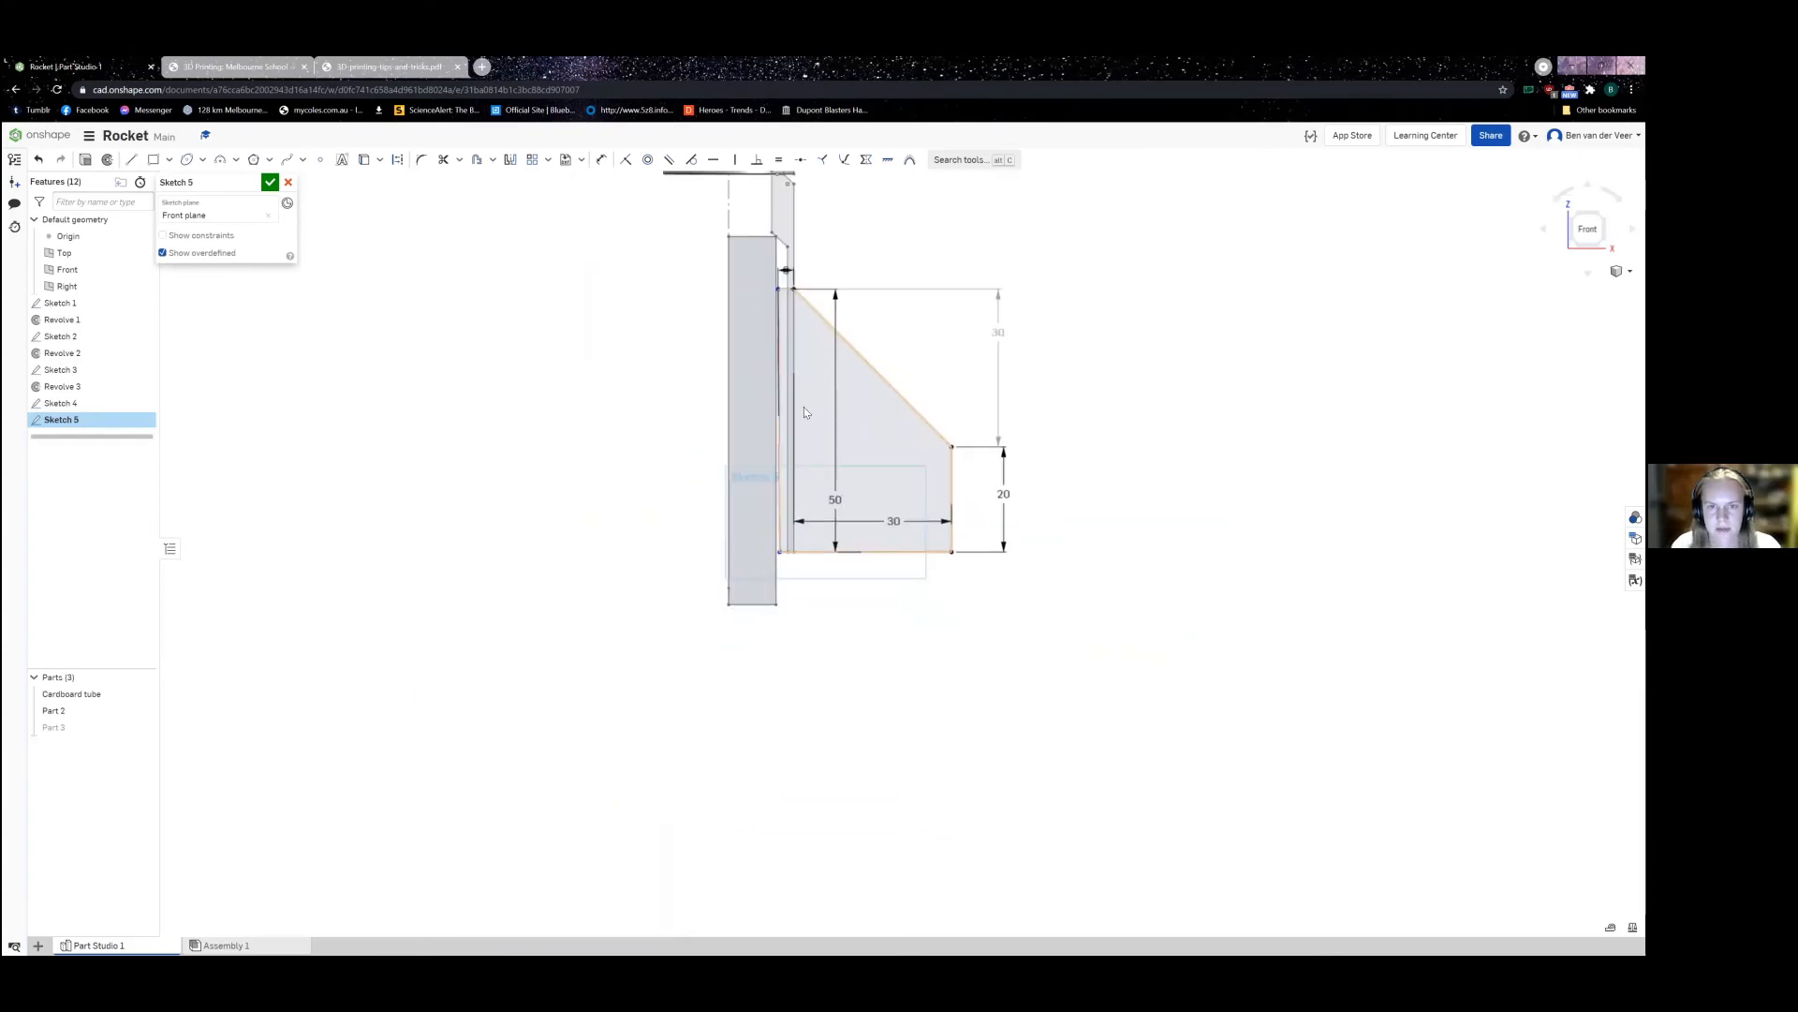
scroll(802, 407, "up", 2)
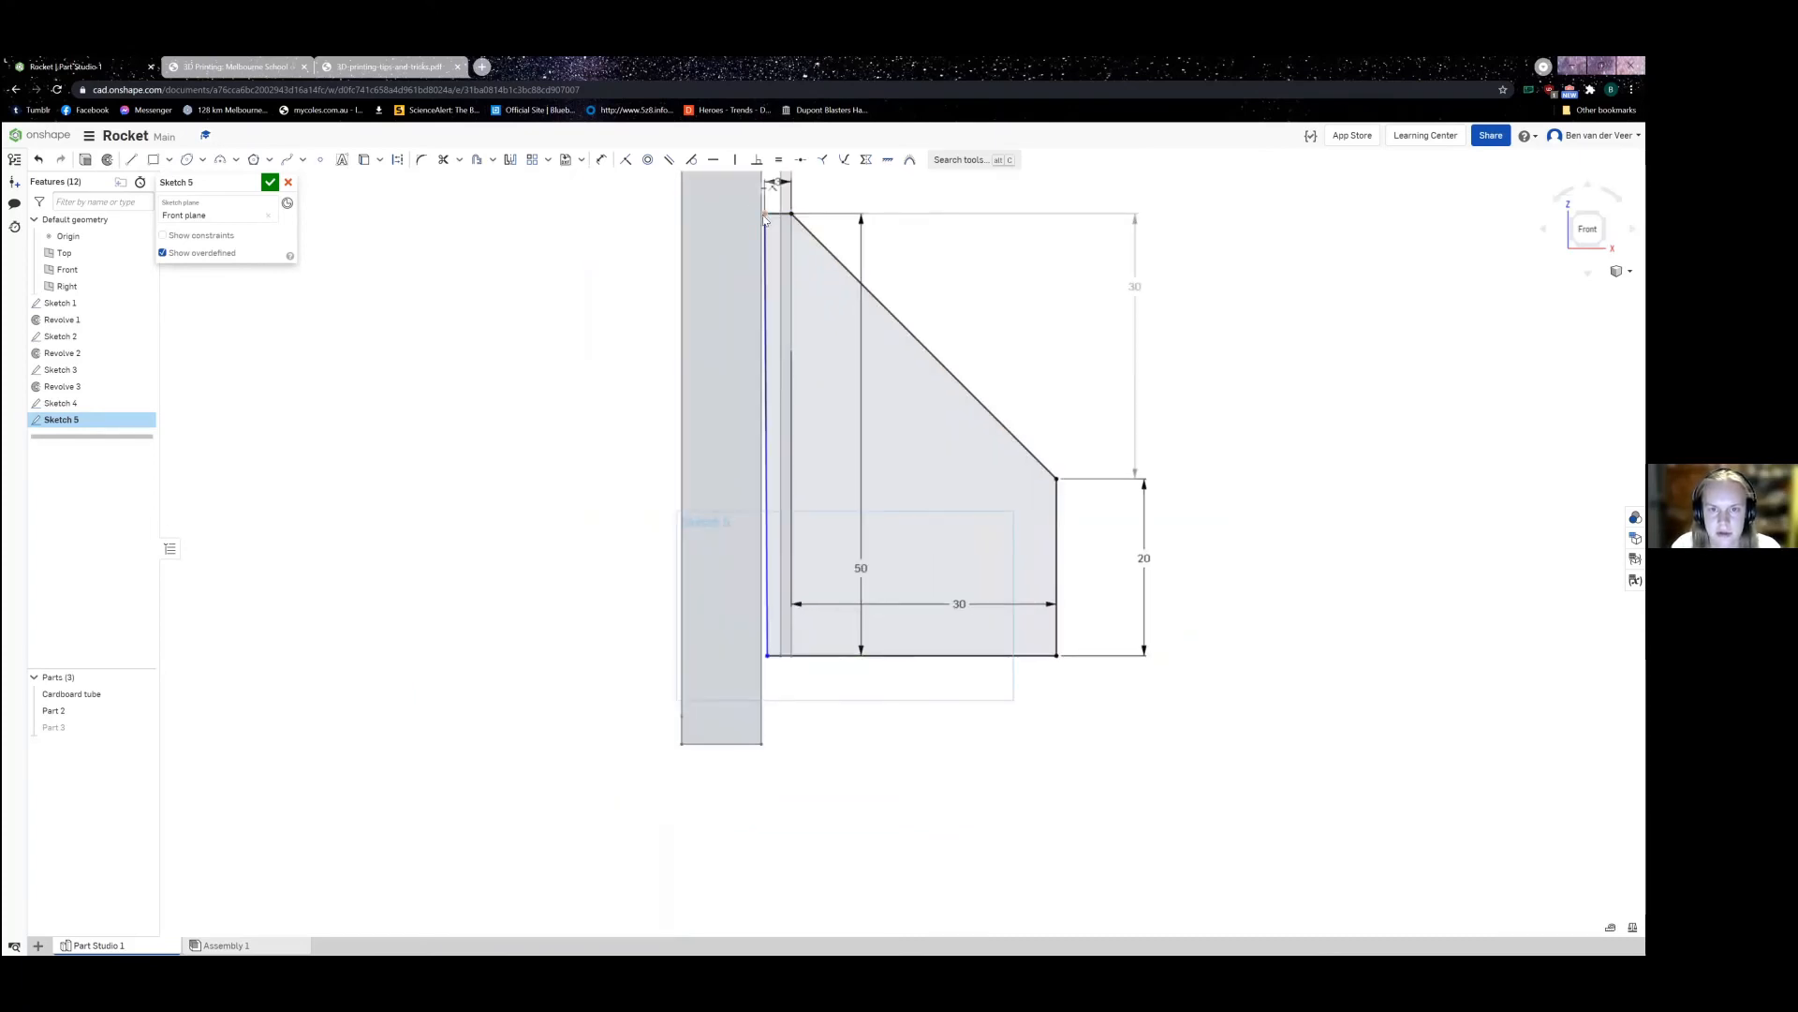
scroll(769, 220, "up", 4)
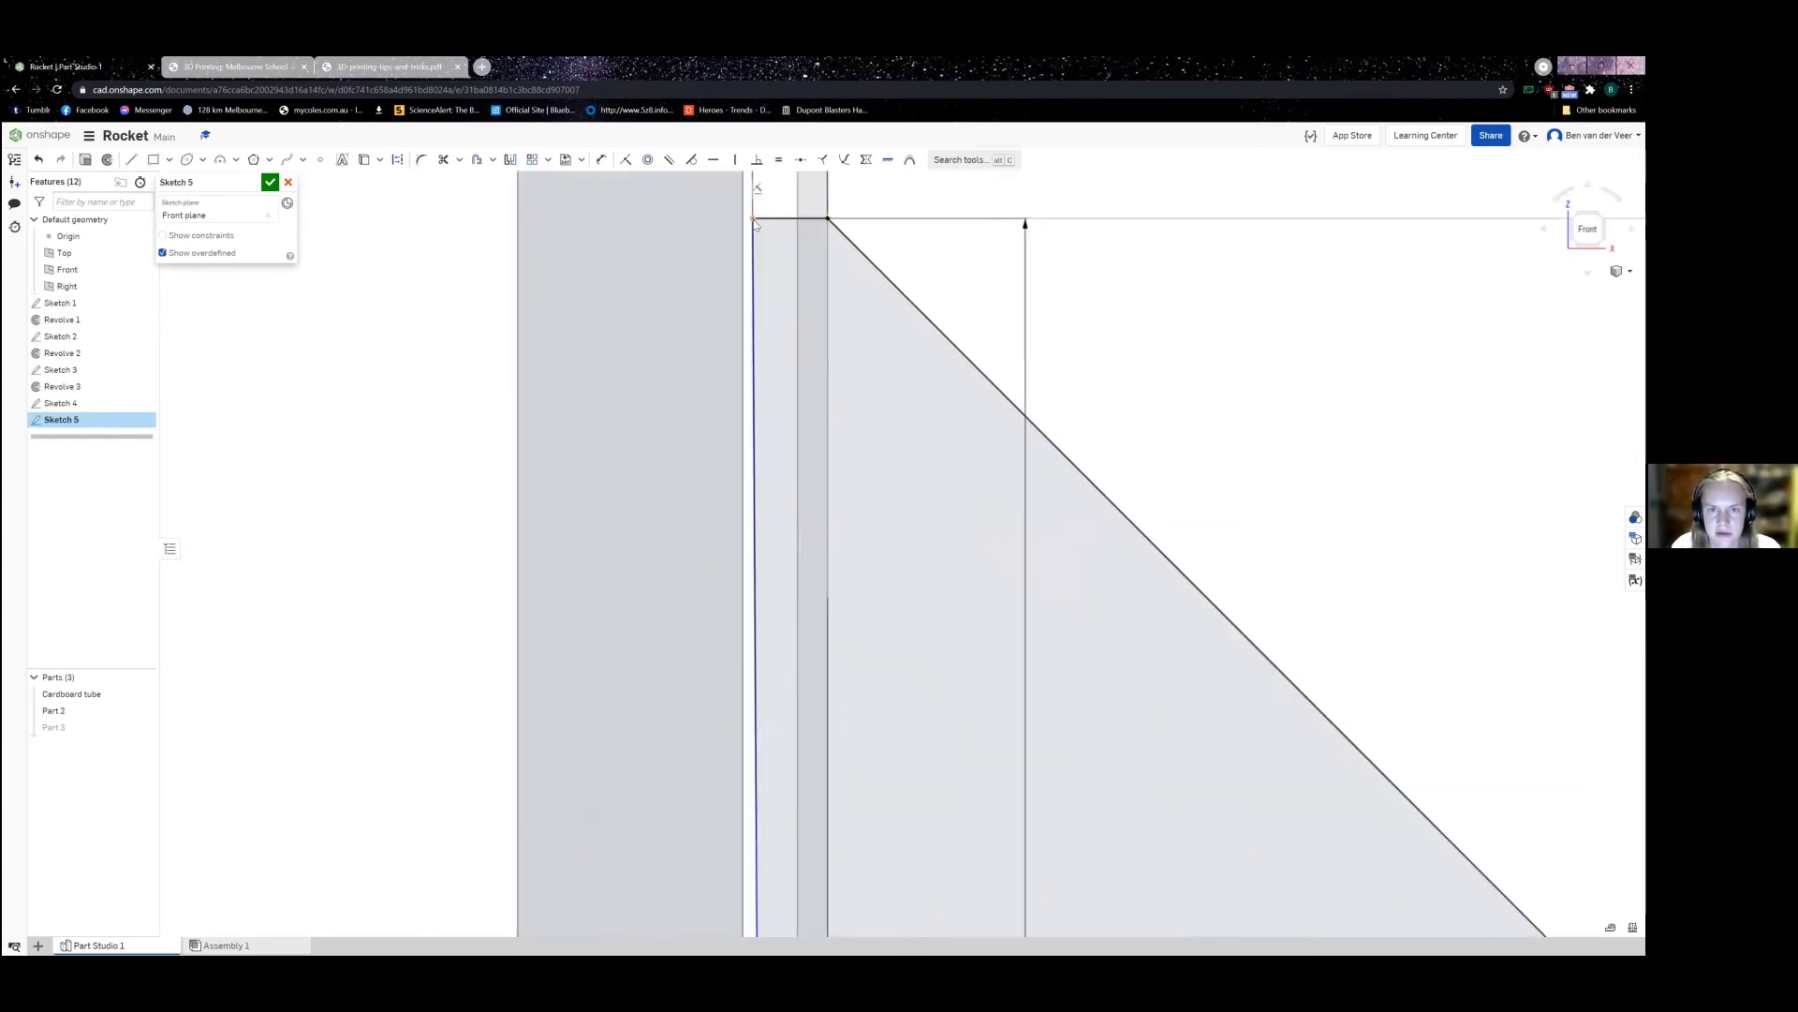
scroll(799, 251, "down", 4)
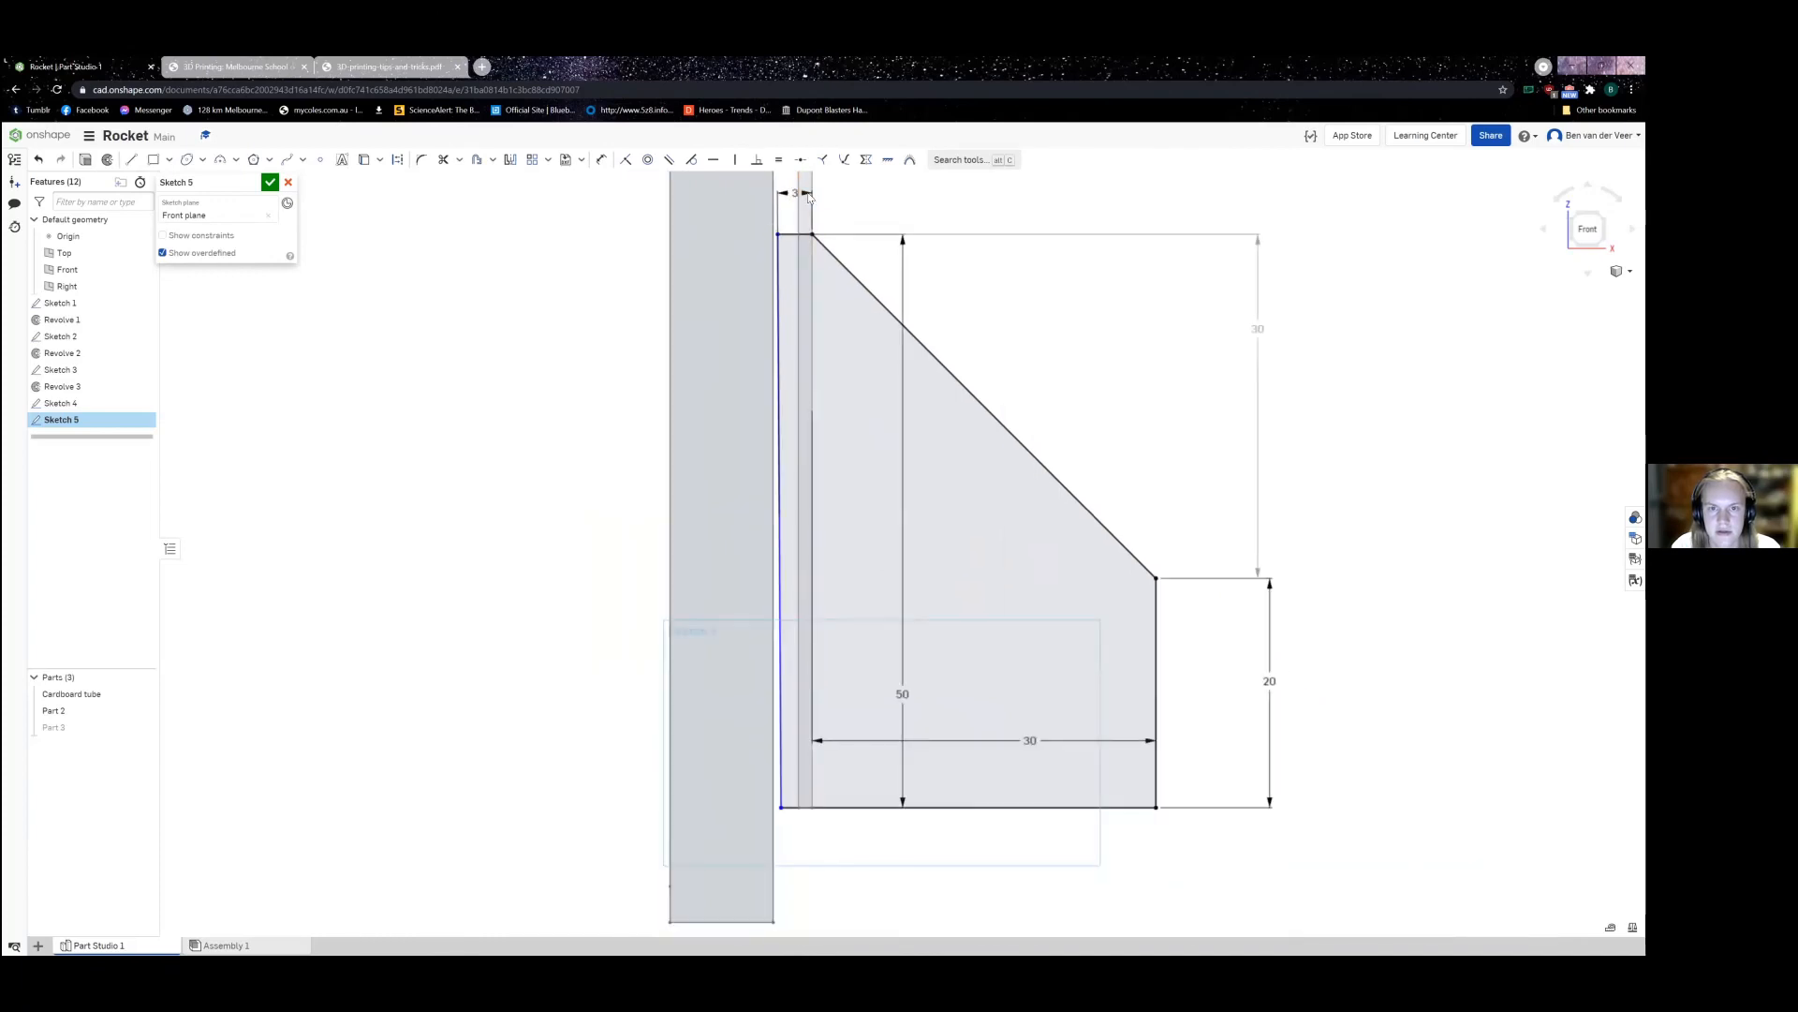
left_click(736, 161)
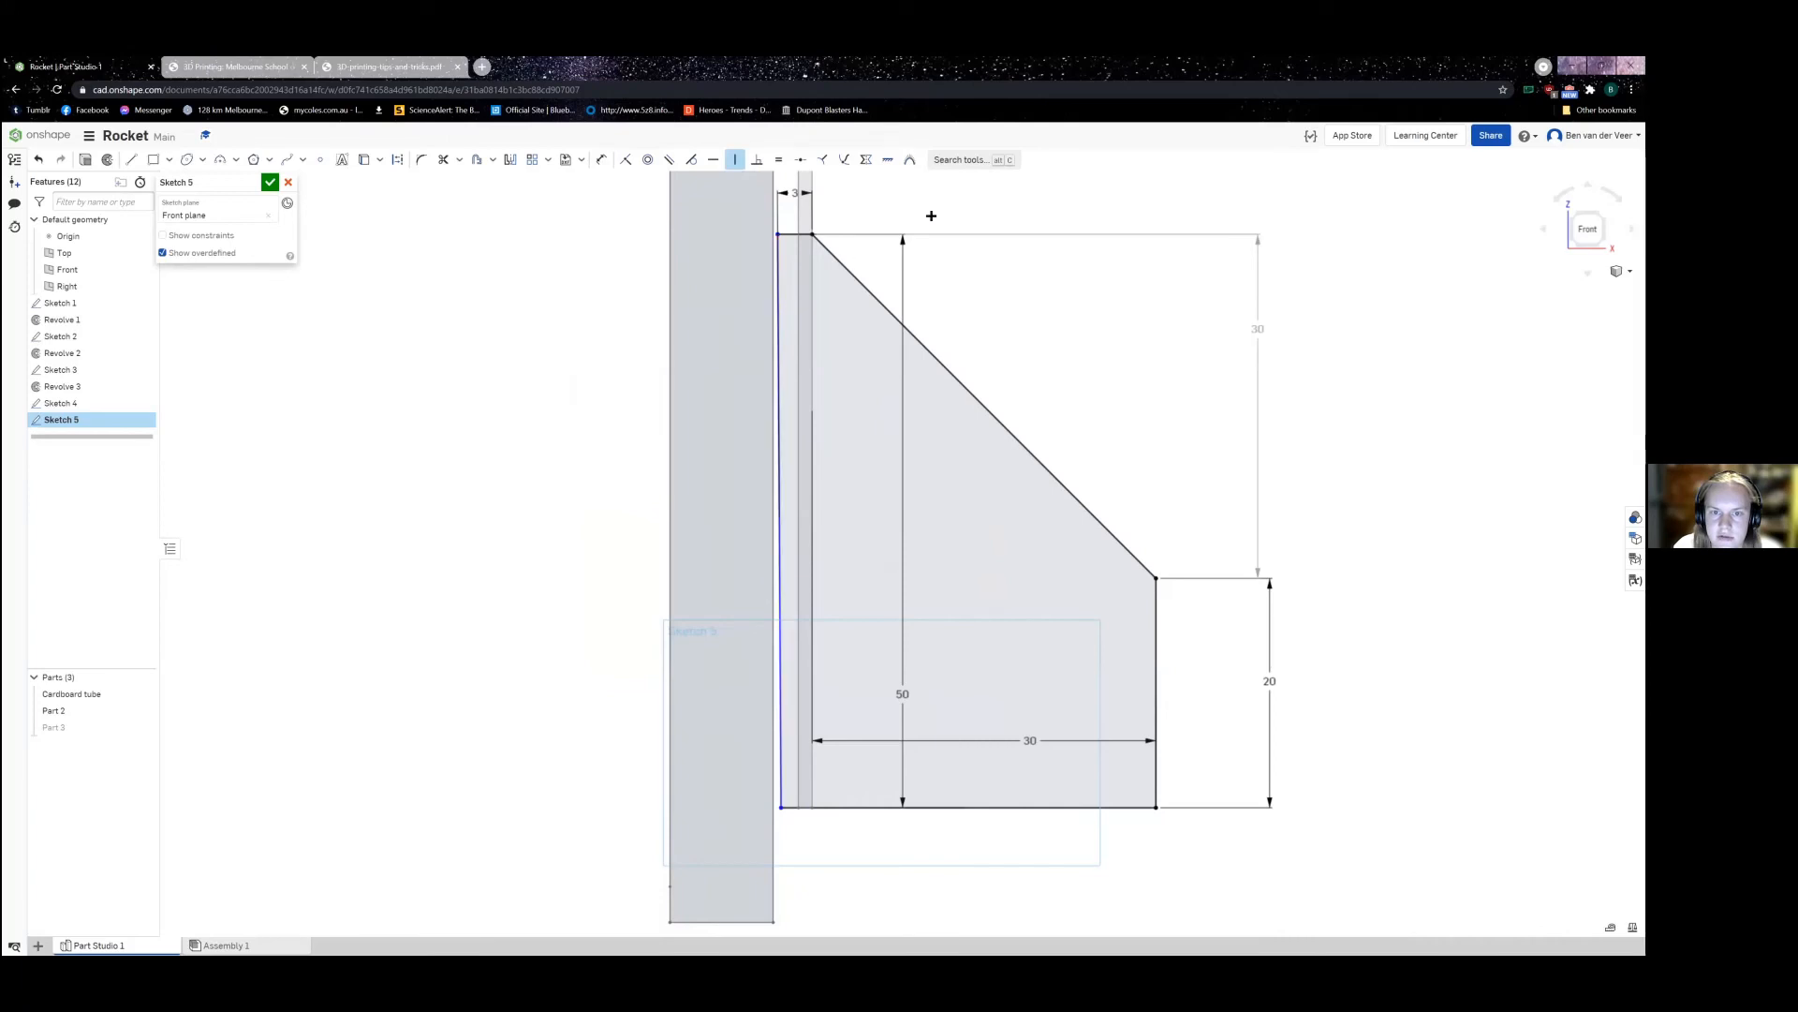
left_click(780, 444)
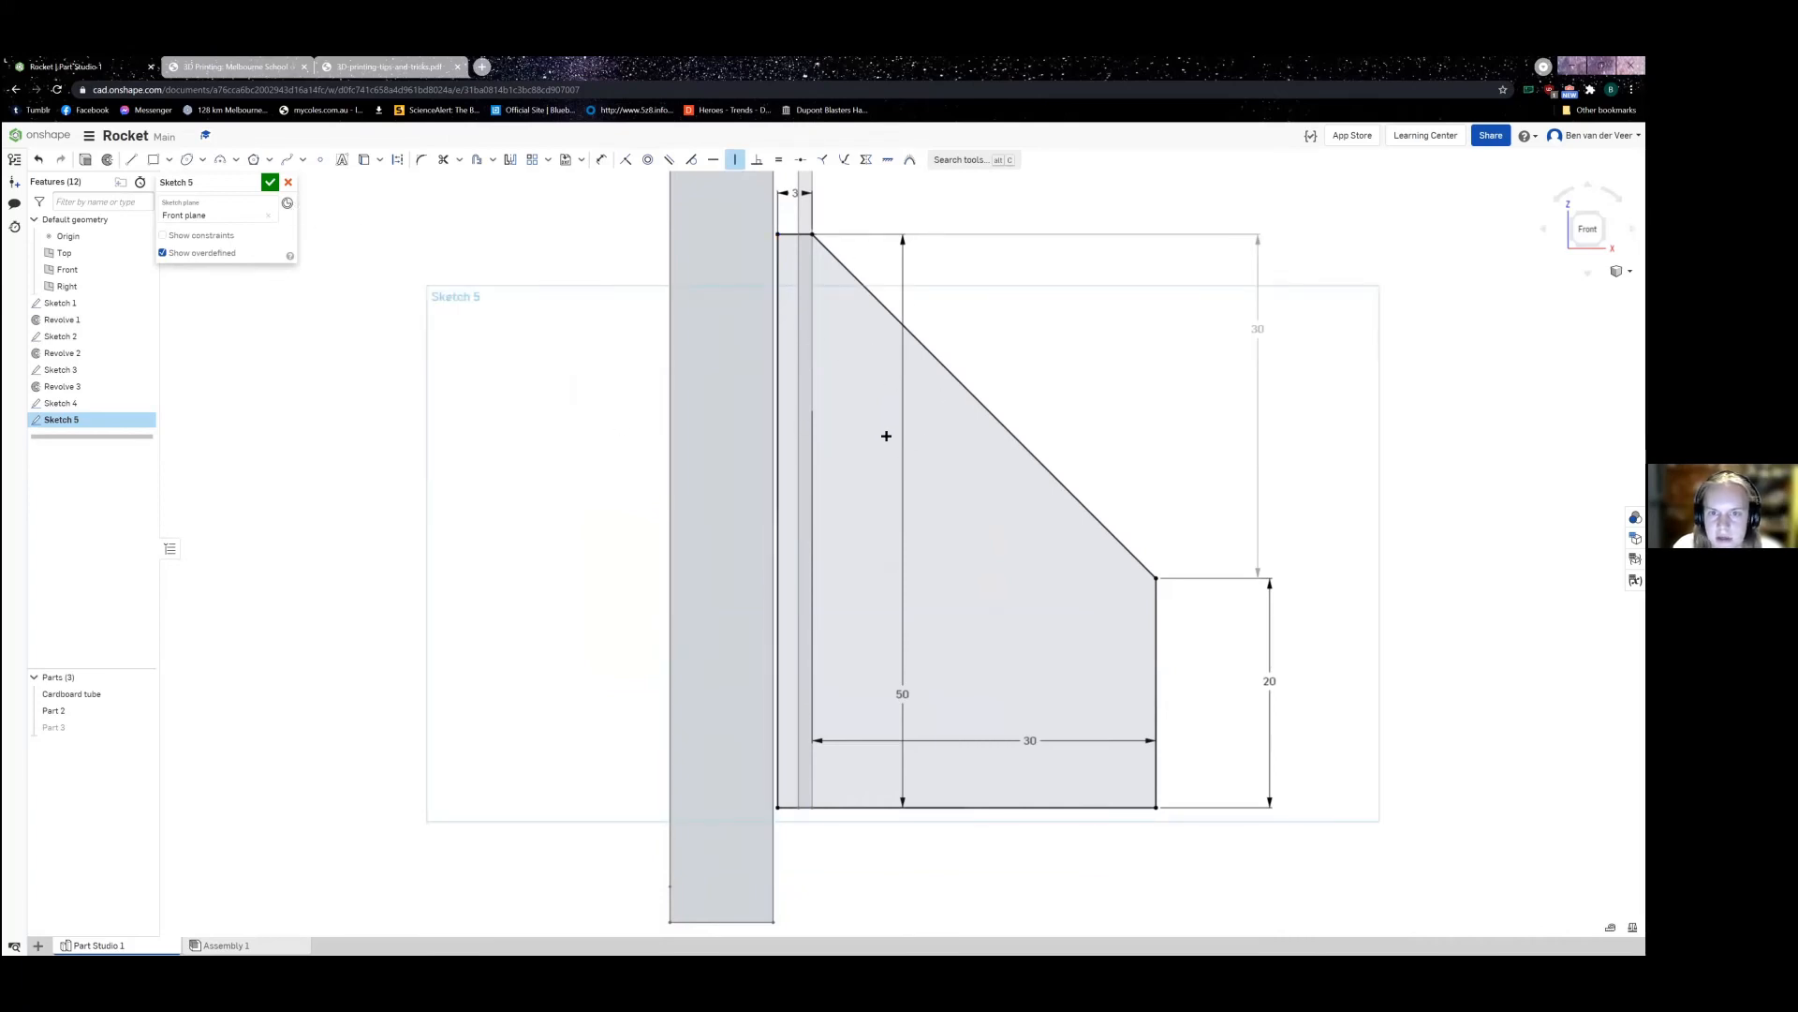
Step: Measure the gap between the cylinder's side and the fin's inner edge with the Dimension tool
mouse_move(884, 434)
middle_mouse_down()
mouse_move(796, 509)
mouse_move(695, 310)
middle_mouse_up()
scroll(679, 382, "up", 5)
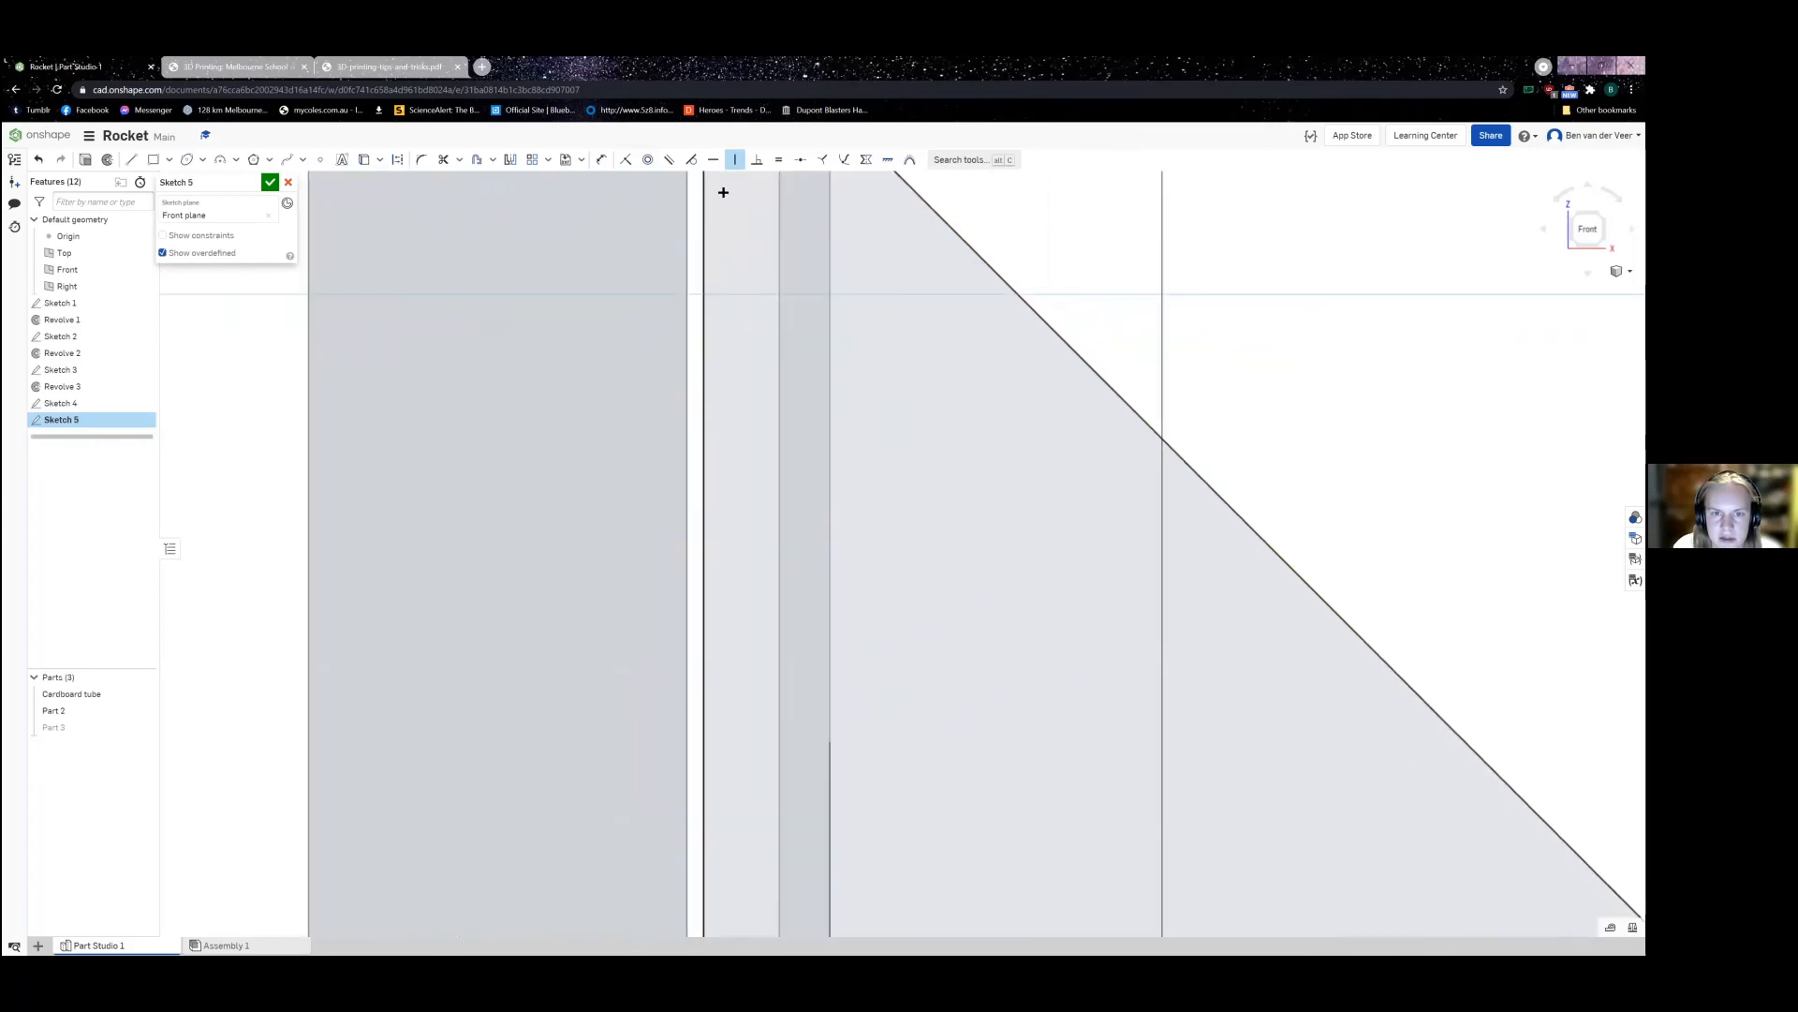
scroll(702, 272, "down", 2)
key("u")
left_click(706, 269)
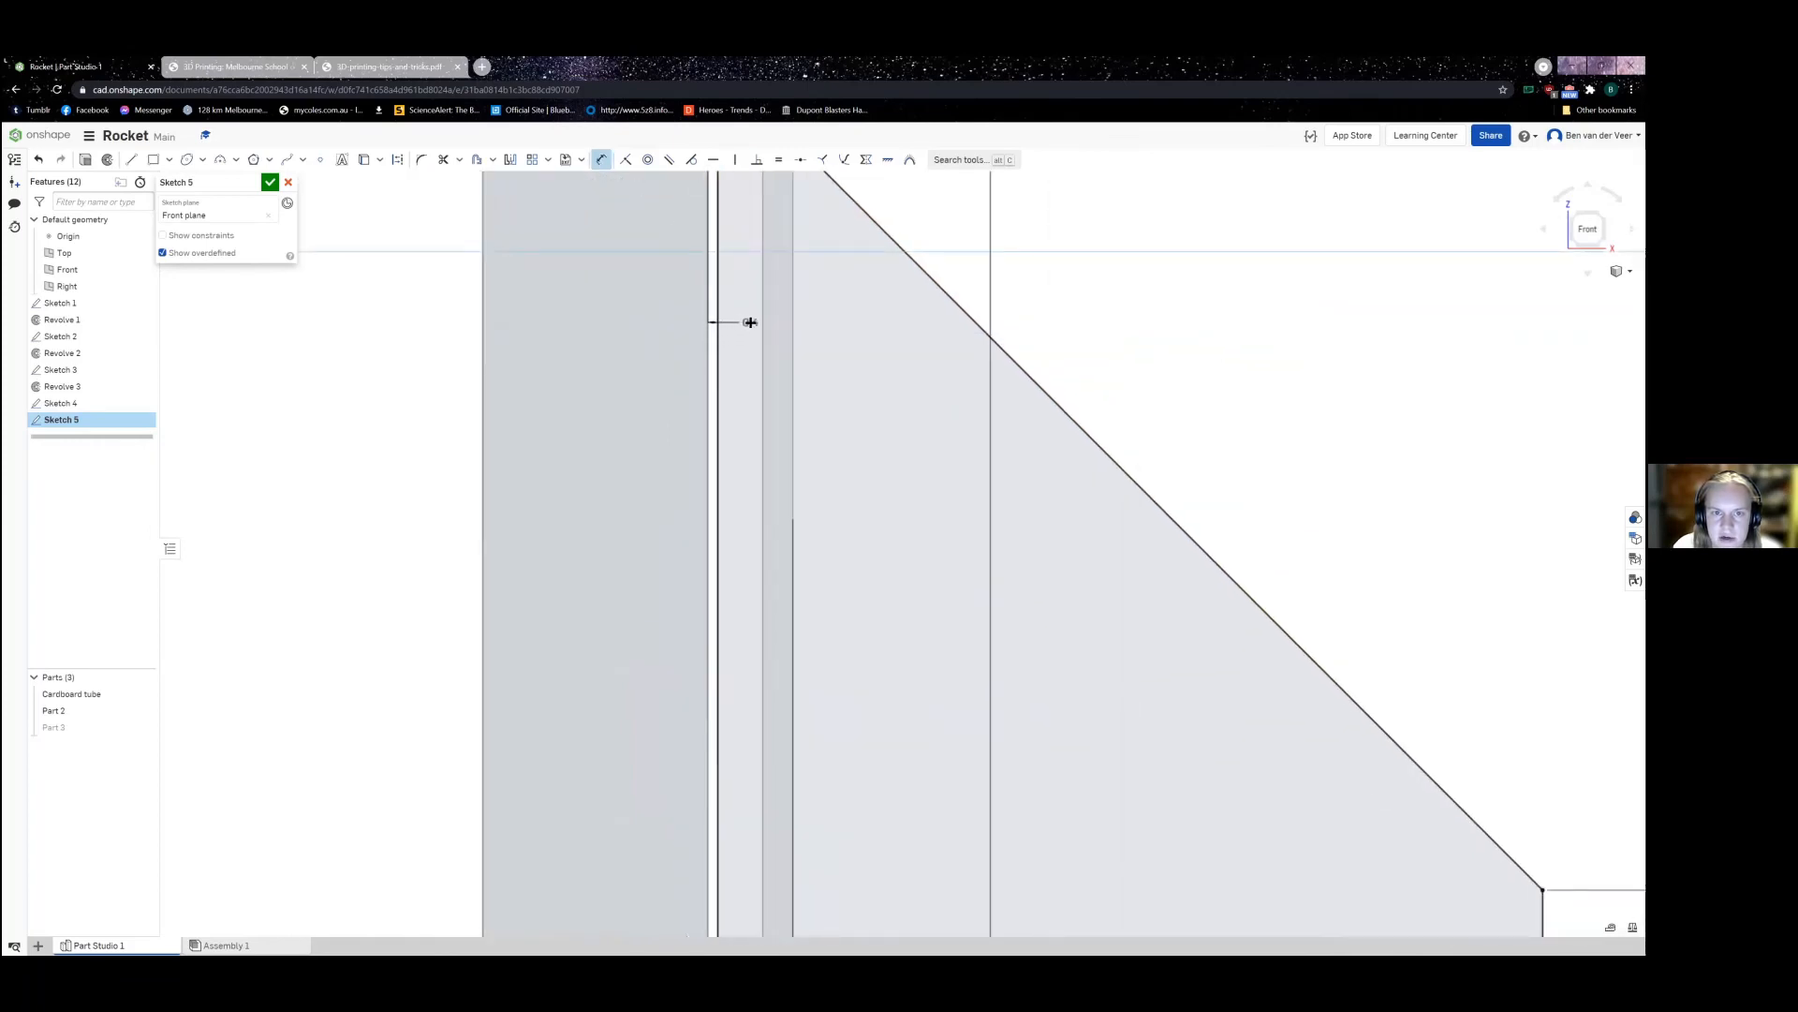
scroll(749, 328, "down", 3)
scroll(749, 330, "up", 1)
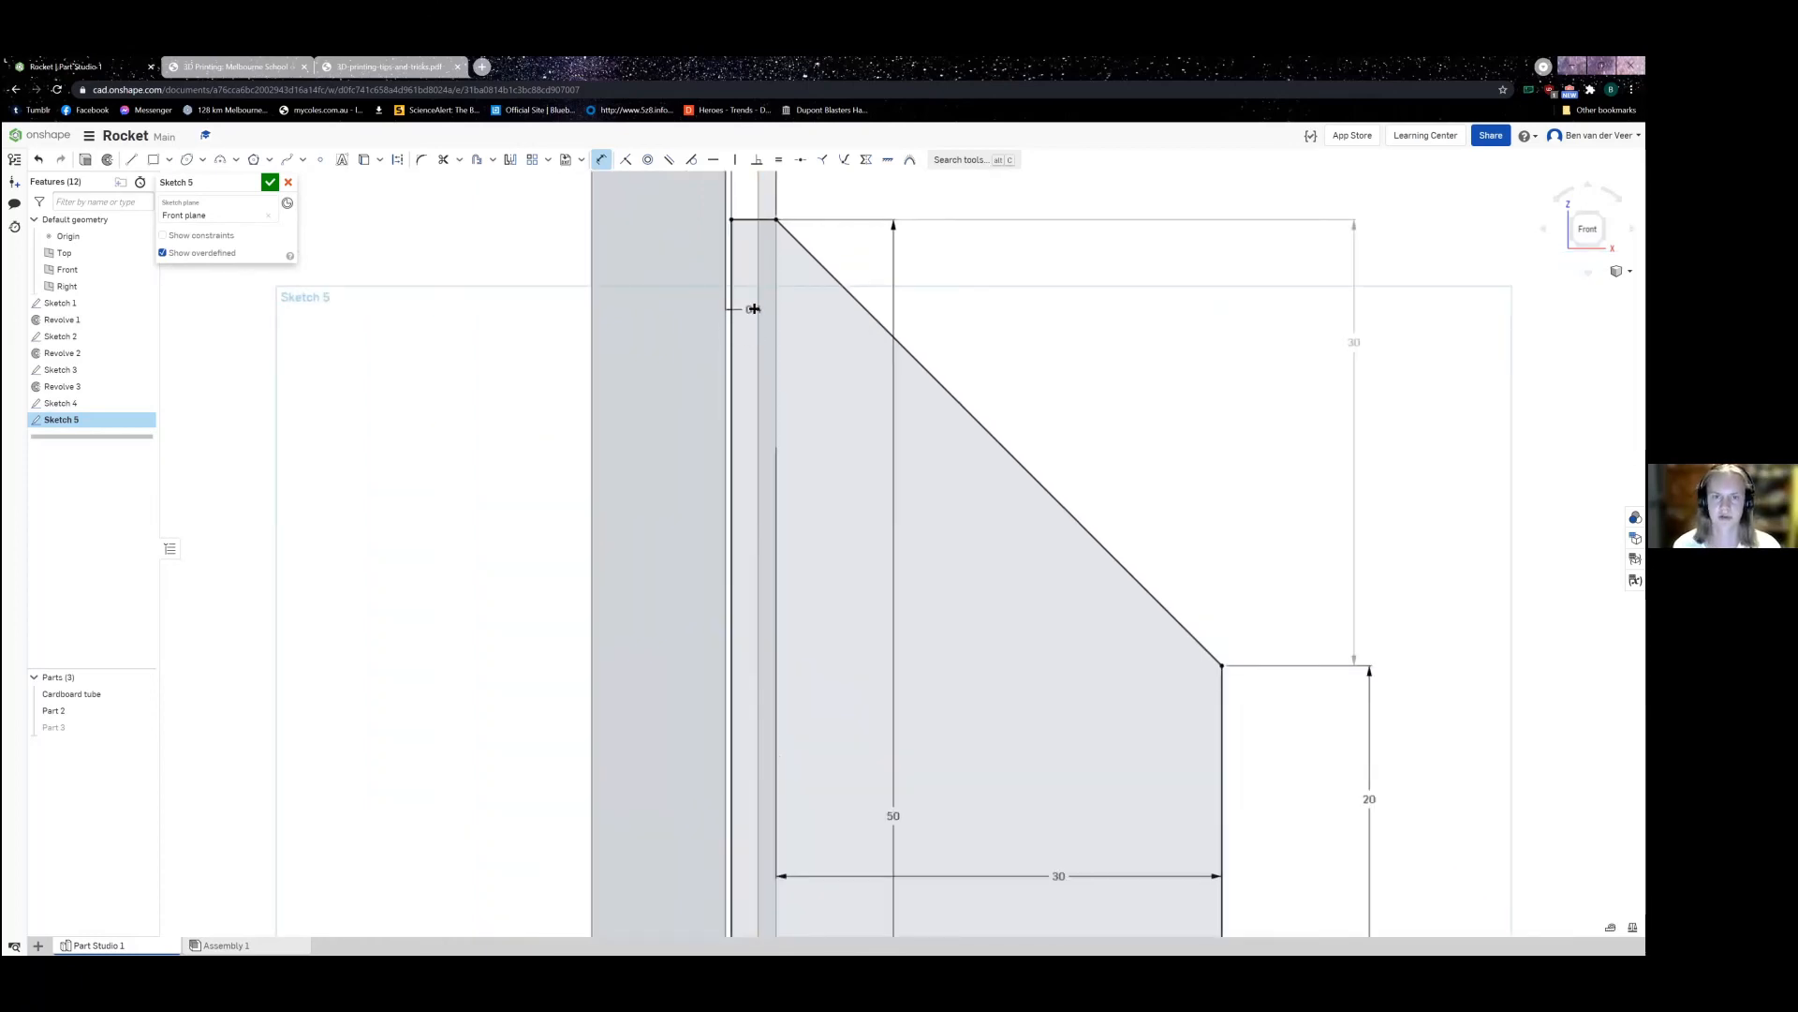
scroll(750, 314, "down", 2)
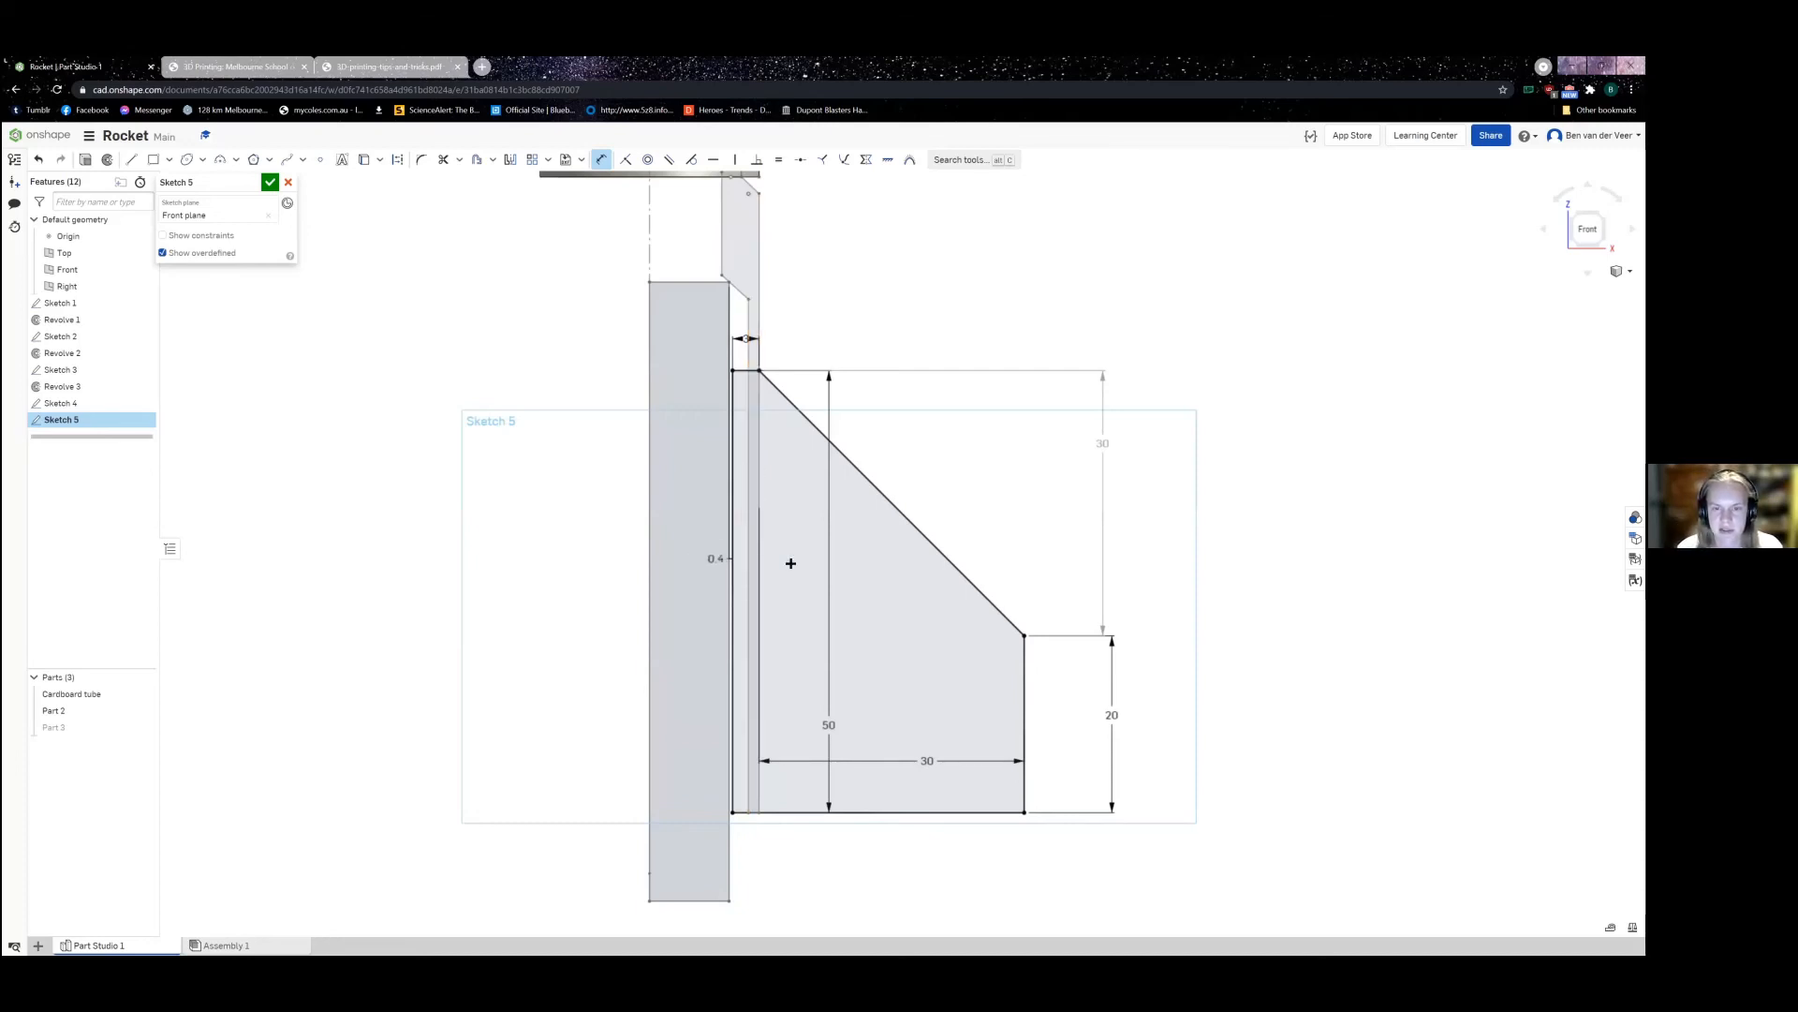
key("Escape")
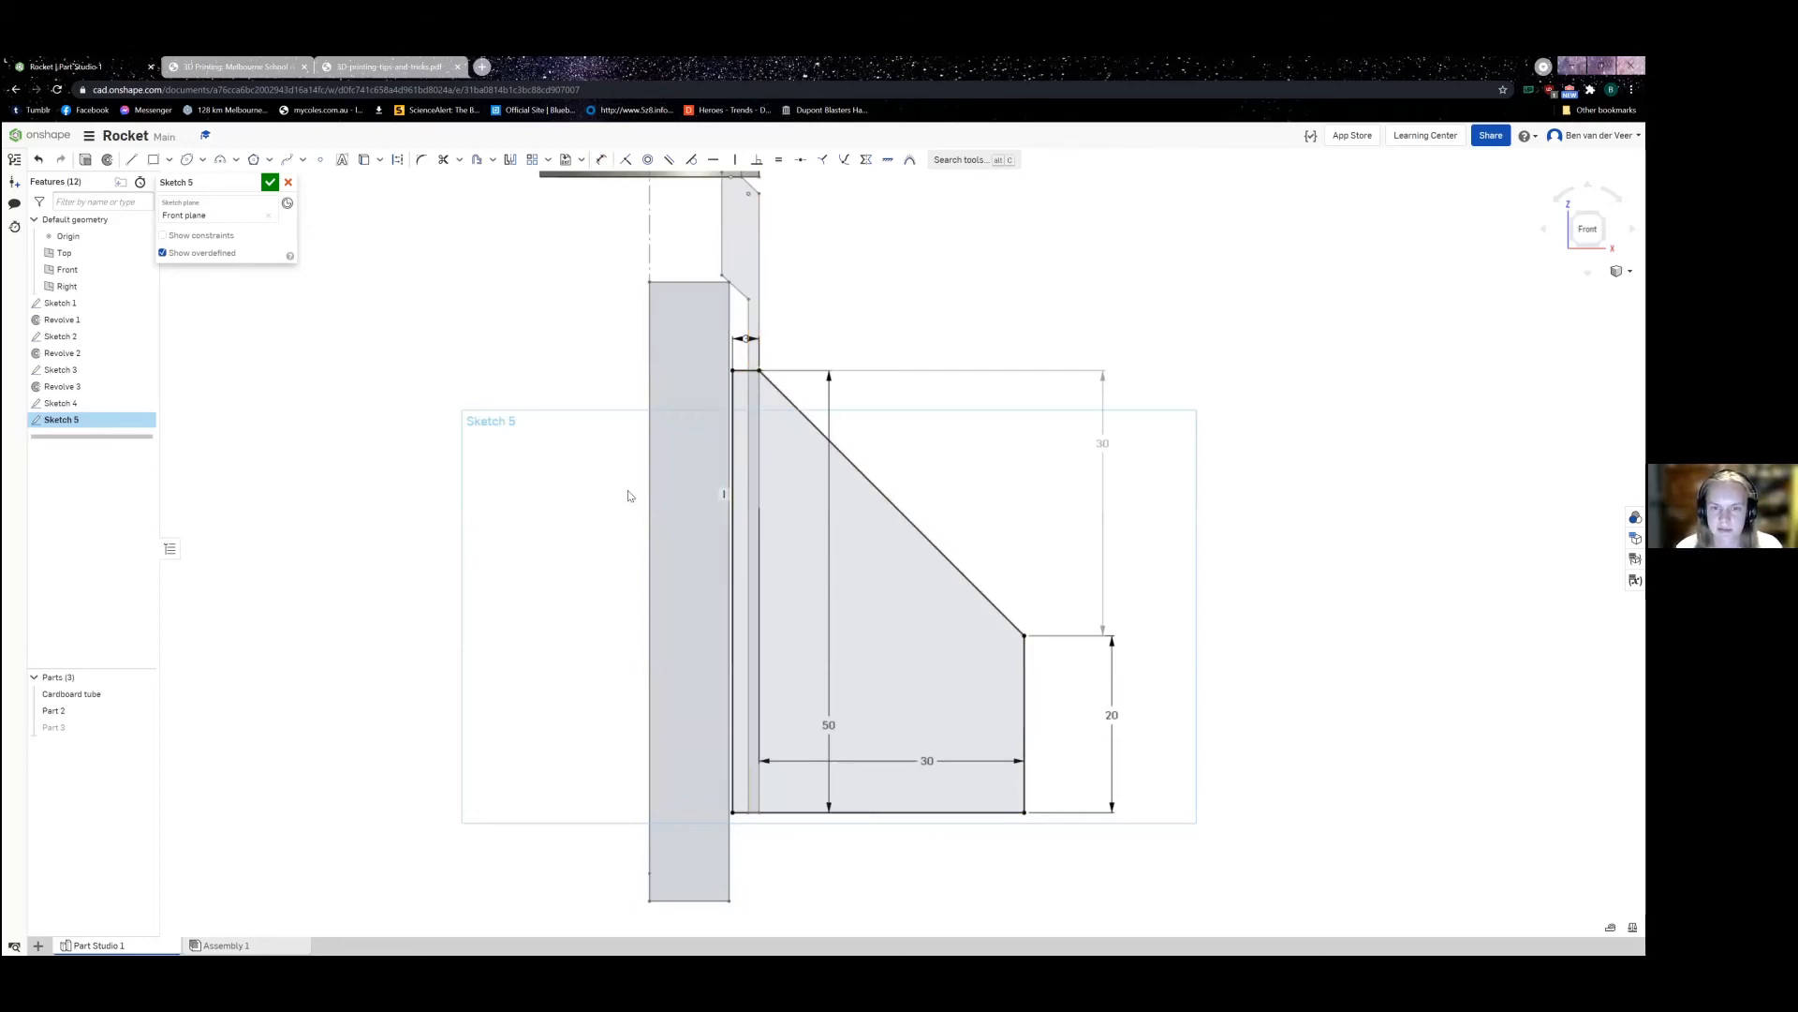
Step: Accept the fin sketch and show the hidden lower rocket part, Part 3, beside the fin profile
left_click(270, 184)
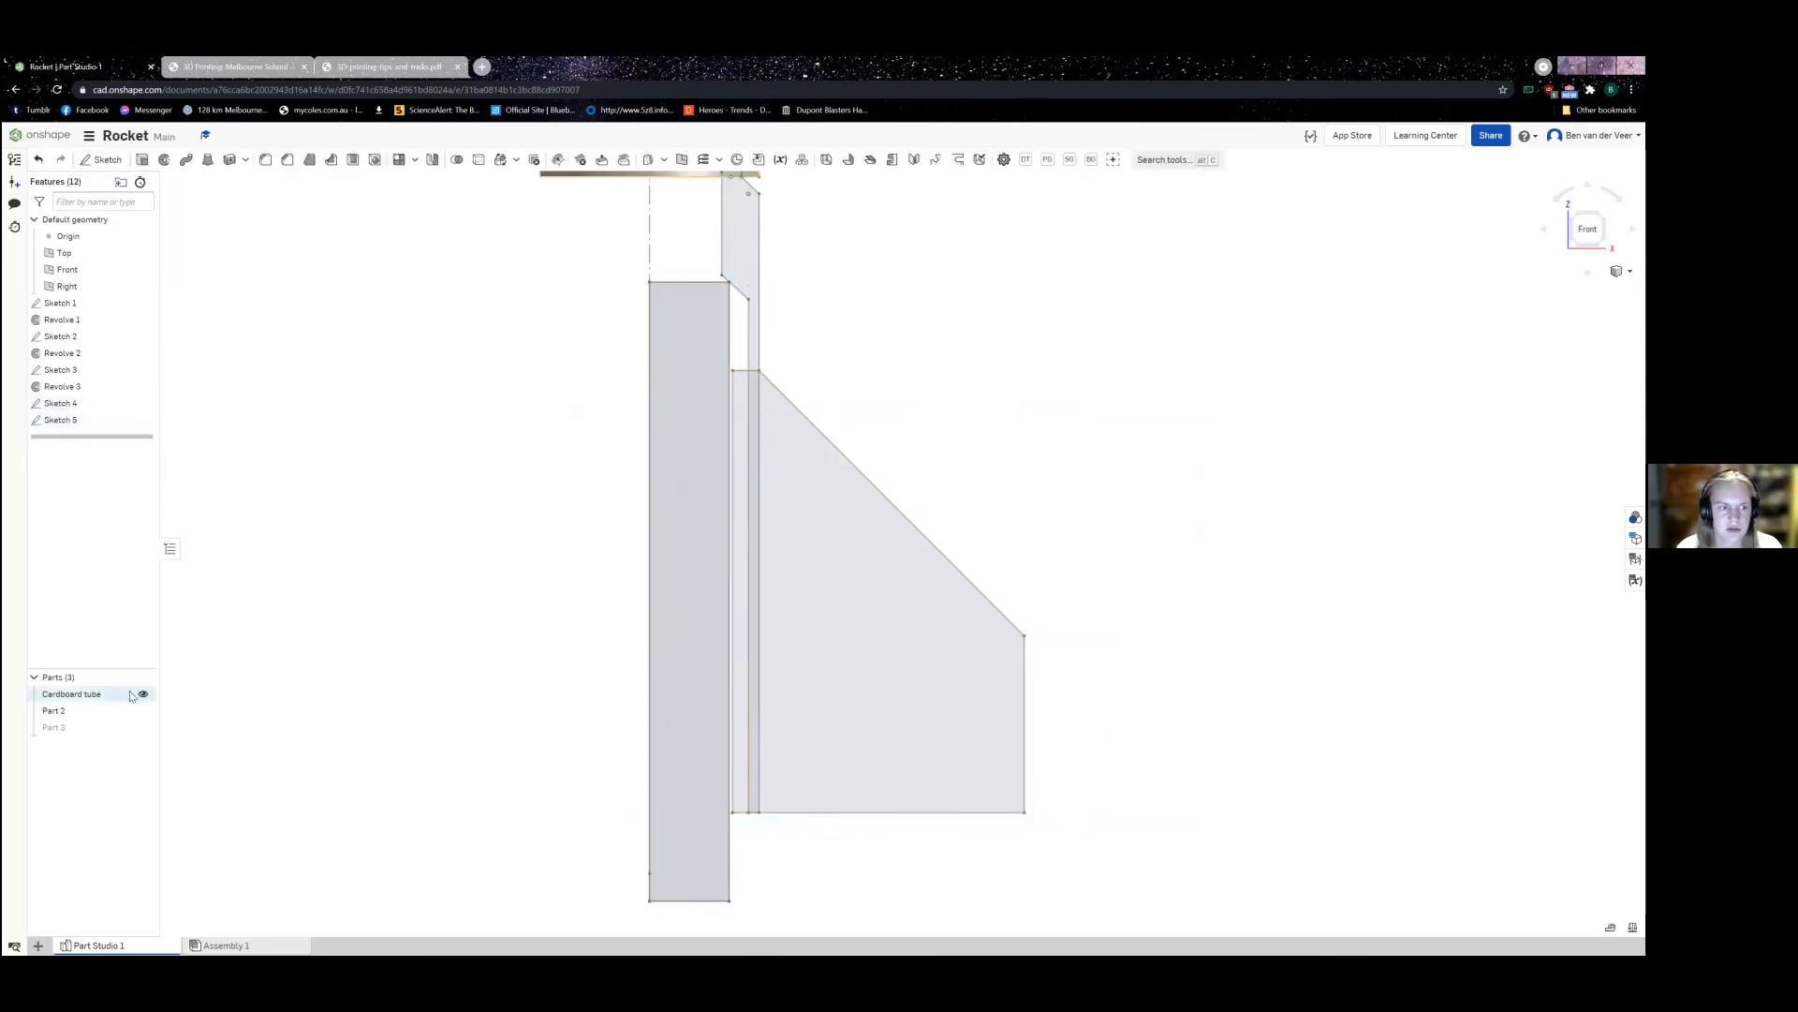
left_click(143, 694)
scroll(1016, 498, "down", 3)
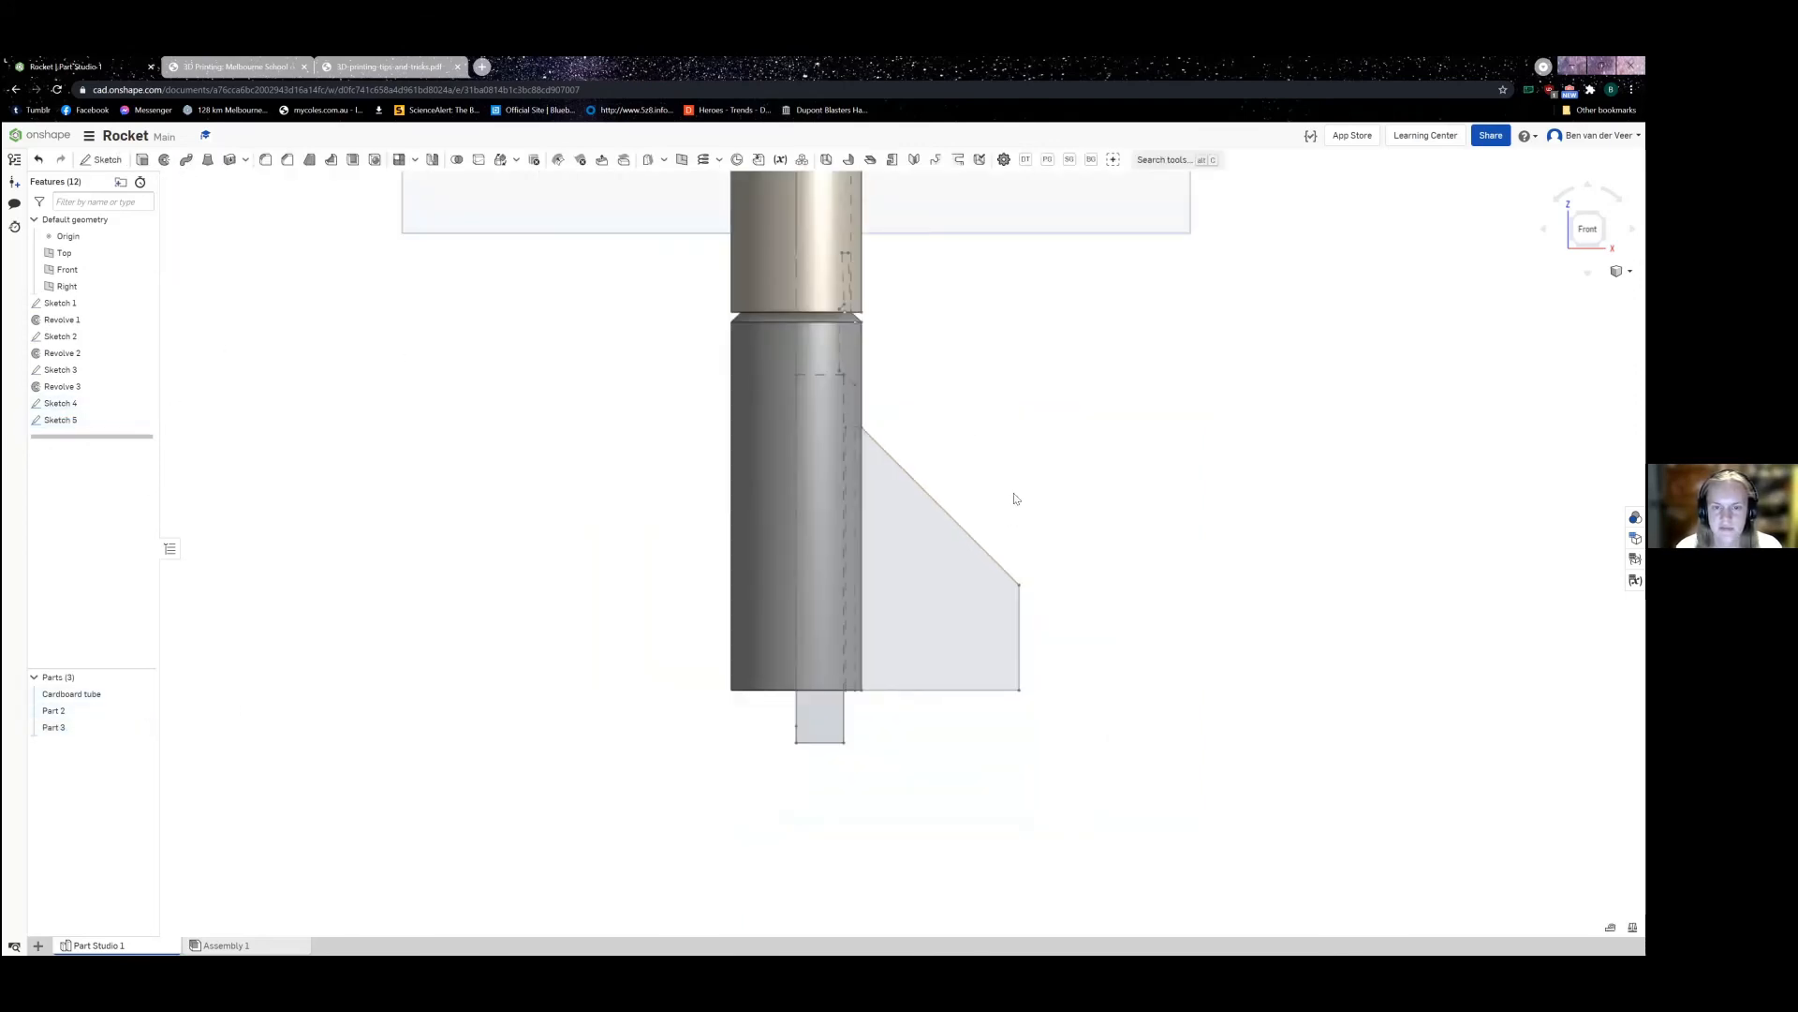
right_click_drag(1016, 498, 1003, 497)
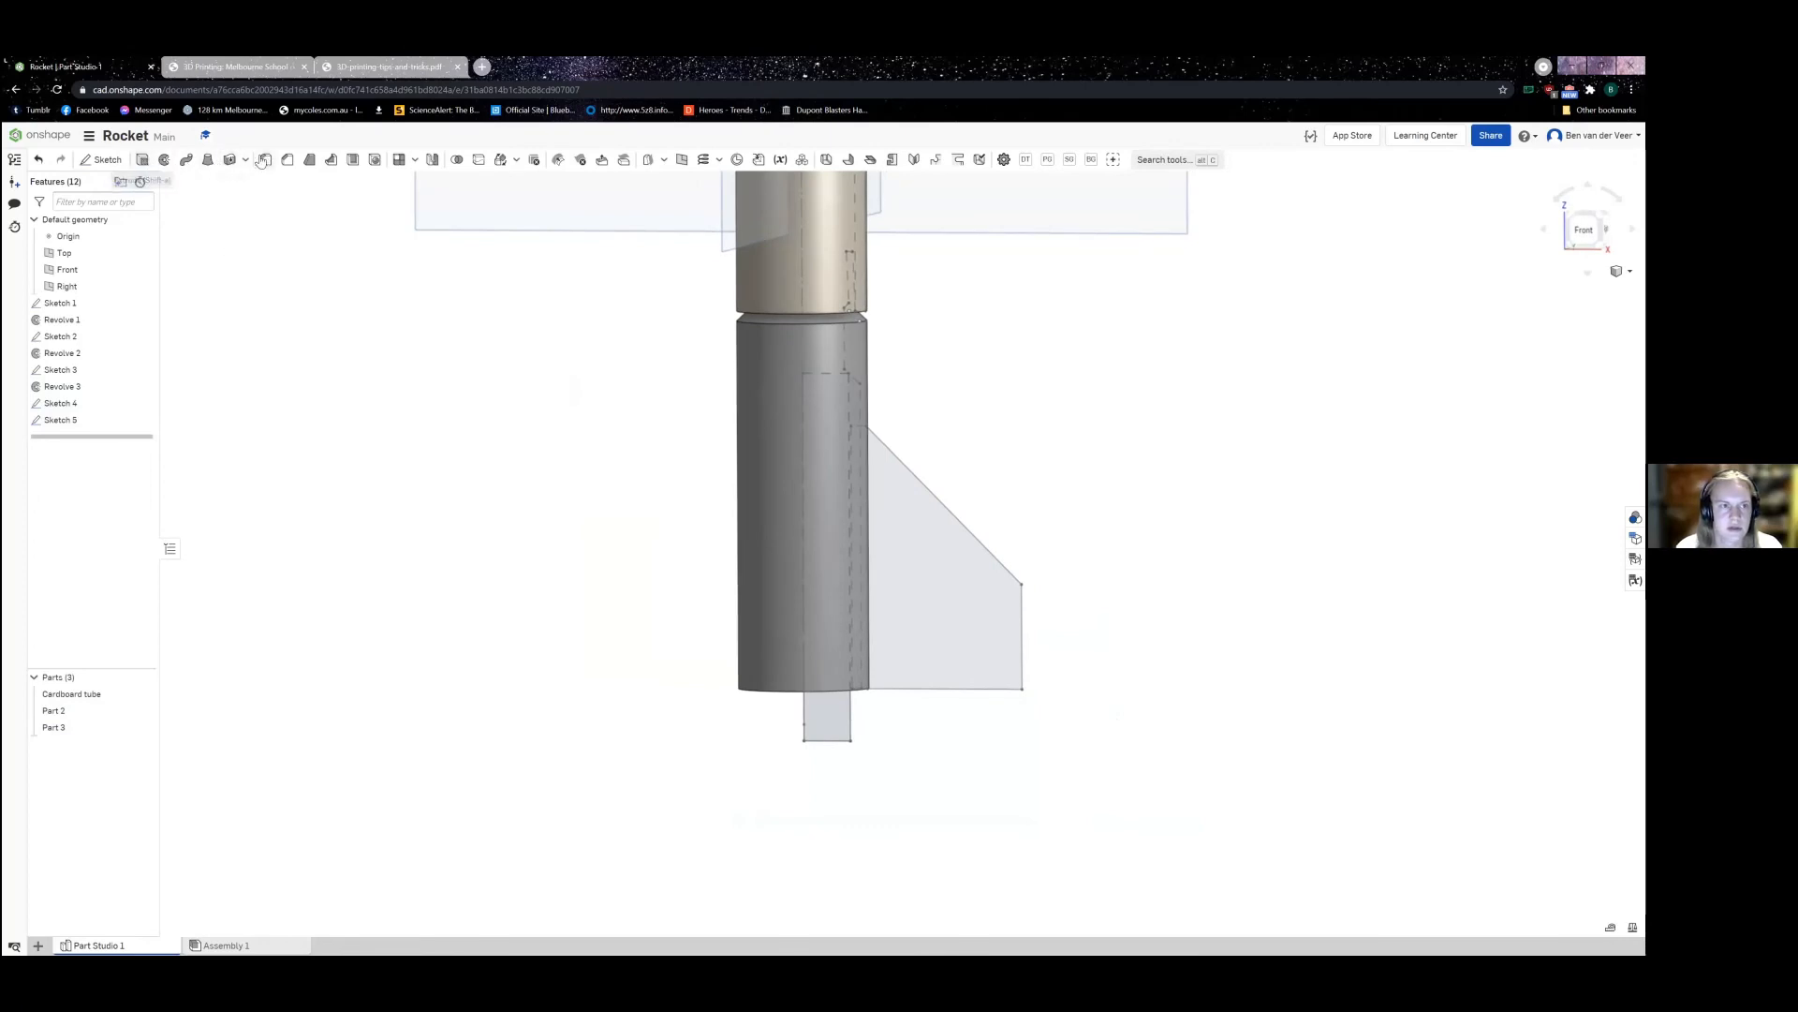
Step: Thicken the fin profile of Sketch 5 by 0.8 mm in both directions as a new part
left_click(229, 159)
left_click(913, 557)
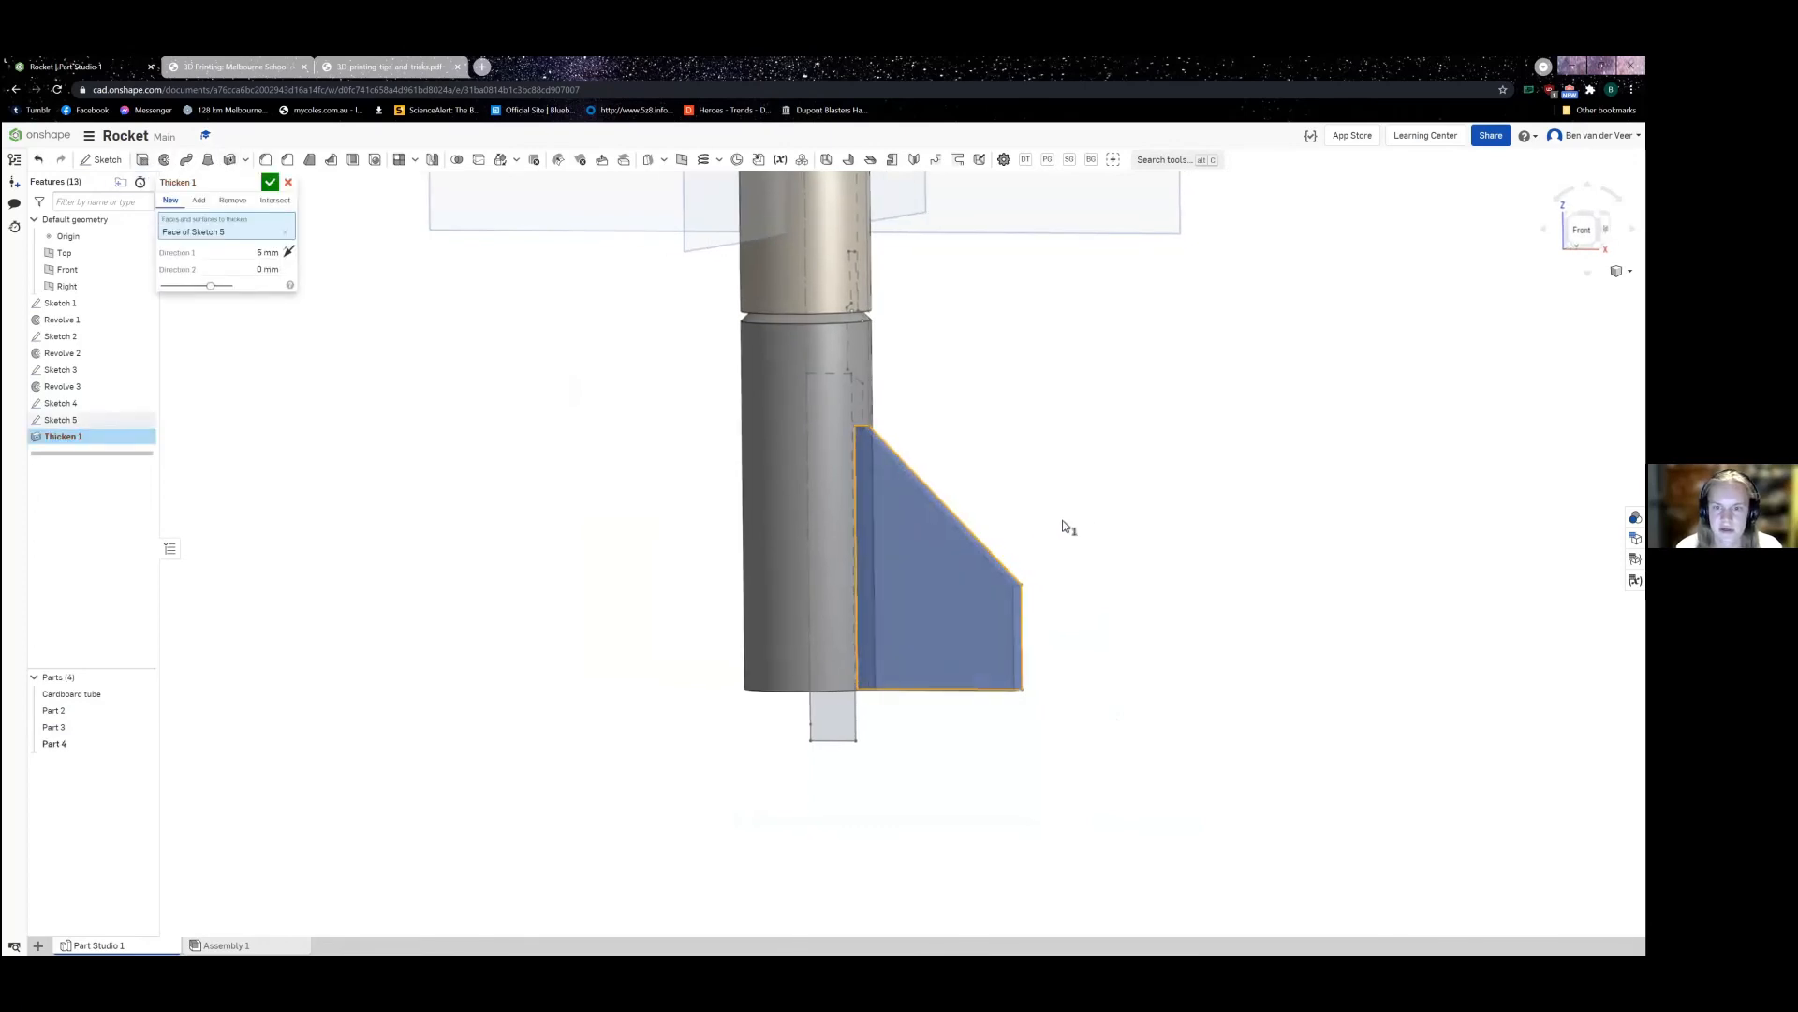
right_click_drag(1064, 521, 936, 526)
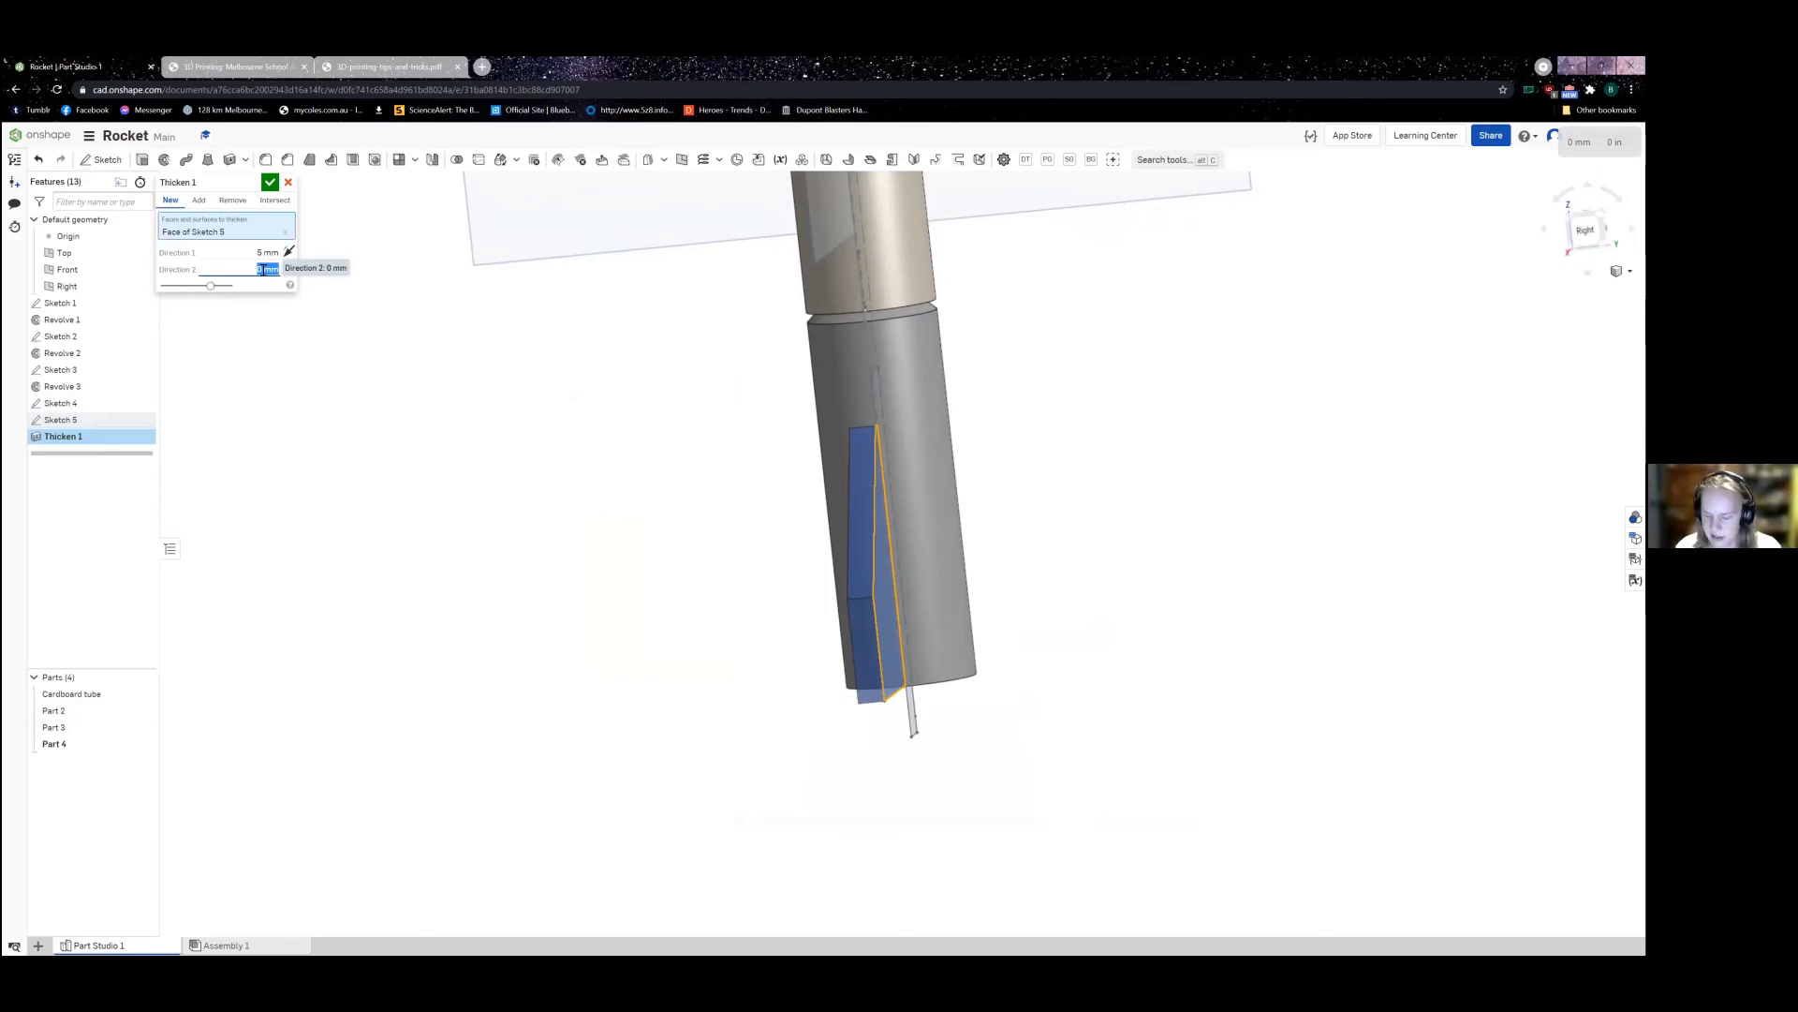
type(".8")
left_click(262, 251)
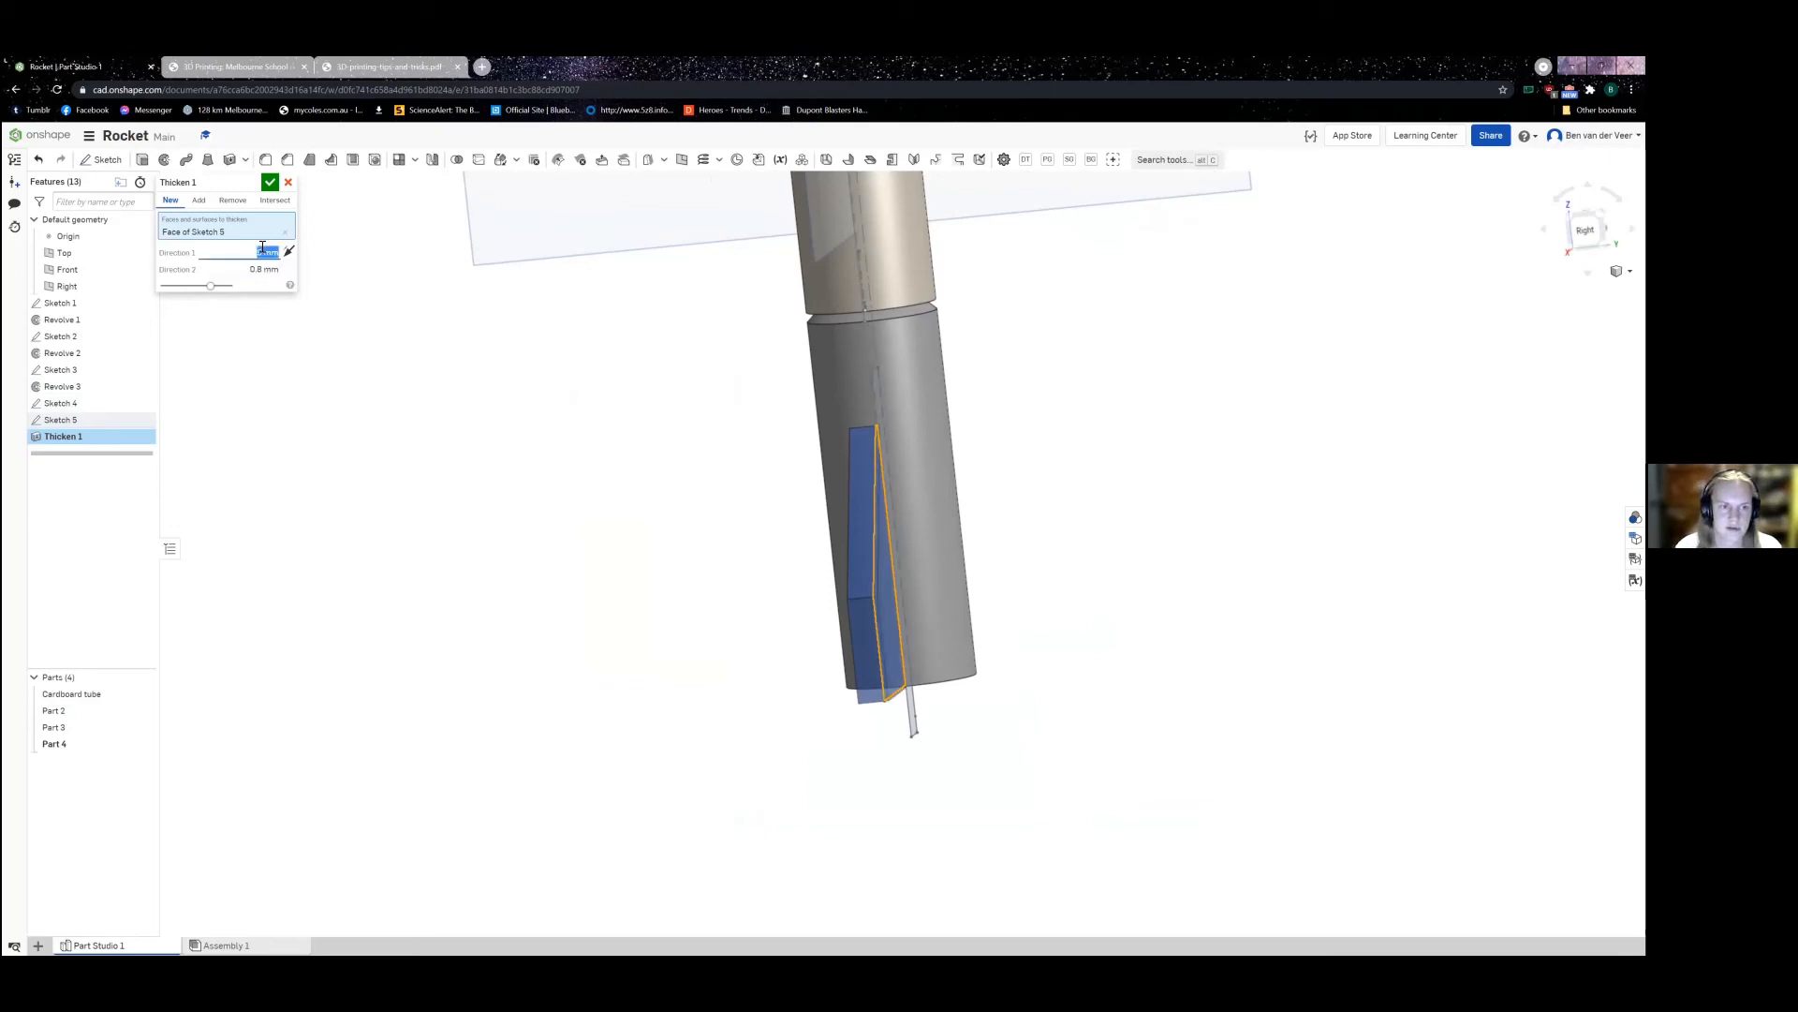
type("0.8")
key("Return")
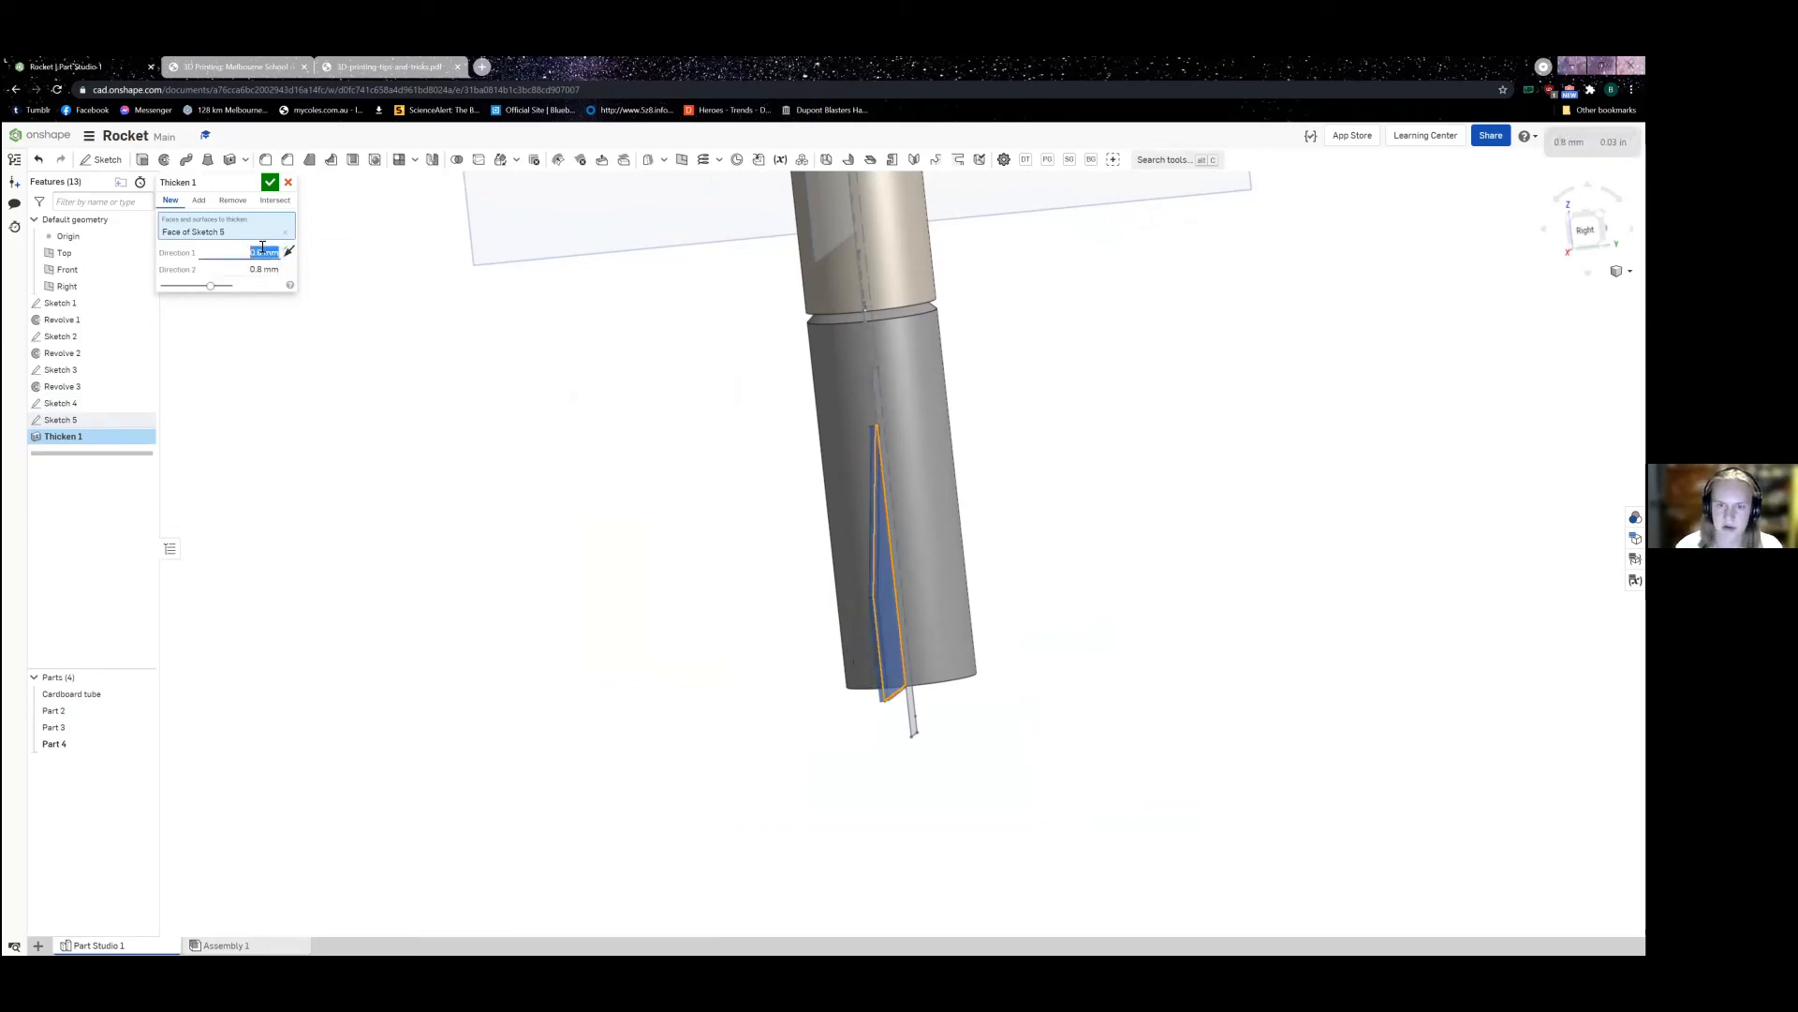
scroll(908, 671, "up", 4)
right_click_drag(750, 728, 779, 735)
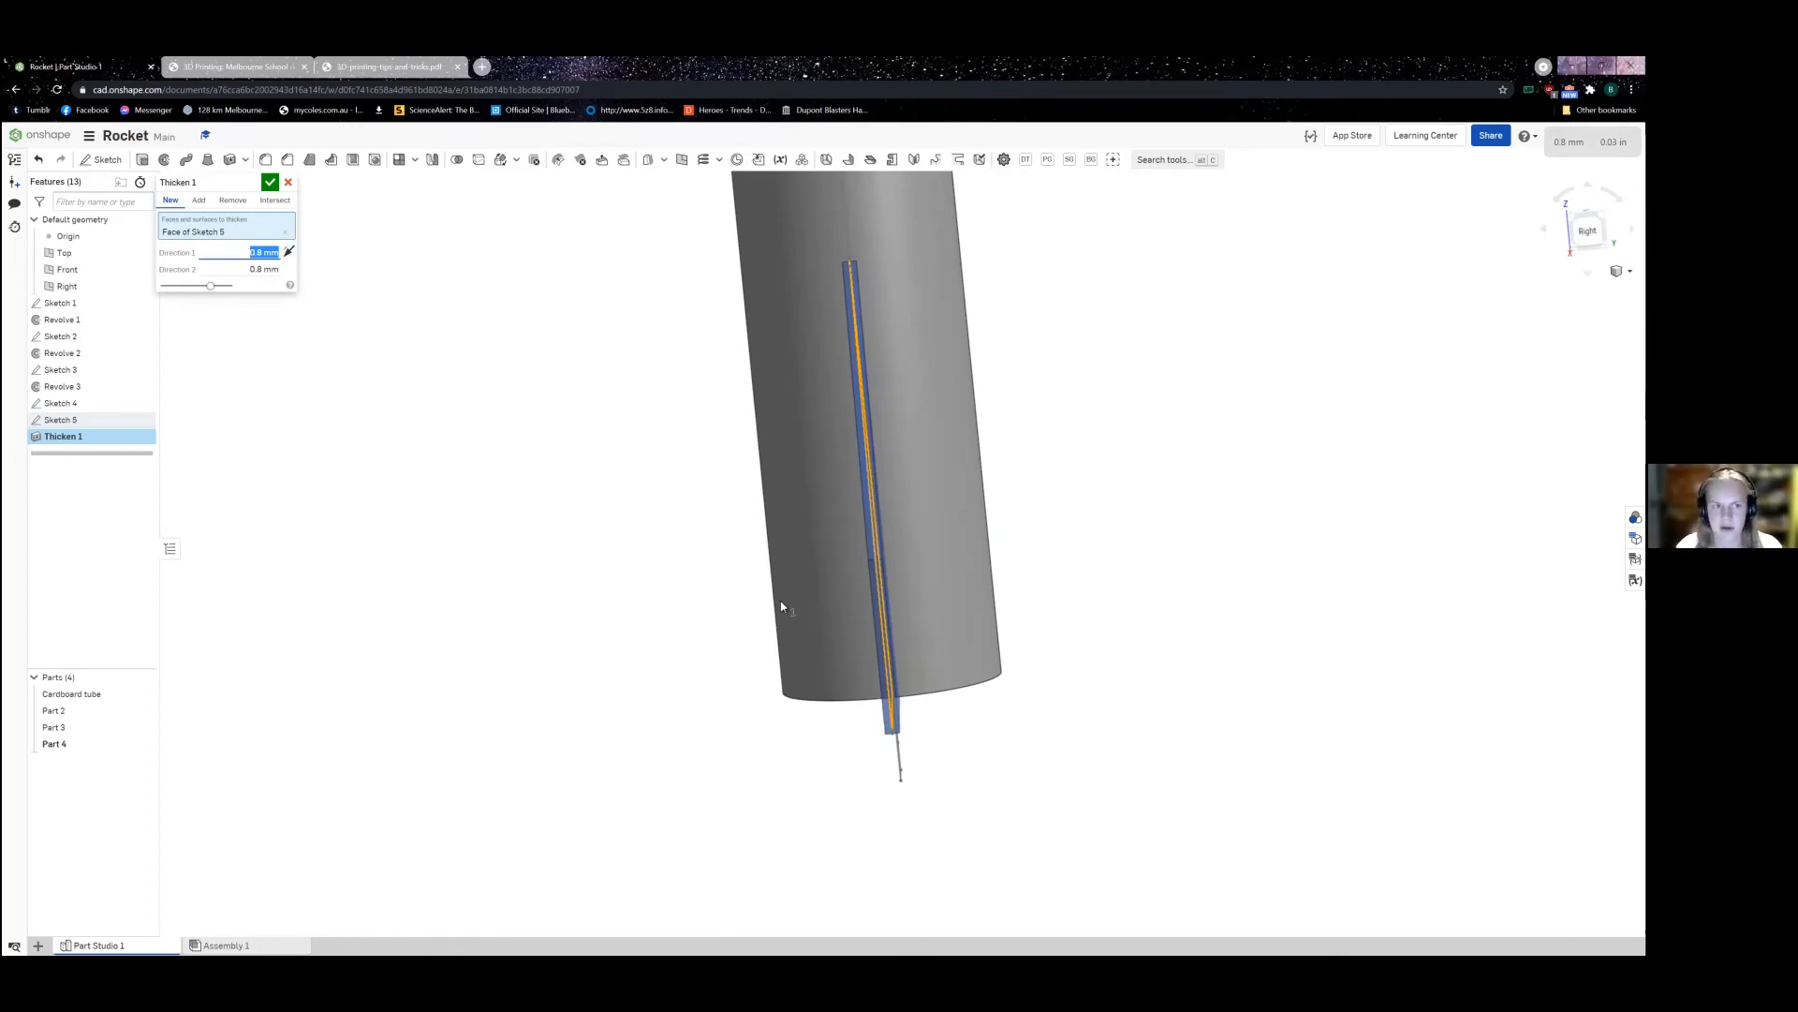
left_click(268, 184)
Step: Rename the thickened fin, Part 4, as Fin
right_click_drag(579, 613, 601, 614)
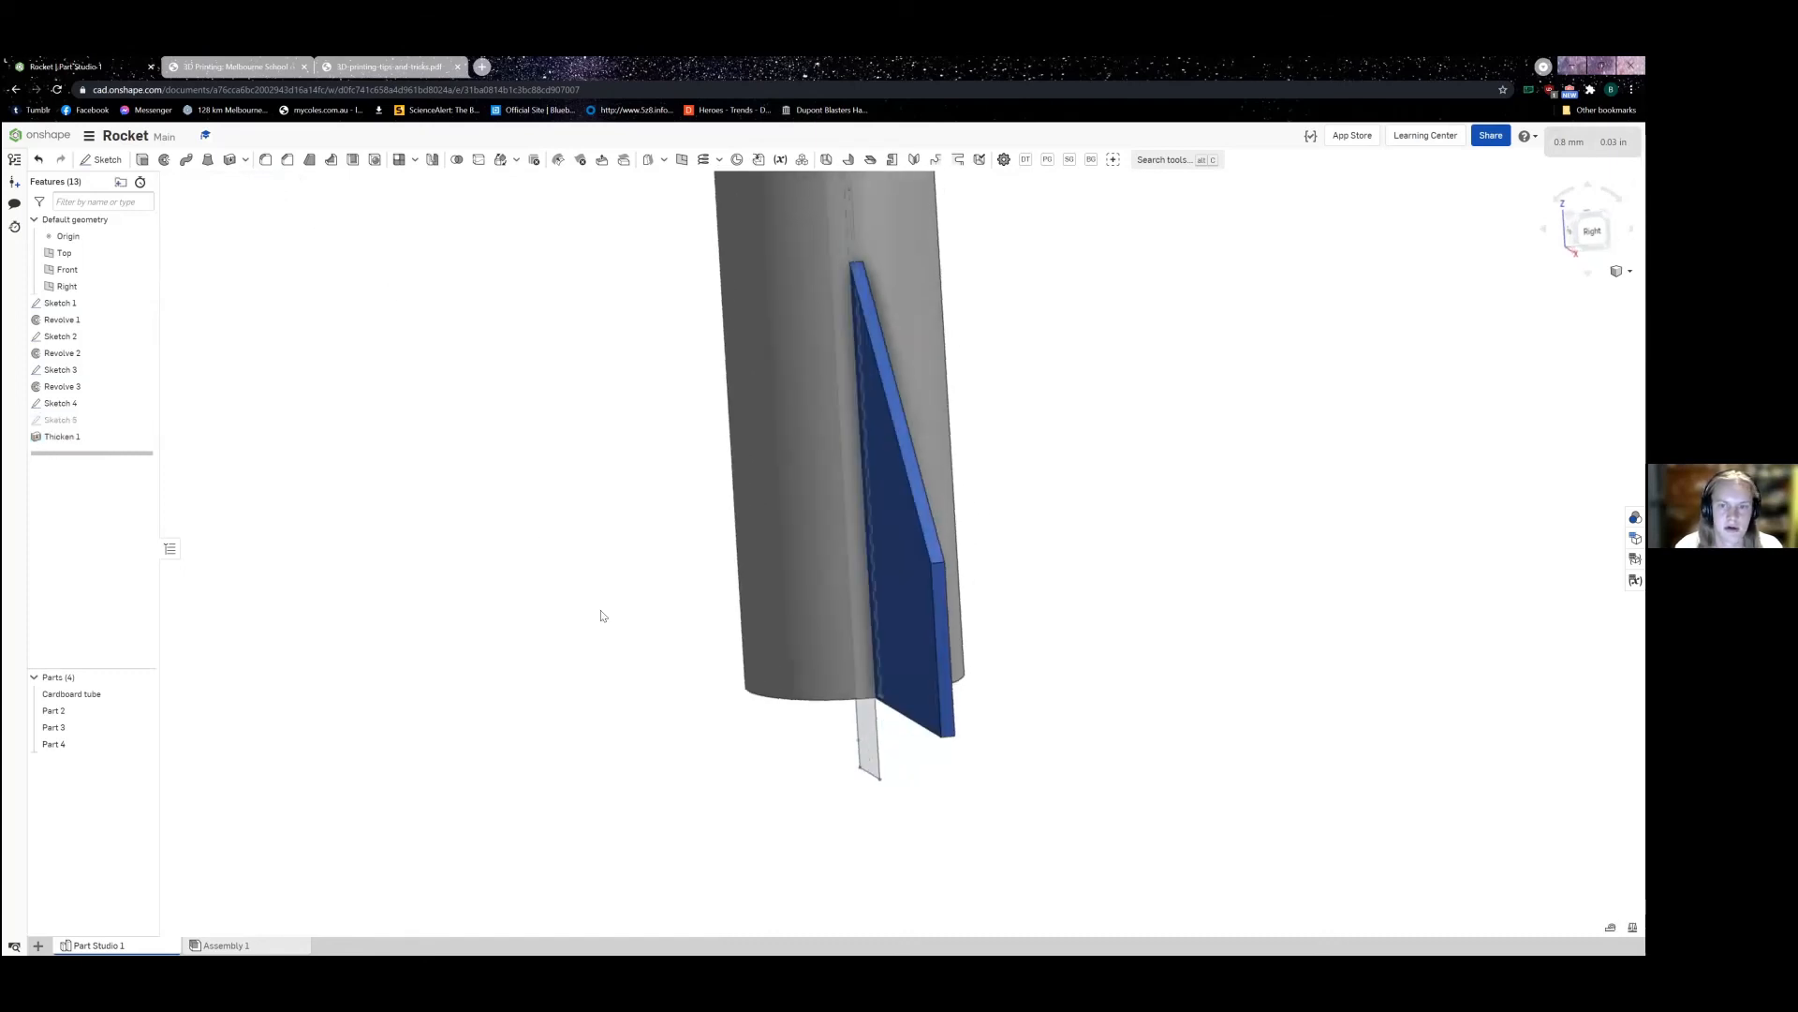
right_click(74, 751)
left_click(104, 543)
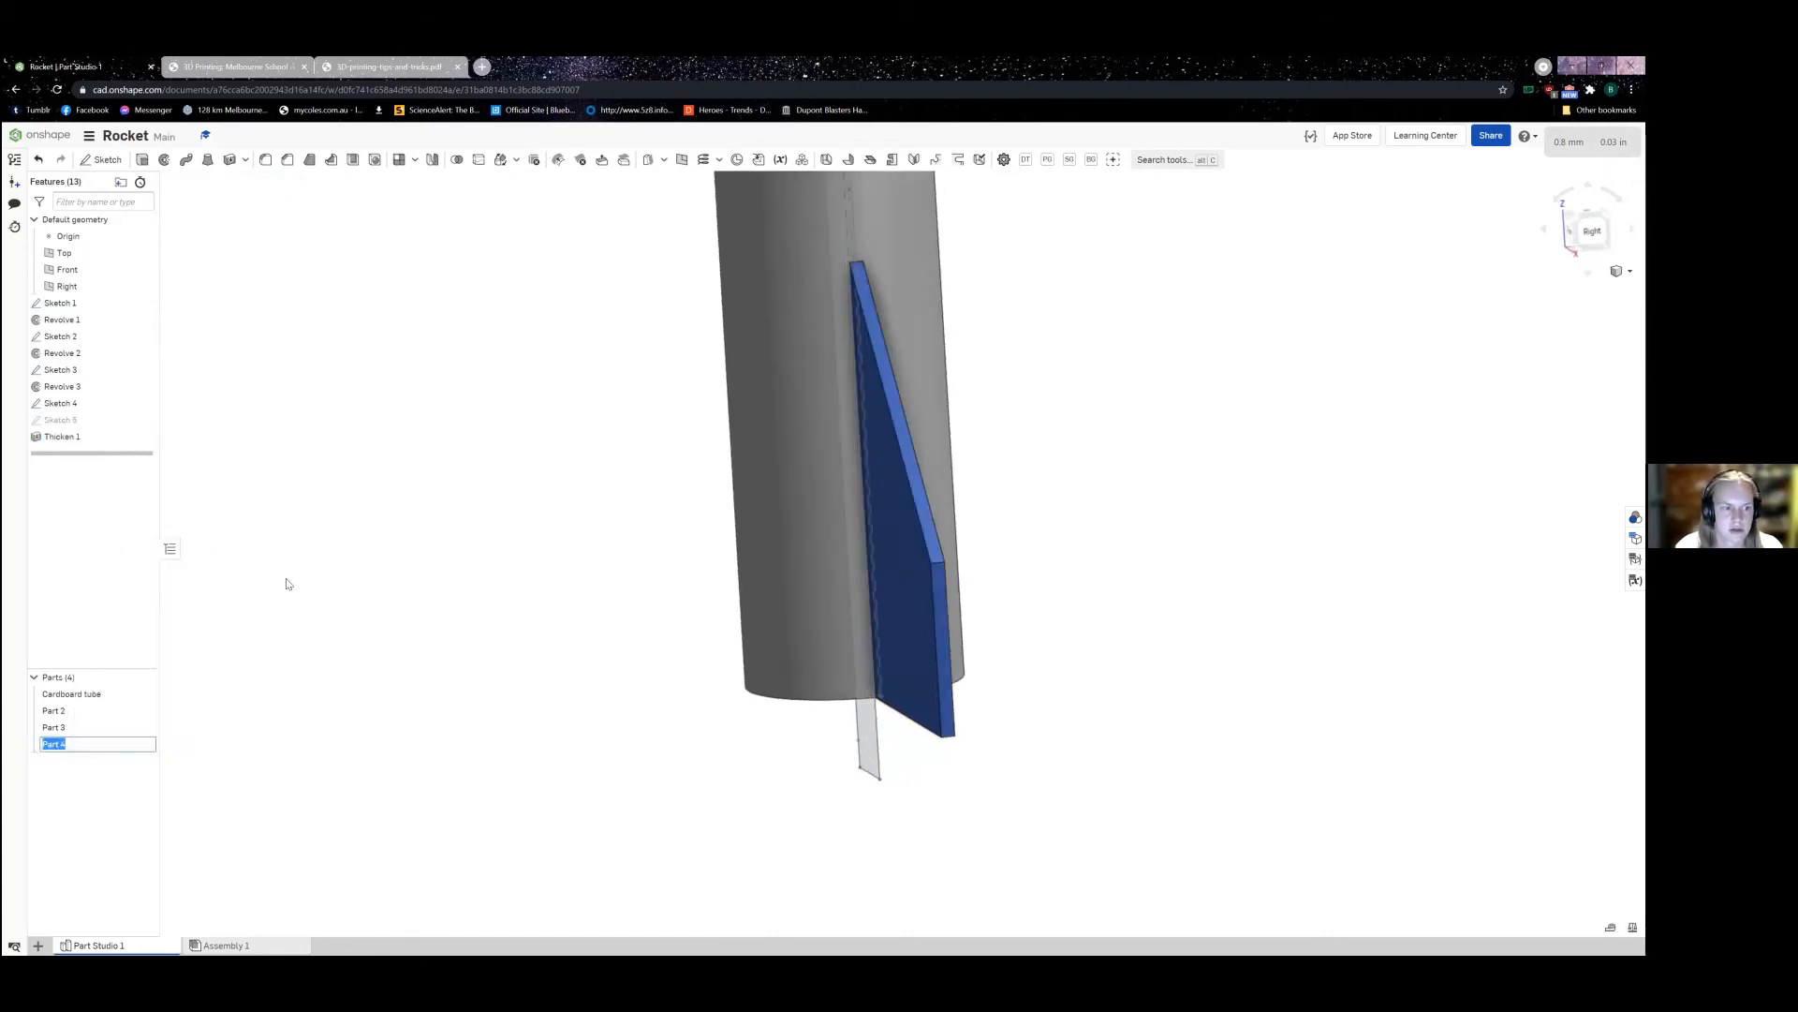
type("F")
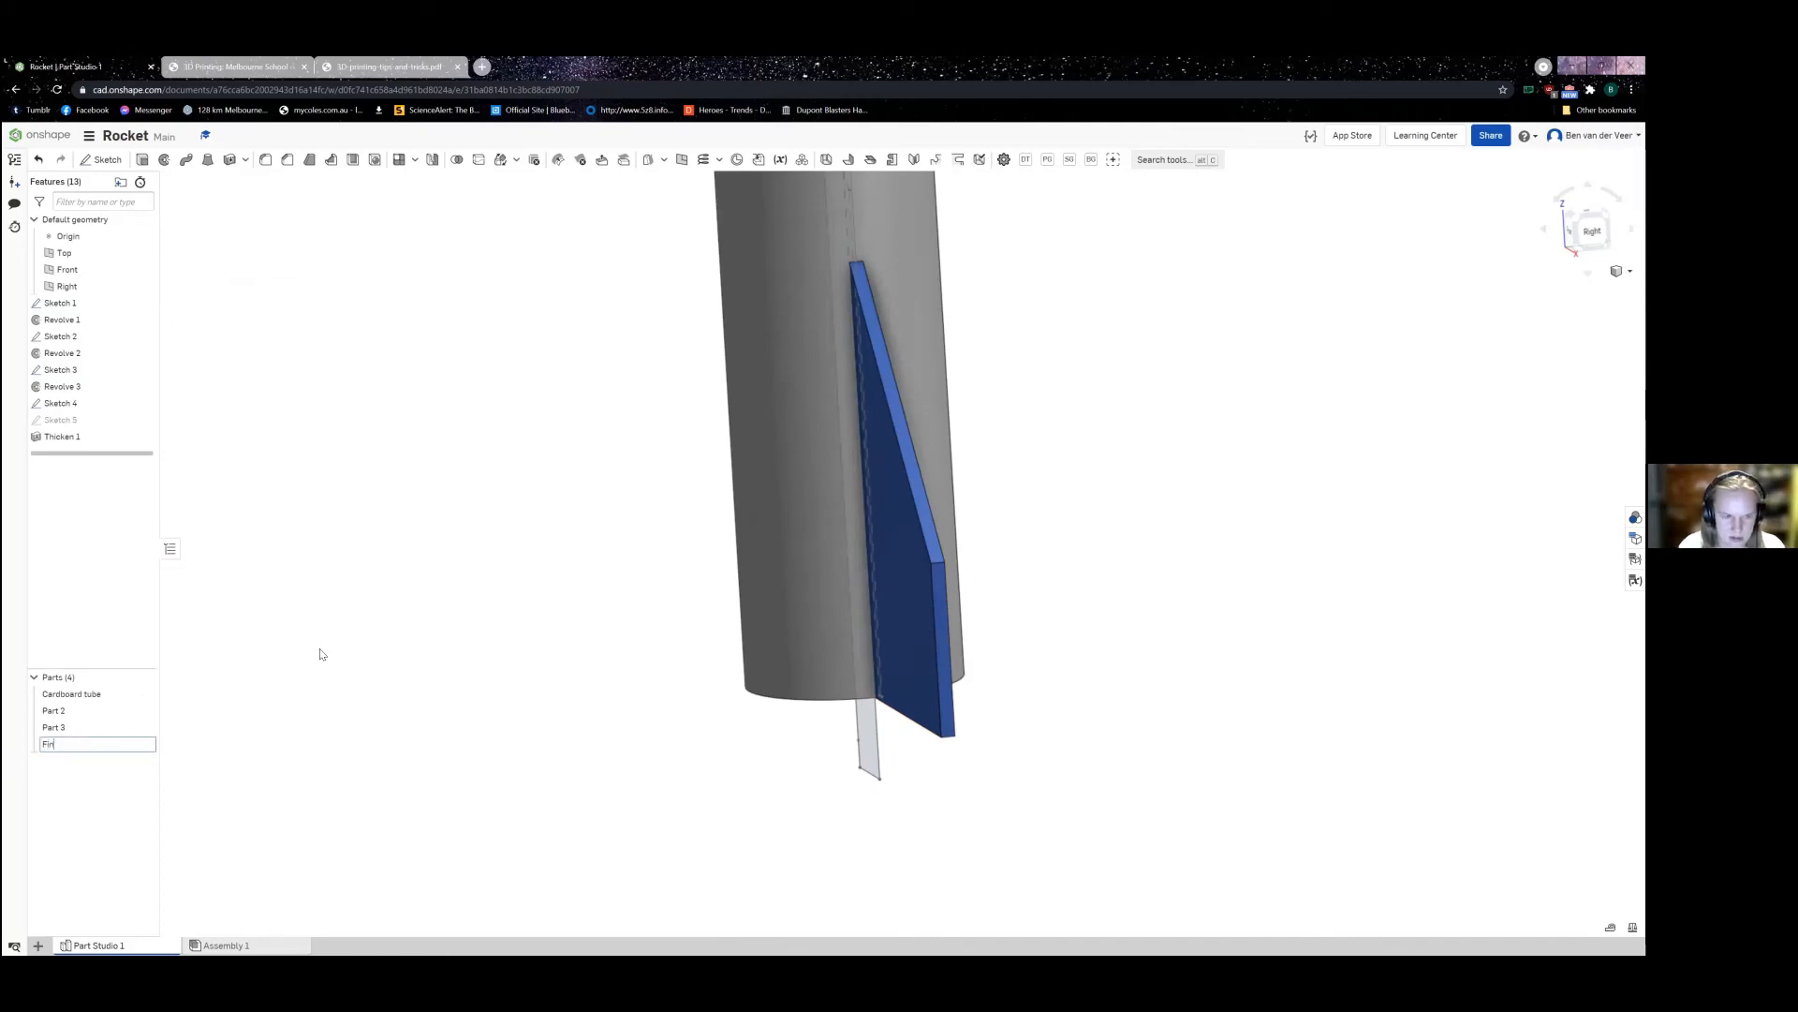
type("in")
key("Return")
scroll(544, 646, "down", 3)
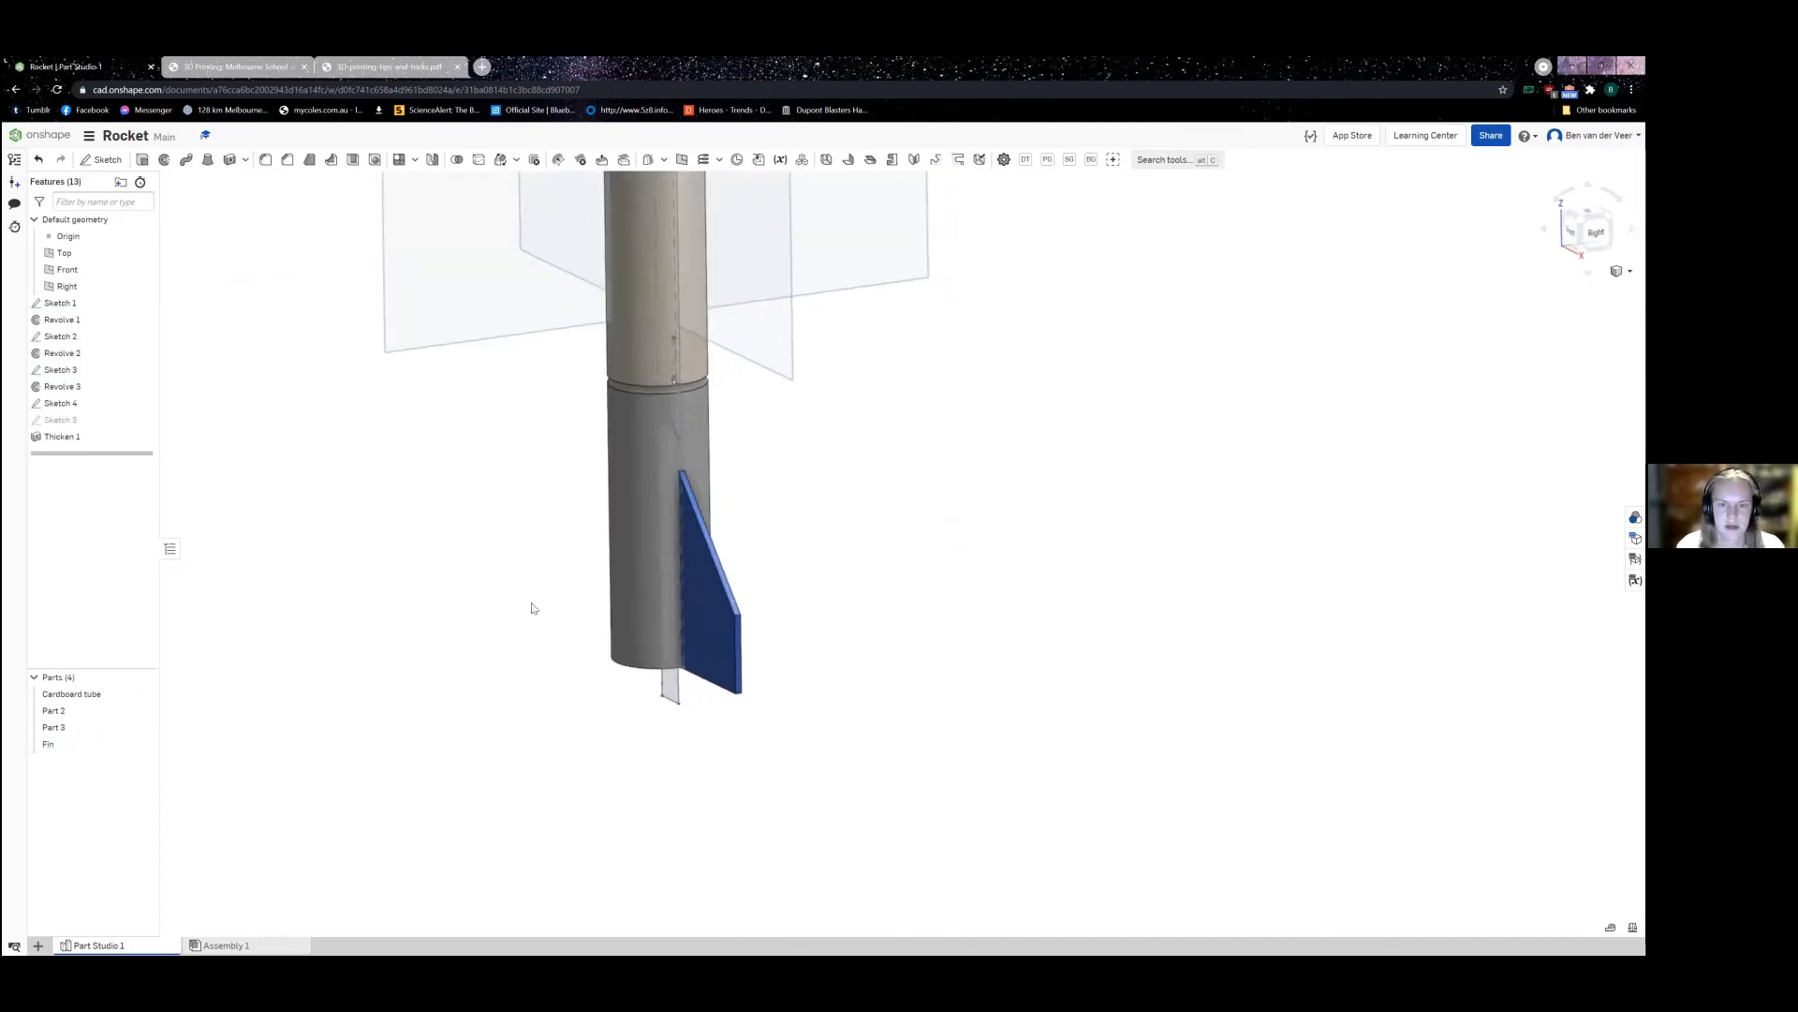
Step: Circular-pattern the Fin part about the rocket's central axis edge in Sketch 3, with 4 equally spaced instances over 360 degrees
right_click_drag(533, 607, 545, 609)
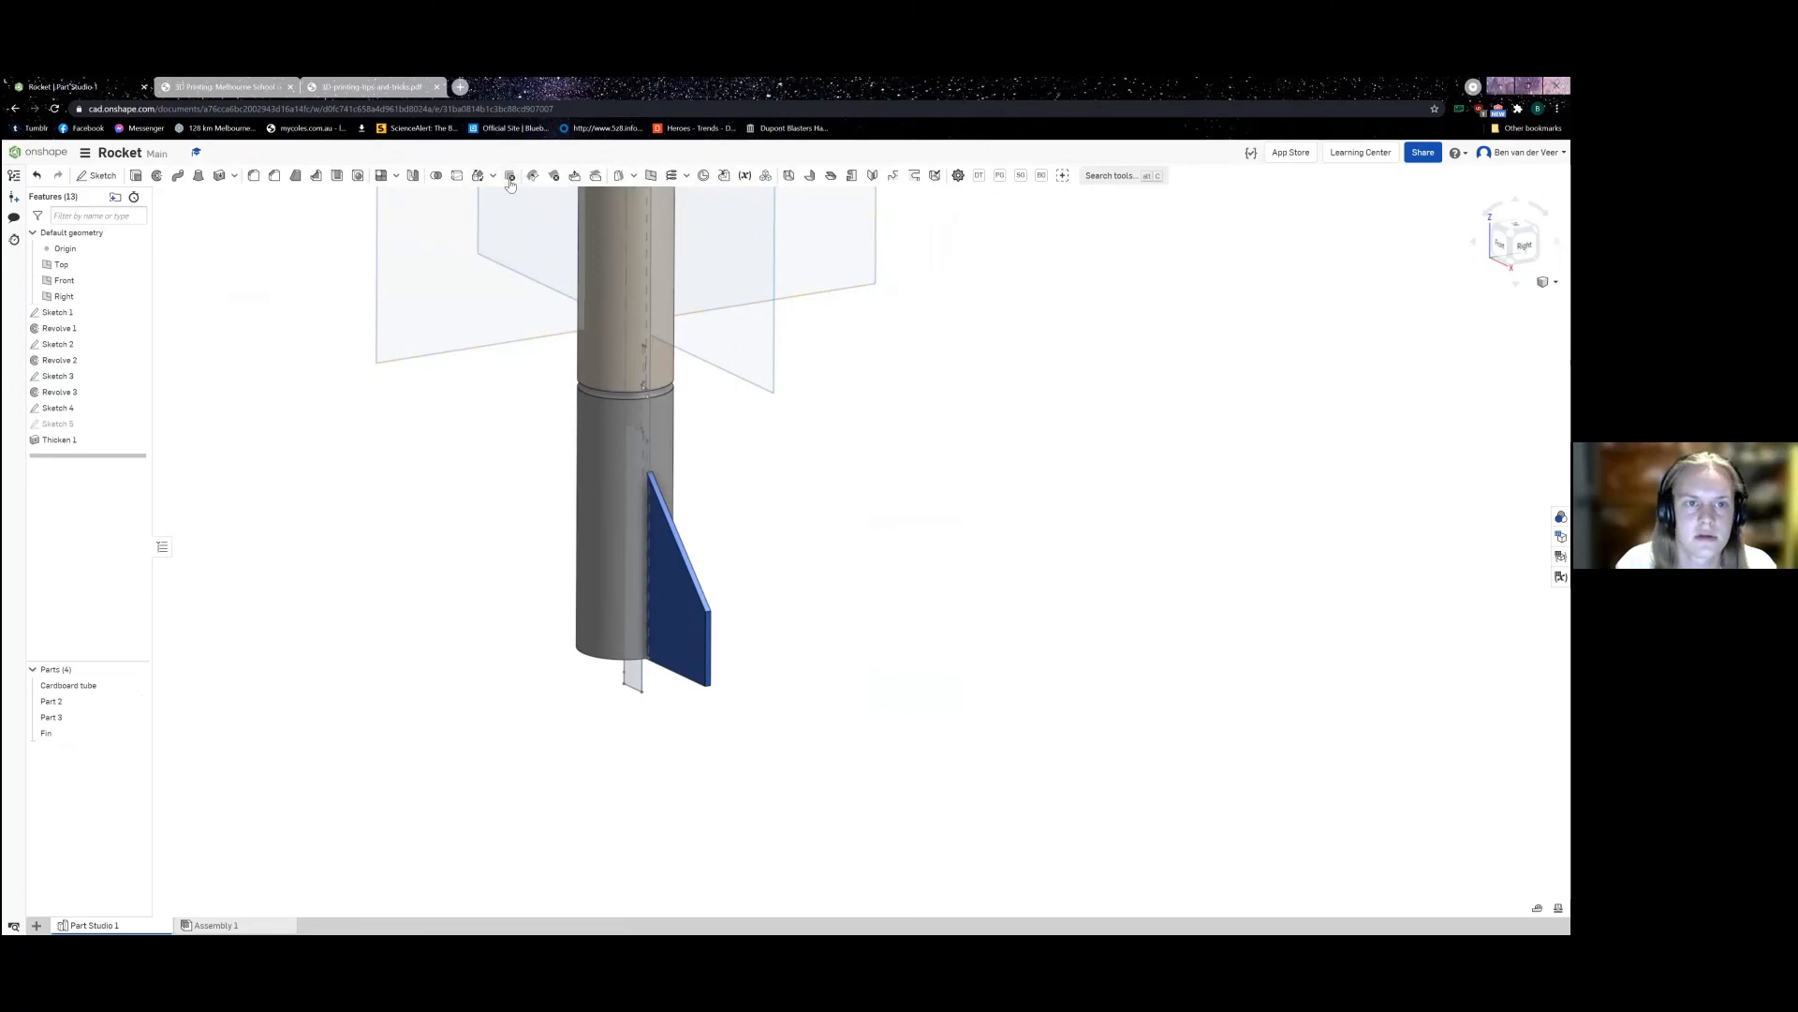
left_click(398, 176)
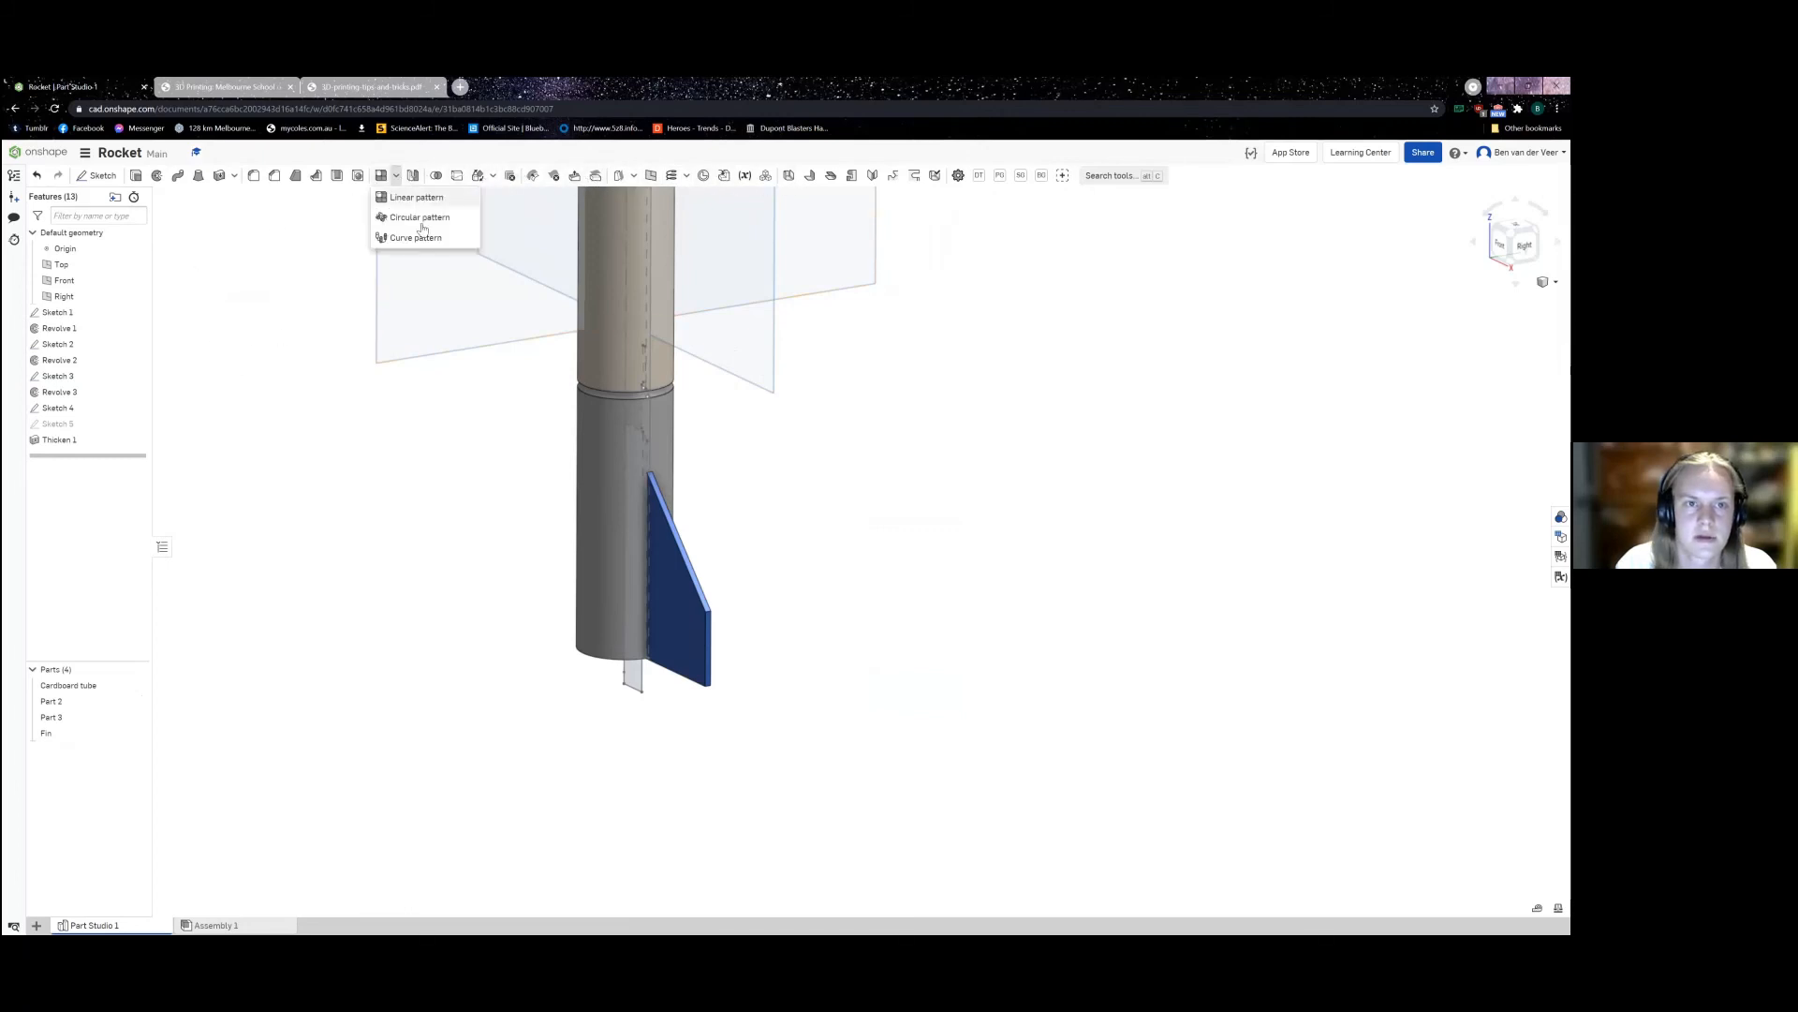
left_click(426, 223)
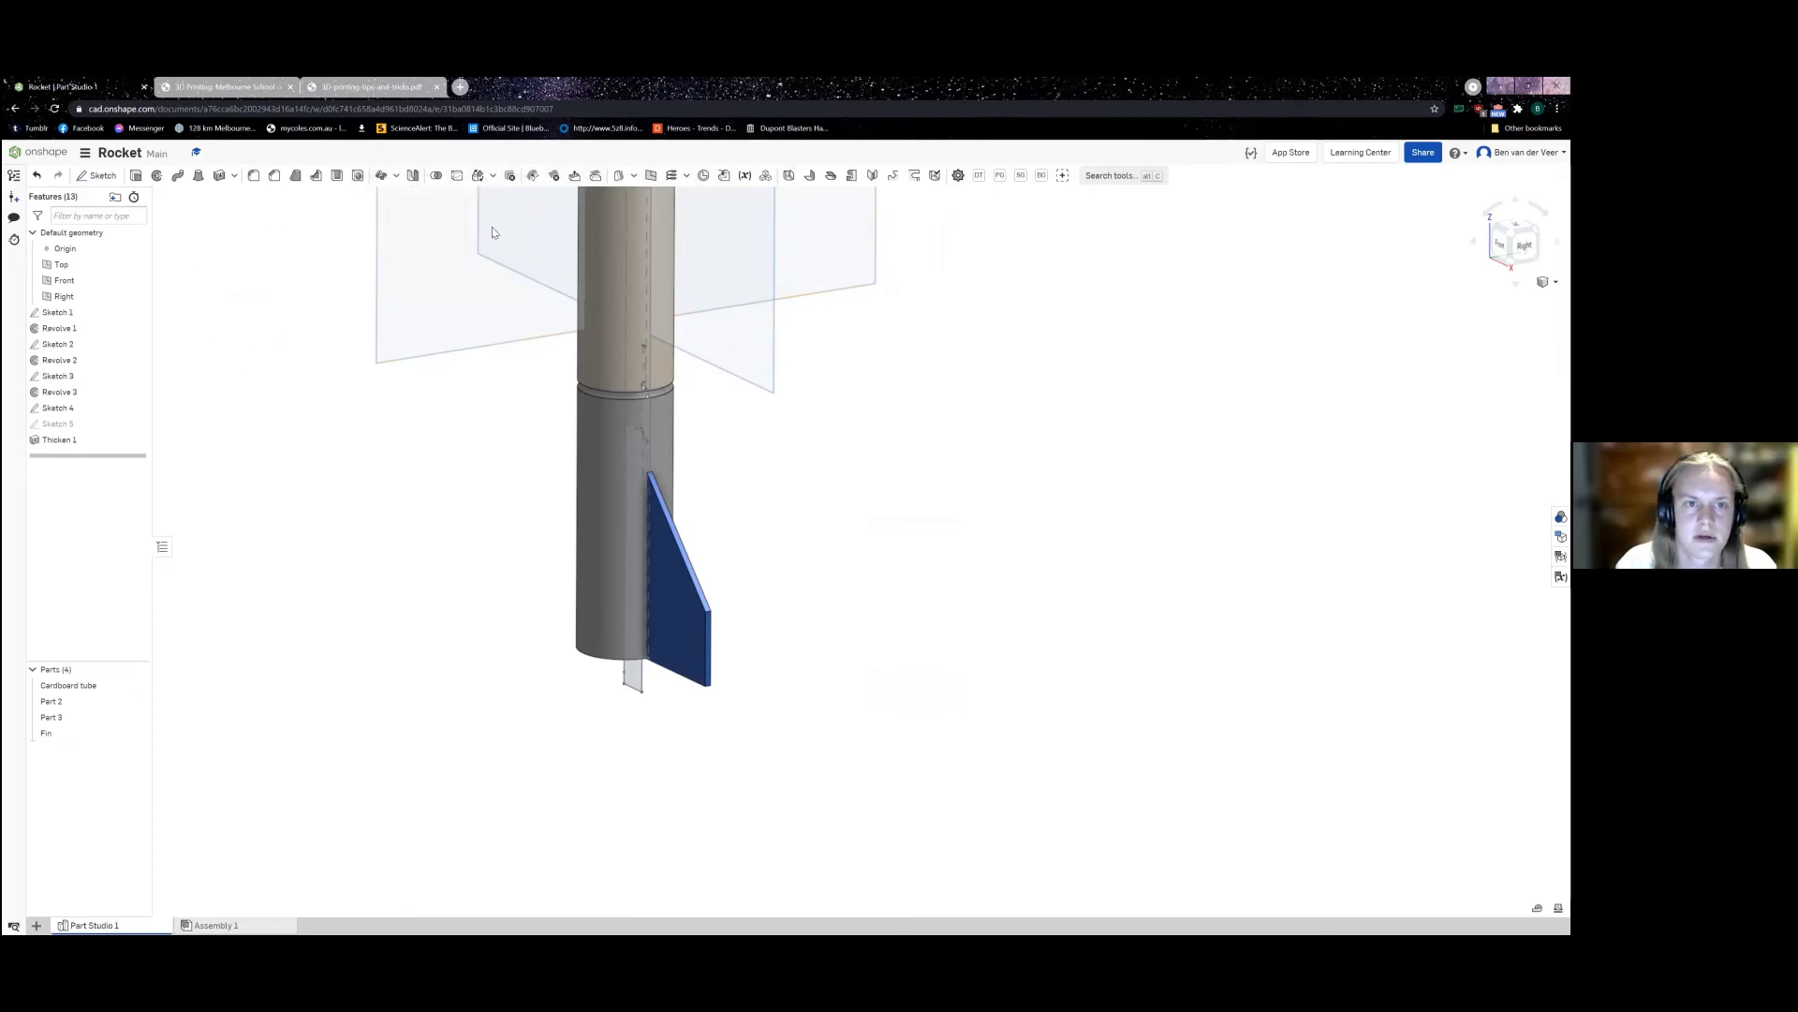
left_click(672, 592)
left_click(187, 279)
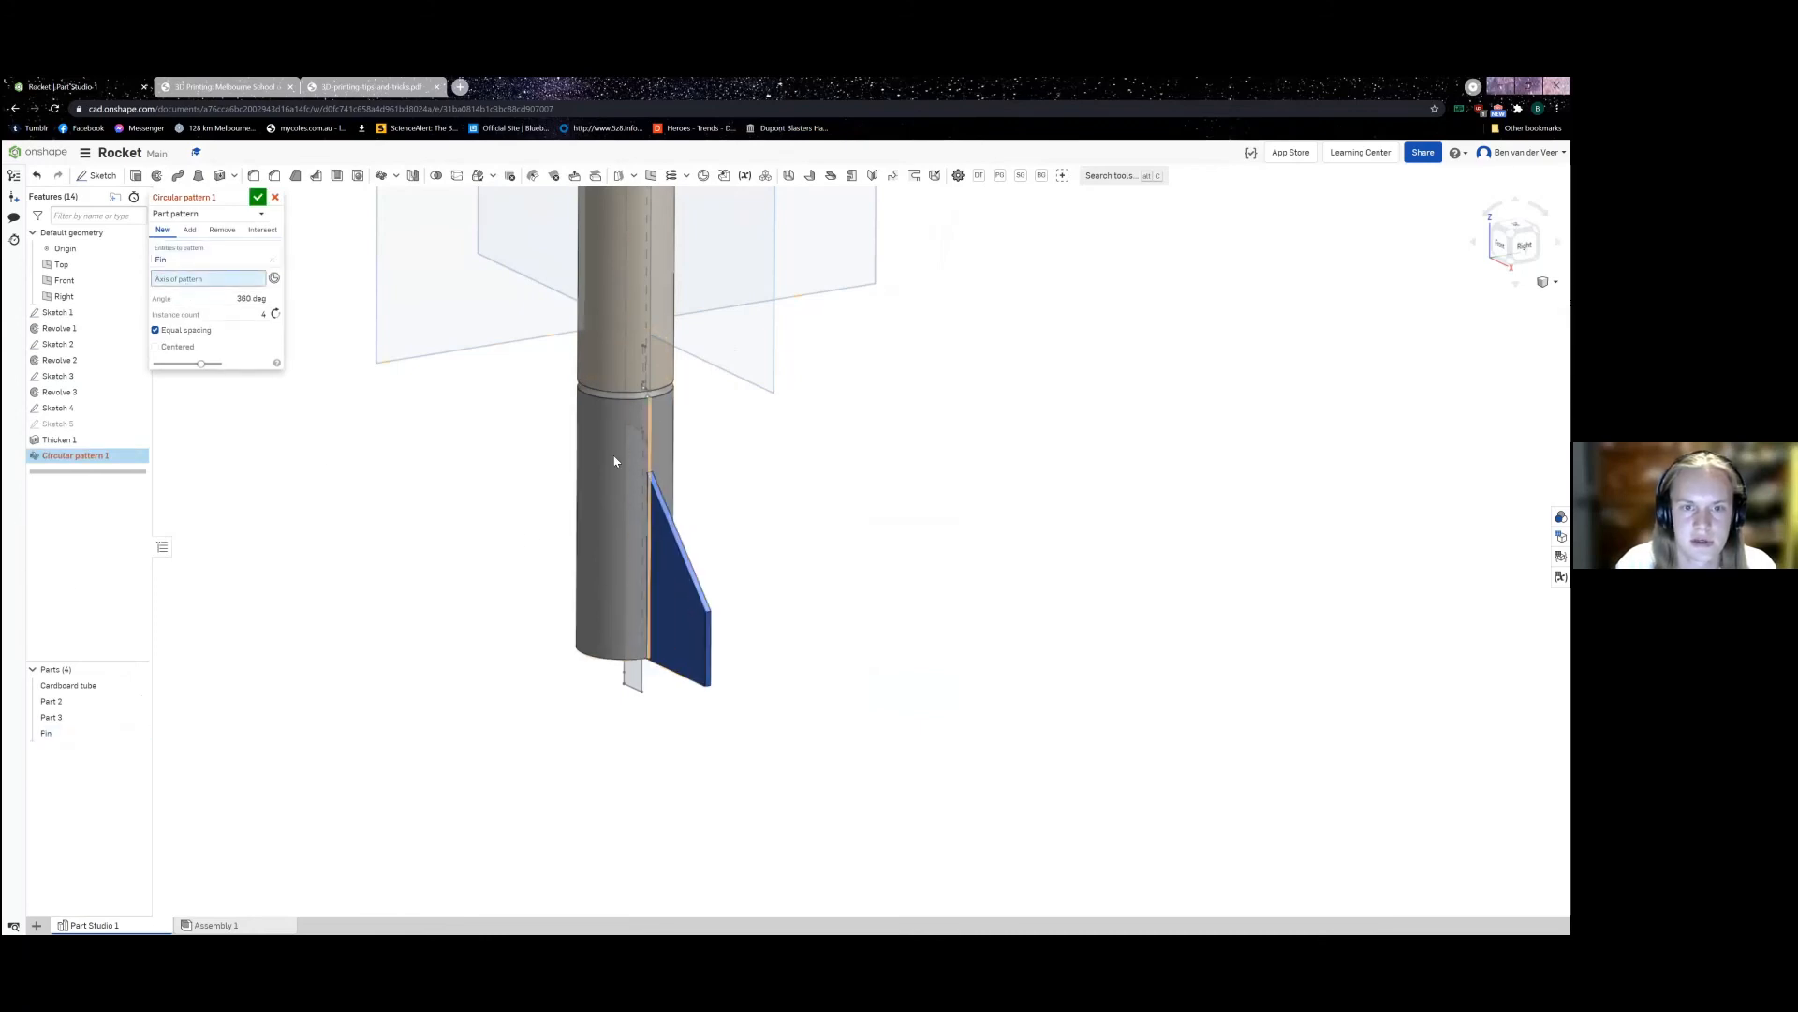
left_click(626, 479)
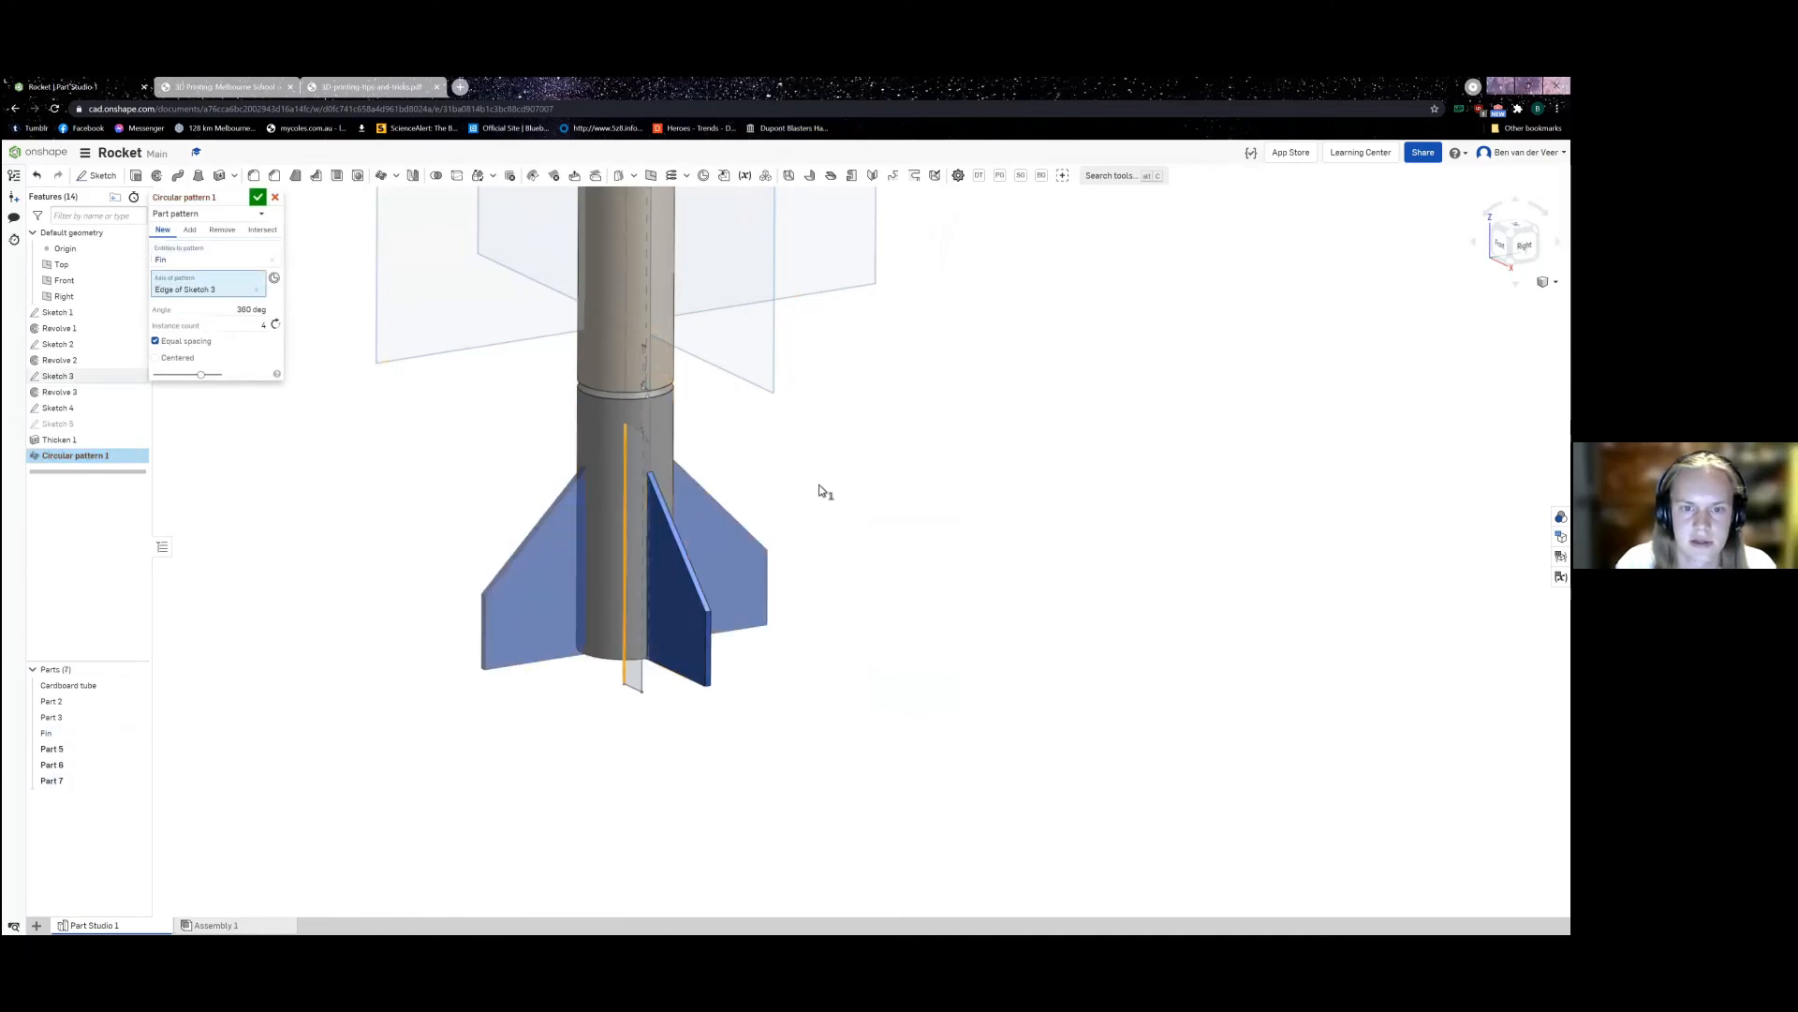
mouse_move(818, 490)
right_mouse_down()
mouse_move(863, 543)
mouse_move(813, 560)
mouse_move(811, 478)
right_mouse_up()
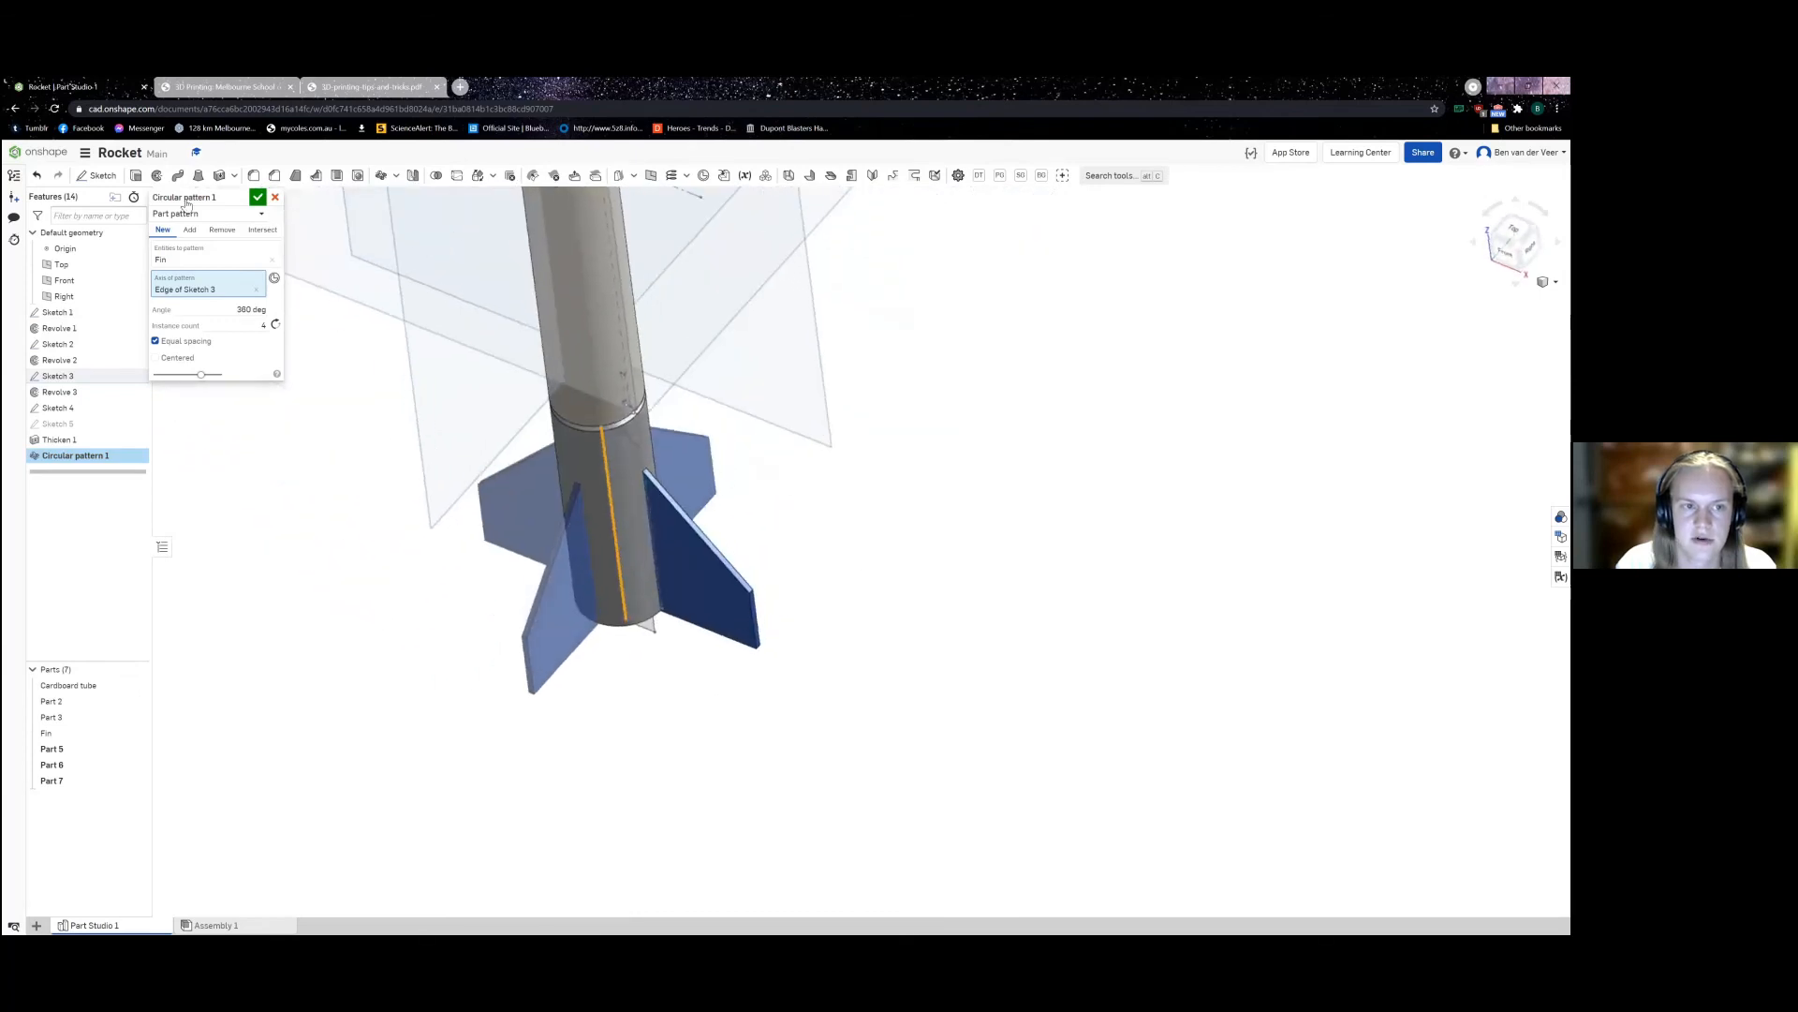
left_click(257, 199)
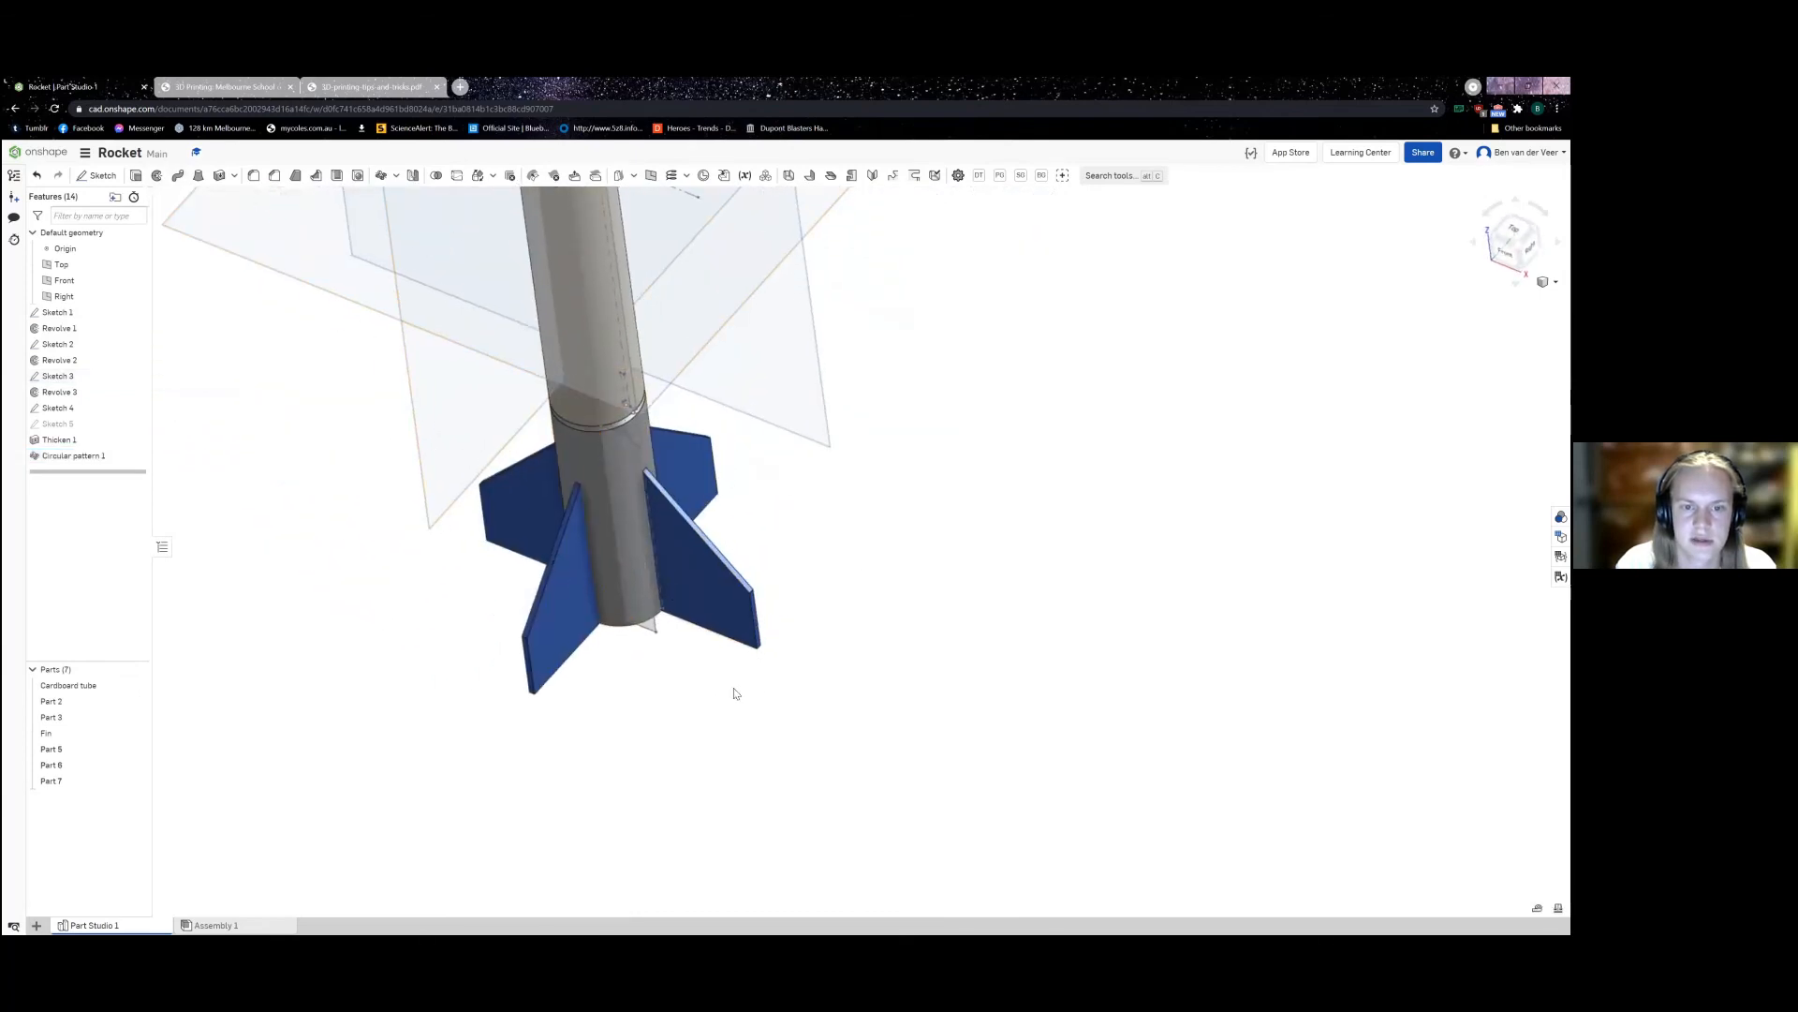
Step: Reopen the fin sketch, Sketch 5, and examine the fin's inner upper corner against the cylinder wall
mouse_move(734, 691)
right_mouse_down()
mouse_move(710, 510)
mouse_move(734, 474)
mouse_move(699, 501)
mouse_move(743, 614)
right_mouse_up()
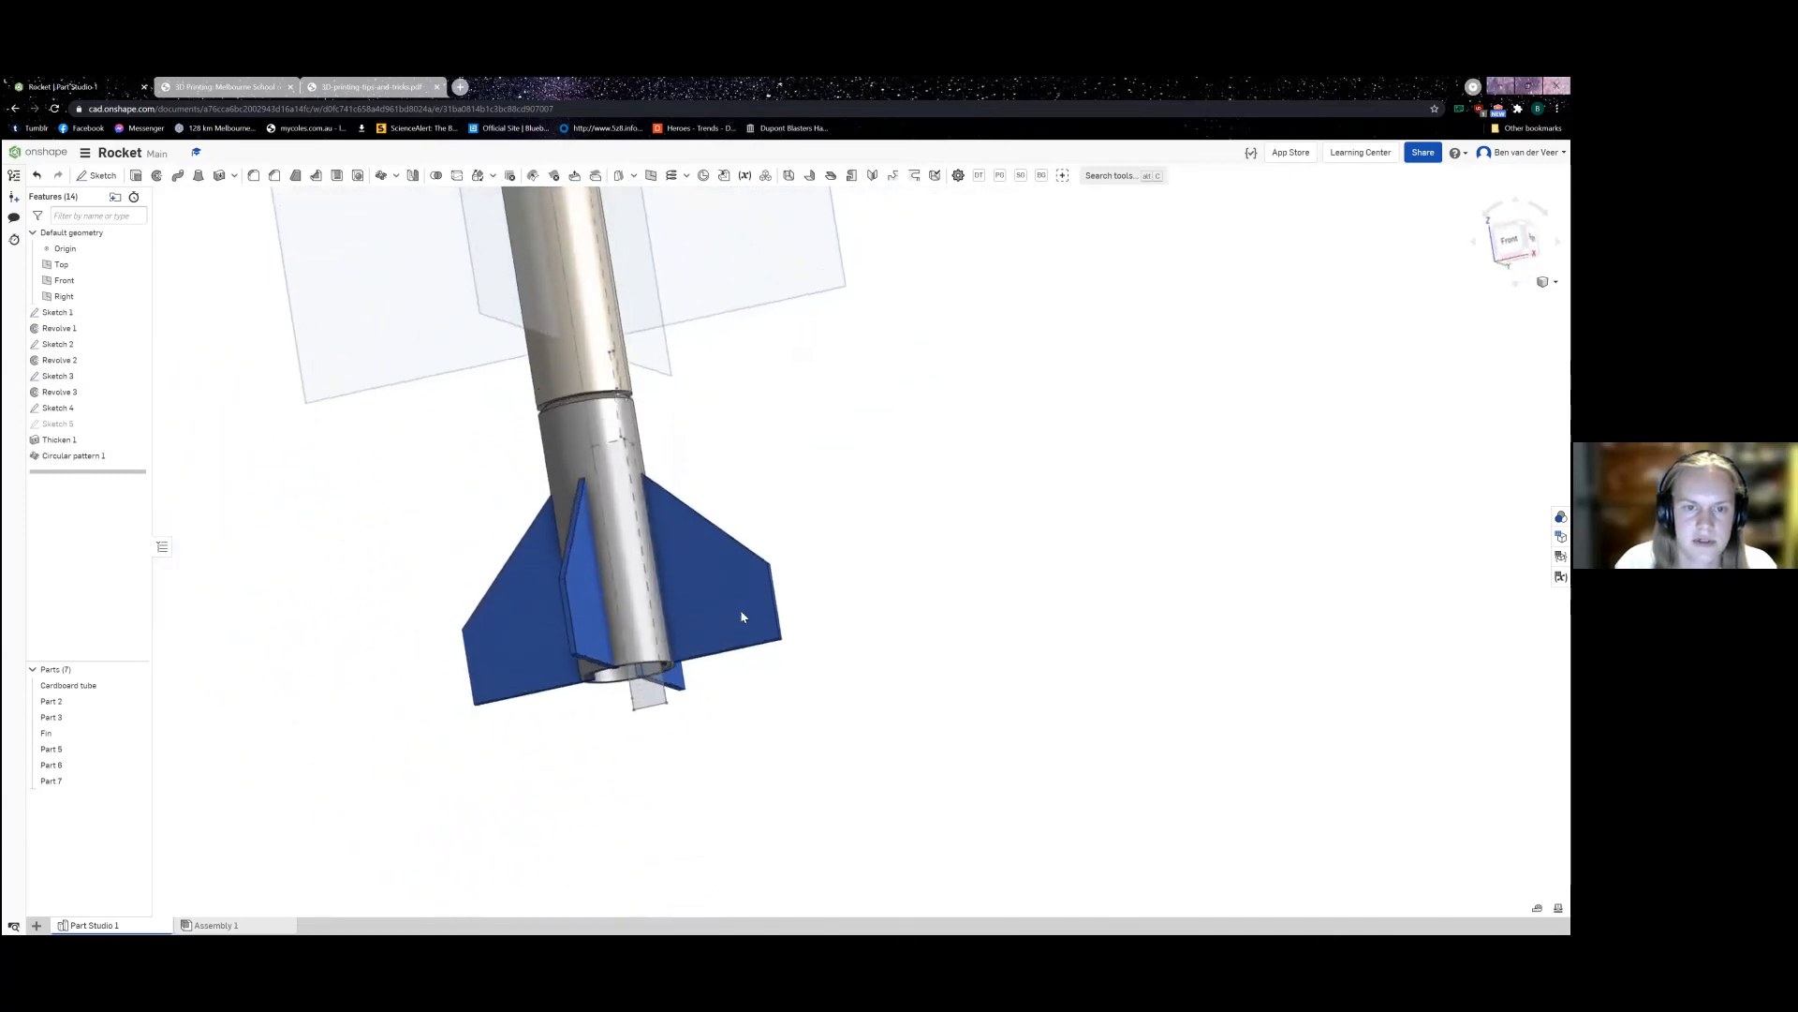
double_click(89, 425)
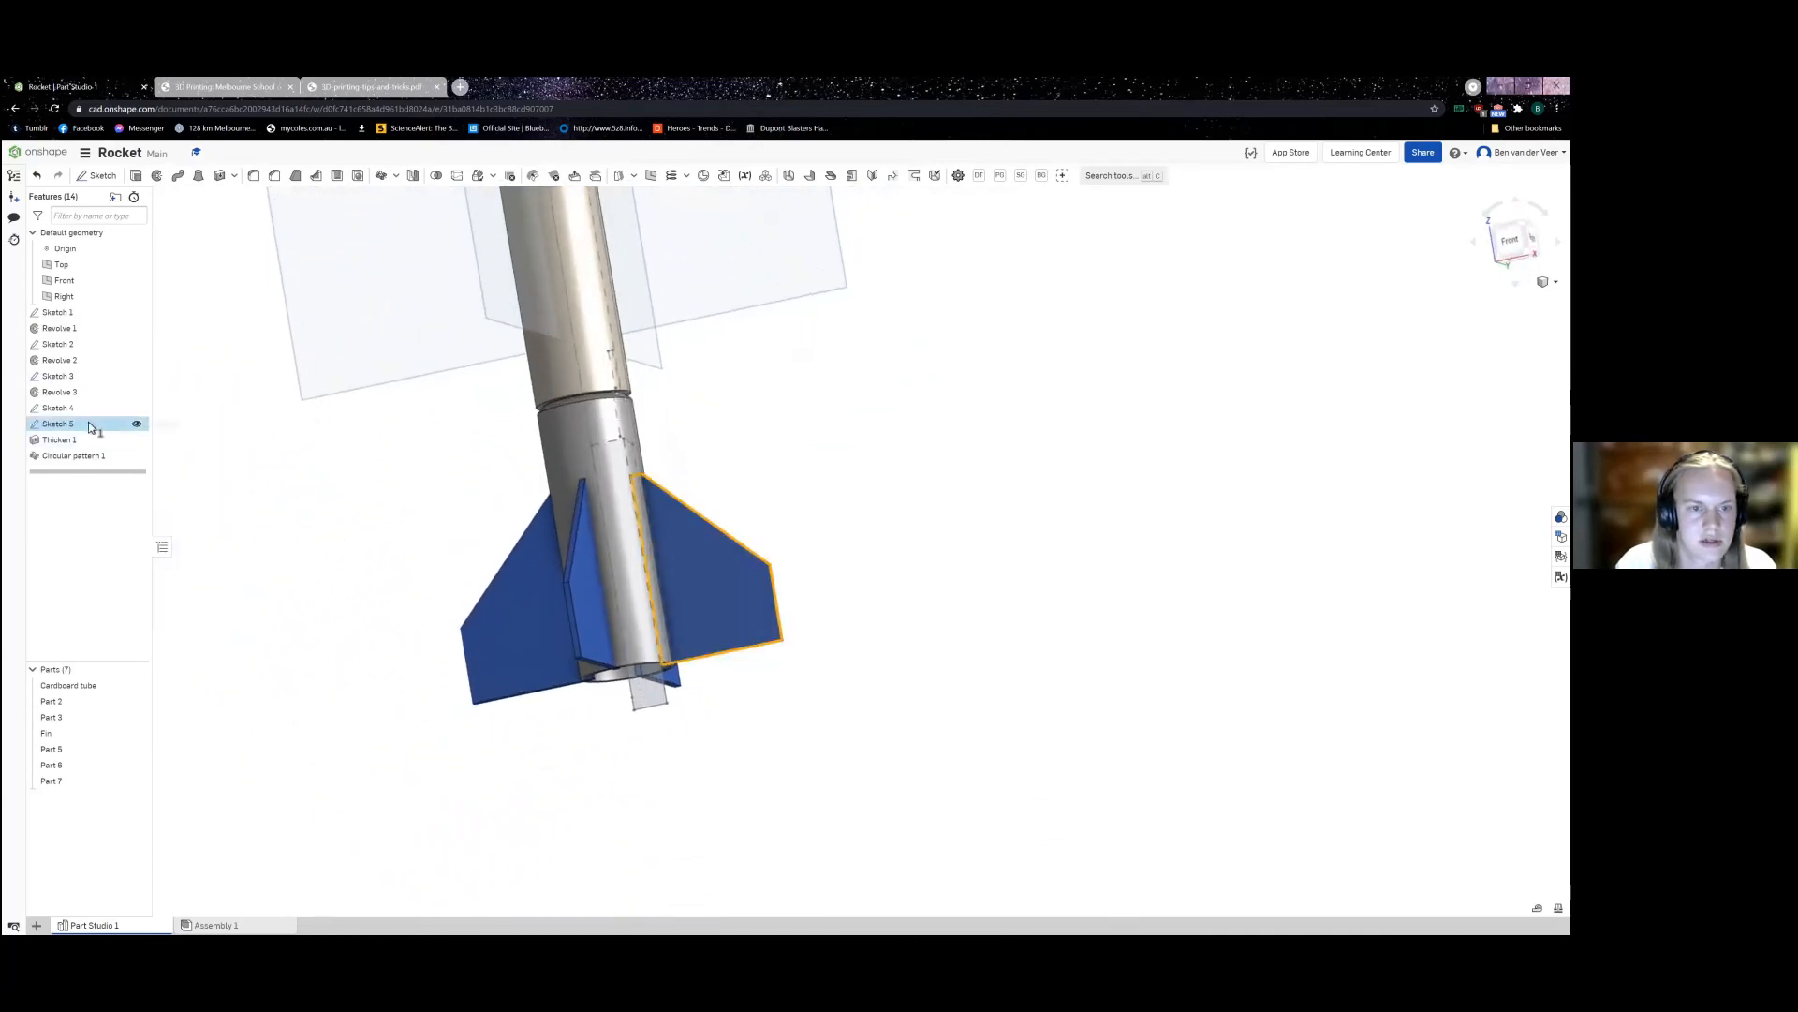
scroll(712, 459, "up", 10)
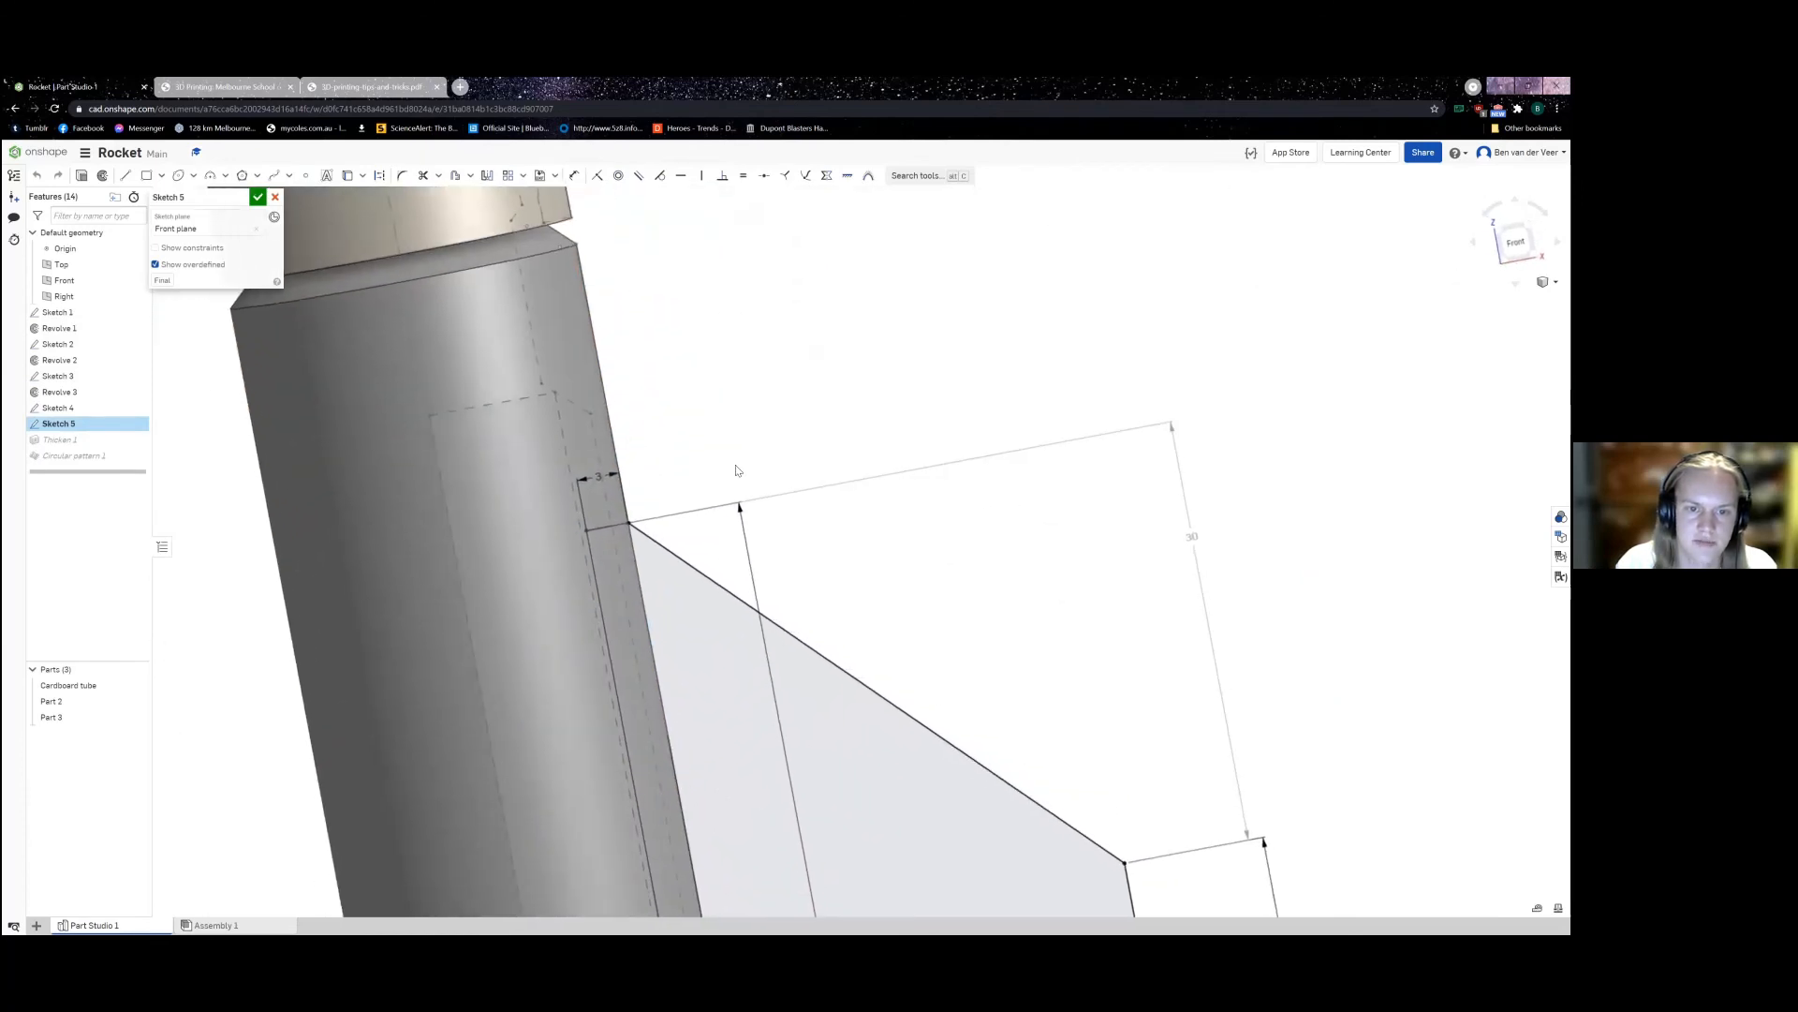
scroll(625, 506, "up", 2)
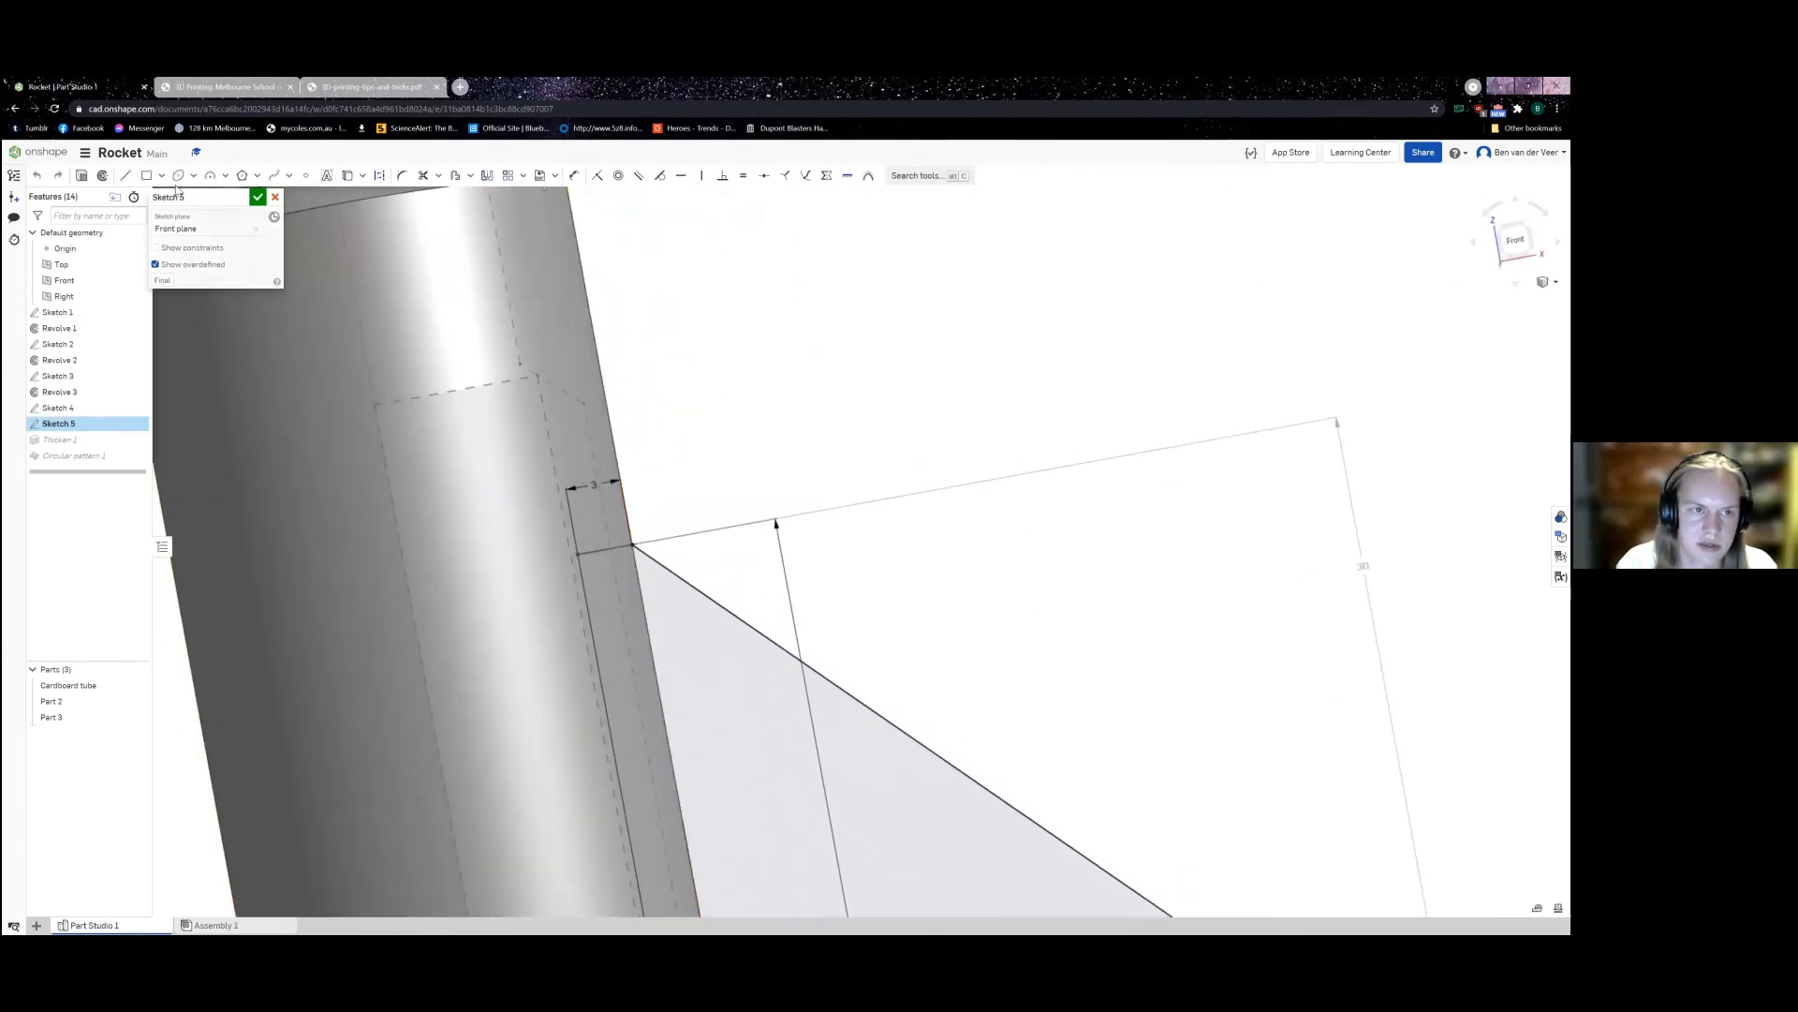
left_click(257, 197)
Step: Hide Sketches 1 to 5 so only the rocket parts and default planes are displayed
scroll(560, 409, "down", 10)
right_click_drag(679, 578, 548, 599)
scroll(548, 599, "up", 5)
scroll(397, 562, "down", 3)
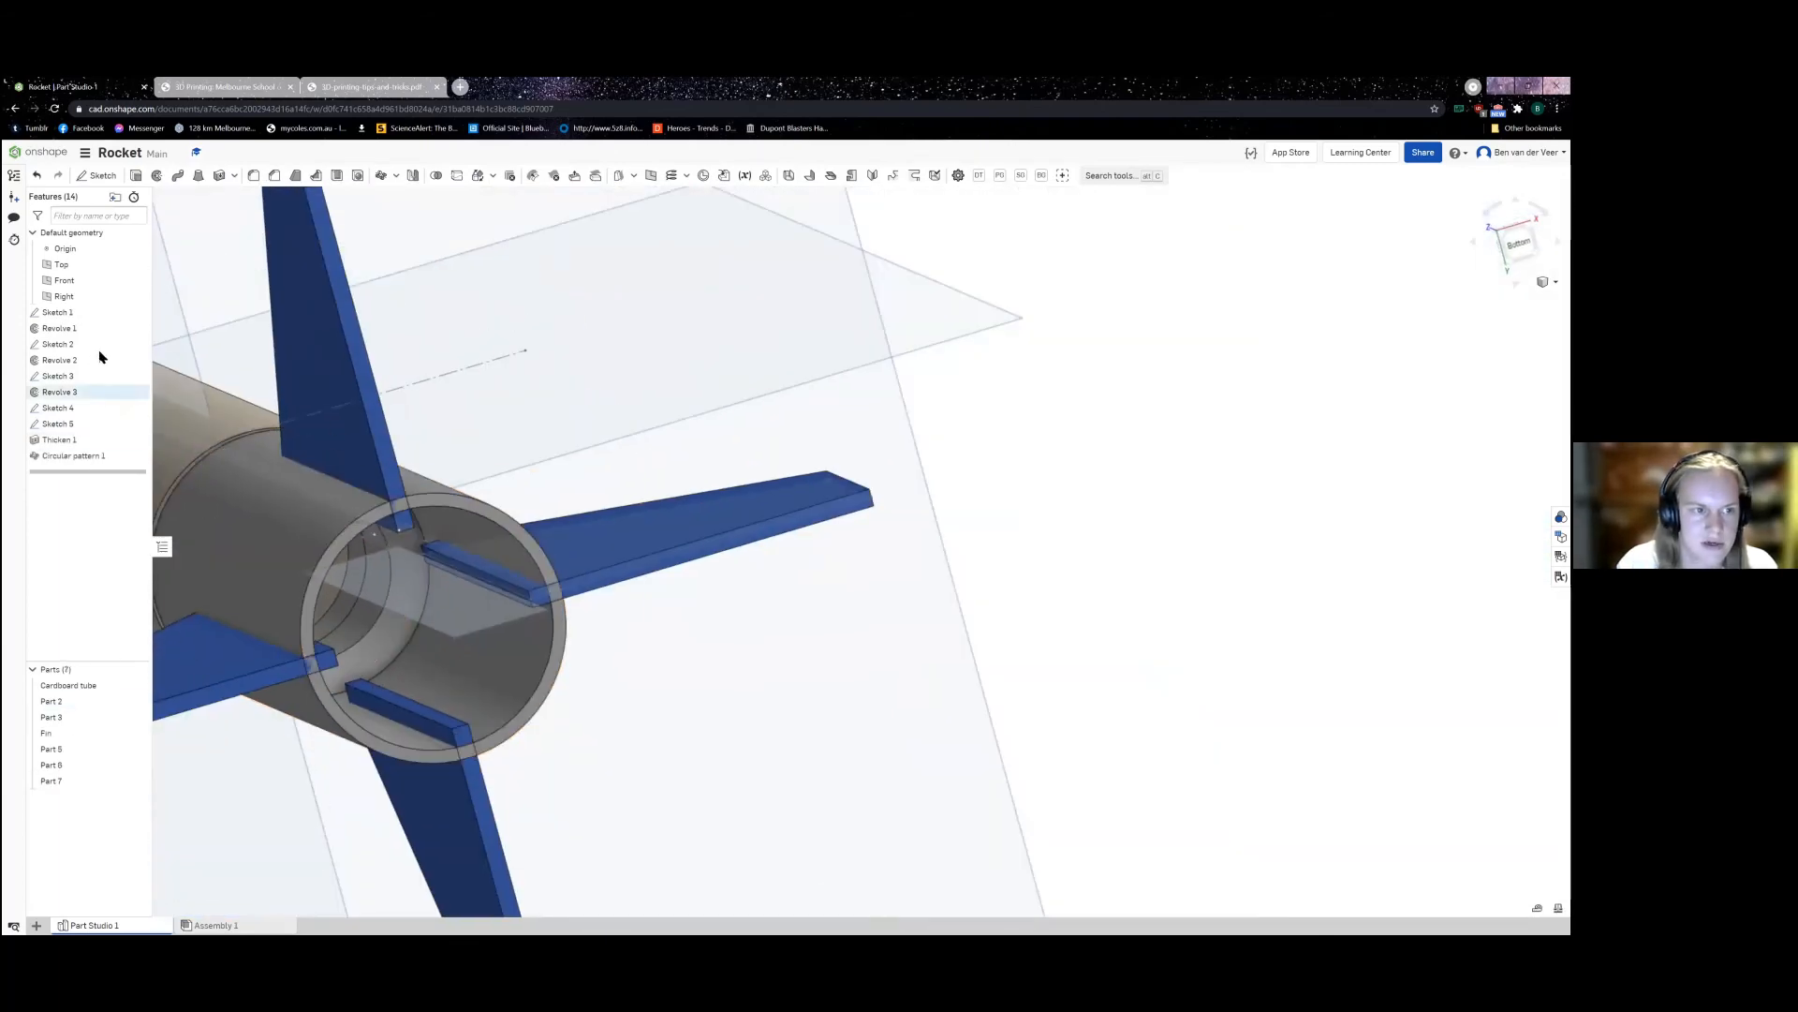
left_click(137, 344)
left_click(137, 312)
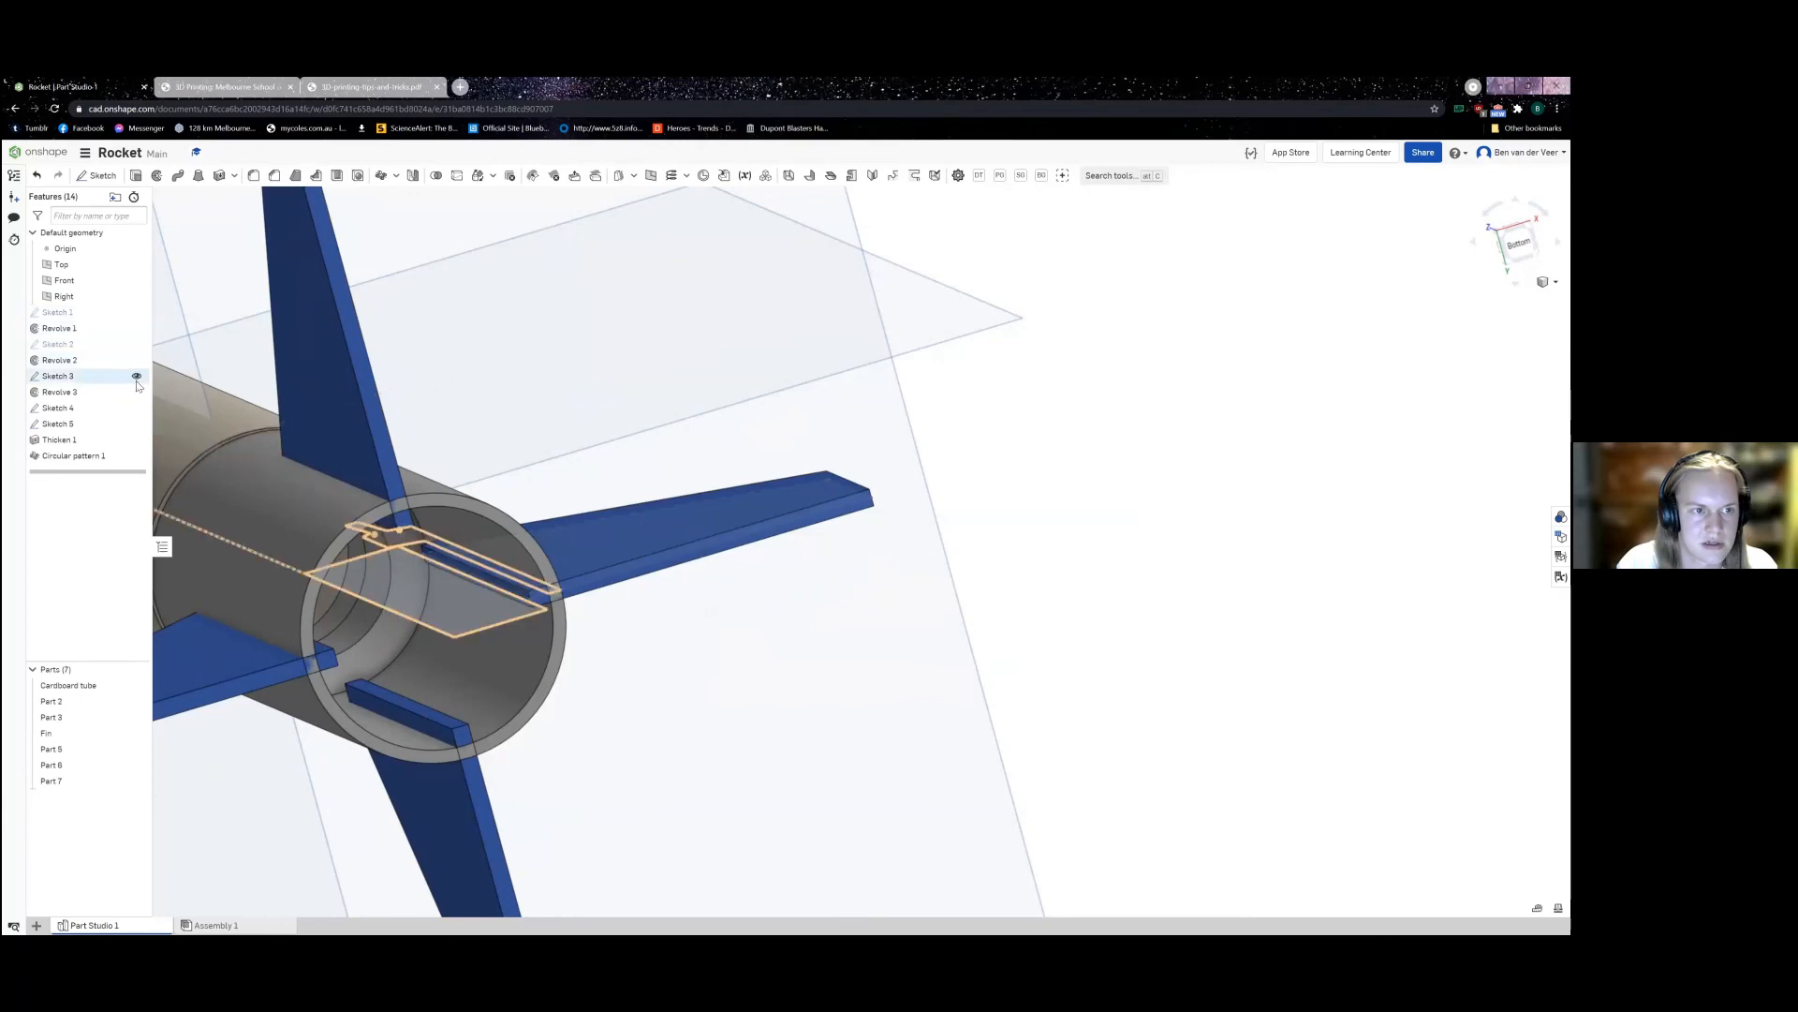
left_click(137, 376)
left_click(137, 408)
left_click(137, 424)
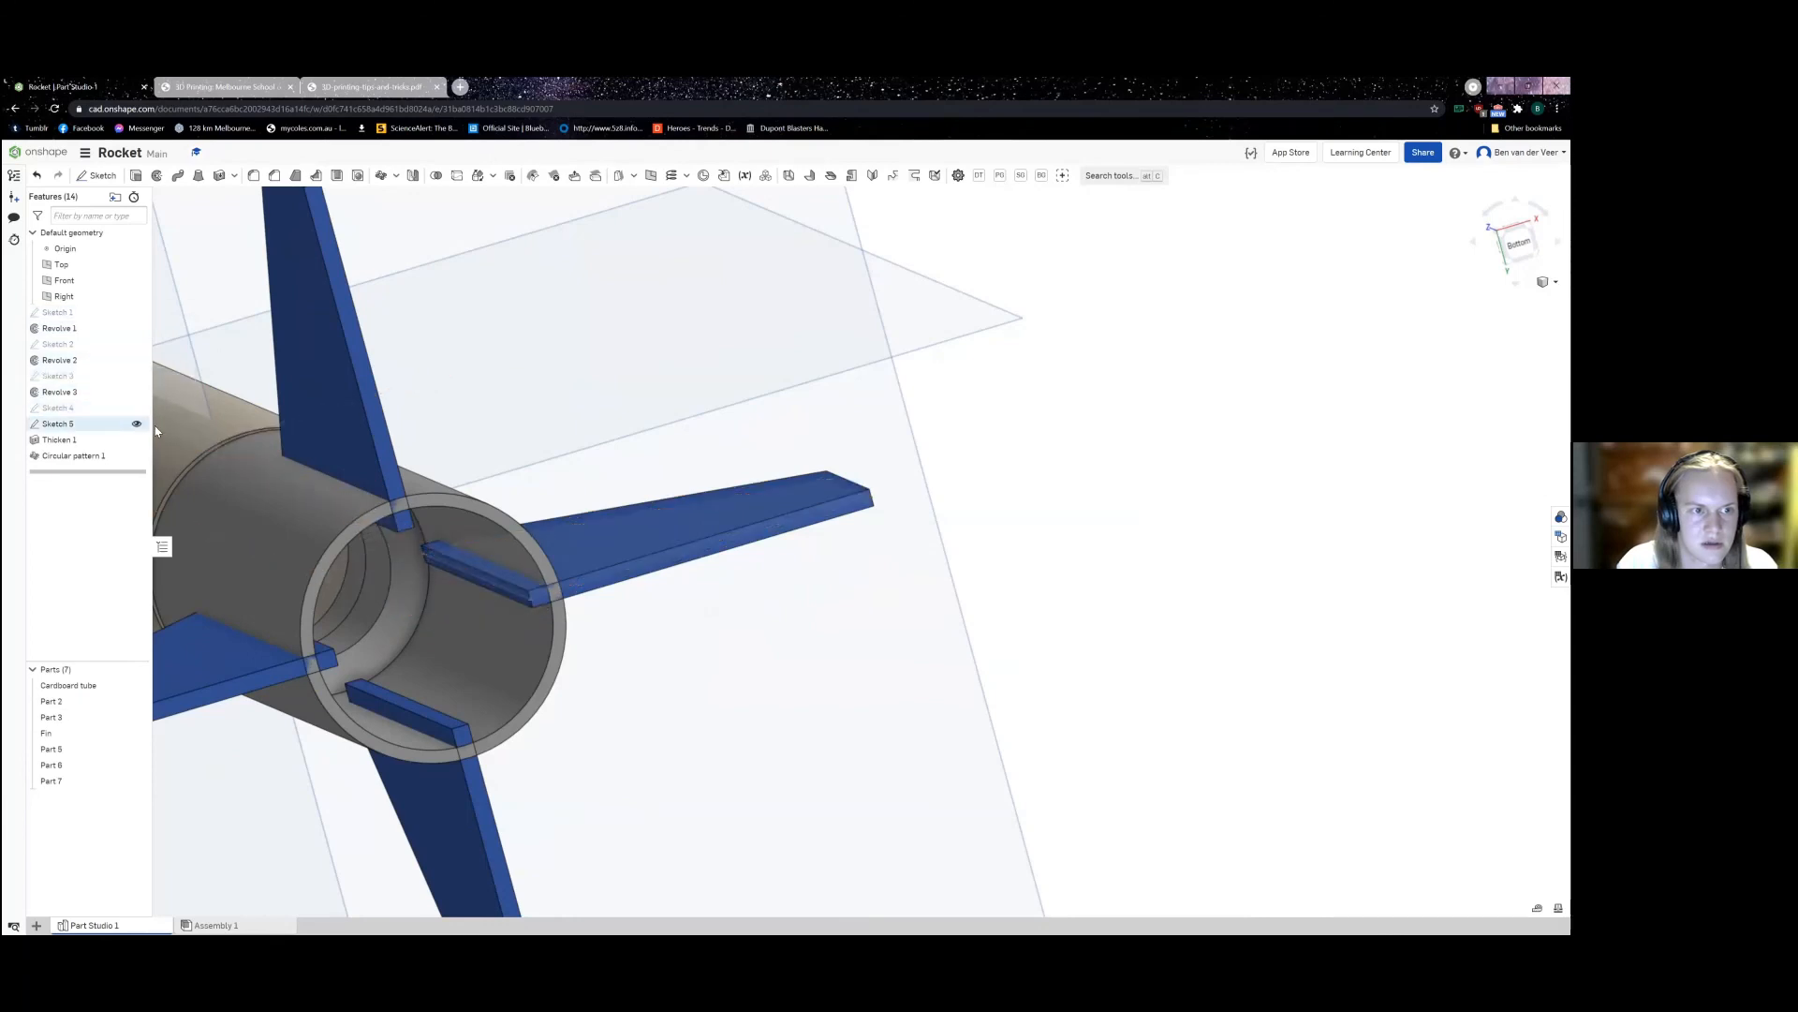
Step: Examine the whole rocket, the fin joints and where the fins protrude inside the lower part
scroll(531, 418, "down", 5)
mouse_move(530, 417)
right_mouse_down()
mouse_move(503, 520)
mouse_move(526, 562)
right_mouse_up()
scroll(582, 521, "down", 4)
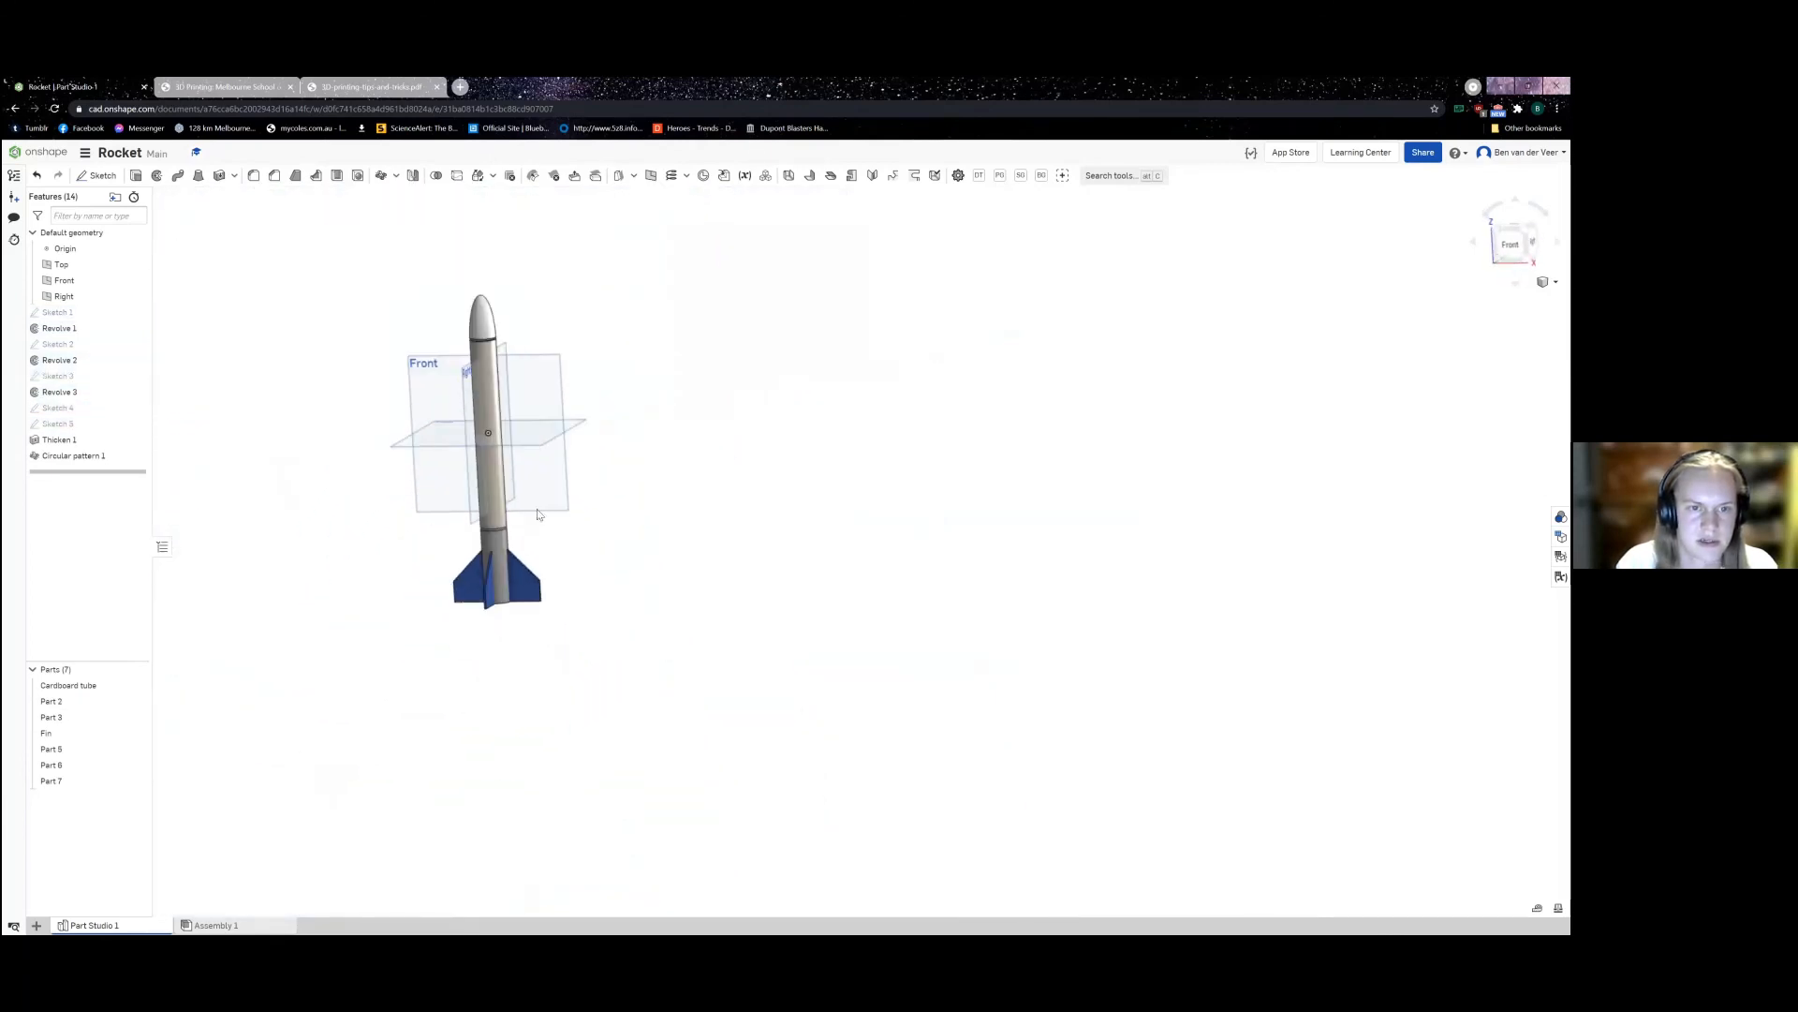
scroll(429, 389, "up", 5)
scroll(429, 389, "down", 4)
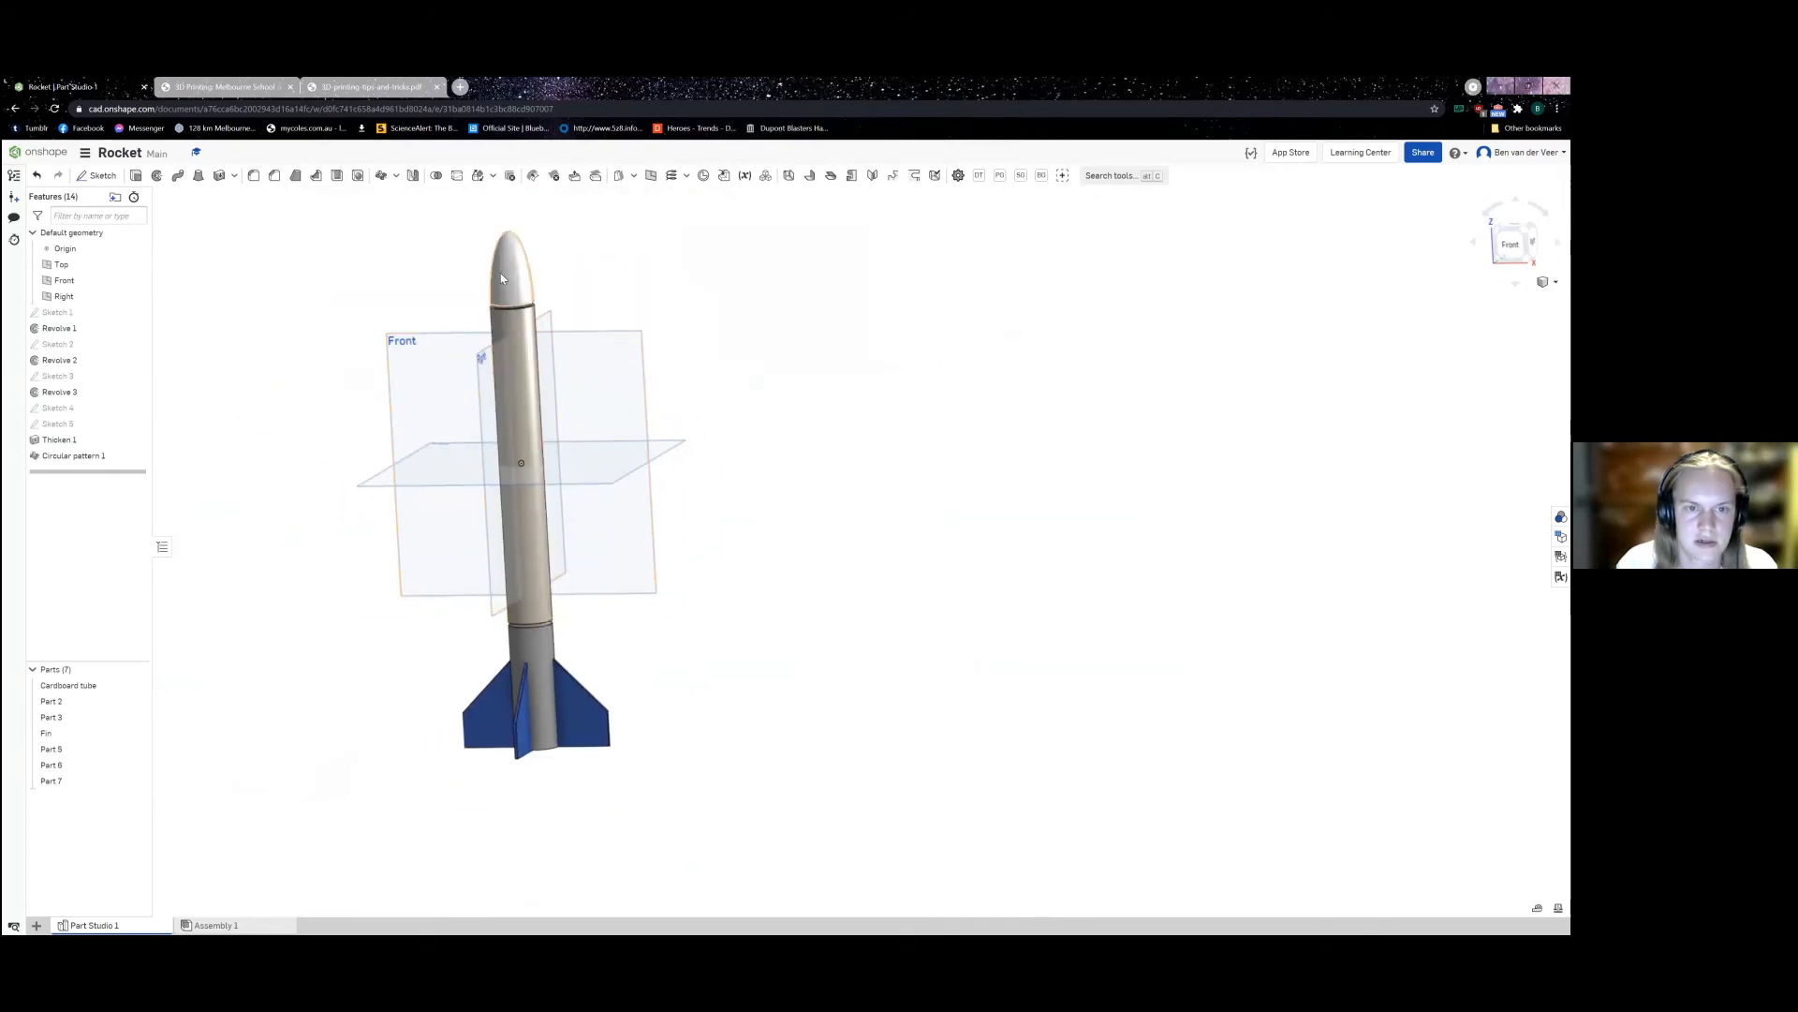
scroll(546, 638, "up", 3)
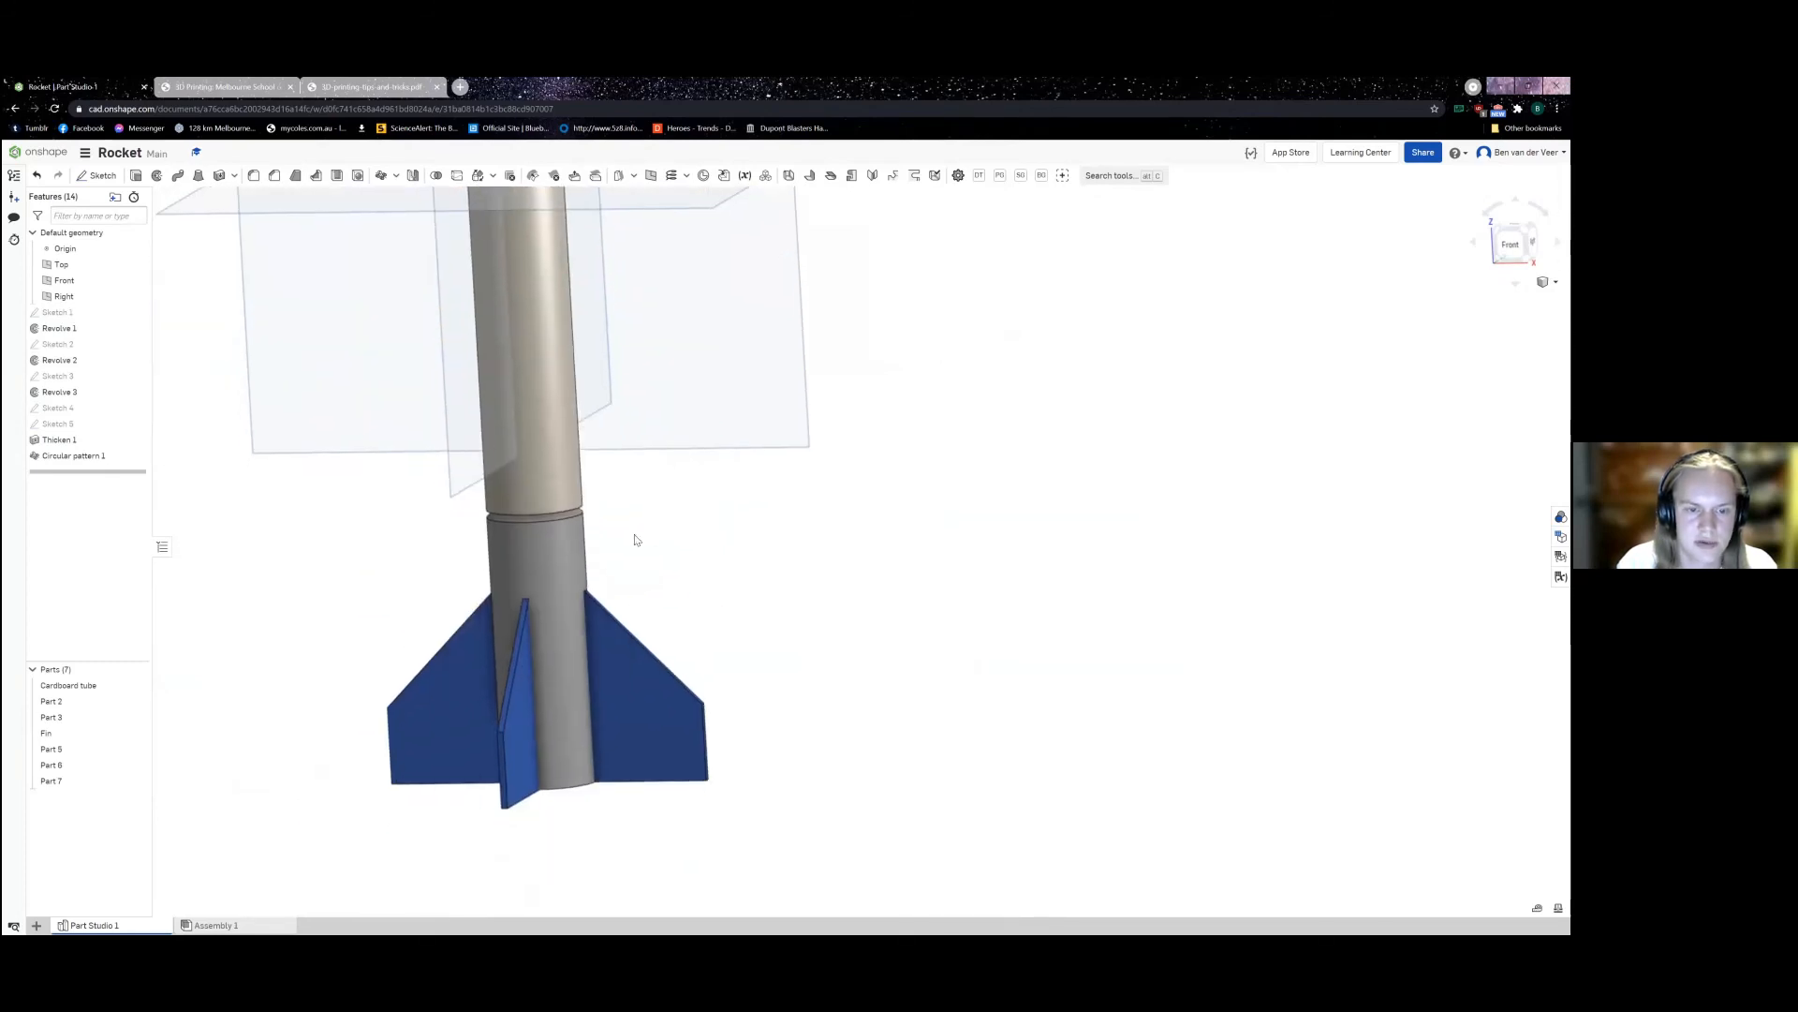
right_click_drag(567, 511, 696, 562)
scroll(755, 450, "up", 5)
right_click_drag(740, 543, 755, 517)
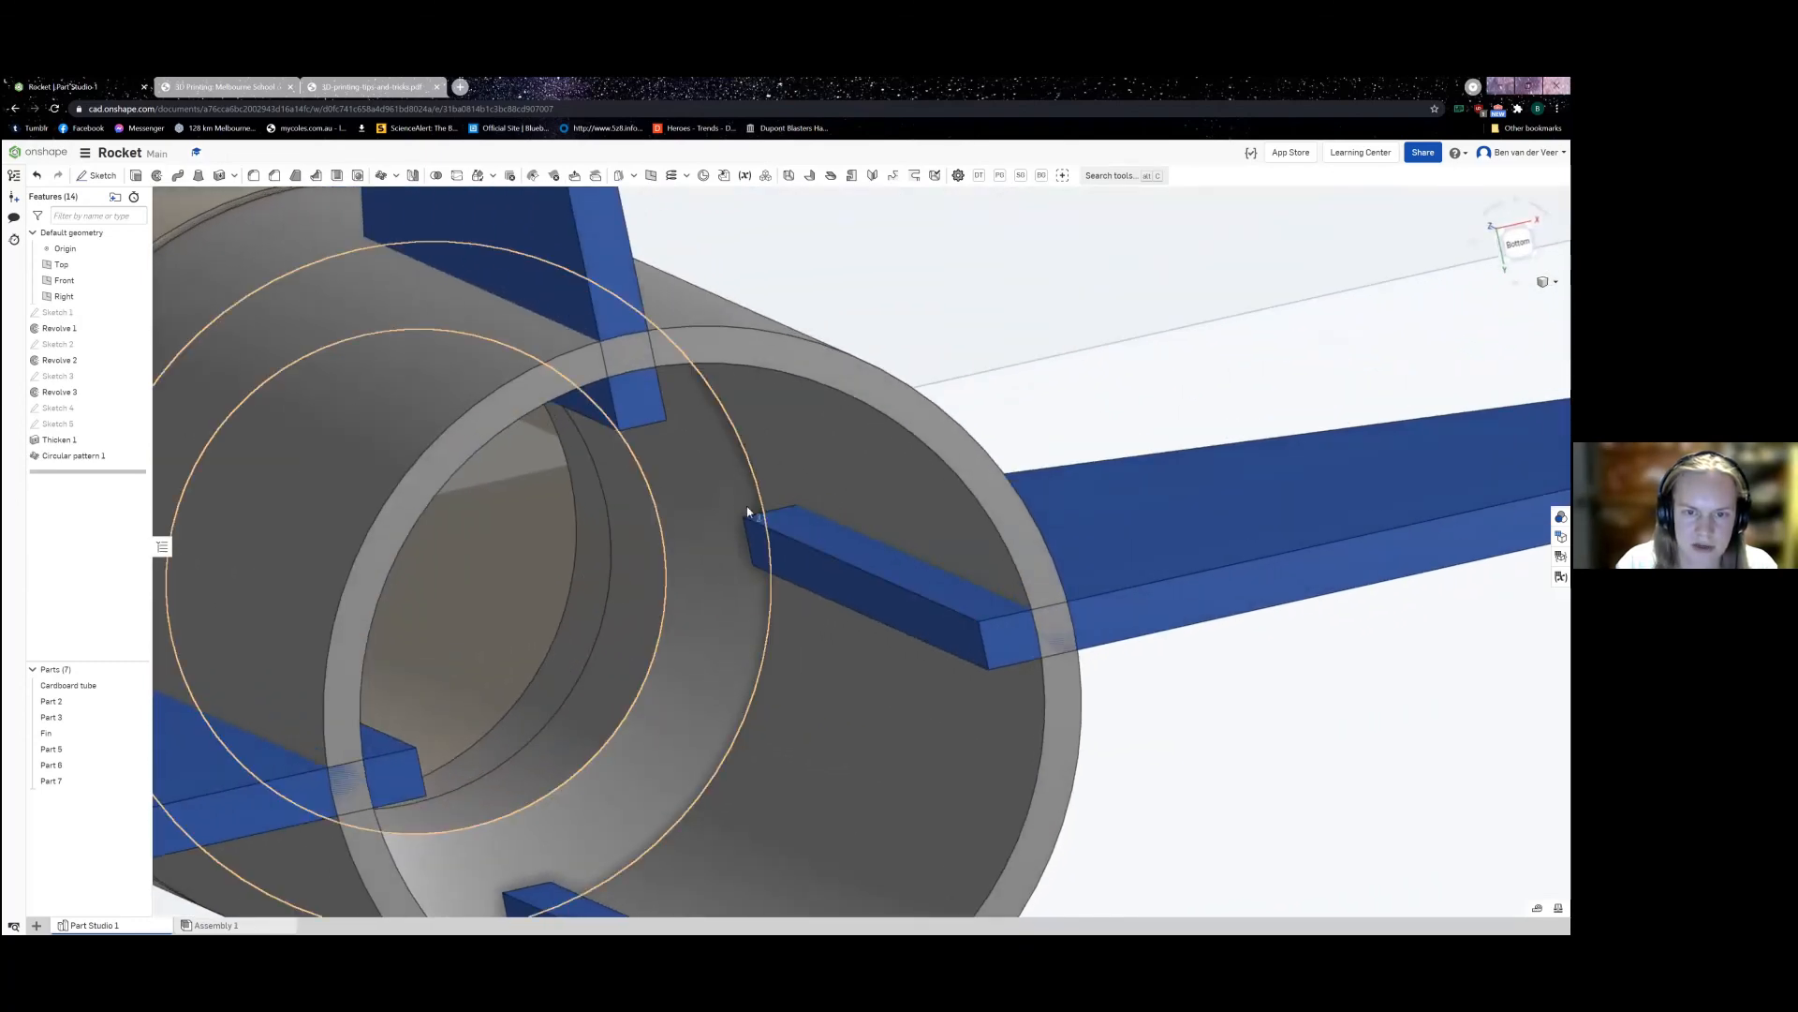
Step: Measure the minimum distance between the fin's inner upper edge and the sloped inner face of the lower part
left_click(754, 518)
left_click(783, 507)
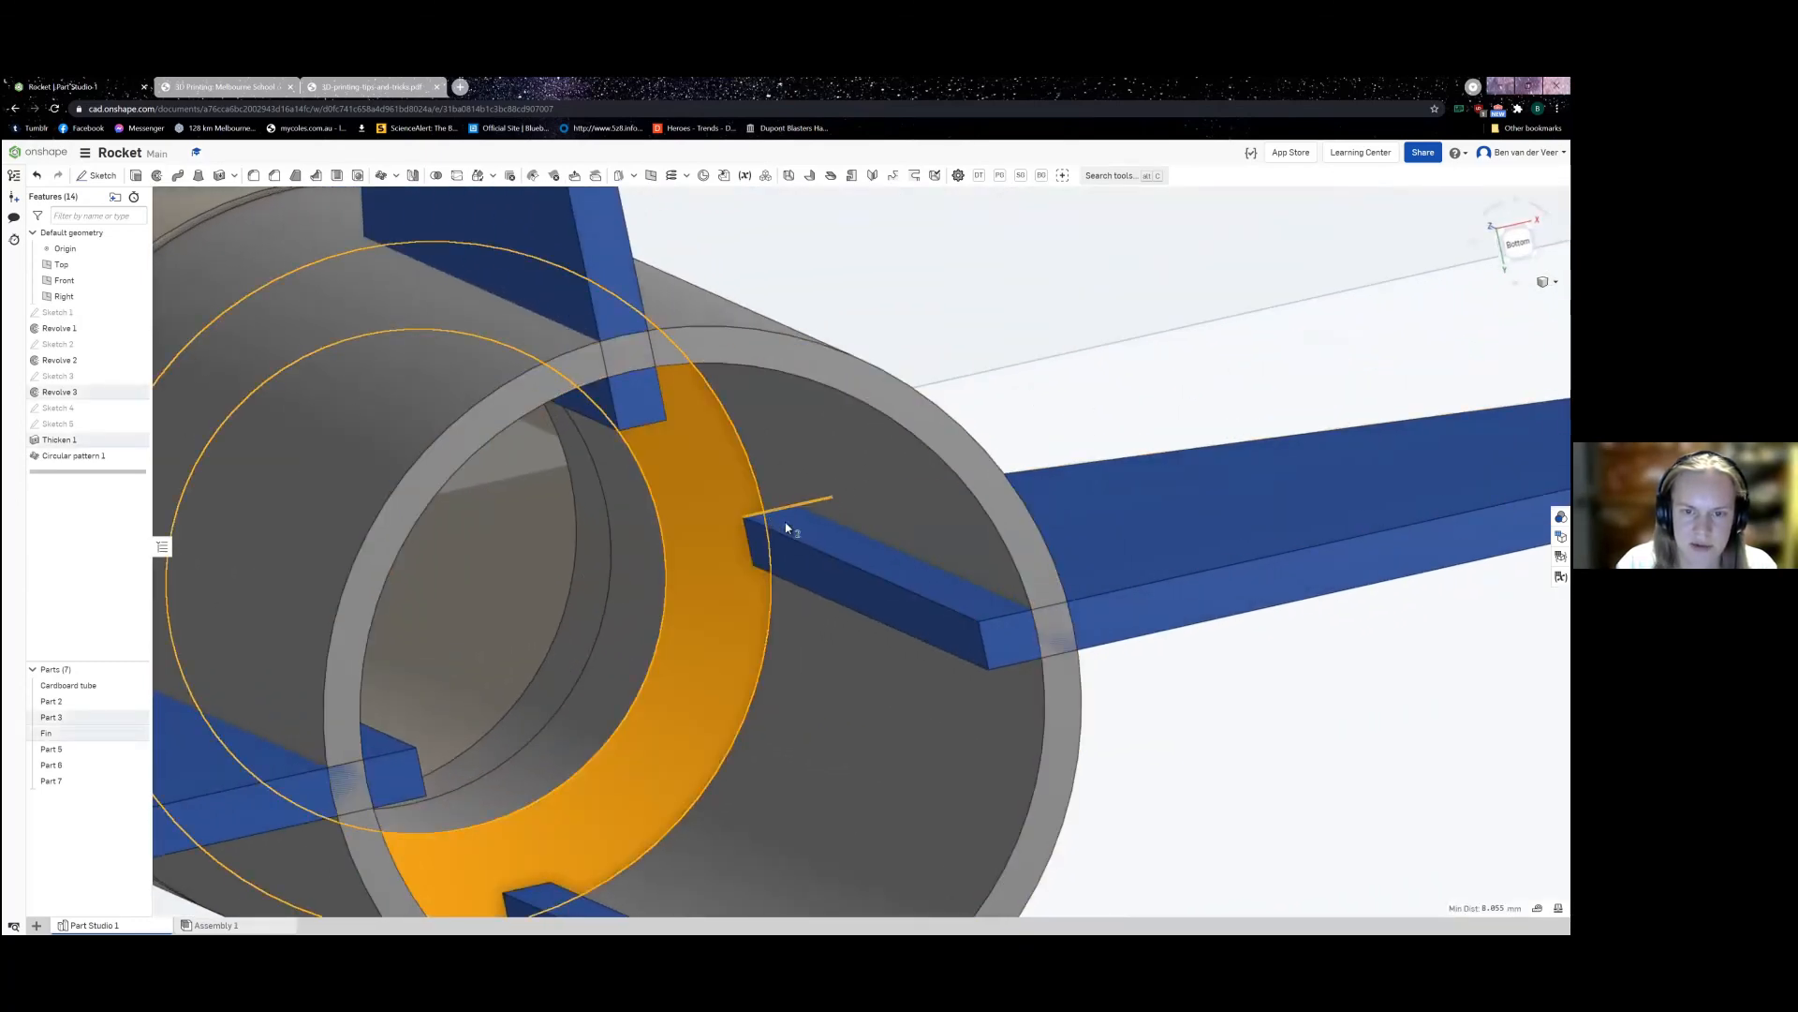
left_click(1044, 410)
scroll(935, 430, "down", 10)
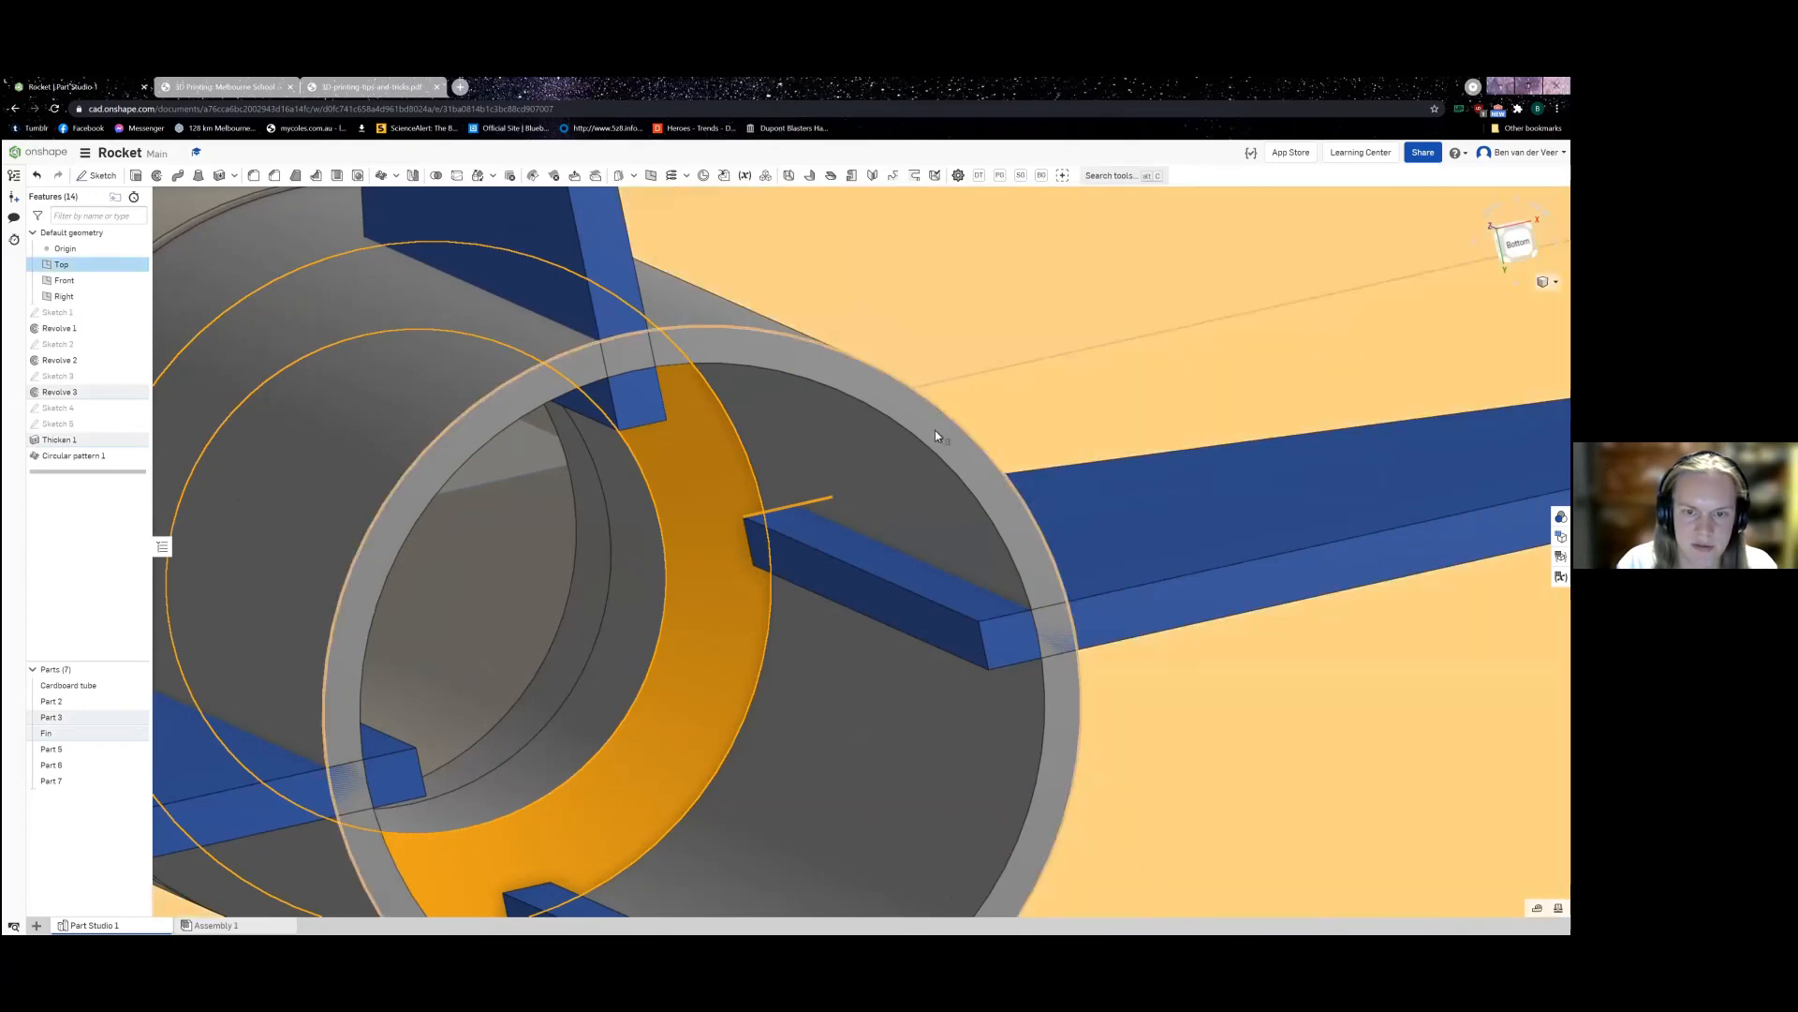
key("Escape")
Step: Switch to the front view, show the fin sketch, Sketch 5, and hide the Fin and the lower rocket part, Part 3
scroll(888, 514, "up", 3)
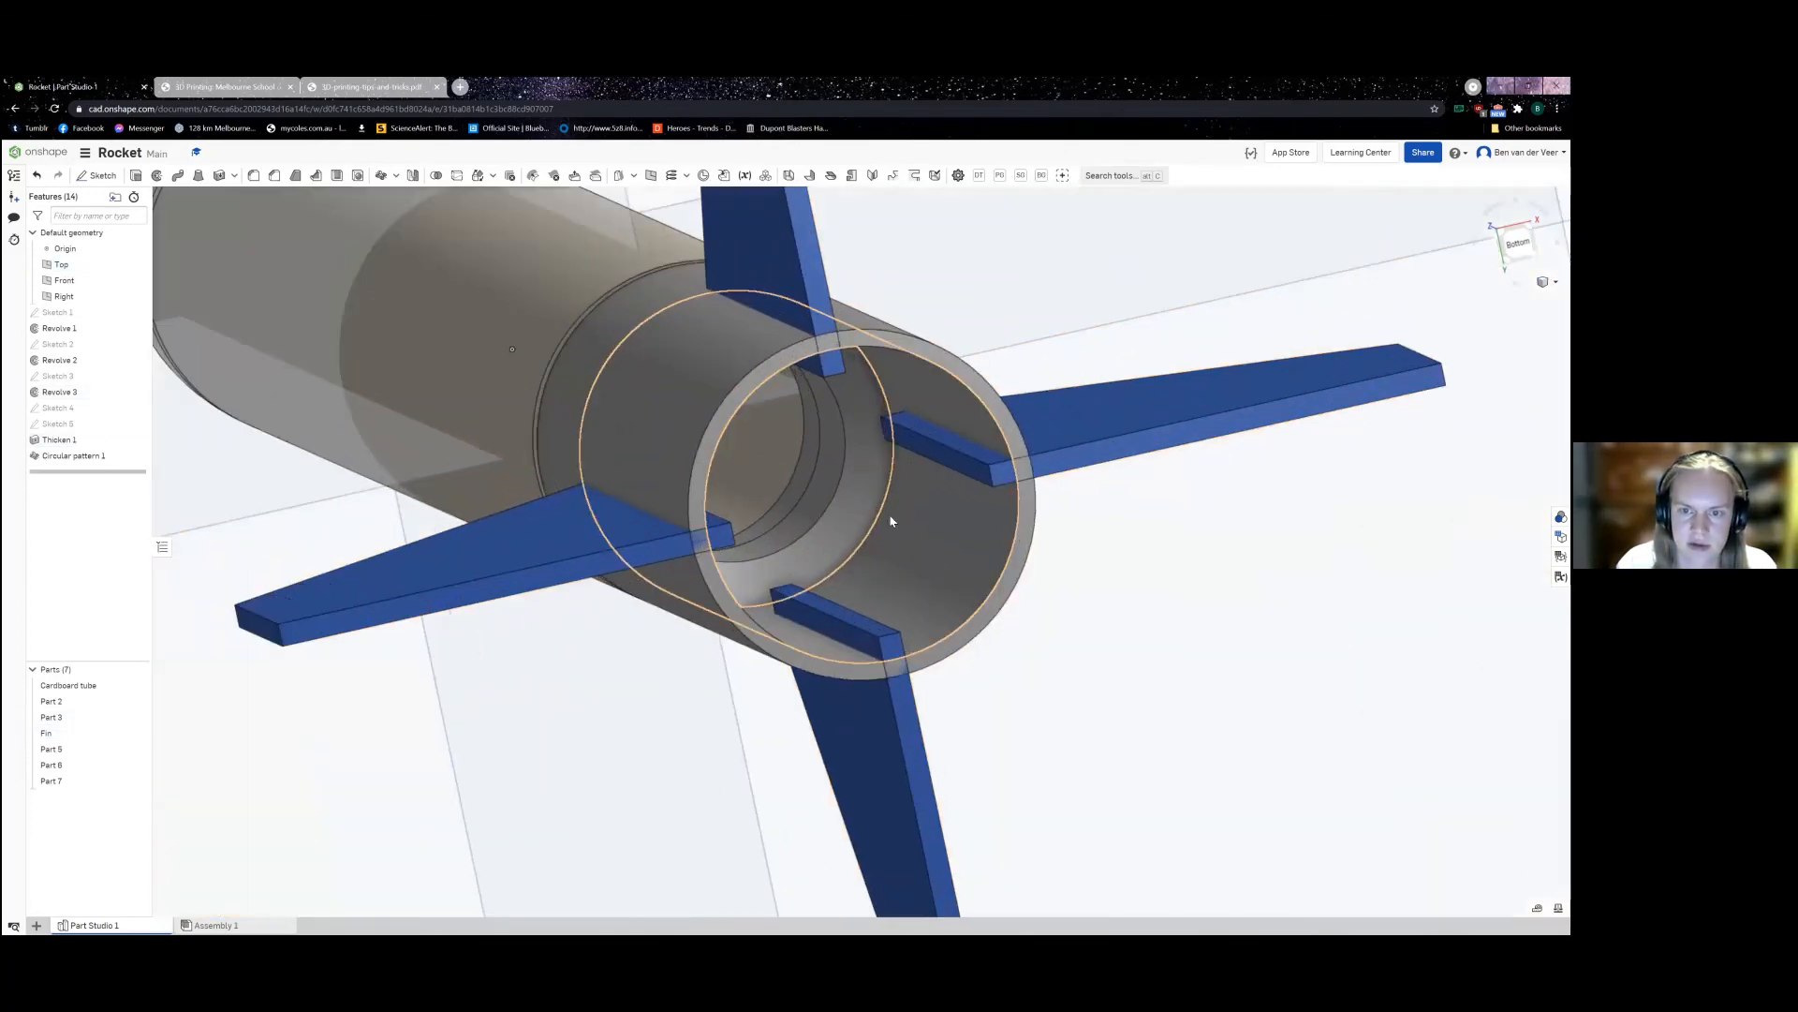
right_click_drag(891, 514, 1143, 450)
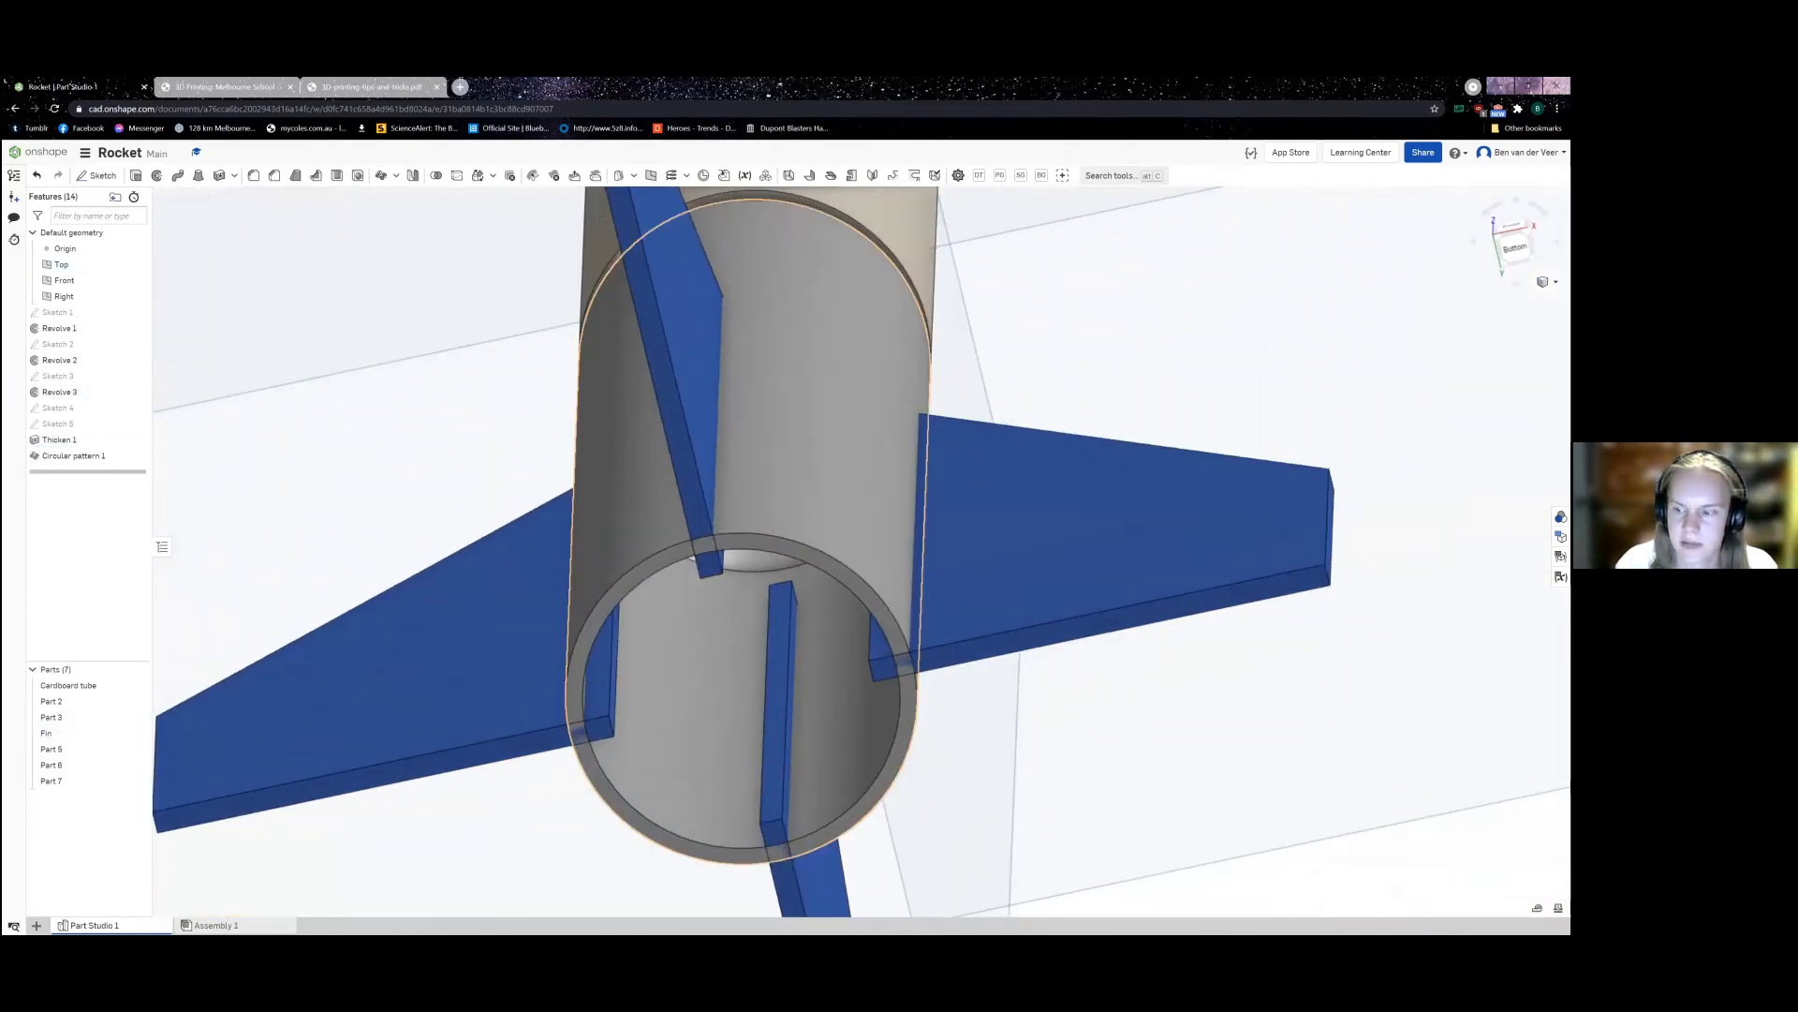
key("shift+1")
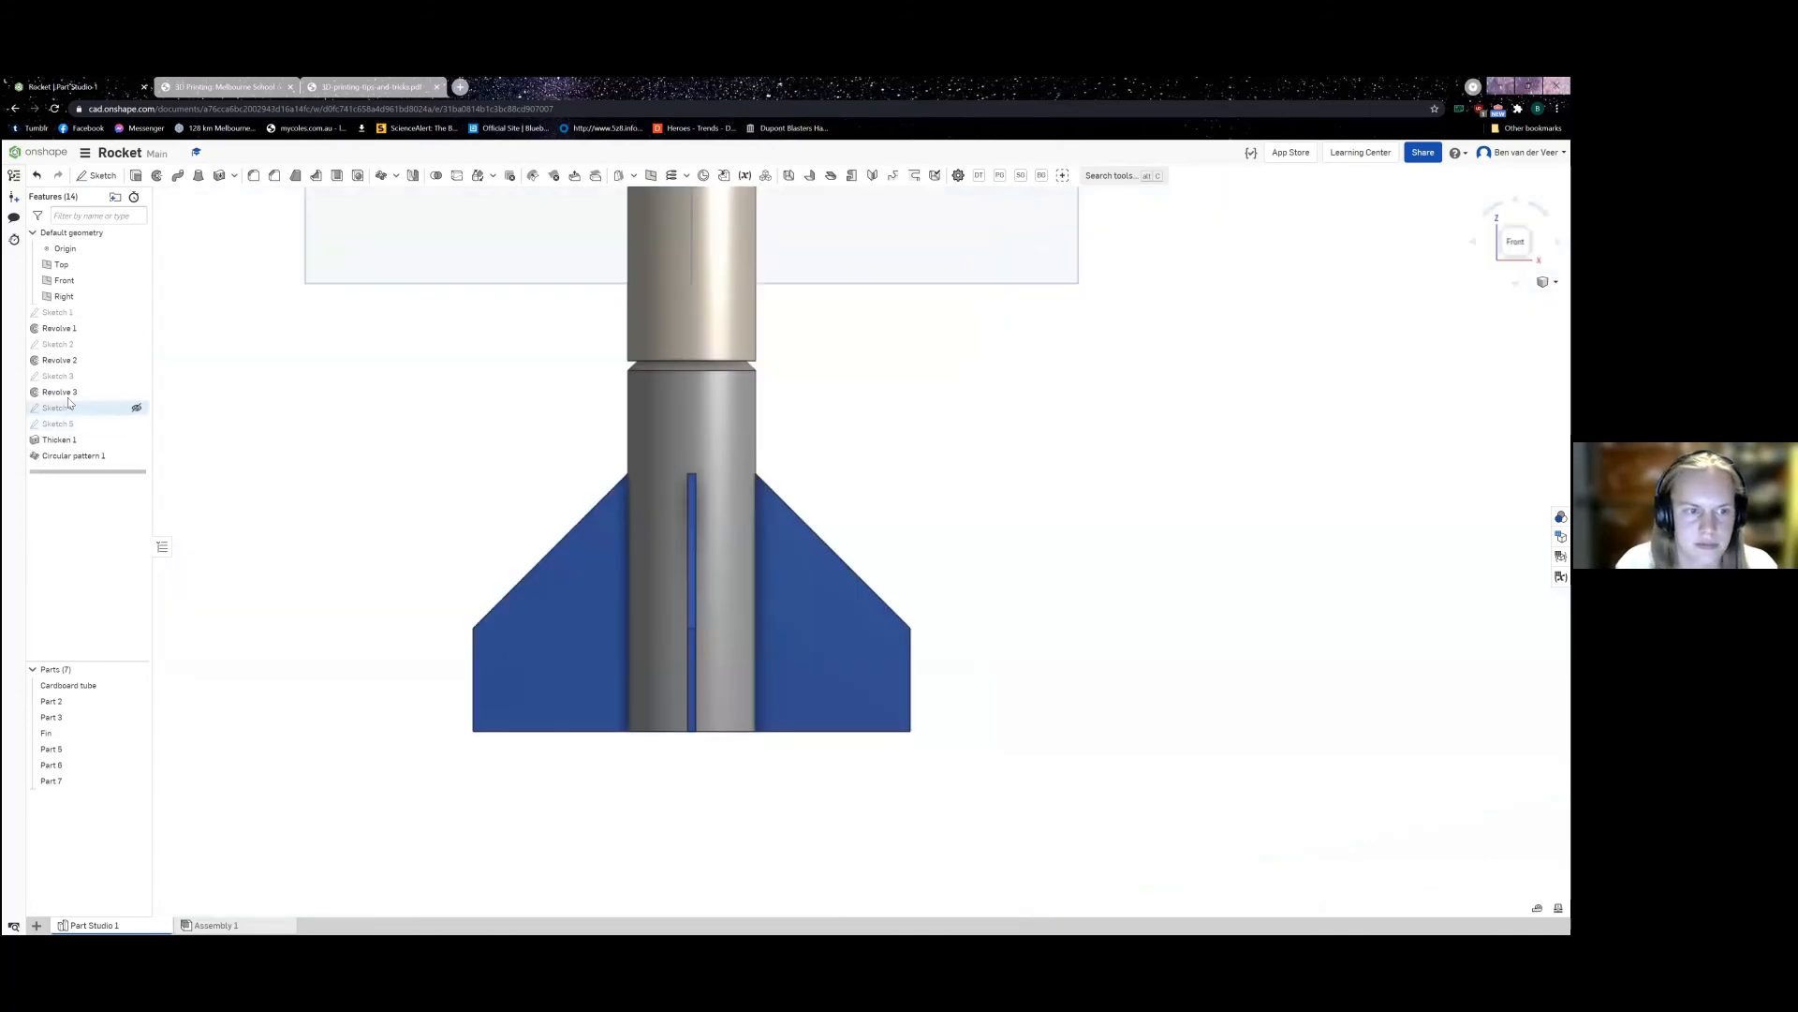
left_click(137, 423)
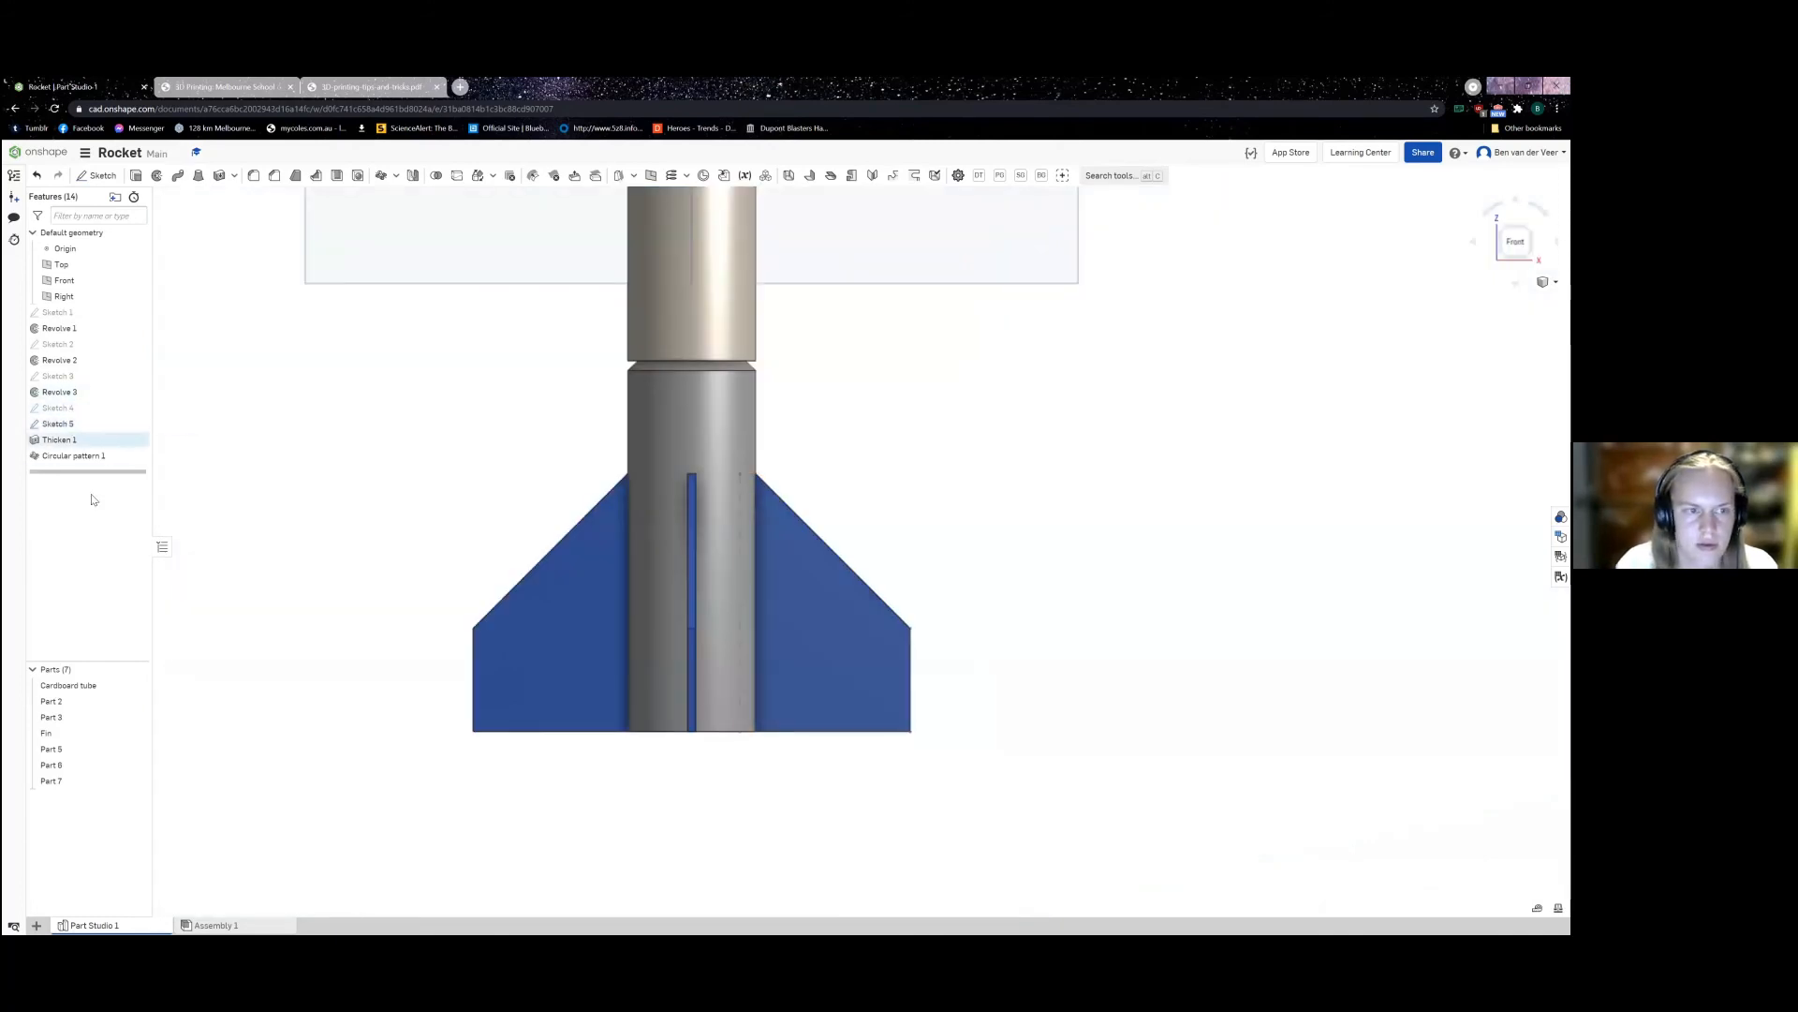
left_click(136, 733)
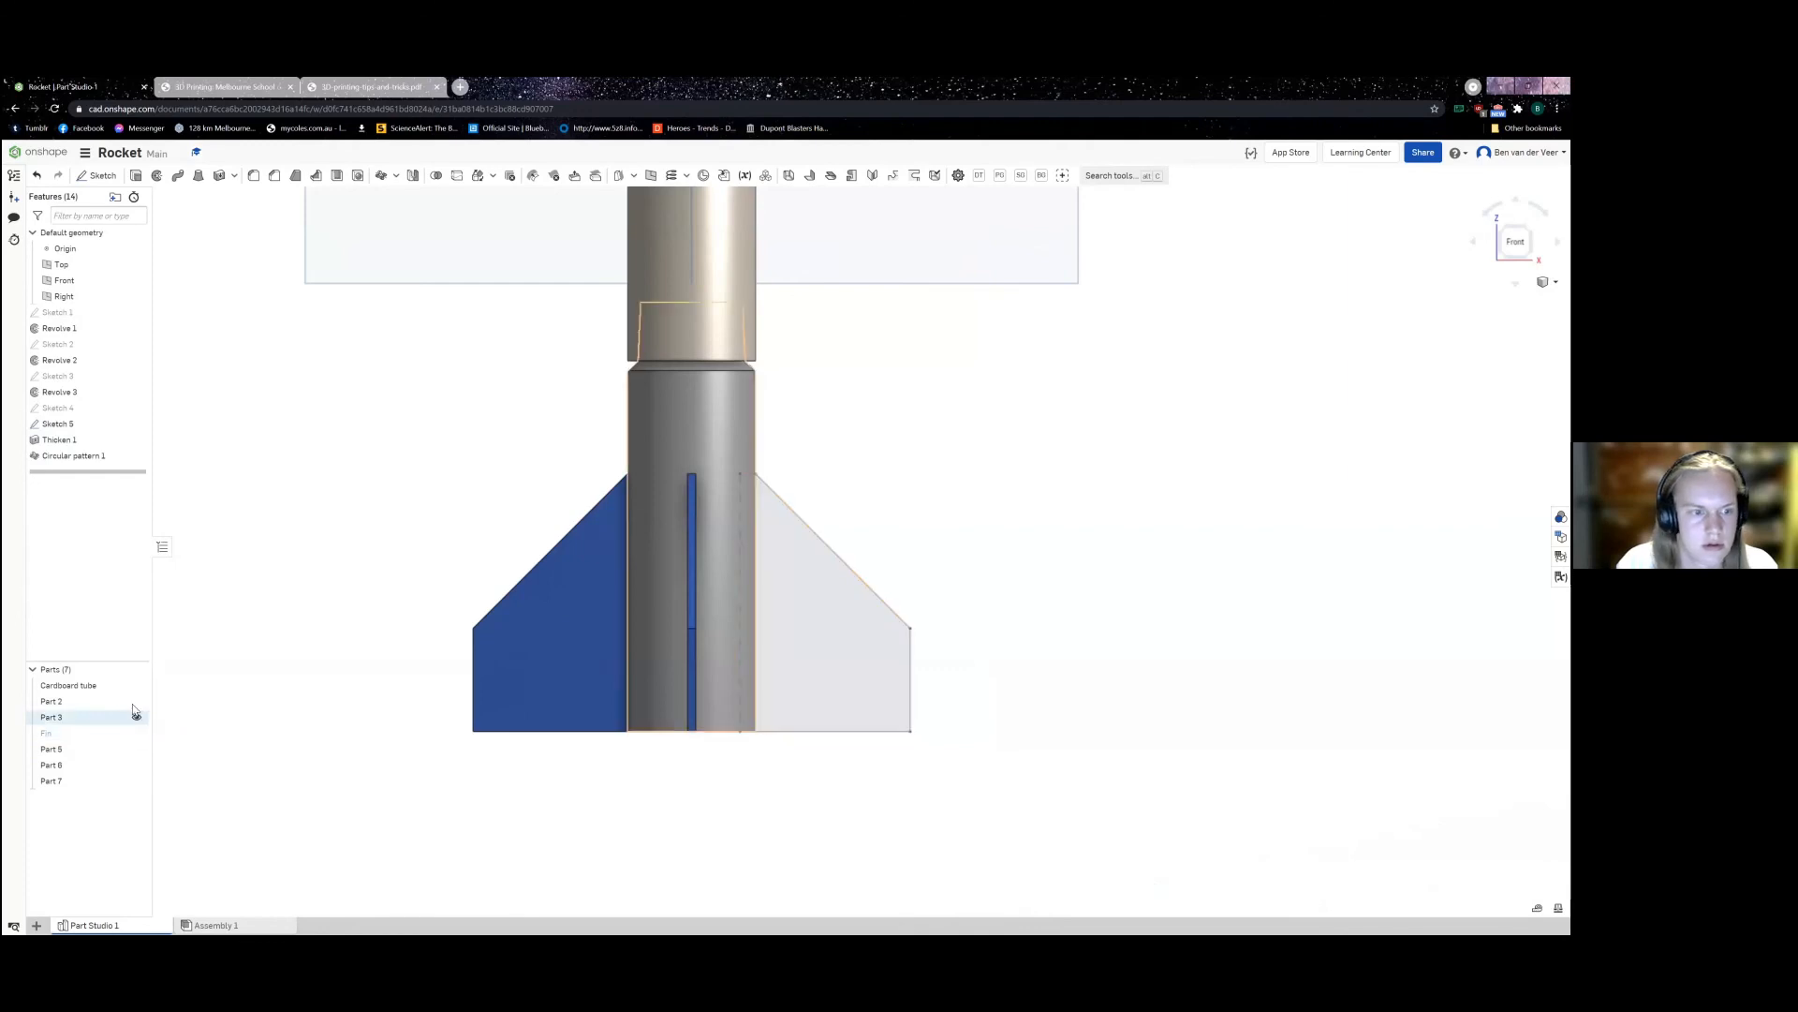
left_click(136, 716)
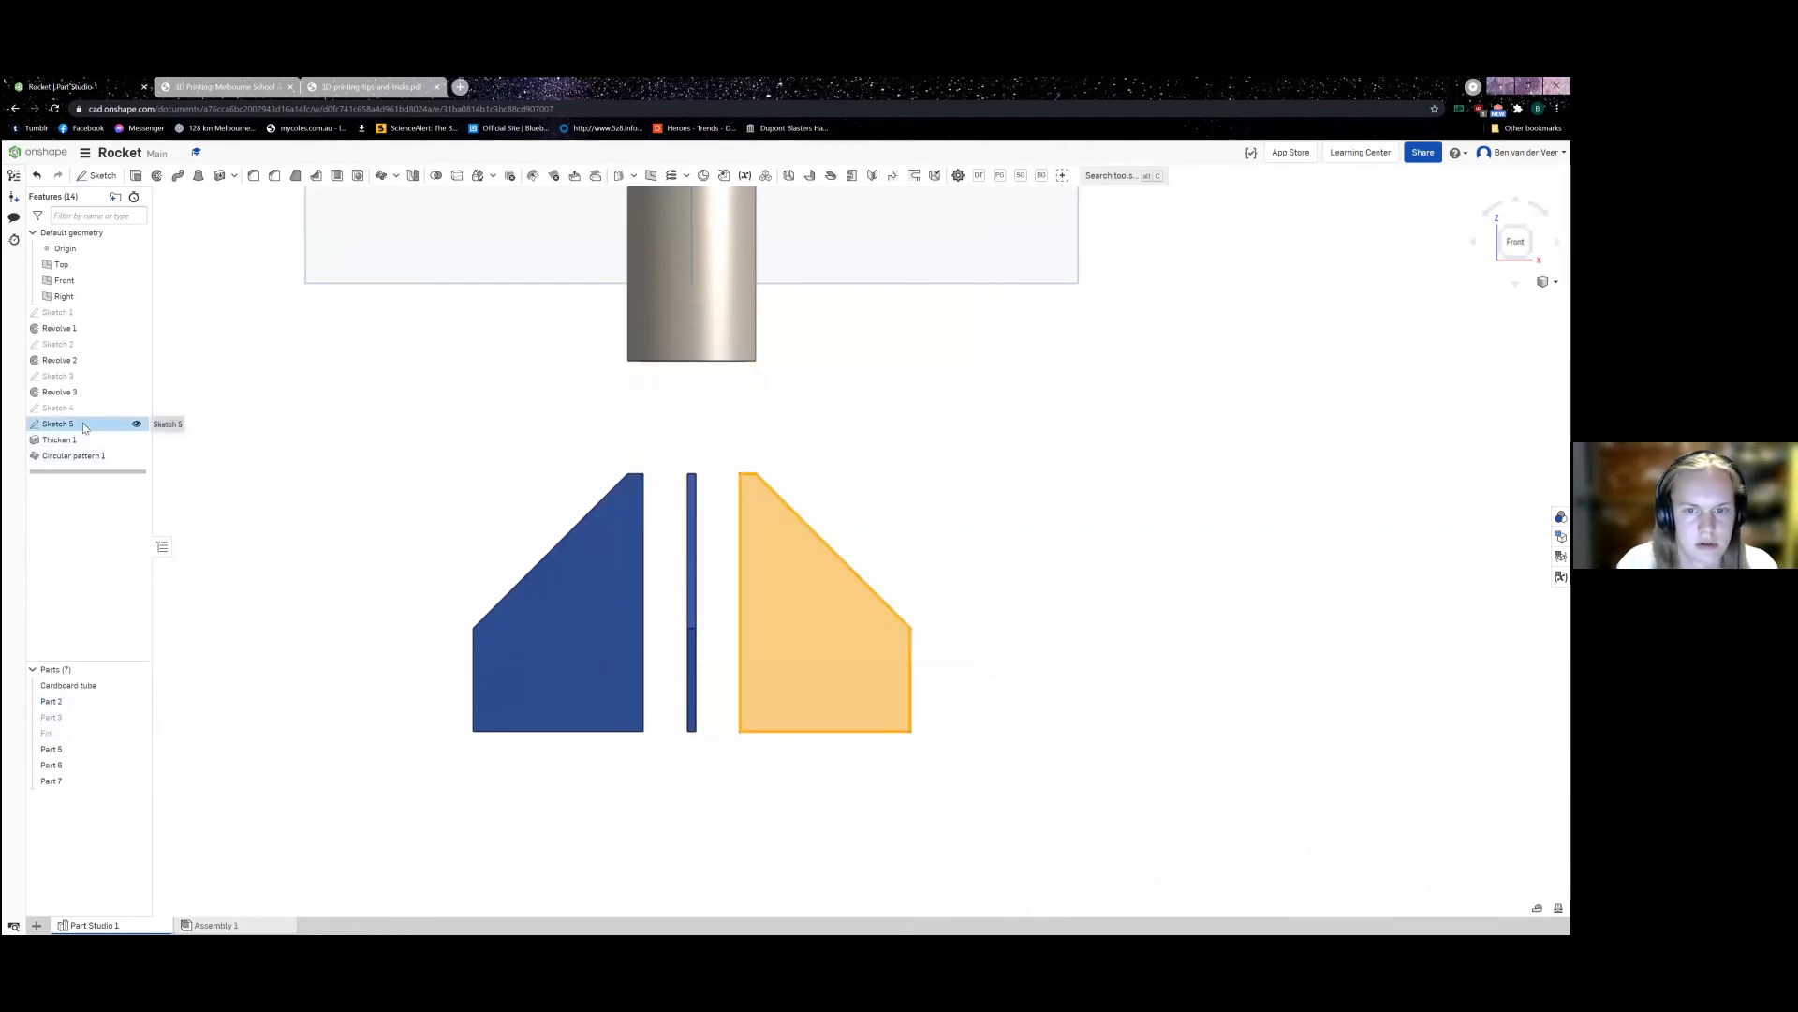
Step: Edit Sketch 5 with Sketch 3 shown, and draw a tab about 11 mm tall and 2 mm wide above the fin's inner upper corner
double_click(58, 423)
scroll(866, 468, "up", 3)
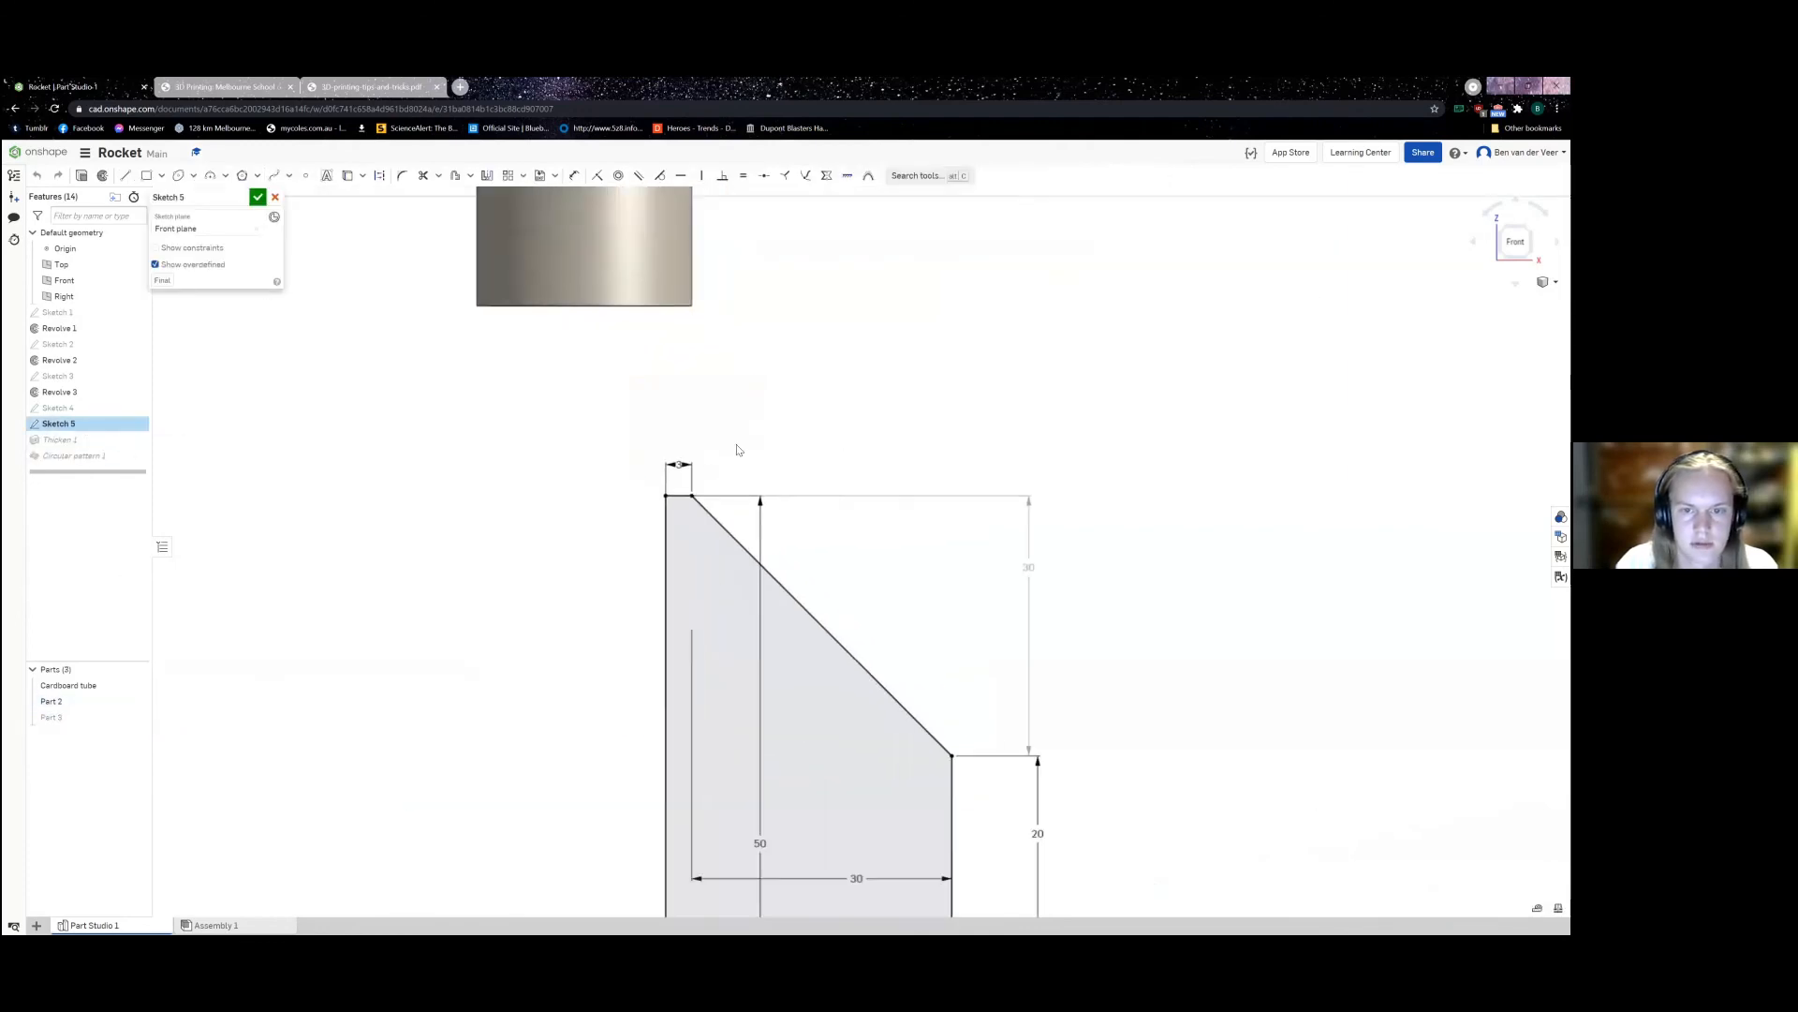
left_click(137, 377)
scroll(767, 416, "up", 3)
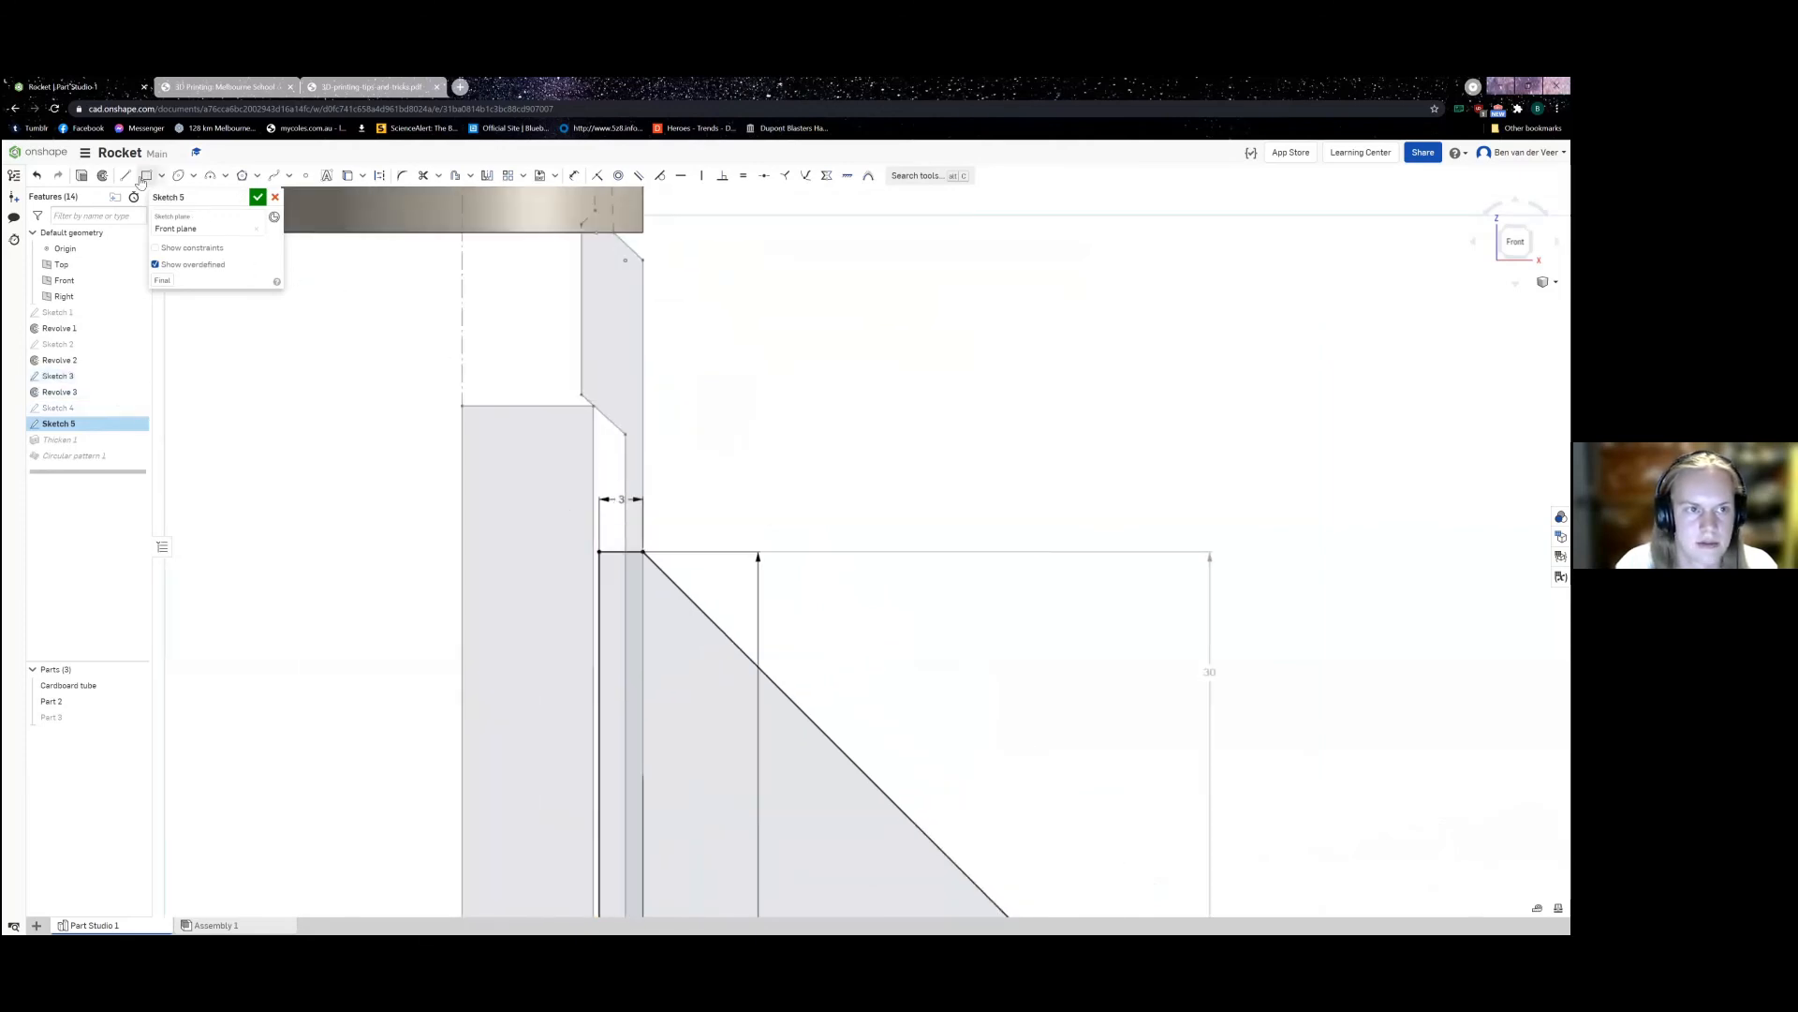
left_click(125, 175)
left_click(599, 550)
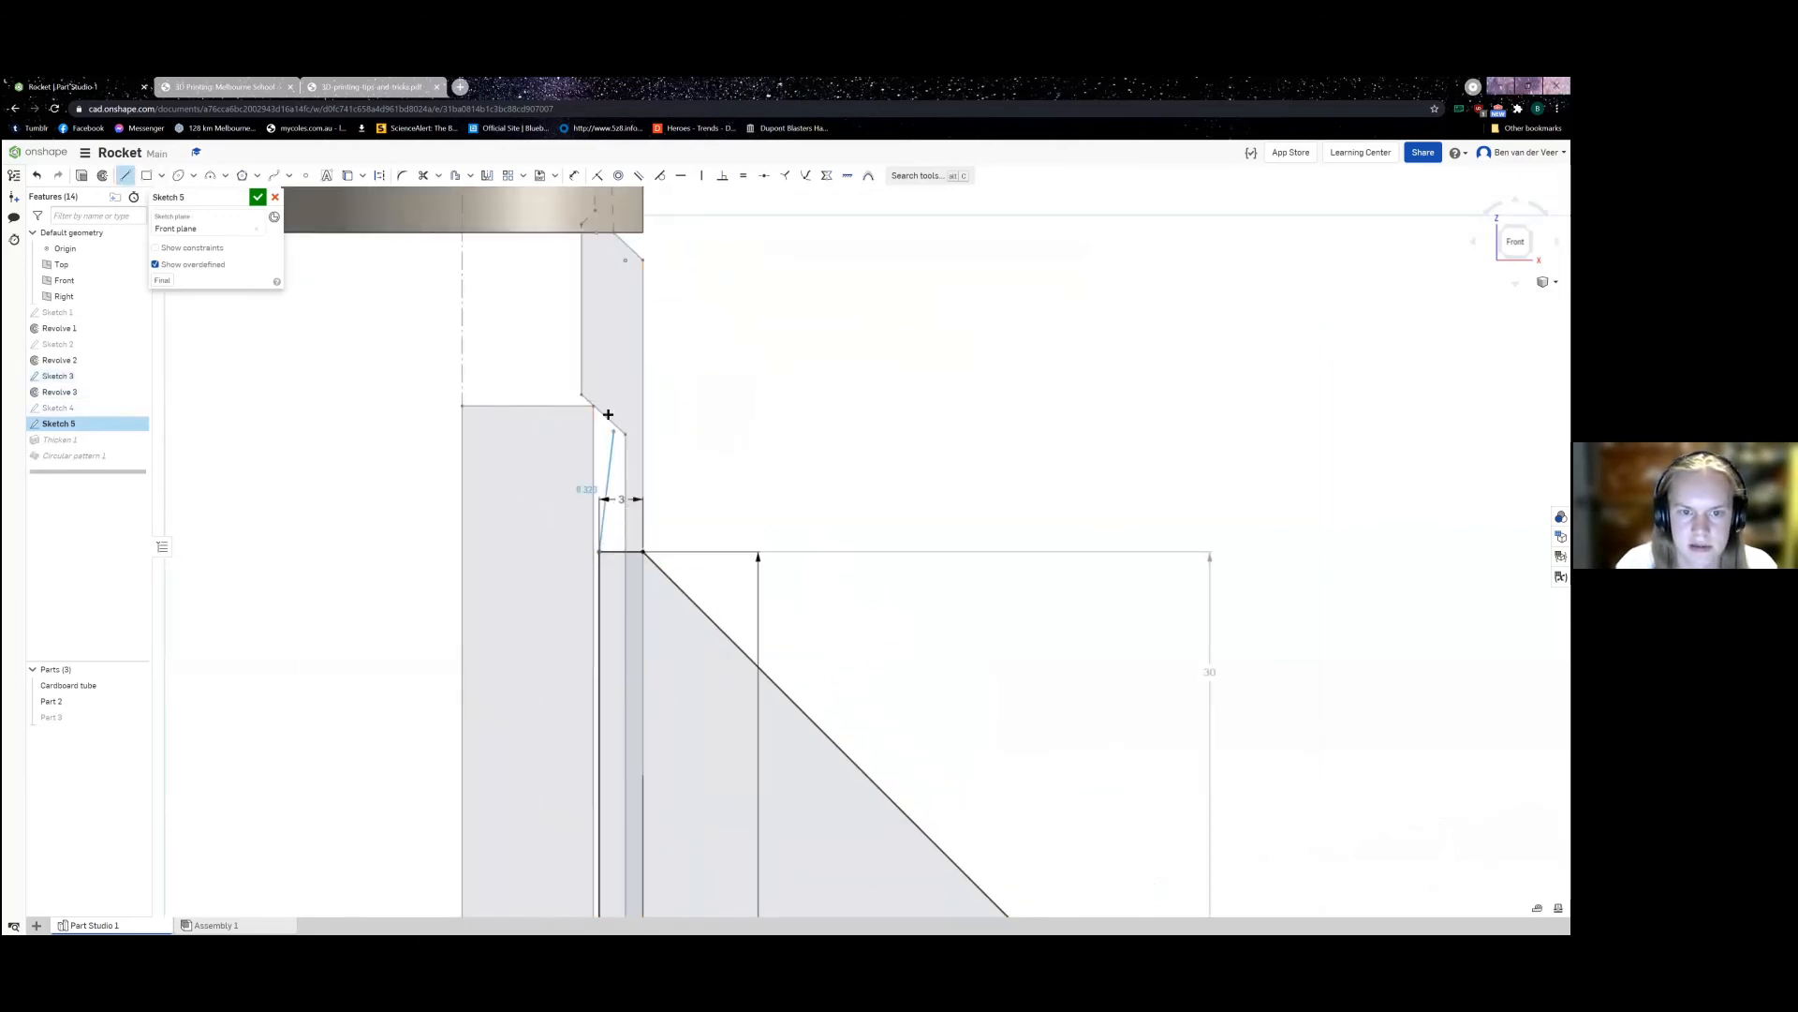
left_click(597, 394)
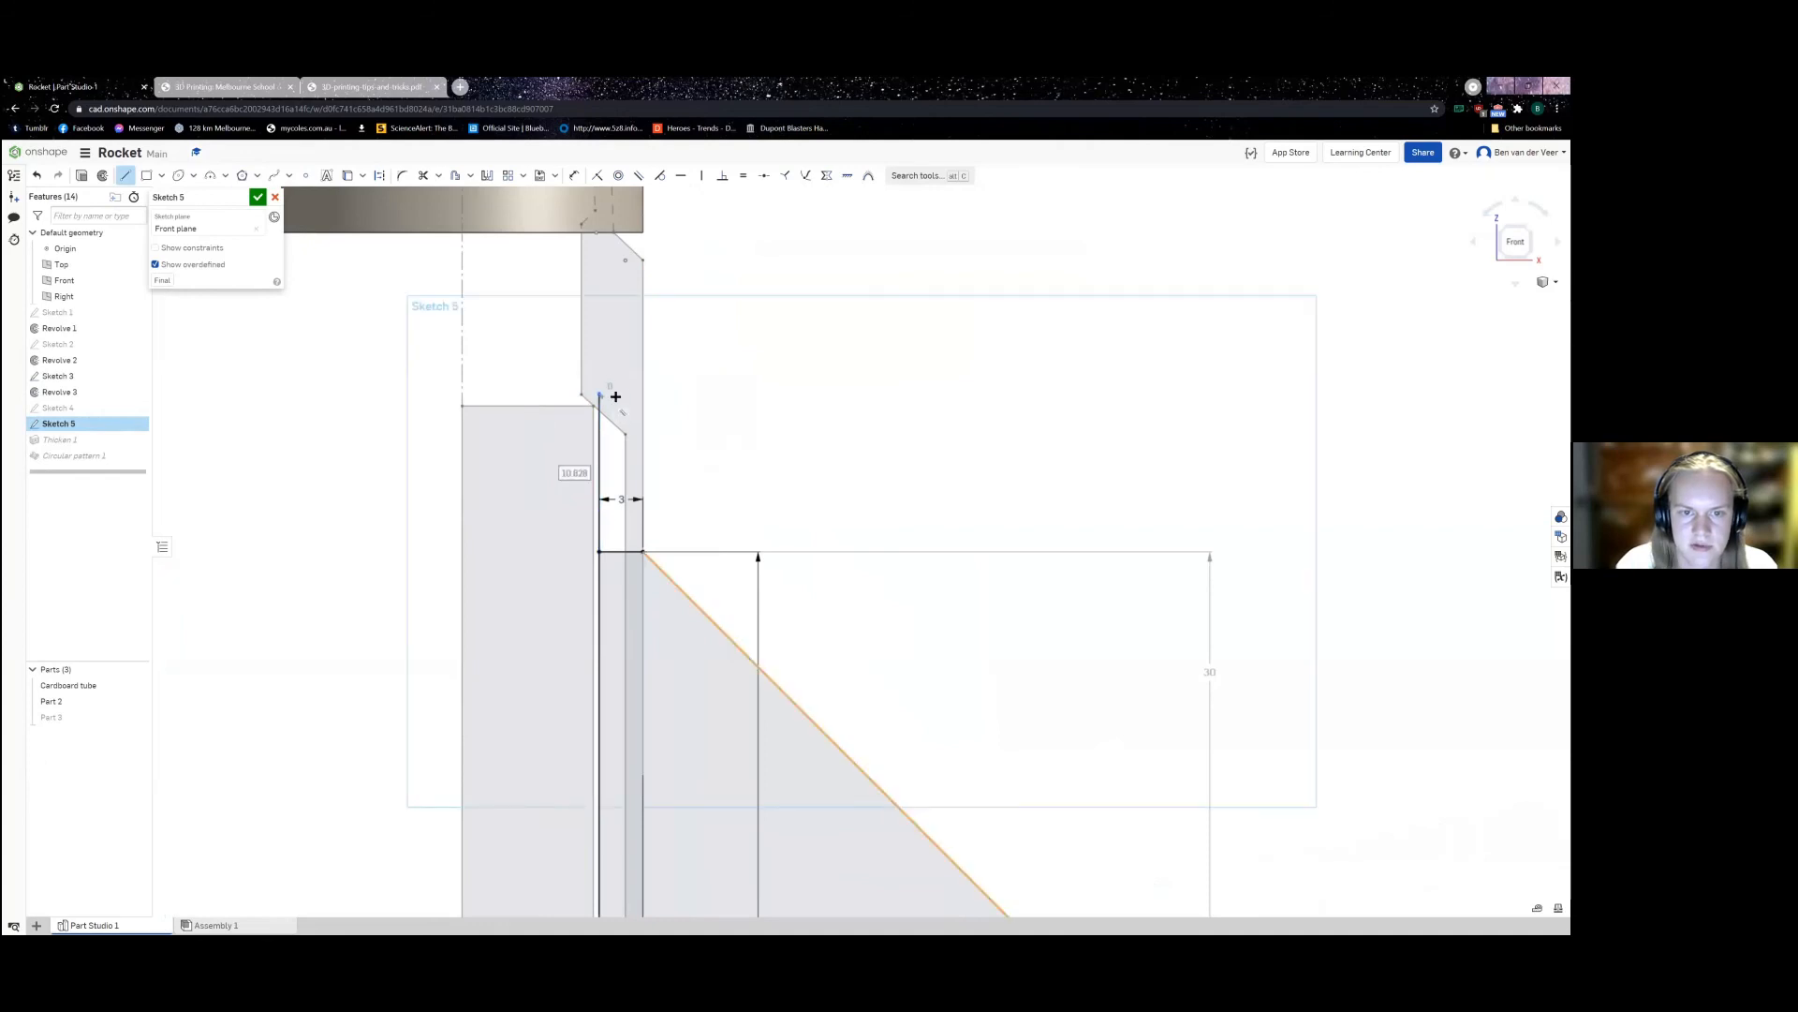
left_click(629, 394)
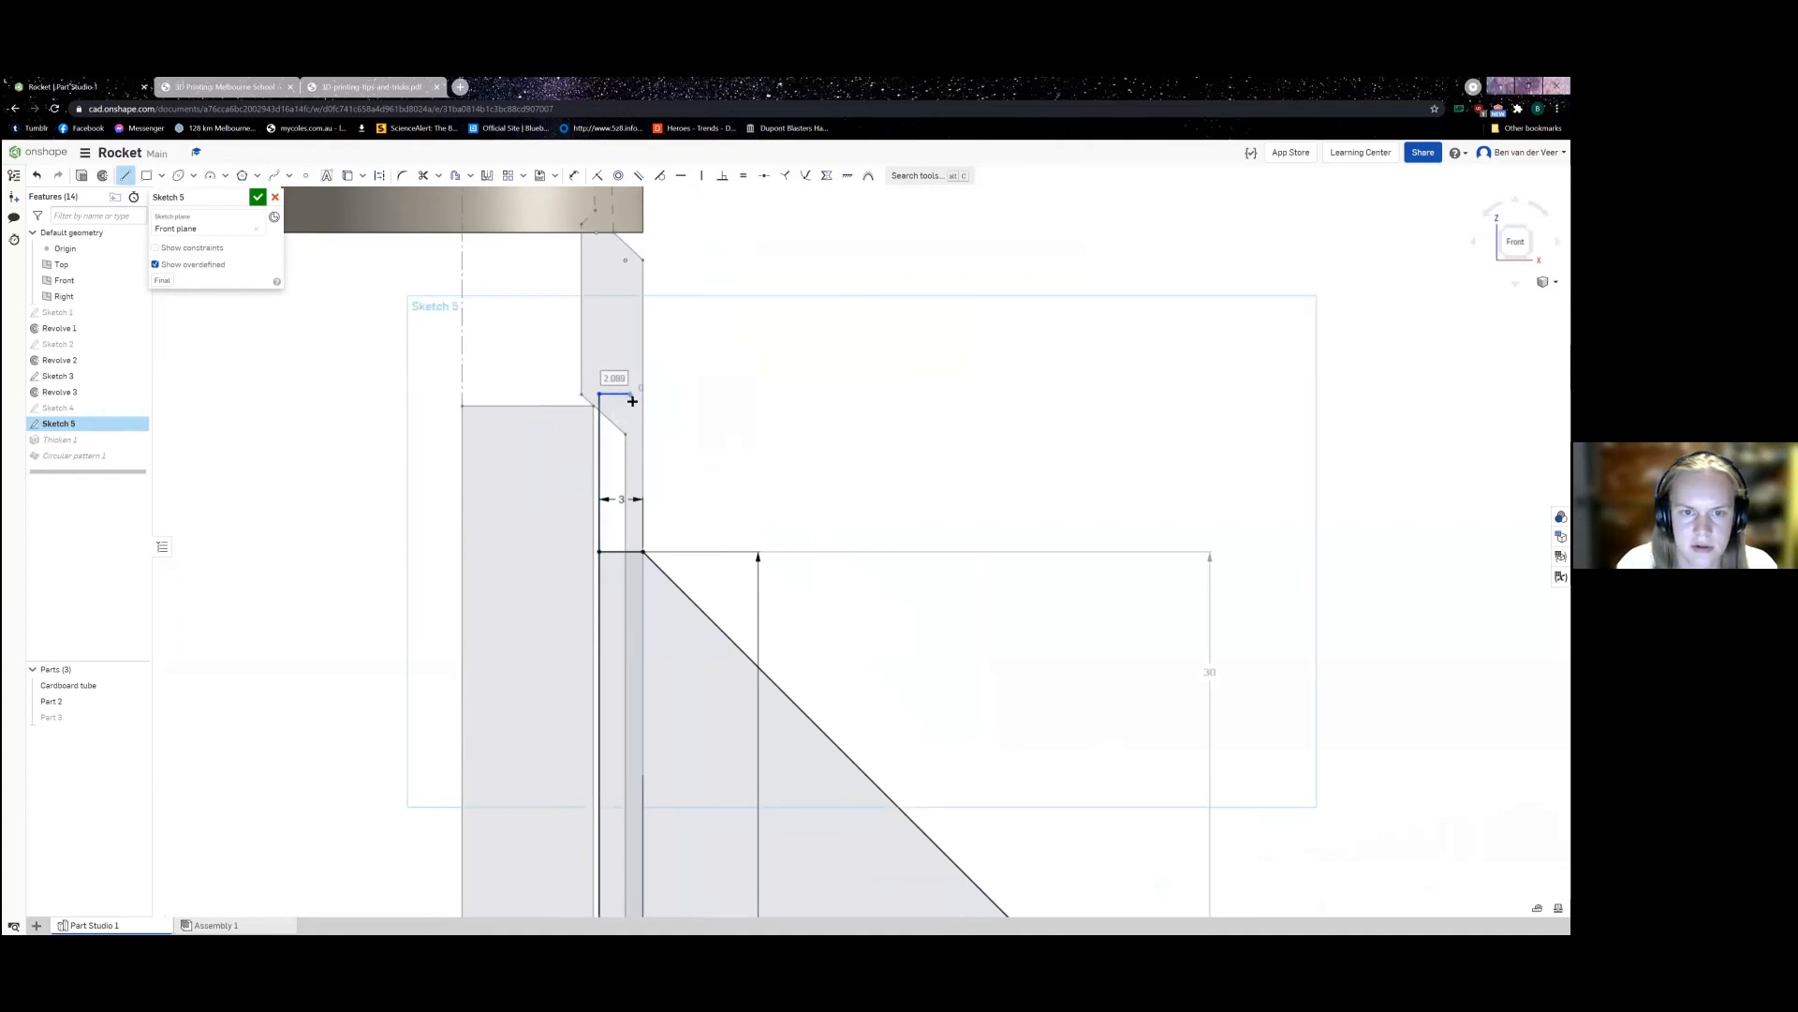
left_click(634, 552)
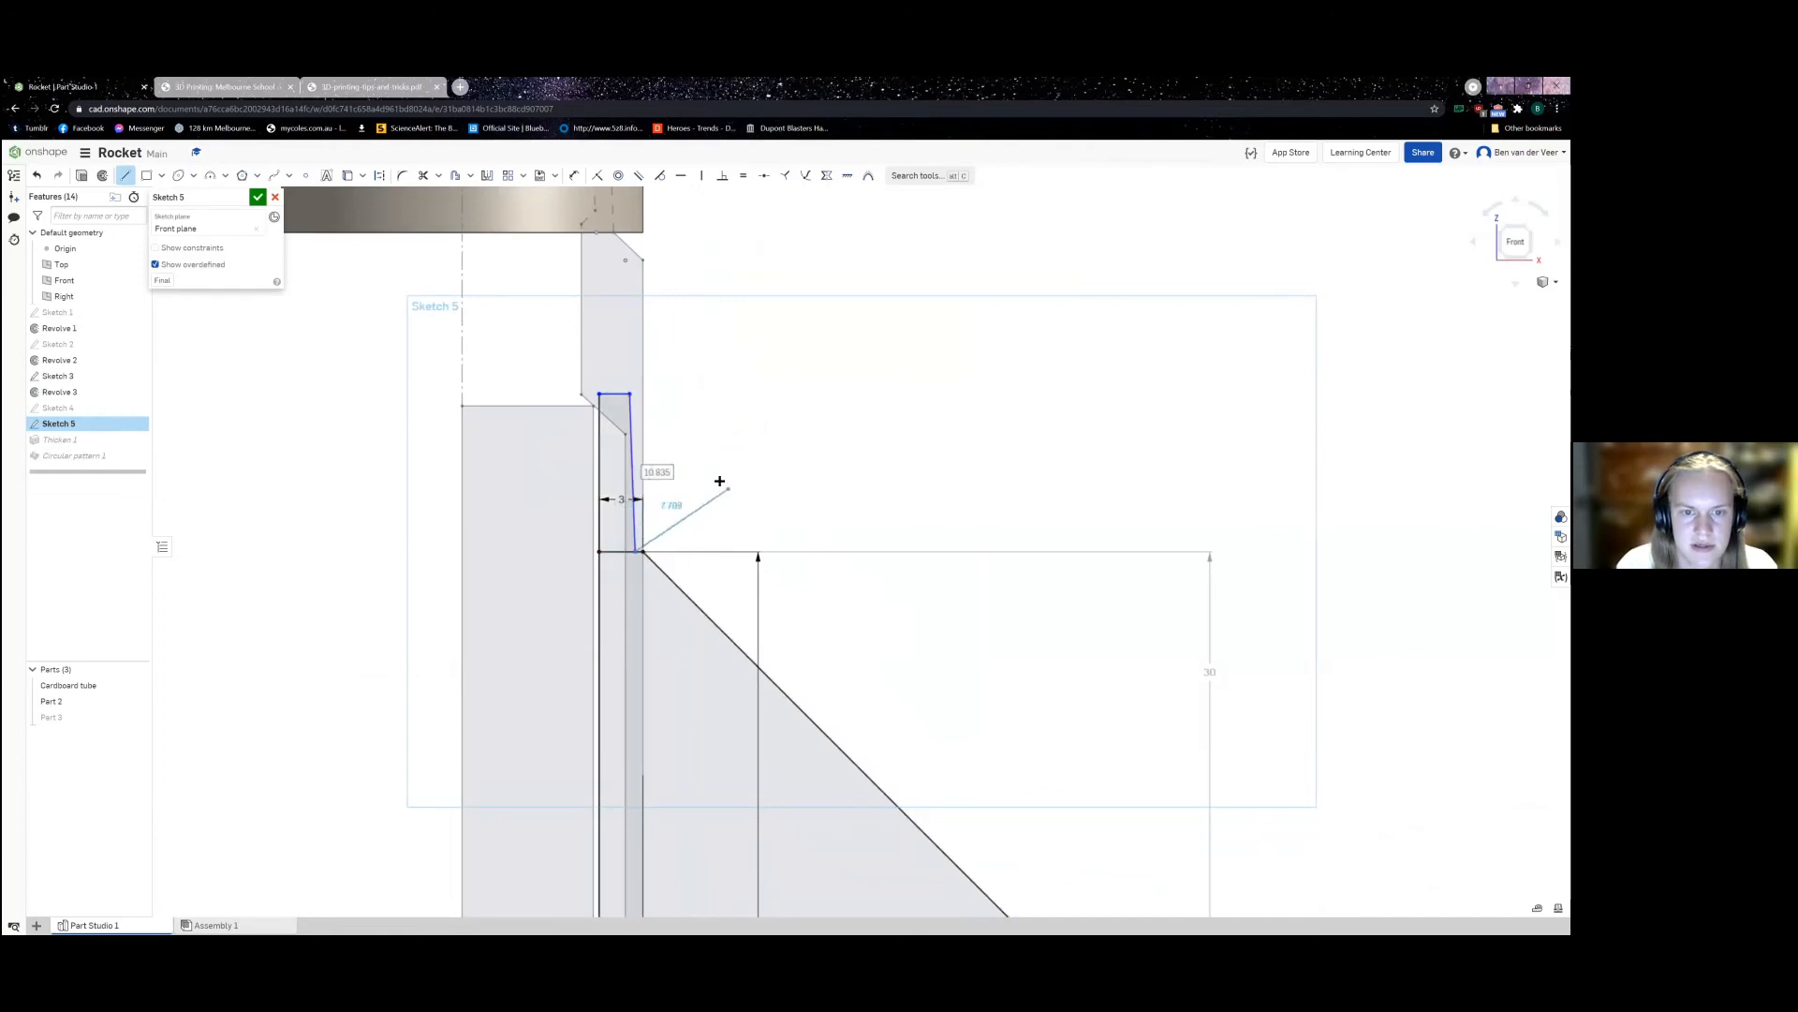
left_click(574, 176)
left_click(620, 551)
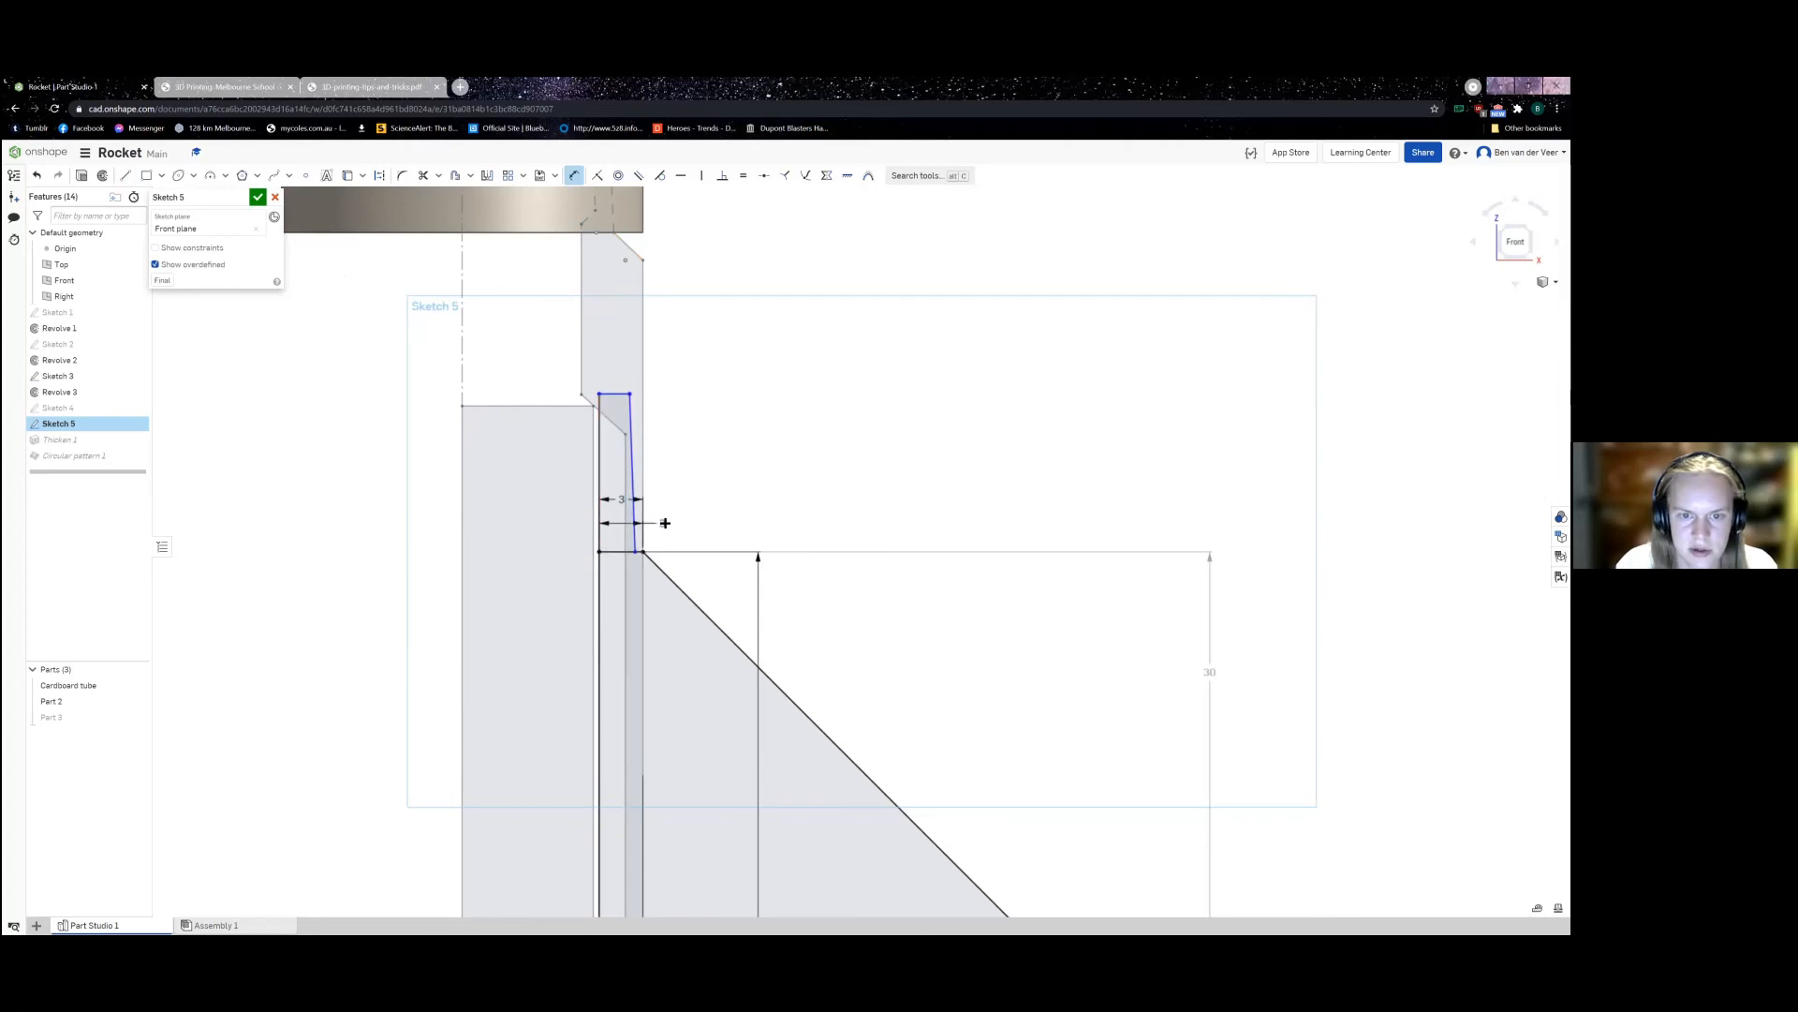
scroll(649, 544, "up", 5)
left_click(574, 175)
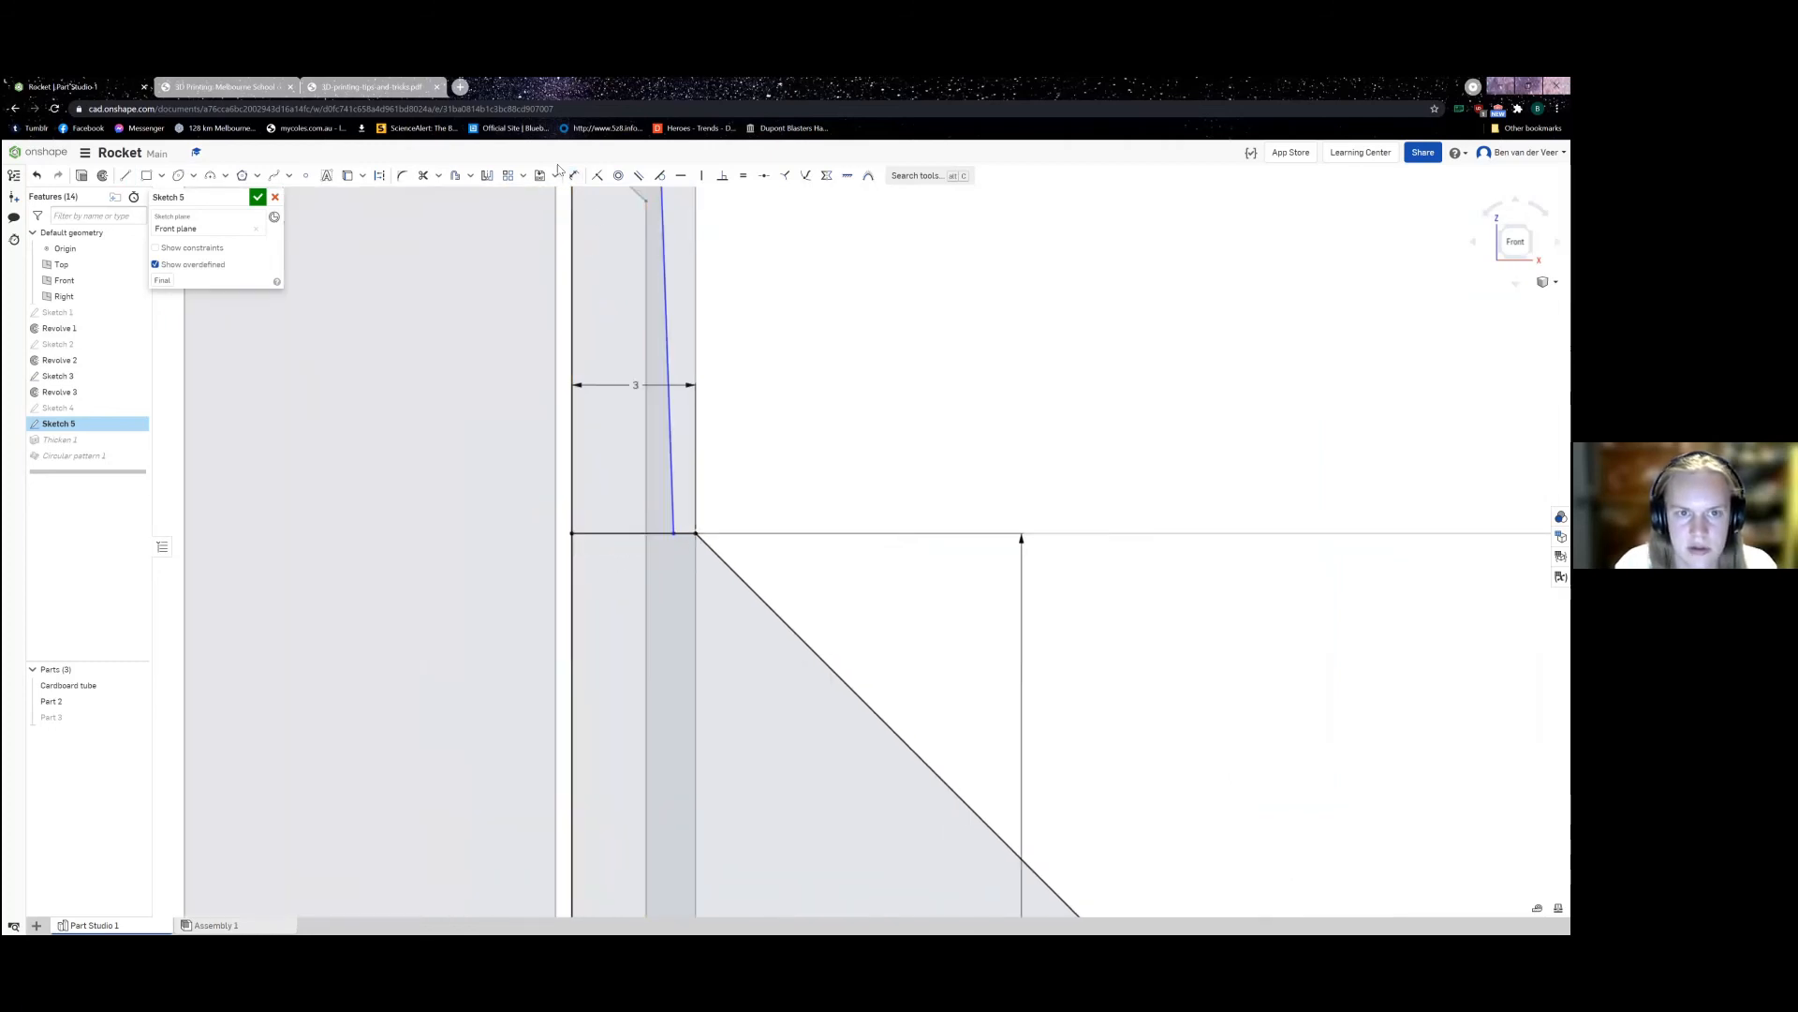
Step: Trim away the fin's upper edge beneath the new tab so tab and fin form one profile, and finish the sketch
left_click(424, 175)
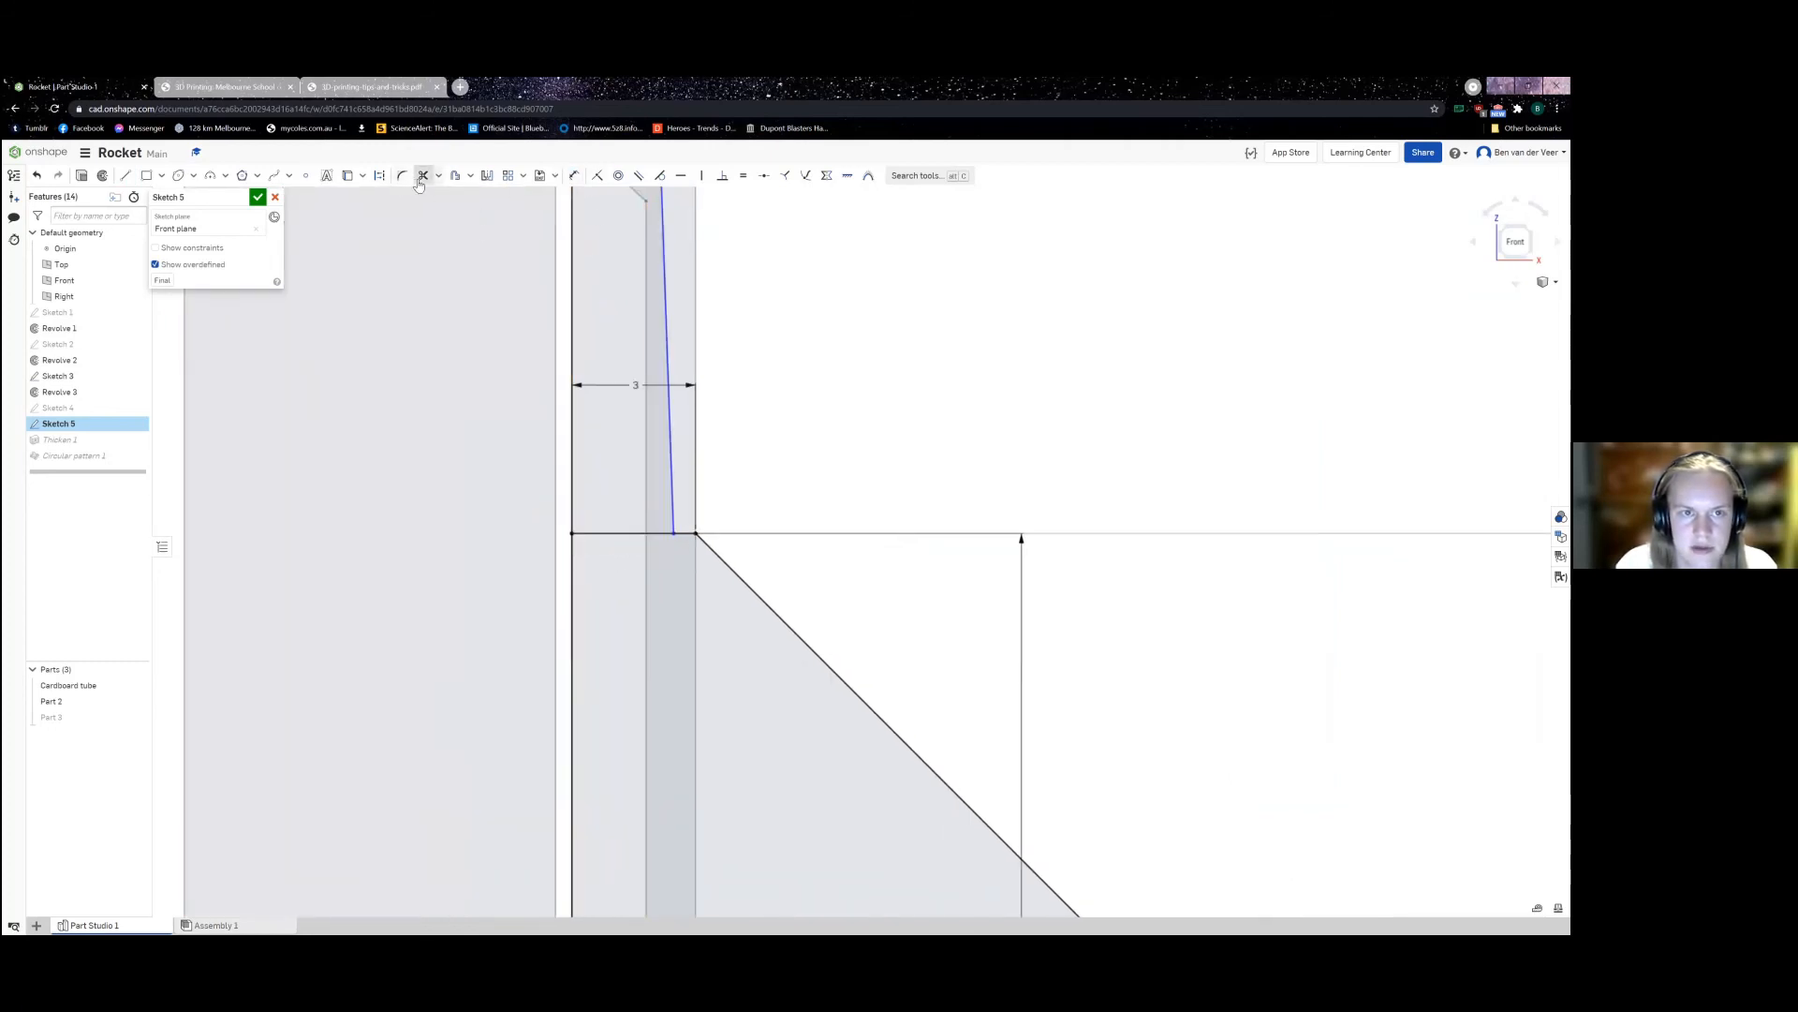
left_click(614, 535)
scroll(673, 499, "down", 4)
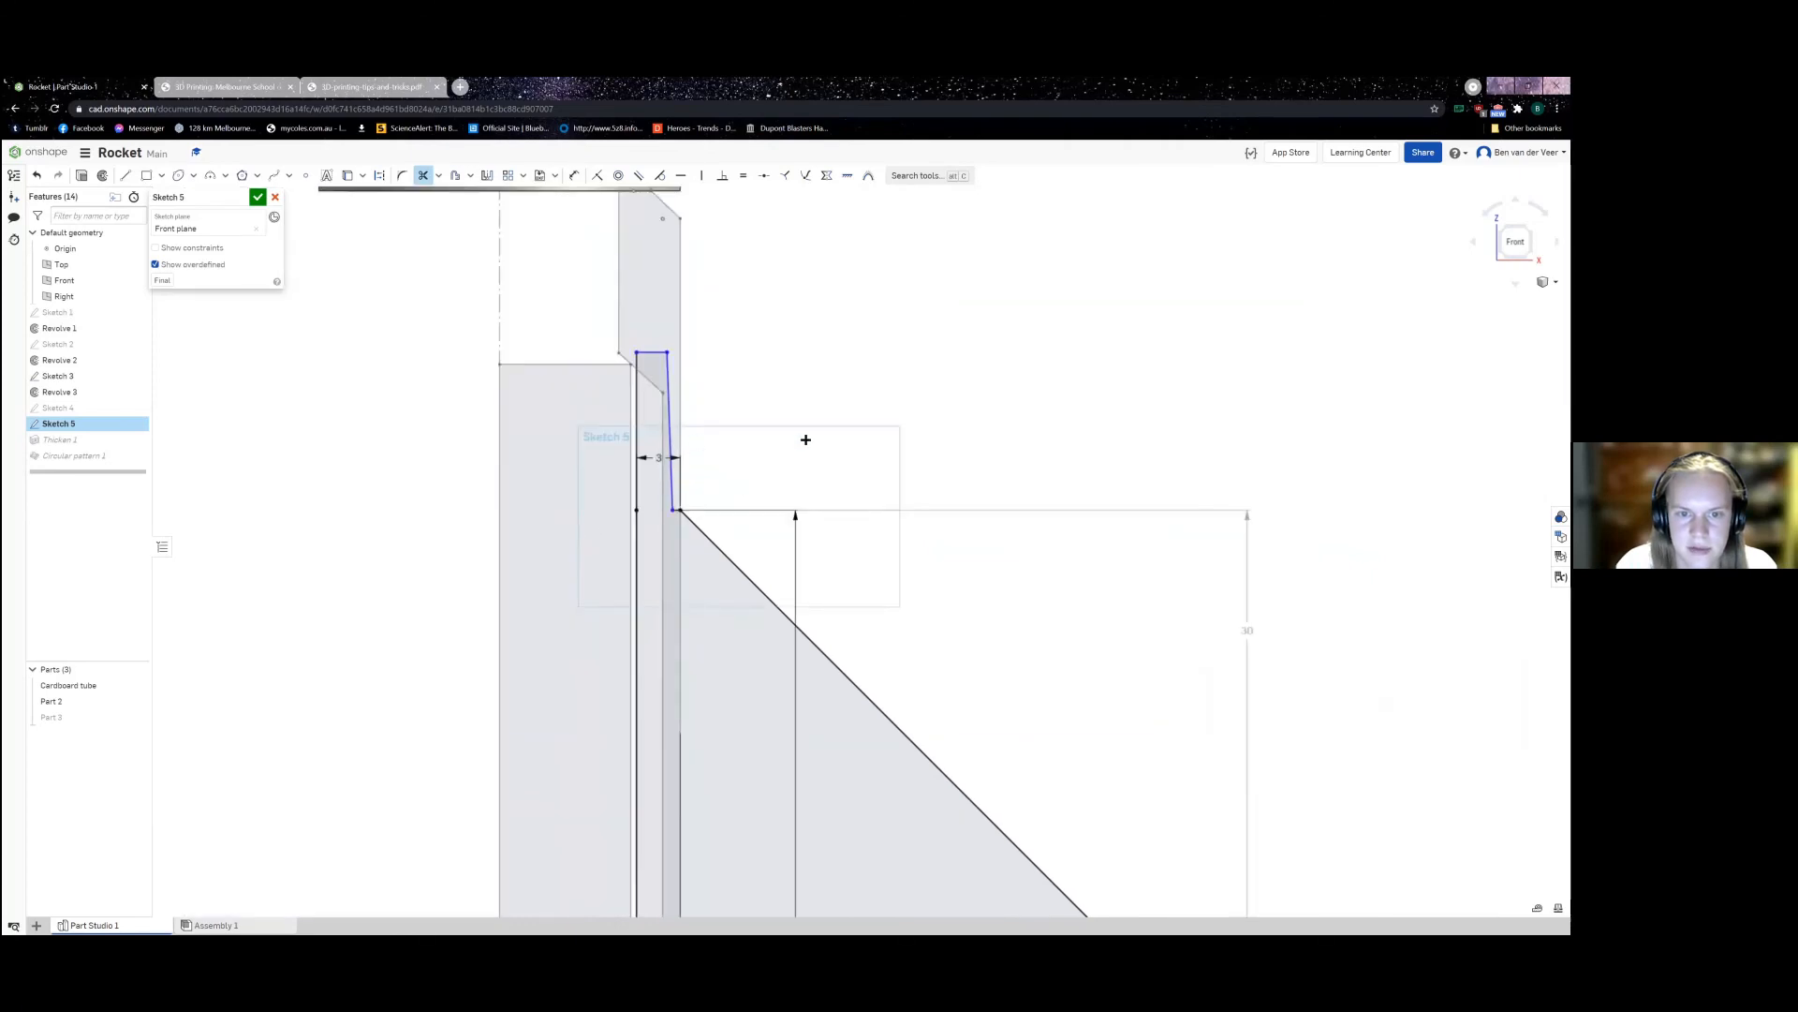
left_click(258, 196)
scroll(671, 397, "up", 5)
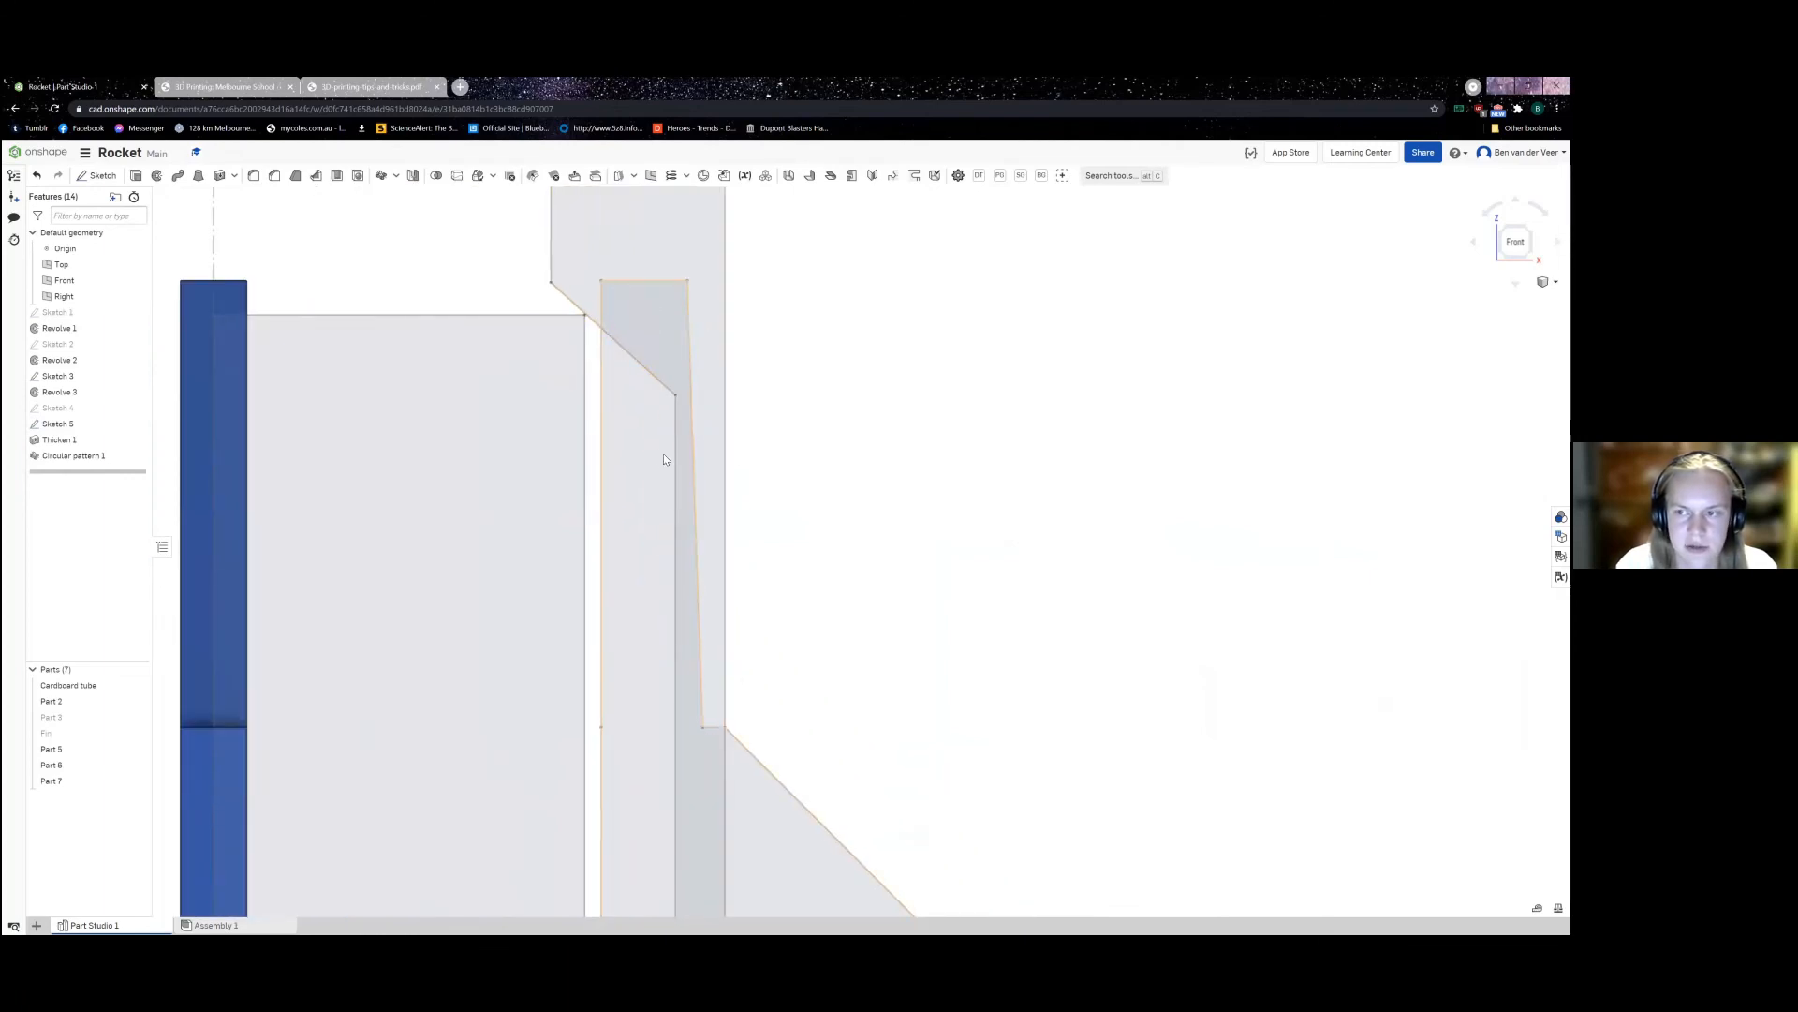
scroll(712, 494, "down", 5)
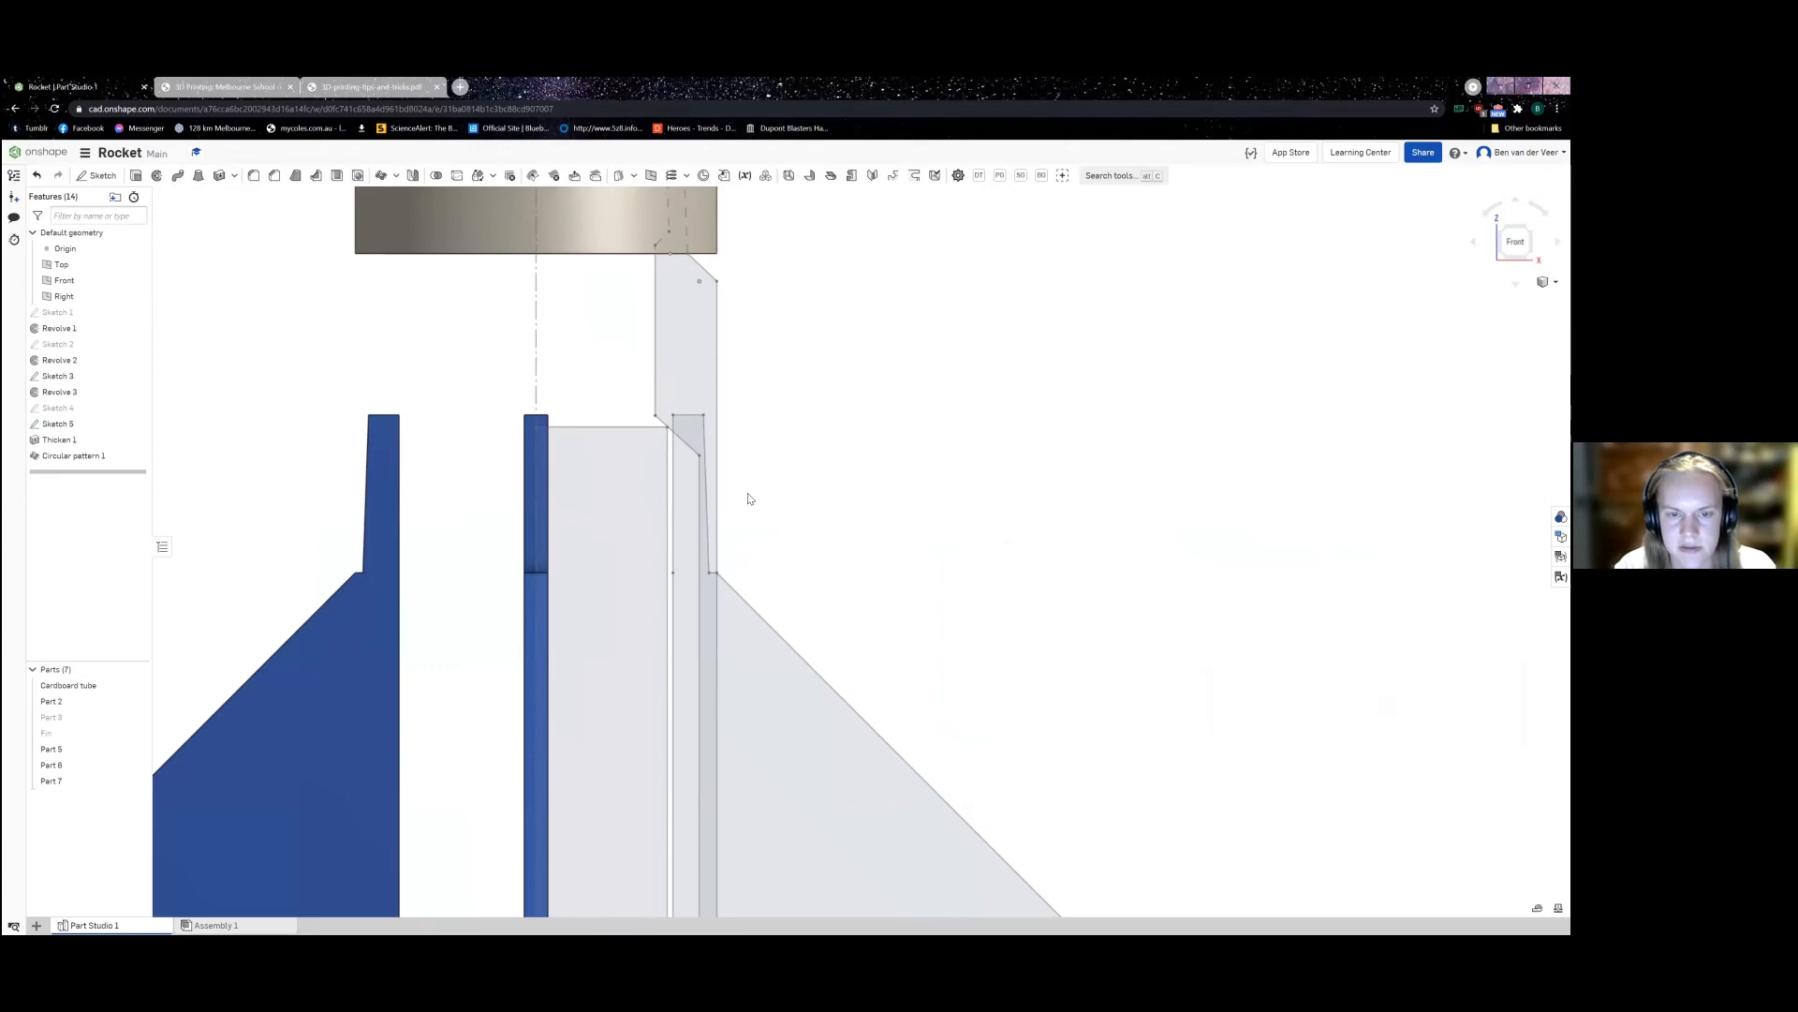
Step: Show the Fin and the lower rocket part, Part 3, again
scroll(753, 495, "down", 2)
middle_click_drag(827, 582, 729, 420)
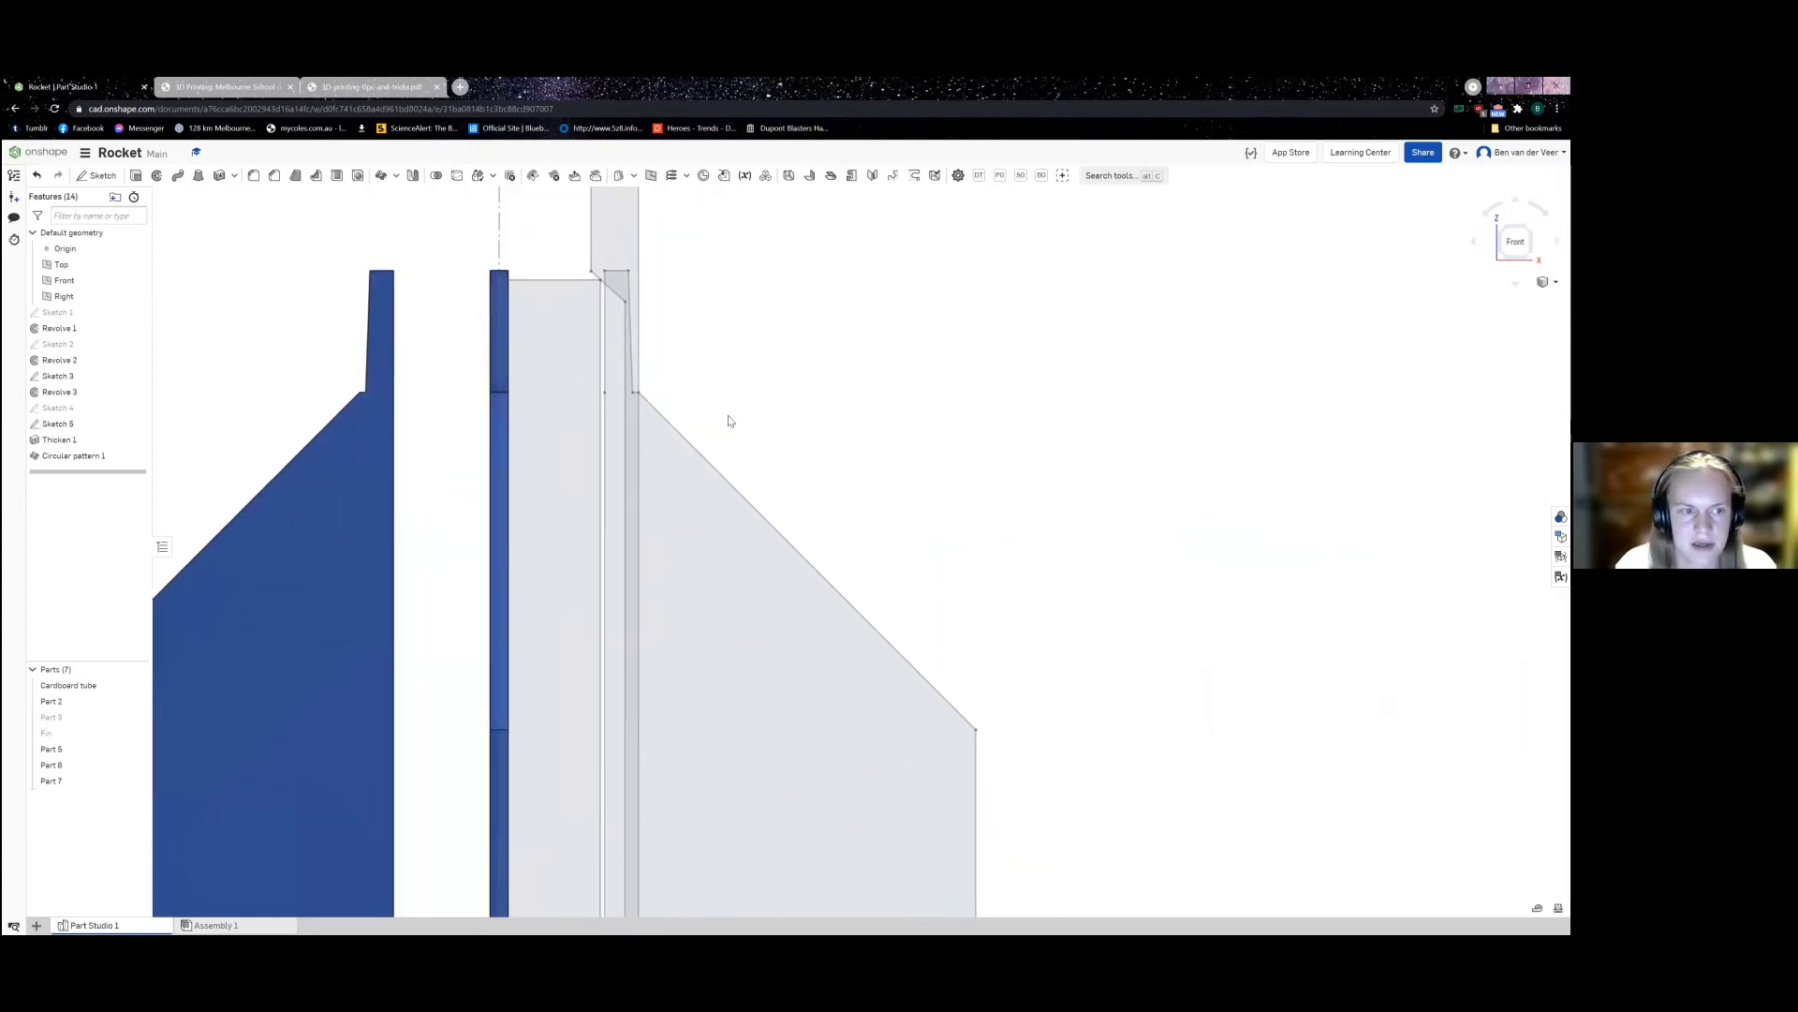
left_click(137, 732)
left_click(136, 716)
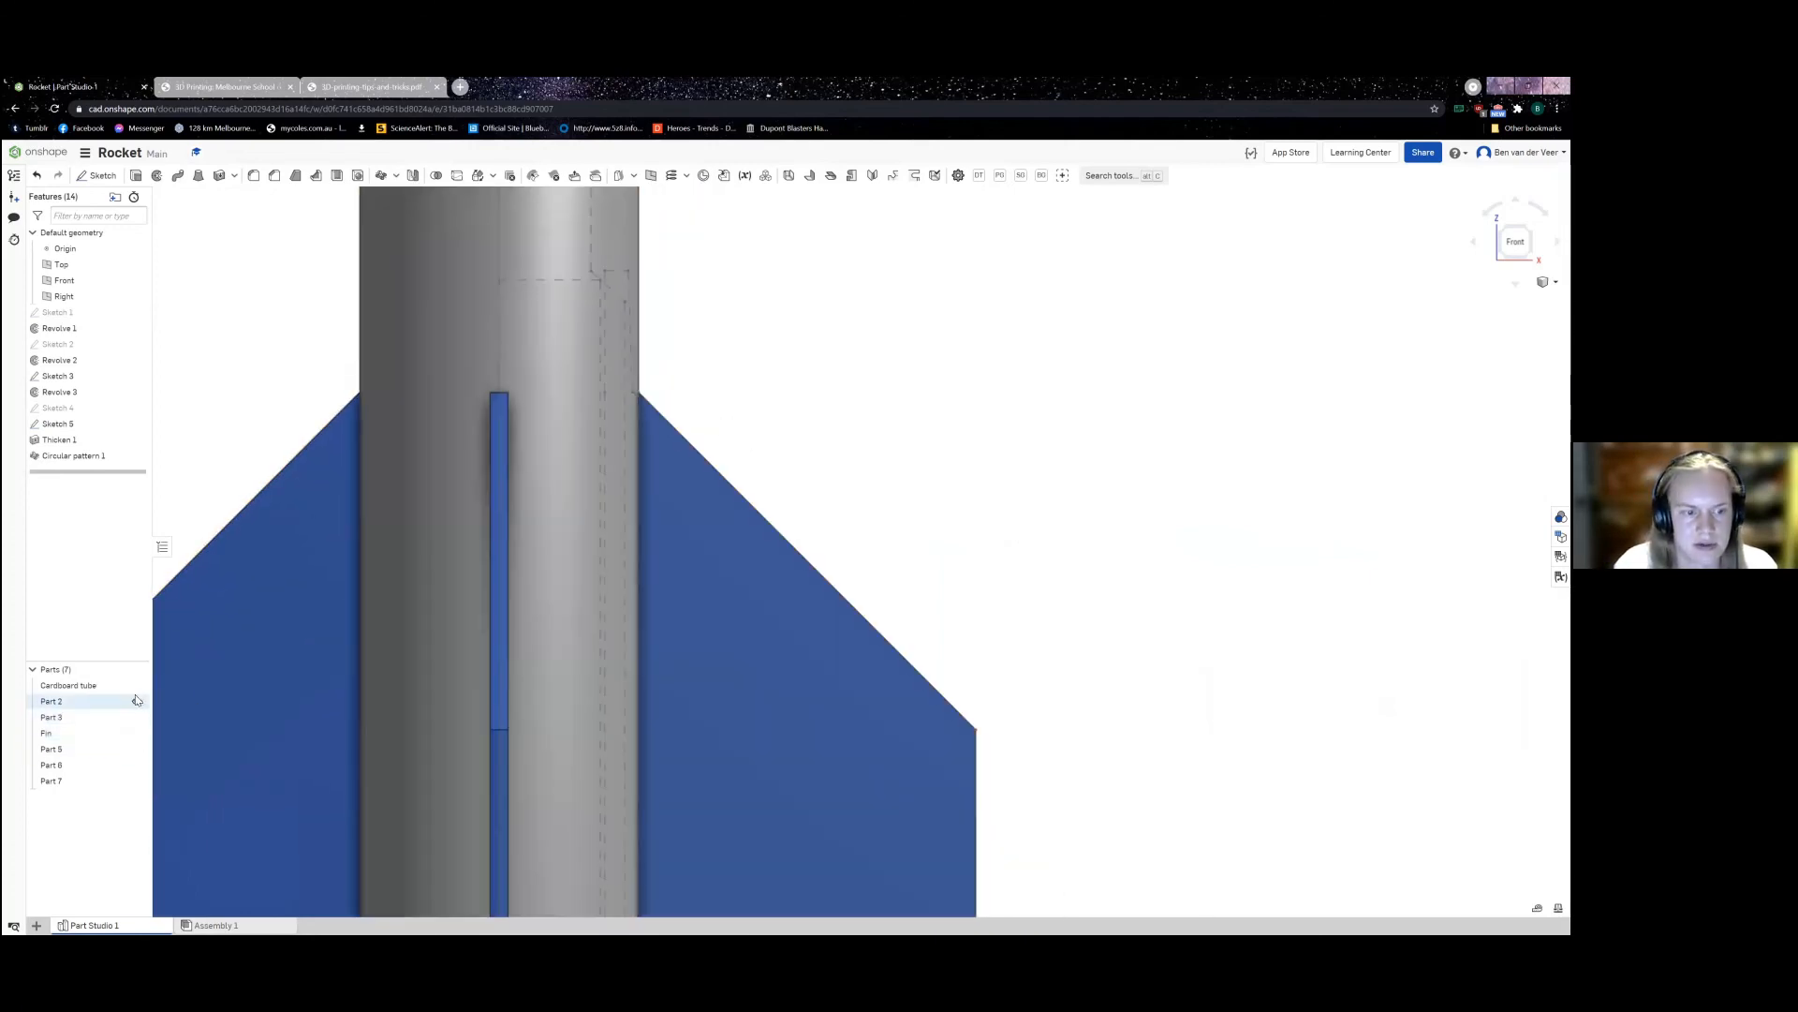
left_click(137, 703)
left_click(137, 703)
left_click(137, 702)
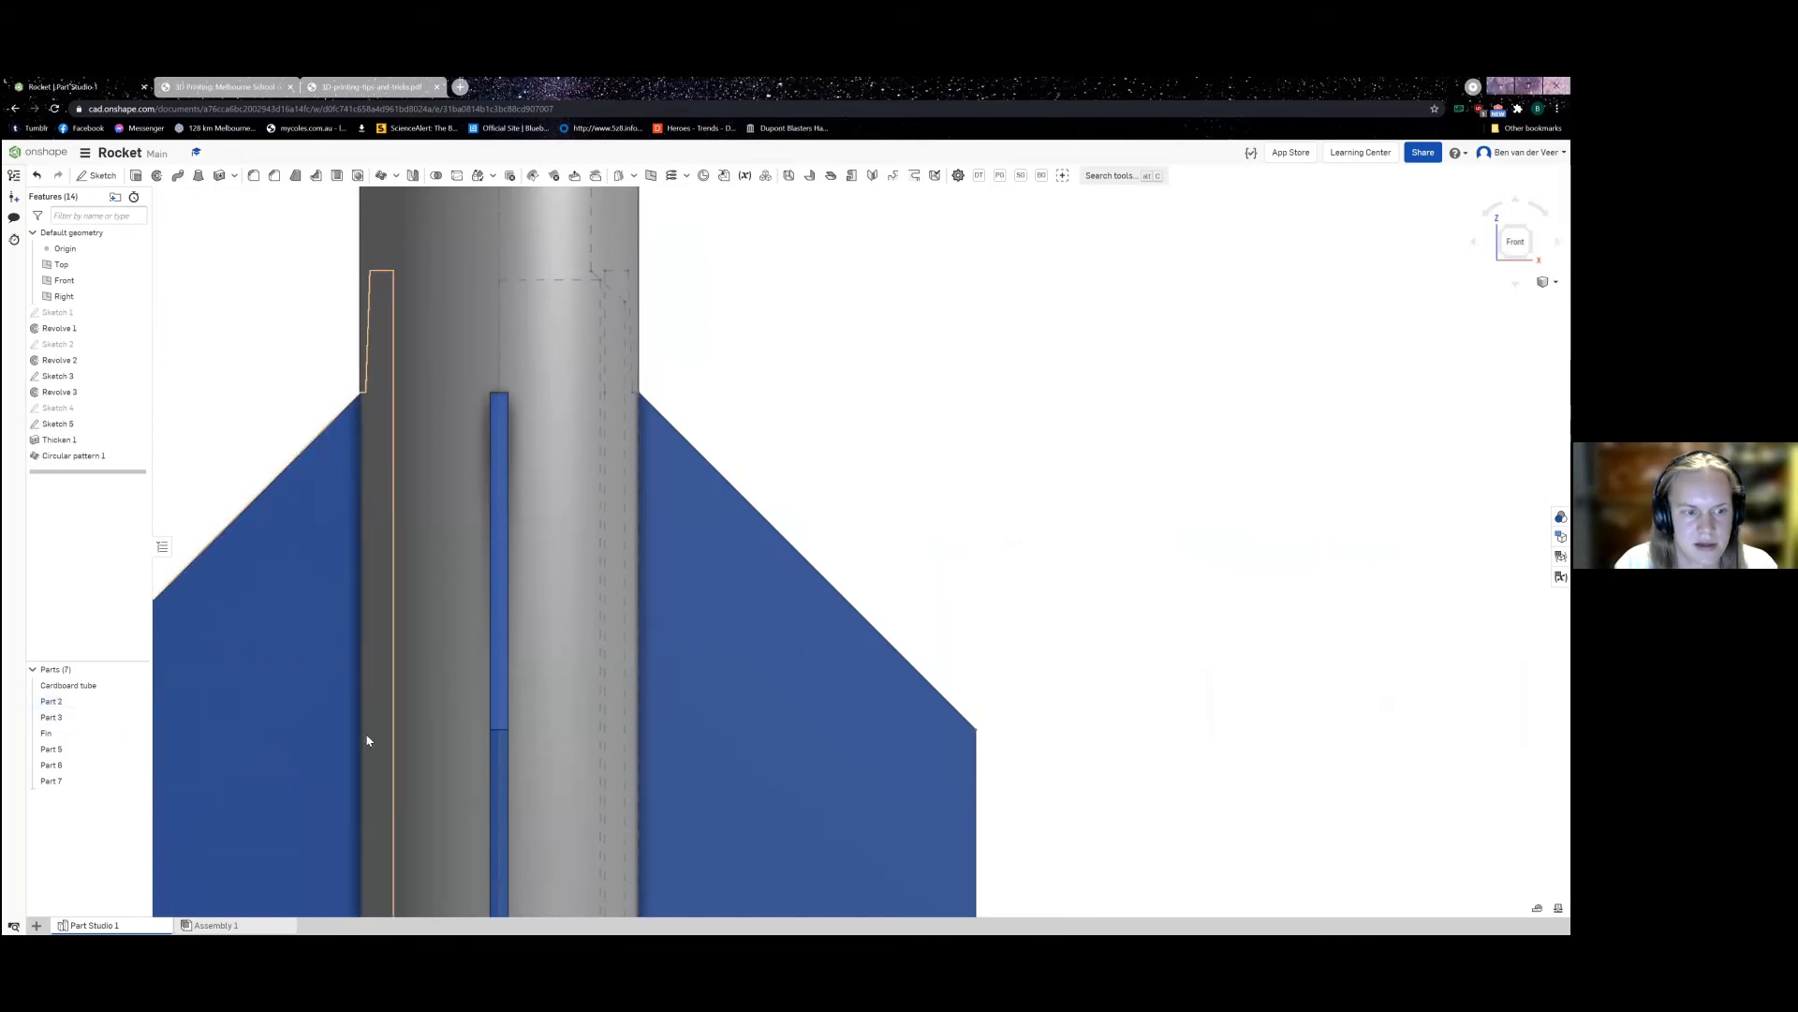
Step: Hide Sketch 5 and Sketch 3 so only the solid parts and default planes are displayed
middle_click_drag(499, 787, 542, 547)
right_click_drag(542, 547, 394, 609)
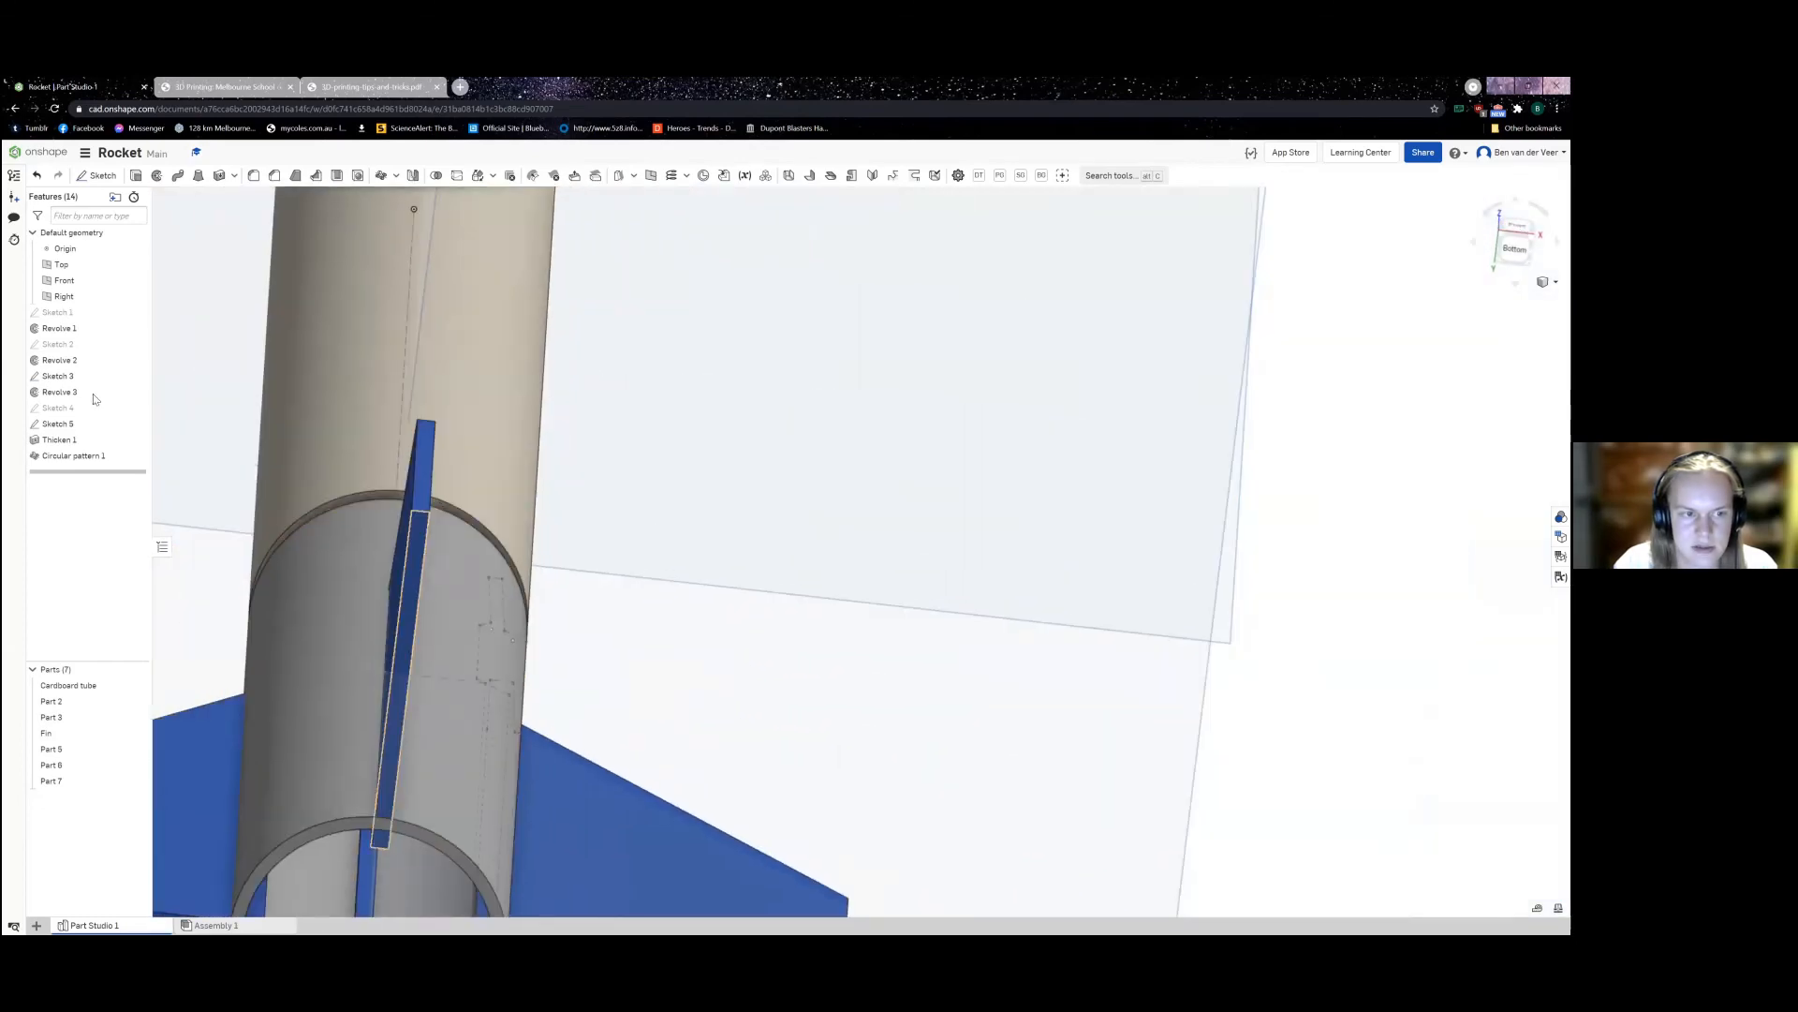
left_click(138, 423)
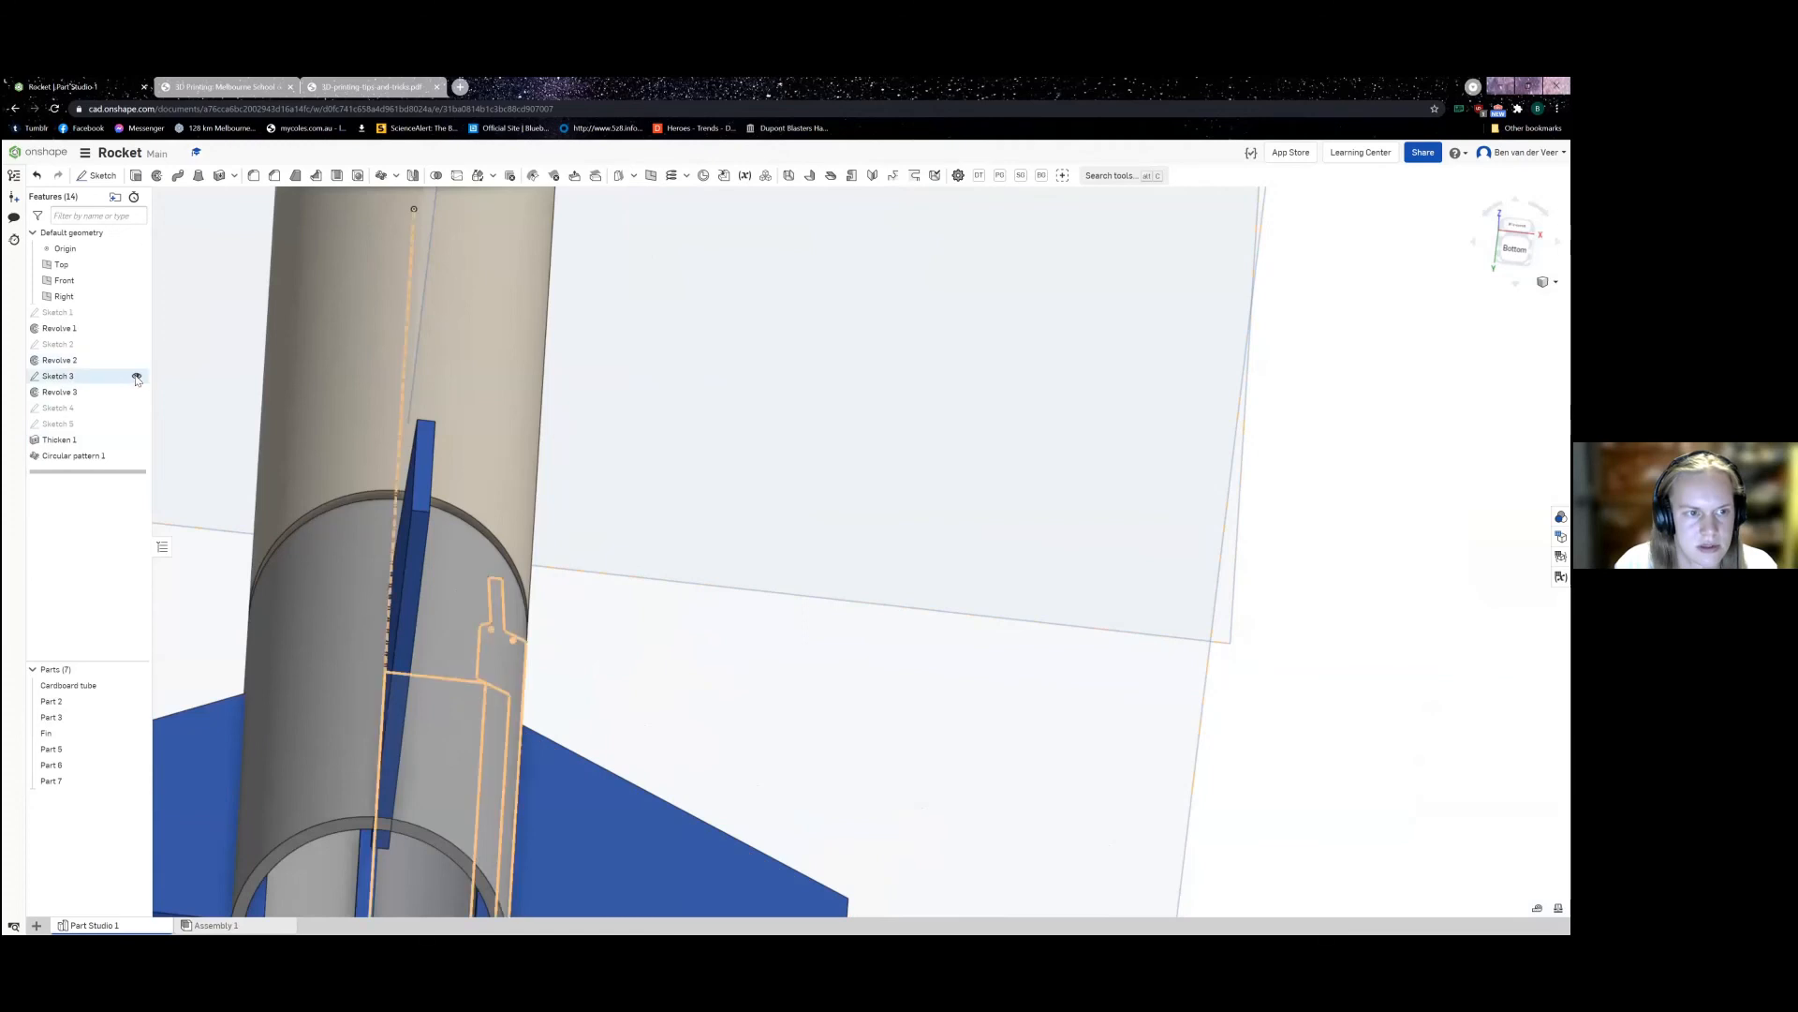
left_click(139, 376)
mouse_move(487, 562)
right_mouse_down()
mouse_move(539, 563)
mouse_move(571, 511)
right_mouse_up()
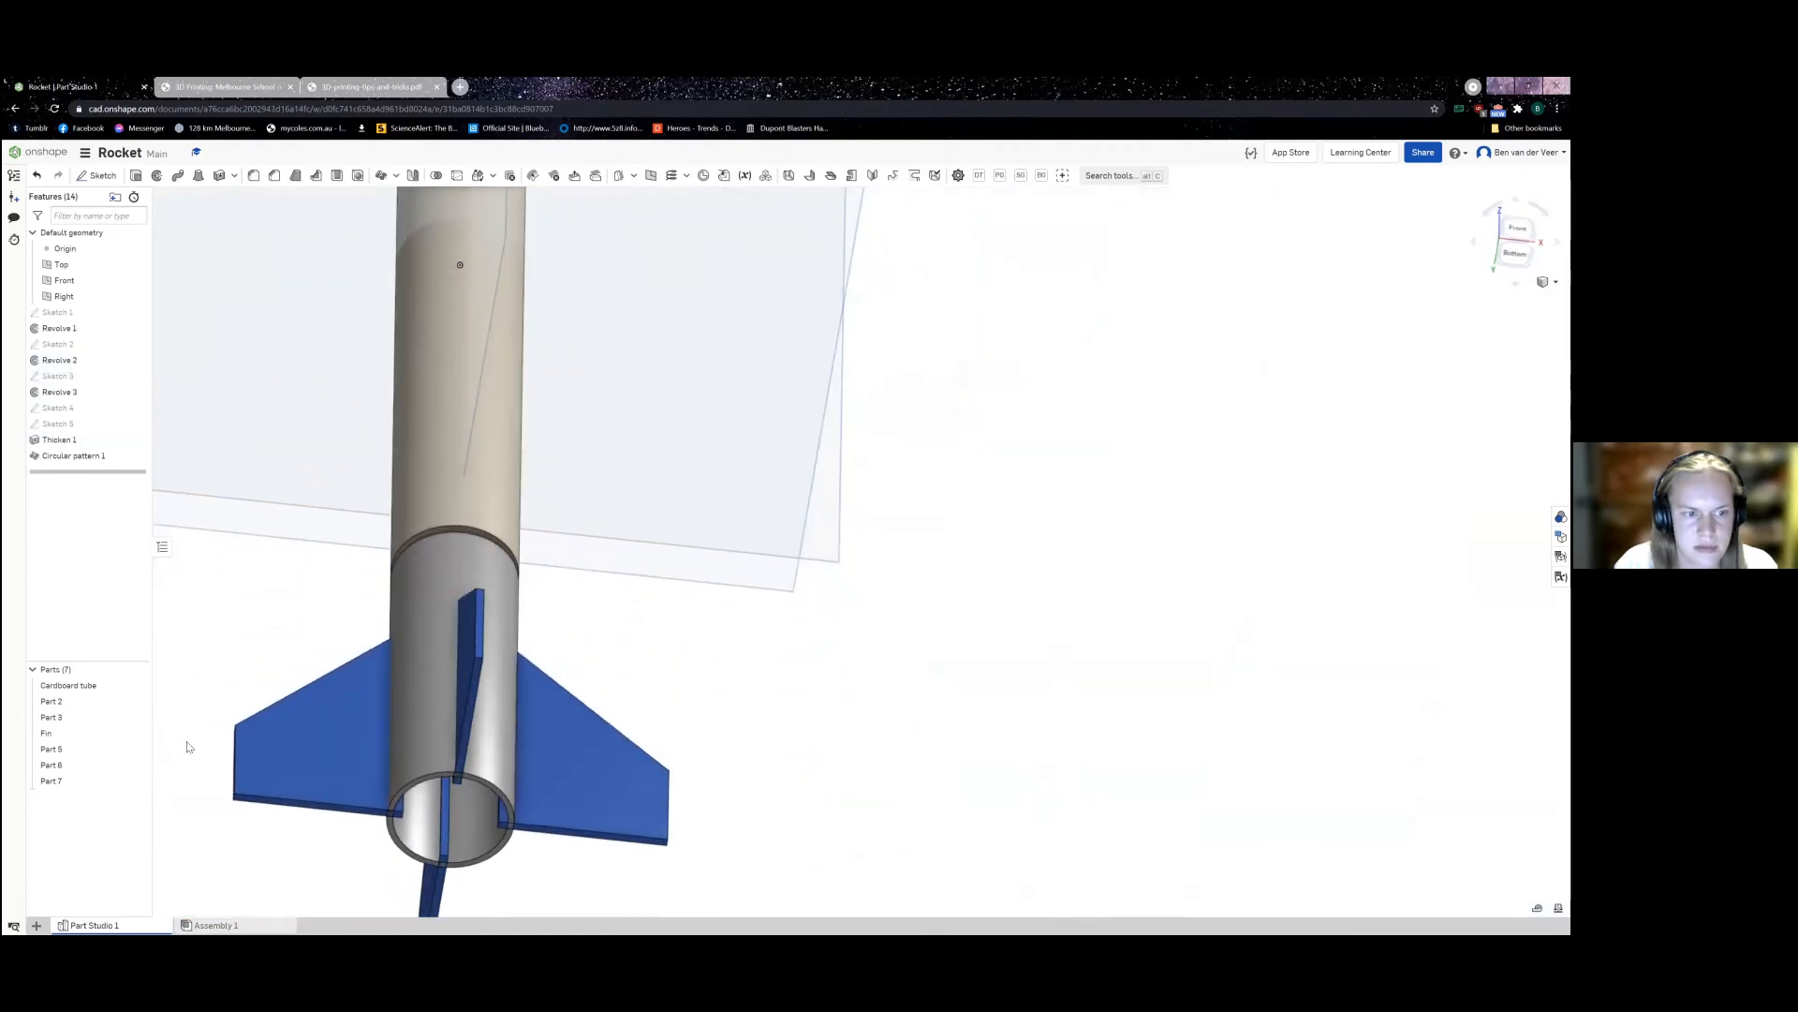
Step: Join the four fins (Fin, Part 5, Part 6 and Part 7) with the lower rocket part, Part 3, using a Boolean union
left_click(73, 780)
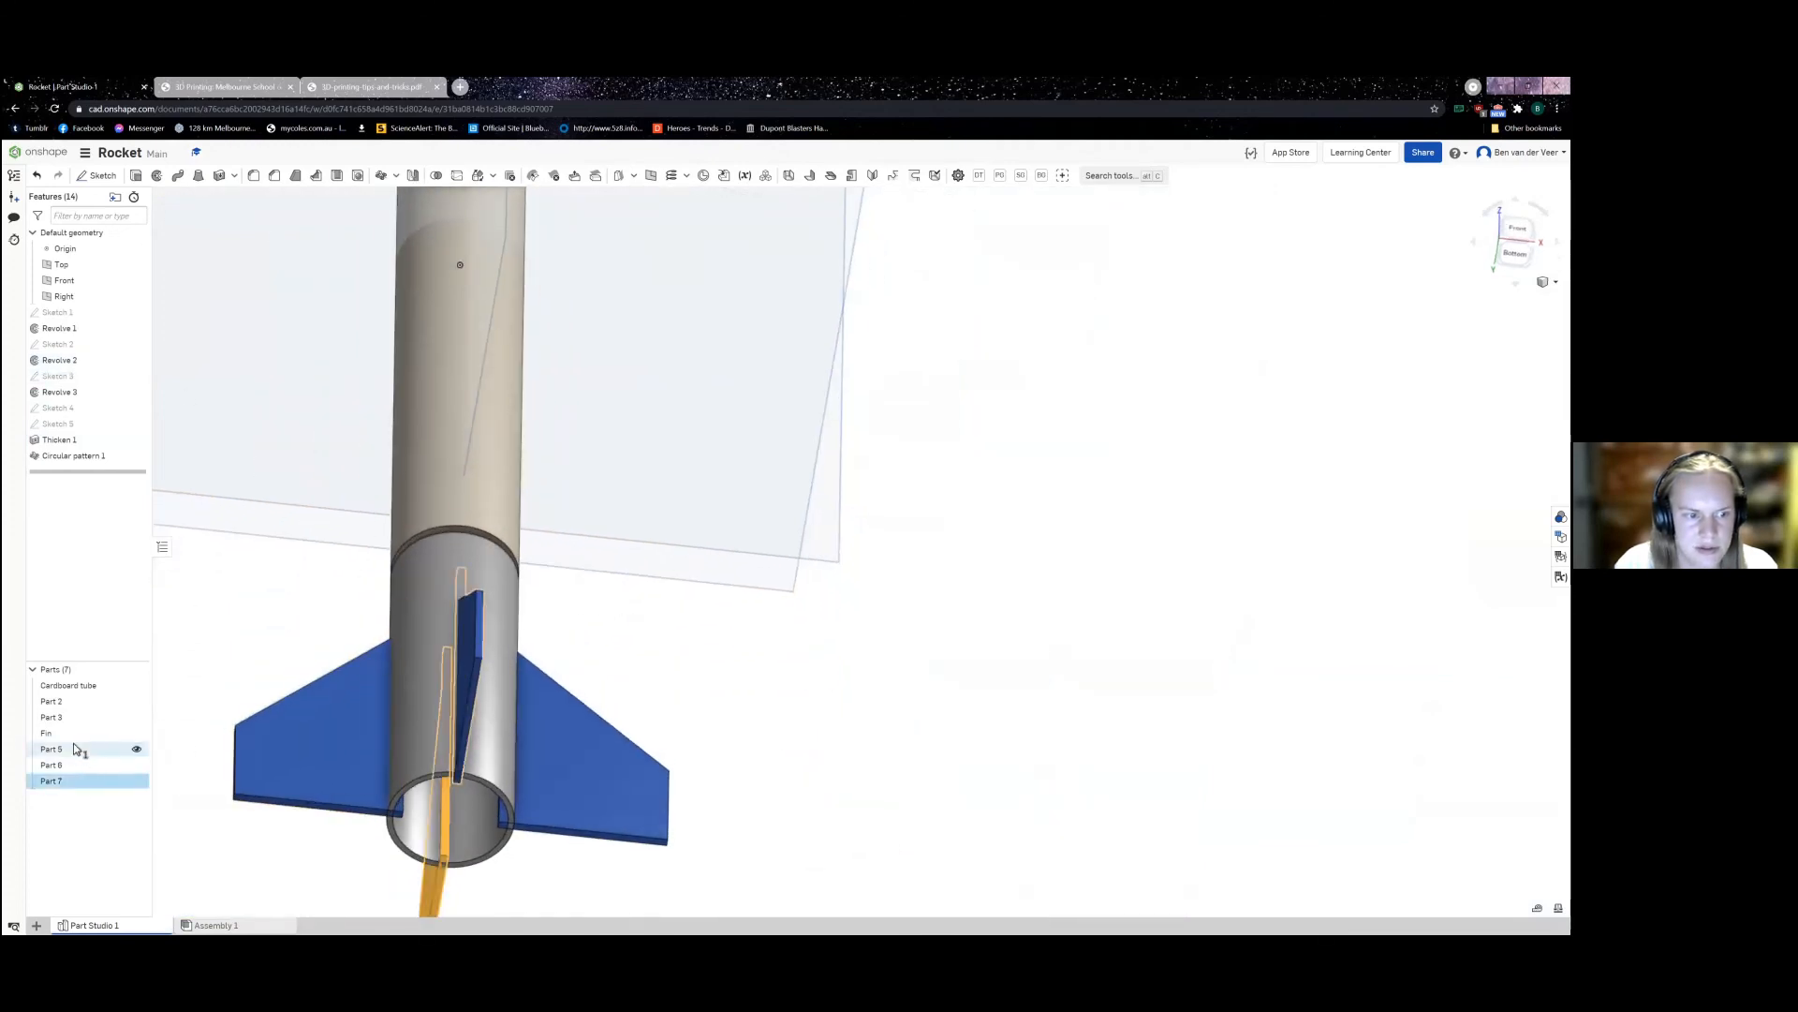
left_click(436, 177)
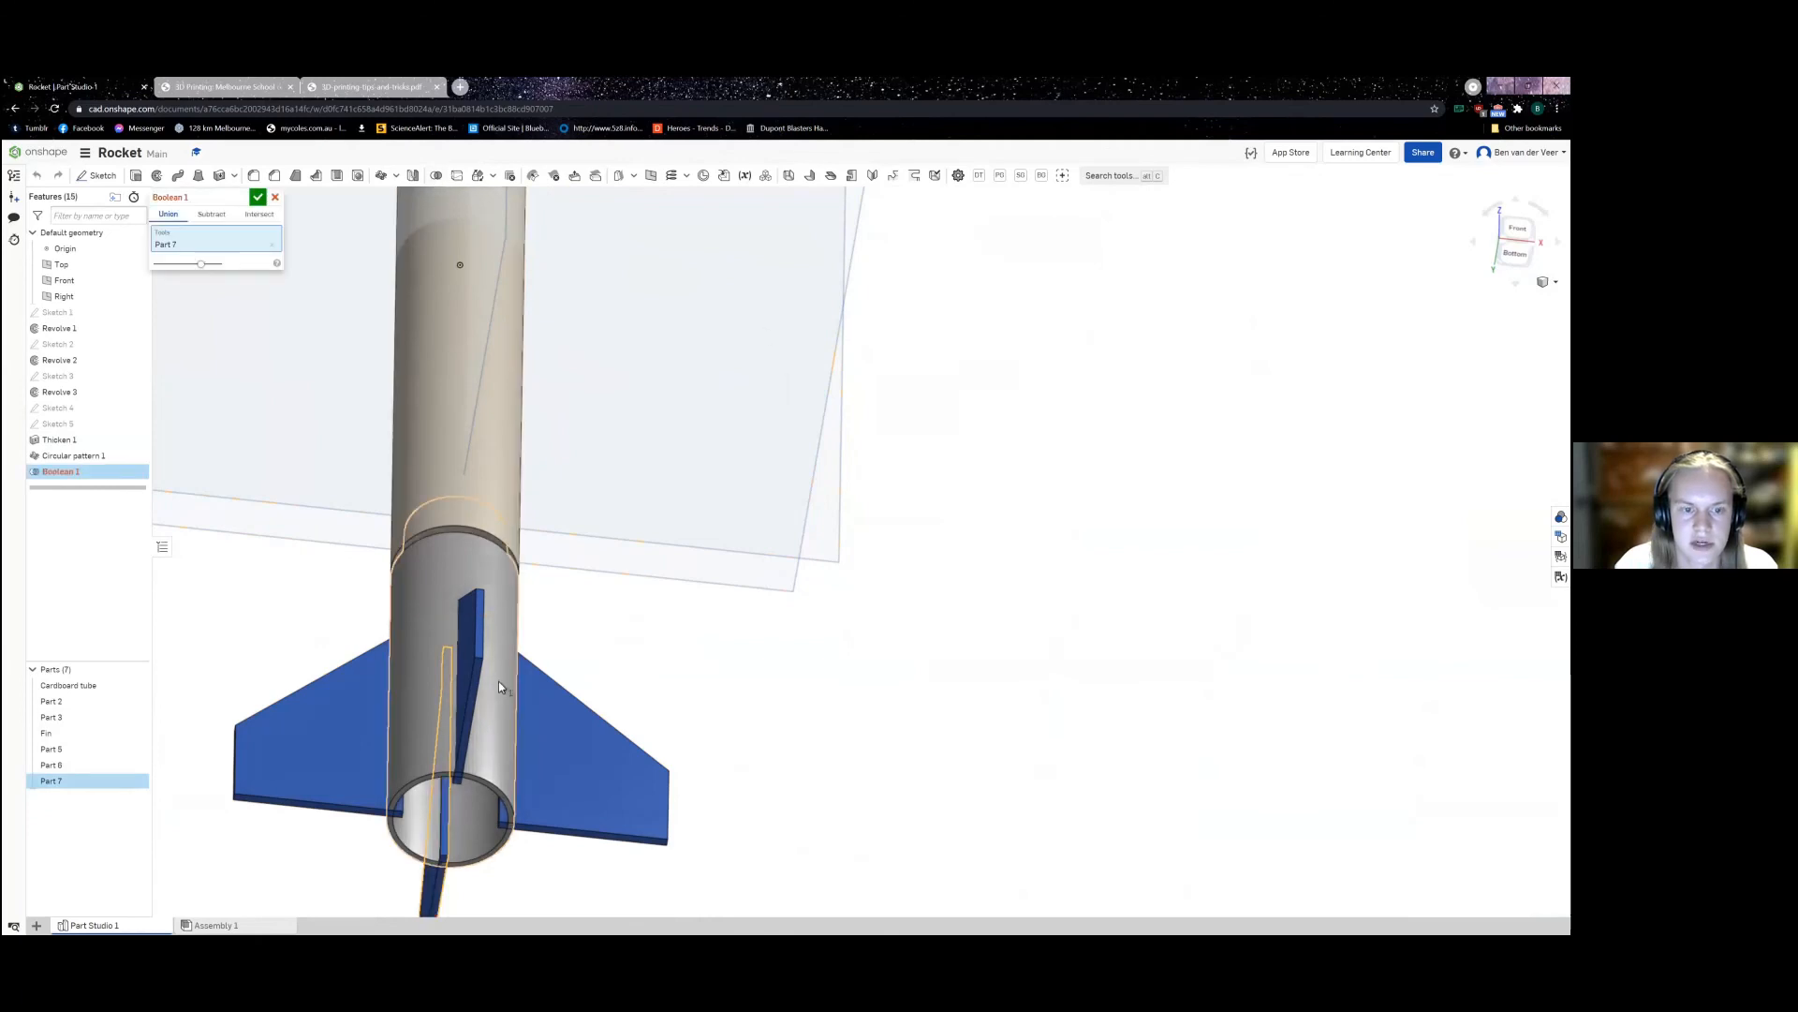
middle_click_drag(646, 669, 754, 561)
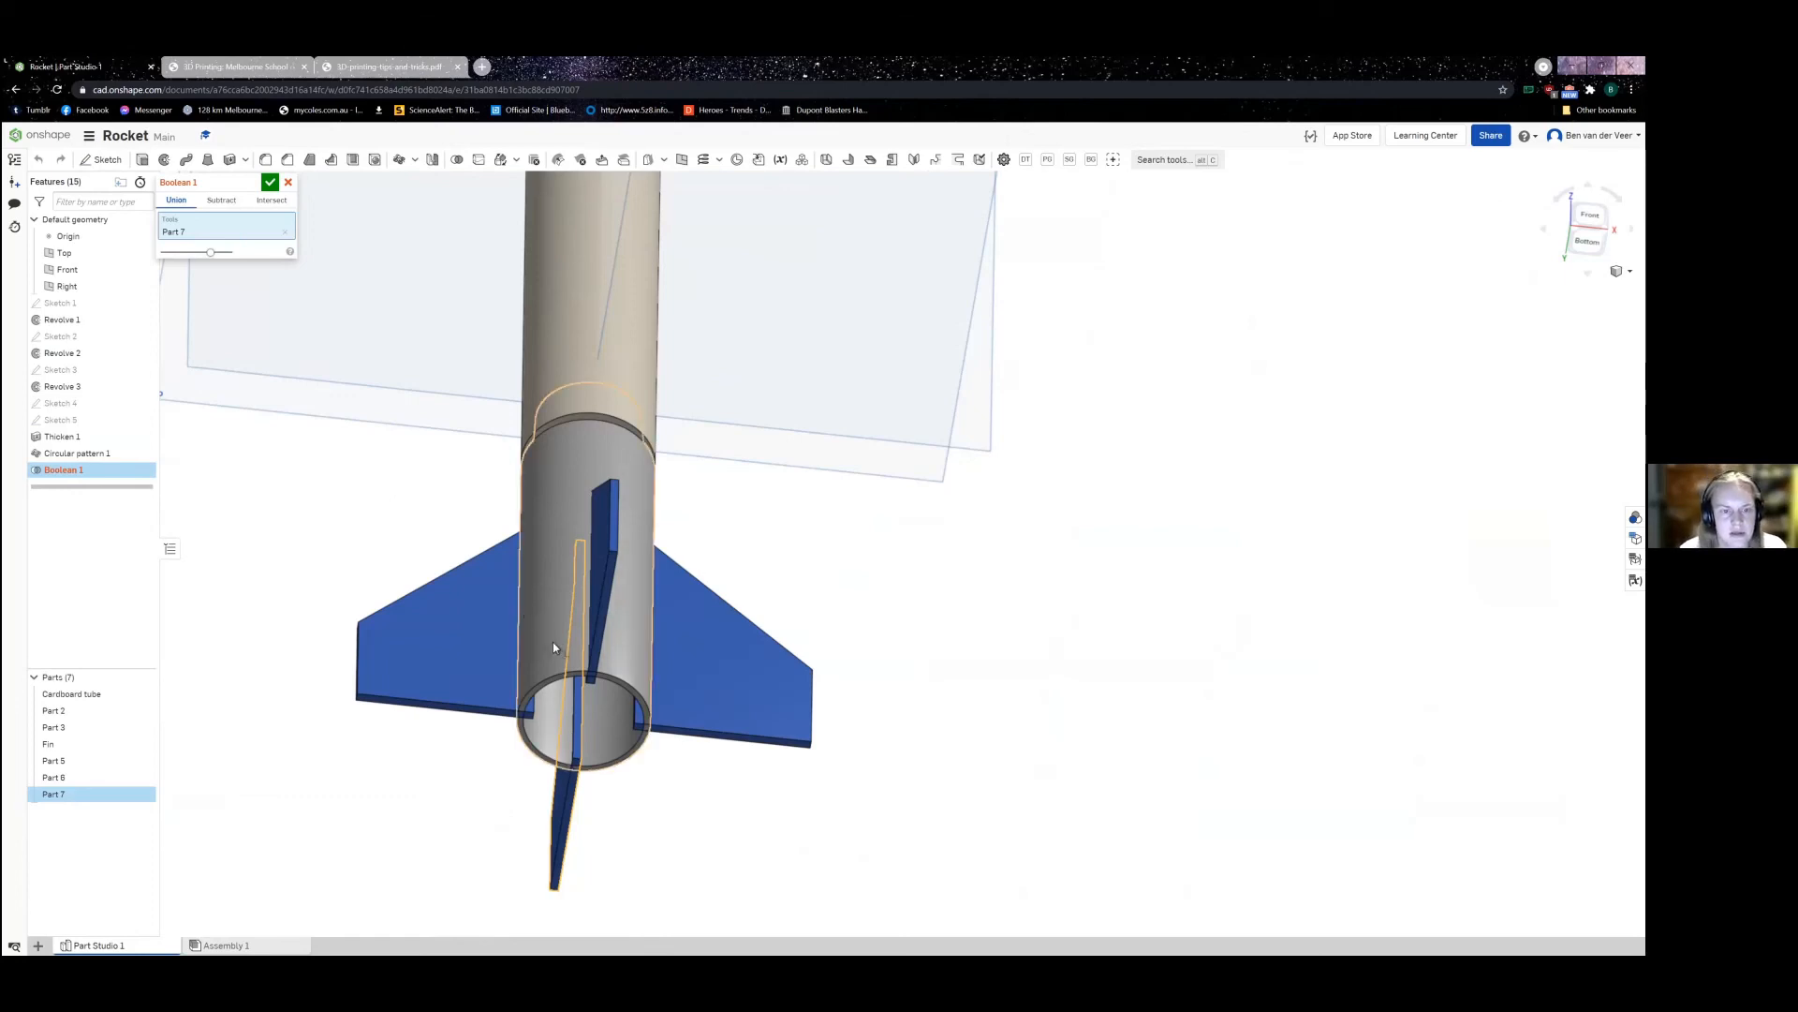
left_click(87, 744, "shift")
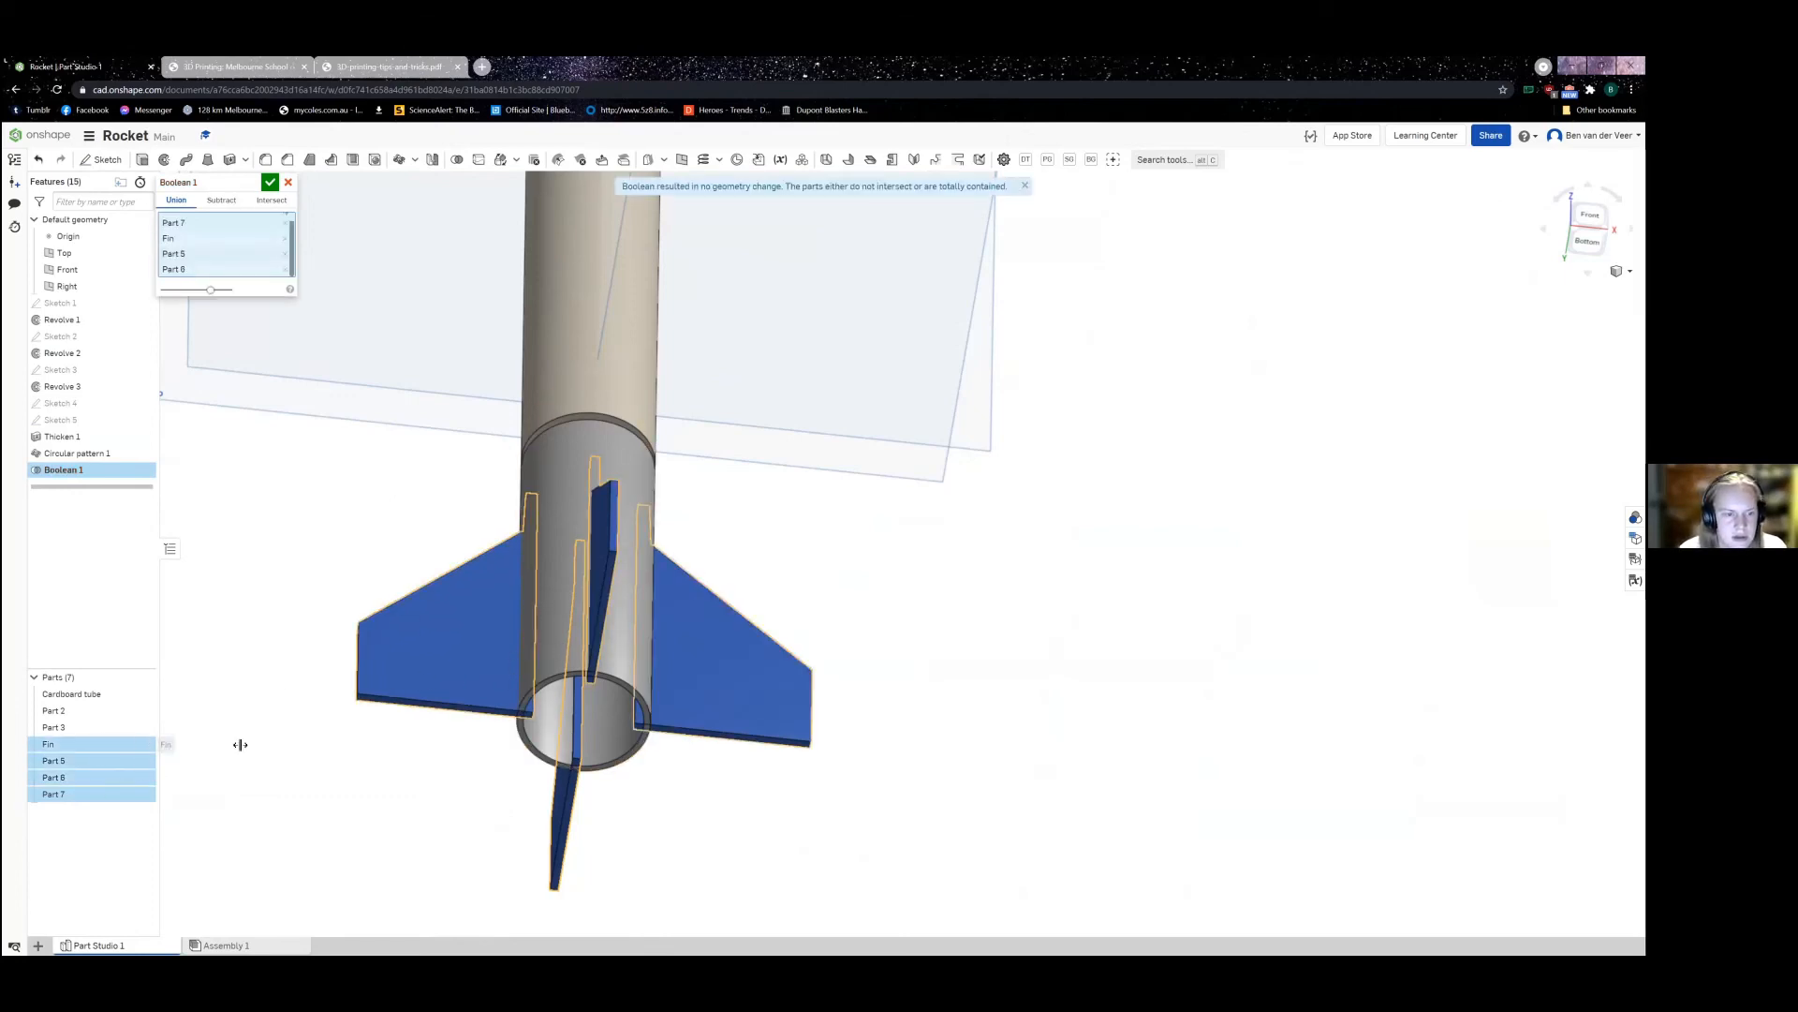
left_click(80, 726)
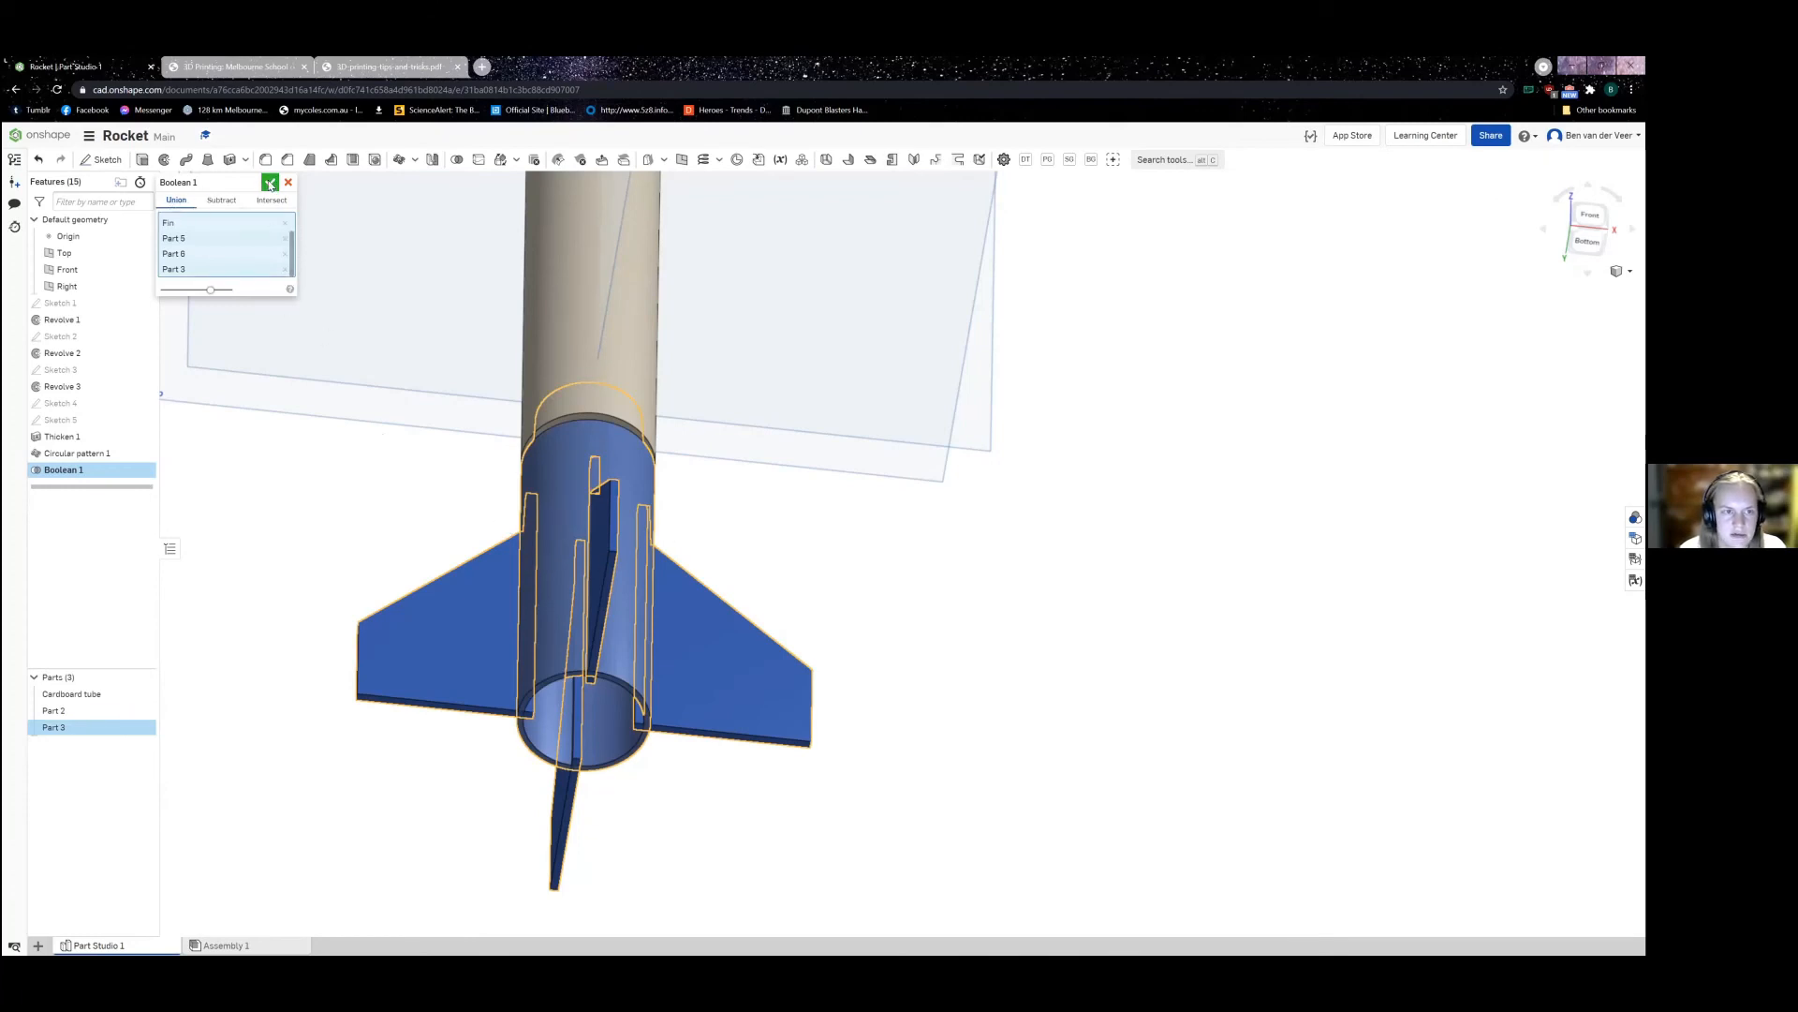
left_click(269, 183)
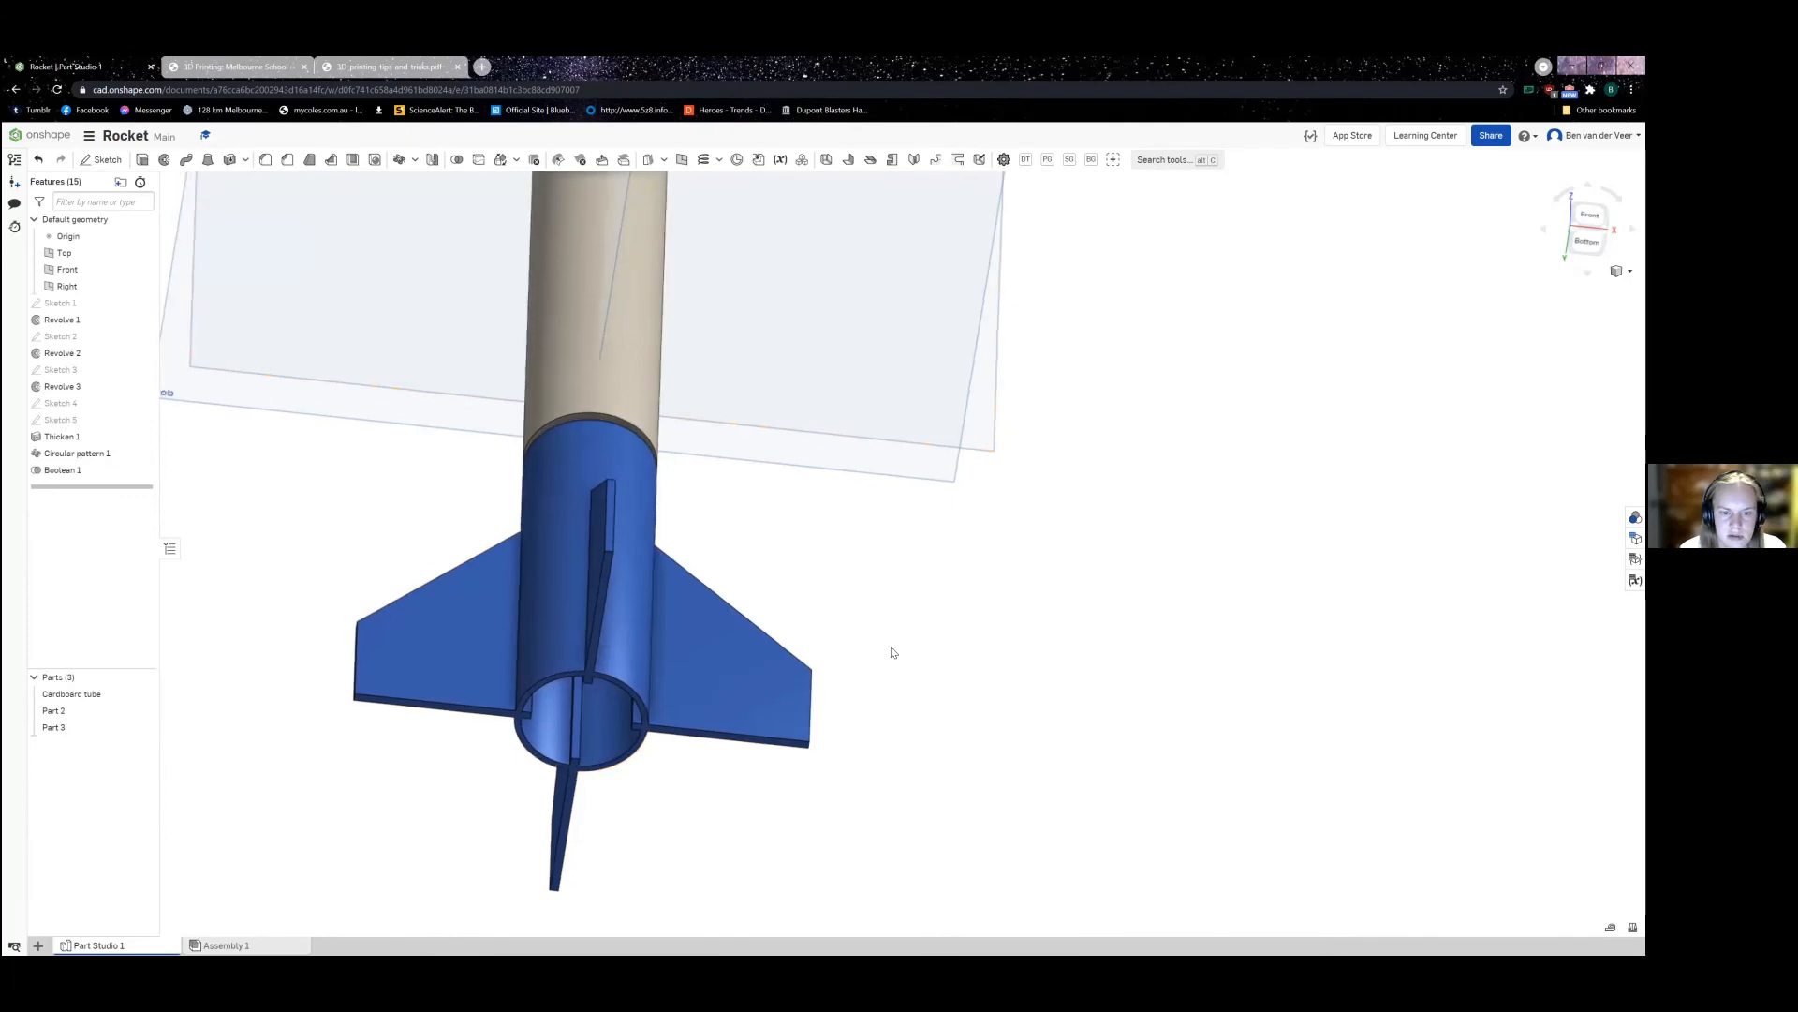
Step: Examine the joined fins and lower part at an angle, and the complete rocket in the front view
right_click_drag(891, 650, 1150, 555)
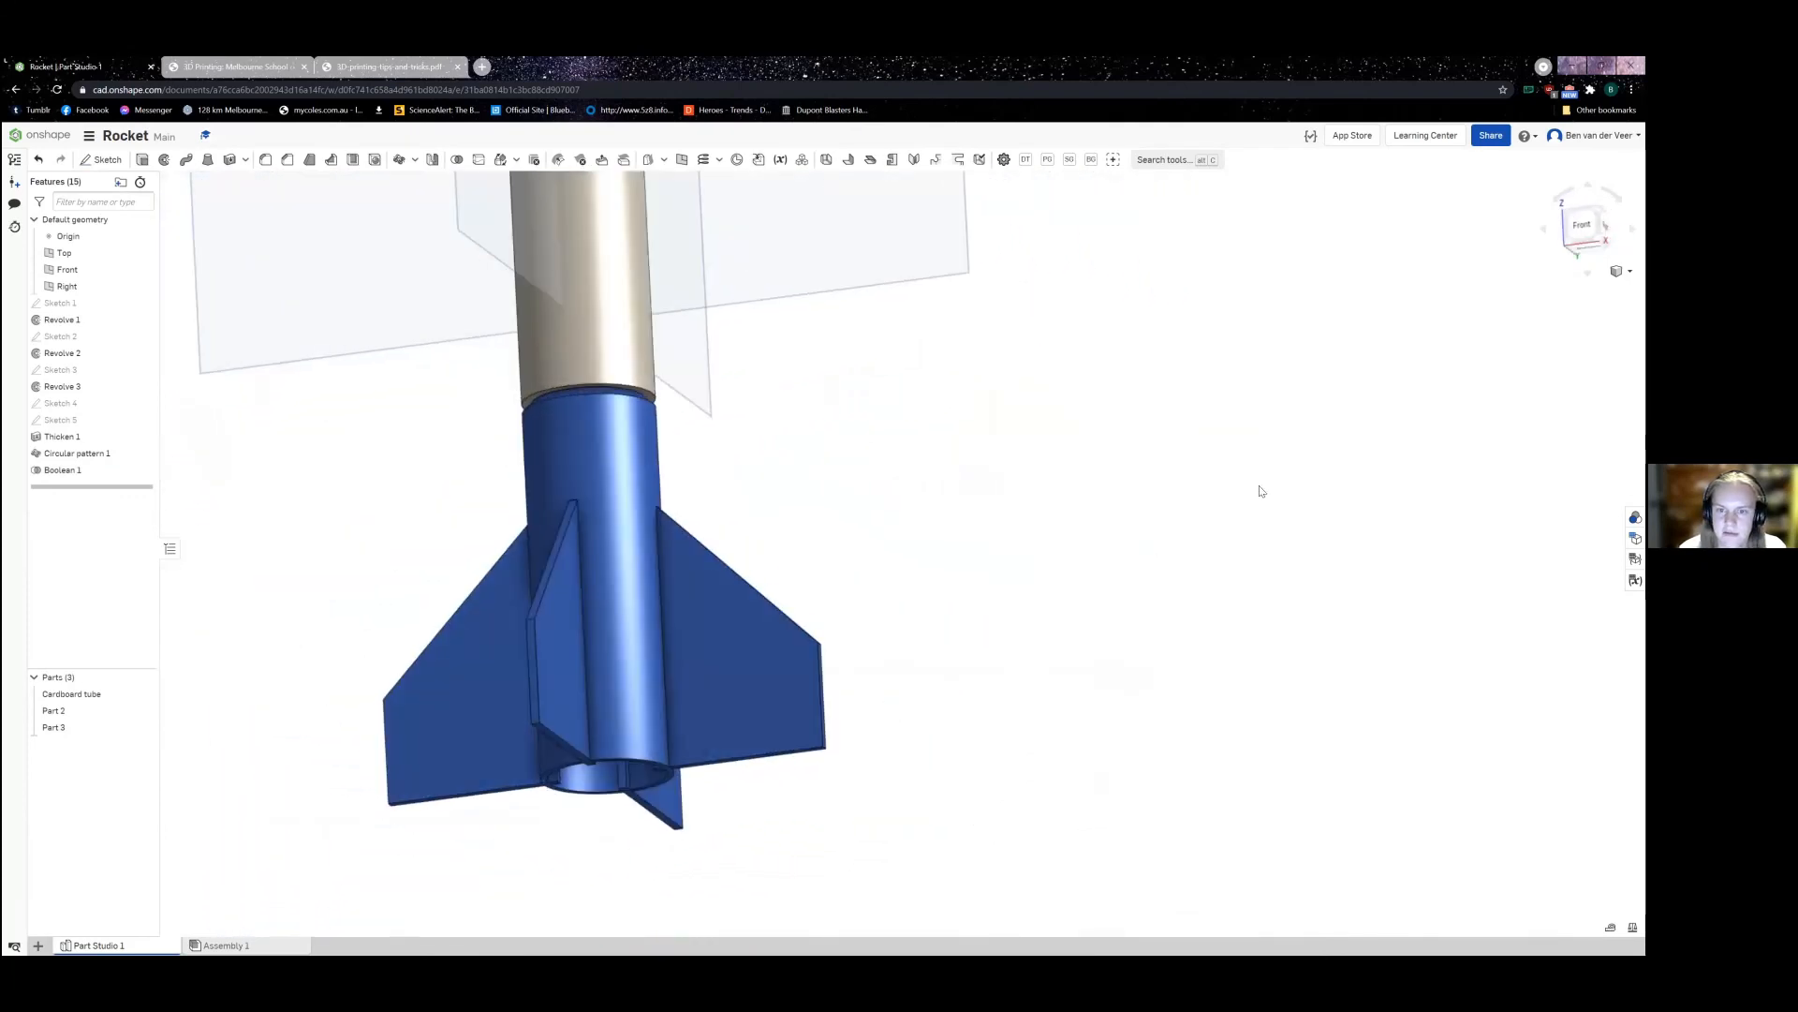
middle_click_drag(1205, 690, 1037, 640)
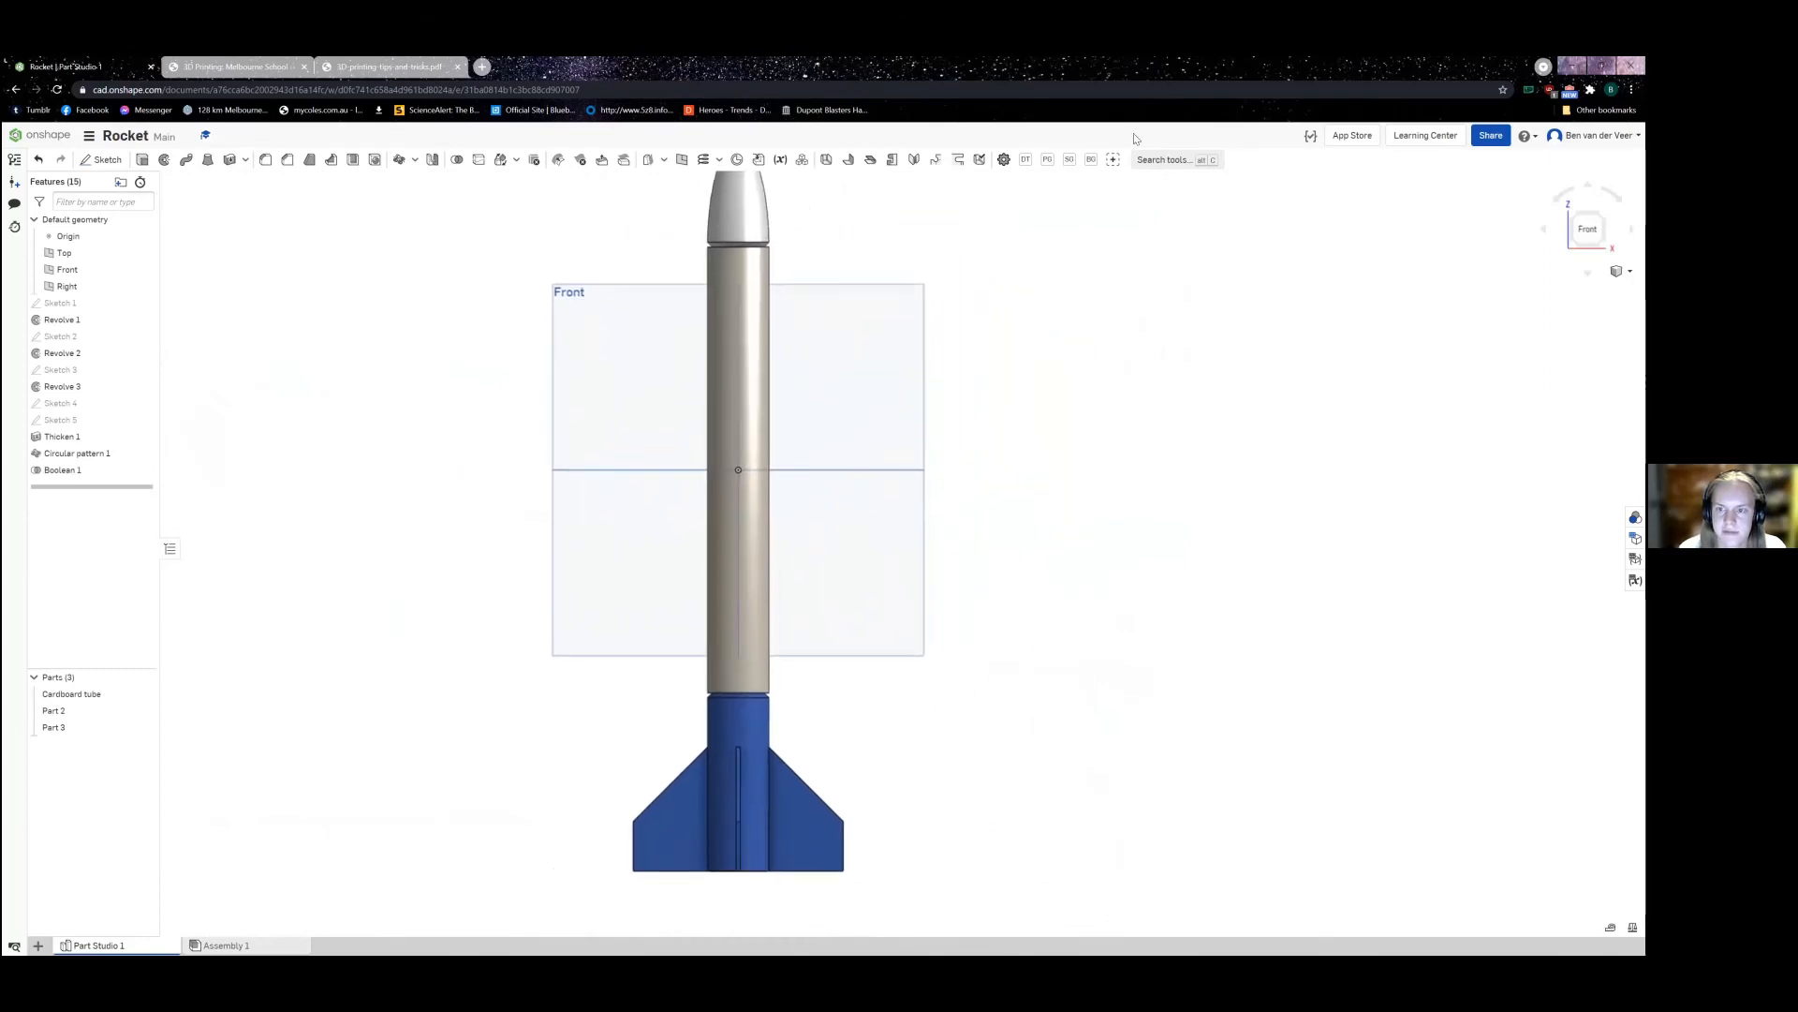
scroll(999, 542, "down", 1)
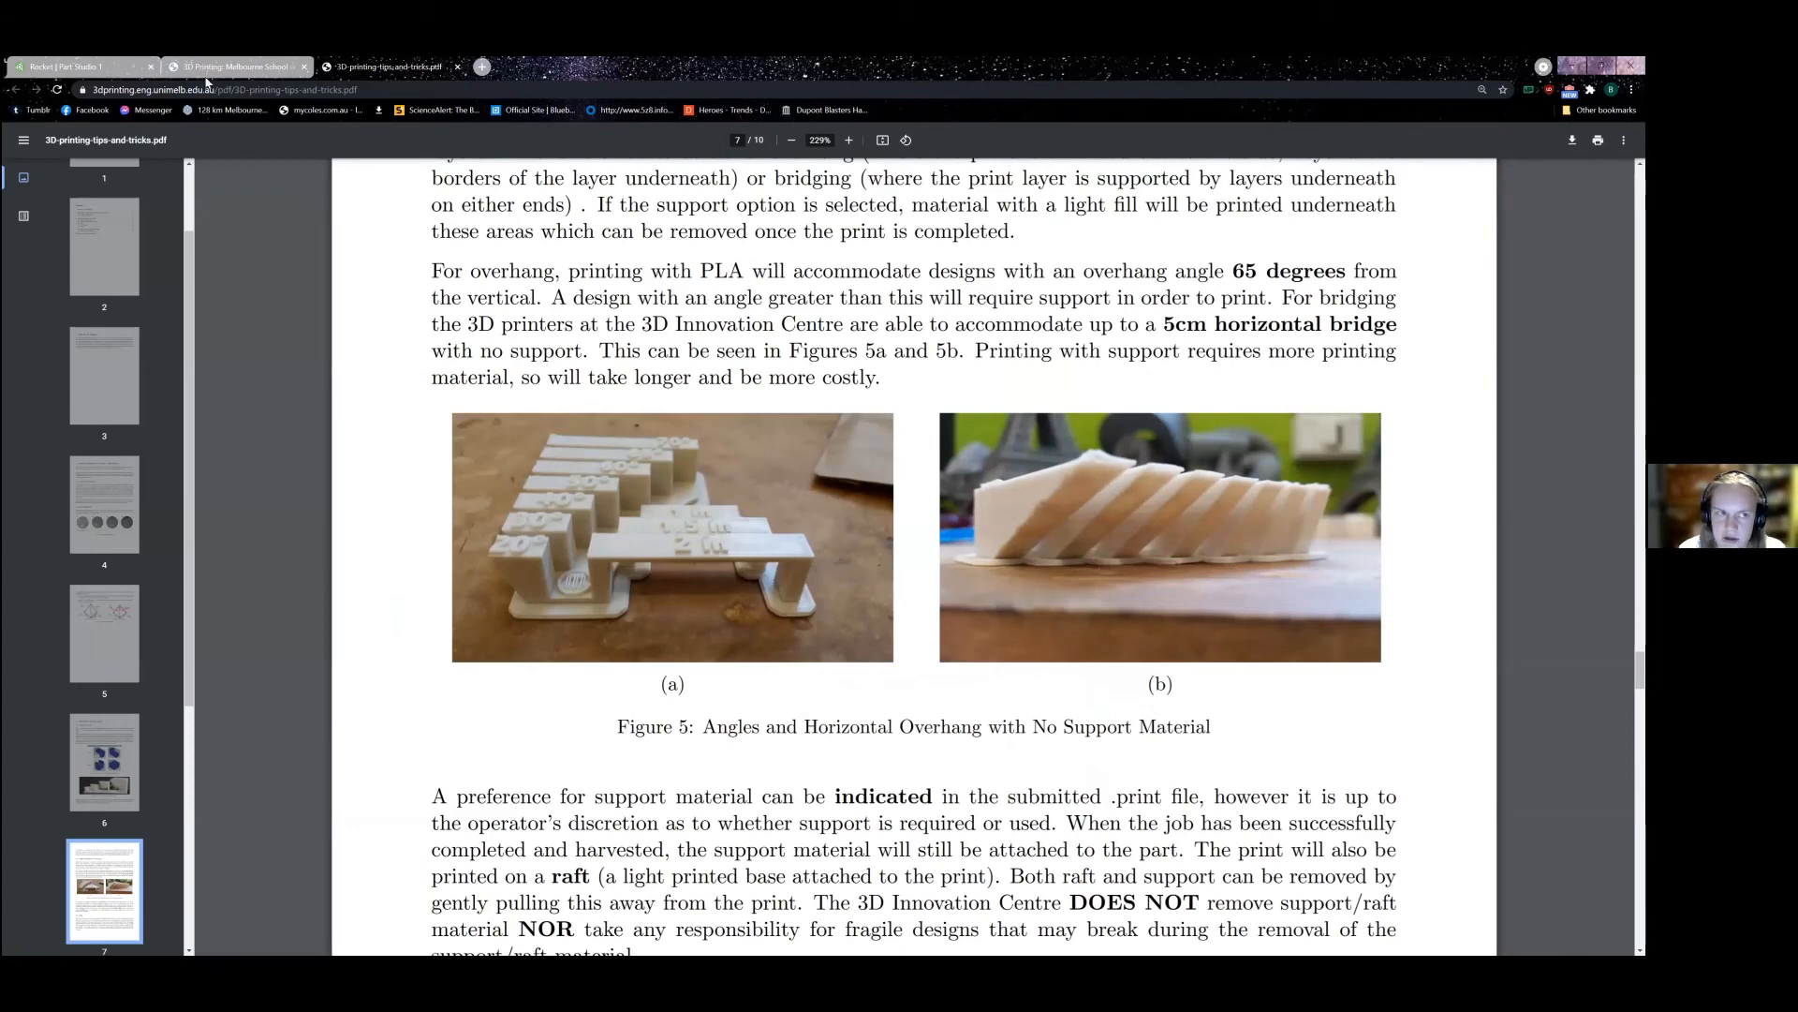
Step: Compare the rocket's lower part with the overhang and support-material guidance in the 3D printing tips PDF, and return to the model
left_click(75, 66)
scroll(843, 730, "up", 5)
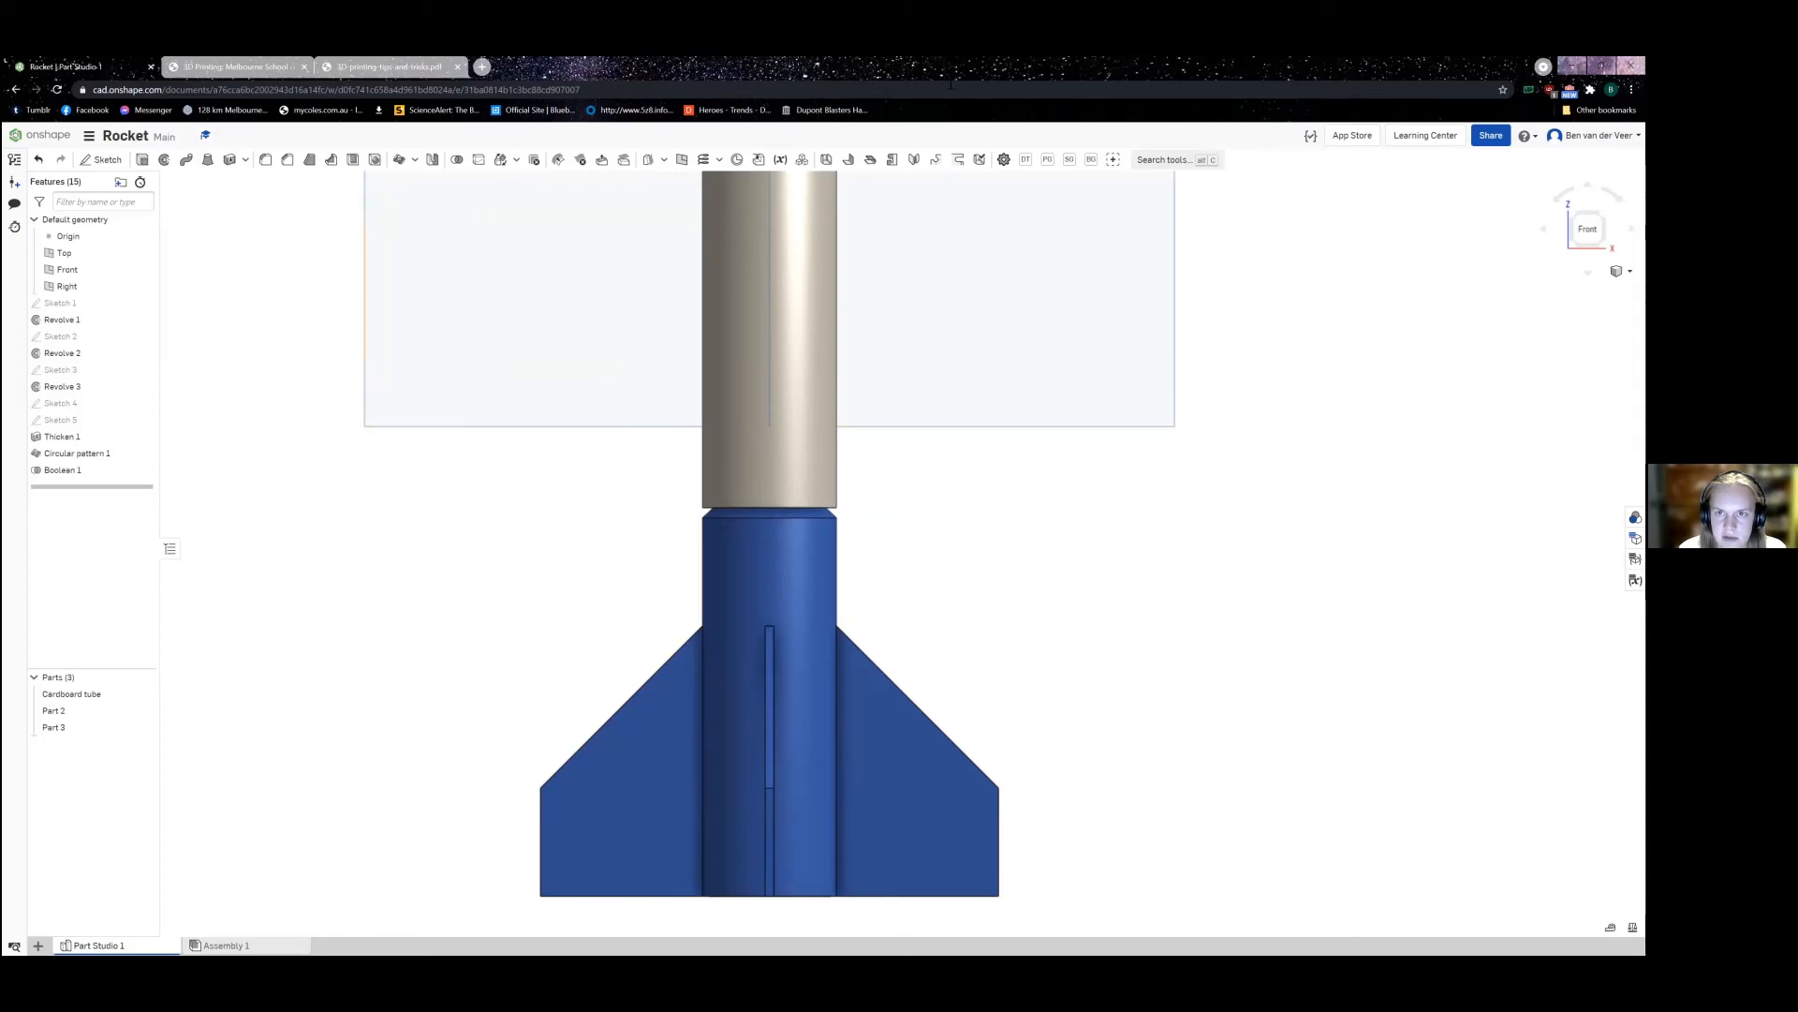
middle_click_drag(1033, 653, 933, 489)
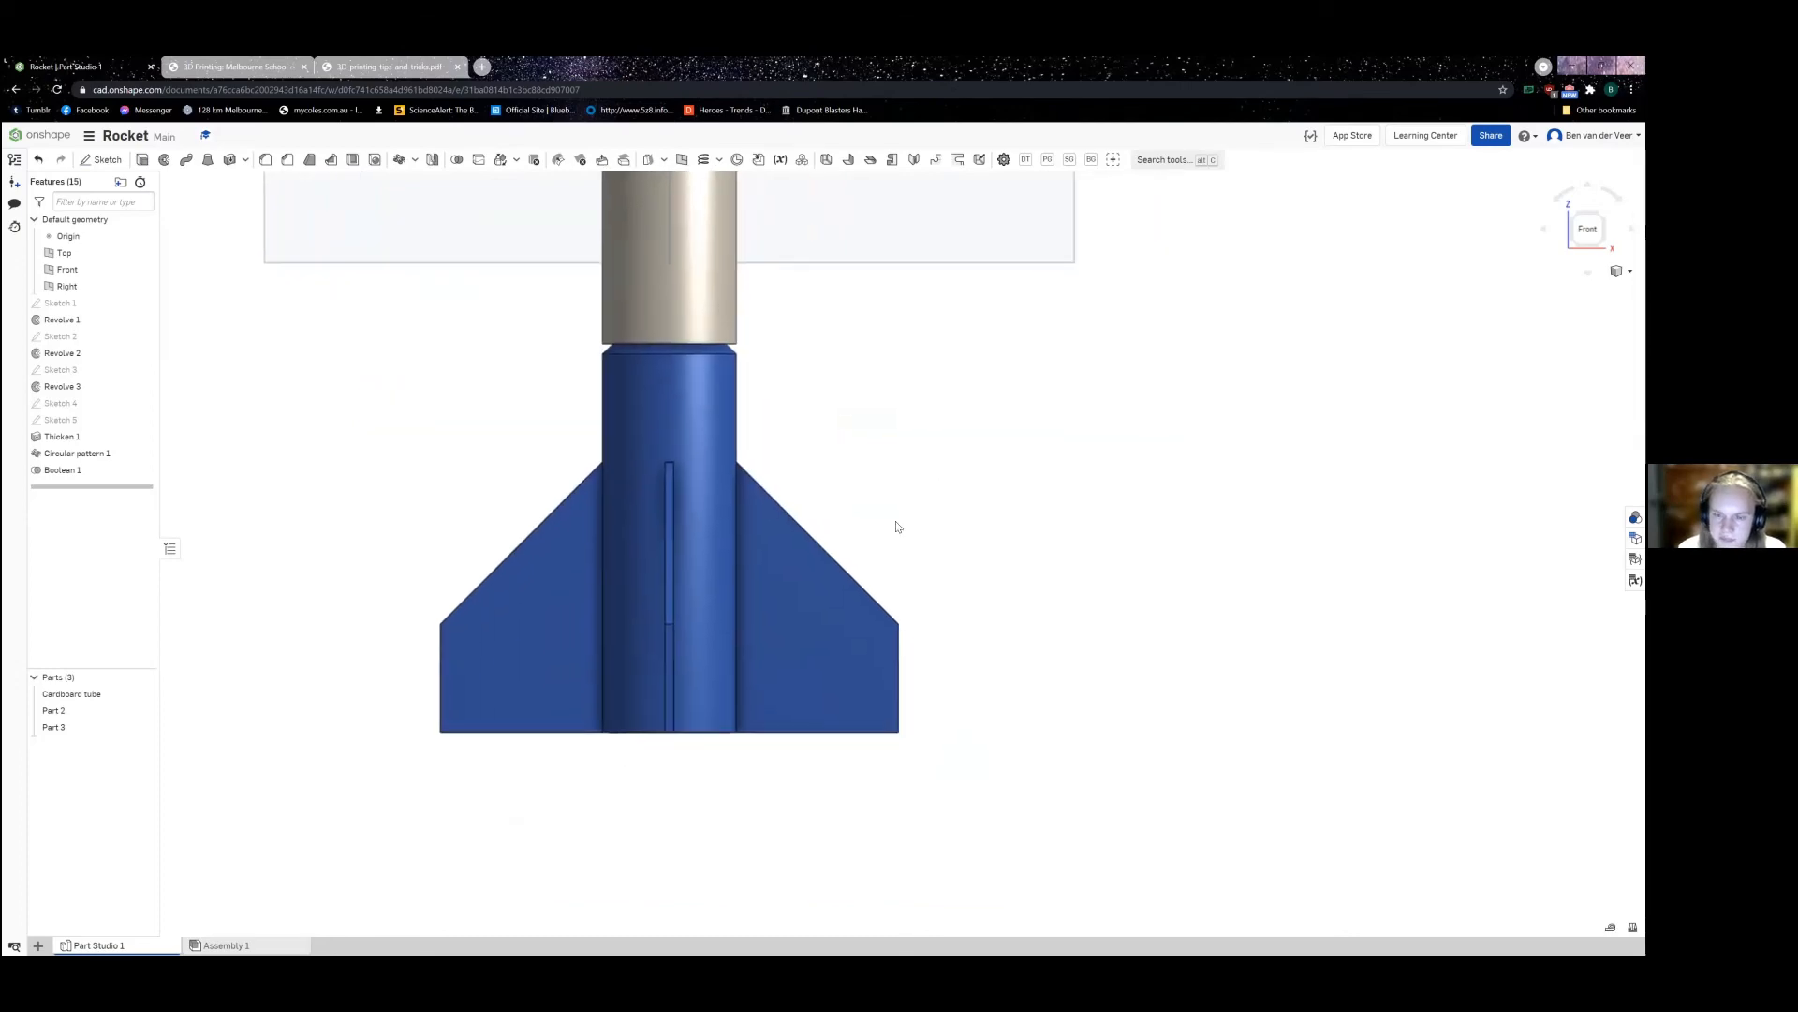
left_click(404, 64)
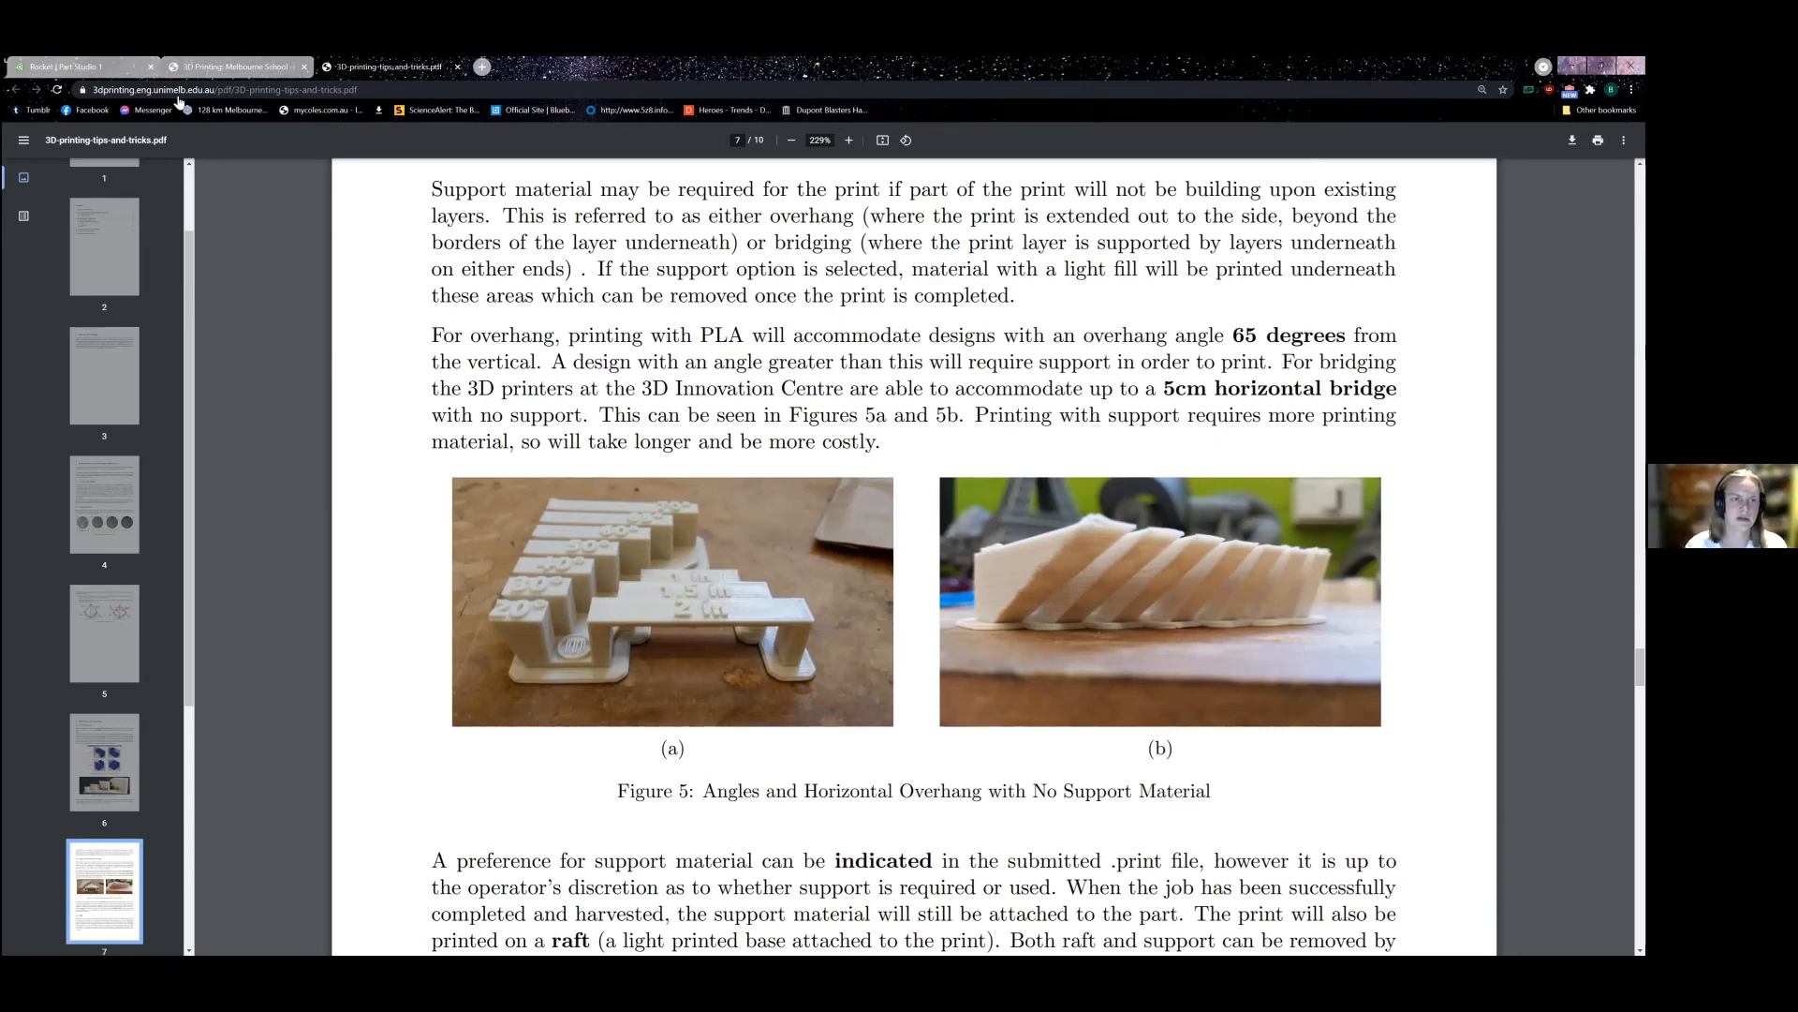
left_click(66, 66)
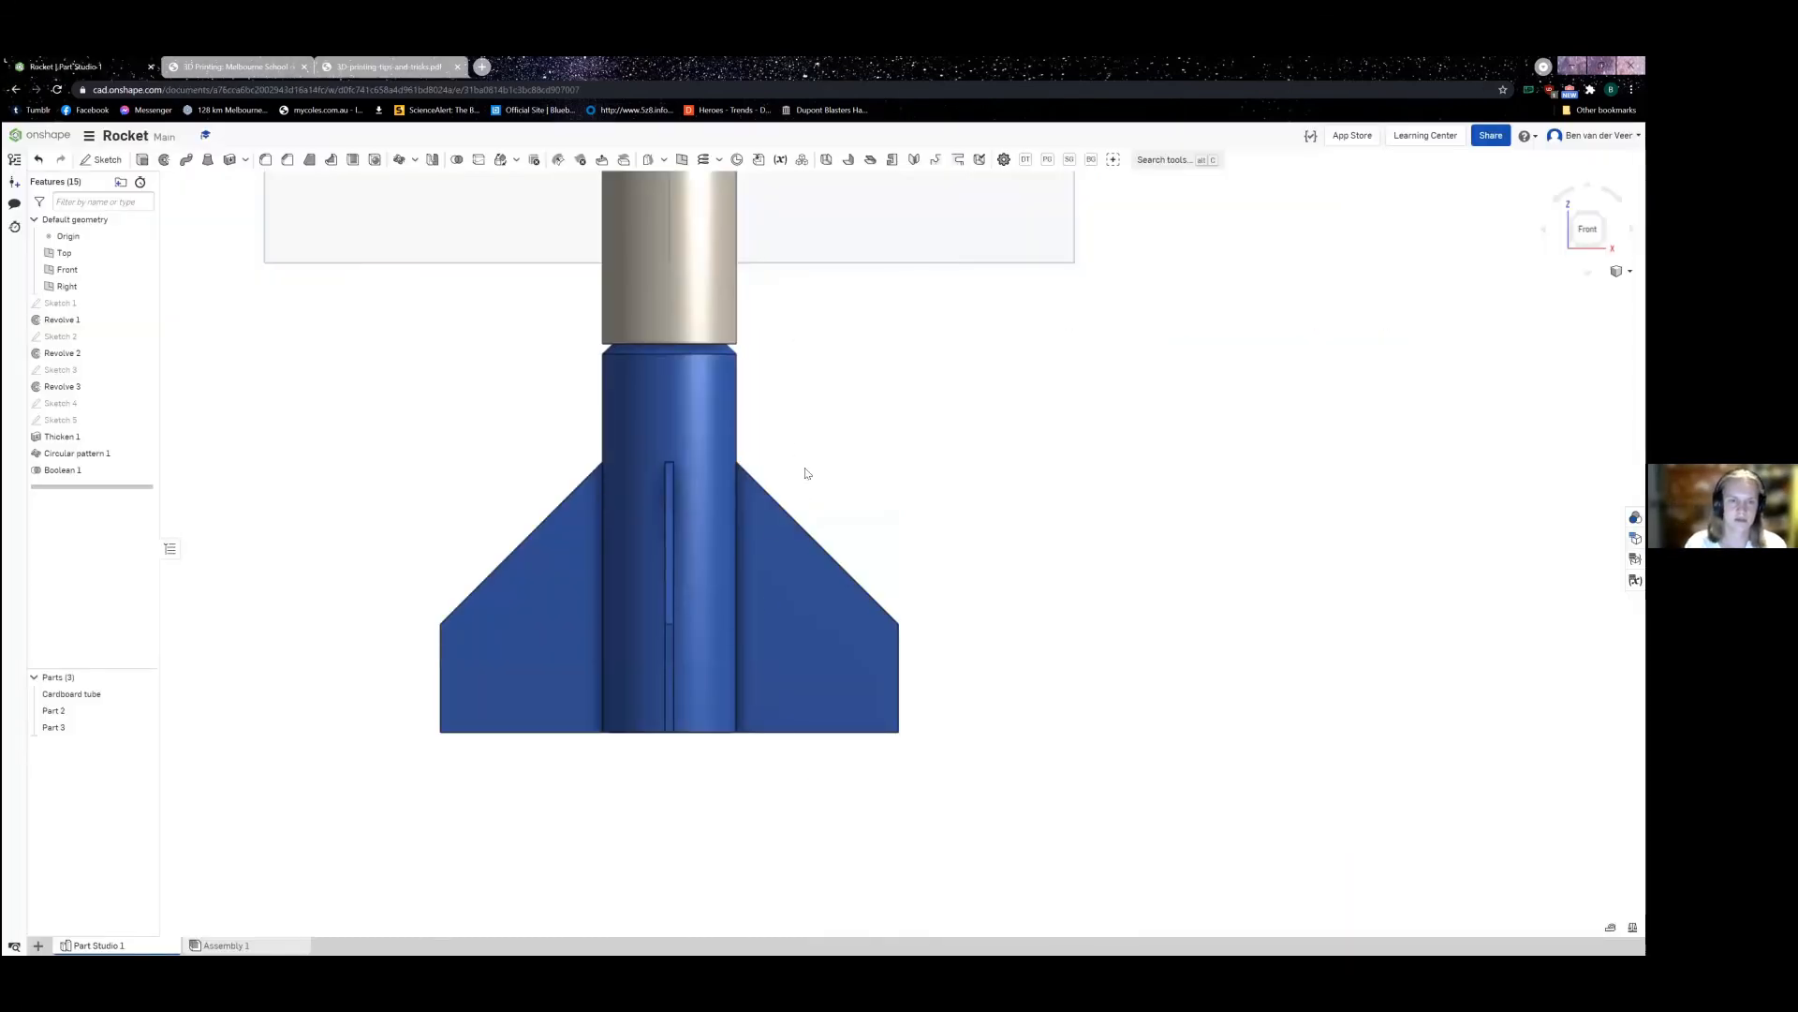
scroll(843, 497, "down", 3)
right_click_drag(843, 498, 870, 747)
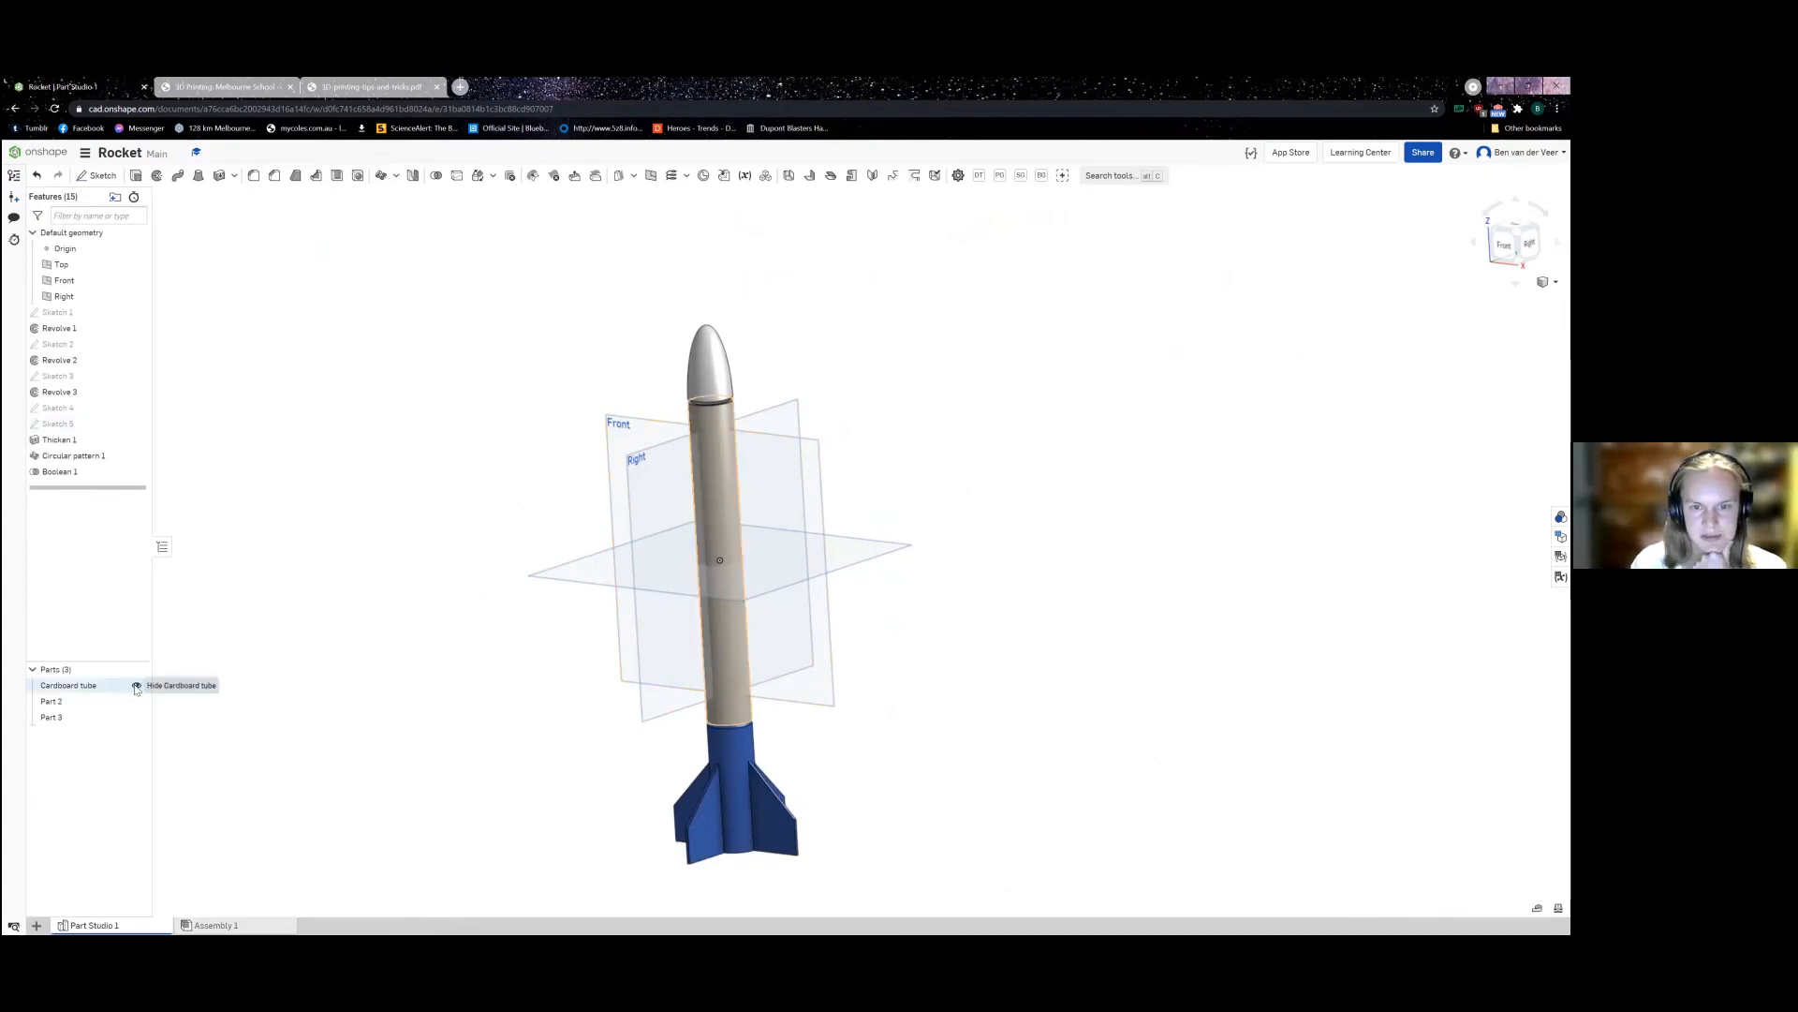
Step: Hide the Cardboard tube and examine the open upper end of the lower rocket part
left_click(136, 687)
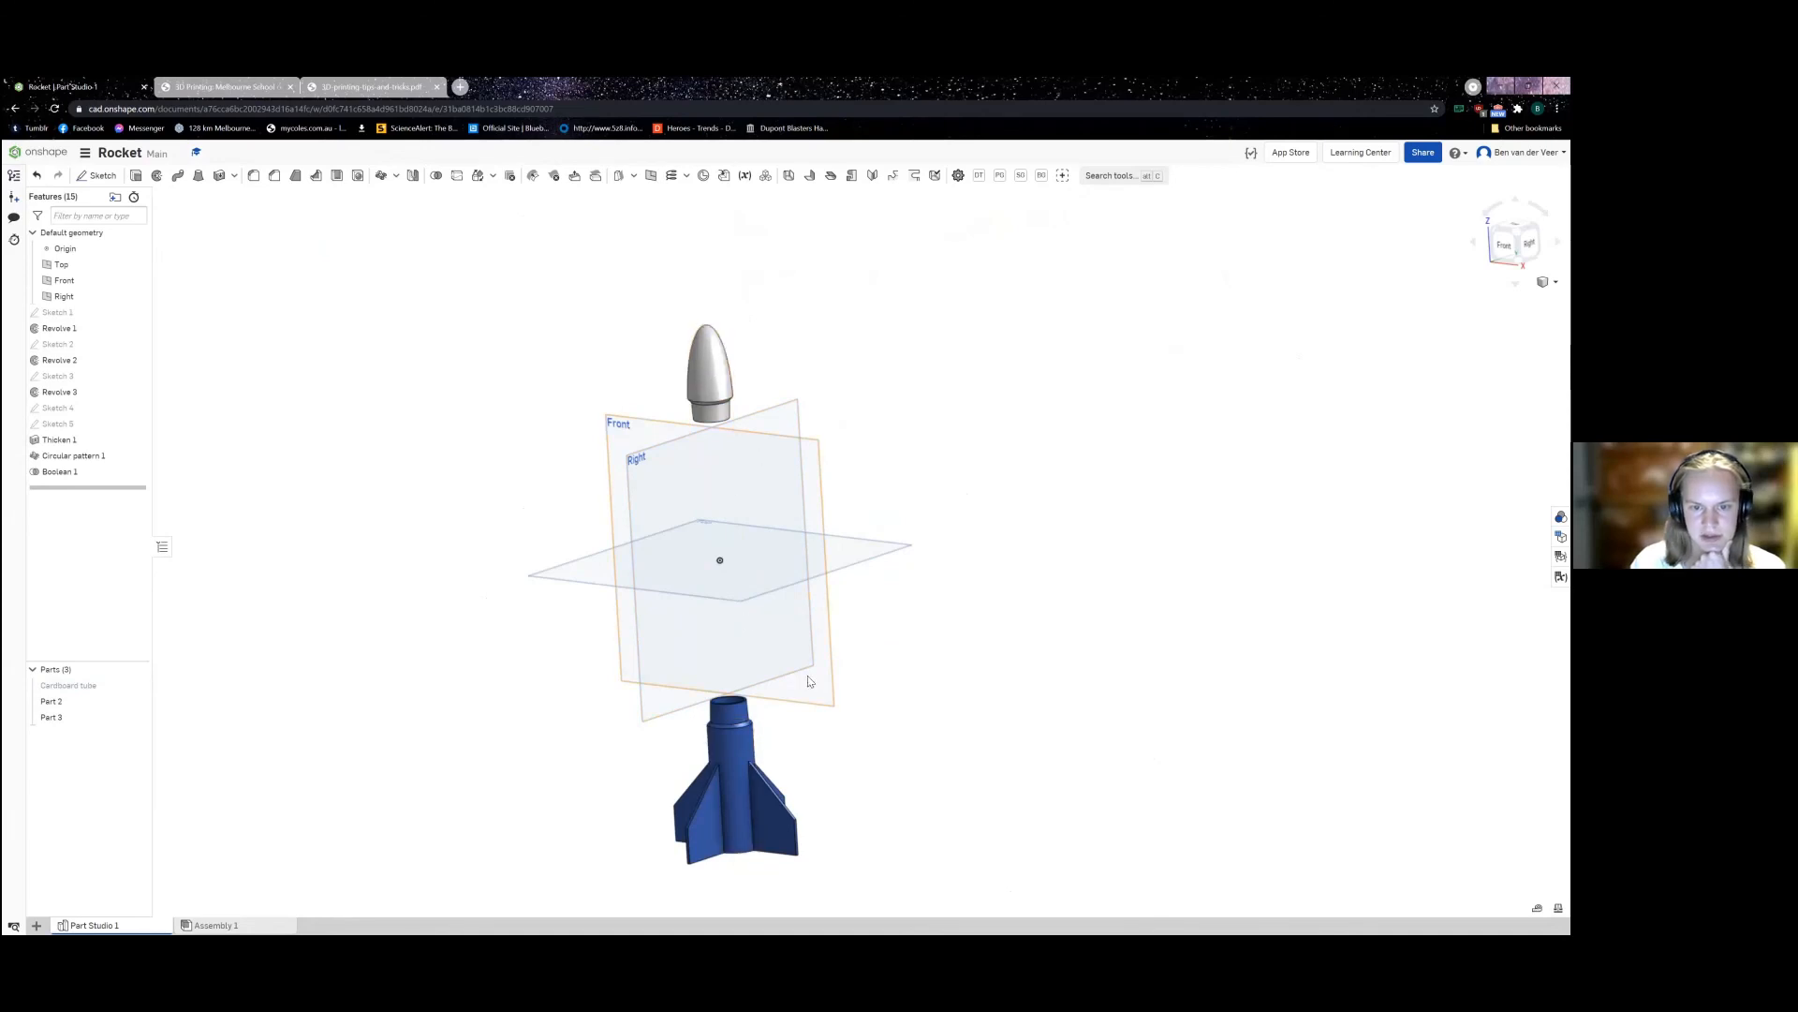
right_click_drag(749, 775, 728, 714)
scroll(729, 714, "up", 3)
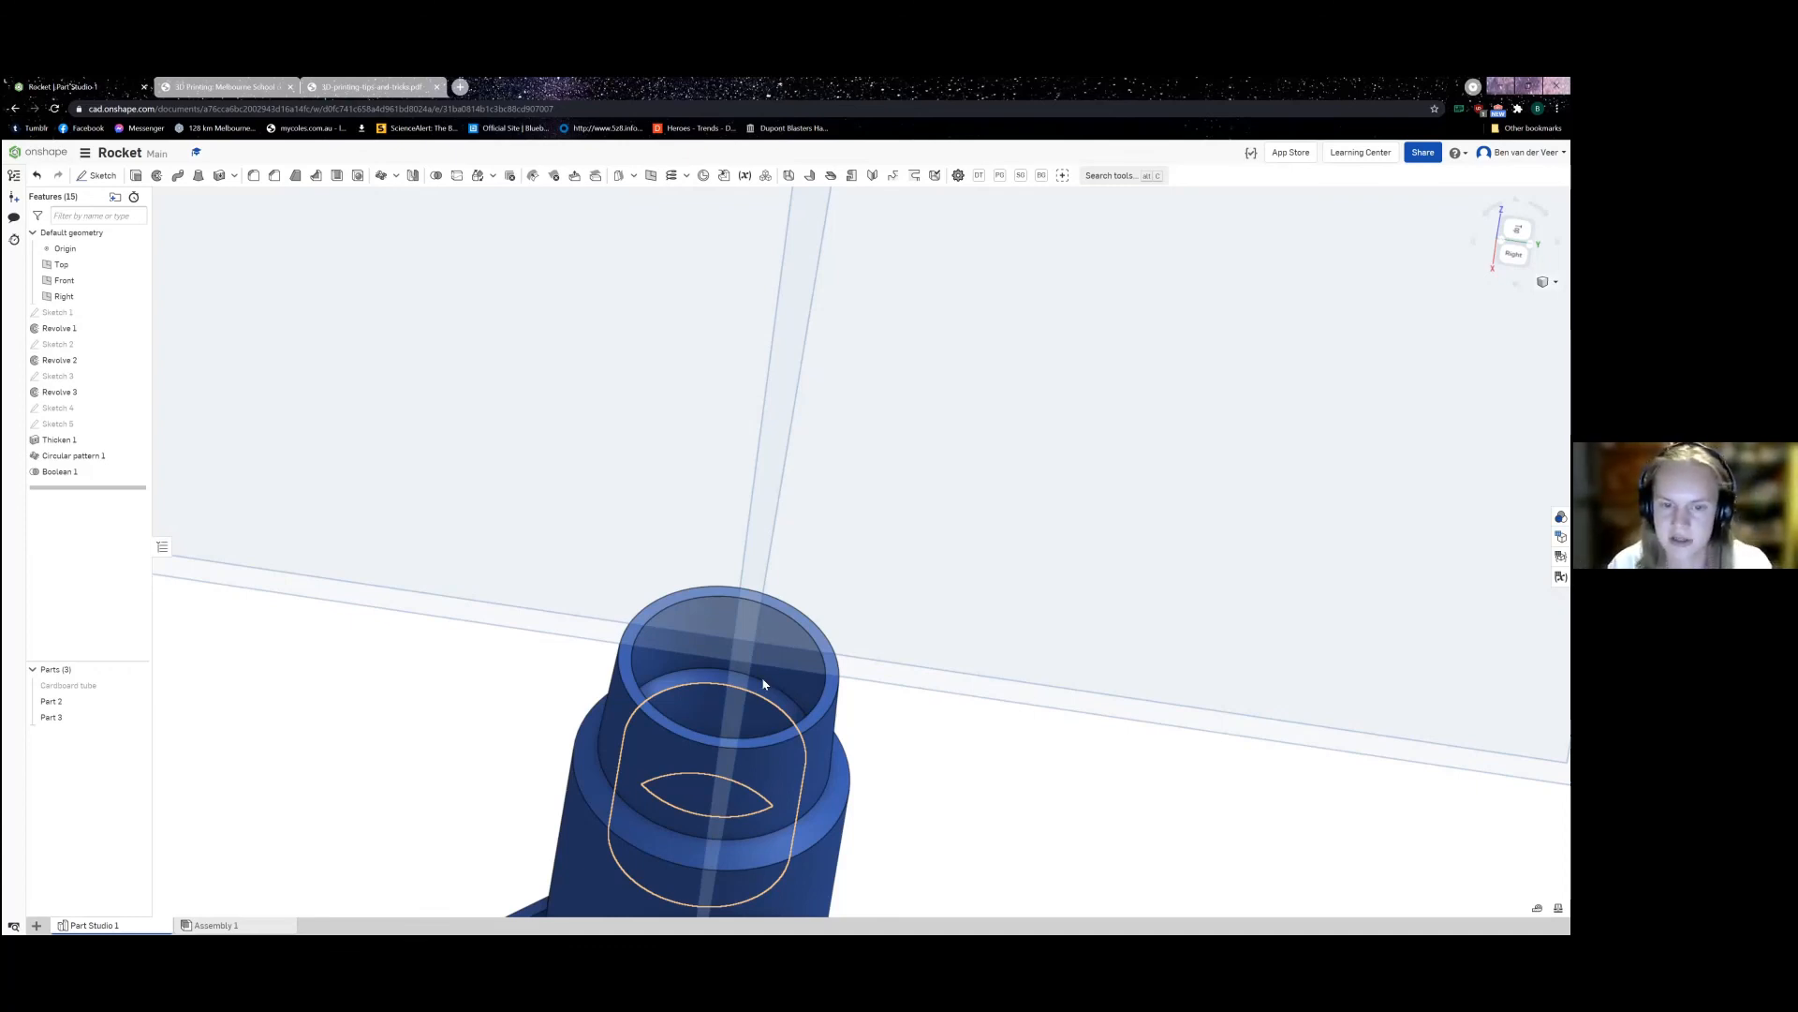
key("f")
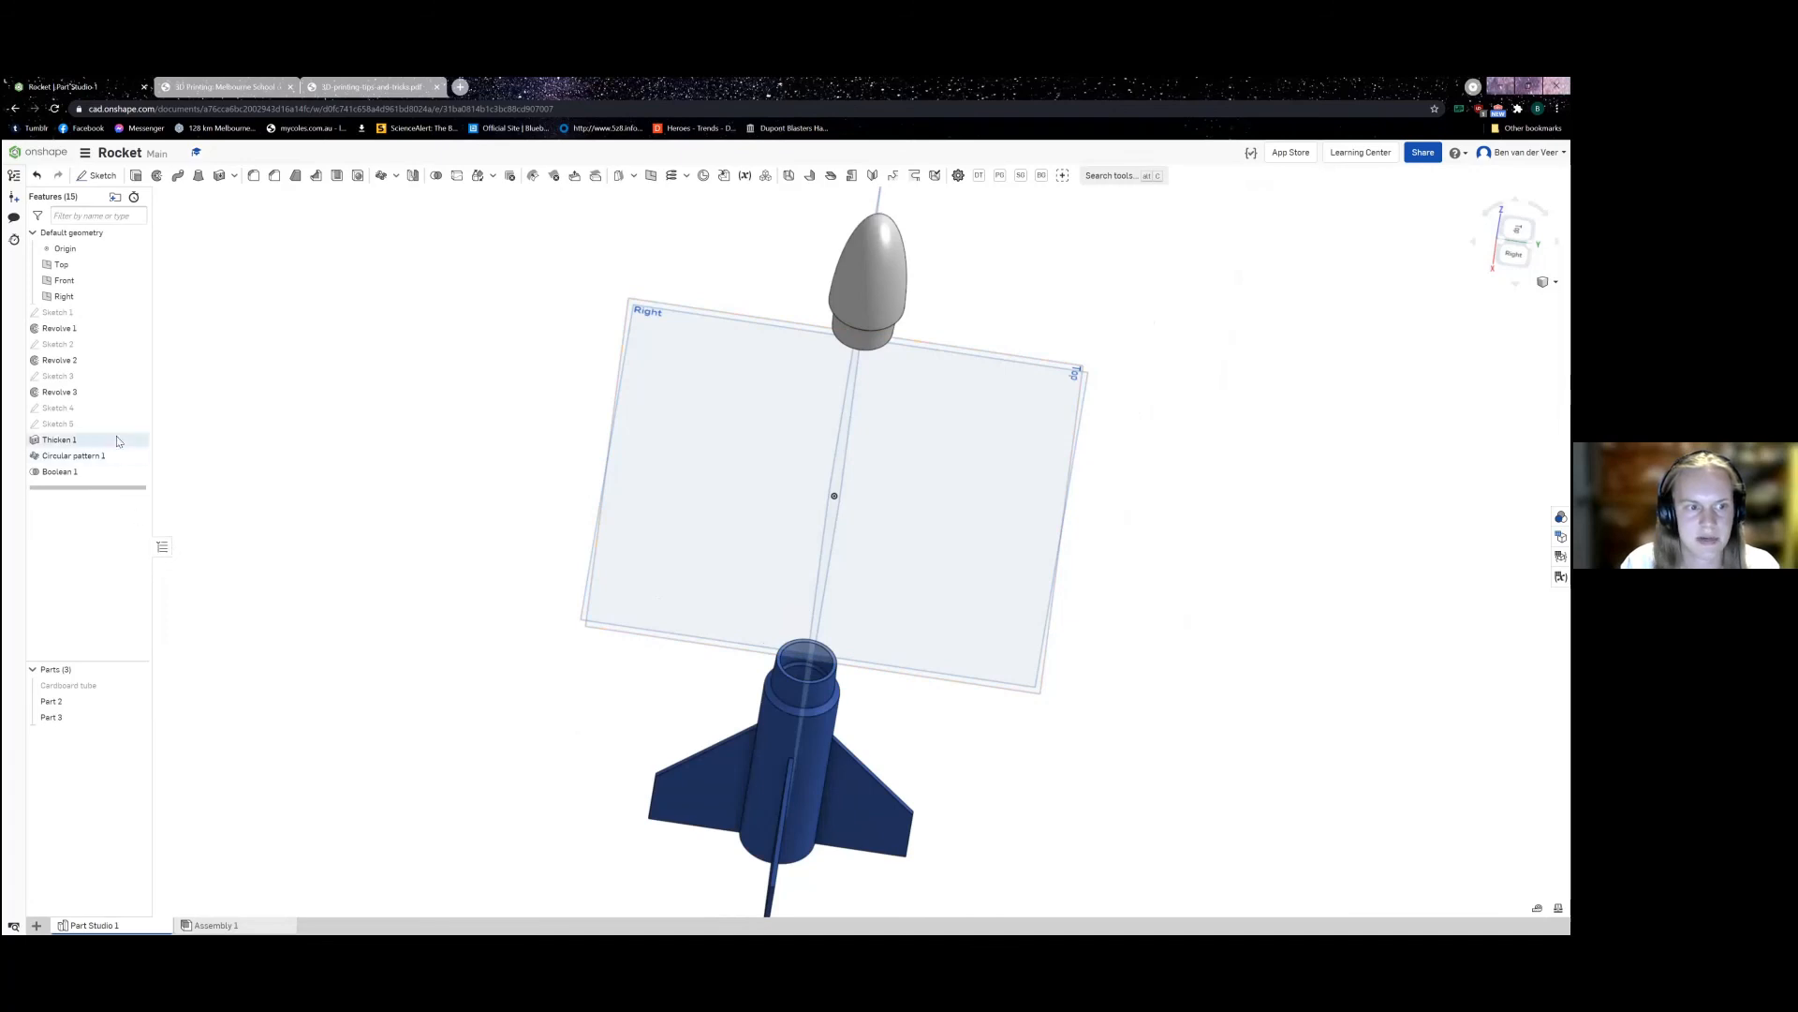
Step: Examine the nose cone and finned lower part in the right view, and show the Cardboard tube again
right_click_drag(473, 647, 418, 570)
left_click(1511, 243)
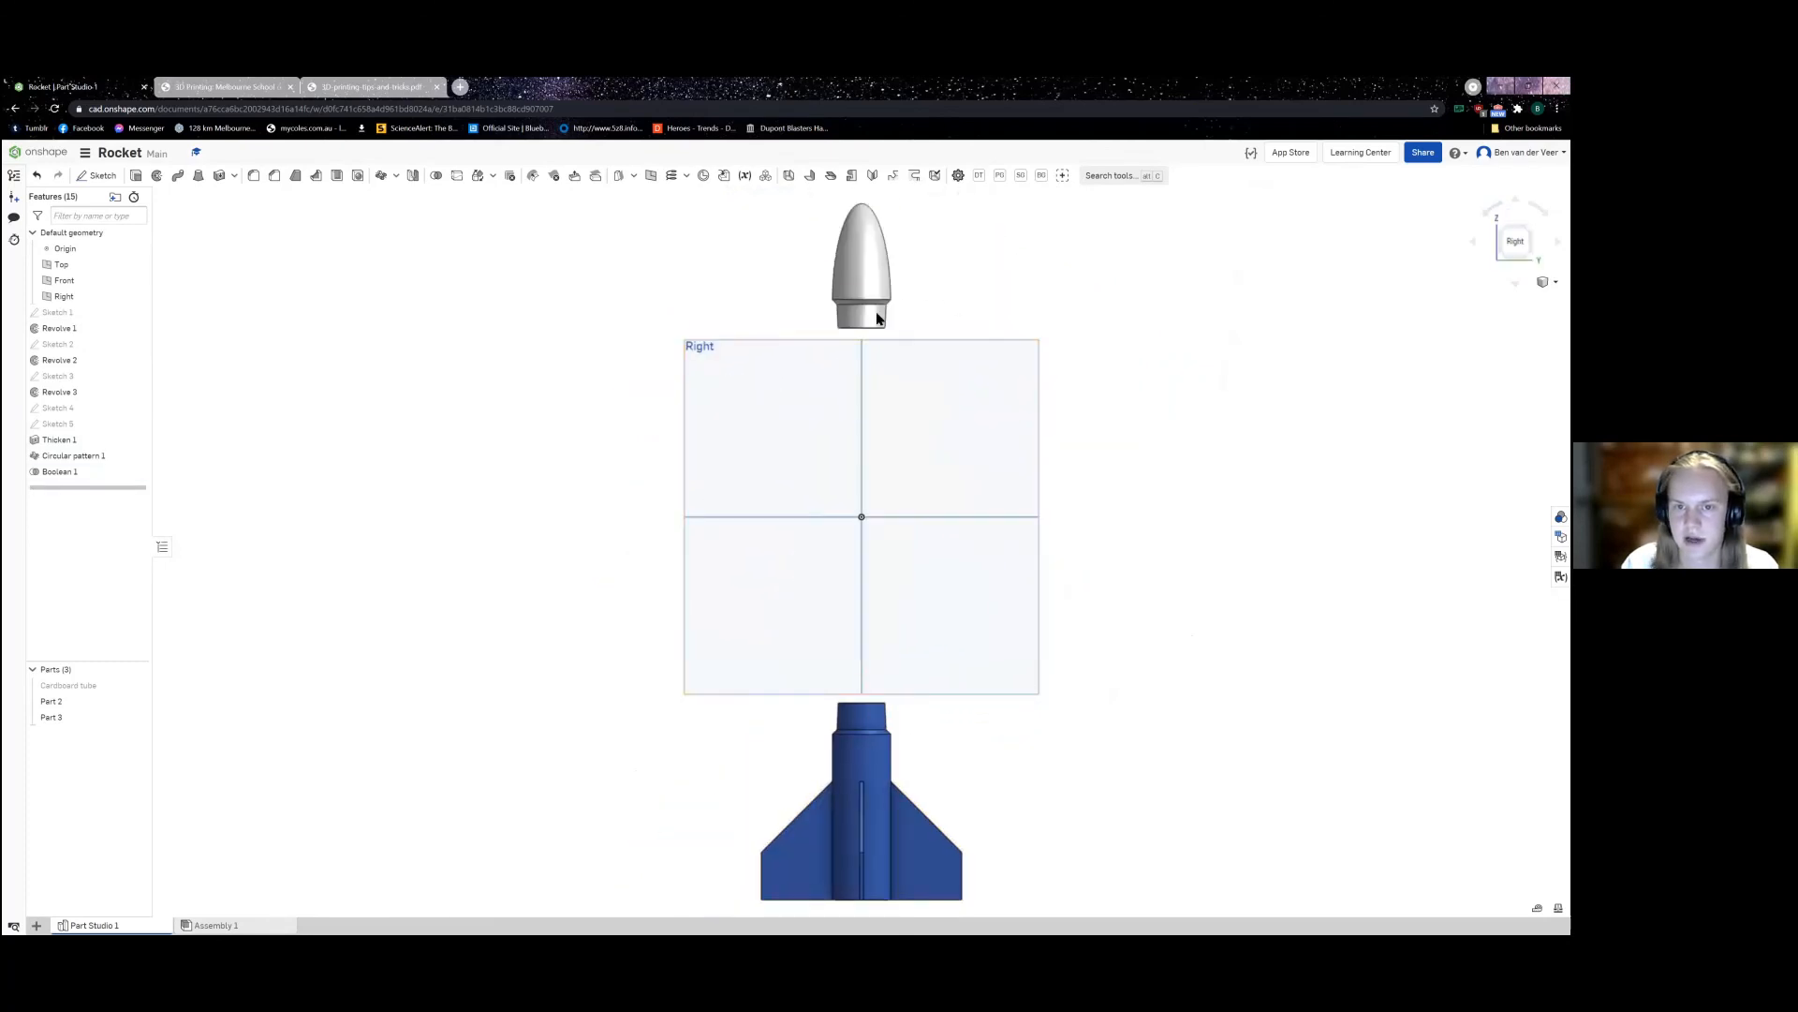
scroll(888, 336, "up", 2)
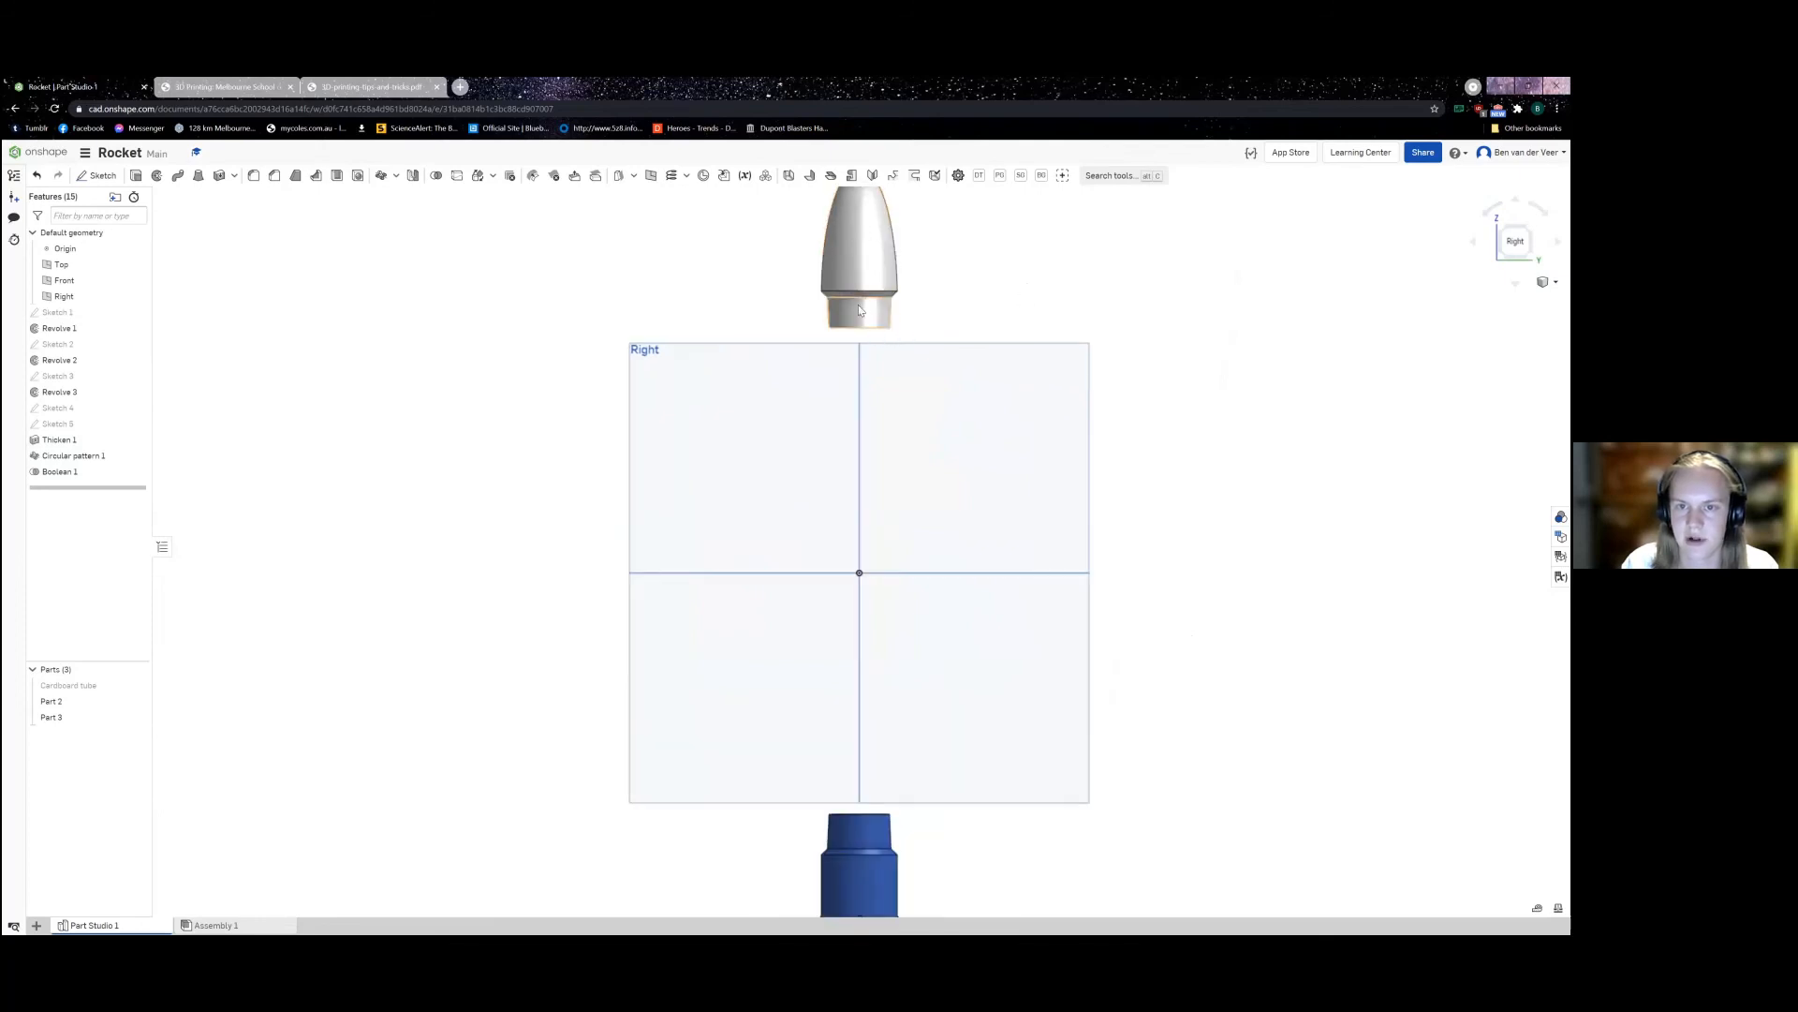
middle_click_drag(1084, 763, 962, 591)
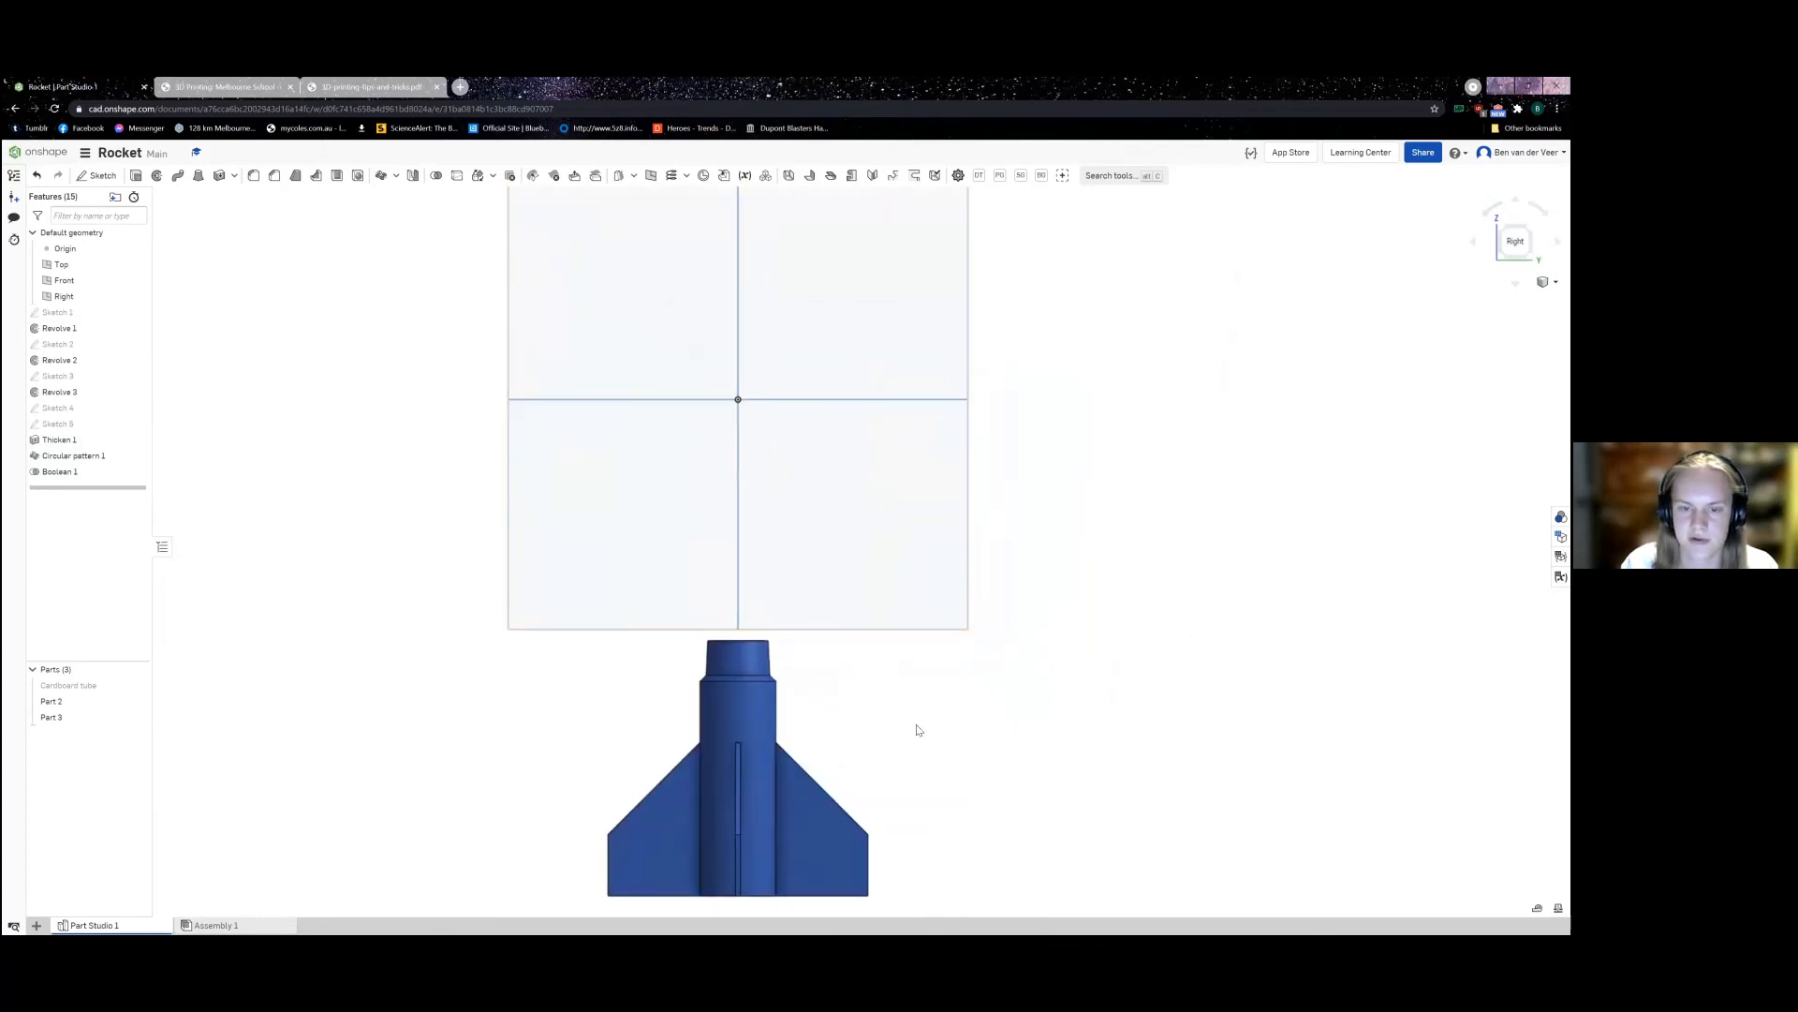
middle_click_drag(905, 729, 972, 711)
scroll(939, 717, "down", 2)
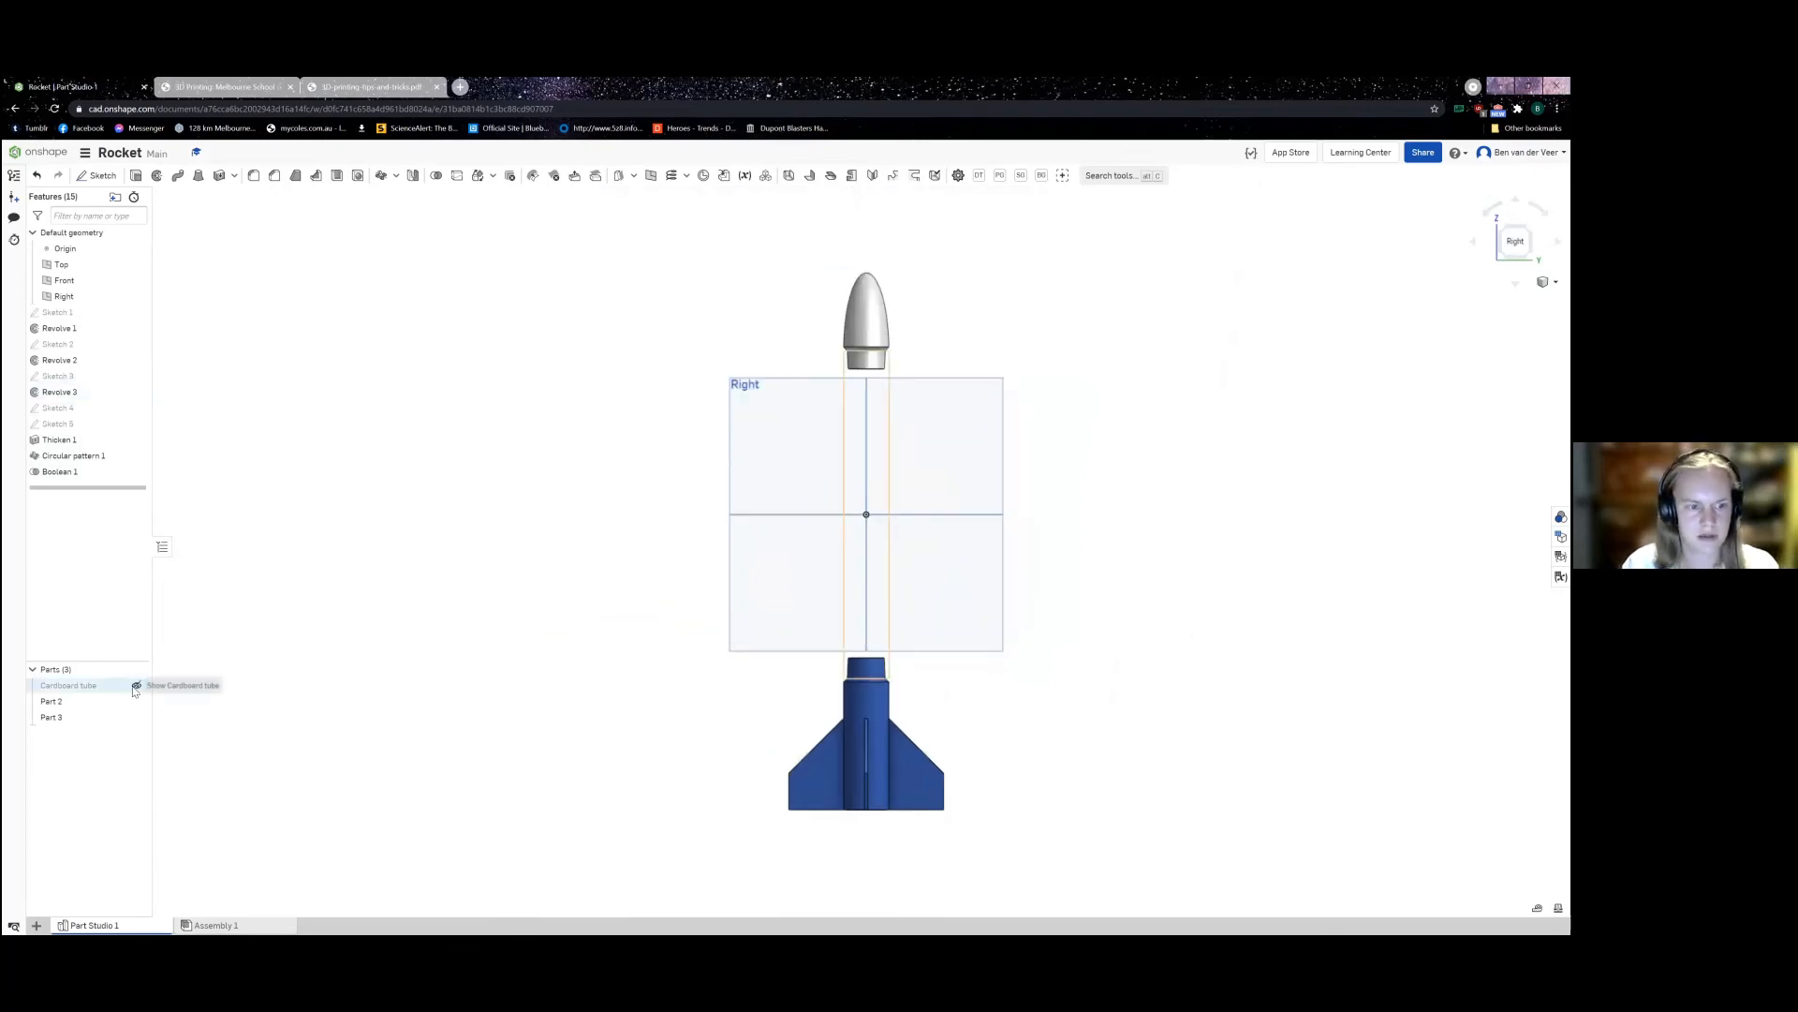
left_click(136, 687)
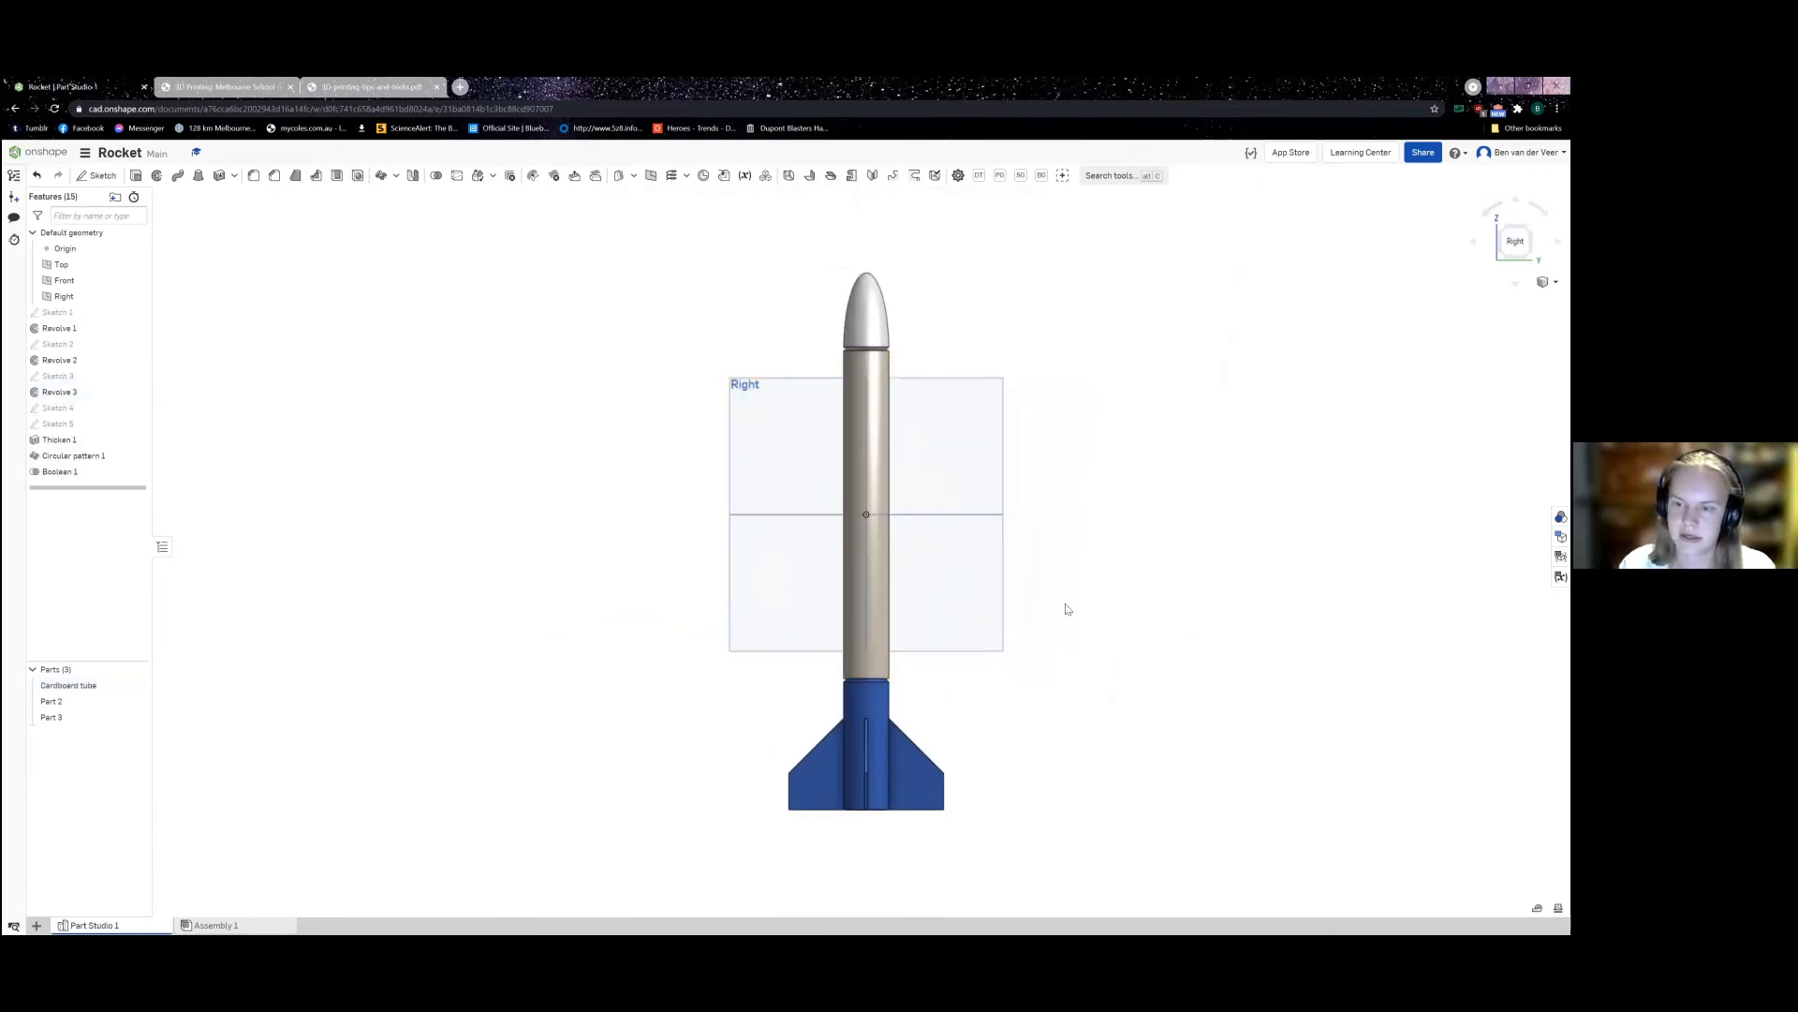